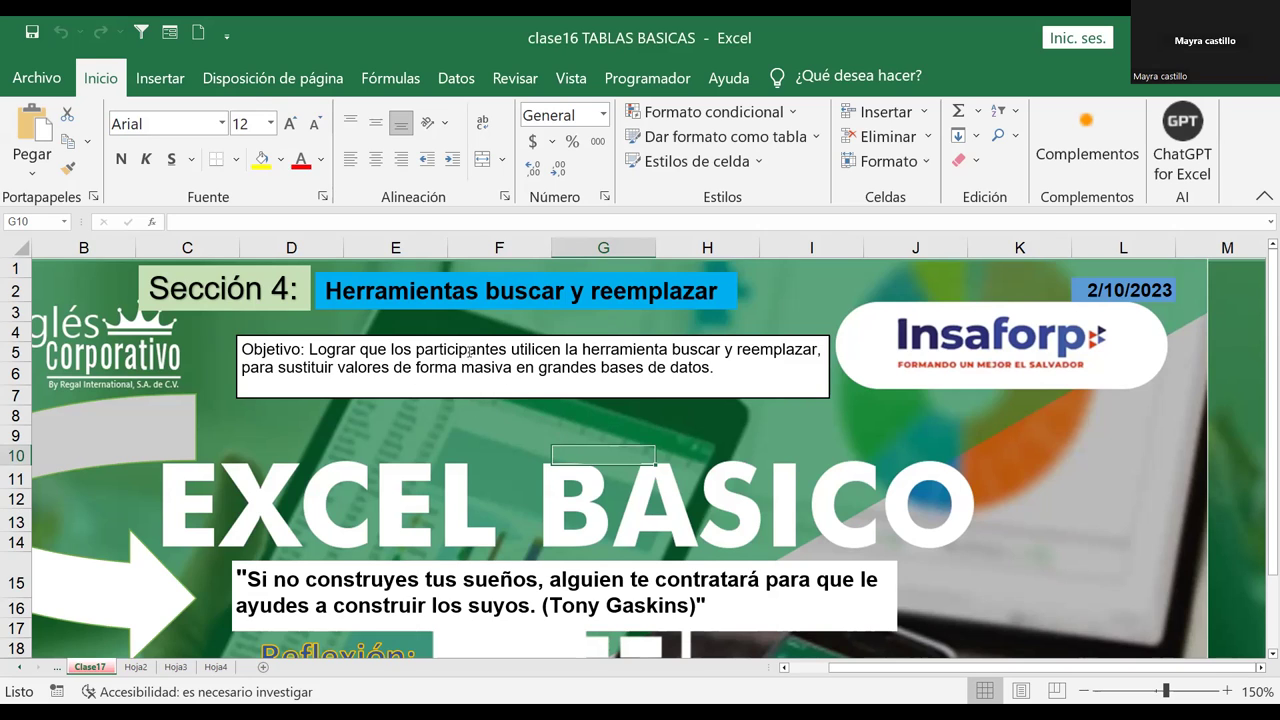
Highlight 'participantes utilicen' and 'herramienta buscar y reemplazar' in the objective text
{"action": "left_click_drag", "start_coordinate": [509, 349], "coordinate": [548, 356]}
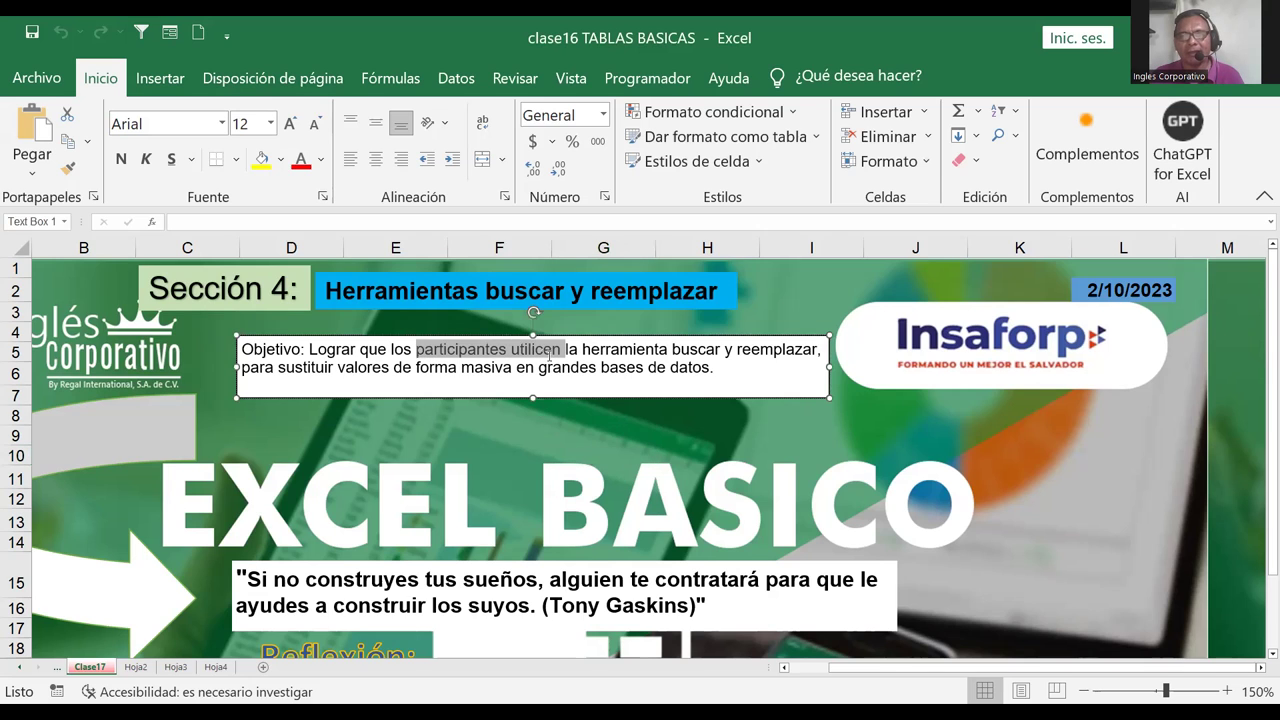
{"action": "left_click", "coordinate": [567, 350]}
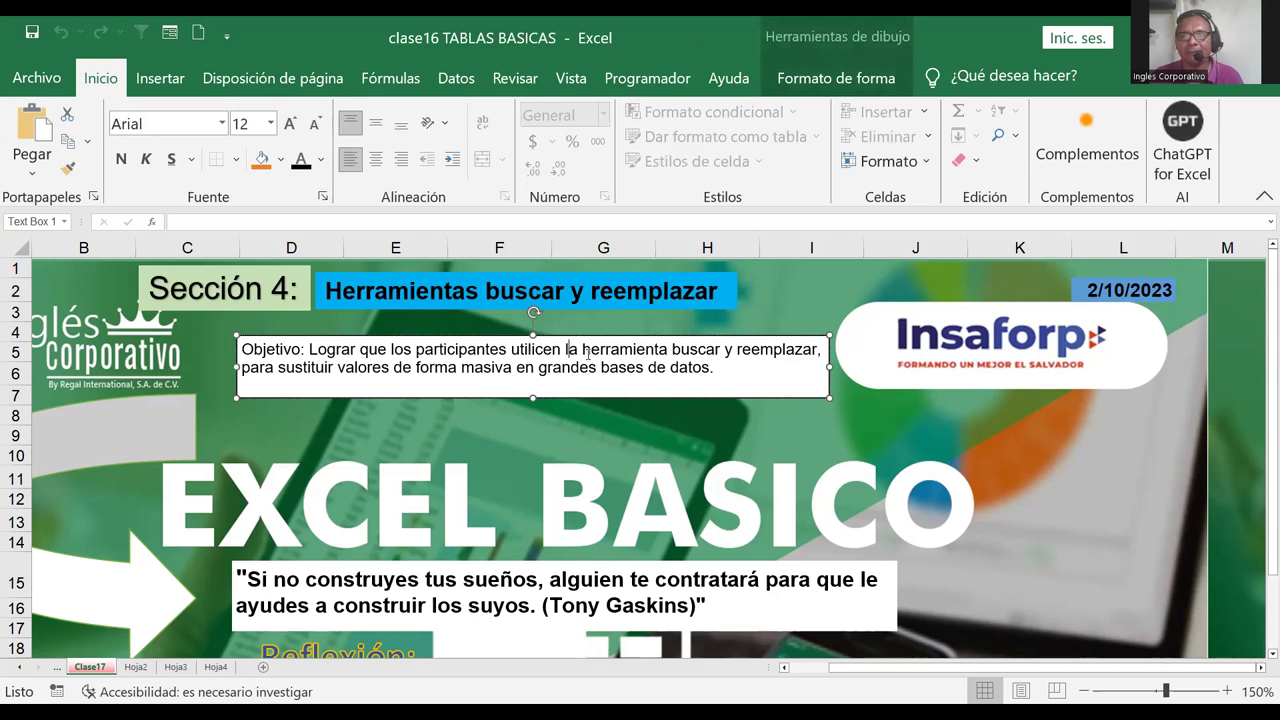
{"action": "left_click_drag", "start_coordinate": [583, 350], "coordinate": [818, 350]}
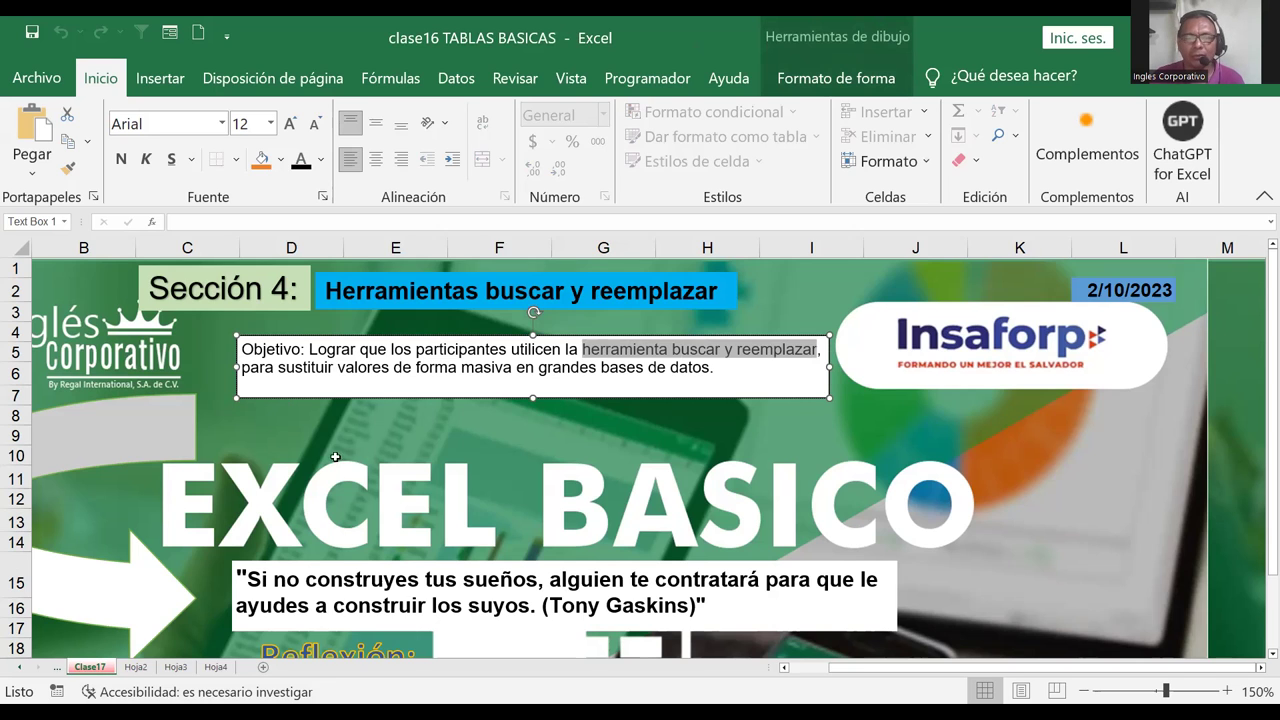
{"action": "scroll", "coordinate": [574, 530], "scroll_direction": "down", "scroll_amount": 1}
{"action": "left_click", "coordinate": [1050, 420]}
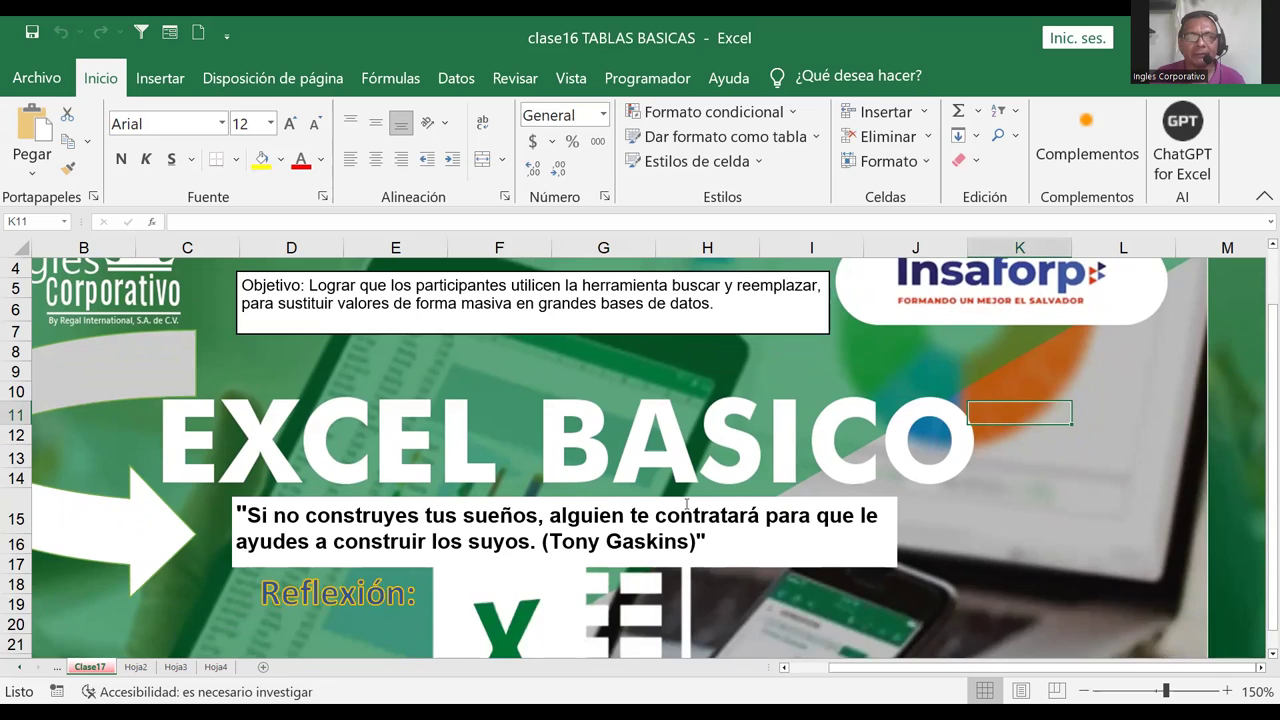
{"action": "scroll", "coordinate": [343, 540], "scroll_direction": "up", "scroll_amount": 1}
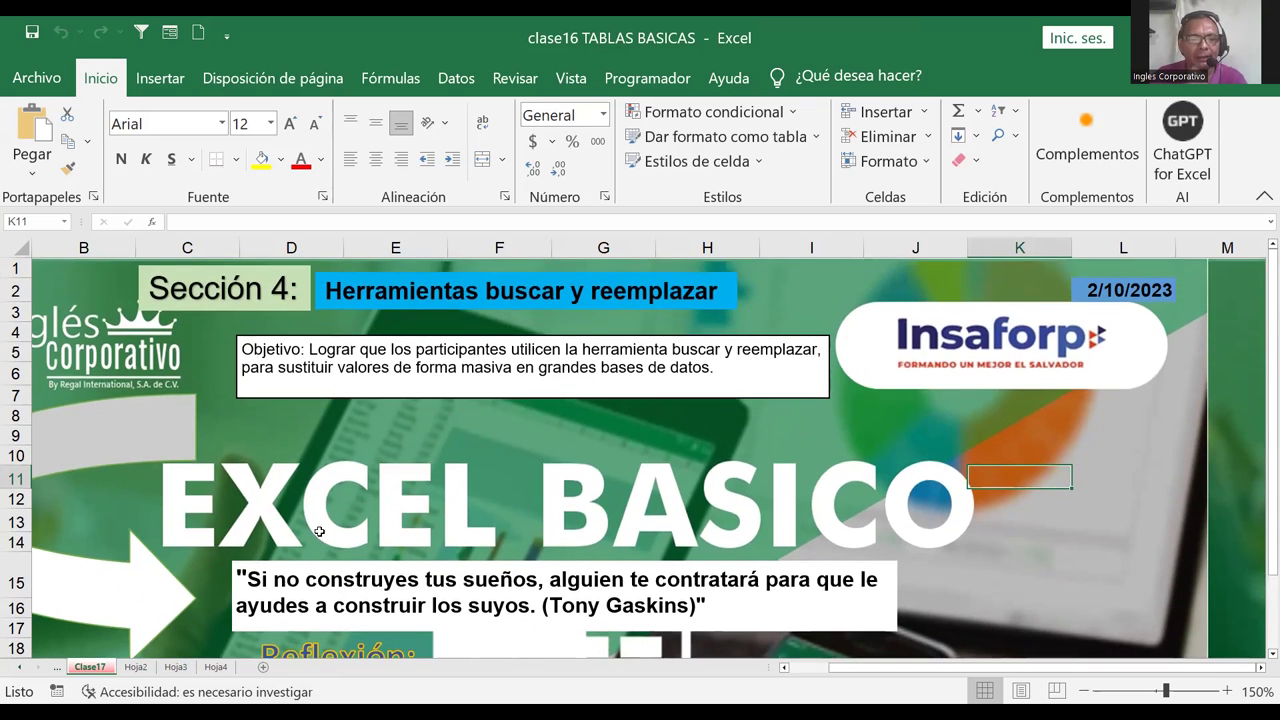
{"action": "scroll", "coordinate": [346, 560], "scroll_direction": "down", "scroll_amount": 2}
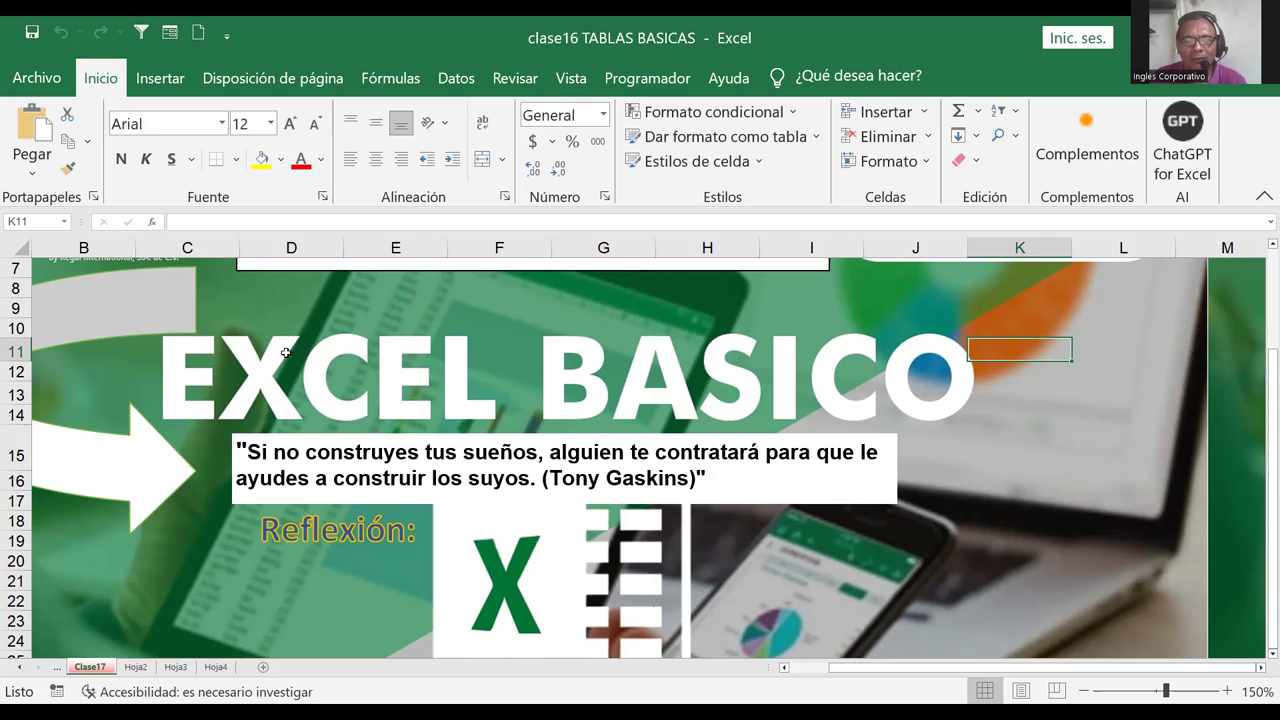
Move the motivational quote box right so it sits beside the Reflexión label
{"action": "left_click", "coordinate": [352, 375]}
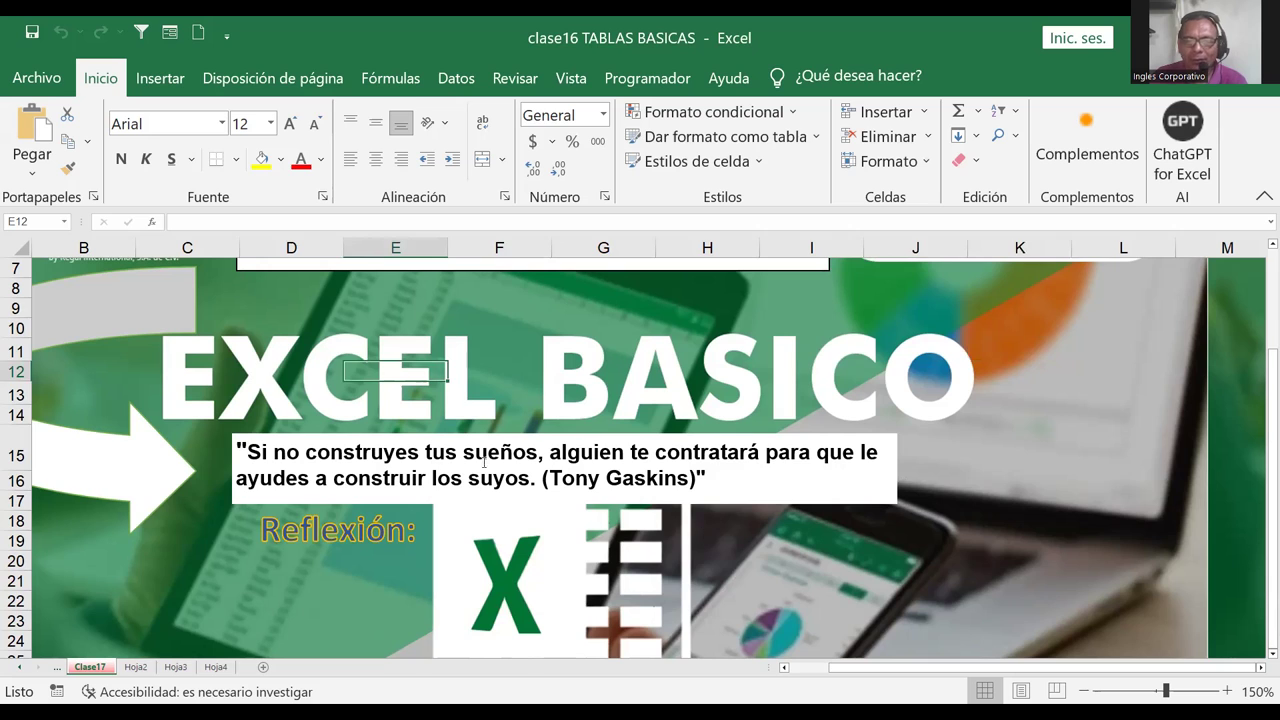
{"action": "left_click", "coordinate": [720, 445]}
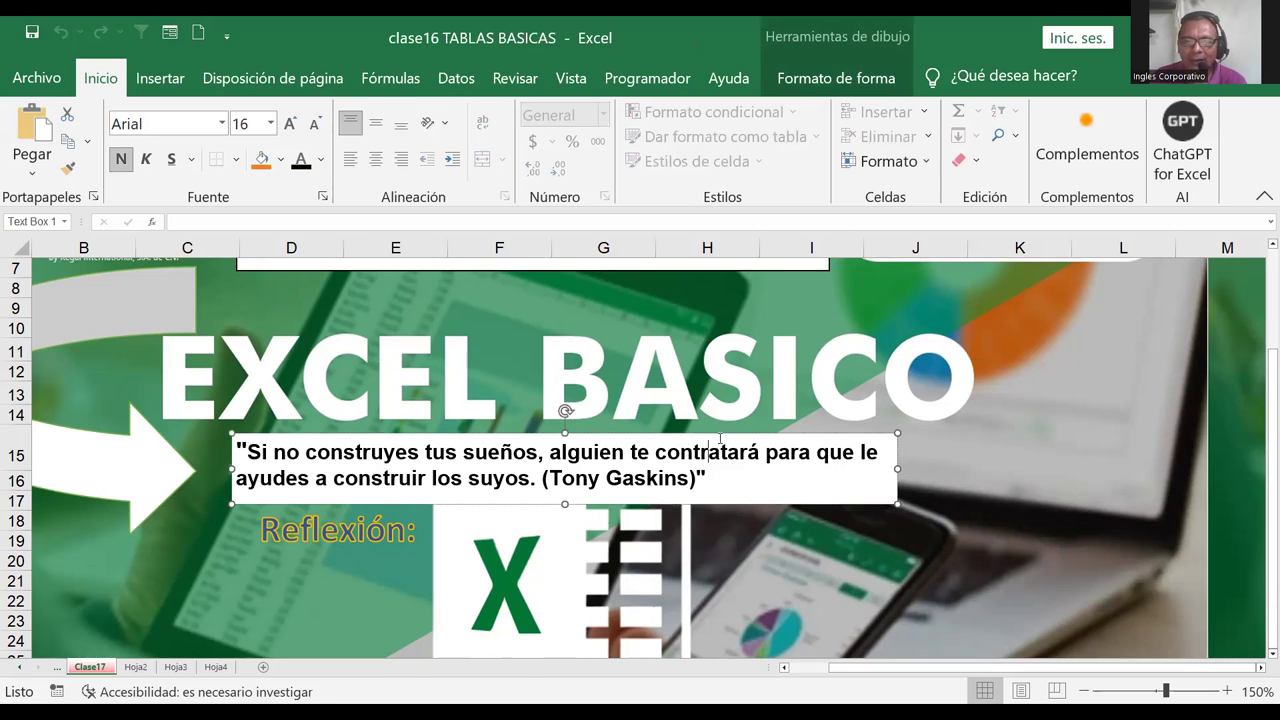
{"action": "key", "text": "Escape"}
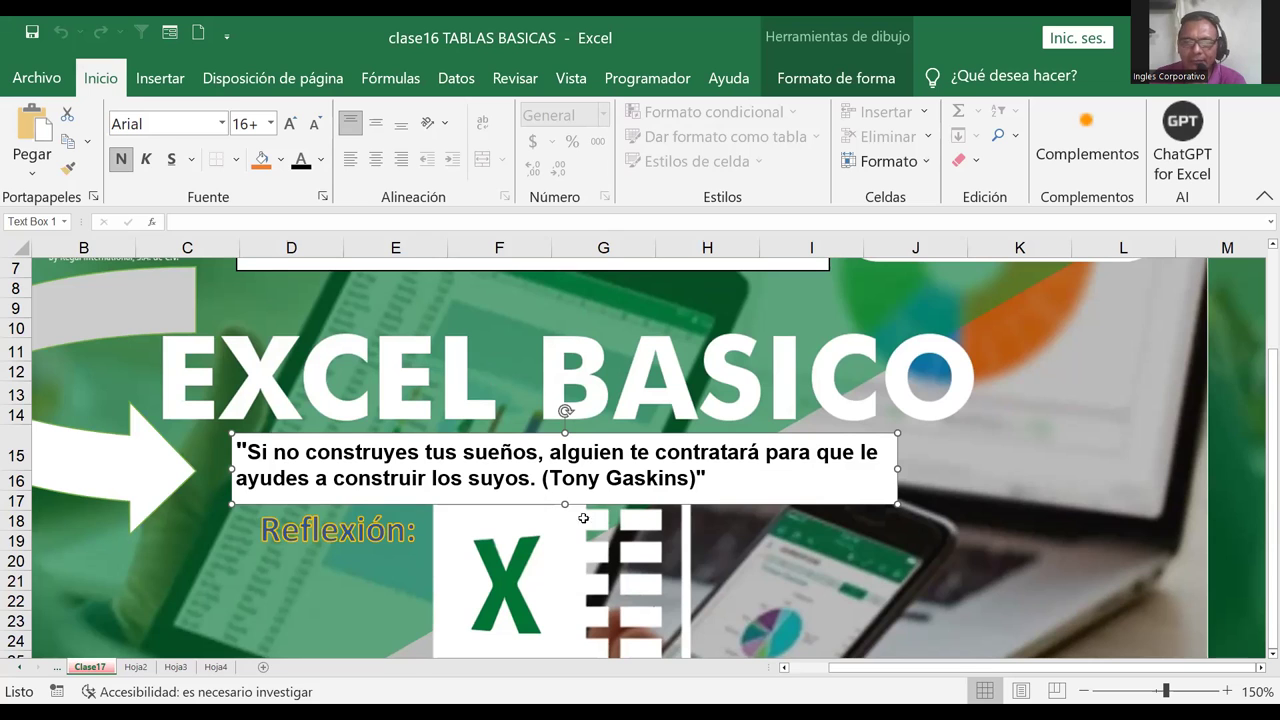
{"action": "left_click_drag", "start_coordinate": [640, 433], "coordinate": [879, 440]}
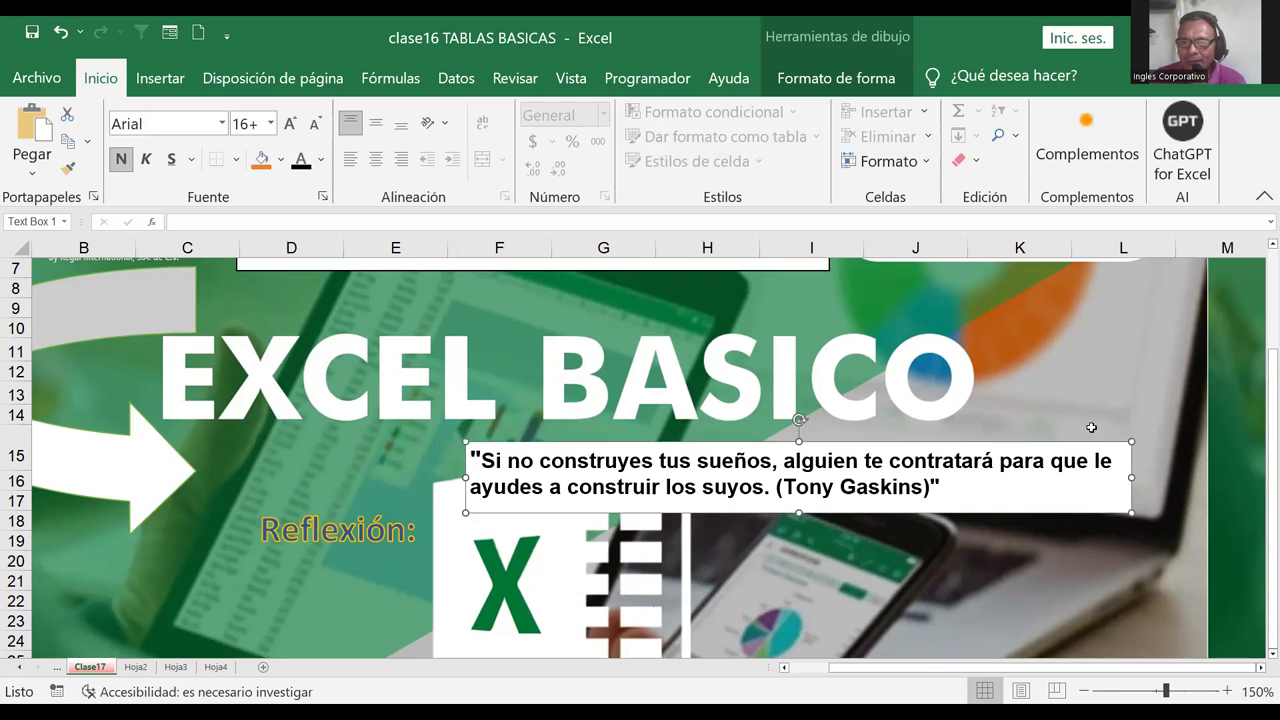
{"action": "left_click", "coordinate": [1022, 394]}
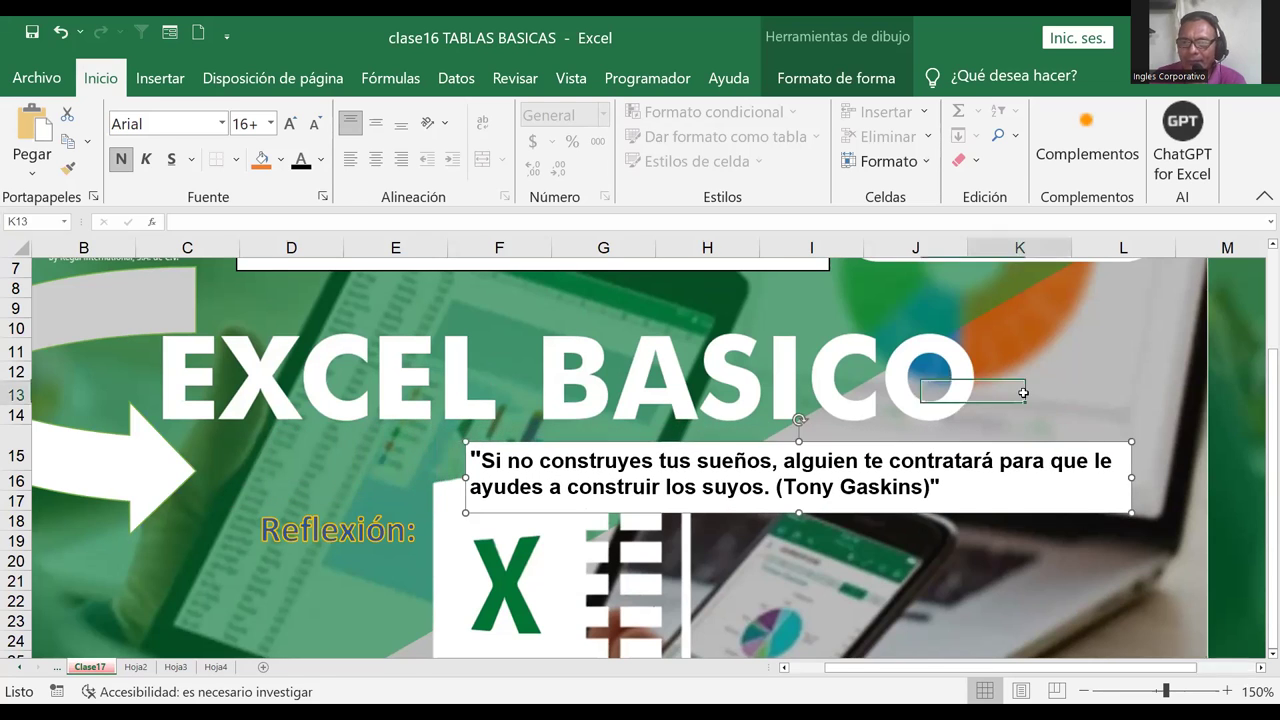
{"action": "left_click", "coordinate": [394, 446]}
{"action": "left_click", "coordinate": [513, 443]}
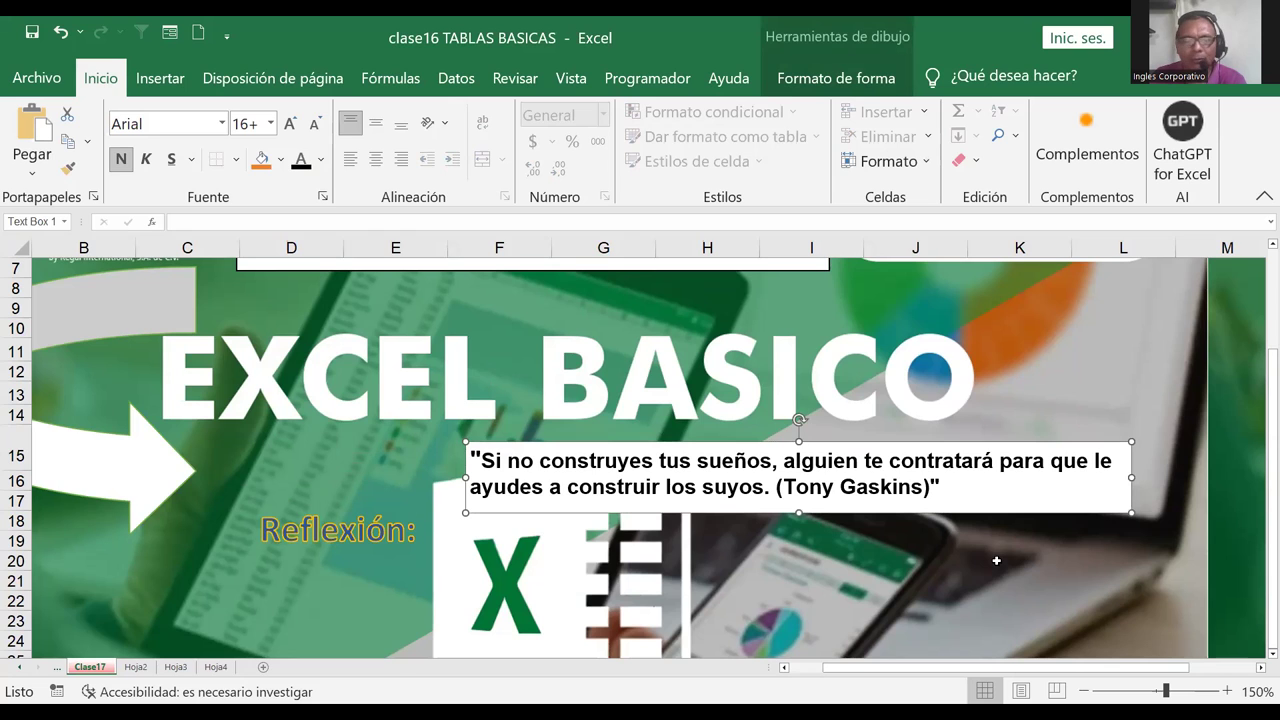
Widen Hoja2's column C to fit NOMBRE COMPLETO and the names, then switch to the presentation
{"action": "left_click", "coordinate": [140, 667]}
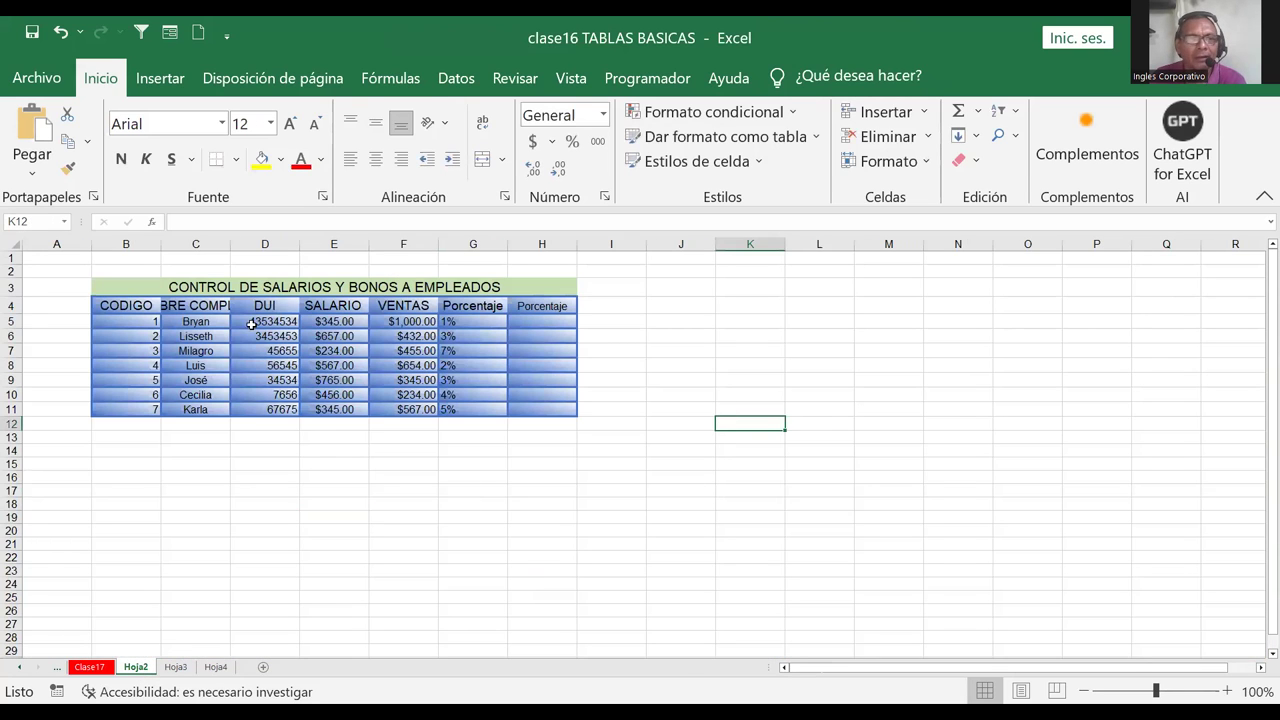
{"action": "left_click_drag", "start_coordinate": [230, 241], "coordinate": [342, 248]}
{"action": "left_click", "coordinate": [723, 583]}
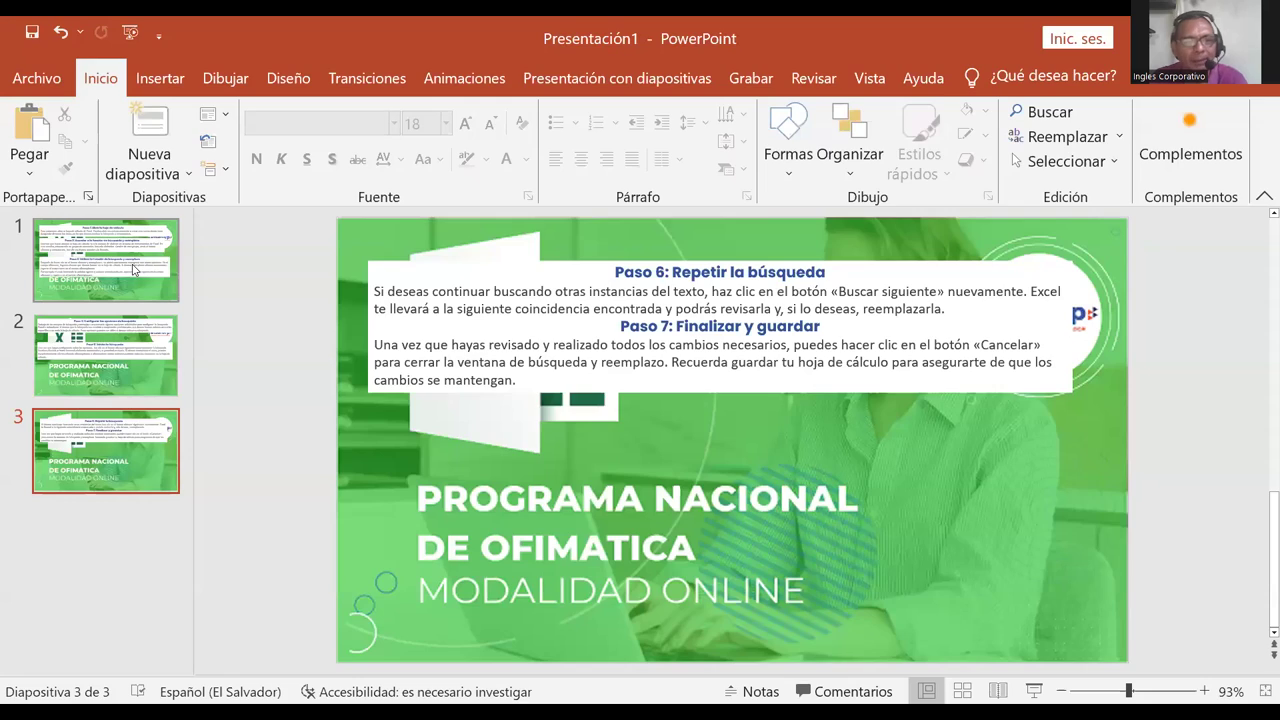
{"action": "left_click", "coordinate": [131, 264]}
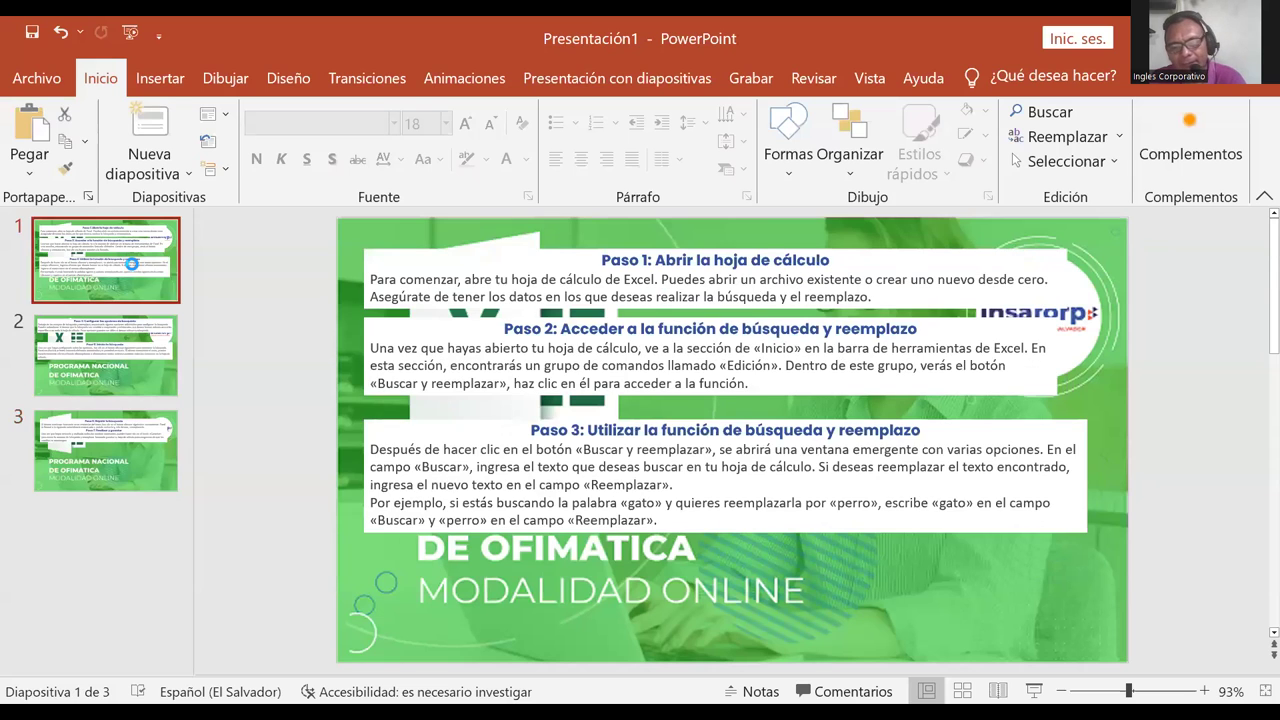
Start the slide show from slide 1 with F5
{"action": "key", "text": "F5"}
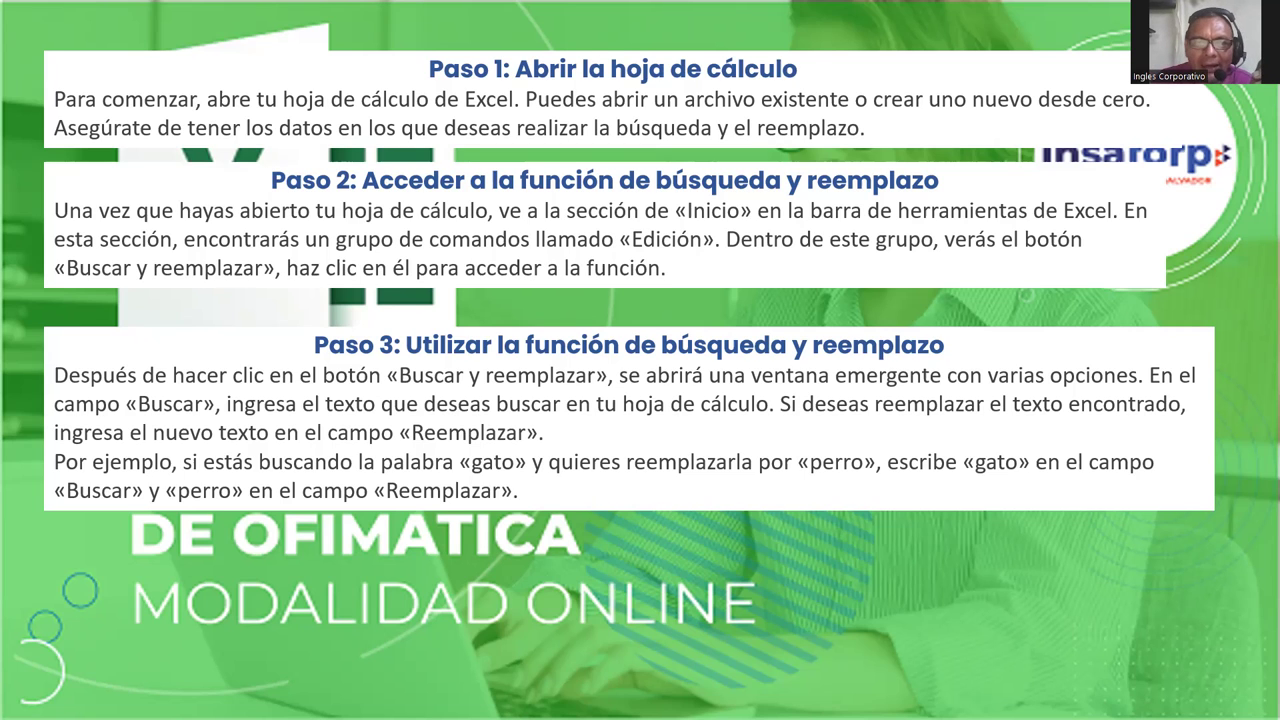
Advance the slide show through Pasos 4–5 to the Paso 6–7 slide
{"action": "key", "text": "Right"}
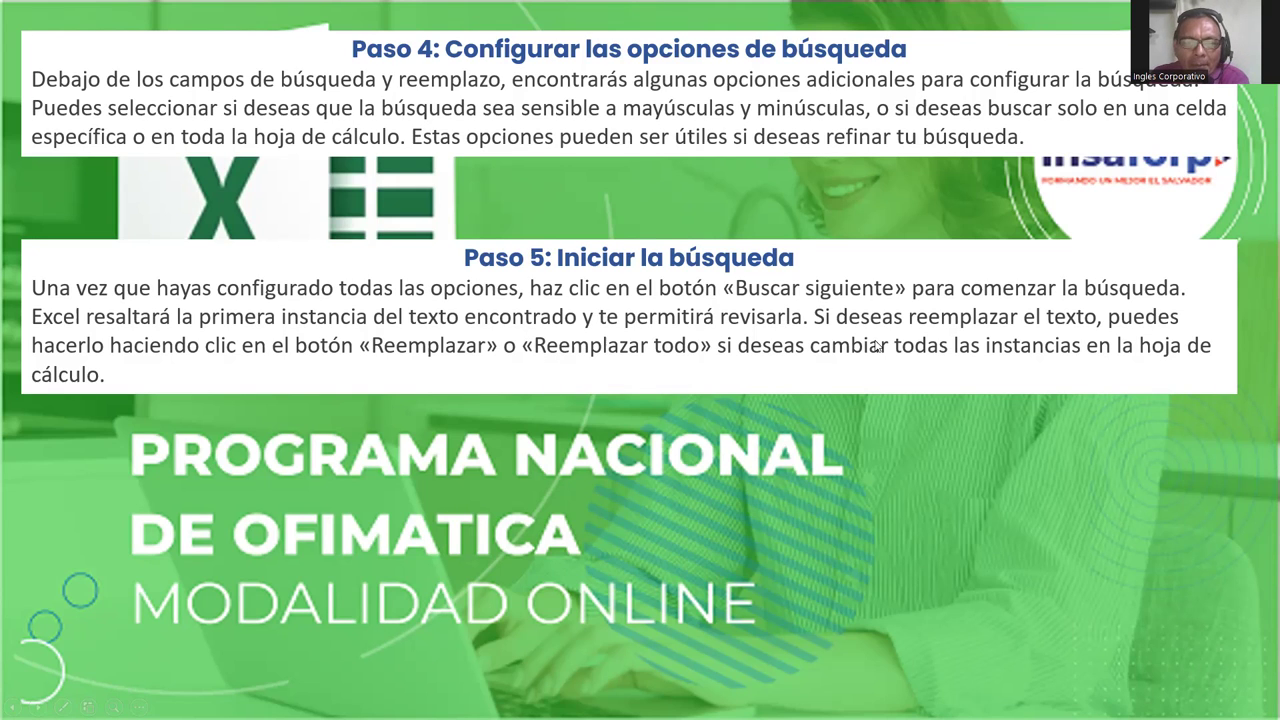
{"action": "left_click", "coordinate": [594, 440]}
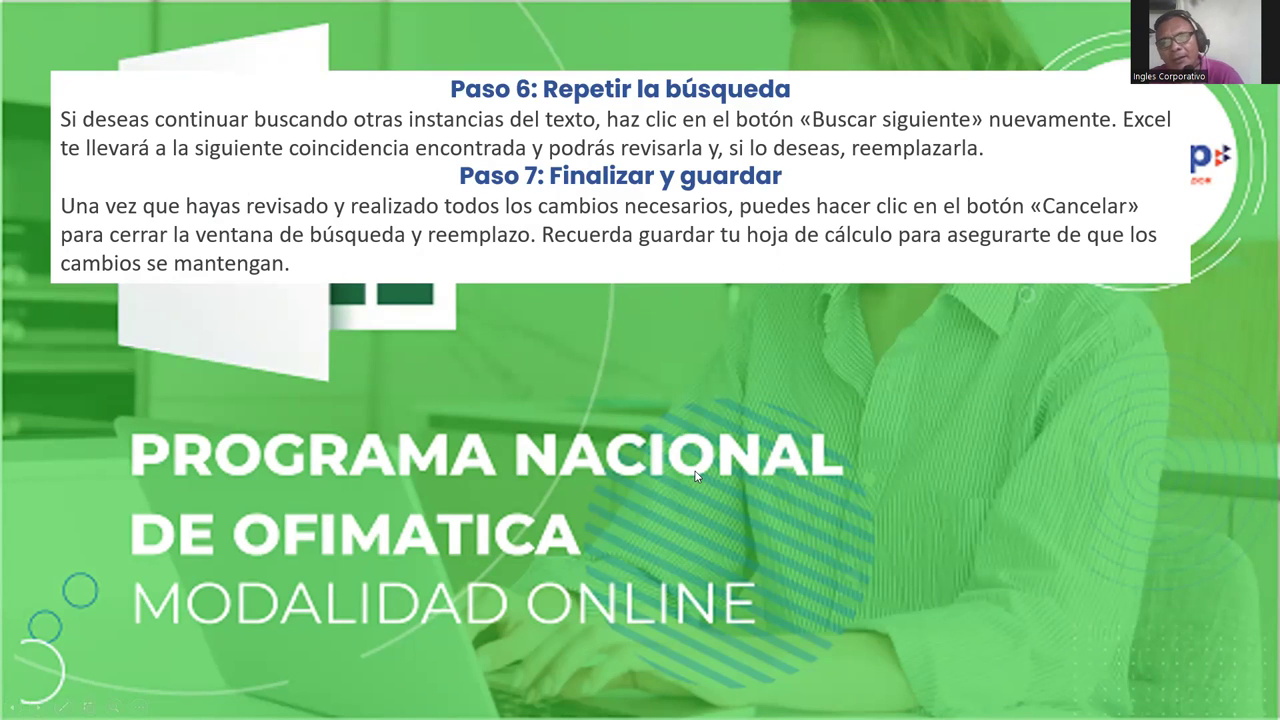
Exit the slide show, return to Excel, and widen the DUI column D to 17.00
{"action": "key", "text": "Escape"}
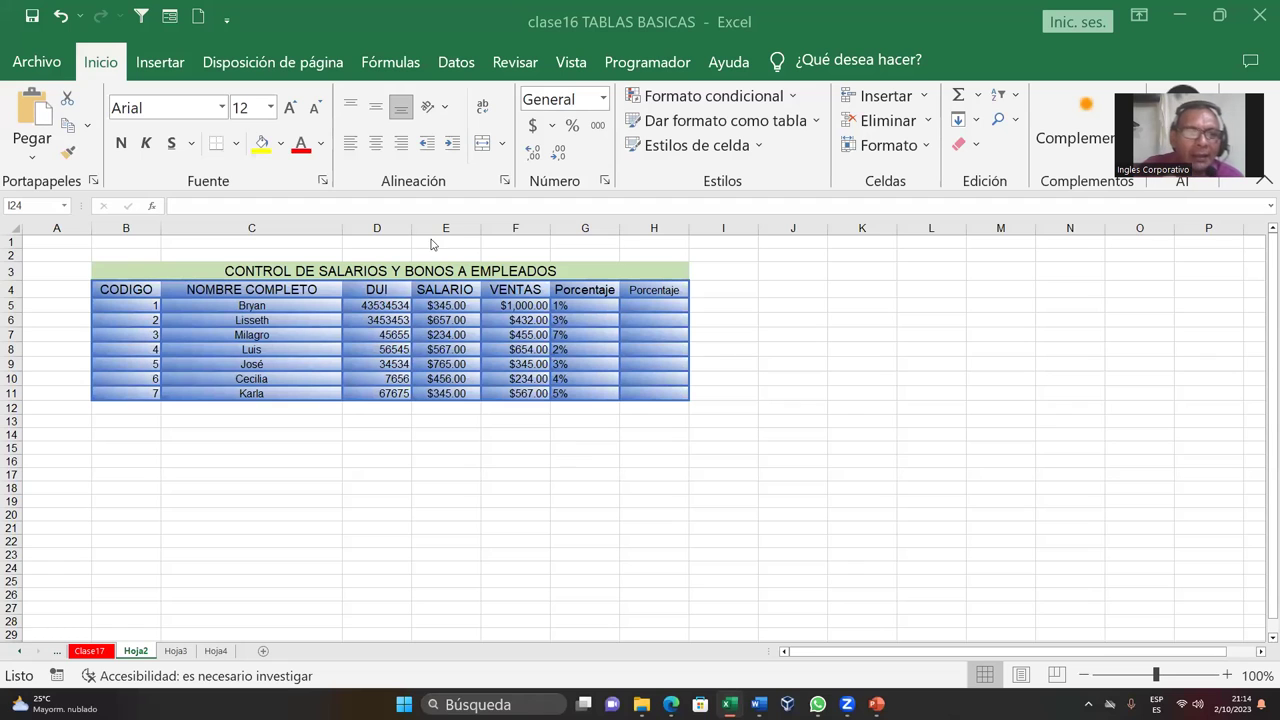
{"action": "left_click", "coordinate": [409, 231]}
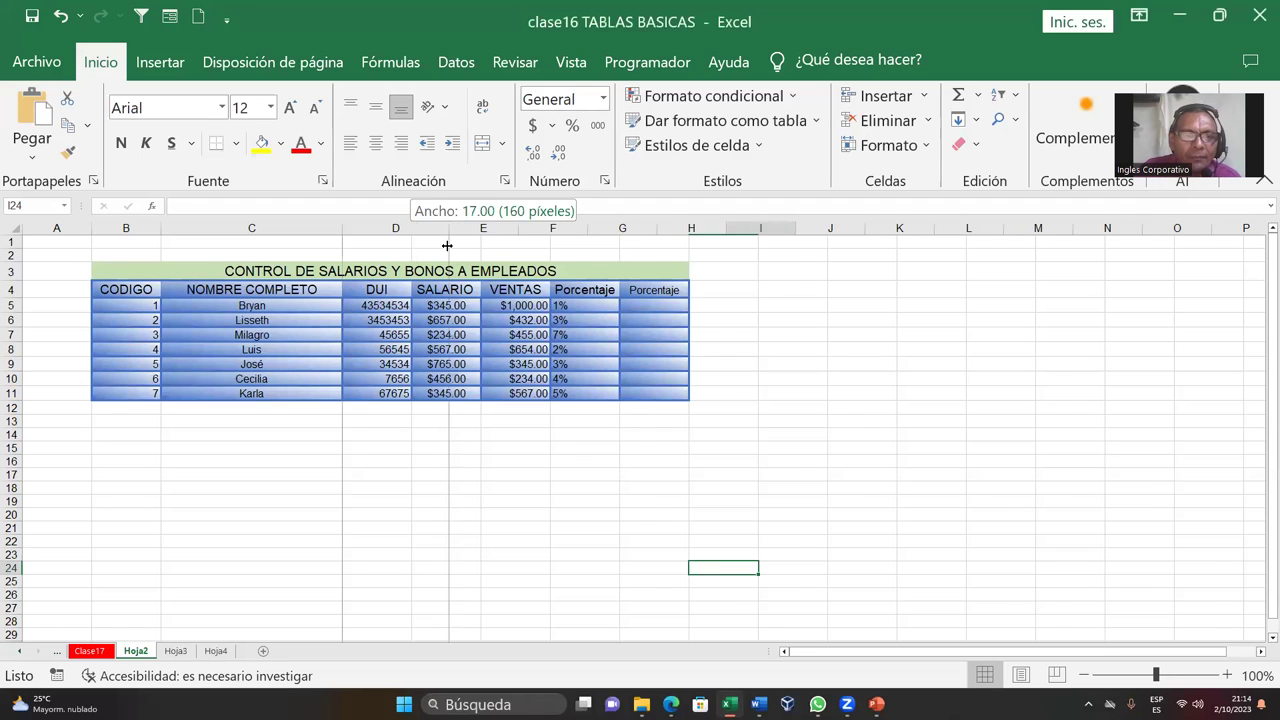
{"action": "left_click_drag", "start_coordinate": [409, 231], "coordinate": [448, 231]}
{"action": "left_click", "coordinate": [899, 319]}
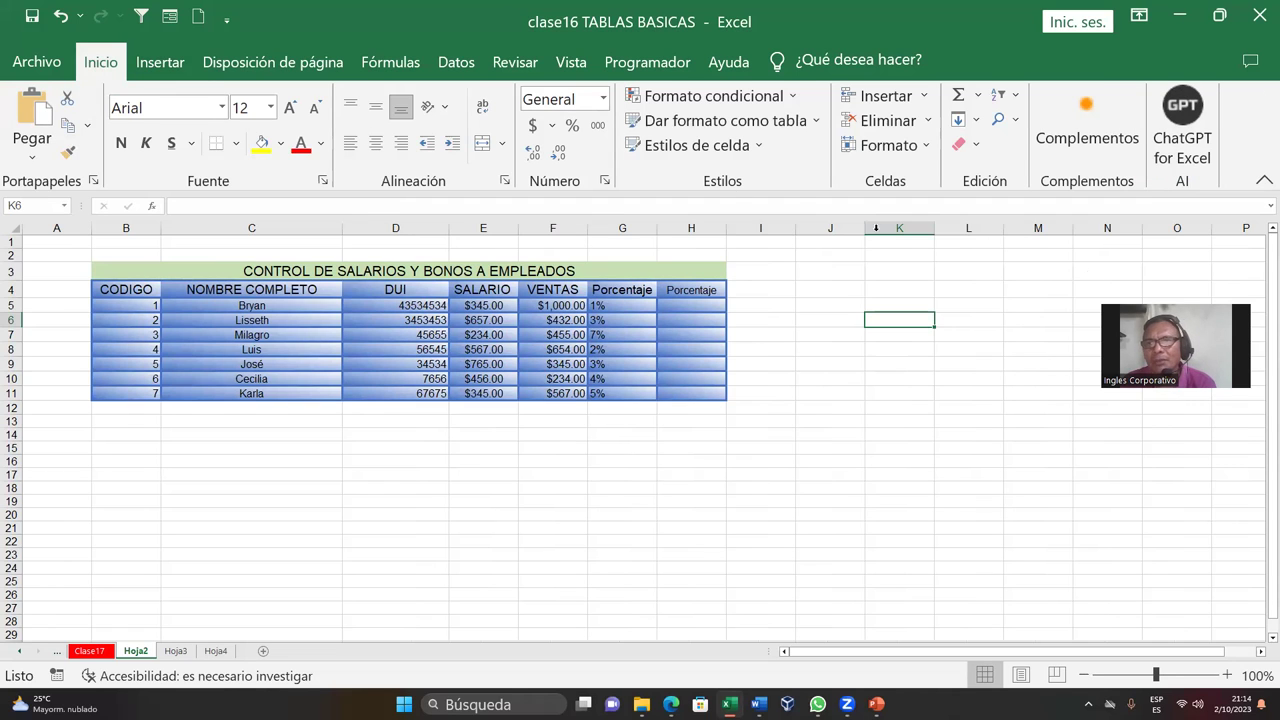
{"action": "left_click", "coordinate": [980, 96]}
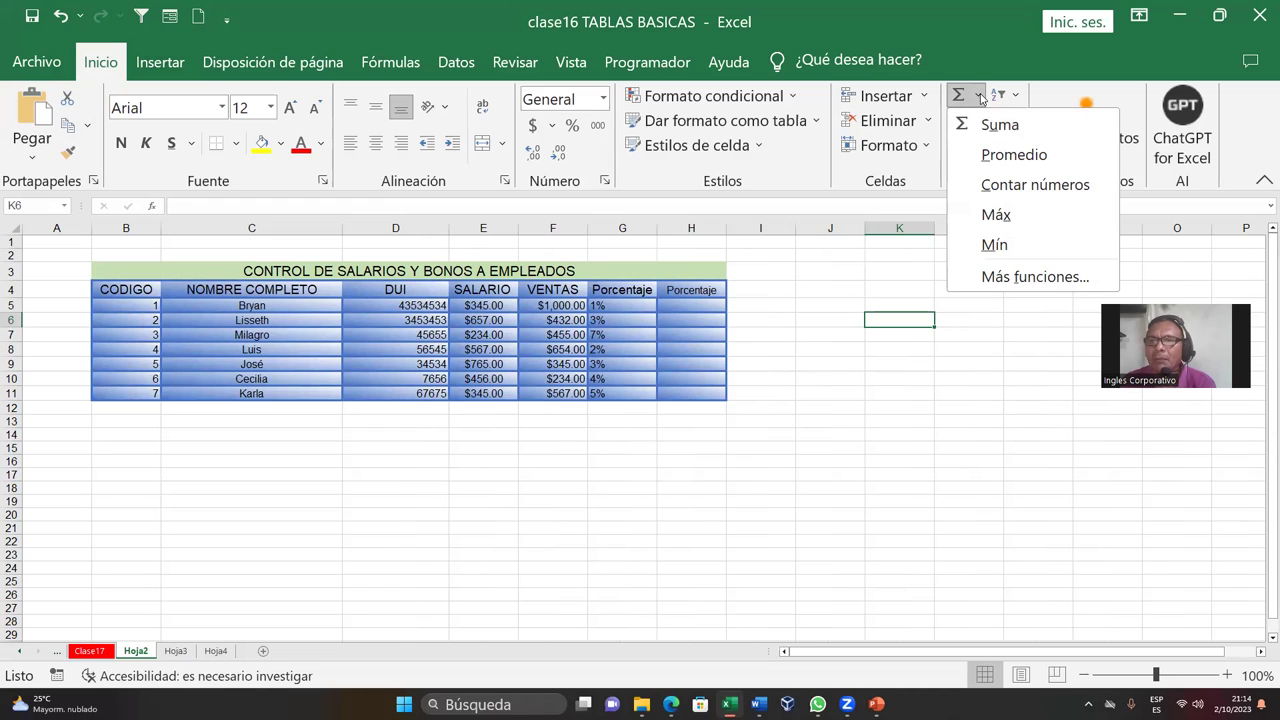
{"action": "left_click", "coordinate": [981, 97]}
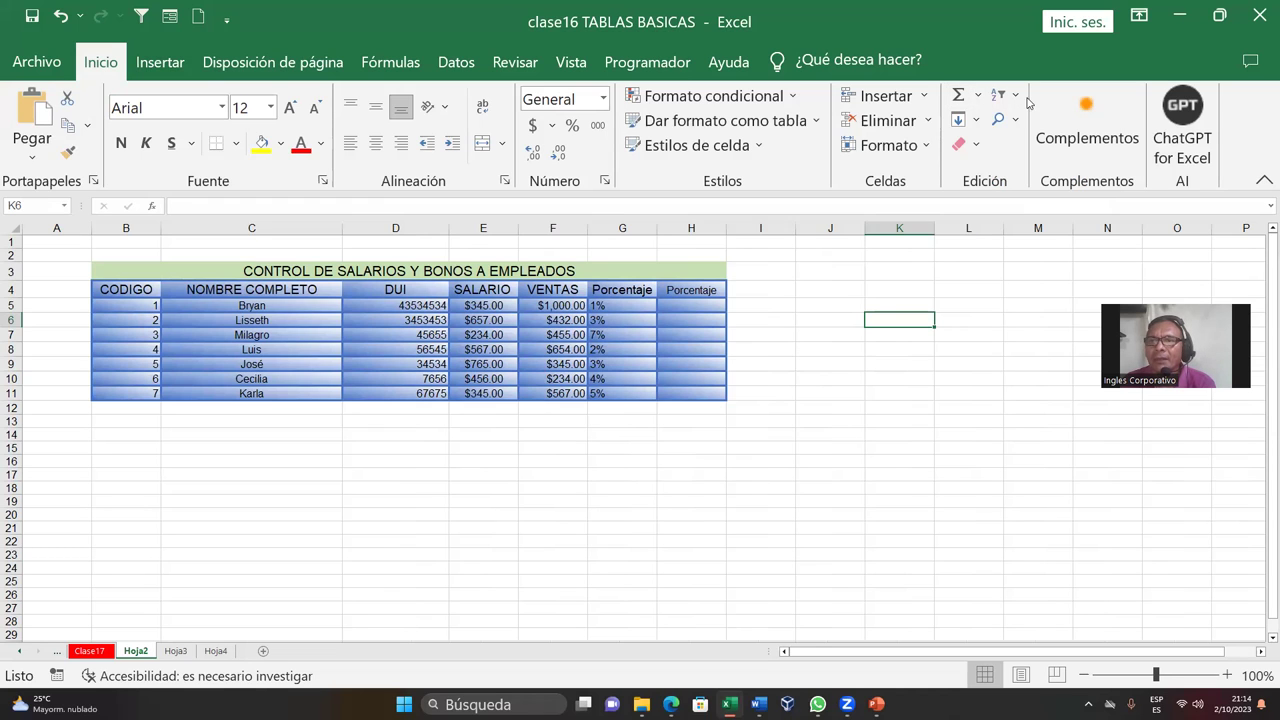
{"action": "left_click", "coordinate": [1018, 97]}
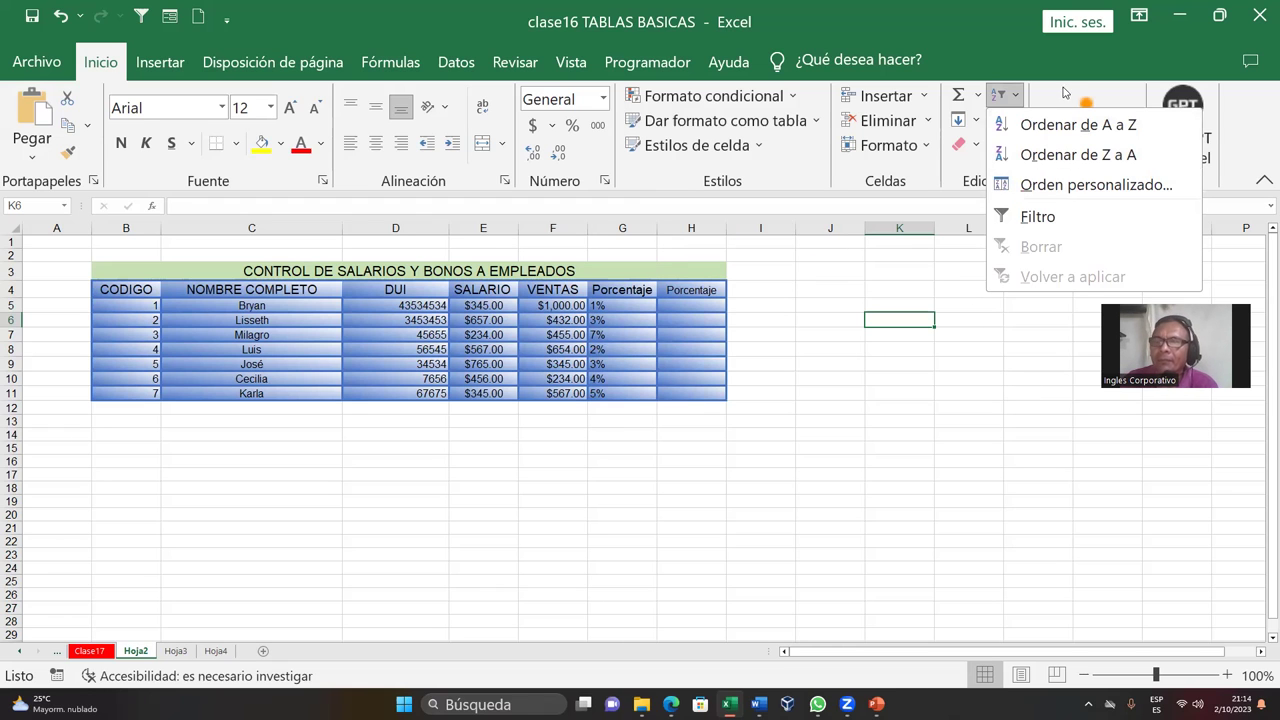
{"action": "left_click", "coordinate": [1067, 70]}
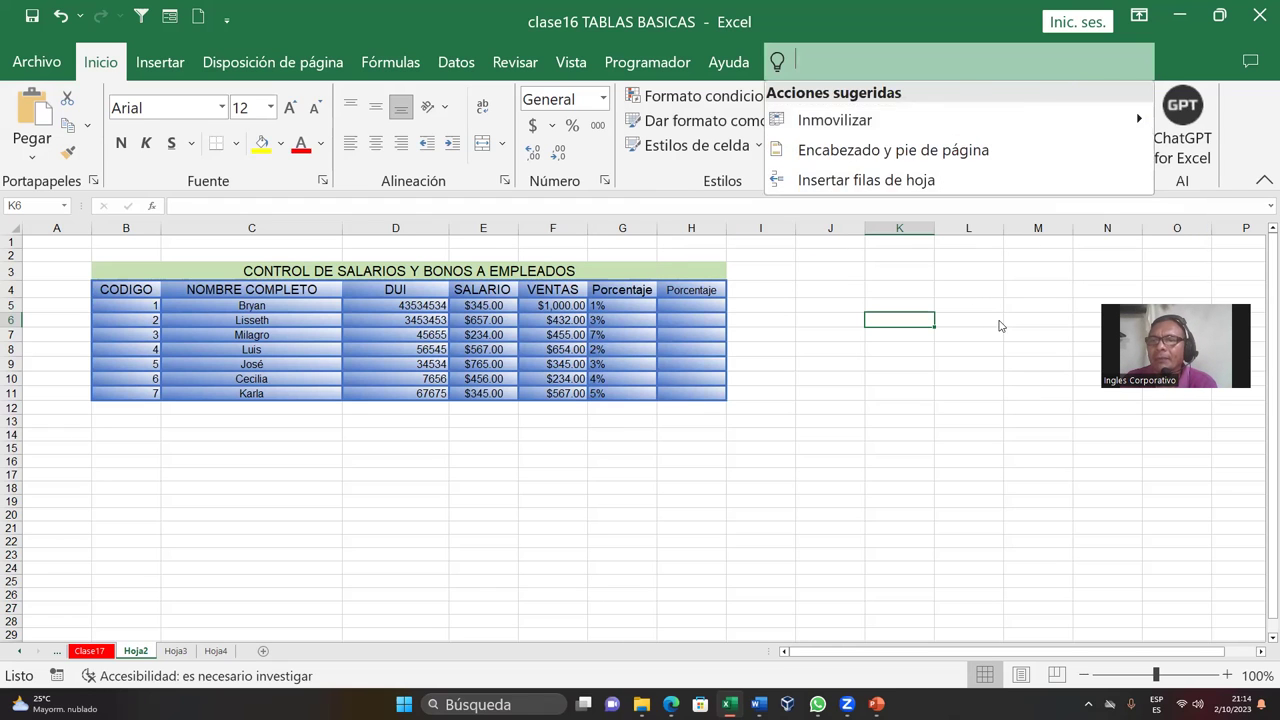
{"action": "left_click", "coordinate": [1000, 322]}
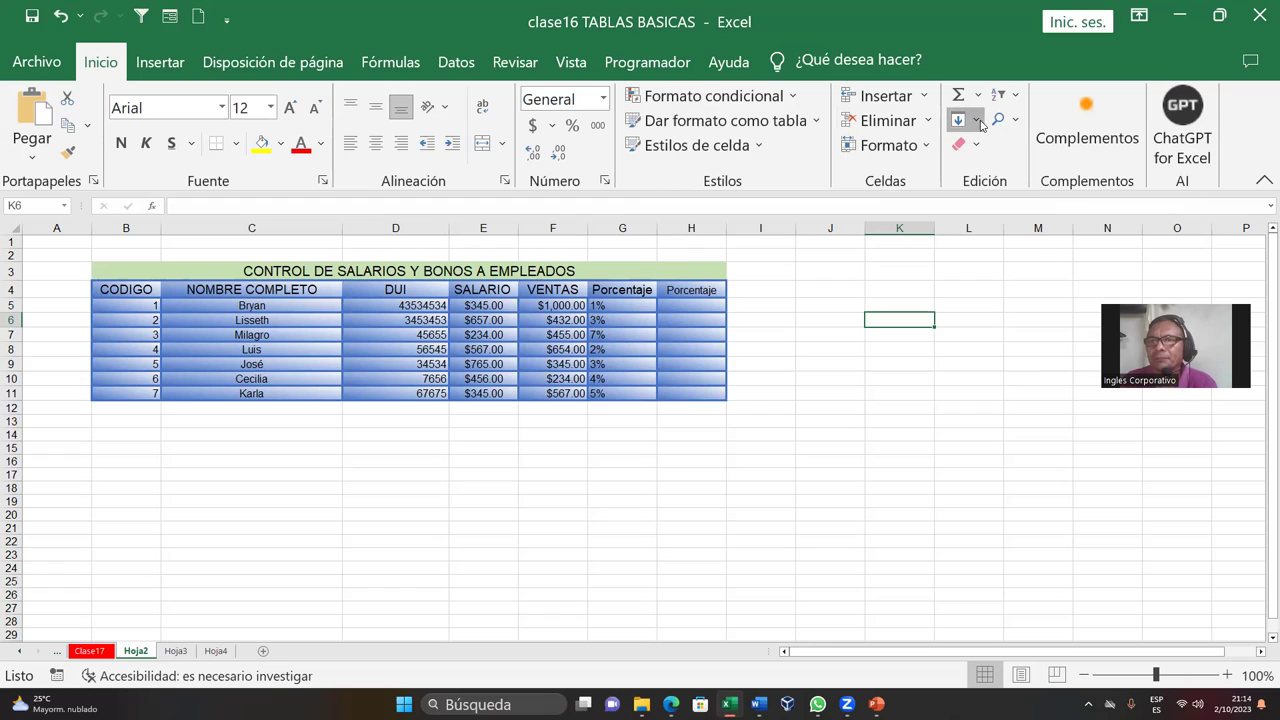
{"action": "left_click", "coordinate": [960, 120]}
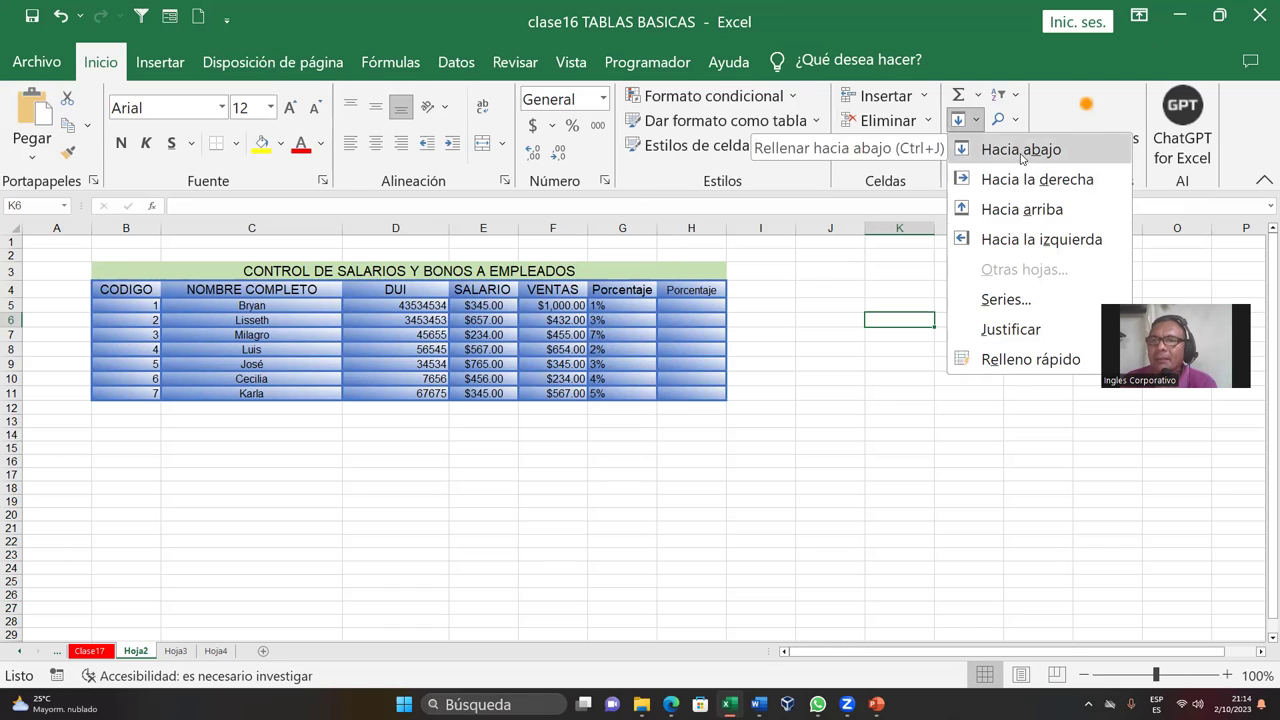
{"action": "left_click", "coordinate": [1061, 107]}
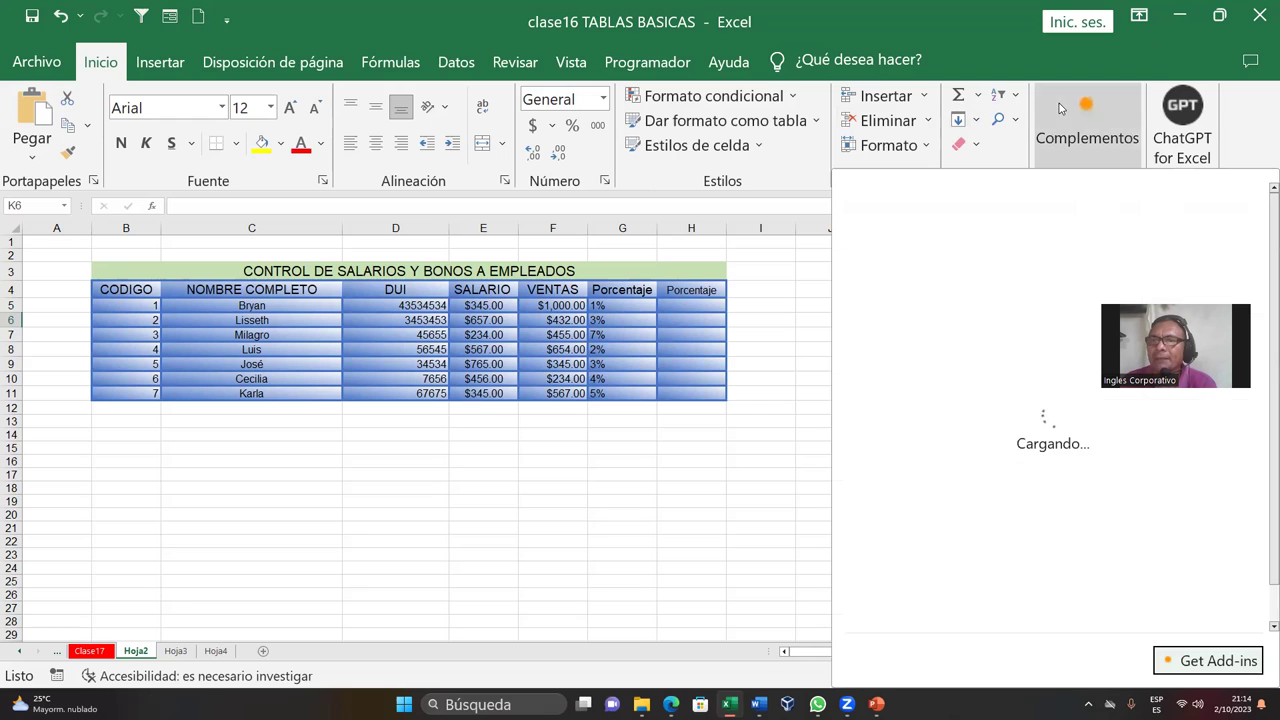
{"action": "left_click", "coordinate": [977, 121]}
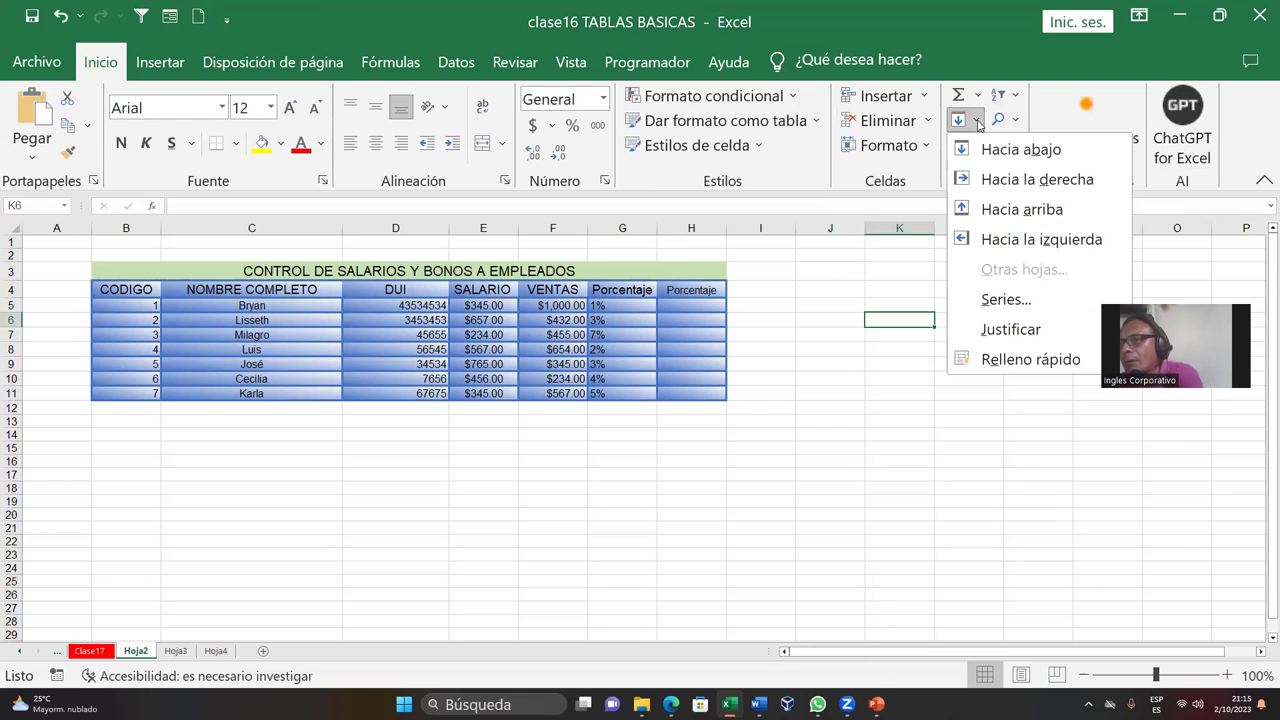
{"action": "left_click", "coordinate": [978, 123]}
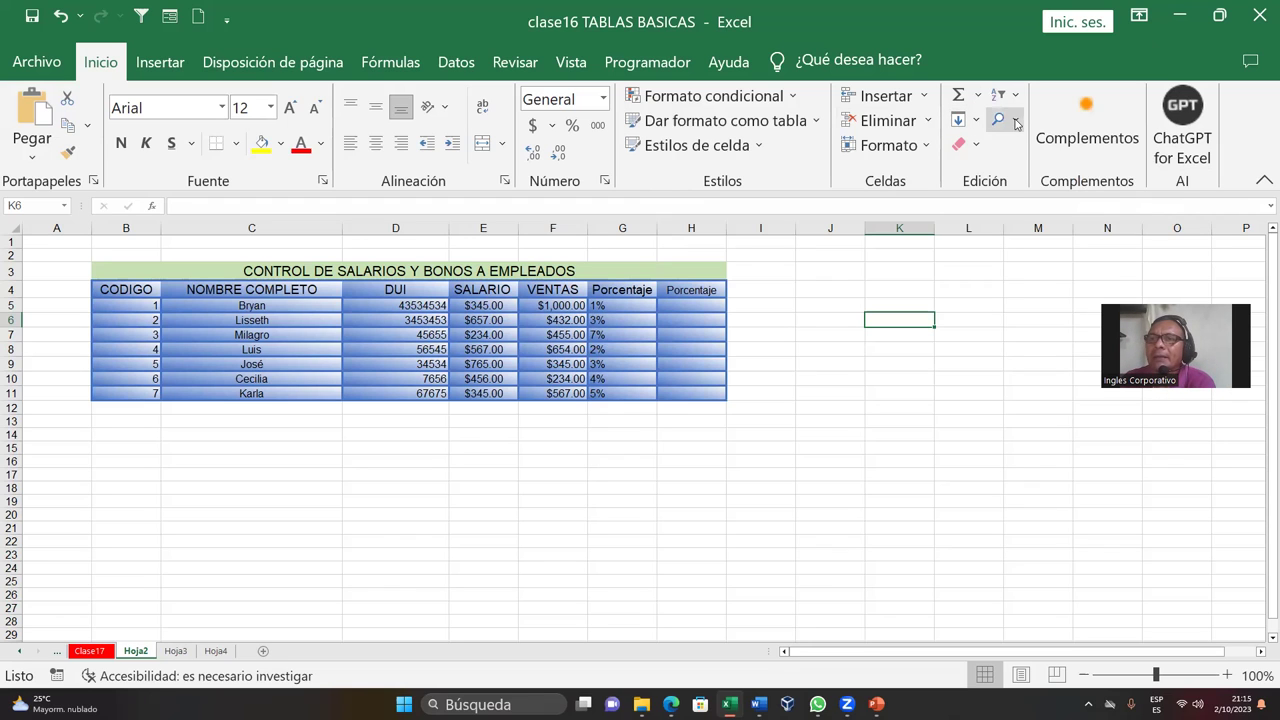
{"action": "left_click", "coordinate": [1016, 123]}
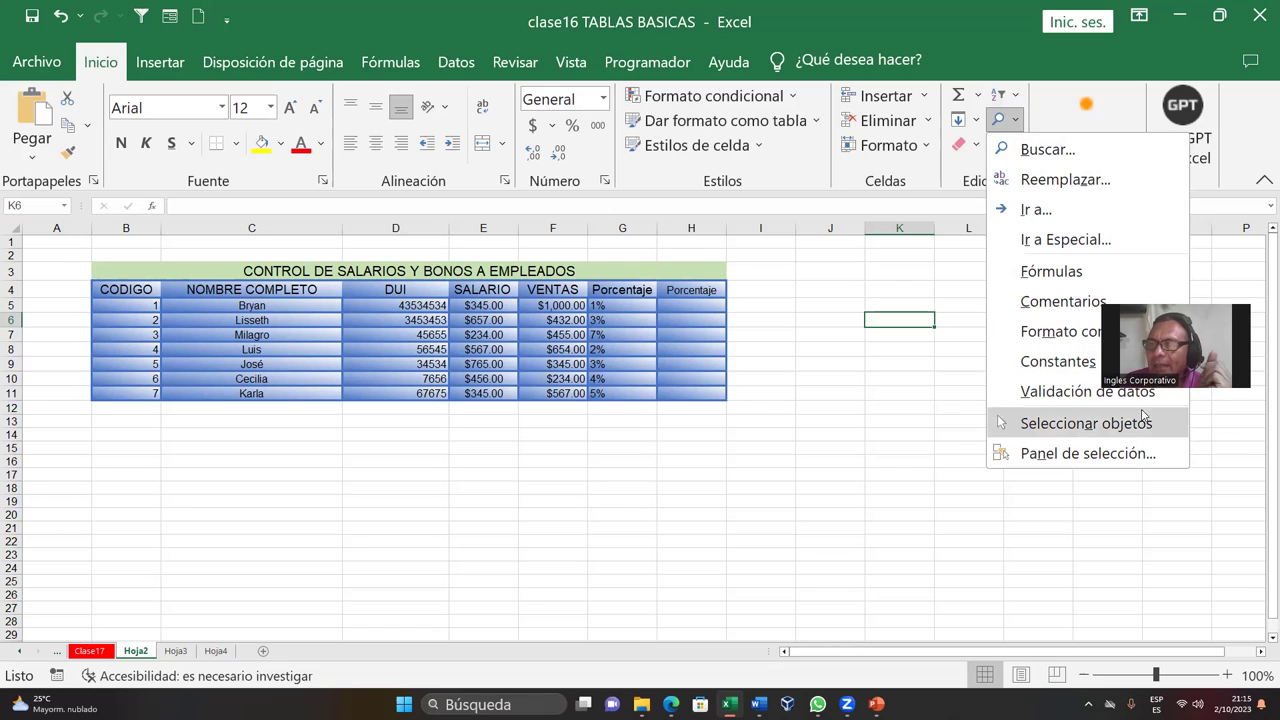
{"action": "left_click", "coordinate": [777, 343]}
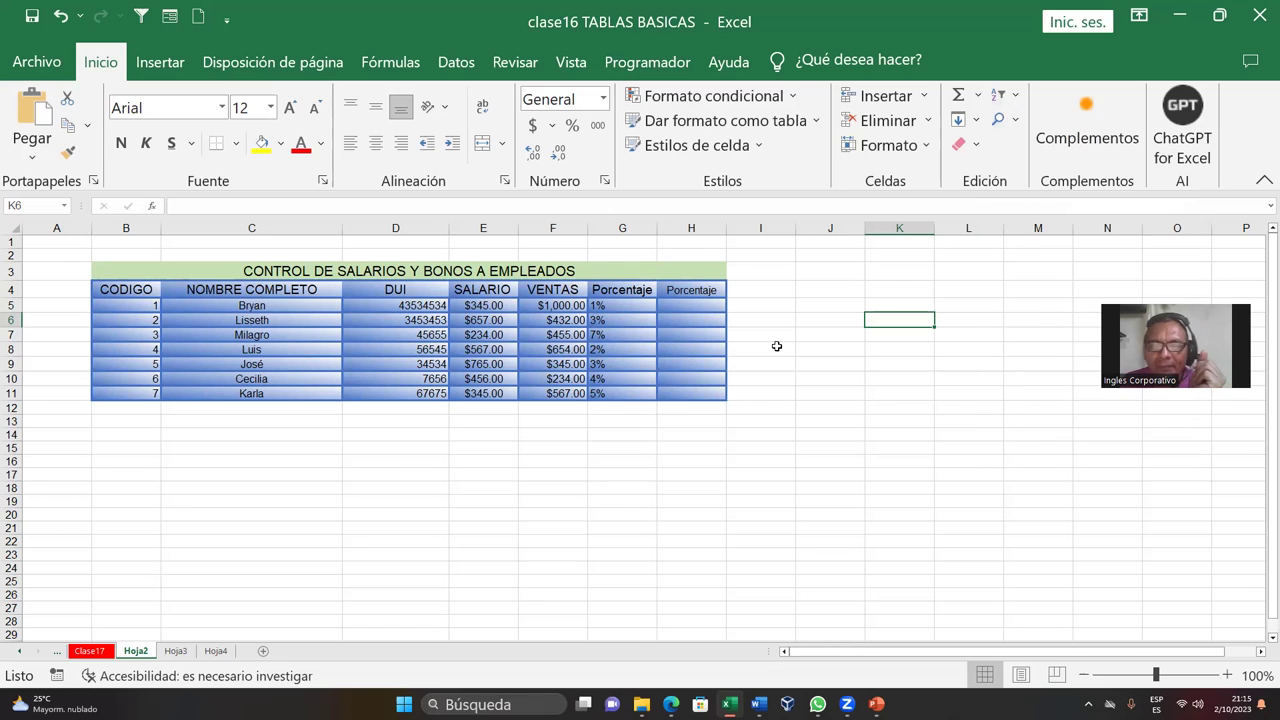
{"action": "left_click", "coordinate": [211, 301]}
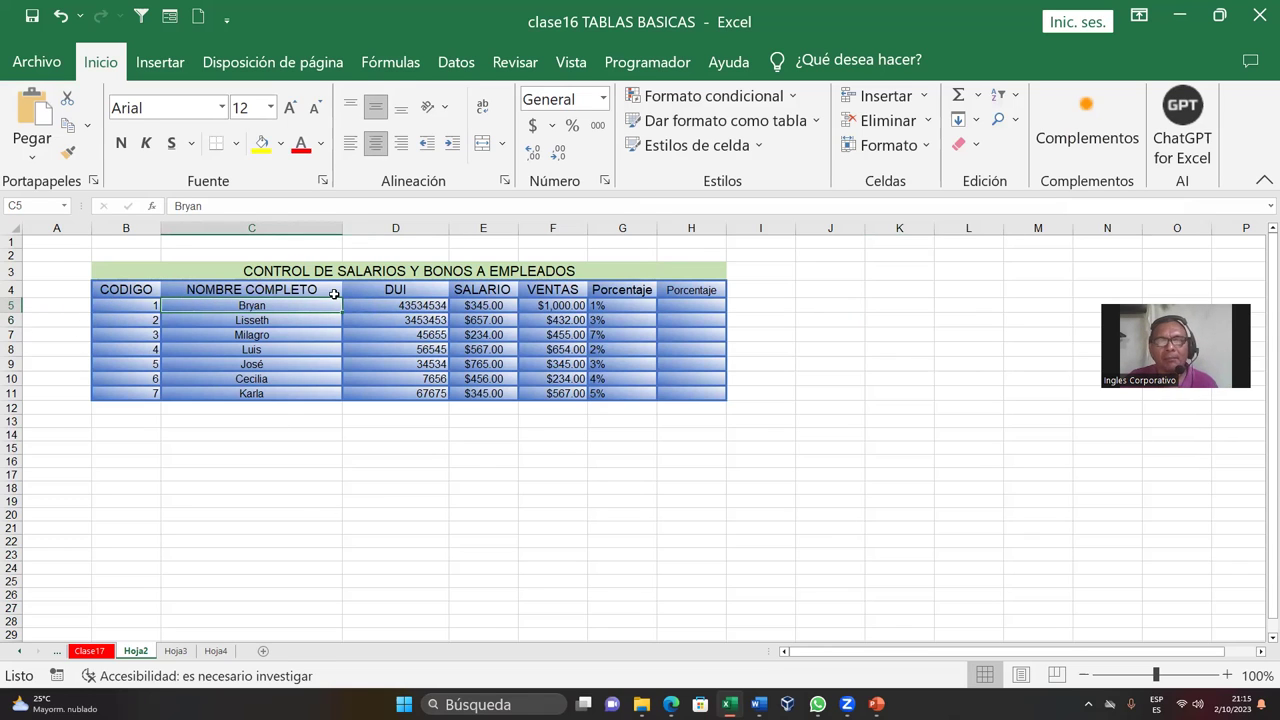
{"action": "mouse_move", "coordinate": [120, 306]}
{"action": "left_mouse_down"}
{"action": "mouse_move", "coordinate": [703, 333]}
{"action": "mouse_move", "coordinate": [694, 391]}
{"action": "left_mouse_up"}
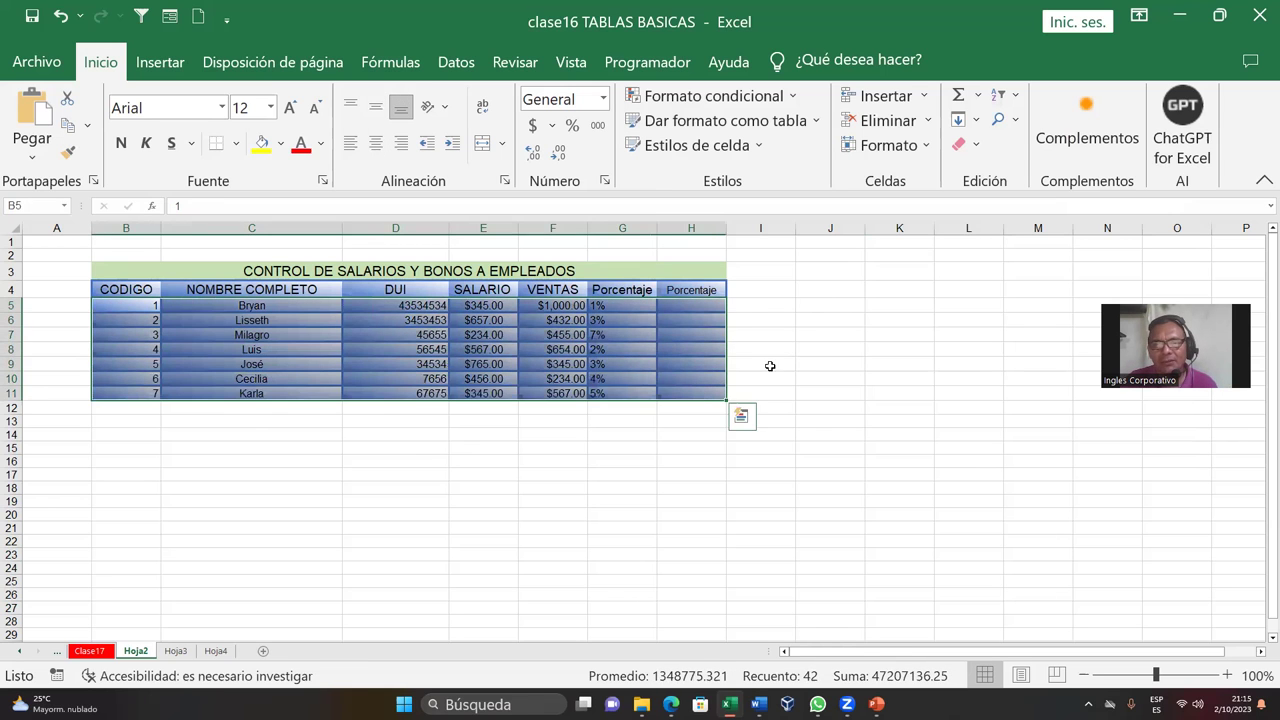
{"action": "left_click", "coordinate": [771, 365]}
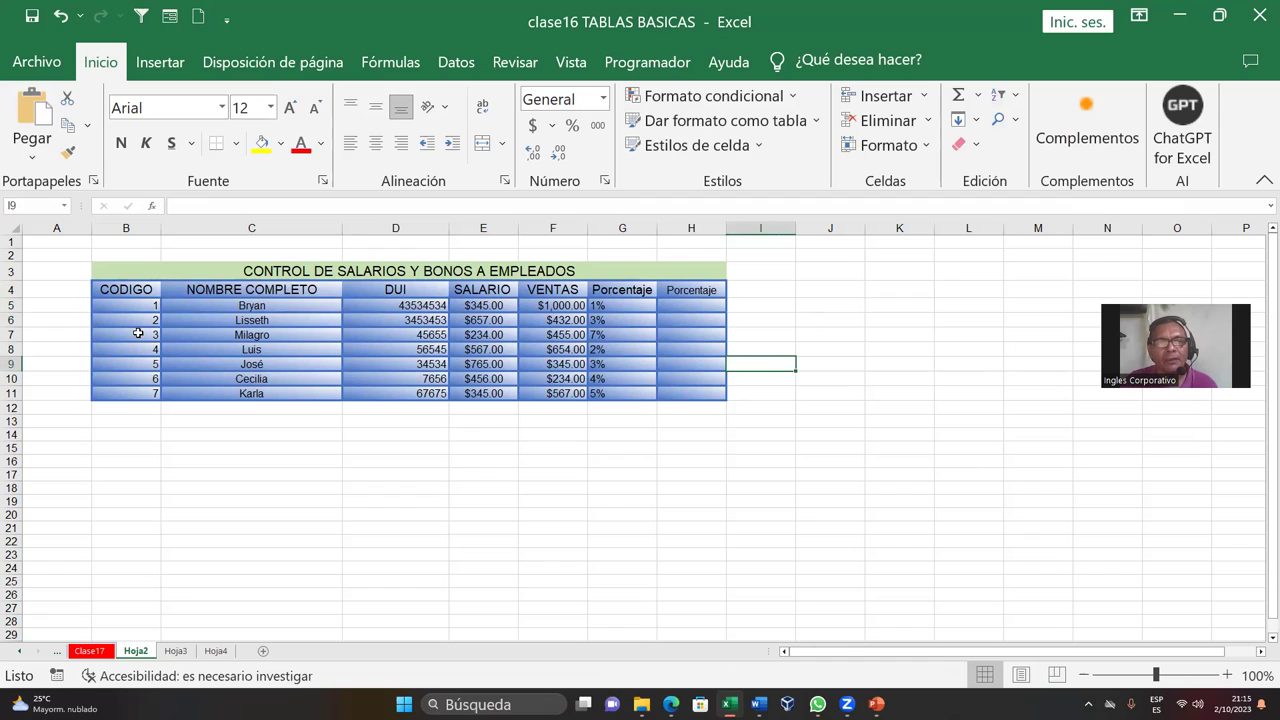
{"action": "left_click", "coordinate": [249, 307]}
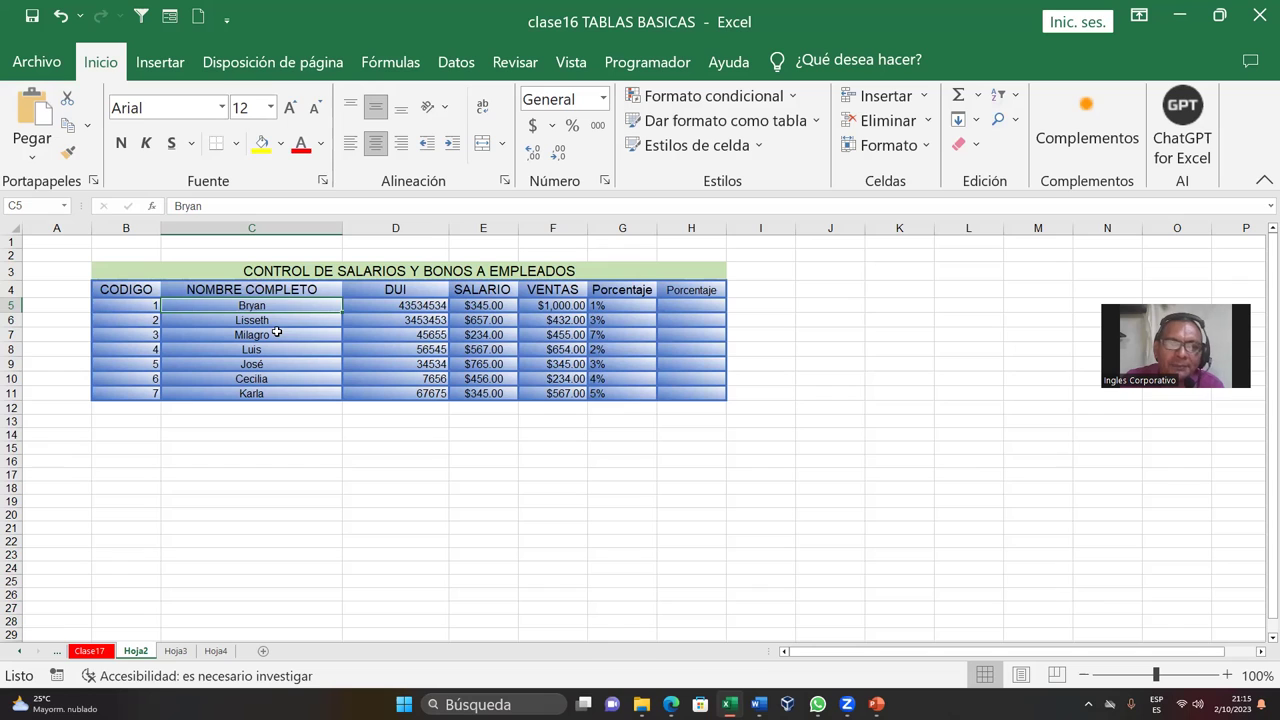
{"action": "left_click", "coordinate": [348, 448]}
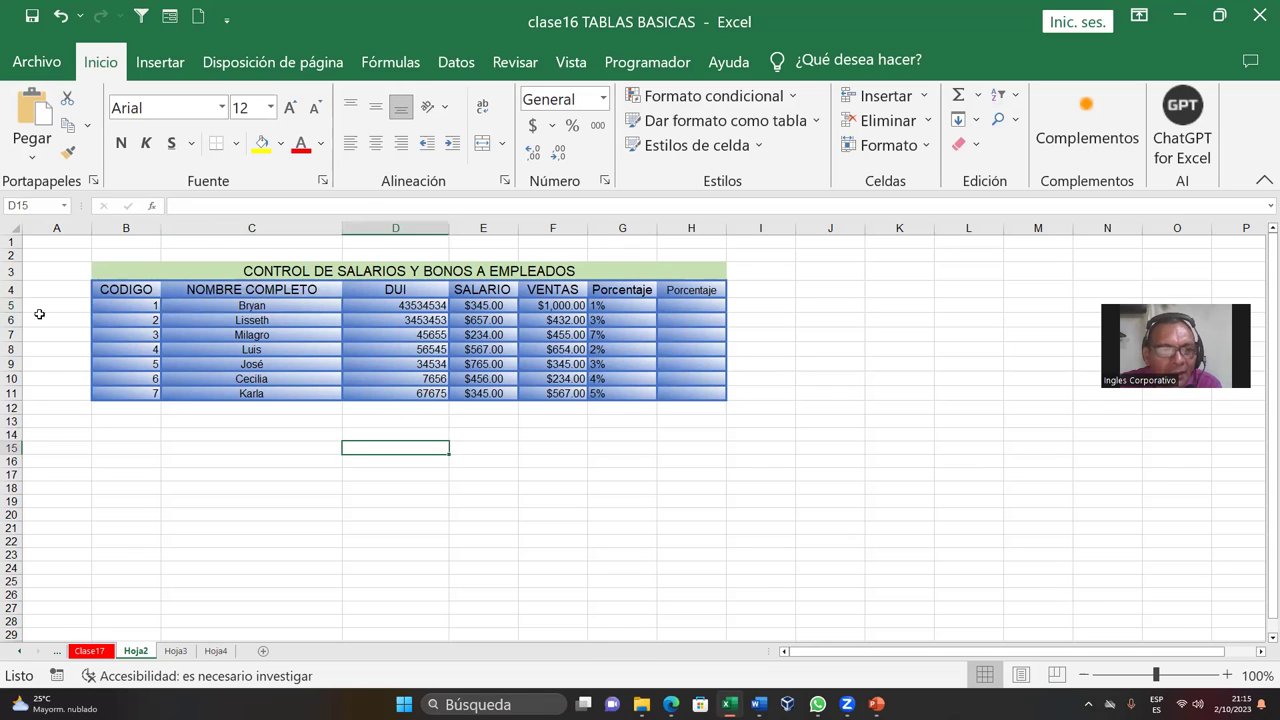
{"action": "left_click", "coordinate": [131, 286]}
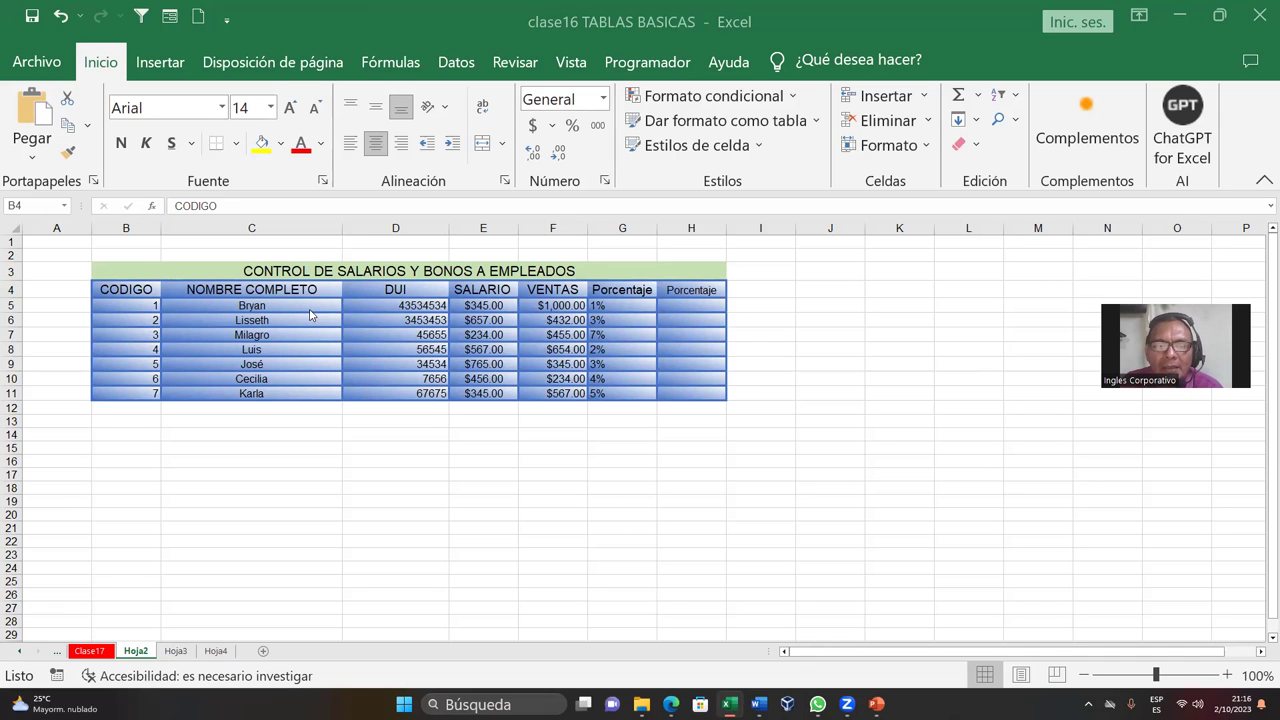
Present the step slides, browsing Pasos 1–7, and exit on the Paso 4–5 slide
{"action": "key", "text": "alt+Tab"}
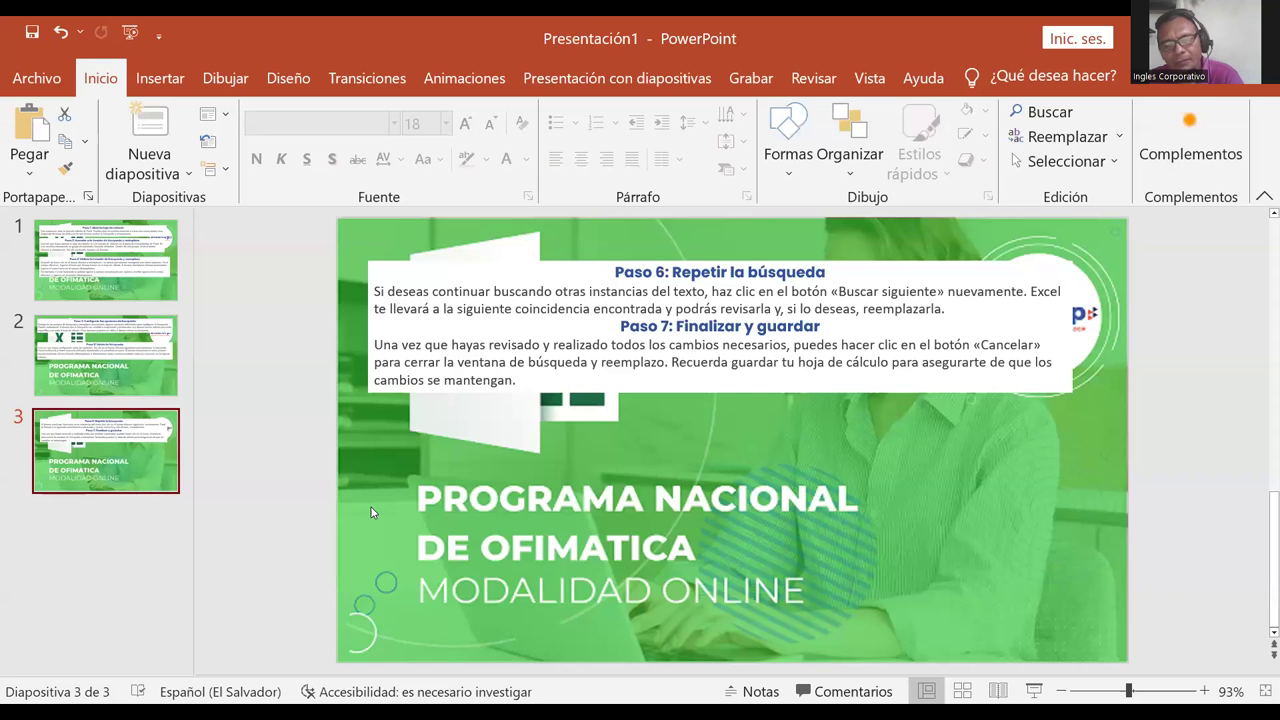
{"action": "key", "text": "F5"}
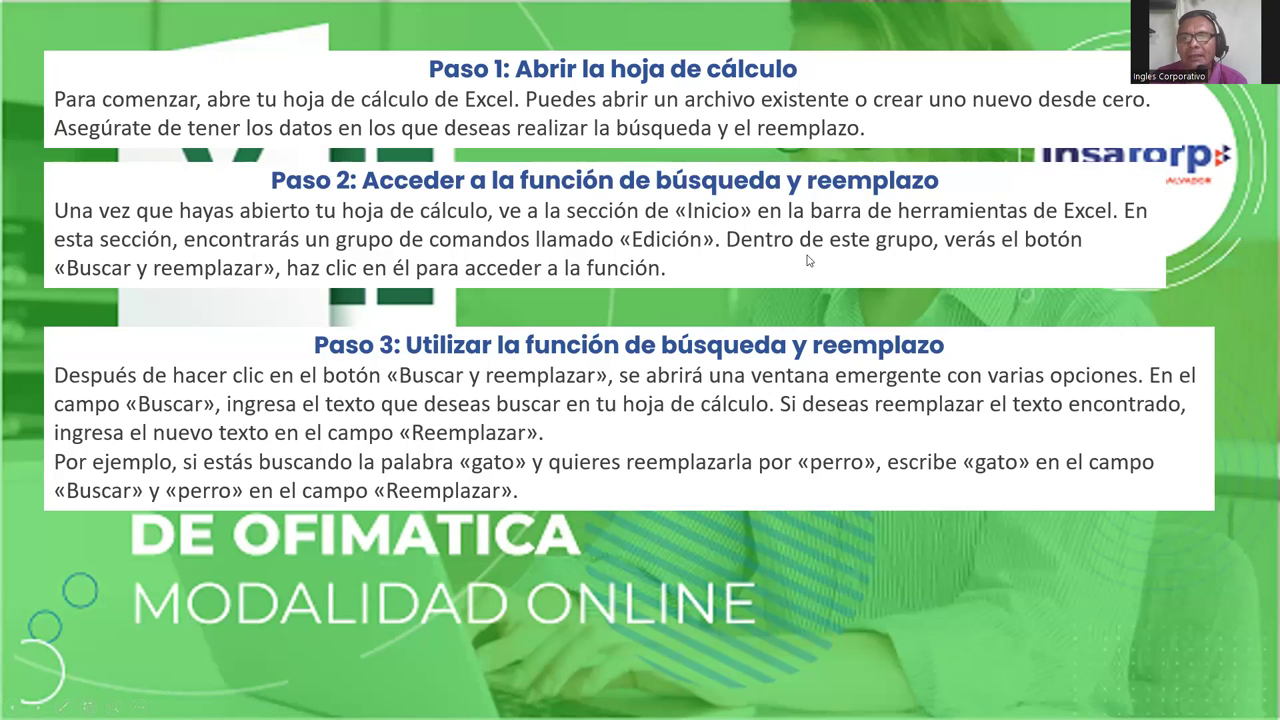
{"action": "key", "text": "Right"}
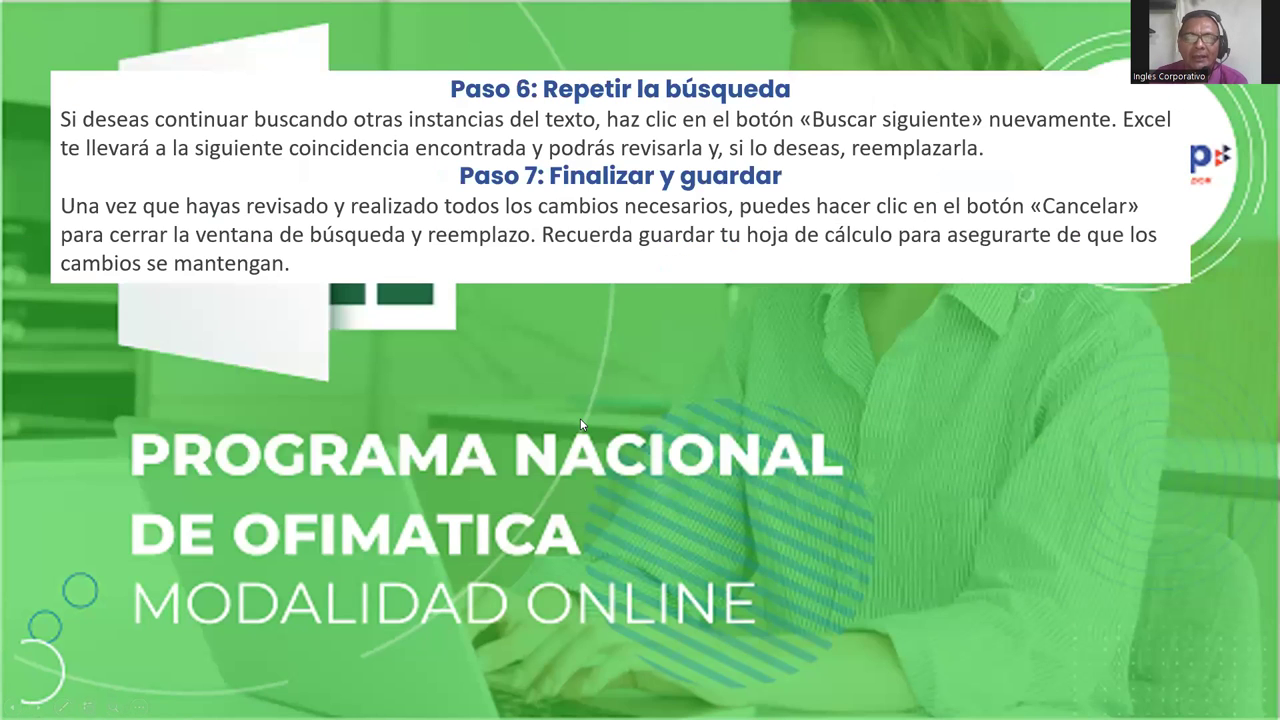
{"action": "key", "text": "Left"}
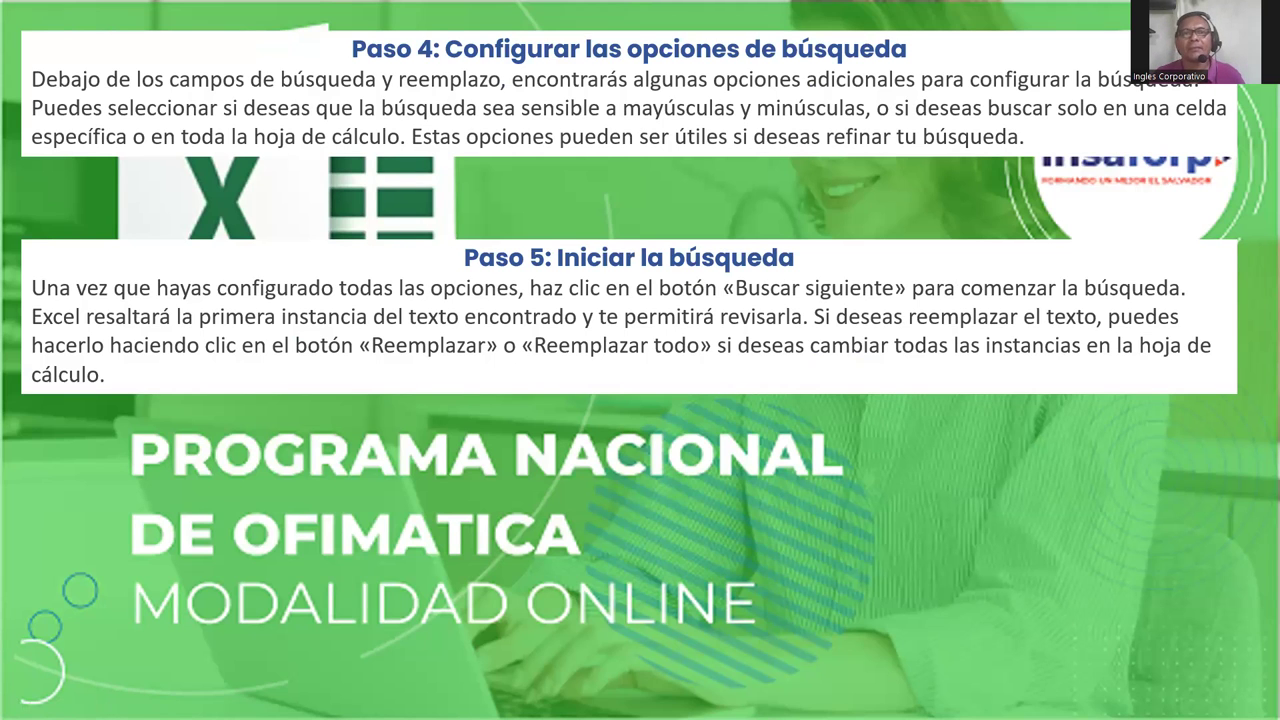
{"action": "key", "text": "Left"}
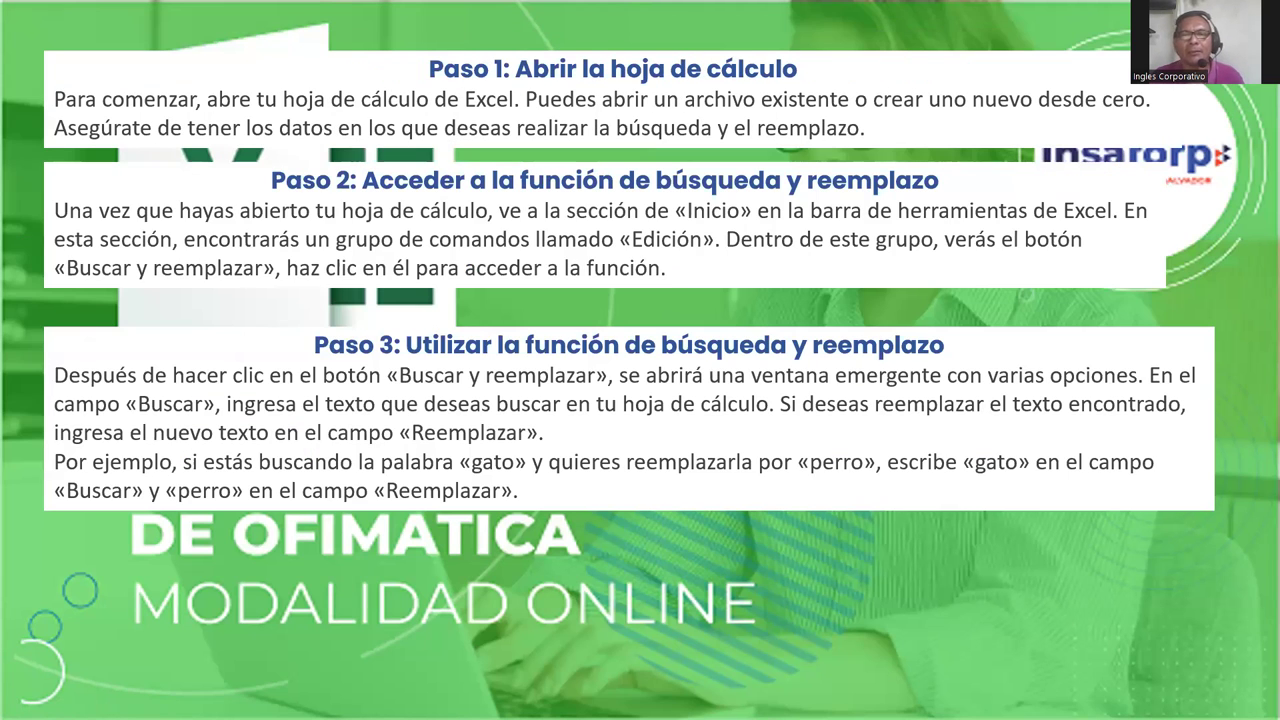
{"action": "key", "text": "Right"}
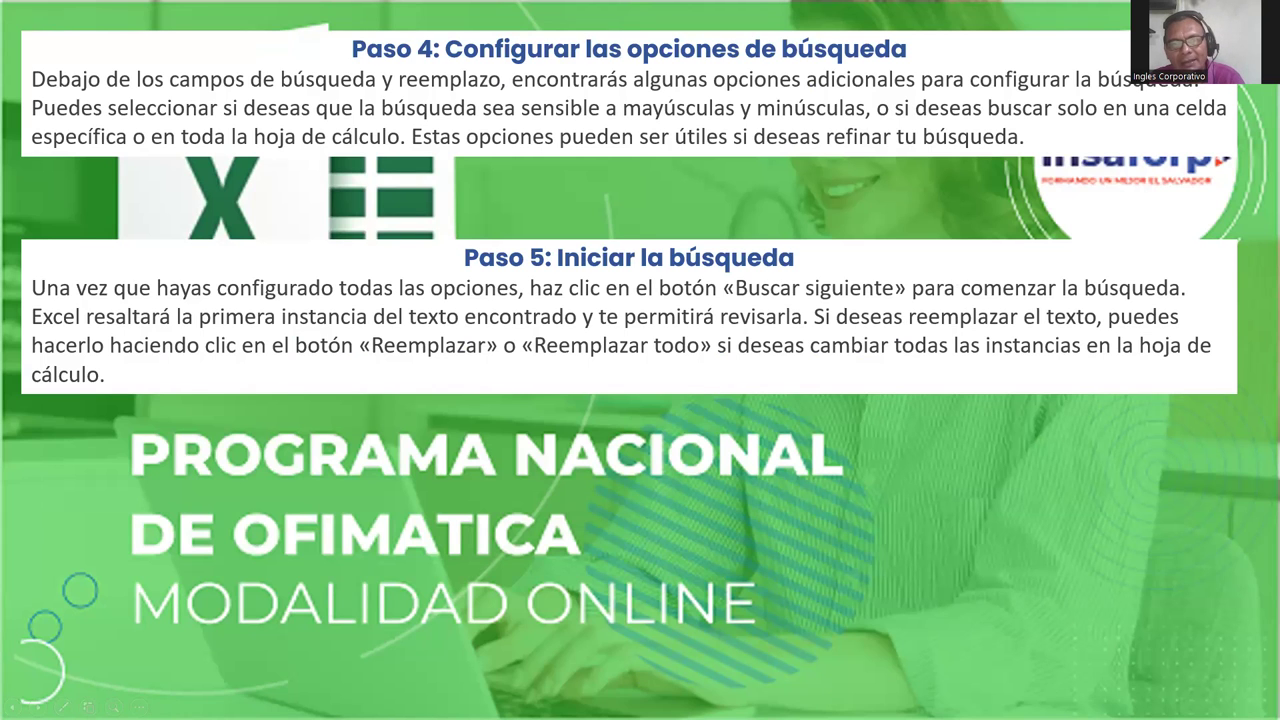
{"action": "key", "text": "Escape"}
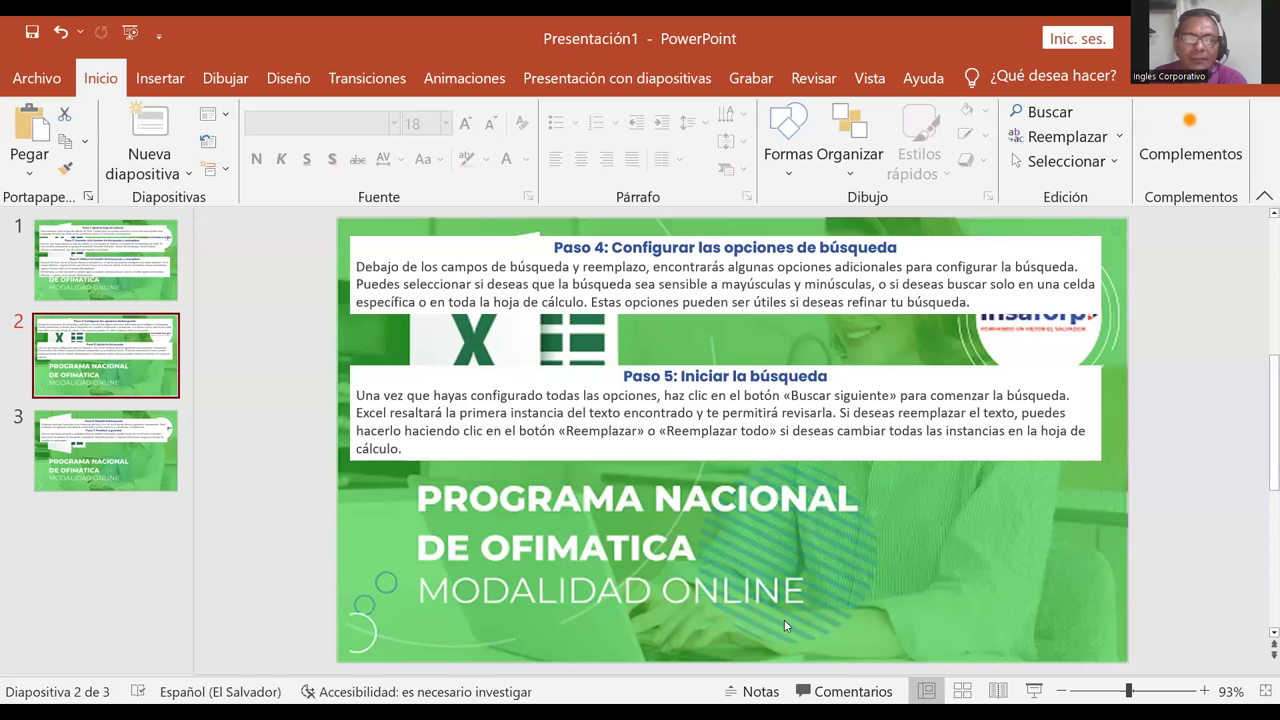
Back in Excel, select the employee name in C5 and open the Buscar y reemplazar dialog
{"action": "key", "text": "alt+Tab"}
{"action": "left_click", "coordinate": [300, 451]}
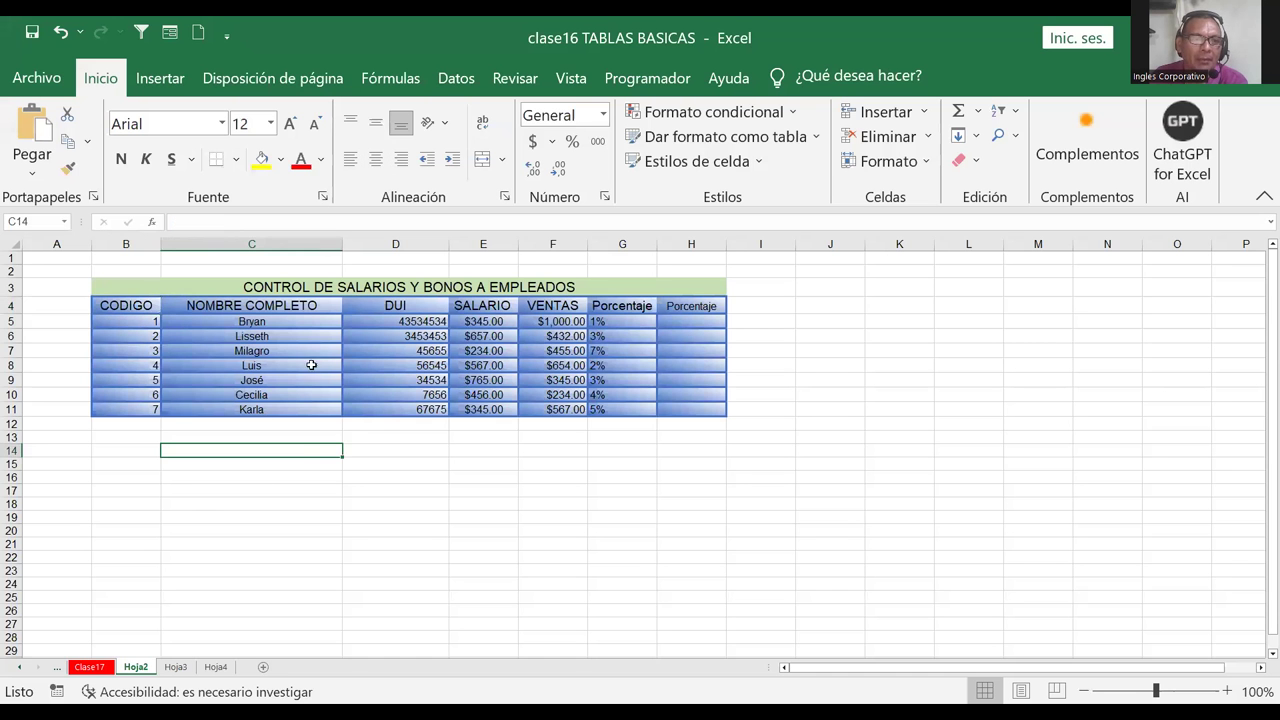
{"action": "left_click", "coordinate": [205, 321]}
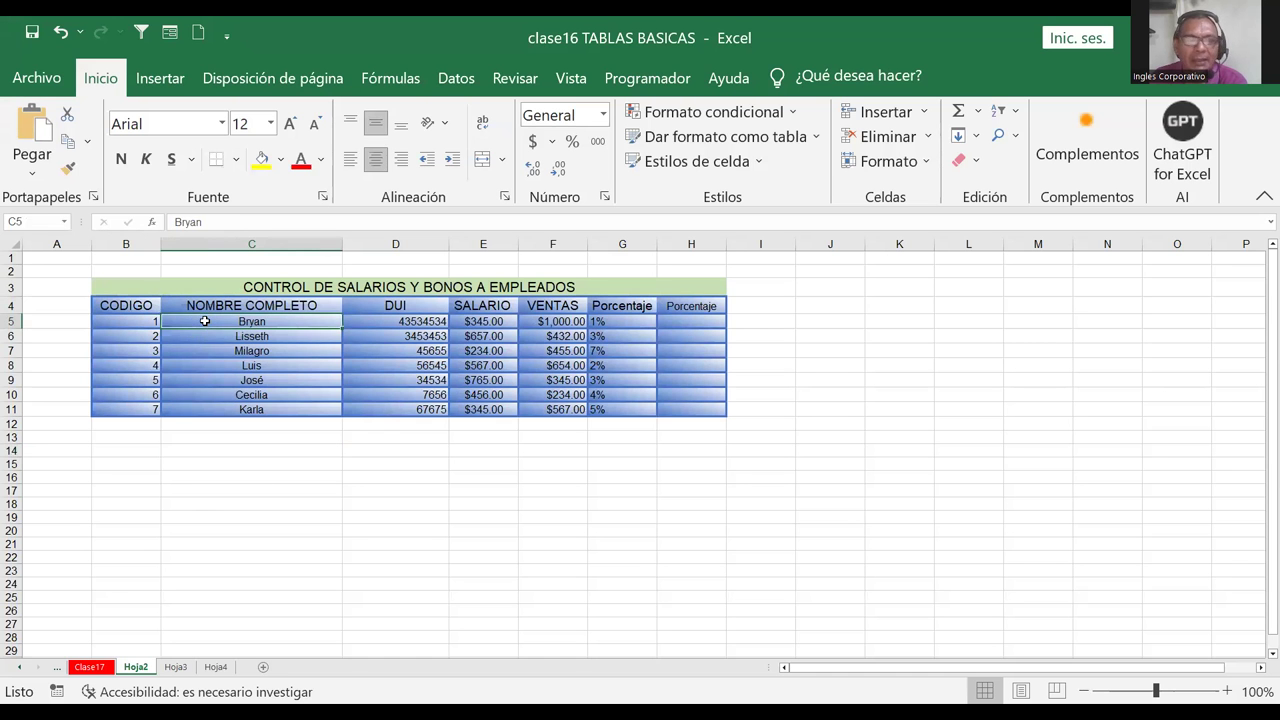
{"action": "left_click", "coordinate": [1017, 135]}
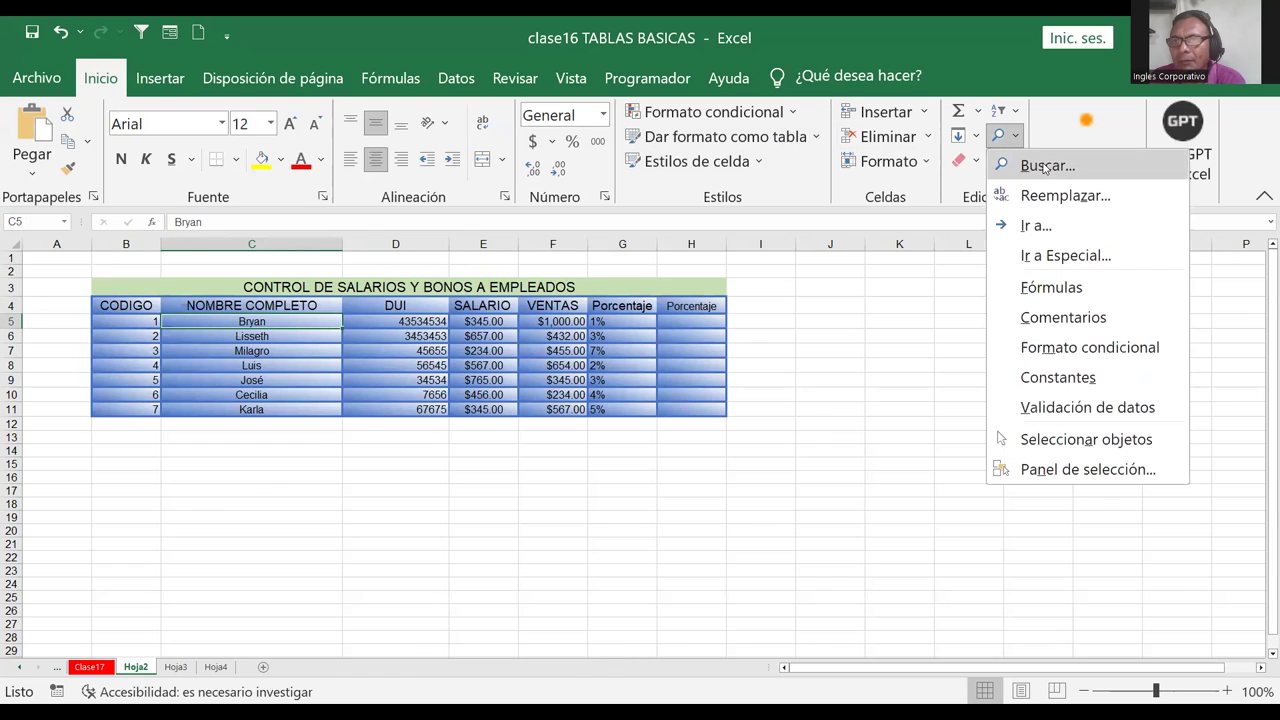
{"action": "left_click", "coordinate": [1045, 167]}
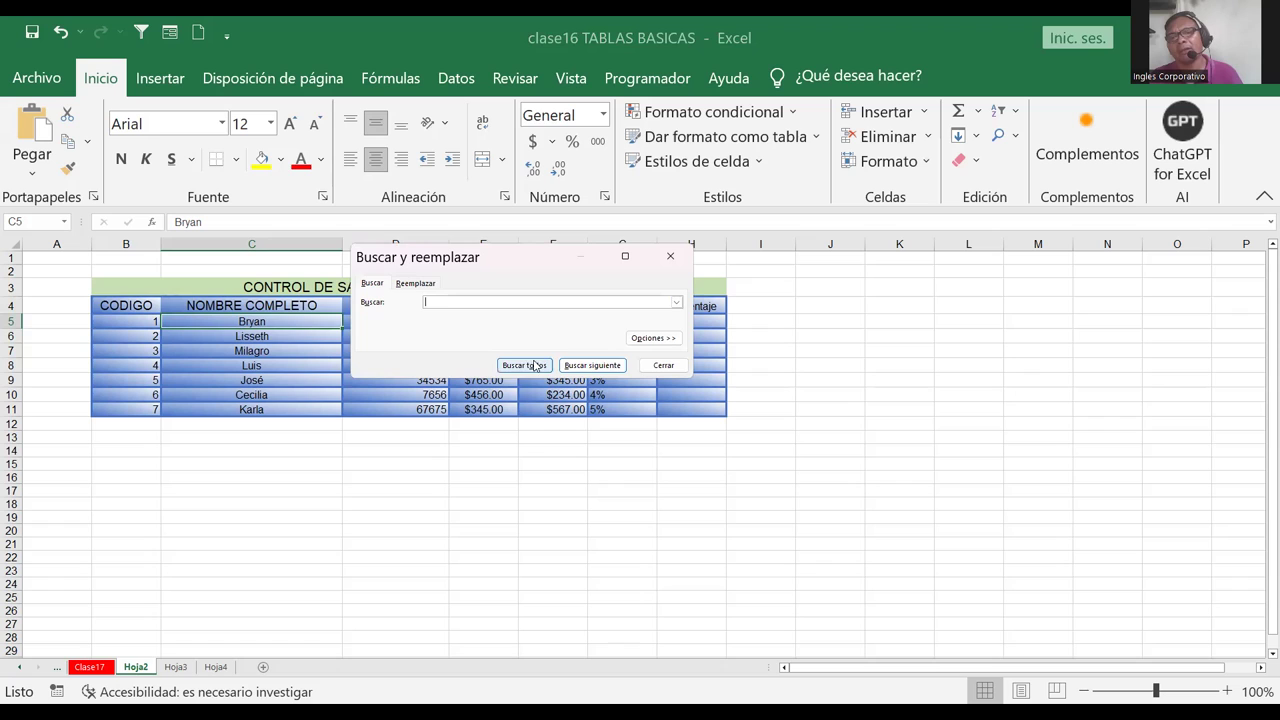
Show the extra search options, keeping Dentro de Hoja, Por filas and Buscar en Fórmulas
{"action": "left_click", "coordinate": [655, 339]}
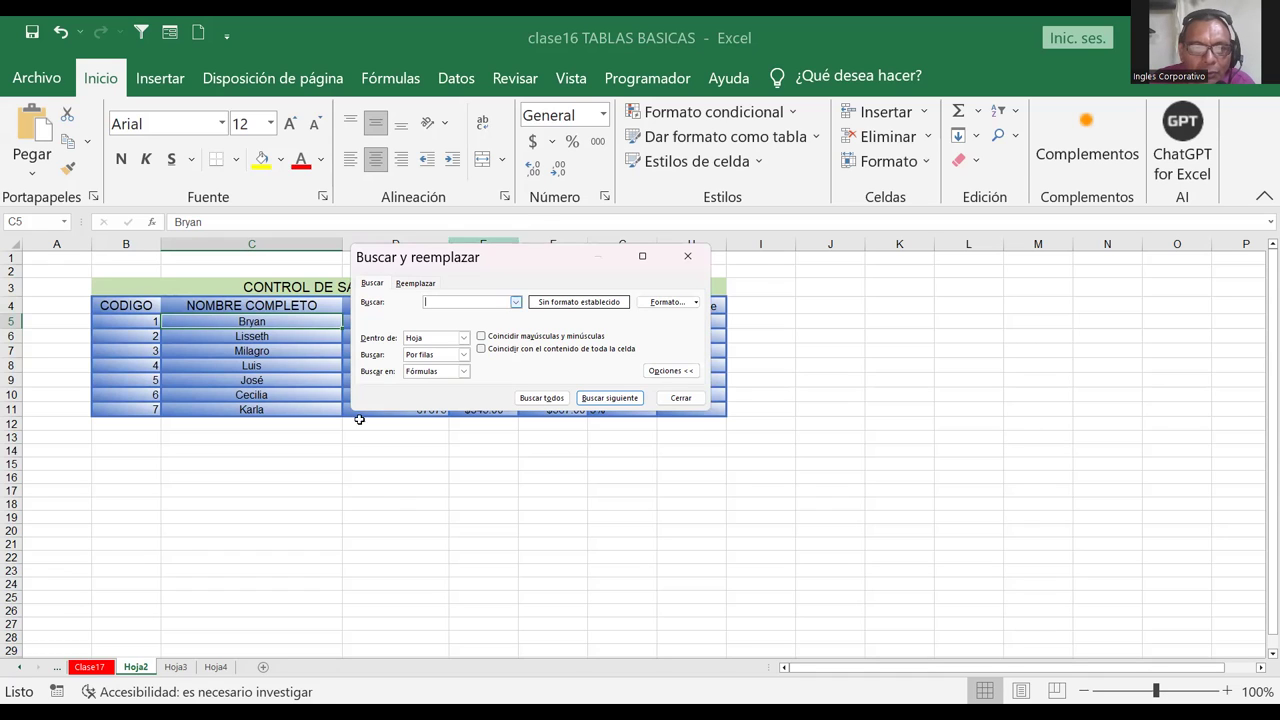
{"action": "left_click", "coordinate": [464, 339]}
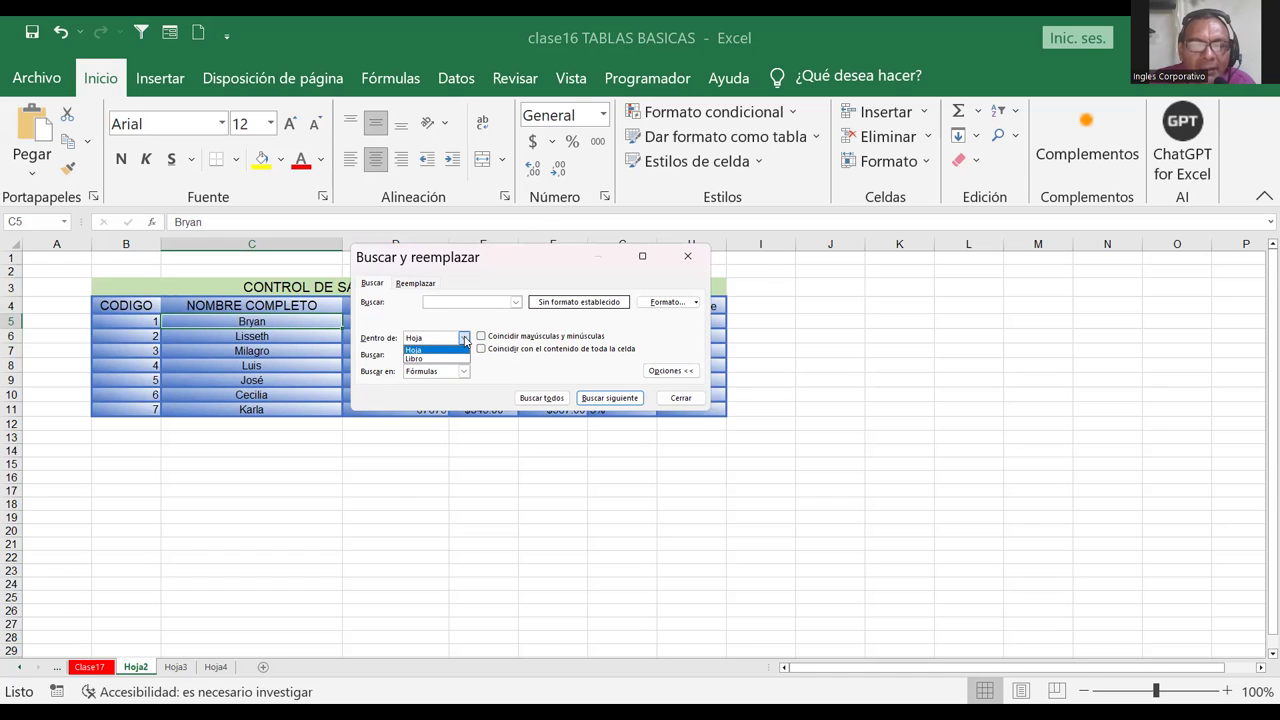
{"action": "left_click", "coordinate": [464, 340]}
{"action": "left_click", "coordinate": [465, 340]}
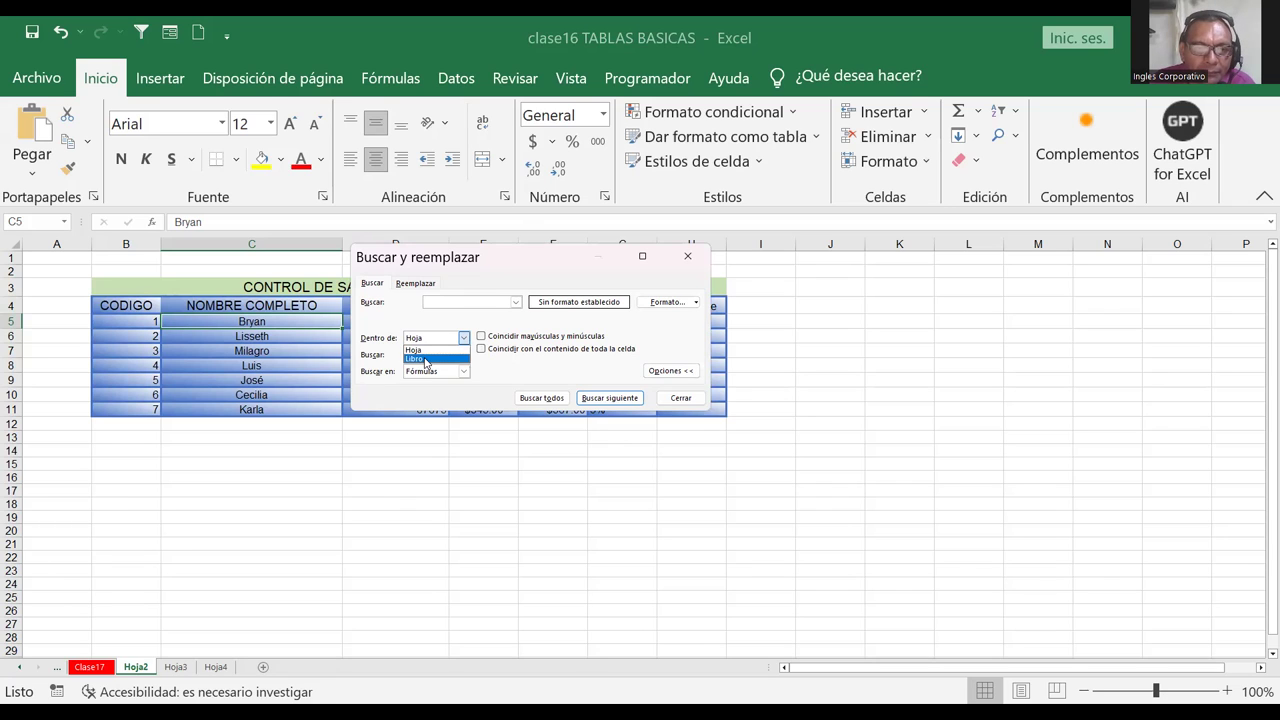
{"action": "left_click", "coordinate": [425, 360]}
{"action": "left_click", "coordinate": [465, 339]}
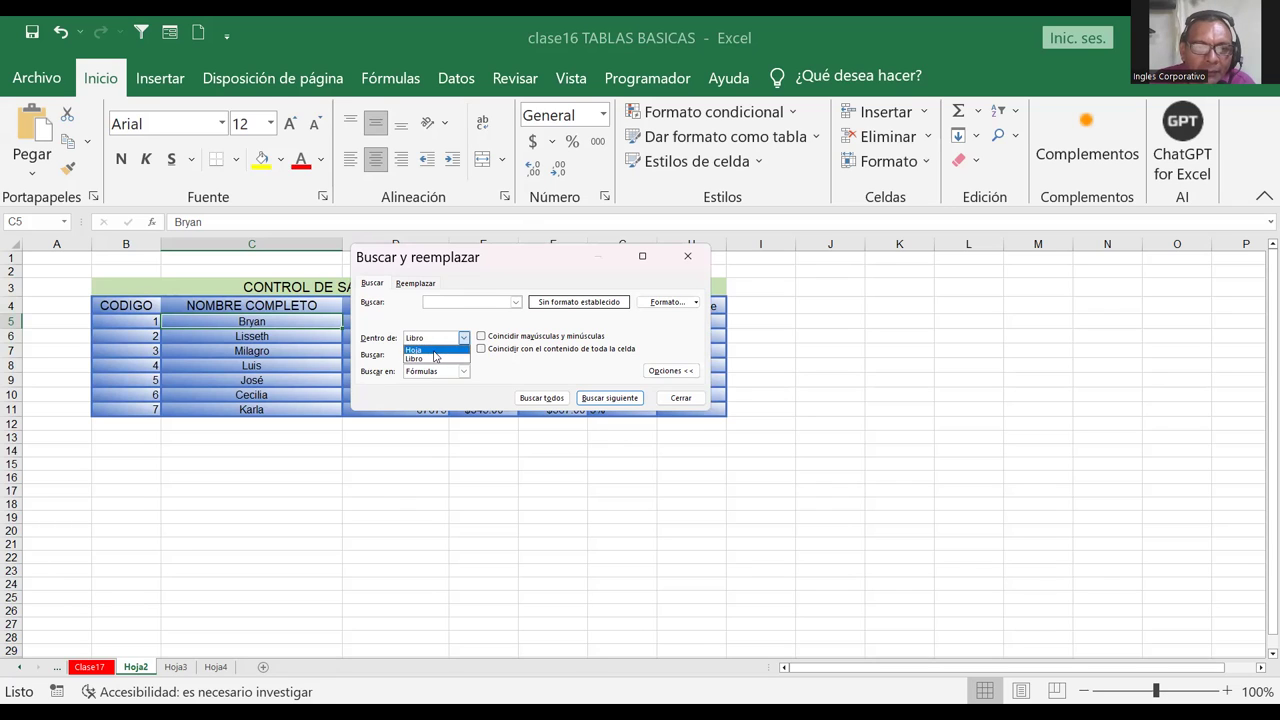
{"action": "left_click", "coordinate": [434, 351]}
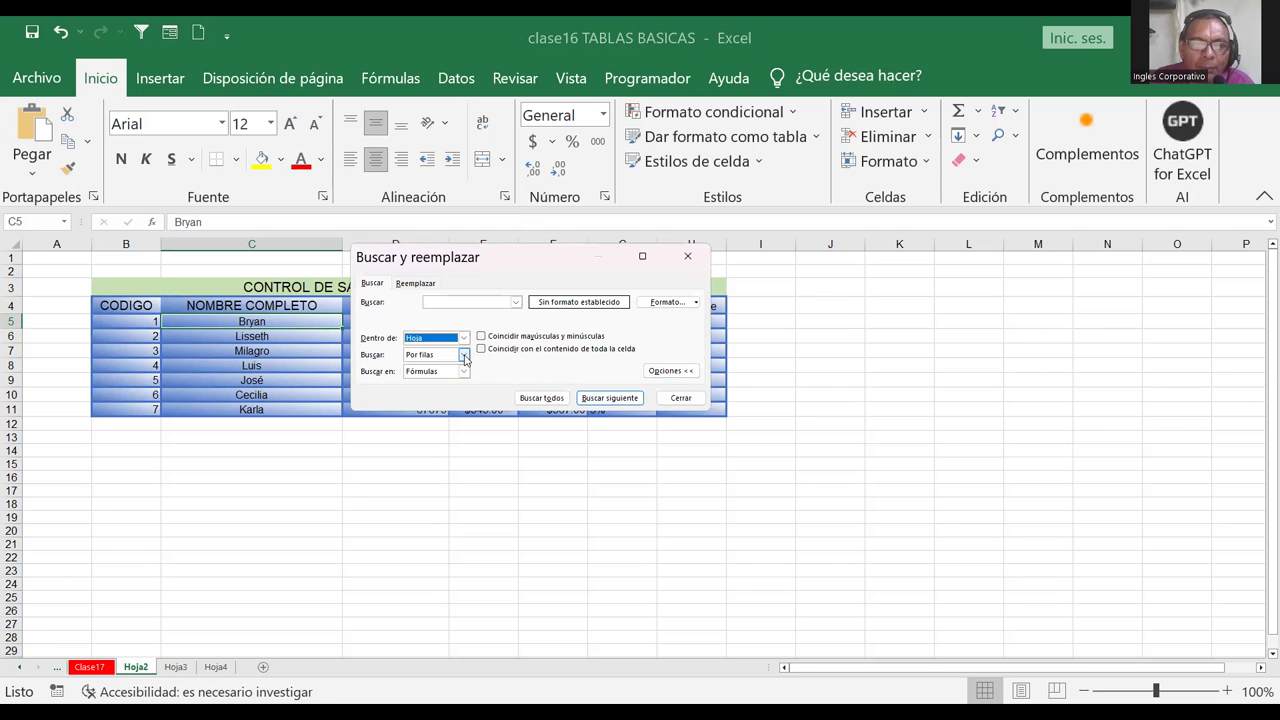
{"action": "left_click", "coordinate": [464, 356]}
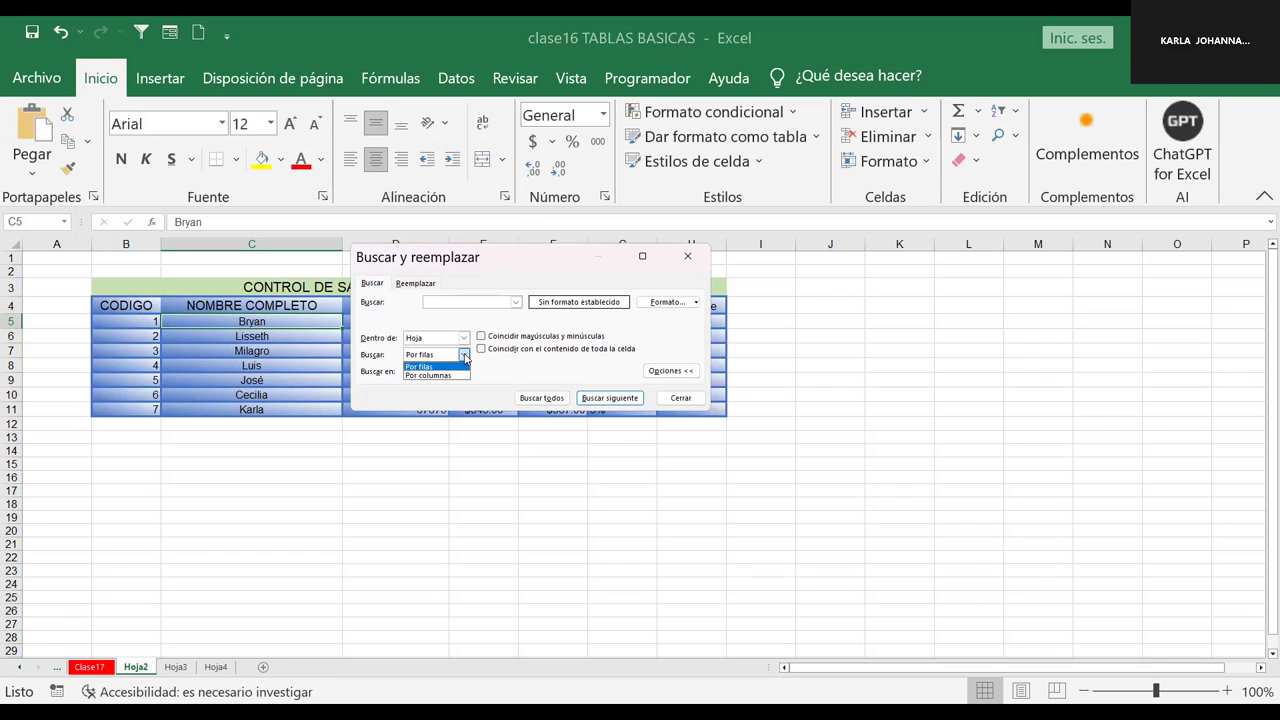
{"action": "left_click", "coordinate": [462, 366]}
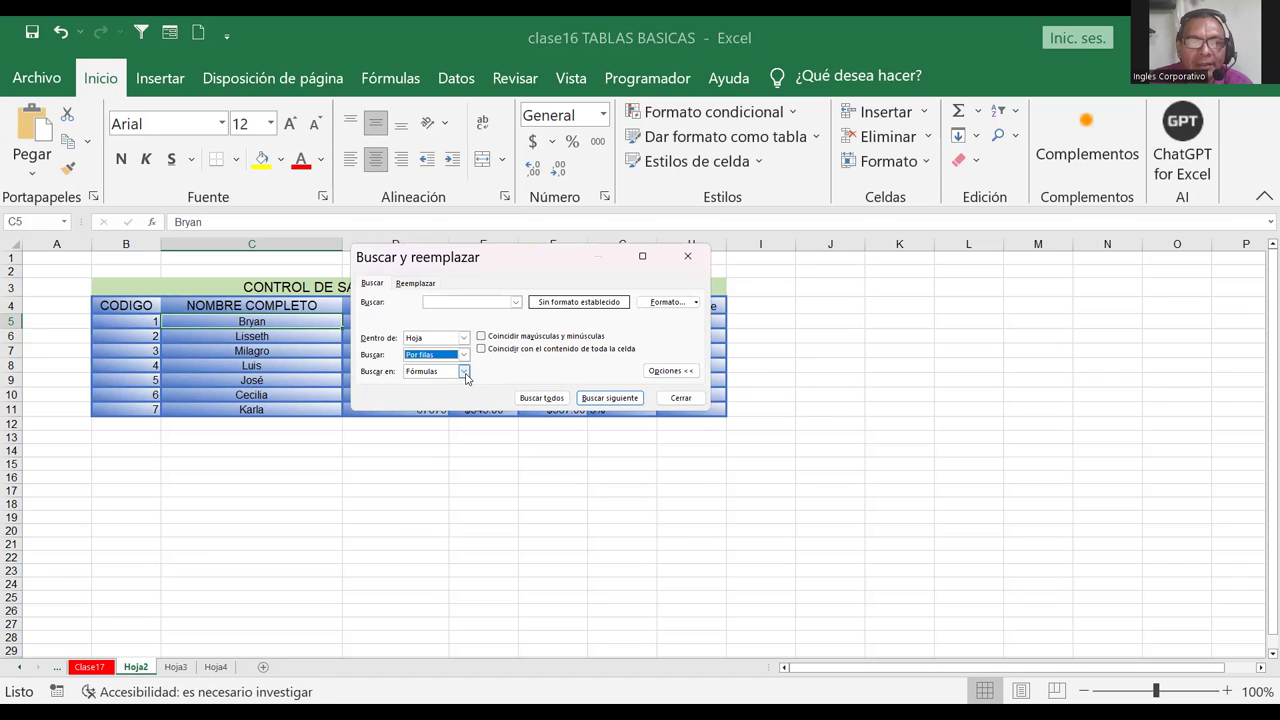
{"action": "left_click", "coordinate": [464, 372]}
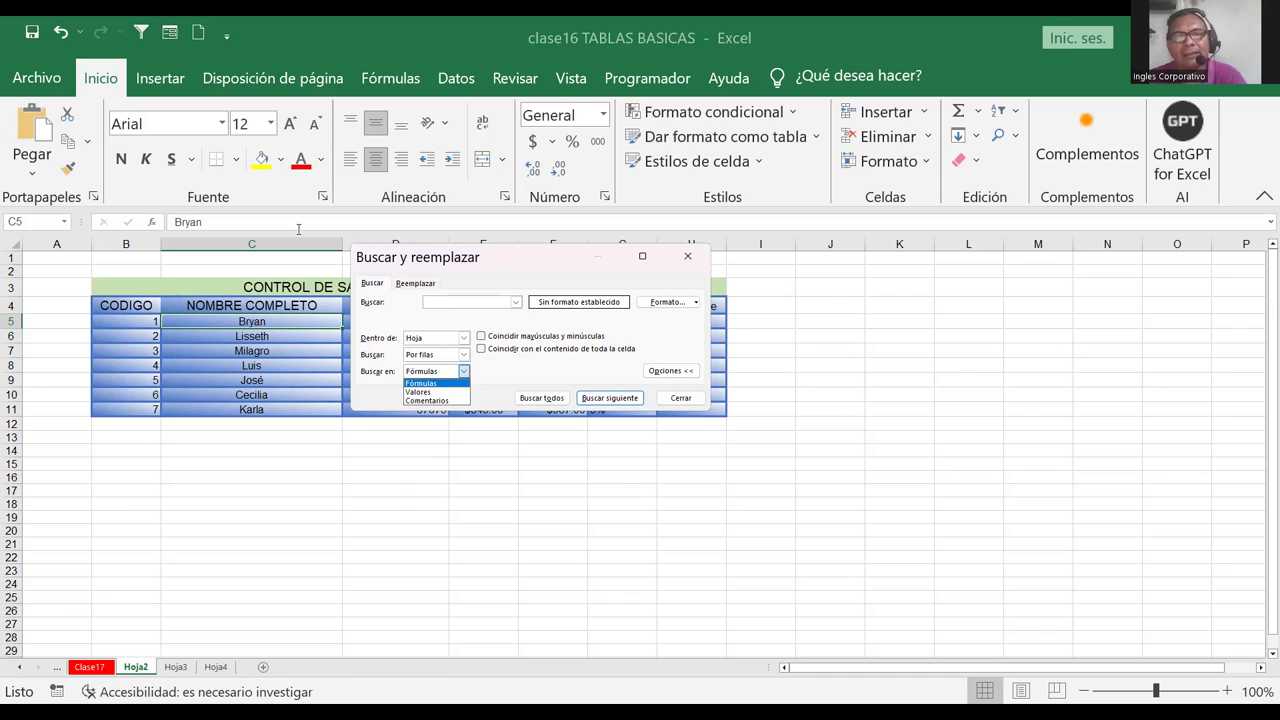
{"action": "left_click", "coordinate": [481, 299]}
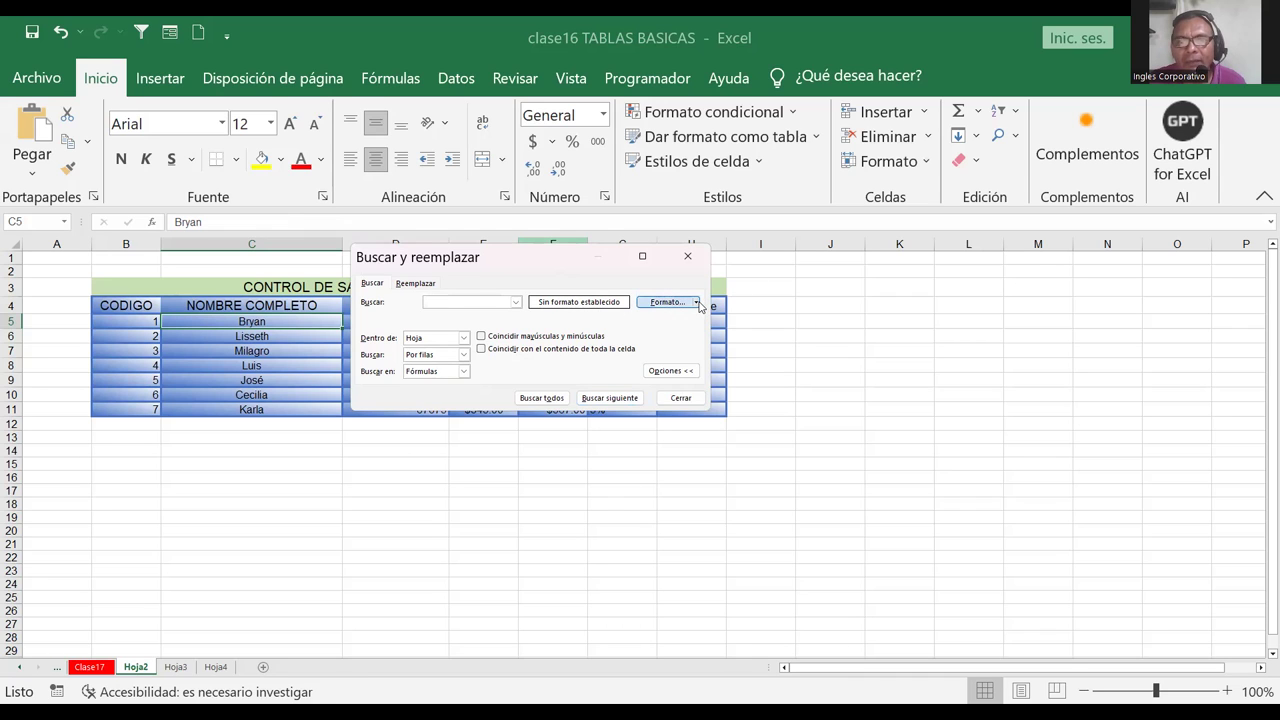
Try sampling the search format from the salary table, then select cell G8 with 2%
{"action": "left_click", "coordinate": [697, 302]}
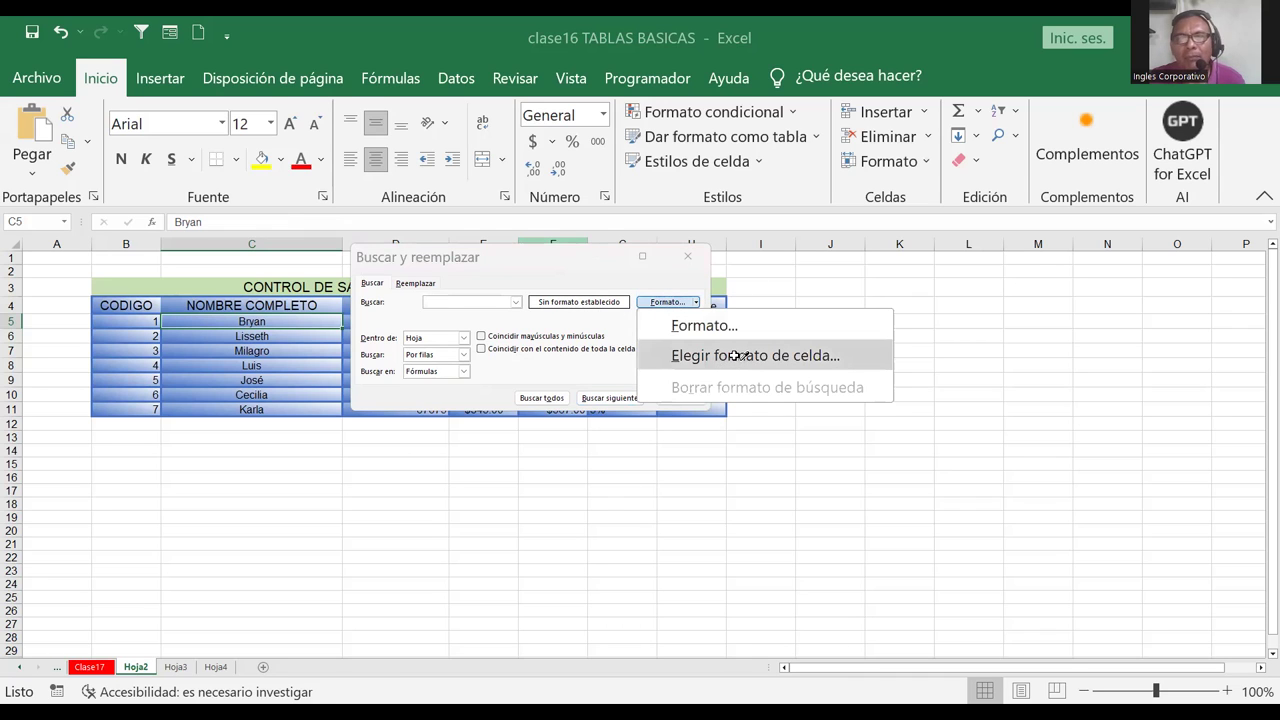
{"action": "left_click", "coordinate": [735, 355]}
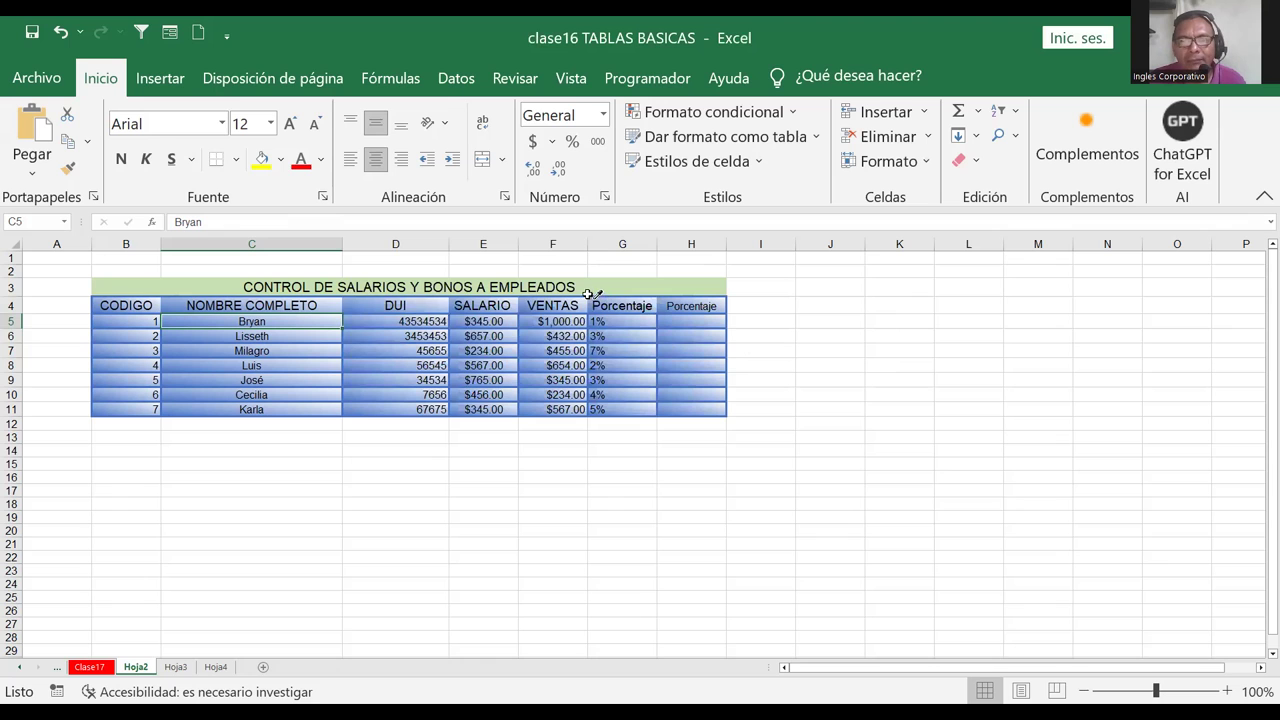
{"action": "left_click_drag", "start_coordinate": [580, 289], "coordinate": [675, 412]}
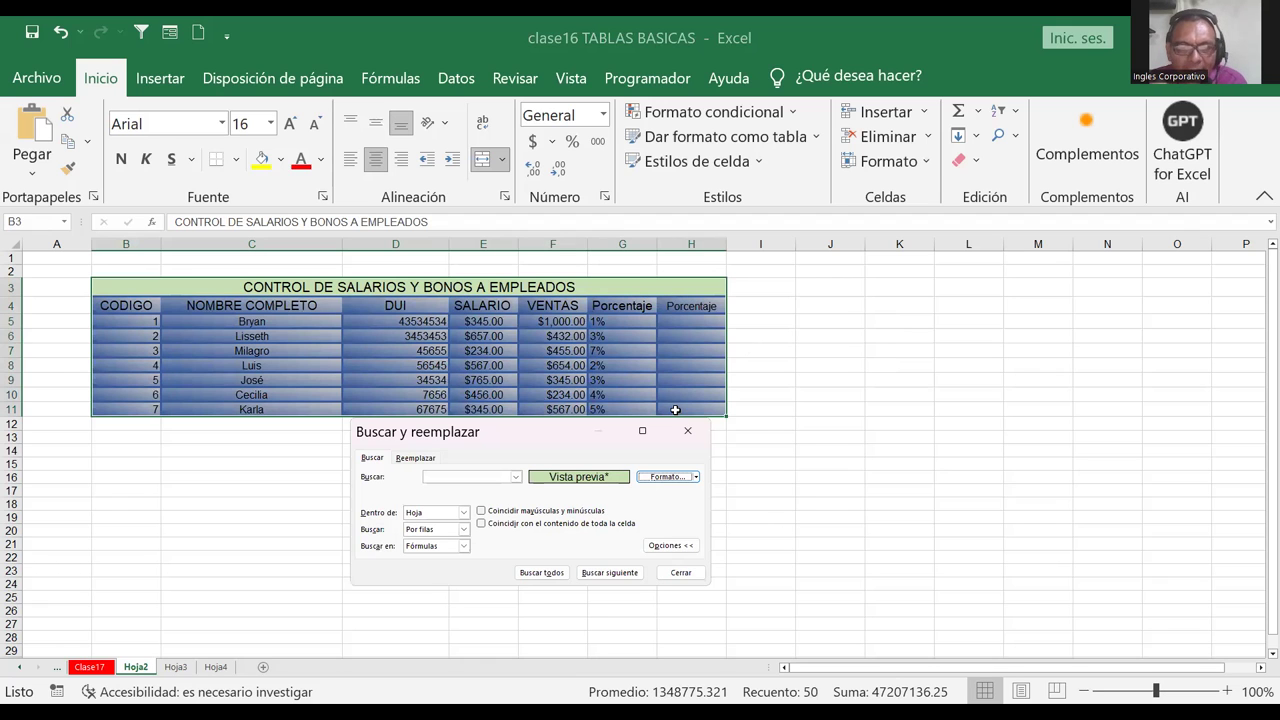
{"action": "left_click", "coordinate": [718, 468]}
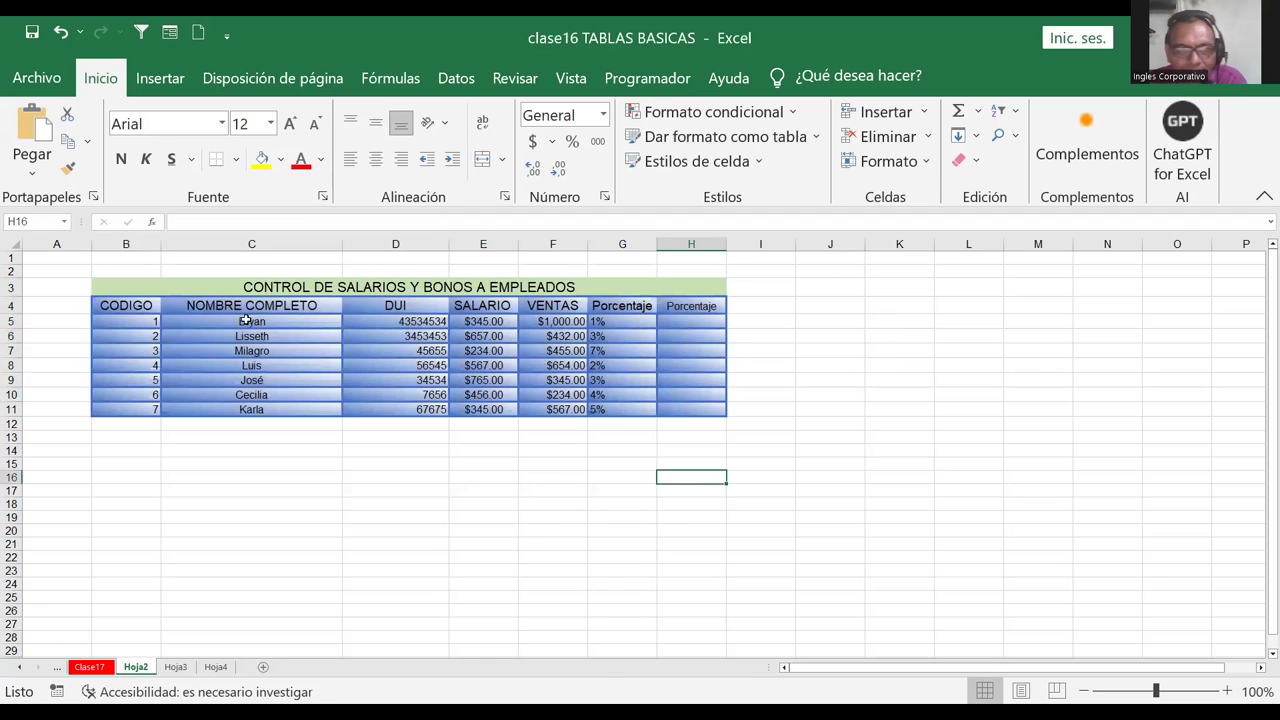
{"action": "left_click_drag", "start_coordinate": [125, 293], "coordinate": [631, 415]}
{"action": "left_click", "coordinate": [622, 366]}
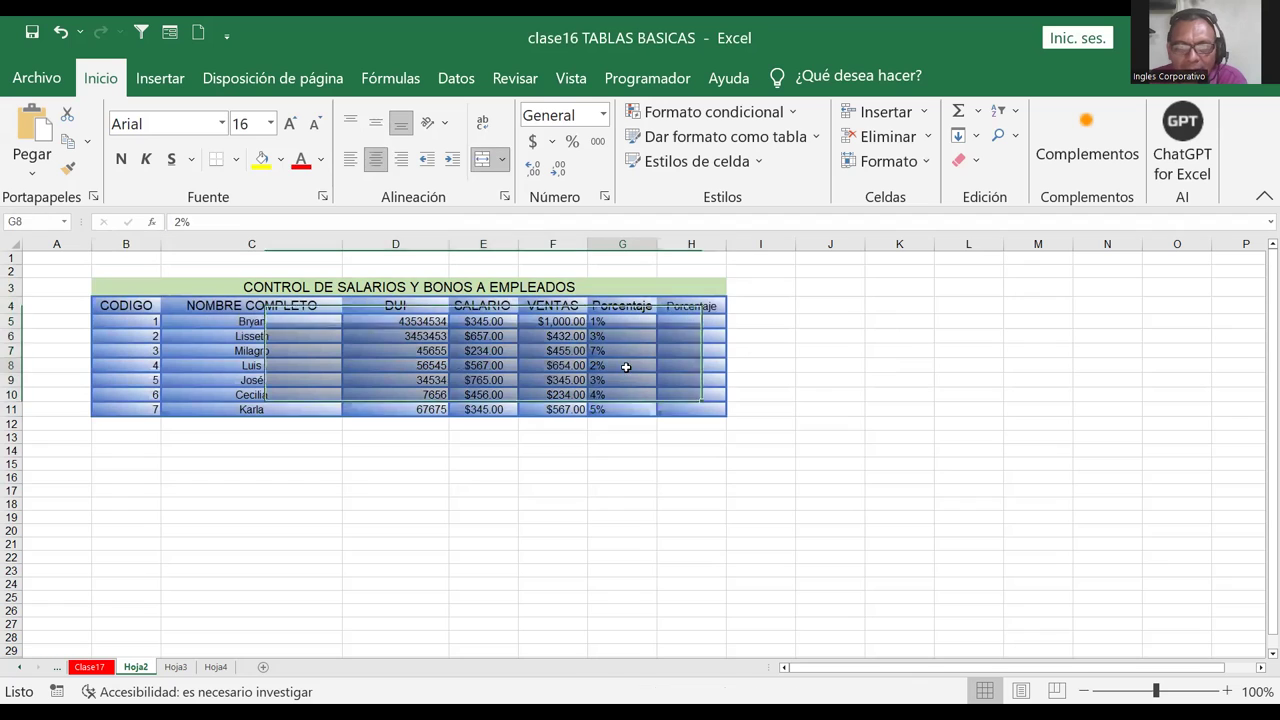
Set a light peach fill as the search format and run the search
{"action": "left_click", "coordinate": [1019, 135]}
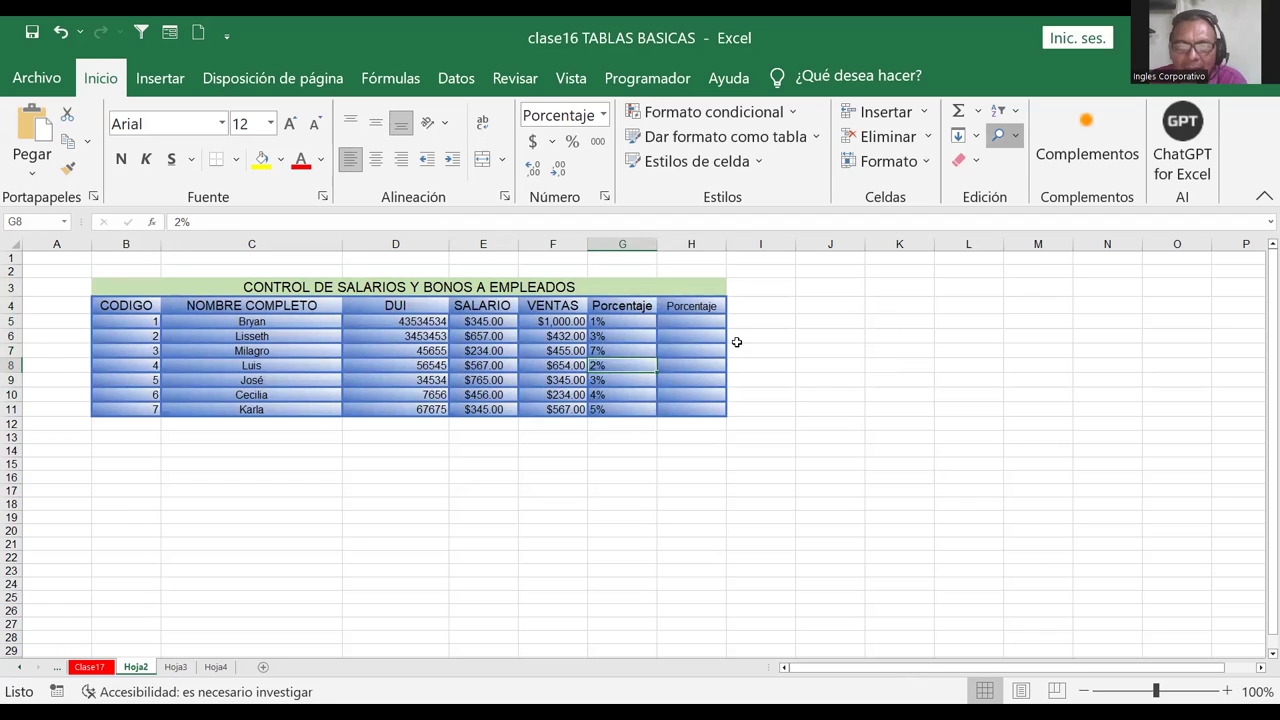
{"action": "left_click", "coordinate": [660, 502]}
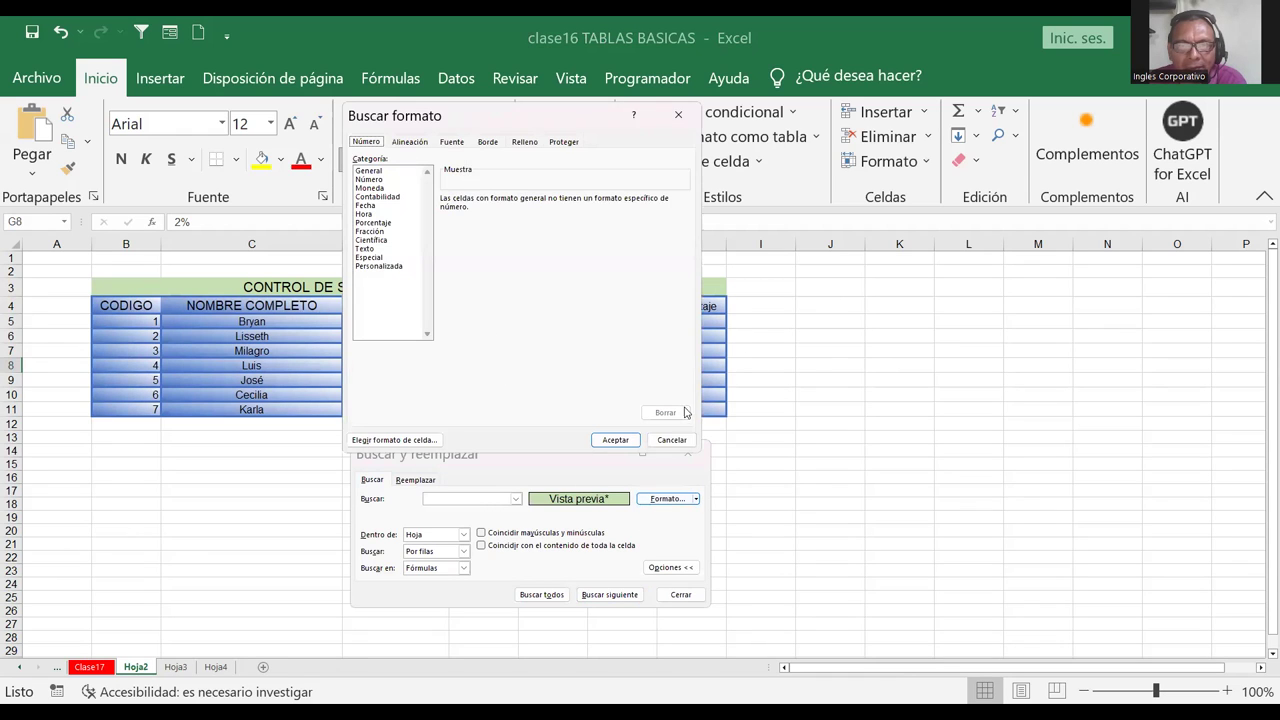
{"action": "left_click", "coordinate": [519, 145]}
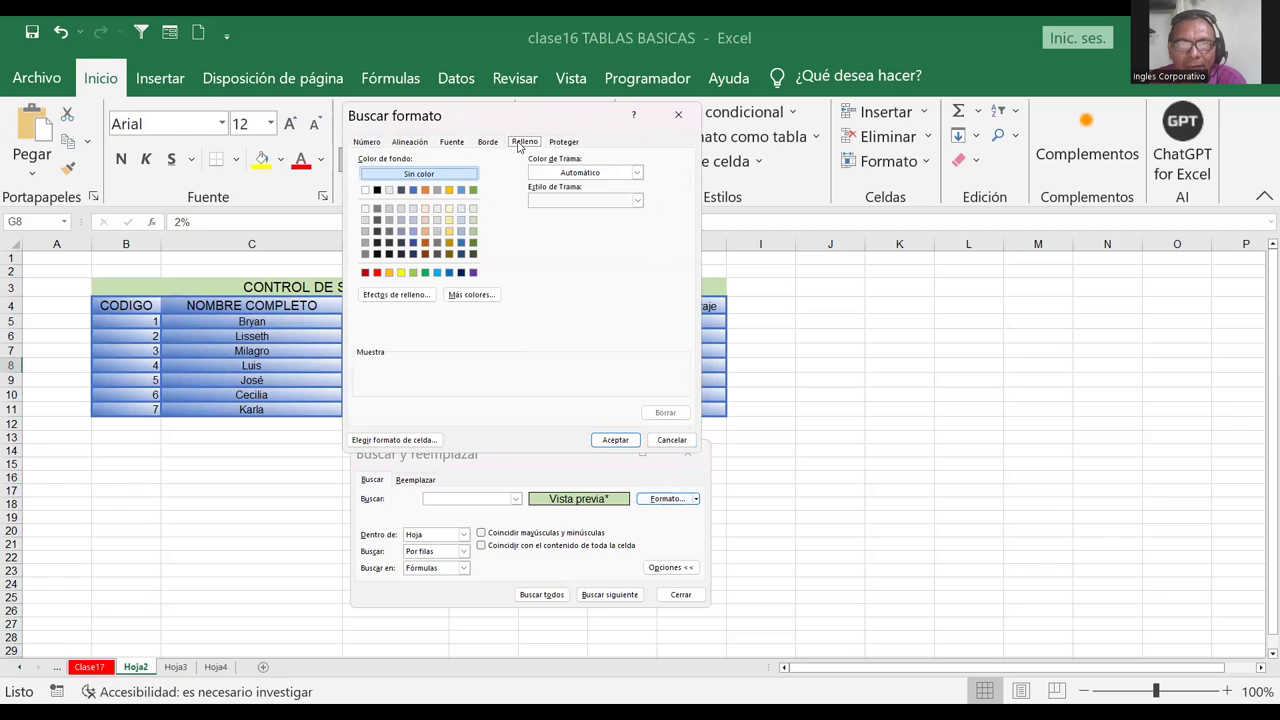
{"action": "left_click", "coordinate": [425, 210]}
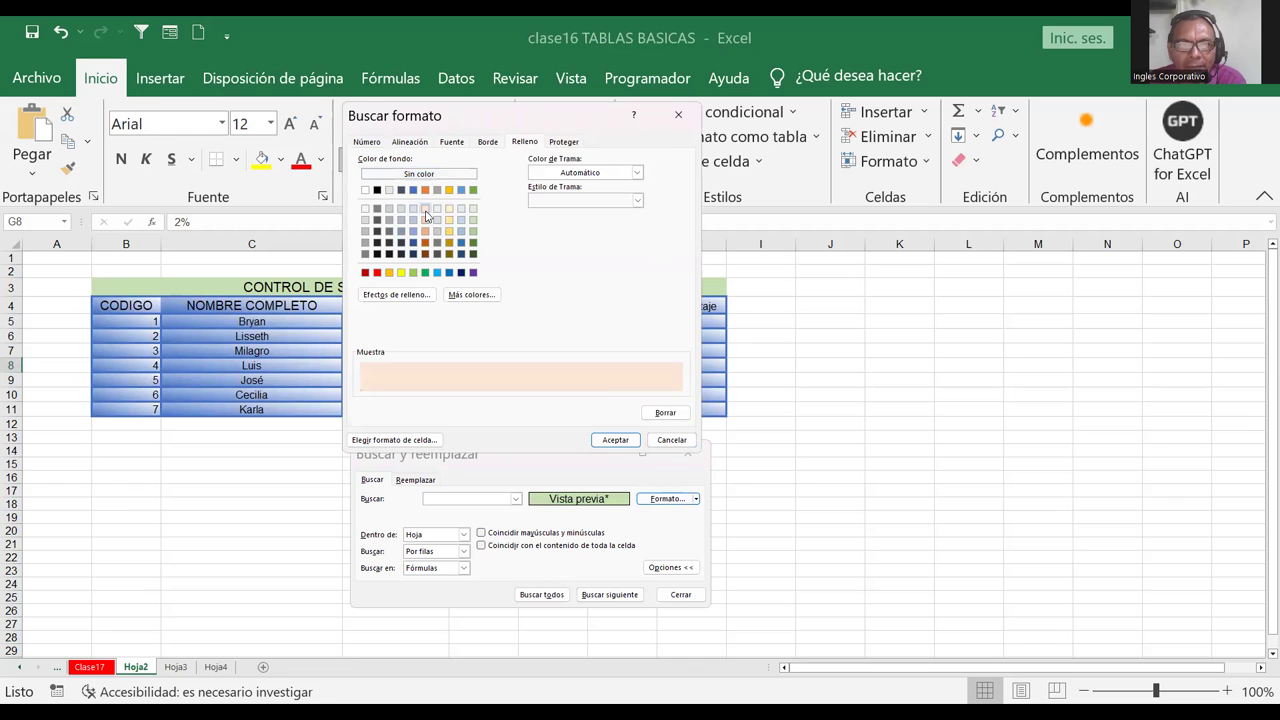
{"action": "left_click", "coordinate": [617, 441]}
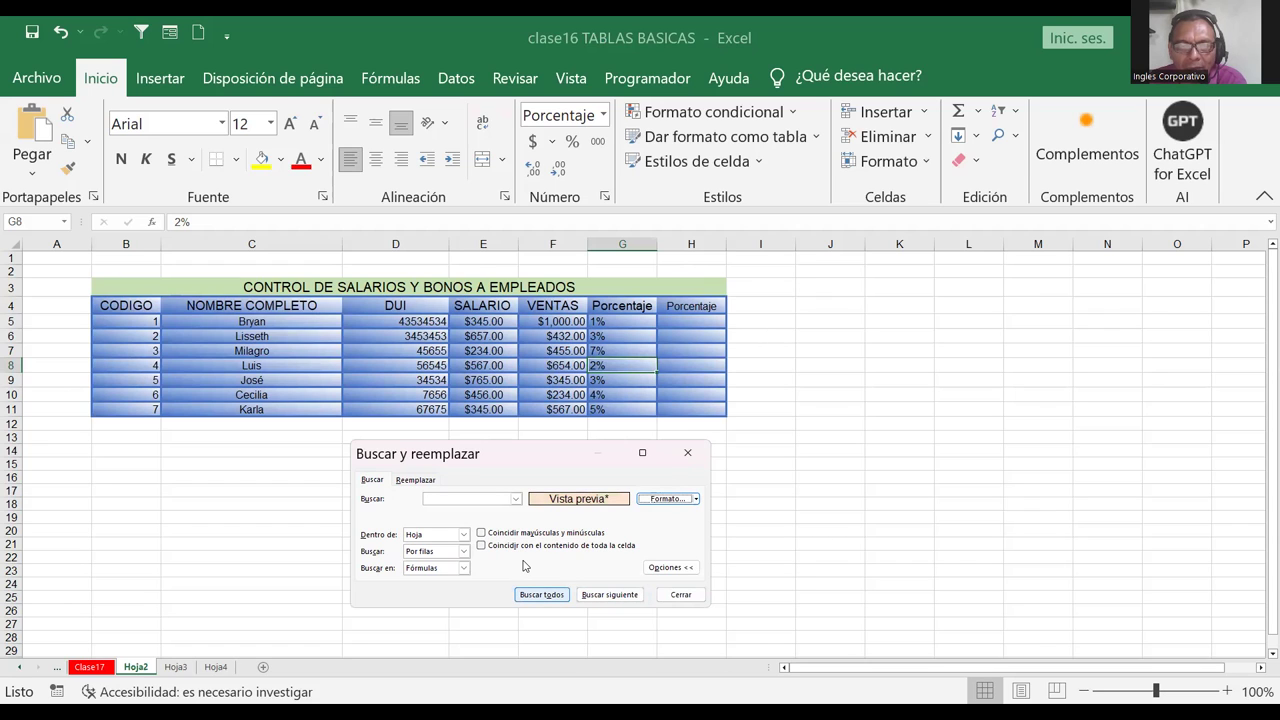
{"action": "key", "text": "Return"}
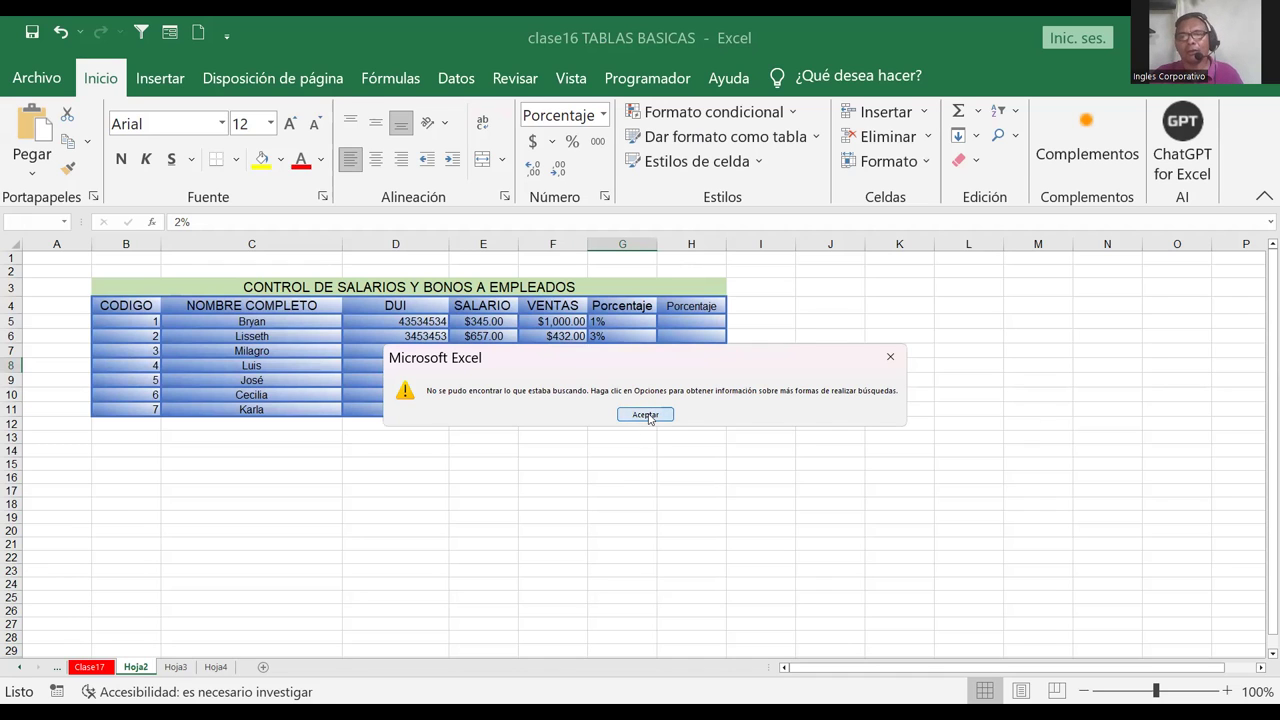
Search for an employee's first name with the peach format, dismiss the not-found message, open Reemplazar
{"action": "left_click", "coordinate": [646, 413]}
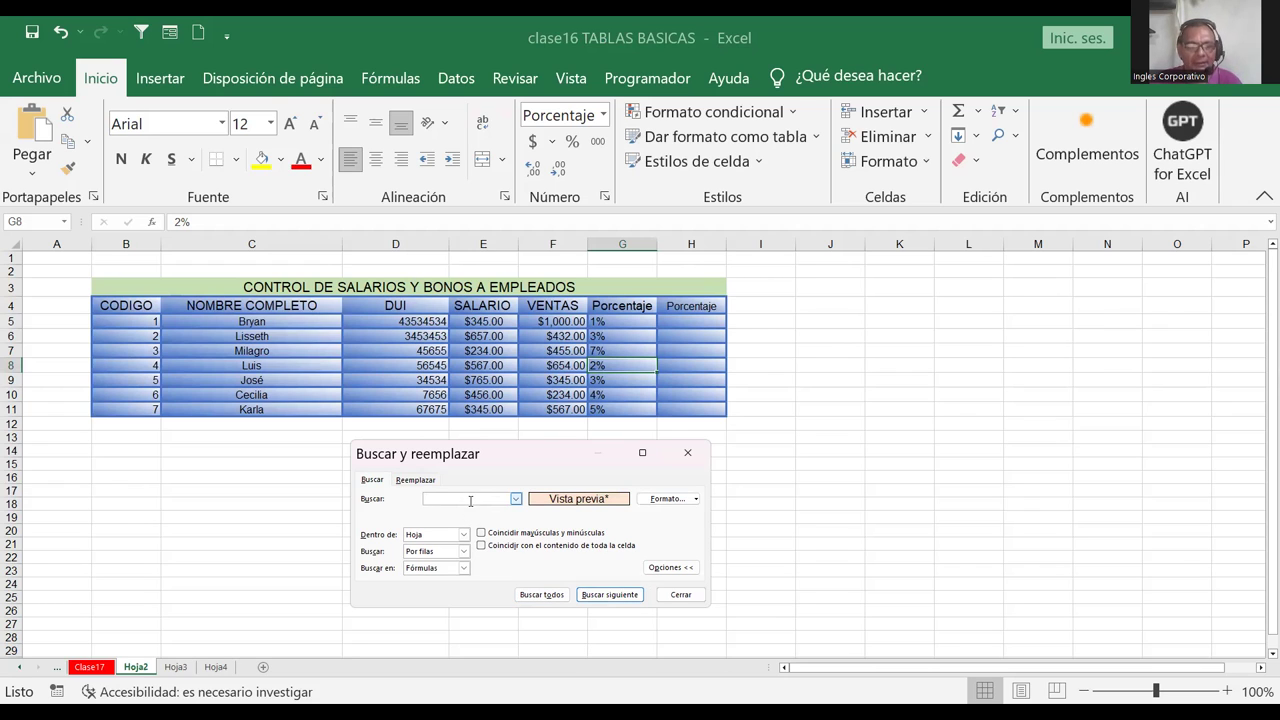
{"action": "type", "text": "Kar"}
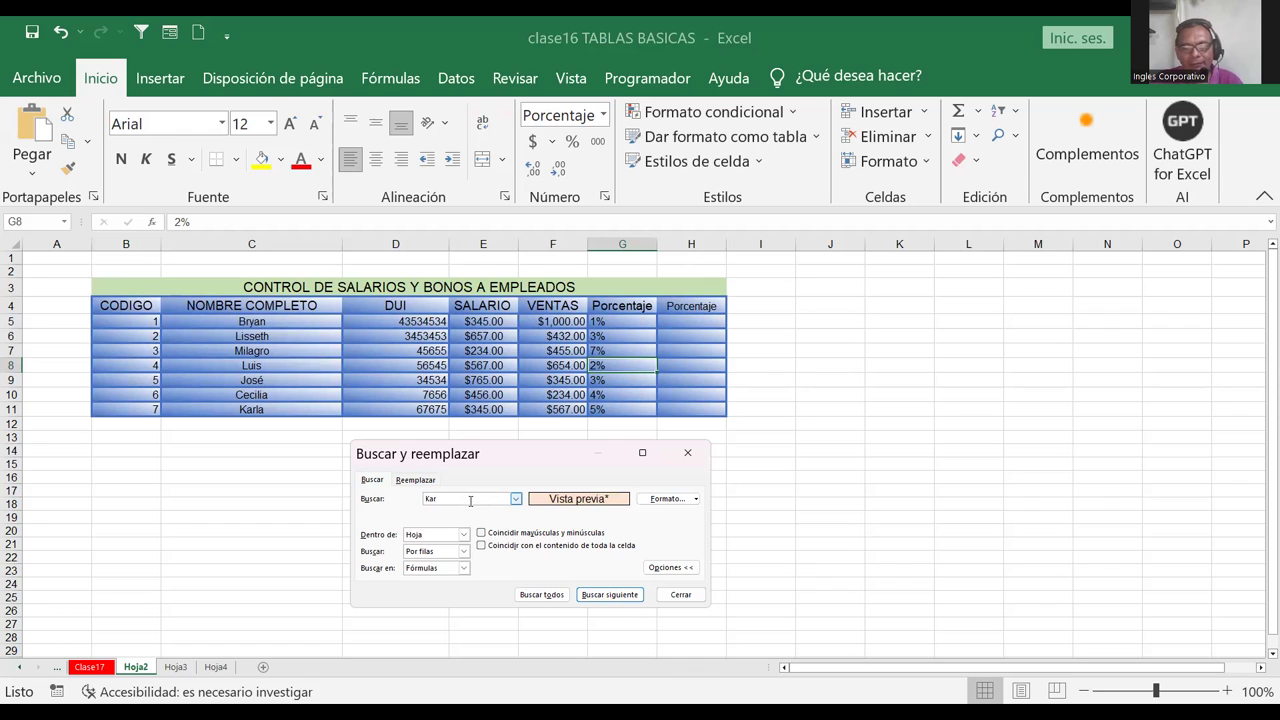
{"action": "type", "text": "la"}
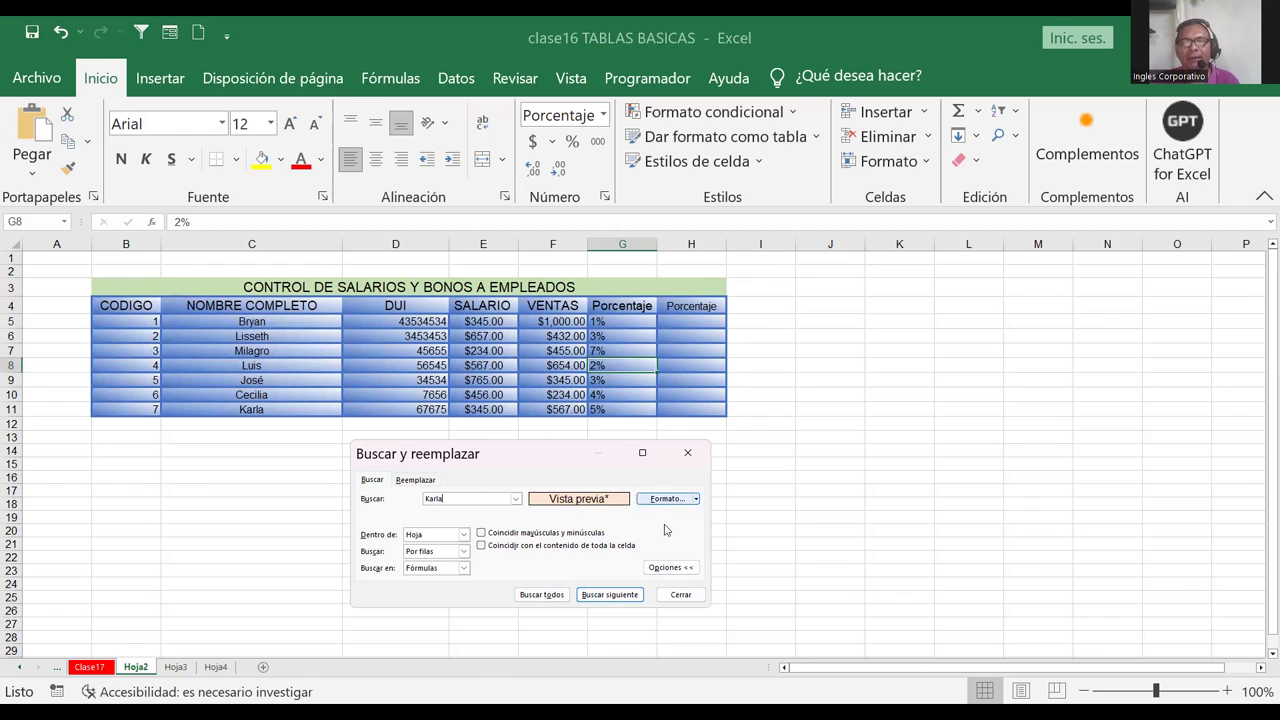
{"action": "key", "text": "Tab"}
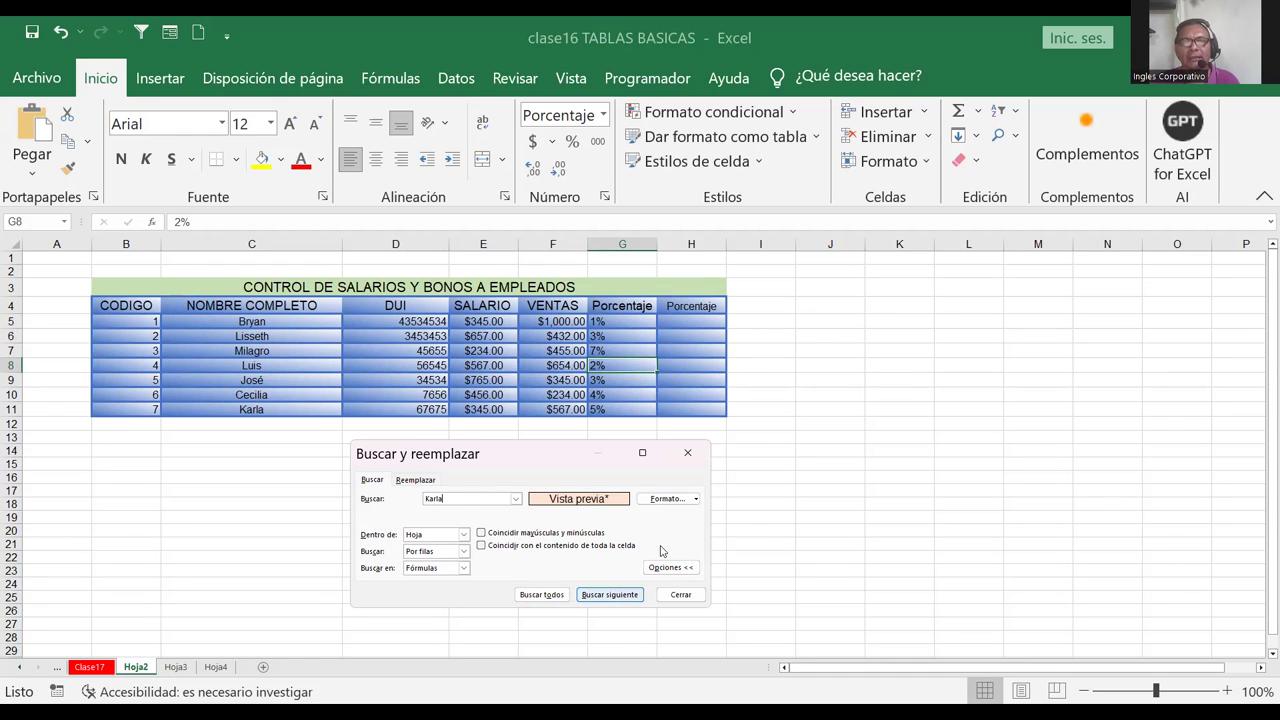
{"action": "key", "text": "Return"}
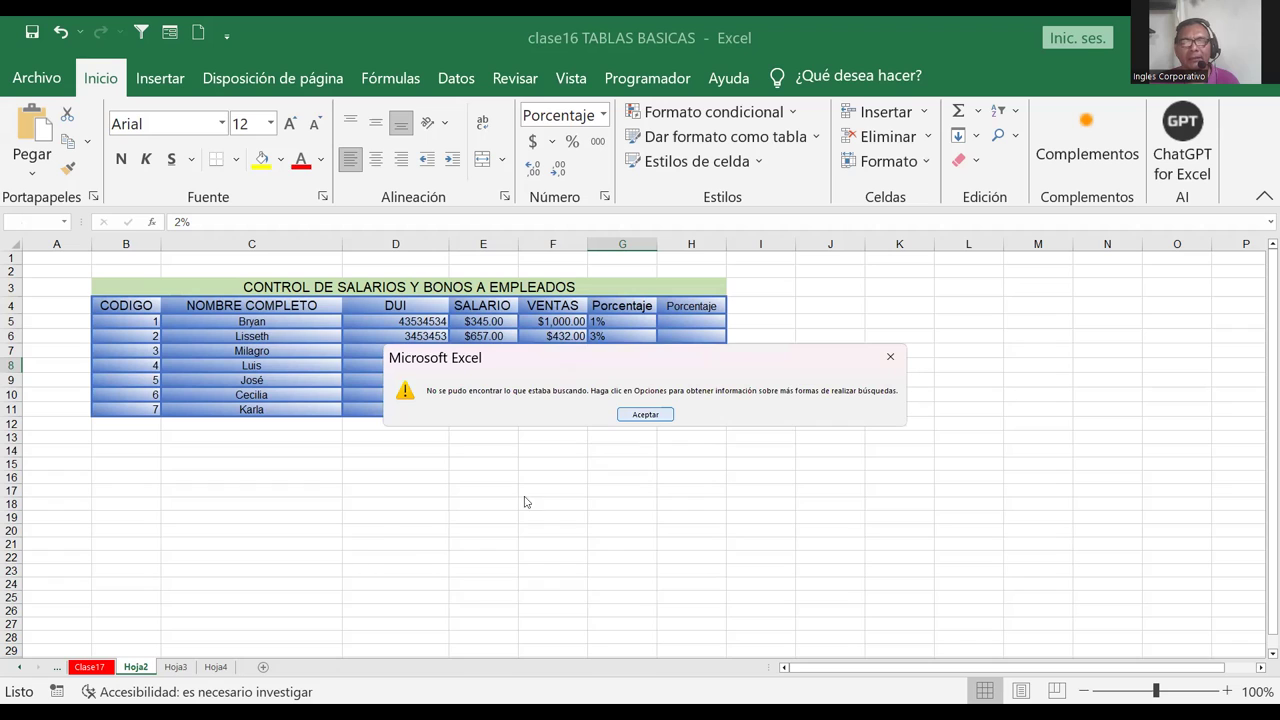
{"action": "key", "text": "Return"}
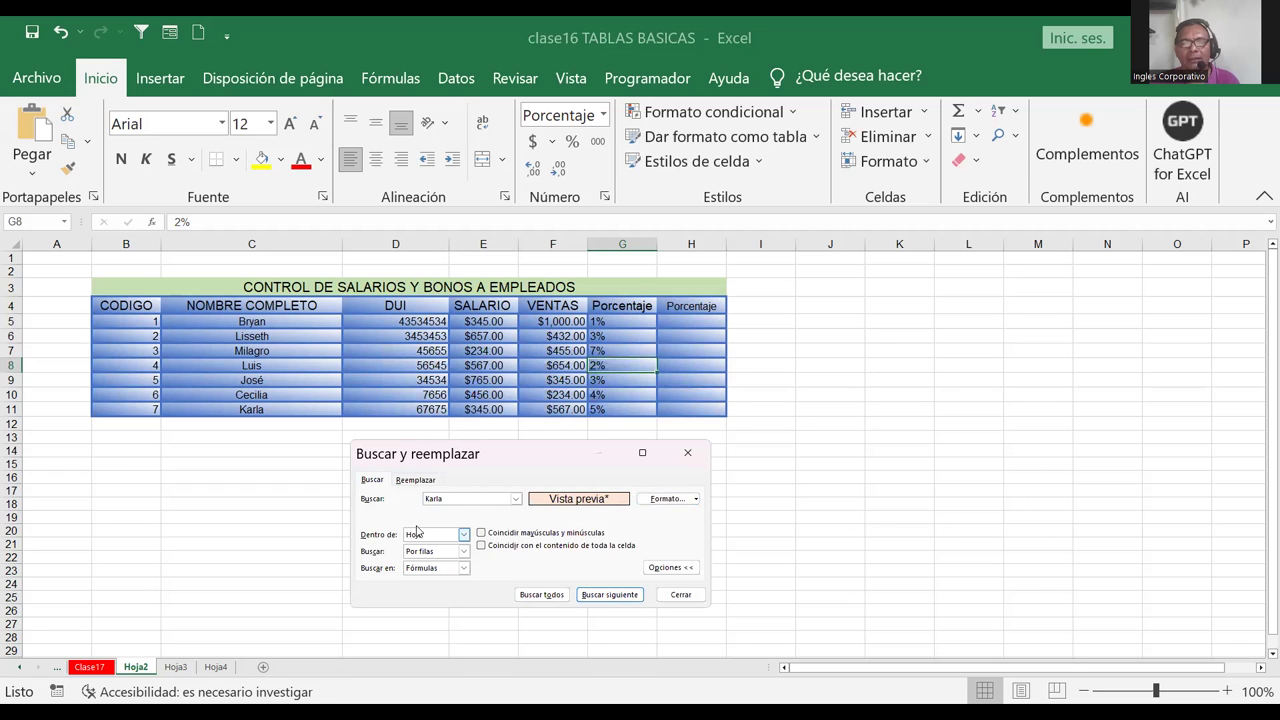
{"action": "left_click", "coordinate": [414, 481]}
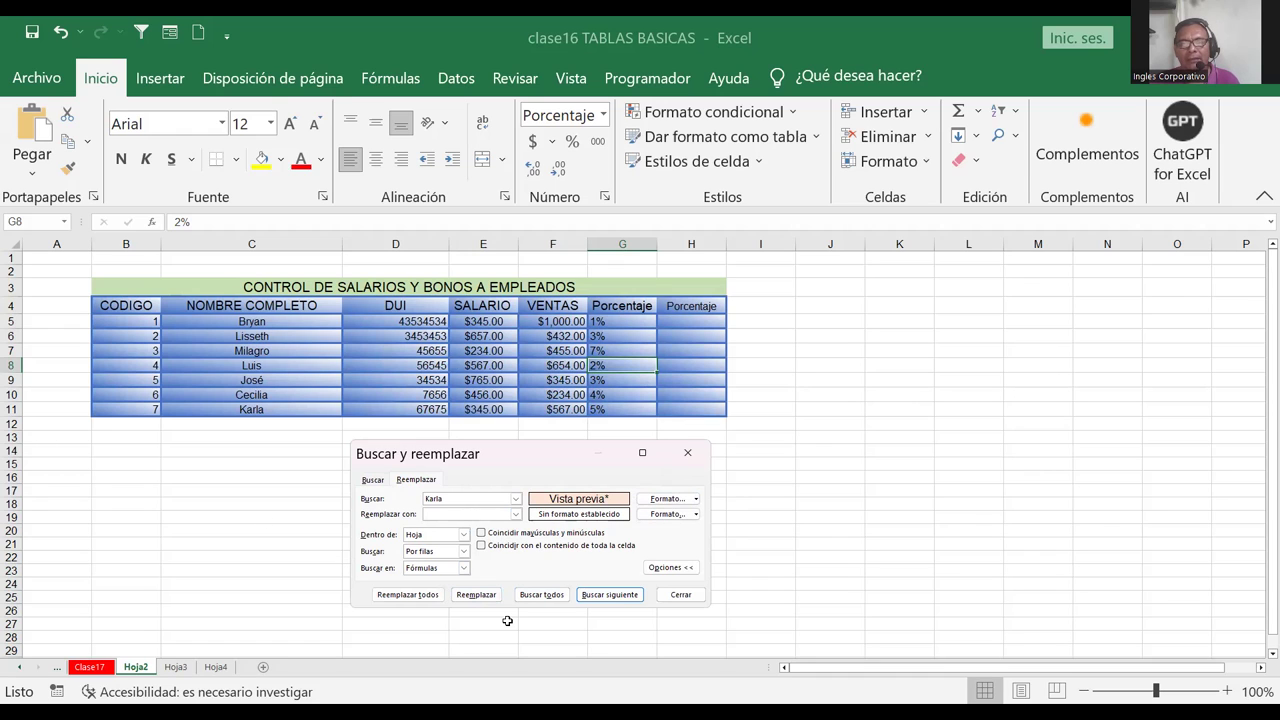
Search again for Karla, dismiss the not-found message and move the dialog beside the table
{"action": "key", "text": "Return"}
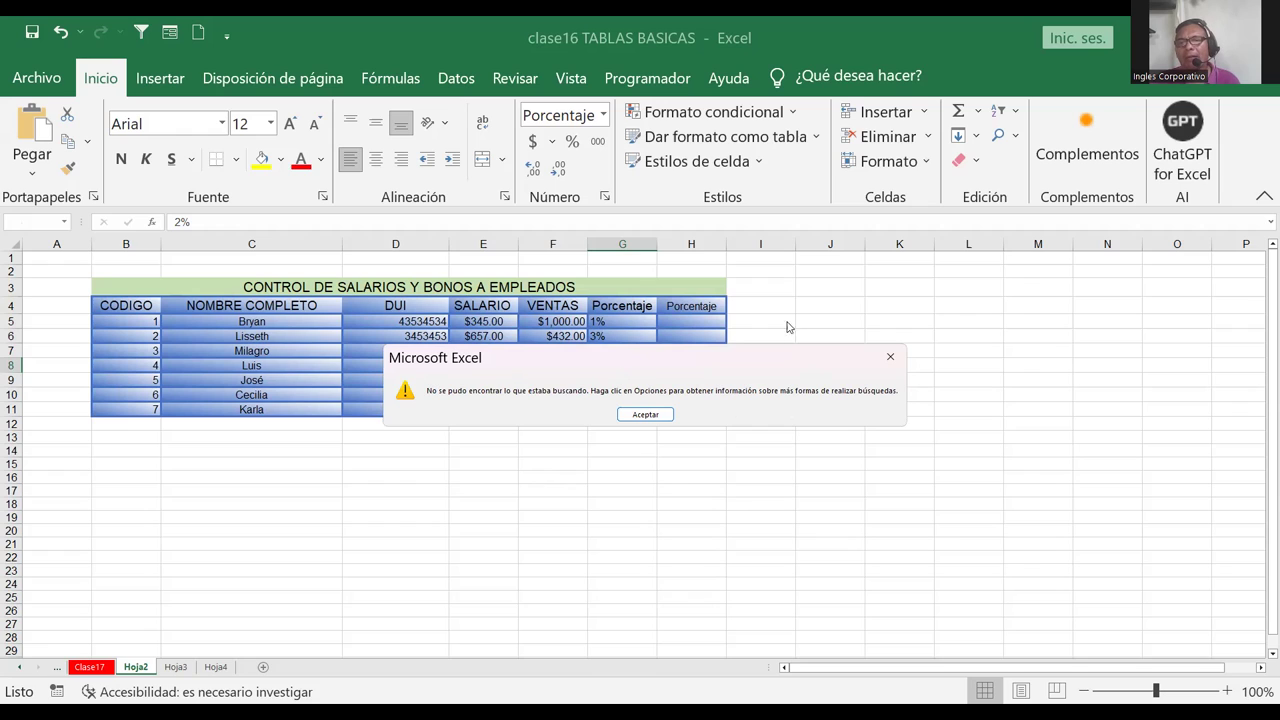
{"action": "left_click", "coordinate": [891, 360]}
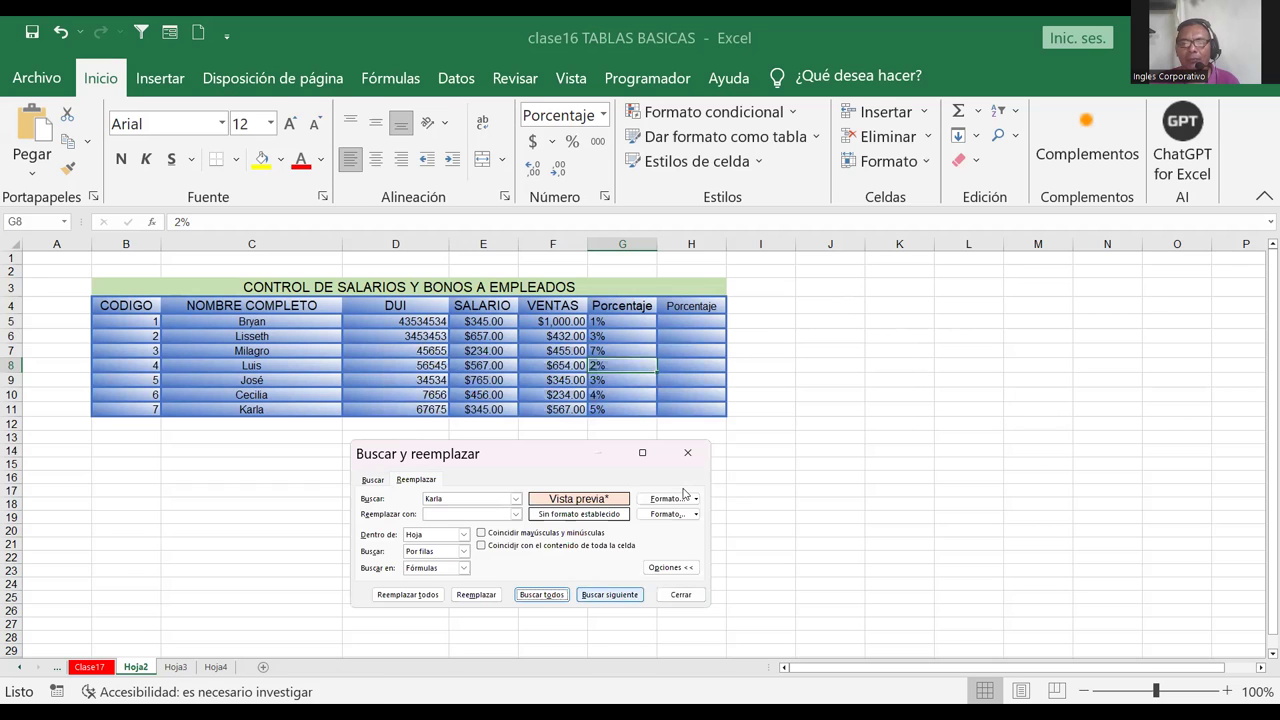
{"action": "key", "text": "alt+p"}
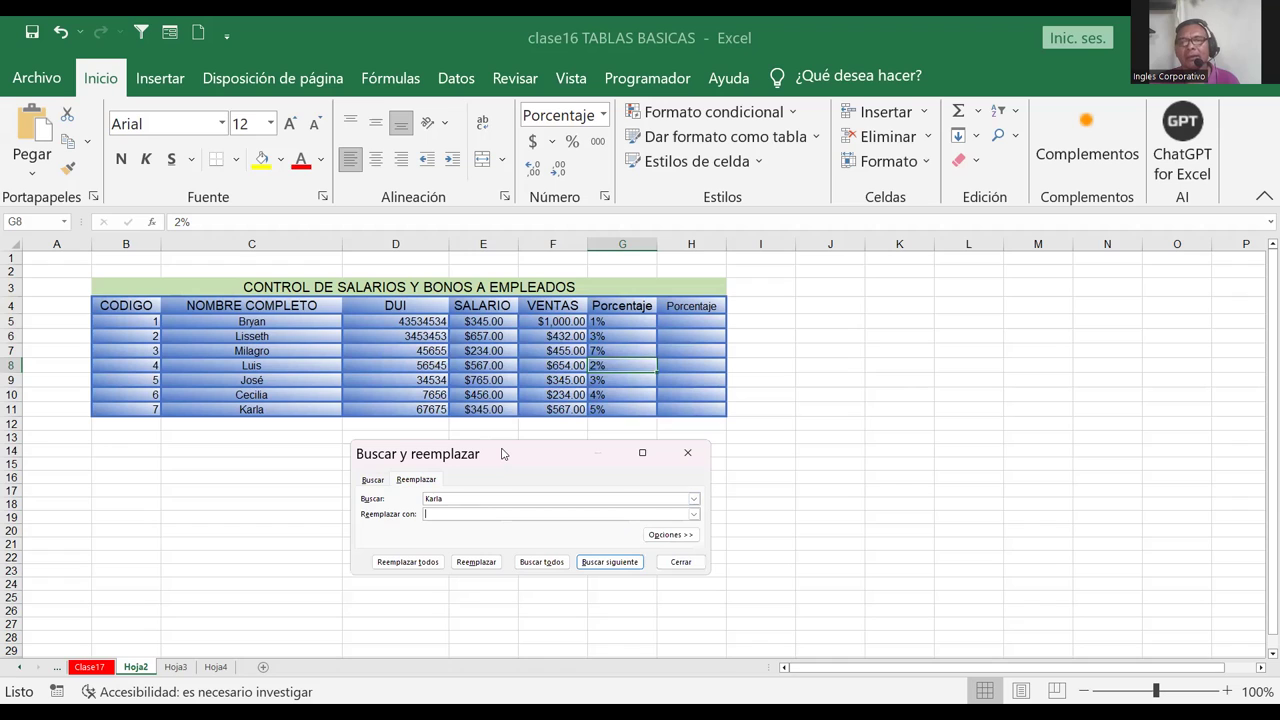
{"action": "left_click_drag", "start_coordinate": [479, 453], "coordinate": [790, 387]}
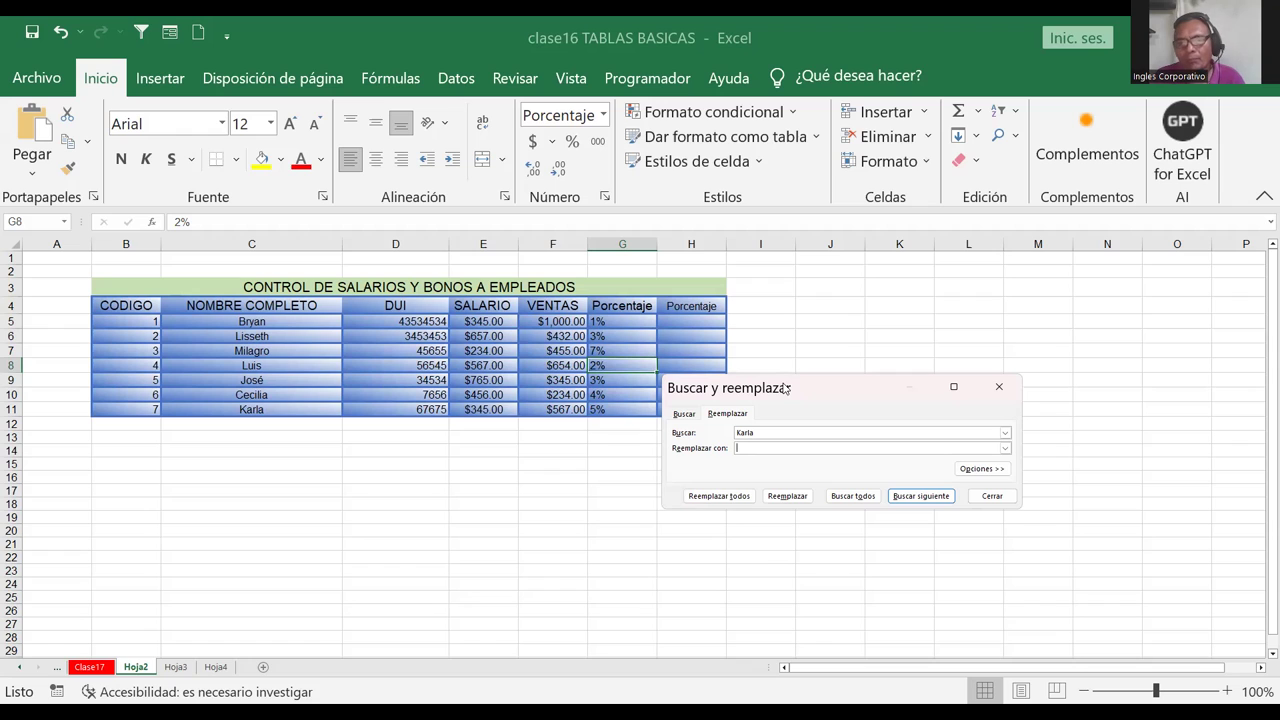
Enter Julia as the replacement and replace all Karla; Excel finds nothing to replace
{"action": "type", "text": "Julia"}
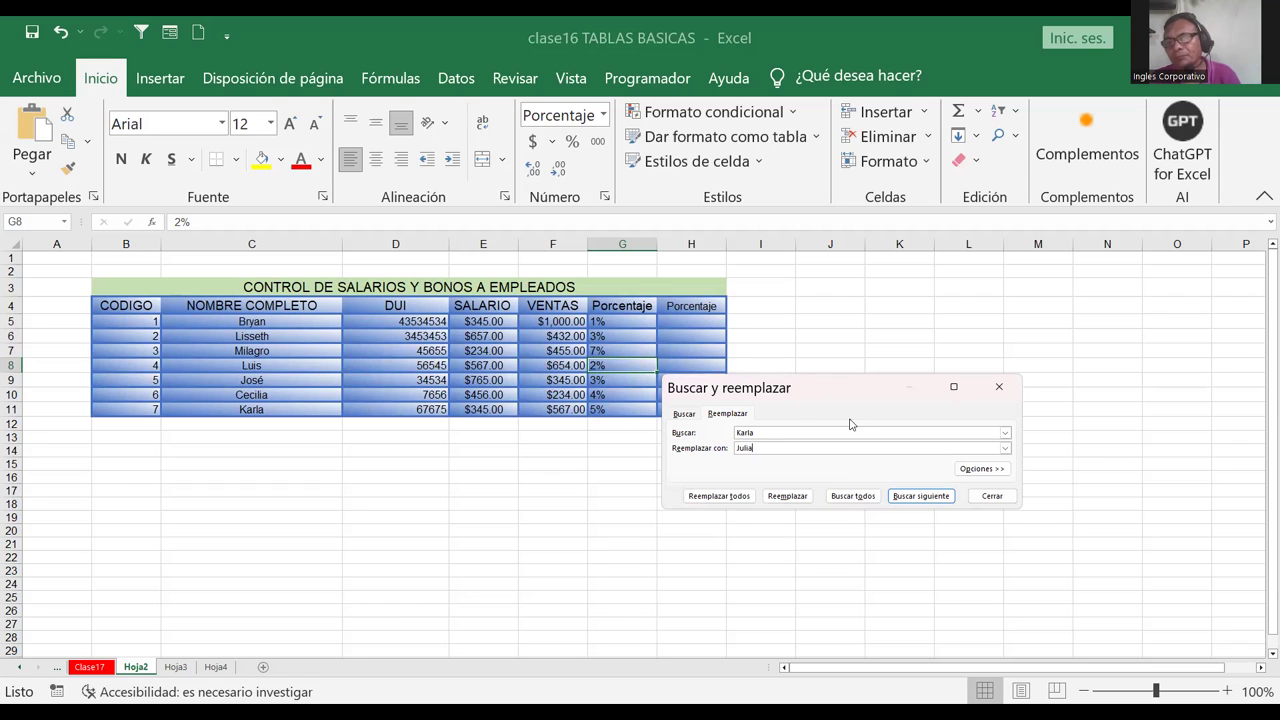
{"action": "left_click", "coordinate": [968, 469]}
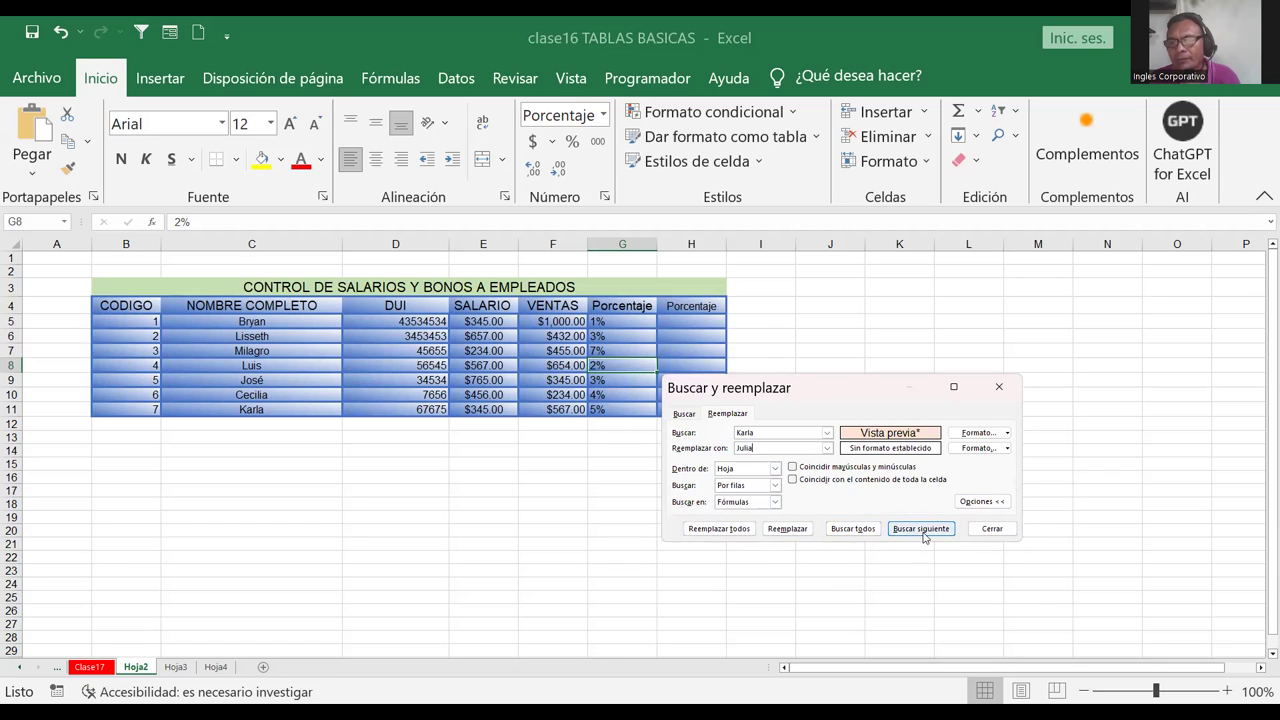
{"action": "left_click", "coordinate": [735, 528]}
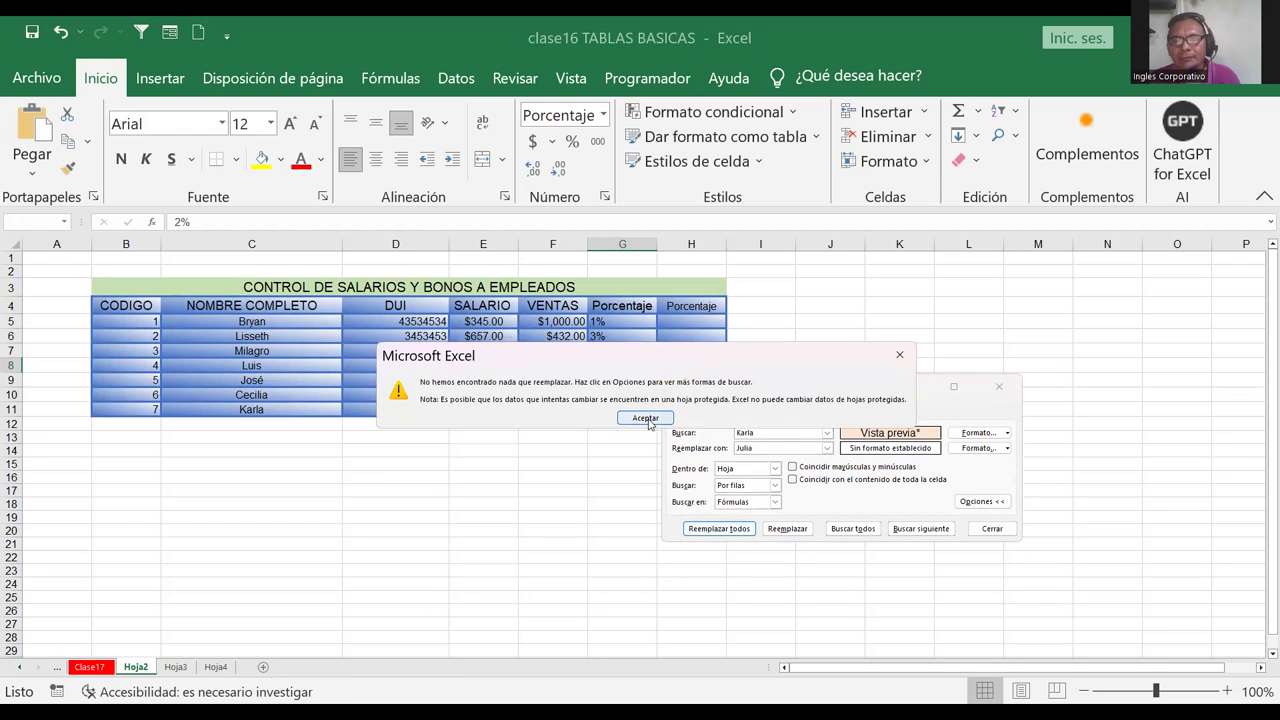
{"action": "key", "text": "Return"}
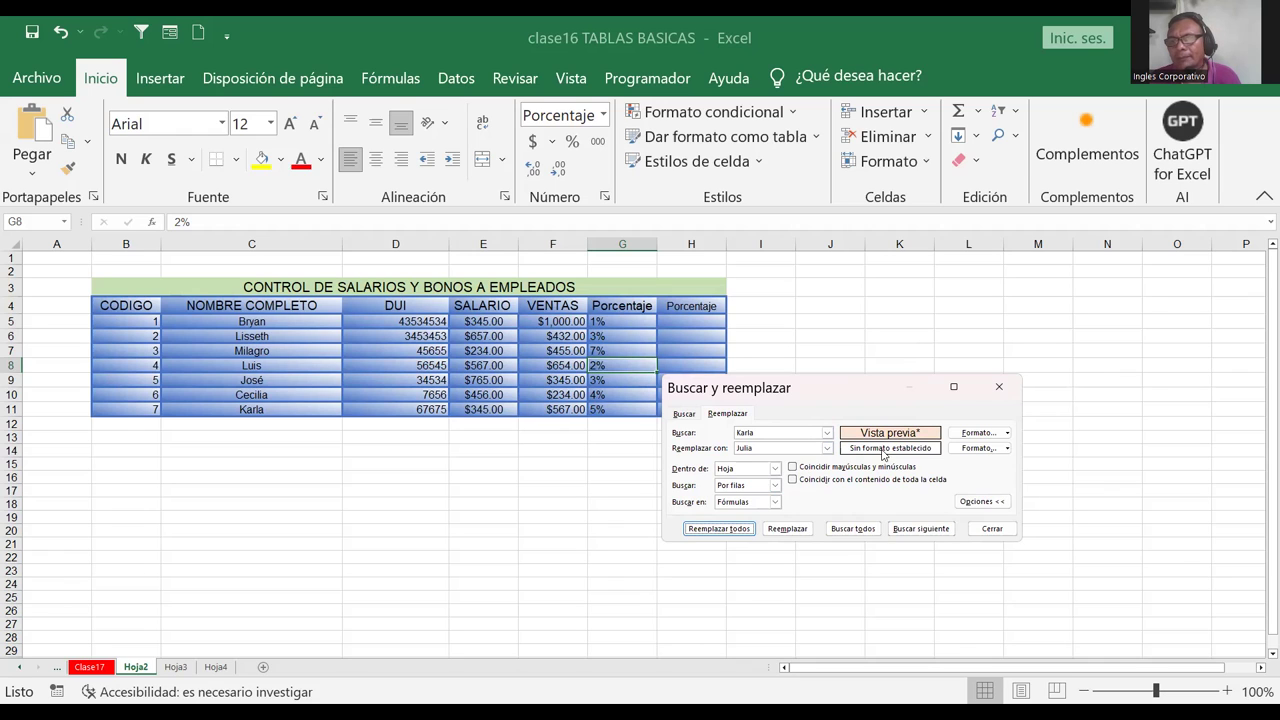
Turn on Coincidir mayúsculas and whole-cell matching, then replace all again; still nothing replaced
{"action": "left_click", "coordinate": [794, 467]}
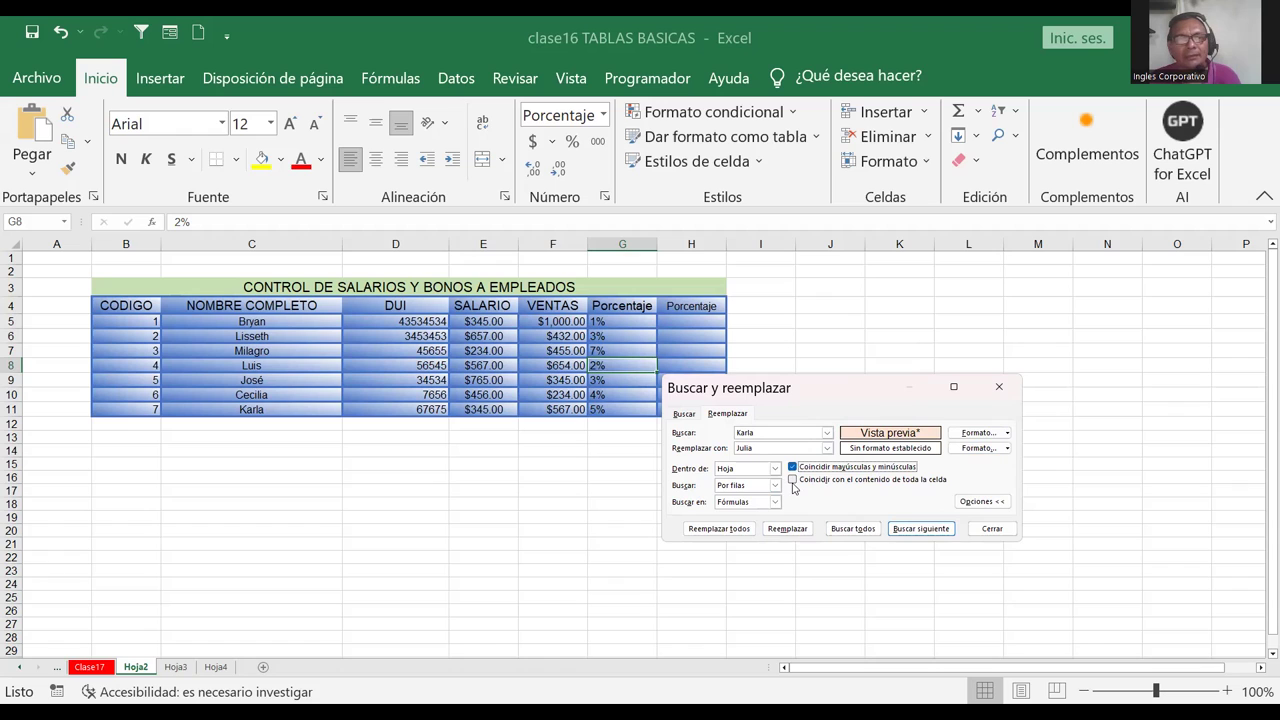
{"action": "left_click", "coordinate": [792, 481]}
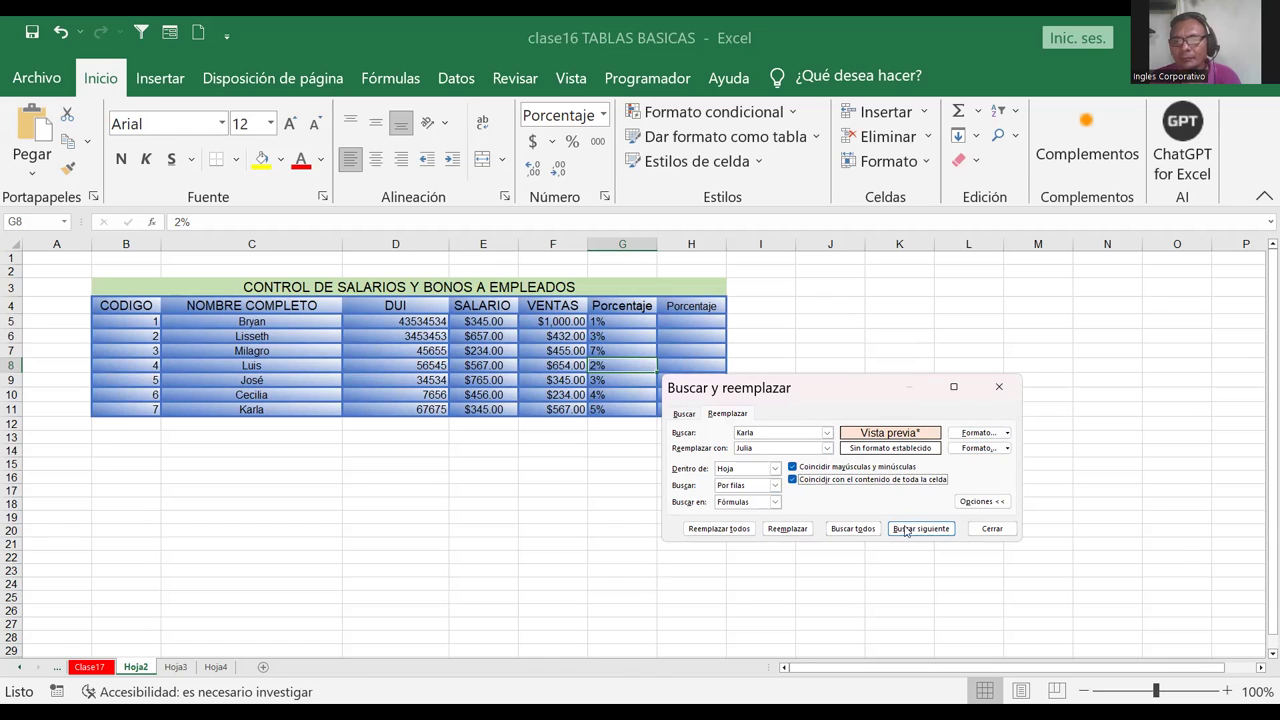
{"action": "left_click", "coordinate": [736, 532]}
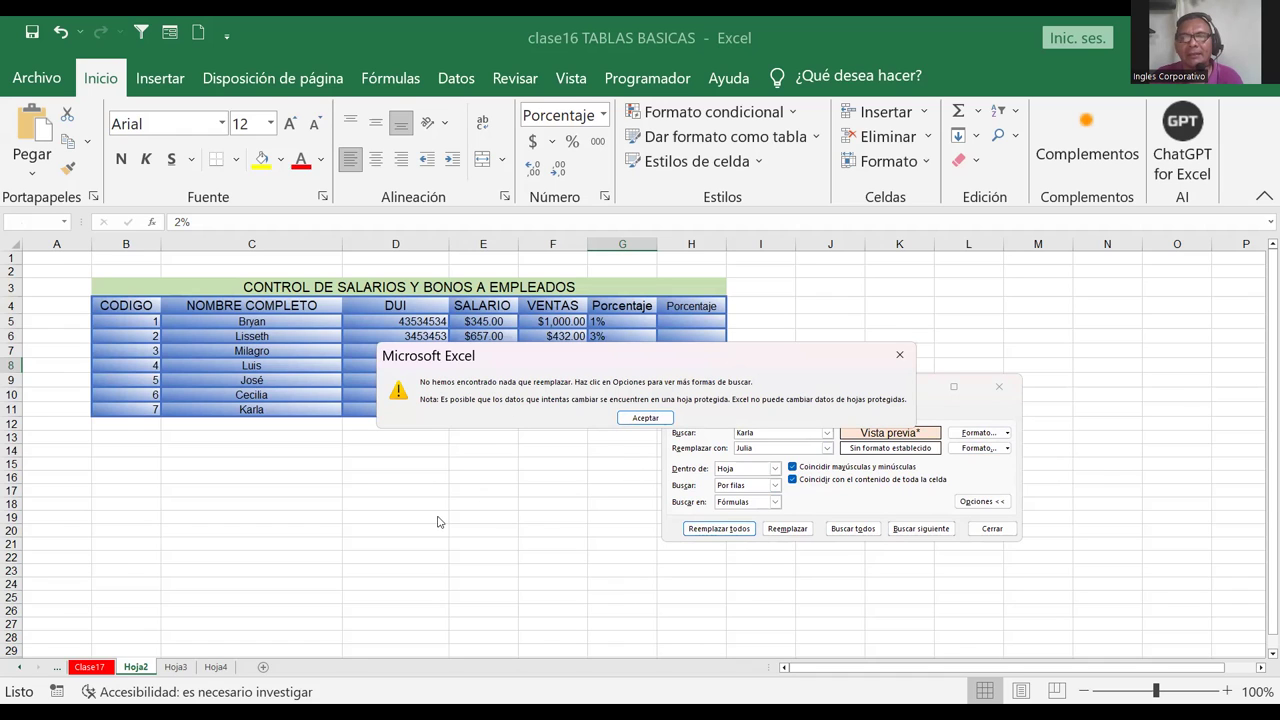
{"action": "left_click", "coordinate": [898, 357]}
Select the table from CODIGO to row 11 and rerun replace and find for Karla; nothing found
{"action": "left_click_drag", "start_coordinate": [126, 306], "coordinate": [546, 366]}
{"action": "left_click", "coordinate": [395, 463]}
{"action": "left_click_drag", "start_coordinate": [128, 308], "coordinate": [689, 411]}
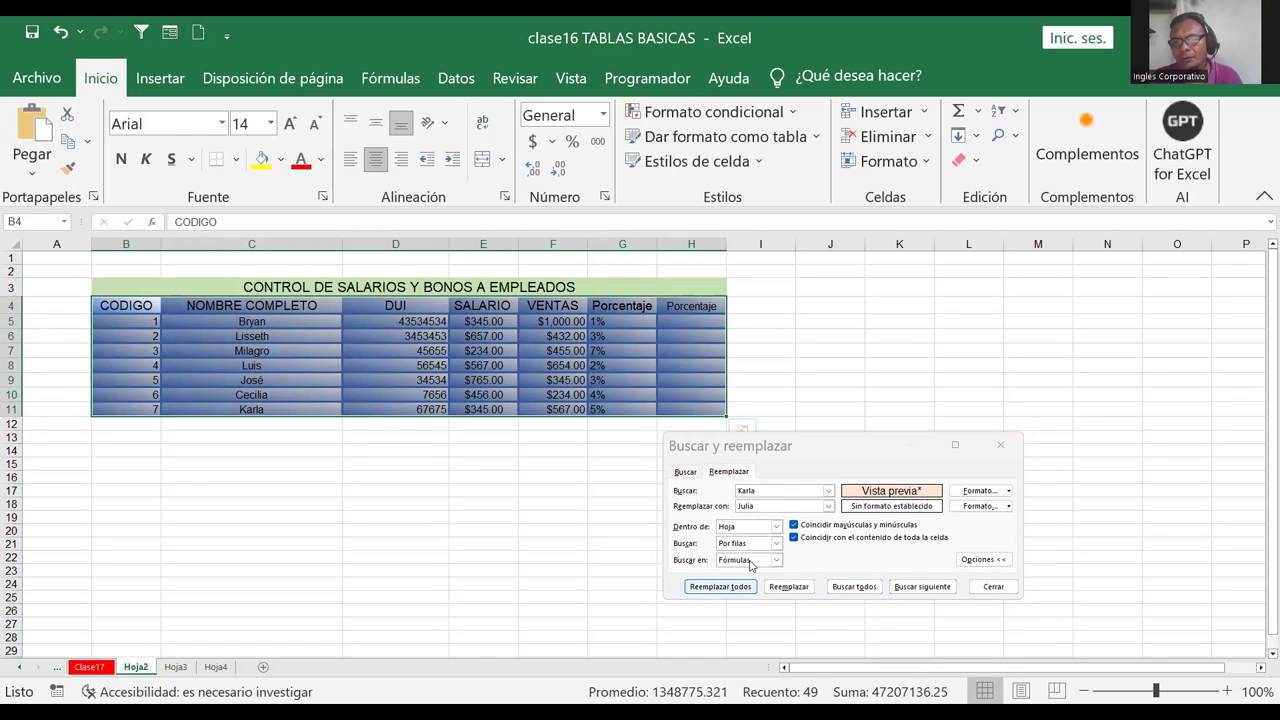
{"action": "key", "text": "Return"}
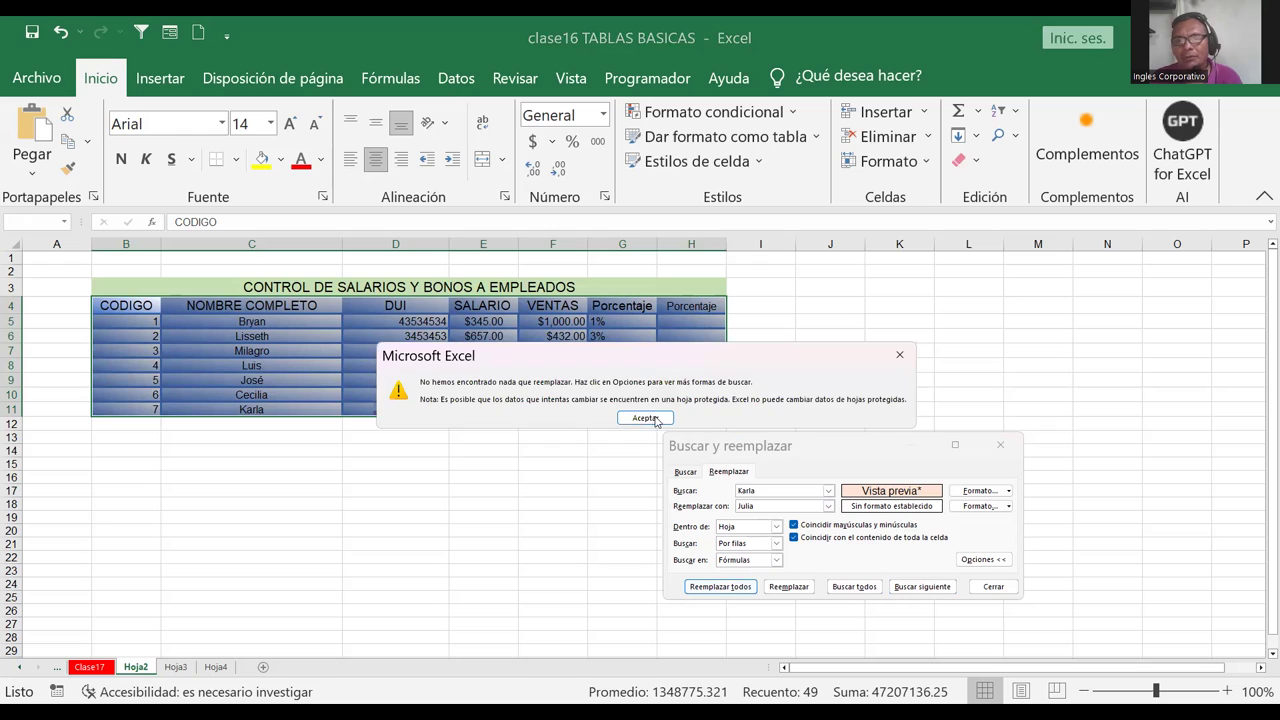
{"action": "left_click", "coordinate": [655, 419]}
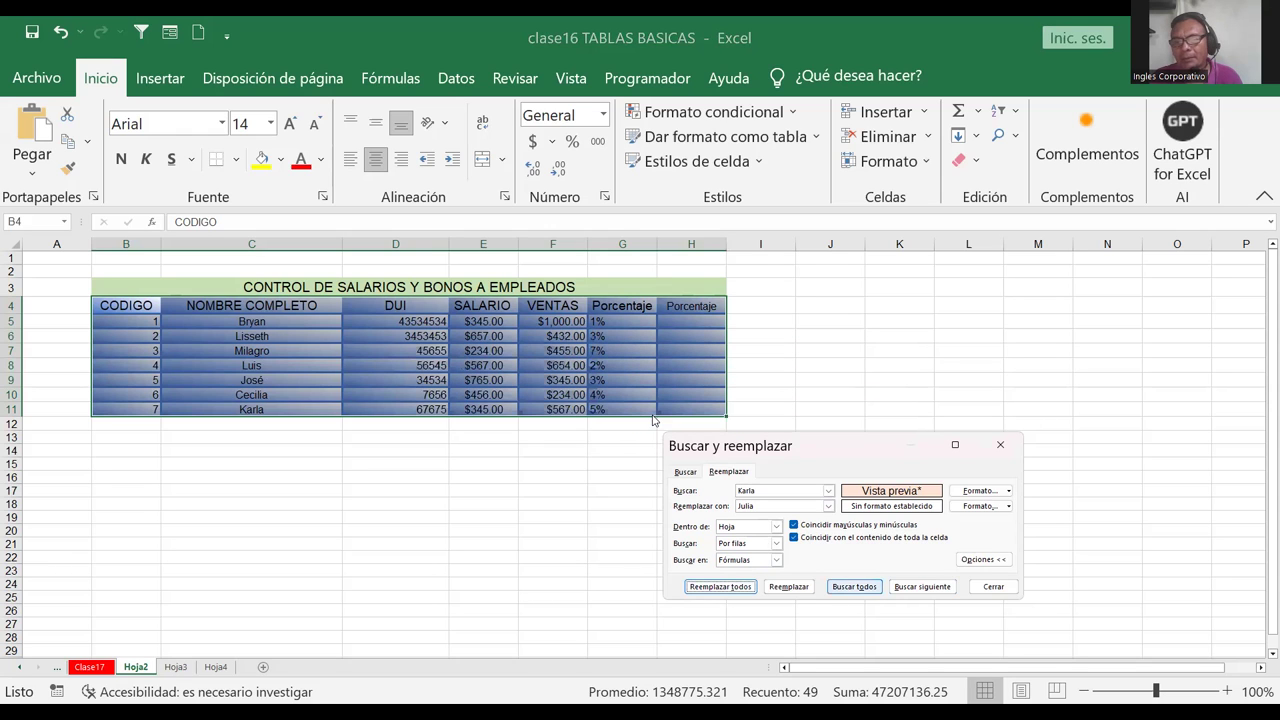
{"action": "key", "text": "Return"}
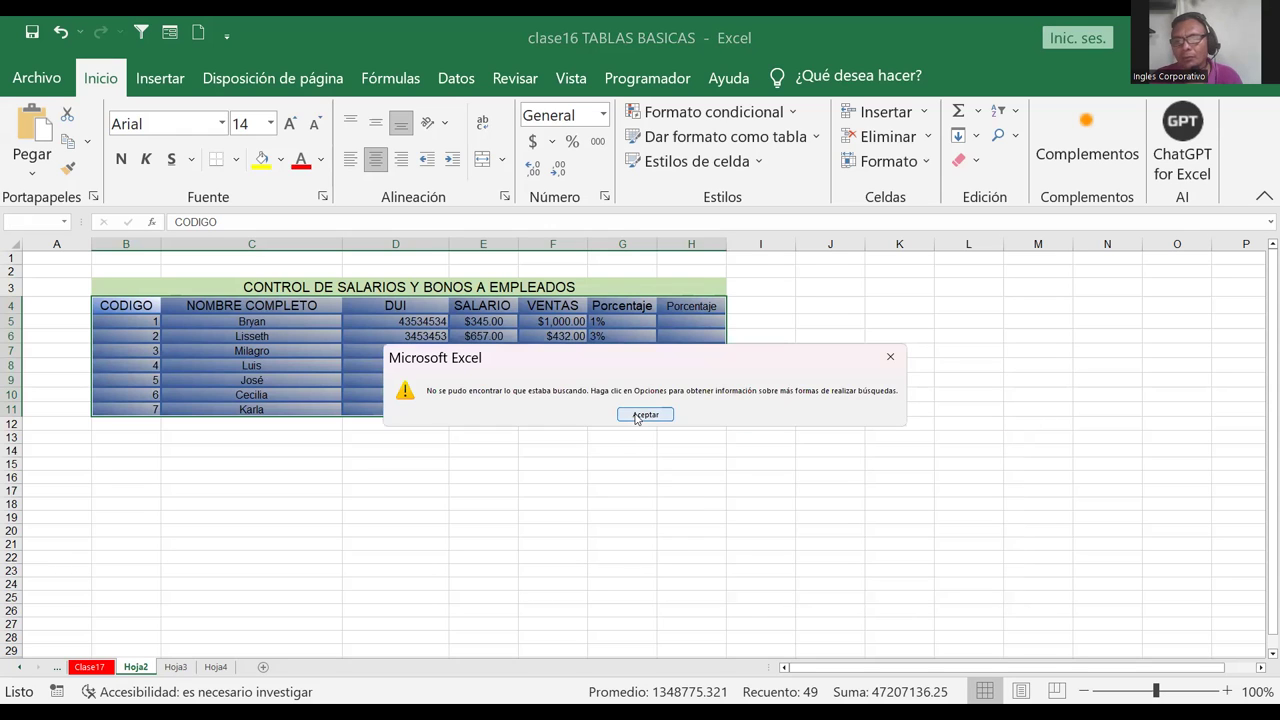
{"action": "left_click", "coordinate": [636, 416]}
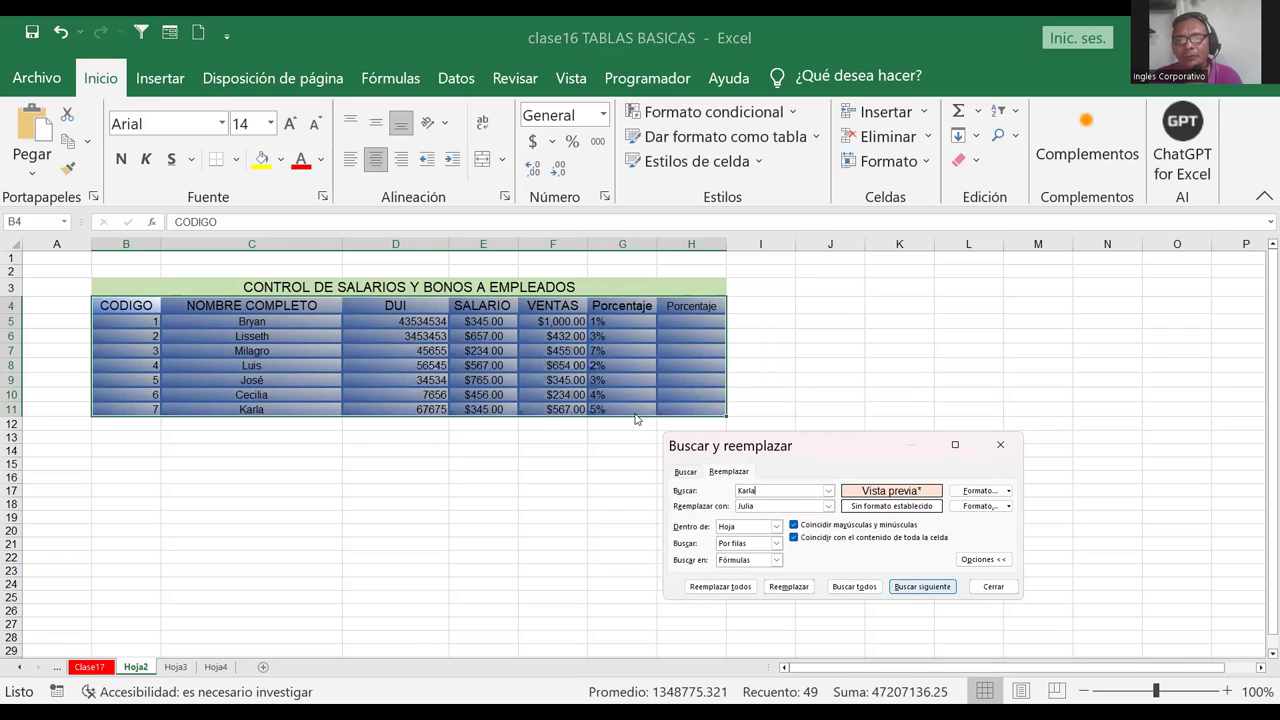
{"action": "key", "text": "Return"}
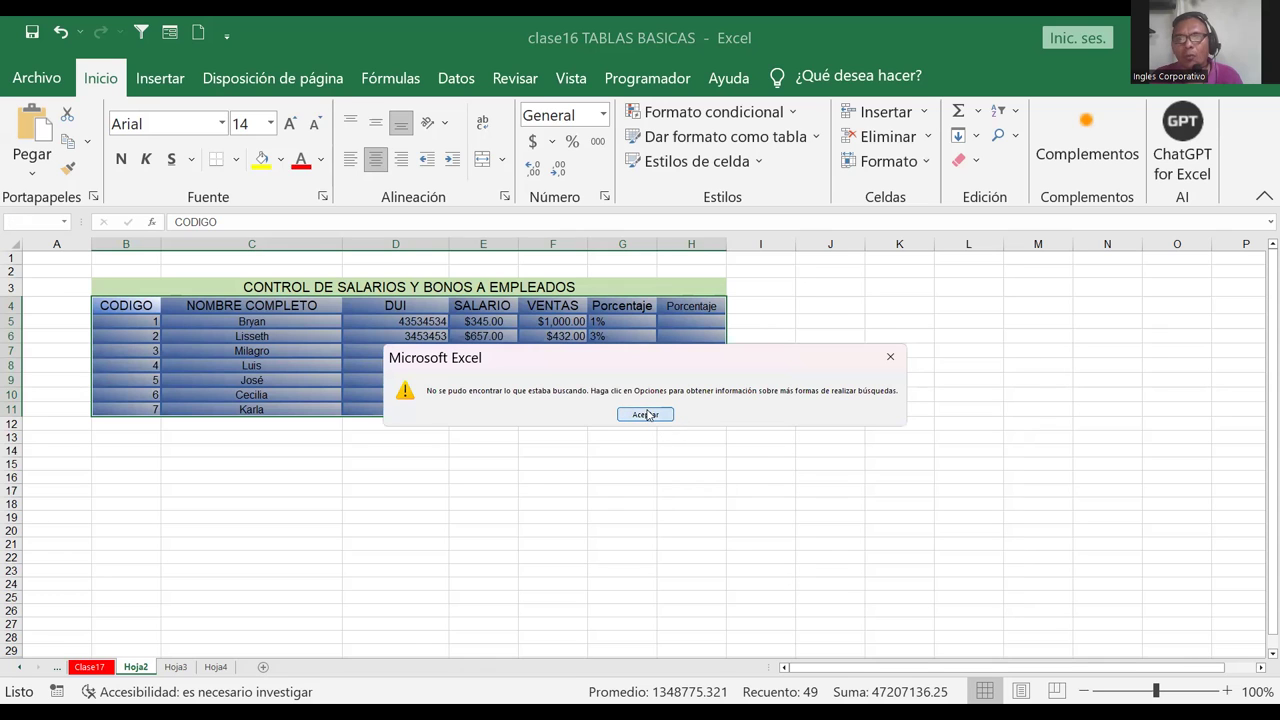
{"action": "left_click", "coordinate": [647, 414]}
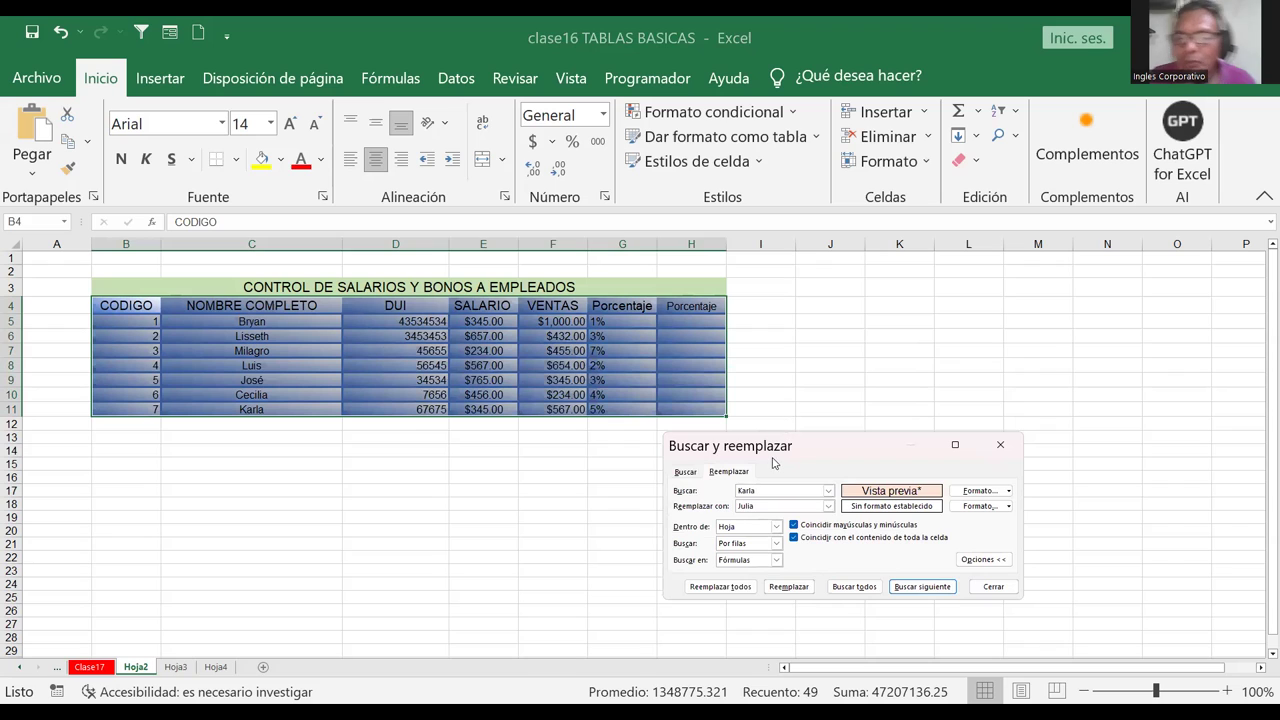
On the Buscar tab, keep Dentro de: Hoja, collapse the options and find all Karla; no match
{"action": "left_click", "coordinate": [685, 472]}
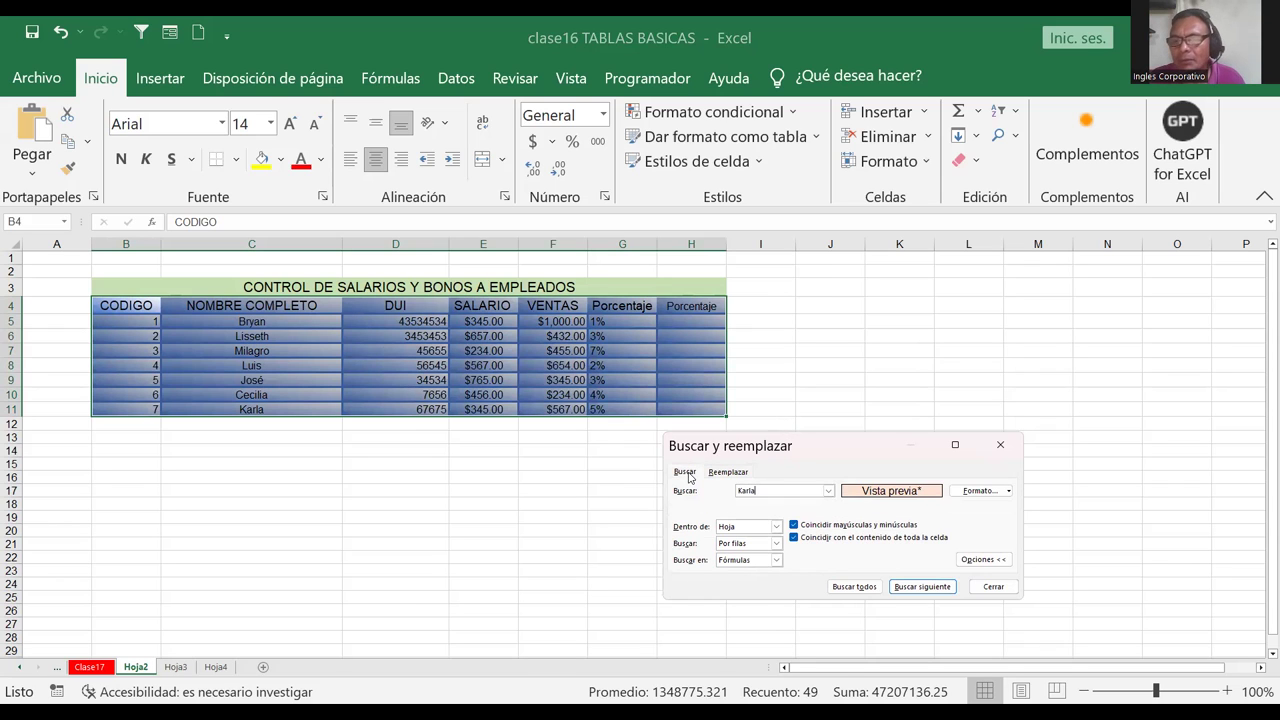
{"action": "left_click", "coordinate": [777, 526]}
{"action": "left_click", "coordinate": [777, 527]}
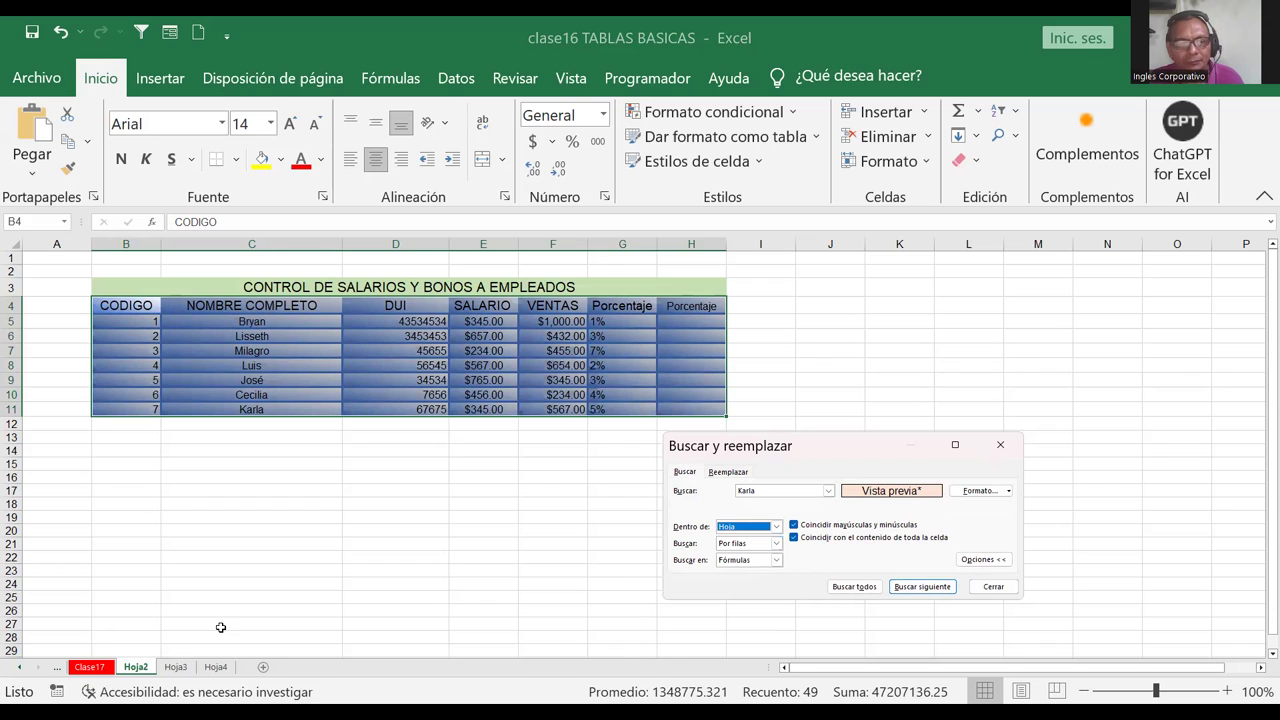
{"action": "left_click", "coordinate": [982, 559]}
{"action": "left_click", "coordinate": [982, 559]}
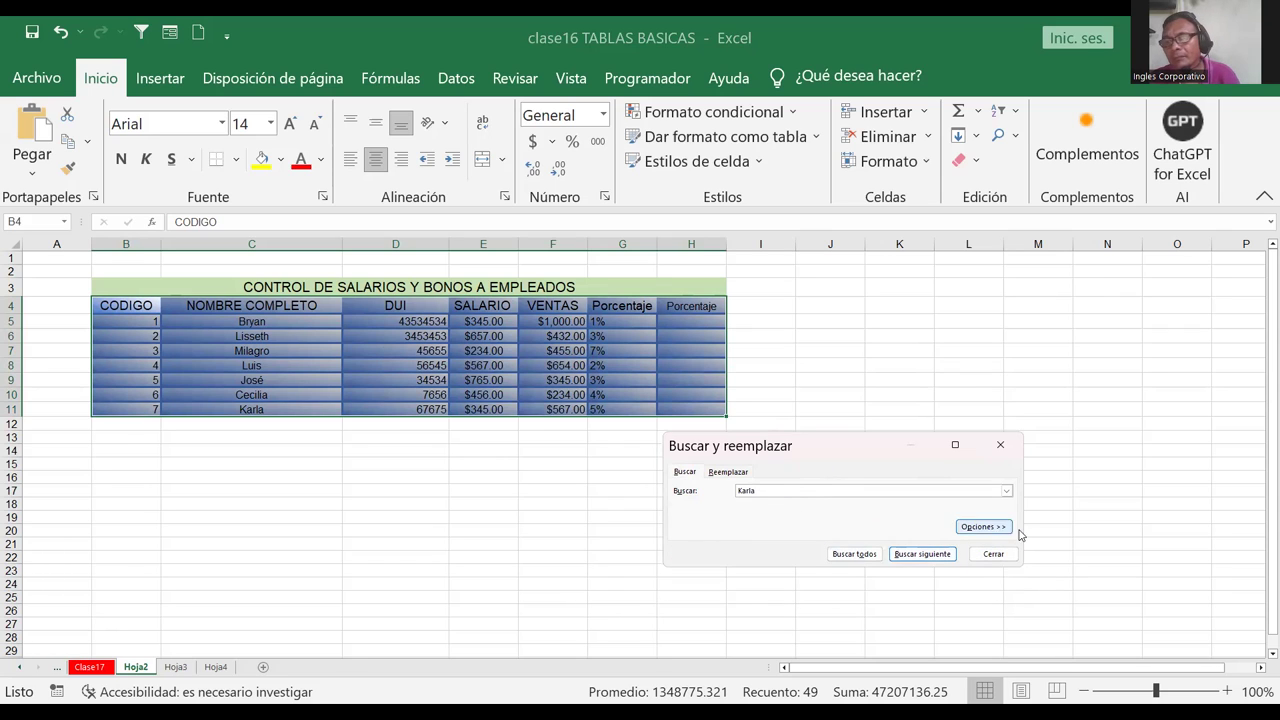
{"action": "left_click", "coordinate": [854, 554]}
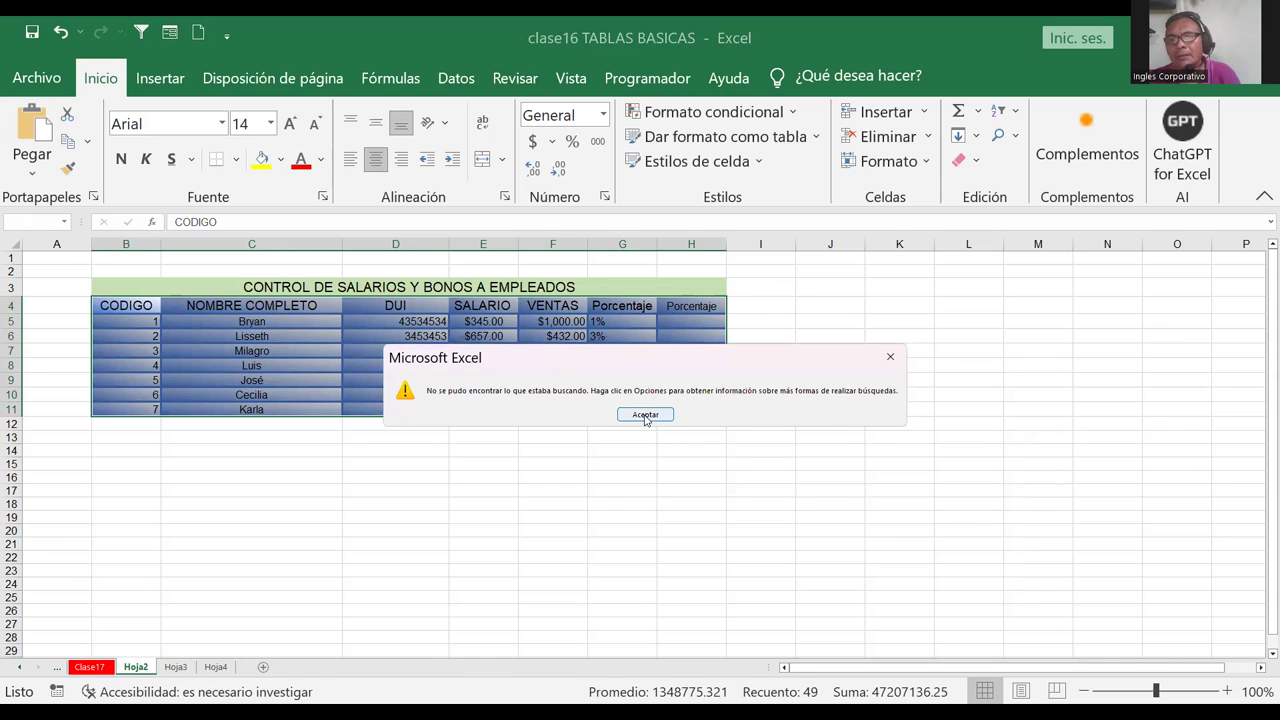
{"action": "left_click", "coordinate": [645, 416]}
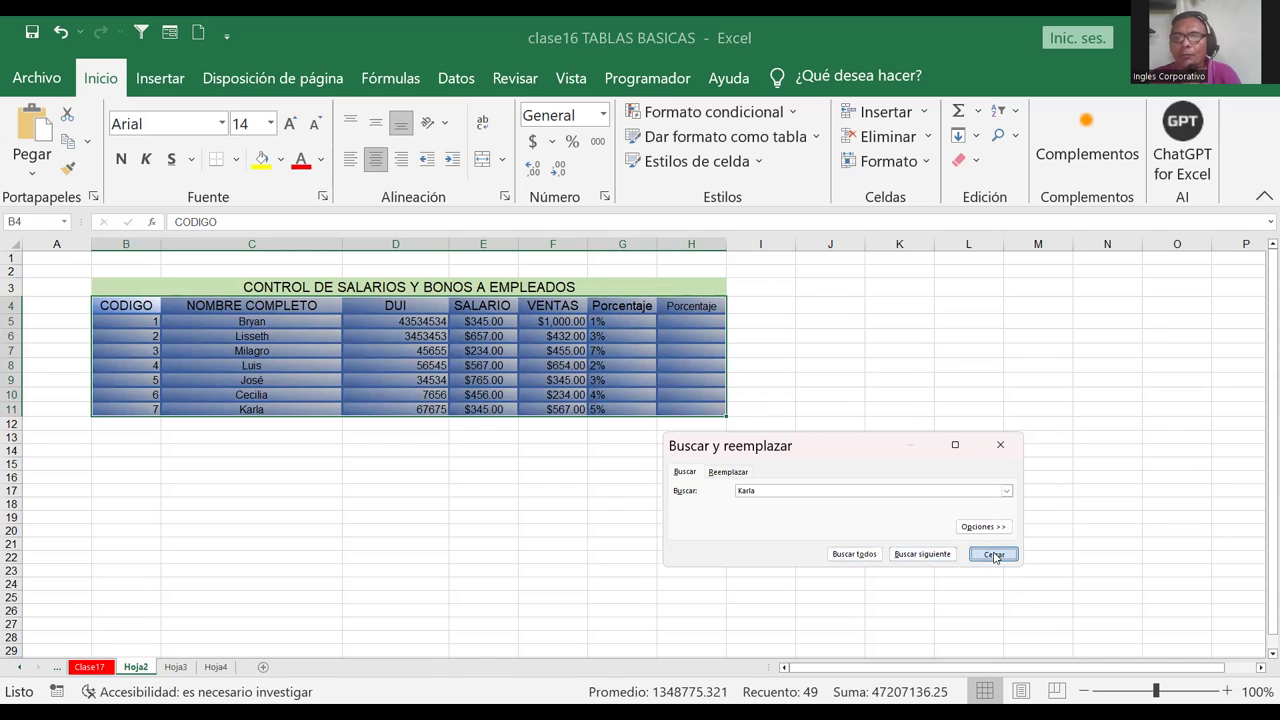
Select the names C5:C11 (Bryan through Karla) and search them for Karla; nothing is found
{"action": "left_click", "coordinate": [995, 554]}
{"action": "left_click", "coordinate": [483, 503]}
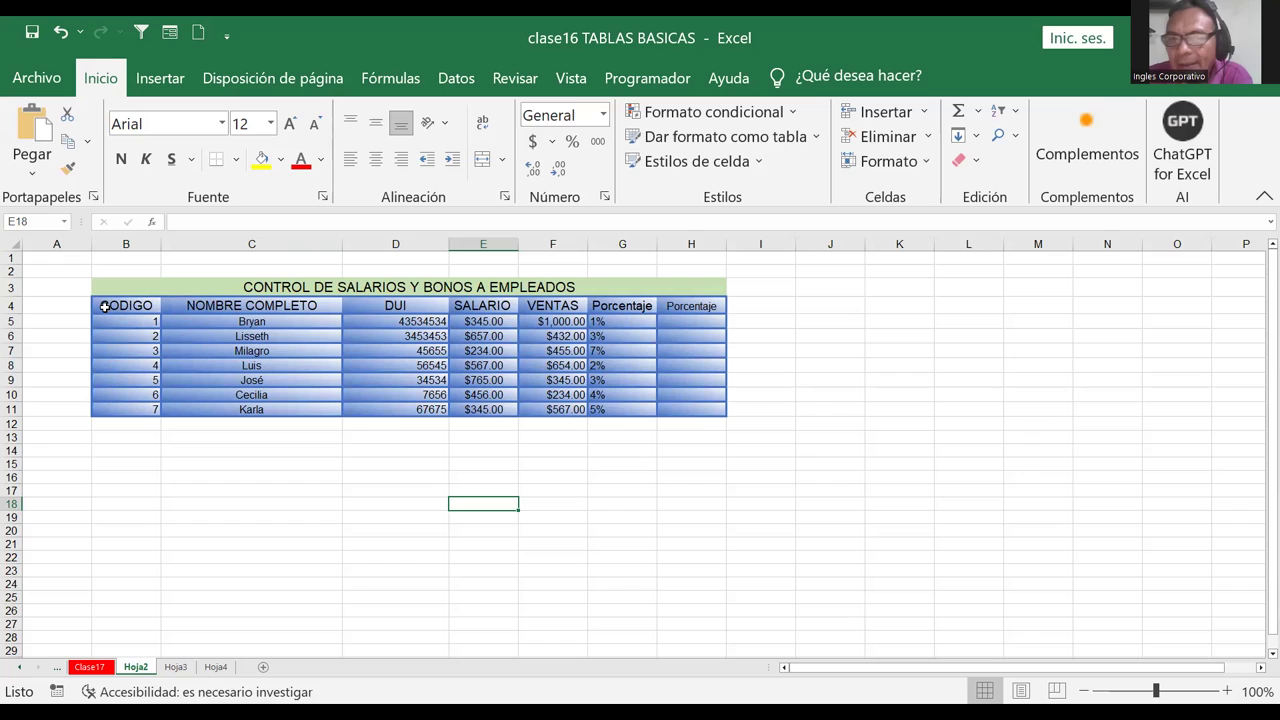
{"action": "left_click", "coordinate": [219, 321]}
{"action": "left_click_drag", "start_coordinate": [219, 321], "coordinate": [211, 409]}
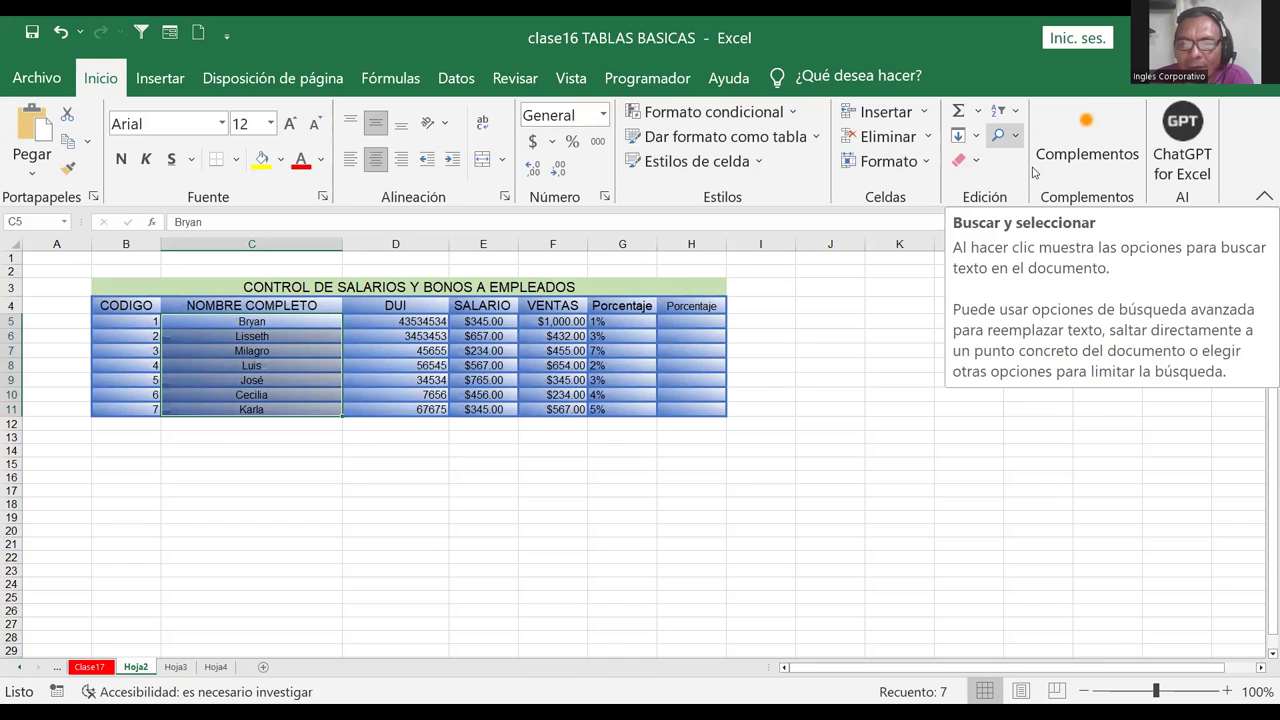
{"action": "key", "text": "ctrl+b"}
{"action": "key", "text": "Return"}
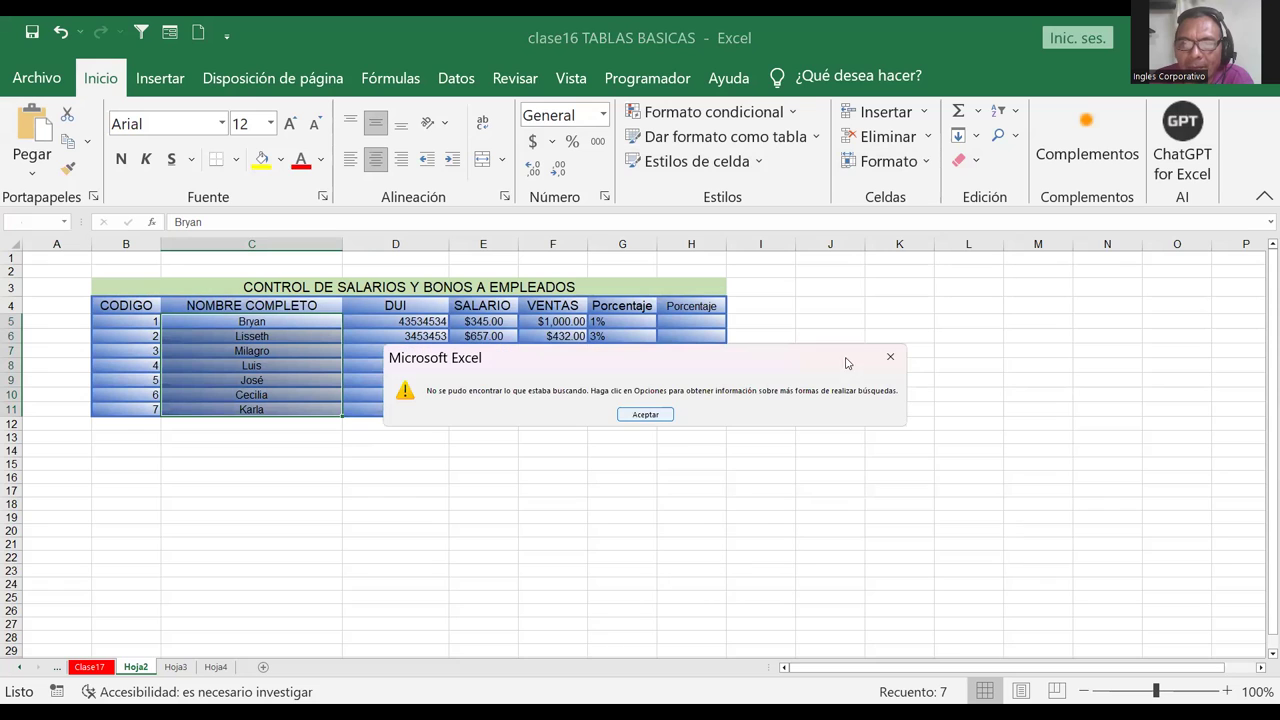
{"action": "left_click", "coordinate": [890, 357]}
{"action": "left_click", "coordinate": [968, 305]}
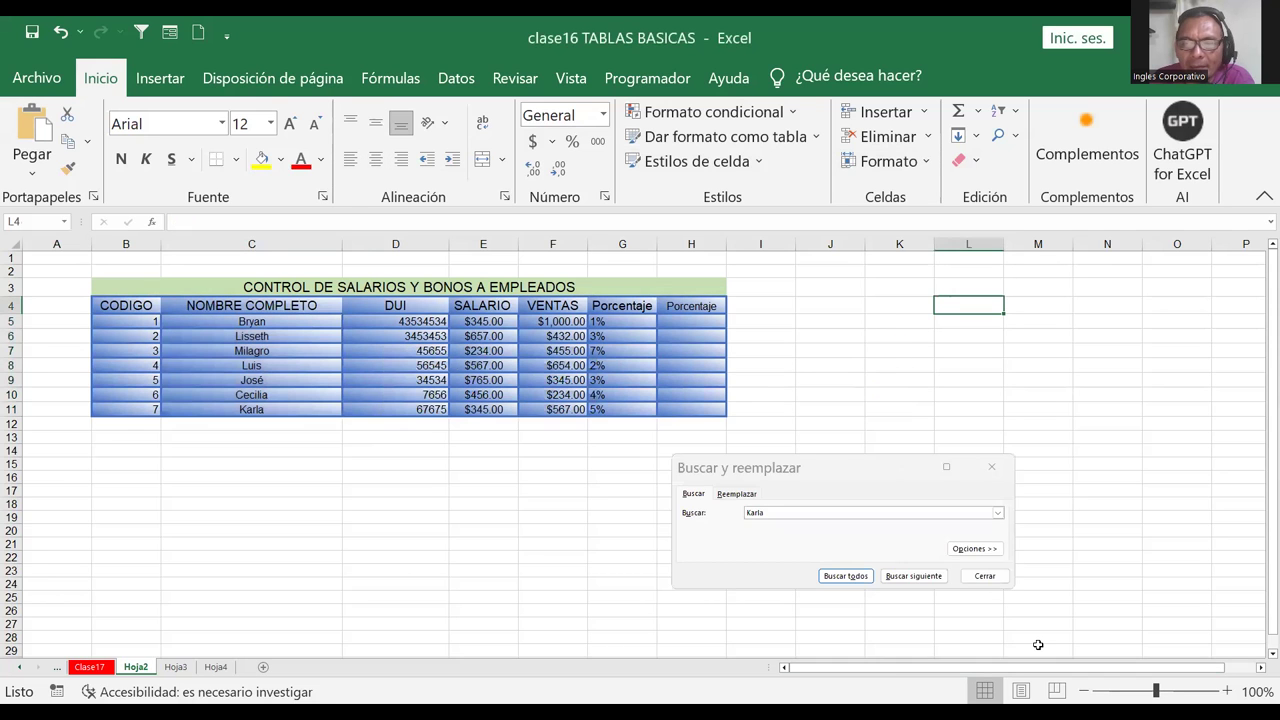
{"action": "key", "text": "Escape"}
Select the salary table B4:H11, opening and closing its right-click menu without choosing anything
{"action": "left_click_drag", "start_coordinate": [160, 306], "coordinate": [704, 413]}
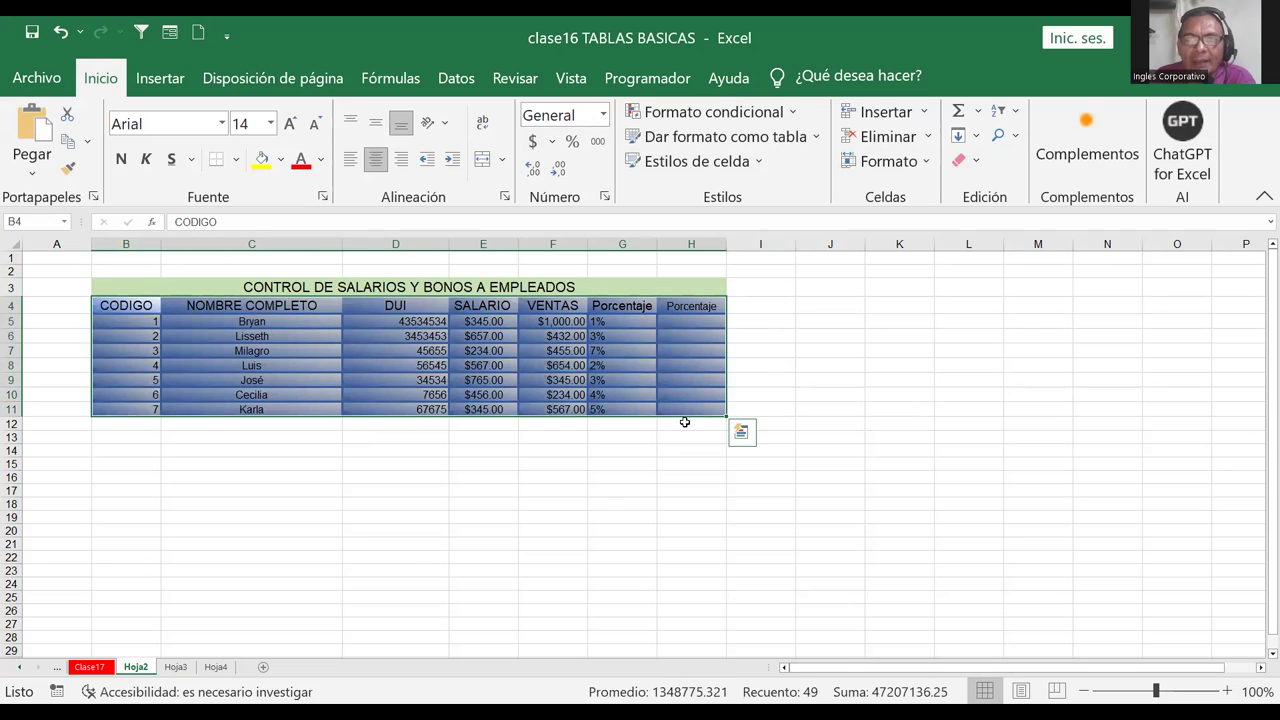
{"action": "right_click", "coordinate": [388, 312]}
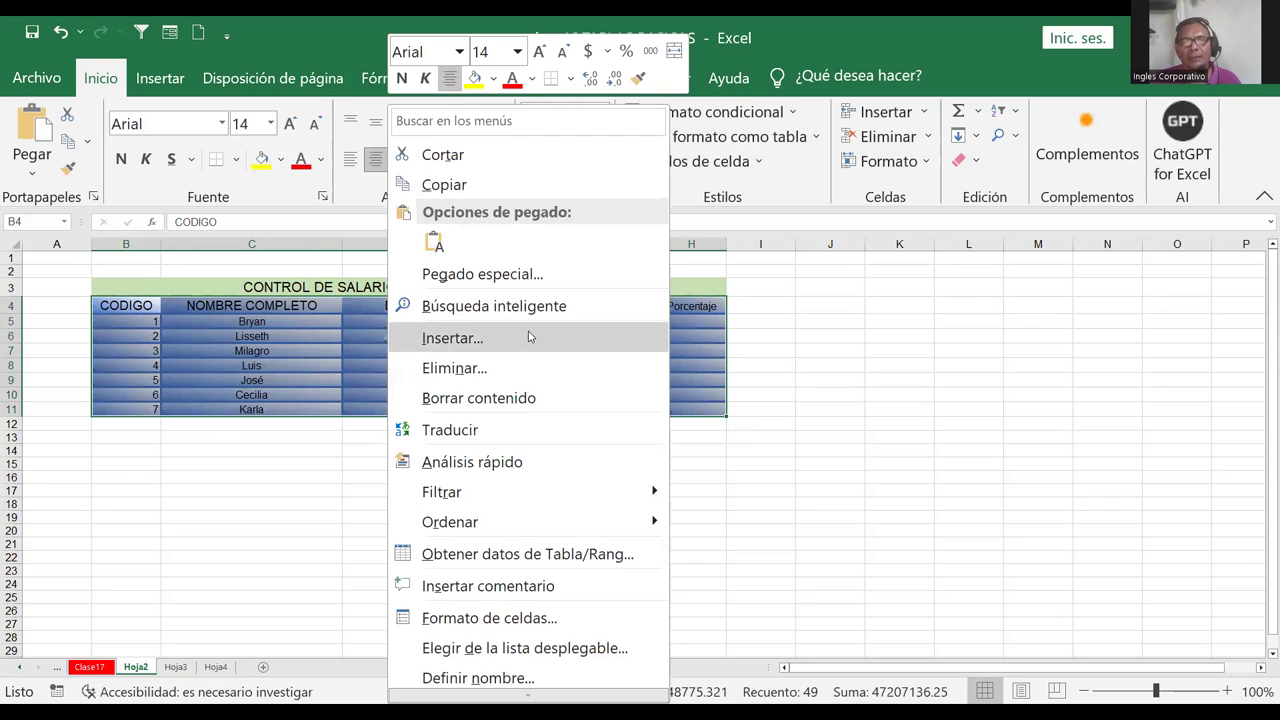
{"action": "scroll", "coordinate": [548, 515], "scroll_direction": "down", "scroll_amount": 1}
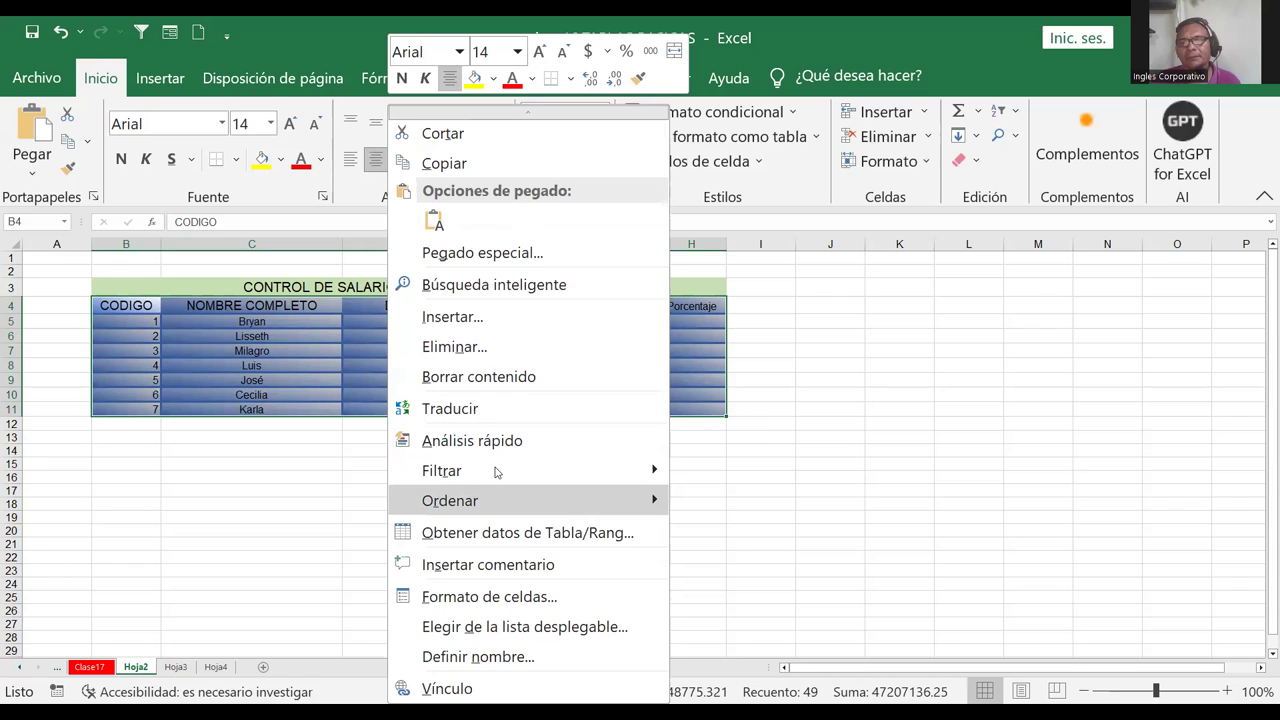
{"action": "mouse_move", "coordinate": [495, 472]}
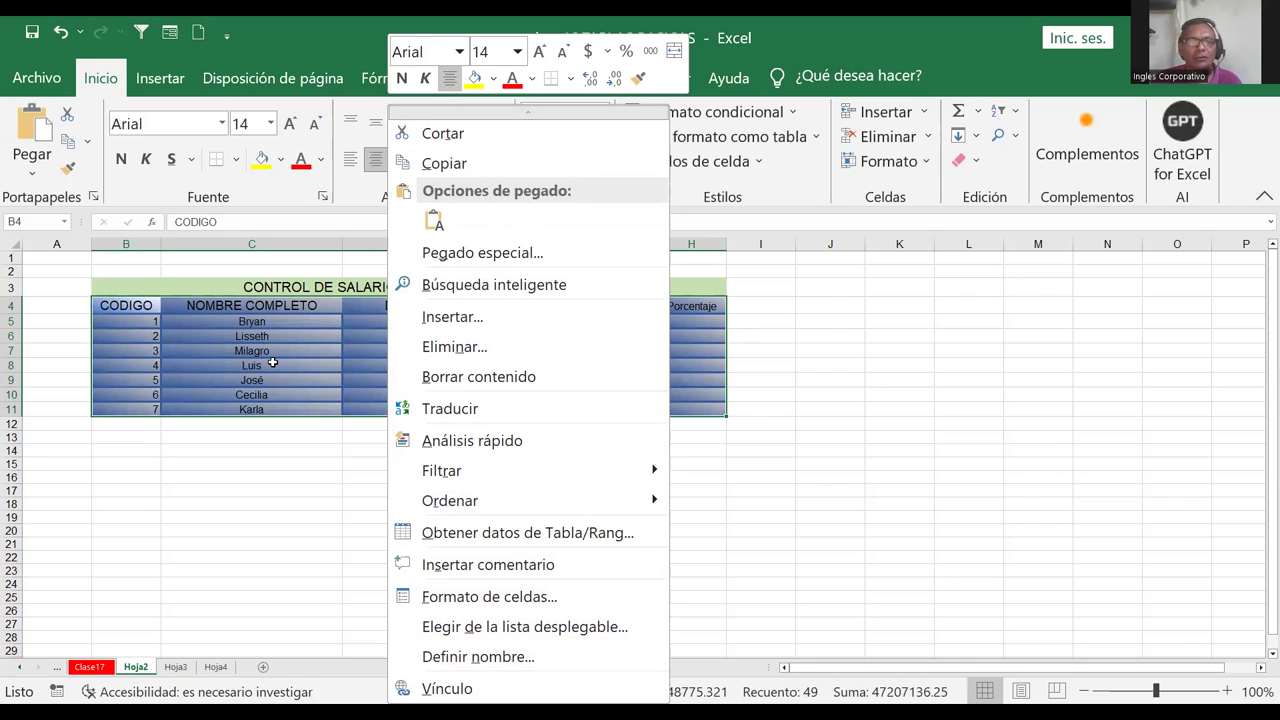
{"action": "left_click", "coordinate": [273, 362]}
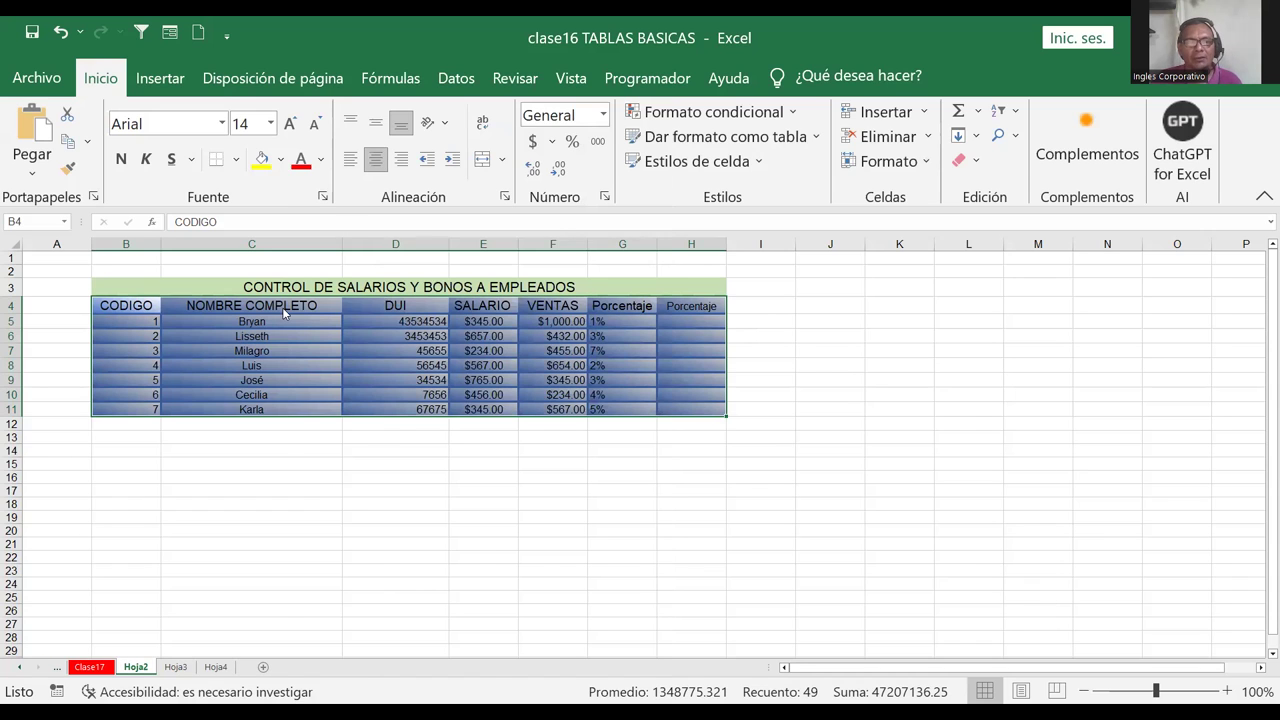
{"action": "right_click", "coordinate": [282, 312]}
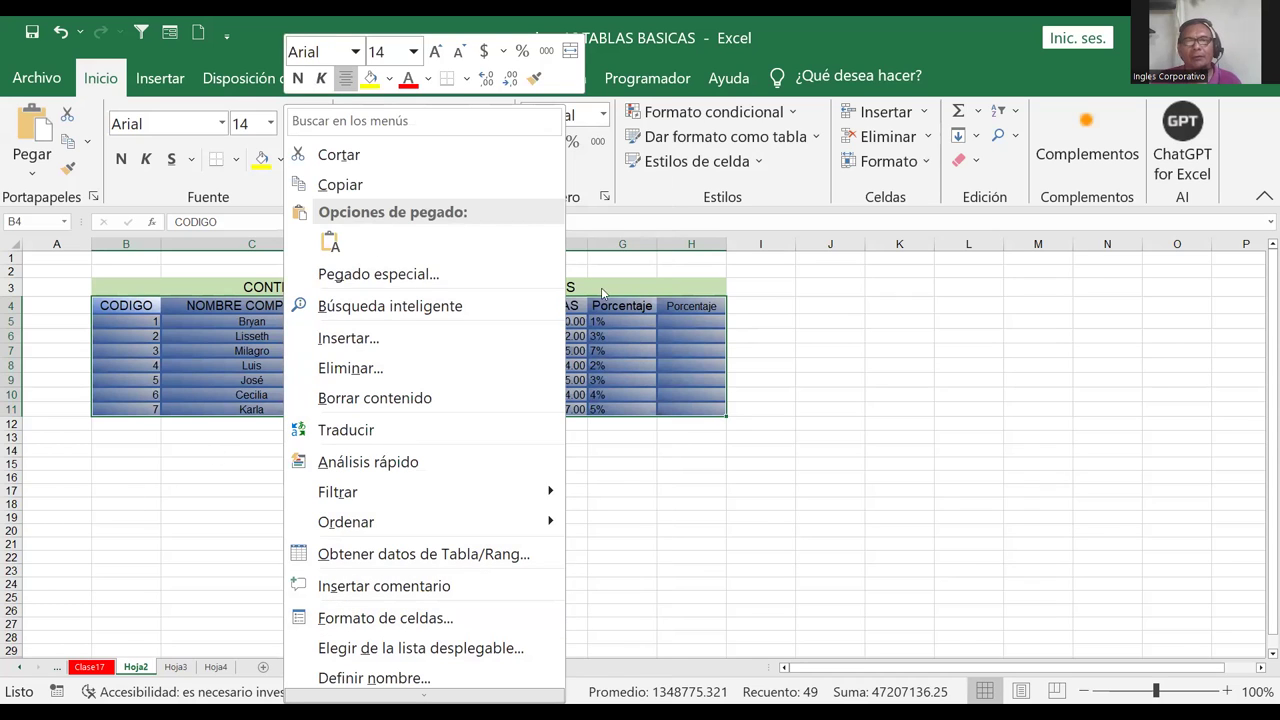
{"action": "left_click", "coordinate": [95, 306]}
{"action": "left_click_drag", "start_coordinate": [100, 306], "coordinate": [671, 406]}
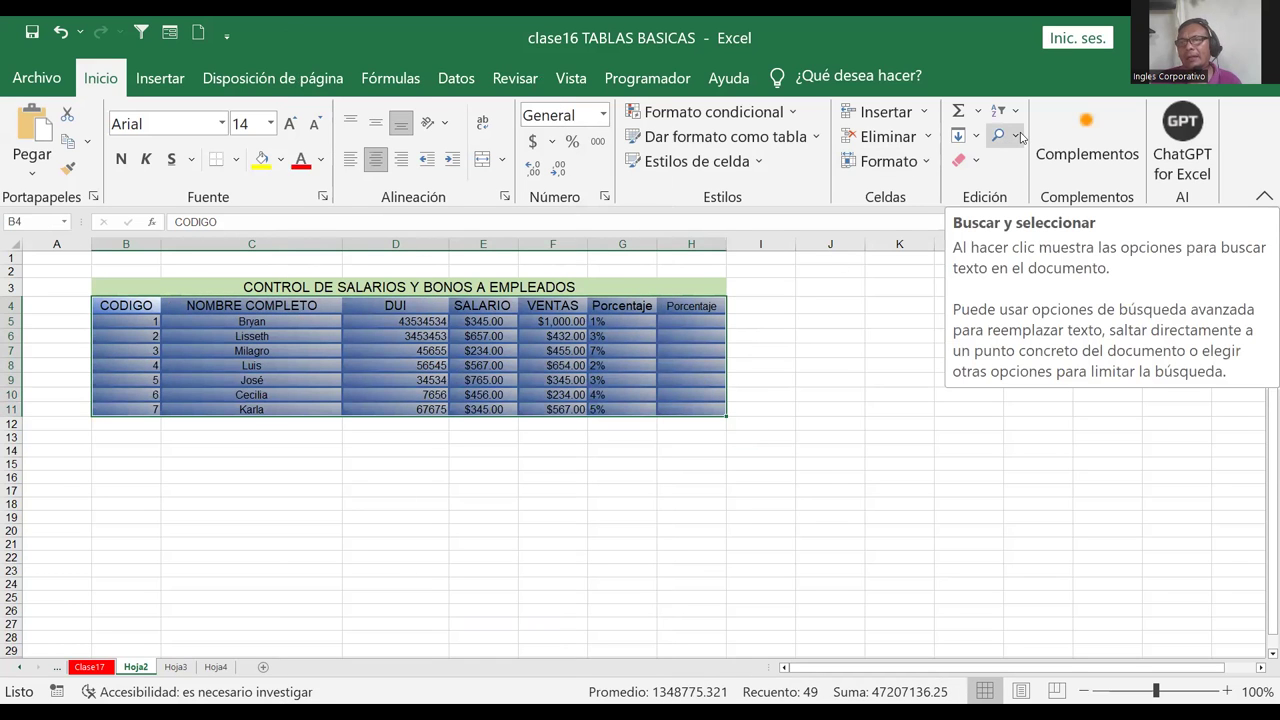
Search for Karla by columns, looking in comments, via Buscar y seleccionar > Buscar; not found
{"action": "left_click", "coordinate": [1017, 136]}
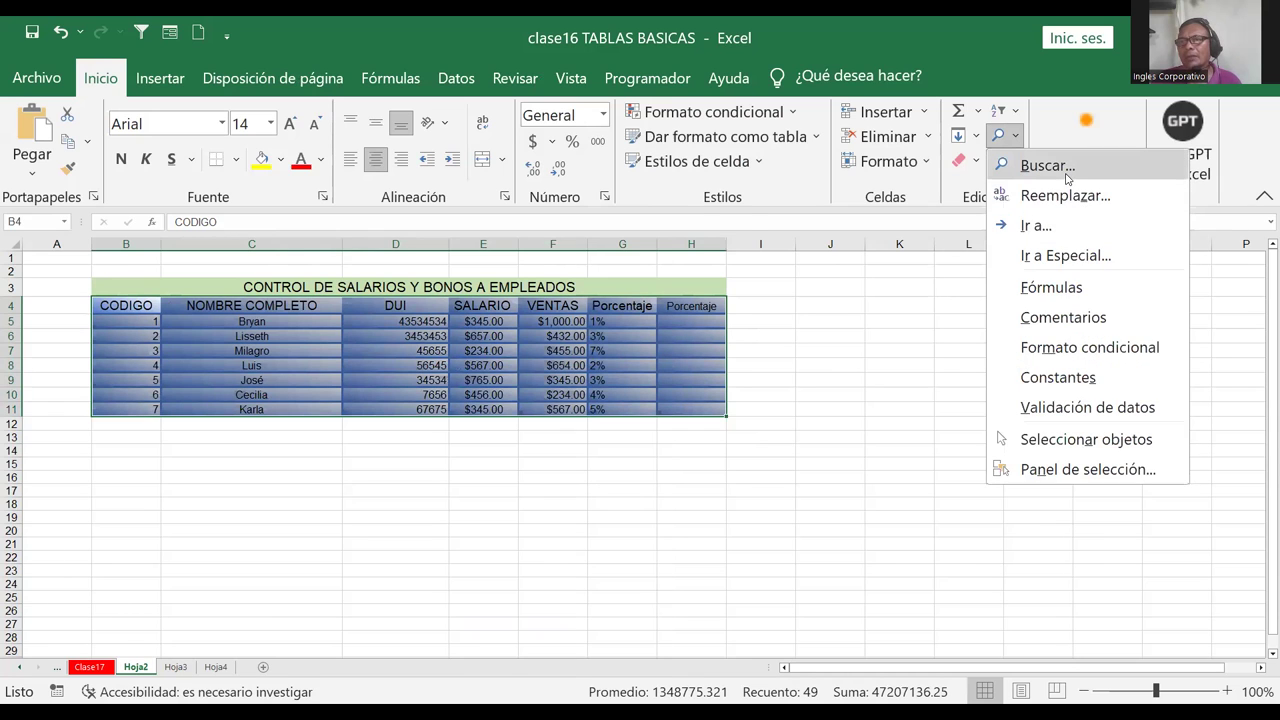
{"action": "left_click", "coordinate": [1068, 177]}
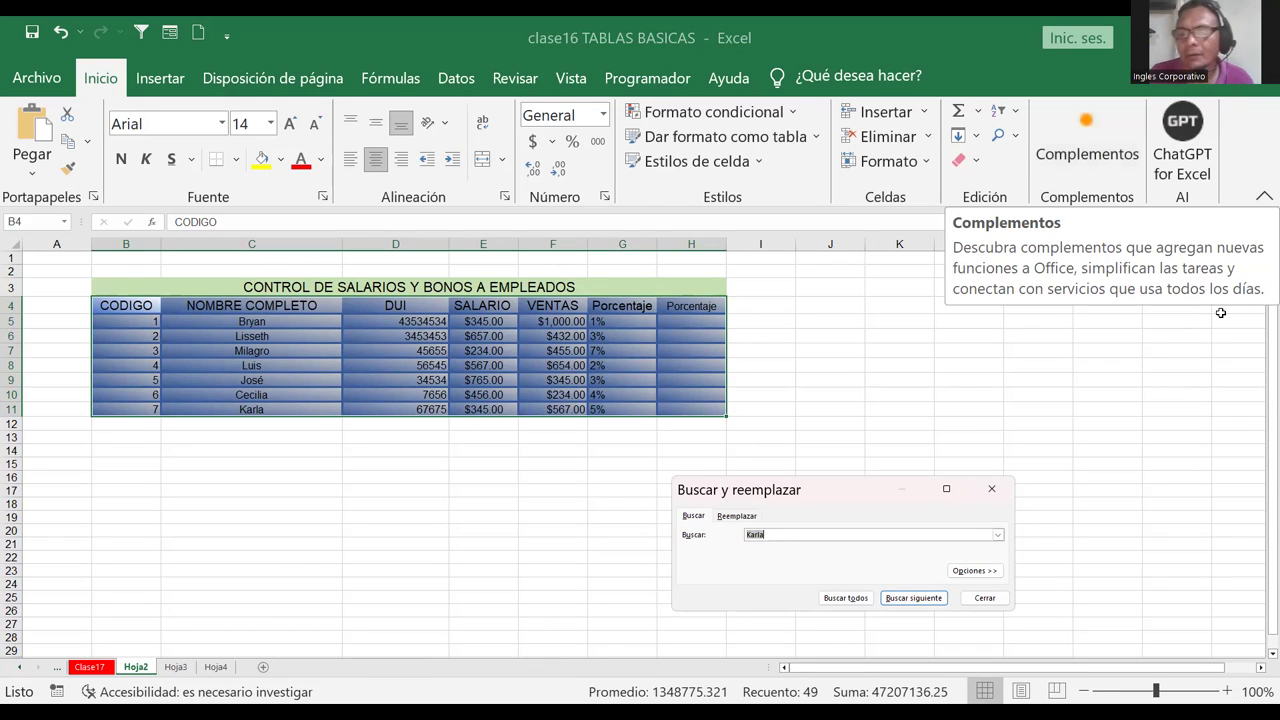
{"action": "key", "text": "alt+n"}
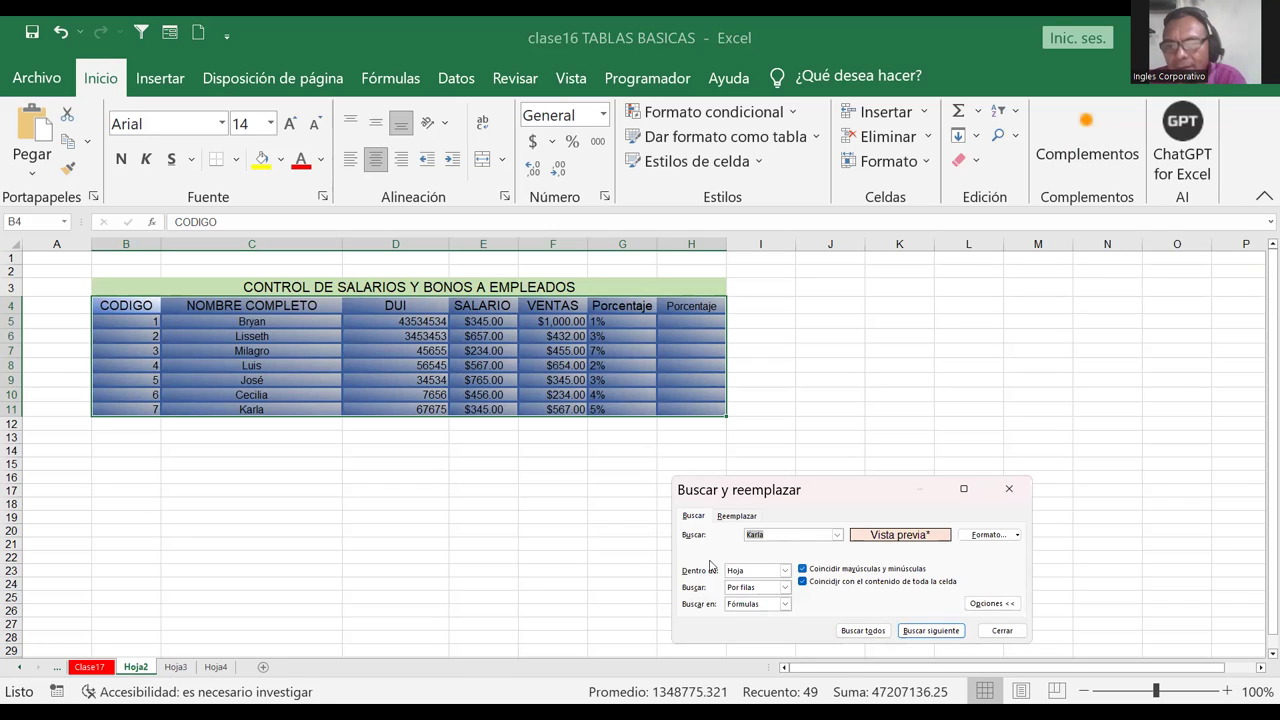
{"action": "key", "text": "shift+Tab"}
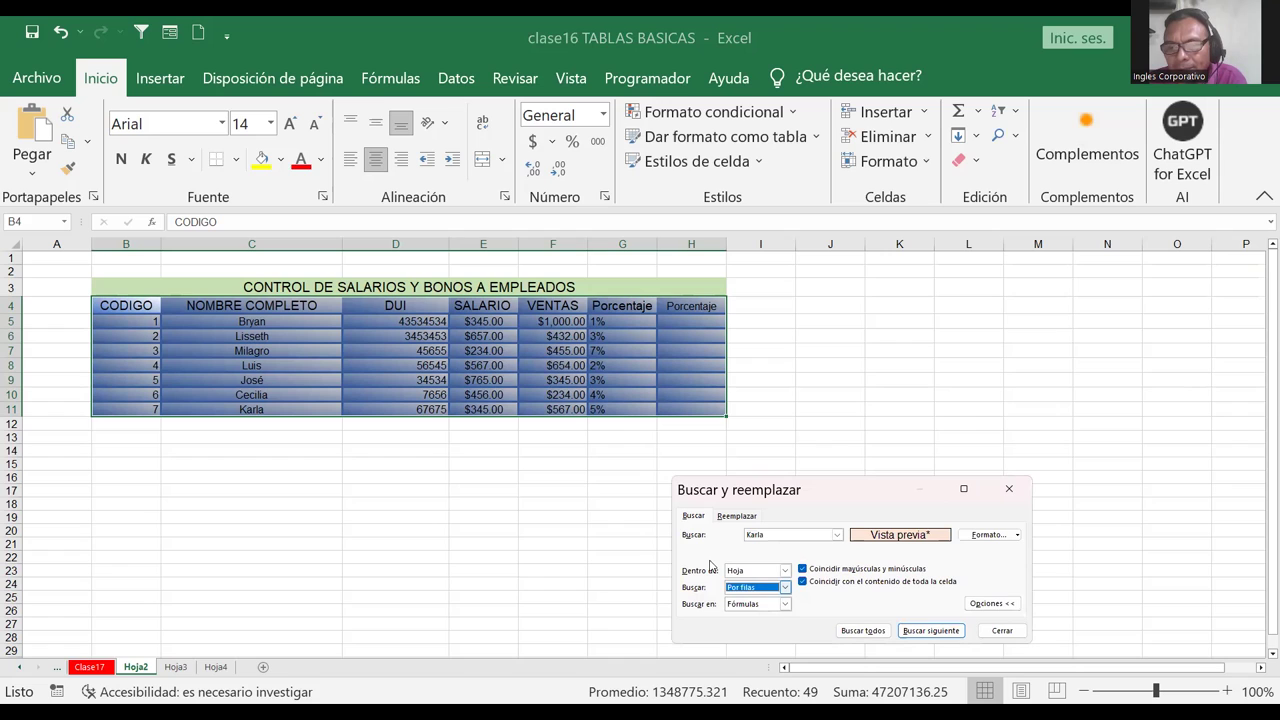
{"action": "key", "text": "alt+Down"}
{"action": "key", "text": "Return"}
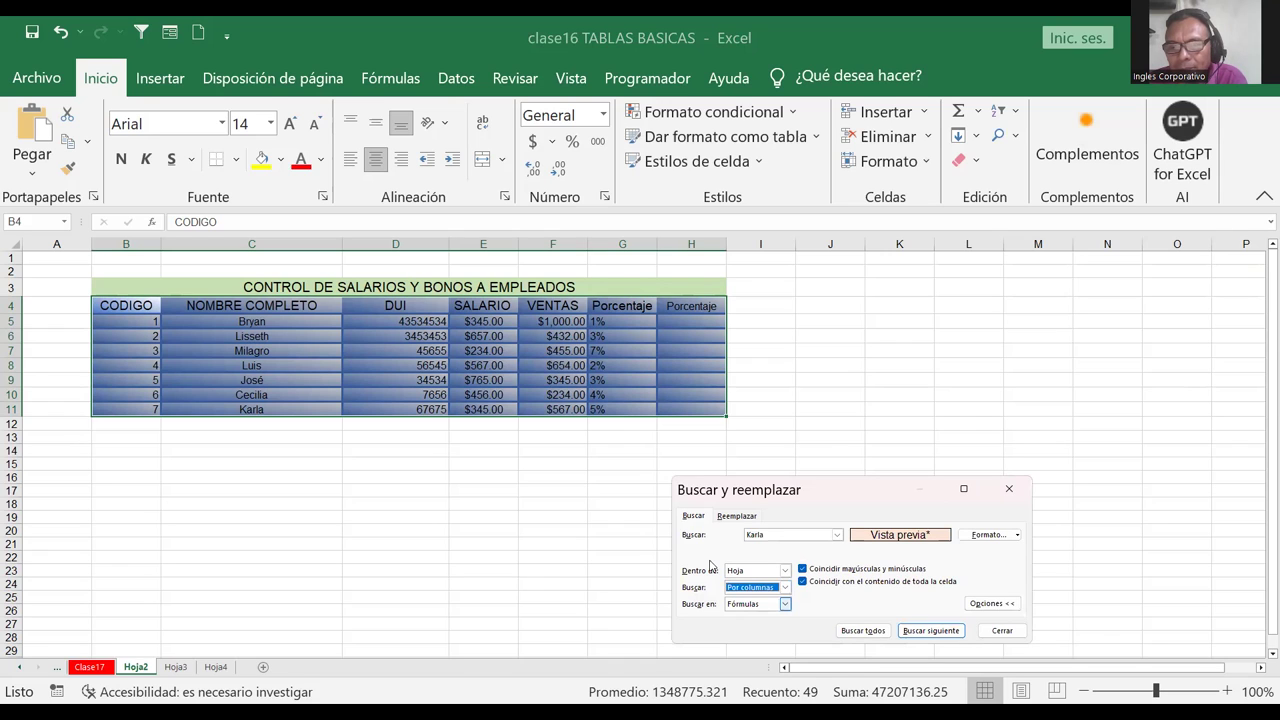
{"action": "key", "text": "Tab"}
{"action": "key", "text": "alt+Down"}
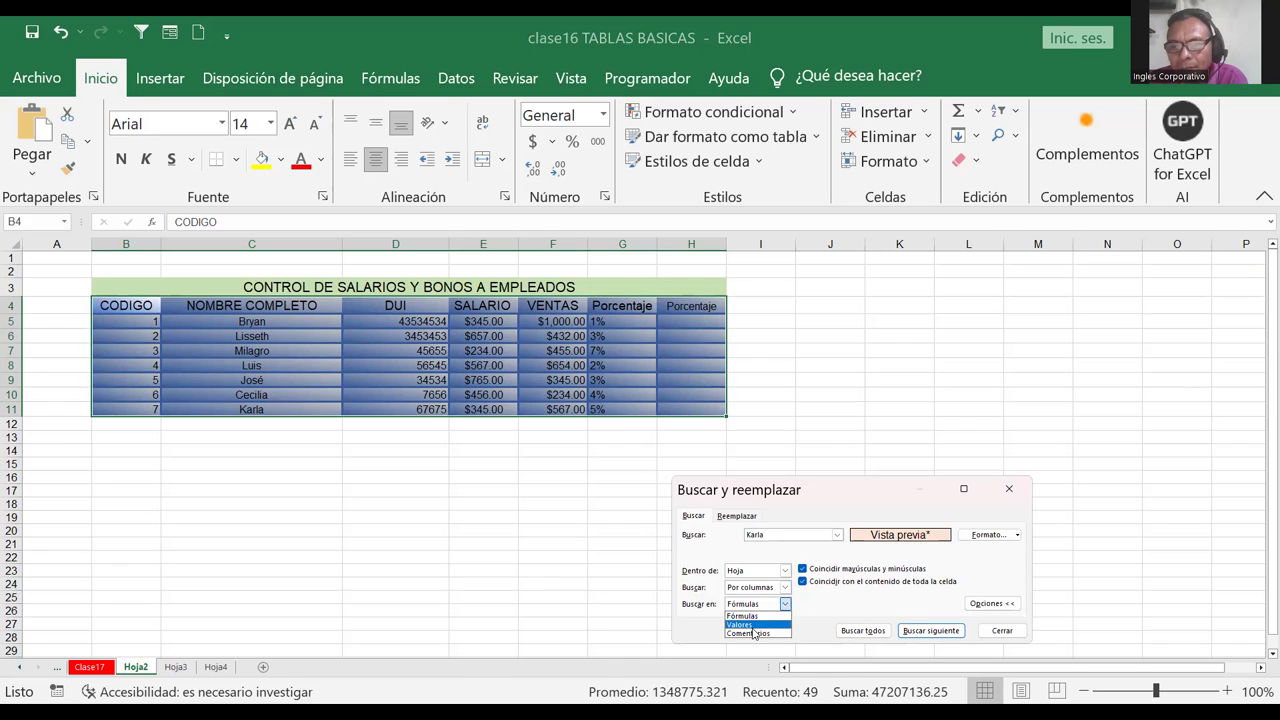
{"action": "left_click", "coordinate": [753, 633]}
{"action": "key", "text": "shift+Tab"}
{"action": "key", "text": "shift+Tab"}
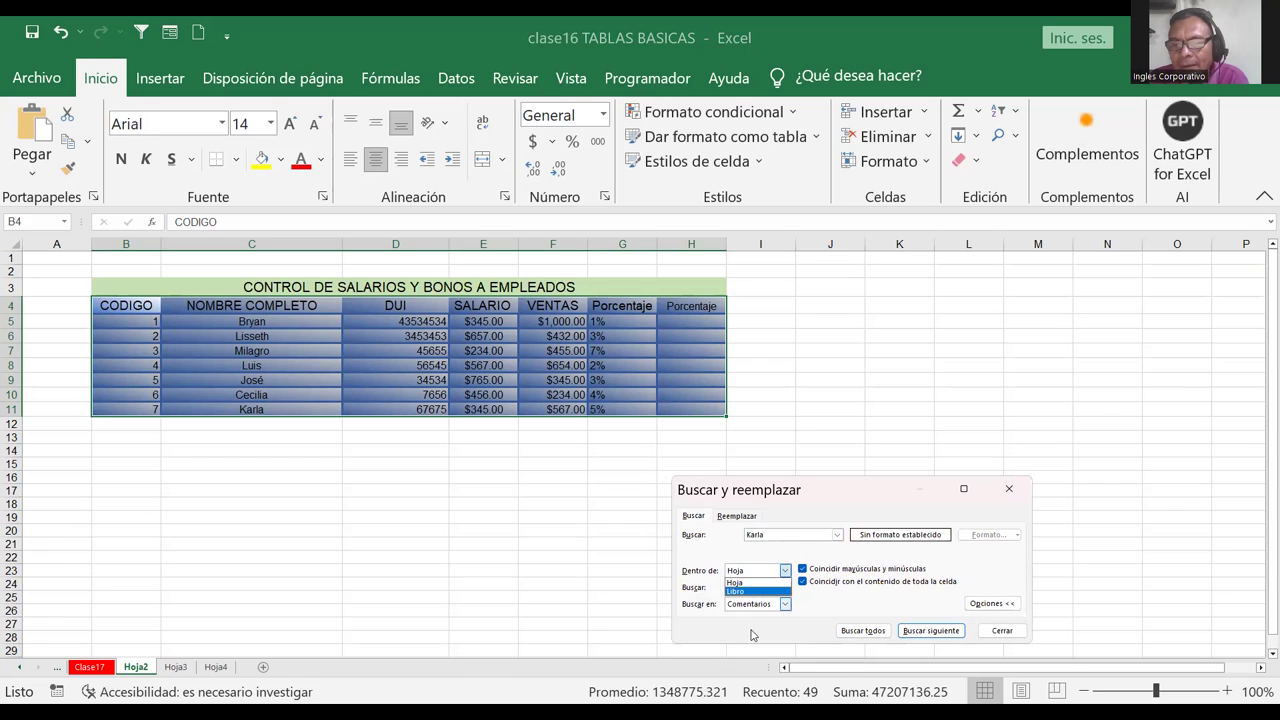
{"action": "left_click", "coordinate": [935, 631]}
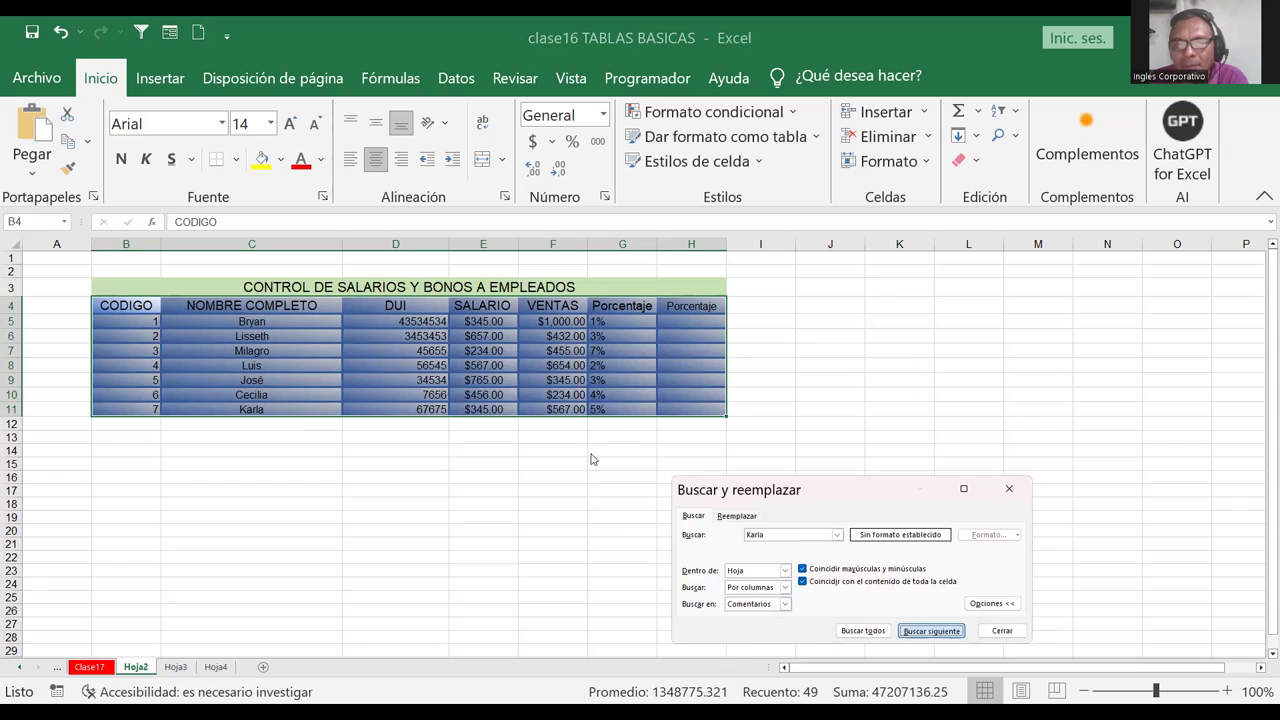
{"action": "key", "text": "Return"}
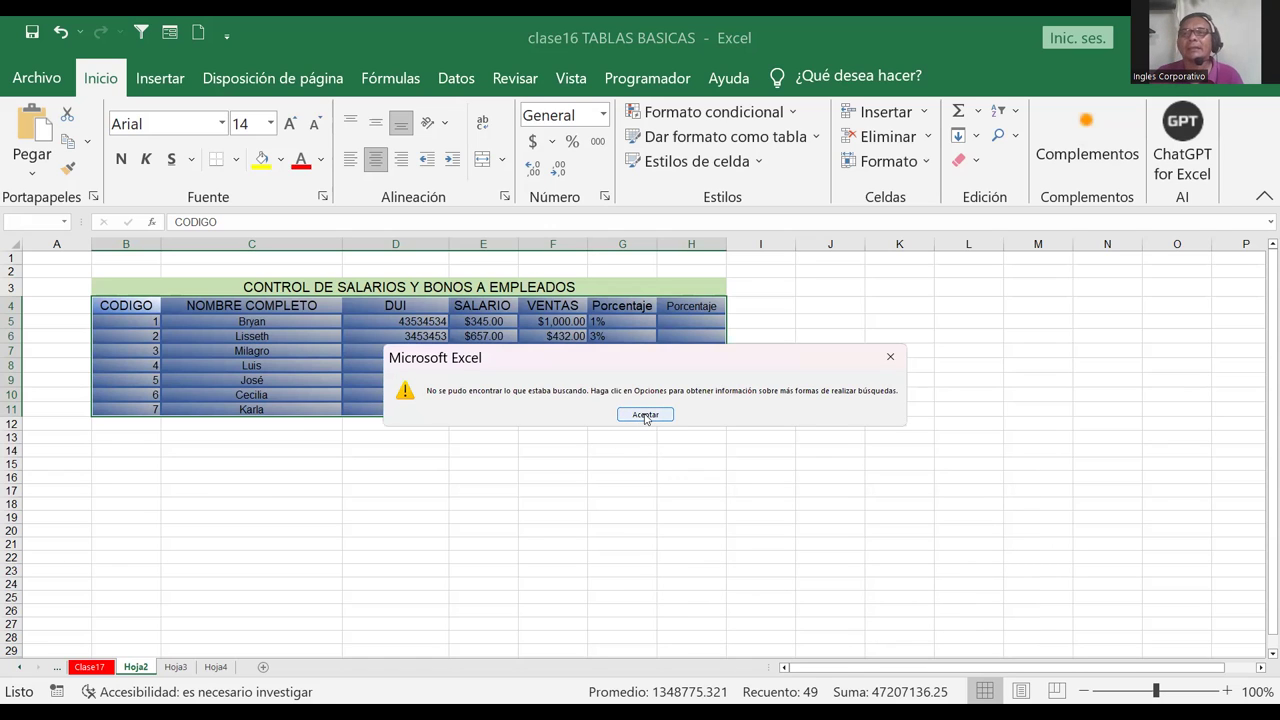
{"action": "left_click", "coordinate": [645, 415]}
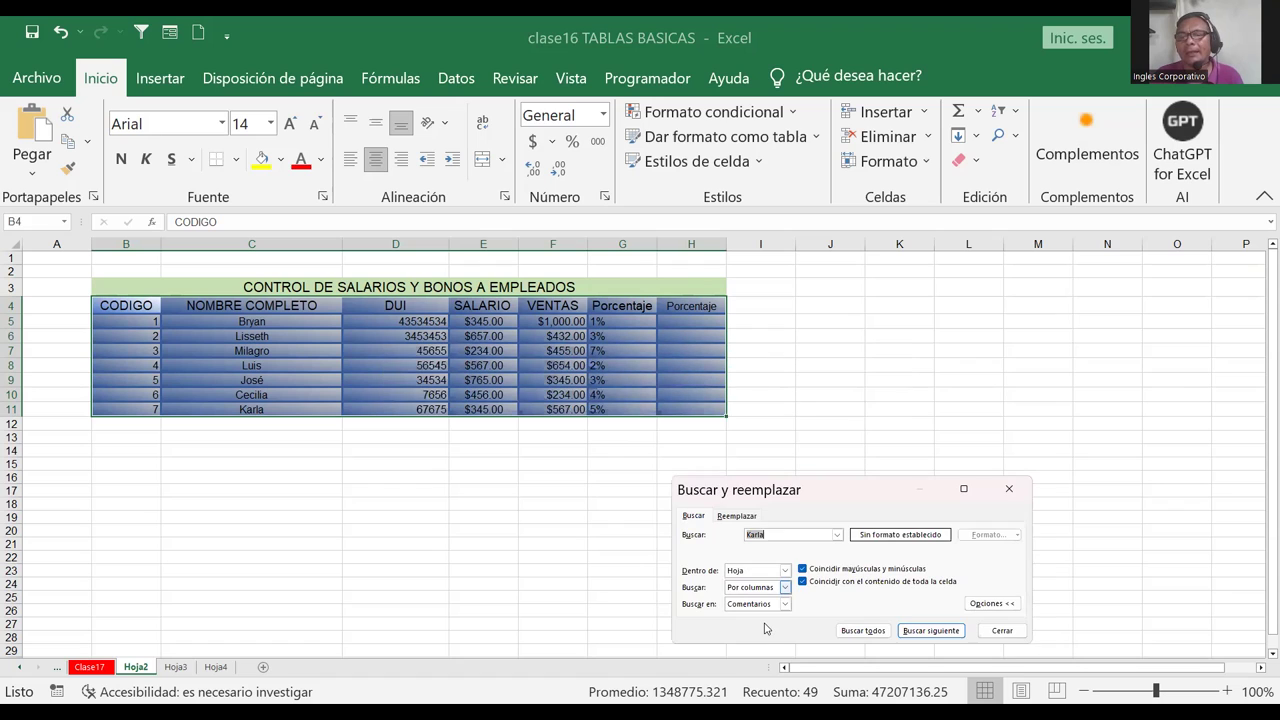
Keep the search order by columns and switch between Reemplazar and Buscar to edit the Karla term
{"action": "key", "text": "alt+d"}
{"action": "key", "text": "alt+Down"}
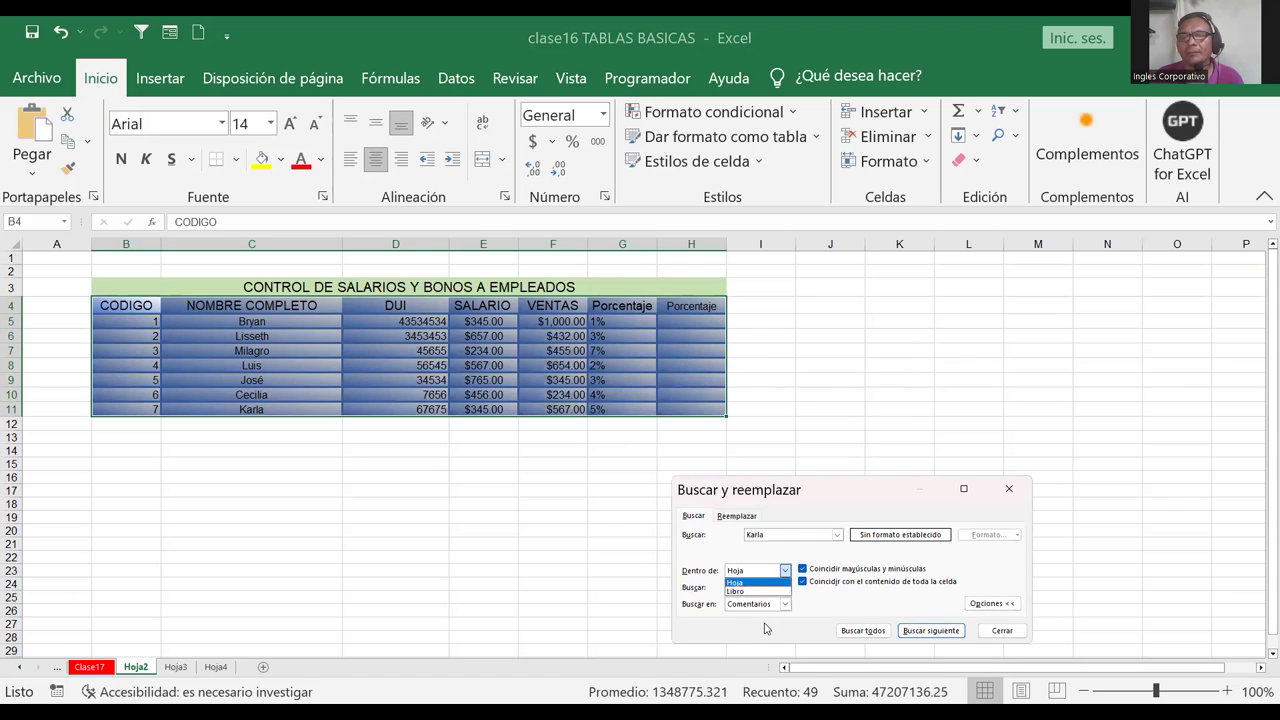
{"action": "key", "text": "Tab"}
{"action": "key", "text": "alt+Down"}
{"action": "left_click", "coordinate": [793, 533]}
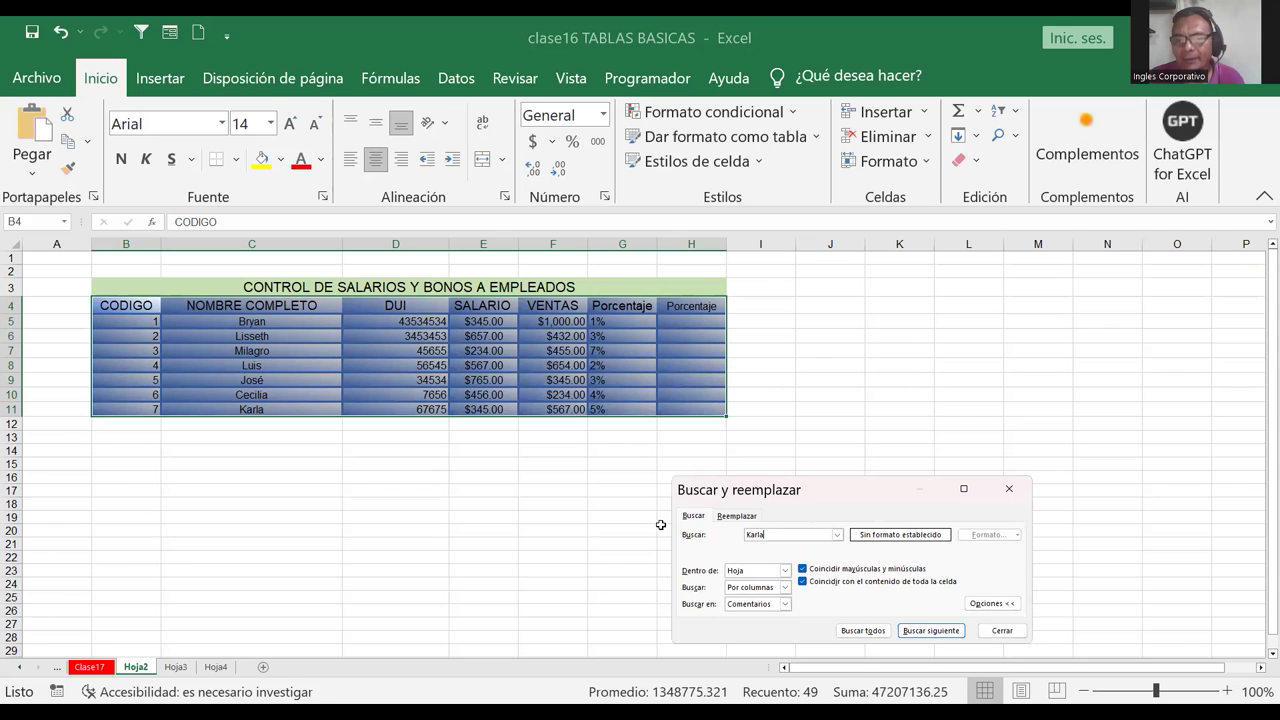
{"action": "left_click", "coordinate": [742, 518]}
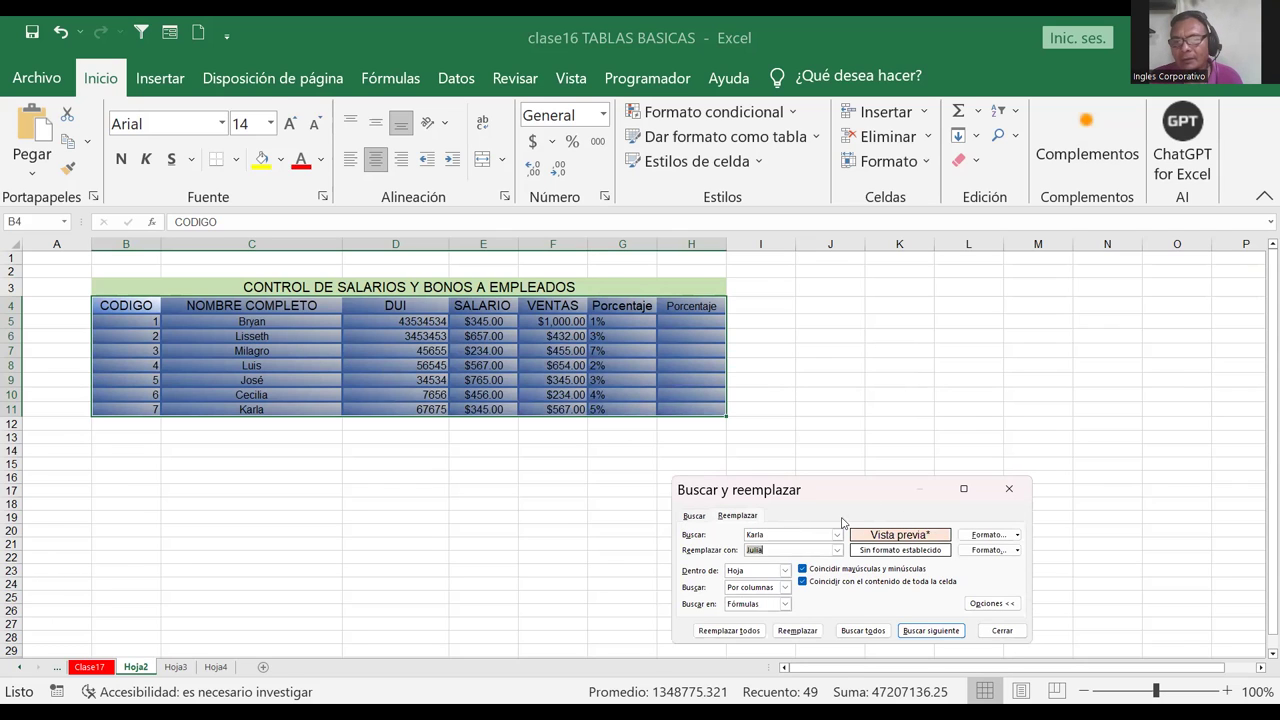
{"action": "key", "text": "shift+Tab"}
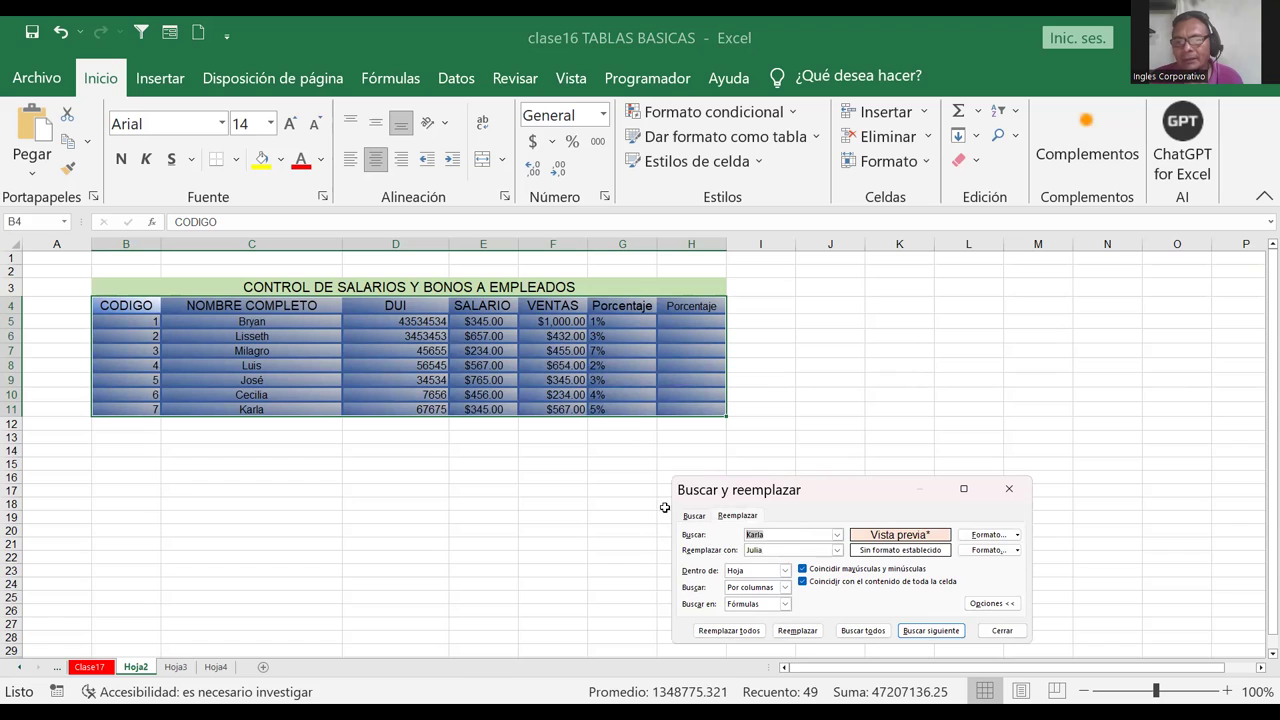
{"action": "left_click", "coordinate": [694, 516]}
{"action": "left_click", "coordinate": [792, 535]}
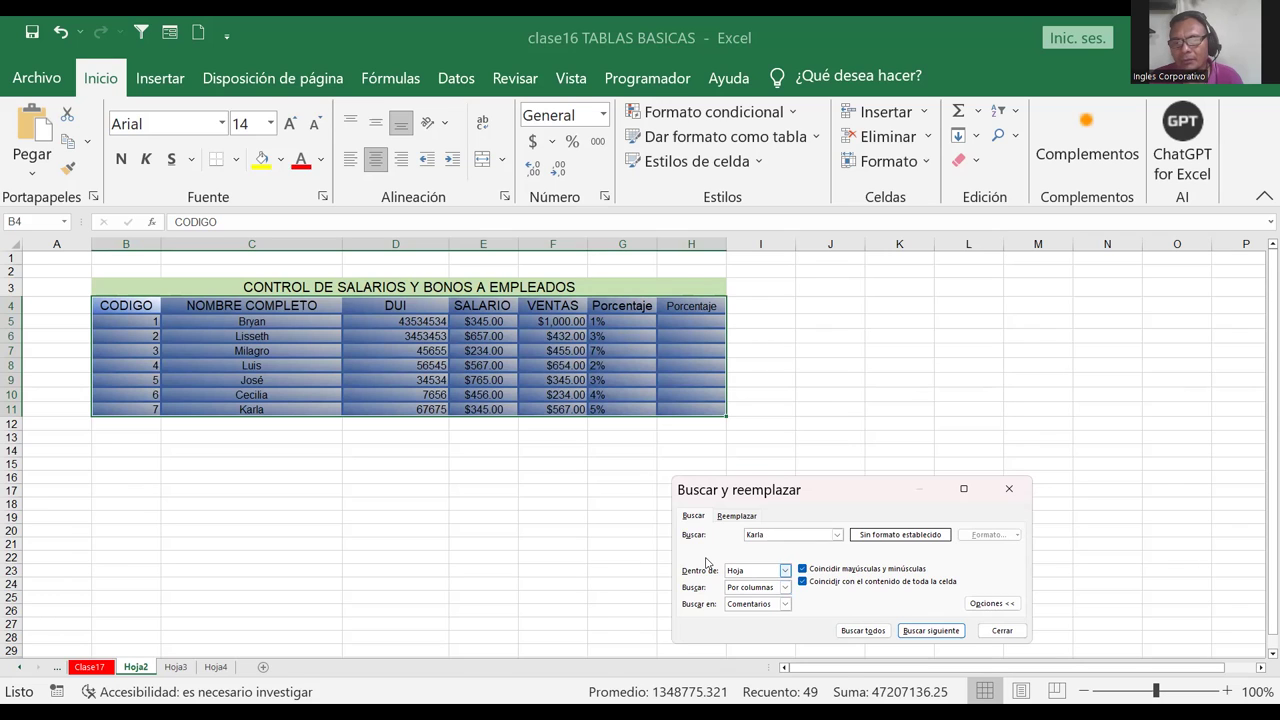
Set Dentro de to Libro and find all Karla across the workbook; no match
{"action": "left_click", "coordinate": [706, 562]}
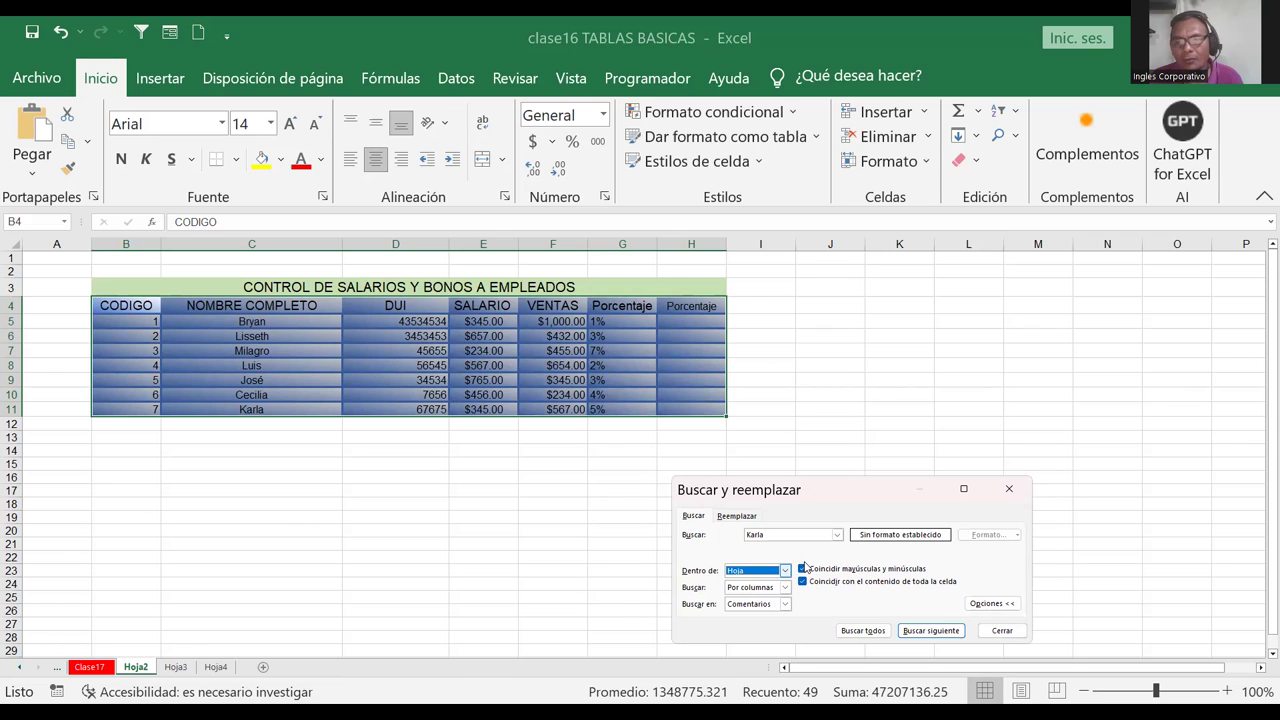
{"action": "key", "text": "alt+Down"}
{"action": "key", "text": "Down"}
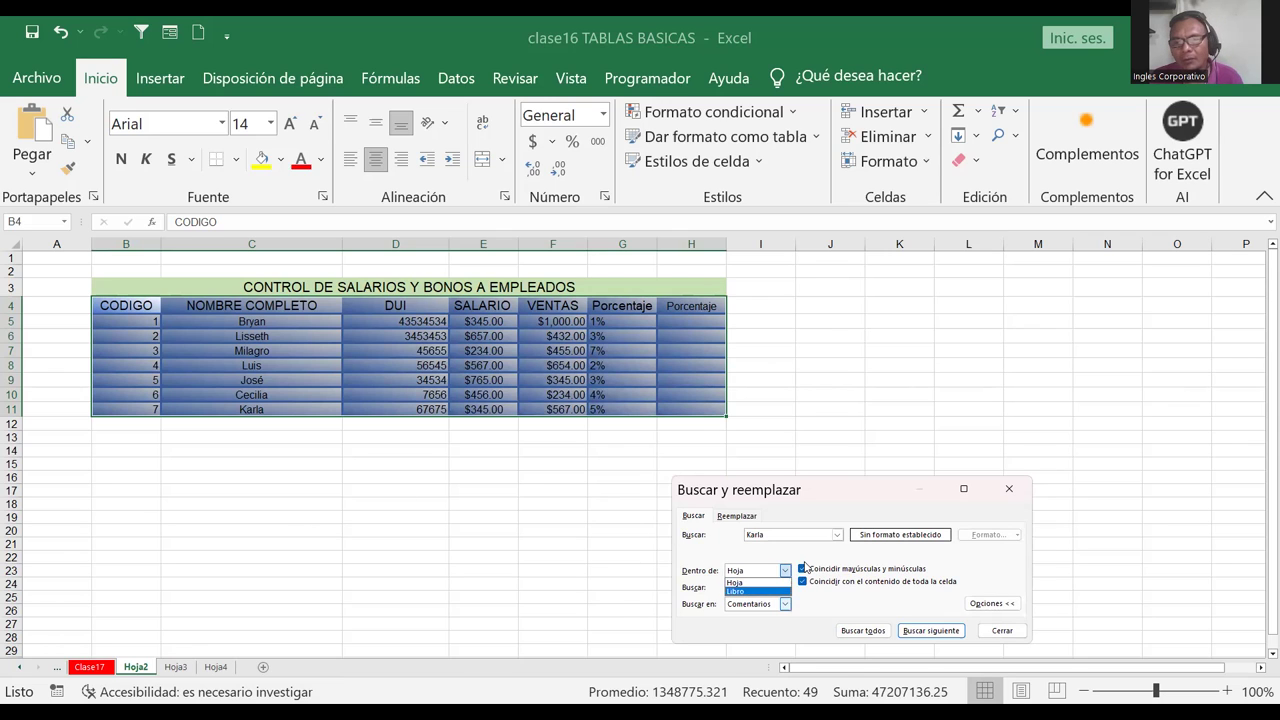
{"action": "key", "text": "Return"}
{"action": "left_click", "coordinate": [866, 632]}
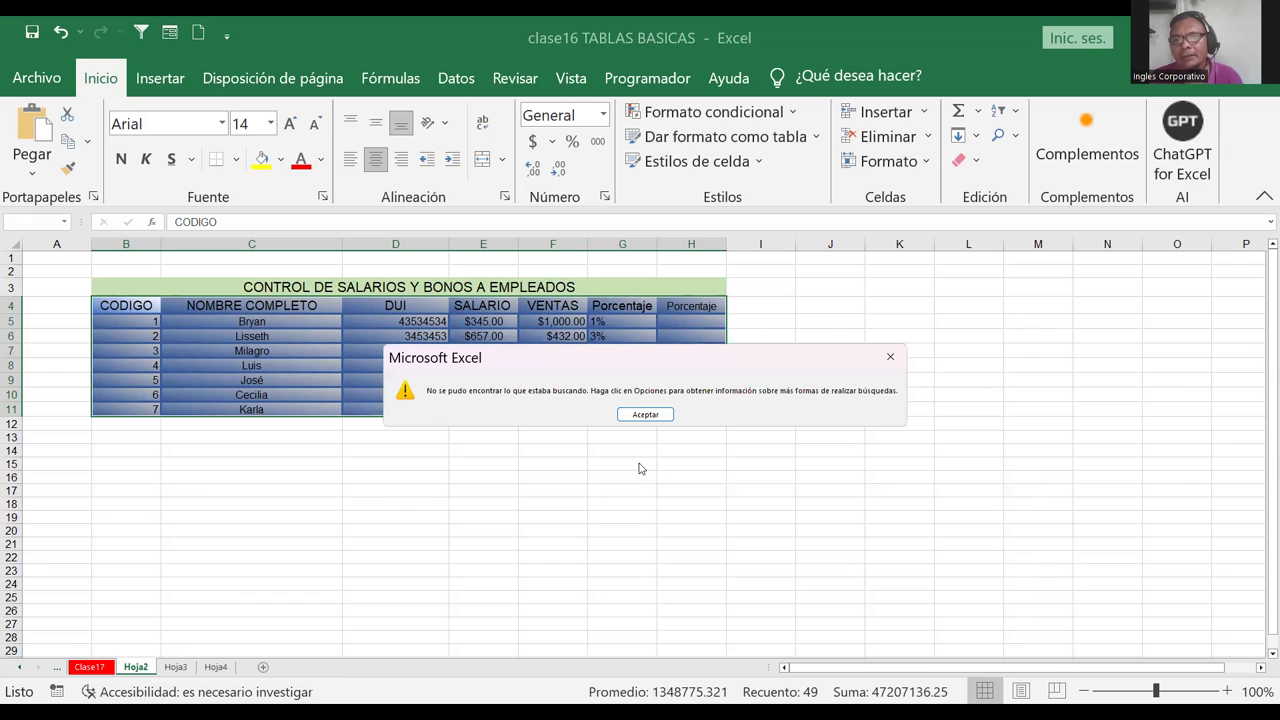
{"action": "left_click", "coordinate": [645, 416]}
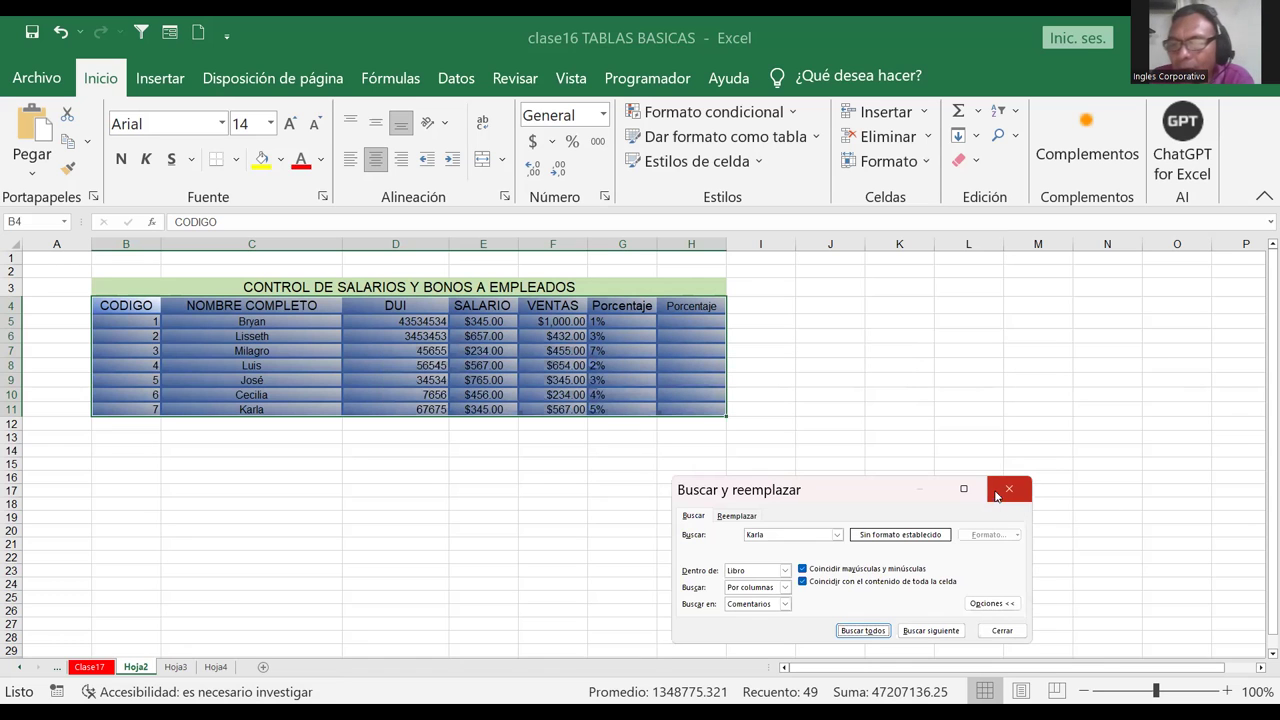
Close the search window, reselect the salary table from CODIGO and open Buscar y seleccionar
{"action": "key", "text": "Escape"}
{"action": "left_click", "coordinate": [419, 454]}
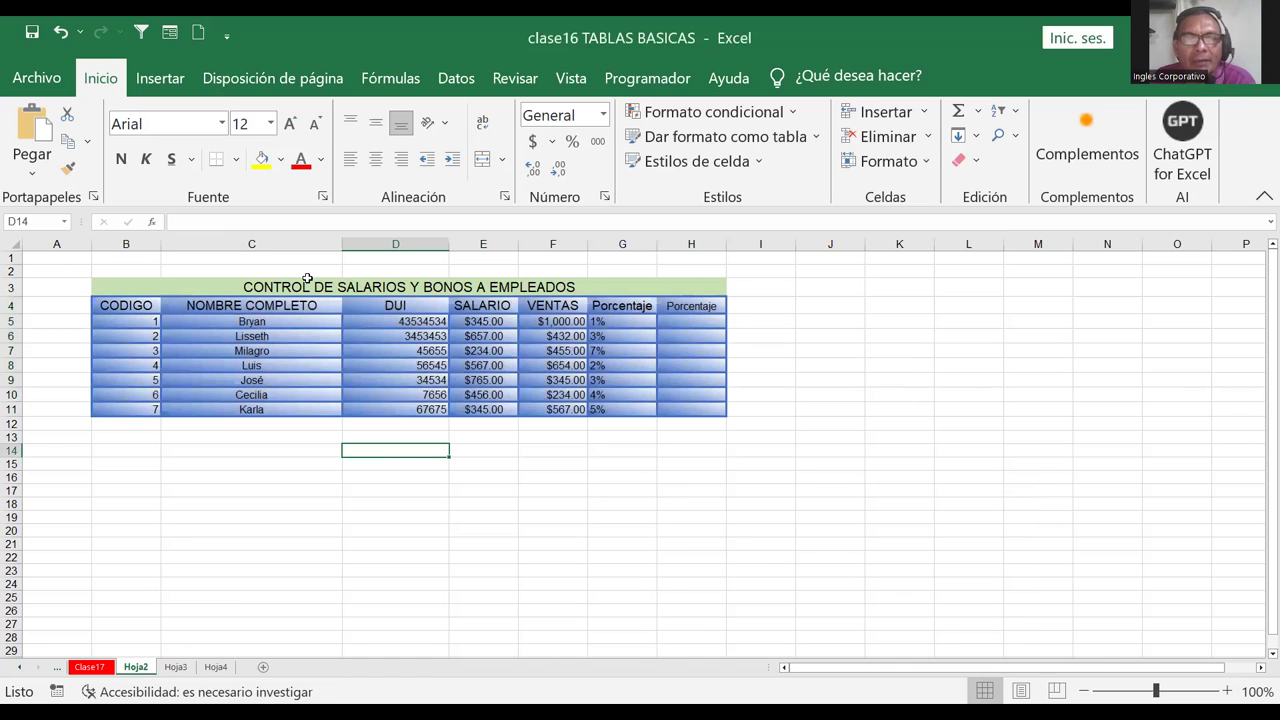
{"action": "mouse_move", "coordinate": [113, 306]}
{"action": "left_mouse_down"}
{"action": "mouse_move", "coordinate": [689, 349]}
{"action": "mouse_move", "coordinate": [700, 408]}
{"action": "left_mouse_up"}
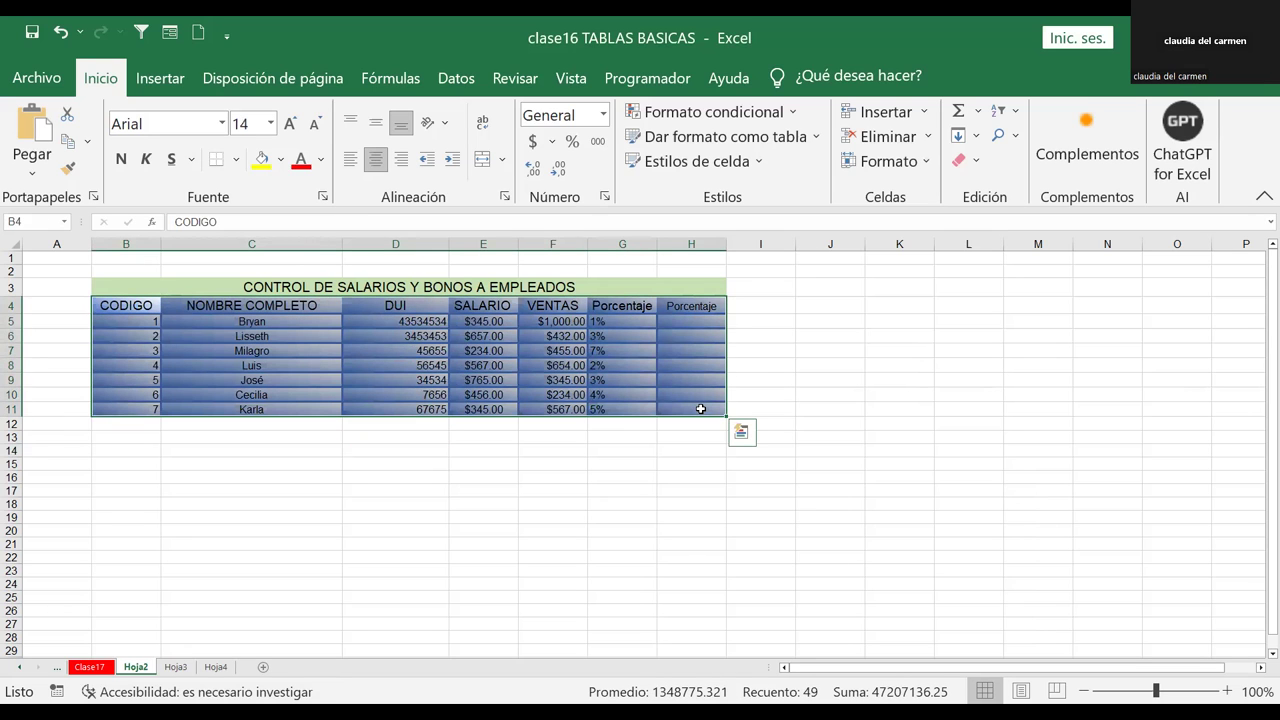
{"action": "right_click", "coordinate": [624, 350]}
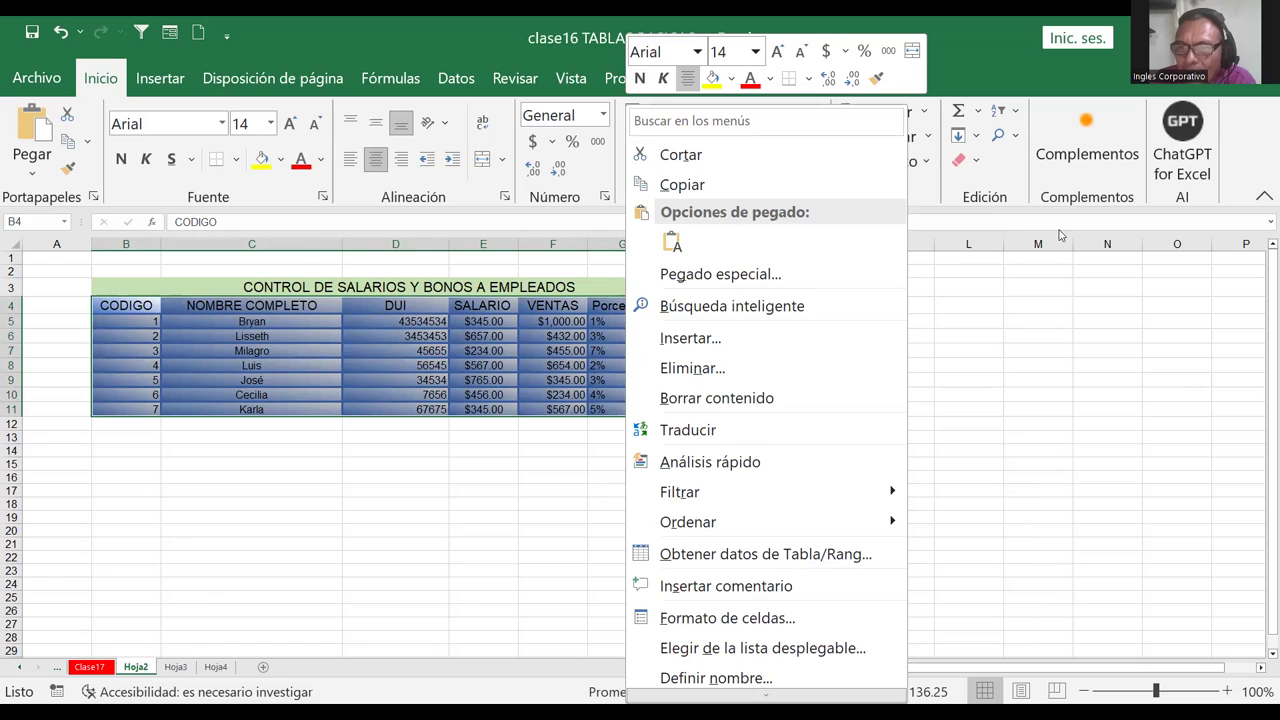
{"action": "left_click", "coordinate": [1003, 135]}
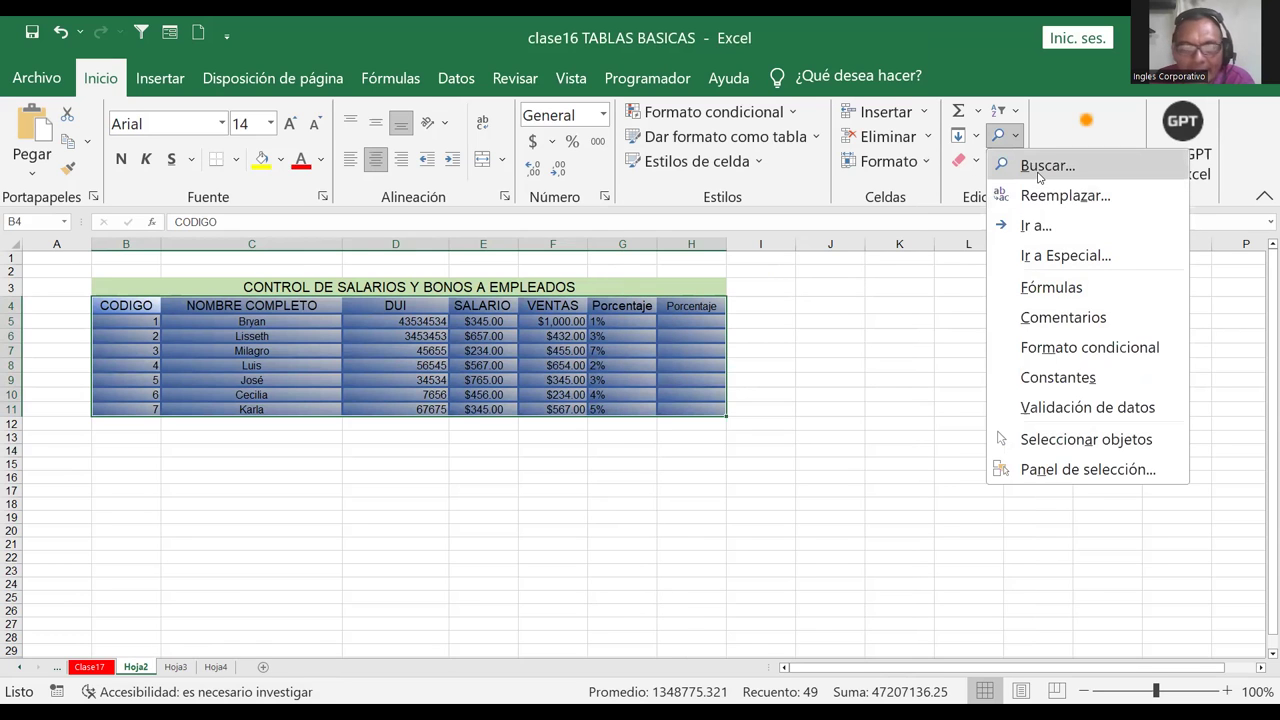
Open the find window and toggle Dentro de between Hoja and Libro, leaving it on Hoja
{"action": "left_click", "coordinate": [1040, 172]}
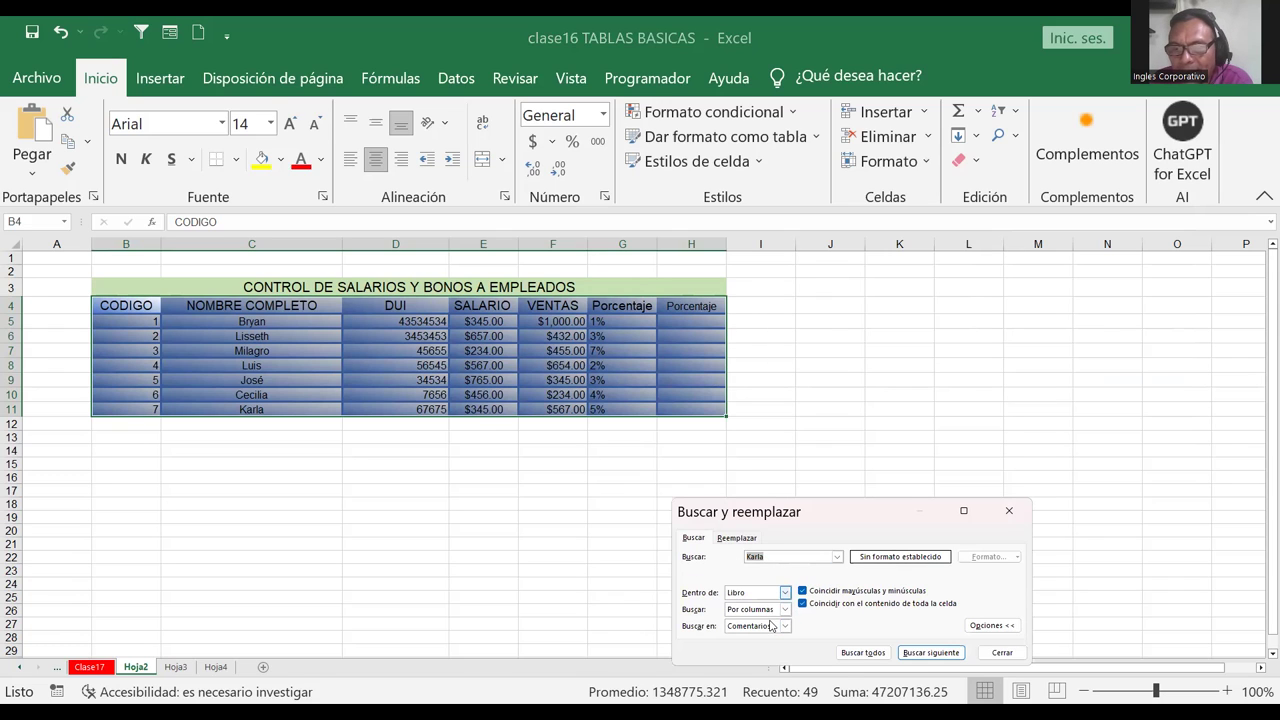
{"action": "left_click", "coordinate": [785, 592]}
{"action": "key", "text": "Return"}
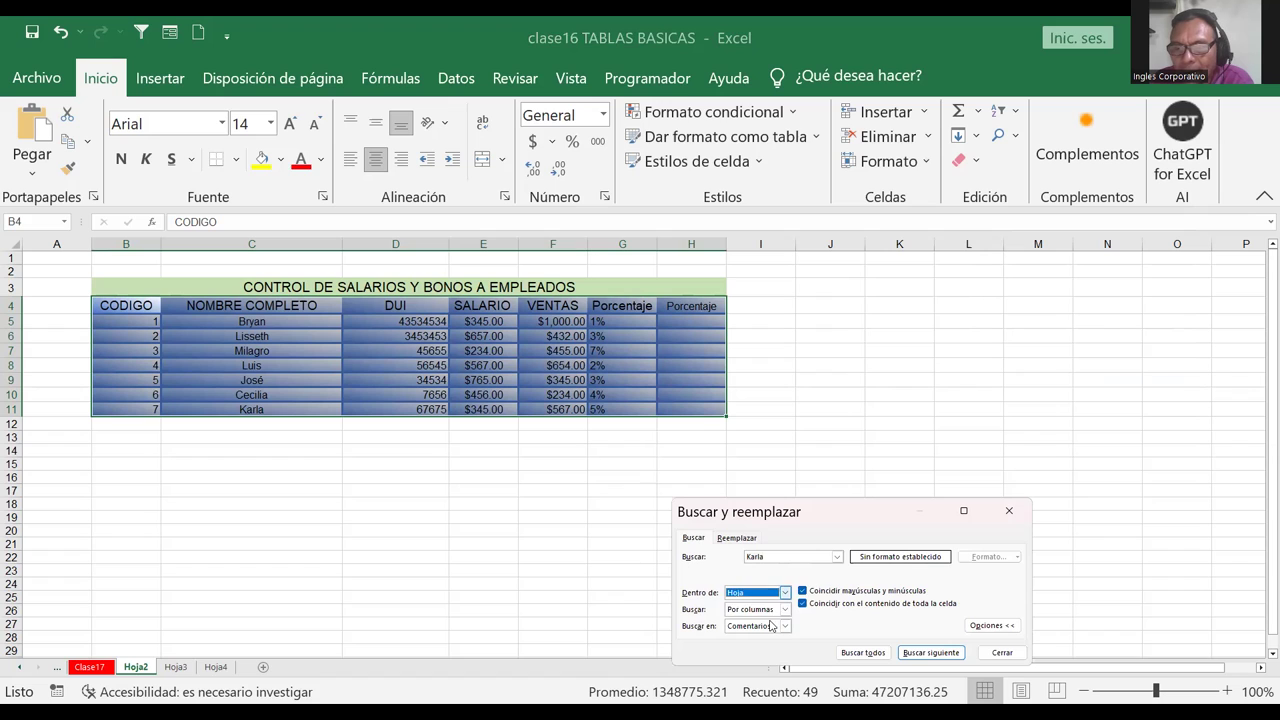
{"action": "key", "text": "alt+Down"}
{"action": "key", "text": "Return"}
{"action": "key", "text": "alt+Down"}
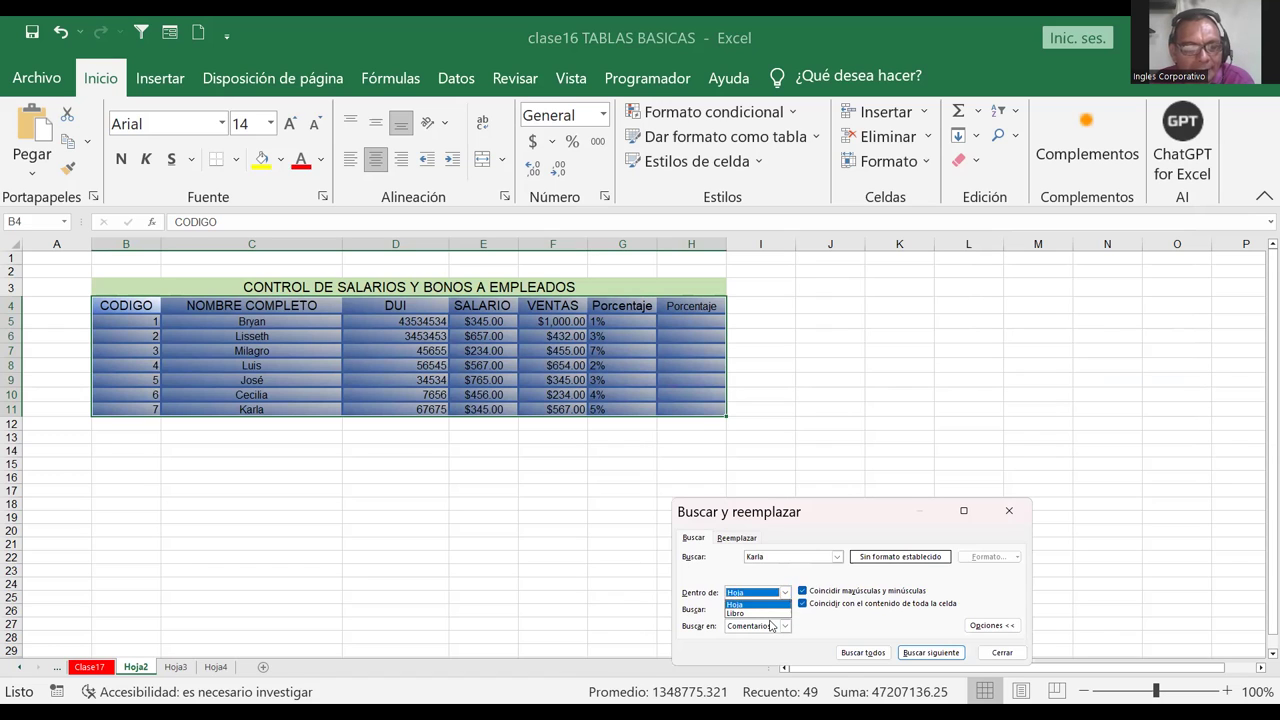
{"action": "key", "text": "Return"}
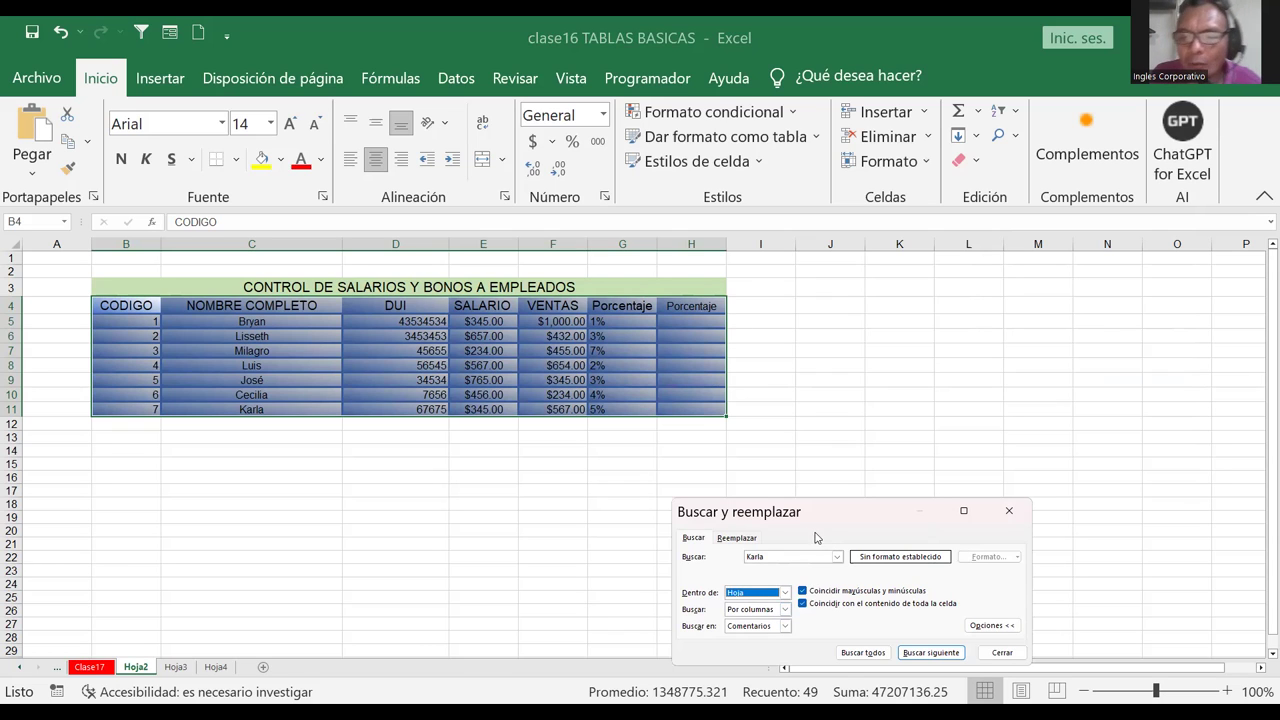
Re-expand the options, highlight Libro as the scope and find all Karla; not found
{"action": "left_click", "coordinate": [990, 625]}
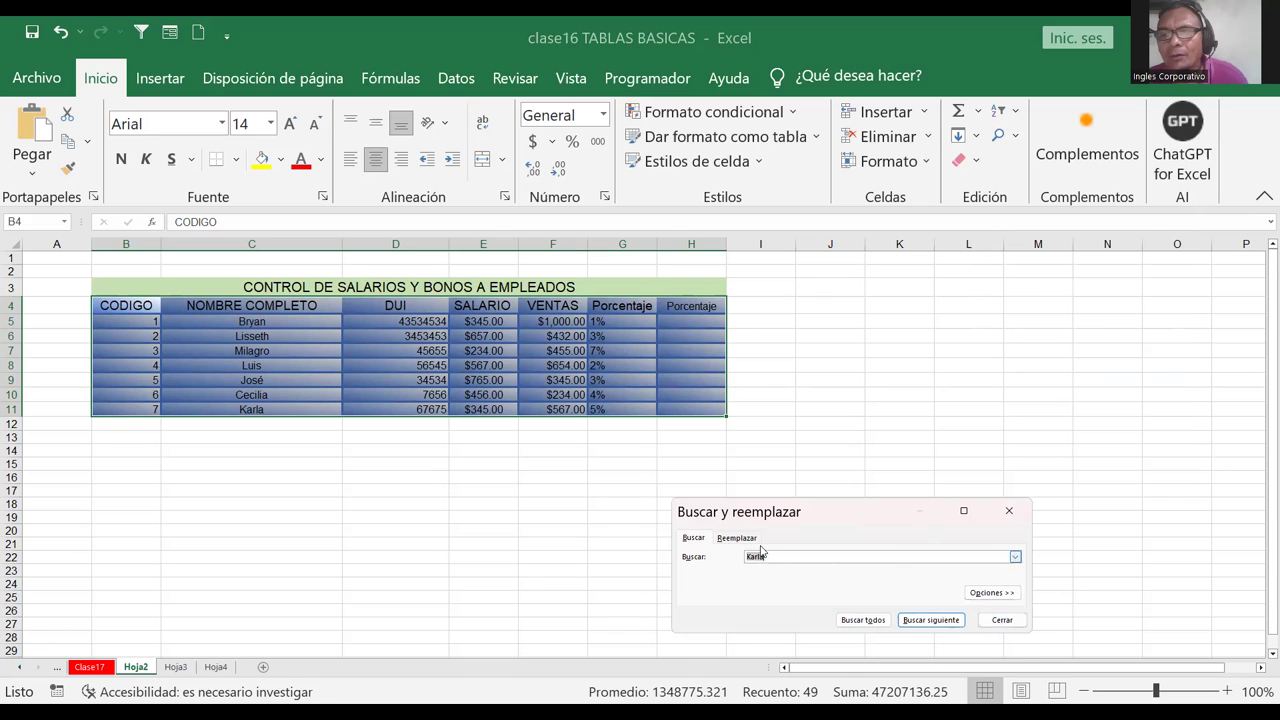
{"action": "key", "text": "alt+p"}
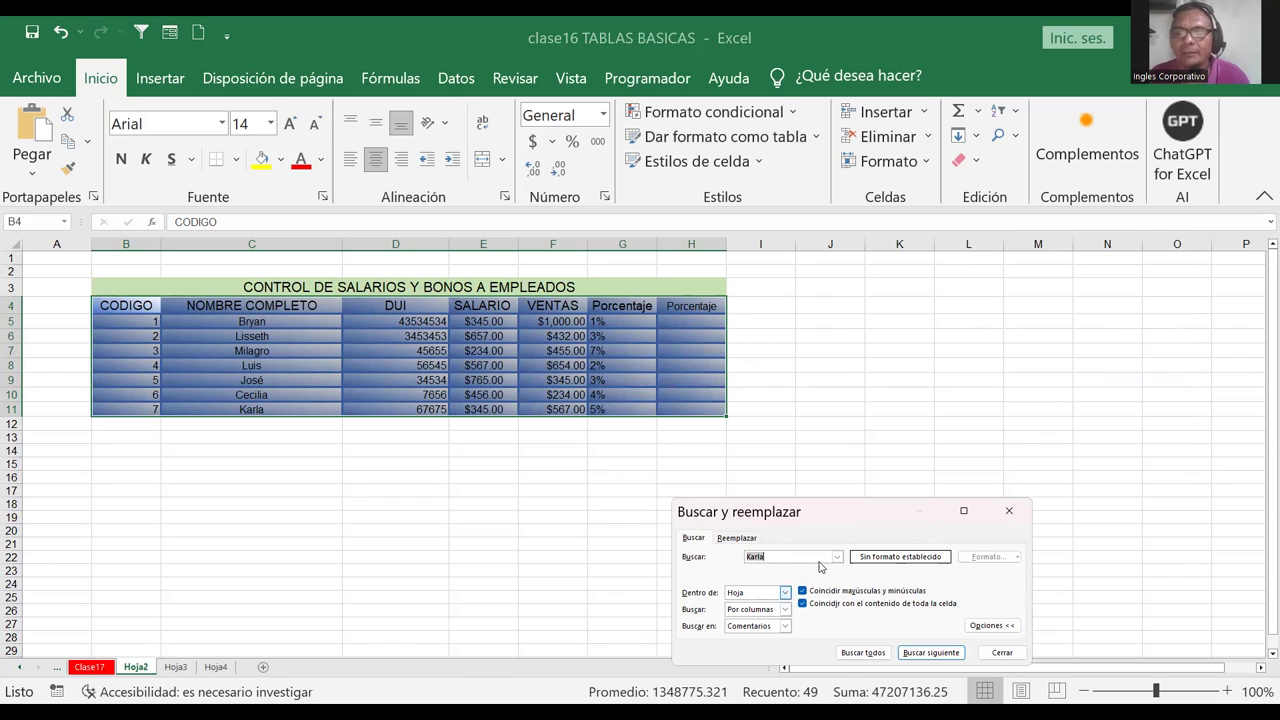
{"action": "key", "text": "alt+d"}
{"action": "key", "text": "alt+Down"}
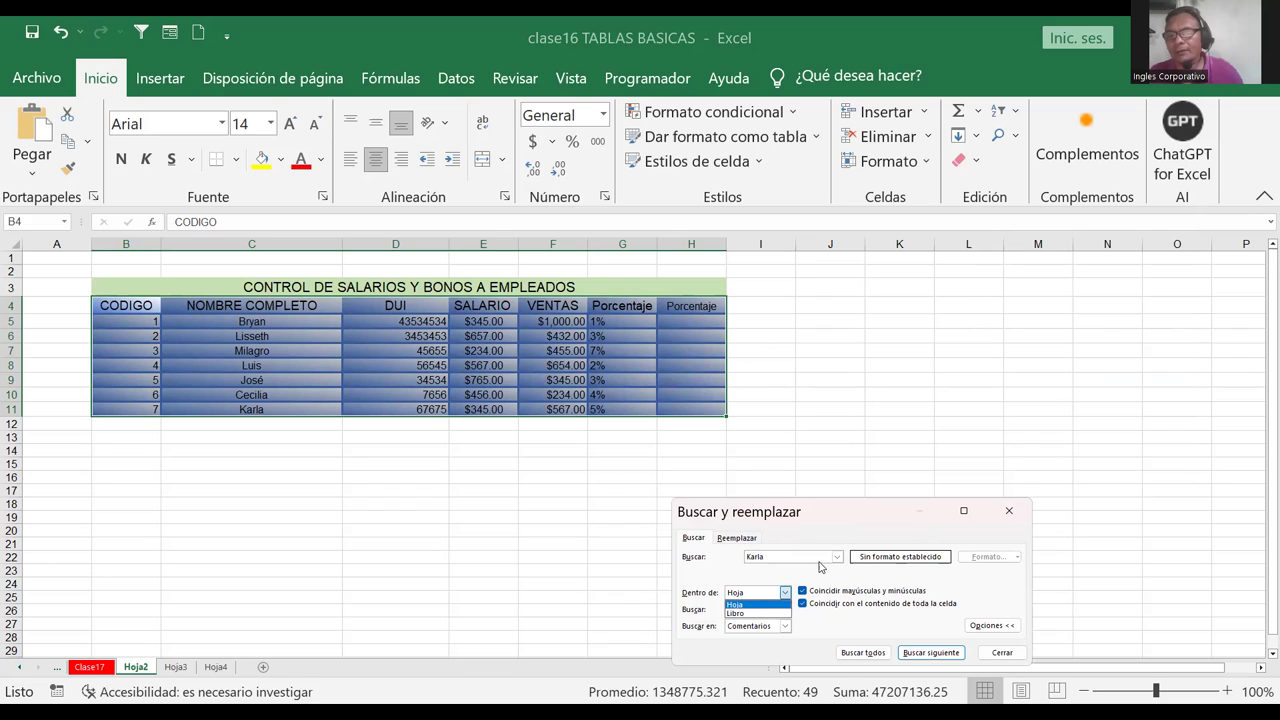
{"action": "key", "text": "Down"}
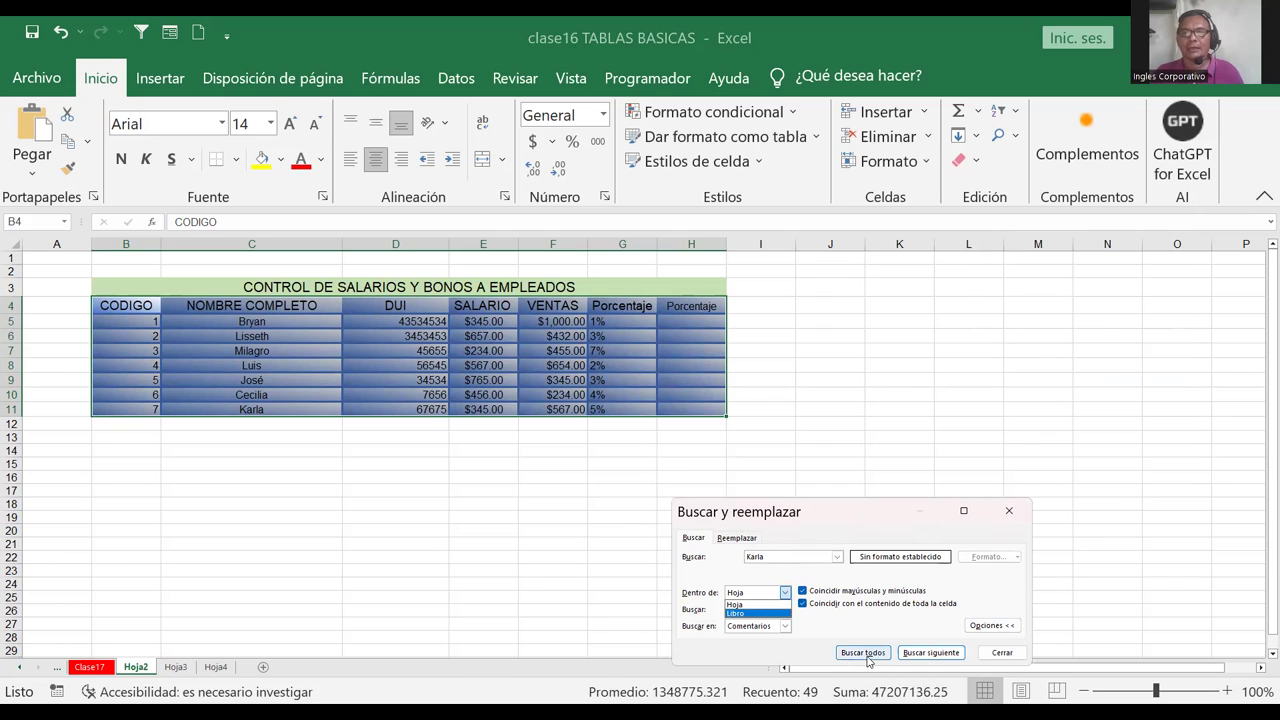
{"action": "left_click", "coordinate": [863, 652]}
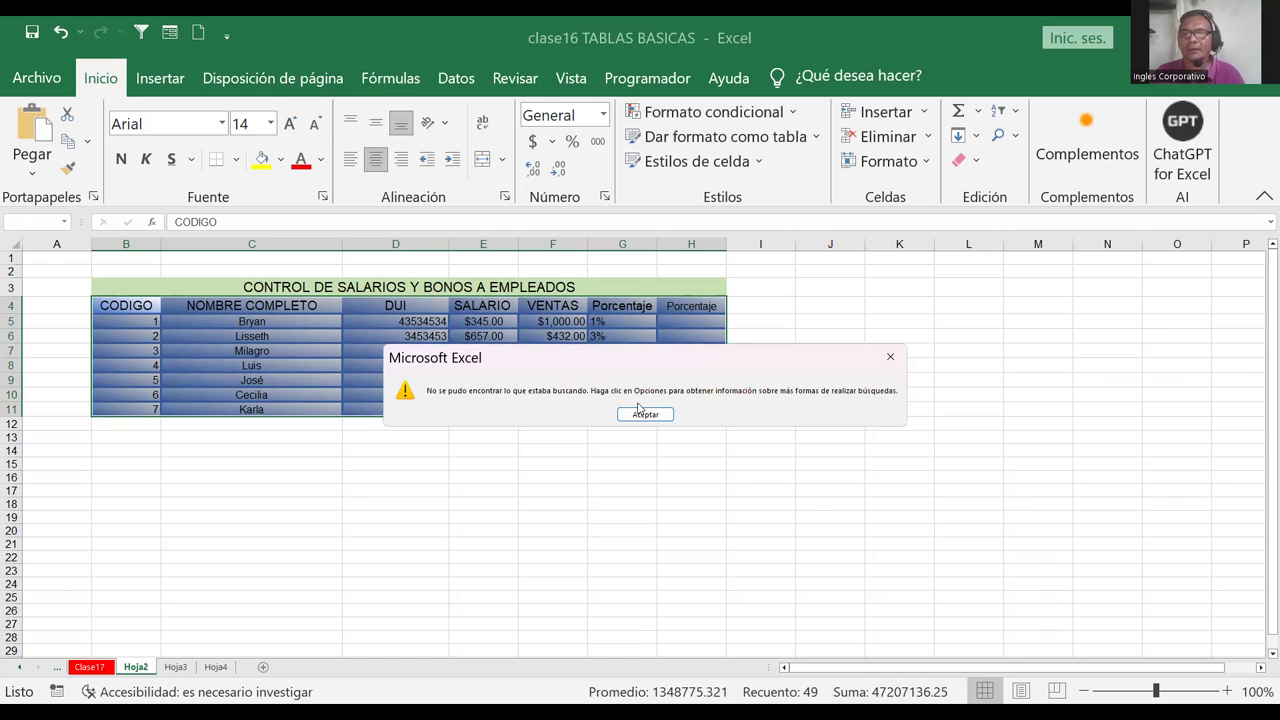
{"action": "left_click", "coordinate": [642, 413]}
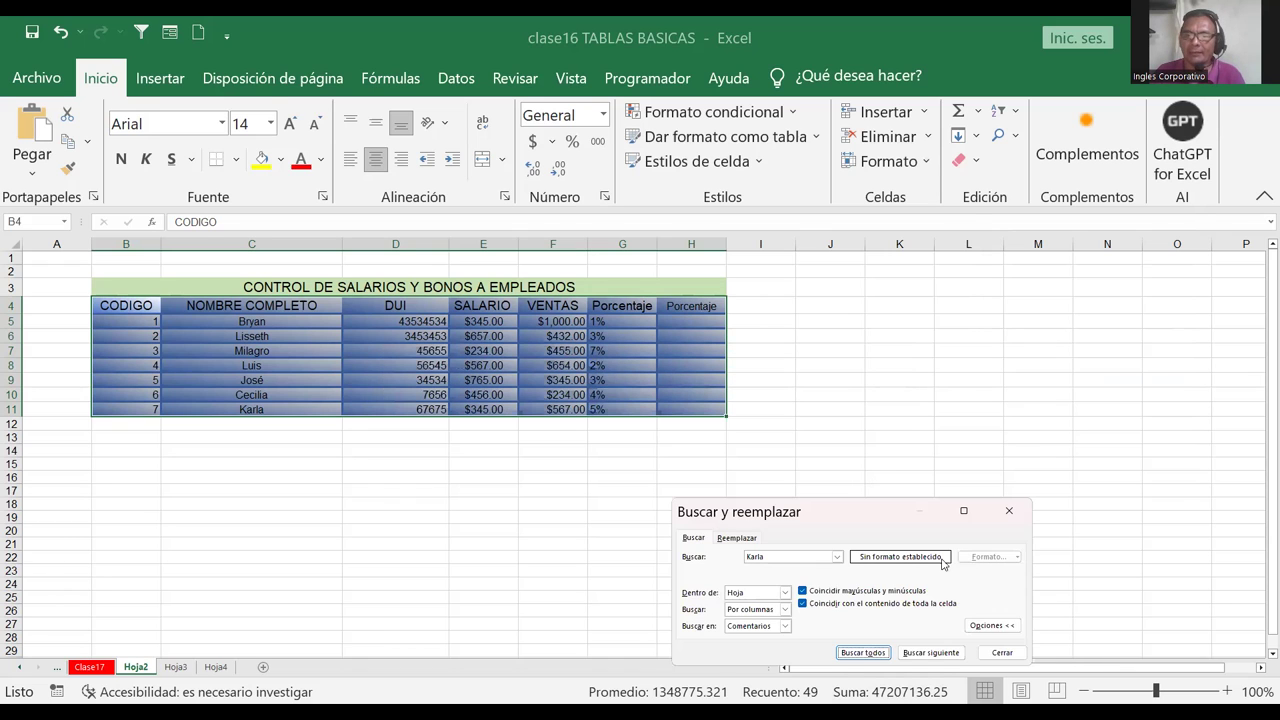
Set the scope to Libro with Por filas order, search Karla again, then switch to Reemplazar
{"action": "left_click", "coordinate": [995, 627]}
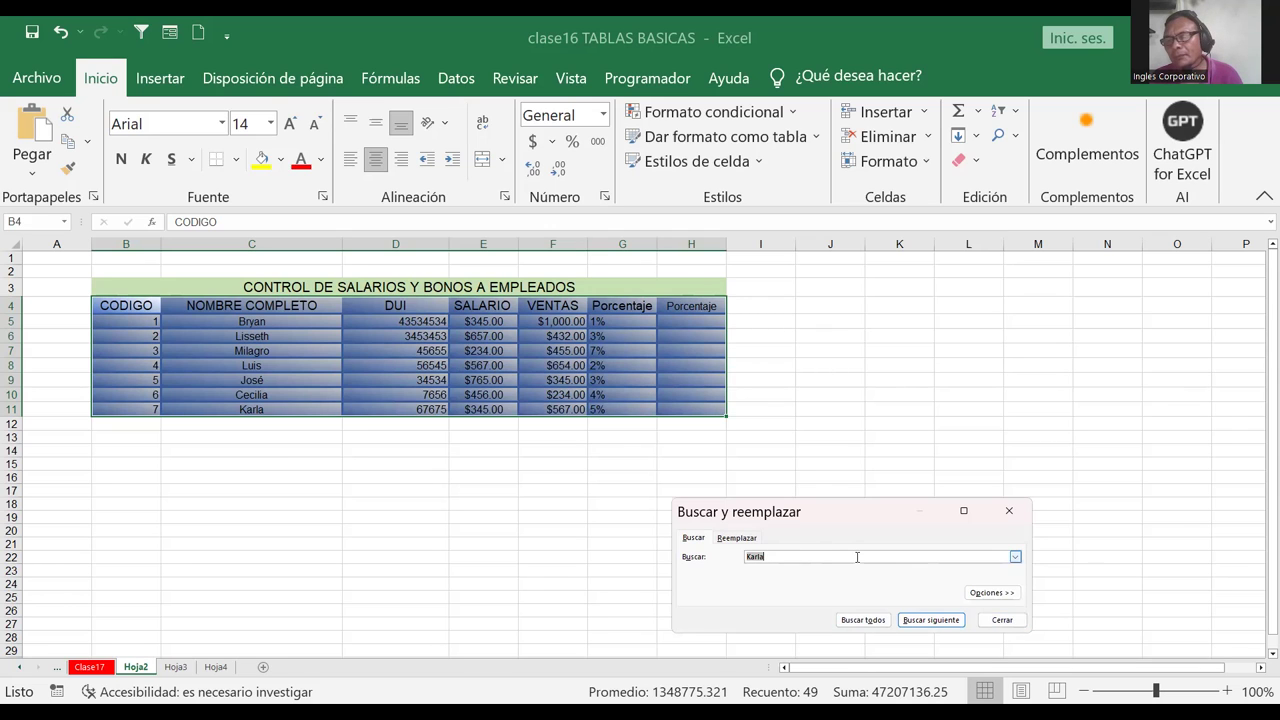
{"action": "left_click", "coordinate": [992, 592]}
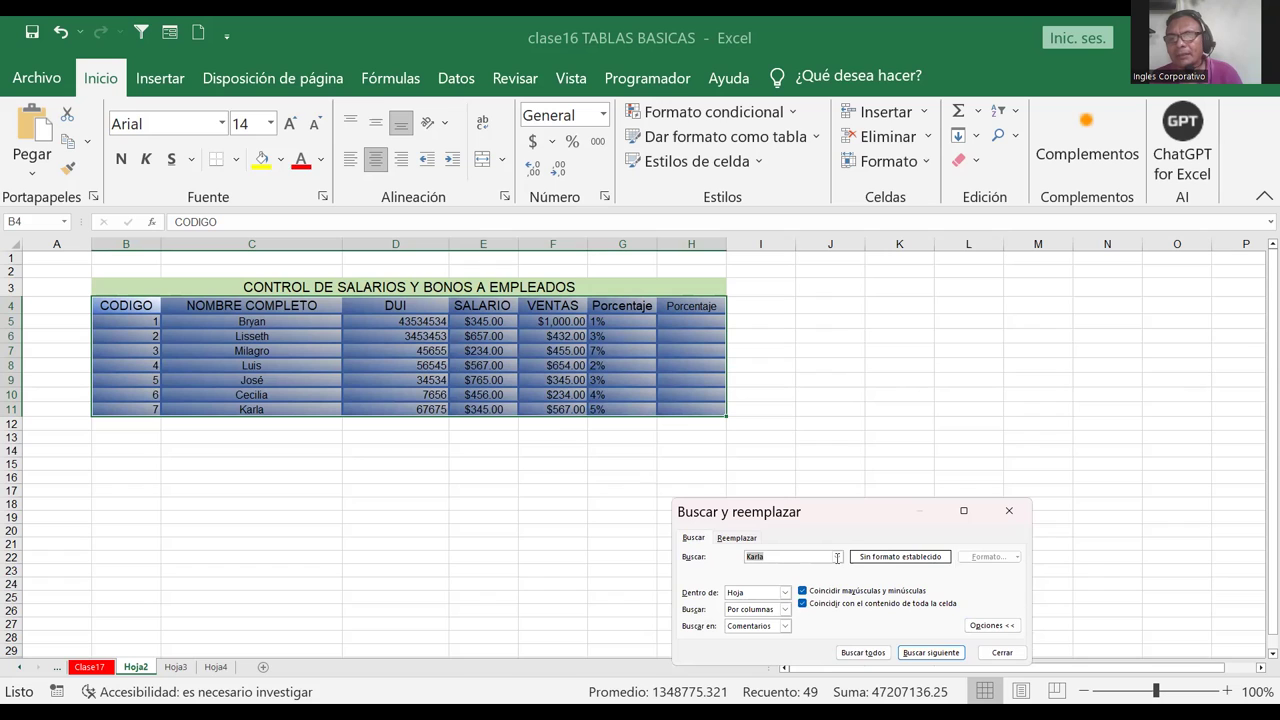
{"action": "key", "text": "alt+d"}
{"action": "key", "text": "alt+Down"}
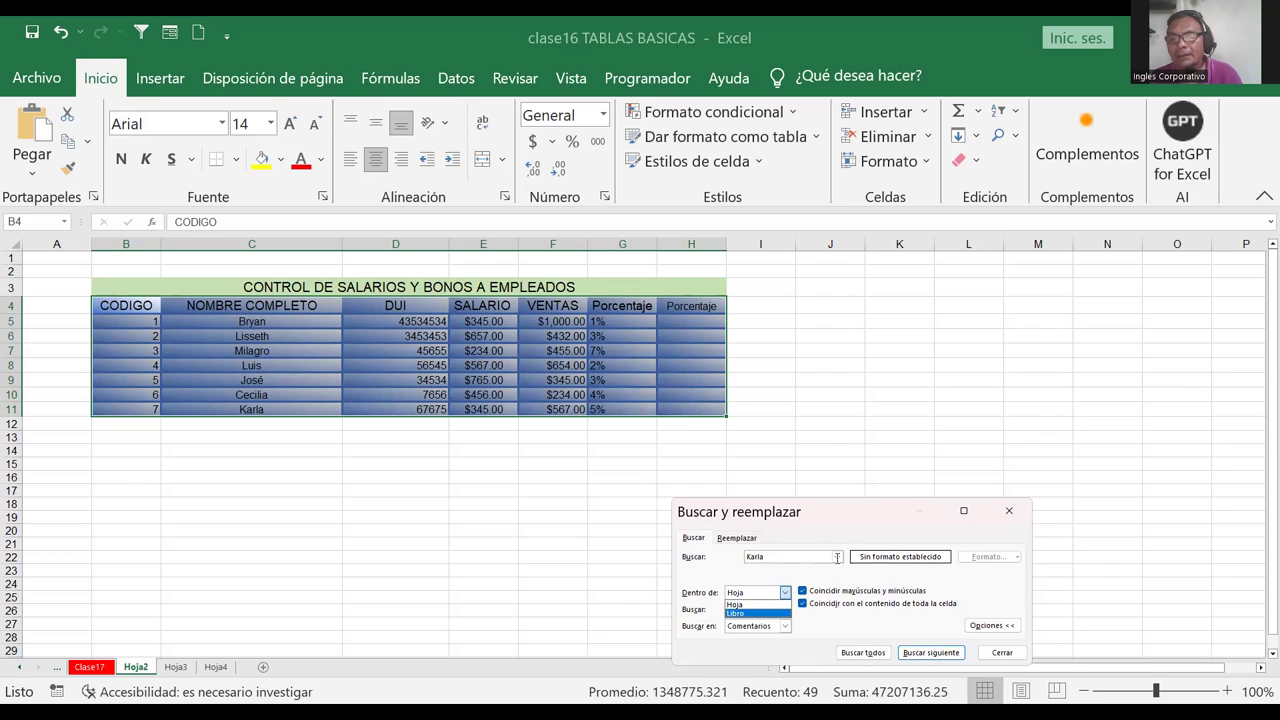
{"action": "key", "text": "Return"}
{"action": "left_click", "coordinate": [910, 652]}
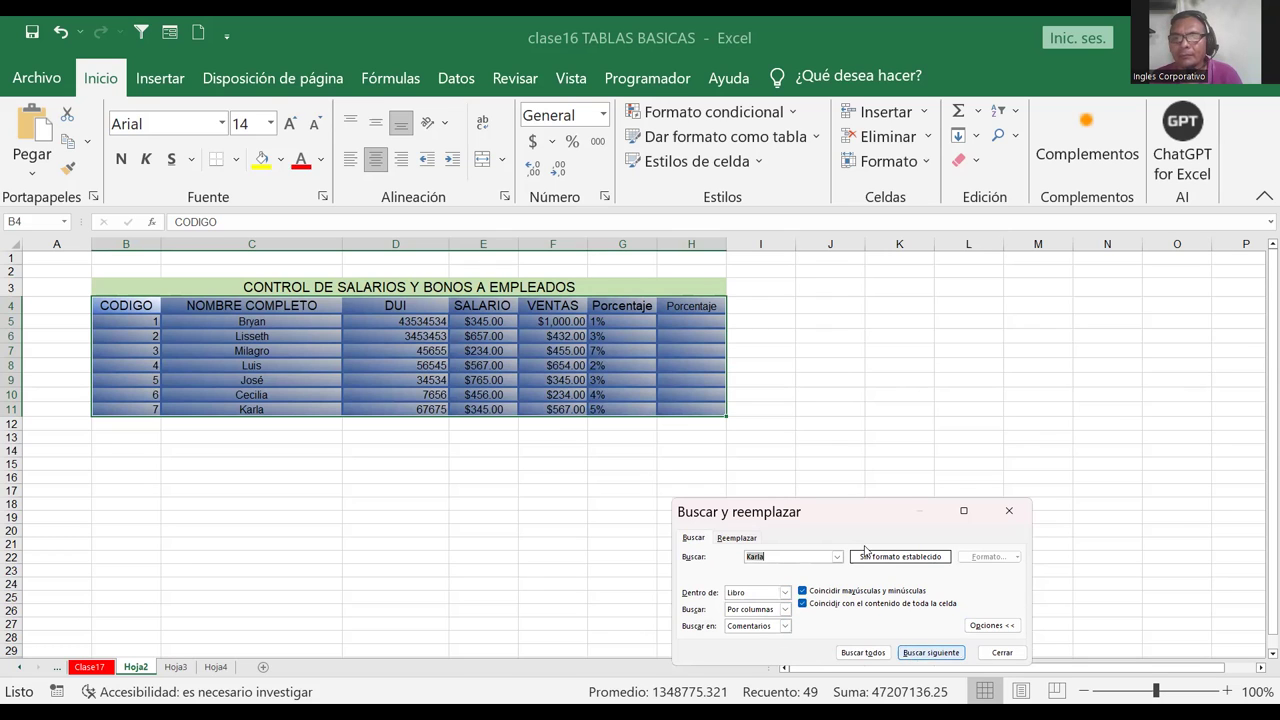
{"action": "key", "text": "Return"}
{"action": "key", "text": "alt+b"}
{"action": "key", "text": "alt+Down"}
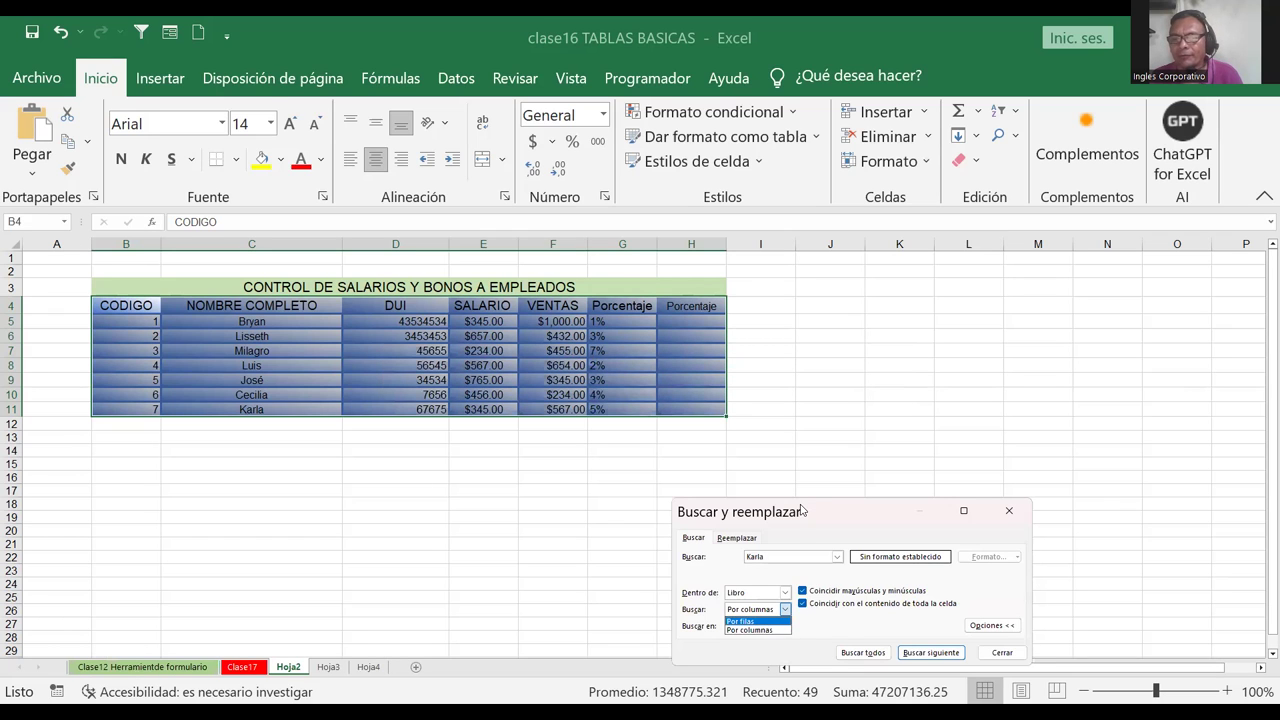
{"action": "key", "text": "Return"}
{"action": "left_click", "coordinate": [930, 652]}
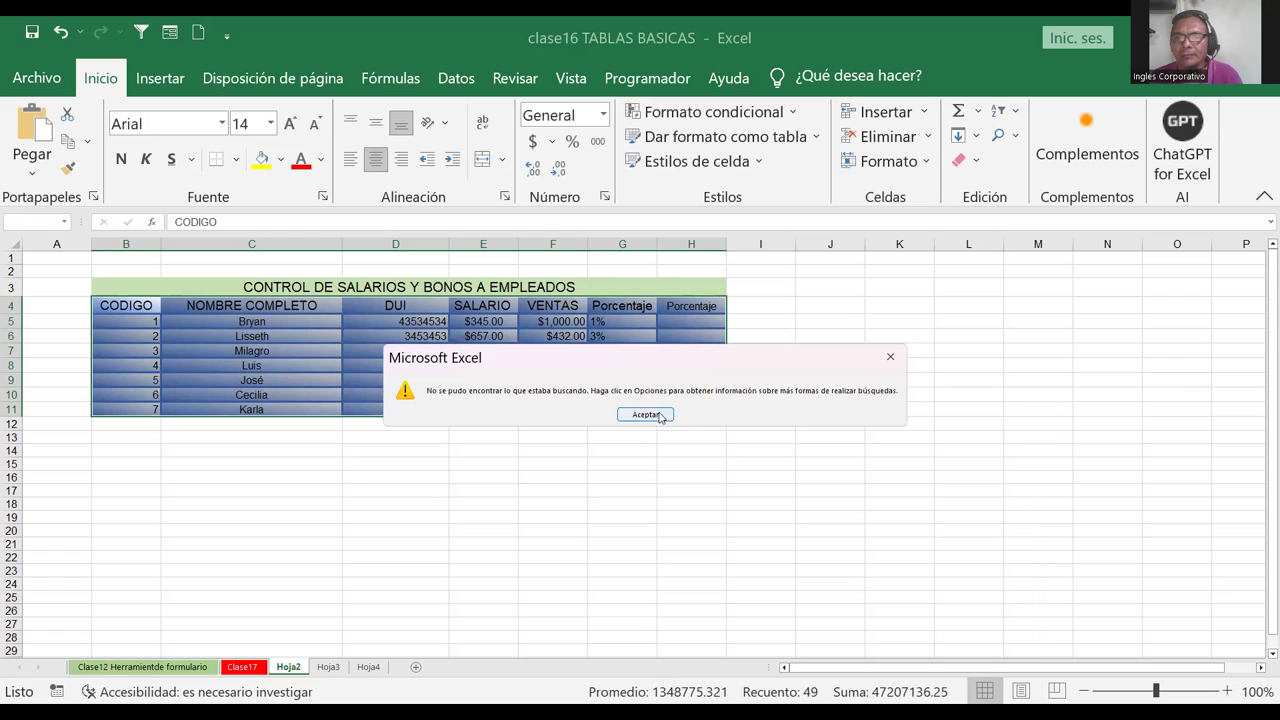
{"action": "key", "text": "Return"}
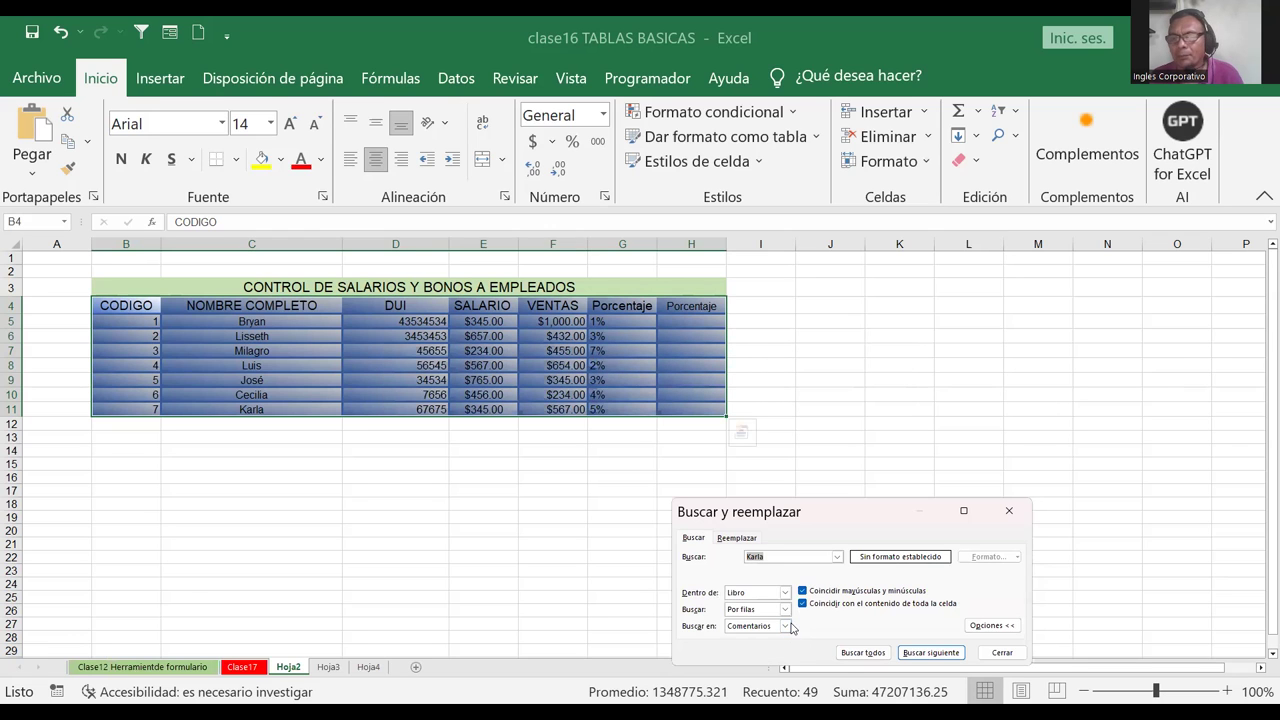
{"action": "left_click", "coordinate": [736, 538]}
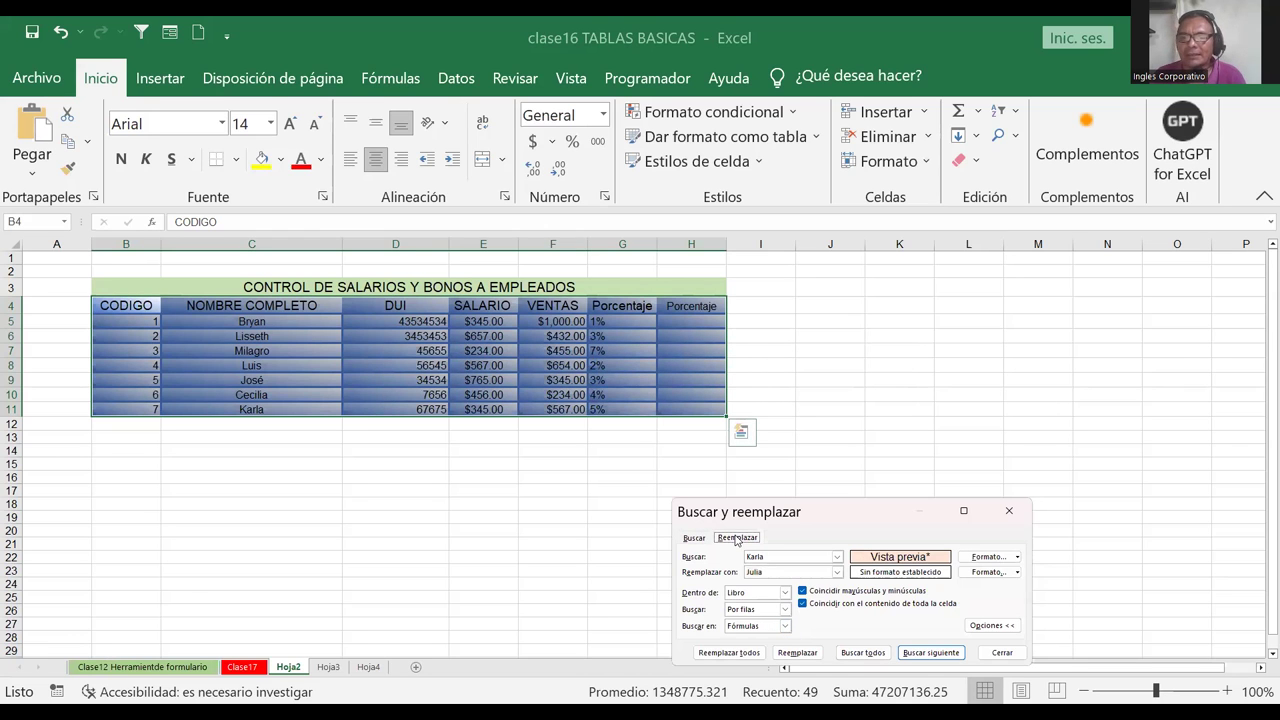
Flip between the Buscar and Reemplazar tabs, settling on Reemplazar
{"action": "left_click", "coordinate": [698, 539]}
{"action": "left_click", "coordinate": [736, 540]}
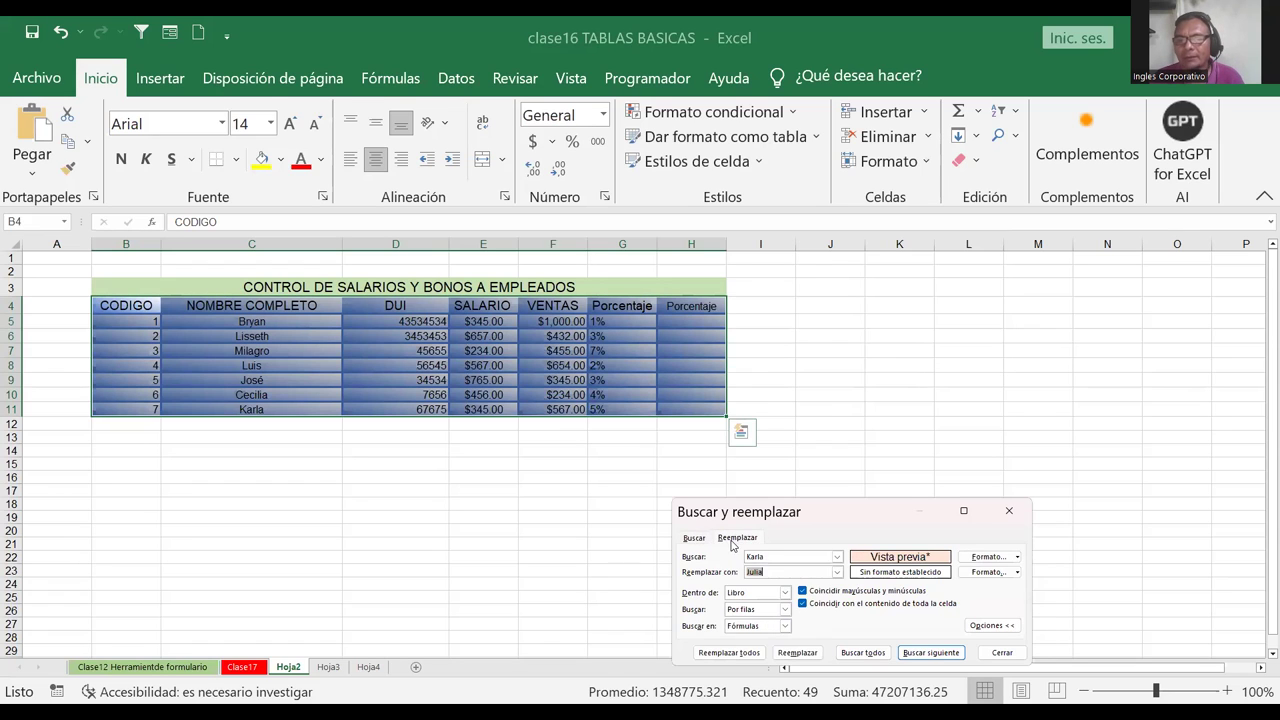
{"action": "left_click", "coordinate": [688, 540]}
{"action": "left_click", "coordinate": [738, 540]}
{"action": "left_click", "coordinate": [708, 540]}
{"action": "left_click", "coordinate": [736, 540]}
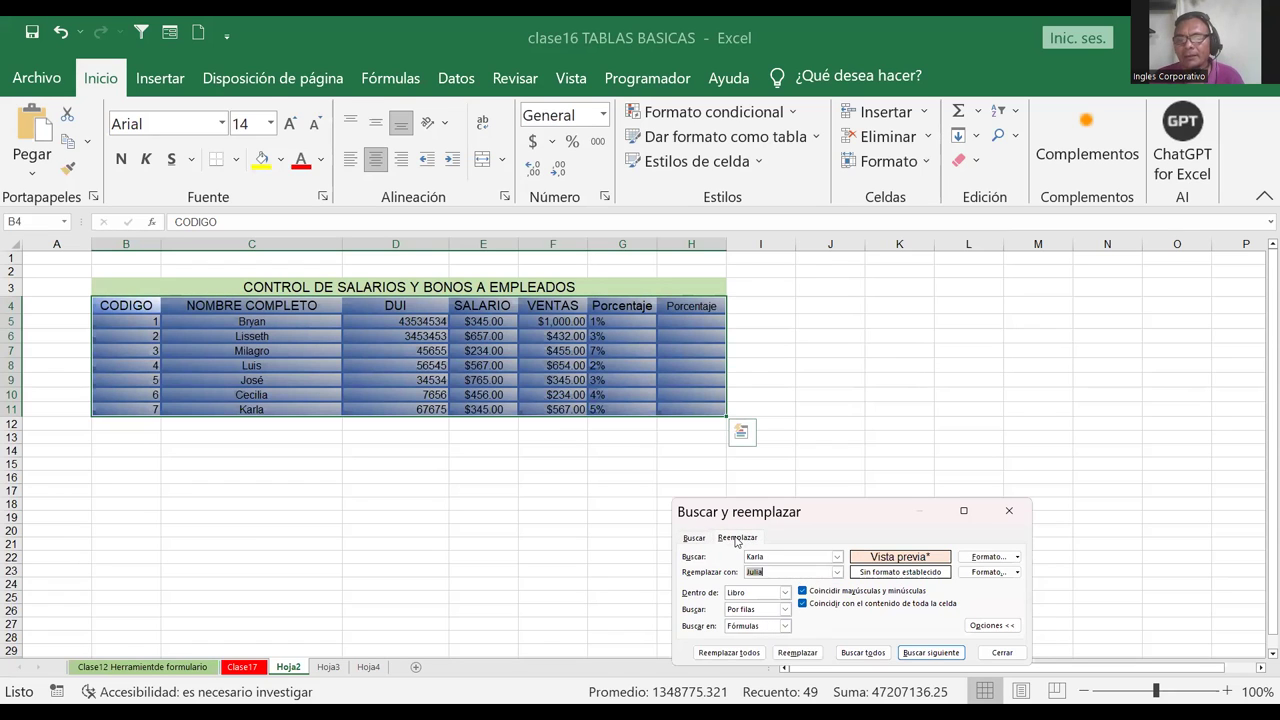
Change the replacement from Julia to Cecilia and uncheck the case and whole-cell matching options
{"action": "left_click", "coordinate": [805, 571]}
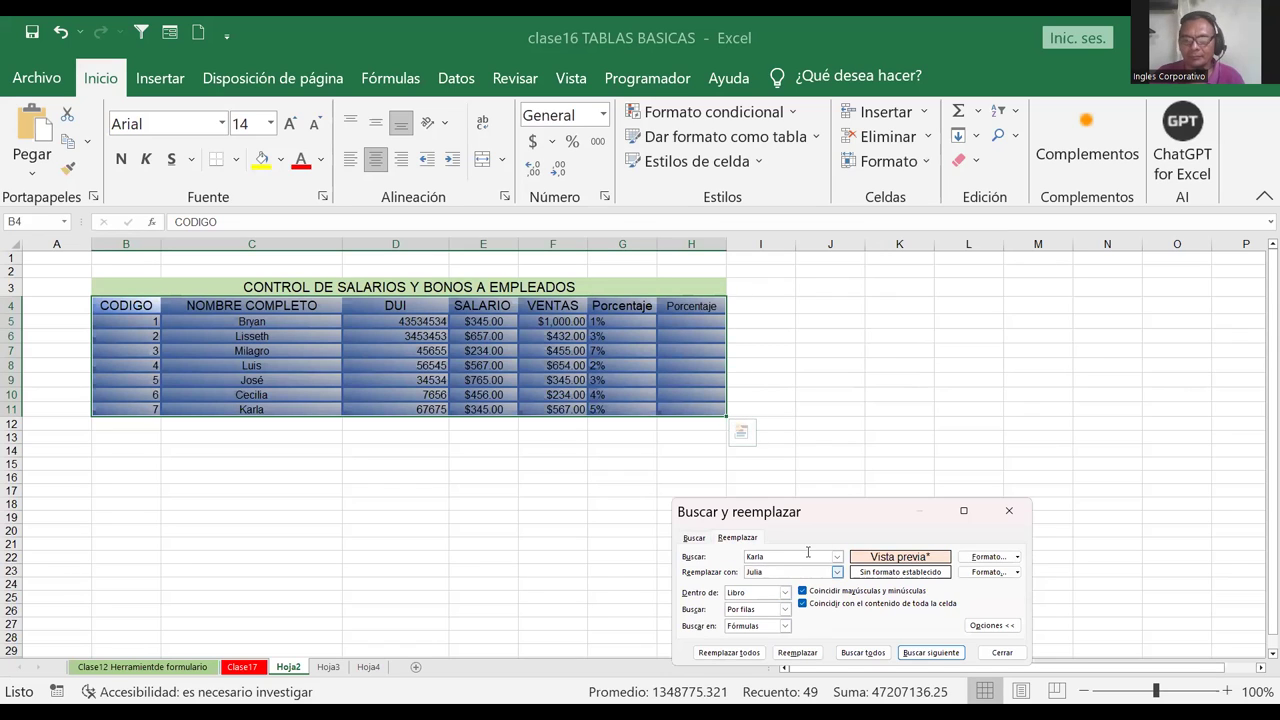
{"action": "key", "text": "BackSpace"}
{"action": "key", "text": "BackSpace"}
{"action": "key", "text": "BackSpace"}
{"action": "type", "text": "Cecel"}
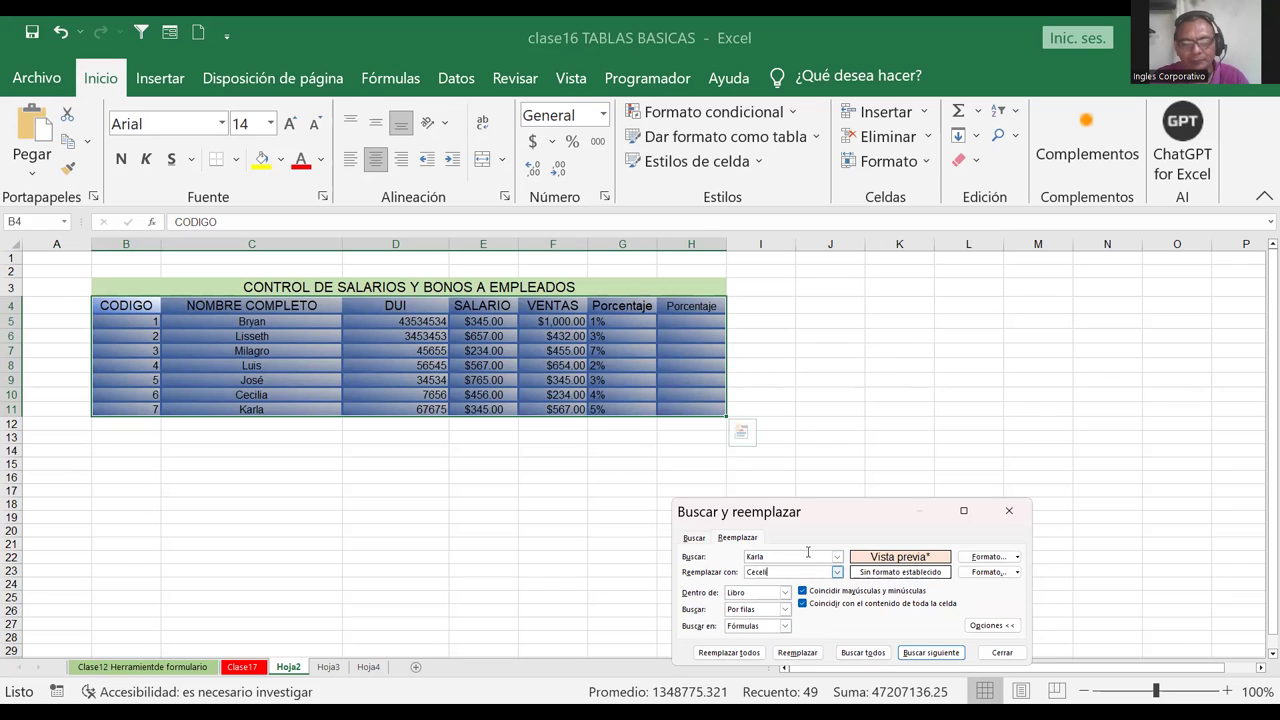
{"action": "type", "text": "a"}
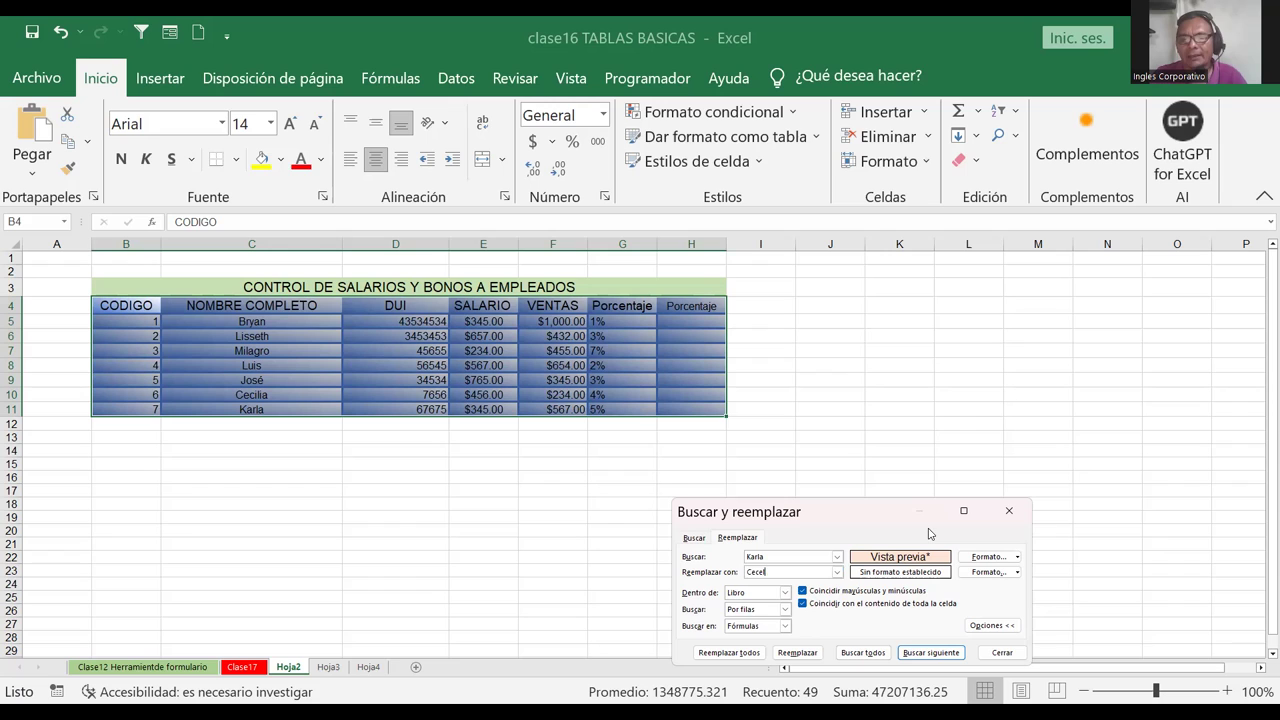
{"action": "type", "text": "ilia"}
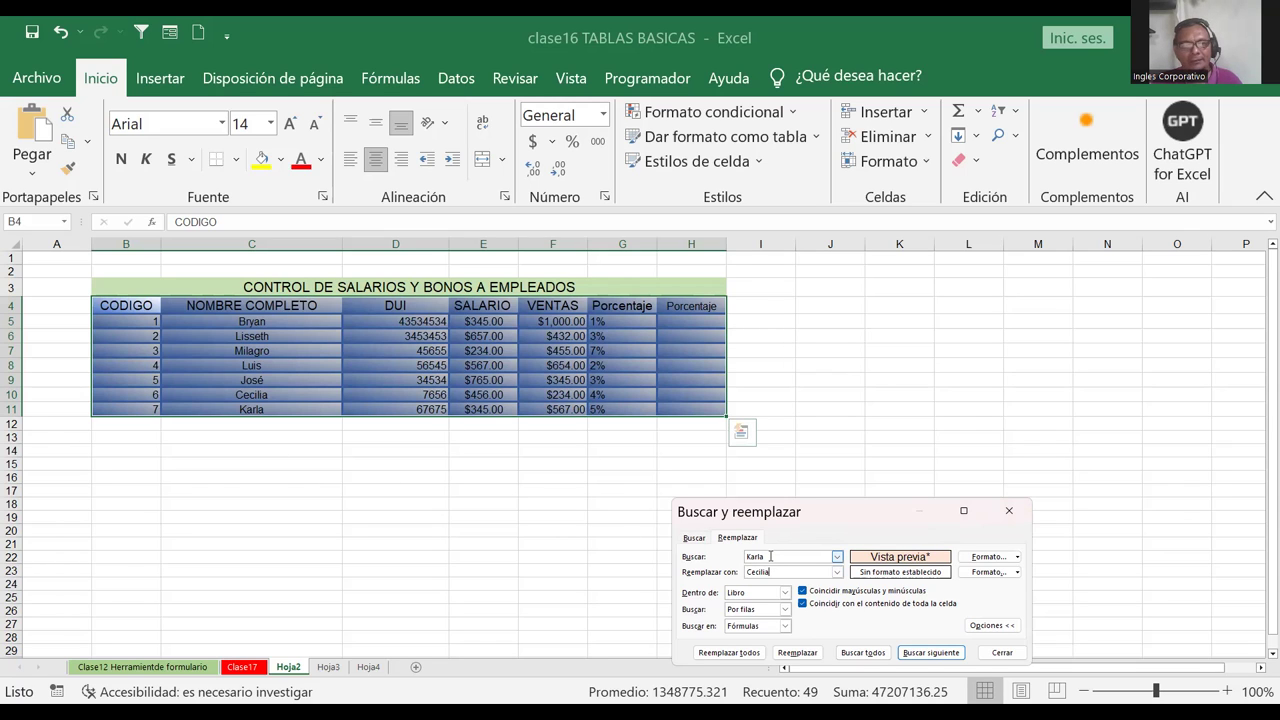
{"action": "key", "text": "Tab"}
{"action": "key", "text": "Tab"}
{"action": "key", "text": "space"}
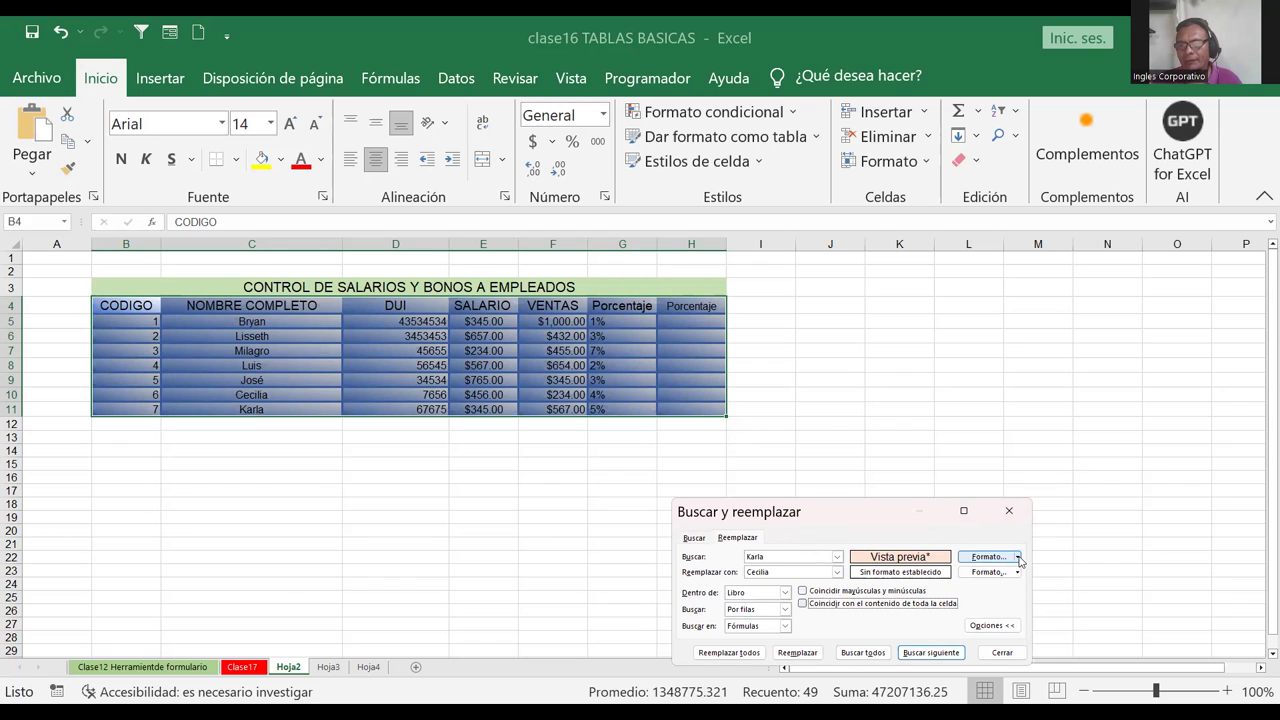
{"action": "left_click", "coordinate": [1018, 557]}
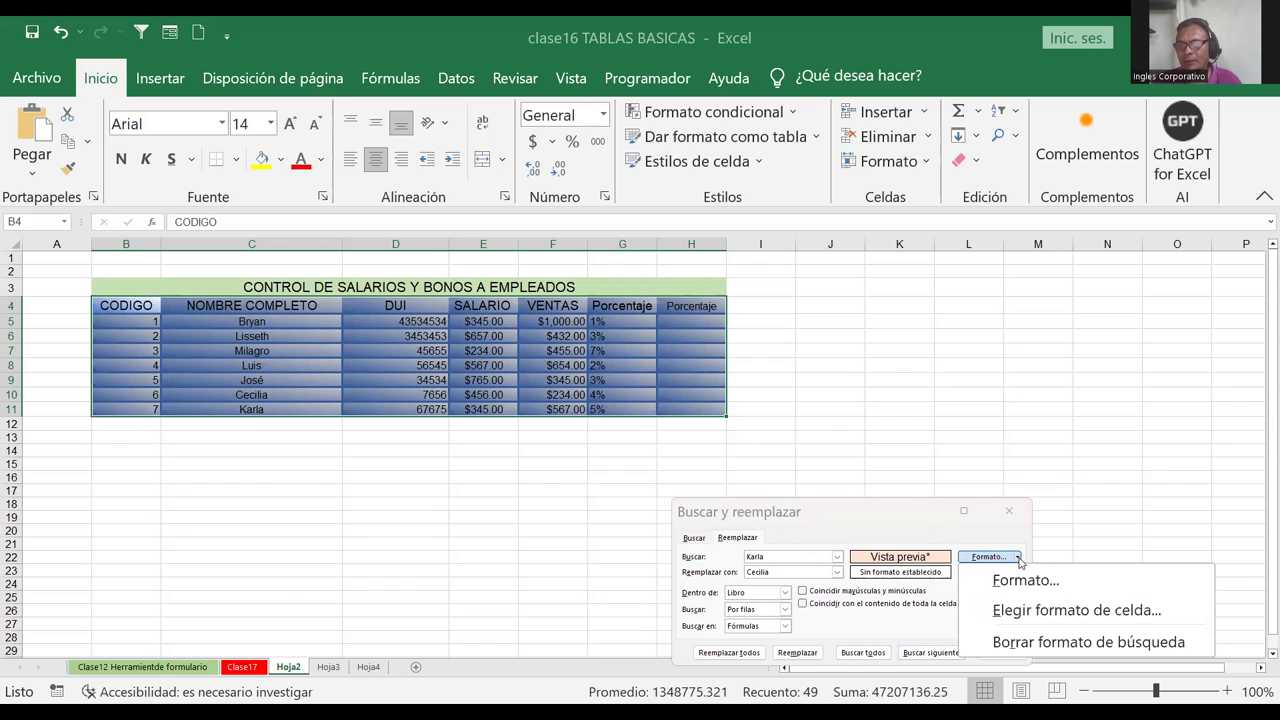
{"action": "left_click", "coordinate": [1018, 572]}
{"action": "key", "text": "Escape"}
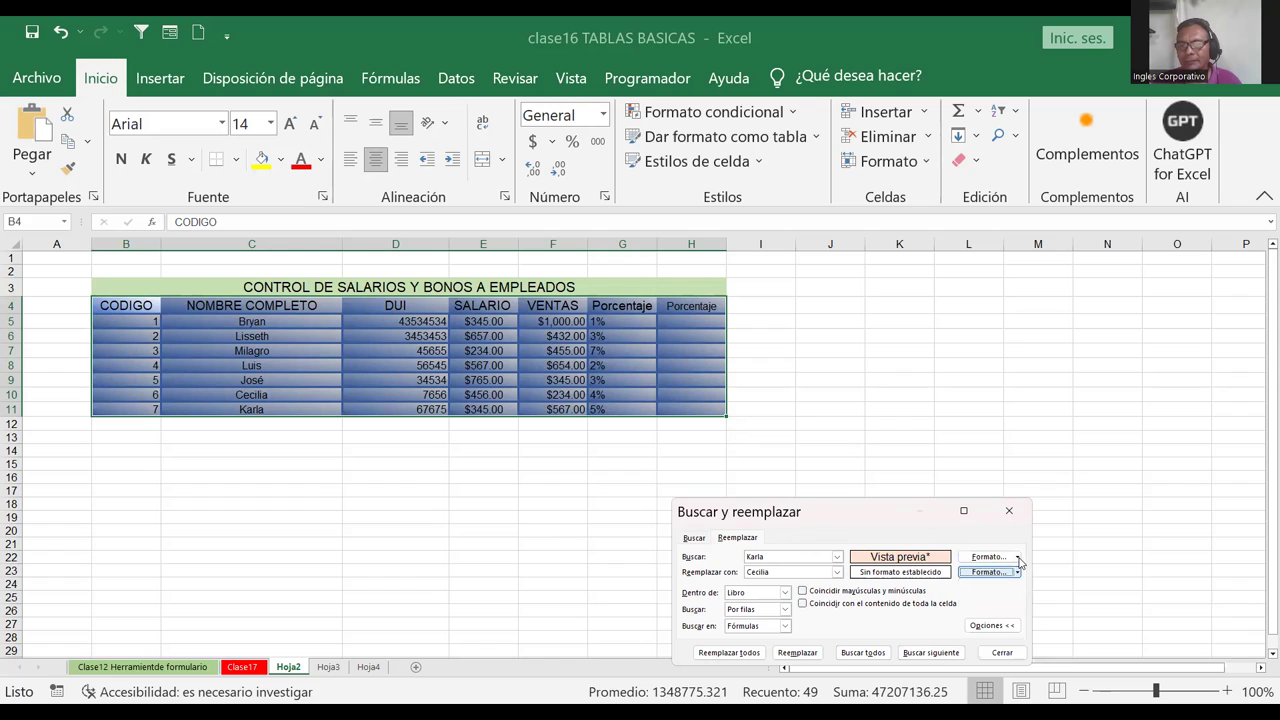
Find all Karla, dismiss the not-found message and close Buscar y reemplazar
{"action": "left_click", "coordinate": [869, 656]}
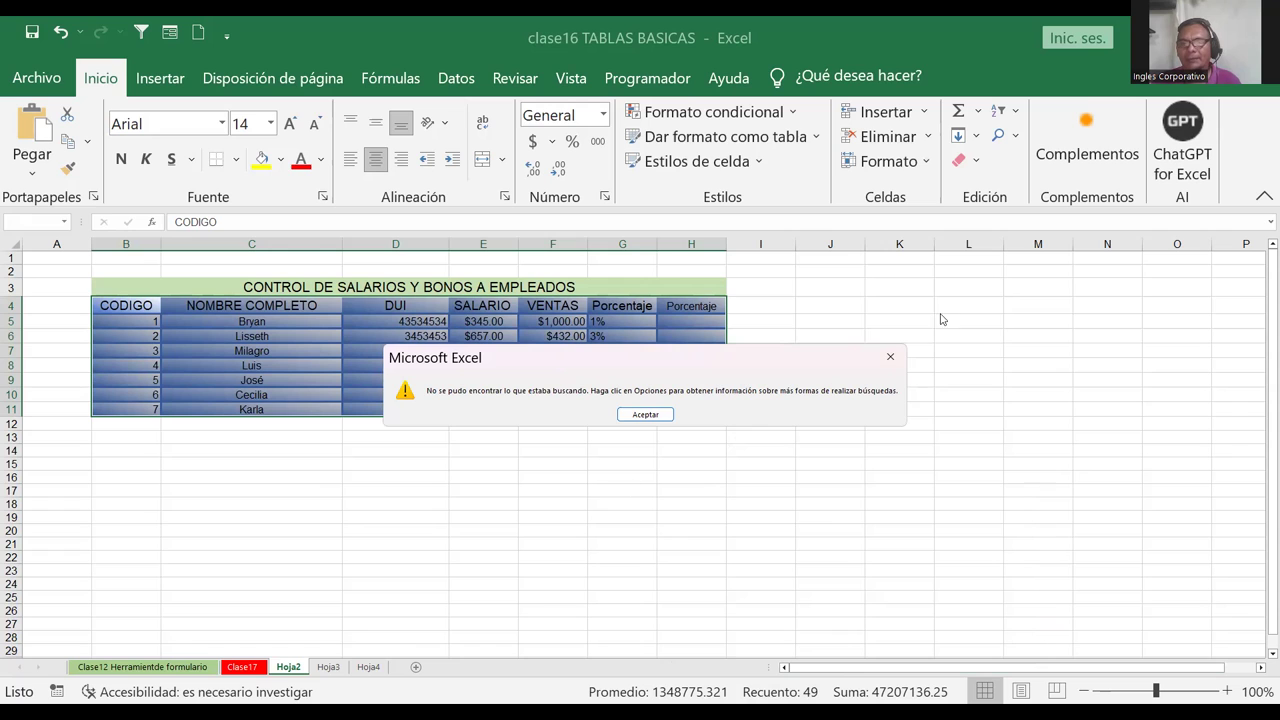
{"action": "left_click", "coordinate": [890, 357]}
{"action": "left_click", "coordinate": [1015, 655]}
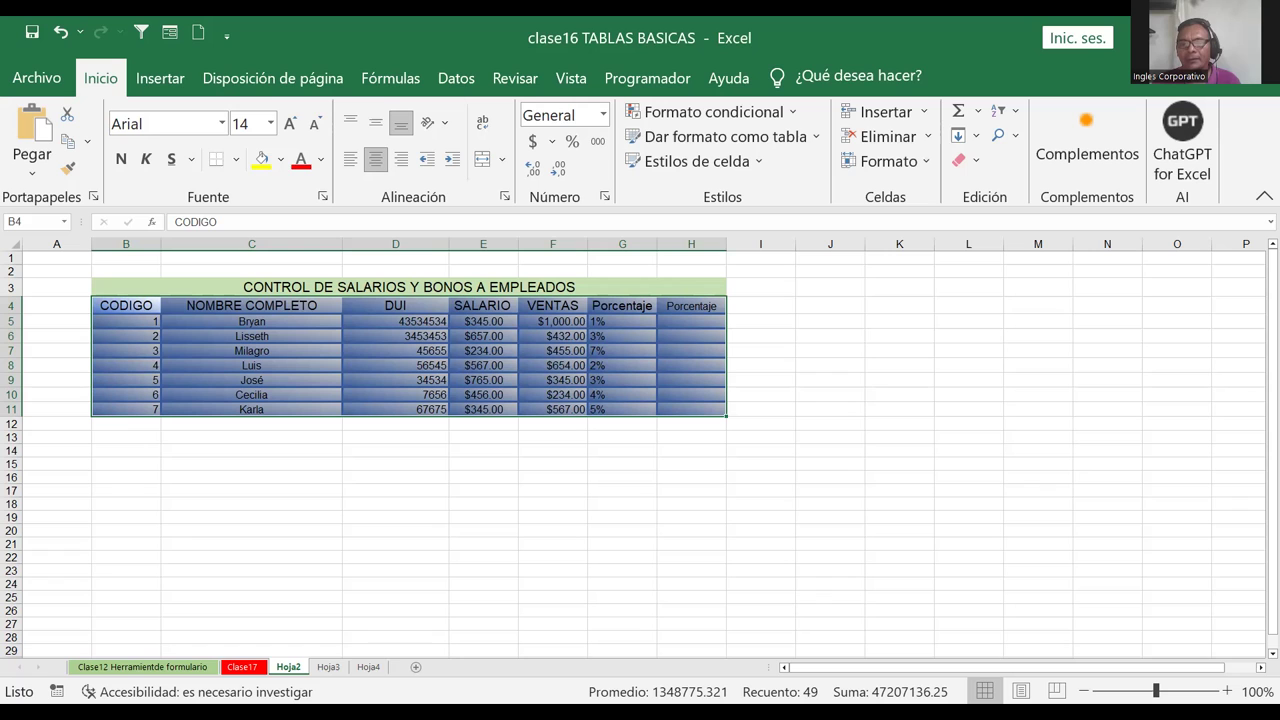
Select Karla's cell C11 and run Buscar siguiente for Karla; nothing is found
{"action": "left_click", "coordinate": [127, 545]}
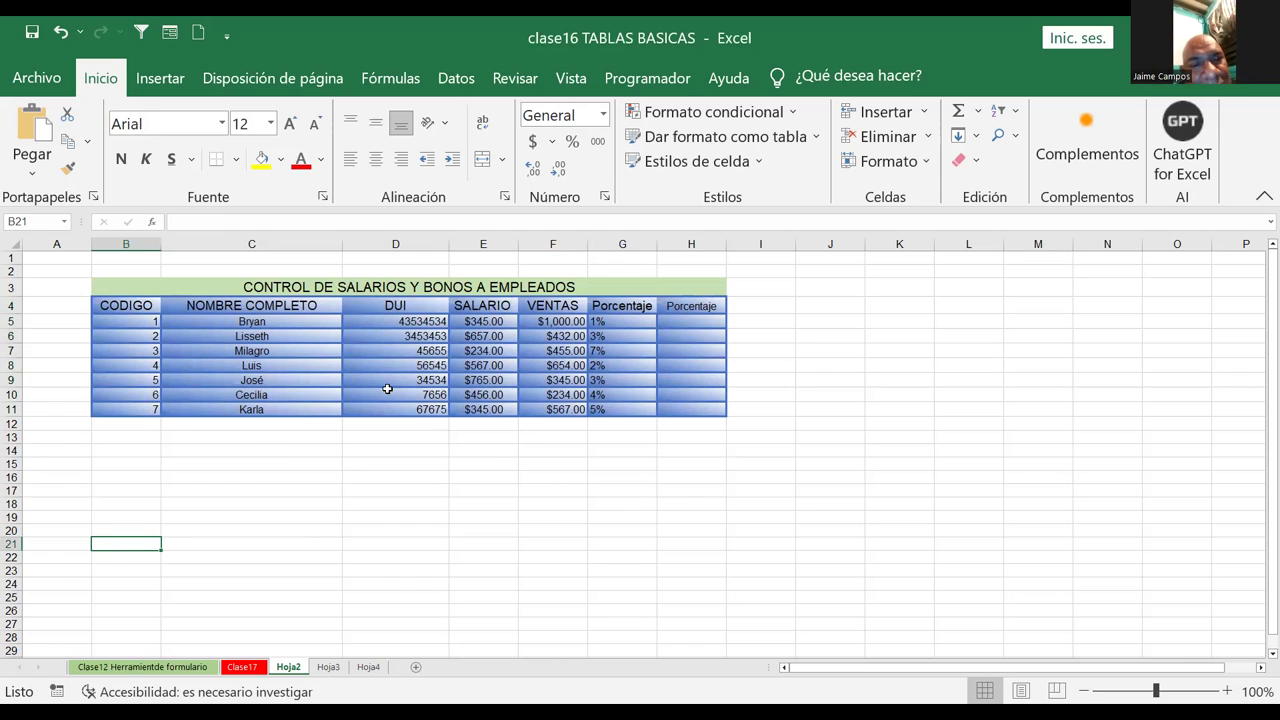
{"action": "left_click", "coordinate": [213, 409]}
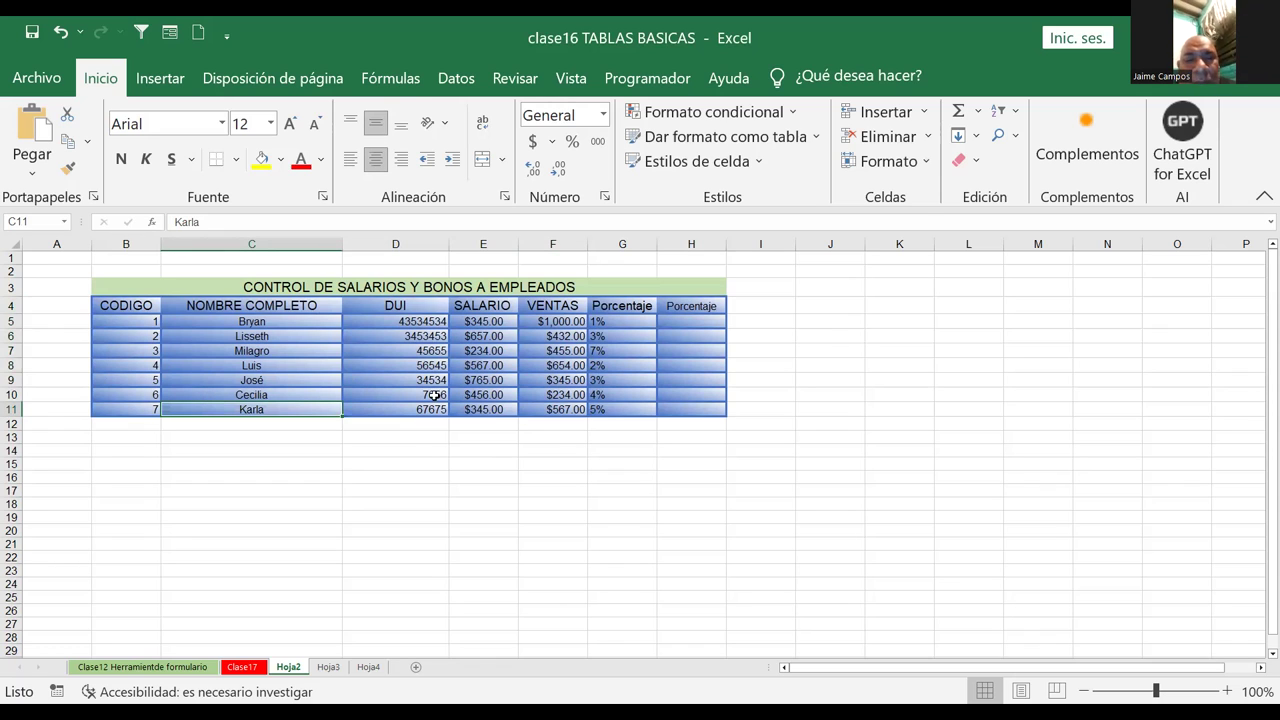
{"action": "left_click", "coordinate": [978, 162]}
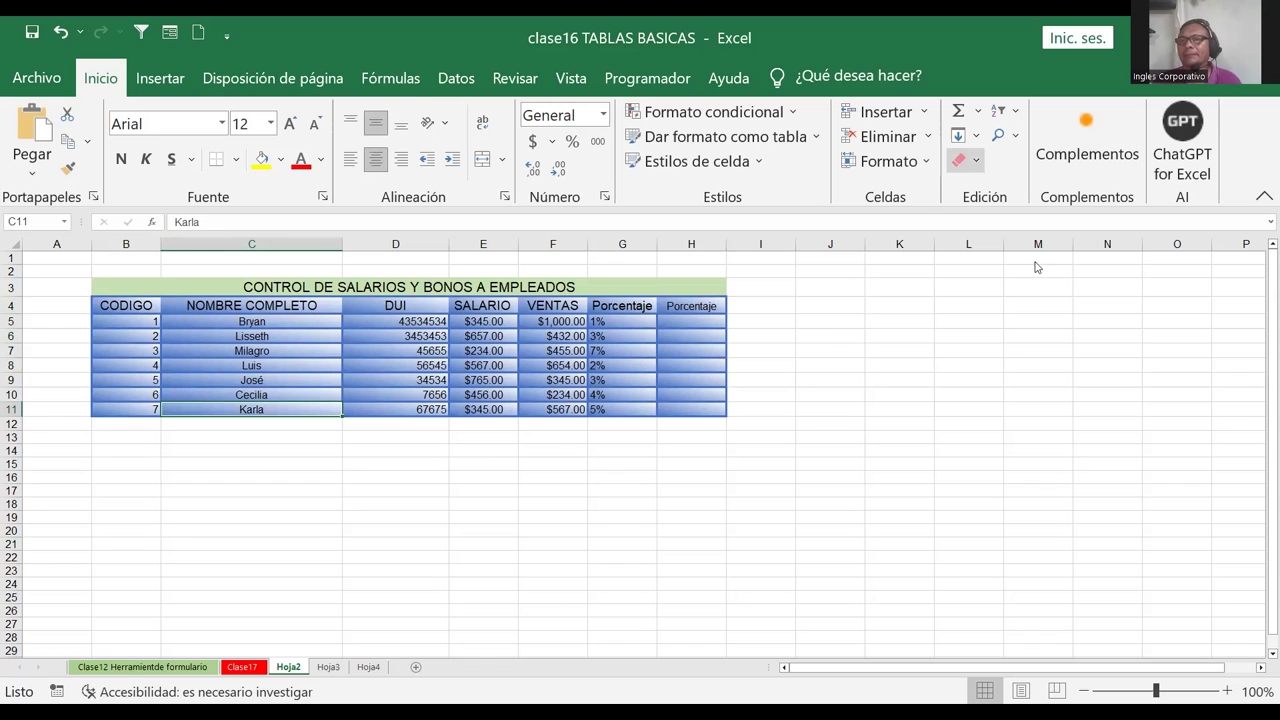
{"action": "left_click", "coordinate": [1014, 139]}
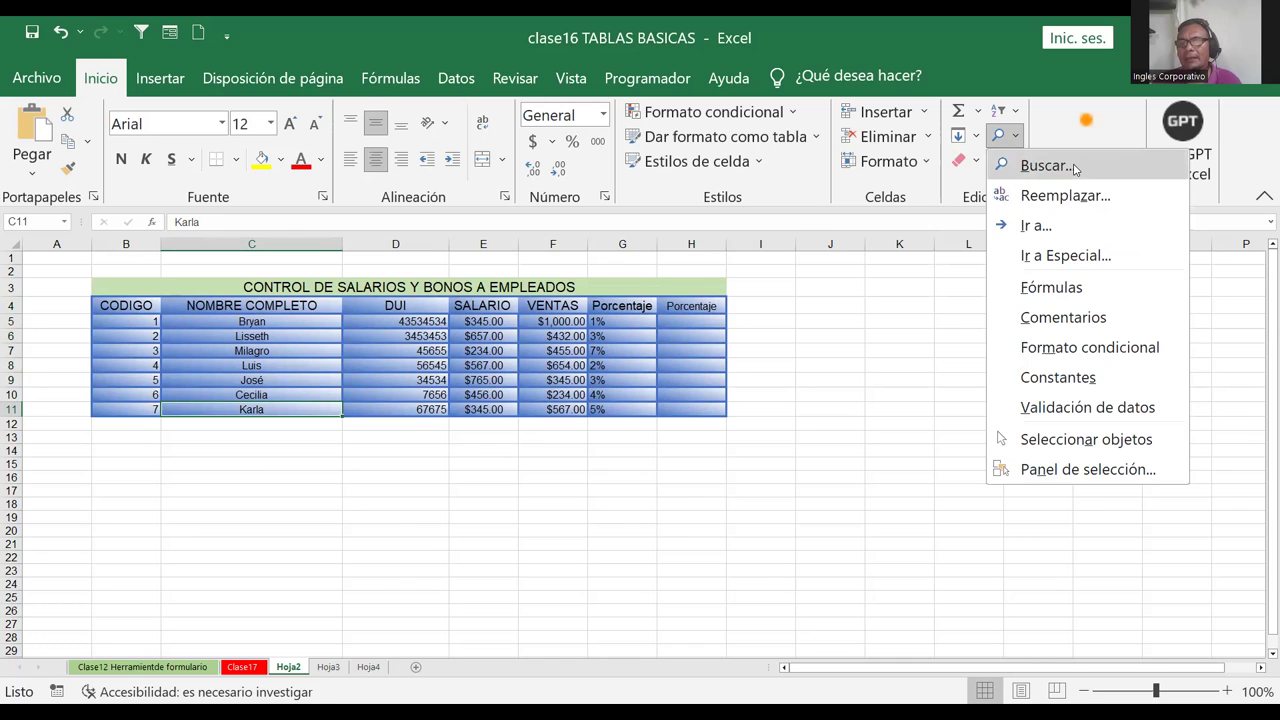
{"action": "left_click", "coordinate": [1045, 166]}
{"action": "left_click", "coordinate": [927, 675]}
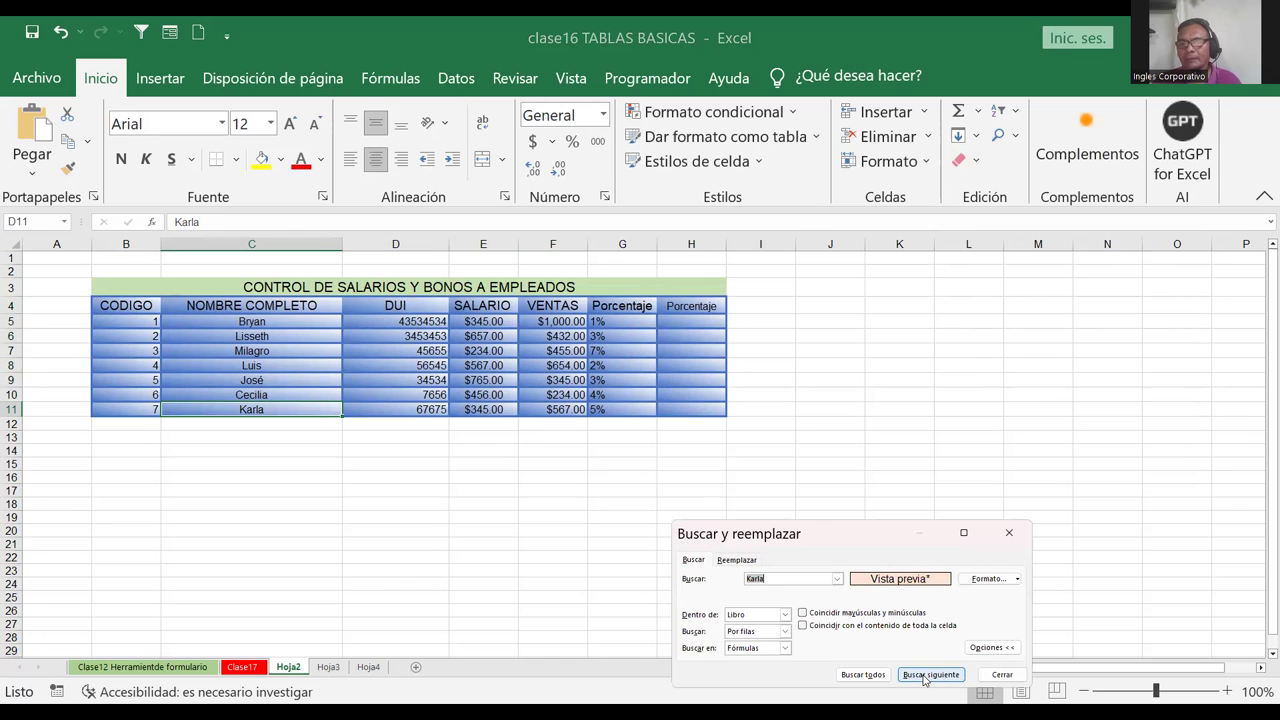
{"action": "key", "text": "Return"}
{"action": "key", "text": "BackSpace"}
Limit the search to Hoja, keep looking in Fórmulas, close the dialog and open the Clase17 sheet
{"action": "left_click", "coordinate": [785, 615]}
{"action": "left_click", "coordinate": [736, 627]}
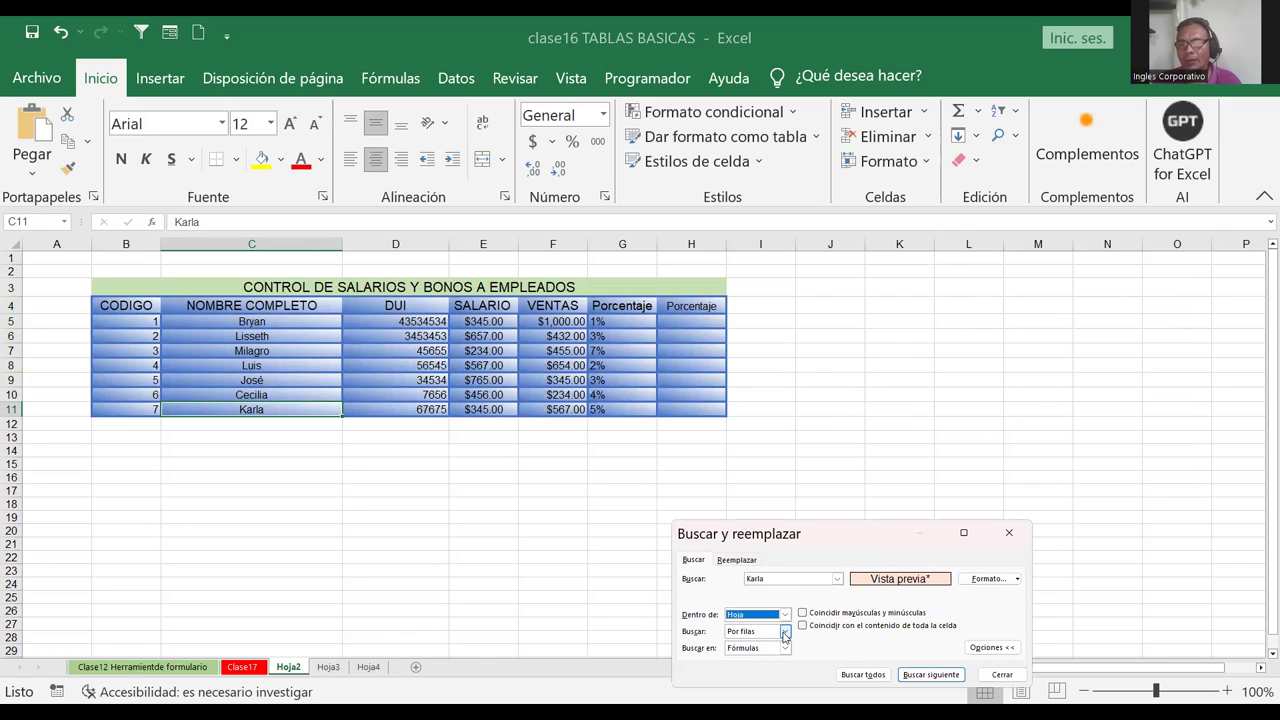
{"action": "left_click", "coordinate": [785, 631]}
{"action": "left_click", "coordinate": [752, 643]}
{"action": "left_click", "coordinate": [785, 648]}
{"action": "left_click", "coordinate": [750, 657]}
{"action": "left_click", "coordinate": [1003, 676]}
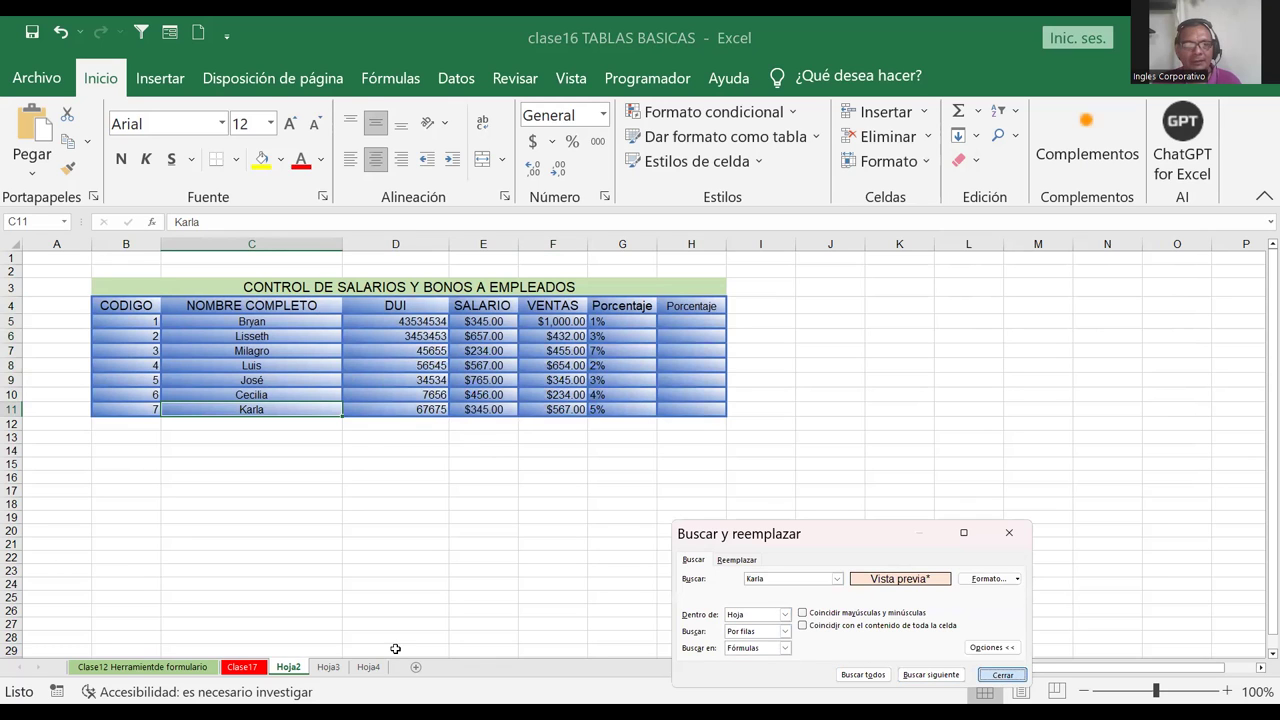
{"action": "left_click", "coordinate": [250, 667]}
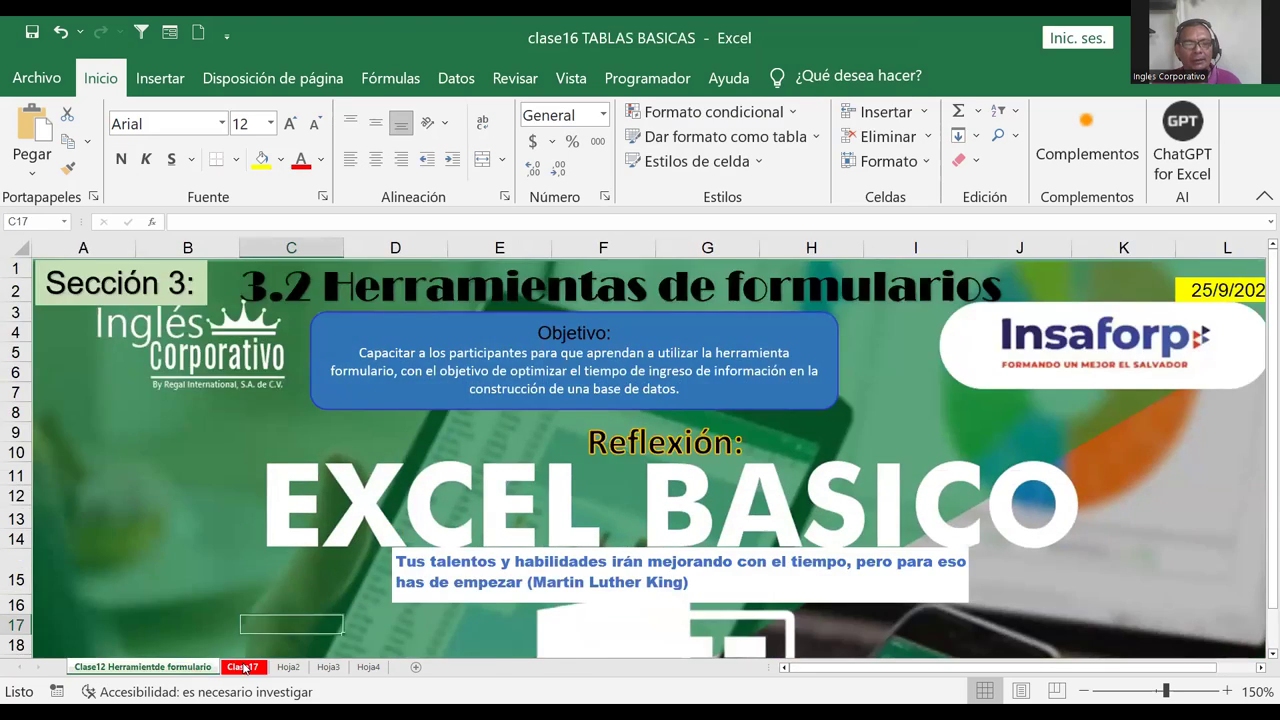
Flip through the Hoja2, Hoja3 and Hoja4 sheets, ending back on Hoja2's salary and bonus table
{"action": "left_click", "coordinate": [289, 667]}
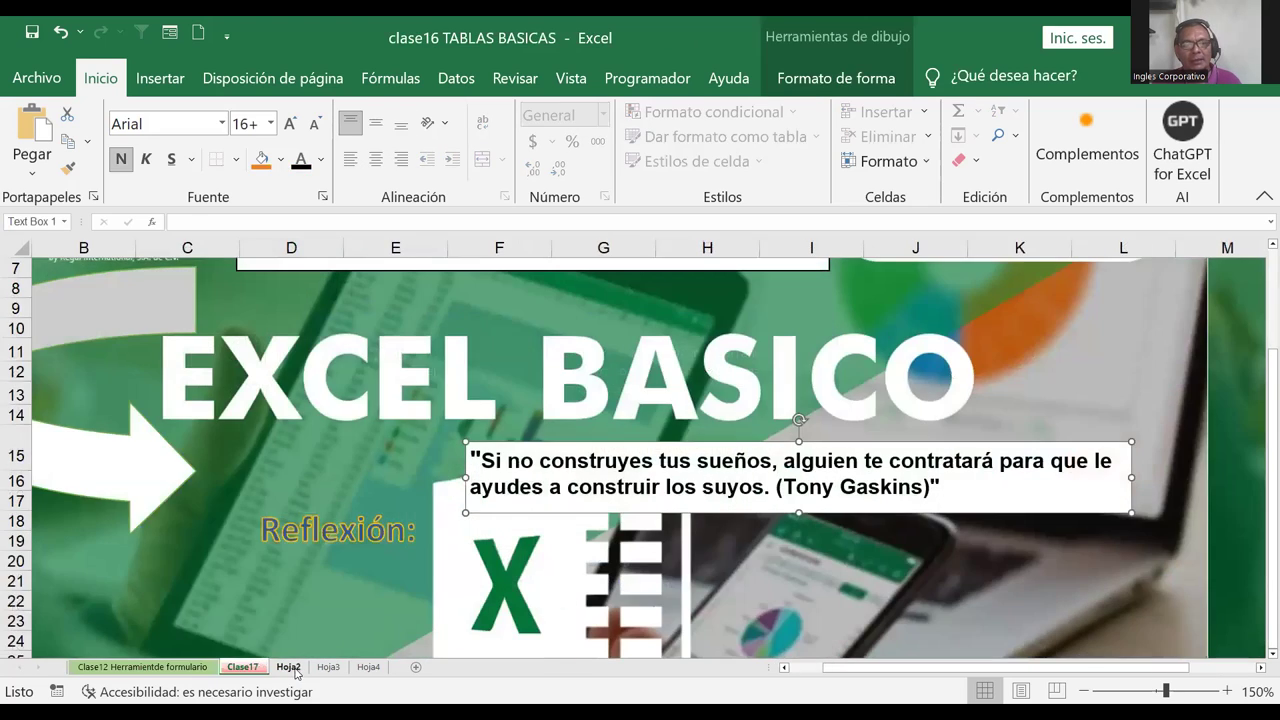
{"action": "left_click", "coordinate": [328, 667]}
{"action": "left_click", "coordinate": [372, 667]}
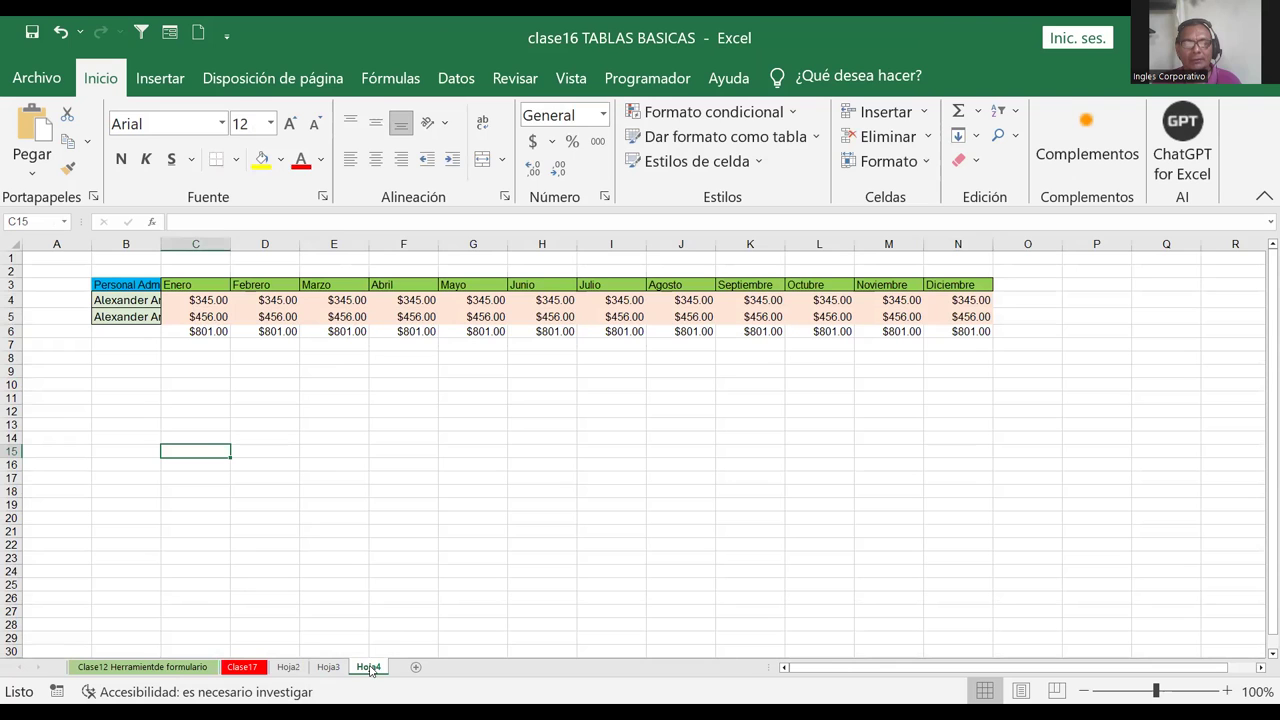
{"action": "left_click", "coordinate": [329, 667]}
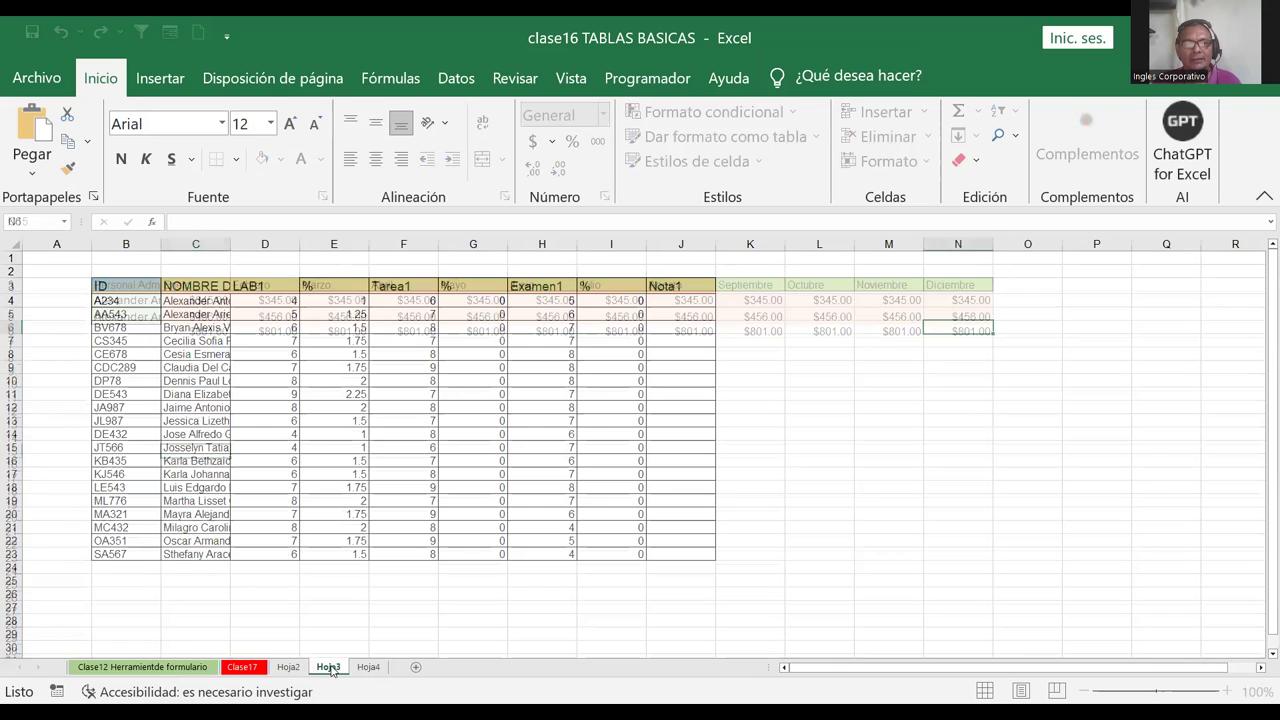
{"action": "left_click", "coordinate": [289, 667]}
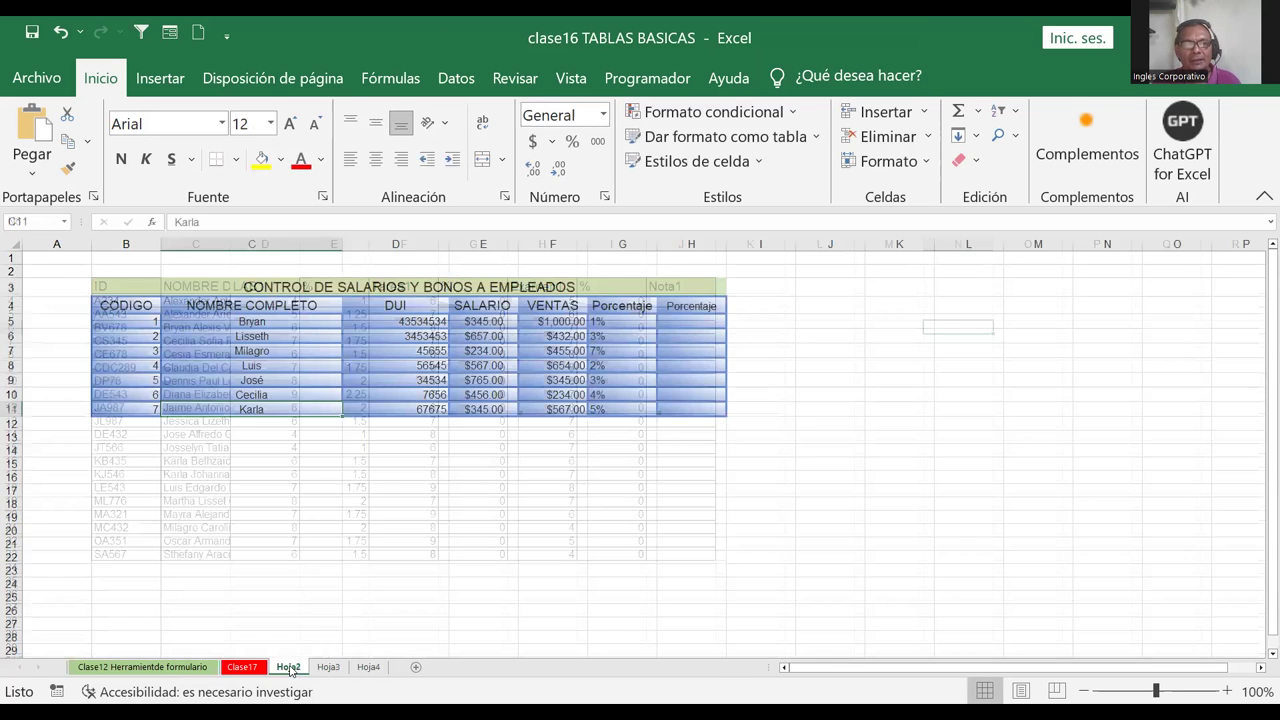
{"action": "left_click", "coordinate": [329, 667]}
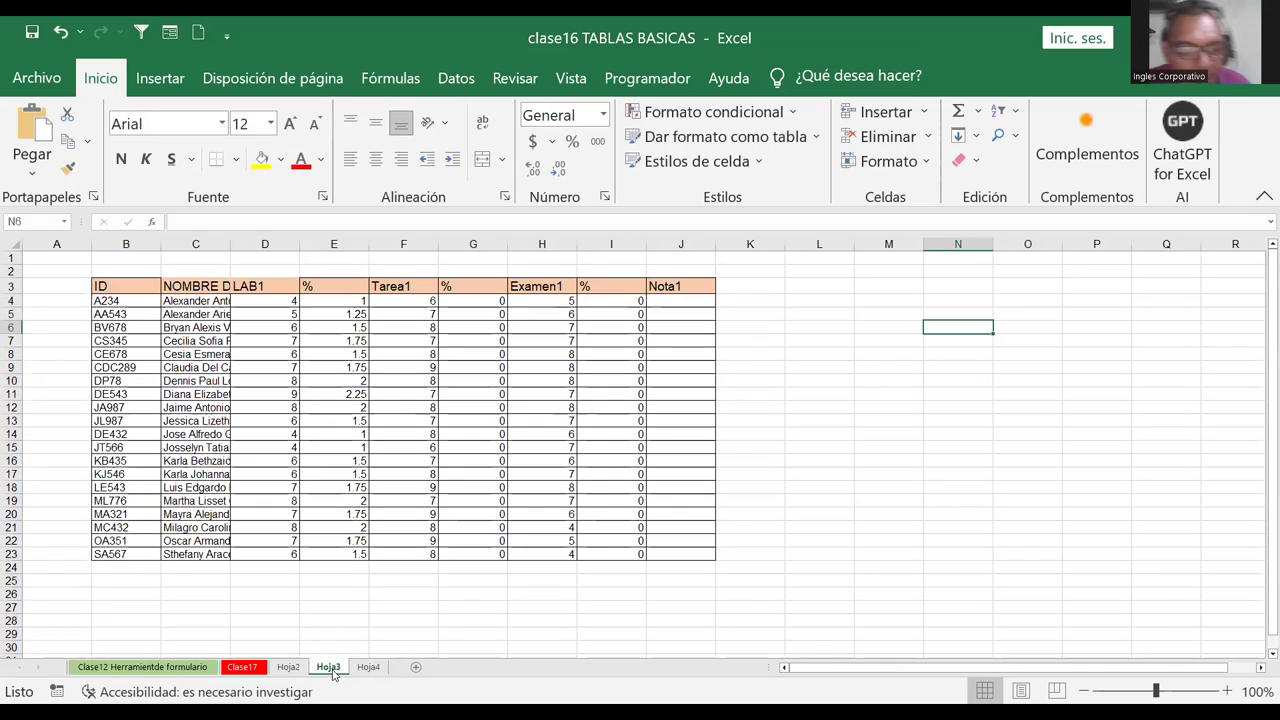
{"action": "mouse_move", "coordinate": [104, 287]}
{"action": "left_mouse_down"}
{"action": "mouse_move", "coordinate": [695, 549]}
{"action": "mouse_move", "coordinate": [693, 561]}
{"action": "left_mouse_up"}
{"action": "left_click_drag", "start_coordinate": [230, 244], "coordinate": [360, 244]}
{"action": "left_click", "coordinate": [273, 420]}
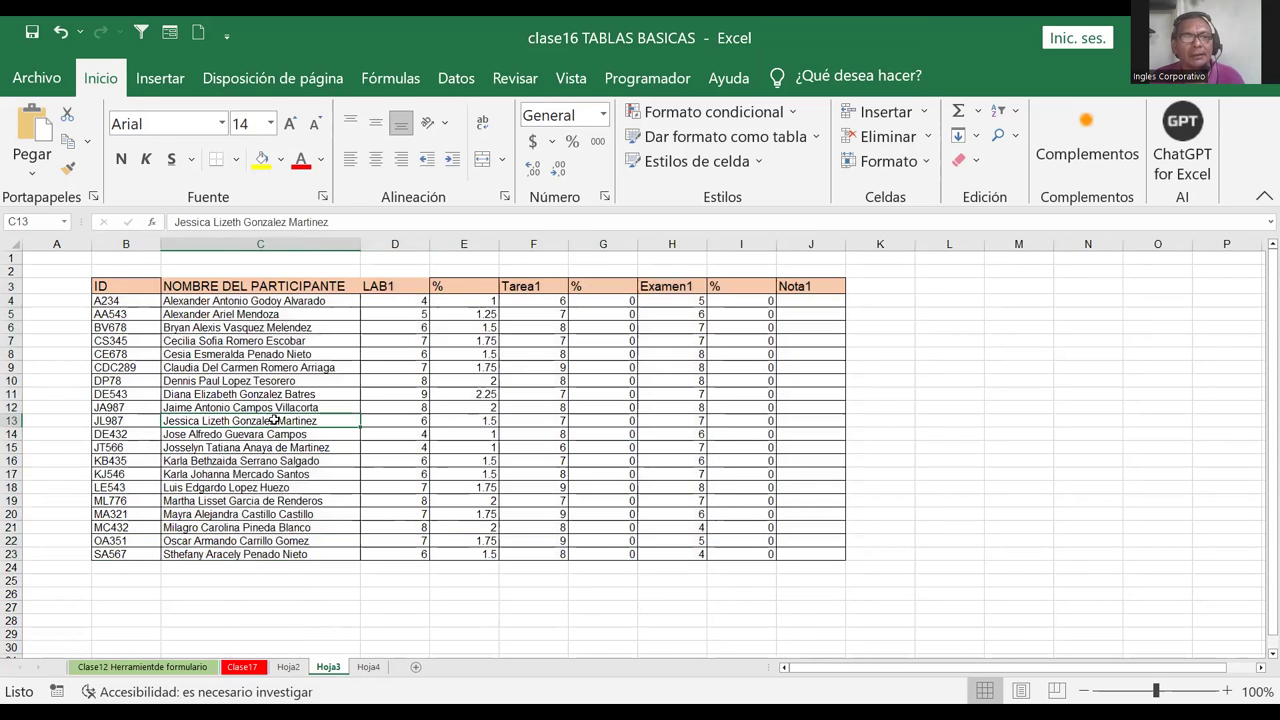
{"action": "left_click", "coordinate": [213, 300]}
{"action": "key", "text": "F2"}
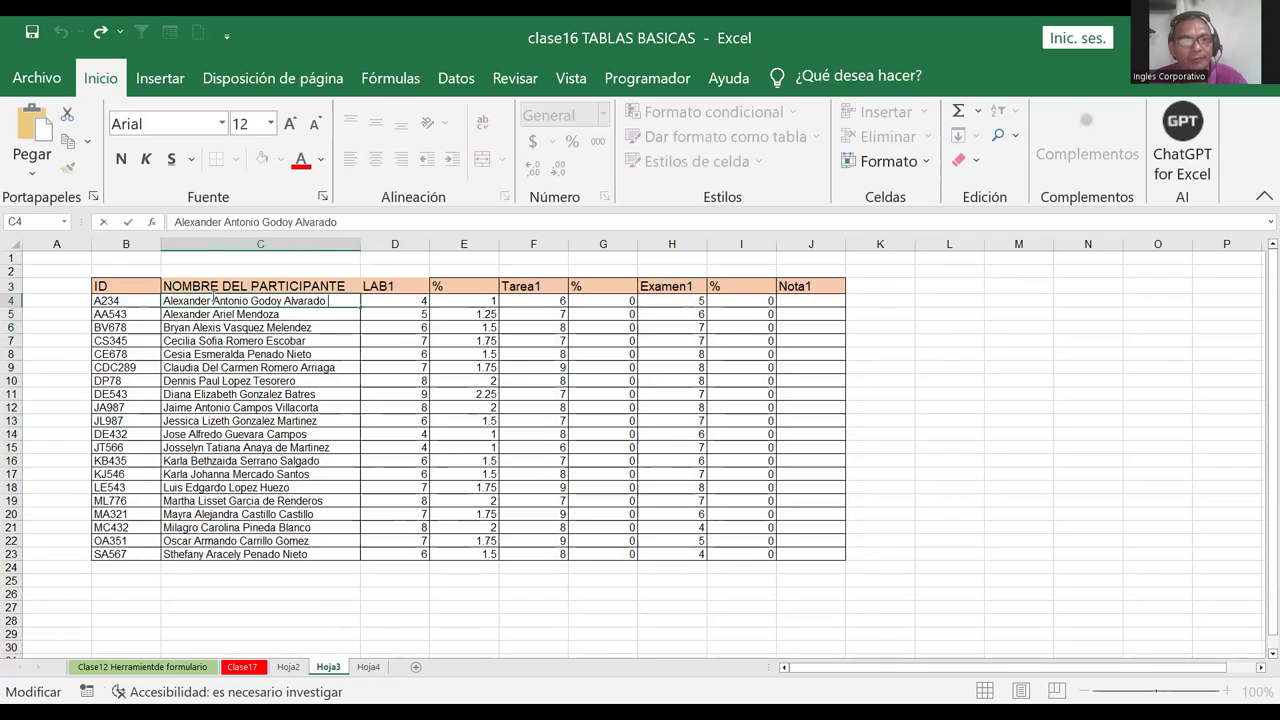
{"action": "key", "text": "BackSpace"}
{"action": "key", "text": "BackSpace"}
{"action": "key", "text": "BackSpace"}
{"action": "key", "text": "BackSpace"}
{"action": "key", "text": "BackSpace"}
{"action": "key", "text": "BackSpace"}
{"action": "key", "text": "BackSpace"}
{"action": "key", "text": "Return"}
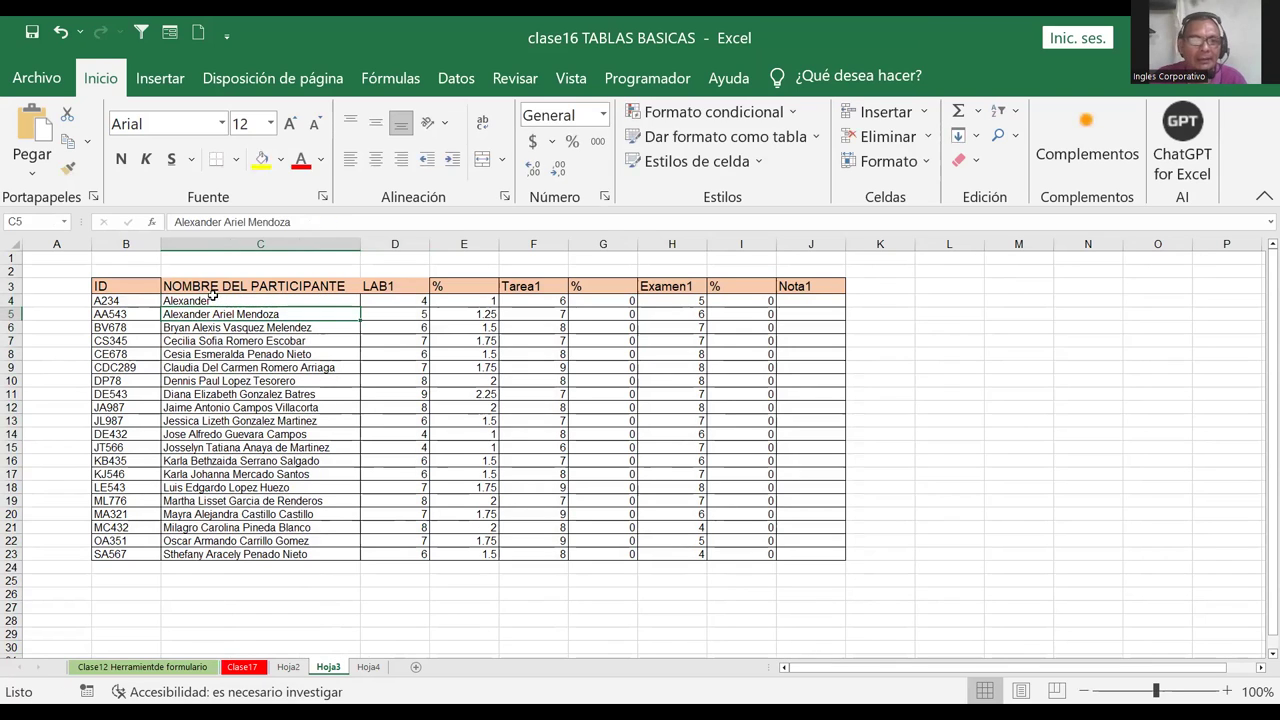
{"action": "left_click", "coordinate": [242, 299]}
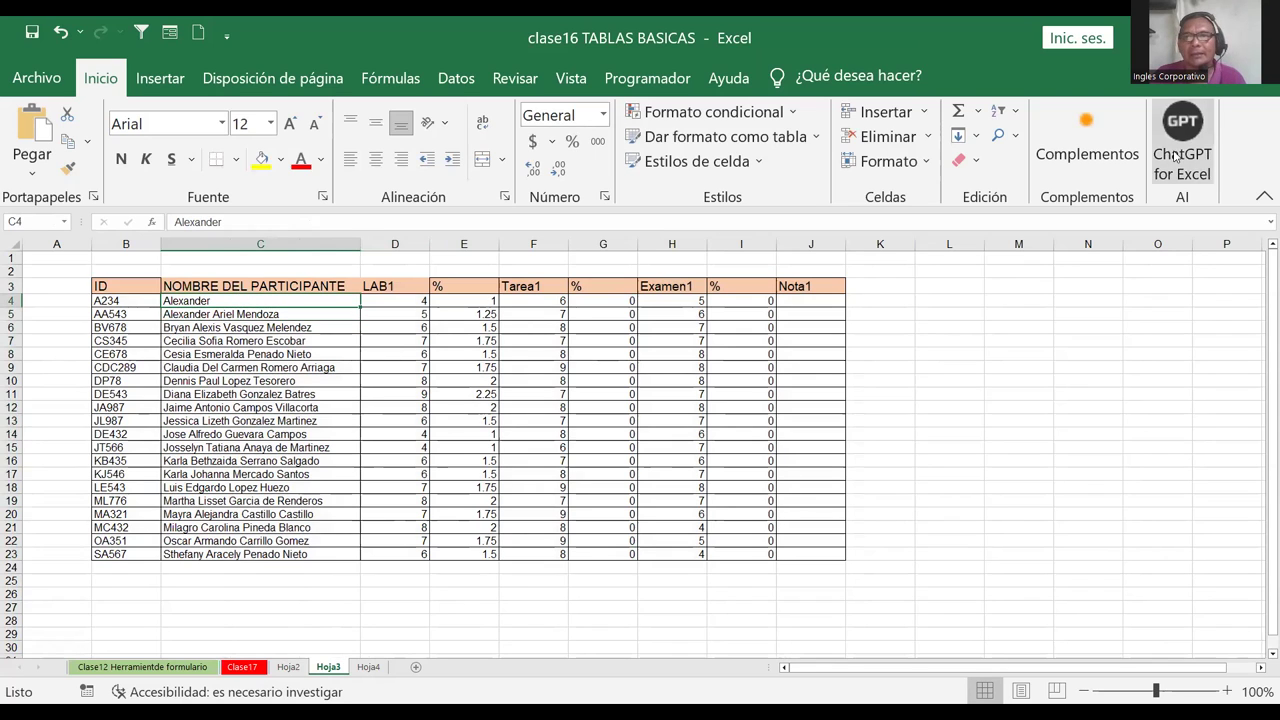
{"action": "left_click", "coordinate": [1016, 139]}
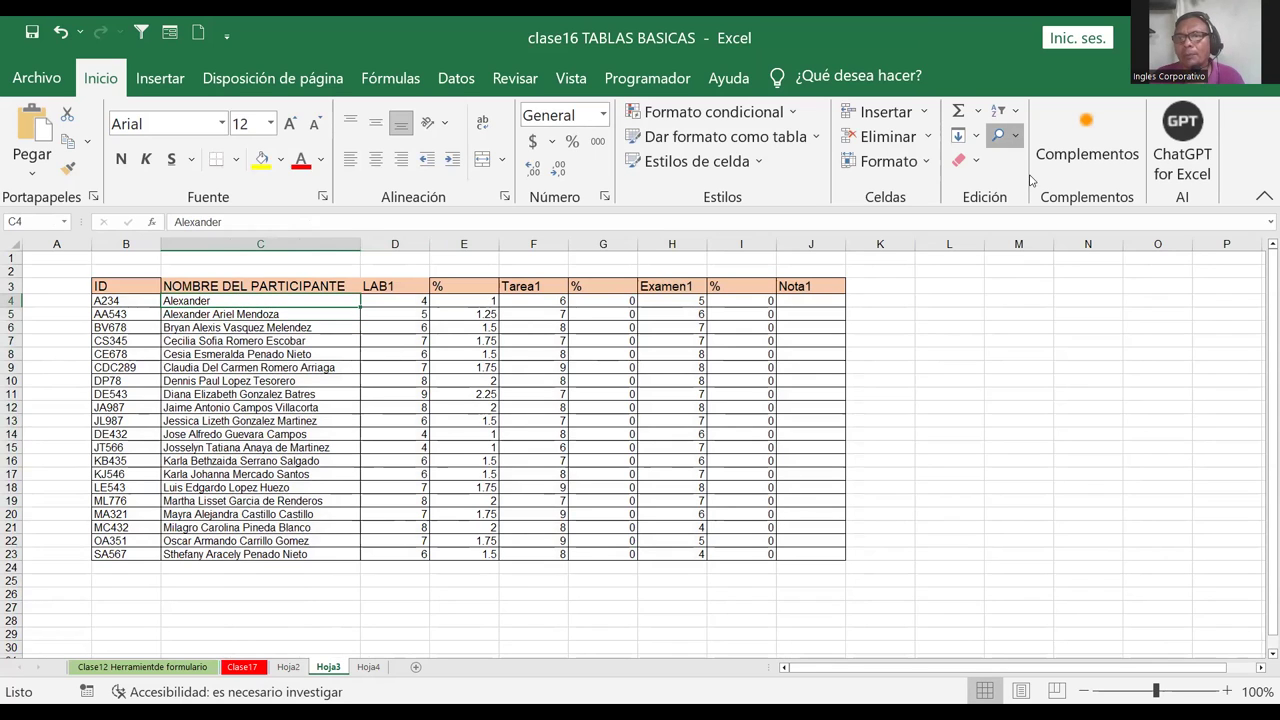
In Buscar y reemplazar (Ctrl+B), change the search term from Karla to Alexander and search; nothing is found
{"action": "key", "text": "ctrl+b"}
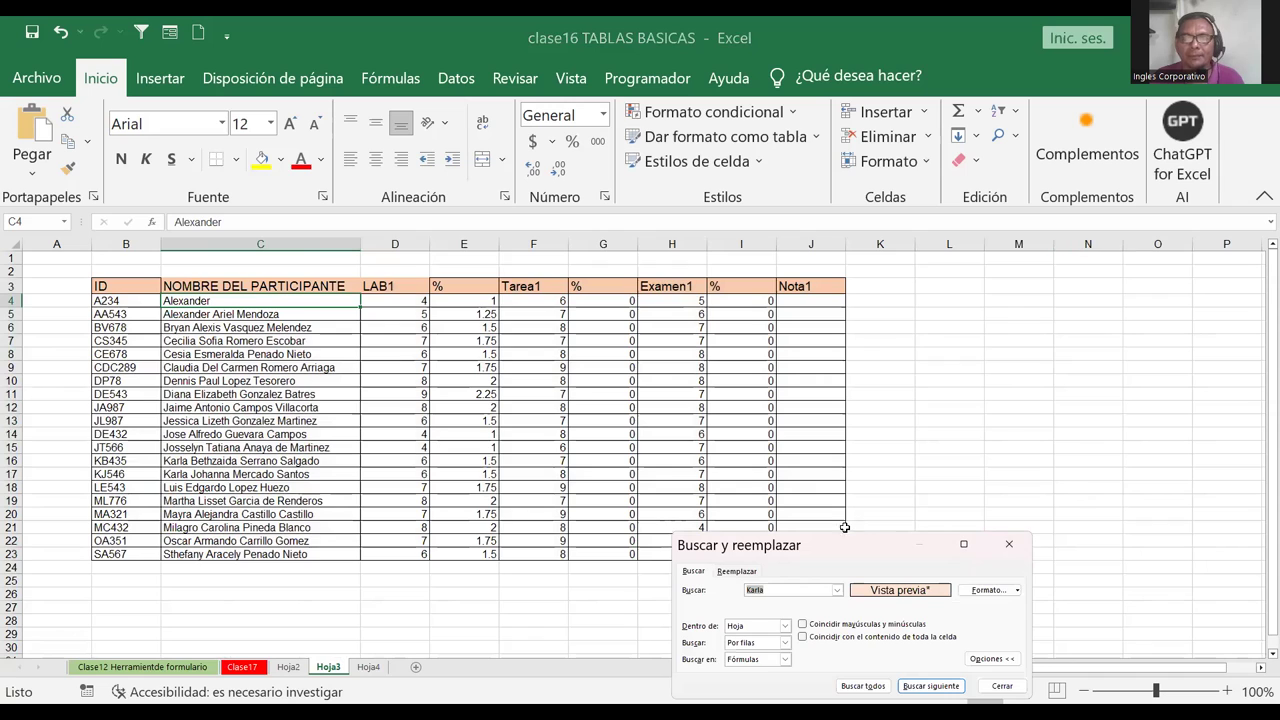
{"action": "left_click_drag", "start_coordinate": [844, 541], "coordinate": [725, 320]}
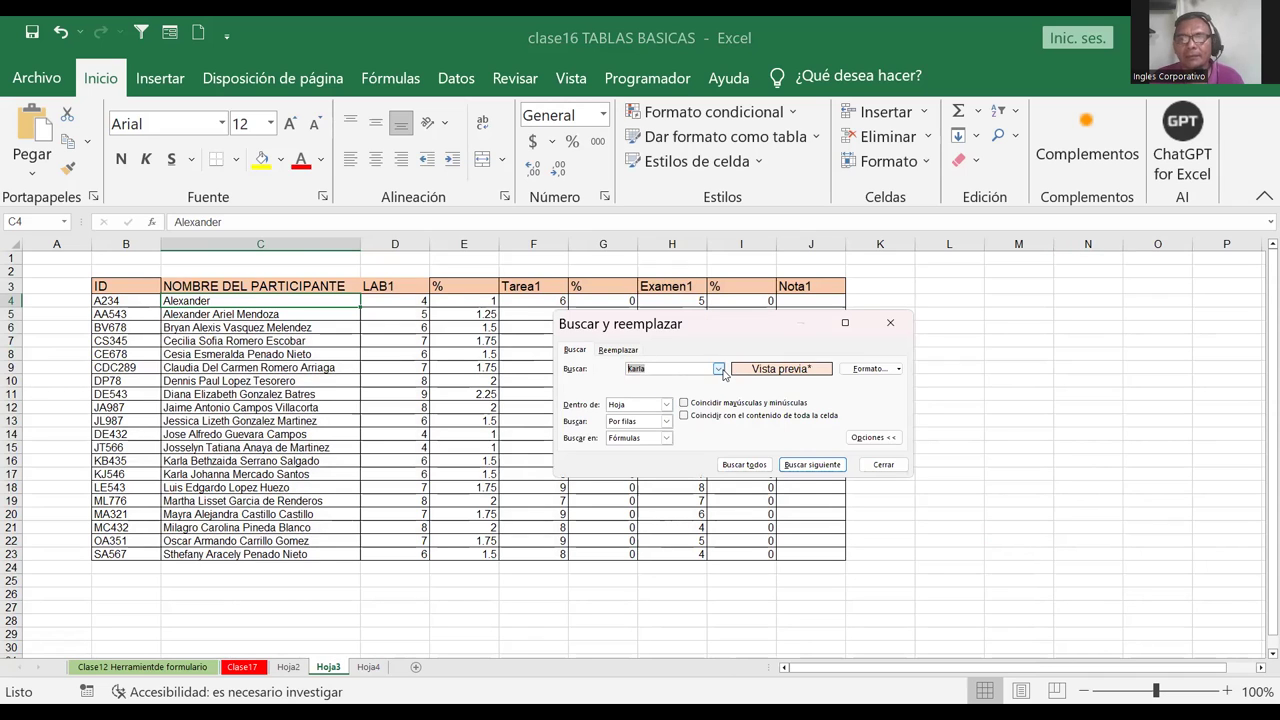
{"action": "left_click", "coordinate": [719, 369]}
{"action": "left_click", "coordinate": [721, 371]}
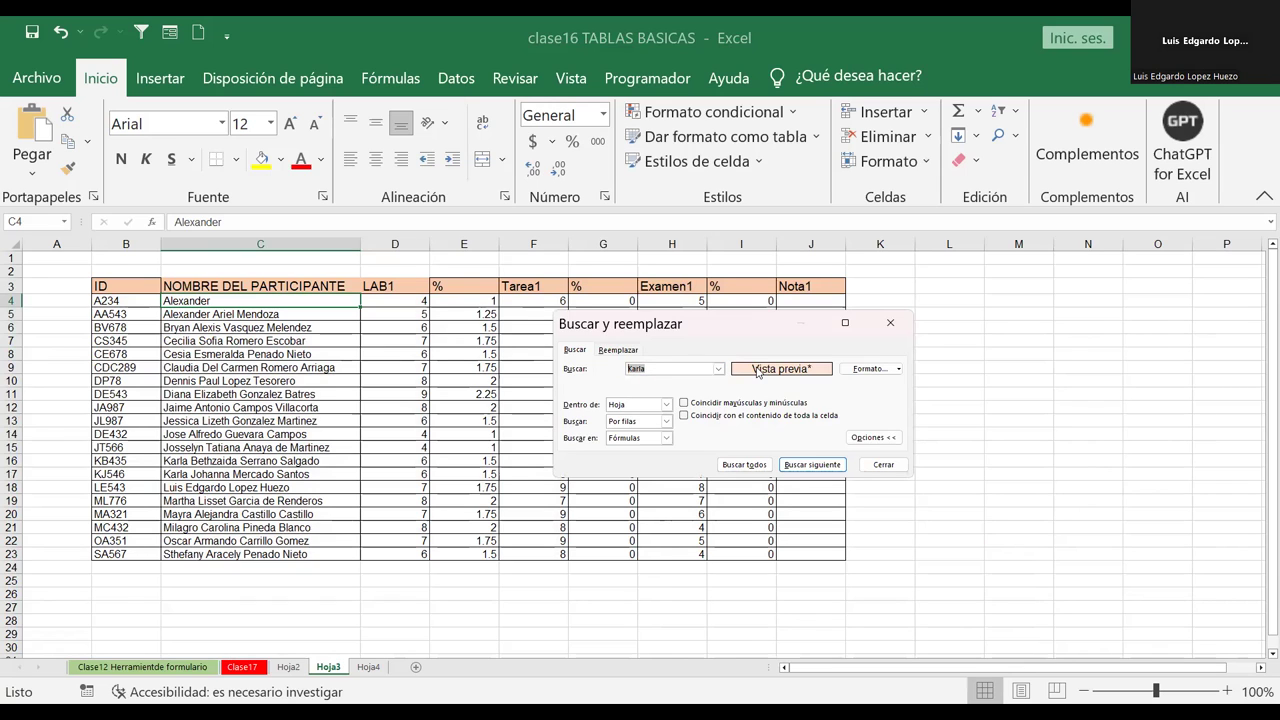
{"action": "left_click", "coordinate": [671, 368]}
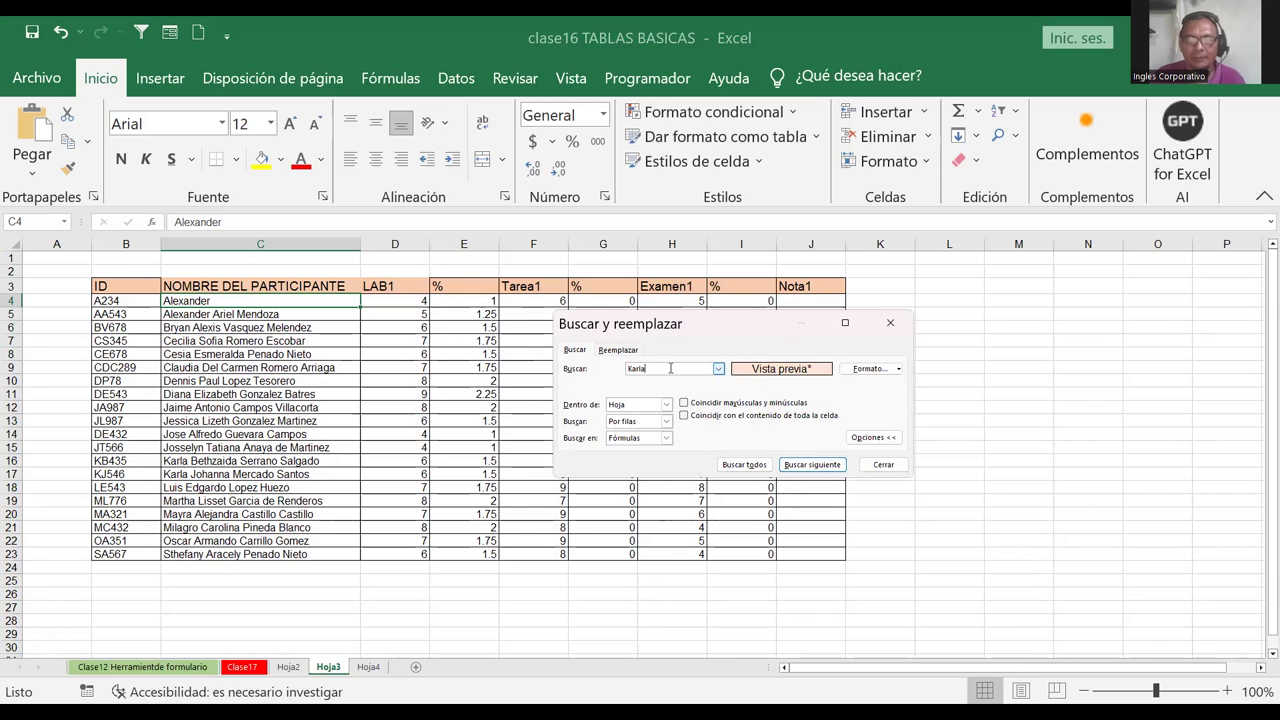
{"action": "key", "text": "BackSpace"}
{"action": "key", "text": "BackSpace"}
{"action": "key", "text": "BackSpace"}
{"action": "type", "text": "A"}
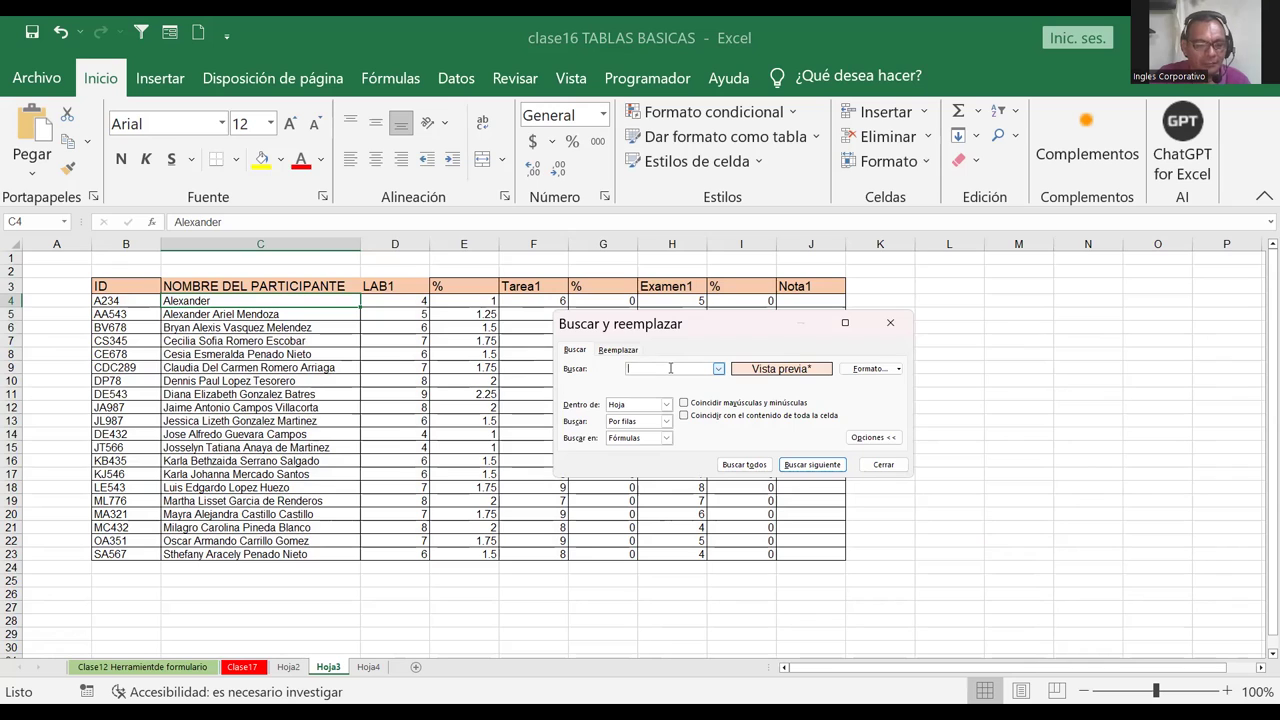
{"action": "type", "text": "lexander"}
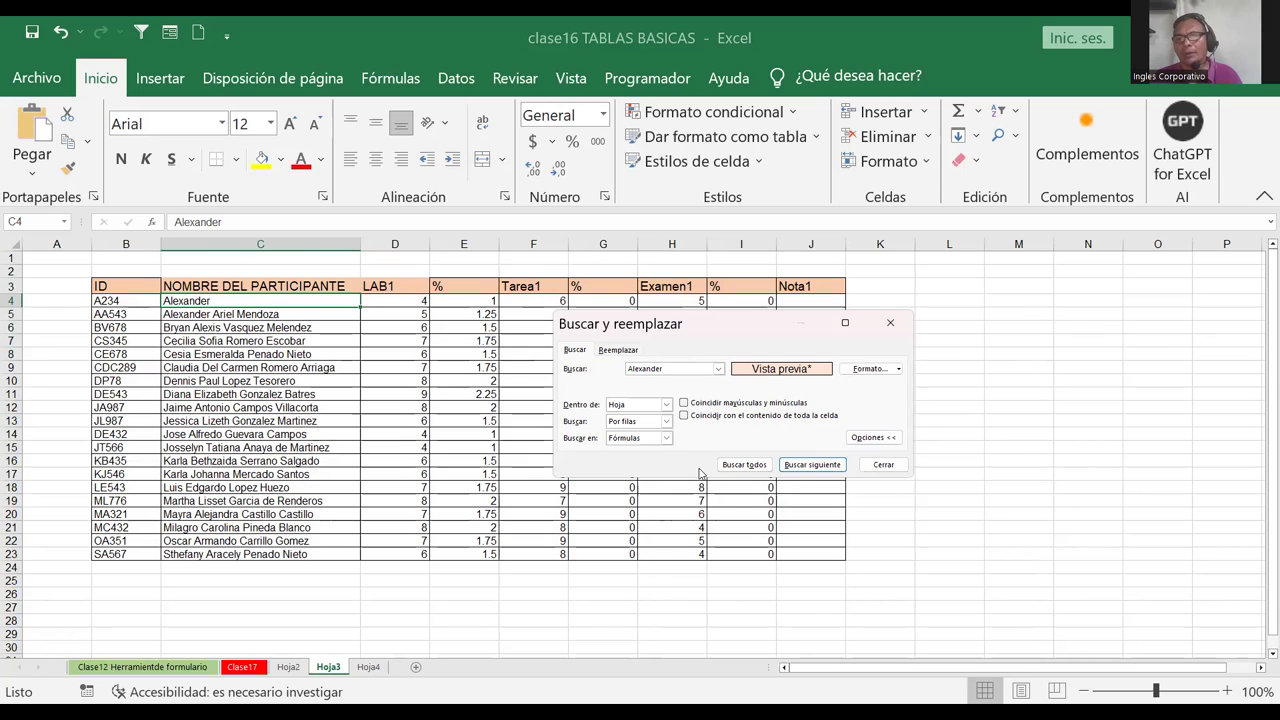
{"action": "left_click", "coordinate": [870, 438]}
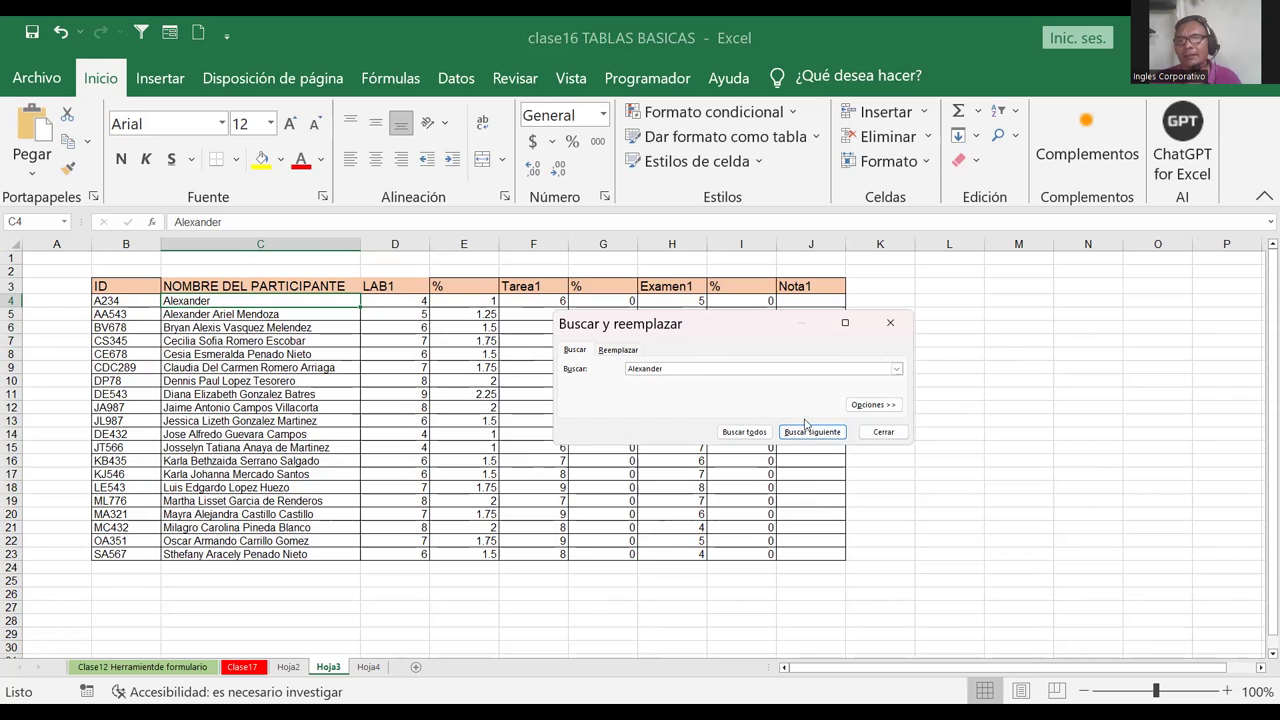
{"action": "left_click", "coordinate": [870, 405]}
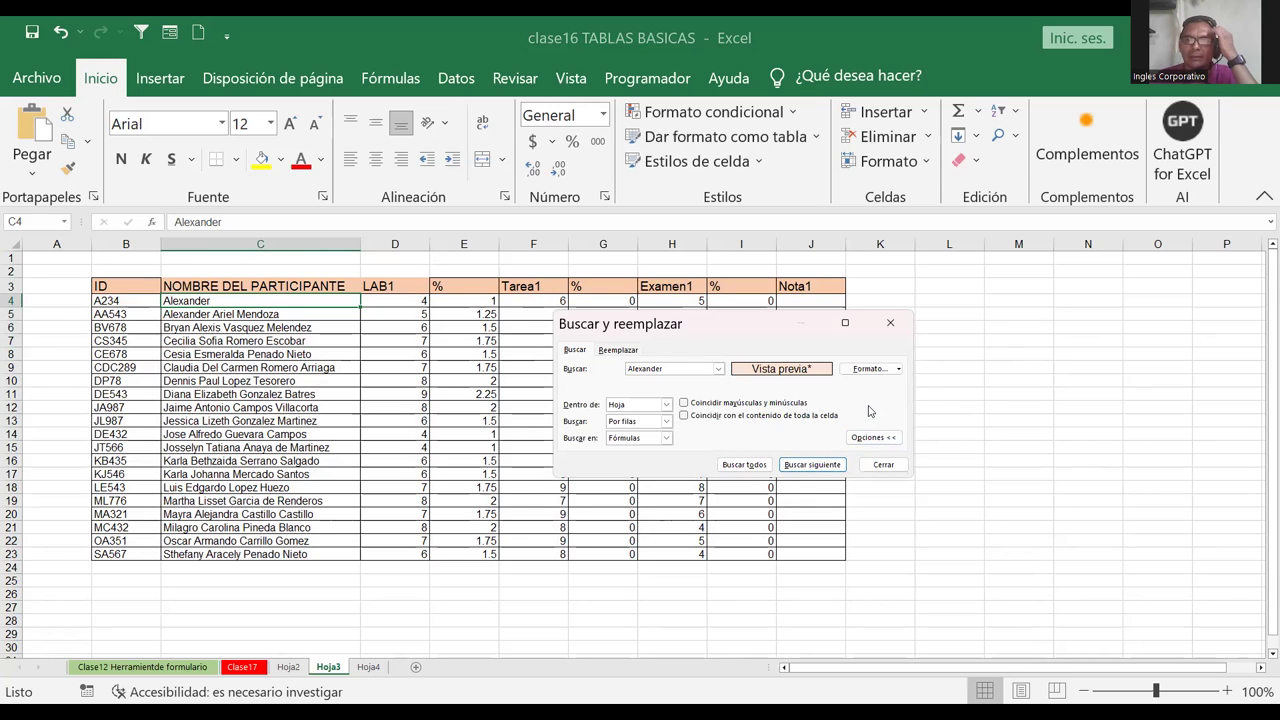
{"action": "left_click", "coordinate": [829, 468]}
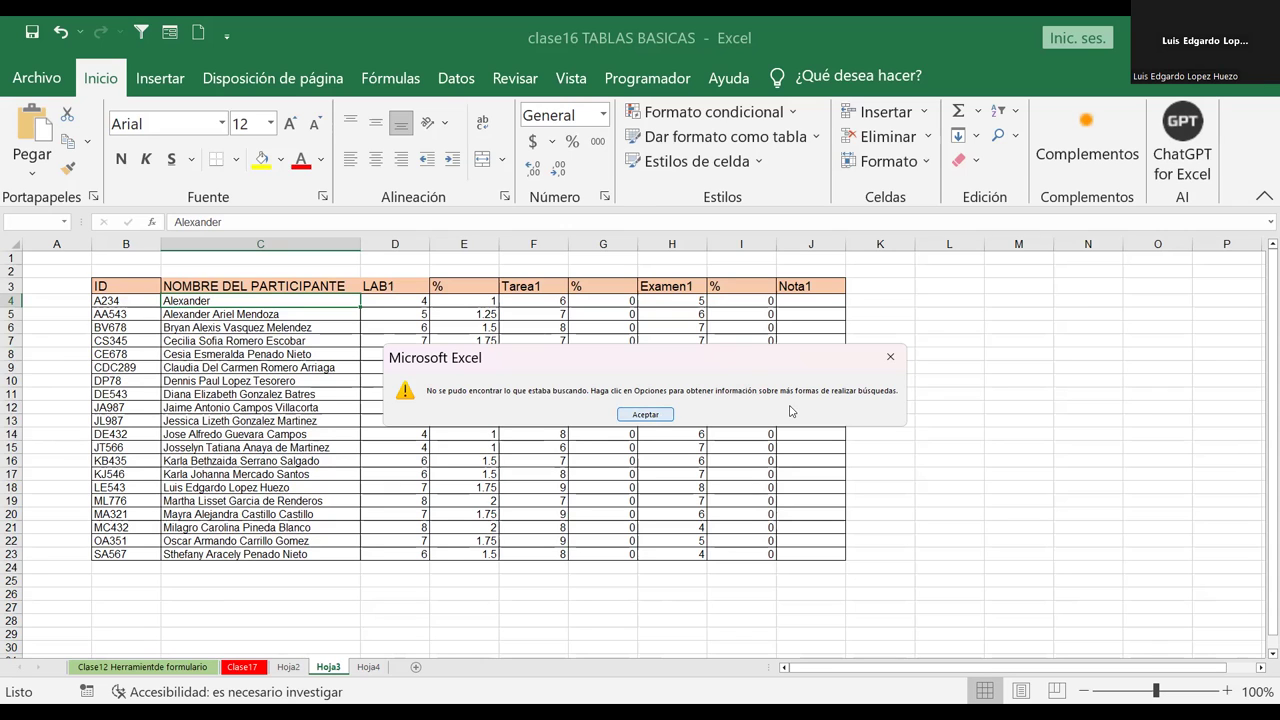
Dismiss the not-found message, check the Formato settings, and search for Alexander again
{"action": "key", "text": "Return"}
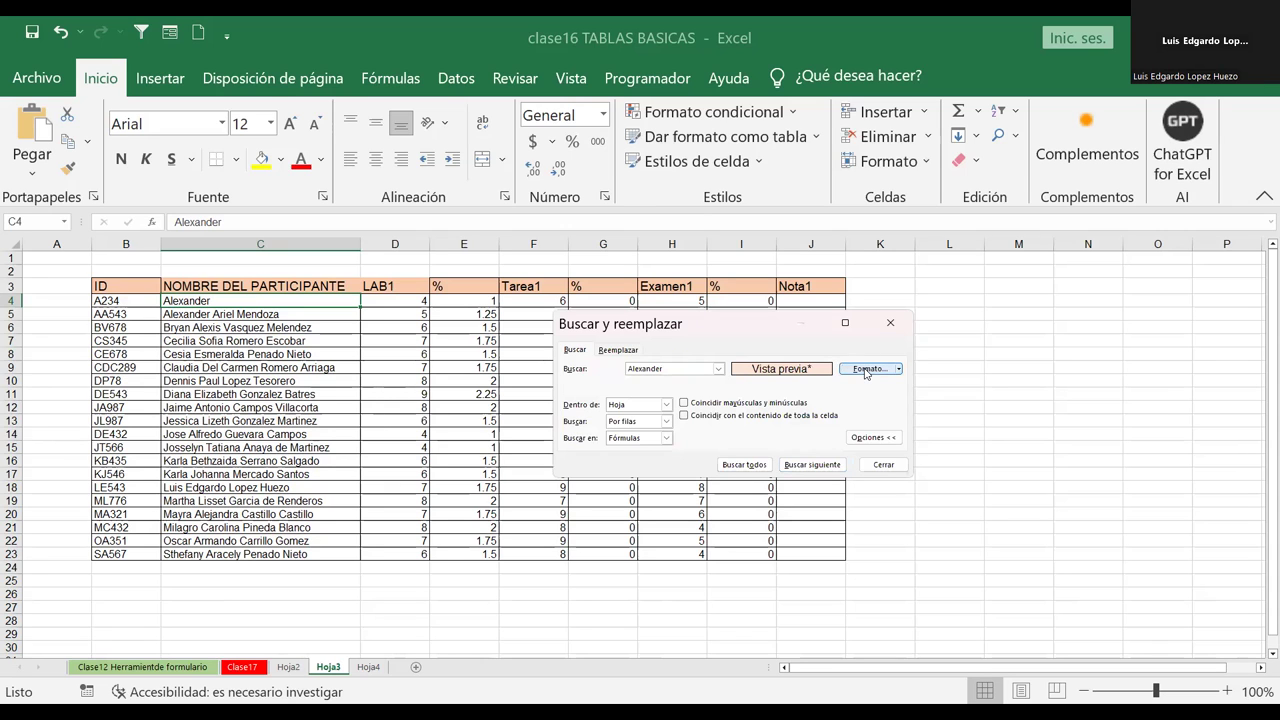
{"action": "left_click", "coordinate": [866, 368]}
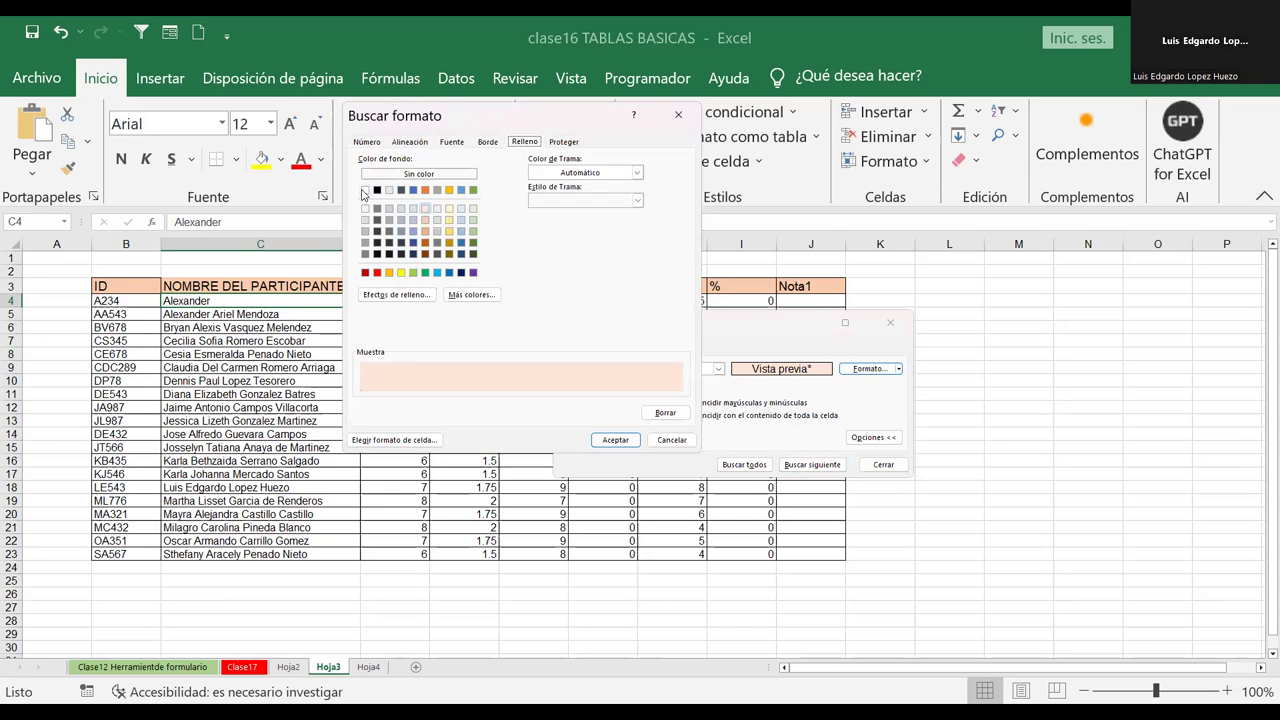
{"action": "left_click", "coordinate": [618, 441]}
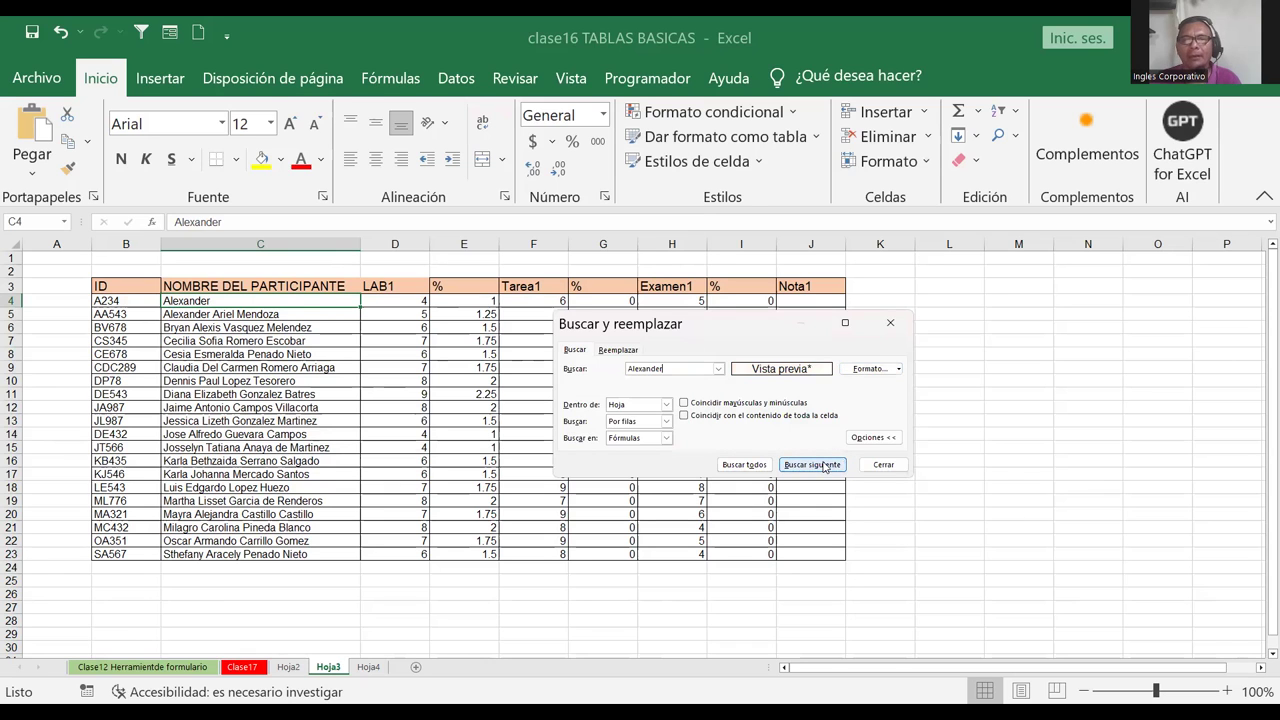
{"action": "key", "text": "Return"}
{"action": "key", "text": "Return"}
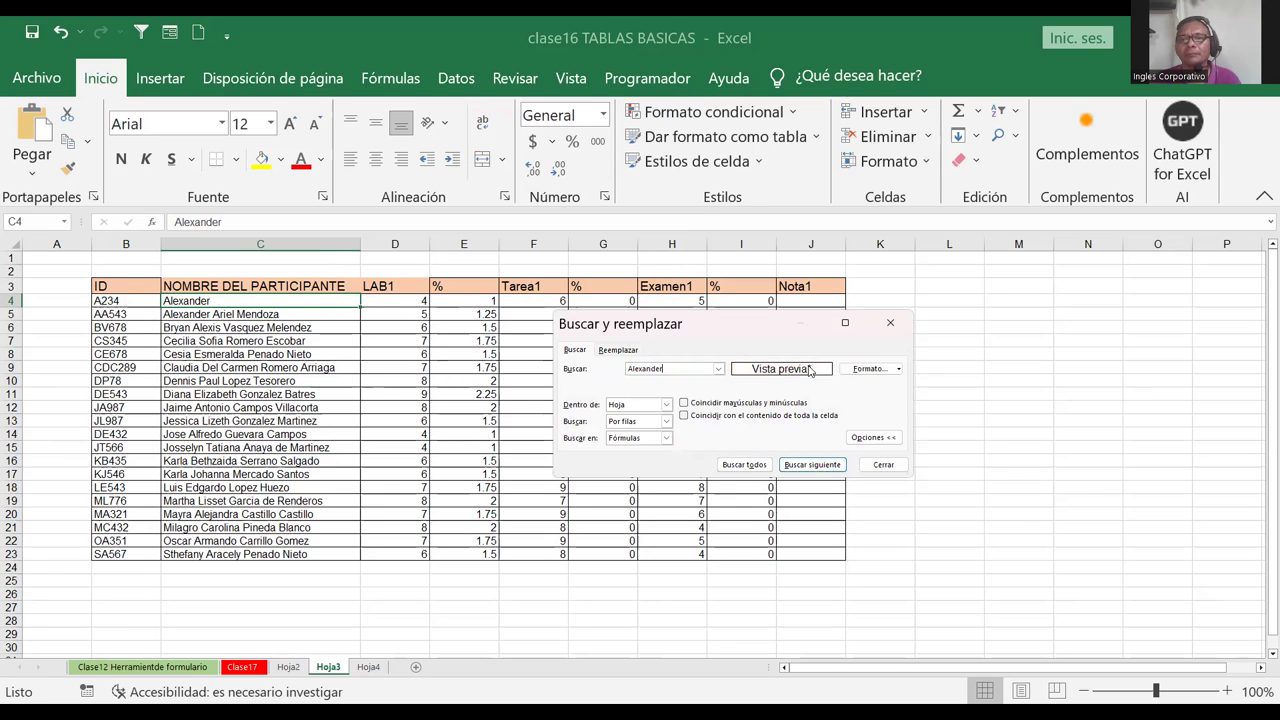
Replace all Alexander with Cecilia, find nothing to replace, close the dialog, and select B3:J23
{"action": "left_click", "coordinate": [712, 368]}
{"action": "left_click", "coordinate": [618, 350]}
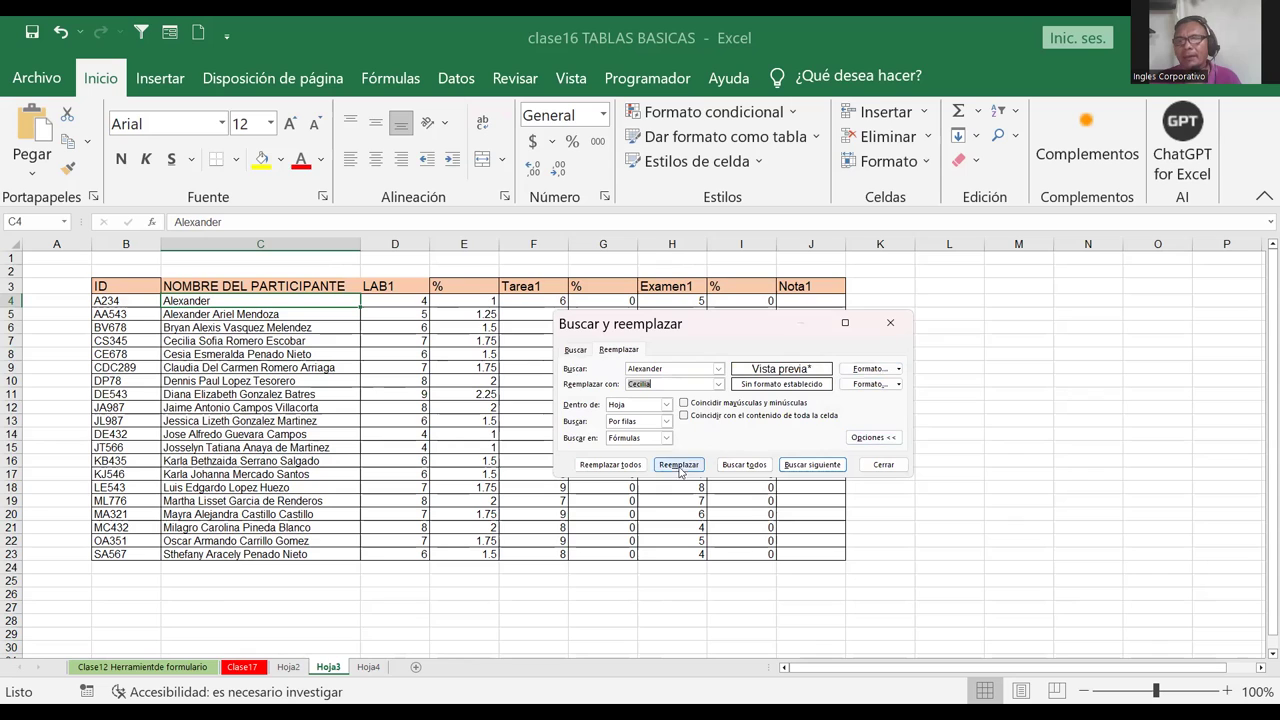
{"action": "left_click", "coordinate": [626, 467]}
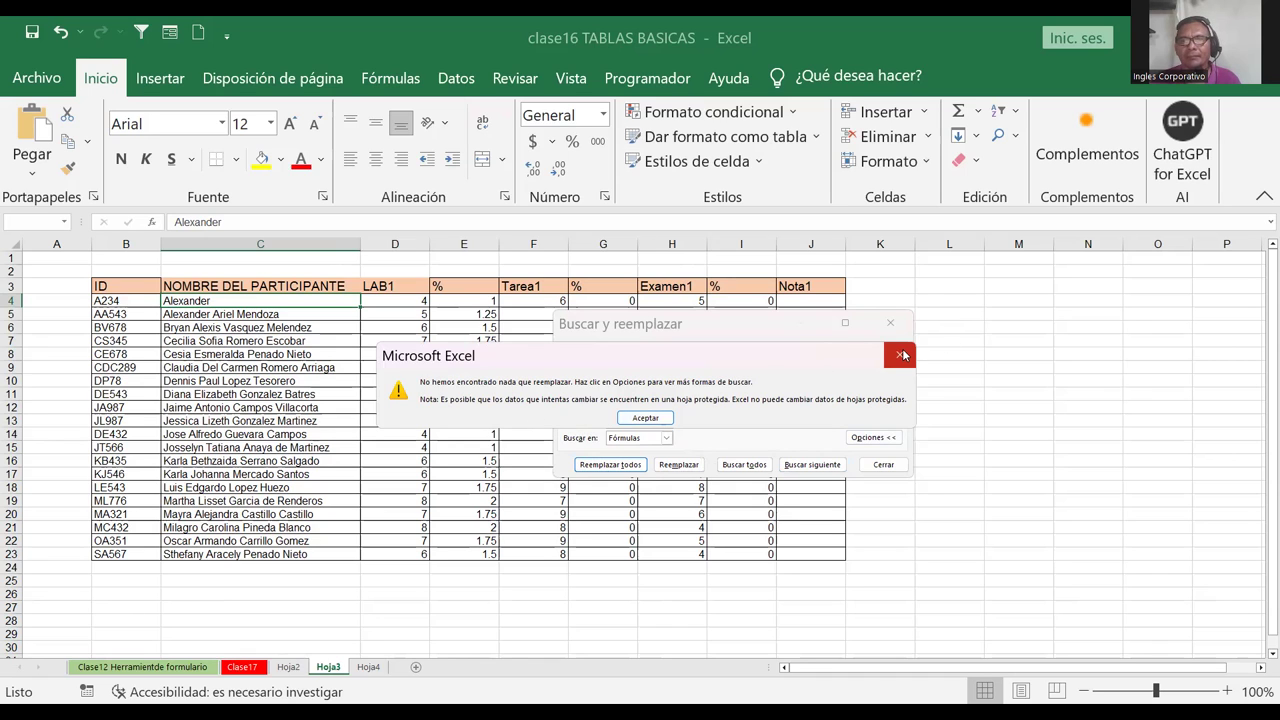
{"action": "key", "text": "Escape"}
{"action": "key", "text": "Escape"}
{"action": "left_click", "coordinate": [826, 395]}
{"action": "left_click_drag", "start_coordinate": [110, 287], "coordinate": [813, 552]}
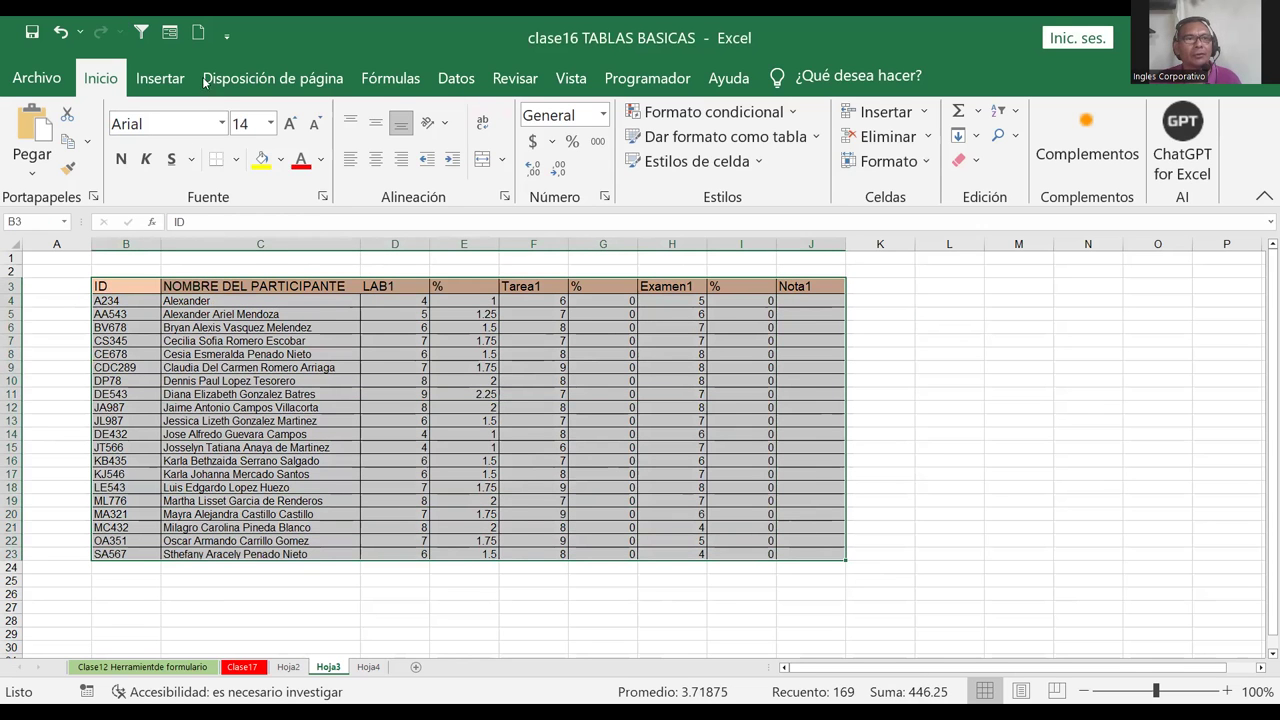
{"action": "left_click", "coordinate": [161, 80]}
{"action": "left_click", "coordinate": [242, 122]}
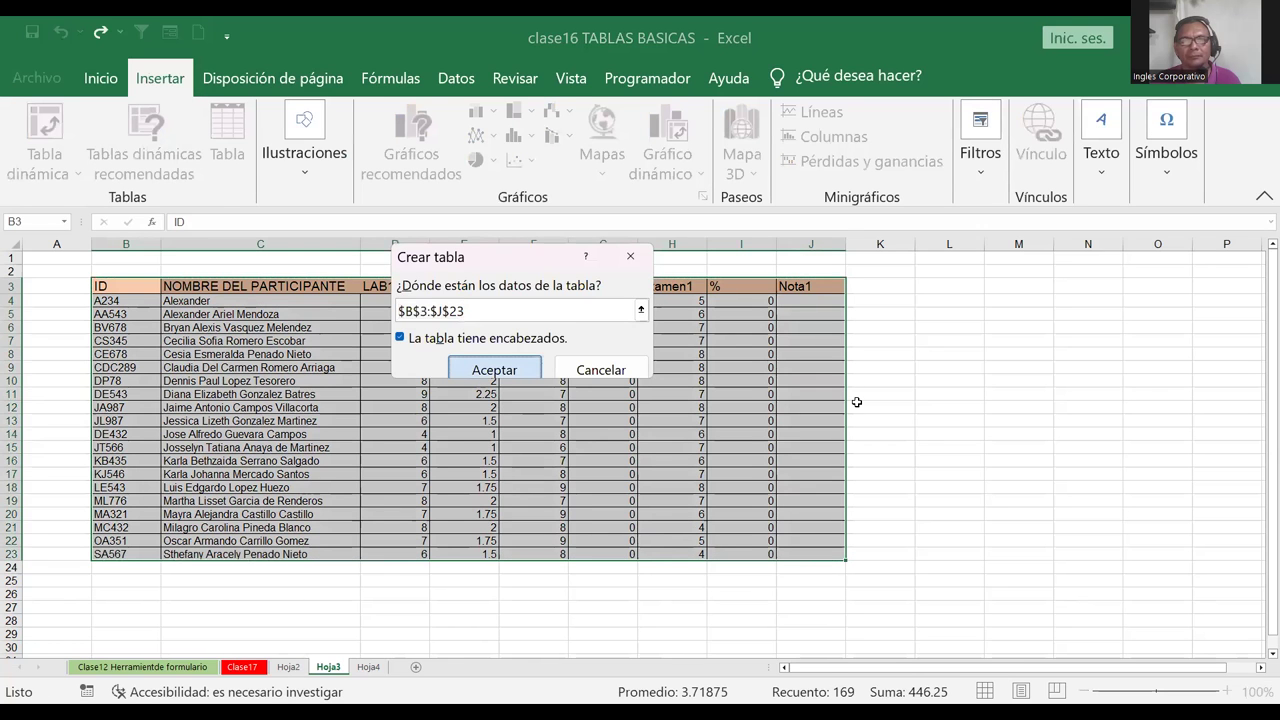
{"action": "key", "text": "Return"}
{"action": "left_click", "coordinate": [958, 393]}
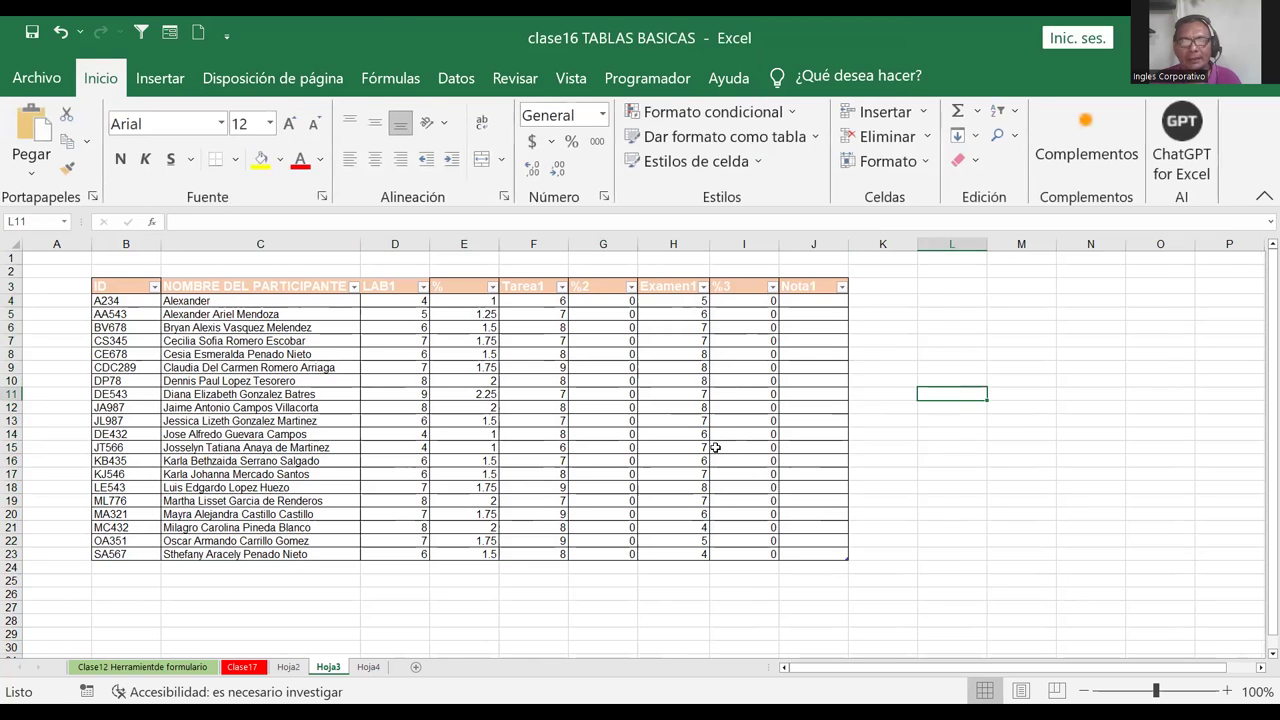
{"action": "left_click", "coordinate": [372, 350]}
{"action": "left_click", "coordinate": [265, 313]}
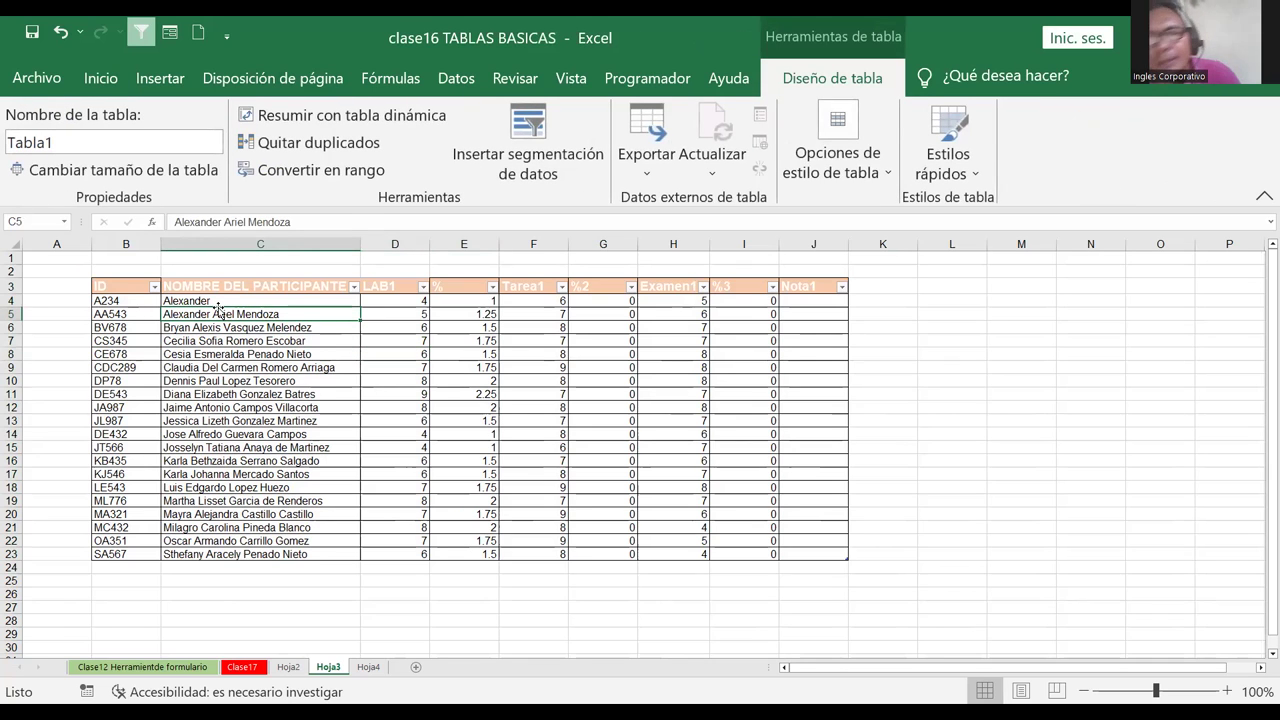
{"action": "left_click", "coordinate": [117, 84]}
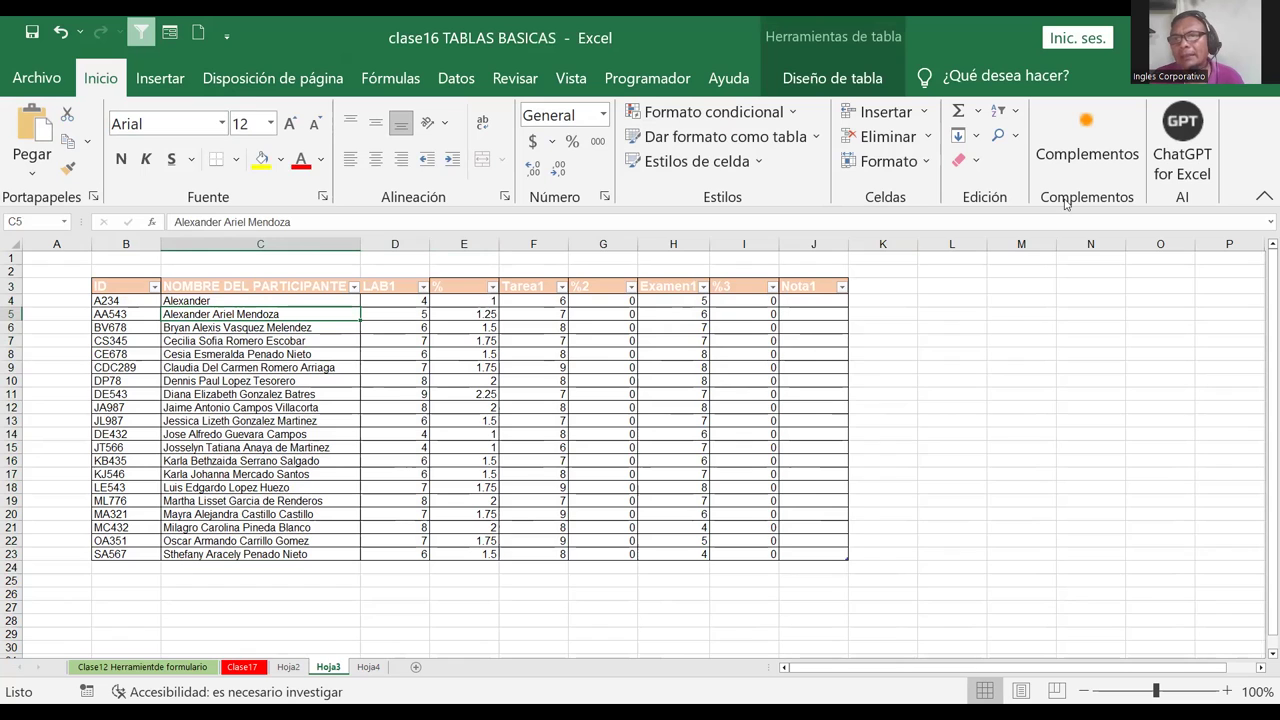
{"action": "left_click", "coordinate": [1015, 138]}
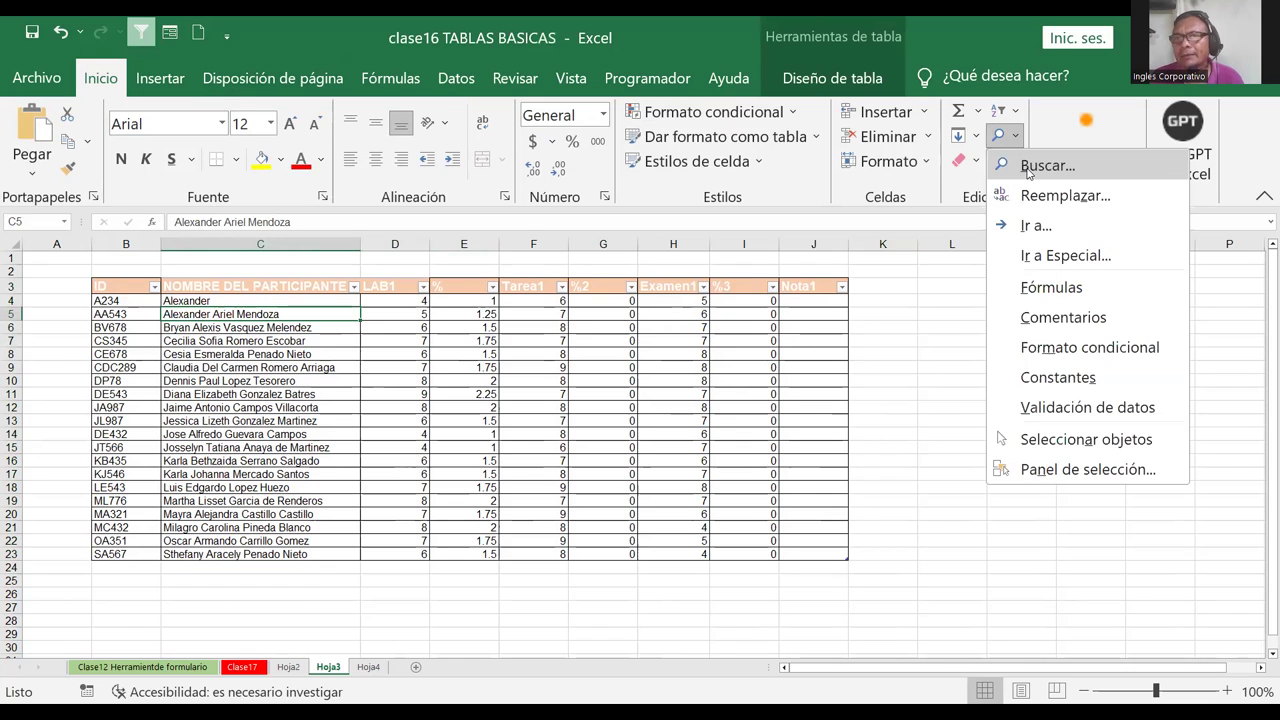
{"action": "left_click", "coordinate": [1045, 166]}
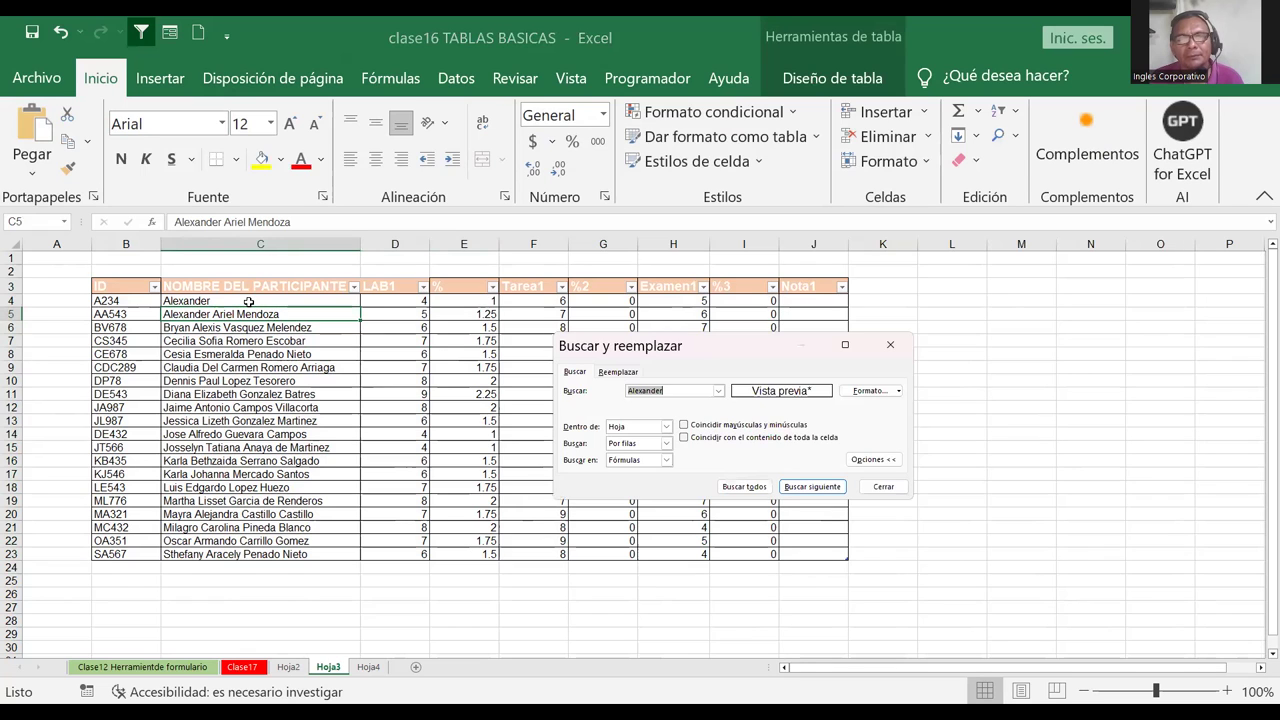
{"action": "left_click", "coordinate": [358, 302]}
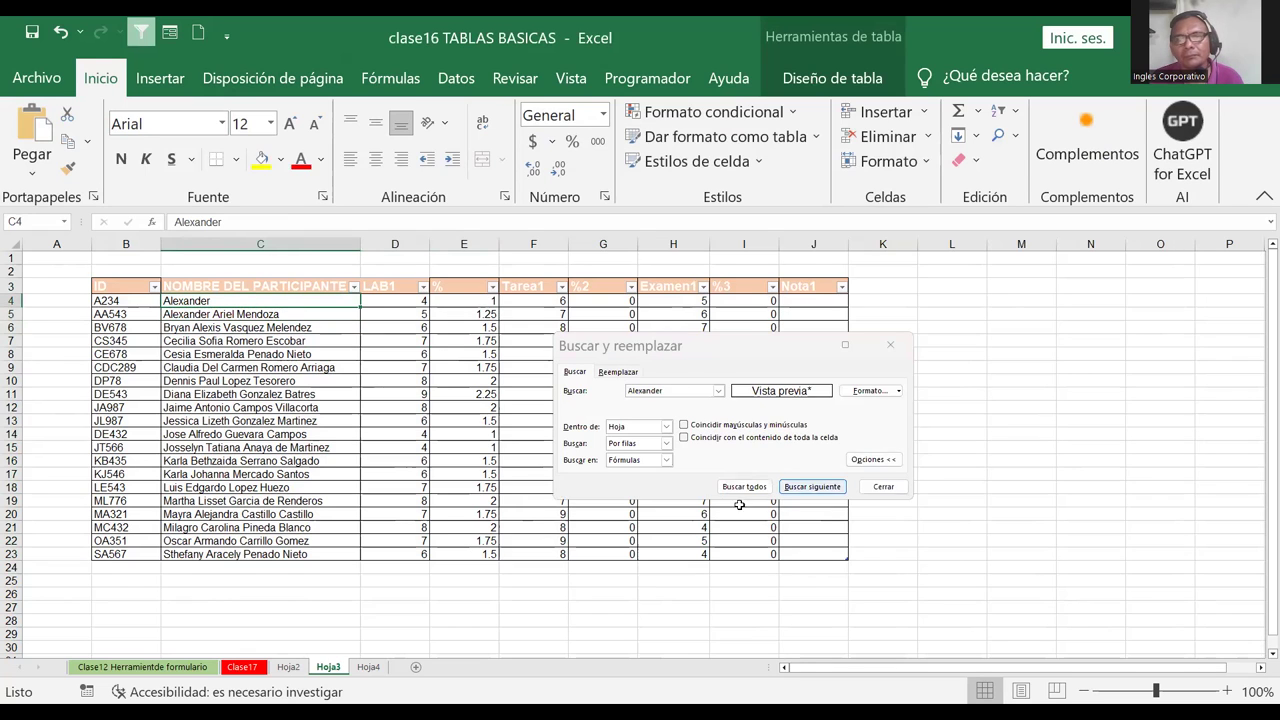
{"action": "left_click", "coordinate": [817, 489]}
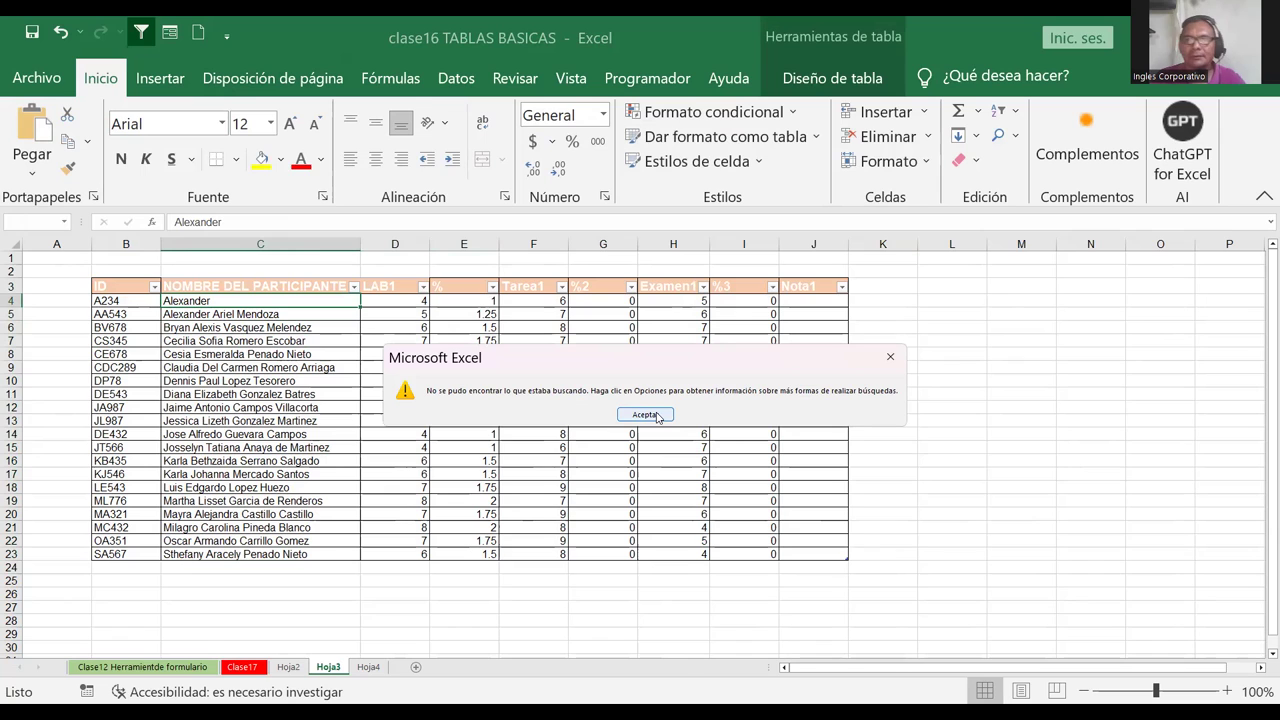
{"action": "left_click", "coordinate": [658, 417]}
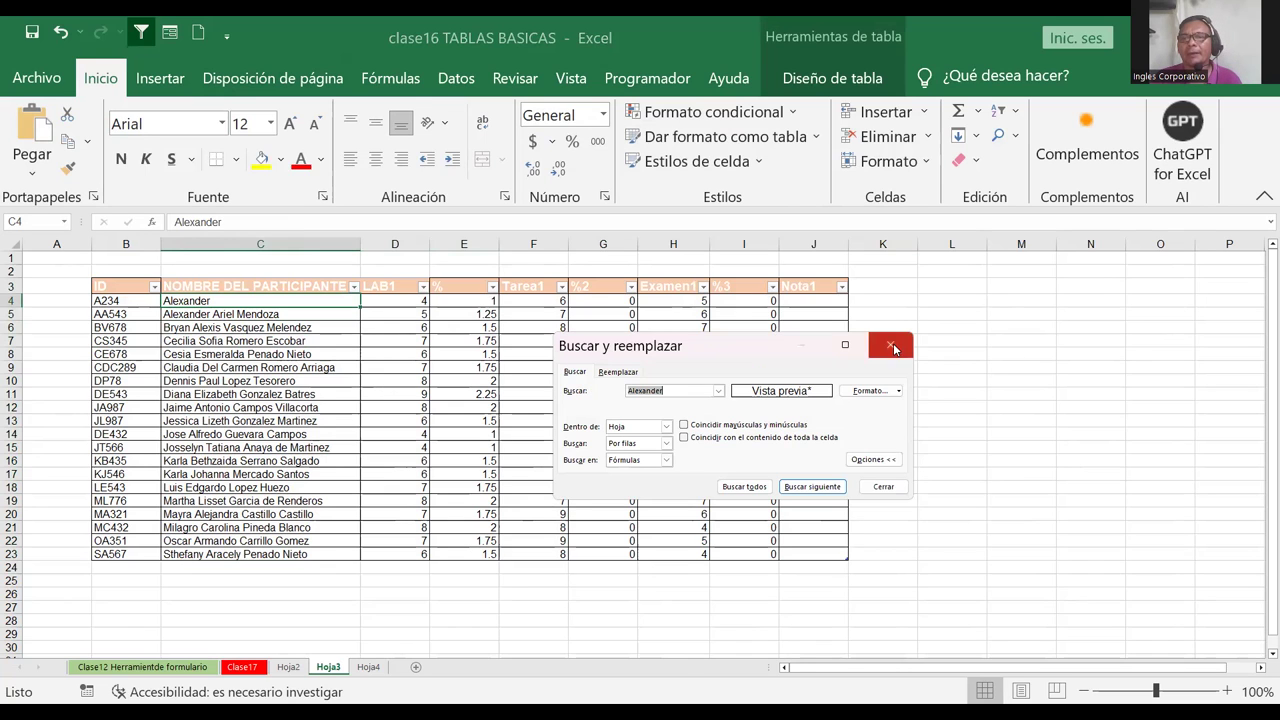
{"action": "left_click", "coordinate": [890, 344]}
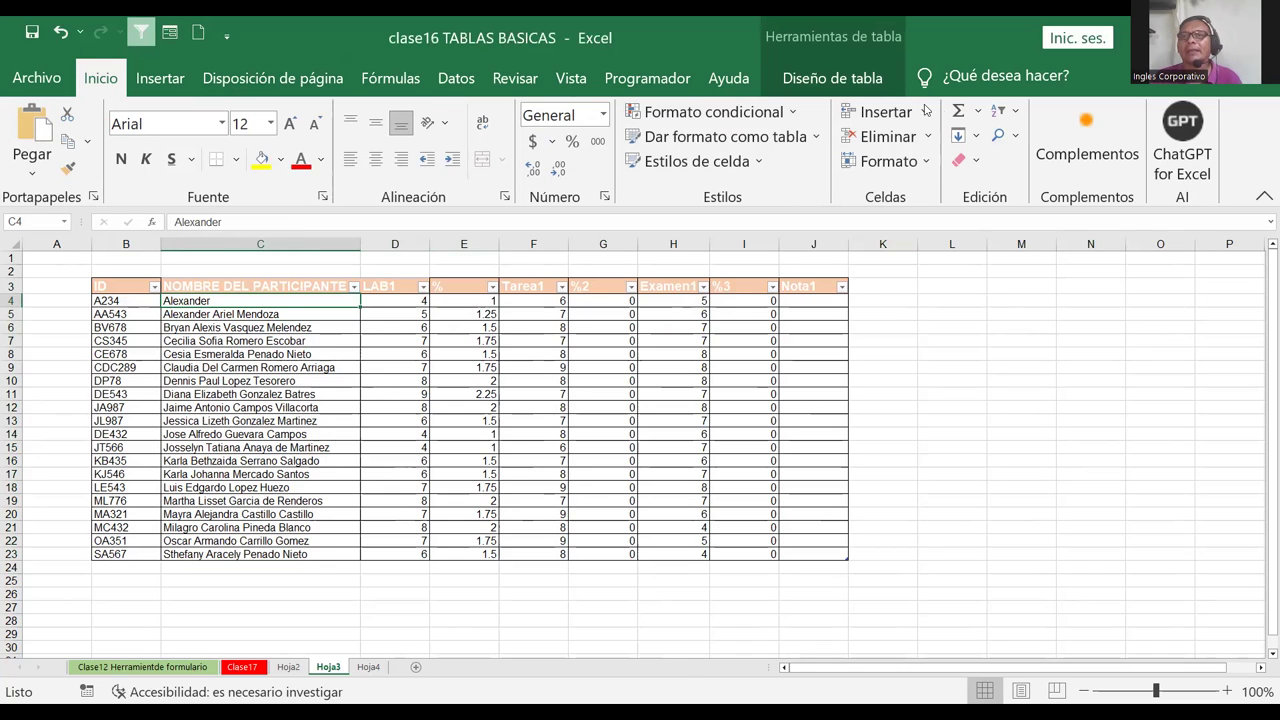
{"action": "left_click", "coordinate": [160, 78]}
{"action": "left_click", "coordinate": [100, 78]}
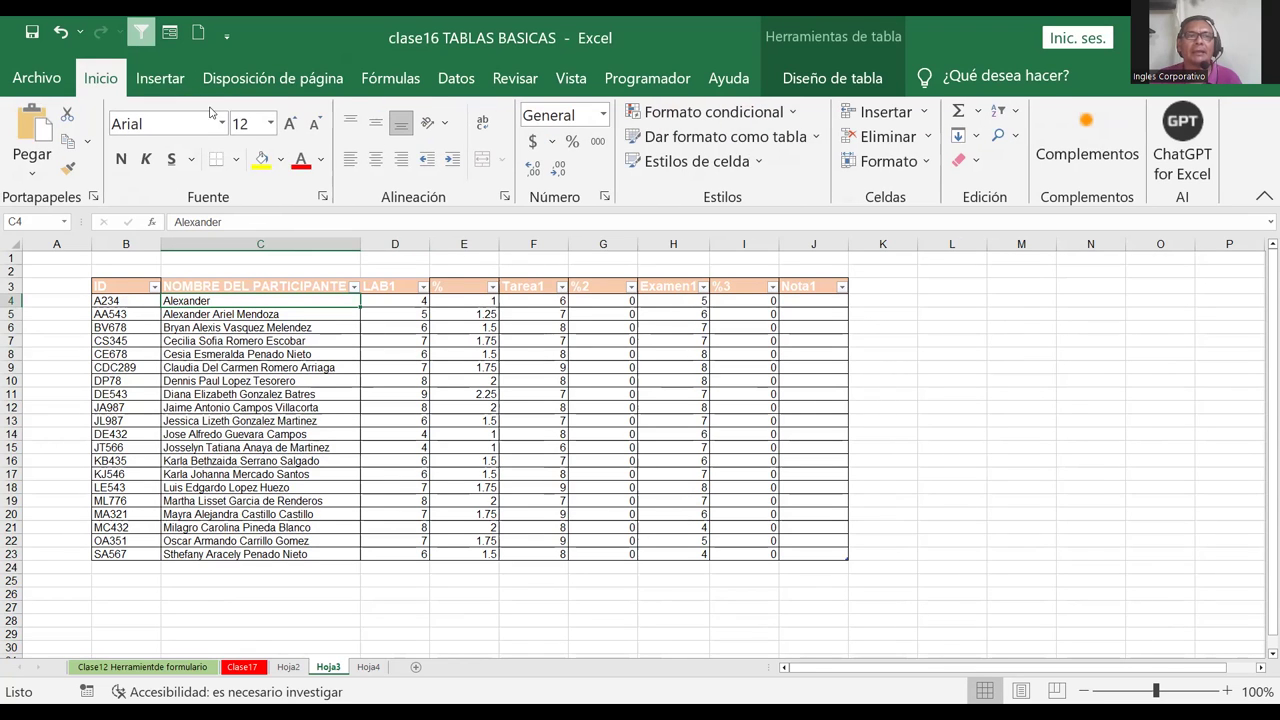
{"action": "left_click", "coordinate": [978, 164]}
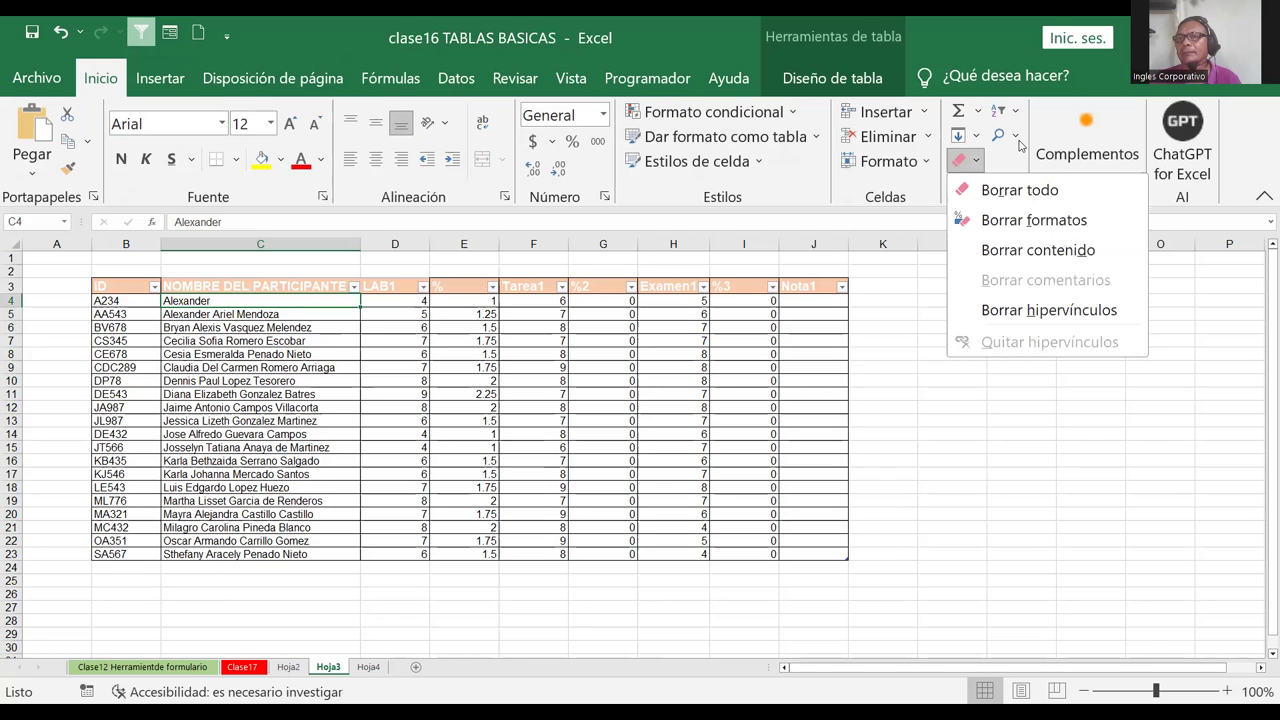
{"action": "left_click", "coordinate": [1016, 137]}
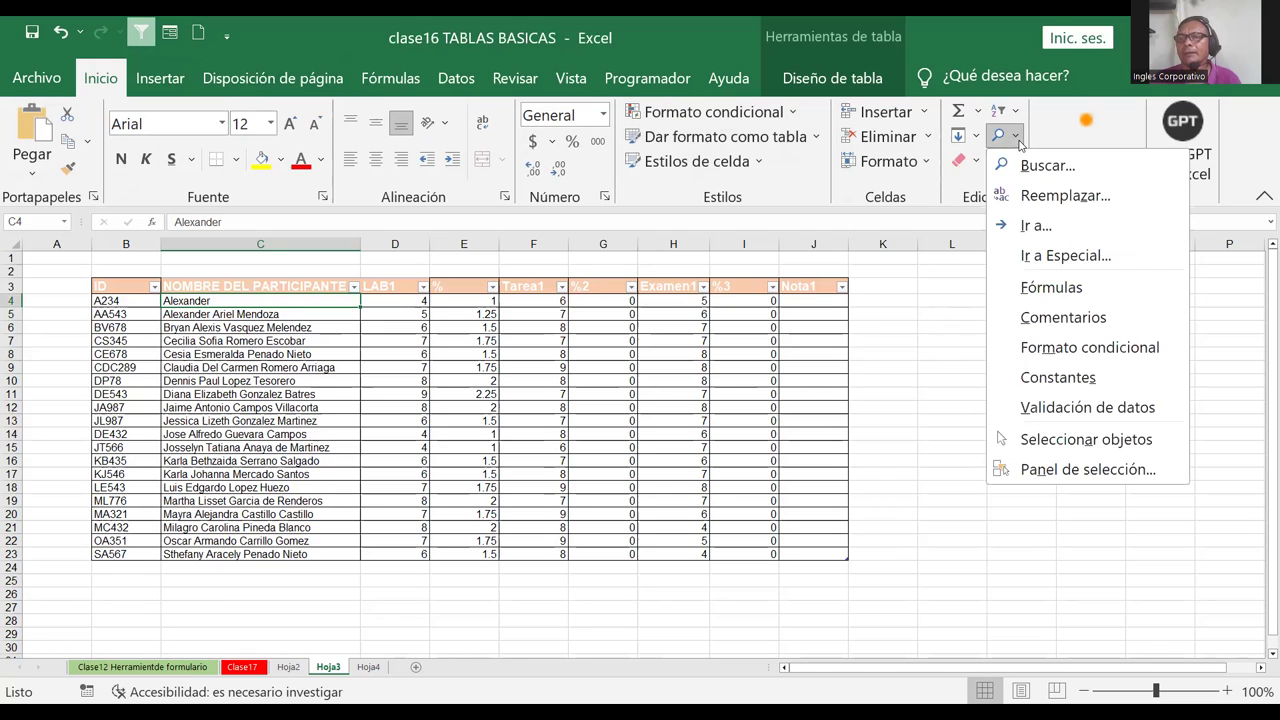
{"action": "left_click", "coordinate": [1042, 228]}
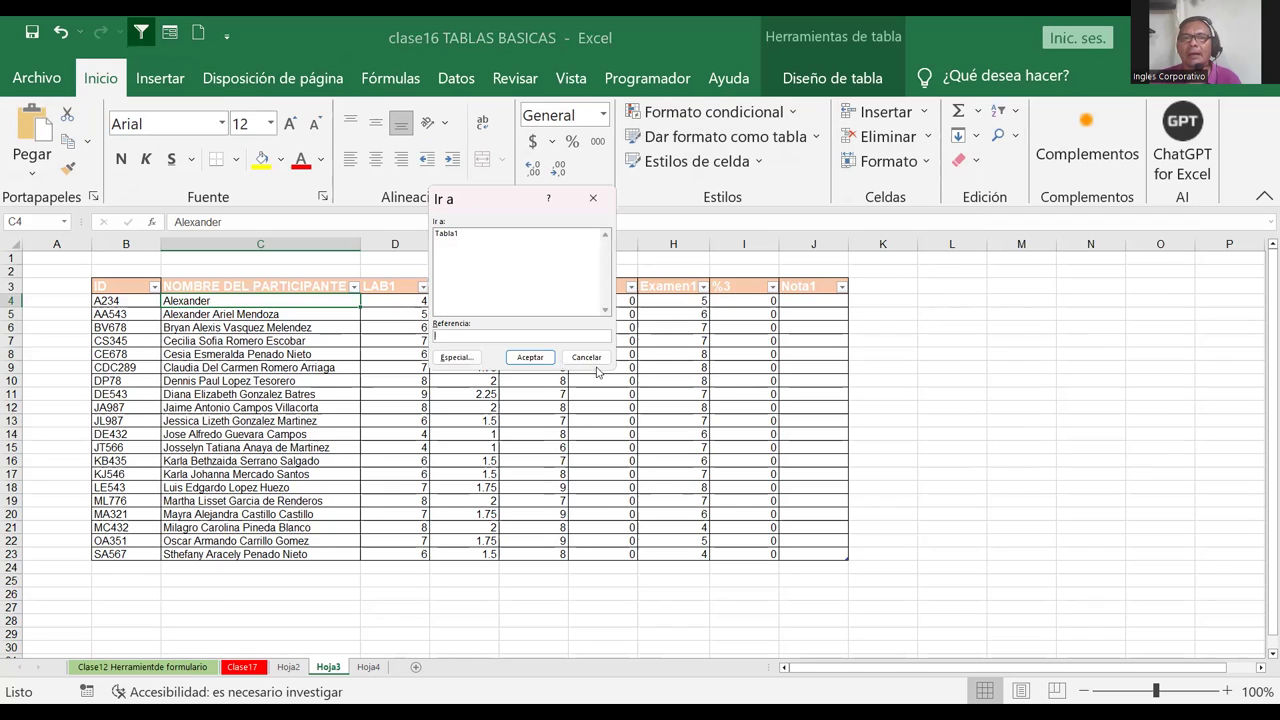
{"action": "left_click", "coordinate": [531, 358]}
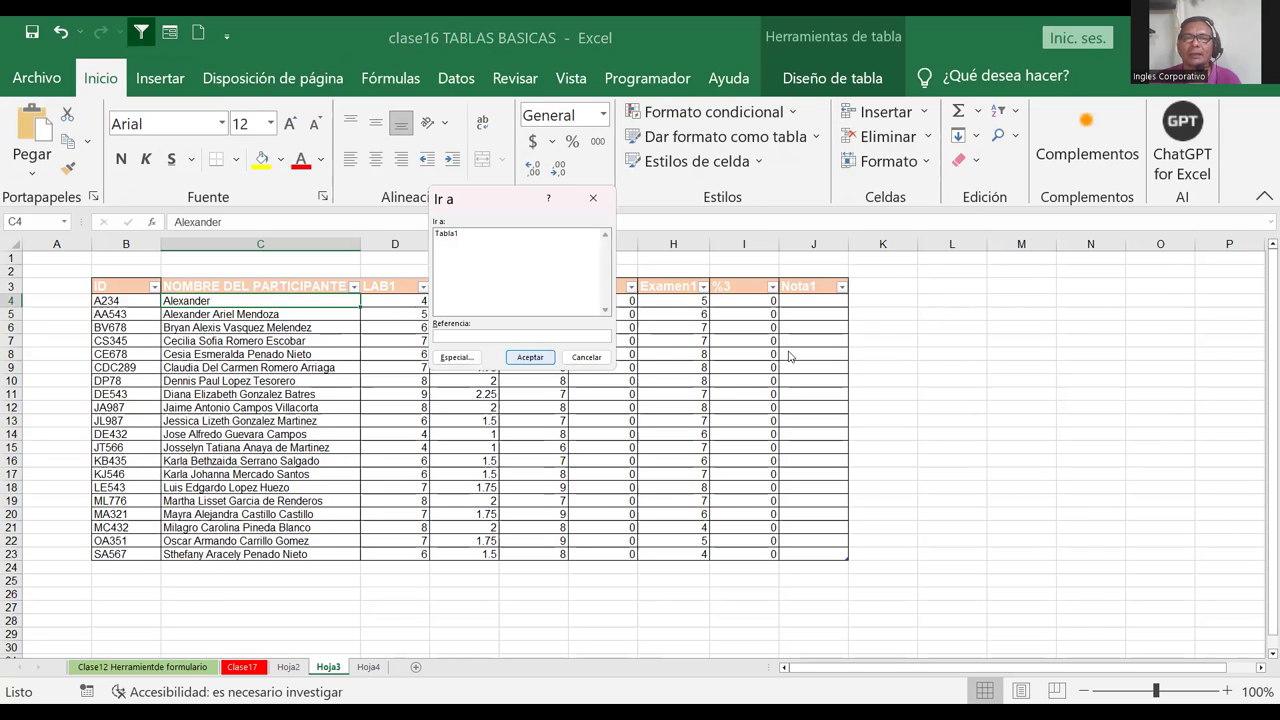
{"action": "left_click", "coordinate": [640, 414]}
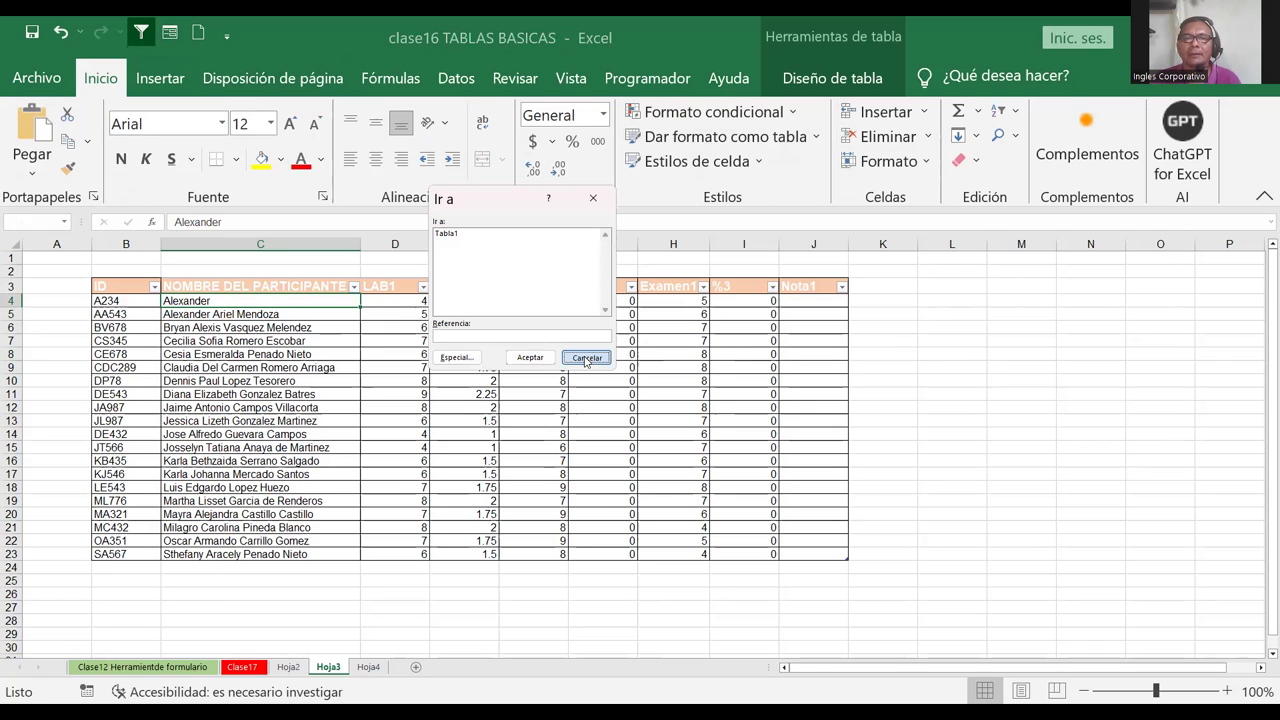
{"action": "key", "text": "Escape"}
{"action": "left_click", "coordinate": [315, 463]}
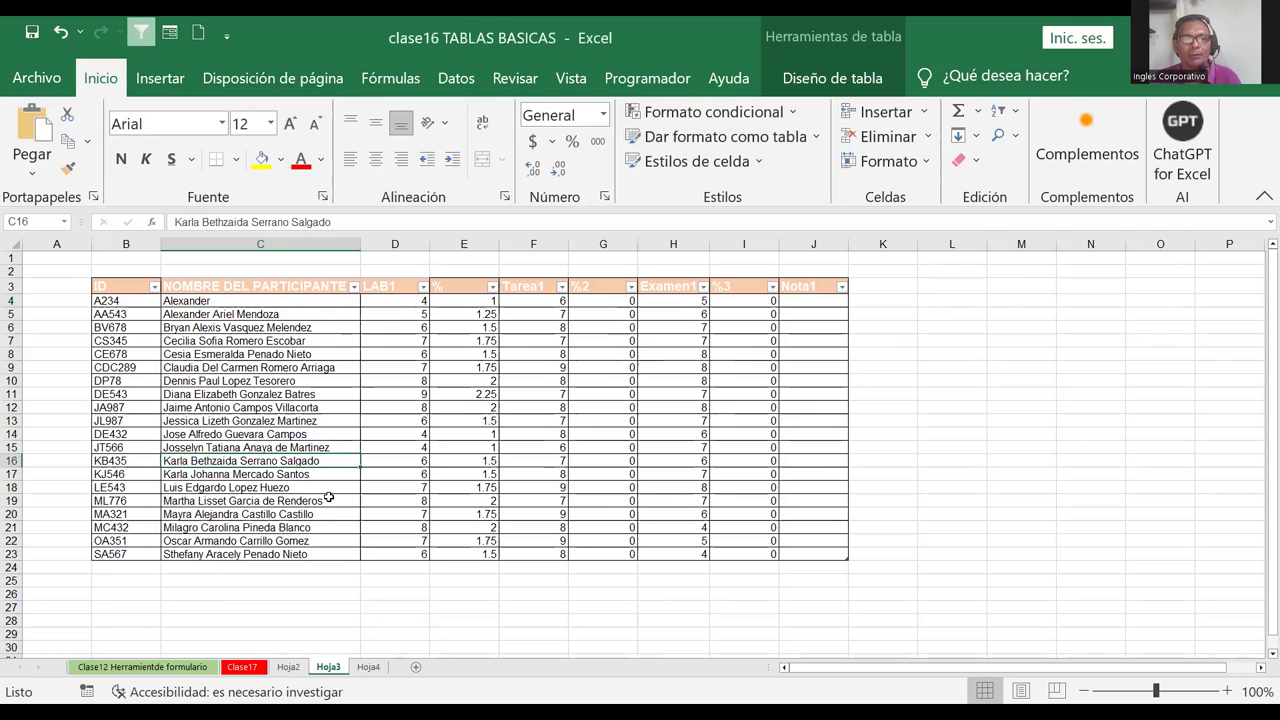
On Hoja4, widen column B so the employee names show fully, and select B4:B5
{"action": "left_click", "coordinate": [289, 667]}
{"action": "left_click", "coordinate": [366, 667]}
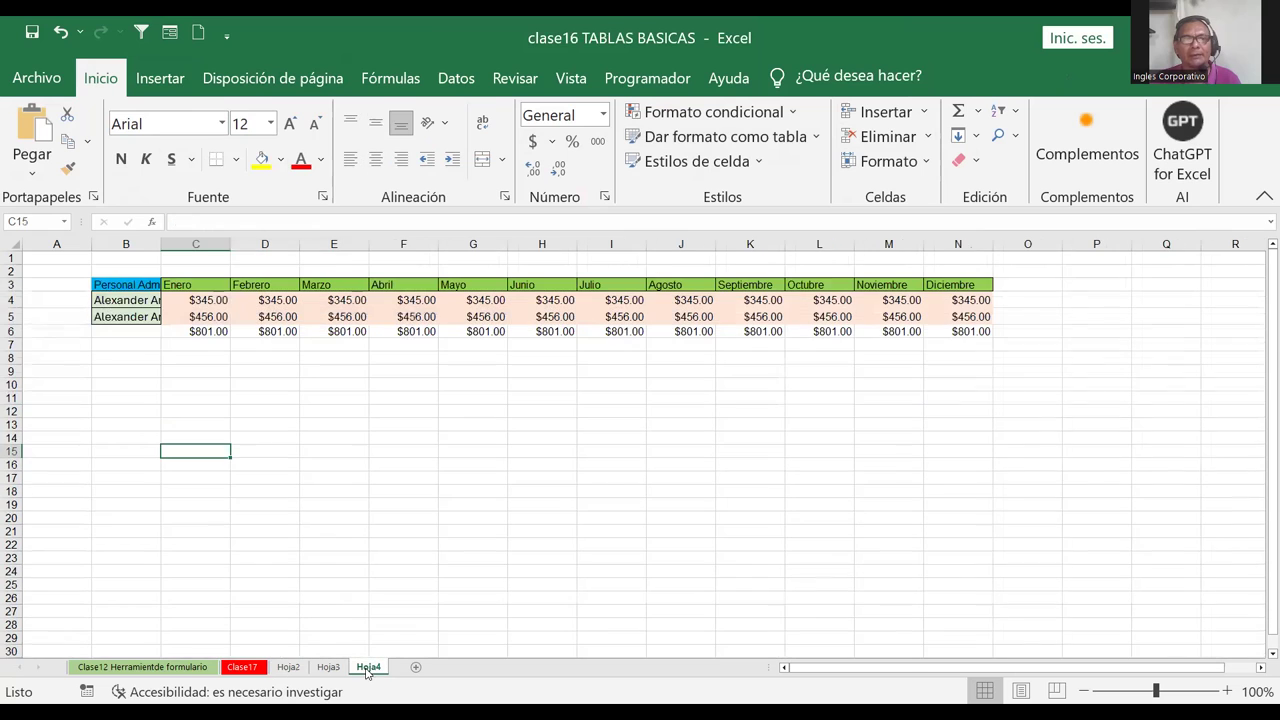
{"action": "left_click", "coordinate": [103, 303]}
{"action": "left_click_drag", "start_coordinate": [162, 245], "coordinate": [246, 245]}
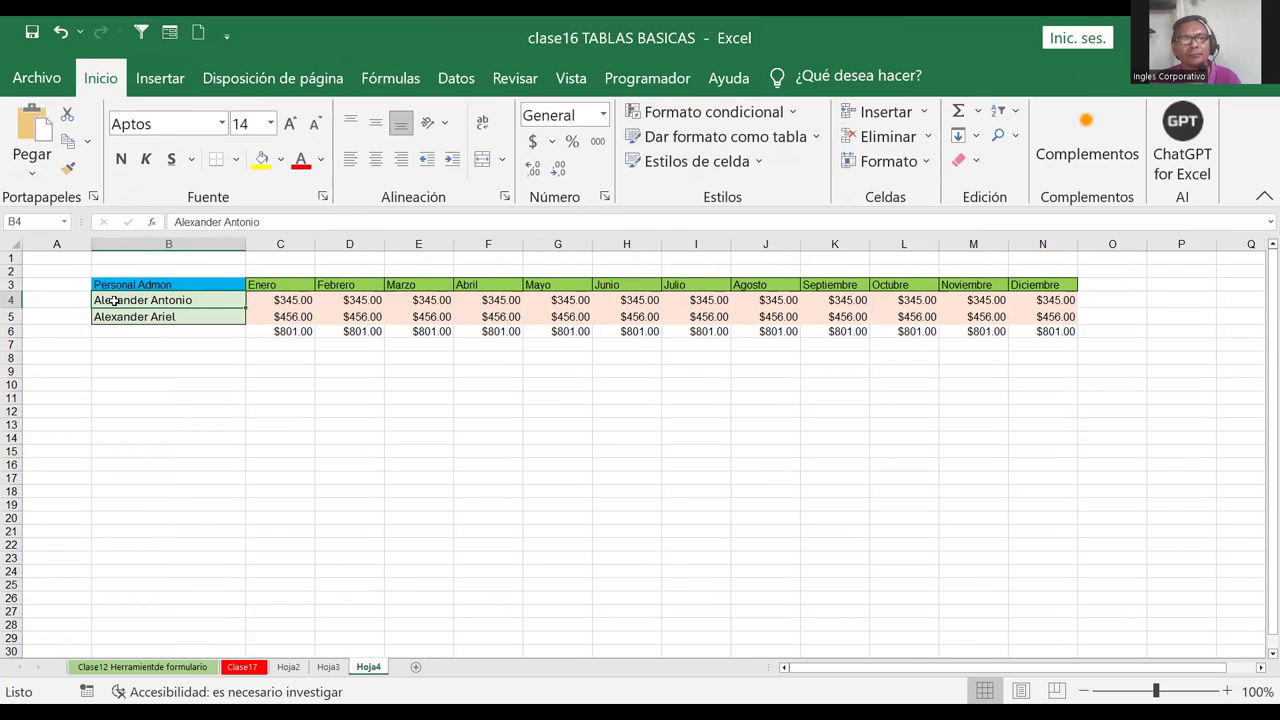
{"action": "left_click_drag", "start_coordinate": [114, 300], "coordinate": [120, 316]}
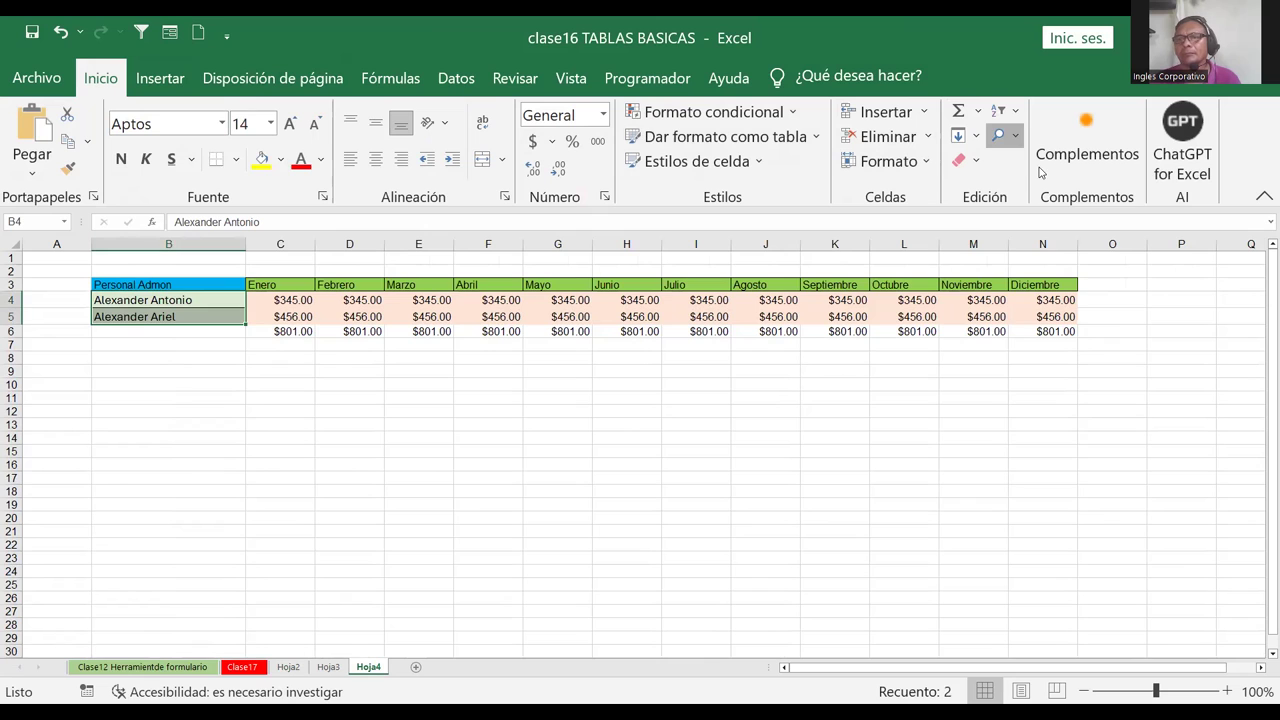
{"action": "left_click", "coordinate": [1003, 135]}
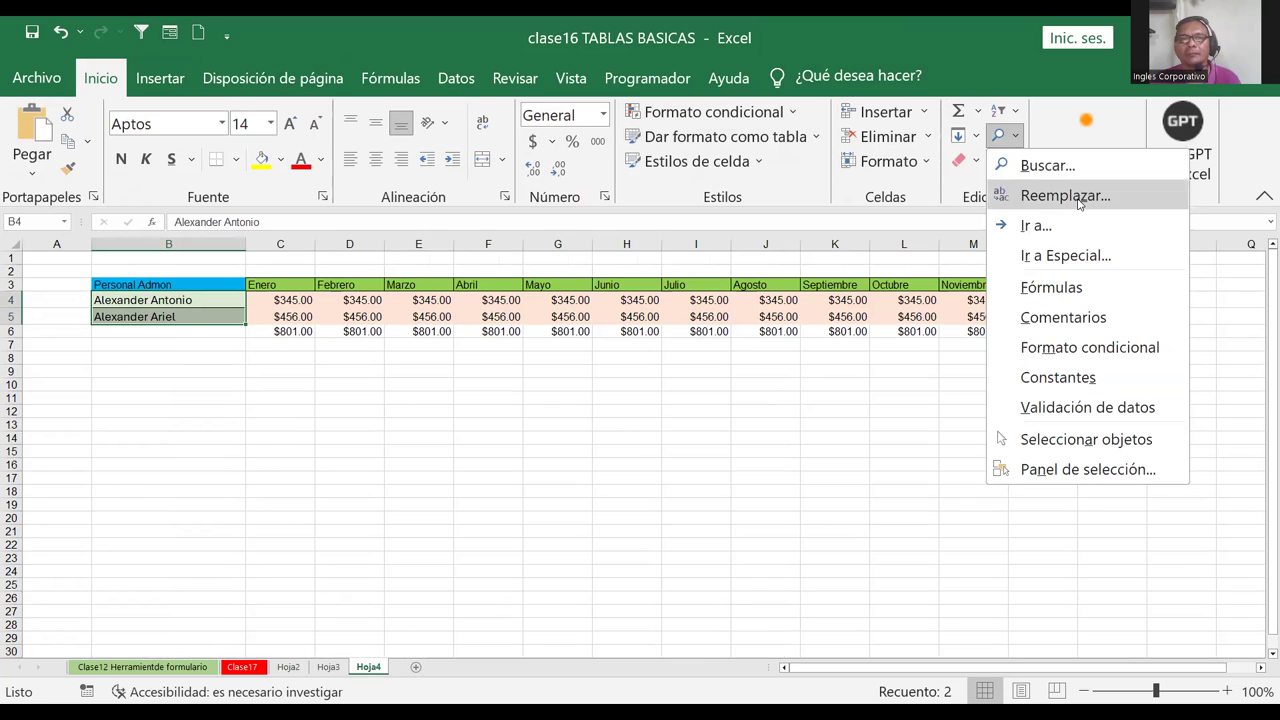
Replace Ariel with Cecilia after clearing the old search term and reviewing the Formato options; no matches are found
{"action": "left_click", "coordinate": [1079, 199]}
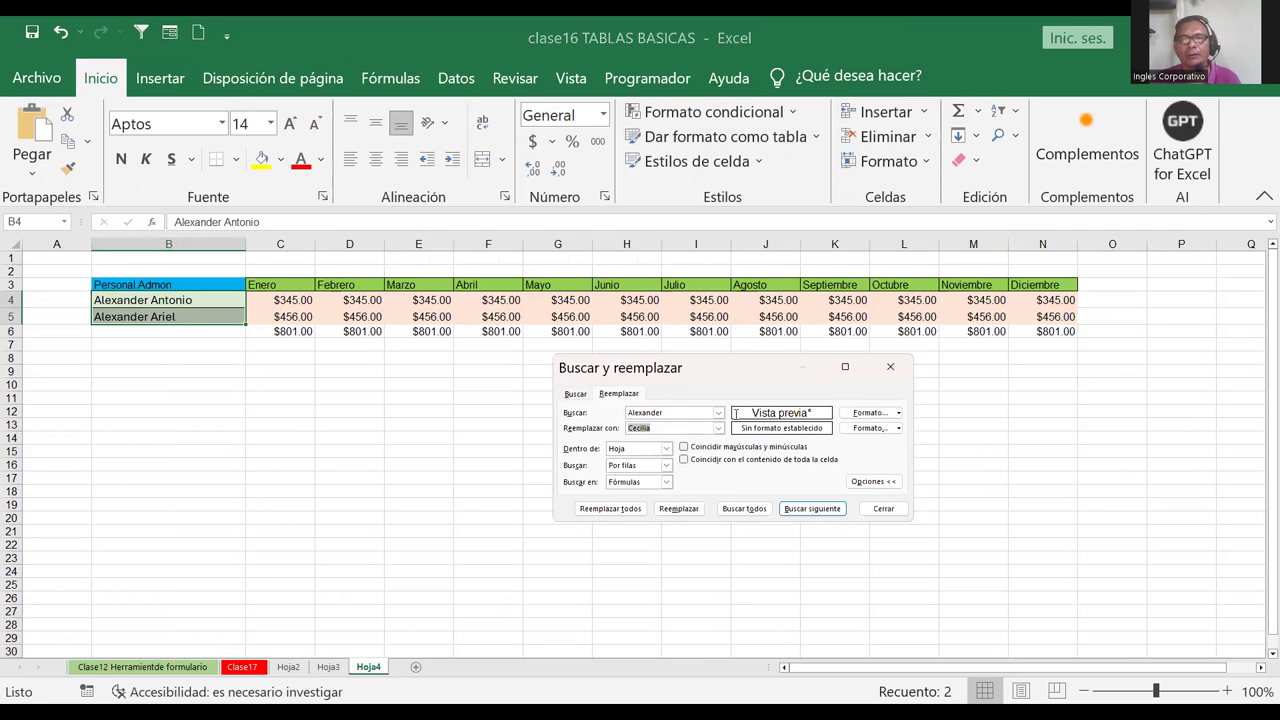
{"action": "left_click_drag", "start_coordinate": [681, 412], "coordinate": [610, 413]}
{"action": "key", "text": "BackSpace"}
{"action": "type", "text": "Ariel"}
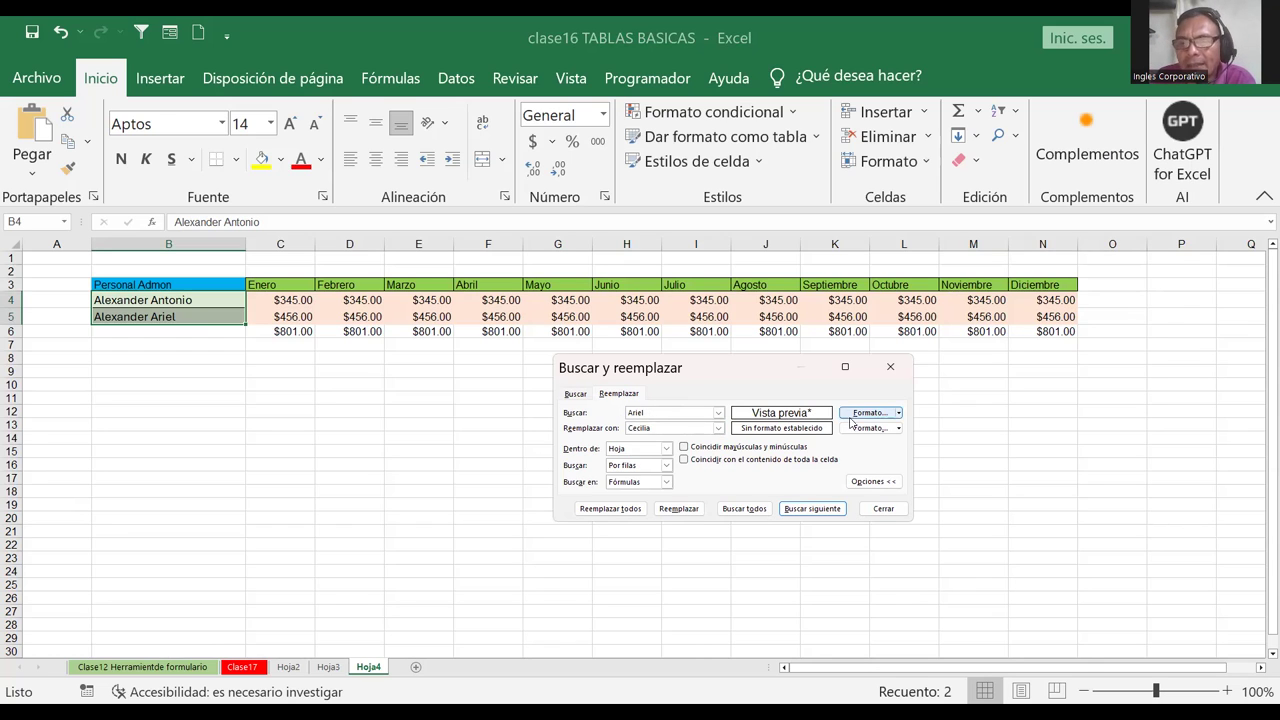
{"action": "left_click", "coordinate": [899, 413]}
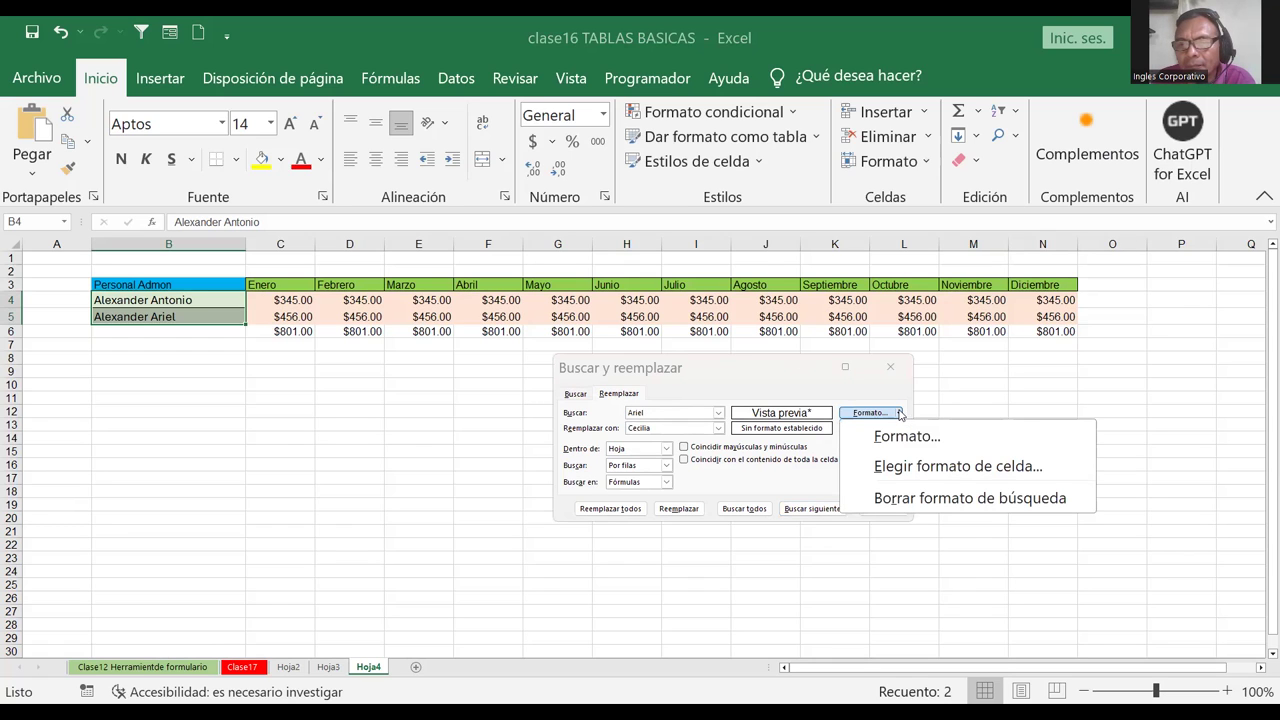
{"action": "left_click", "coordinate": [899, 428]}
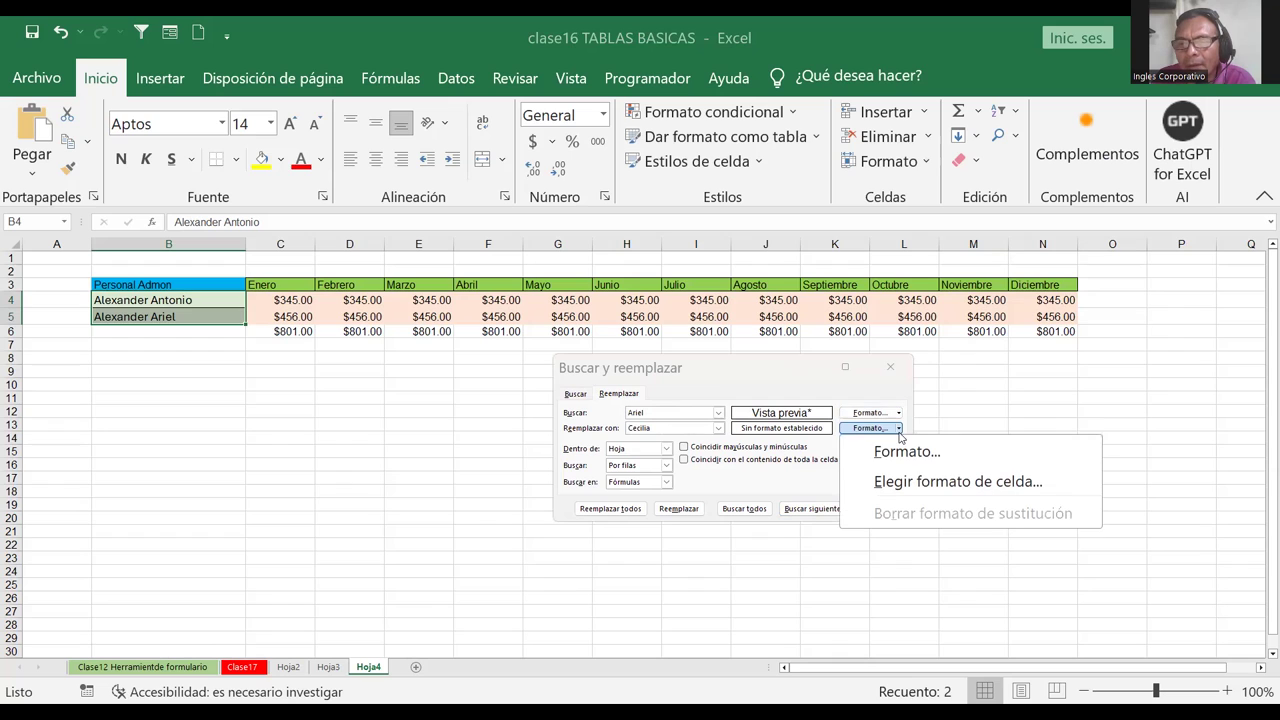
{"action": "left_click", "coordinate": [899, 430]}
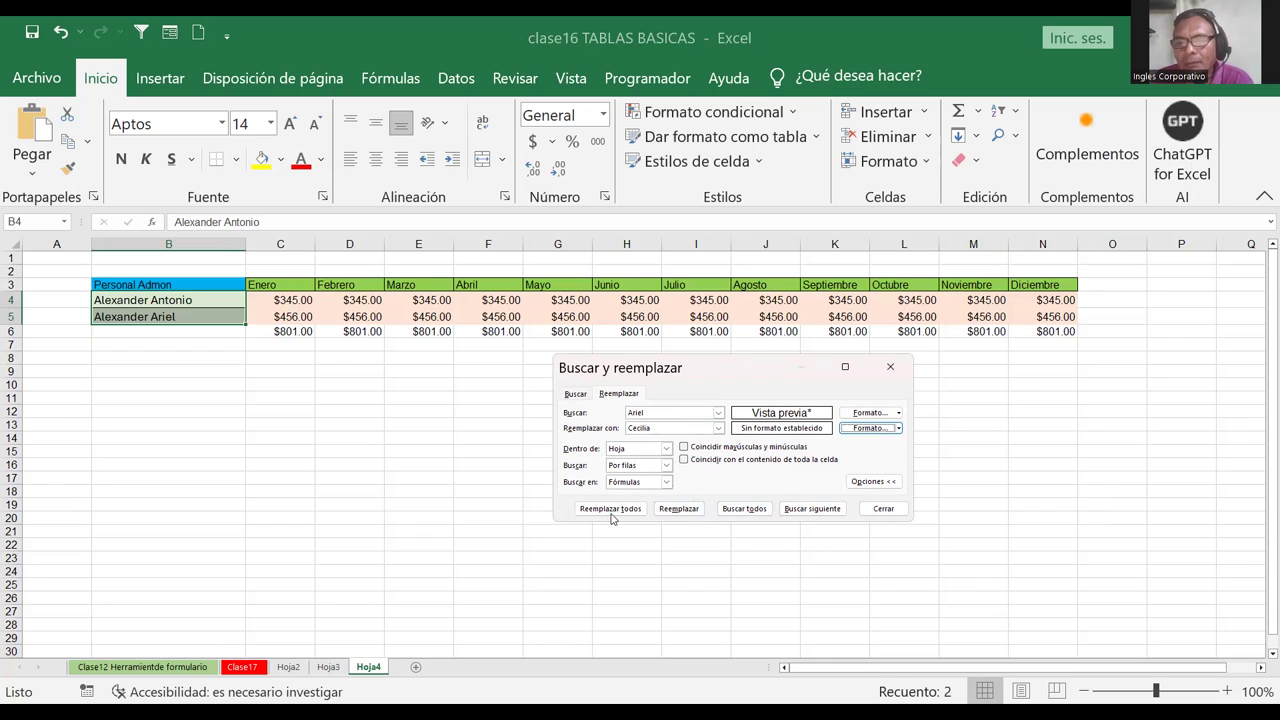
{"action": "left_click", "coordinate": [678, 514]}
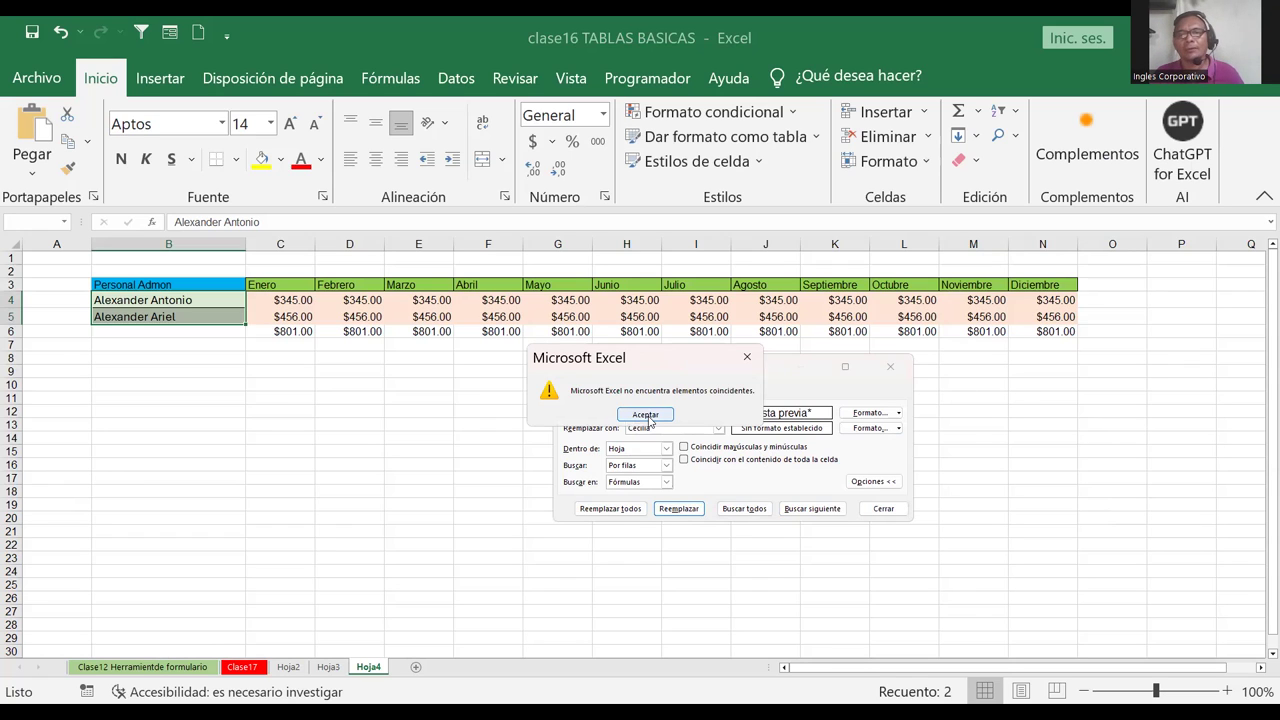
{"action": "left_click", "coordinate": [645, 414]}
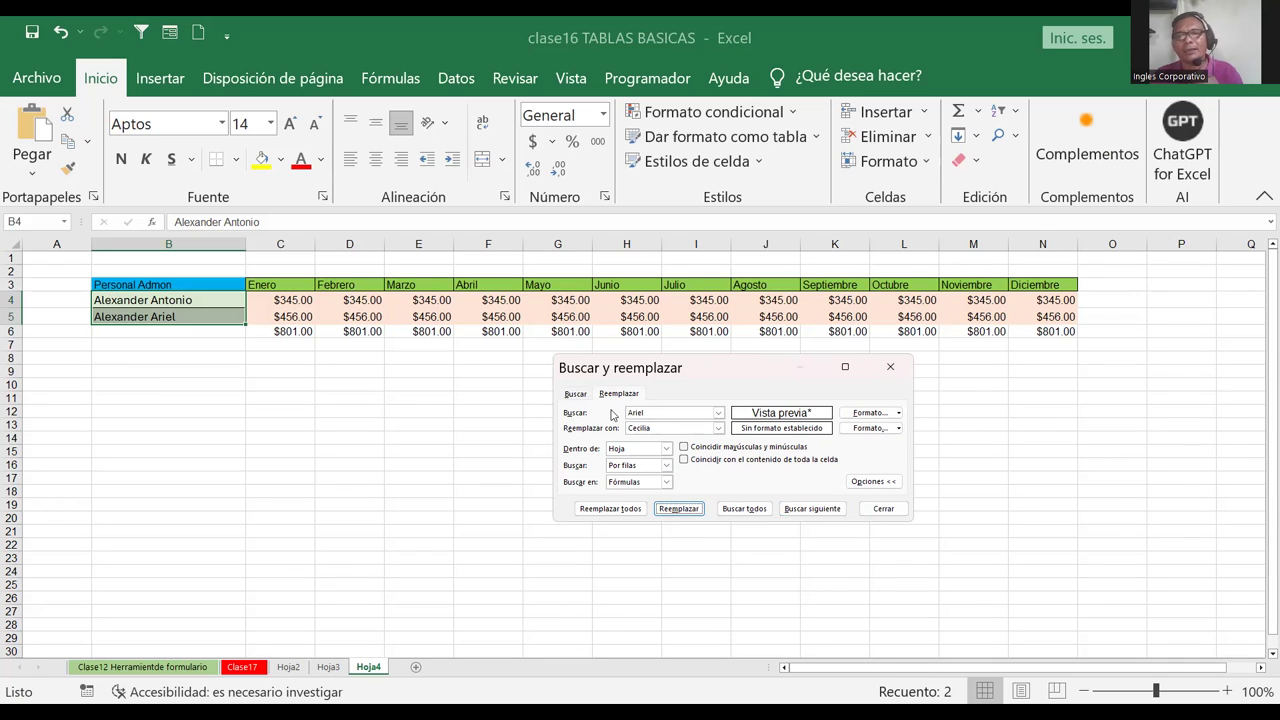
{"action": "left_click", "coordinate": [662, 412]}
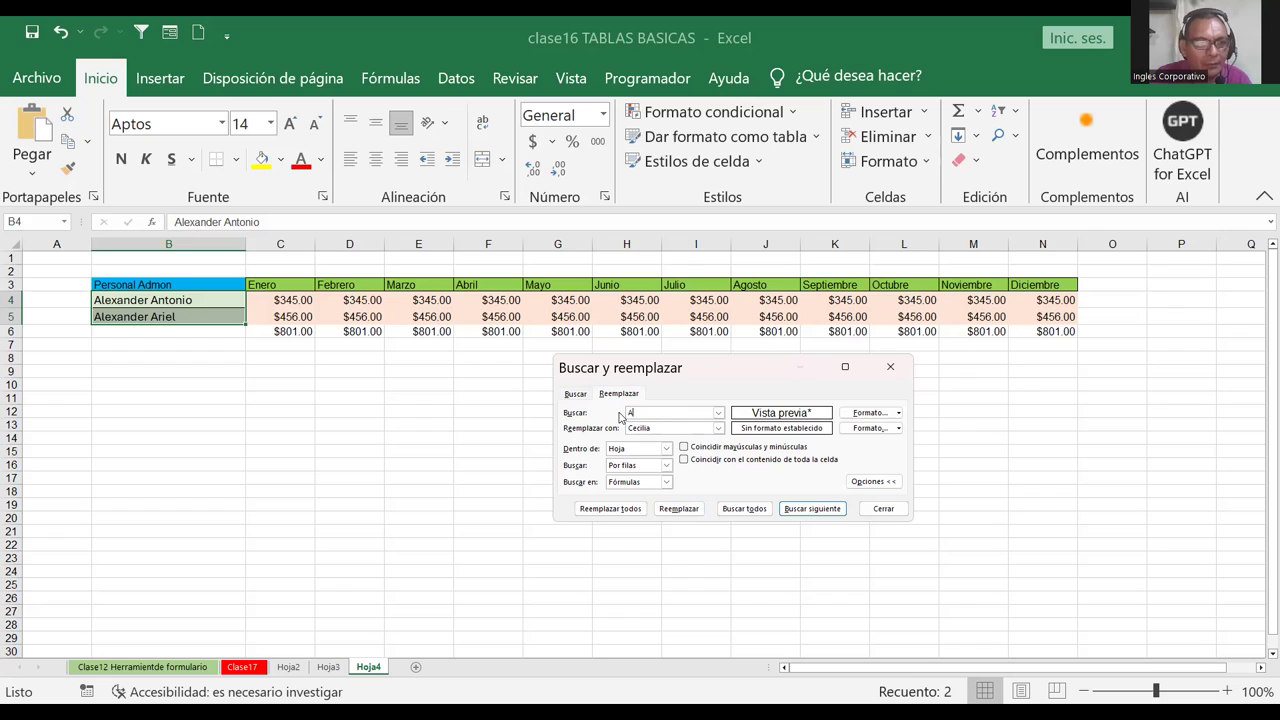
{"action": "type", "text": "exande"}
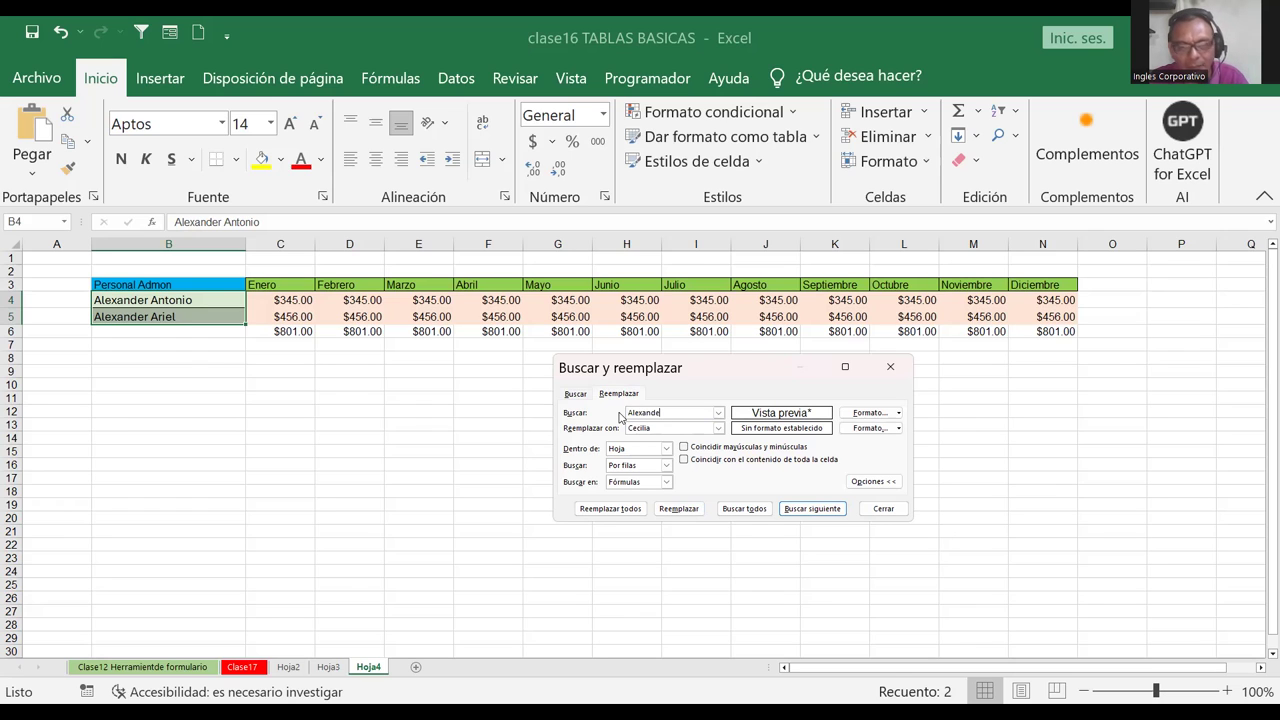
{"action": "type", "text": "r A"}
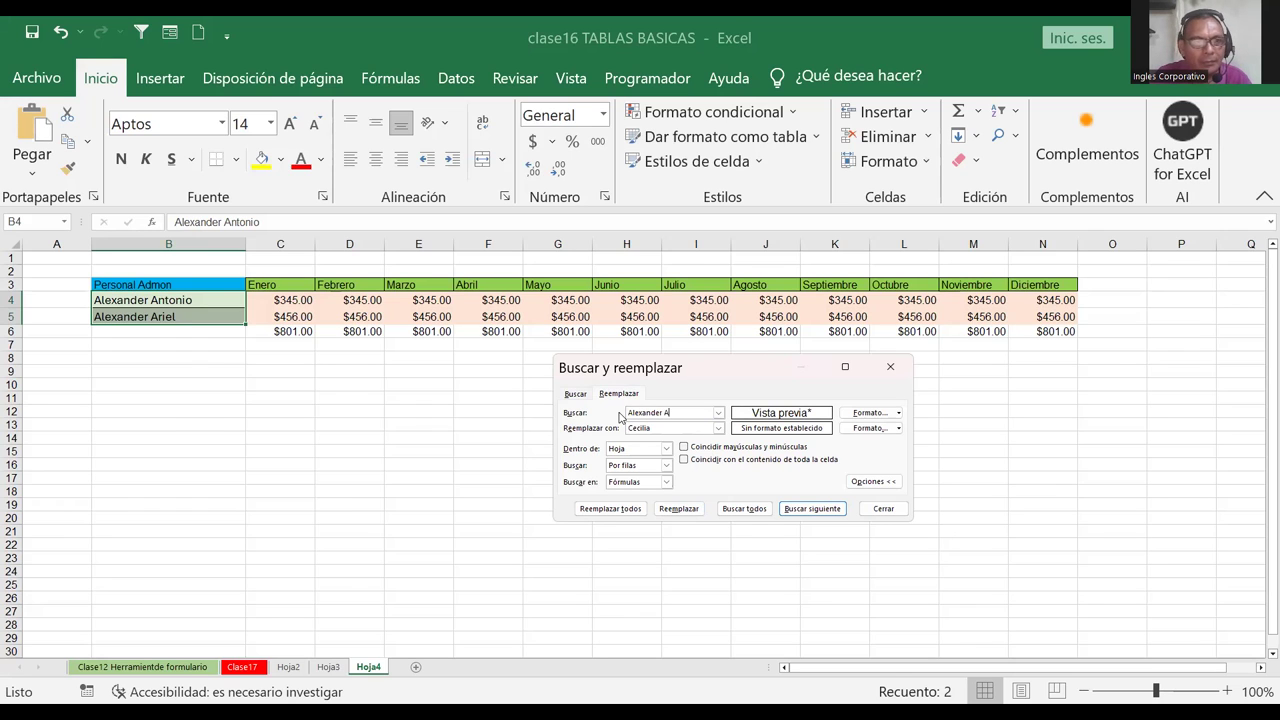
{"action": "type", "text": "riel"}
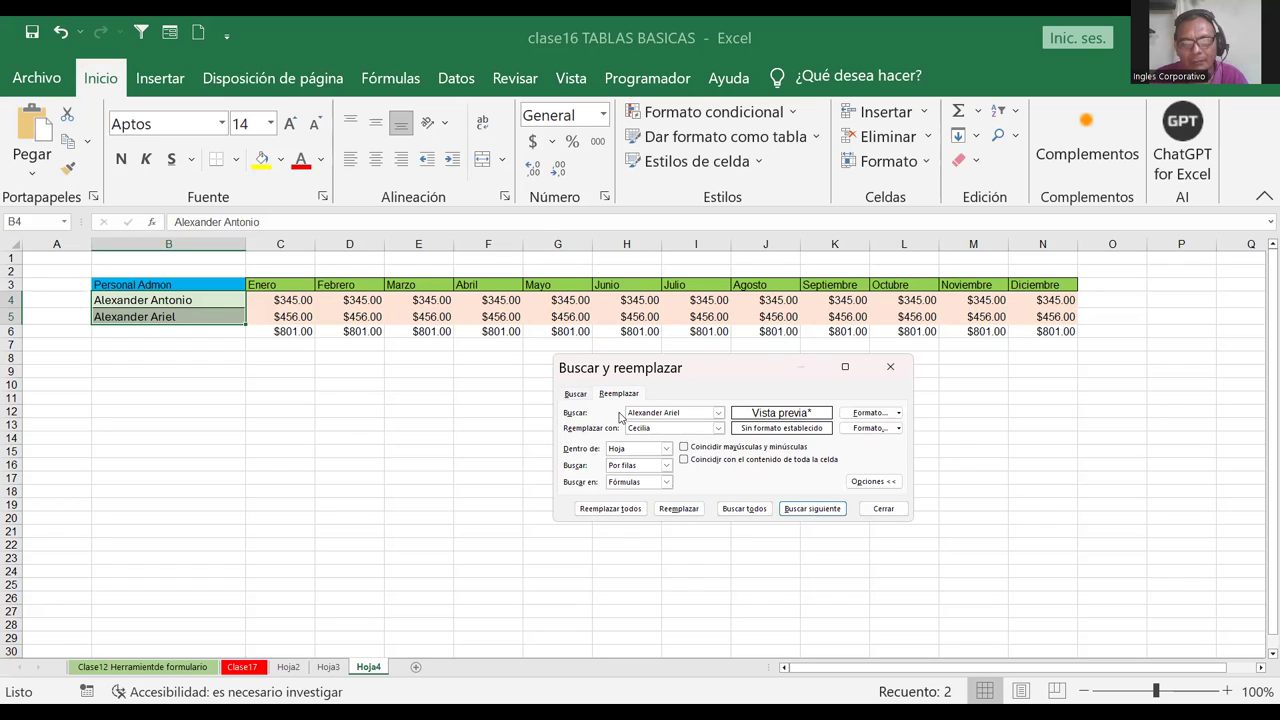
{"action": "left_click", "coordinate": [740, 512]}
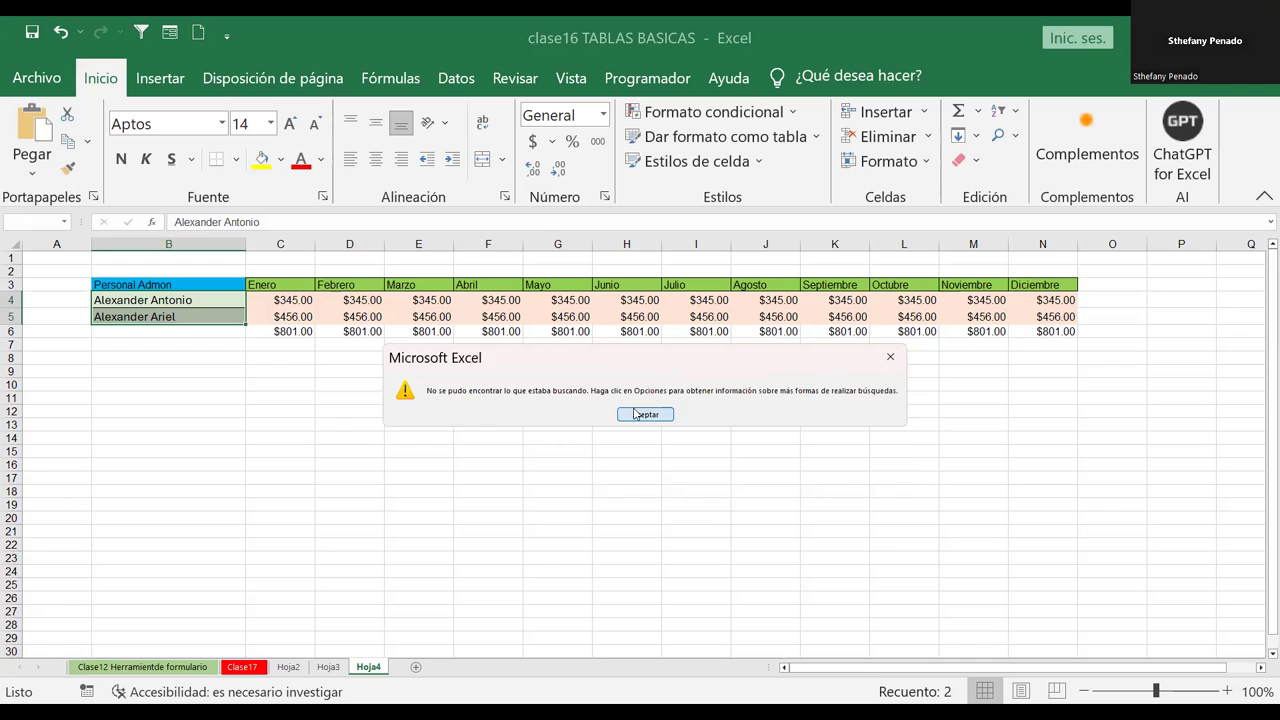
{"action": "key", "text": "Return"}
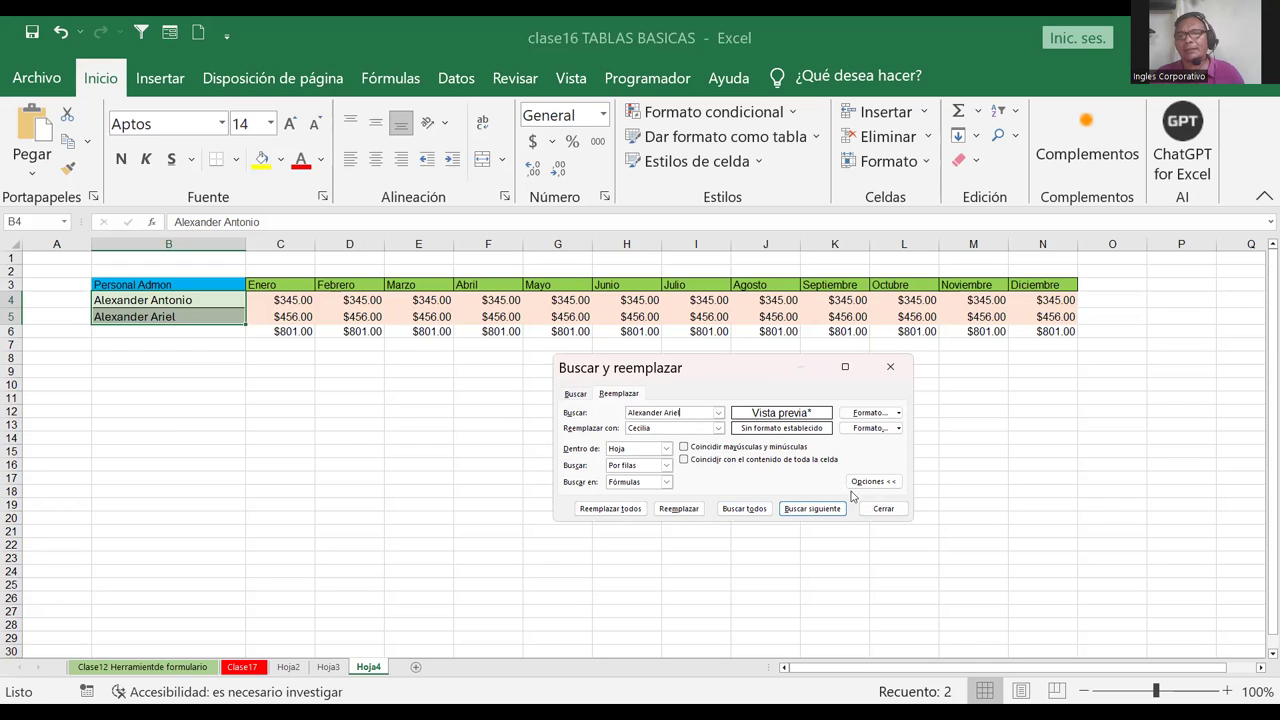
{"action": "left_click", "coordinate": [610, 512]}
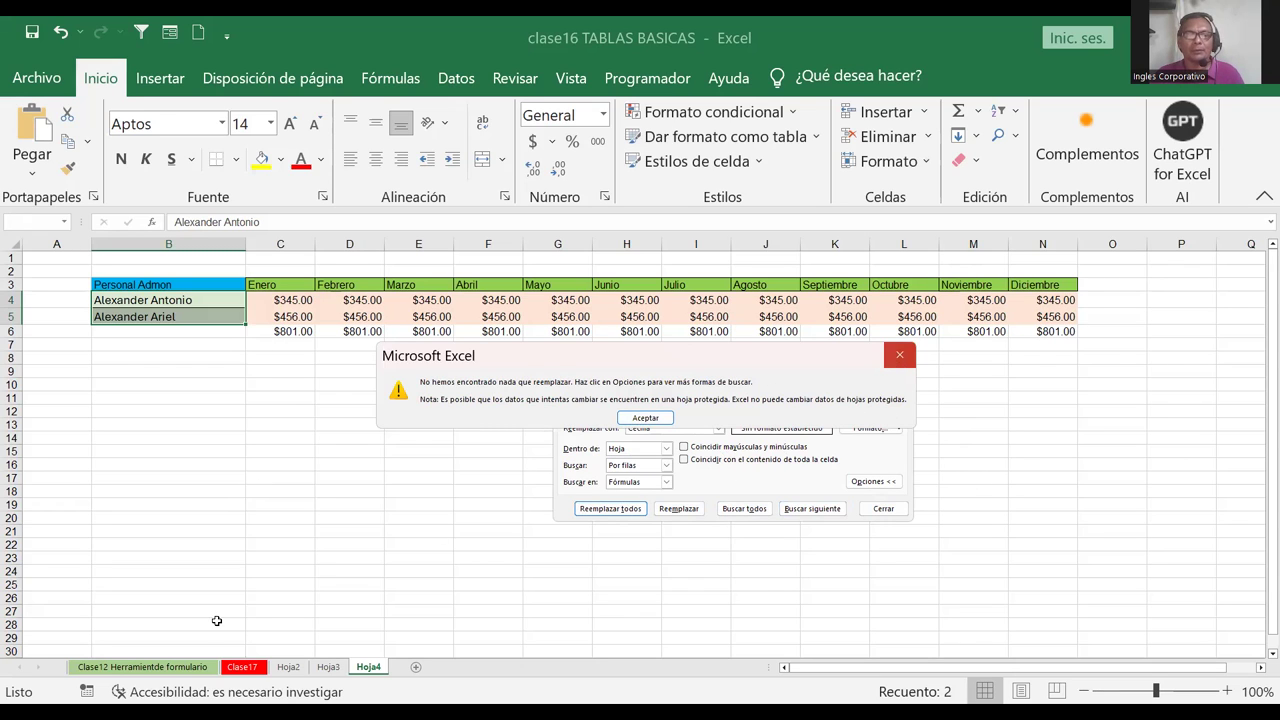
{"action": "key", "text": "Return"}
{"action": "left_click", "coordinate": [286, 668]}
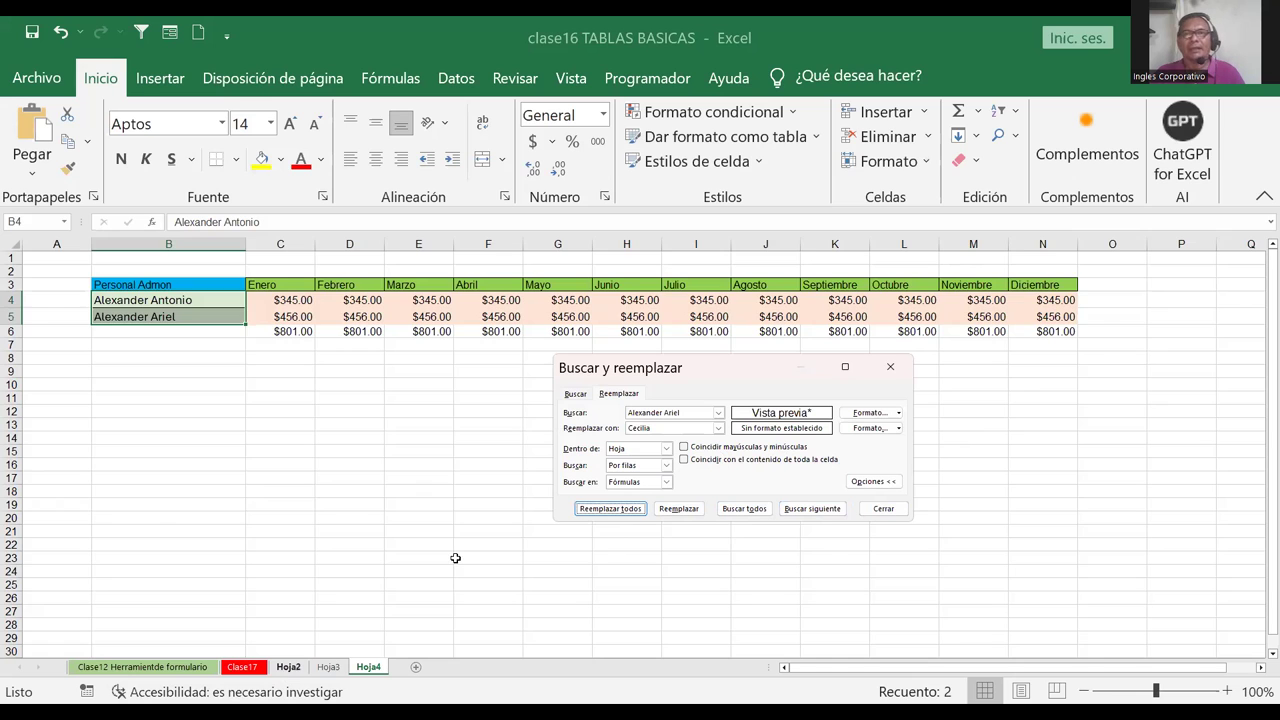
Browse the ribbon from Insertar to Vista, then close the Buscar y reemplazar dialog
{"action": "left_click", "coordinate": [161, 80]}
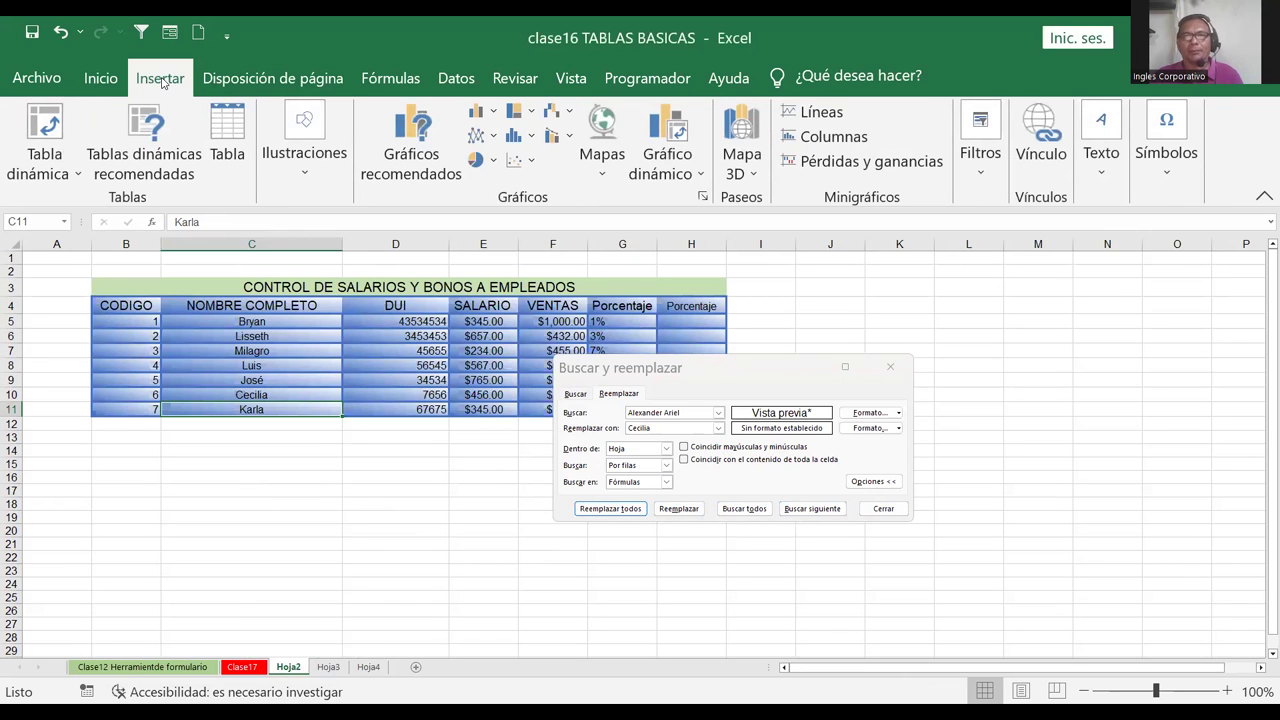
{"action": "left_click", "coordinate": [270, 82]}
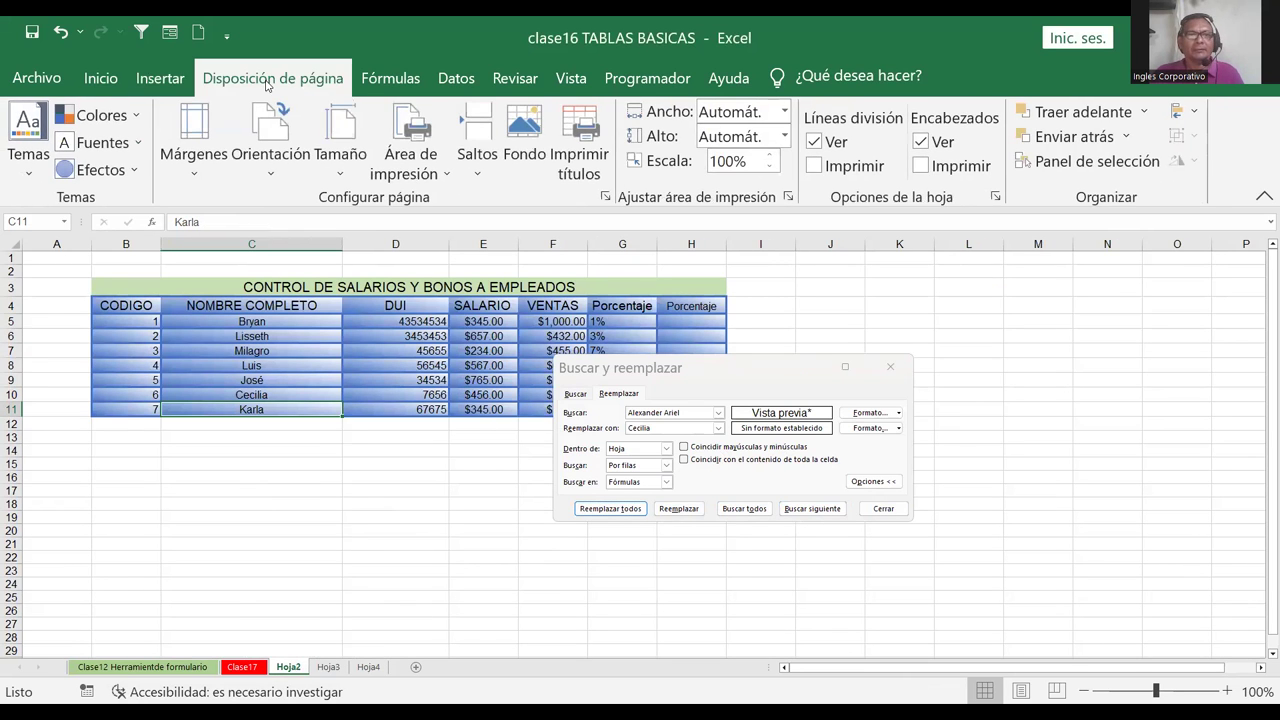
{"action": "left_click", "coordinate": [384, 80]}
{"action": "left_click", "coordinate": [456, 79]}
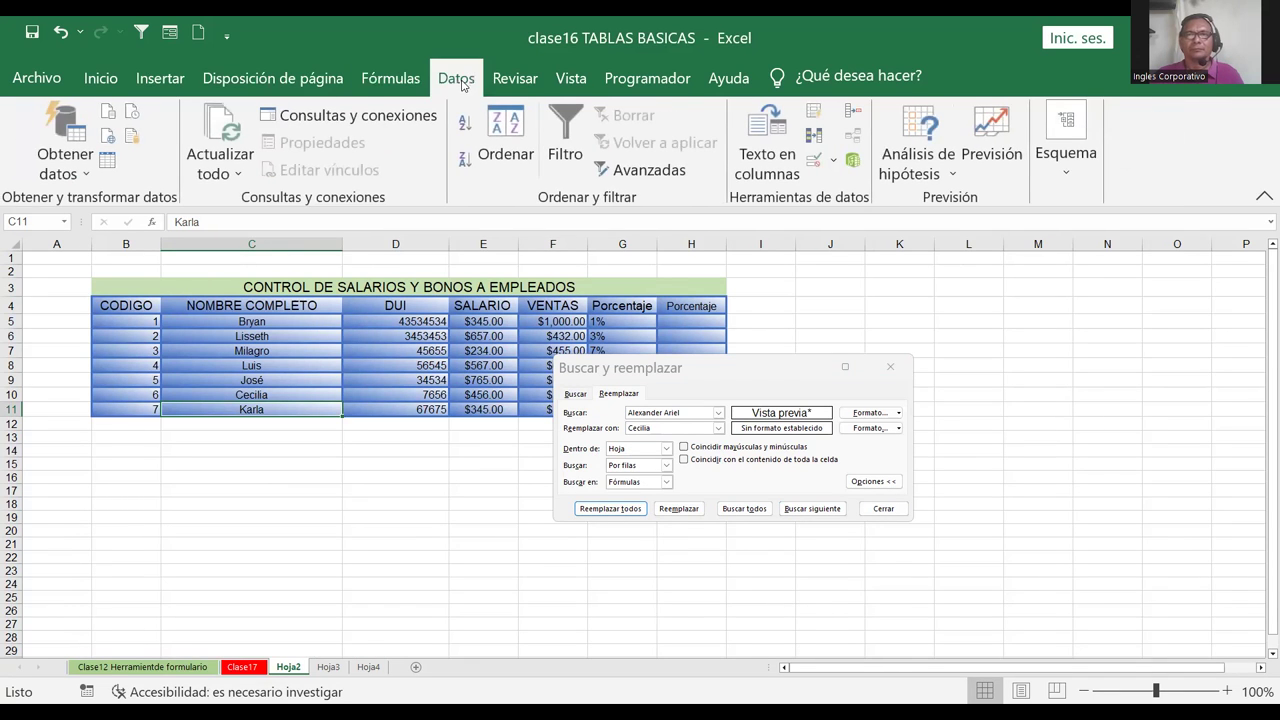
{"action": "left_click", "coordinate": [535, 85]}
{"action": "left_click", "coordinate": [560, 83]}
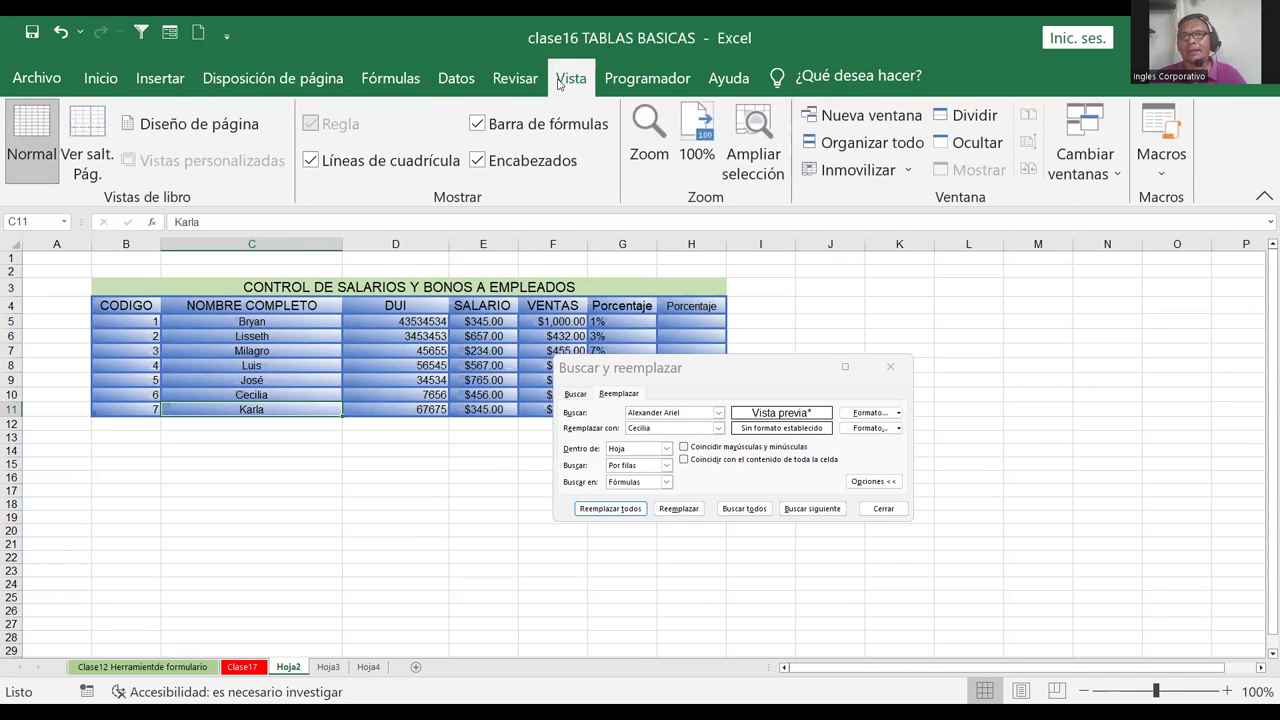
{"action": "left_click", "coordinate": [458, 80]}
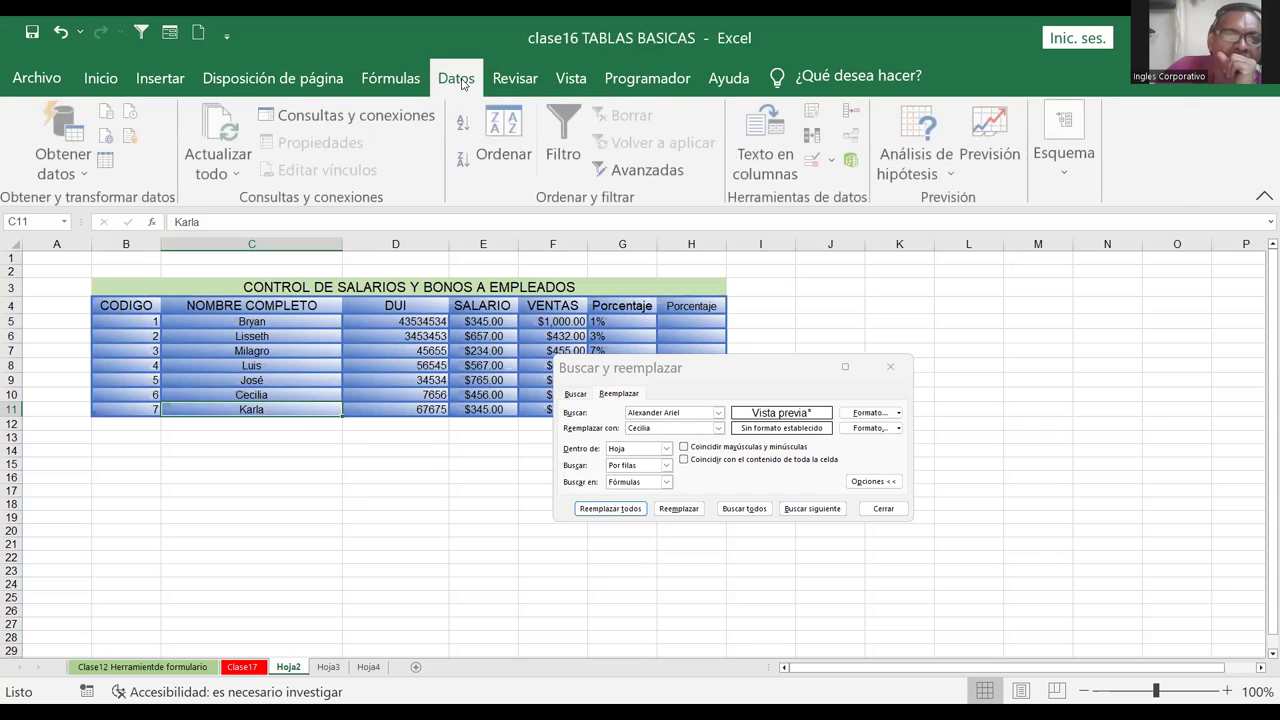
{"action": "left_click", "coordinate": [532, 80]}
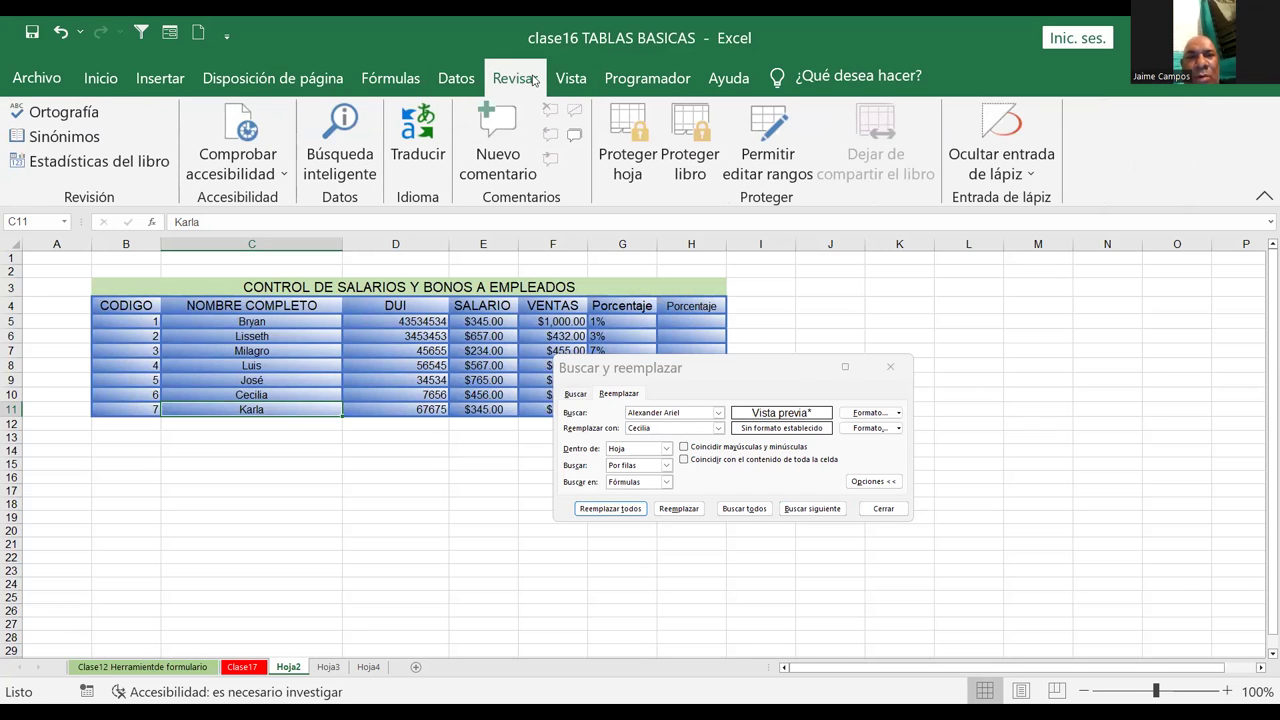
{"action": "left_click", "coordinate": [884, 510]}
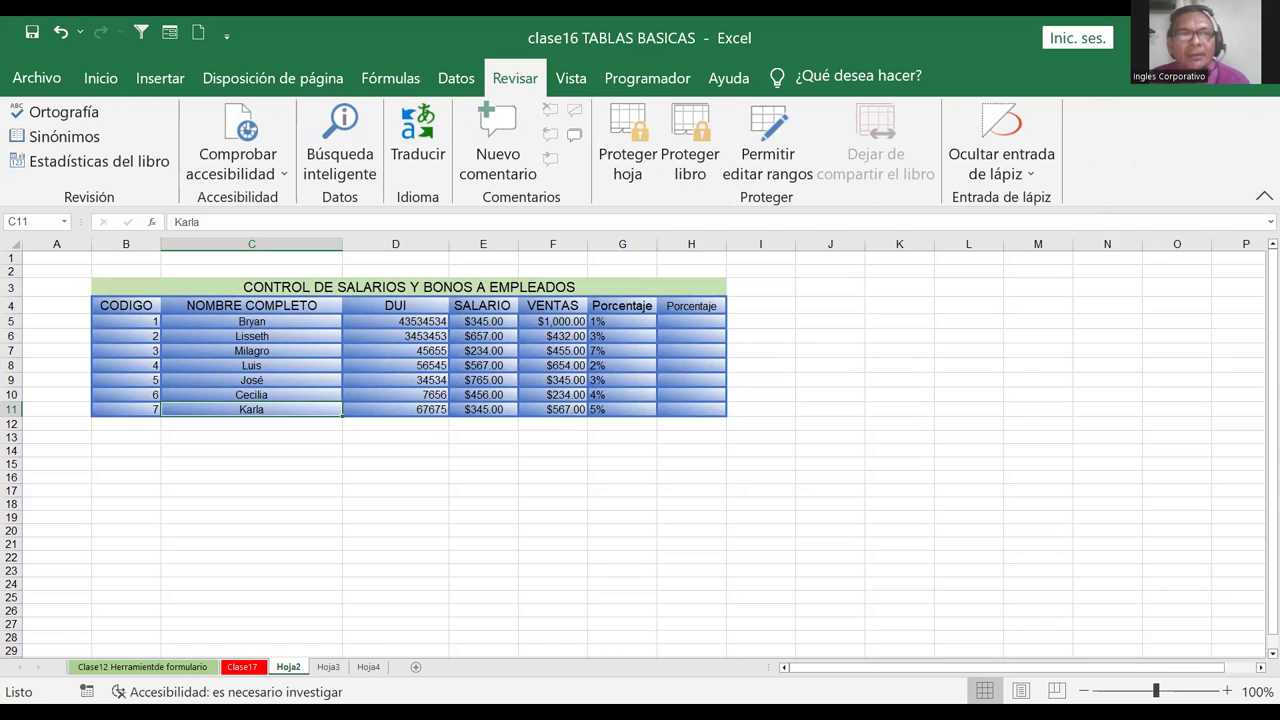
Create a new blank workbook from File > Nuevo
{"action": "left_click", "coordinate": [37, 77]}
{"action": "left_click", "coordinate": [57, 151]}
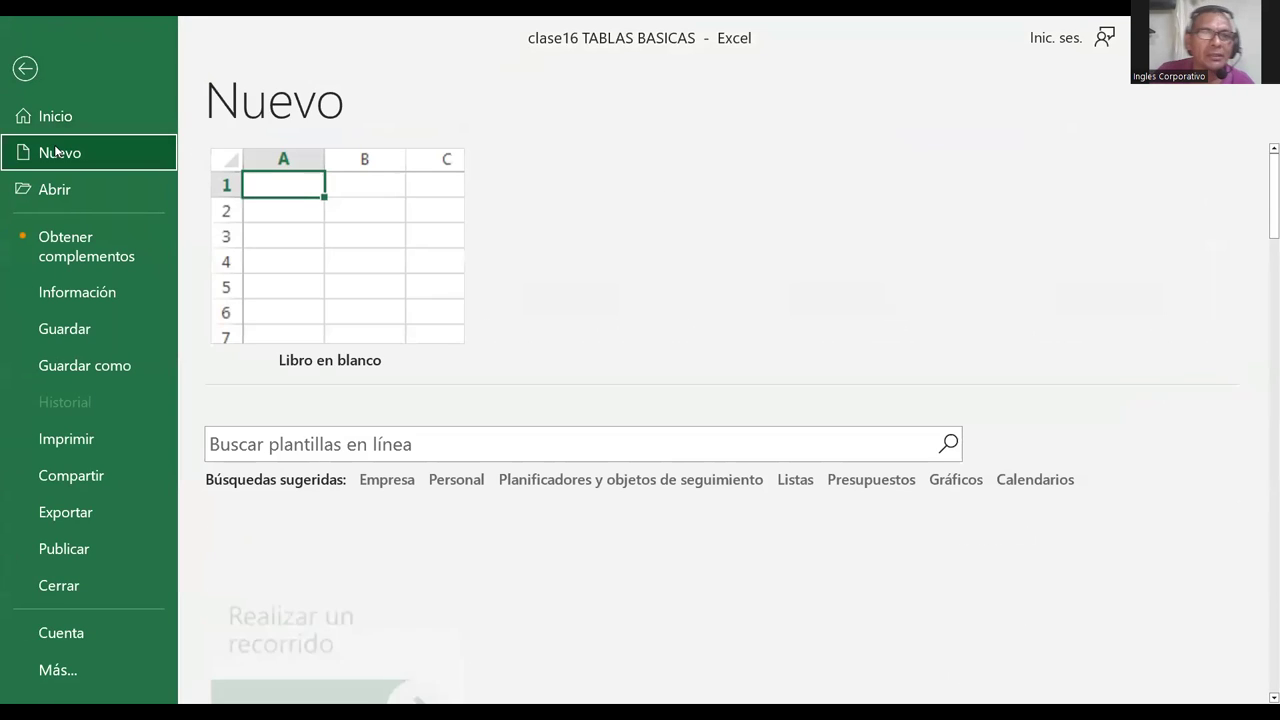
{"action": "left_click", "coordinate": [372, 255]}
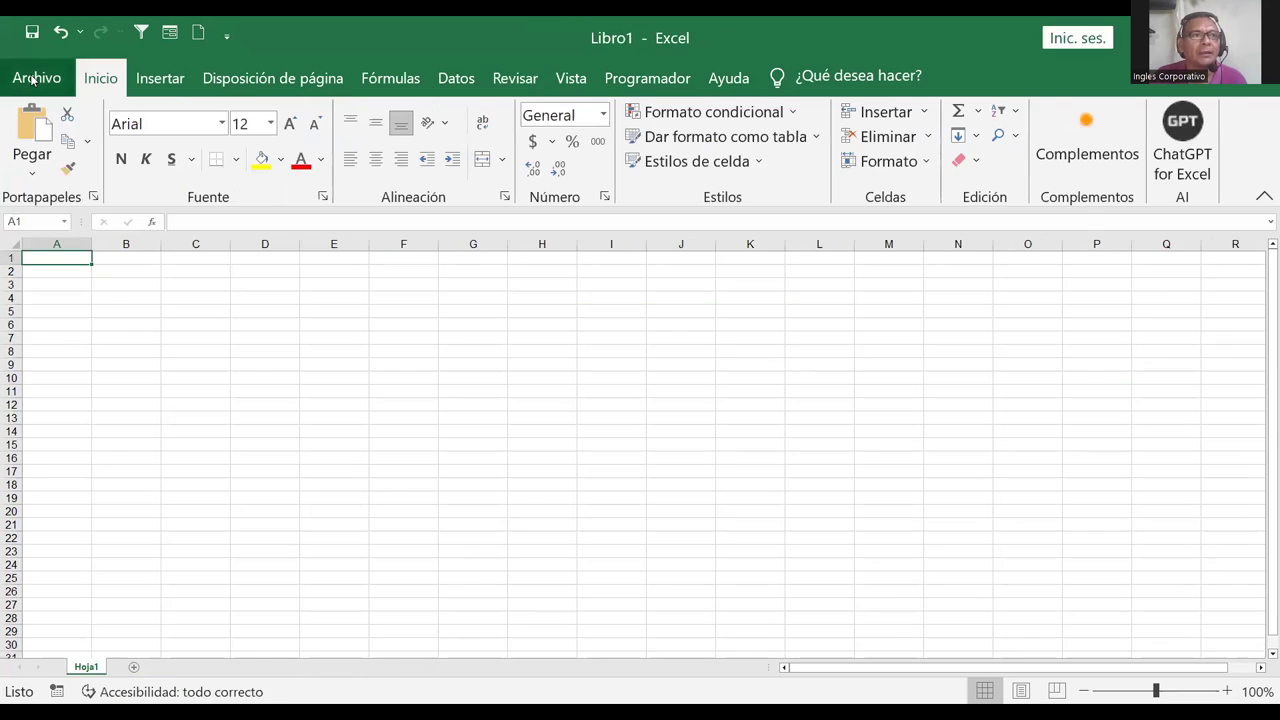
Save the workbook as clase17 in Descargas > EXCEL BASICO 23
{"action": "left_click", "coordinate": [34, 75]}
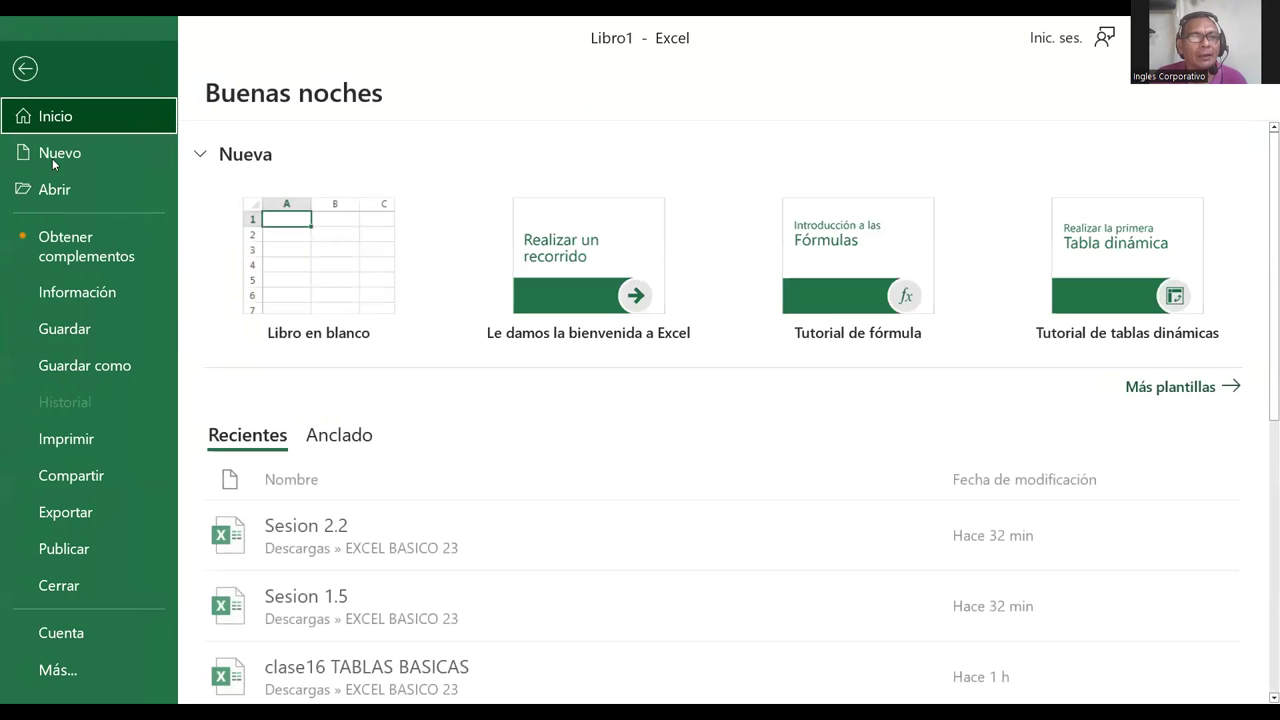
{"action": "left_click", "coordinate": [88, 366]}
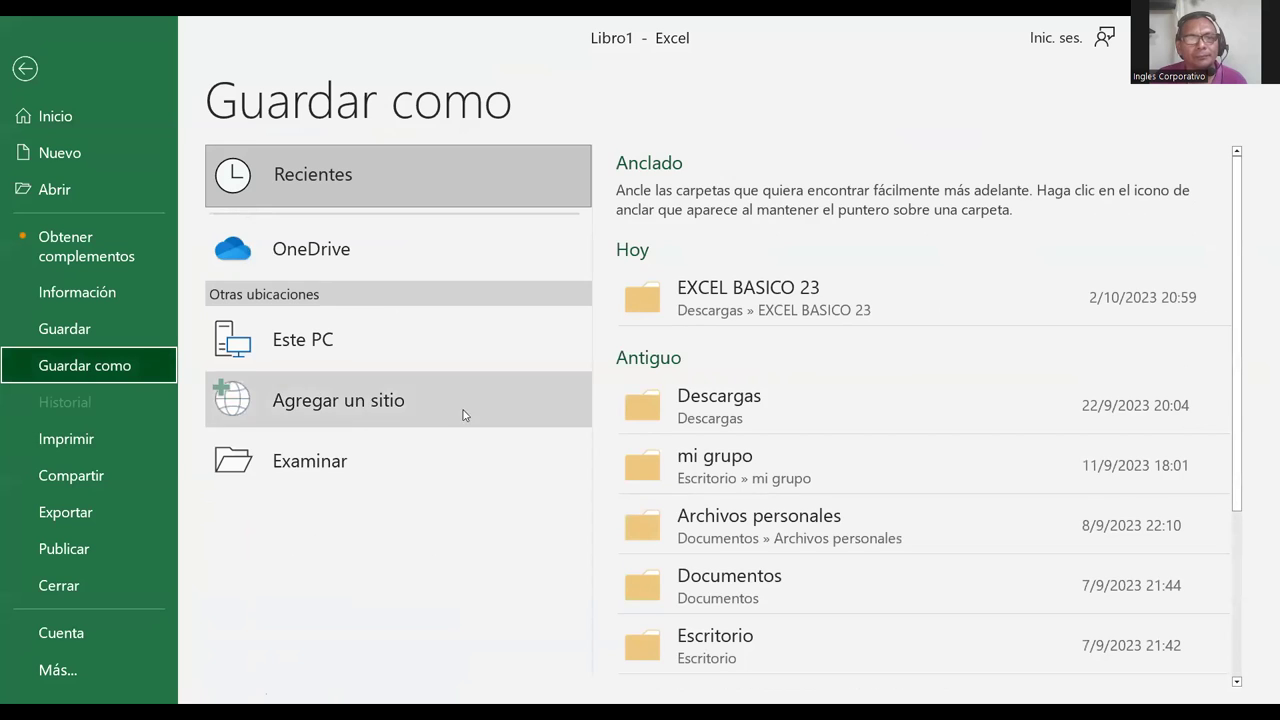
{"action": "left_click", "coordinate": [381, 465]}
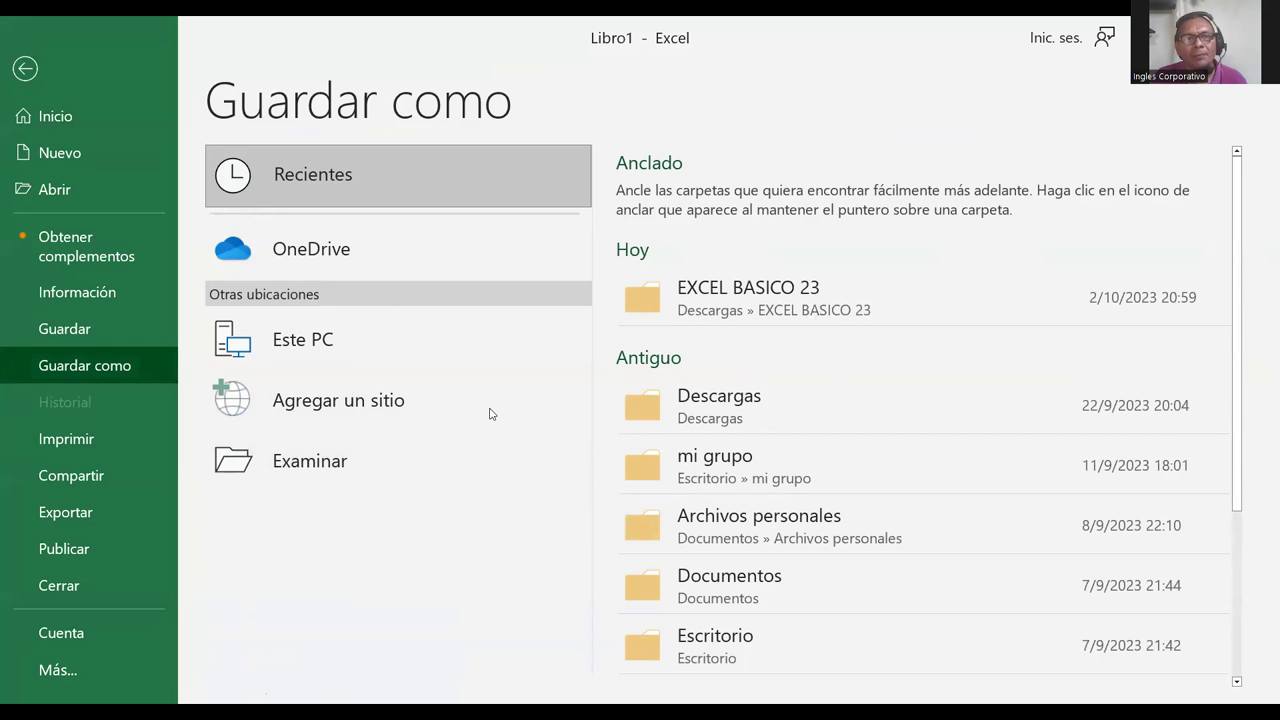
{"action": "left_click", "coordinate": [190, 231]}
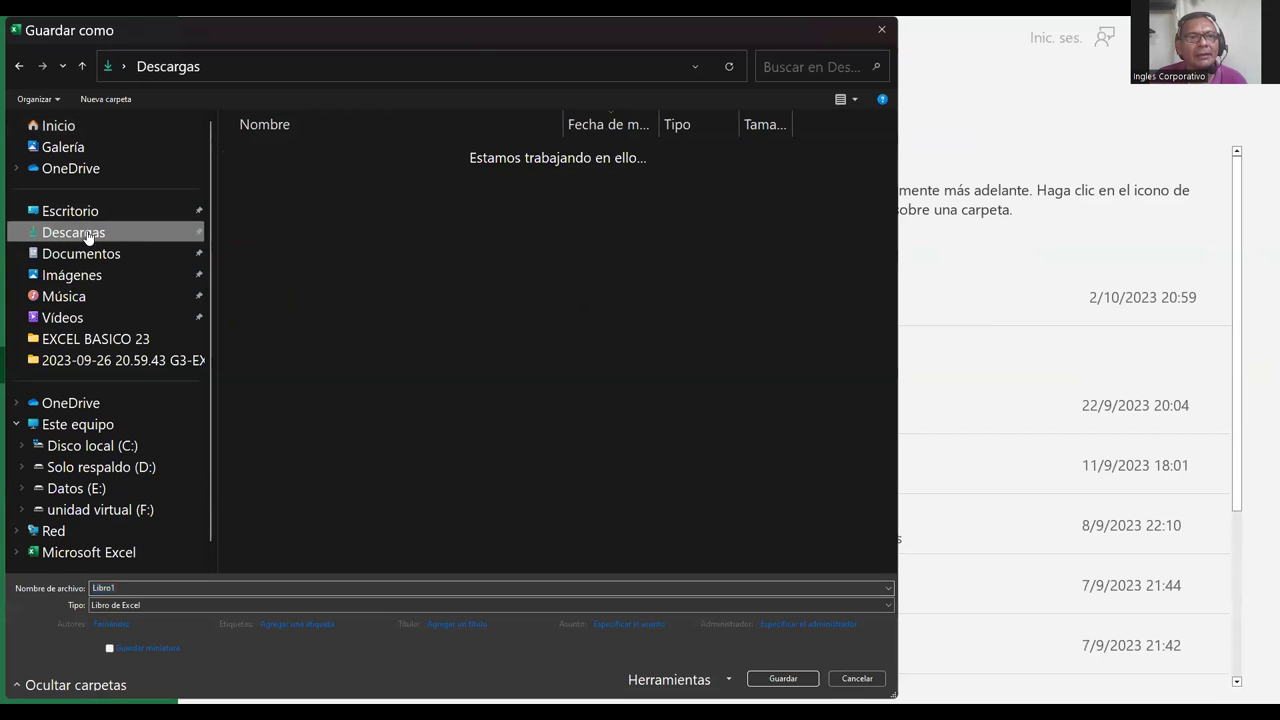
{"action": "double_click", "coordinate": [313, 178]}
{"action": "left_click", "coordinate": [273, 588]}
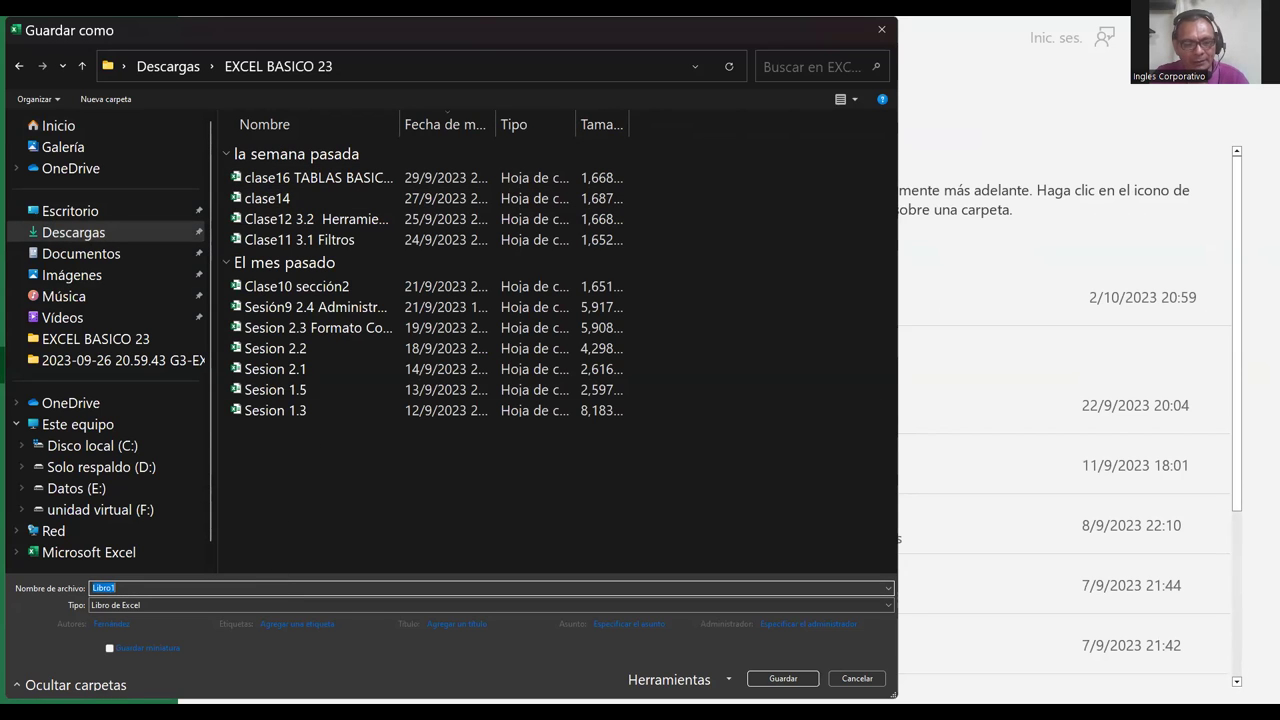
{"action": "type", "text": "clase17"}
{"action": "double_click", "coordinate": [273, 588]}
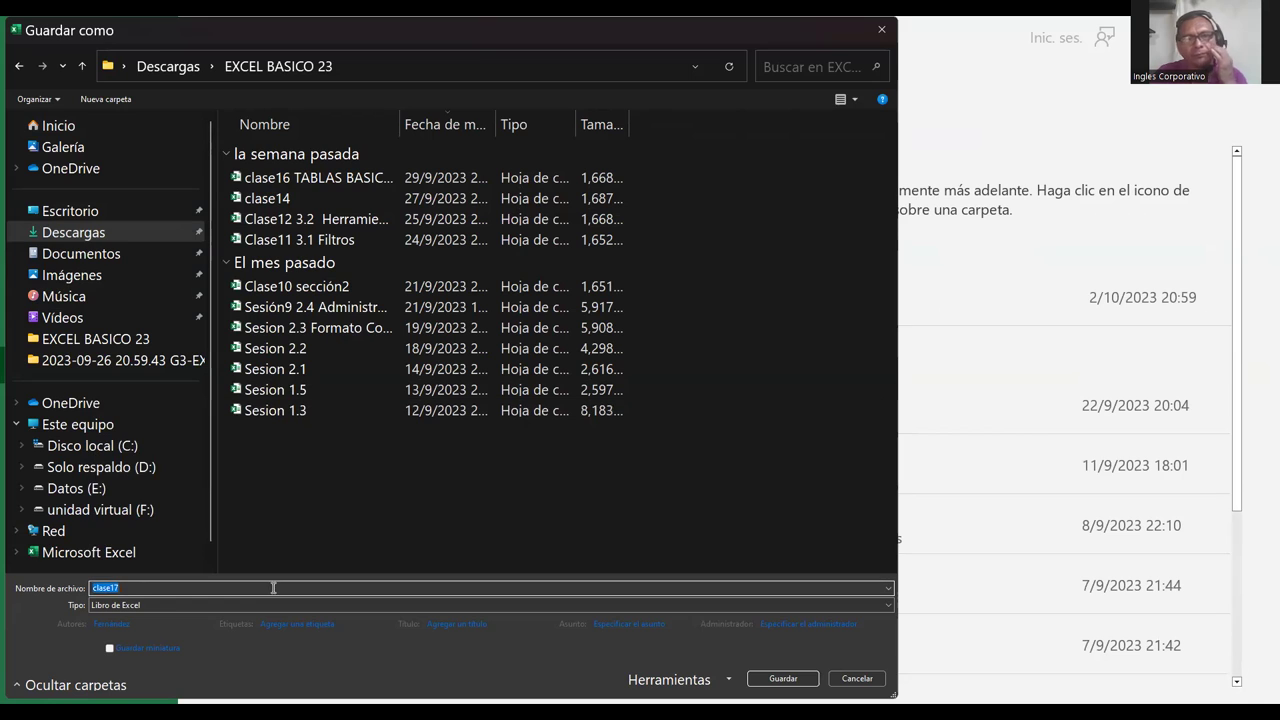
{"action": "key", "text": "Return"}
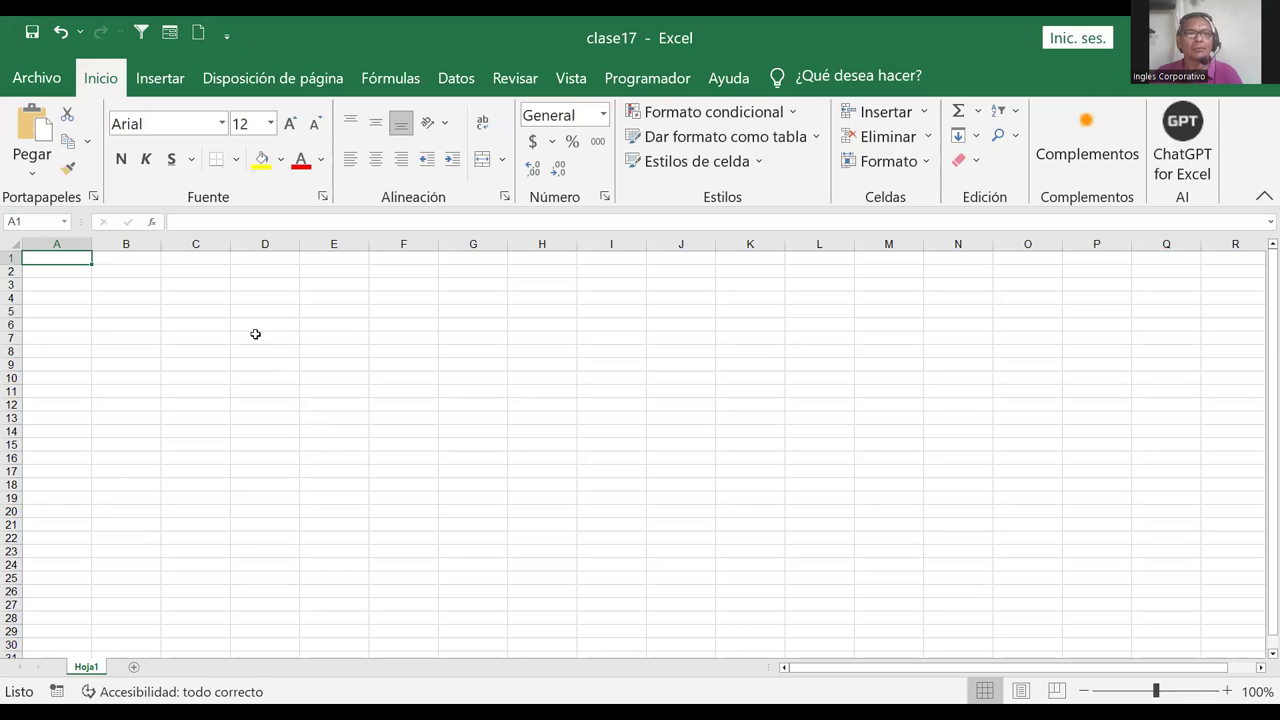
Uncheck Líneas de cuadrícula in Vista, leaving clase17's Hoja1 as a plain white sheet
{"action": "left_click", "coordinate": [160, 78]}
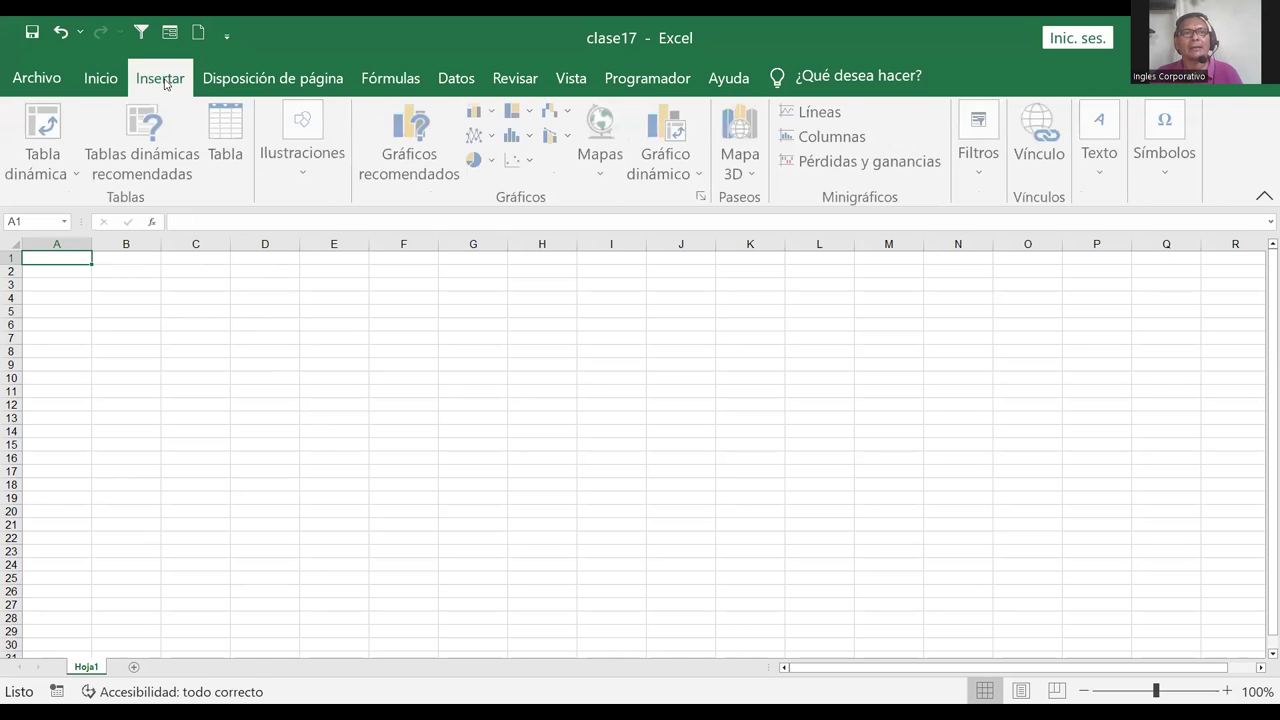
{"action": "left_click", "coordinate": [456, 78]}
{"action": "left_click", "coordinate": [390, 78]}
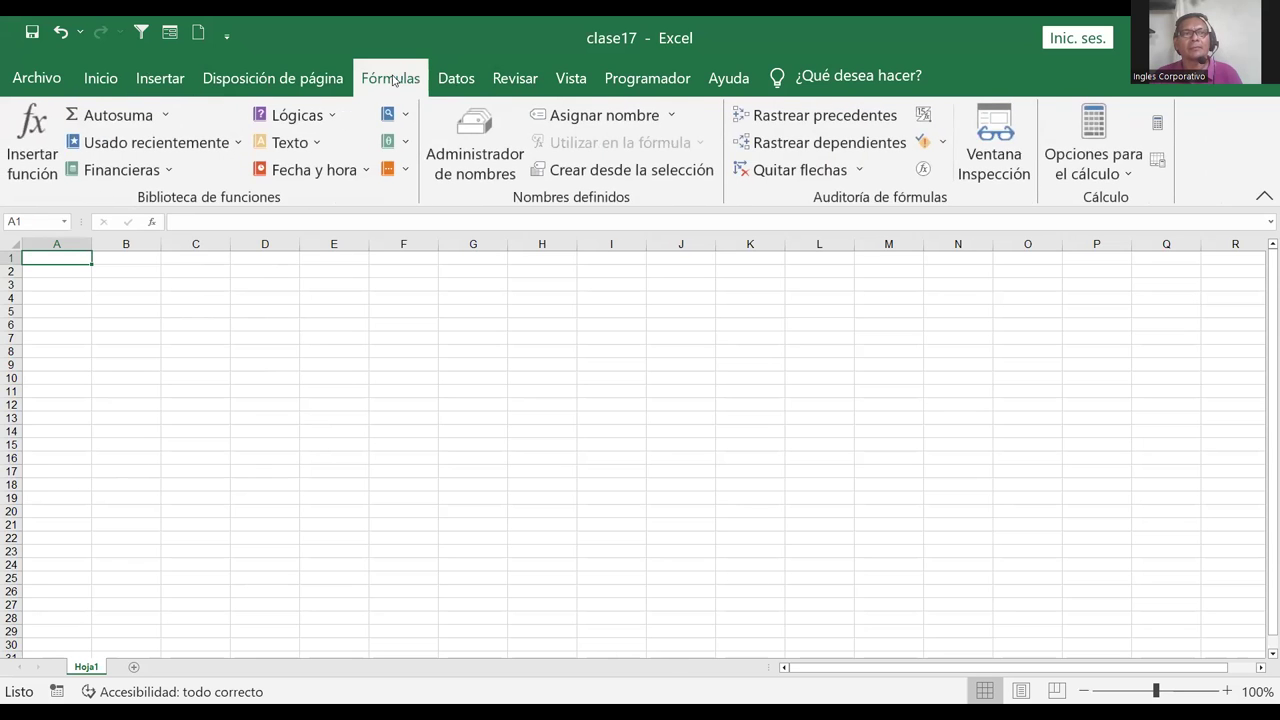
{"action": "left_click", "coordinate": [265, 82]}
{"action": "left_click", "coordinate": [571, 78]}
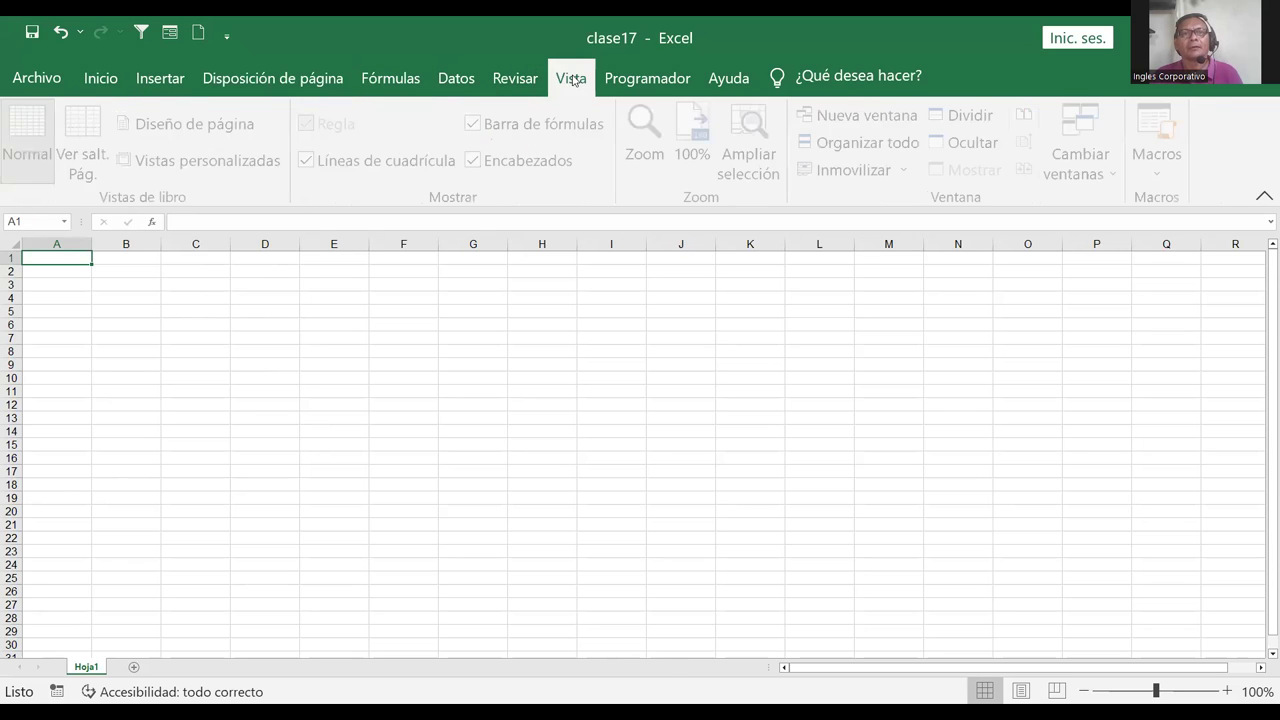
{"action": "left_click", "coordinate": [311, 160]}
Type the headings Nombre in C4, apellido in D4 and celular in E4, correcting the typos
{"action": "left_click", "coordinate": [268, 300]}
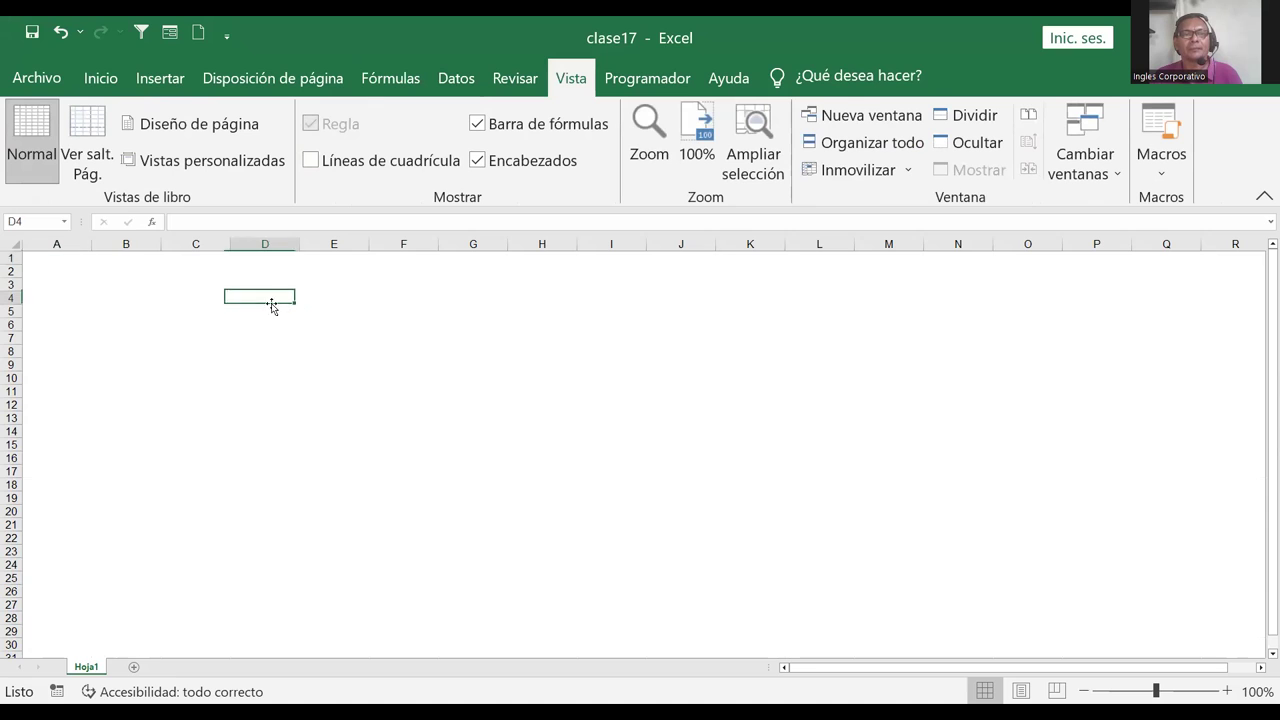
{"action": "key", "text": "Left"}
{"action": "type", "text": "nomb"}
{"action": "key", "text": "BackSpace"}
{"action": "key", "text": "BackSpace"}
{"action": "key", "text": "BackSpace"}
{"action": "type", "text": "Nomb"}
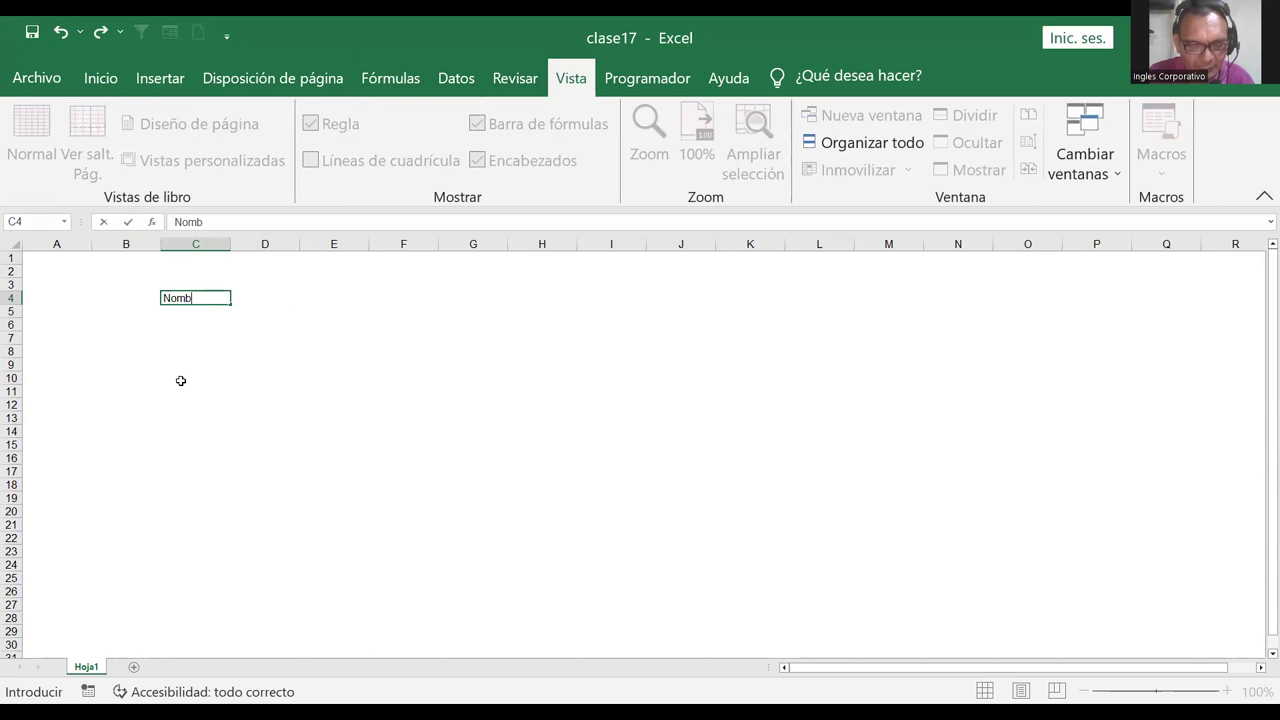
{"action": "key", "text": "Right"}
{"action": "type", "text": "ape"}
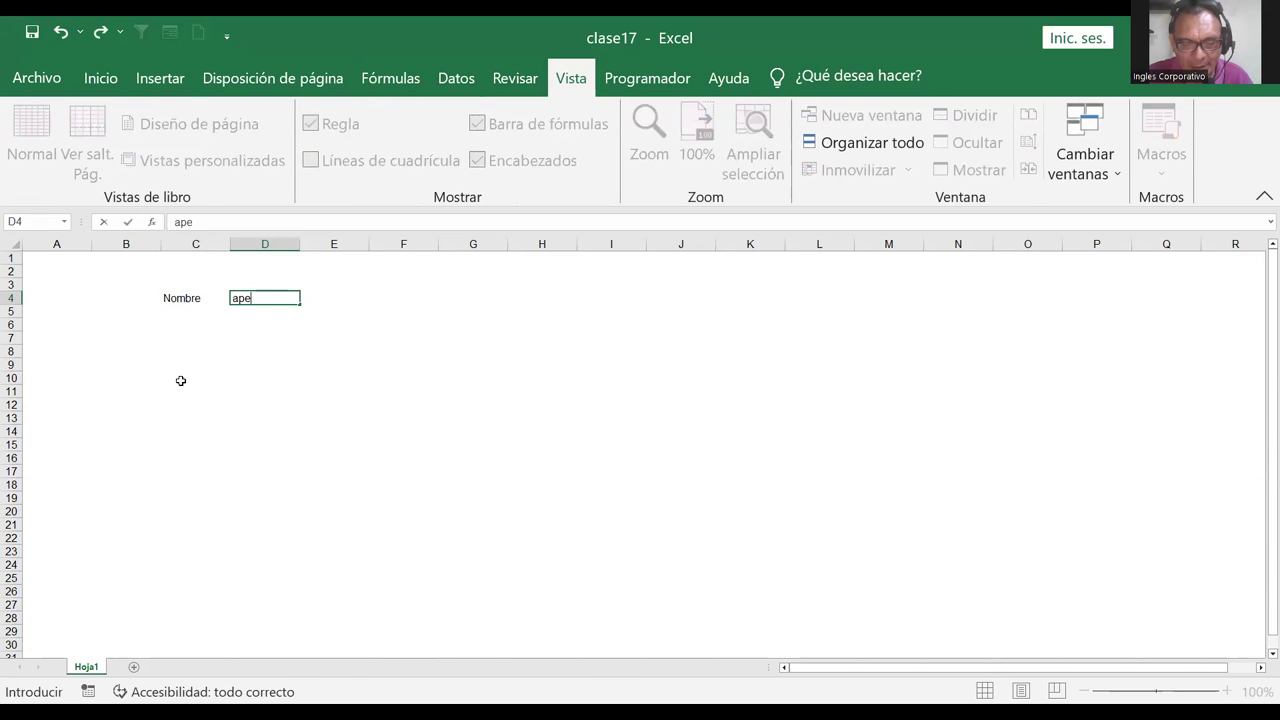
{"action": "type", "text": "llido"}
{"action": "key", "text": "Right"}
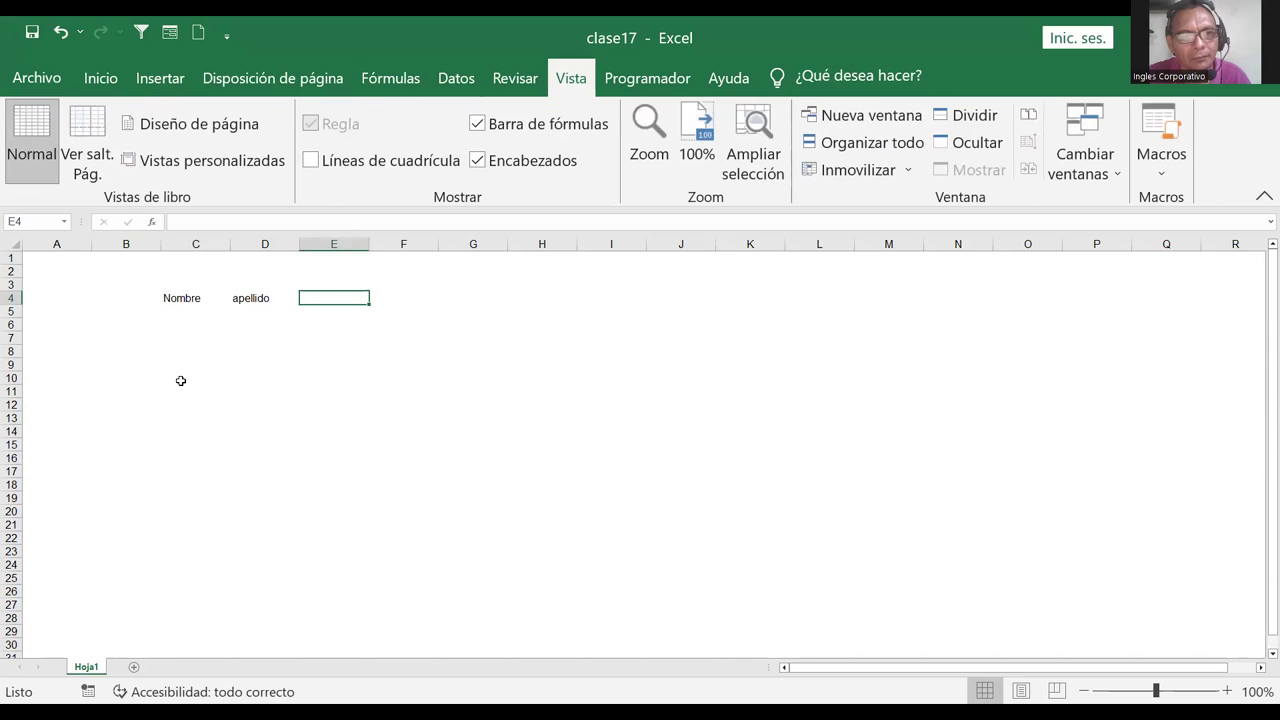
{"action": "type", "text": "ce"}
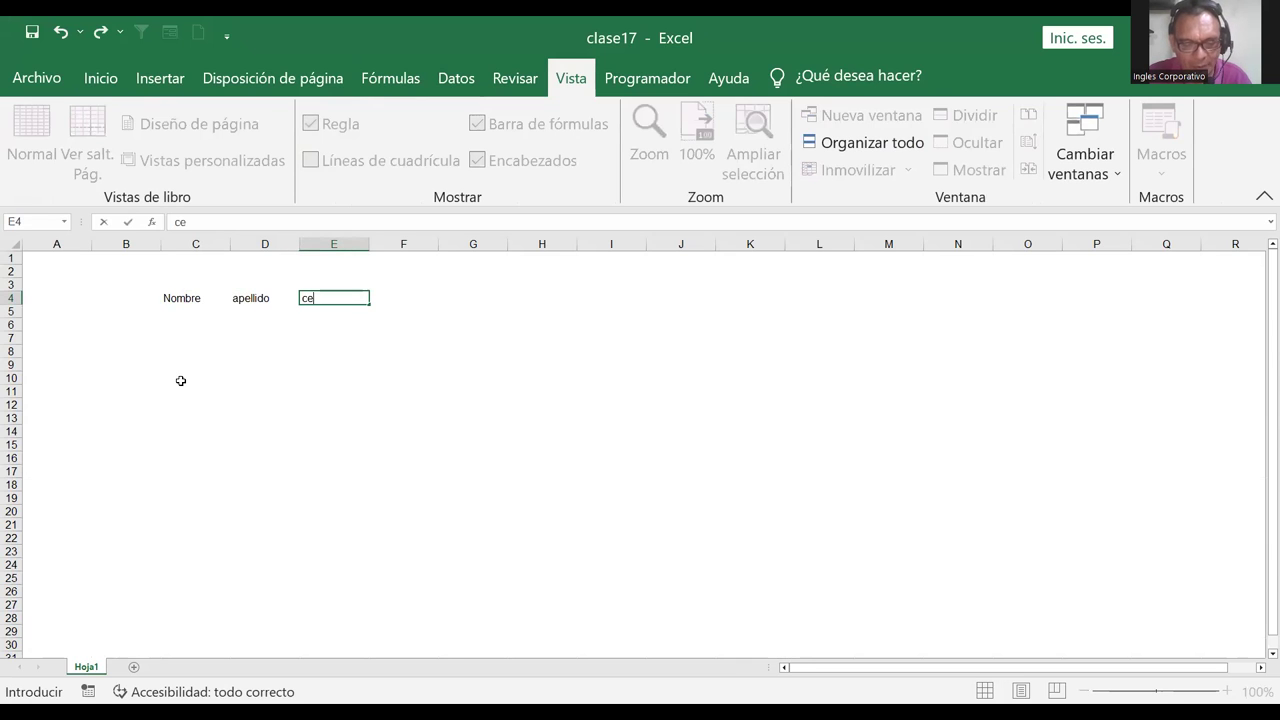
{"action": "type", "text": "lulkar"}
{"action": "key", "text": "BackSpace"}
{"action": "key", "text": "BackSpace"}
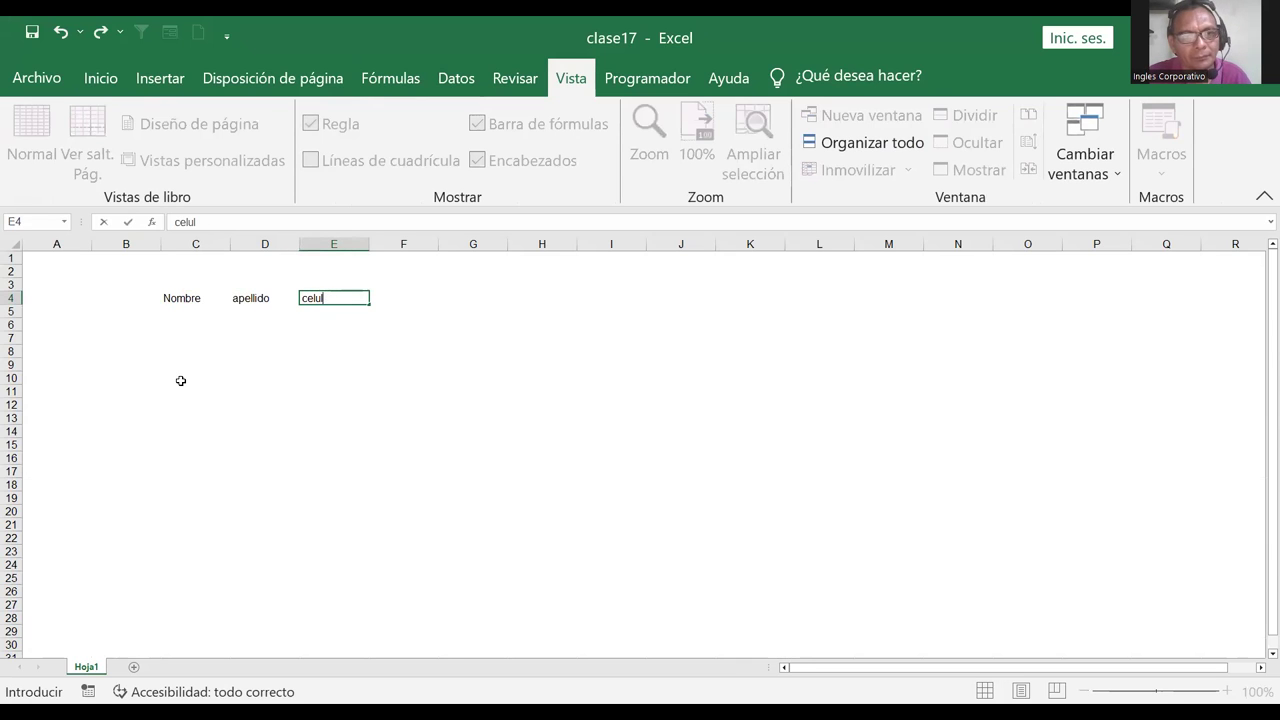
{"action": "left_click", "coordinate": [366, 350]}
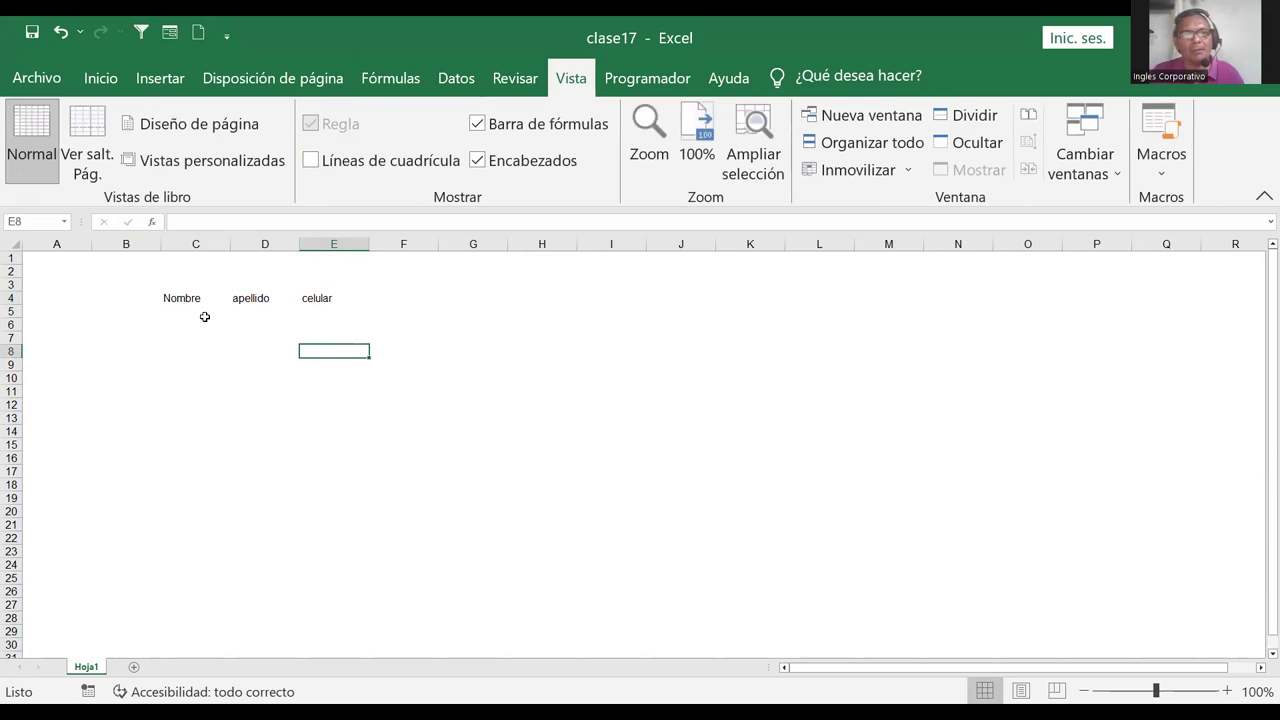
Apply Todos los bordes from the Inicio tab's Bordes list to the range C4:E20
{"action": "left_click_drag", "start_coordinate": [168, 302], "coordinate": [320, 514]}
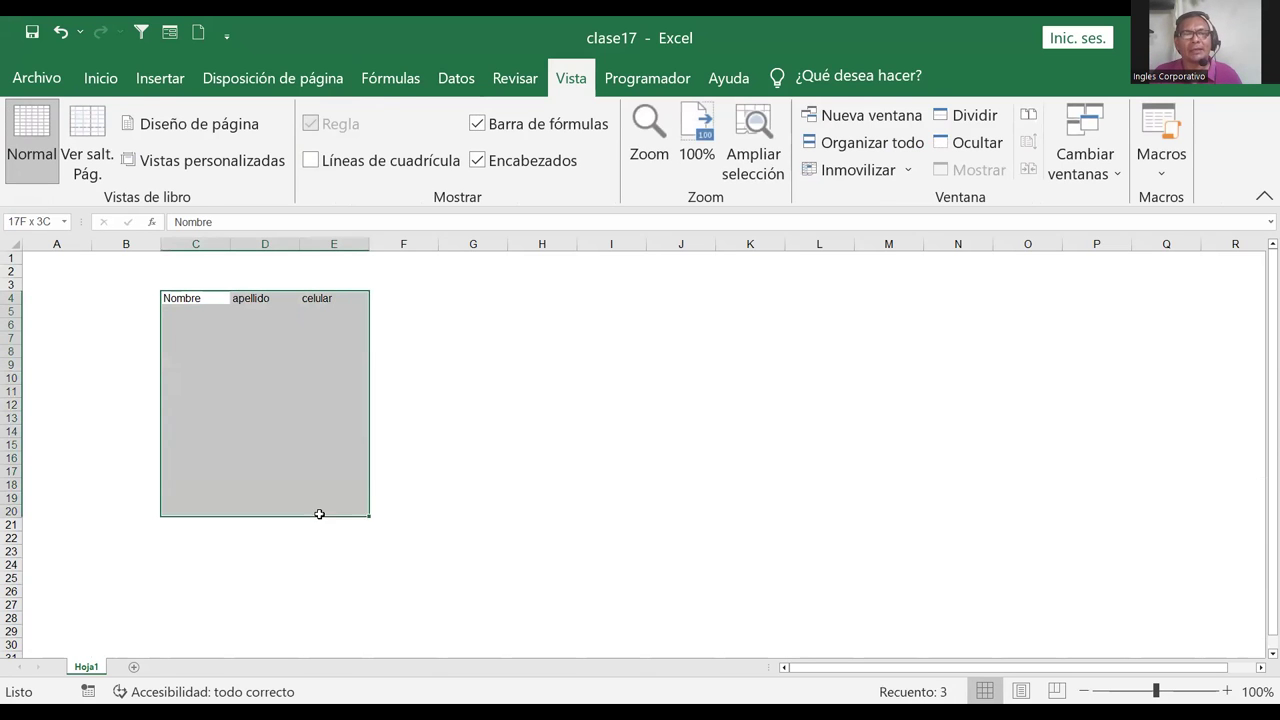
{"action": "left_click", "coordinate": [100, 78]}
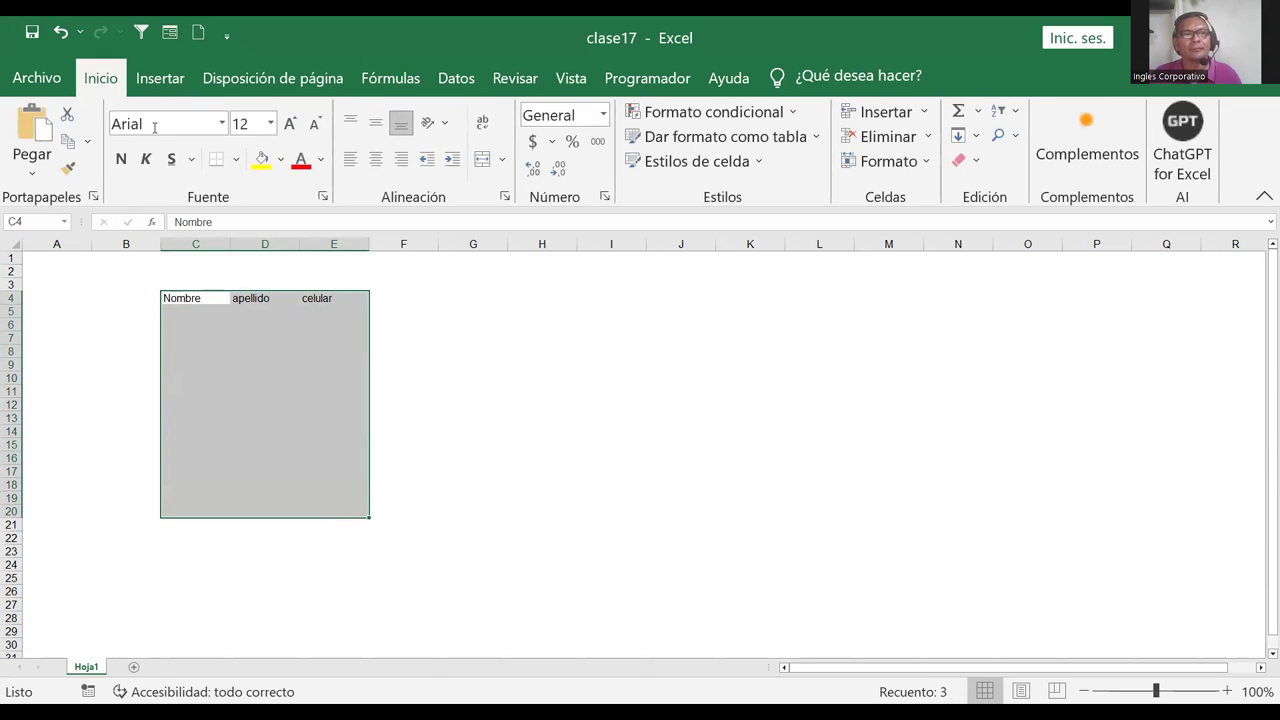
{"action": "left_click", "coordinate": [237, 160]}
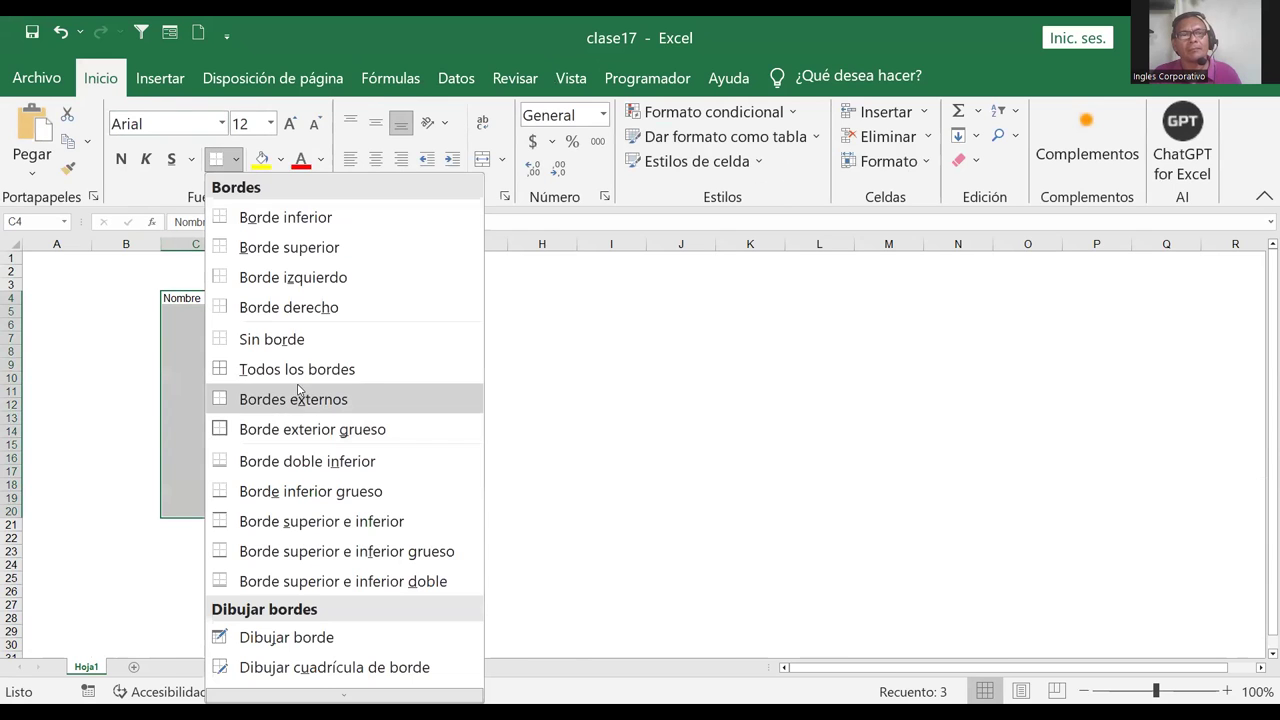
{"action": "left_click", "coordinate": [311, 372]}
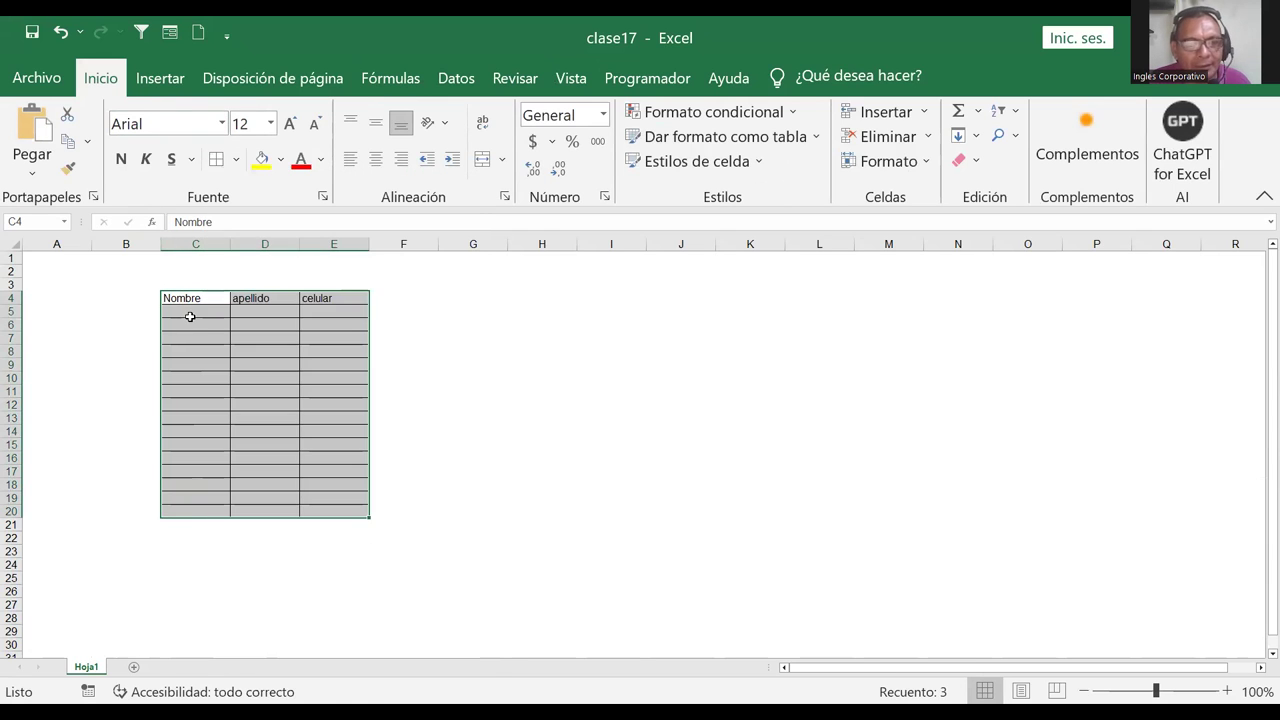
{"action": "left_click", "coordinate": [190, 316]}
Enter four first names down the Nombre column in C5:C8
{"action": "type", "text": "José"}
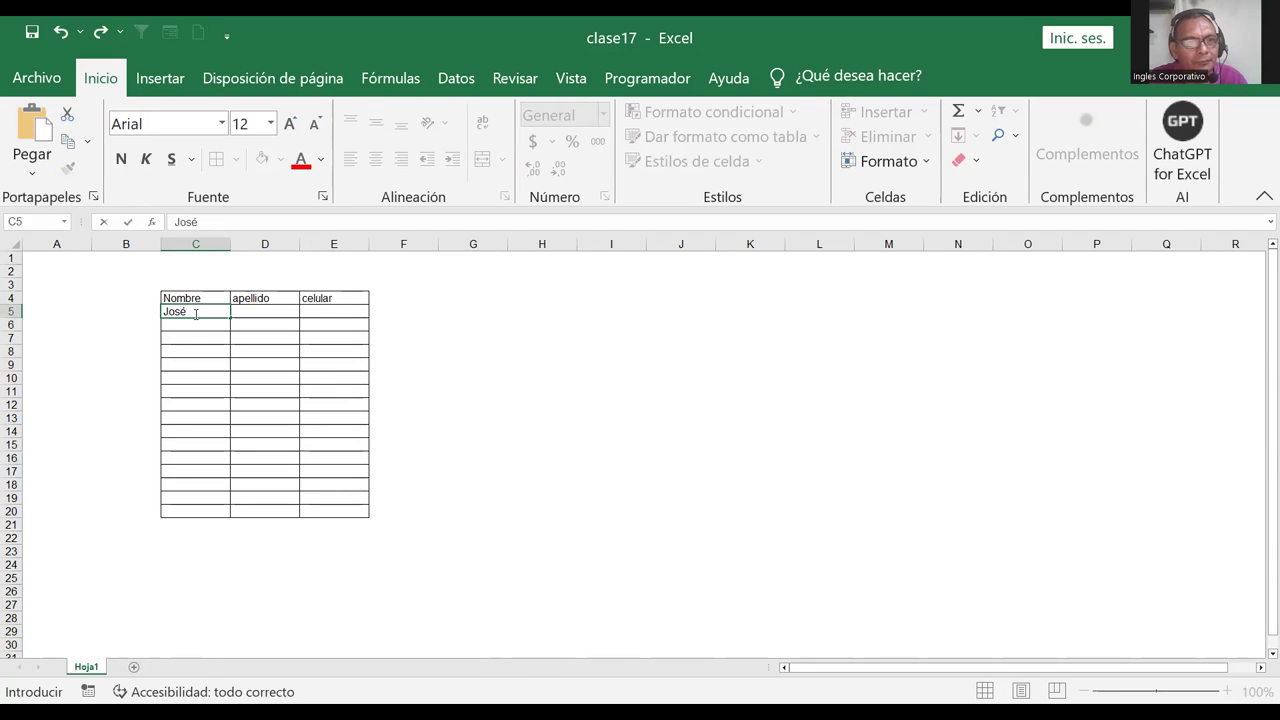
{"action": "key", "text": "Return"}
{"action": "type", "text": "ç"}
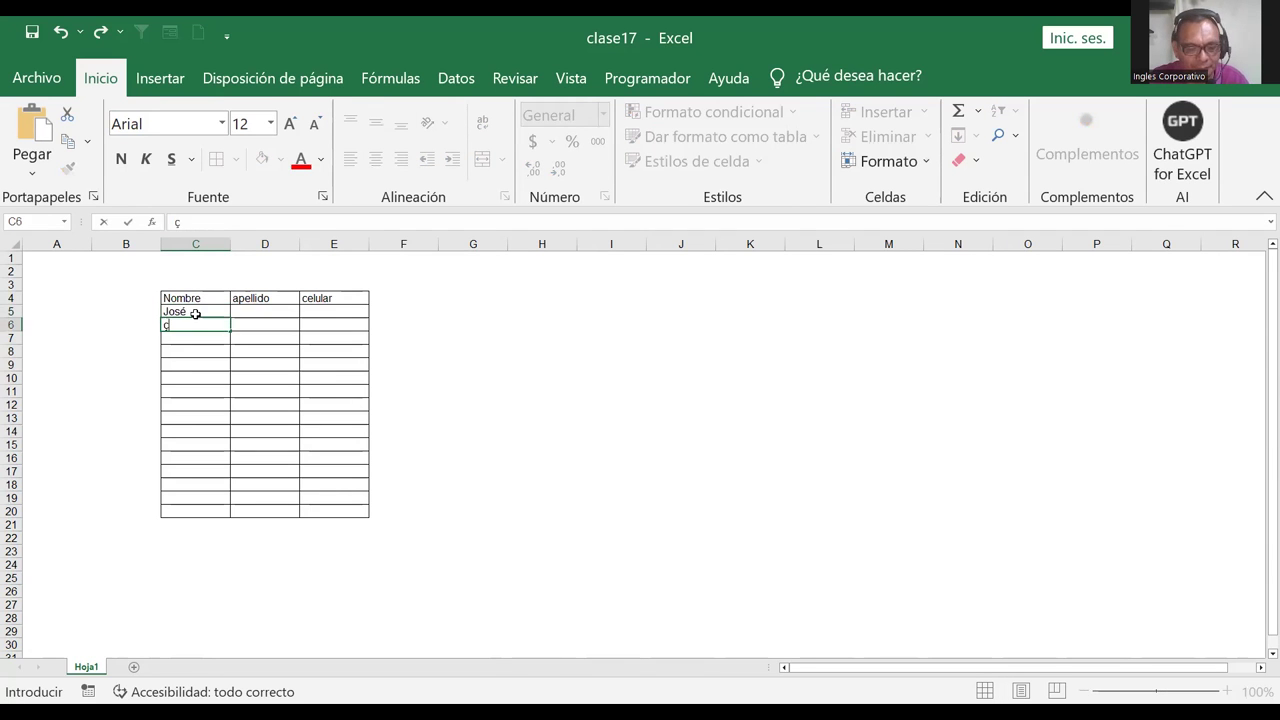
{"action": "key", "text": "BackSpace"}
{"action": "key", "text": "BackSpace"}
{"action": "key", "text": "BackSpace"}
{"action": "type", "text": "m"}
{"action": "key", "text": "BackSpace"}
{"action": "type", "text": "M"}
{"action": "key", "text": "Return"}
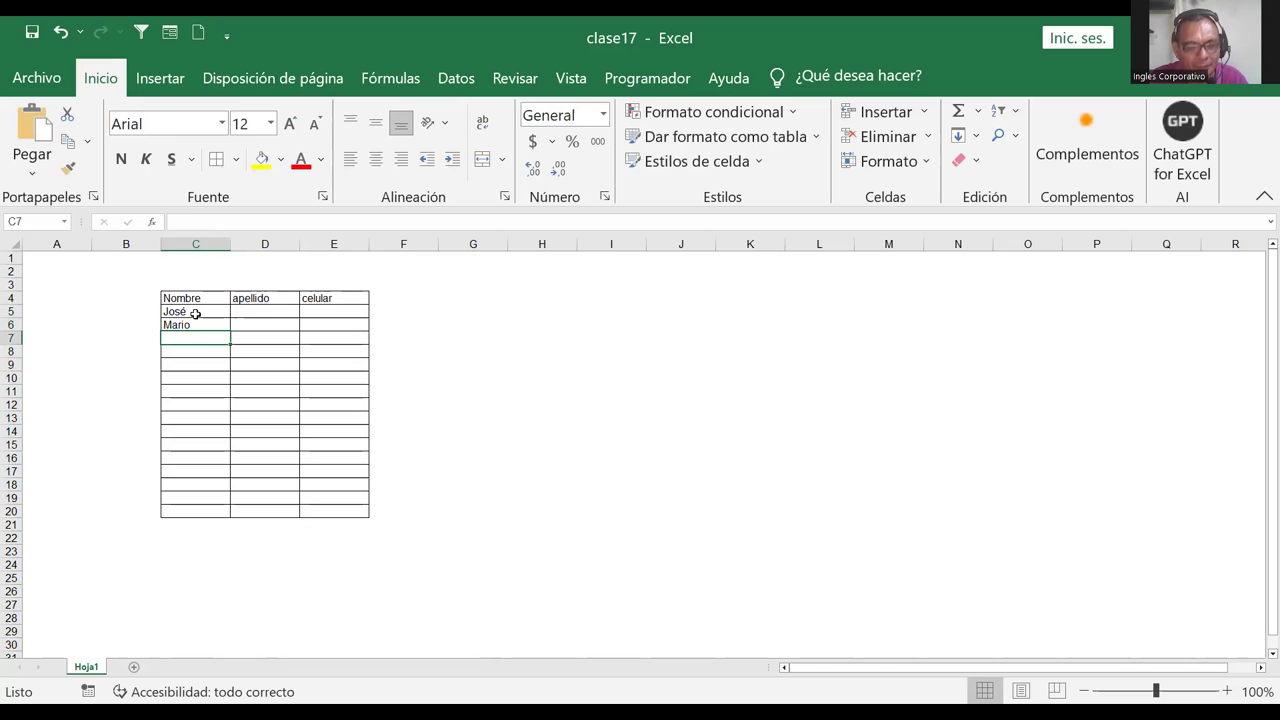
{"action": "type", "text": "Mariano"}
{"action": "key", "text": "Return"}
{"action": "type", "text": "Edwei"}
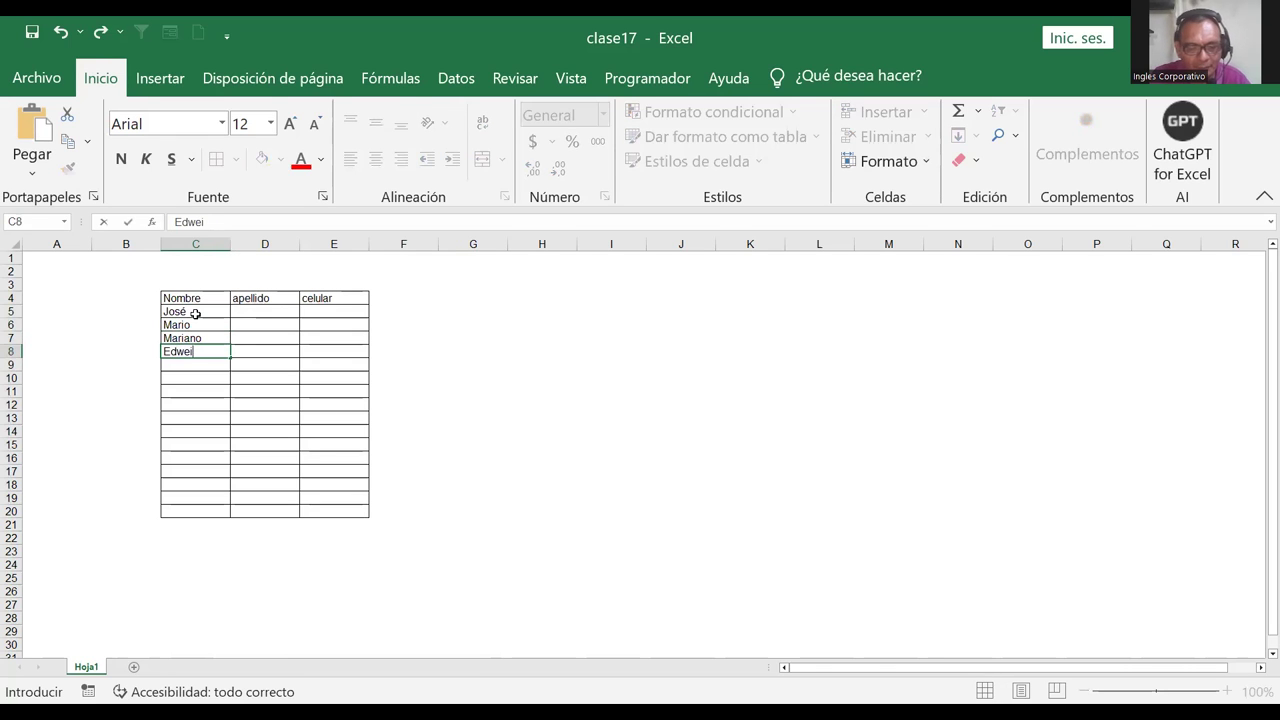
{"action": "key", "text": "BackSpace"}
{"action": "key", "text": "BackSpace"}
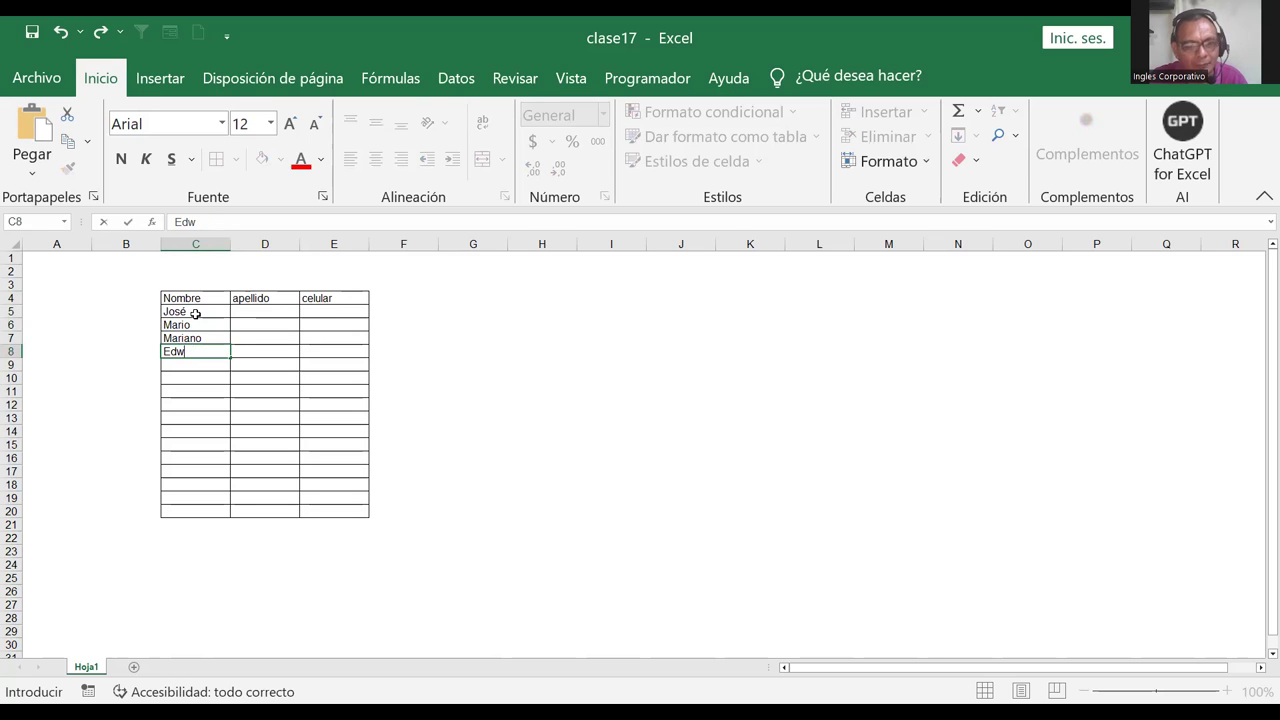
{"action": "key", "text": "Return"}
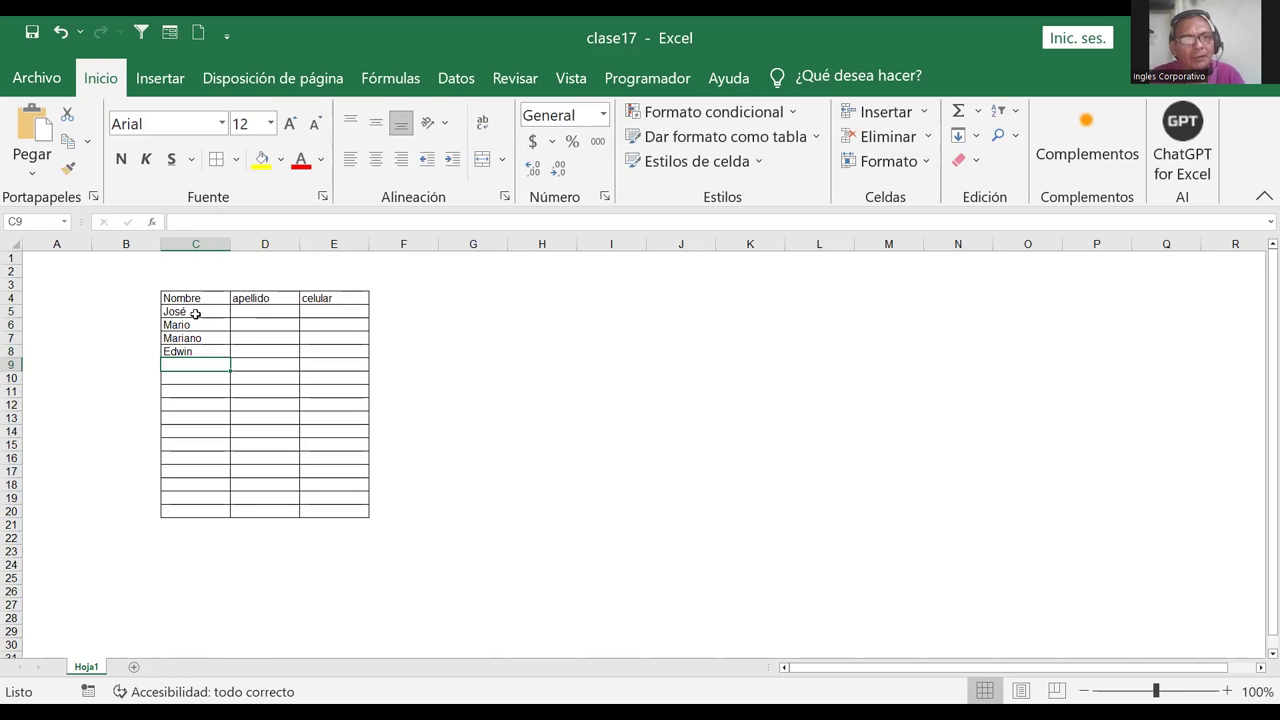
Type a surname for each of the four people into D5:D8 under apellido
{"action": "left_click", "coordinate": [271, 314]}
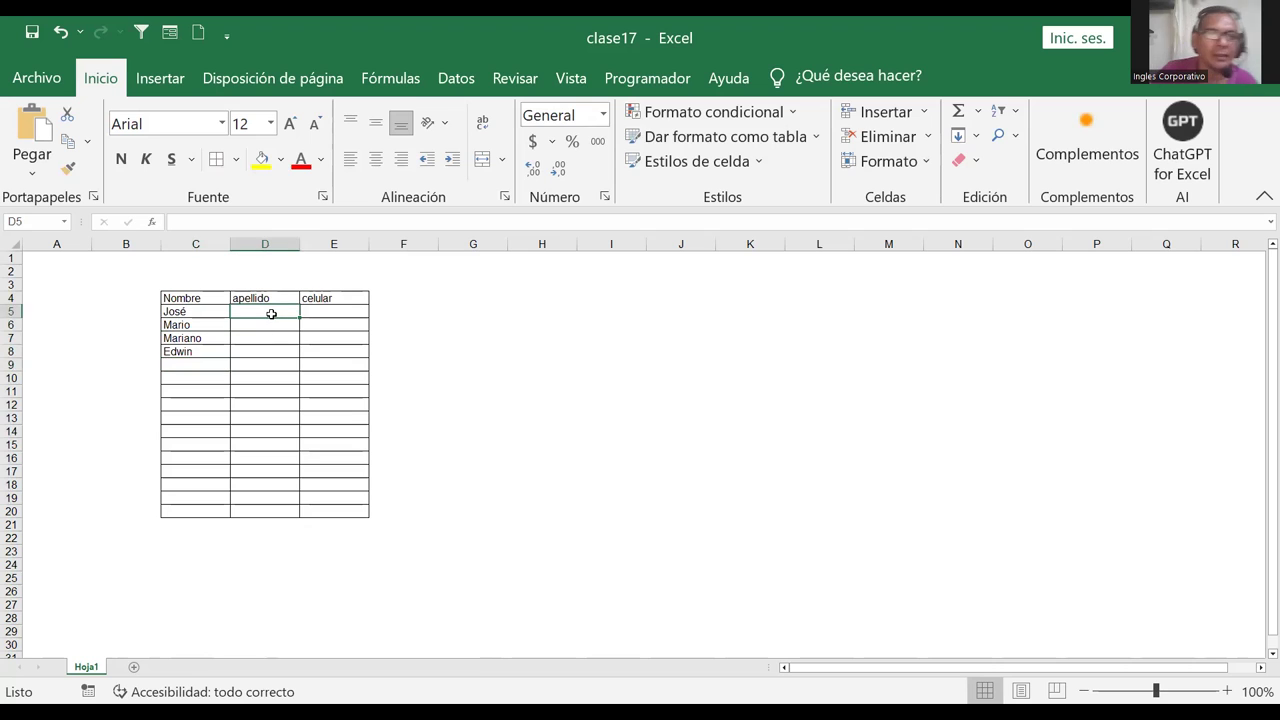
{"action": "type", "text": "HOL"}
{"action": "key", "text": "BackSpace"}
{"action": "key", "text": "BackSpace"}
{"action": "key", "text": "BackSpace"}
{"action": "type", "text": "H"}
{"action": "key", "text": "BackSpace"}
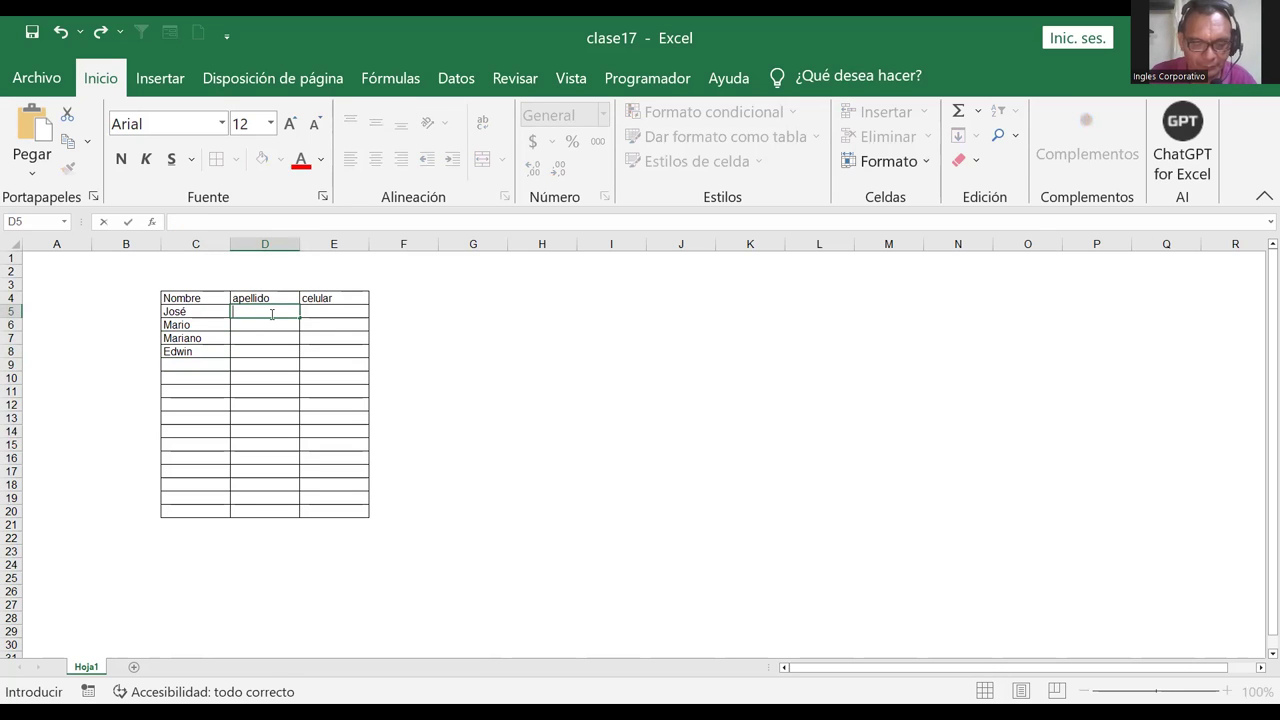
{"action": "key", "text": "Tab"}
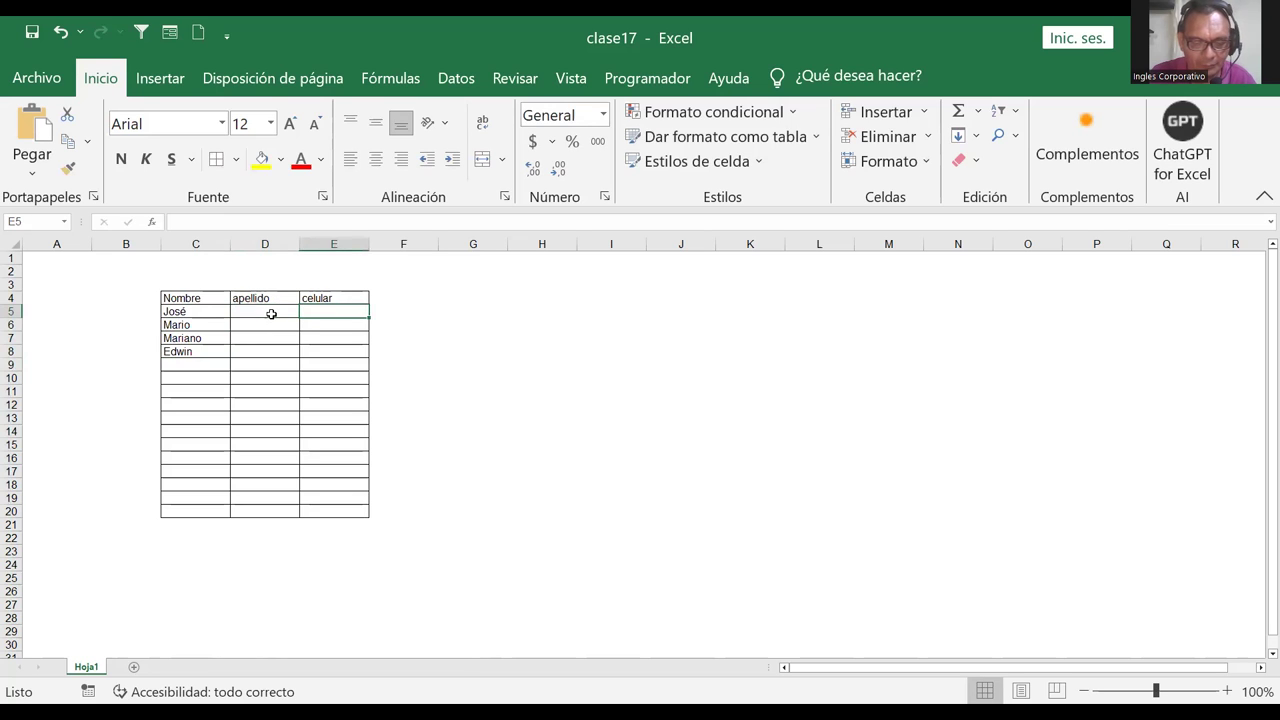
{"action": "key", "text": "Tab"}
{"action": "left_click", "coordinate": [271, 314]}
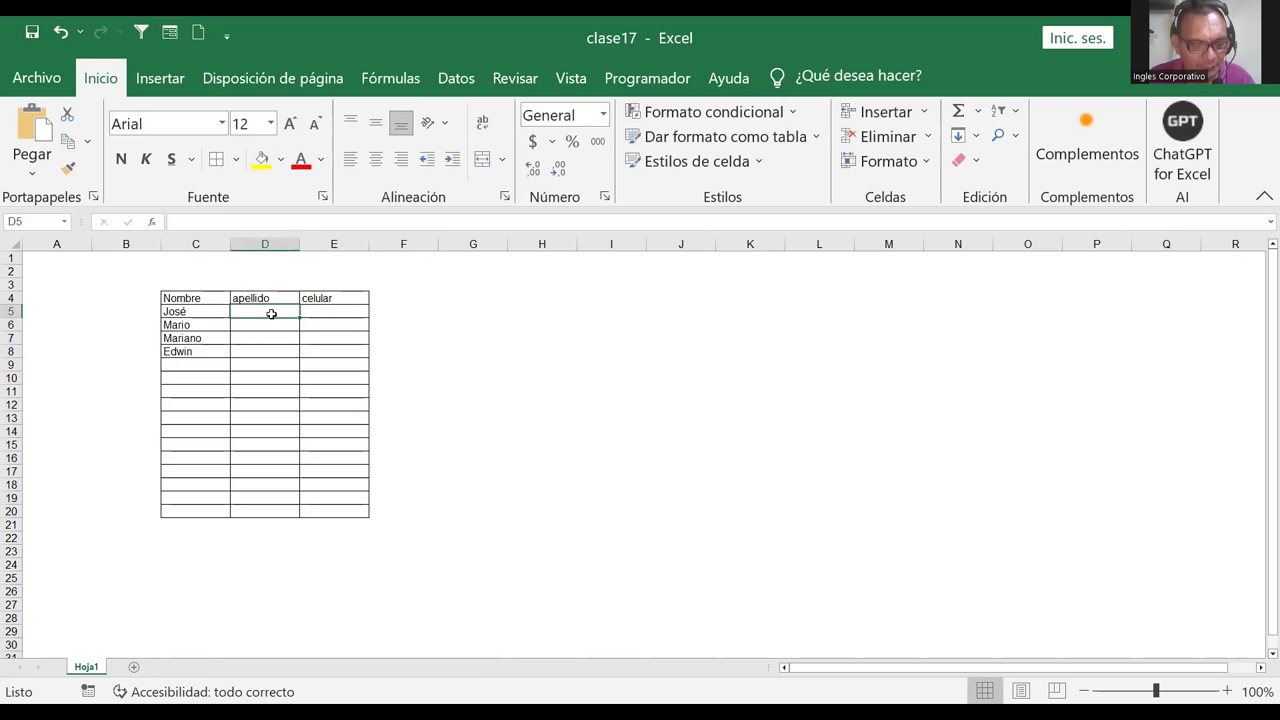
{"action": "key", "text": "Return"}
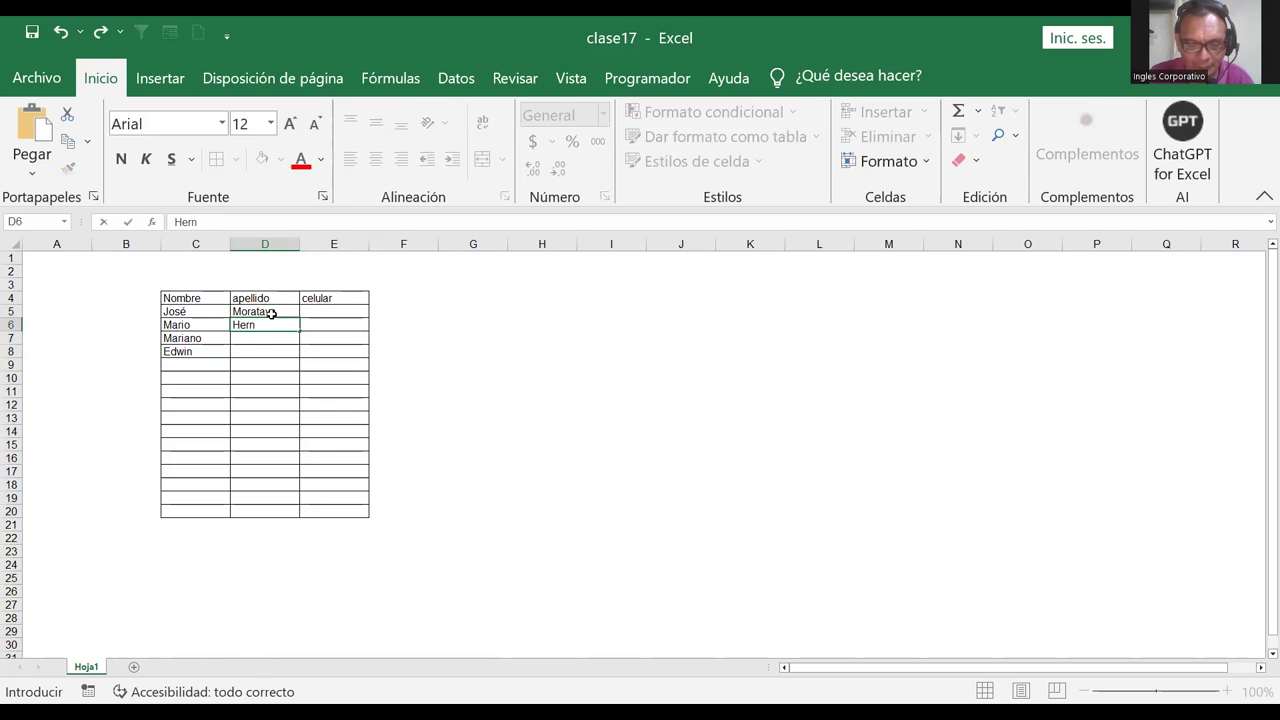
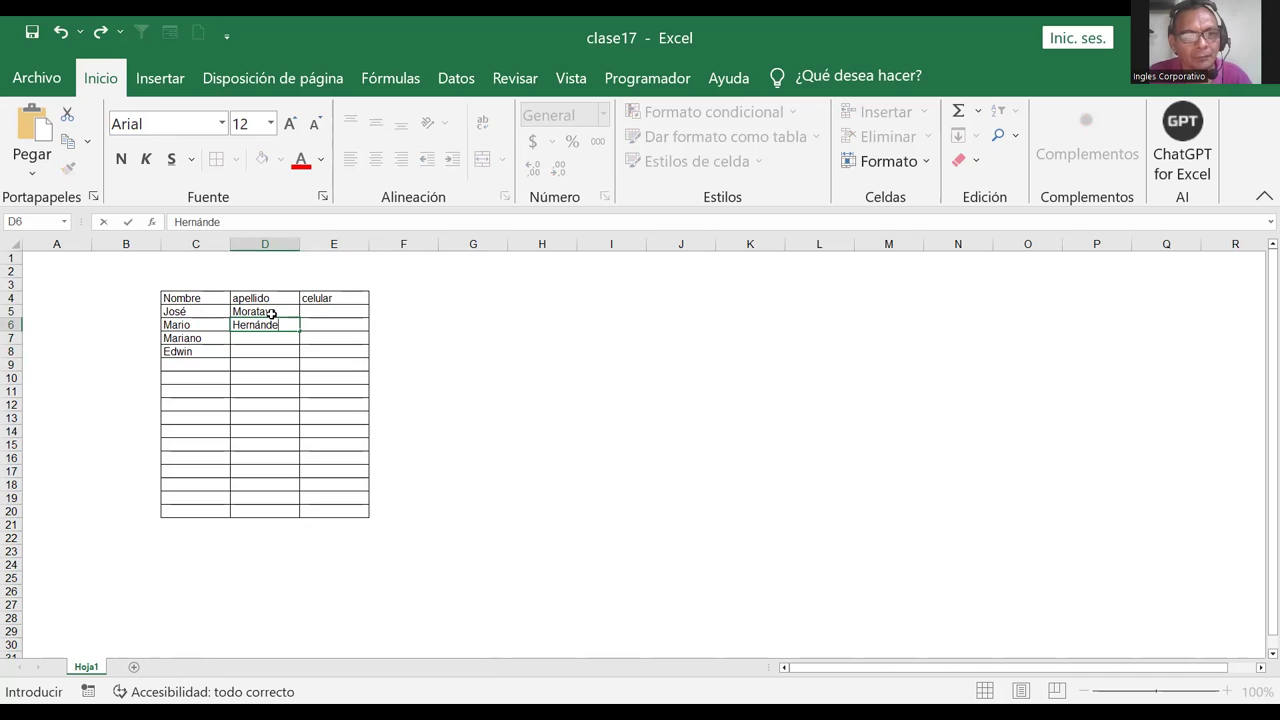
{"action": "key", "text": "Return"}
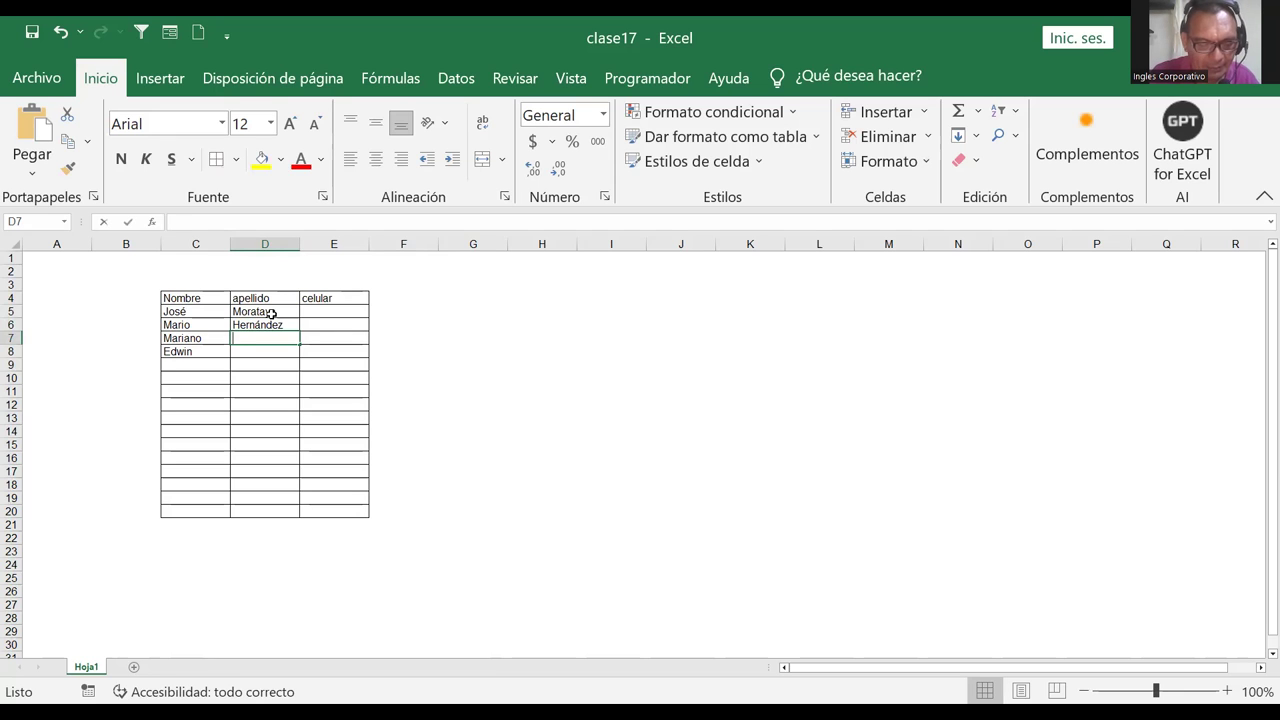
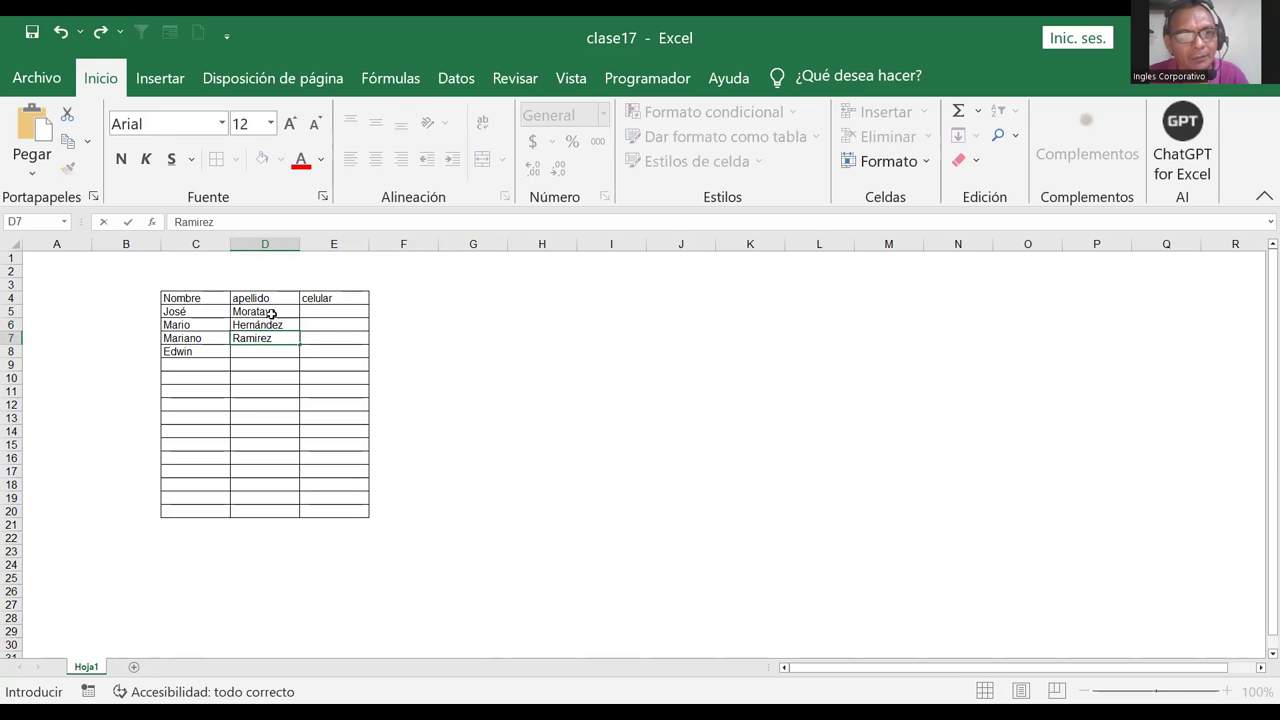
{"action": "key", "text": "Return"}
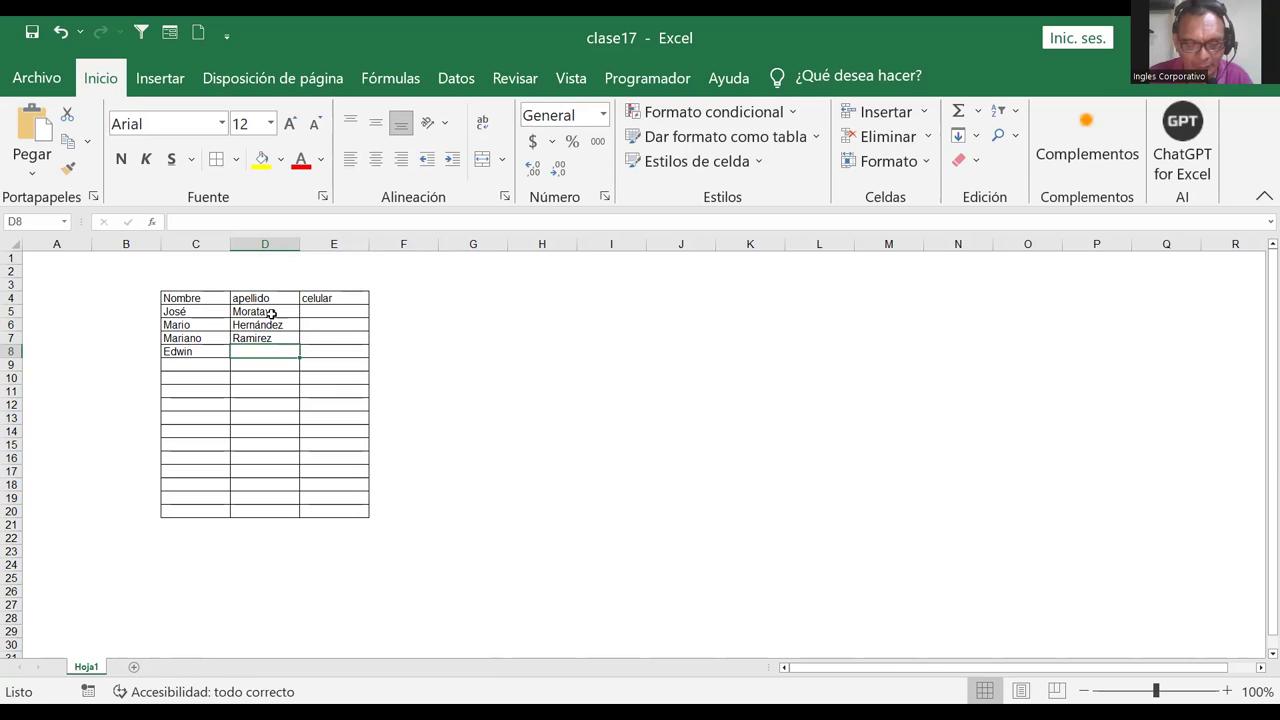
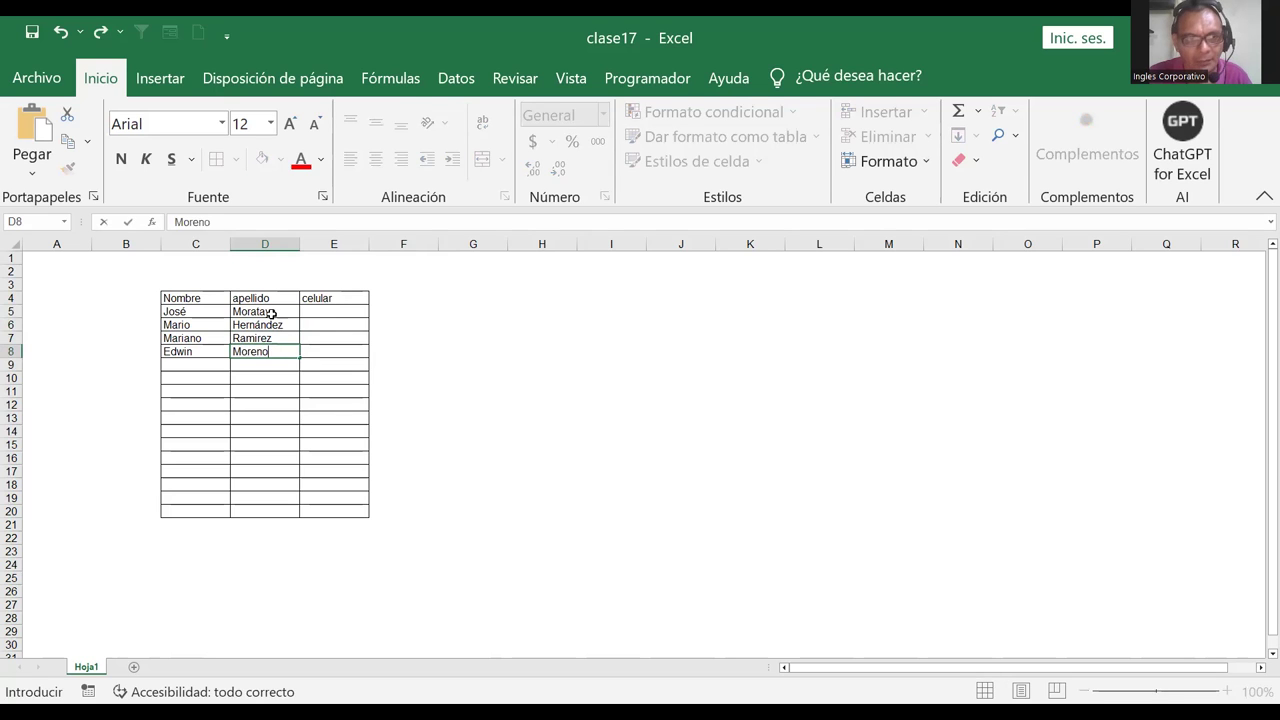
{"action": "key", "text": "Return"}
Enter the first phone number in E5, correcting its last digits
{"action": "left_click", "coordinate": [334, 311]}
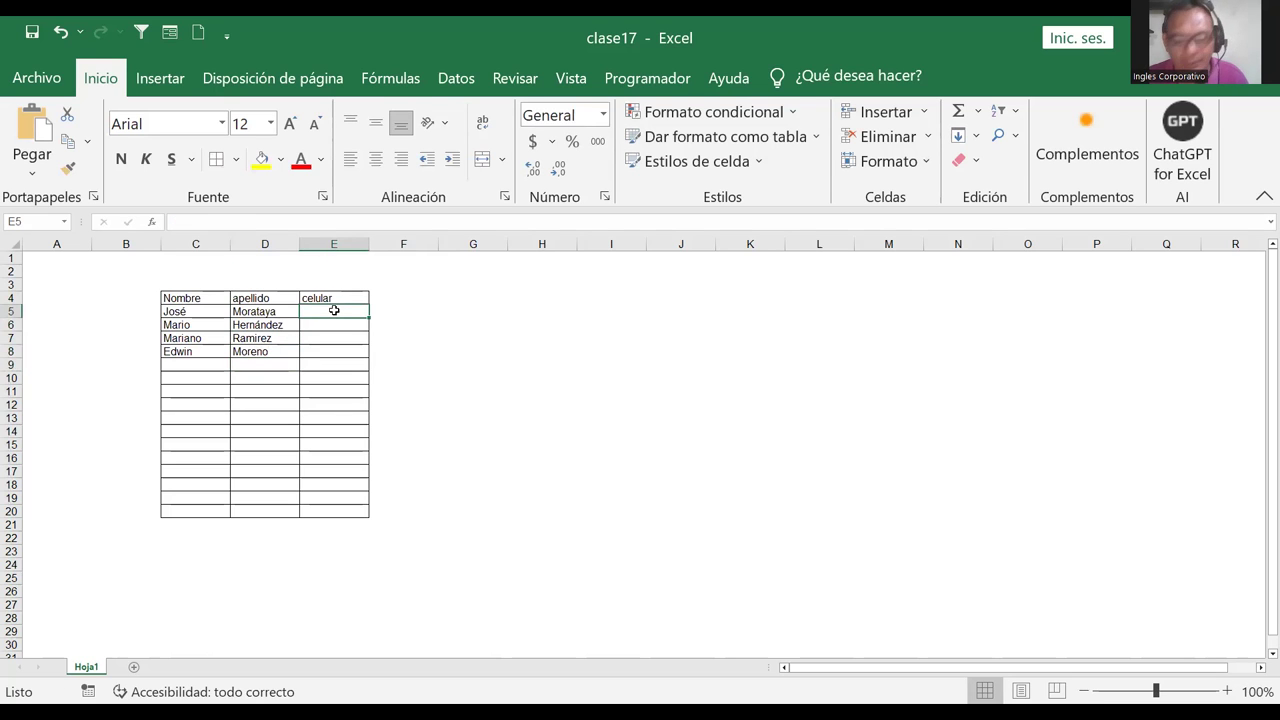
{"action": "type", "text": "5484"}
{"action": "key", "text": "ctrl+Return"}
{"action": "type", "text": "5675657"}
{"action": "key", "text": "ctrl+Return"}
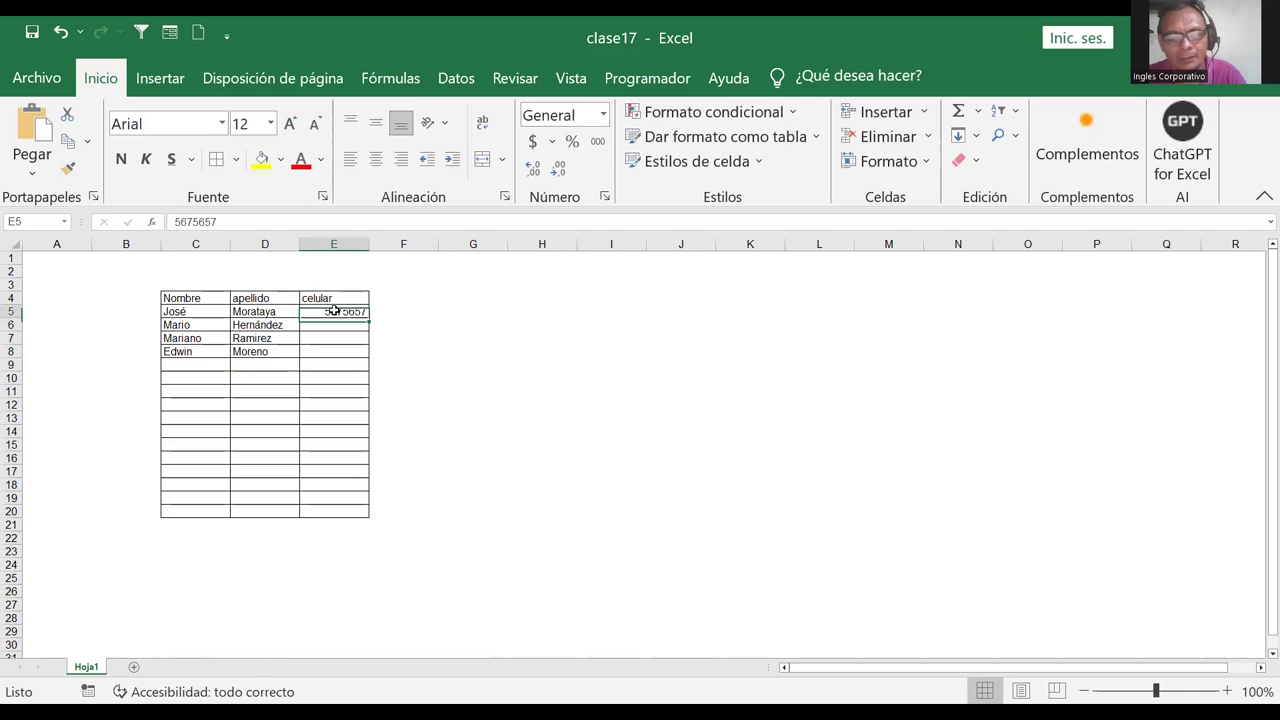
{"action": "double_click", "coordinate": [334, 311]}
{"action": "key", "text": "BackSpace"}
{"action": "key", "text": "BackSpace"}
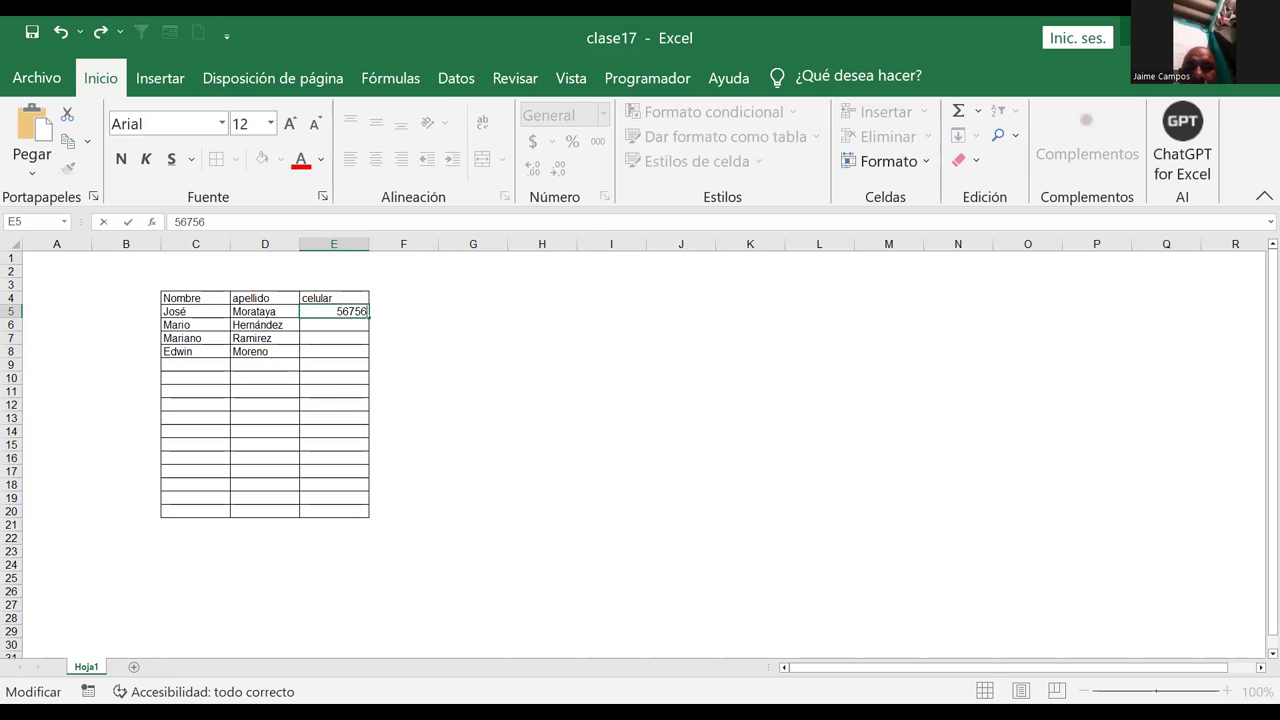
{"action": "type", "text": "8"}
{"action": "key", "text": "Return"}
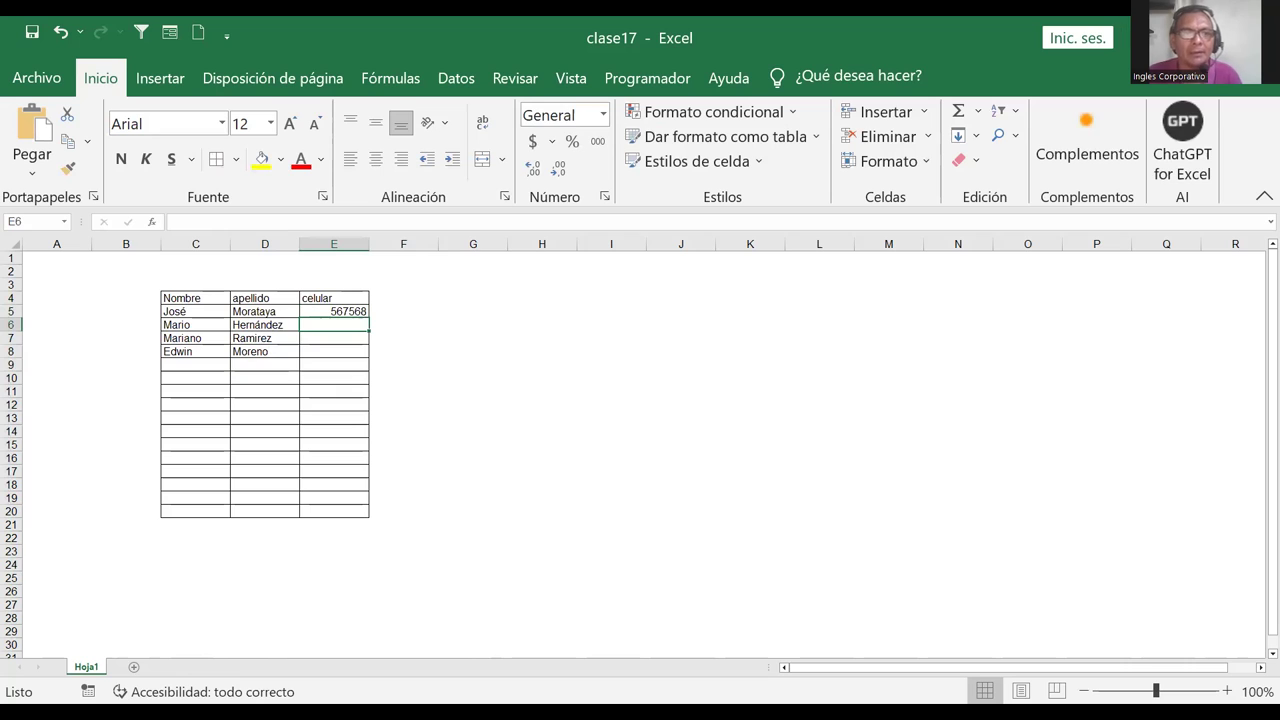
Drag E5 down to E20 and choose Fill Series so the numbers increment by 1
{"action": "left_click", "coordinate": [322, 313]}
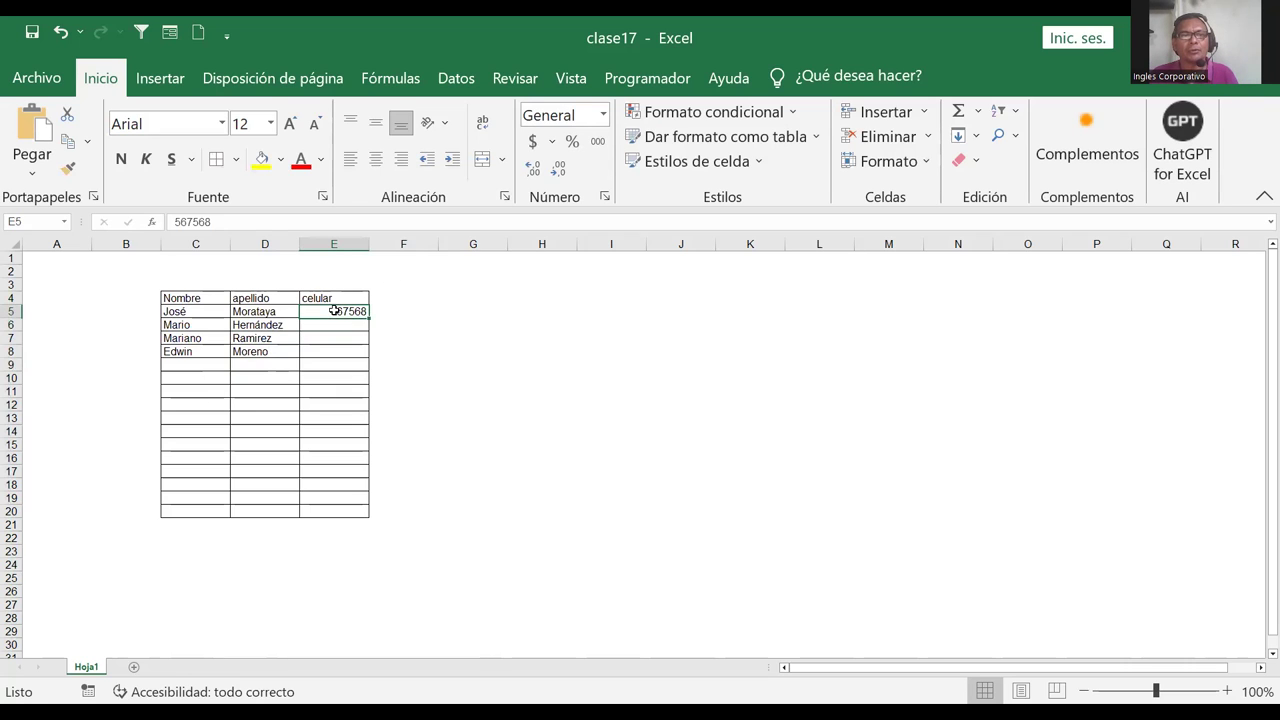
{"action": "mouse_move", "coordinate": [370, 317]}
{"action": "left_mouse_down"}
{"action": "mouse_move", "coordinate": [425, 511]}
{"action": "mouse_move", "coordinate": [453, 507]}
{"action": "left_mouse_up"}
{"action": "left_click", "coordinate": [453, 507]}
{"action": "left_click", "coordinate": [547, 345]}
{"action": "left_click", "coordinate": [250, 311]}
Select the surnames, then the whole table C4:E20, and pick the second name in Nombre
{"action": "left_click_drag", "start_coordinate": [250, 311], "coordinate": [252, 346]}
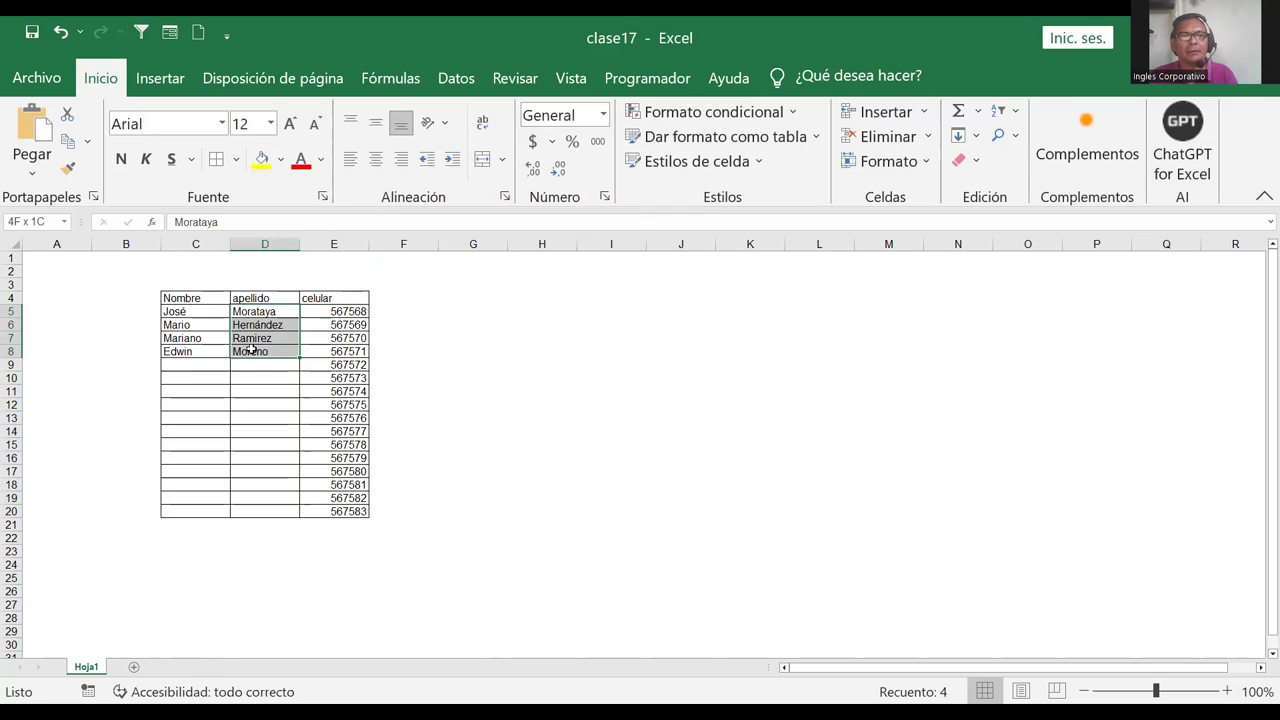
{"action": "left_click", "coordinate": [245, 366]}
{"action": "left_click", "coordinate": [495, 297]}
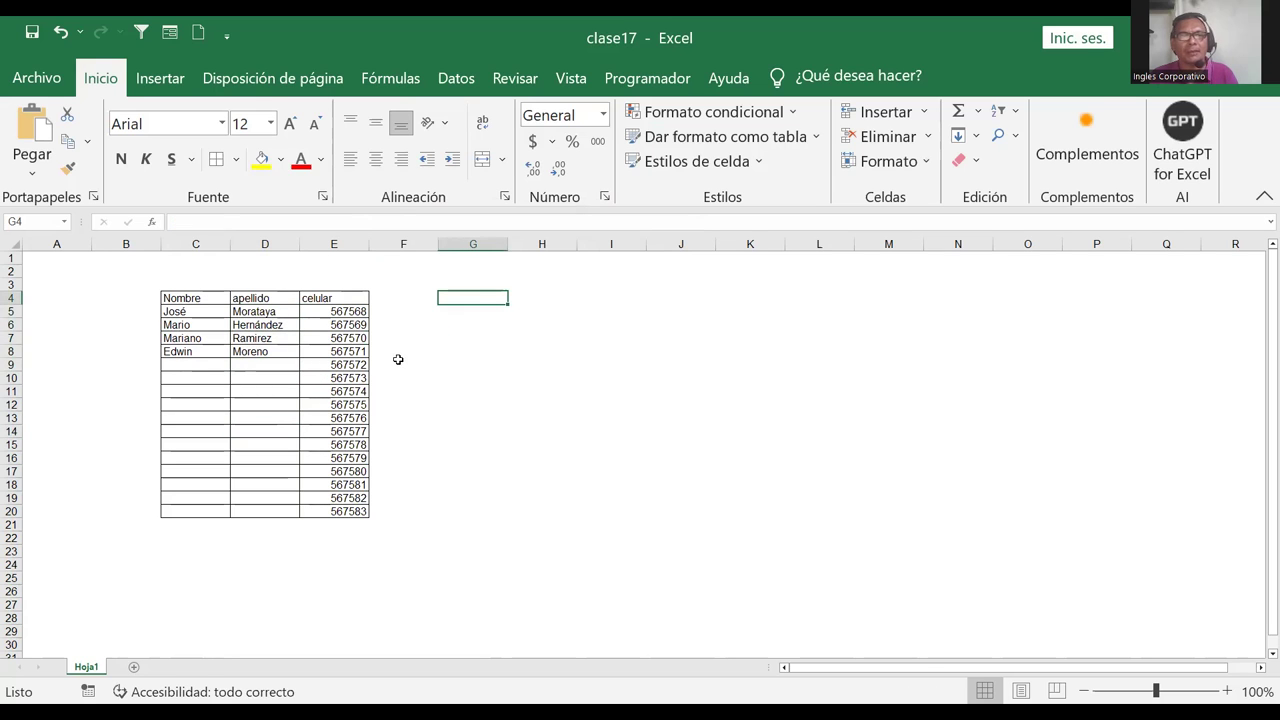
{"action": "left_click_drag", "start_coordinate": [171, 296], "coordinate": [322, 510]}
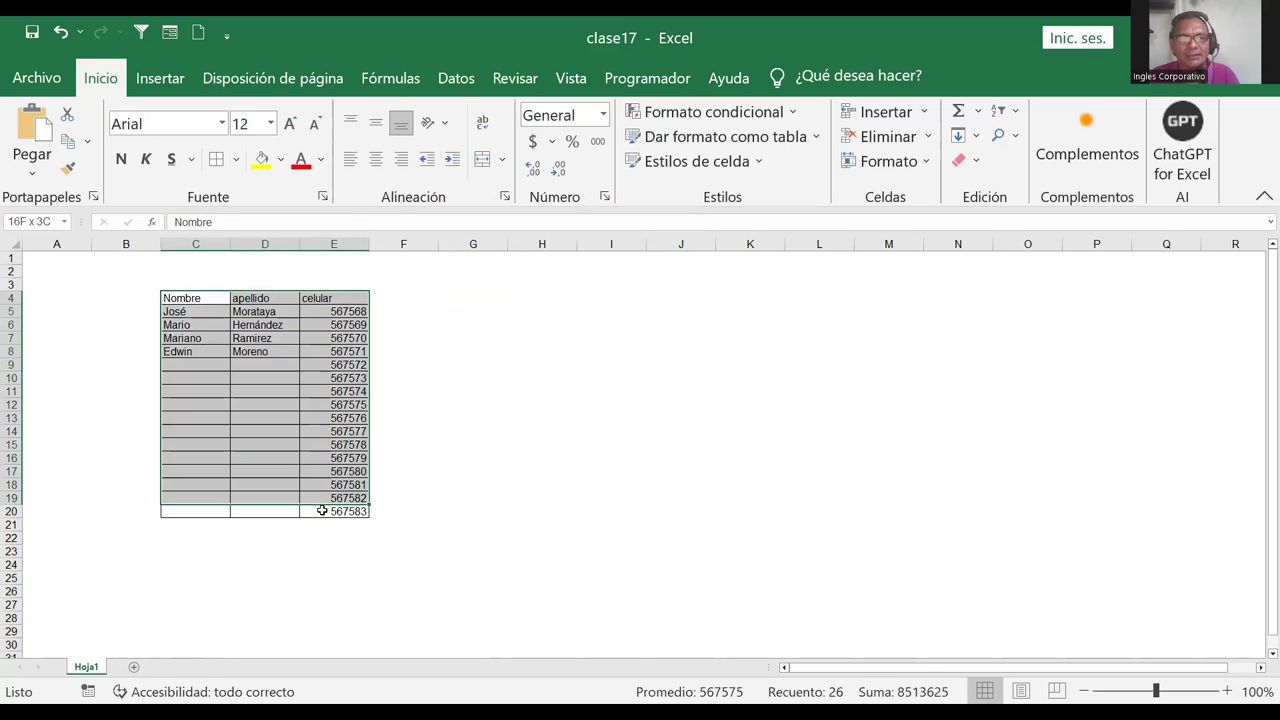
{"action": "left_click", "coordinate": [950, 378]}
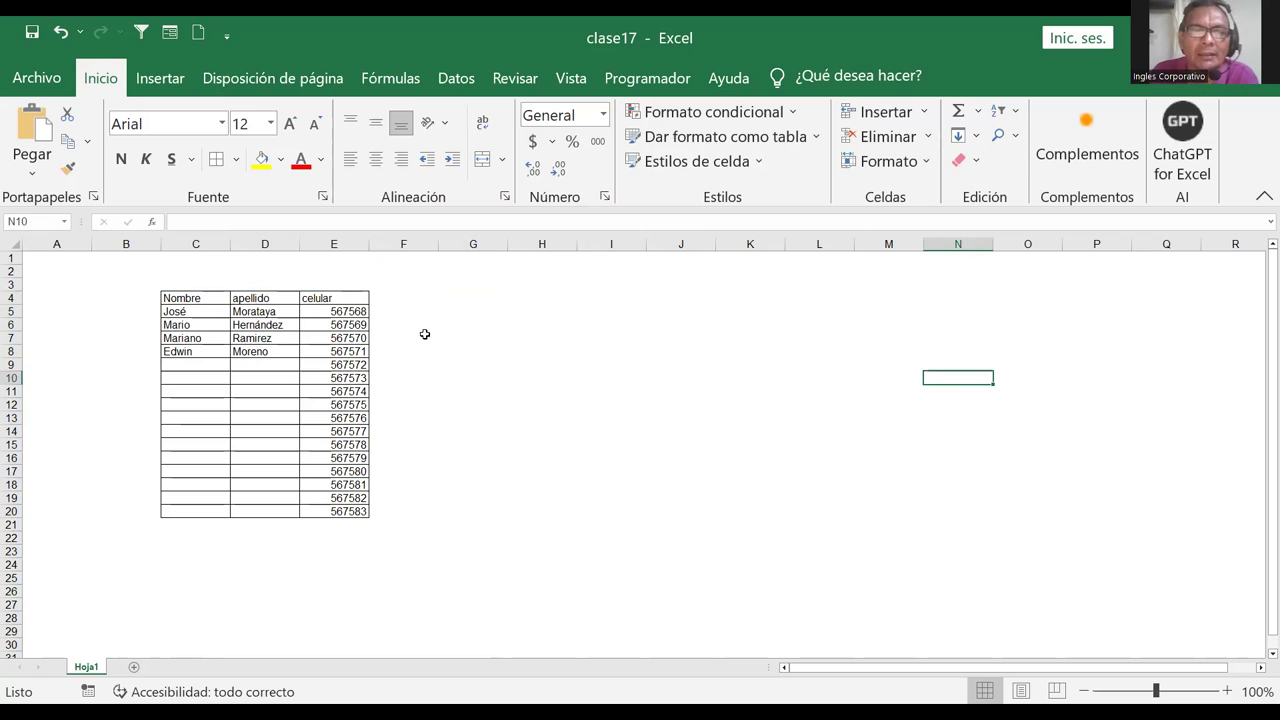
{"action": "left_click", "coordinate": [203, 325]}
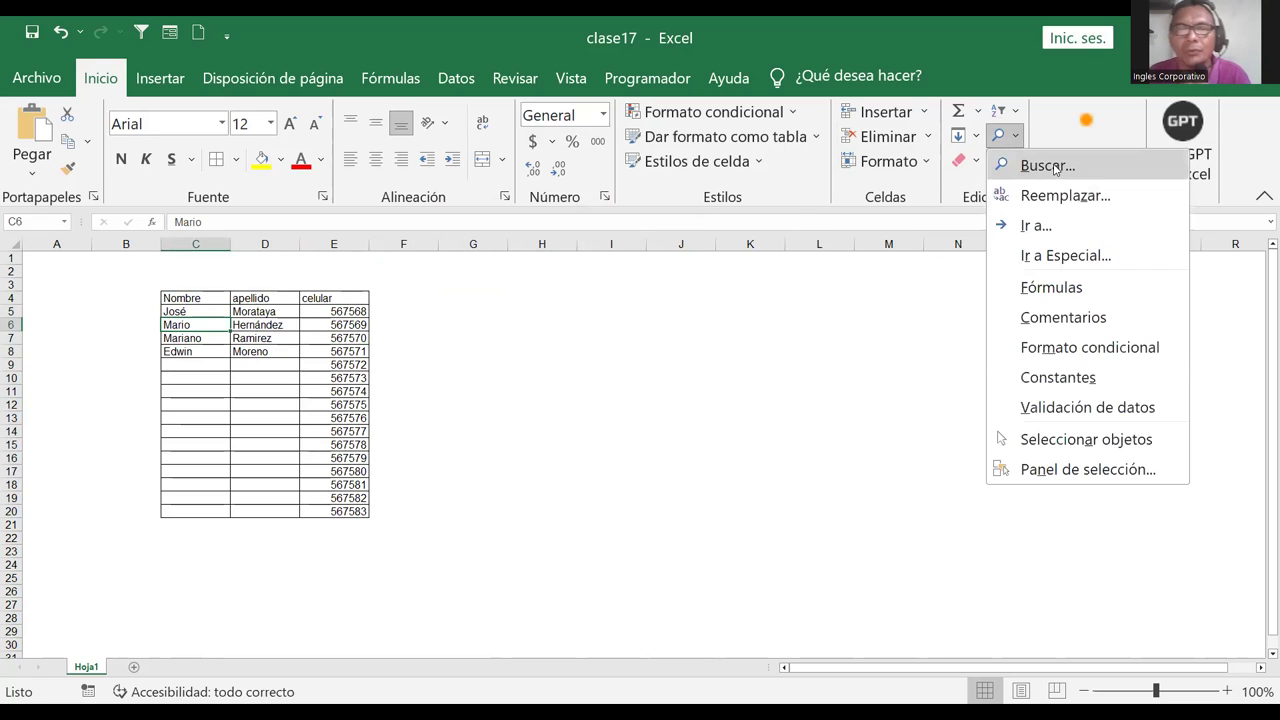
Run Buscar todos on the sheet for a first name, dismiss the not-found message and retry
{"action": "left_click", "coordinate": [1058, 165]}
{"action": "key", "text": "BackSpace"}
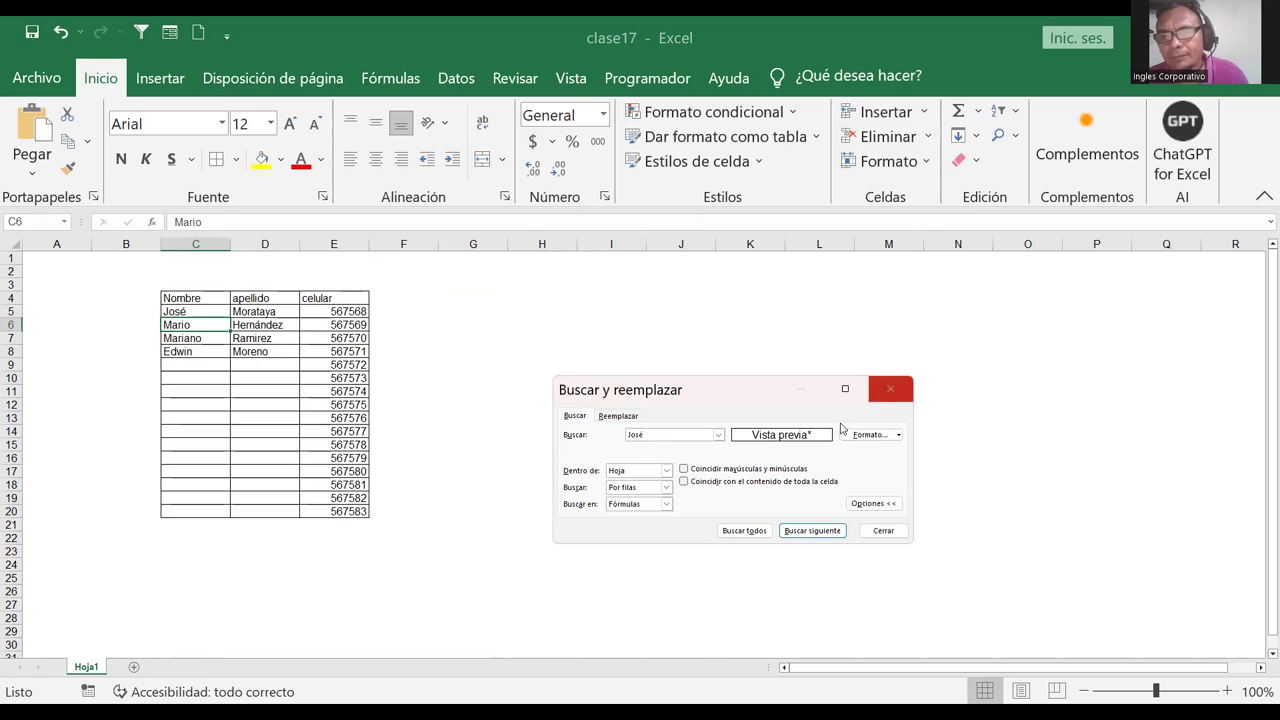
{"action": "left_click", "coordinate": [757, 535]}
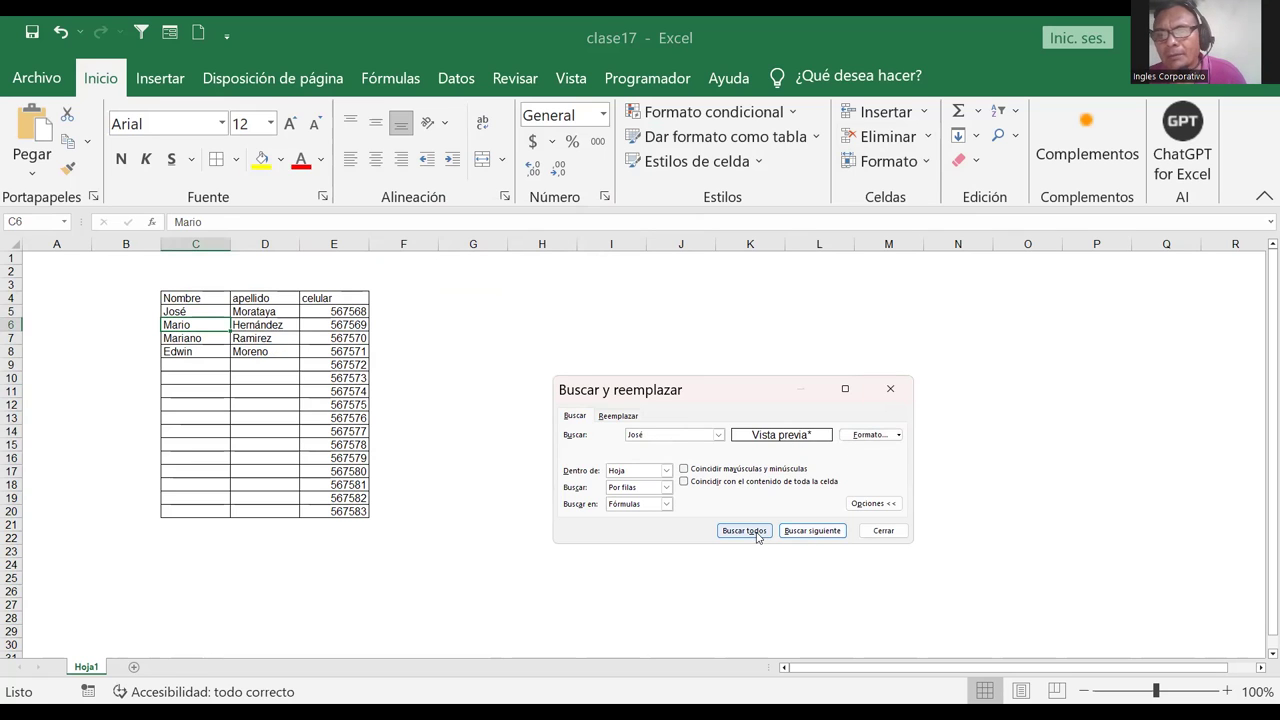
{"action": "left_click", "coordinate": [812, 530]}
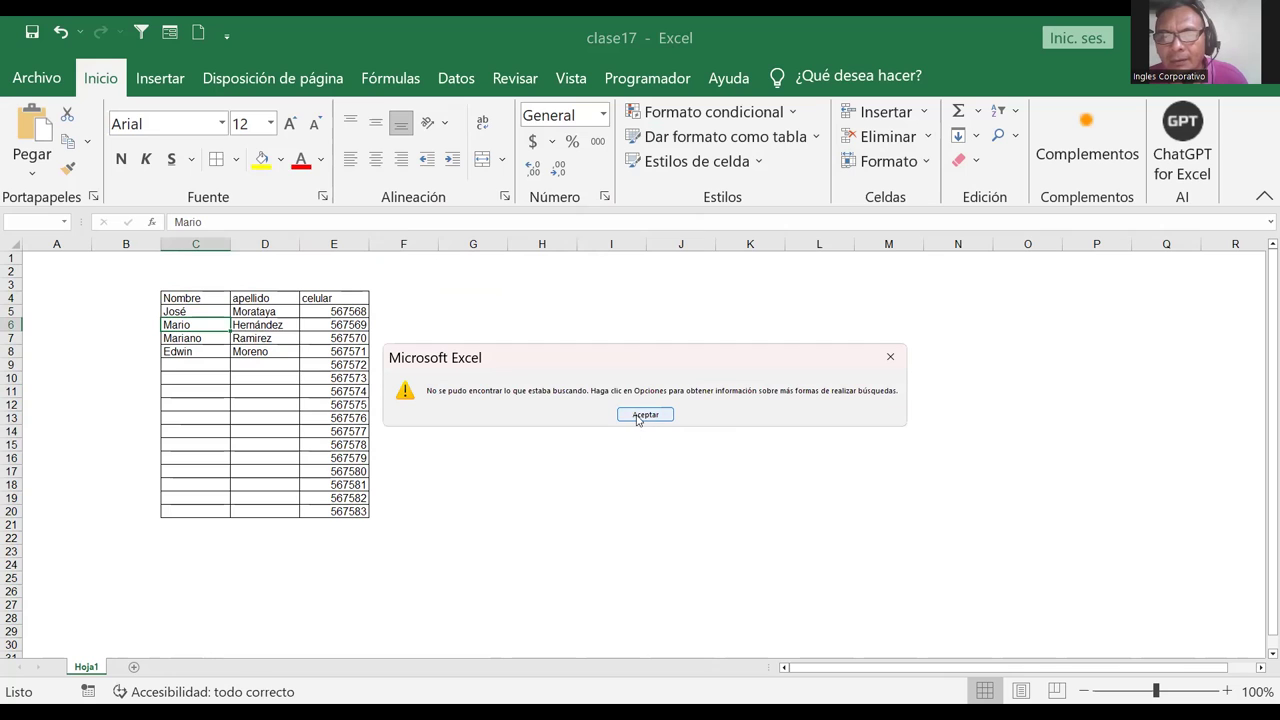
{"action": "left_click", "coordinate": [637, 416]}
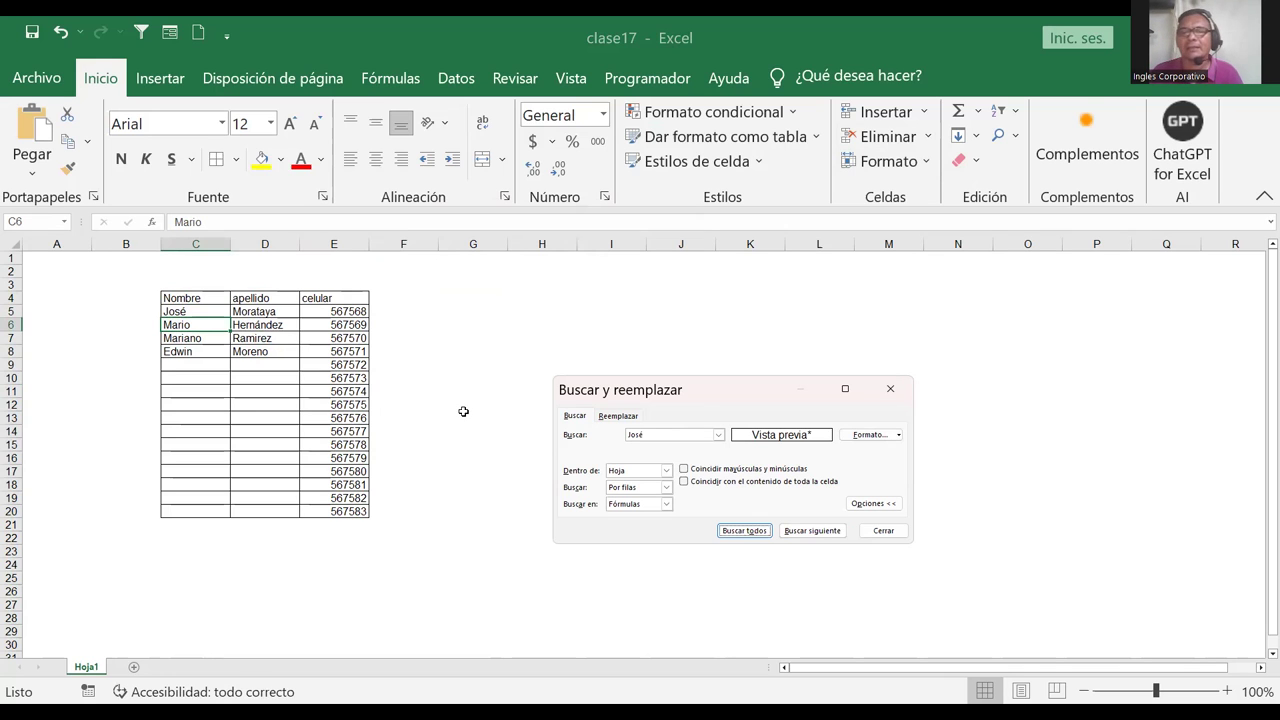
{"action": "left_click", "coordinate": [744, 531]}
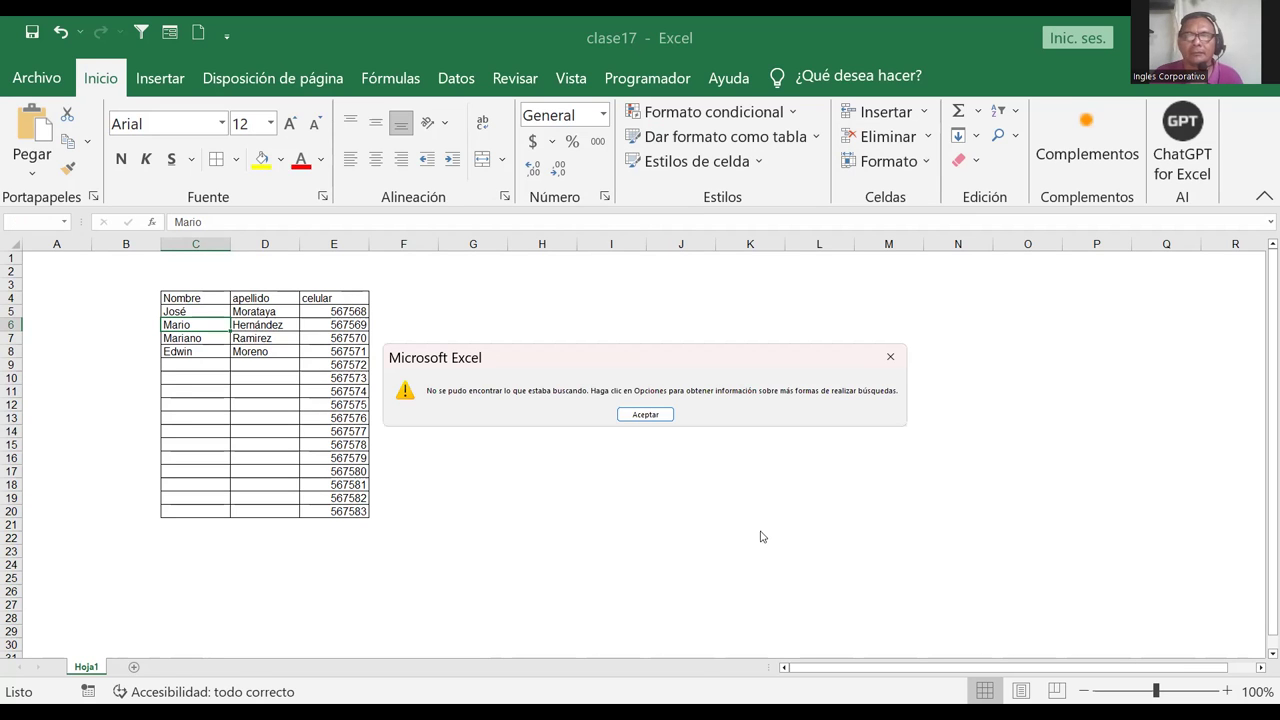
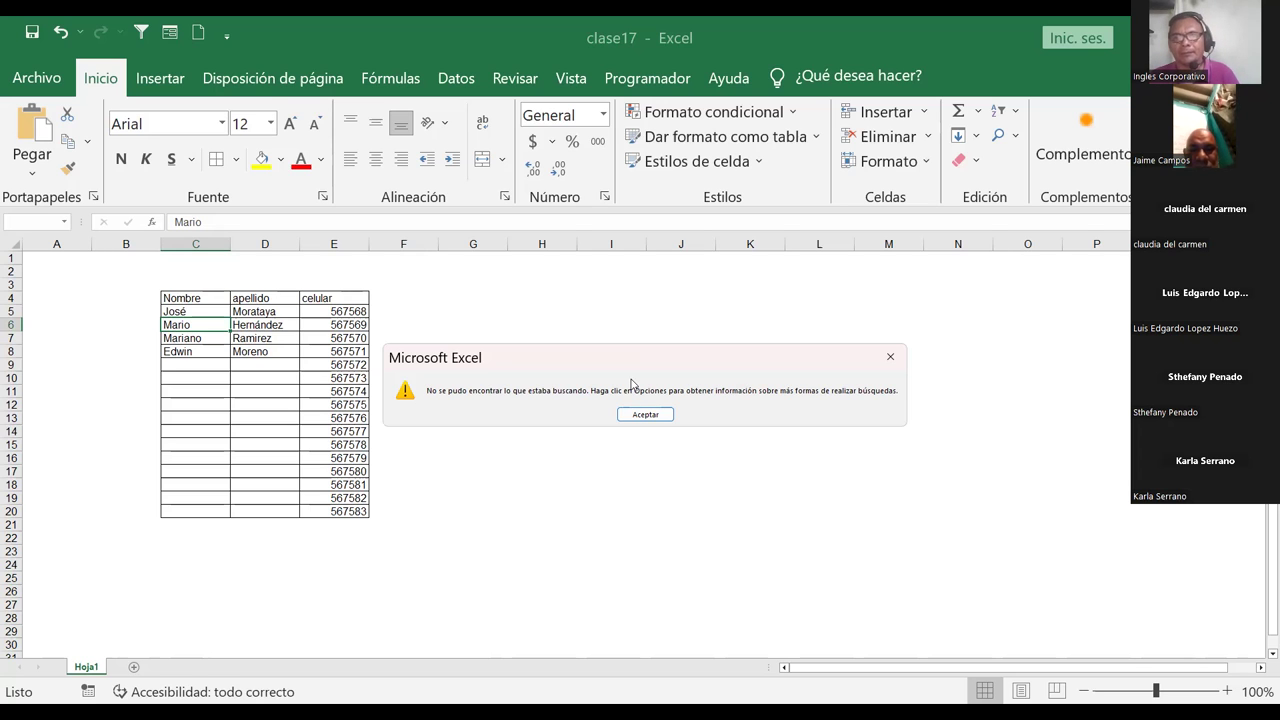
Rerun the first-name search with Buscar set to Por columnas and Buscar en set to Valores
{"action": "left_click", "coordinate": [643, 415]}
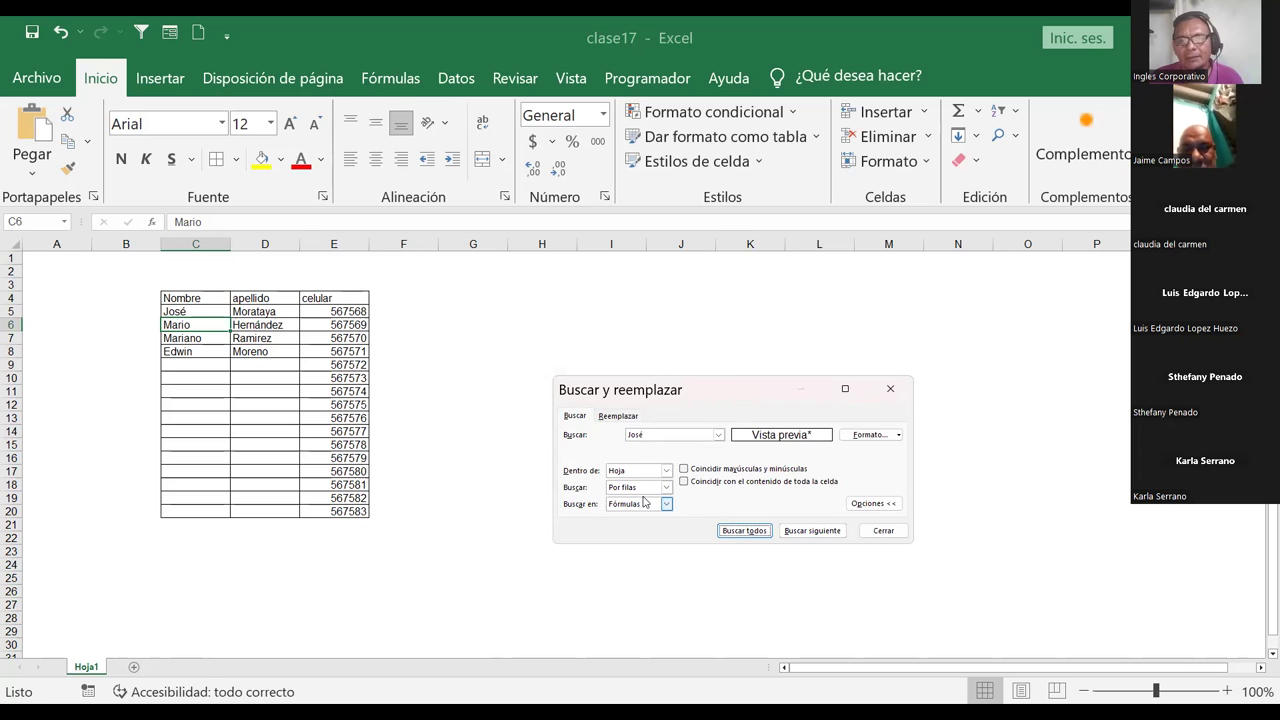
{"action": "left_click", "coordinate": [667, 487]}
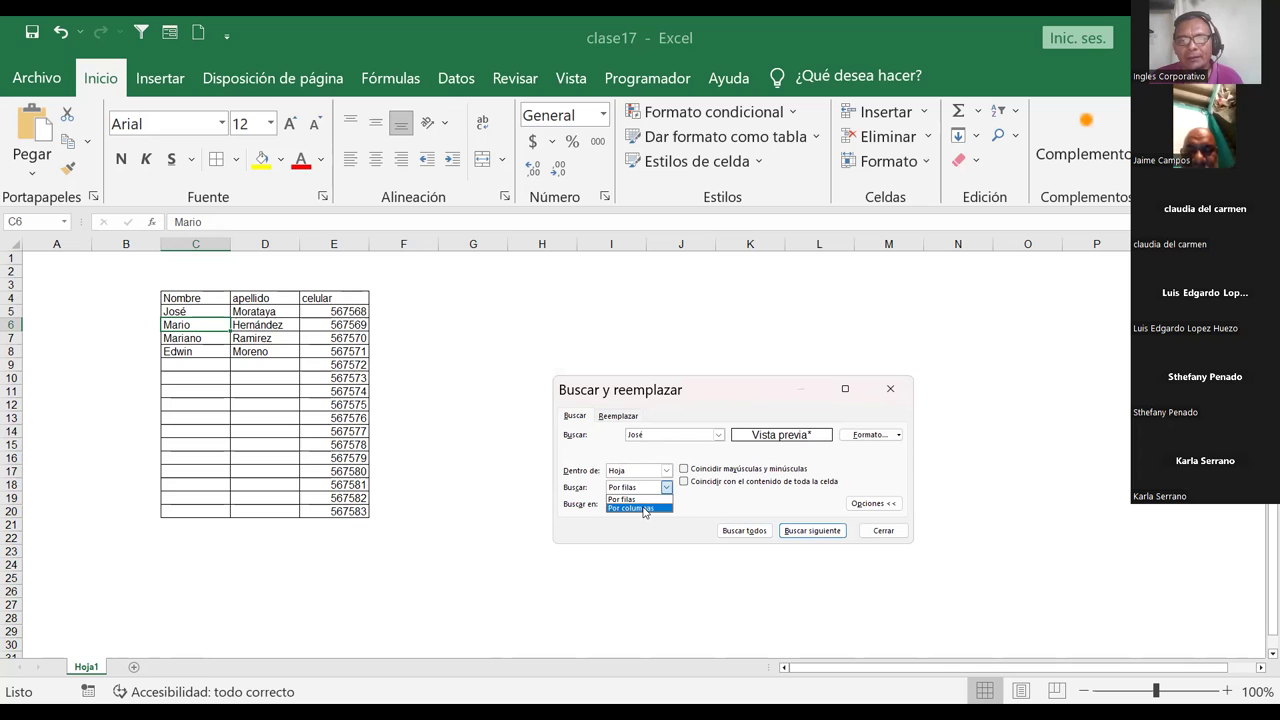
{"action": "left_click", "coordinate": [667, 504]}
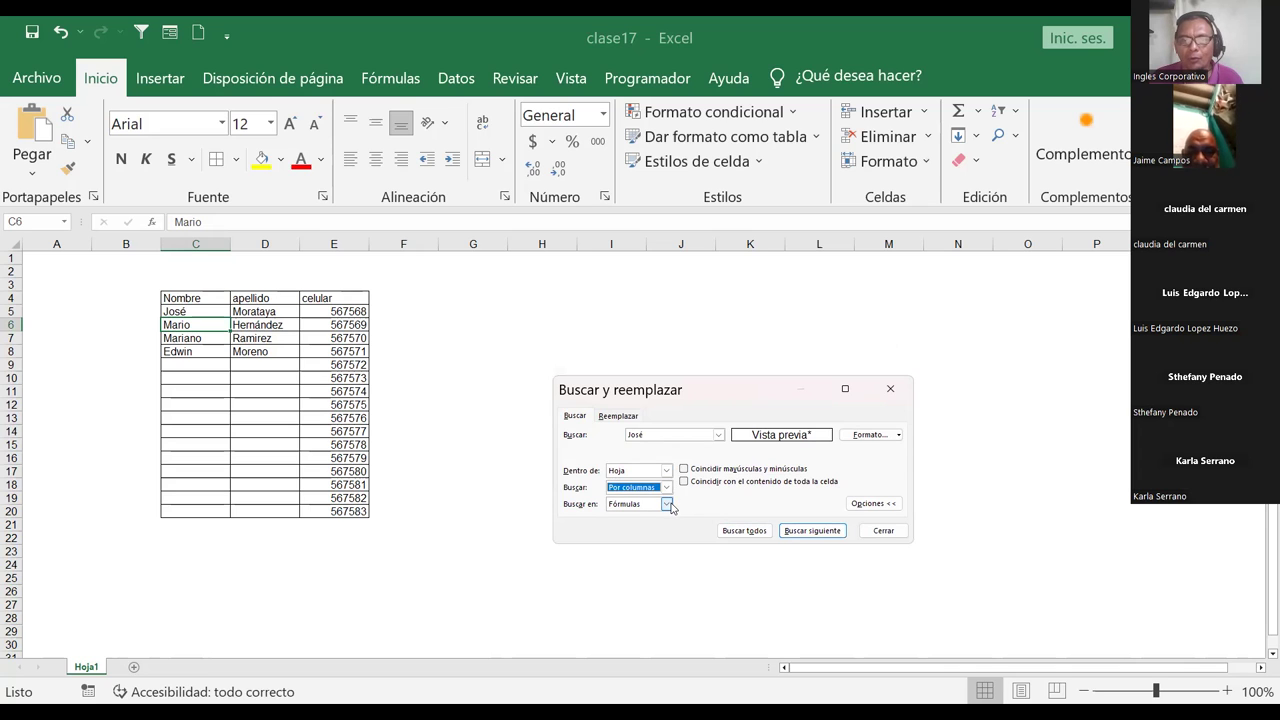
{"action": "left_click", "coordinate": [668, 505]}
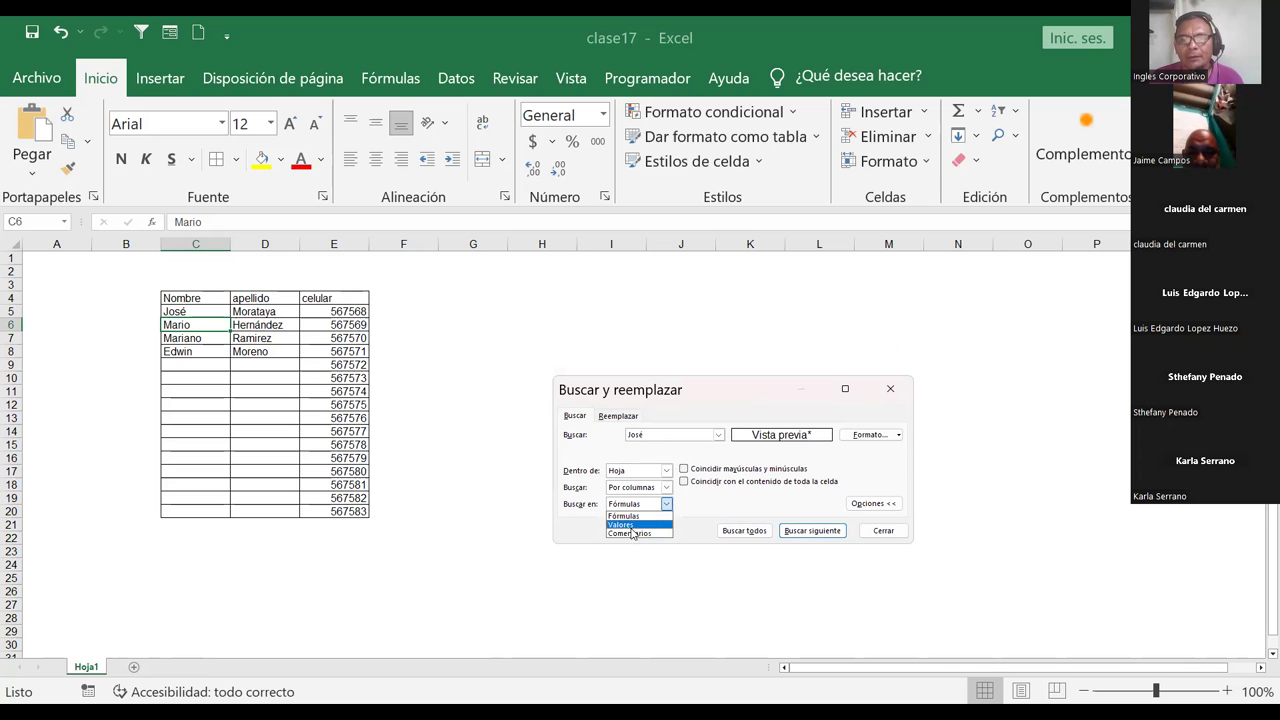
{"action": "left_click", "coordinate": [620, 525]}
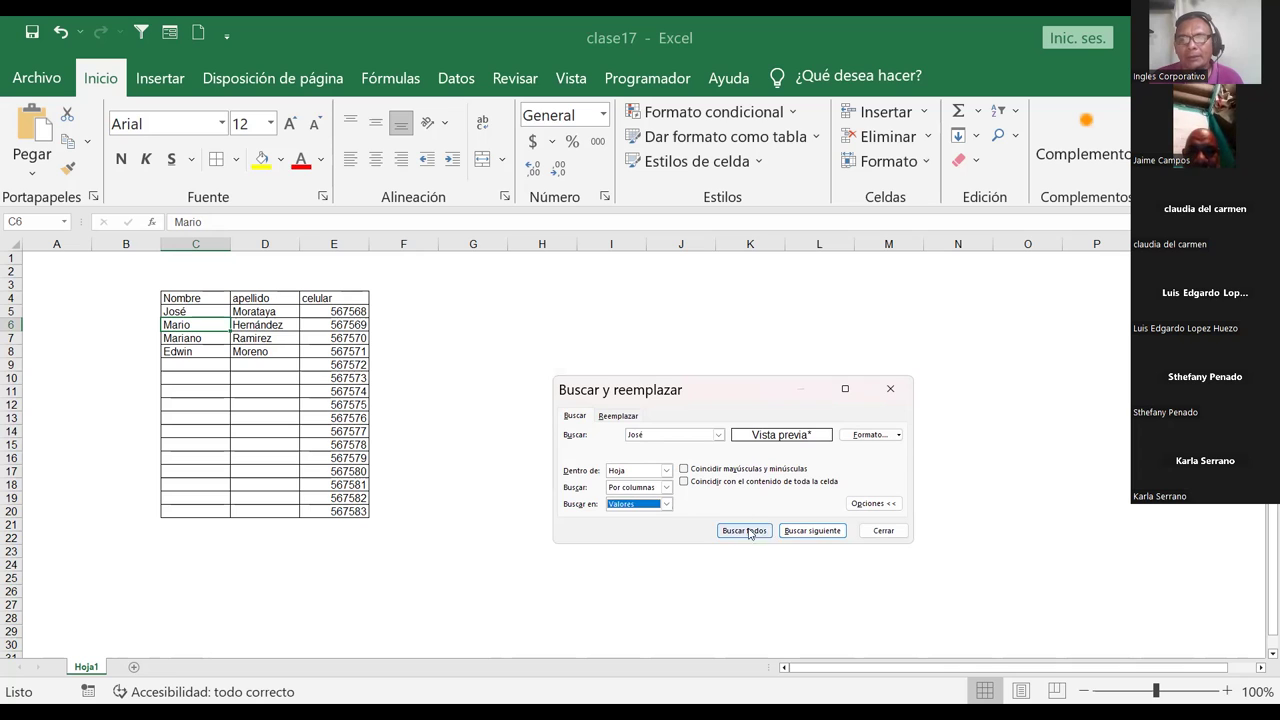
{"action": "left_click", "coordinate": [801, 531]}
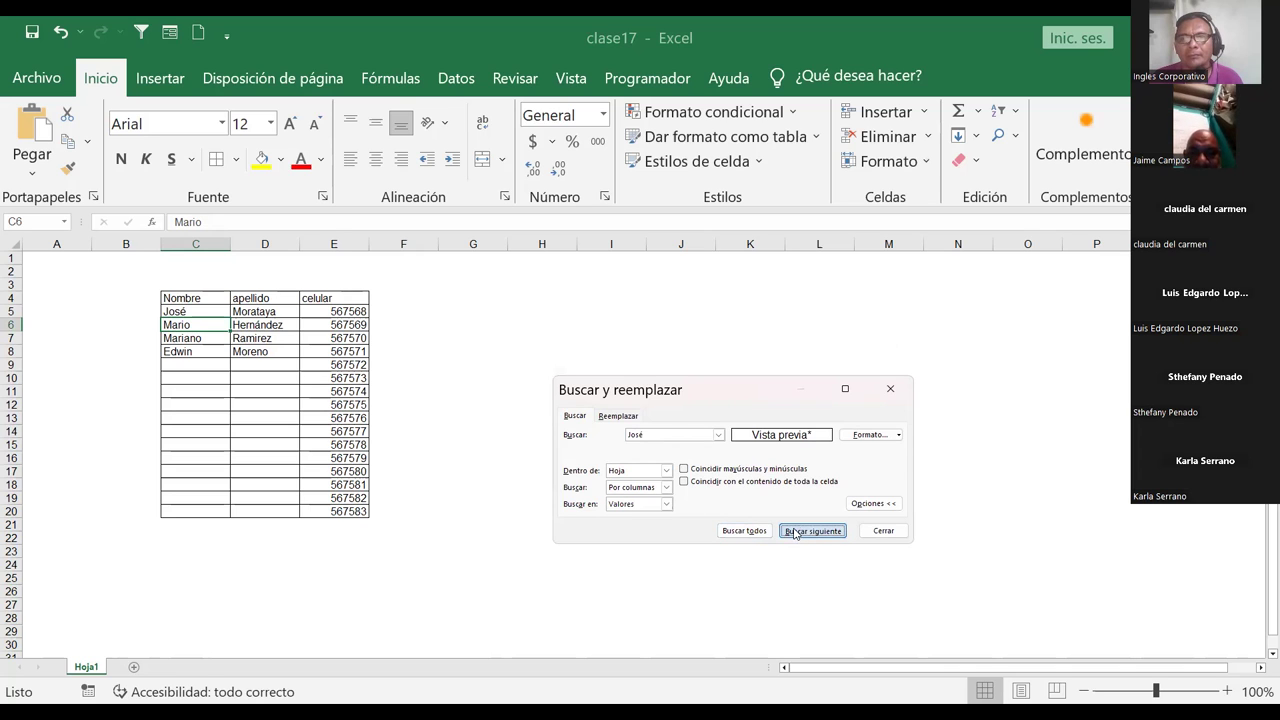
Select the table C4:E20 and pick a participant's full name from the search history
{"action": "left_click", "coordinate": [652, 415]}
{"action": "mouse_move", "coordinate": [180, 298]}
{"action": "left_mouse_down"}
{"action": "mouse_move", "coordinate": [350, 490]}
{"action": "mouse_move", "coordinate": [352, 512]}
{"action": "left_mouse_up"}
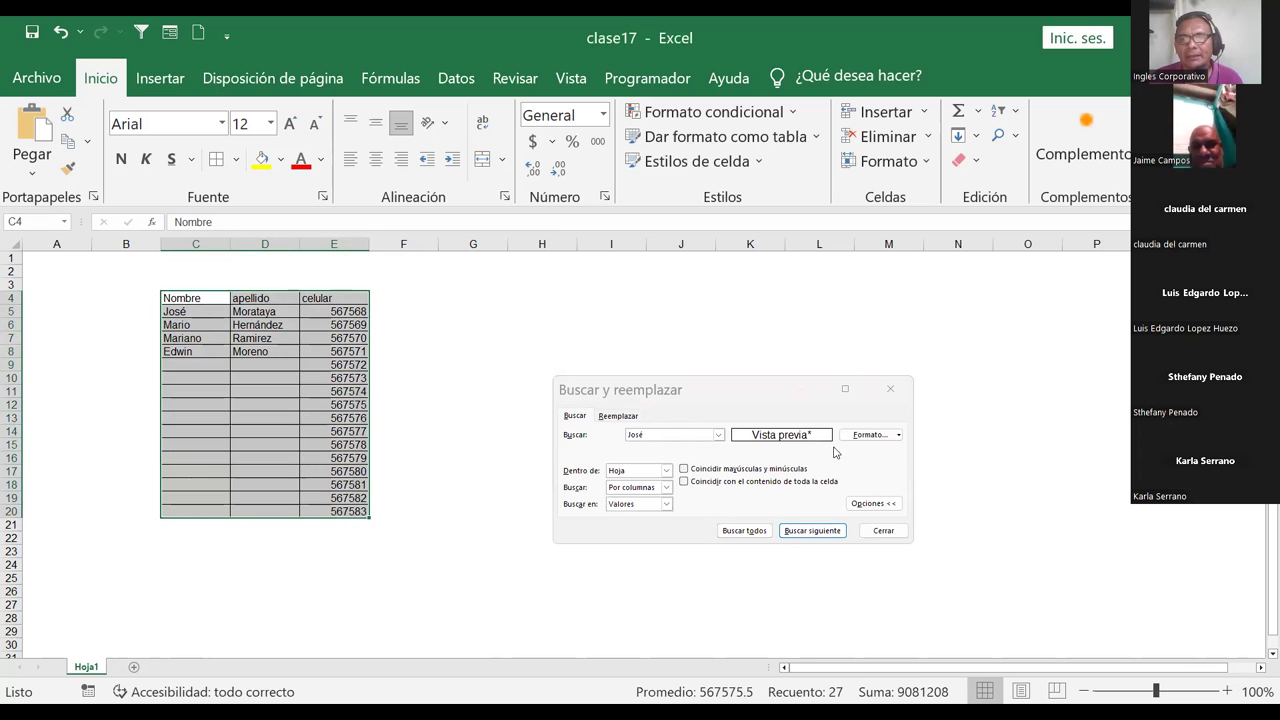
{"action": "left_click", "coordinate": [757, 441]}
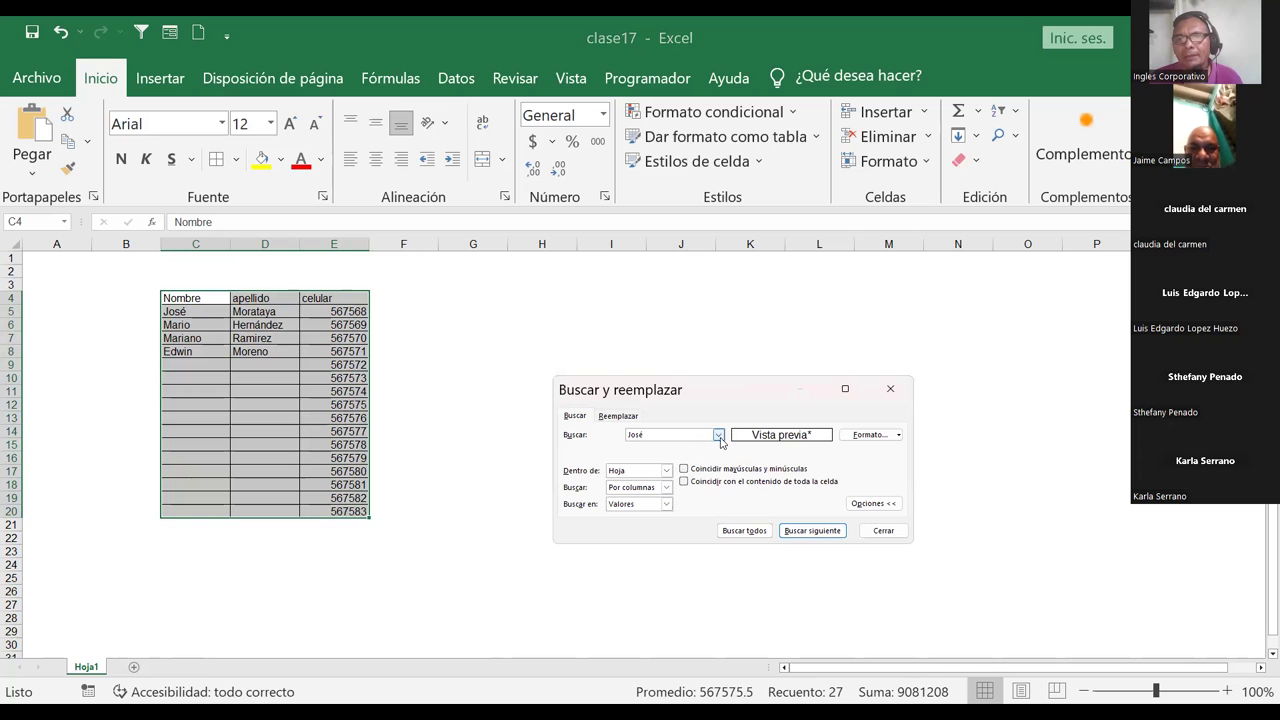
{"action": "left_click", "coordinate": [718, 435]}
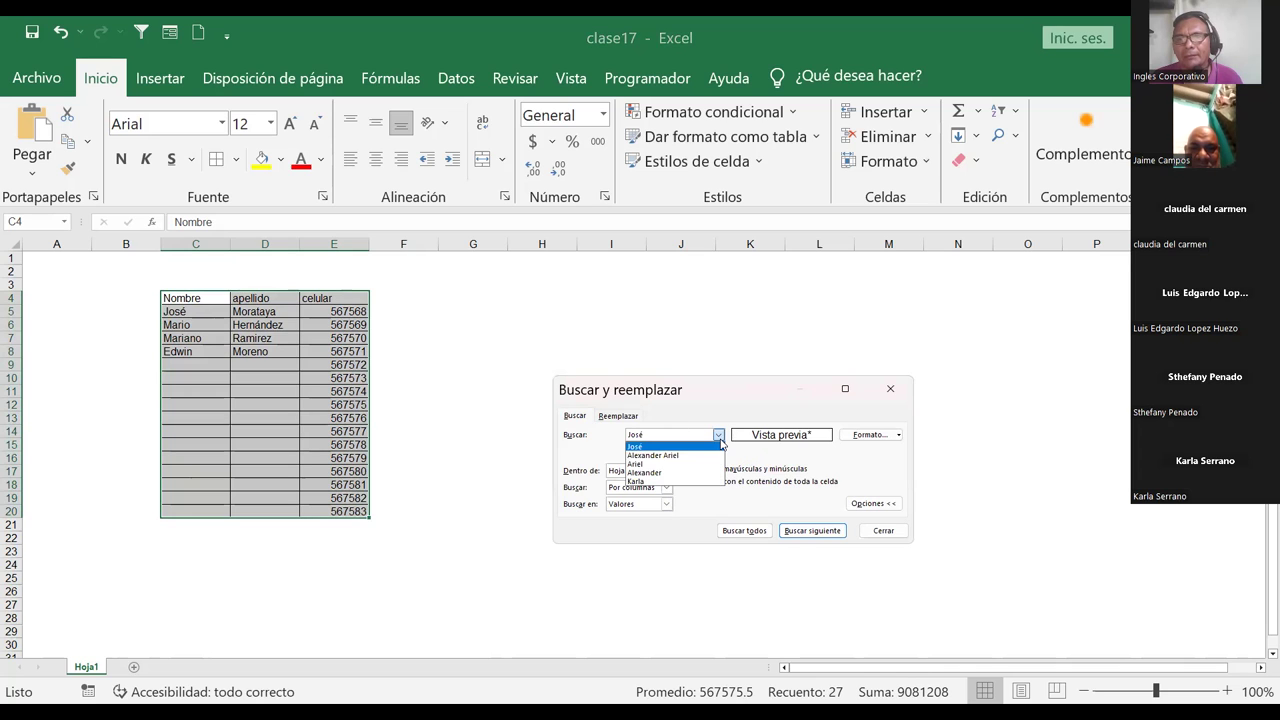
{"action": "left_click", "coordinate": [643, 456]}
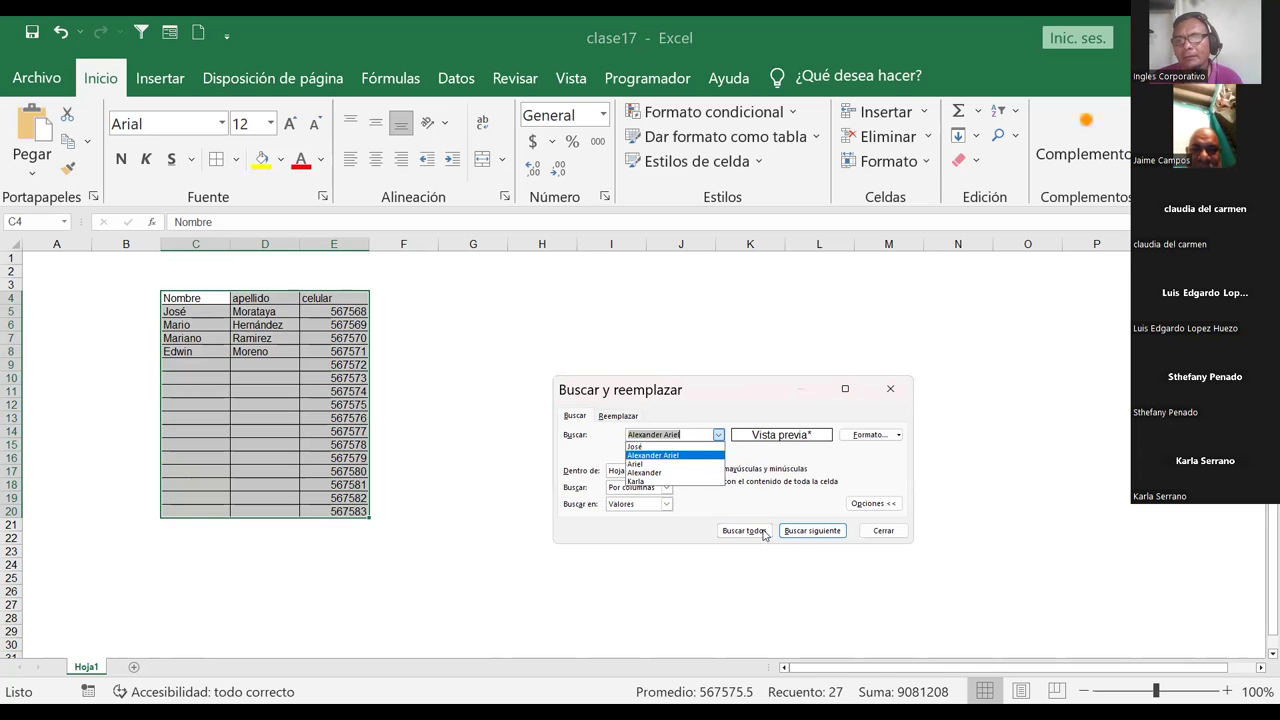
{"action": "left_click", "coordinate": [745, 530]}
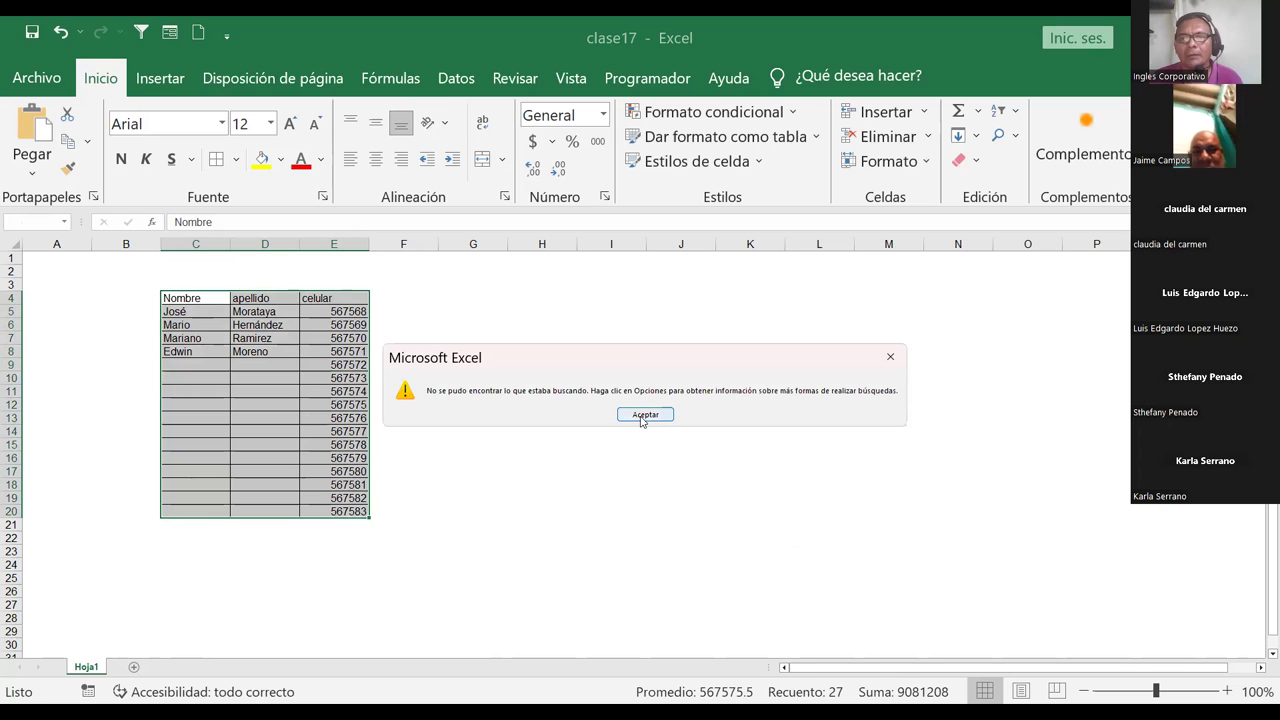
{"action": "key", "text": "Return"}
{"action": "left_click", "coordinate": [718, 435]}
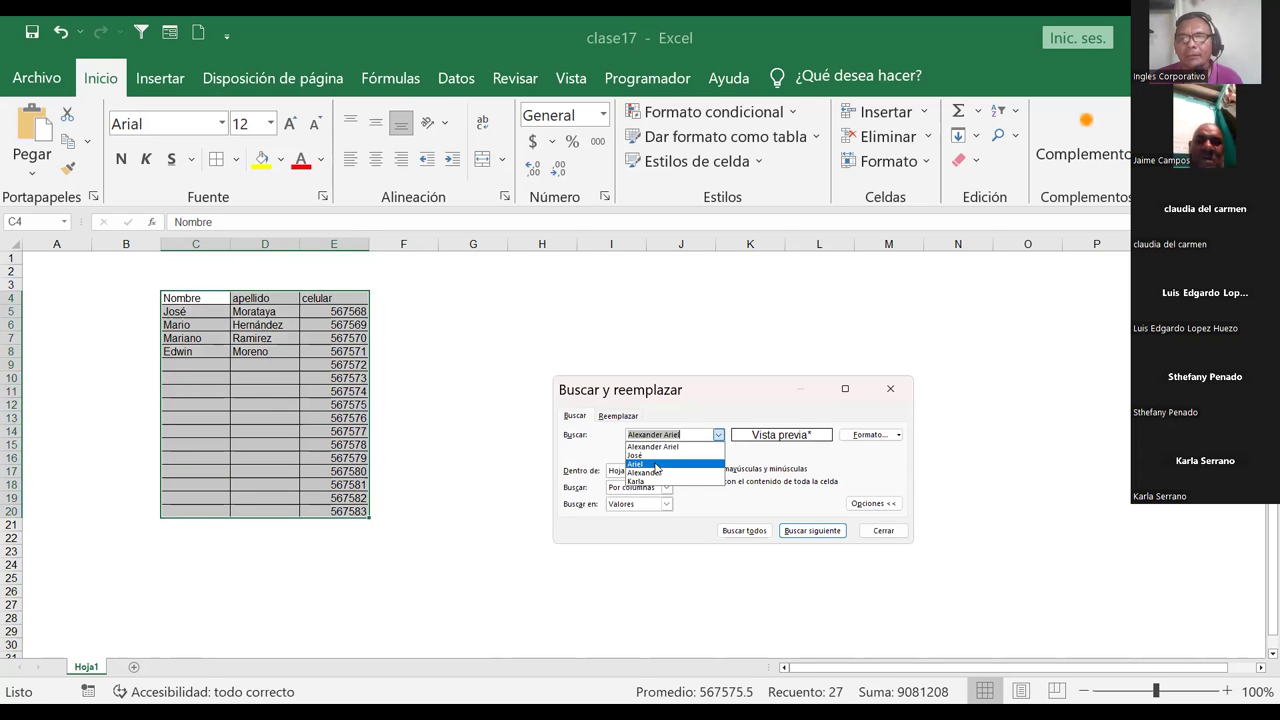
{"action": "left_click", "coordinate": [656, 466]}
{"action": "left_click", "coordinate": [718, 435]}
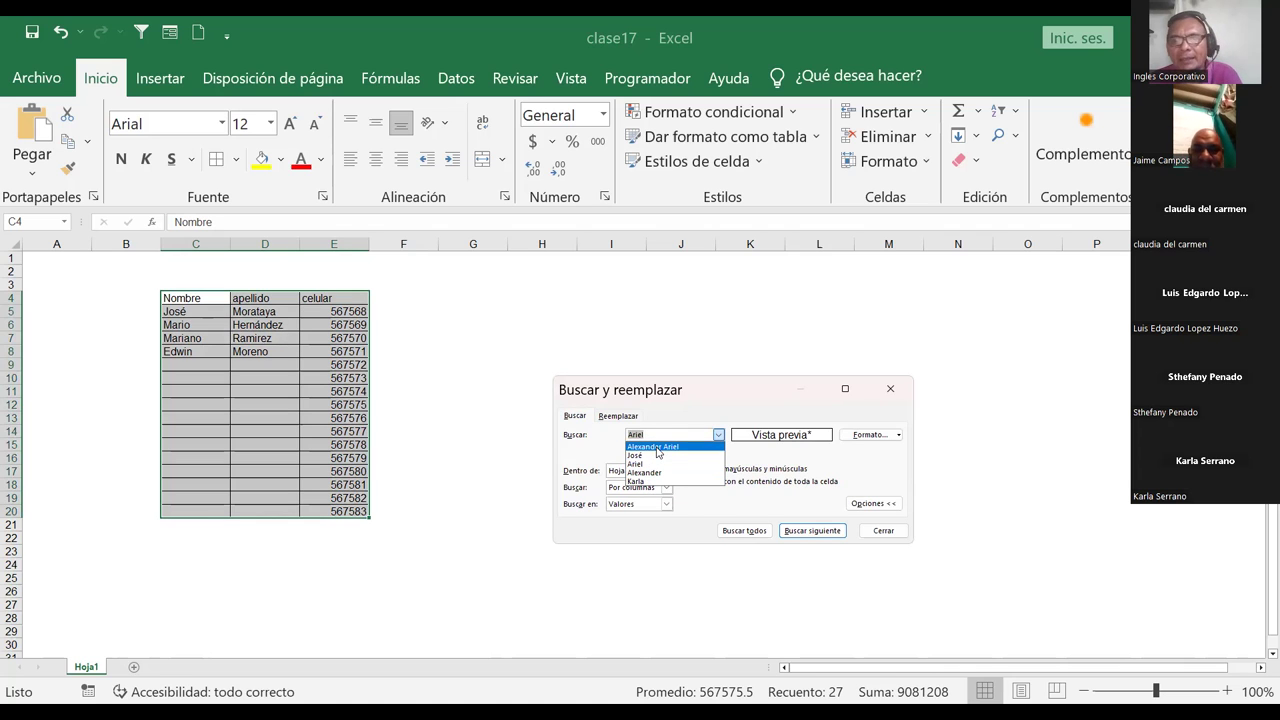
{"action": "left_click", "coordinate": [656, 447]}
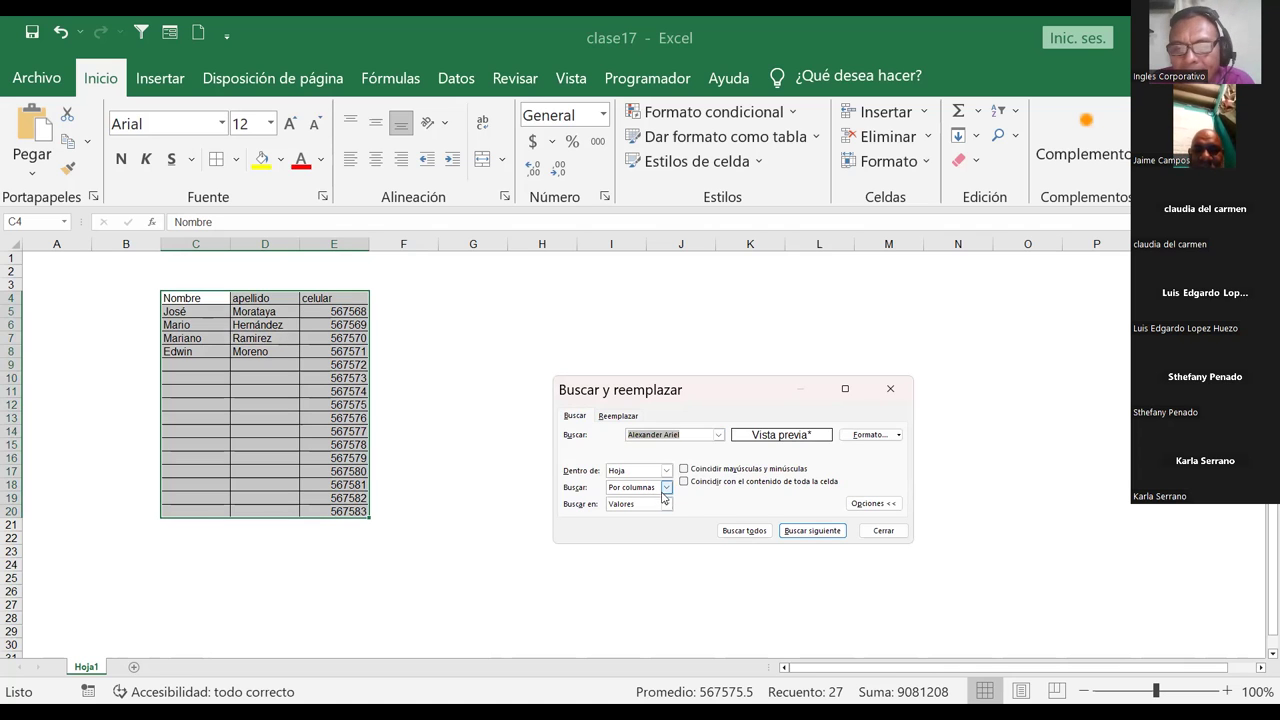
Search by columns with Coincidir mayúsculas and whole-cell matching ticked; no match is found
{"action": "left_click", "coordinate": [667, 489]}
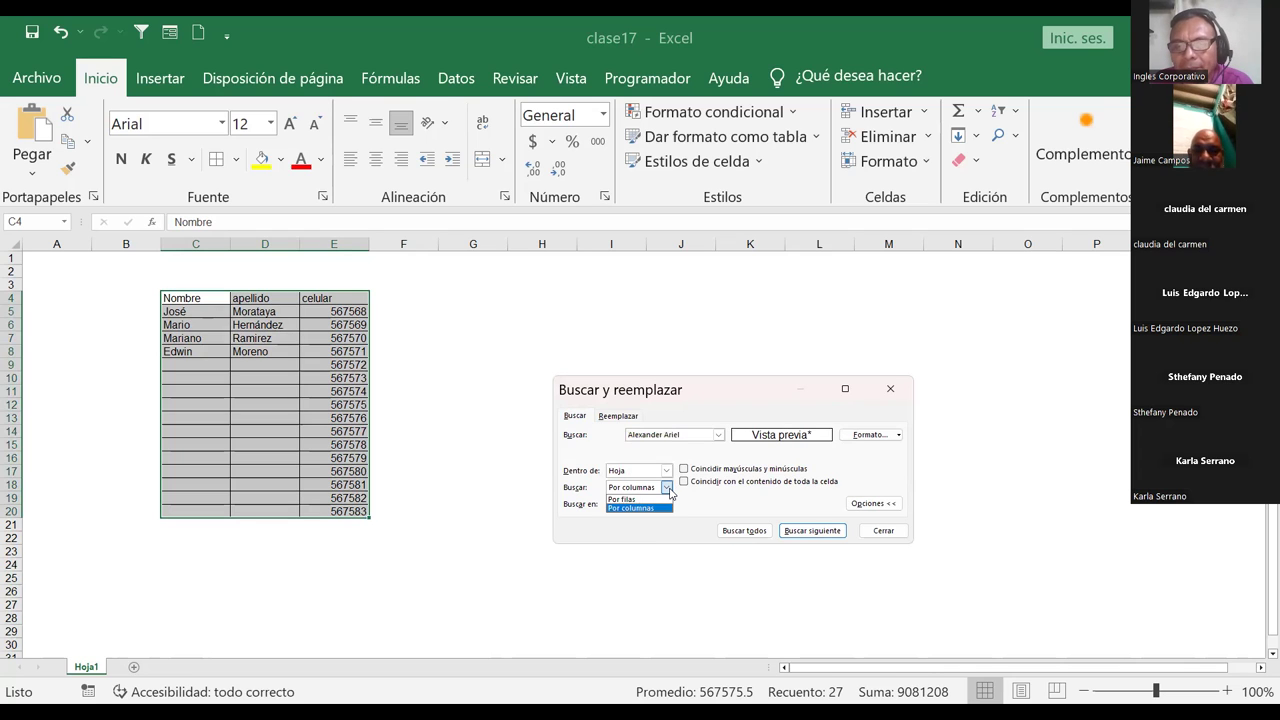
{"action": "left_click", "coordinate": [667, 488]}
{"action": "left_click", "coordinate": [684, 468]}
{"action": "left_click", "coordinate": [684, 481]}
{"action": "left_click", "coordinate": [805, 531]}
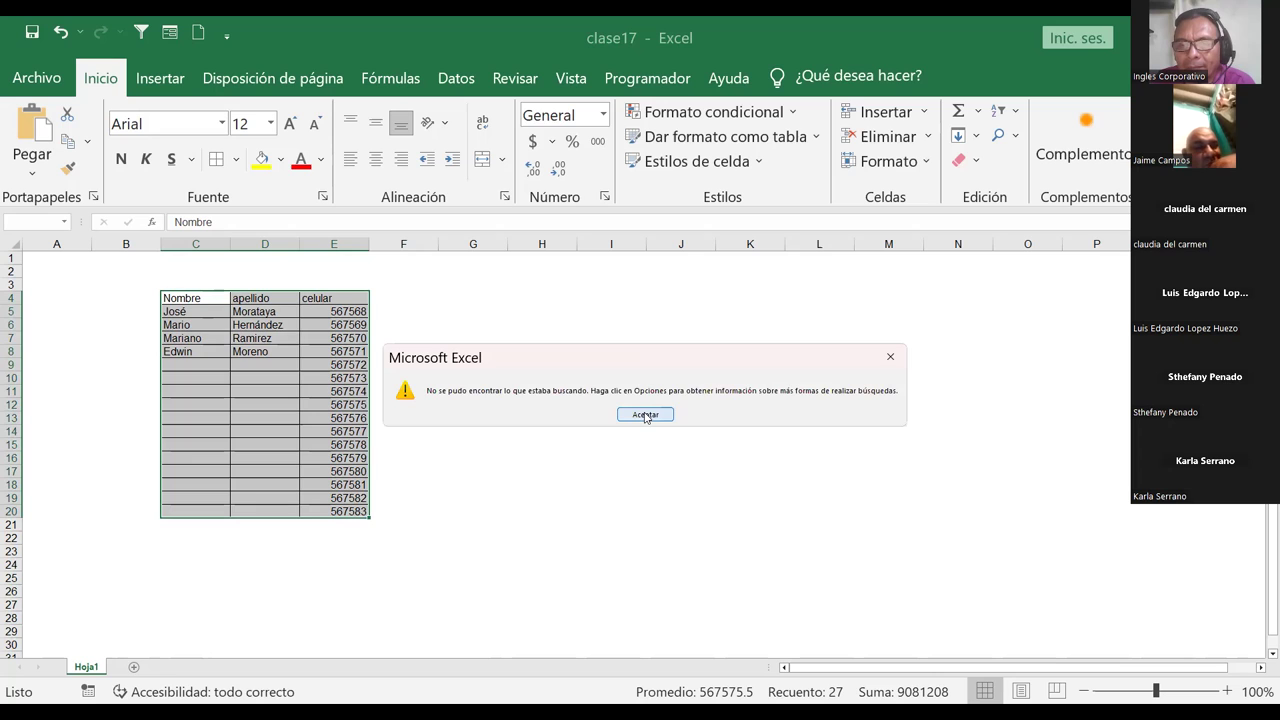
{"action": "key", "text": "Return"}
Widen the search scope to Libro, search again without matches, and close the dialog
{"action": "left_click", "coordinate": [868, 503]}
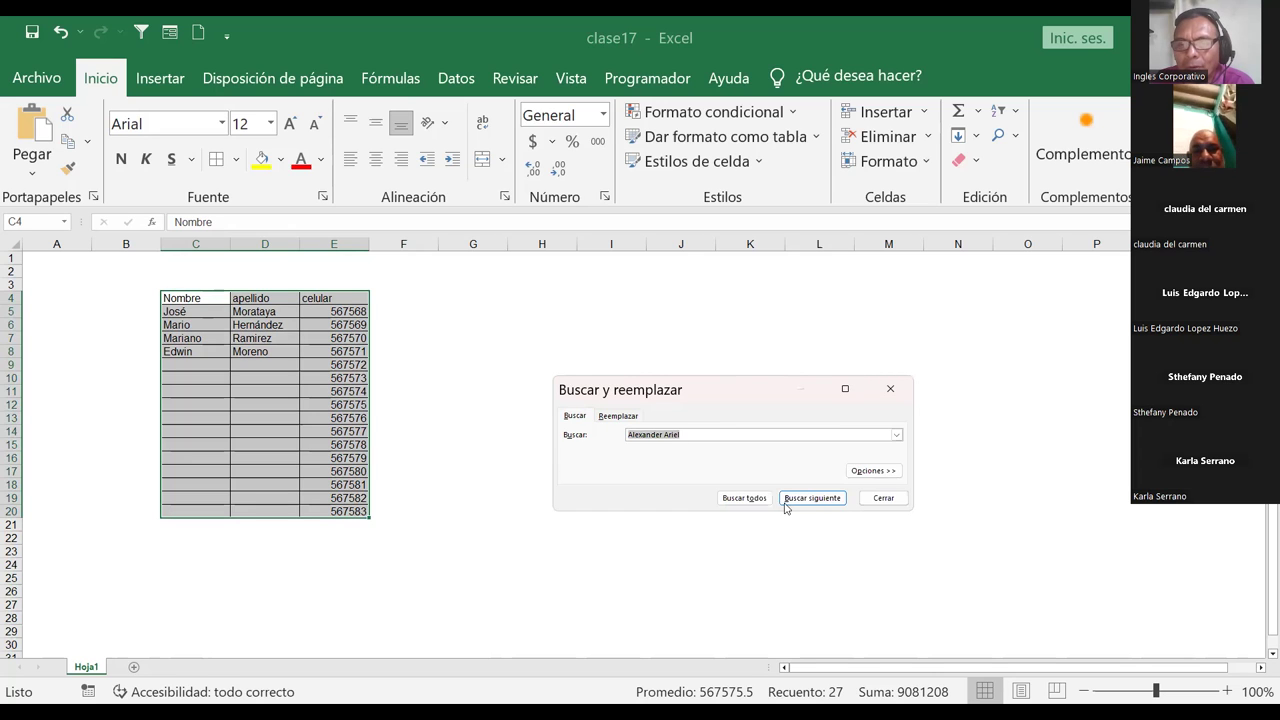
{"action": "left_click", "coordinate": [870, 471]}
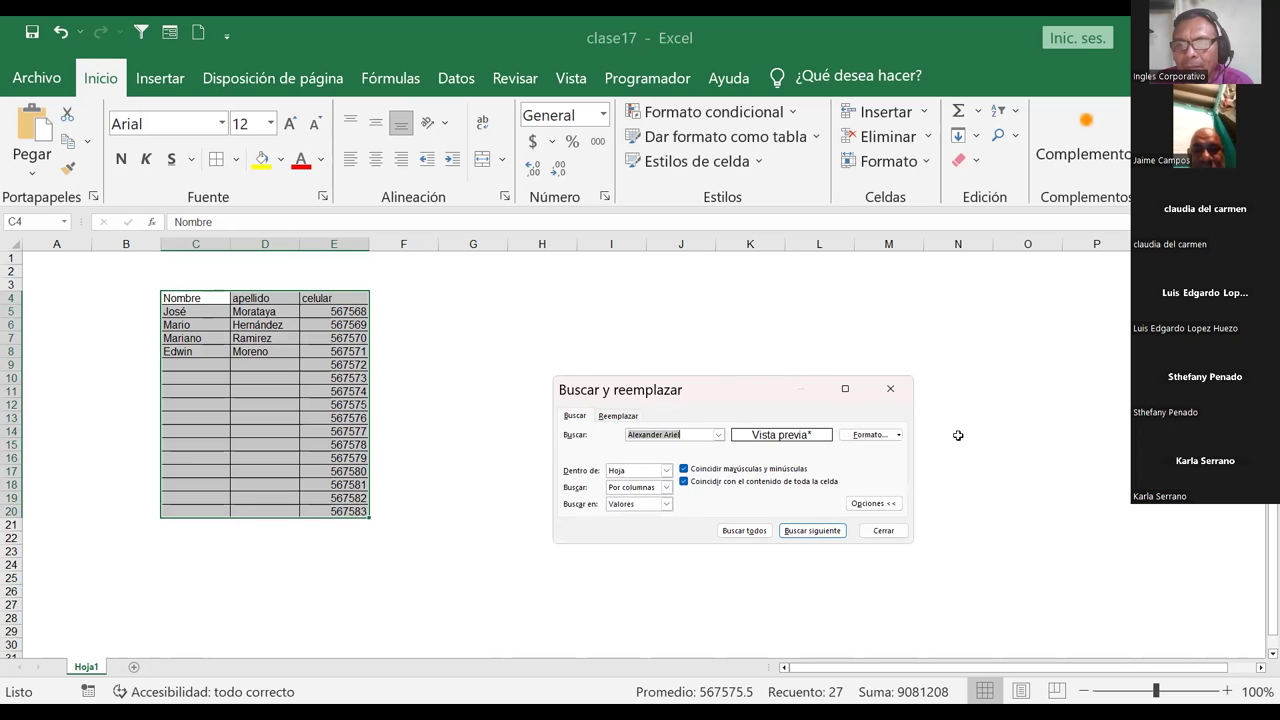
{"action": "left_click", "coordinate": [666, 470]}
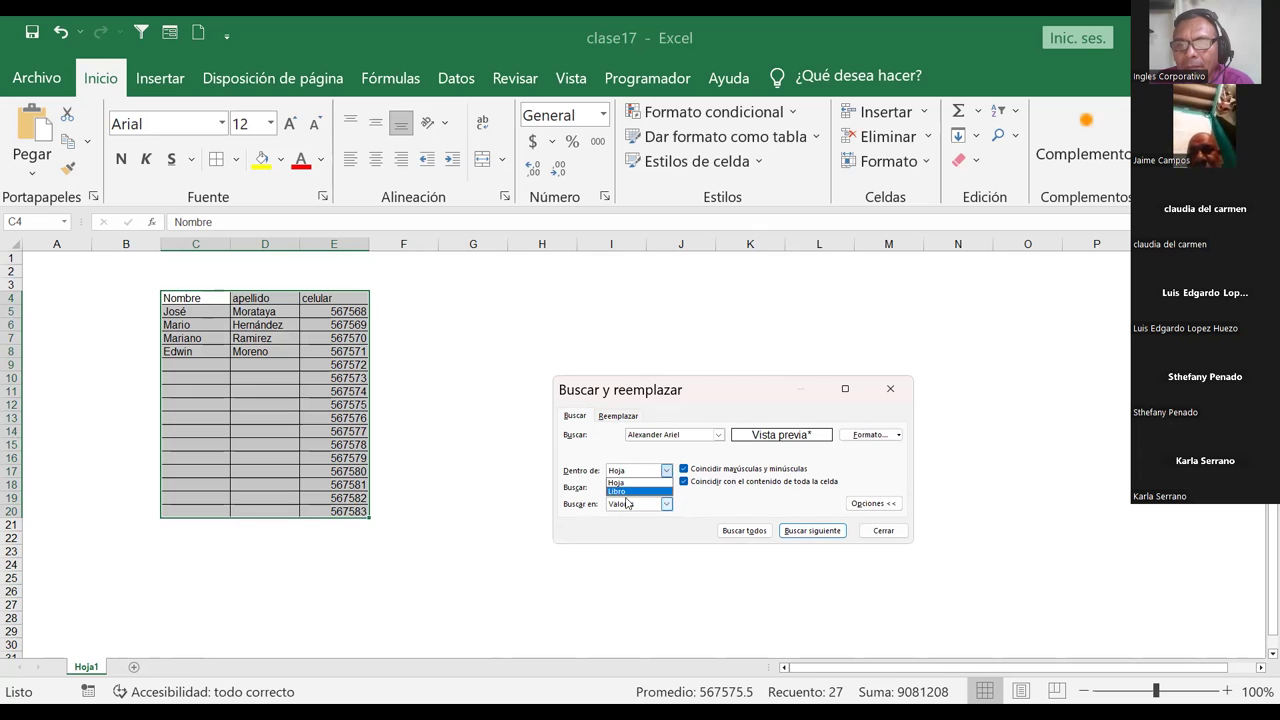
{"action": "left_click", "coordinate": [618, 491]}
{"action": "left_click", "coordinate": [815, 531]}
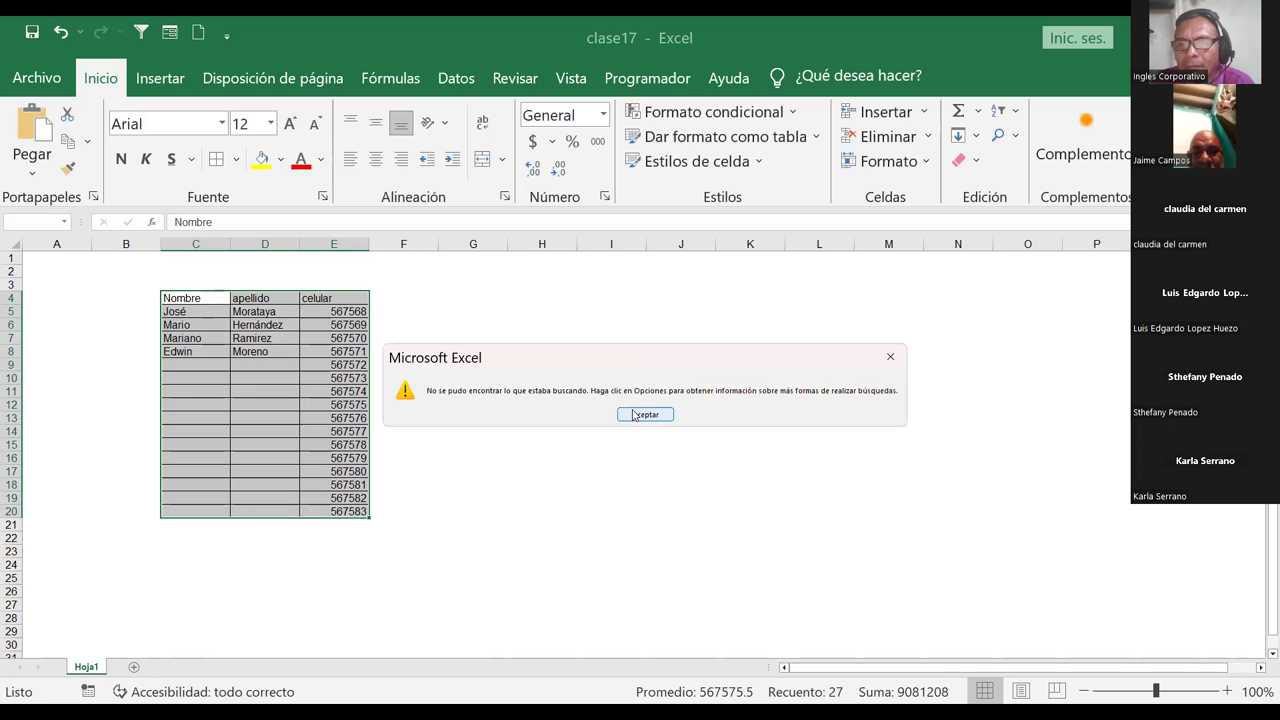
{"action": "key", "text": "Return"}
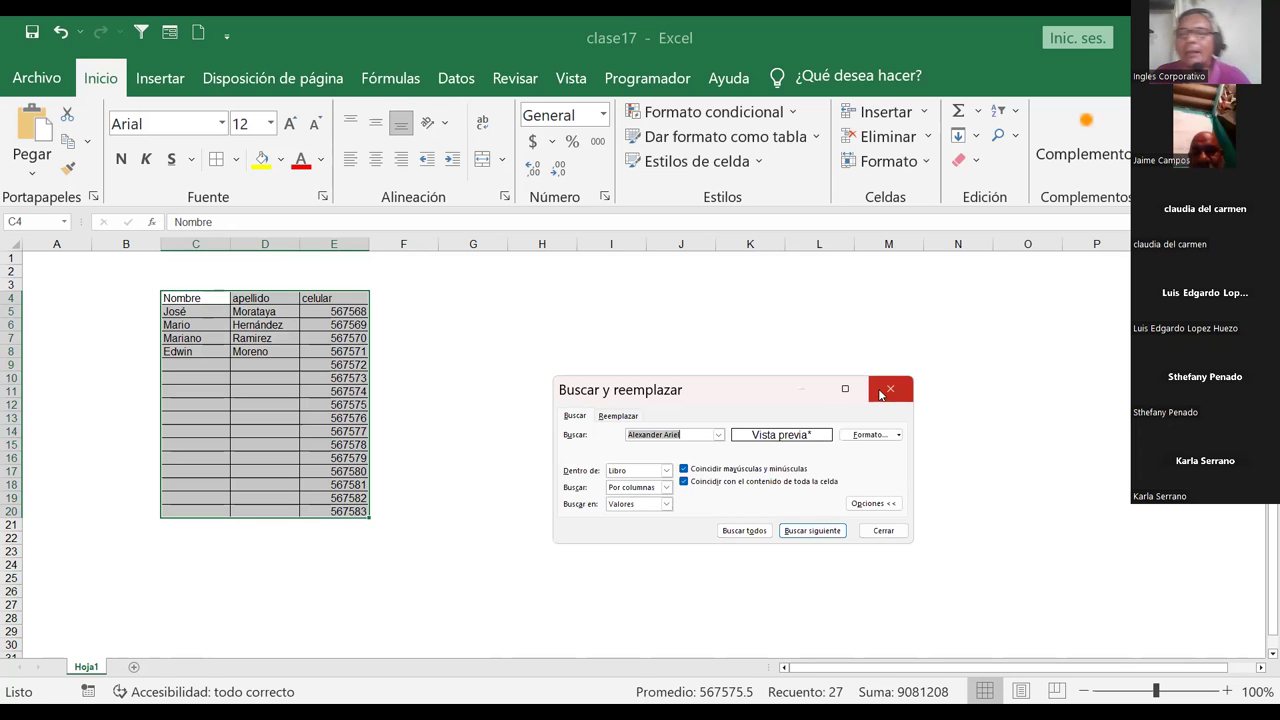
{"action": "left_click", "coordinate": [880, 394]}
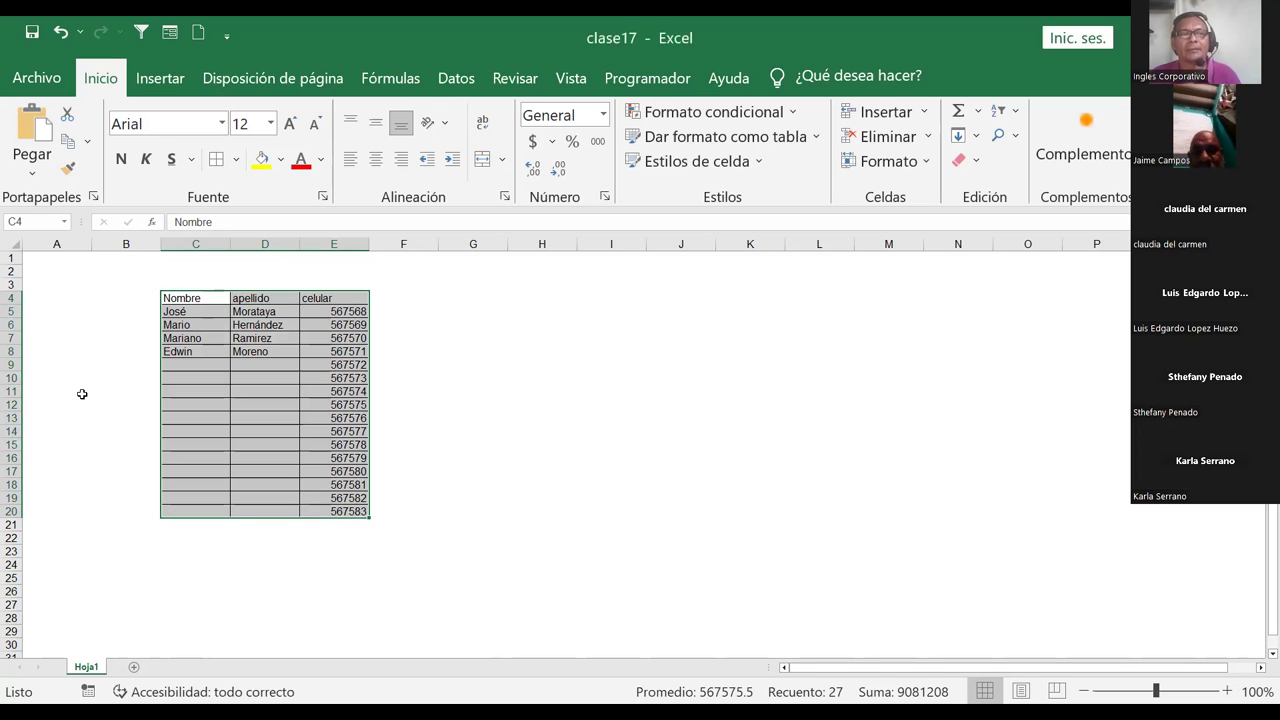
{"action": "left_click", "coordinate": [254, 324]}
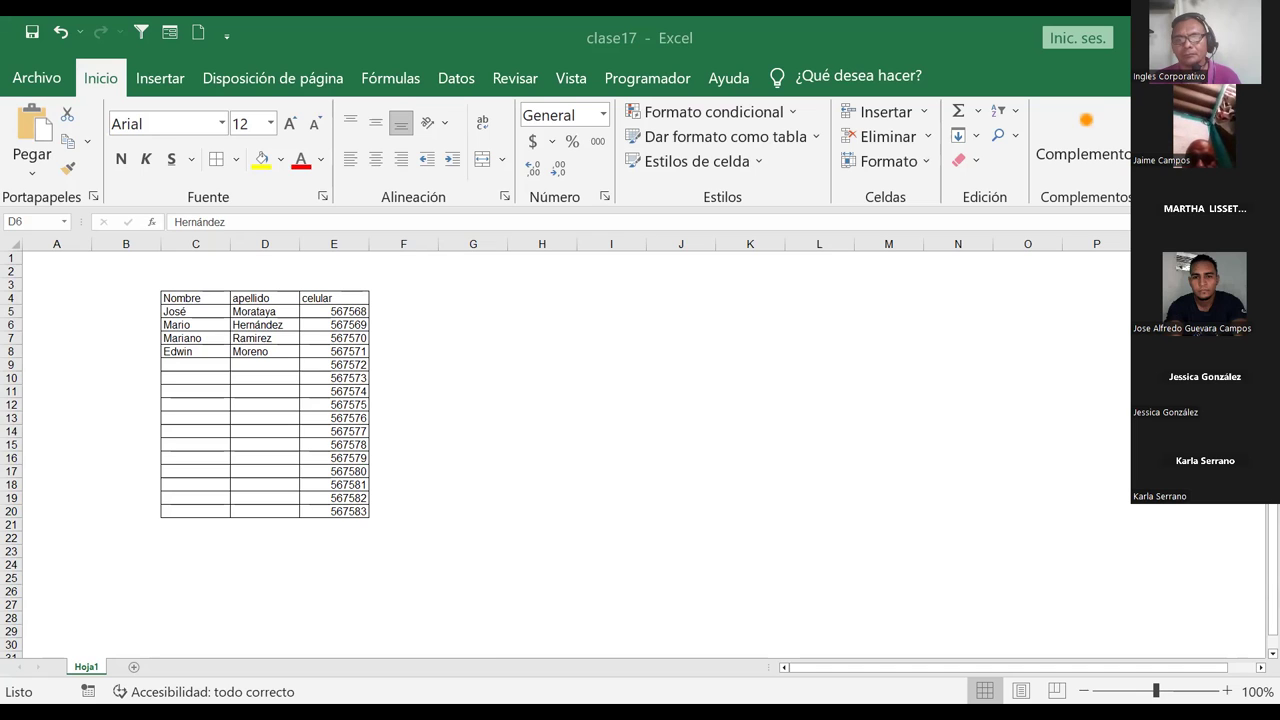
{"action": "left_click", "coordinate": [541, 417]}
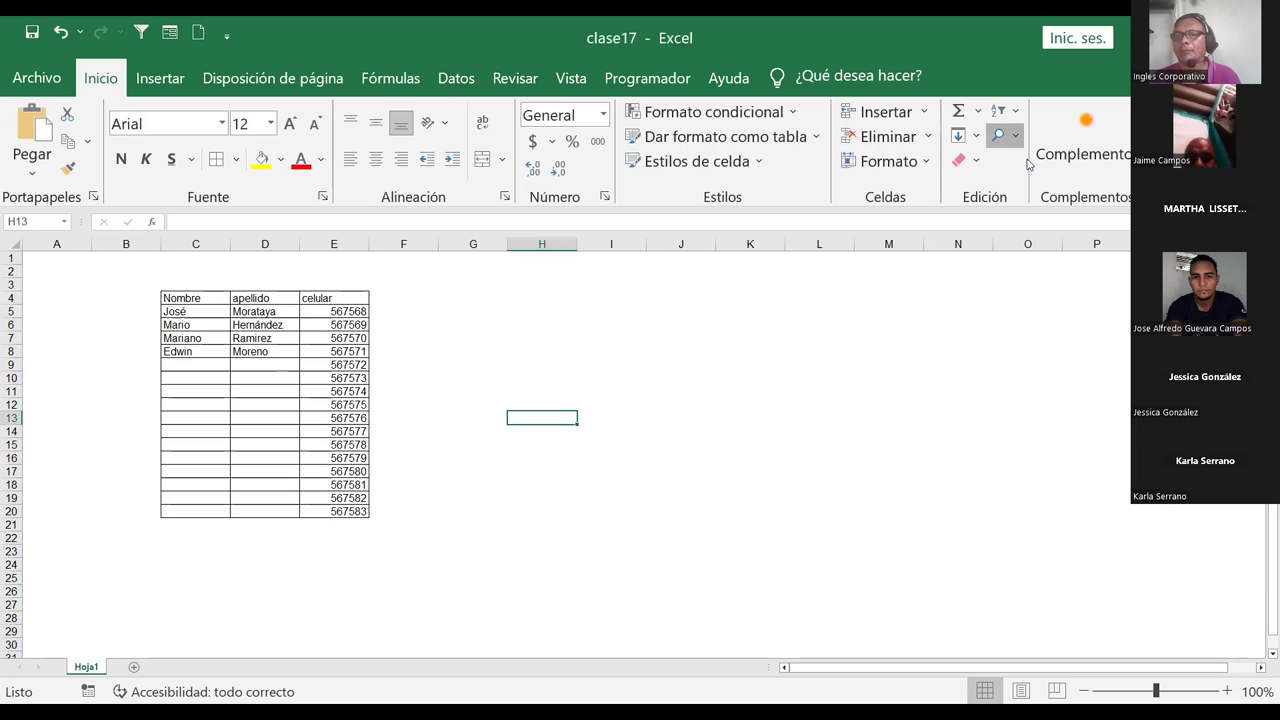
Open Find with Ctrl+B and set the search to Por filas, looking in Fórmulas
{"action": "key", "text": "ctrl+b"}
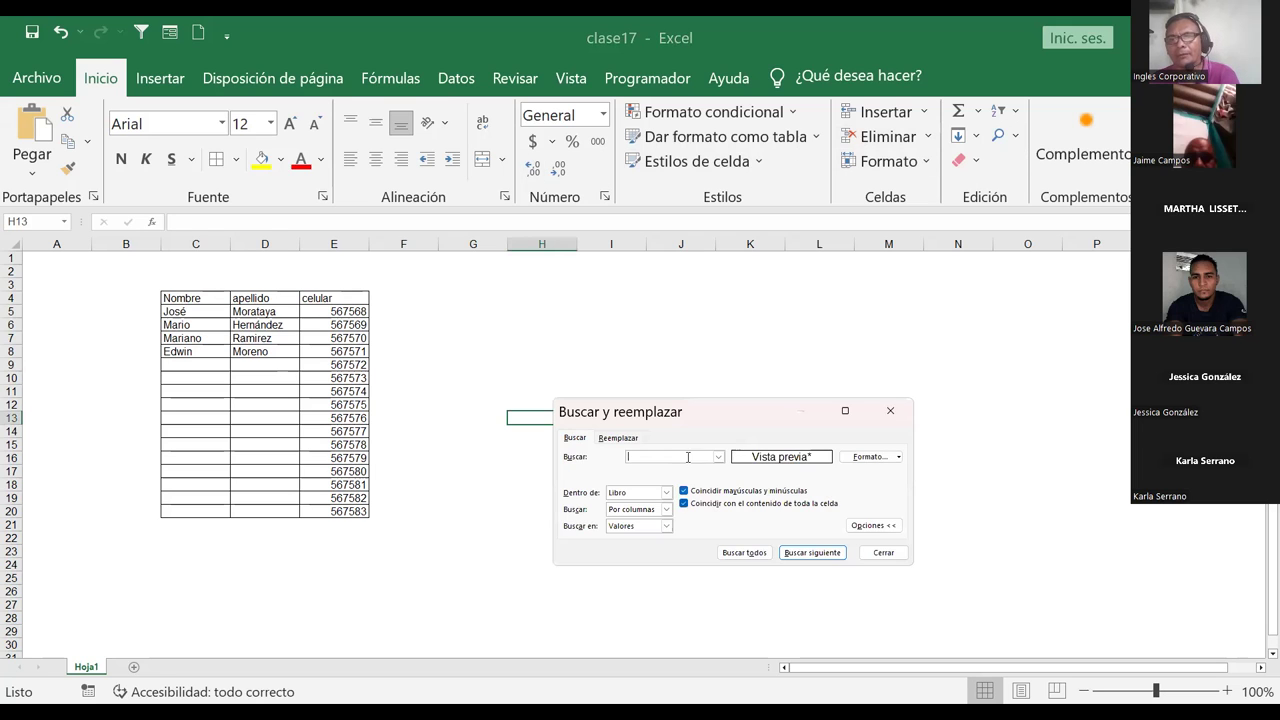
{"action": "left_click", "coordinate": [616, 437]}
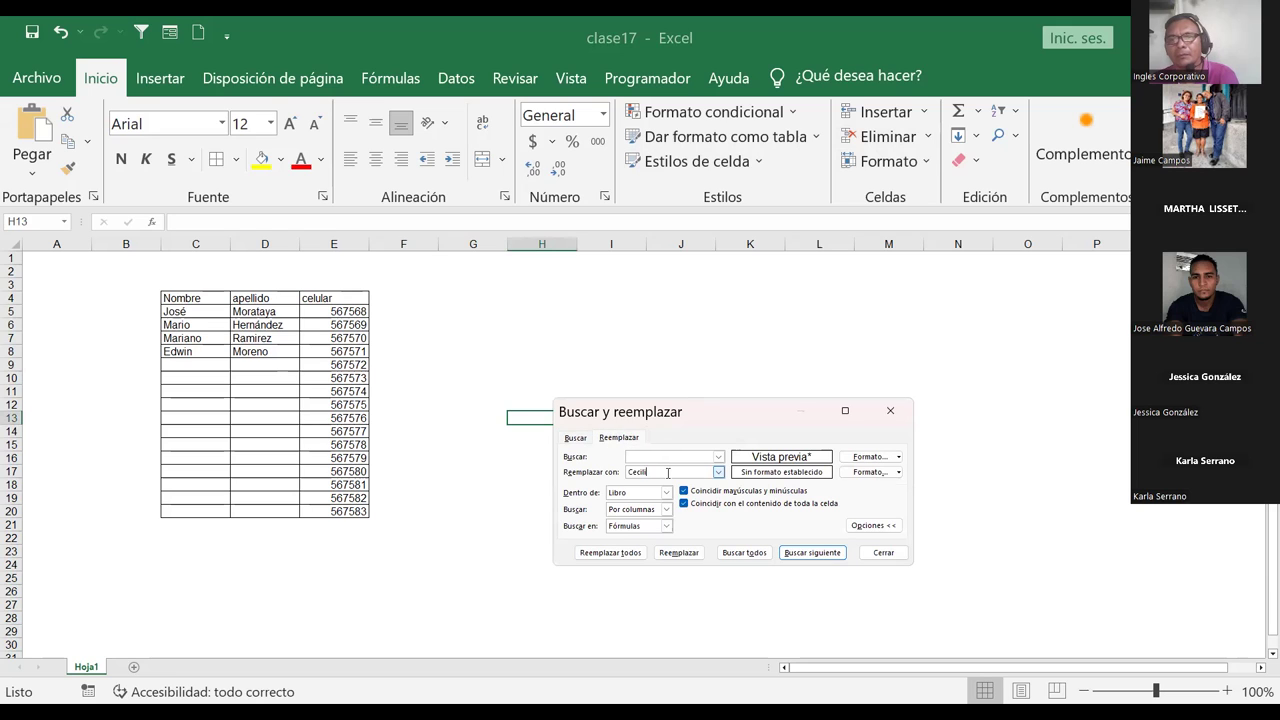
{"action": "left_click", "coordinate": [576, 440]}
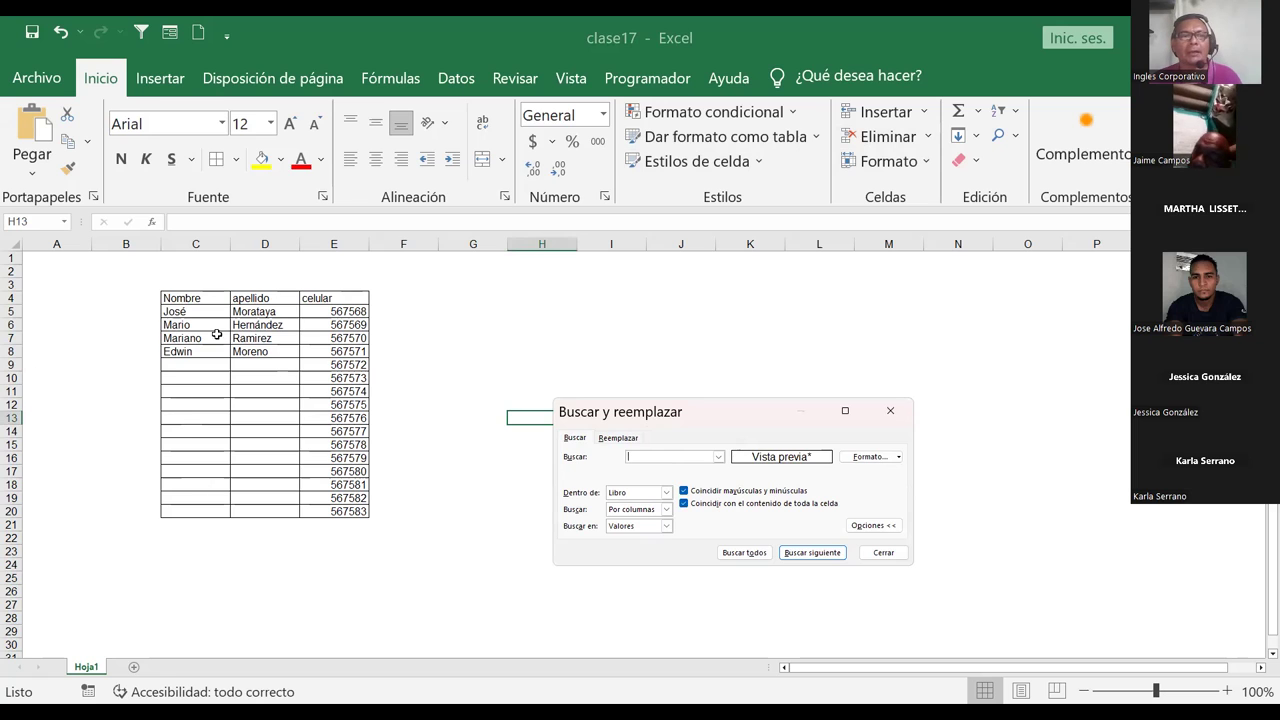
{"action": "left_click", "coordinate": [172, 338]}
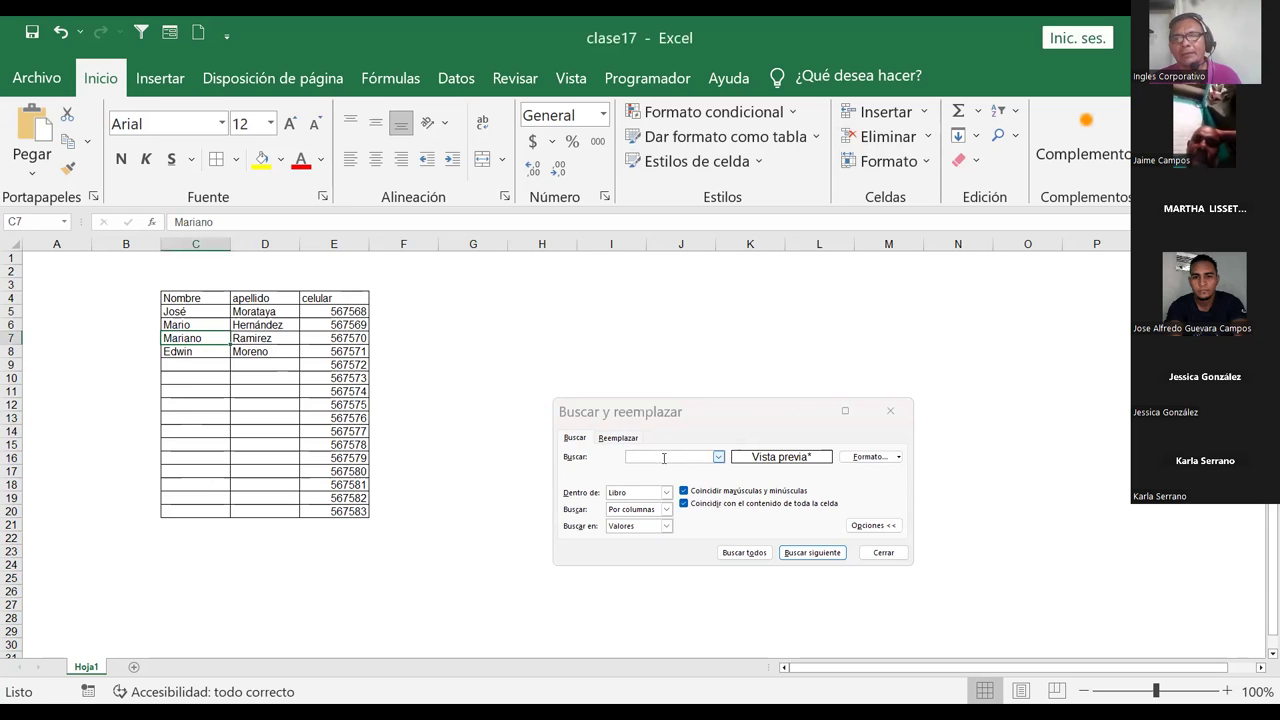
{"action": "left_click", "coordinate": [718, 457]}
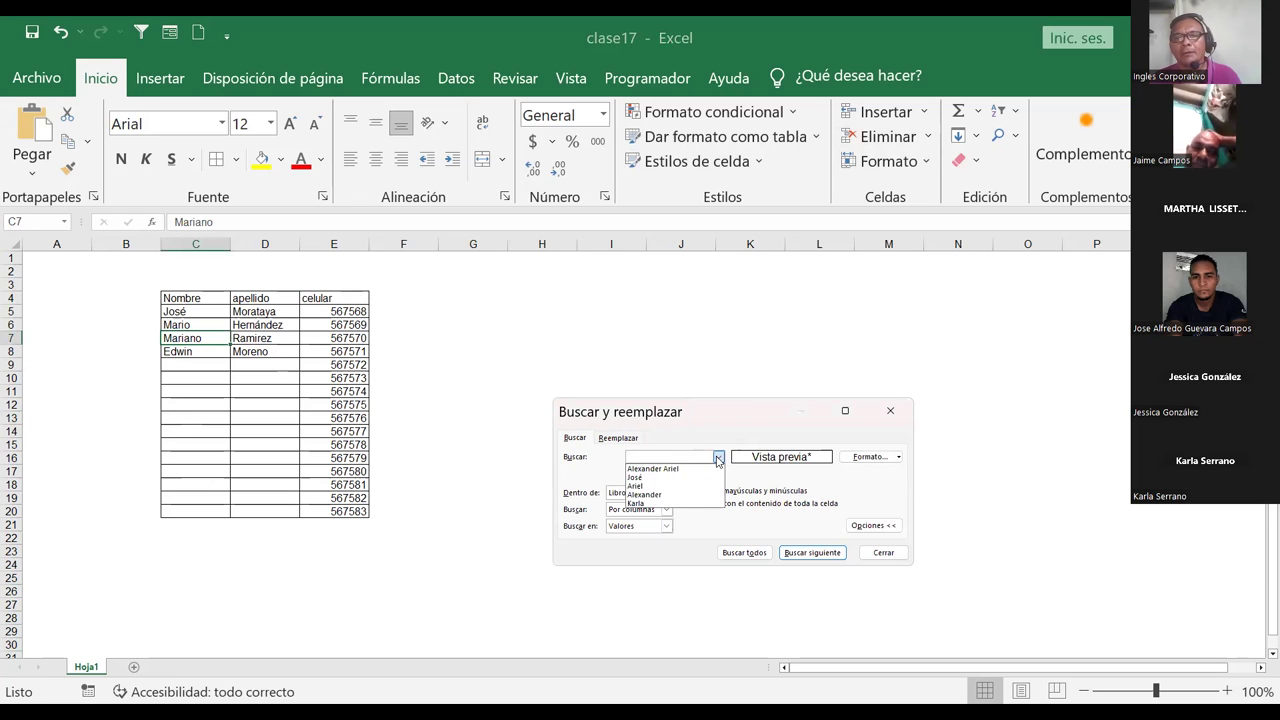
{"action": "left_click", "coordinate": [667, 493]}
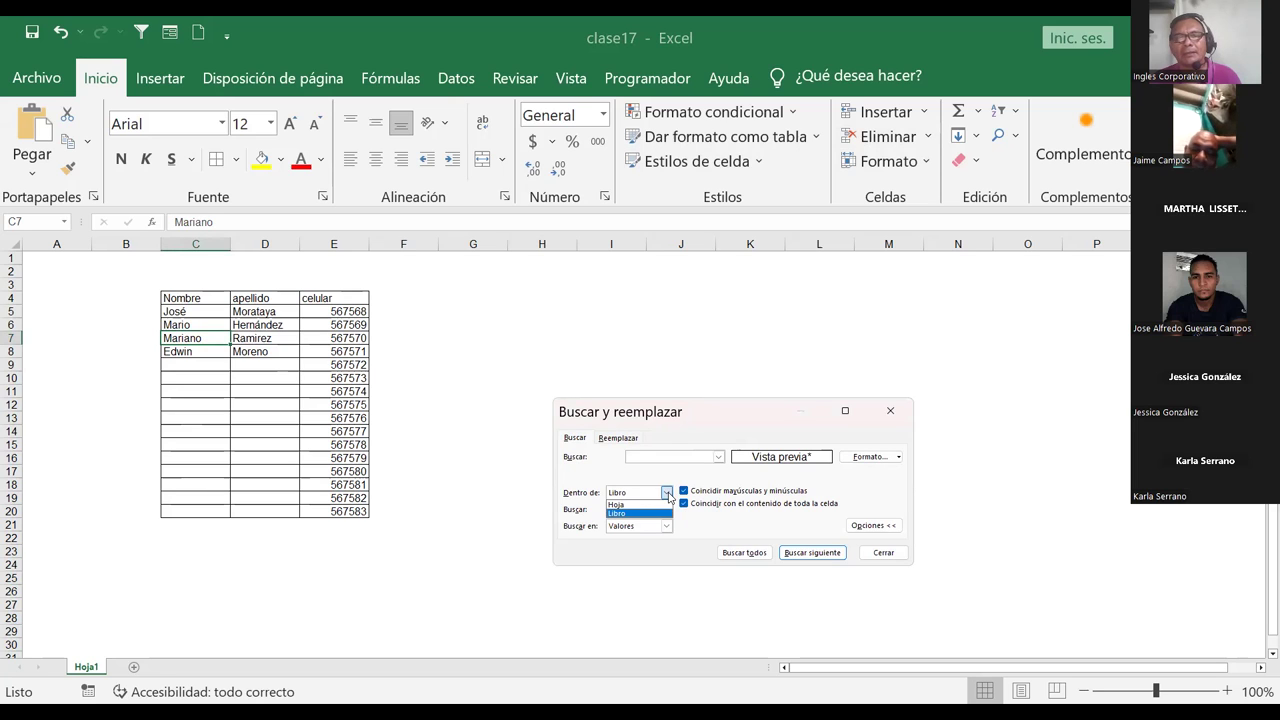
{"action": "left_click", "coordinate": [669, 516]}
{"action": "left_click", "coordinate": [669, 510]}
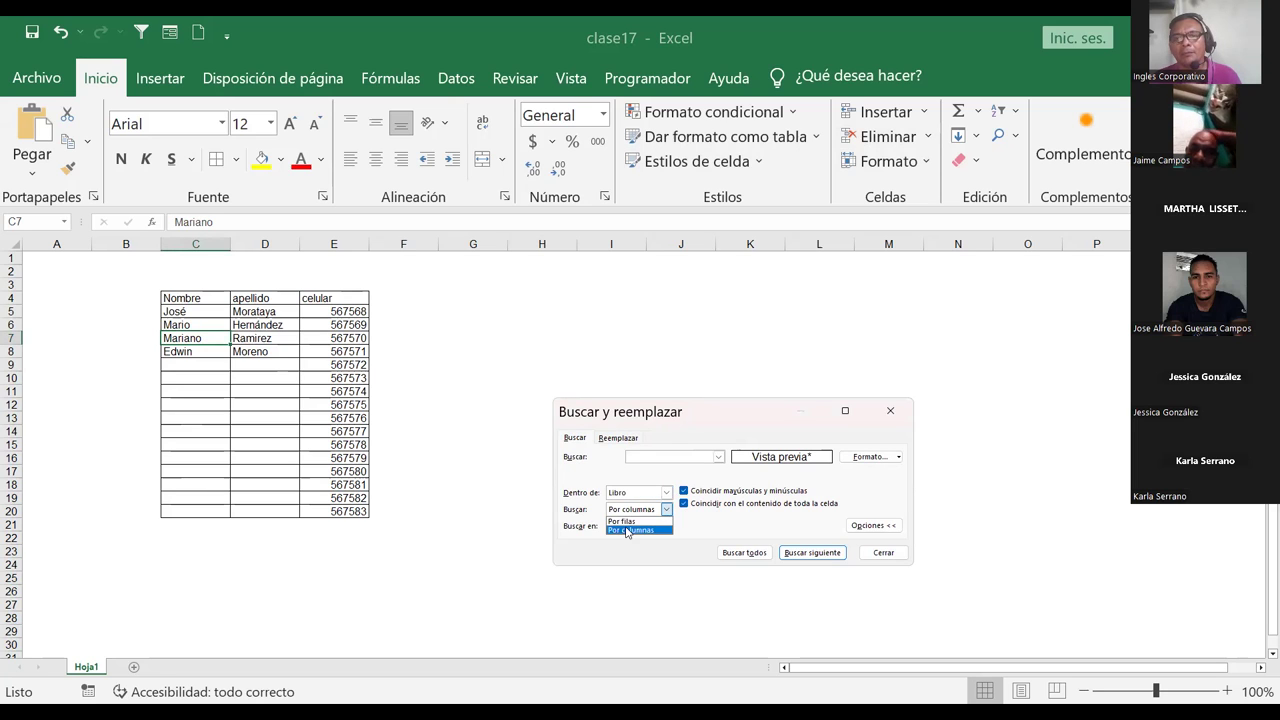
{"action": "left_click", "coordinate": [627, 522]}
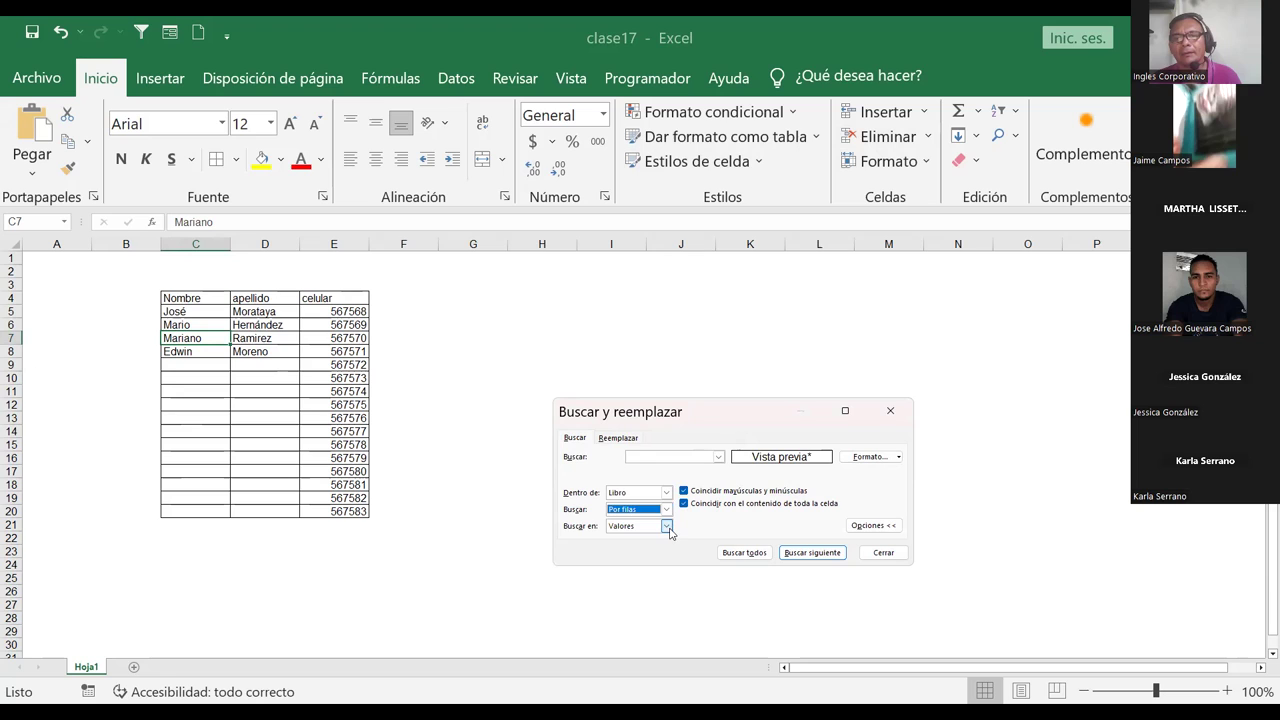
{"action": "left_click", "coordinate": [667, 527]}
{"action": "left_click", "coordinate": [631, 540]}
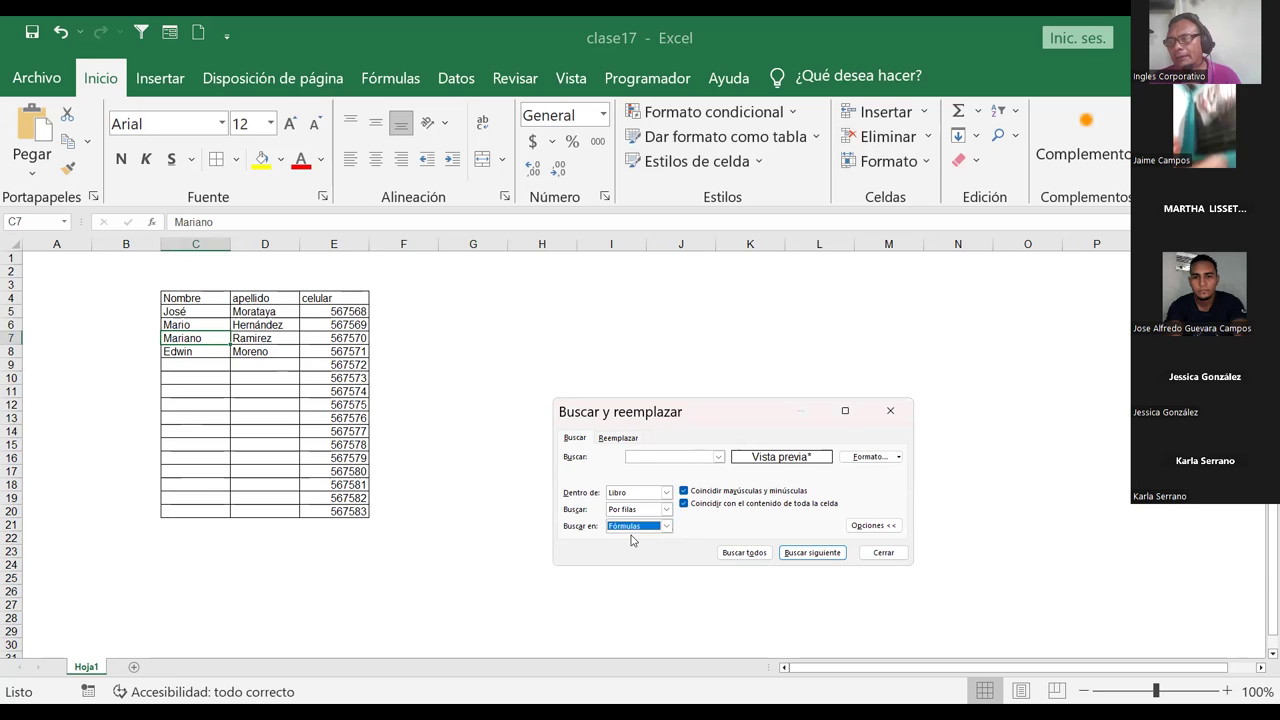
Select cells in the name table, then pick an earlier first name from the search history
{"action": "left_click", "coordinate": [193, 323]}
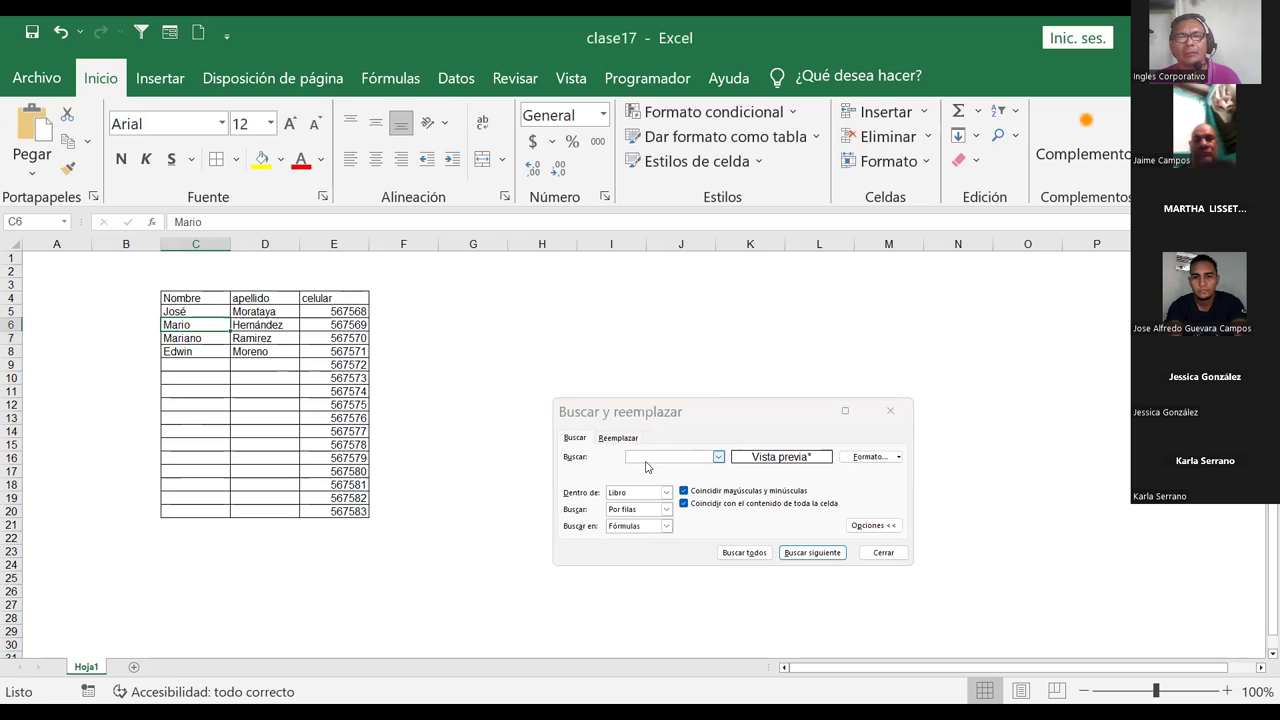
{"action": "left_click", "coordinate": [646, 462]}
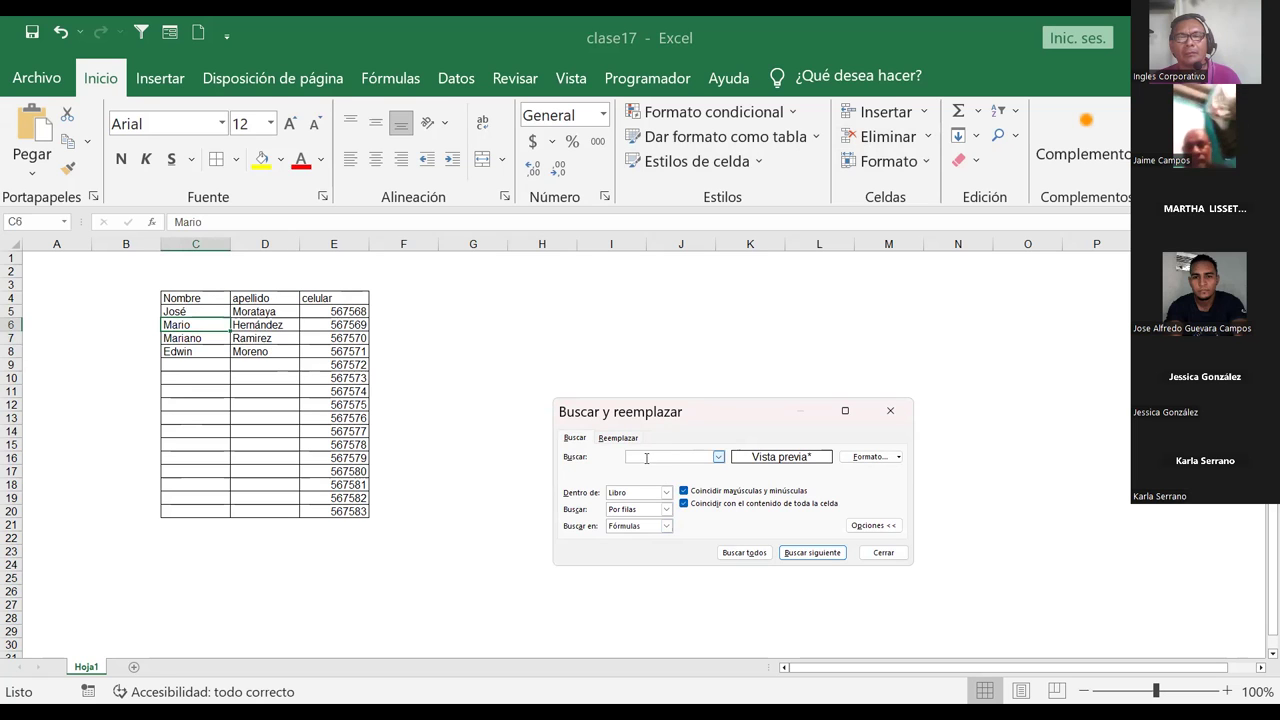
{"action": "left_click", "coordinate": [258, 325]}
{"action": "left_click_drag", "start_coordinate": [183, 298], "coordinate": [350, 508]}
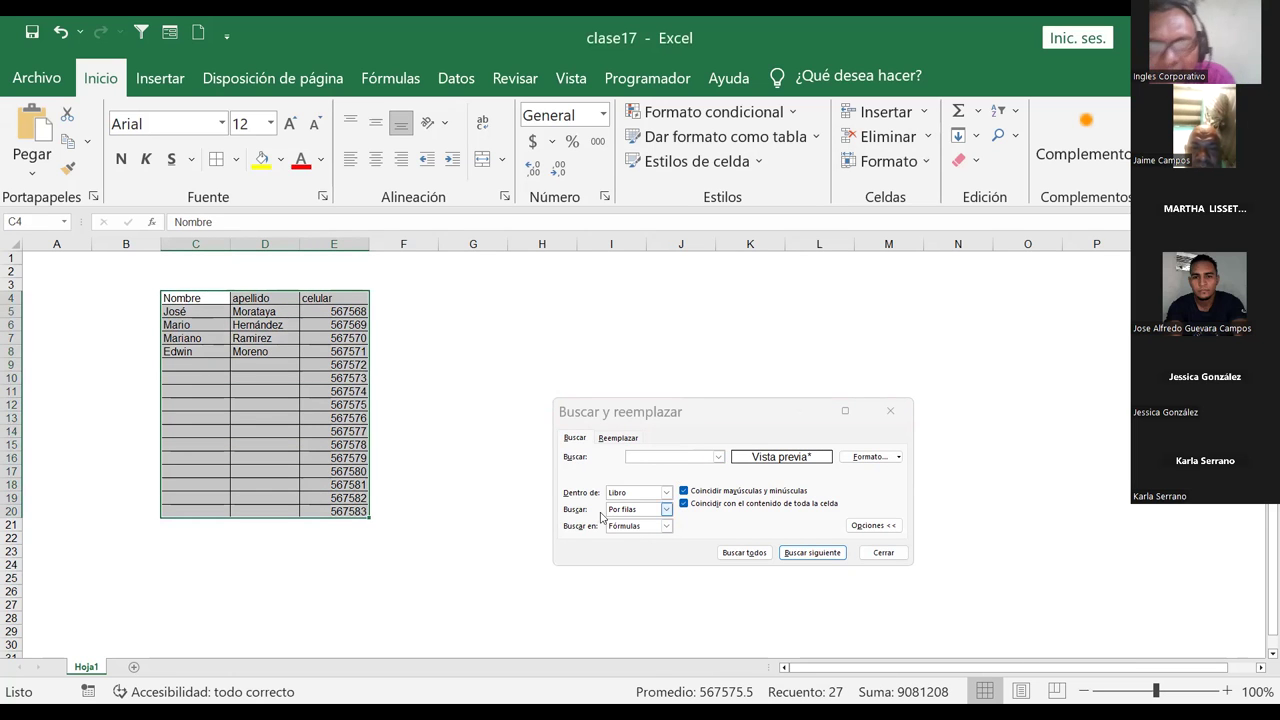
{"action": "left_click", "coordinate": [549, 296]}
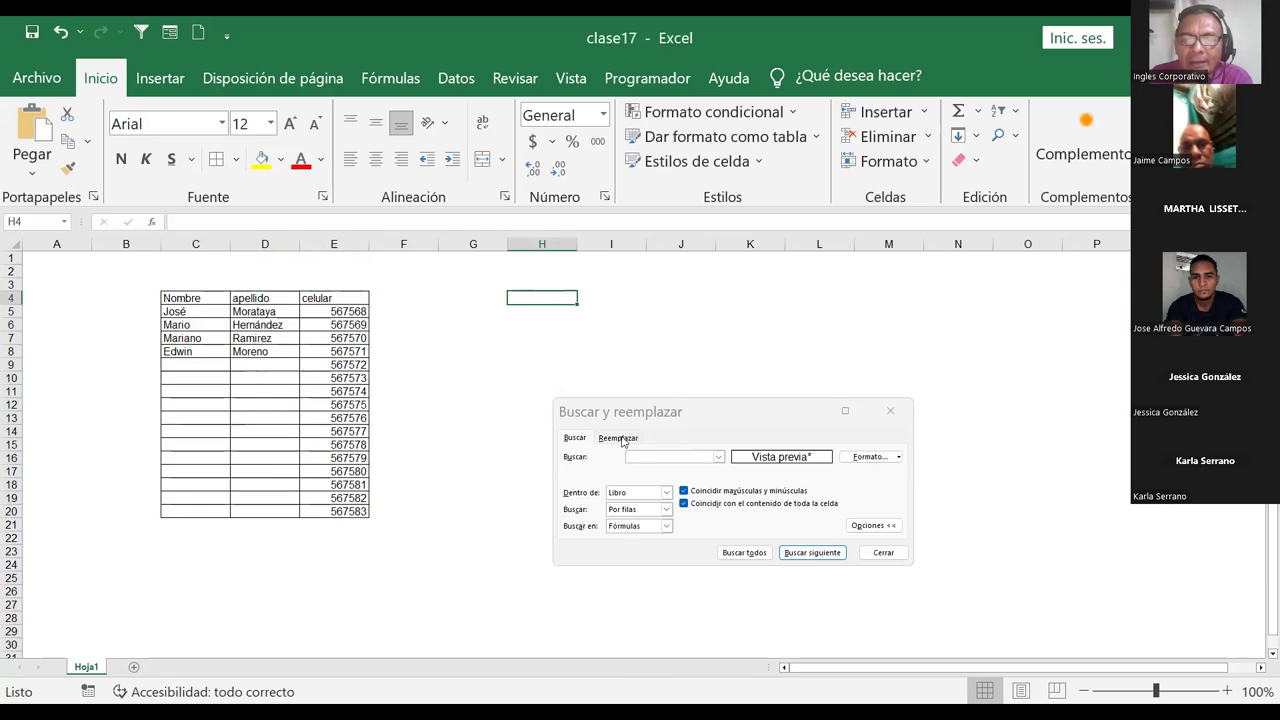
{"action": "left_click", "coordinate": [619, 439]}
{"action": "left_click", "coordinate": [576, 441]}
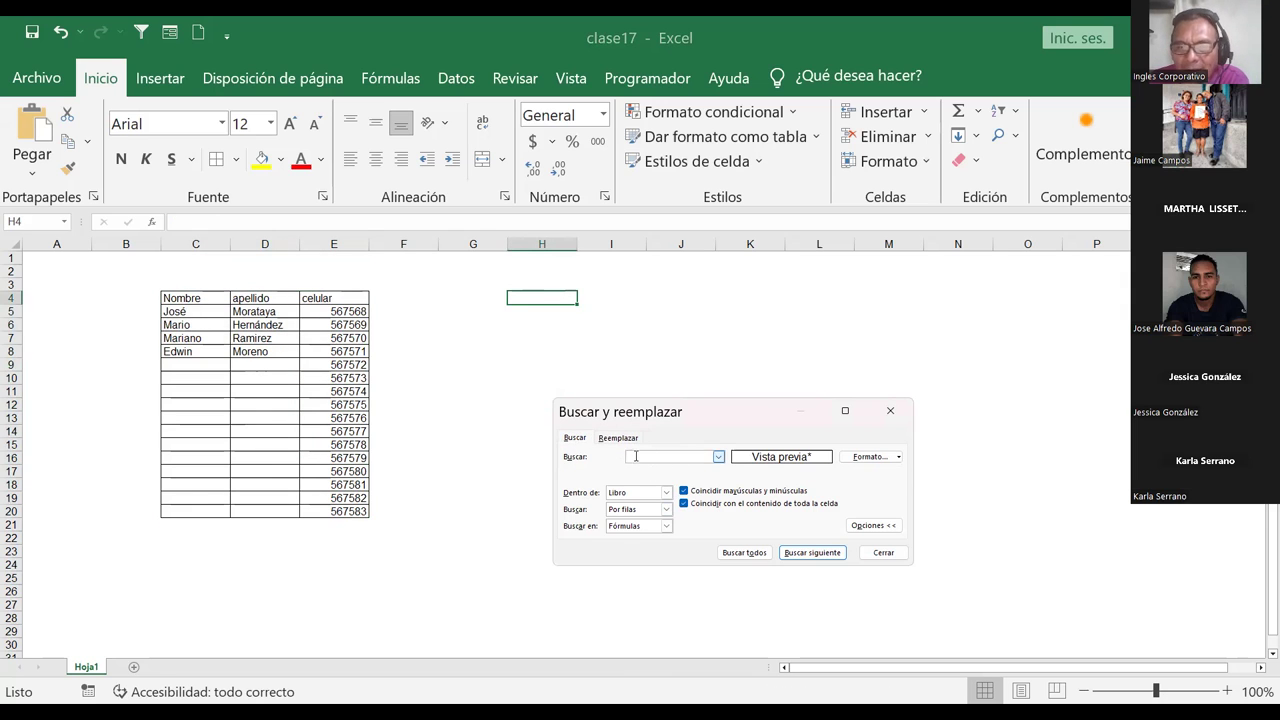
{"action": "left_click", "coordinate": [719, 459]}
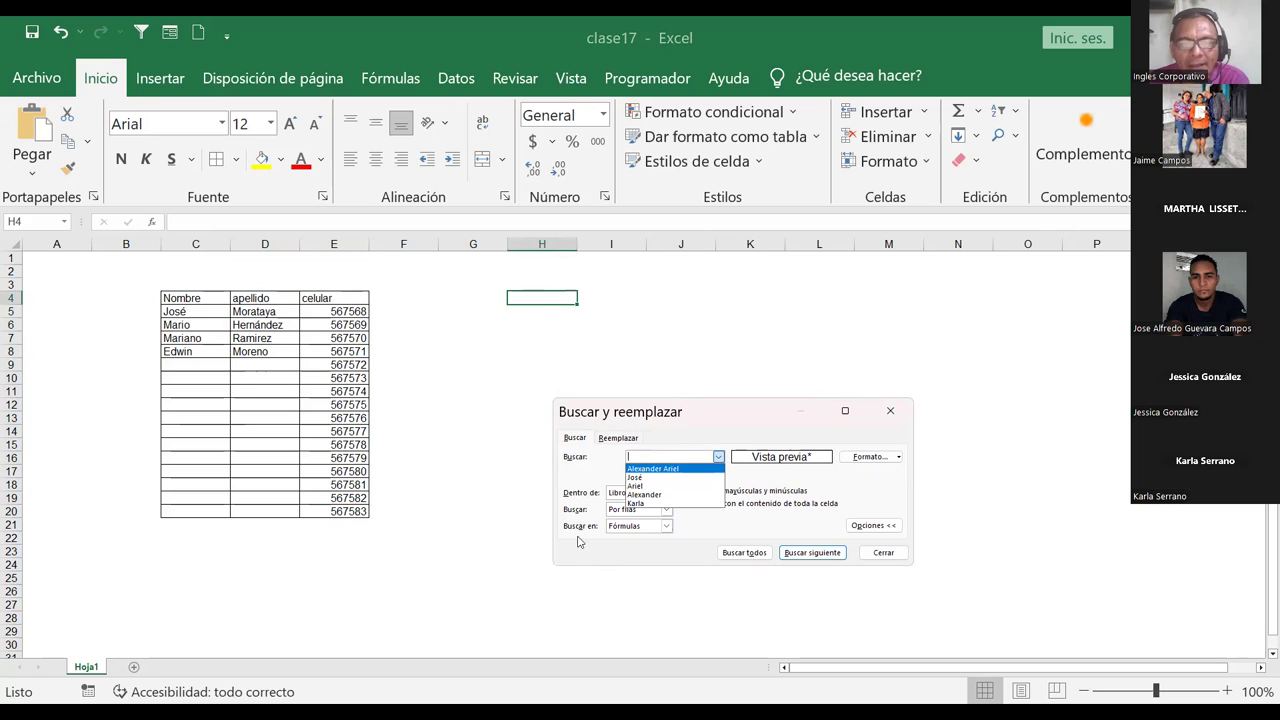
{"action": "left_click", "coordinate": [644, 479]}
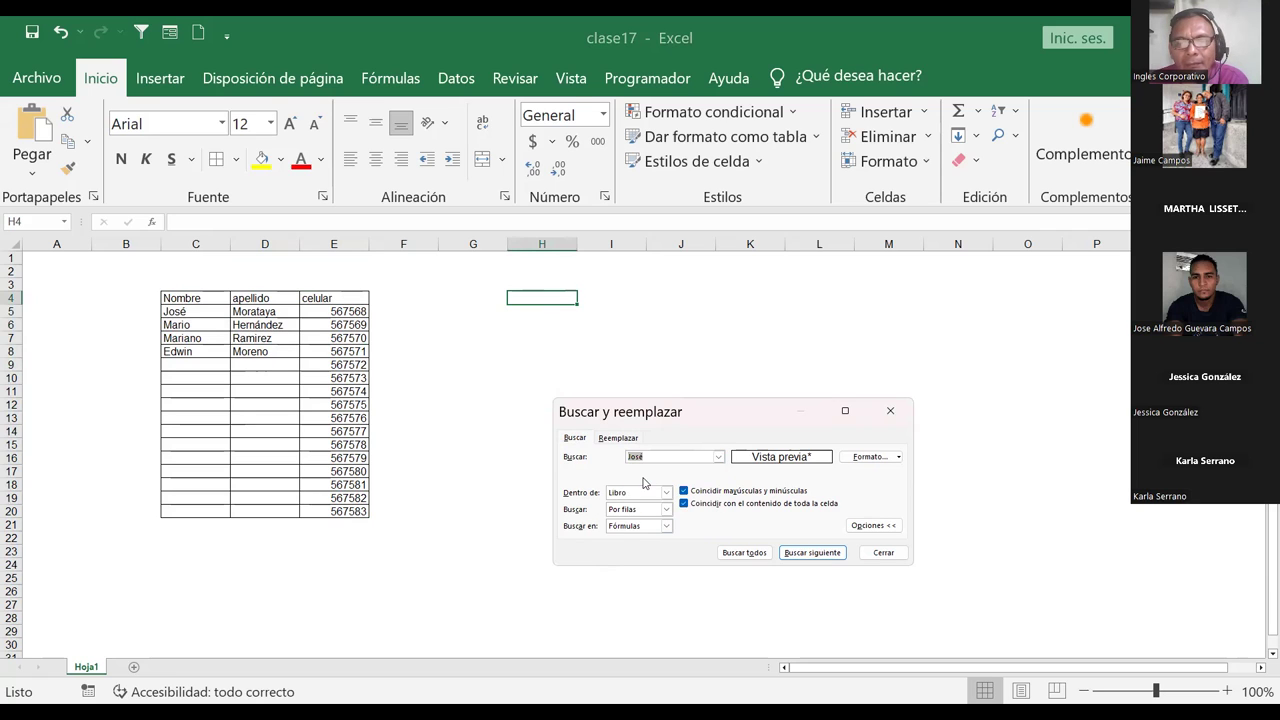
On the Reemplazar tab, search a different earlier name and try replacing it; no matches
{"action": "left_click", "coordinate": [628, 440]}
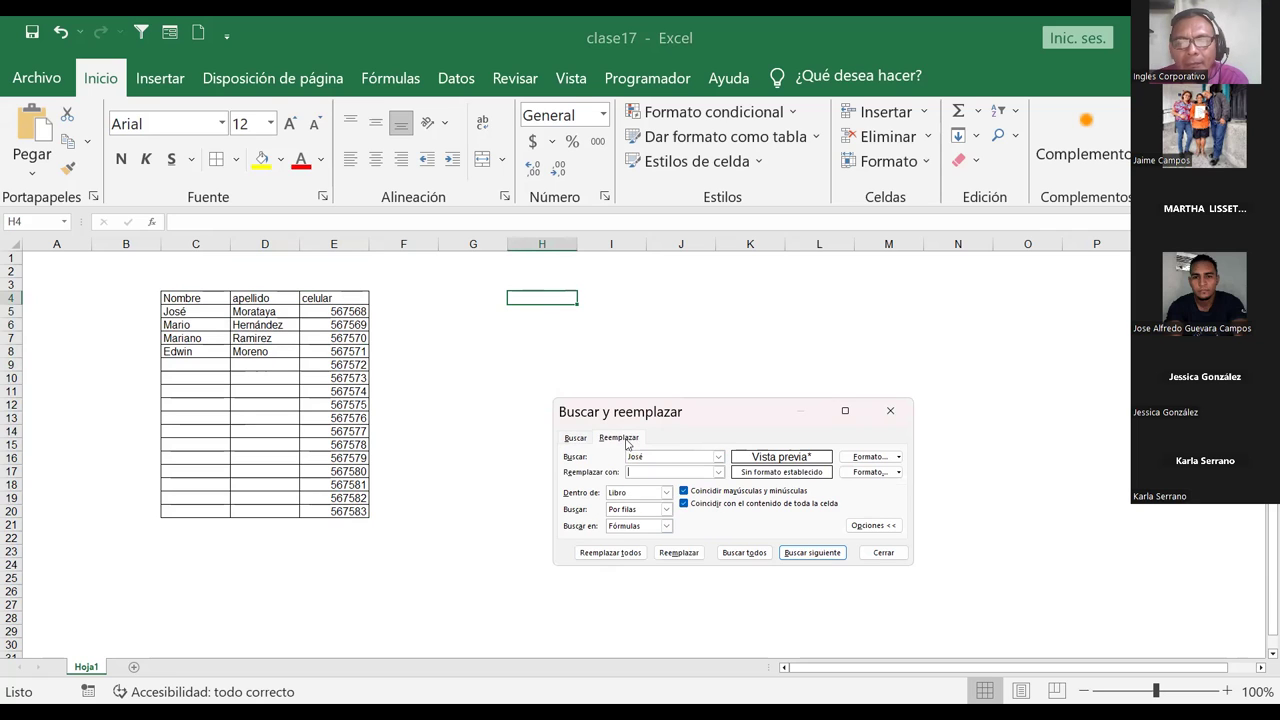
{"action": "left_click", "coordinate": [718, 456]}
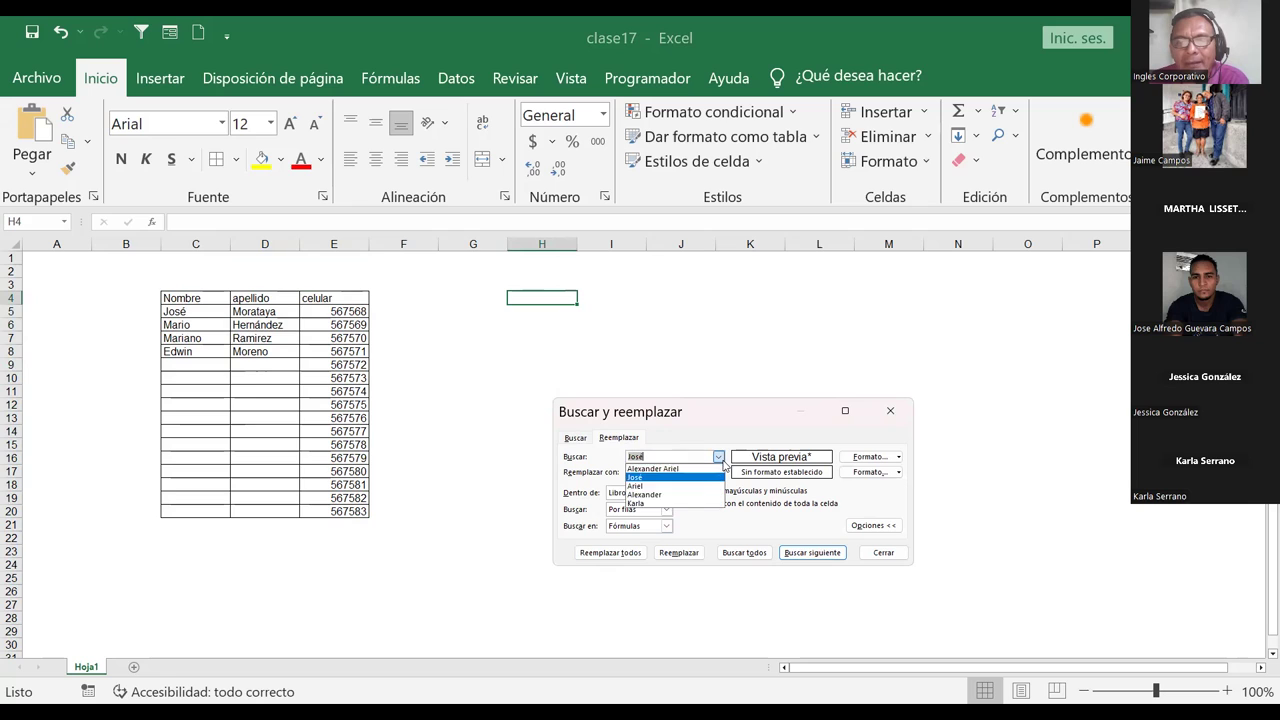
{"action": "left_click", "coordinate": [645, 494]}
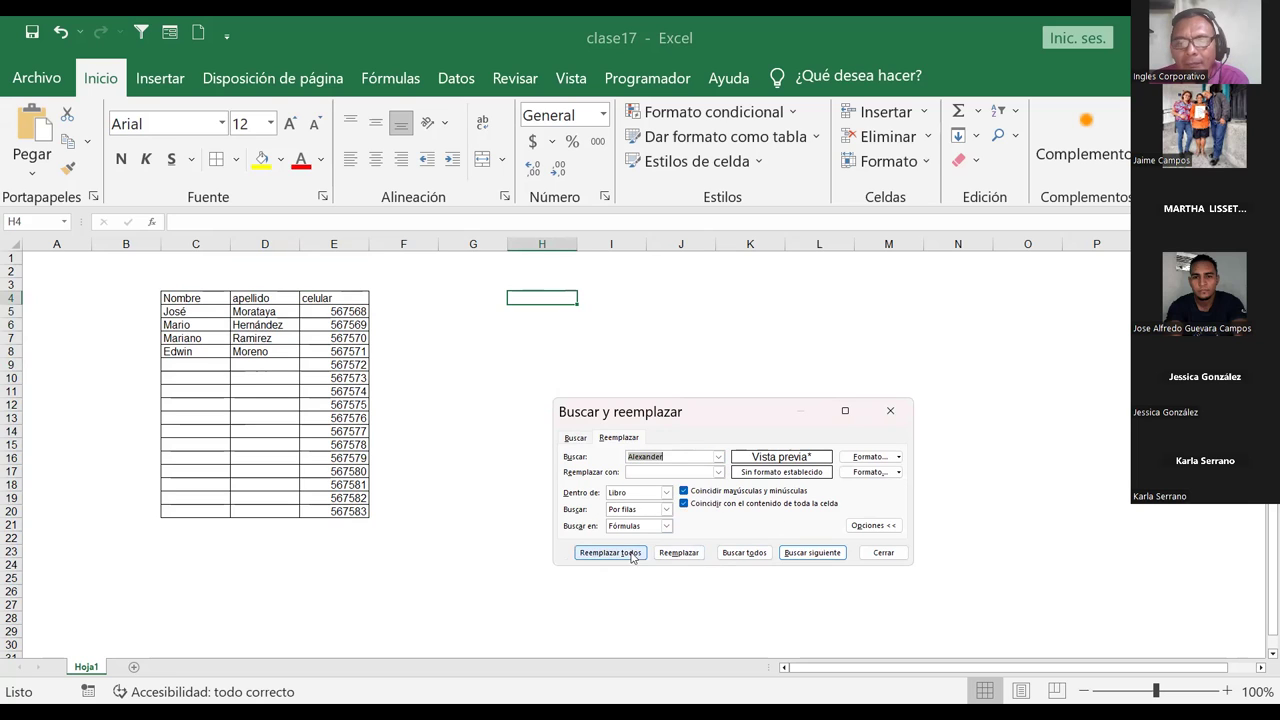
{"action": "left_click", "coordinate": [677, 553]}
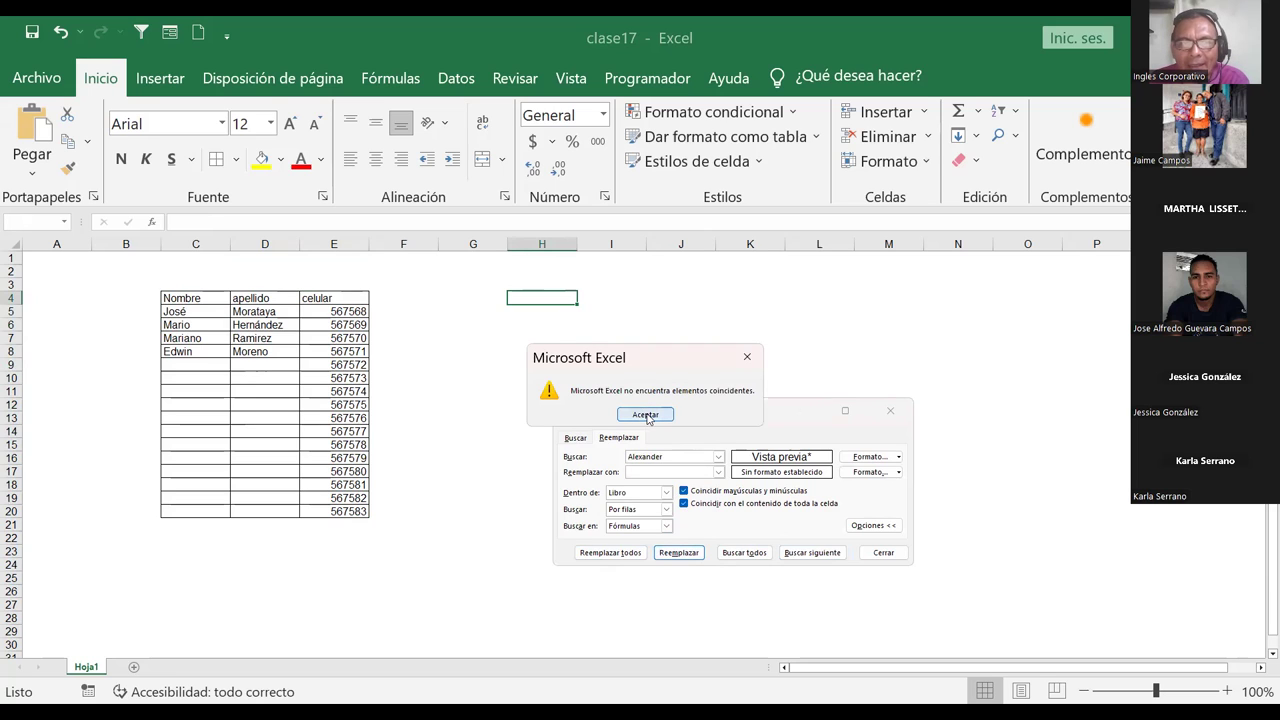
{"action": "left_click", "coordinate": [647, 415]}
Return to the Reemplazar tab and place the caret in the Reemplazar con field
{"action": "left_click", "coordinate": [577, 441]}
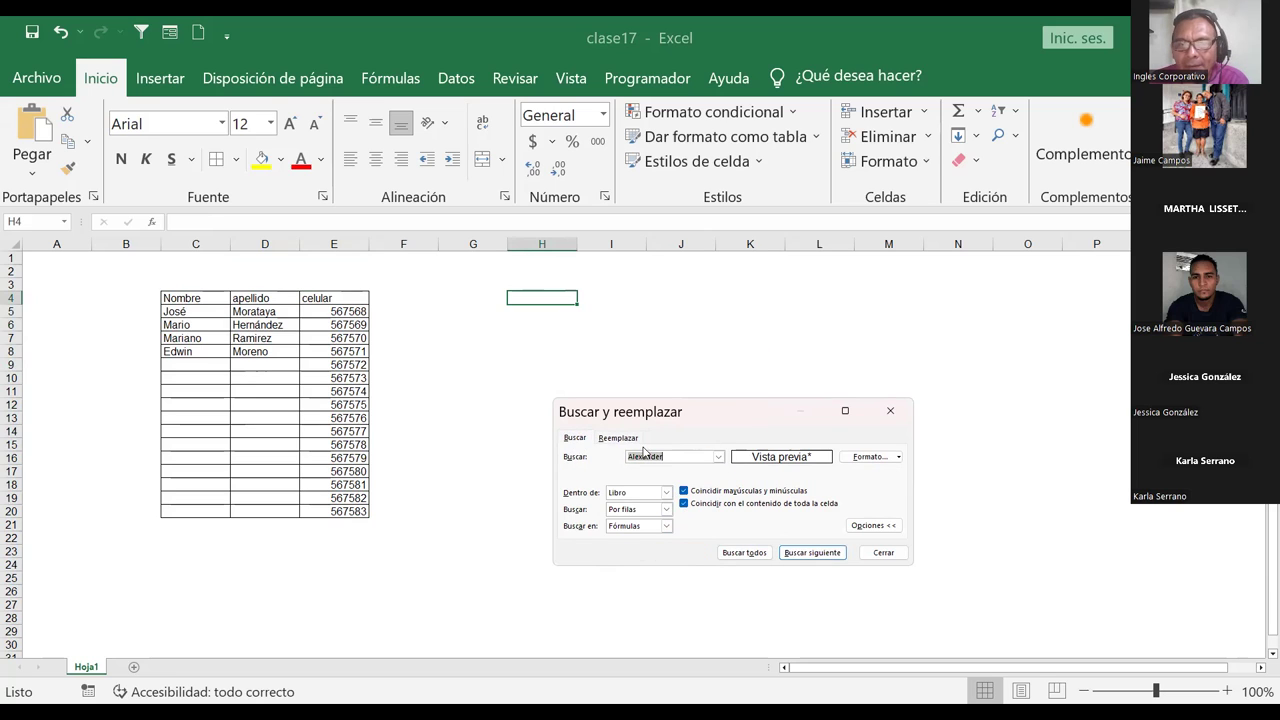
{"action": "left_click", "coordinate": [607, 441]}
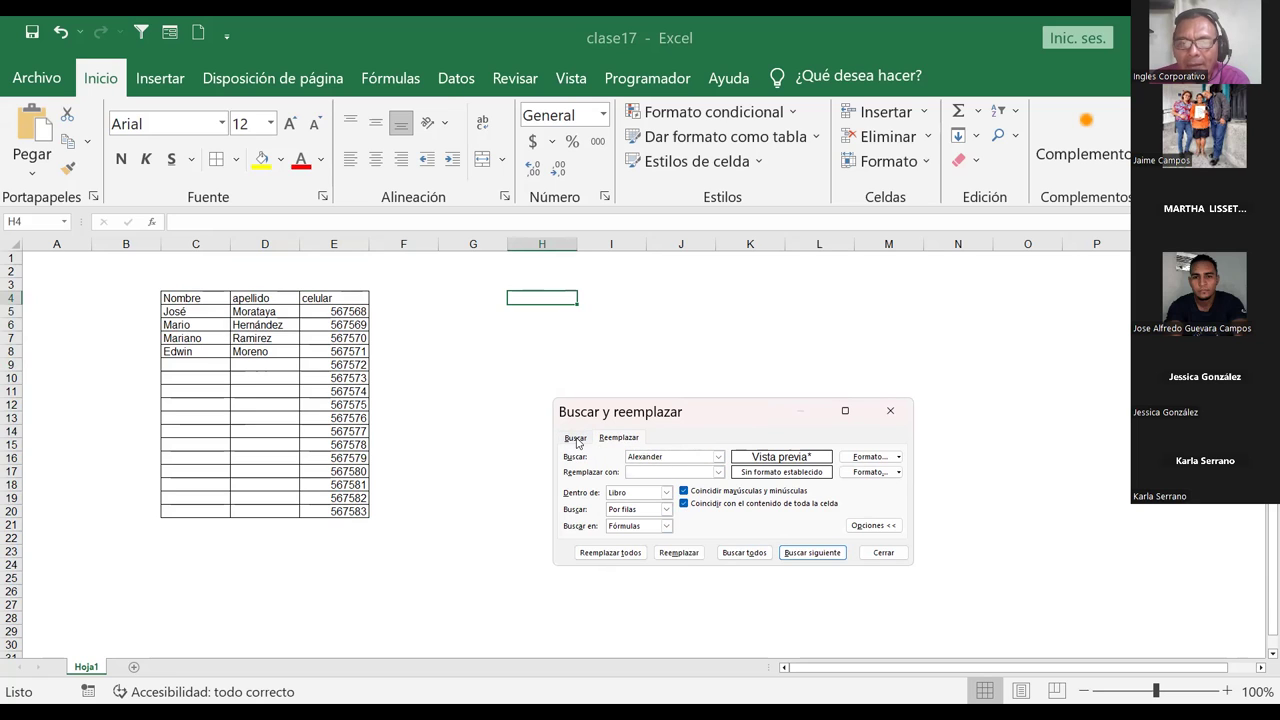
{"action": "left_click", "coordinate": [577, 440]}
{"action": "left_click", "coordinate": [619, 438]}
{"action": "left_click", "coordinate": [649, 471]}
Enter a new first name as the replacement and try Reemplazar, which finds no matches
{"action": "type", "text": "Americo"}
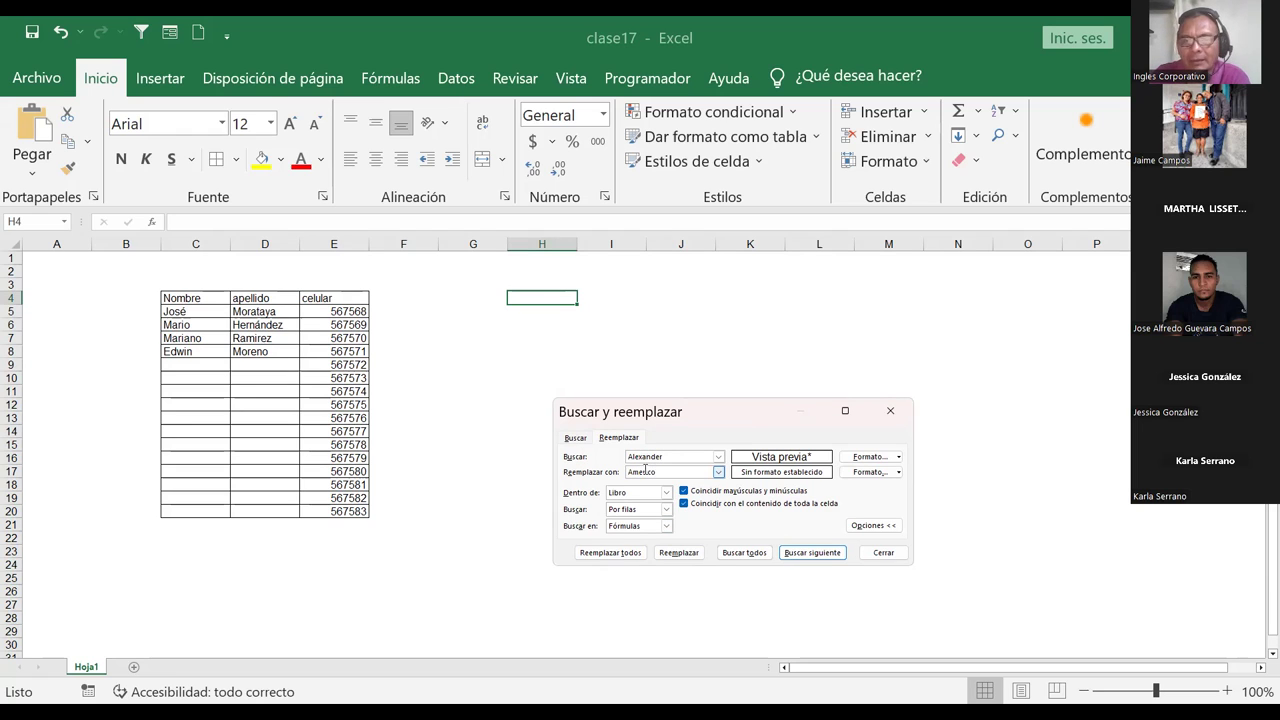
{"action": "left_click", "coordinate": [676, 551]}
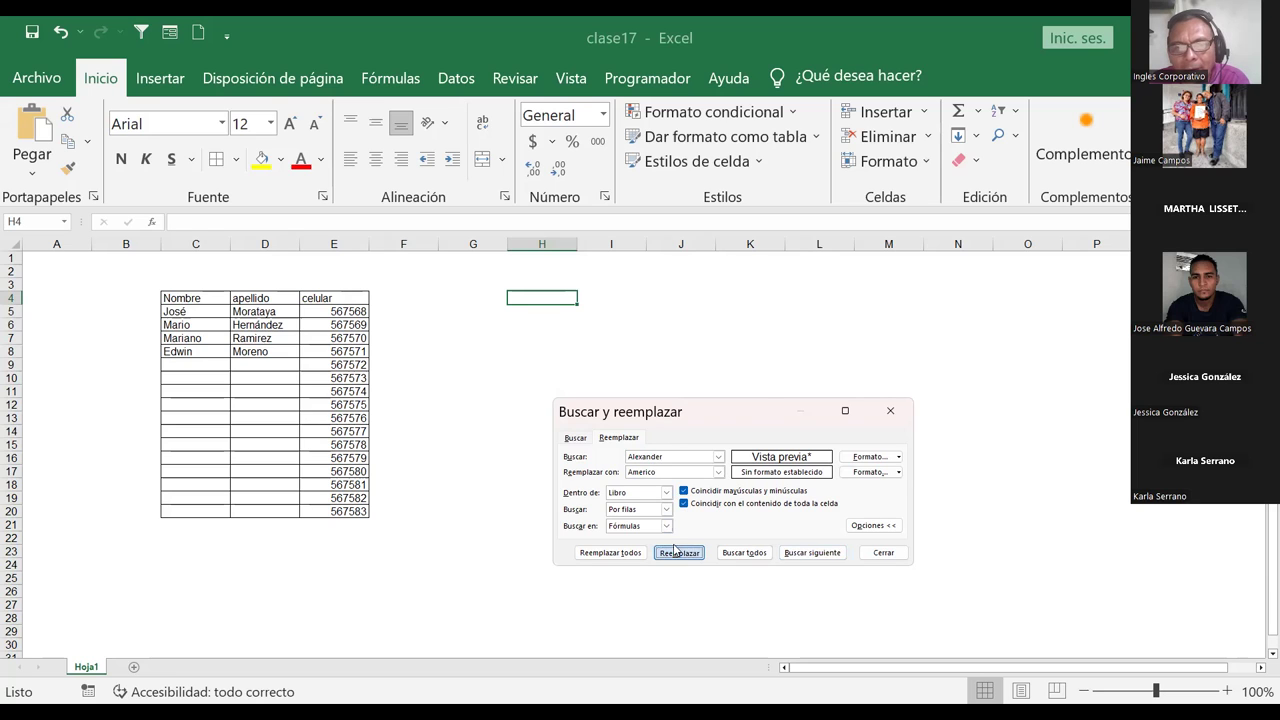
{"action": "left_click", "coordinate": [665, 416]}
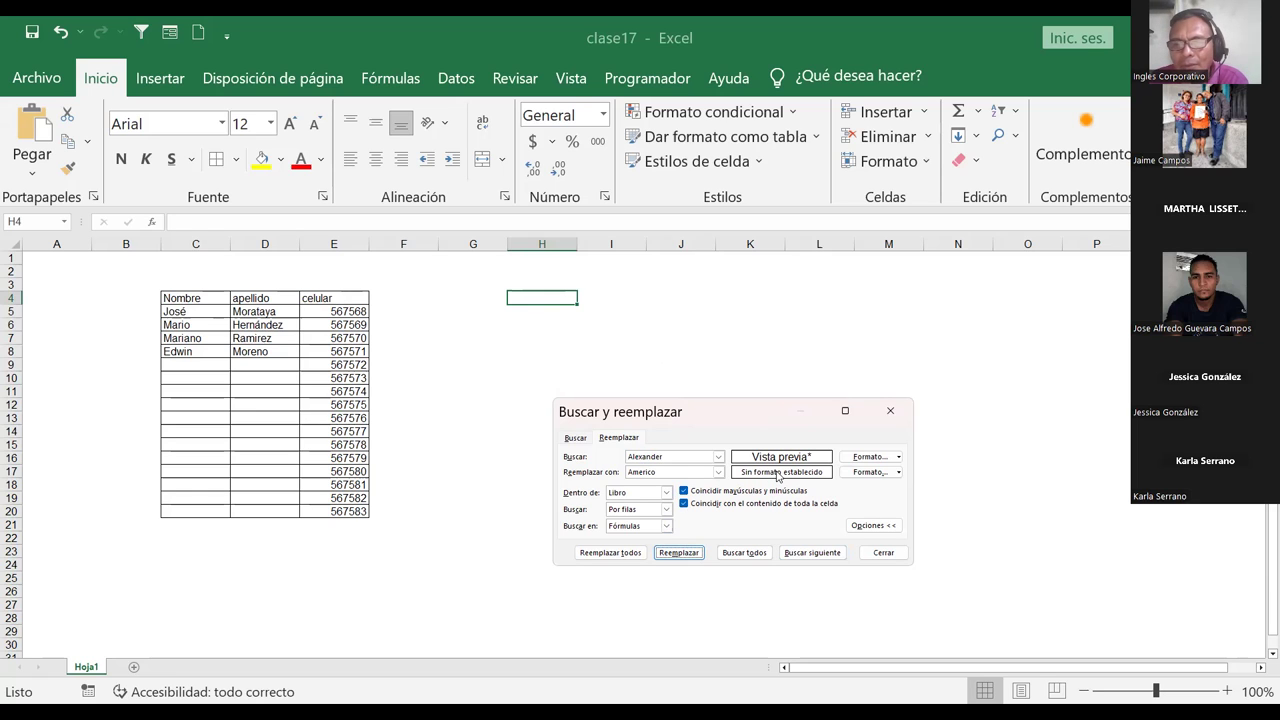
Take the replacement format from cell C5, retry the replacement, then close Find and Replace
{"action": "left_click", "coordinate": [898, 472]}
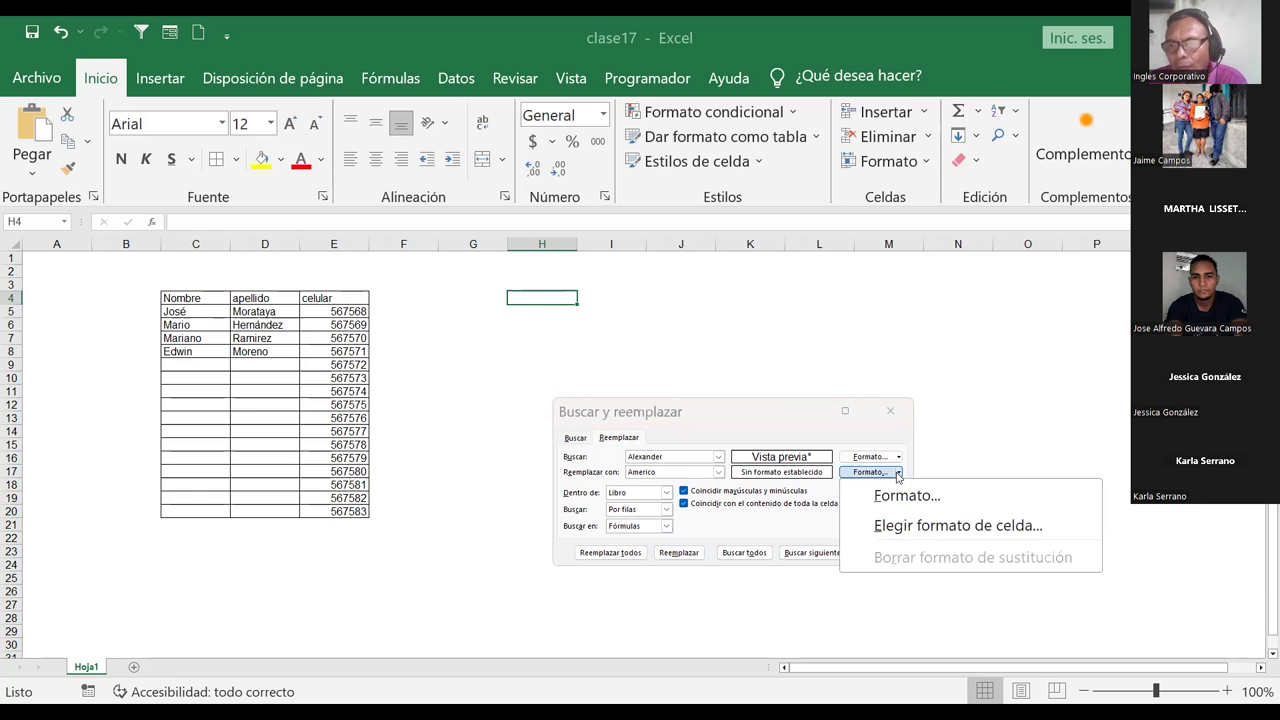
{"action": "left_click", "coordinate": [924, 530]}
{"action": "left_click", "coordinate": [181, 308]}
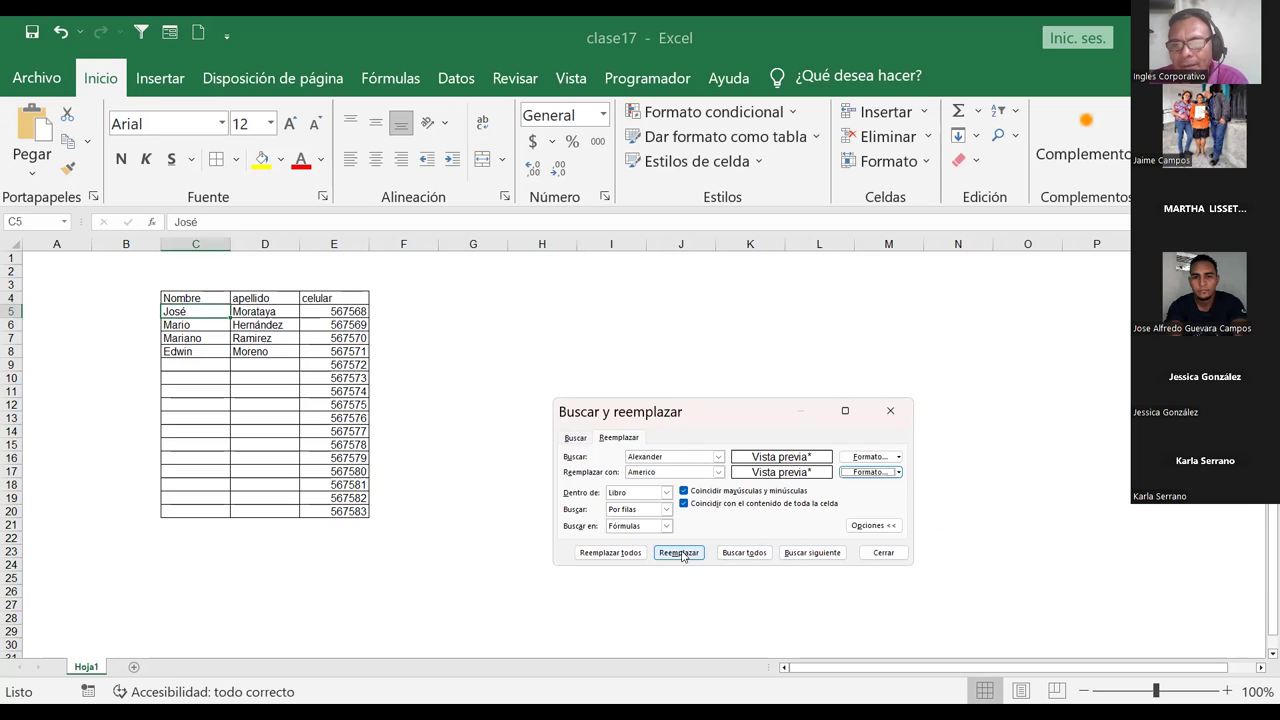
{"action": "left_click", "coordinate": [680, 553]}
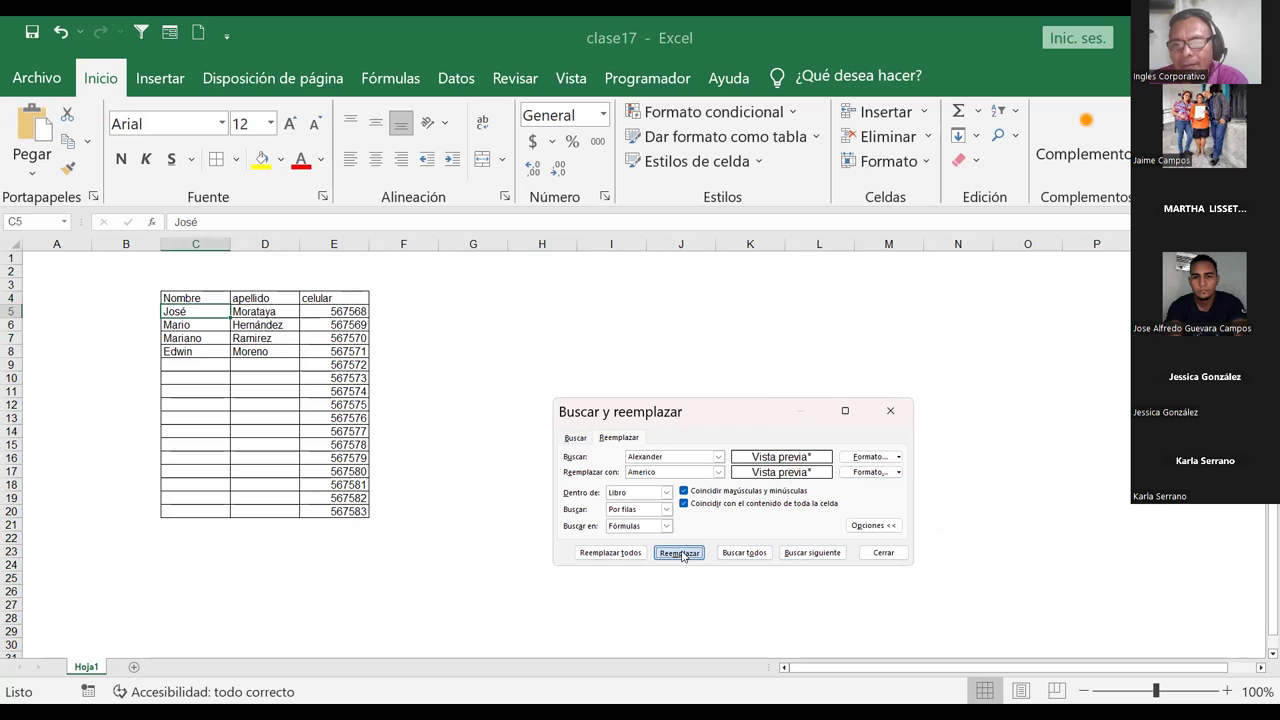
{"action": "key", "text": "Return"}
{"action": "left_click", "coordinate": [718, 472]}
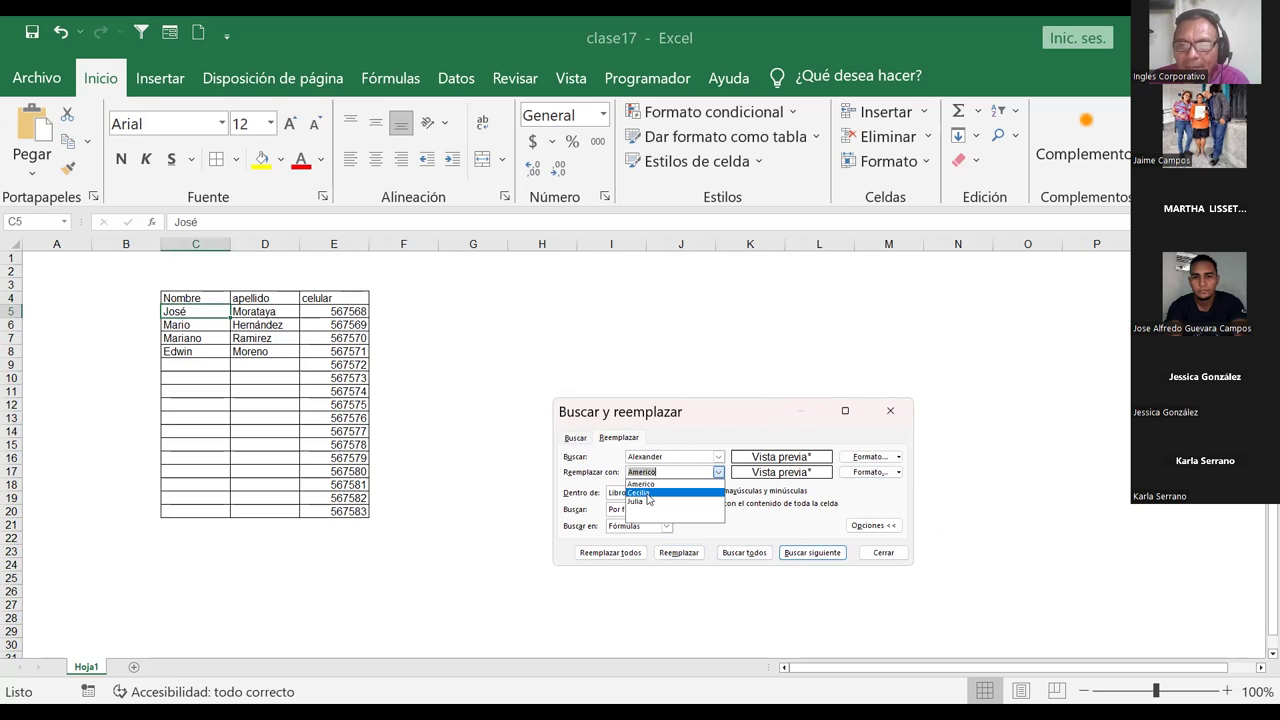
{"action": "left_click", "coordinate": [658, 485]}
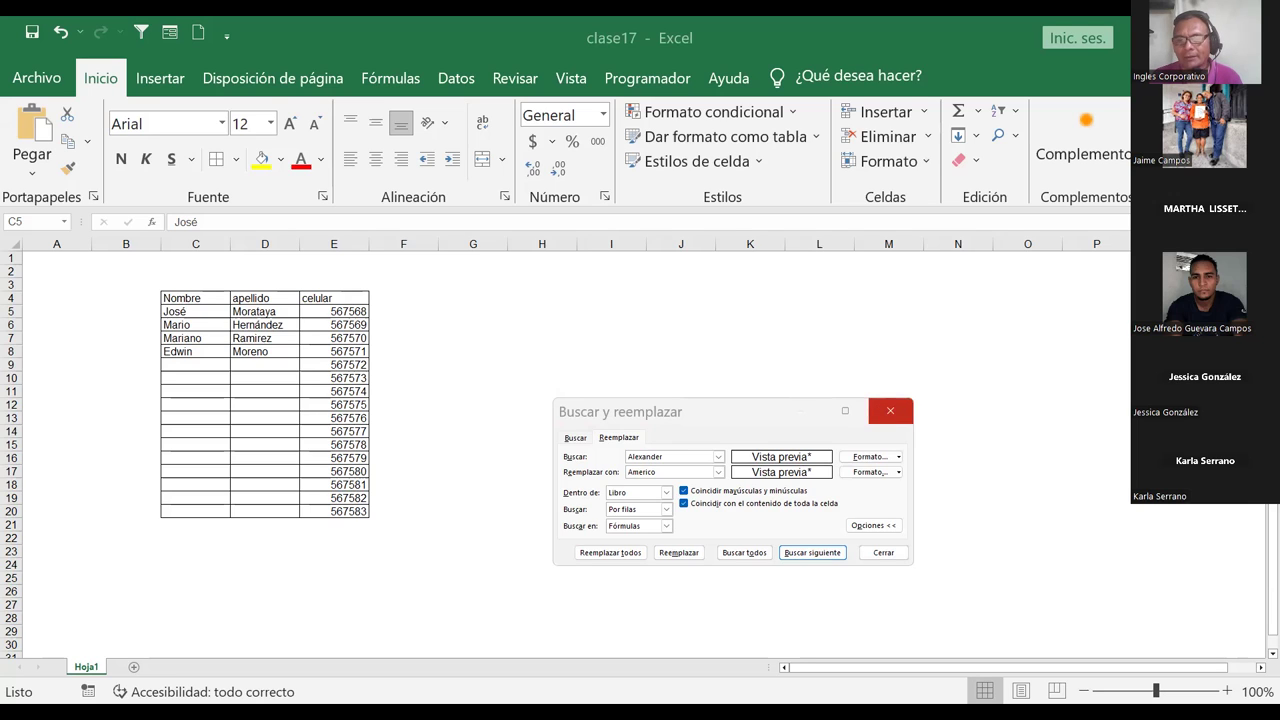
{"action": "left_click", "coordinate": [890, 410]}
{"action": "left_click", "coordinate": [542, 417]}
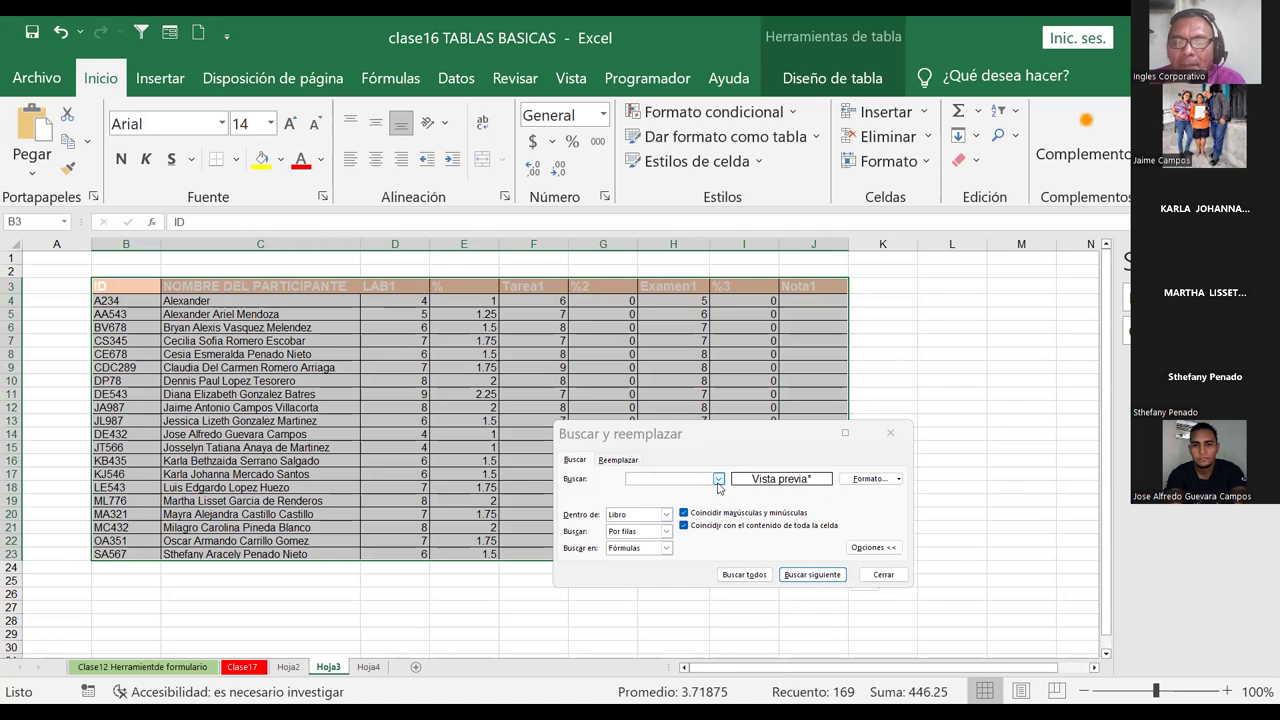
Choose a participant's full name from the search history as the search term
{"action": "left_click", "coordinate": [632, 481]}
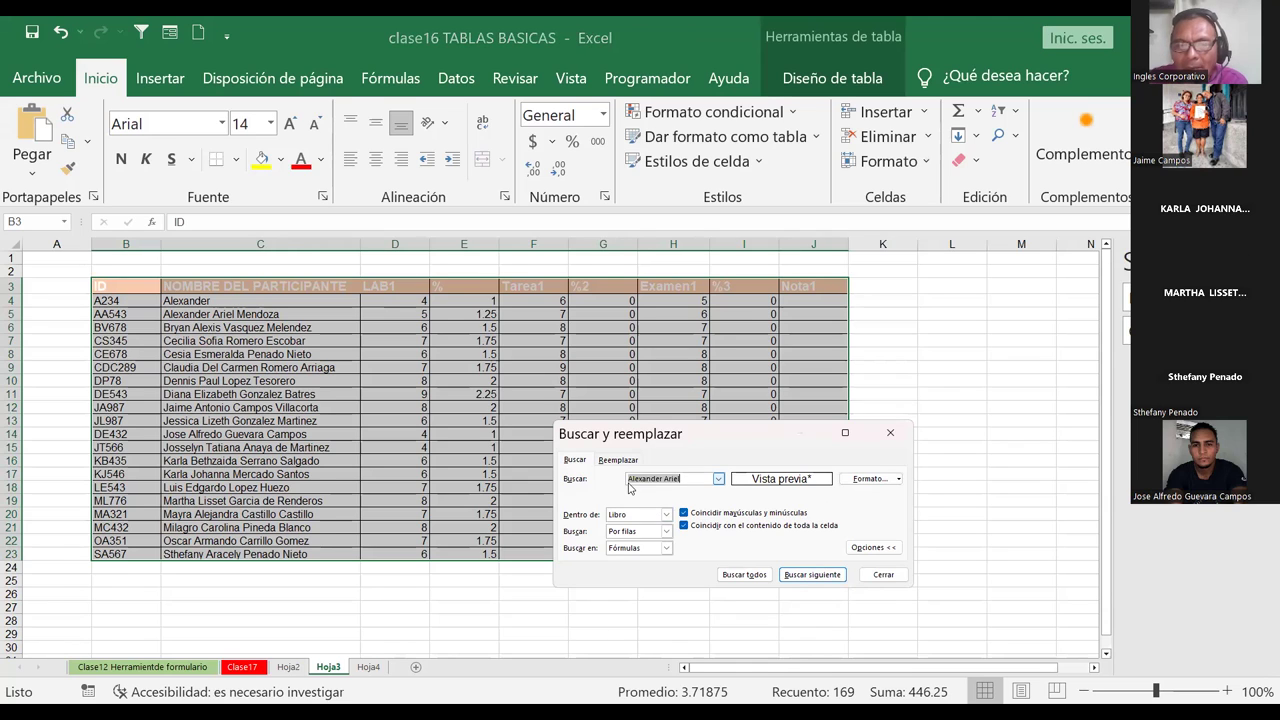
{"action": "key", "text": "Up"}
{"action": "key", "text": "Up"}
{"action": "key", "text": "Up"}
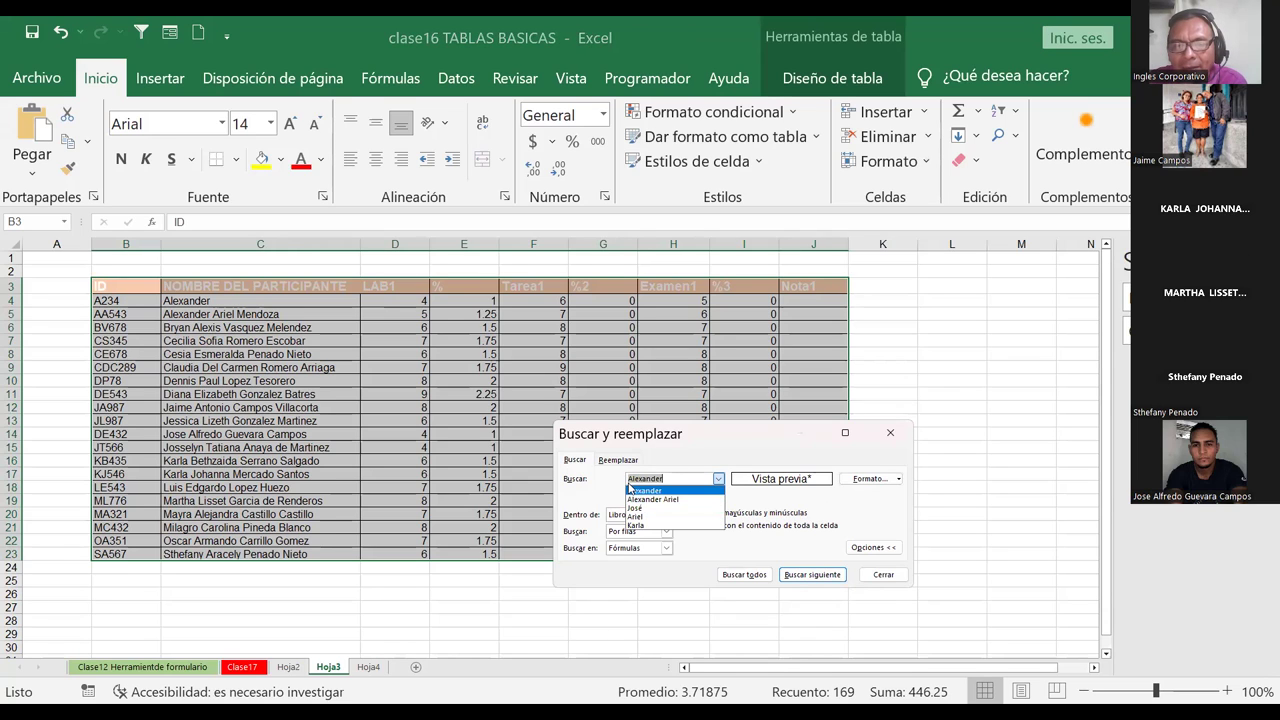
{"action": "key", "text": "Down"}
{"action": "key", "text": "Down"}
{"action": "key", "text": "Down"}
{"action": "key", "text": "Up"}
{"action": "key", "text": "Up"}
{"action": "key", "text": "Up"}
{"action": "key", "text": "Down"}
{"action": "key", "text": "Down"}
{"action": "key", "text": "Down"}
{"action": "key", "text": "Down"}
{"action": "key", "text": "Up"}
{"action": "key", "text": "Up"}
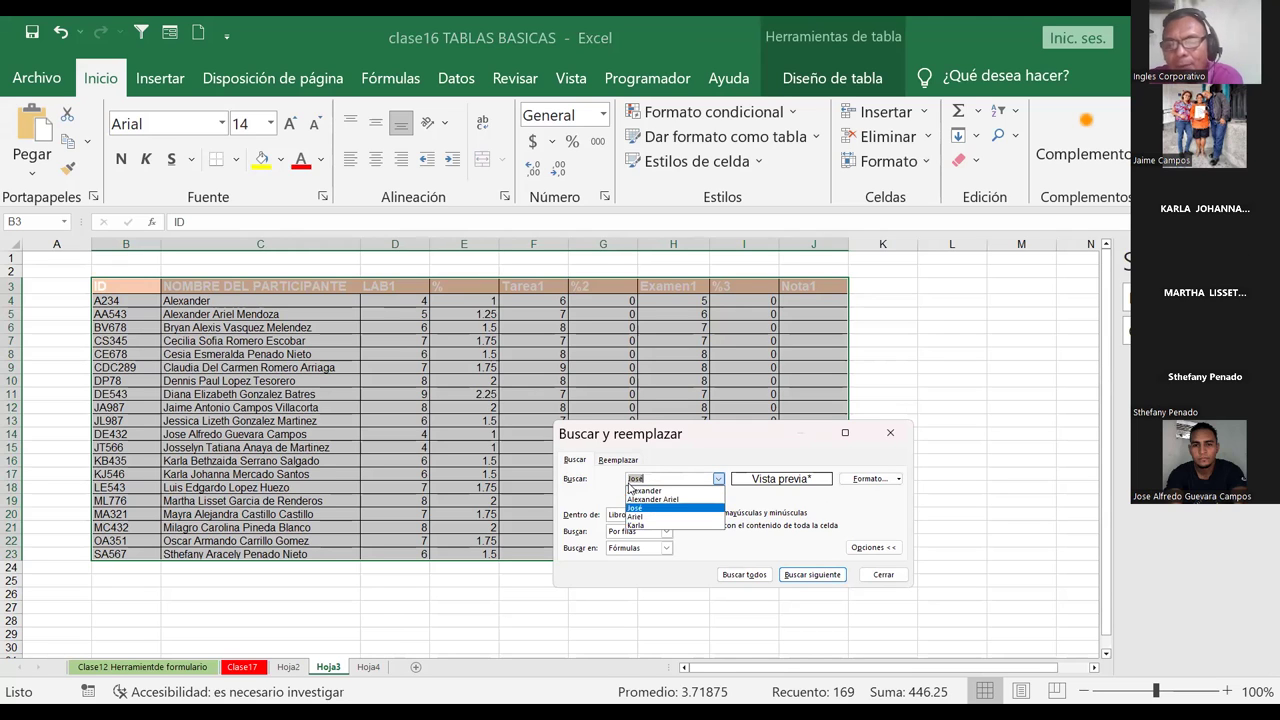
{"action": "key", "text": "Up"}
{"action": "key", "text": "Up"}
{"action": "key", "text": "Down"}
{"action": "key", "text": "Down"}
{"action": "key", "text": "Down"}
{"action": "key", "text": "Down"}
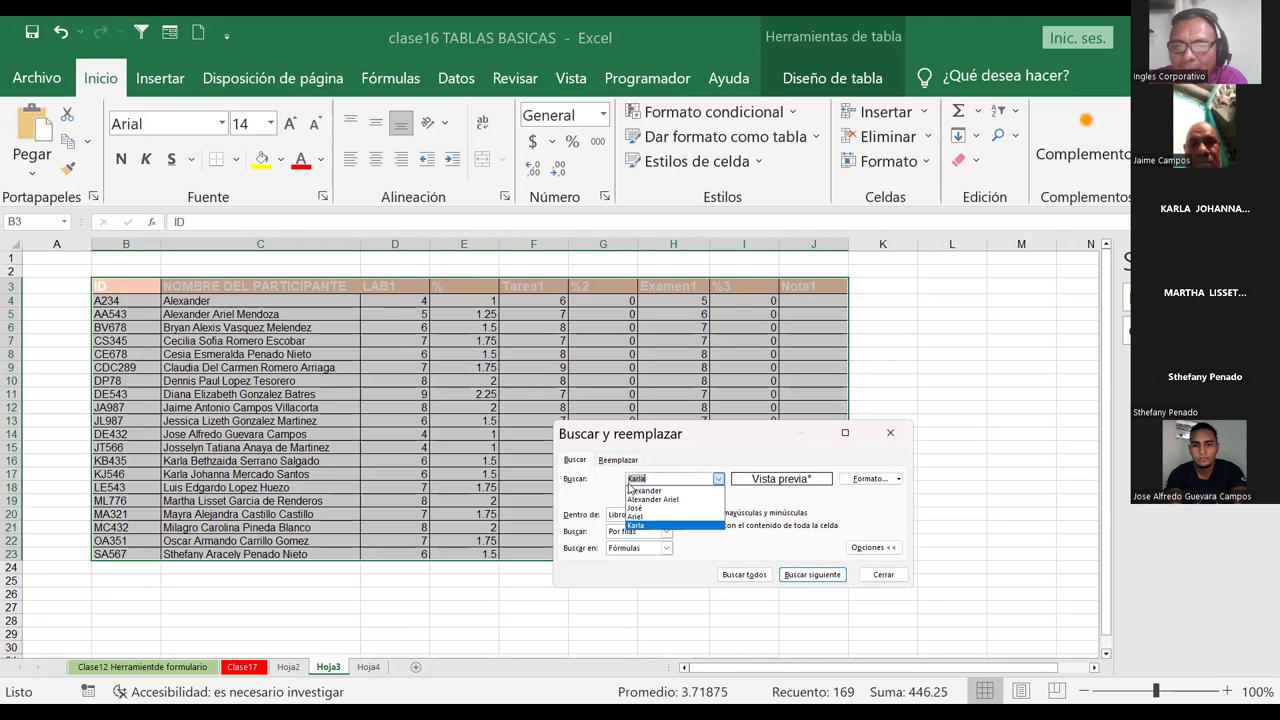
{"action": "key", "text": "Up"}
{"action": "key", "text": "Up"}
{"action": "key", "text": "Up"}
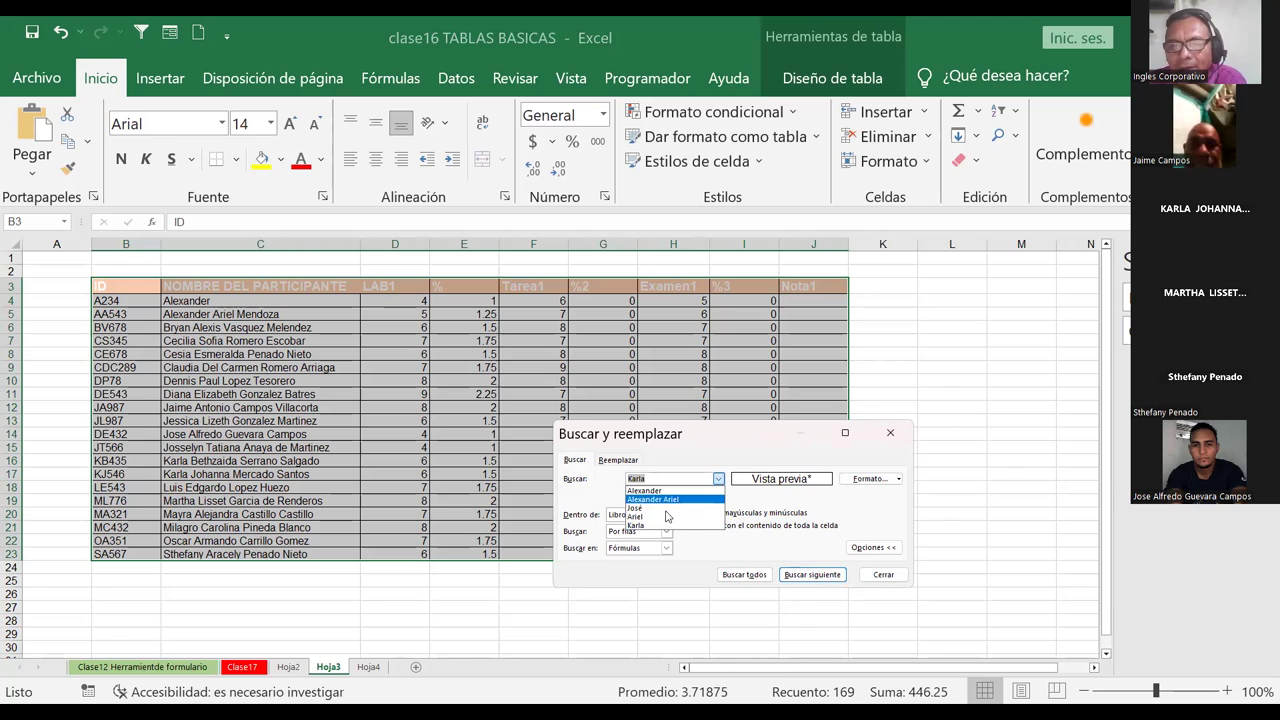
{"action": "key", "text": "Return"}
Search the whole Libro by rows in Valores with Buscar todos; nothing is found
{"action": "left_click", "coordinate": [667, 515]}
{"action": "left_click", "coordinate": [667, 534]}
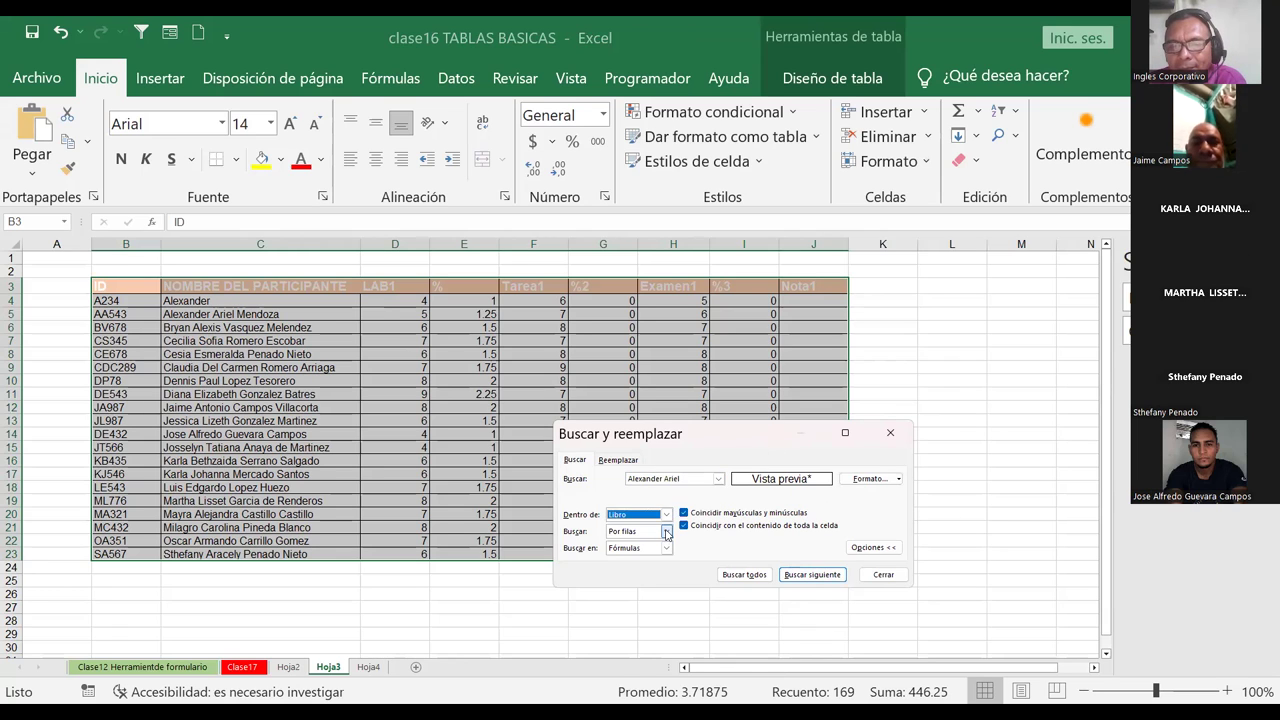
{"action": "left_click", "coordinate": [667, 534]}
{"action": "left_click", "coordinate": [632, 543]}
{"action": "left_click", "coordinate": [667, 548]}
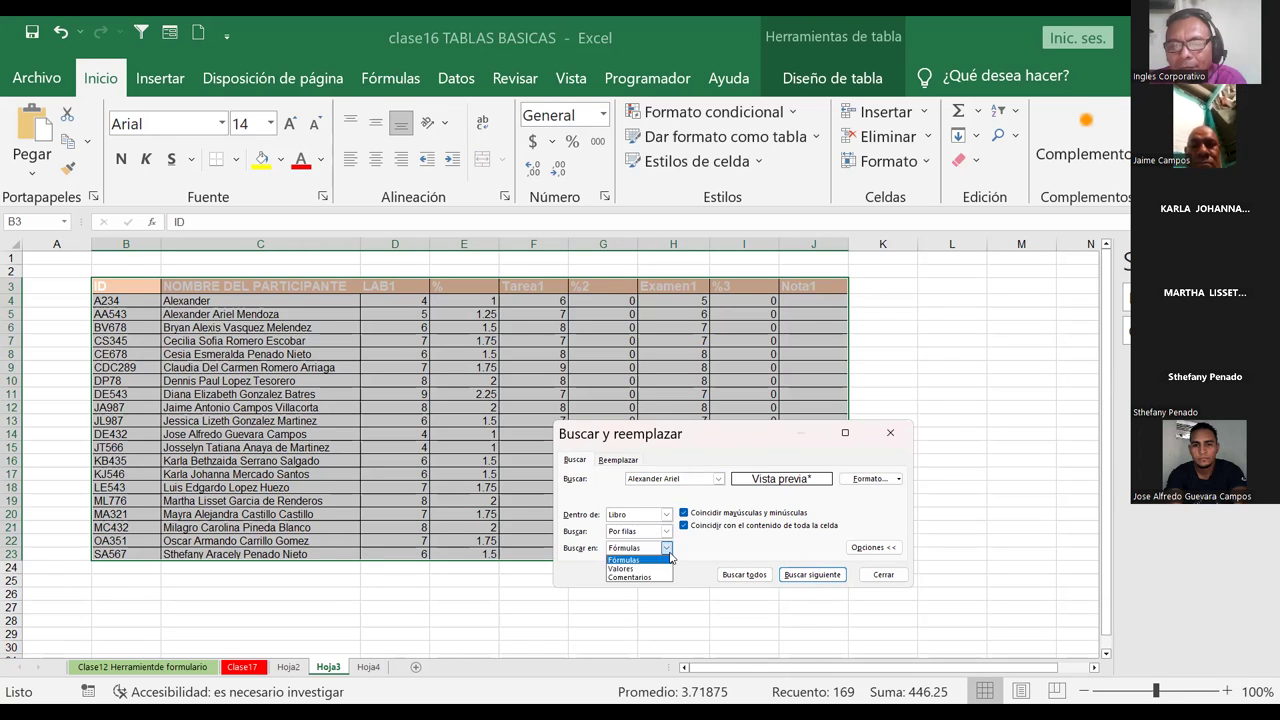
{"action": "left_click", "coordinate": [626, 569]}
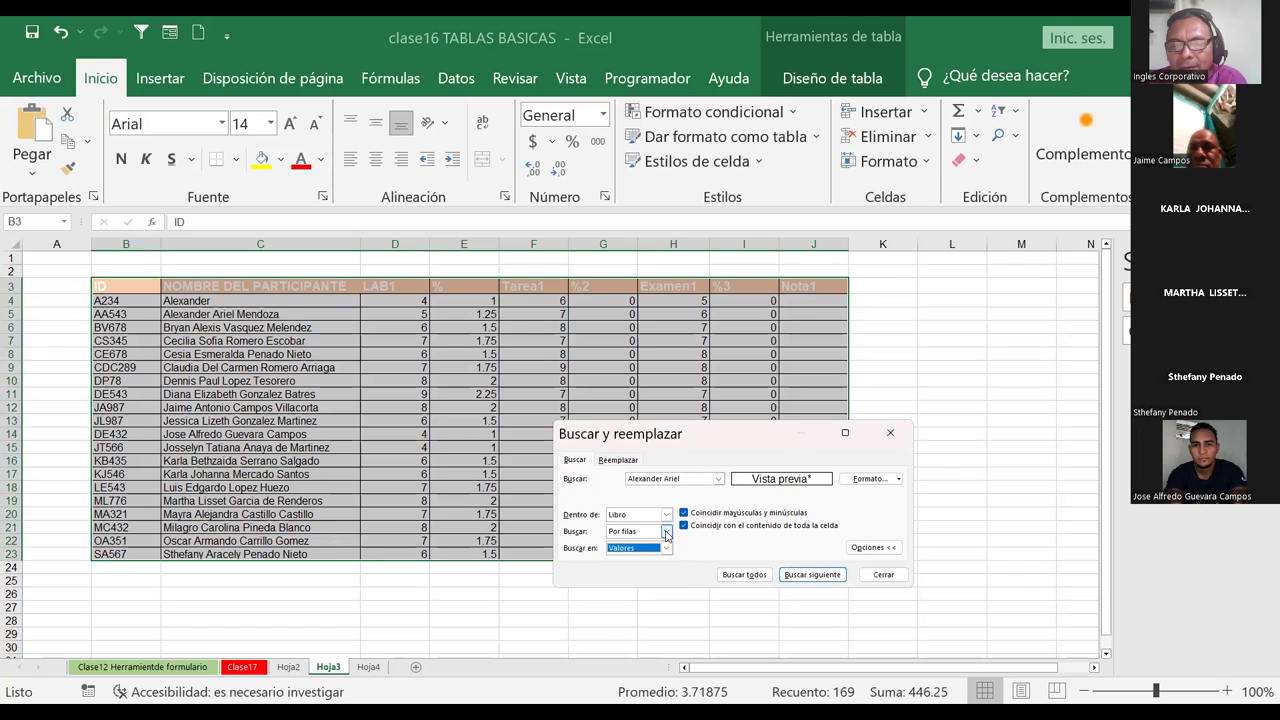
{"action": "left_click", "coordinate": [666, 532]}
{"action": "left_click", "coordinate": [611, 553]}
{"action": "left_click", "coordinate": [666, 514]}
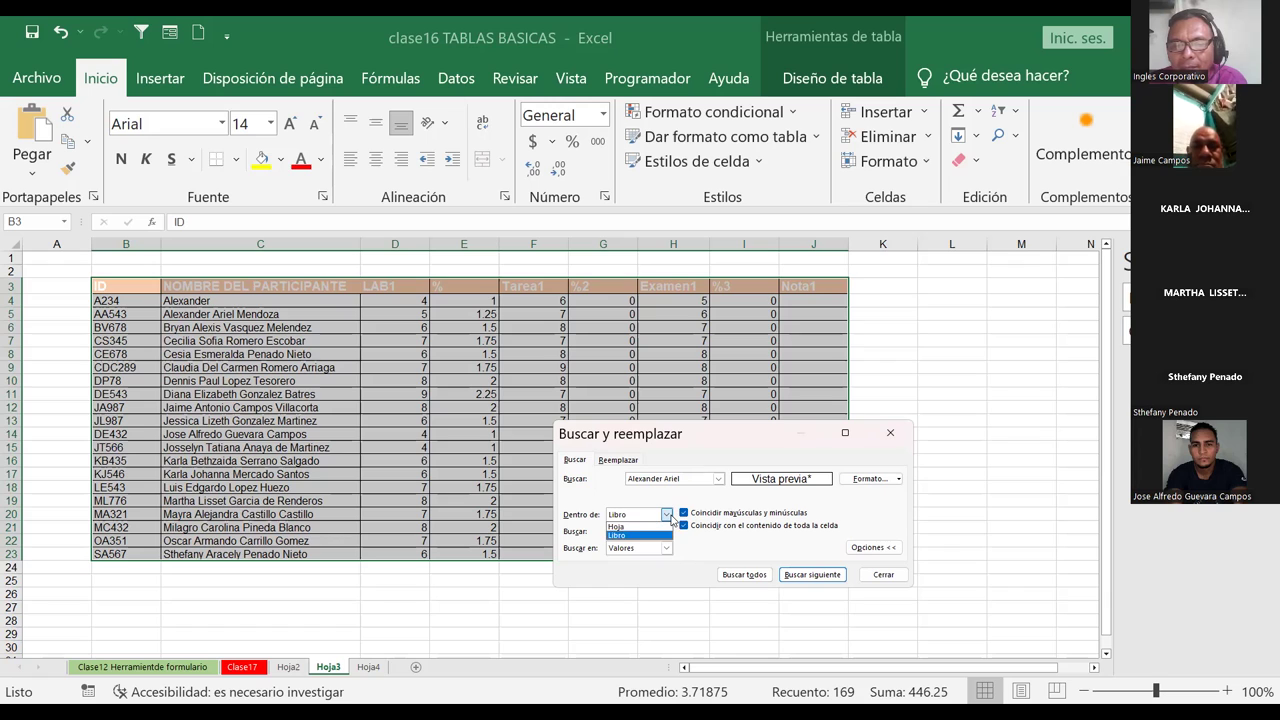
{"action": "left_click", "coordinate": [632, 535]}
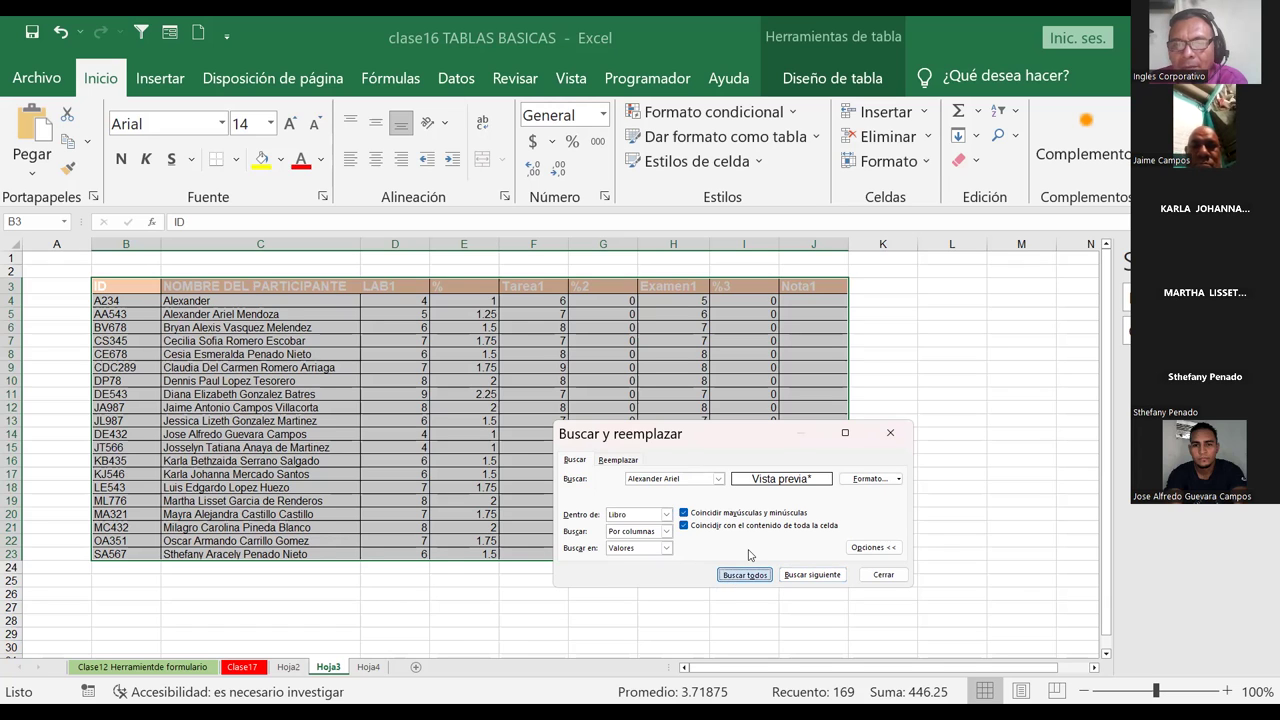
{"action": "left_click", "coordinate": [744, 574]}
{"action": "key", "text": "Return"}
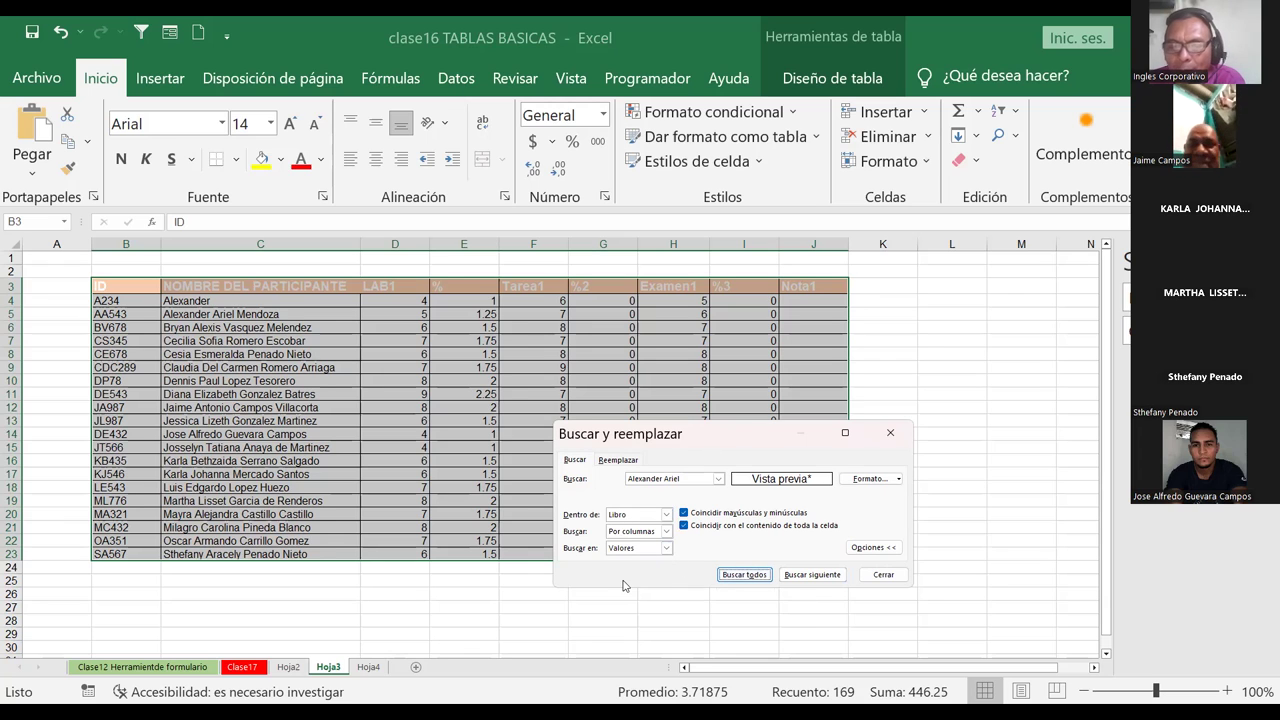
On the Reemplazar tab, reuse an earlier first name as the search term, then close
{"action": "left_click", "coordinate": [618, 459]}
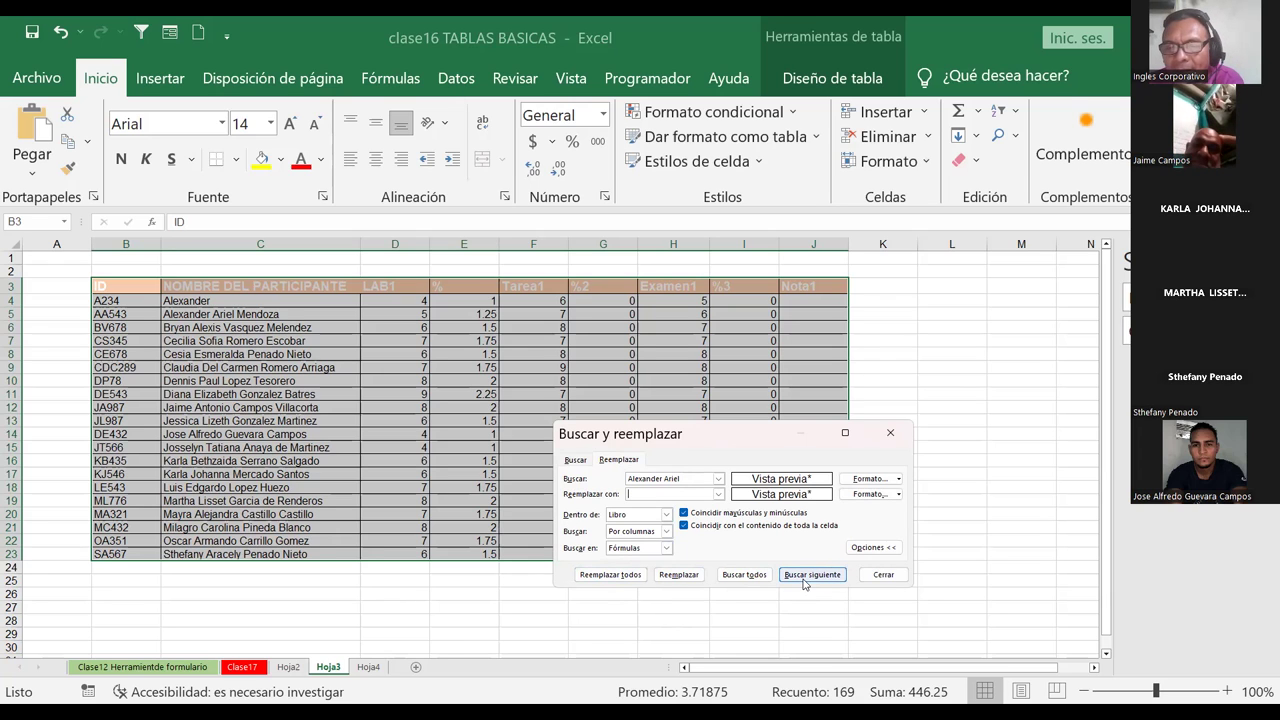
{"action": "left_click", "coordinate": [718, 479]}
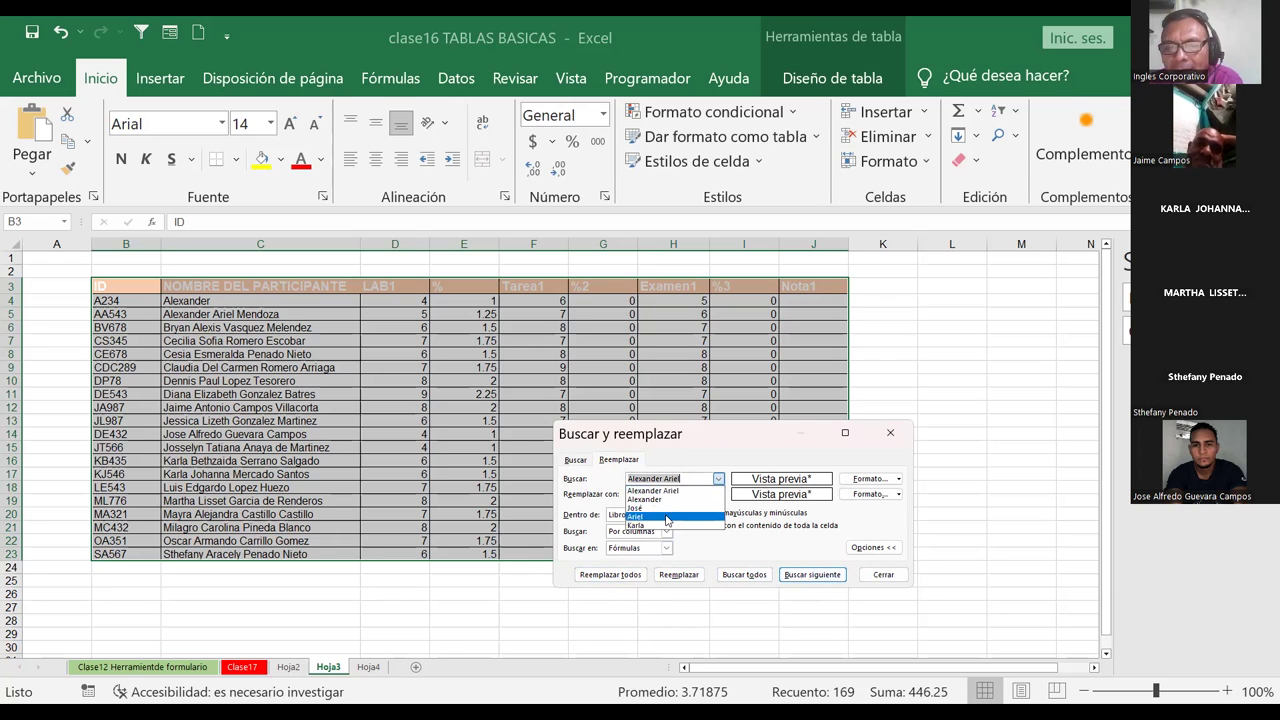
{"action": "left_click", "coordinate": [666, 517]}
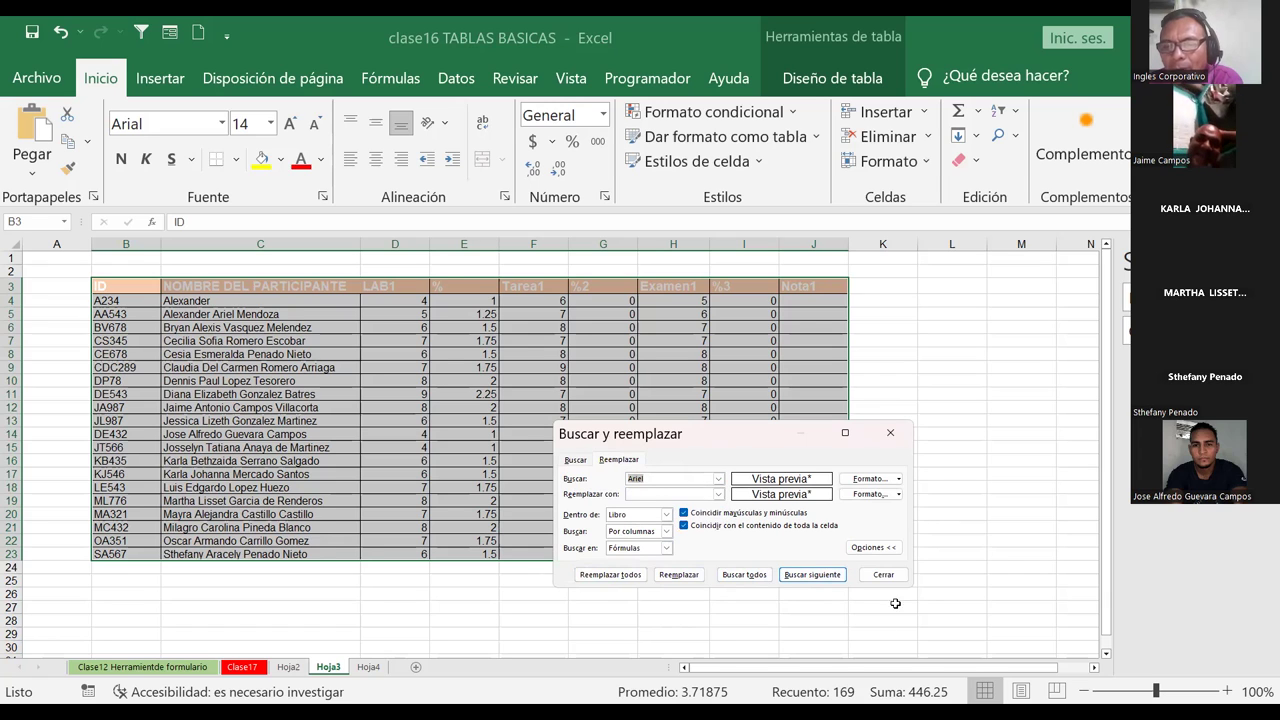
{"action": "left_click", "coordinate": [883, 575]}
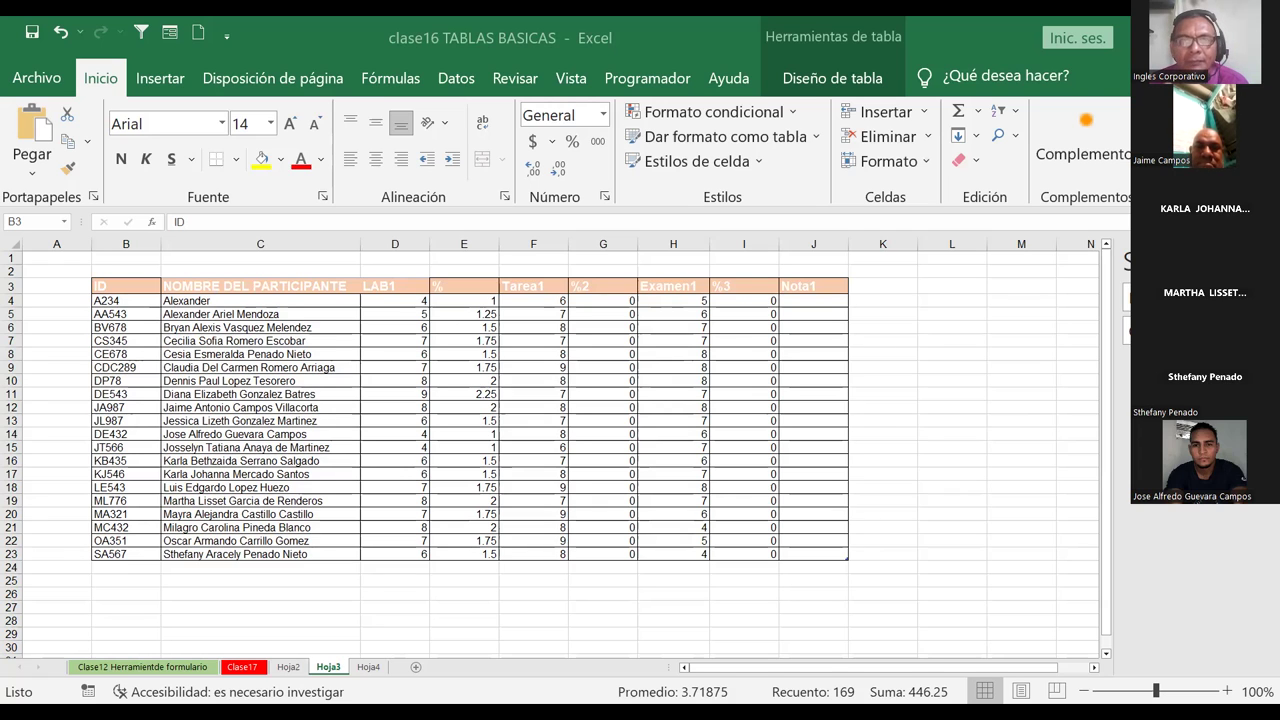
Select the grades table with Ctrl+A, open Buscar, and clear the old search term
{"action": "key", "text": "ctrl+a"}
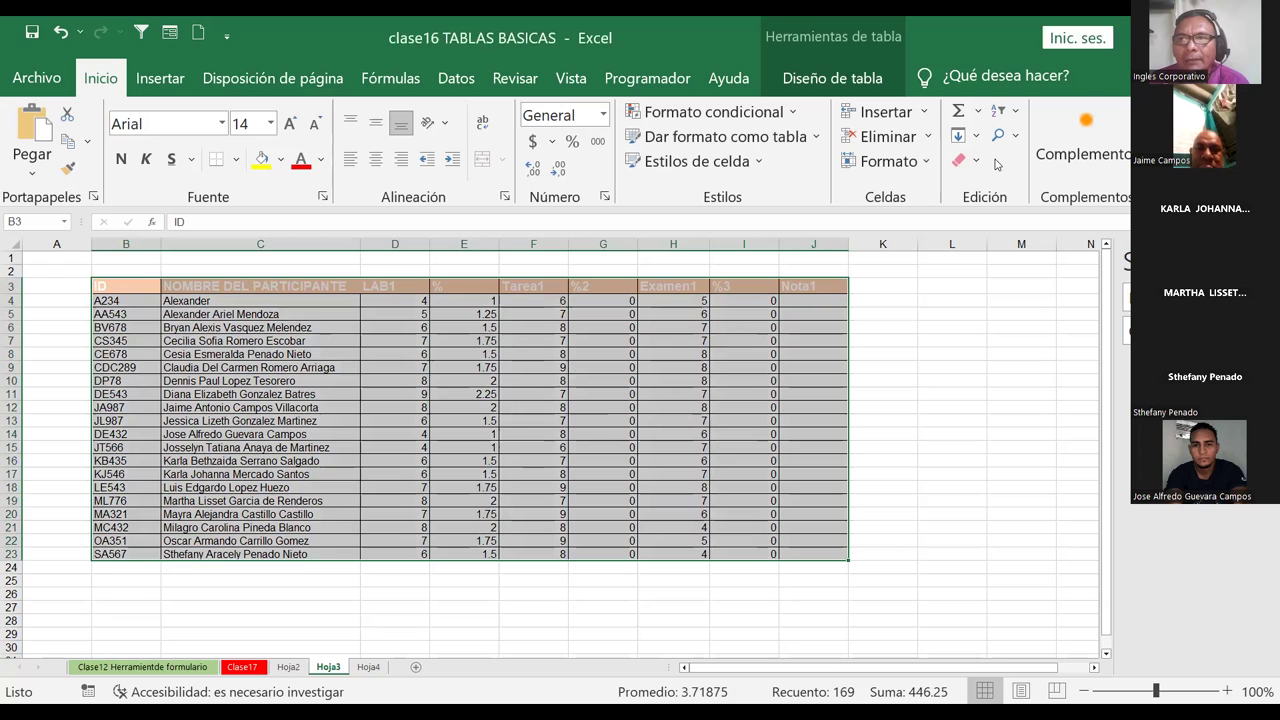
{"action": "left_click", "coordinate": [1003, 135]}
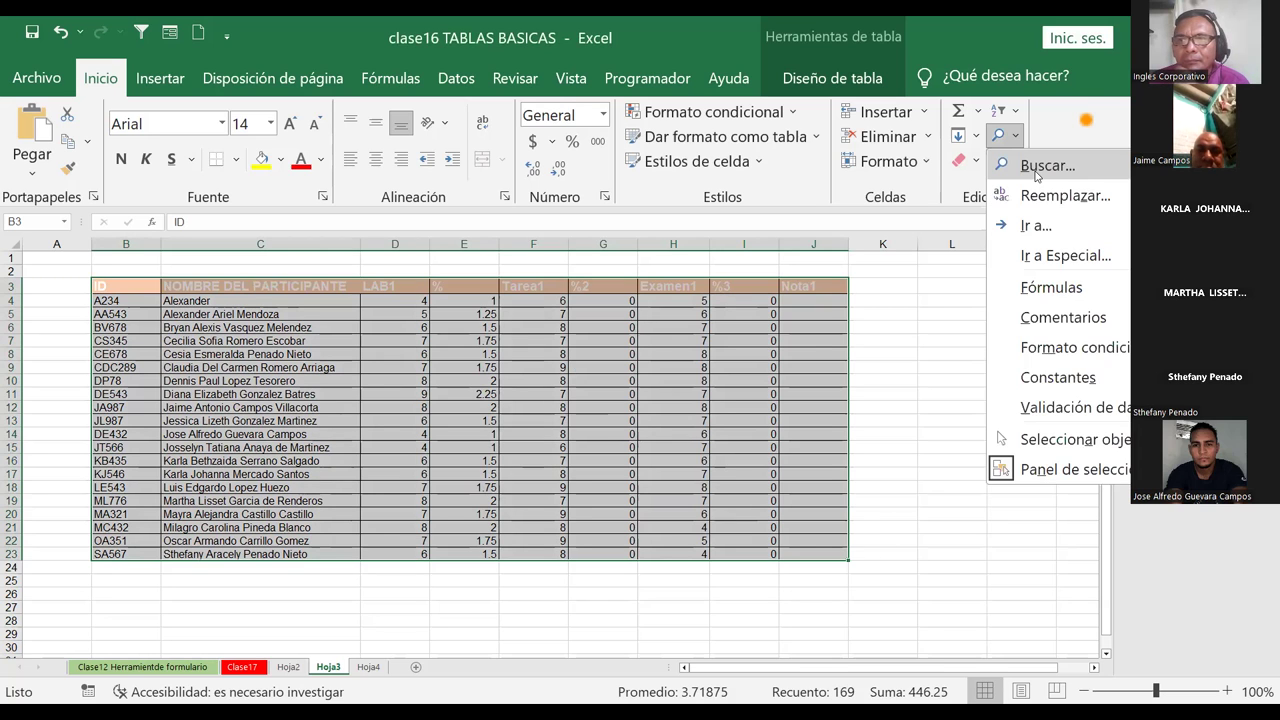
{"action": "left_click", "coordinate": [1037, 168]}
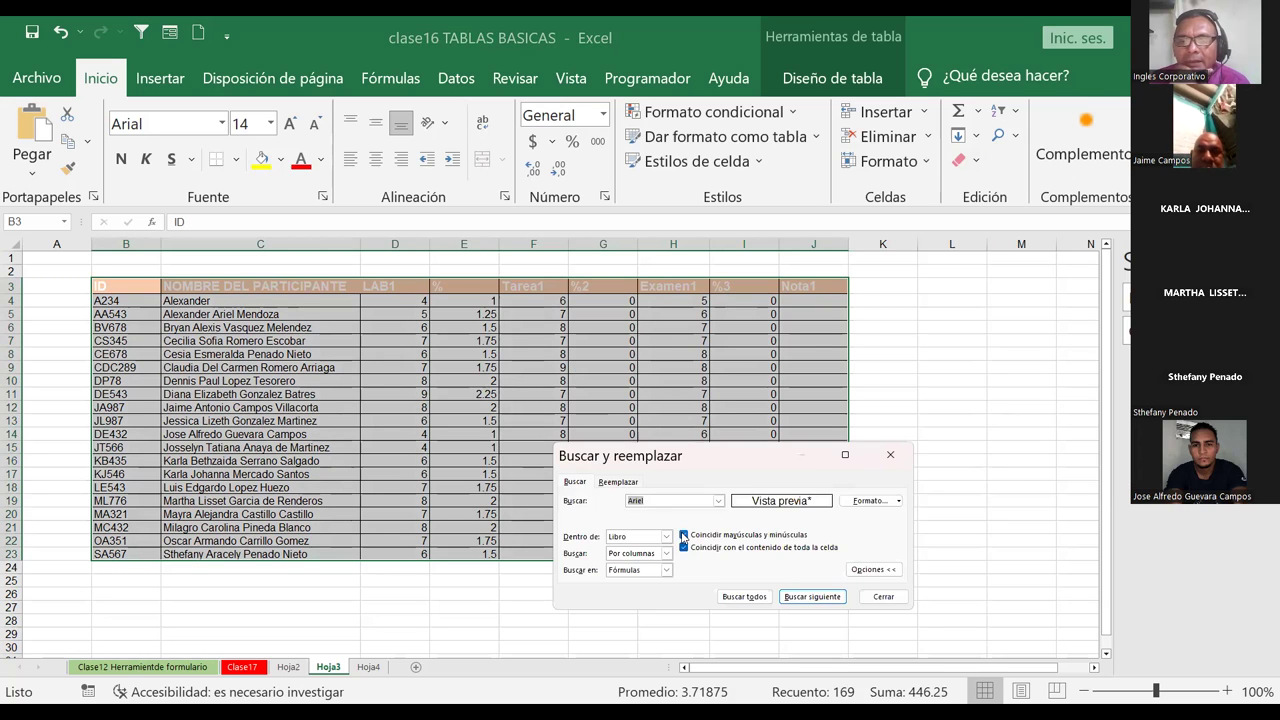
{"action": "left_click", "coordinate": [684, 548]}
{"action": "left_click", "coordinate": [684, 548]}
{"action": "left_click", "coordinate": [660, 500]}
{"action": "key", "text": "BackSpace"}
{"action": "key", "text": "BackSpace"}
{"action": "key", "text": "BackSpace"}
{"action": "key", "text": "BackSpace"}
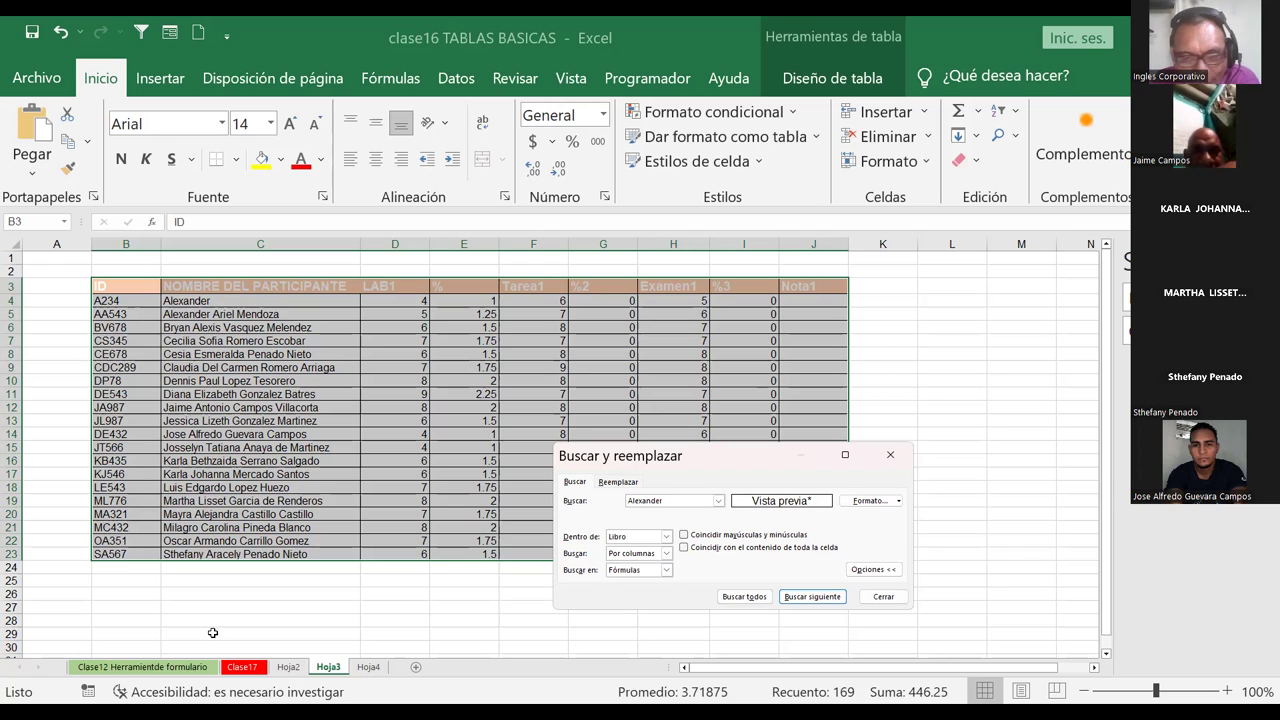
Search the current sheet by columns in Valores for the first name; nothing is found
{"action": "left_click", "coordinate": [666, 537]}
{"action": "left_click", "coordinate": [666, 556]}
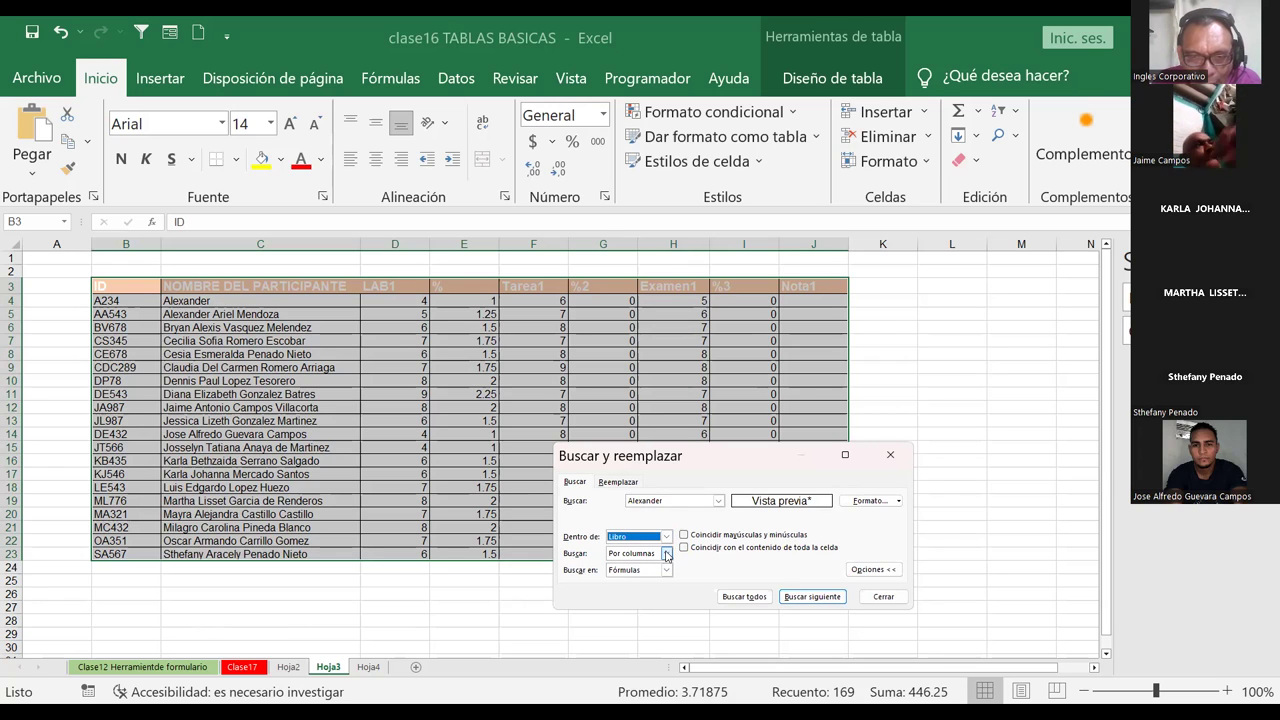
{"action": "left_click", "coordinate": [667, 554]}
{"action": "left_click", "coordinate": [670, 575]}
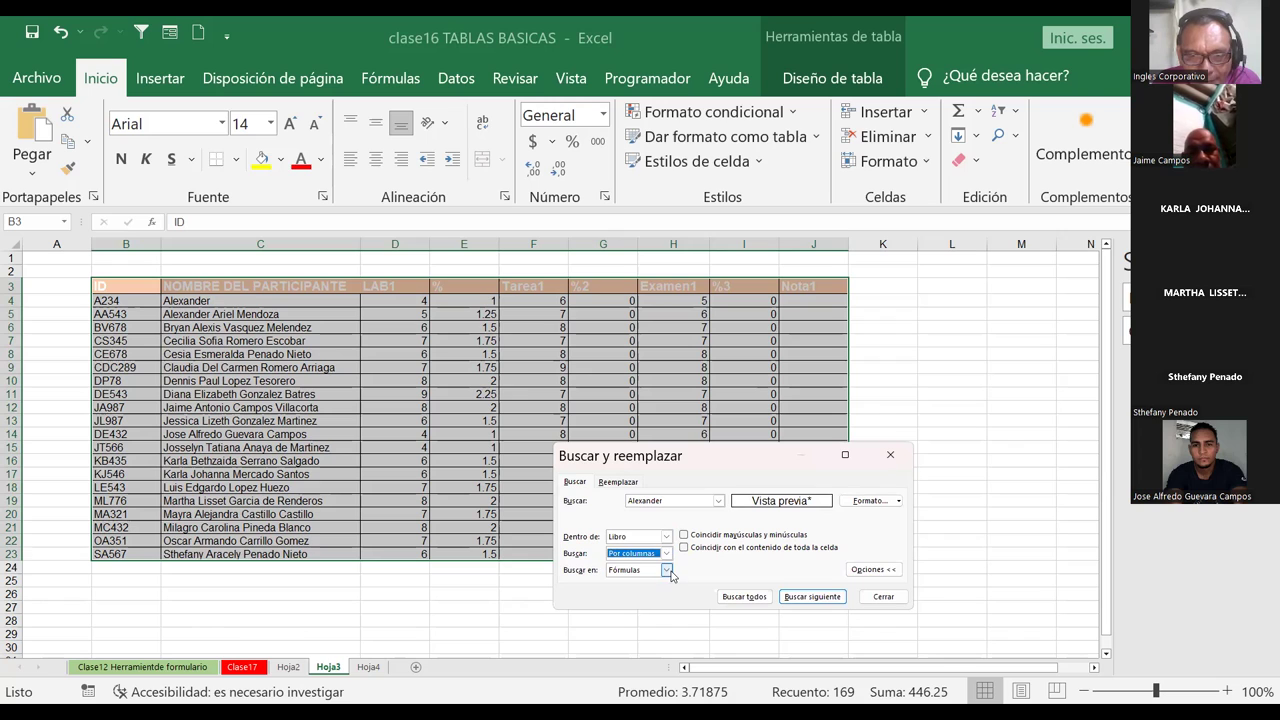
{"action": "left_click", "coordinate": [667, 571]}
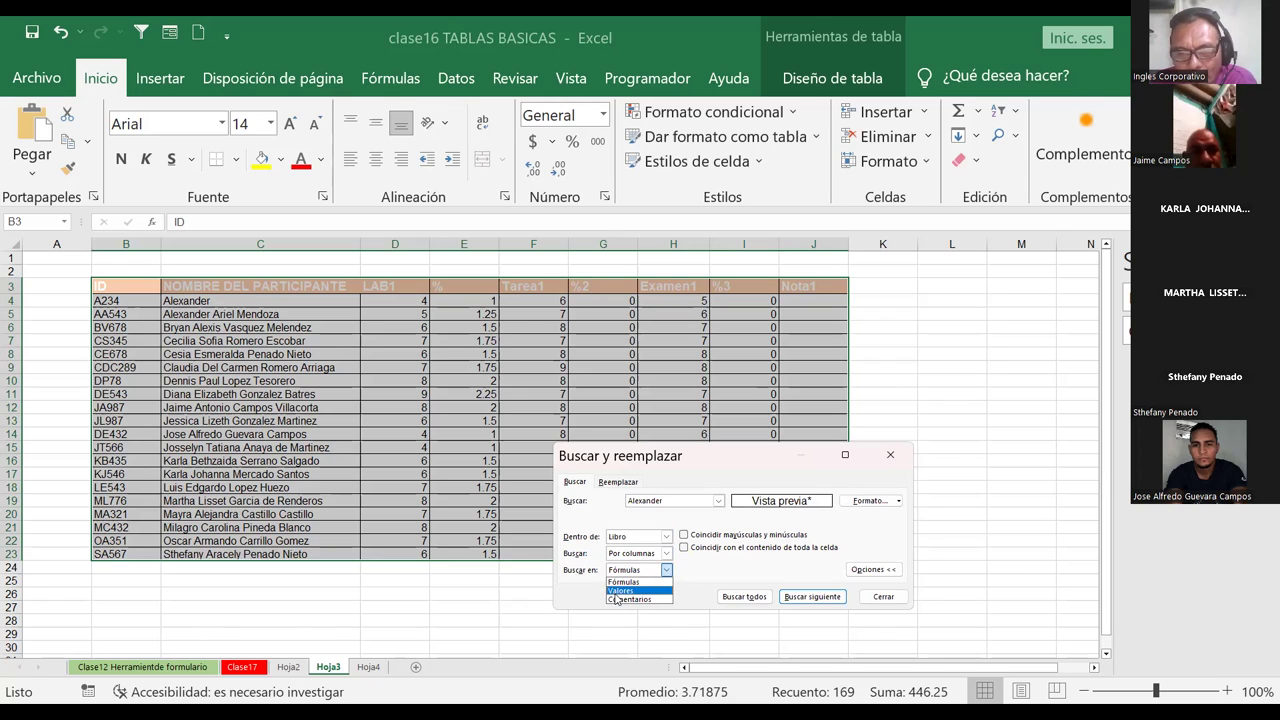
{"action": "left_click", "coordinate": [616, 591]}
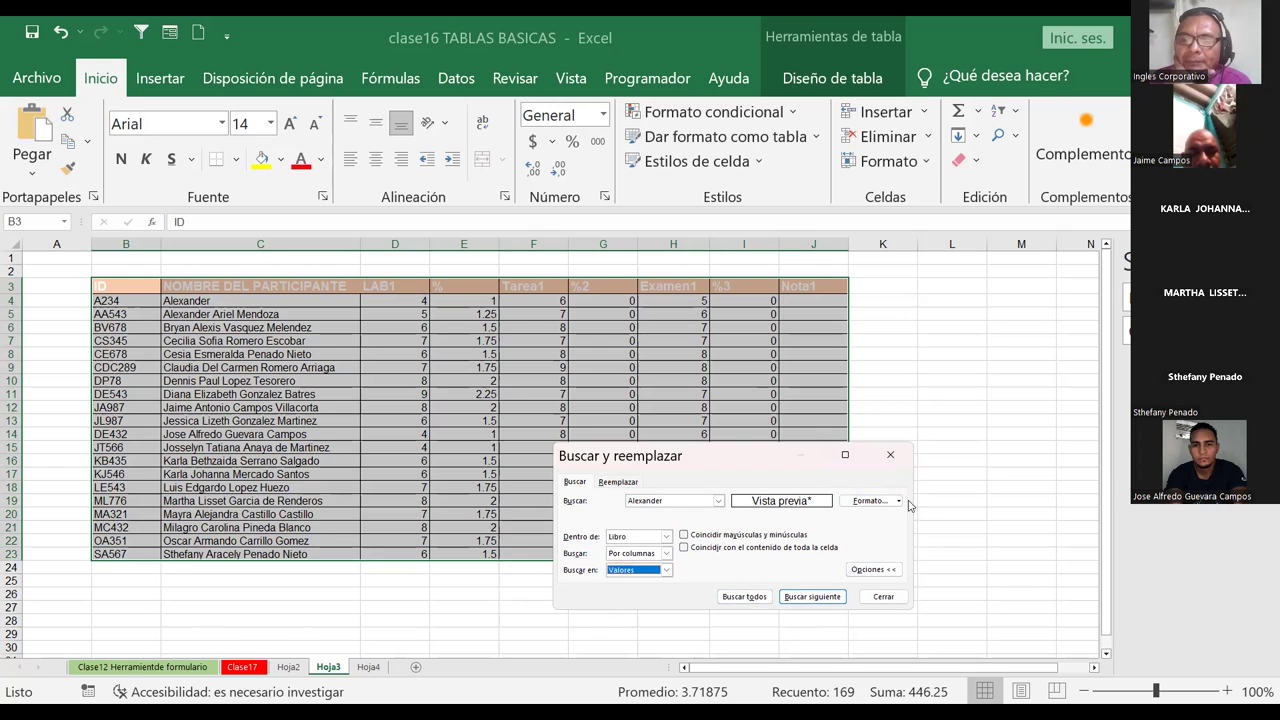
{"action": "left_click", "coordinate": [666, 537]}
{"action": "left_click", "coordinate": [621, 550]}
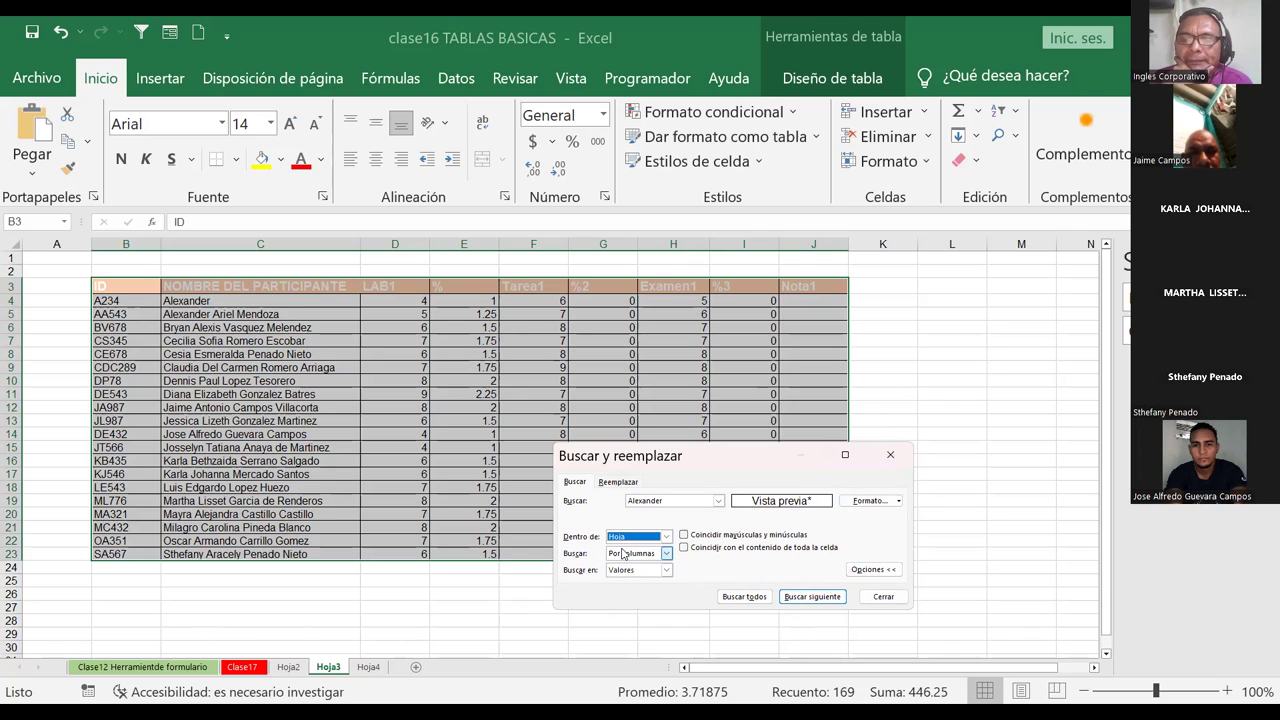
{"action": "left_click", "coordinate": [876, 569]}
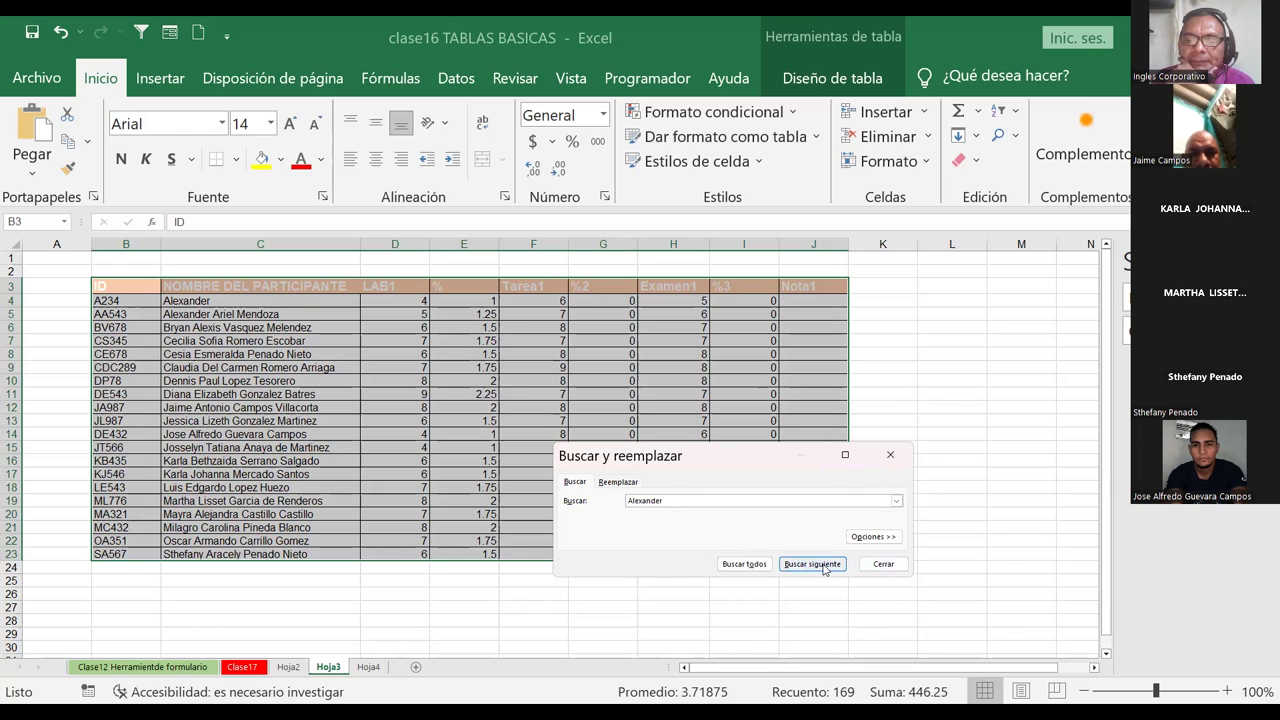
{"action": "left_click", "coordinate": [811, 565]}
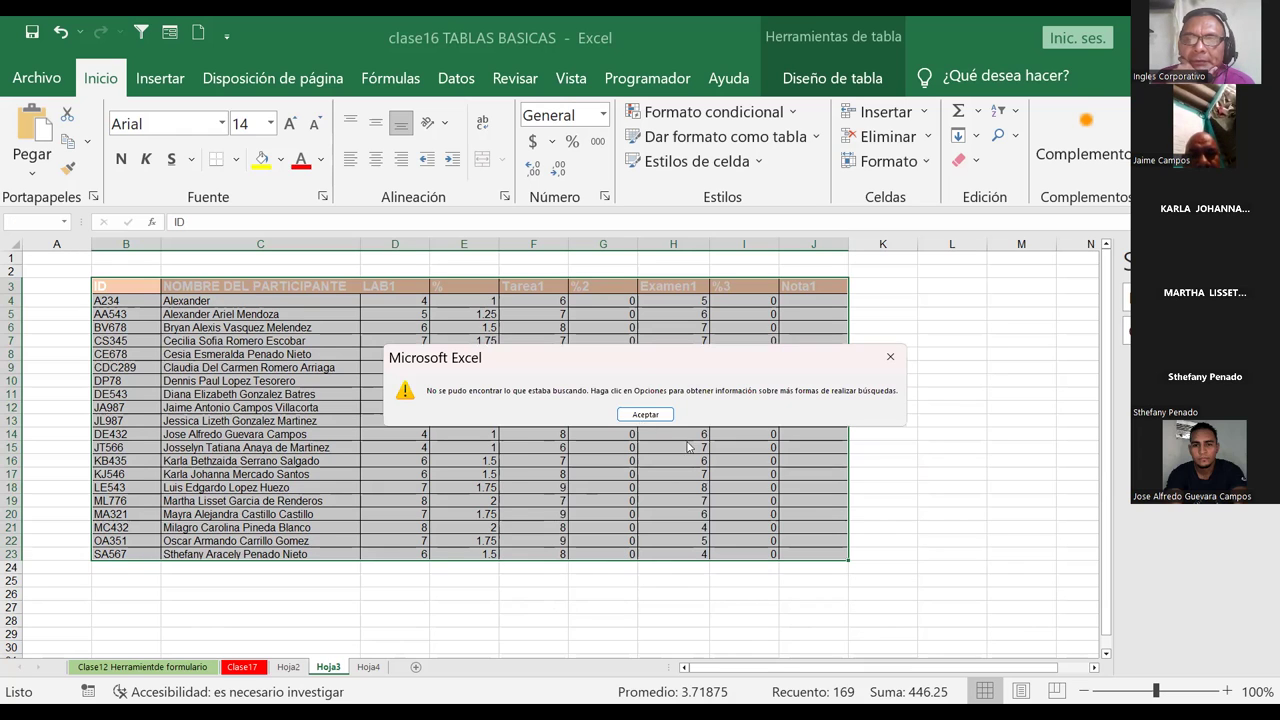
{"action": "left_click", "coordinate": [637, 414]}
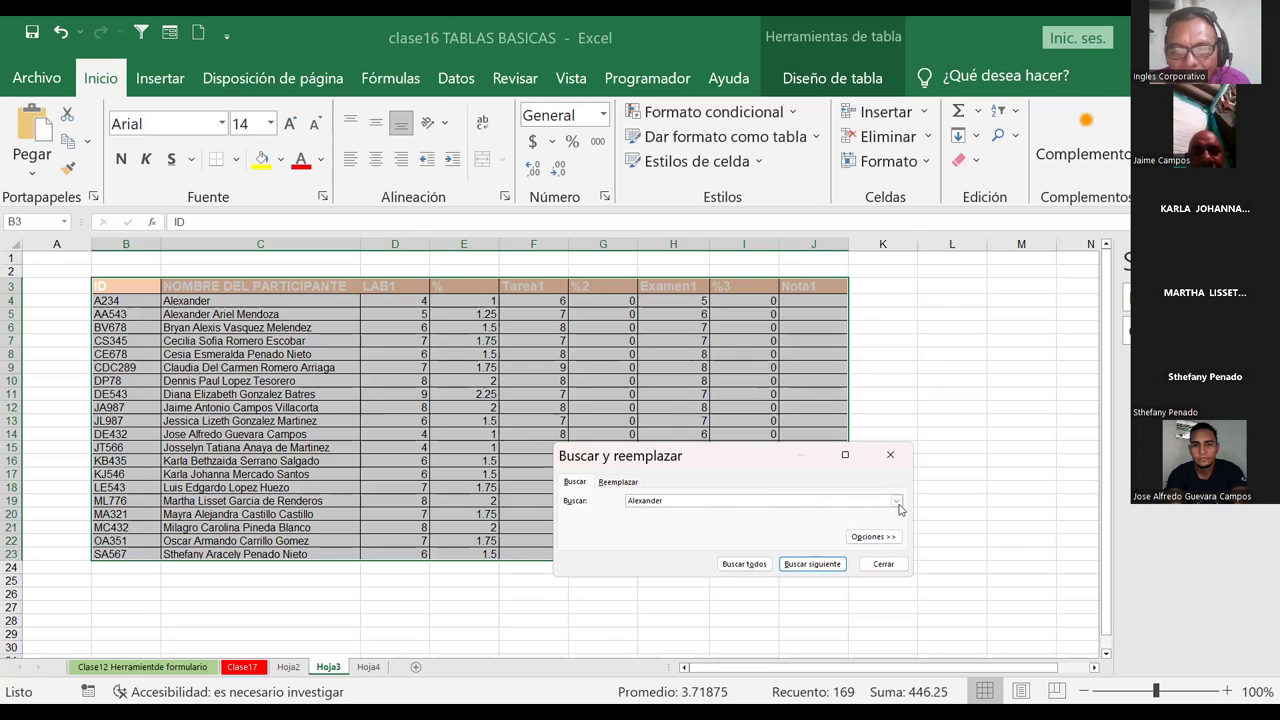
Search the Libro by columns in Fórmulas, matching the entire cell content
{"action": "left_click", "coordinate": [897, 501]}
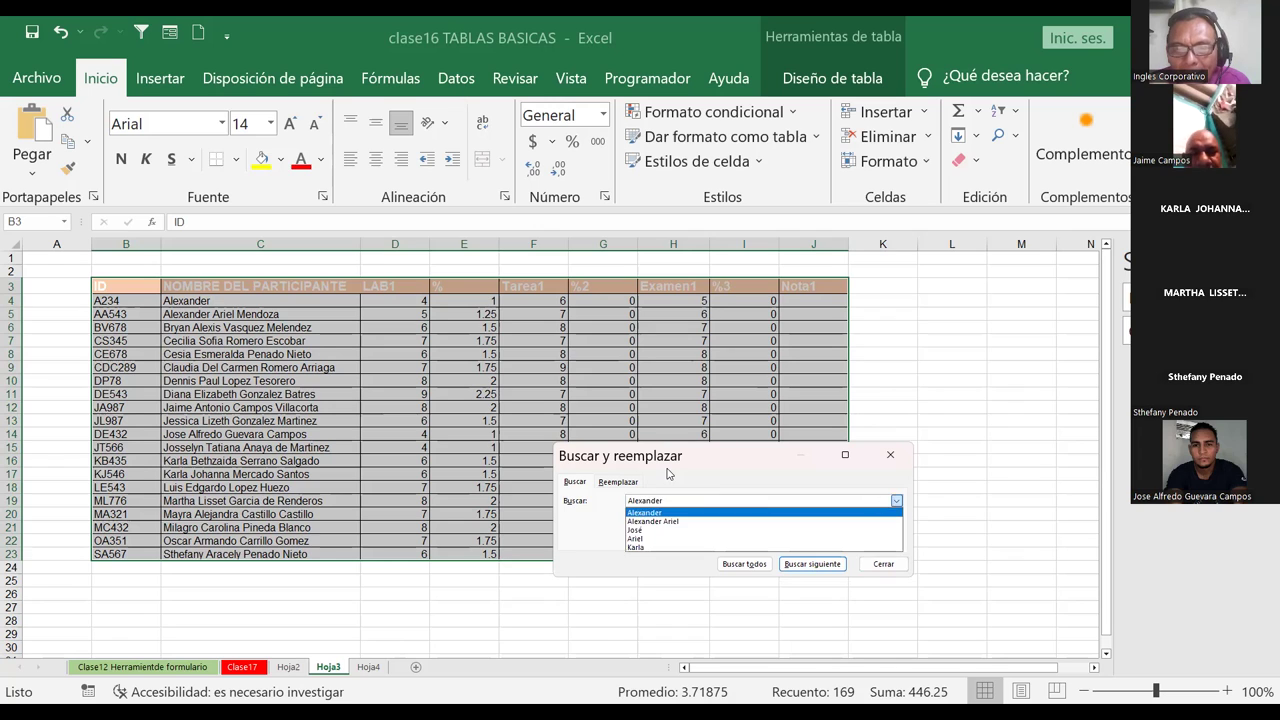
{"action": "left_click", "coordinate": [612, 482]}
{"action": "left_click", "coordinate": [577, 482]}
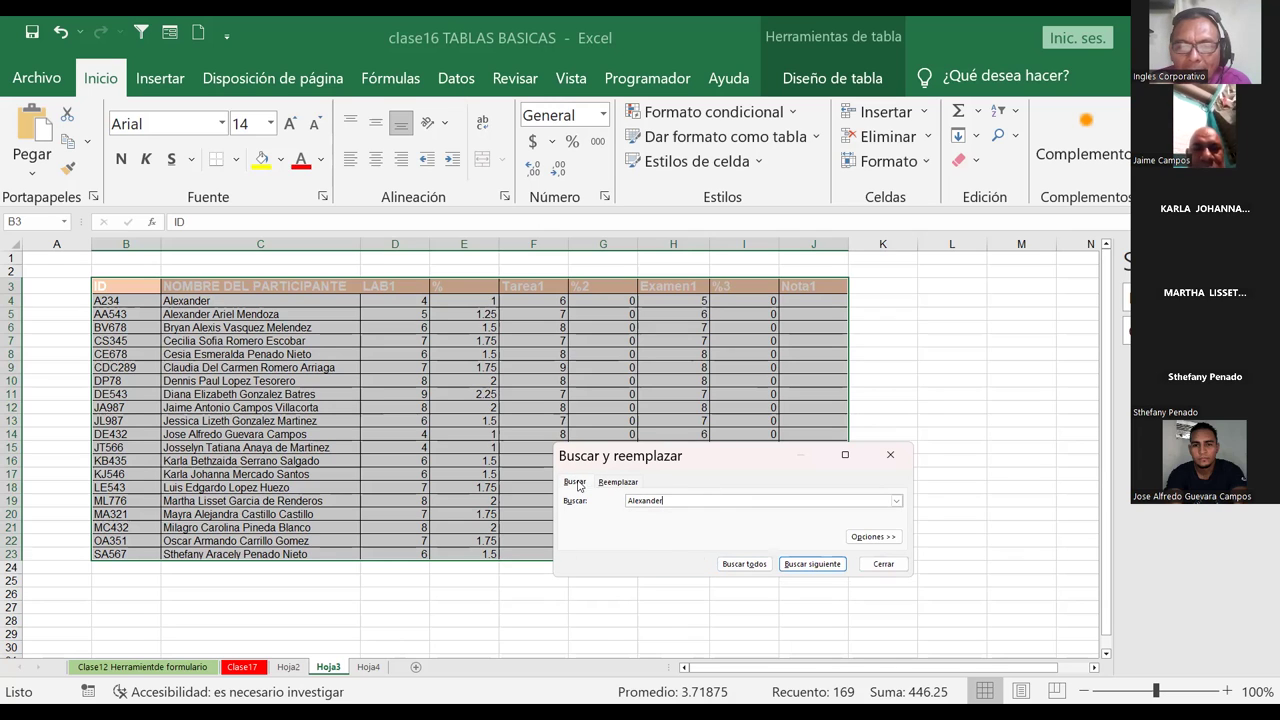
{"action": "left_click", "coordinate": [872, 538]}
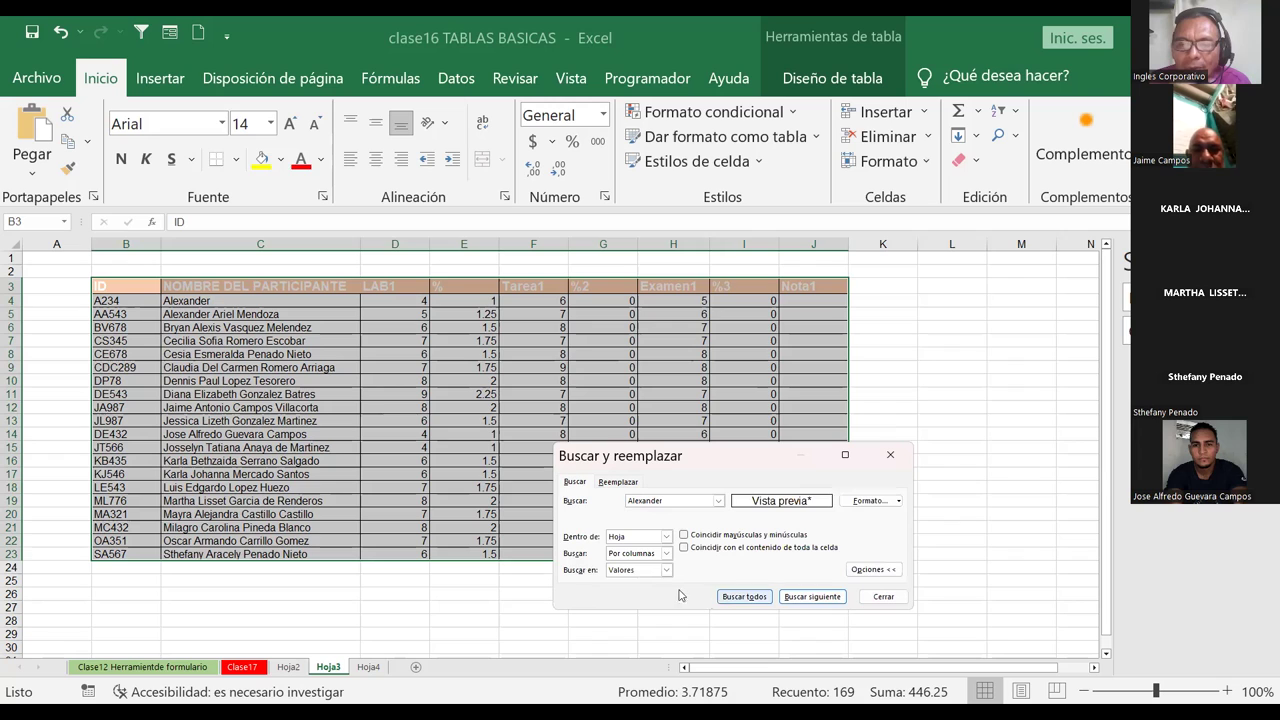
{"action": "left_click", "coordinate": [666, 538]}
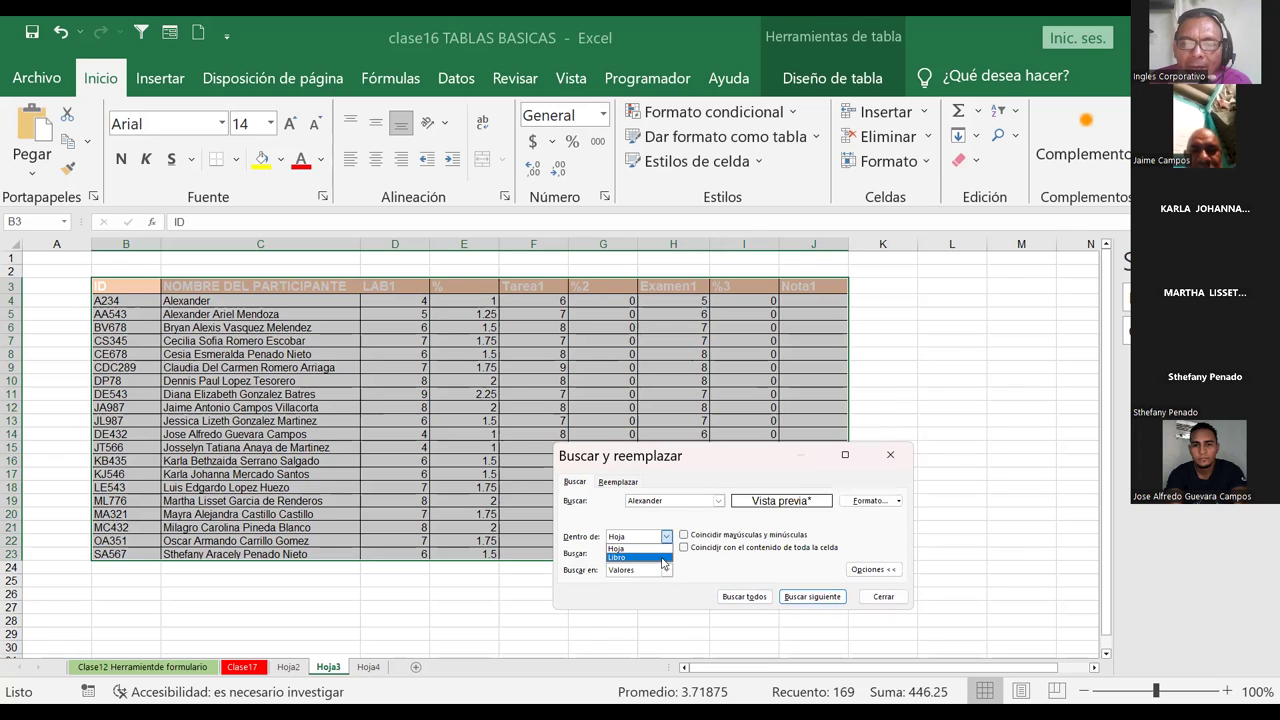
{"action": "left_click", "coordinate": [662, 557]}
{"action": "left_click", "coordinate": [666, 553]}
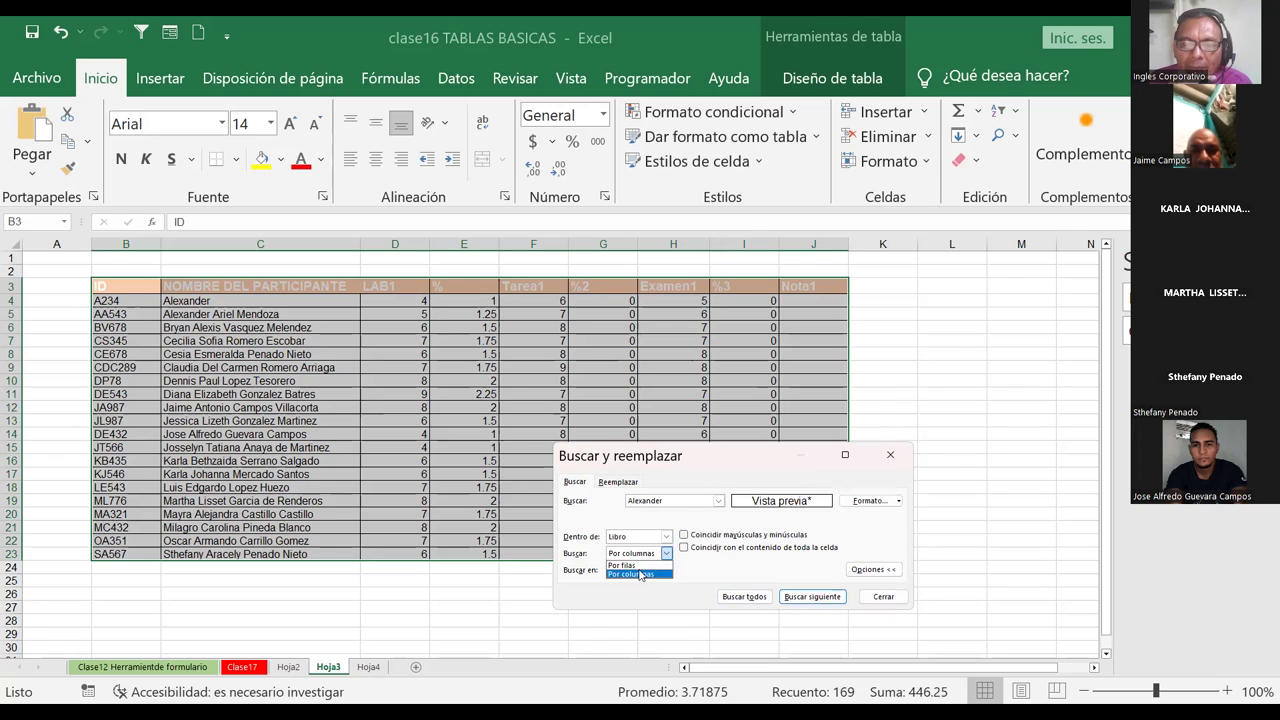
{"action": "left_click", "coordinate": [640, 575]}
{"action": "left_click", "coordinate": [666, 570]}
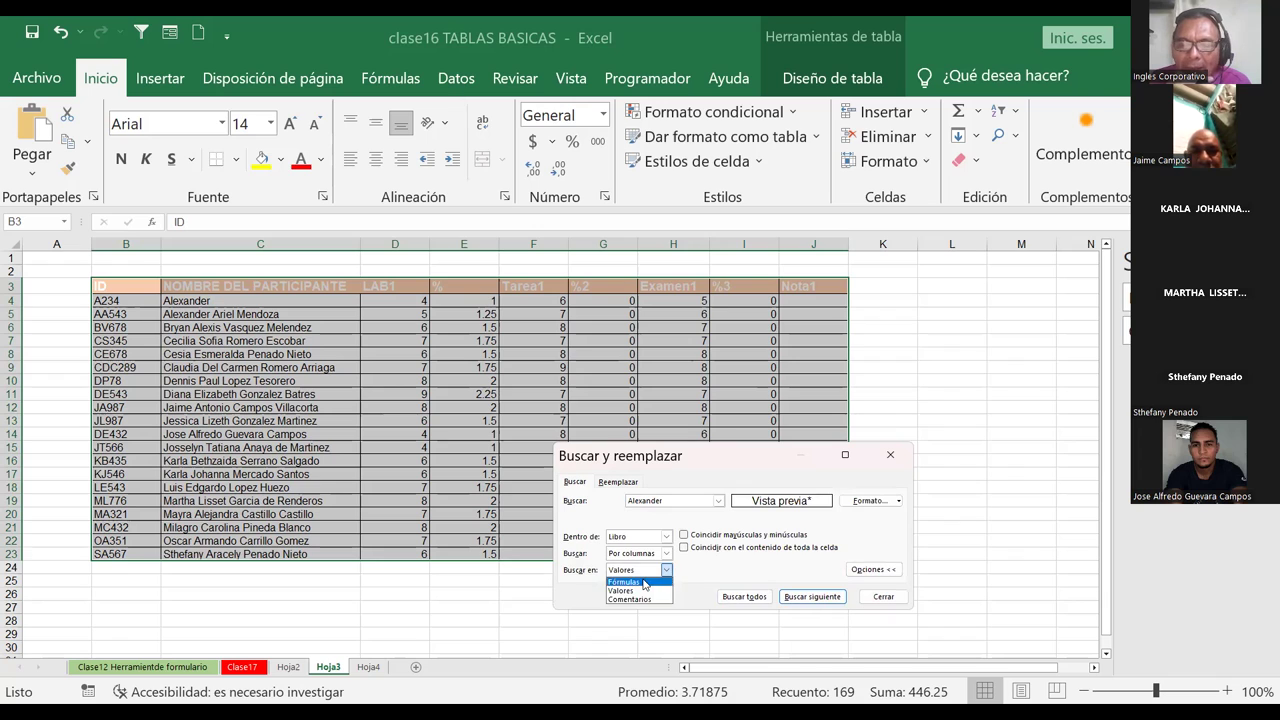
{"action": "left_click", "coordinate": [644, 582]}
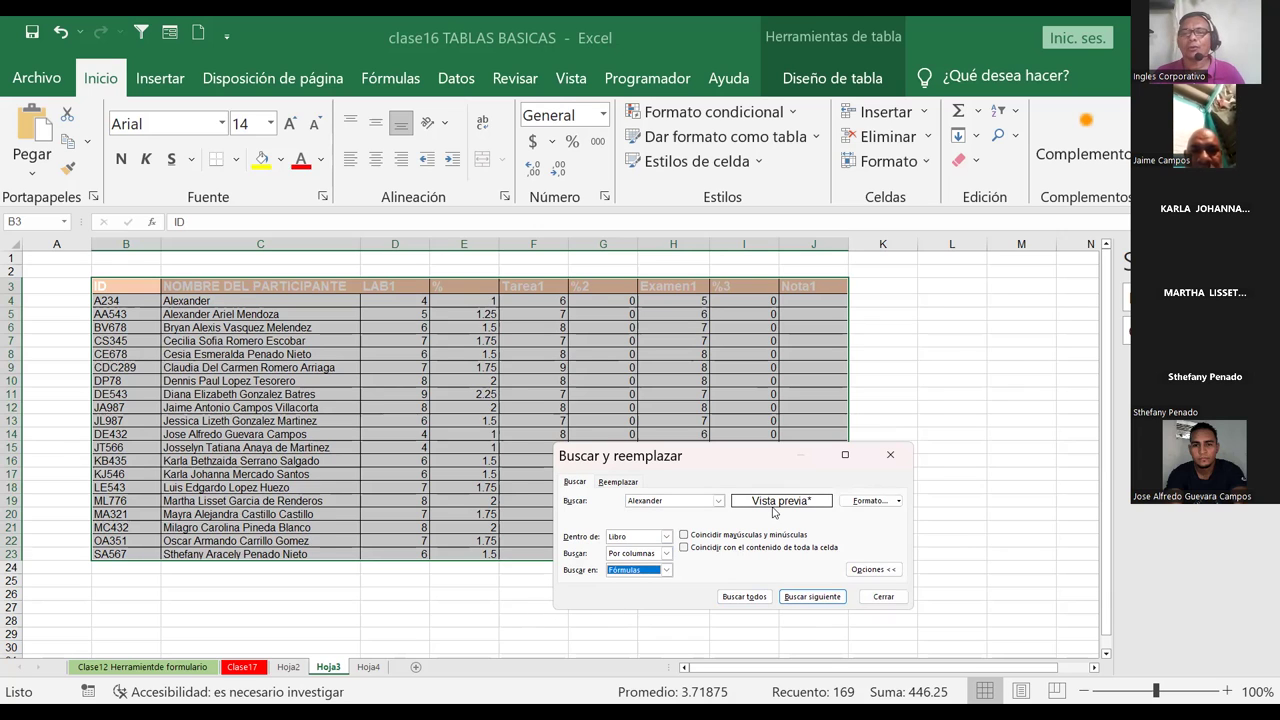
{"action": "left_click", "coordinate": [684, 548]}
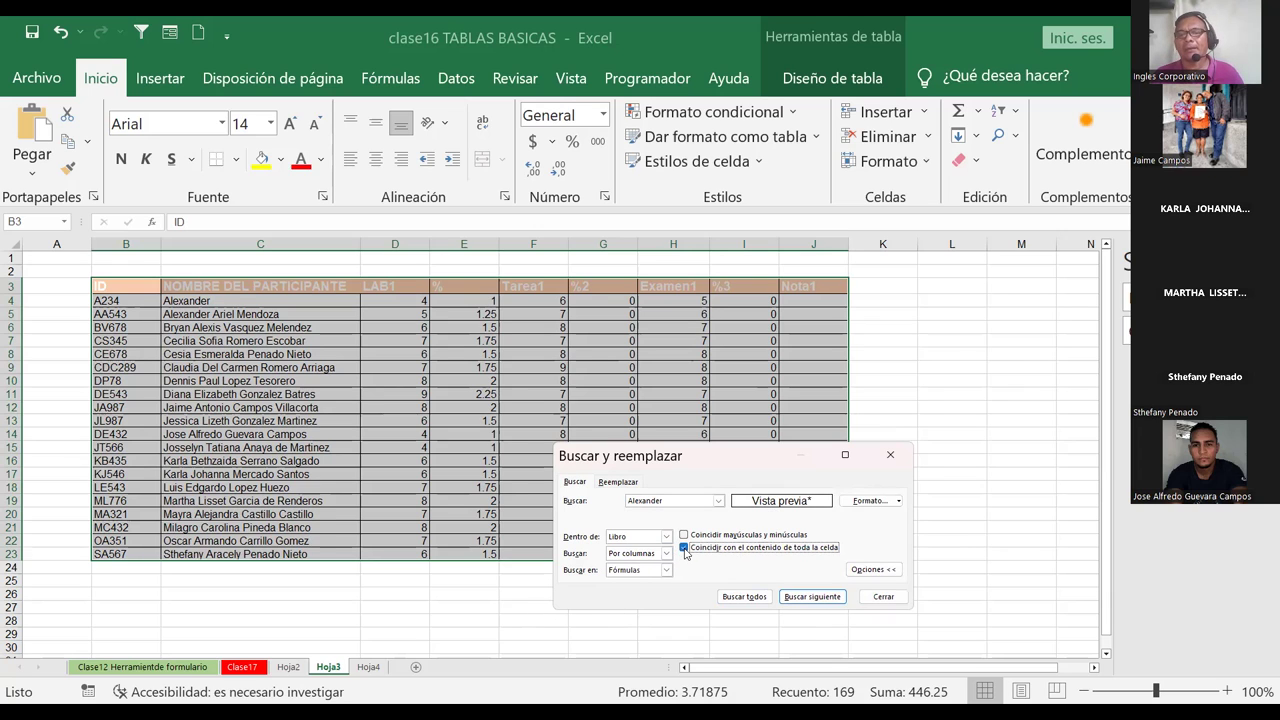
{"action": "left_click", "coordinate": [815, 601]}
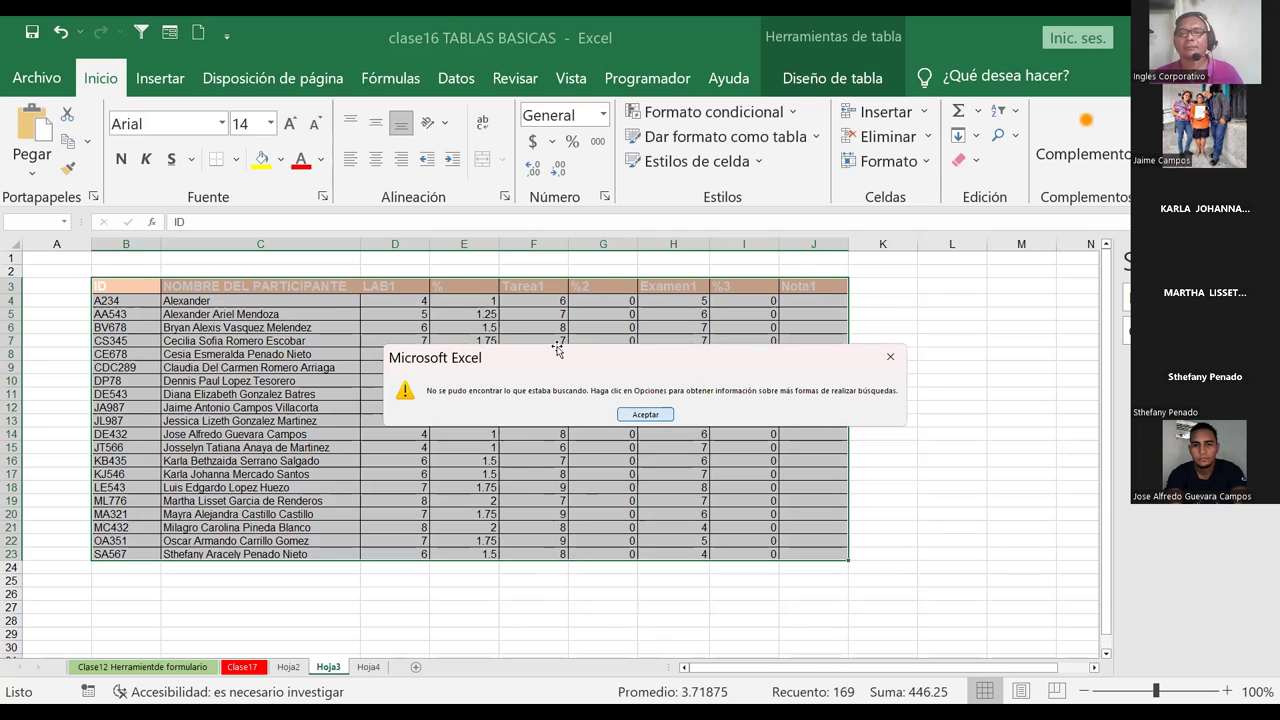
{"action": "left_click", "coordinate": [660, 416]}
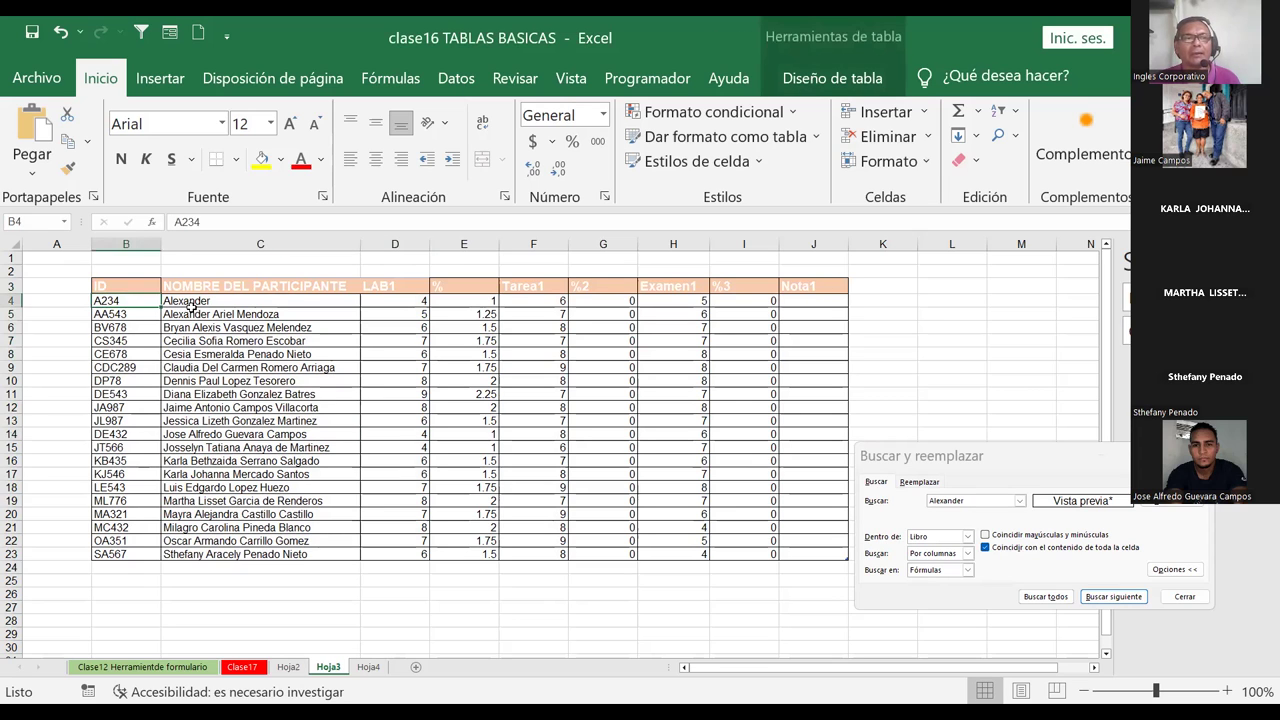
Inspect cell E13, close the search window, and select a cell outside the table
{"action": "left_click", "coordinate": [470, 421]}
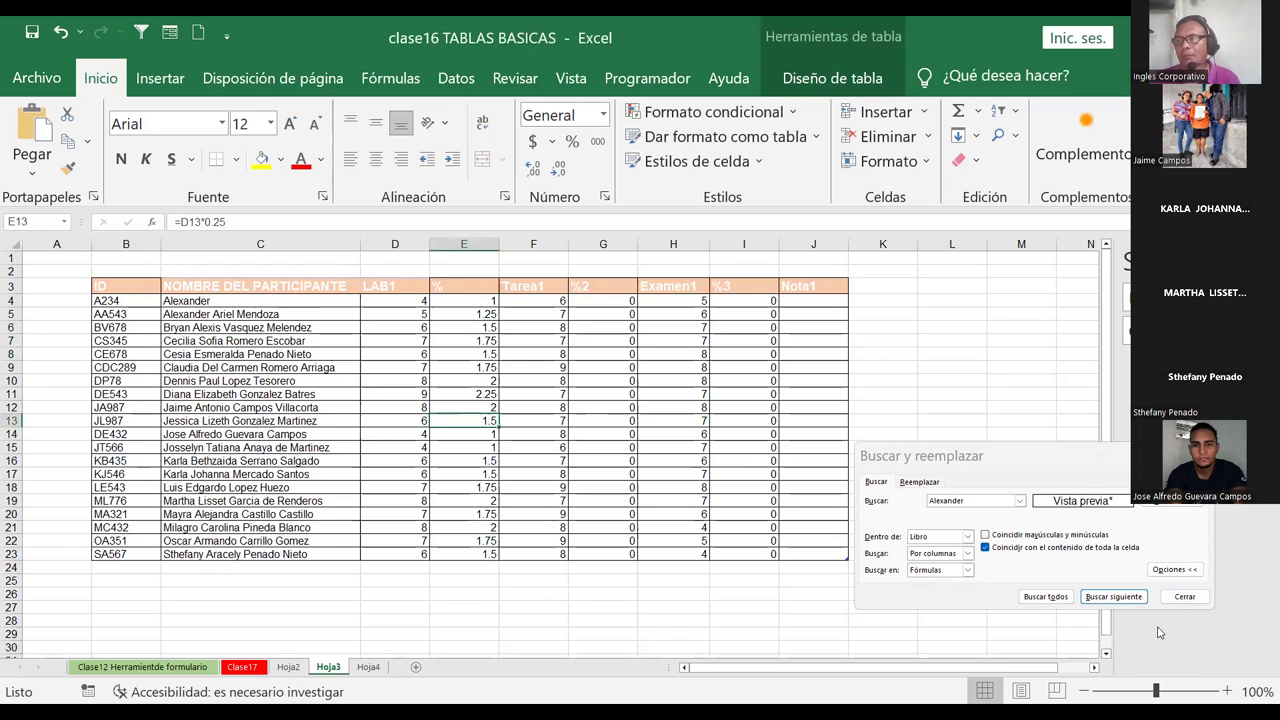
{"action": "left_click", "coordinate": [1103, 491]}
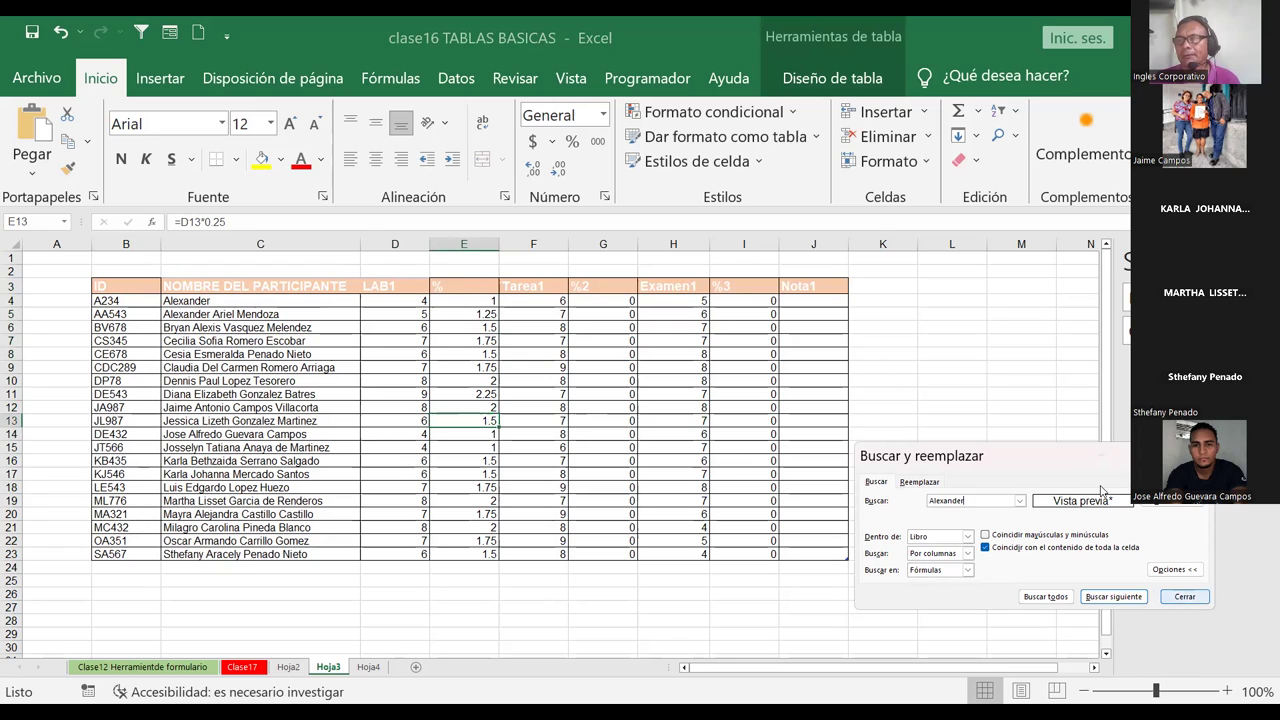
{"action": "key", "text": "Escape"}
{"action": "double_click", "coordinate": [705, 633]}
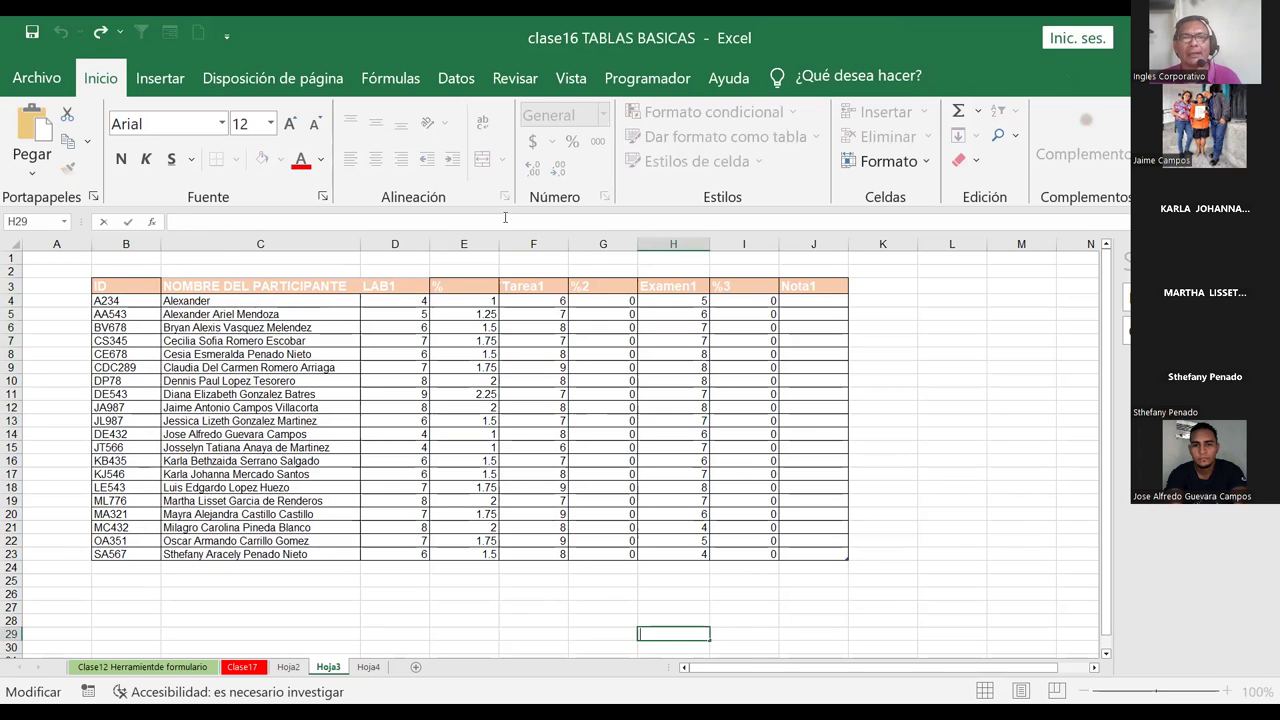
{"action": "left_click", "coordinate": [422, 421]}
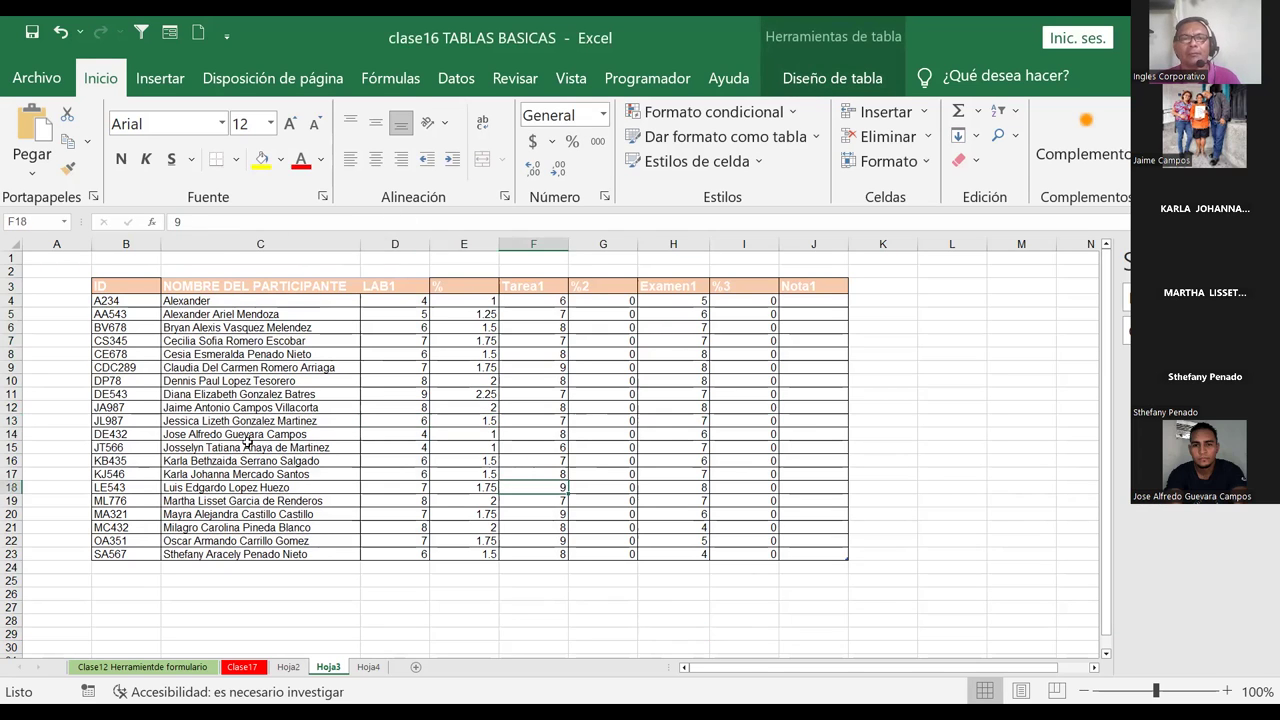
{"action": "left_click", "coordinate": [996, 437]}
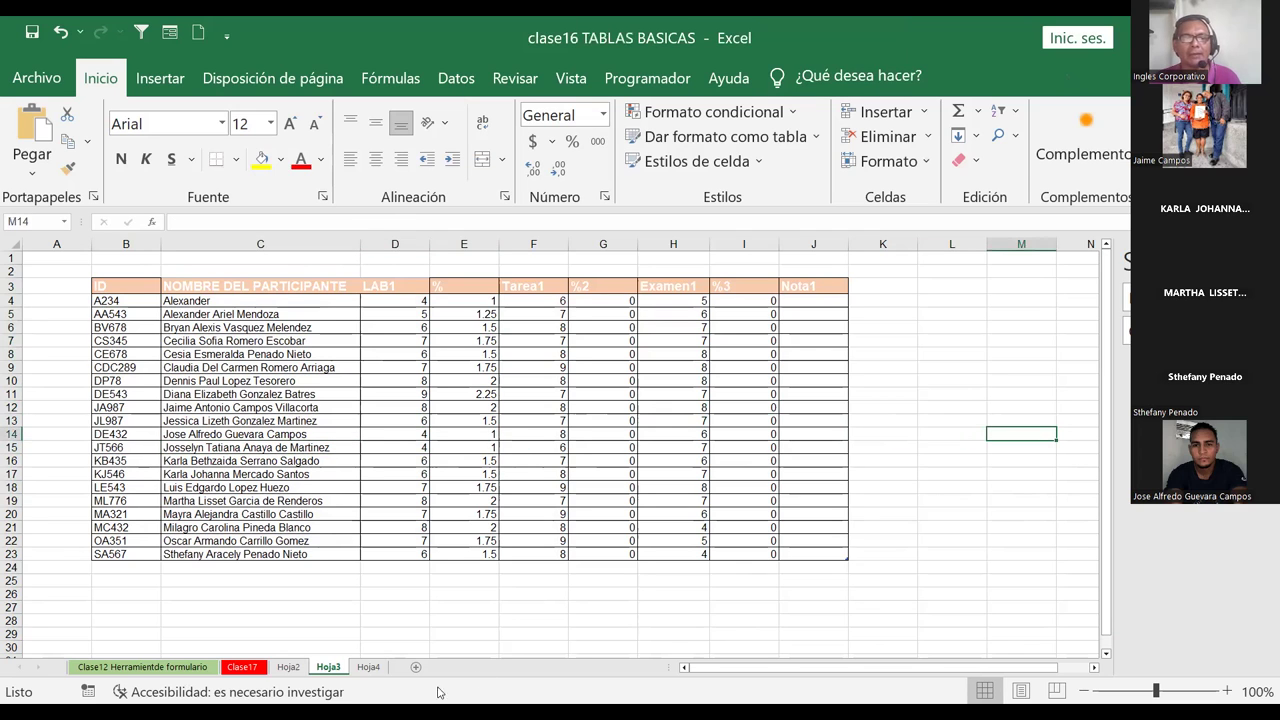
Glance at the Hoja2 sheet and come back to Hoja3
{"action": "left_click", "coordinate": [289, 667]}
{"action": "left_click", "coordinate": [328, 667]}
{"action": "left_click", "coordinate": [299, 670]}
{"action": "left_click", "coordinate": [326, 668]}
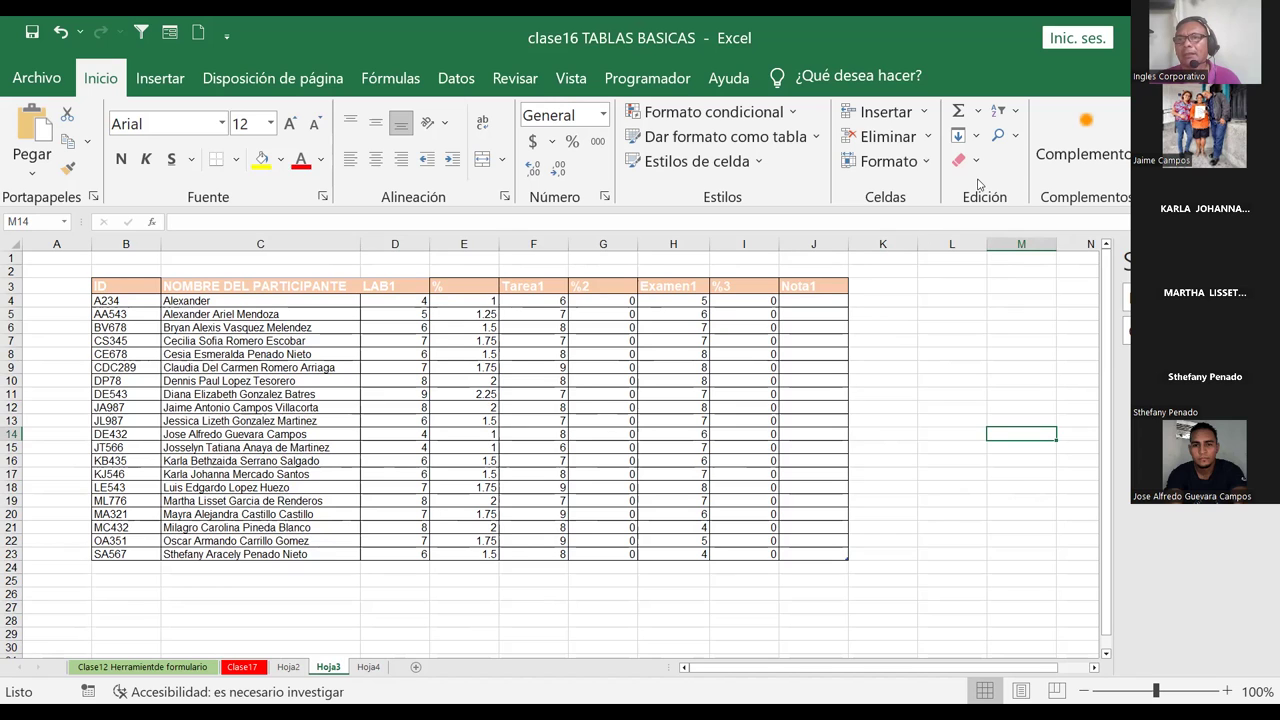
Open Find, review the Number, Alignment, Font, Border, Fill and Protection format tabs, then show search history
{"action": "left_click", "coordinate": [1016, 146]}
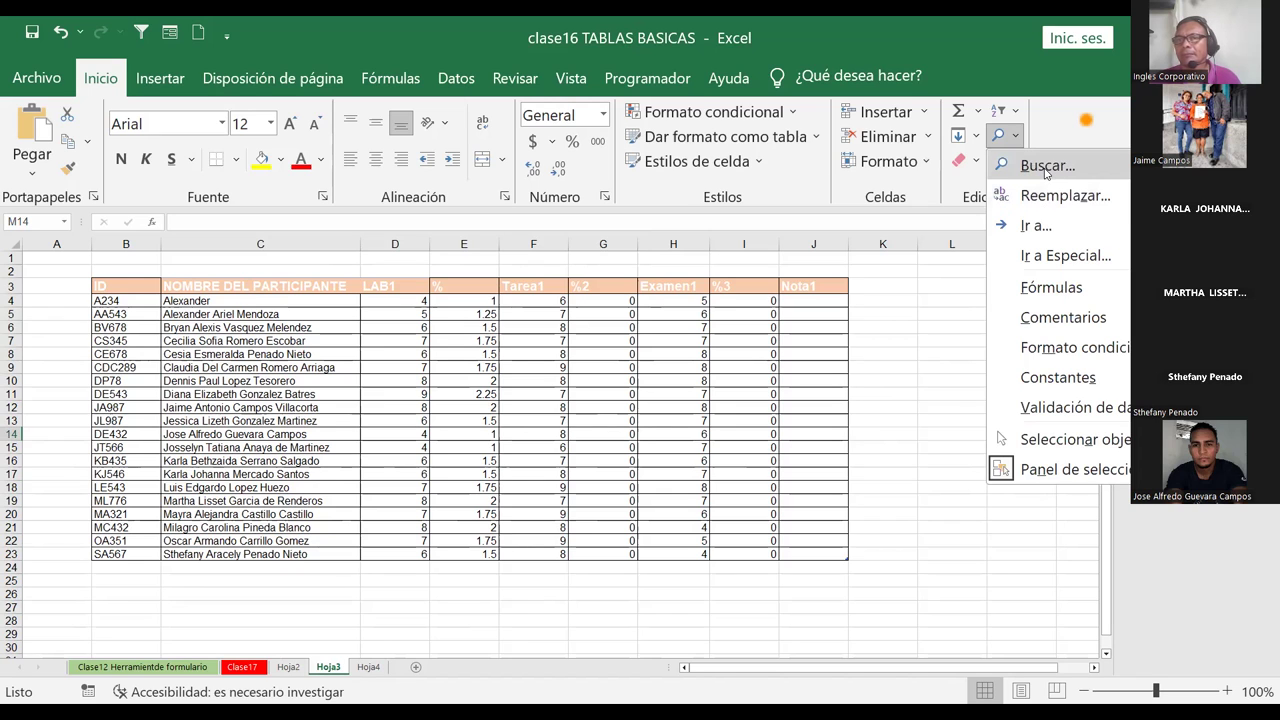
{"action": "left_click", "coordinate": [1045, 168]}
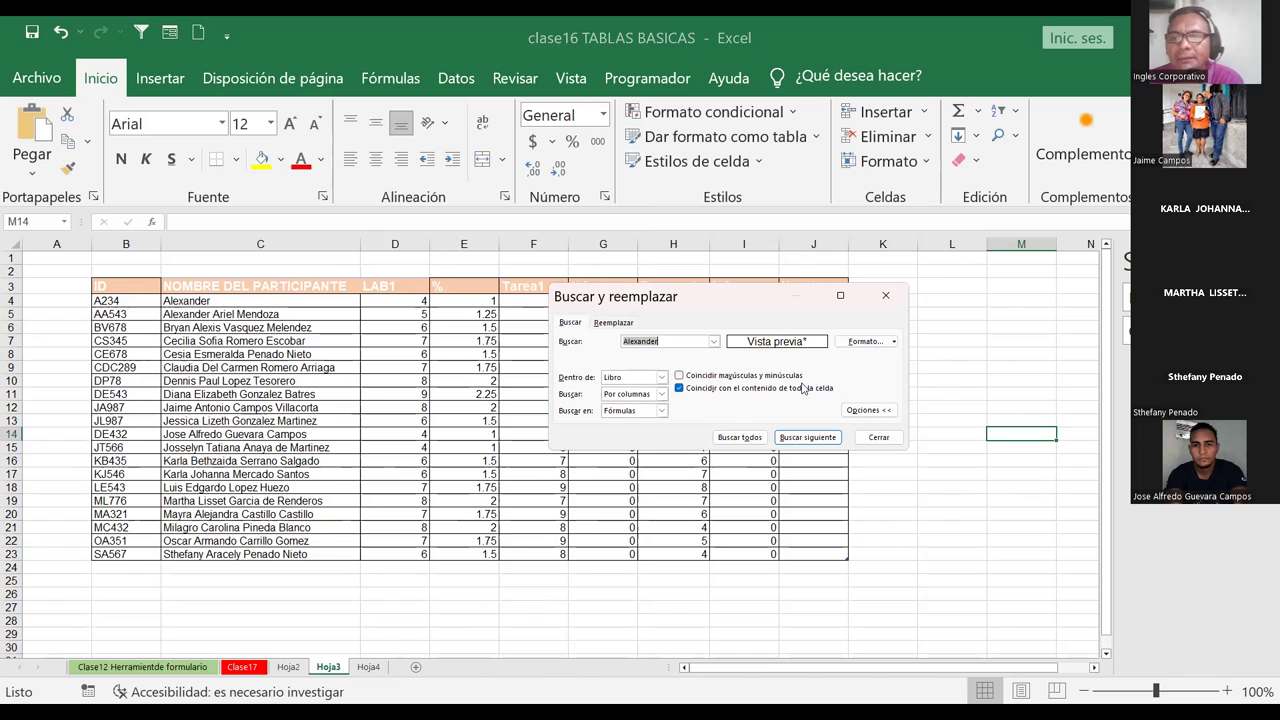
{"action": "left_click", "coordinate": [858, 342]}
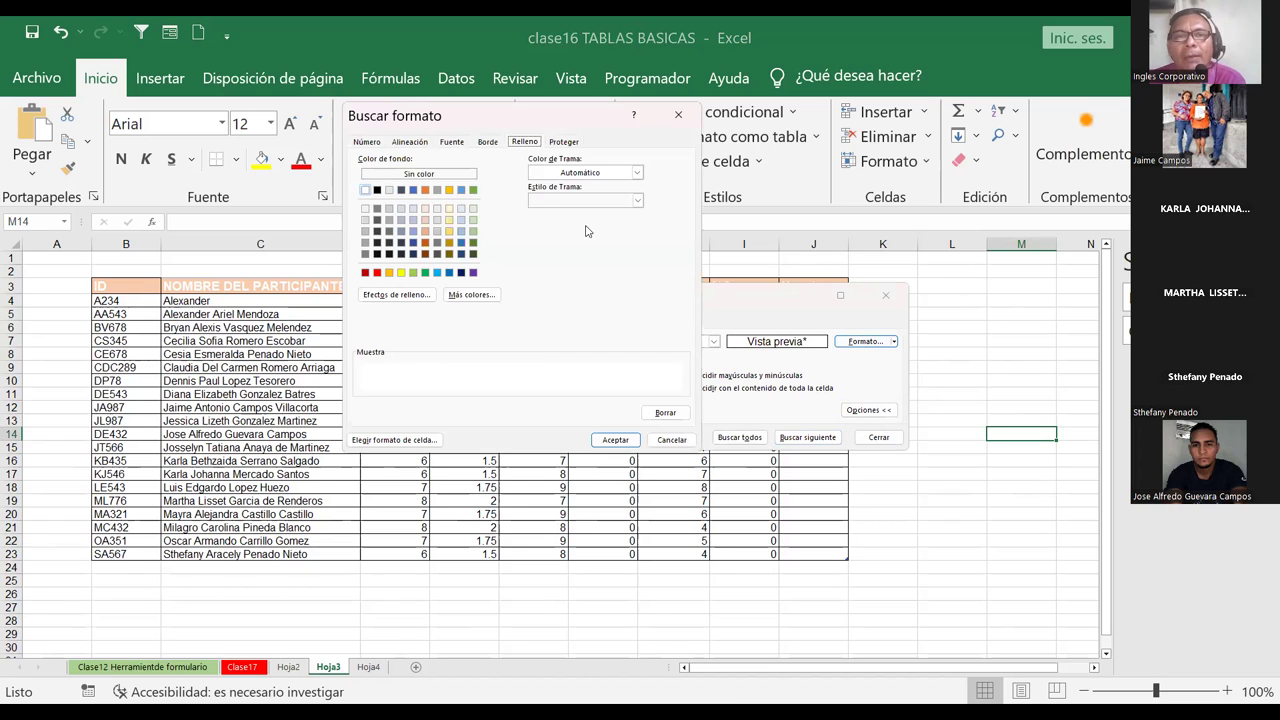
{"action": "left_click", "coordinate": [367, 143]}
{"action": "left_click", "coordinate": [409, 146]}
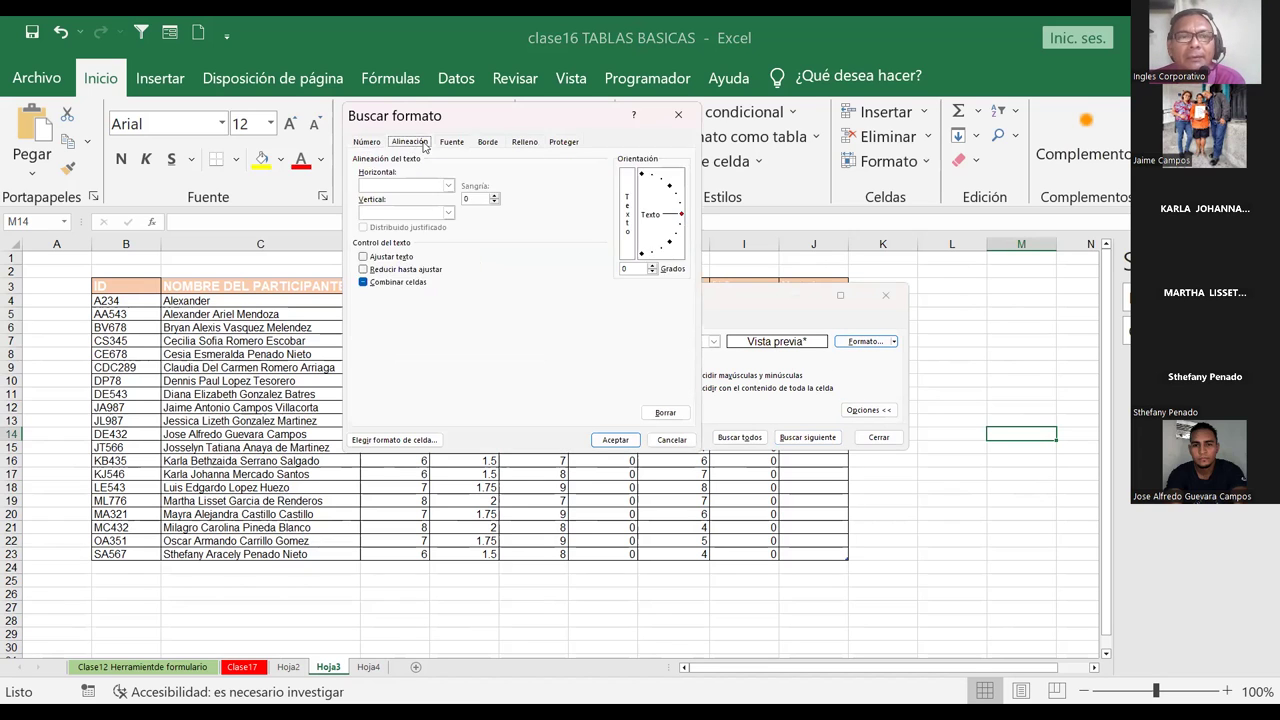
{"action": "left_click", "coordinate": [451, 147]}
{"action": "left_click", "coordinate": [492, 146]}
{"action": "left_click", "coordinate": [530, 145]}
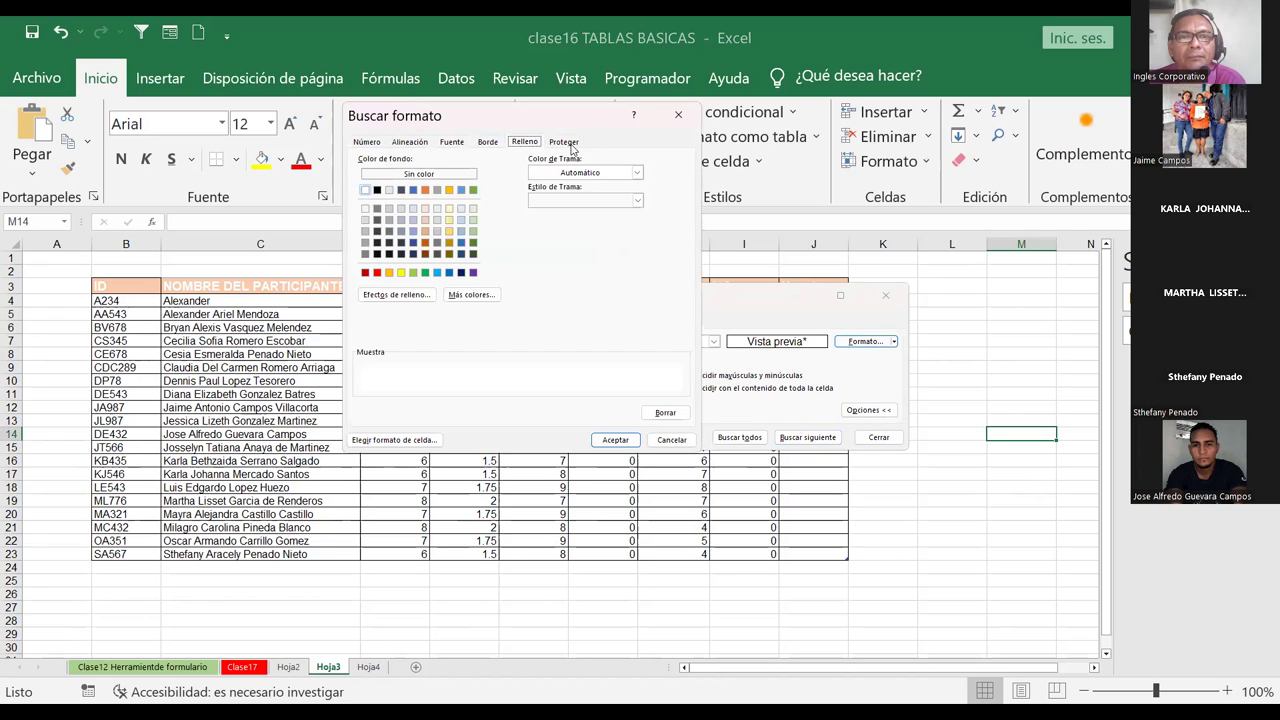
{"action": "left_click", "coordinate": [571, 144]}
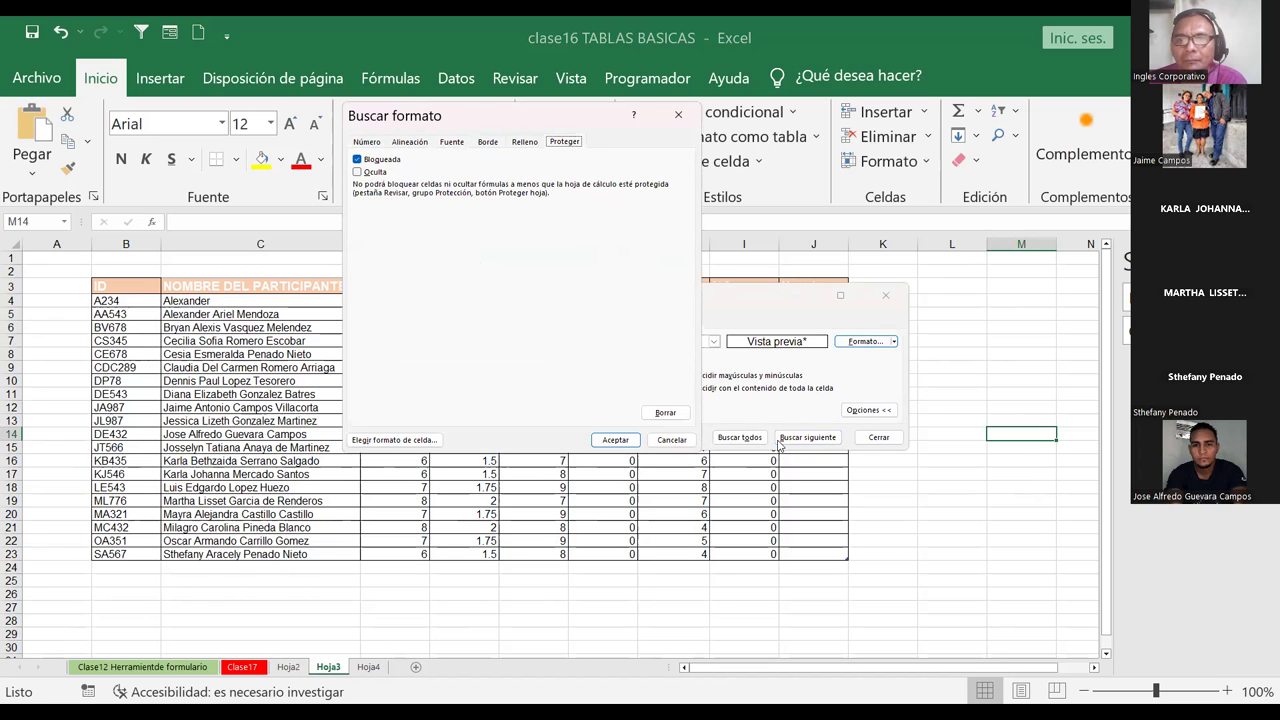
{"action": "left_click", "coordinate": [672, 440]}
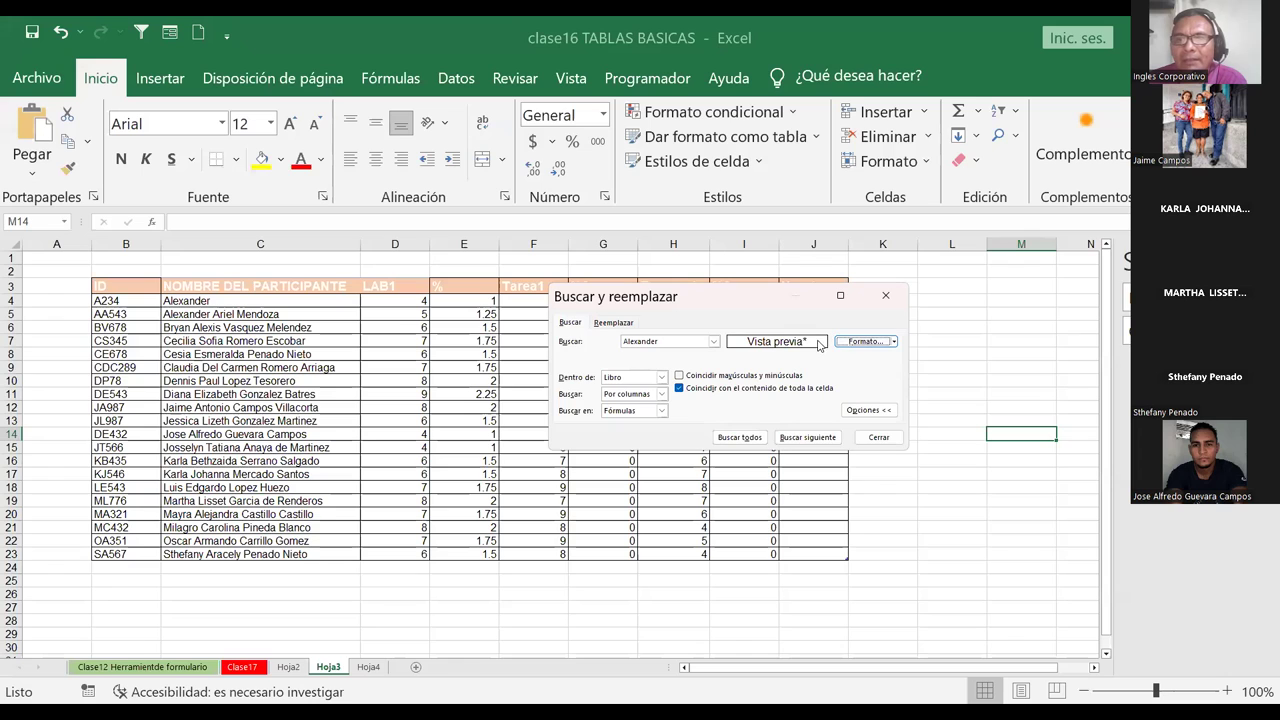
{"action": "left_click", "coordinate": [714, 342]}
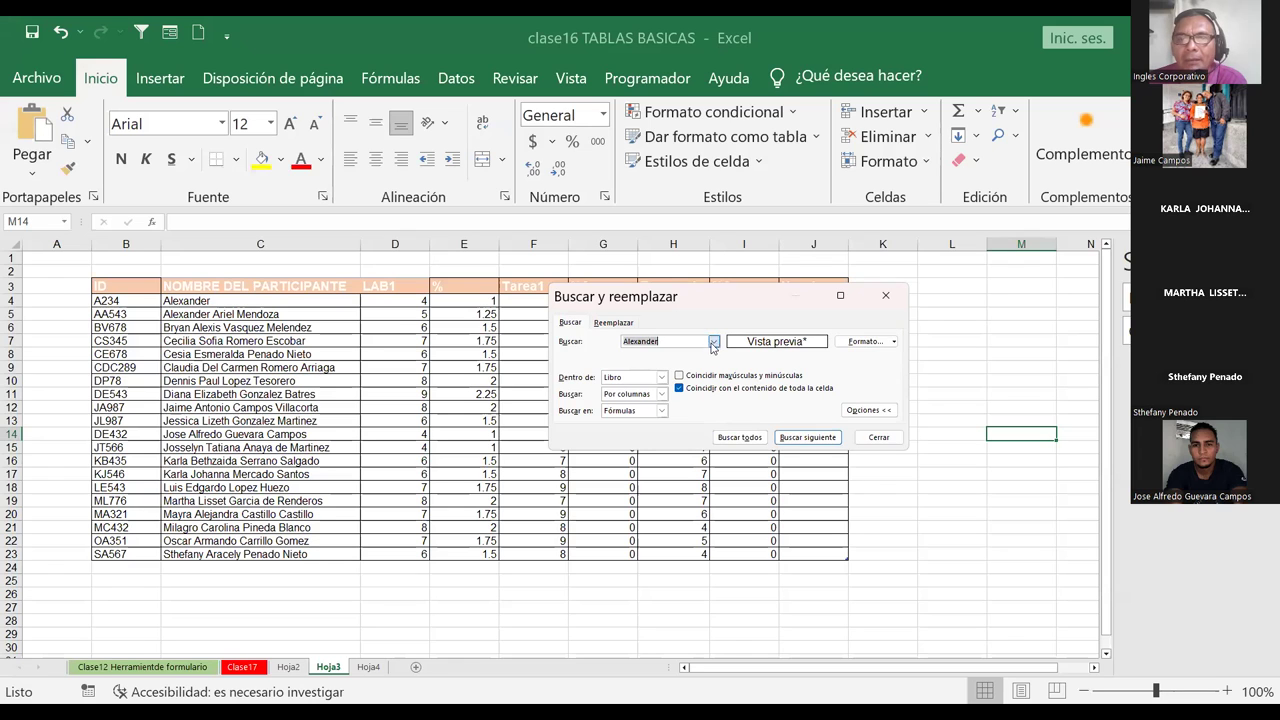
Select the participant's full name in cell C22 to use as the search term
{"action": "left_click", "coordinate": [235, 457]}
{"action": "left_click", "coordinate": [250, 501]}
{"action": "left_click", "coordinate": [272, 528]}
{"action": "left_click", "coordinate": [342, 502]}
{"action": "left_click", "coordinate": [326, 540]}
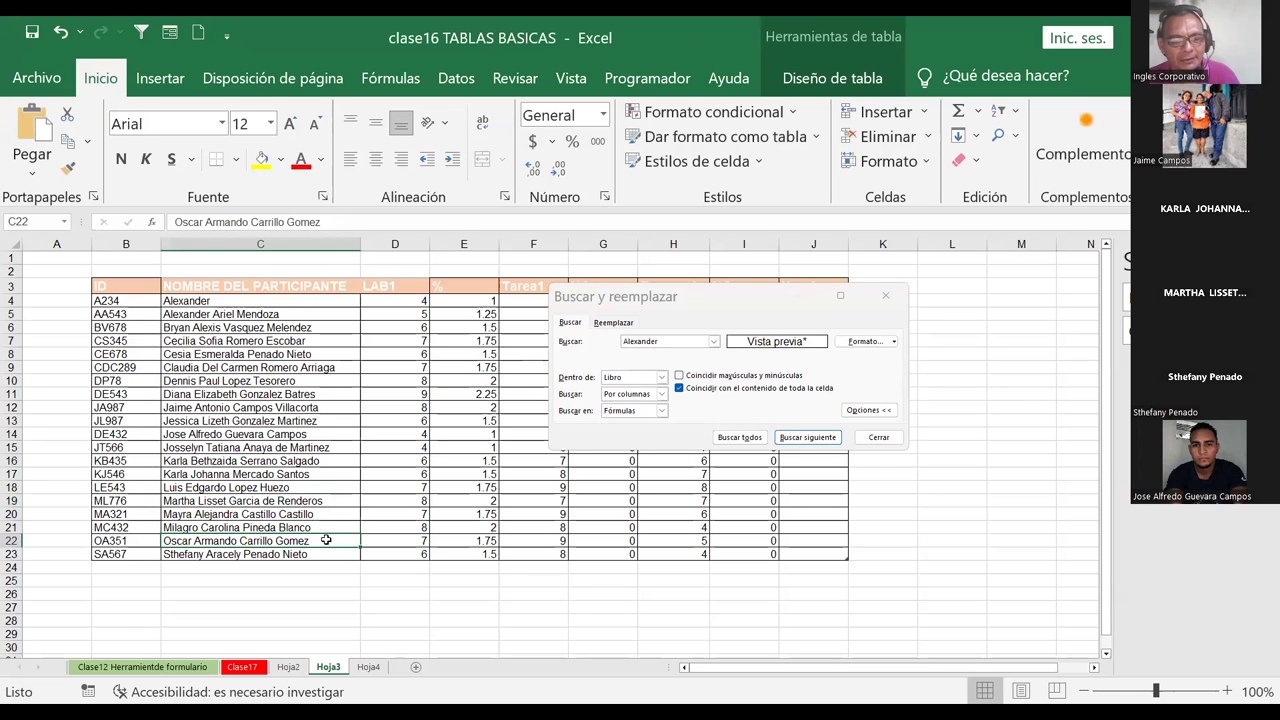
{"action": "double_click", "coordinate": [326, 540]}
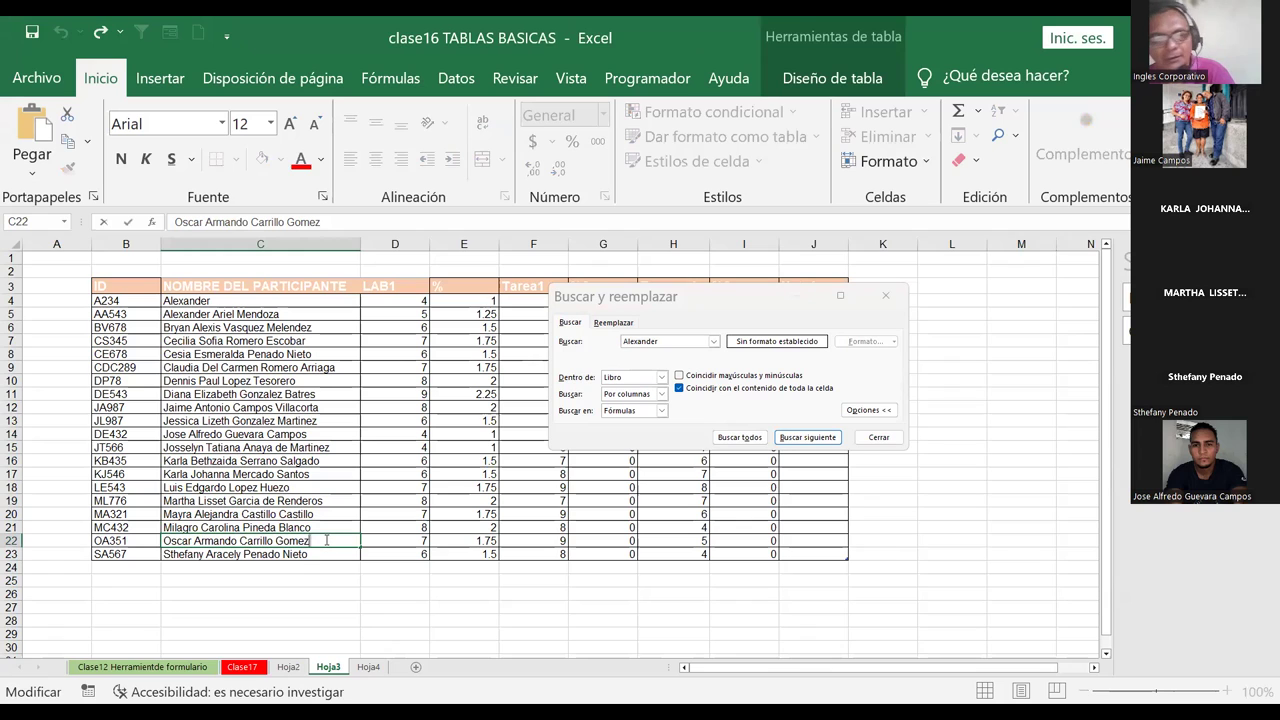
{"action": "key", "text": "shift+Left"}
{"action": "key", "text": "shift+Left"}
{"action": "key", "text": "shift+Left"}
{"action": "key", "text": "shift+Left"}
{"action": "key", "text": "shift+Left"}
{"action": "key", "text": "shift+Left"}
{"action": "key", "text": "shift+Left"}
{"action": "key", "text": "shift+Left"}
{"action": "key", "text": "shift+Left"}
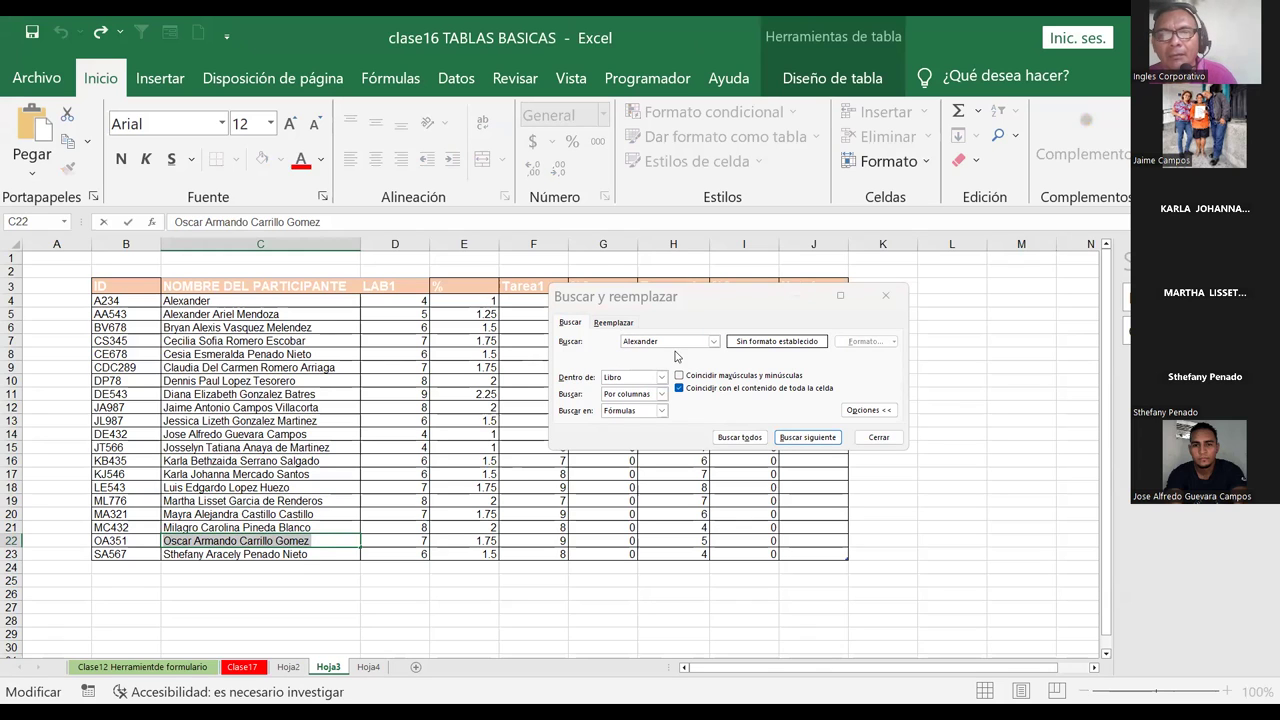
Paste the name into Find what, run Find All and dismiss the not-found message
{"action": "left_click", "coordinate": [601, 340]}
{"action": "key", "text": "ctrl+v"}
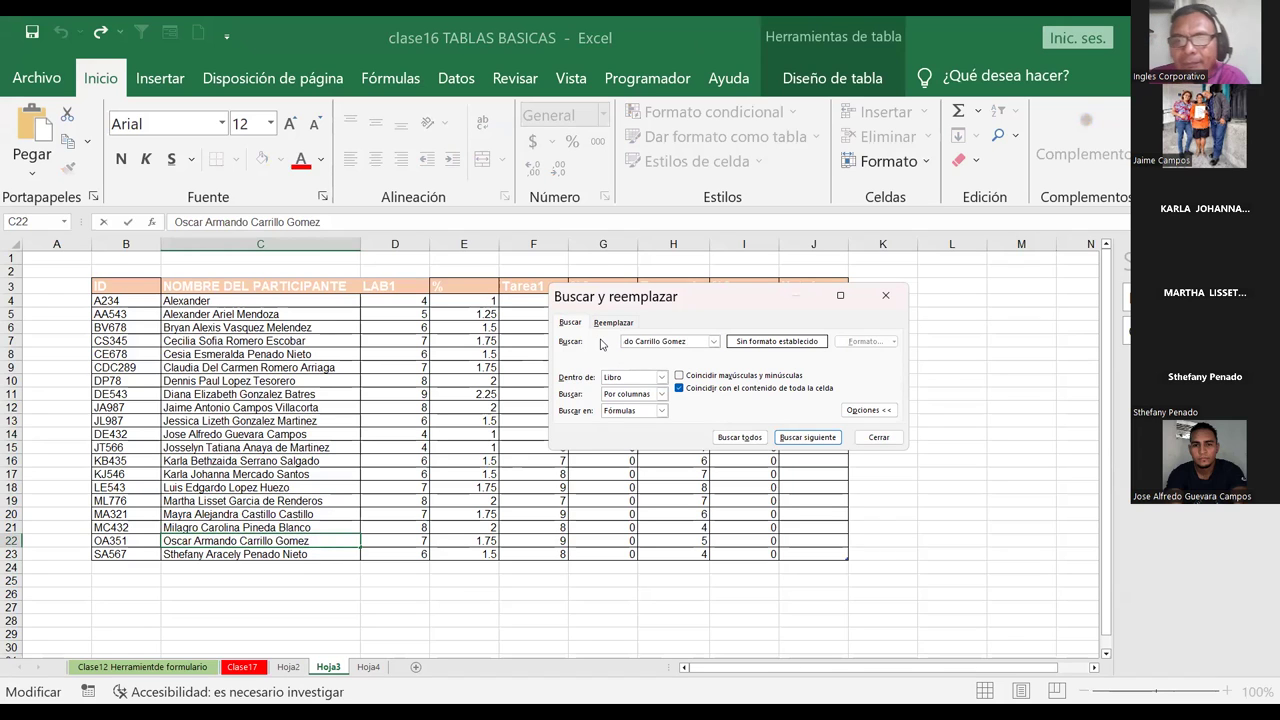
{"action": "left_click", "coordinate": [759, 440]}
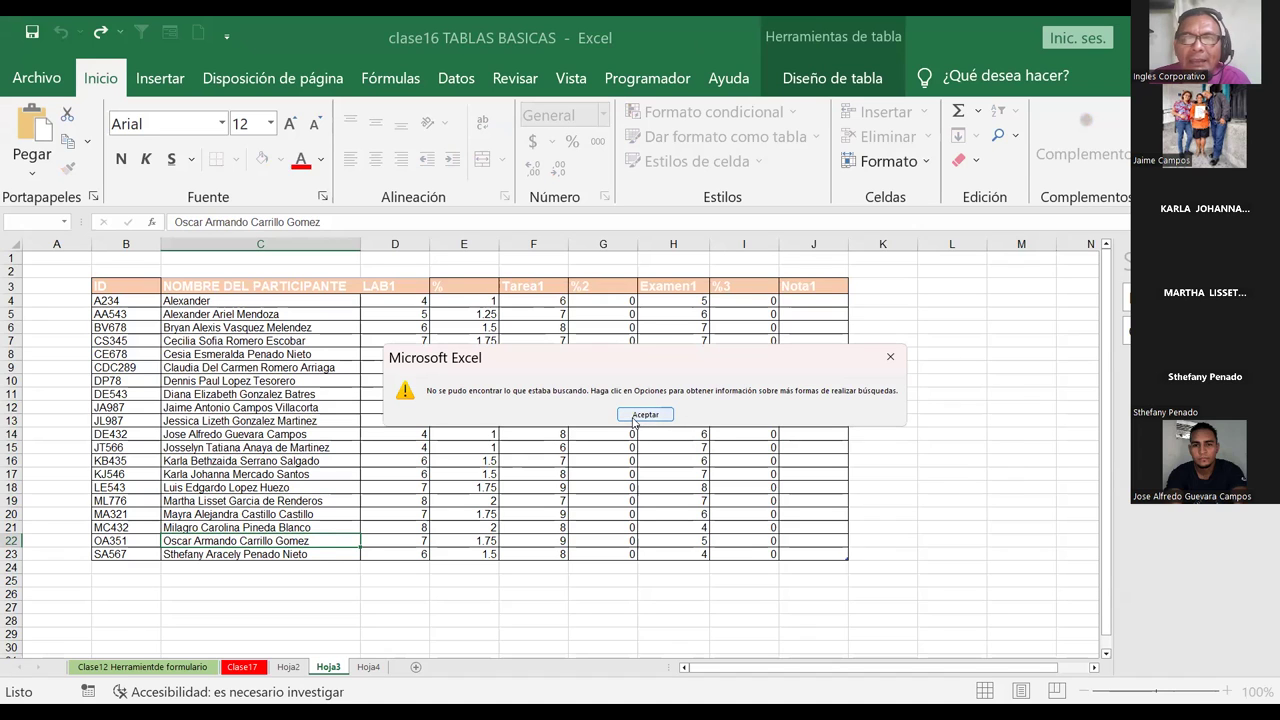
{"action": "key", "text": "Return"}
{"action": "left_click", "coordinate": [882, 413]}
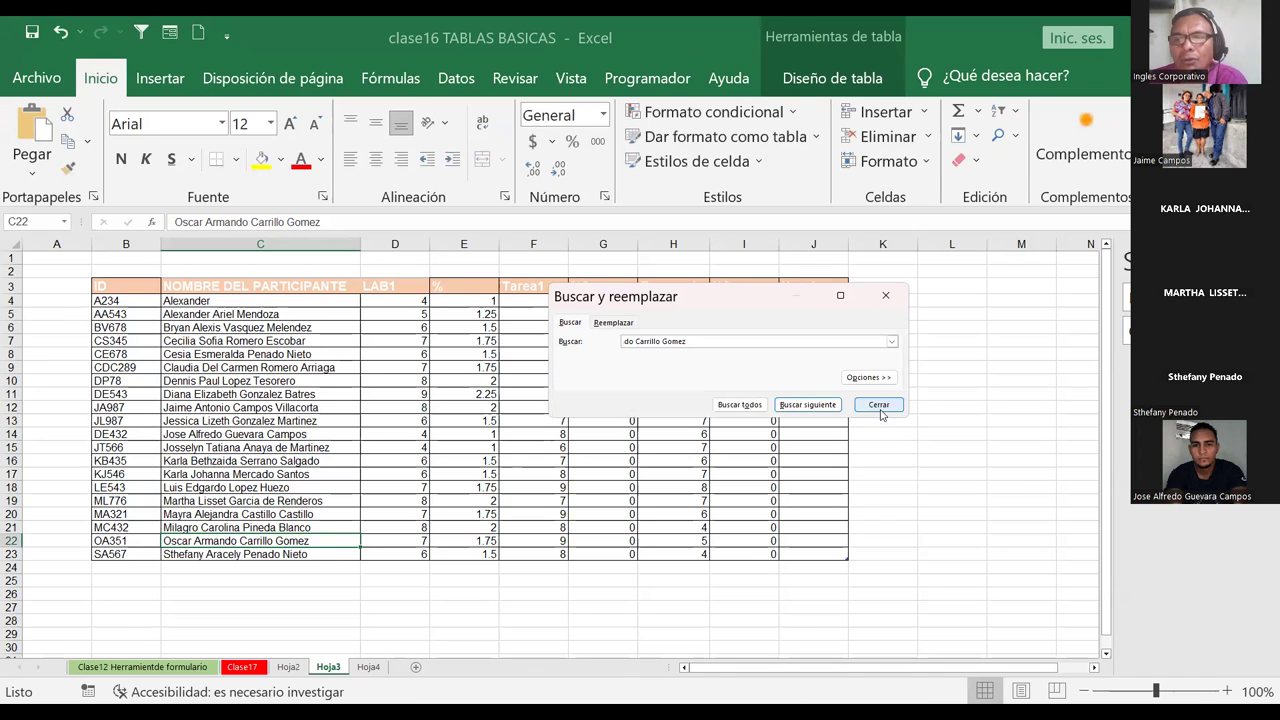
On the Replace tab, enter a different full name as the replacement text
{"action": "left_click", "coordinate": [743, 341]}
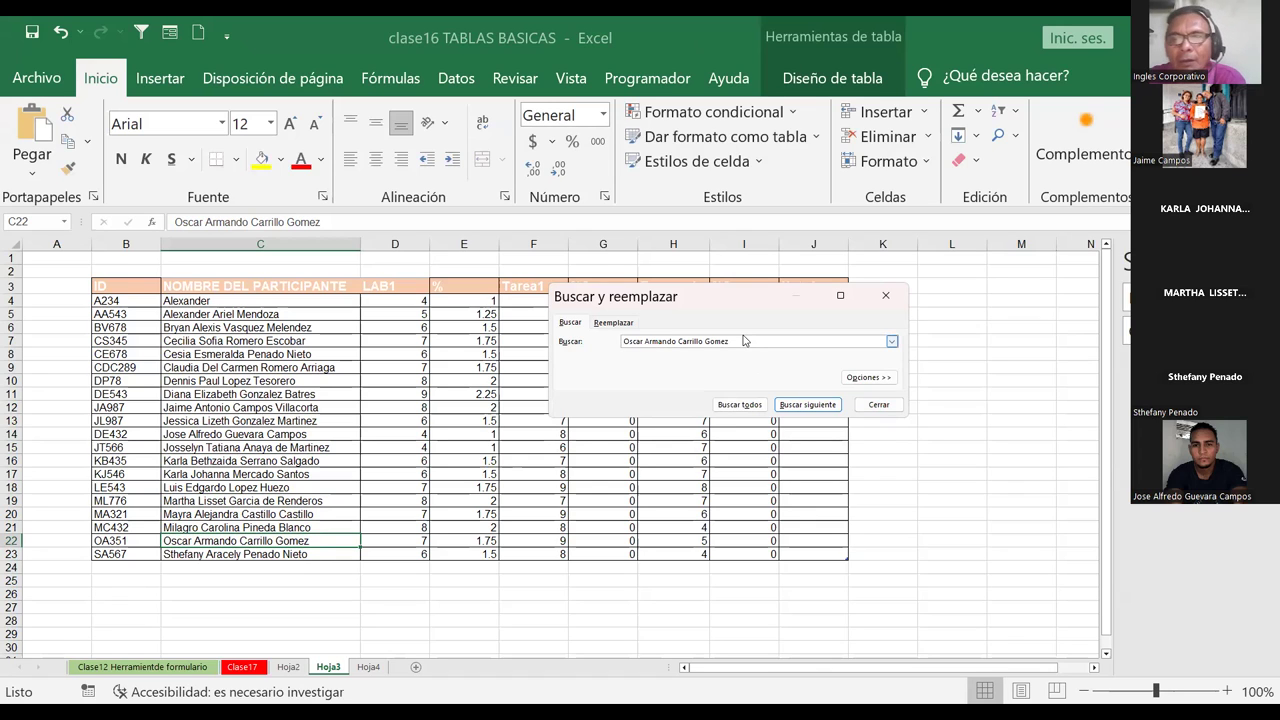
{"action": "left_click", "coordinate": [655, 328]}
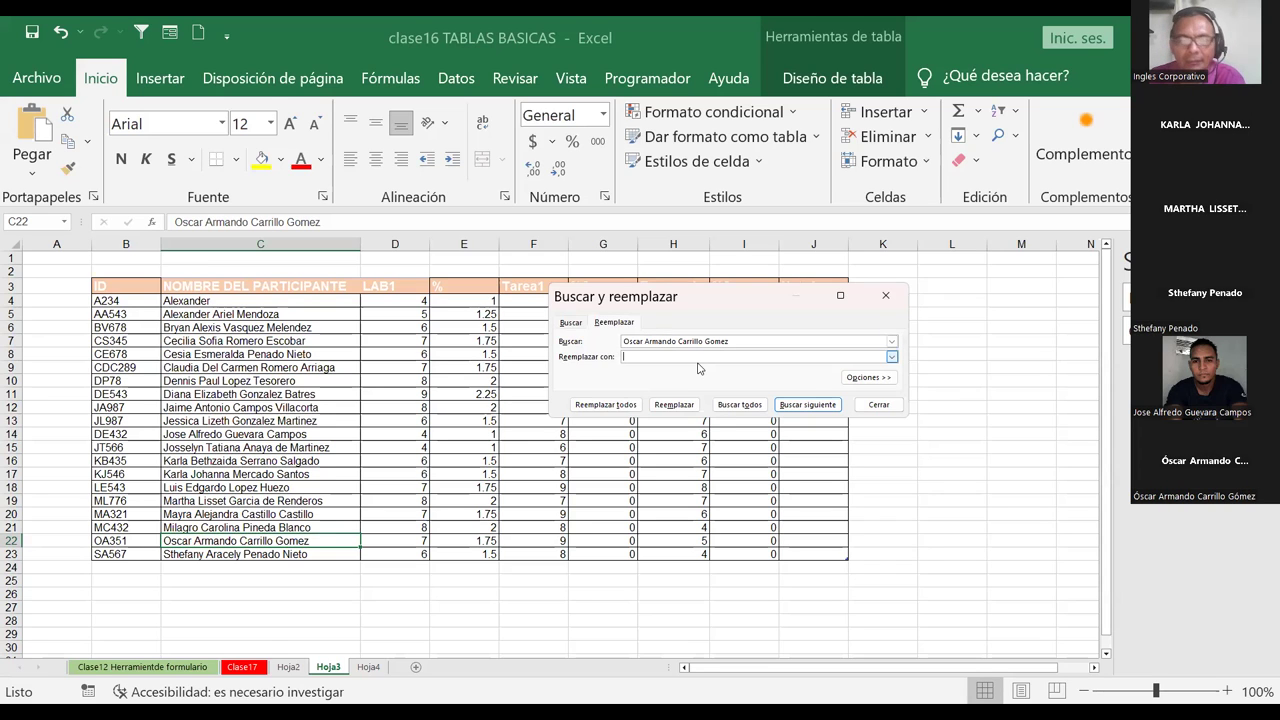
{"action": "type", "text": "lio Ar"}
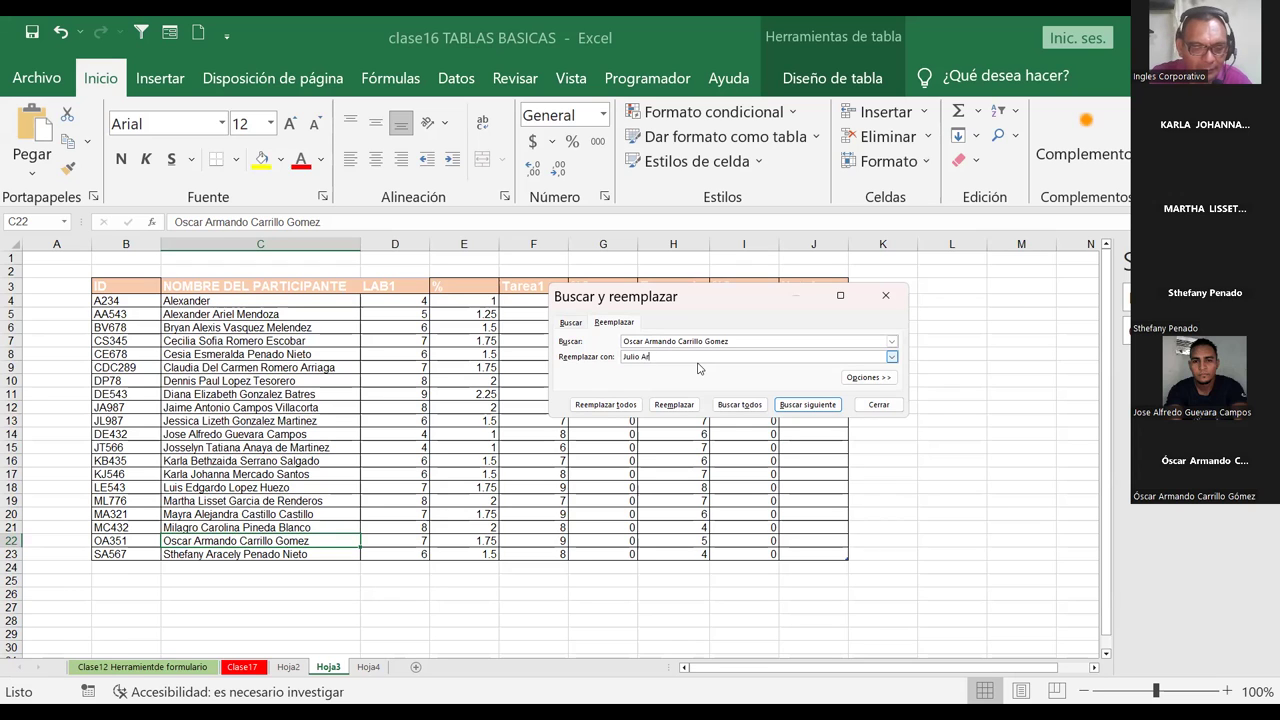
{"action": "type", "text": "mandlo"}
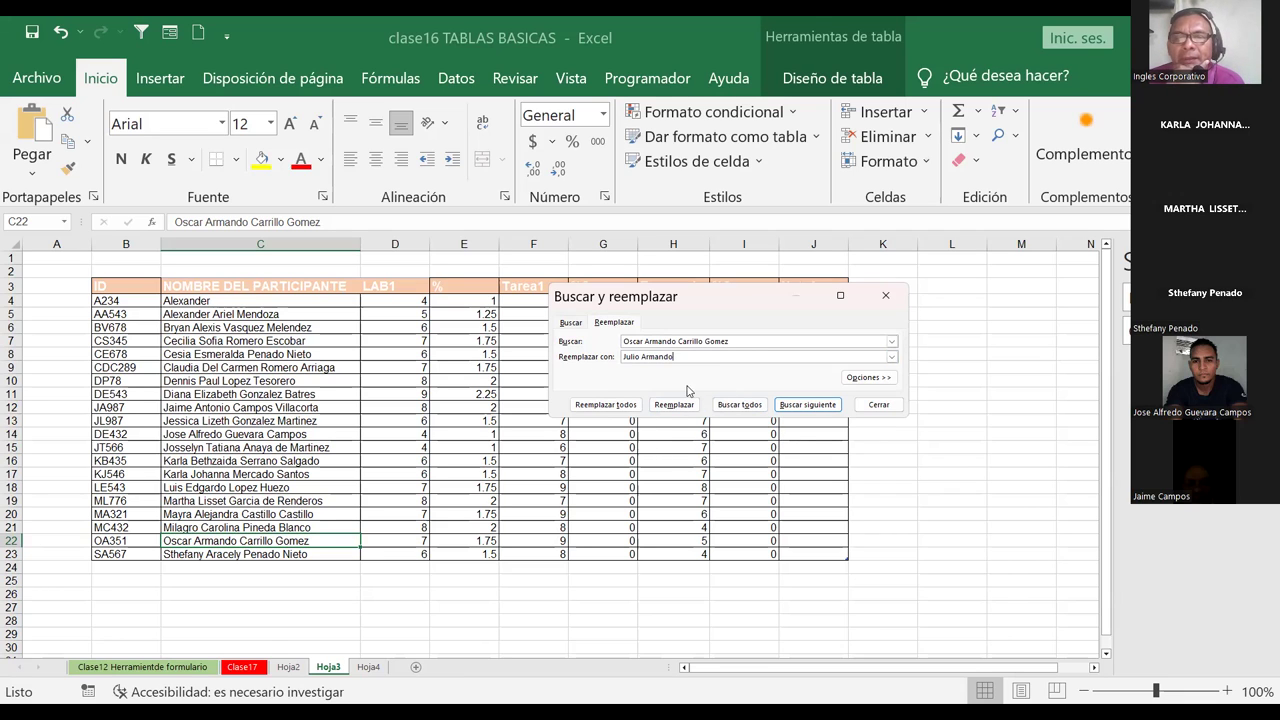
{"action": "left_click", "coordinate": [880, 378]}
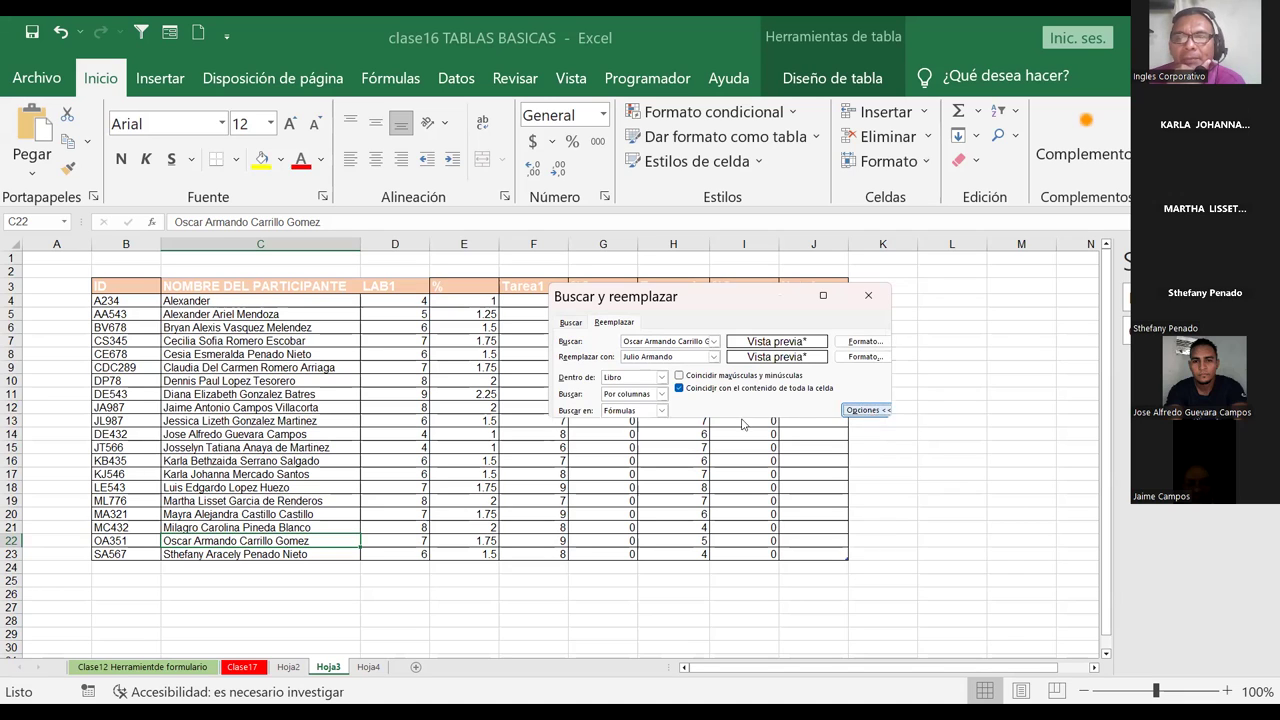
{"action": "left_click", "coordinate": [870, 411]}
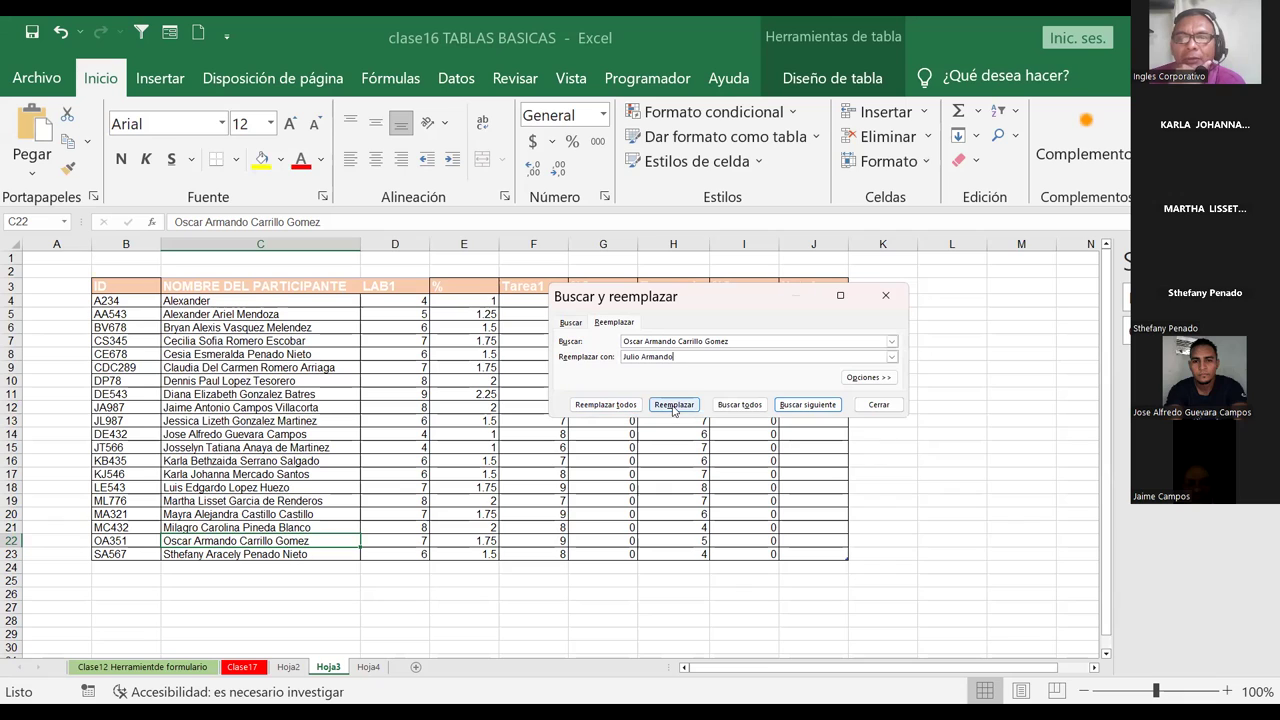
Try Replace and Replace All, dismissing the nothing-found messages
{"action": "left_click", "coordinate": [740, 405]}
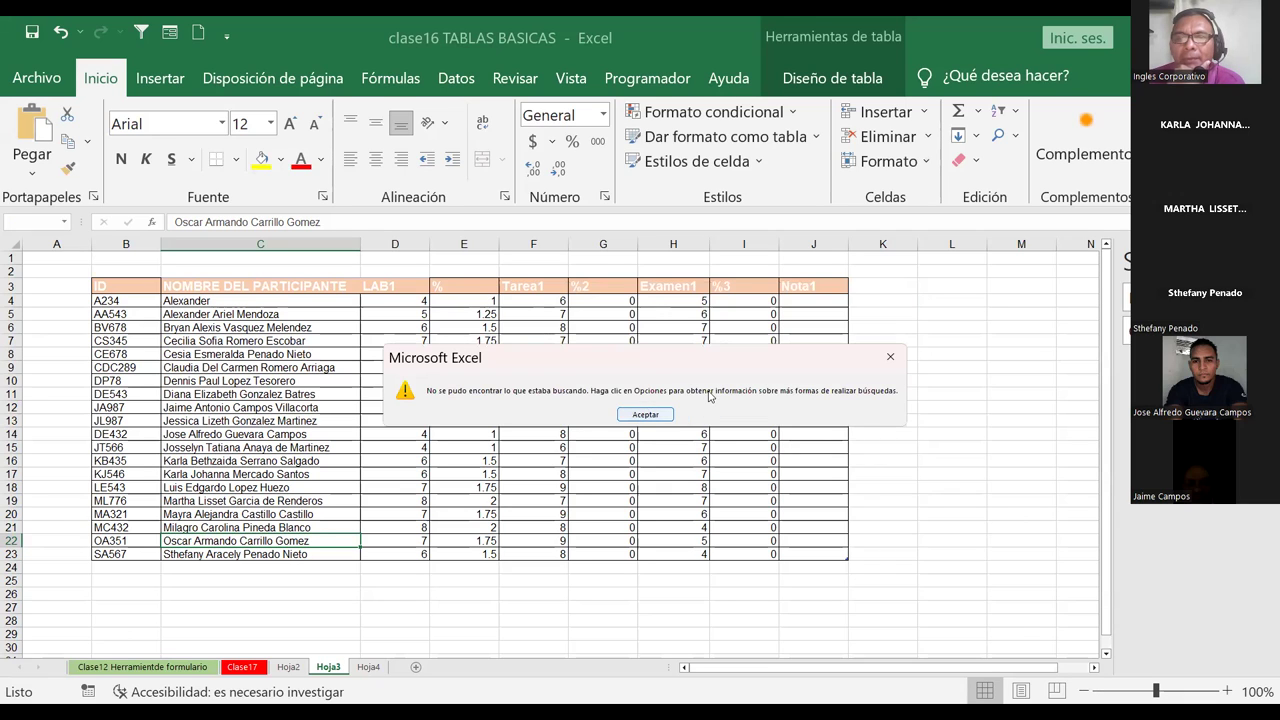
{"action": "left_click", "coordinate": [622, 411]}
{"action": "left_click", "coordinate": [622, 405]}
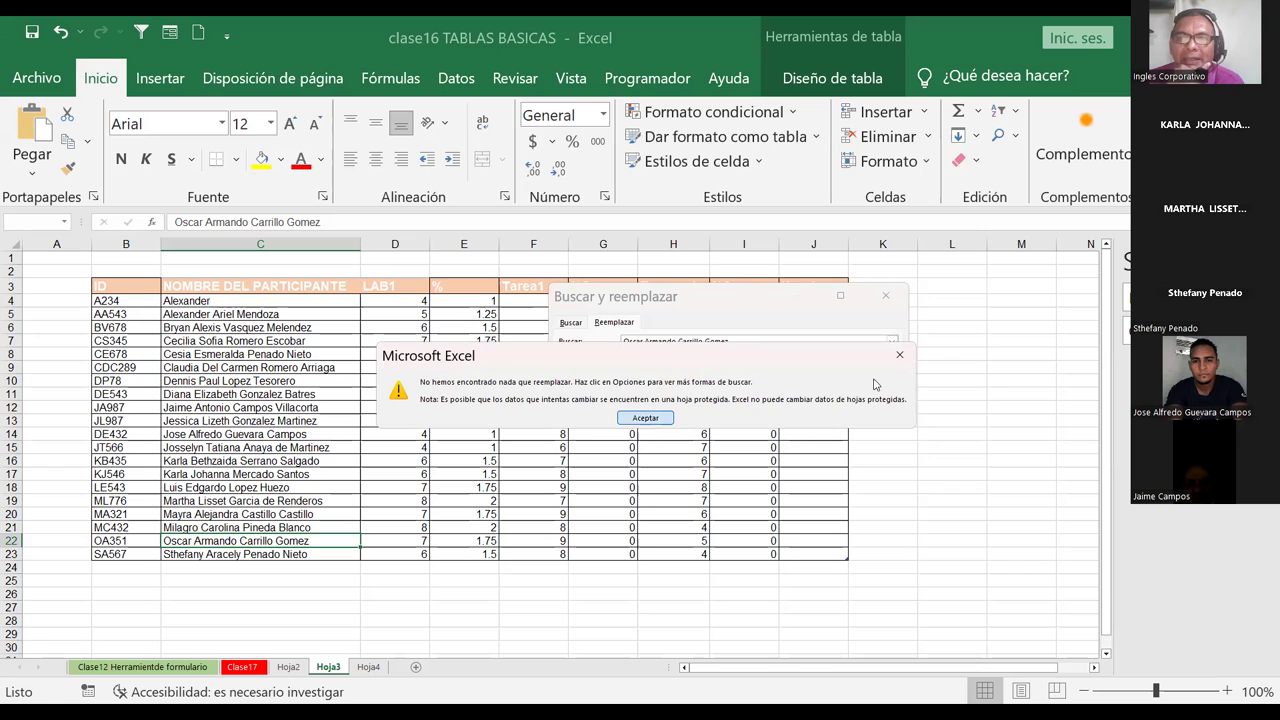
{"action": "left_click", "coordinate": [646, 418]}
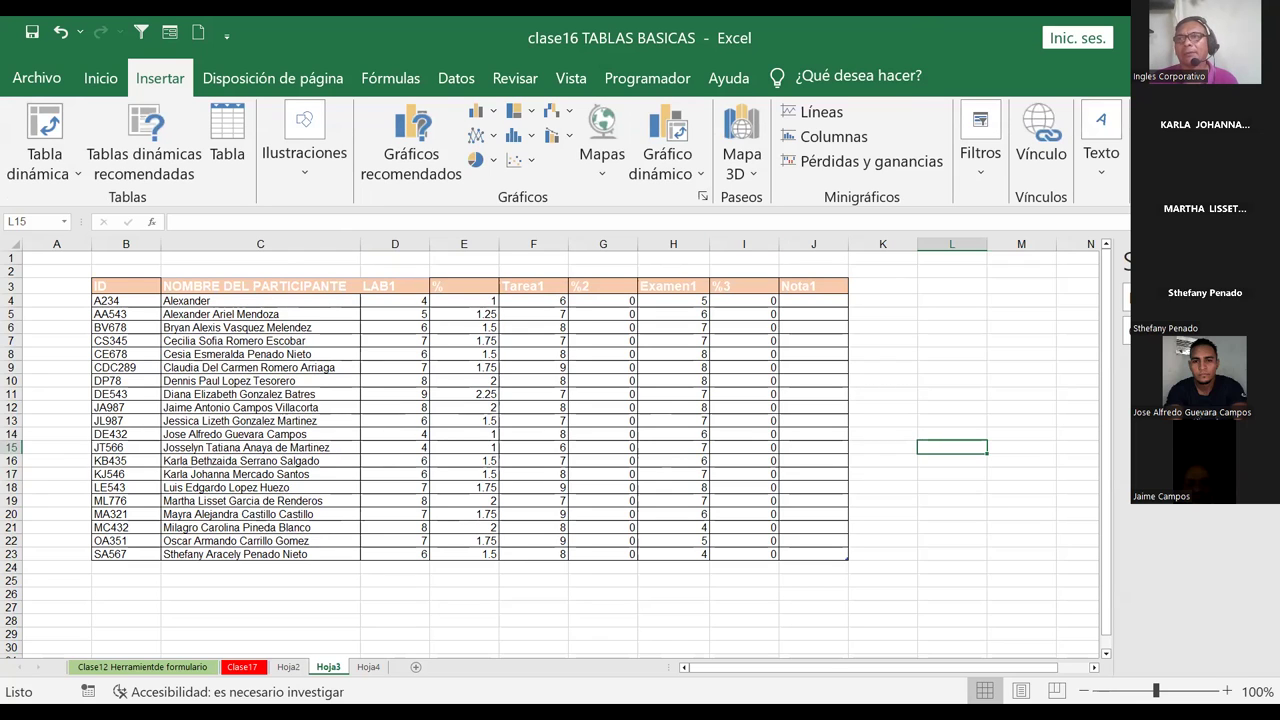
Close the clase16 TABLAS BASICAS workbook, discarding changes with No guardar
{"action": "key", "text": "alt+F4"}
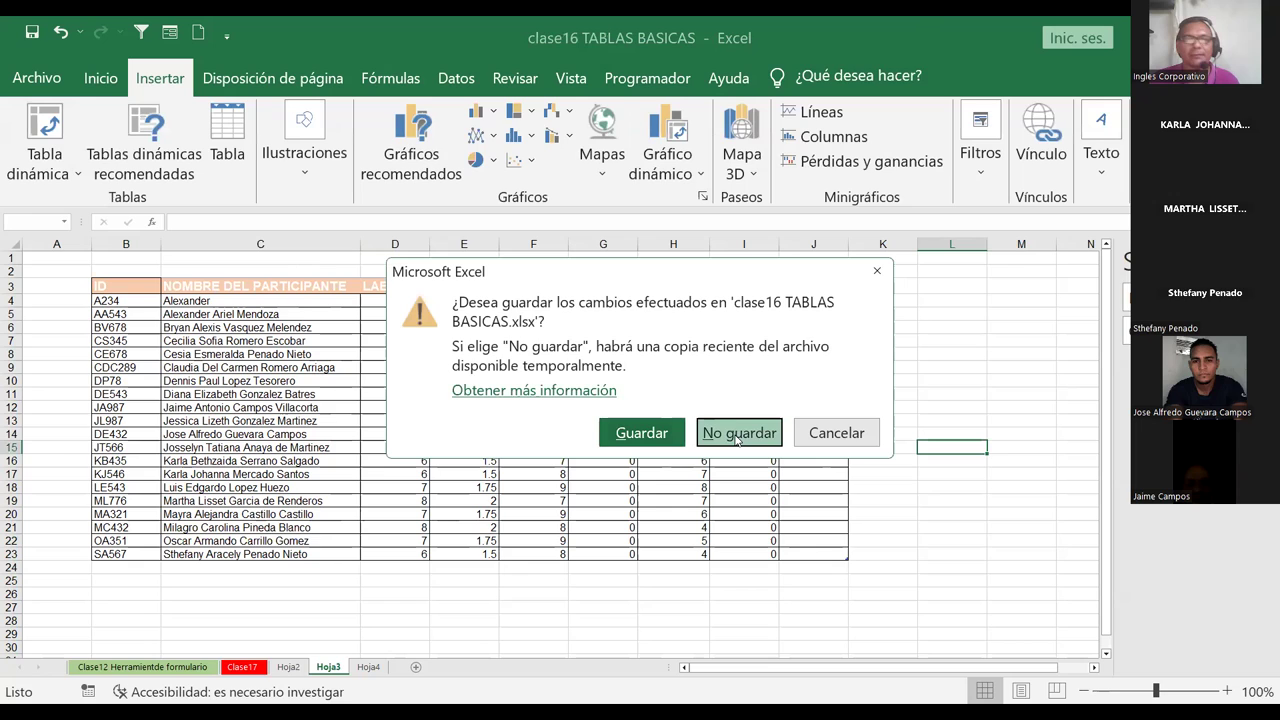
{"action": "left_click", "coordinate": [736, 432]}
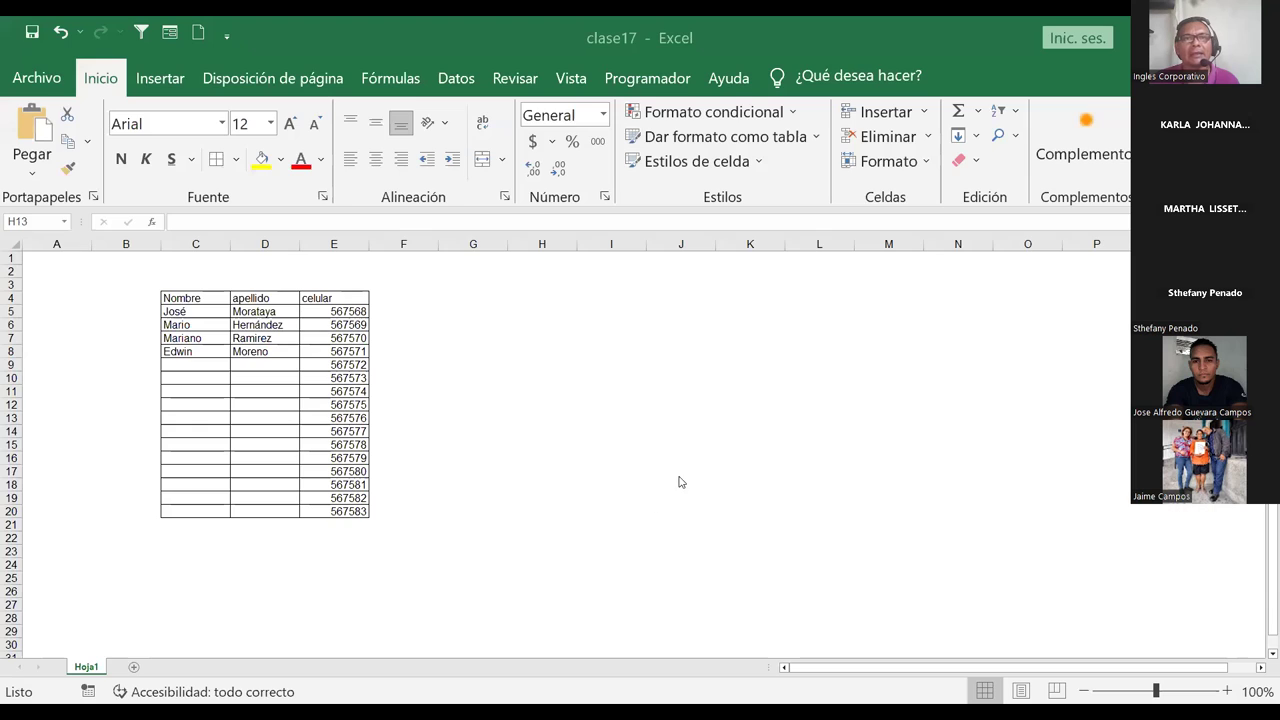
Add a new sheet and enter four first names in C8:C11
{"action": "left_click", "coordinate": [498, 547]}
{"action": "left_click", "coordinate": [133, 667]}
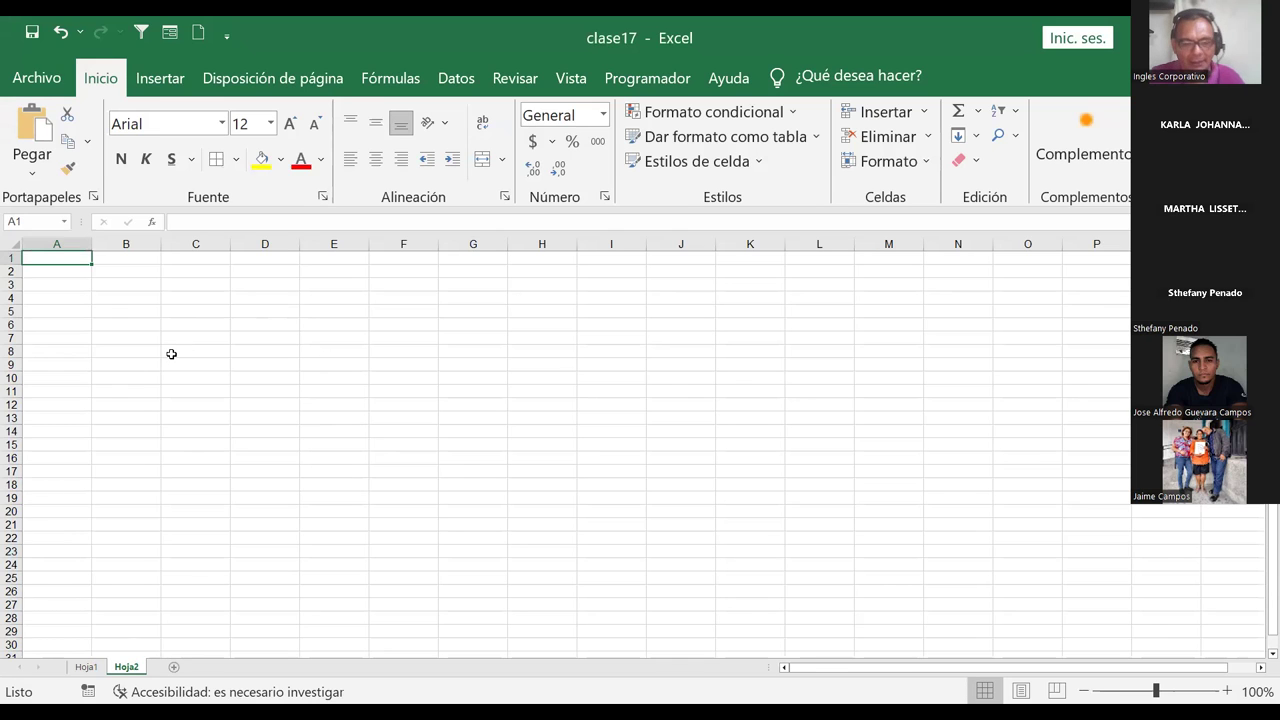
{"action": "left_click", "coordinate": [171, 354]}
{"action": "type", "text": "Jose"}
{"action": "key", "text": "Return"}
{"action": "type", "text": "Mario"}
{"action": "key", "text": "Return"}
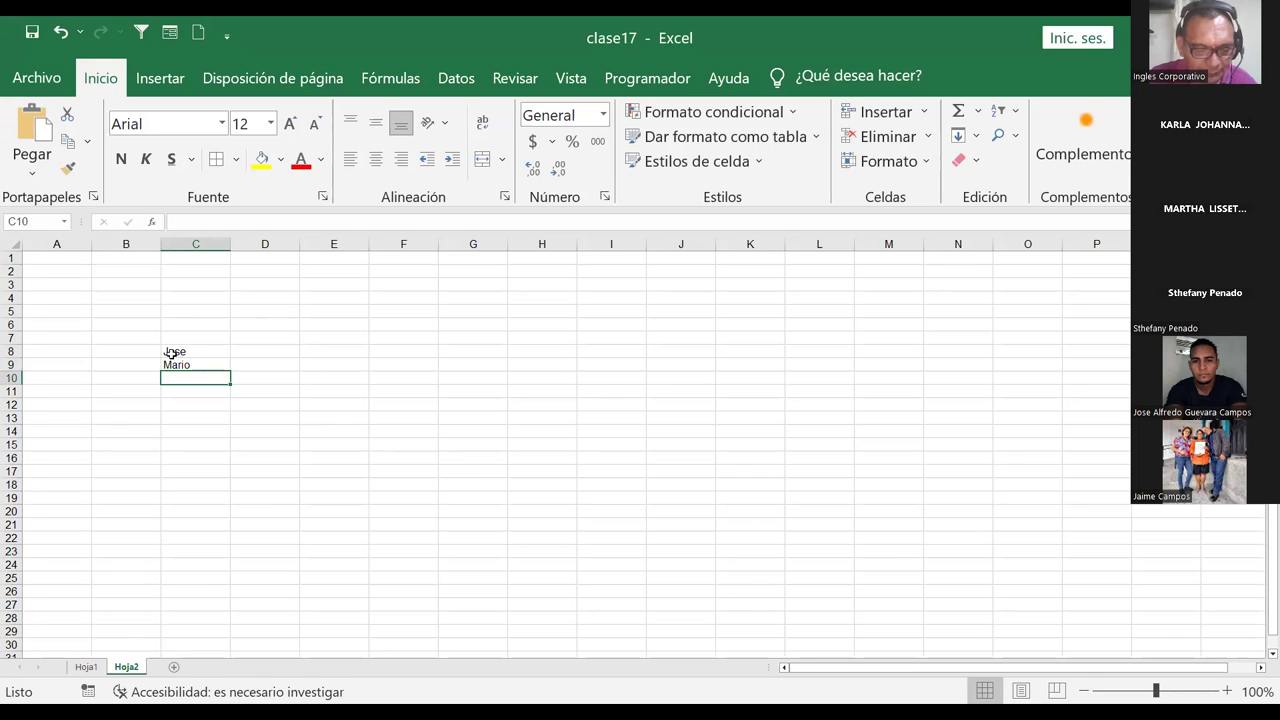
{"action": "type", "text": "Kar"}
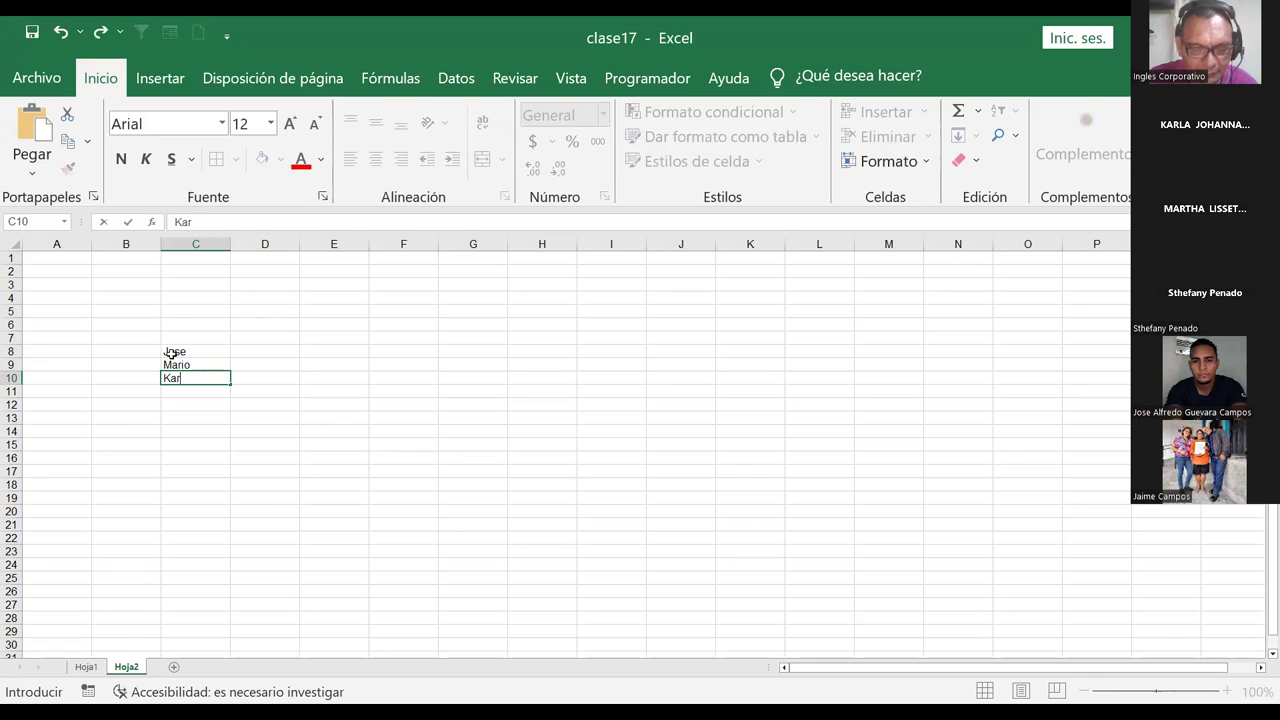
{"action": "type", "text": "la"}
{"action": "key", "text": "Return"}
{"action": "type", "text": "So"}
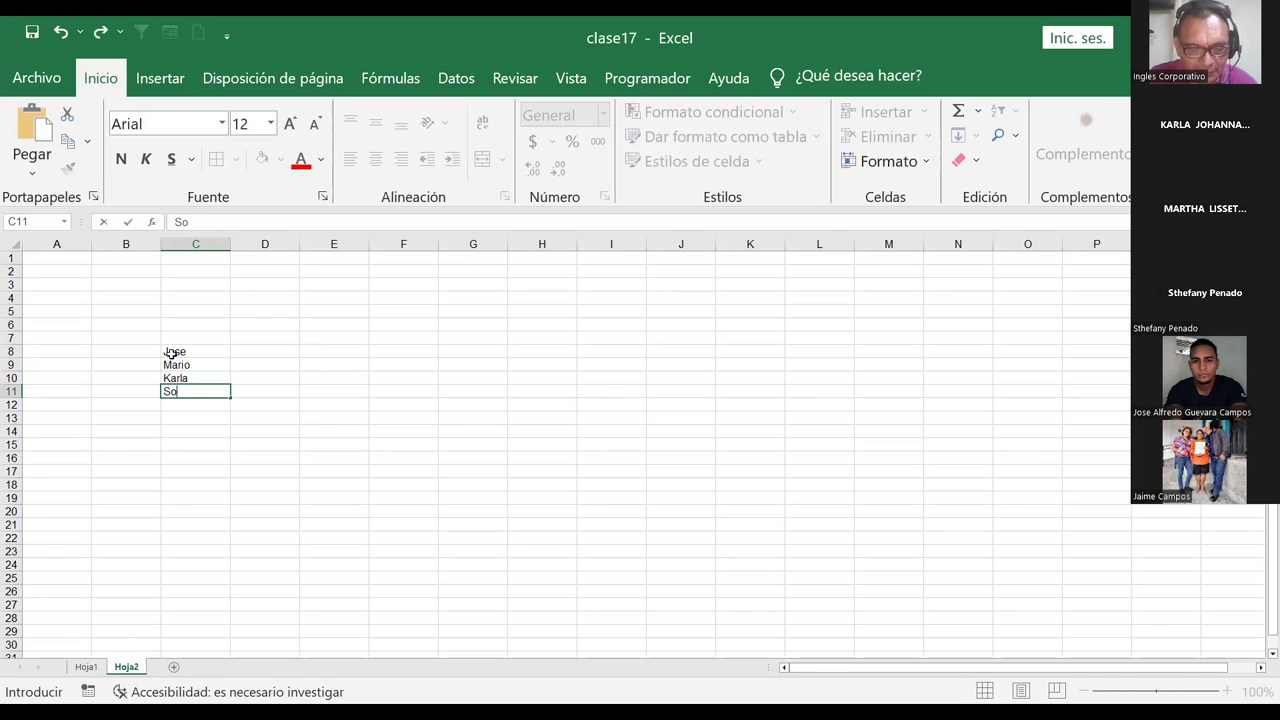
{"action": "type", "text": "fia"}
{"action": "key", "text": "Return"}
Number the names 1 to 4 in B8:B11, correcting a mistyped entry
{"action": "key", "text": "Up"}
{"action": "key", "text": "Up"}
{"action": "key", "text": "Up"}
{"action": "key", "text": "Up"}
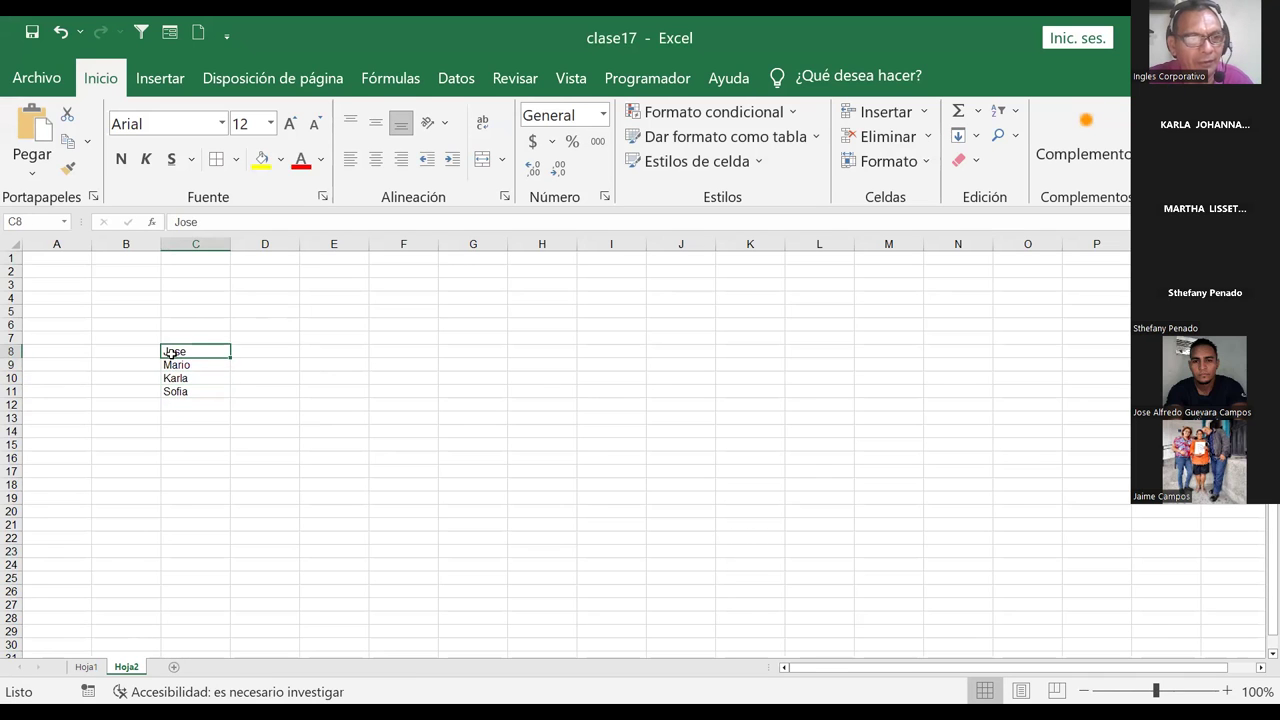
{"action": "key", "text": "Left"}
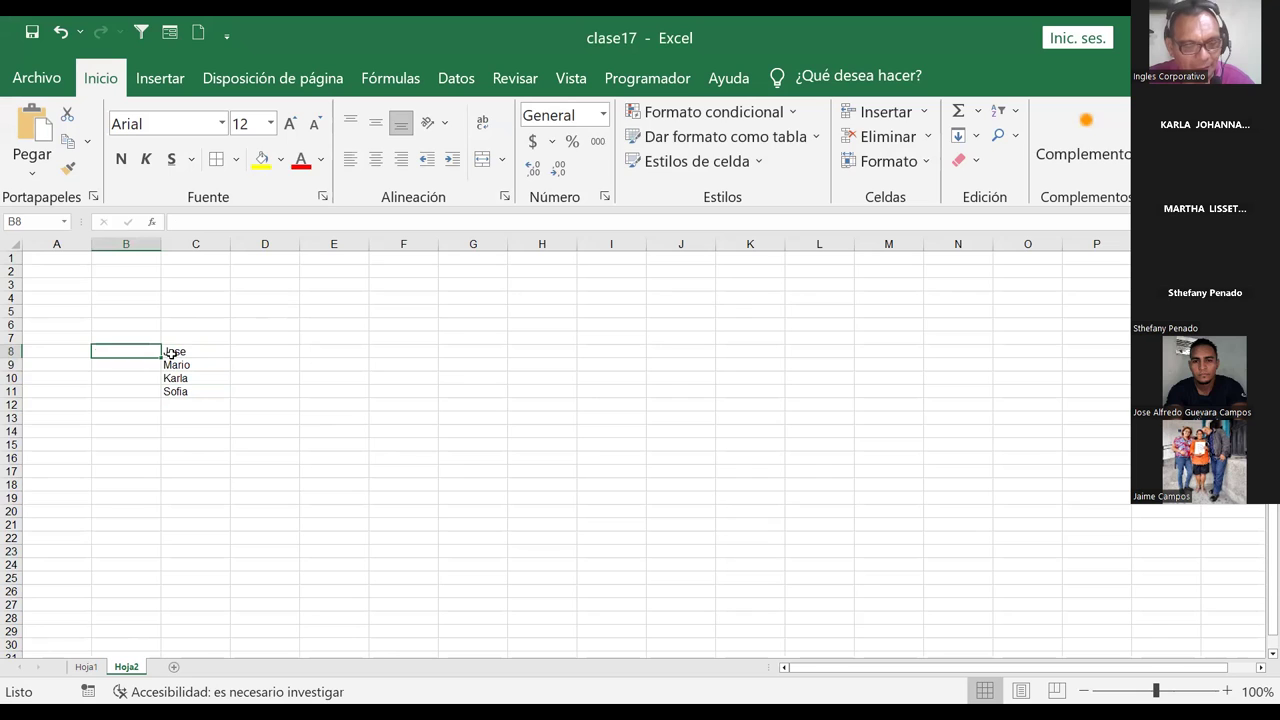
{"action": "type", "text": "1"}
{"action": "key", "text": "Return"}
{"action": "type", "text": "2"}
{"action": "key", "text": "Return"}
{"action": "type", "text": "34"}
{"action": "key", "text": "Up"}
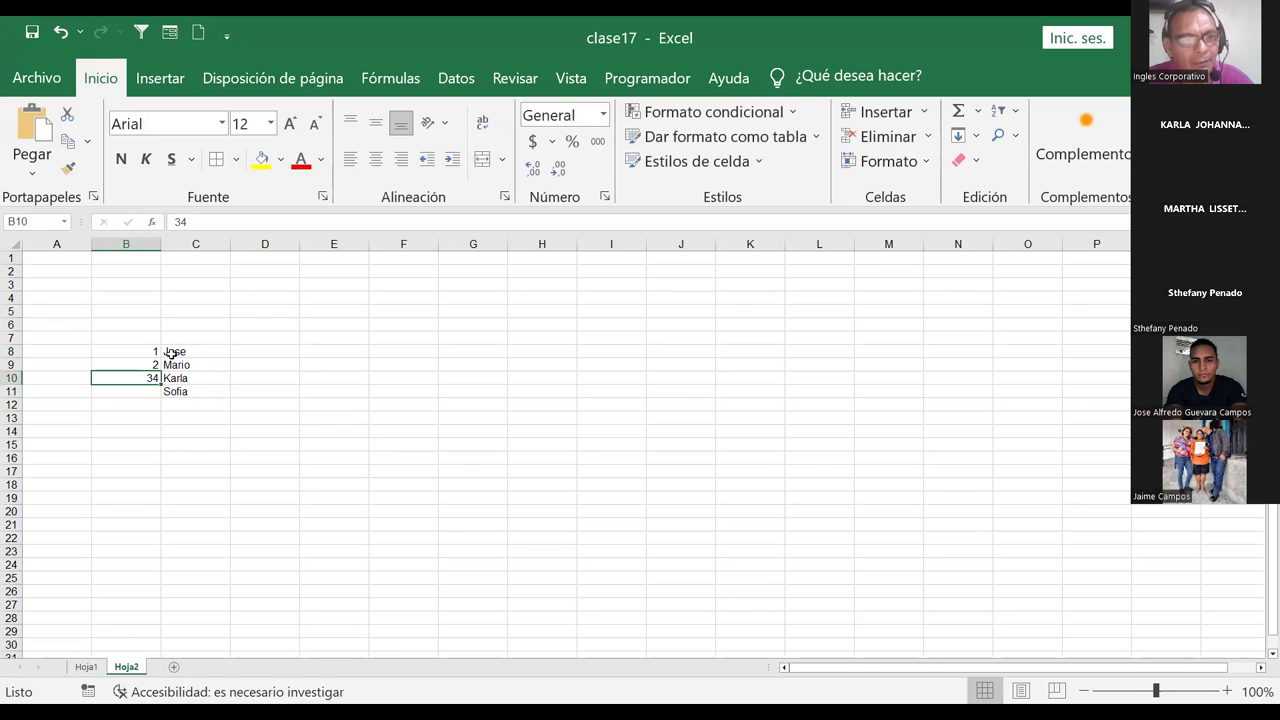
{"action": "type", "text": "3"}
{"action": "key", "text": "Return"}
{"action": "type", "text": "4"}
{"action": "key", "text": "Up"}
{"action": "key", "text": "Up"}
Type the header Nombre in cell C7
{"action": "key", "text": "Up"}
{"action": "key", "text": "Right"}
{"action": "key", "text": "Right"}
{"action": "key", "text": "Up"}
{"action": "key", "text": "Left"}
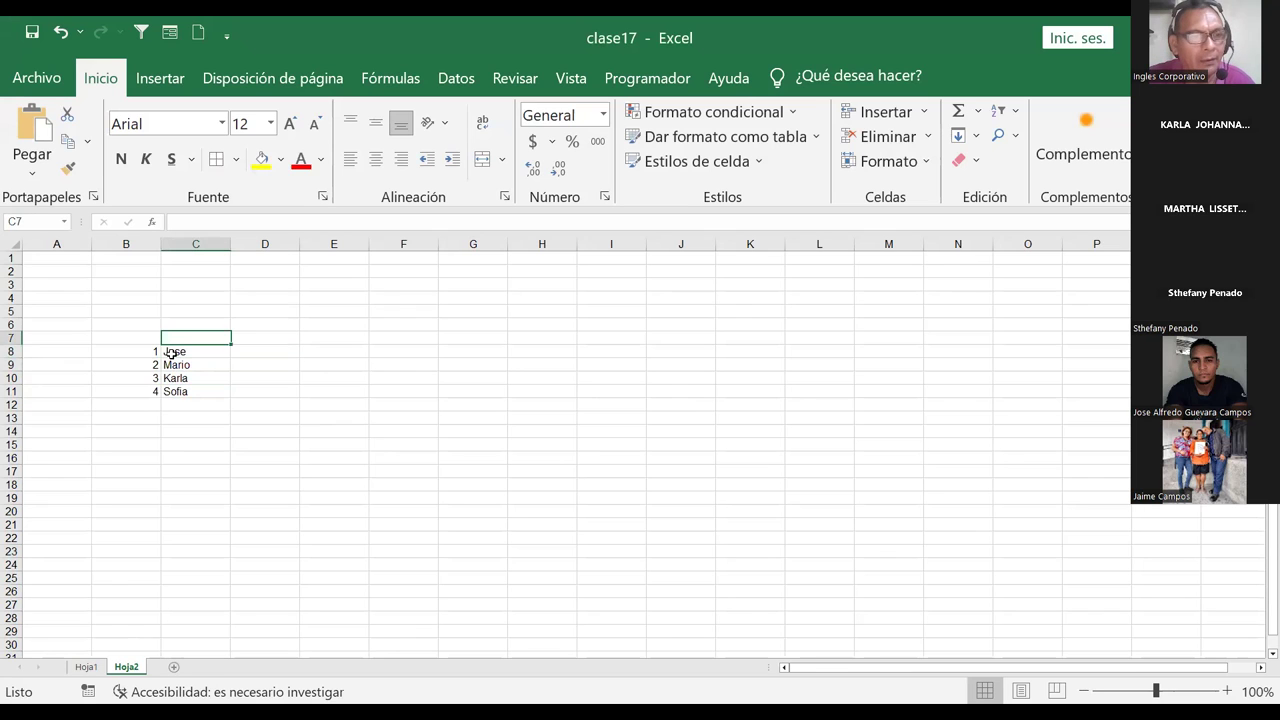
{"action": "type", "text": "Noi m"}
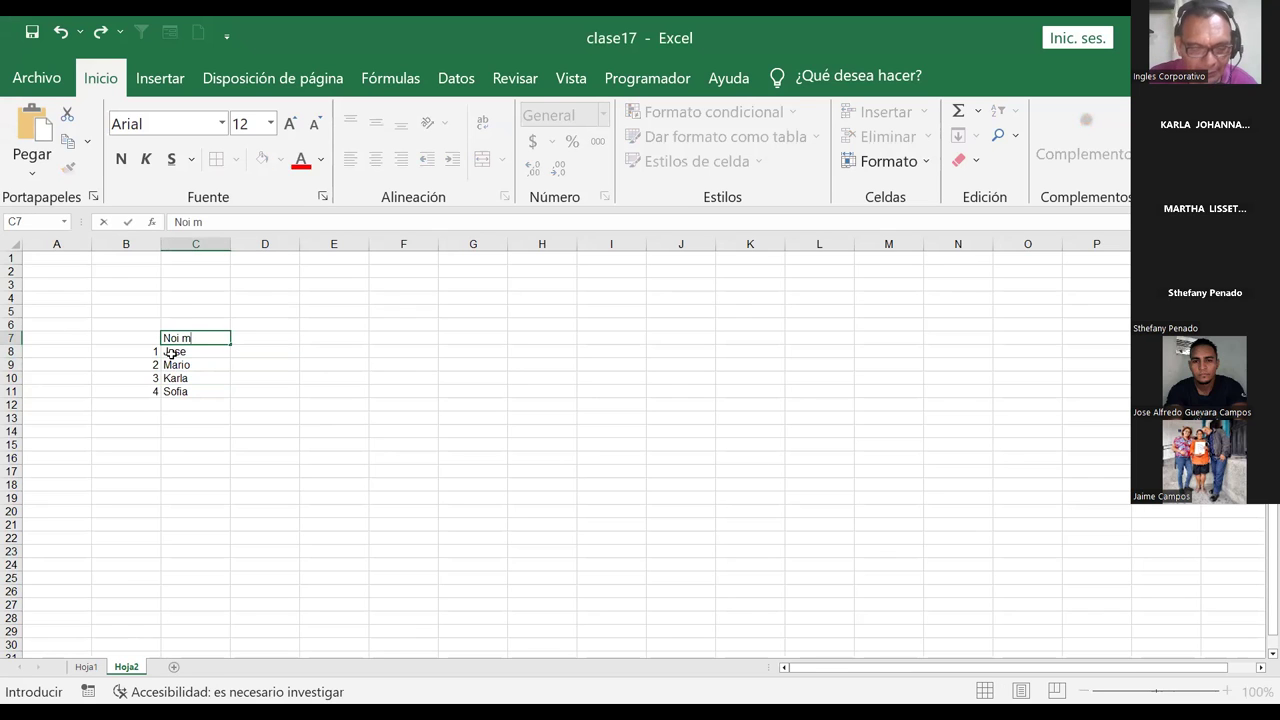
{"action": "key", "text": "BackSpace"}
{"action": "key", "text": "BackSpace"}
{"action": "type", "text": "mbr"}
{"action": "key", "text": "Left"}
{"action": "key", "text": "Right"}
{"action": "key", "text": "Right"}
Type the header Ocupación in cell D7, fixing typos along the way
{"action": "type", "text": "ocupa"}
{"action": "key", "text": "BackSpace"}
{"action": "key", "text": "BackSpace"}
{"action": "key", "text": "BackSpace"}
{"action": "key", "text": "BackSpace"}
{"action": "key", "text": "BackSpace"}
{"action": "type", "text": "Ocupaci"}
{"action": "key", "text": "BackSpace"}
{"action": "key", "text": "BackSpace"}
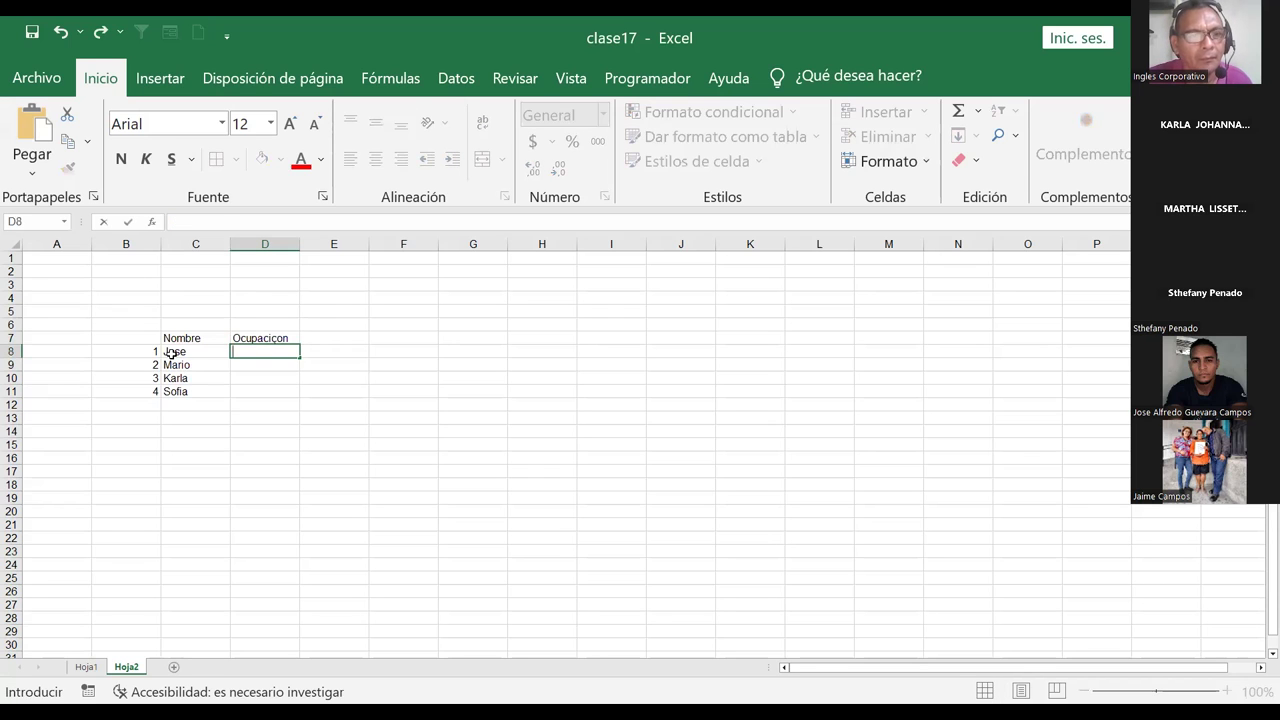
{"action": "key", "text": "F2"}
{"action": "key", "text": "BackSpace"}
{"action": "key", "text": "BackSpace"}
{"action": "key", "text": "BackSpace"}
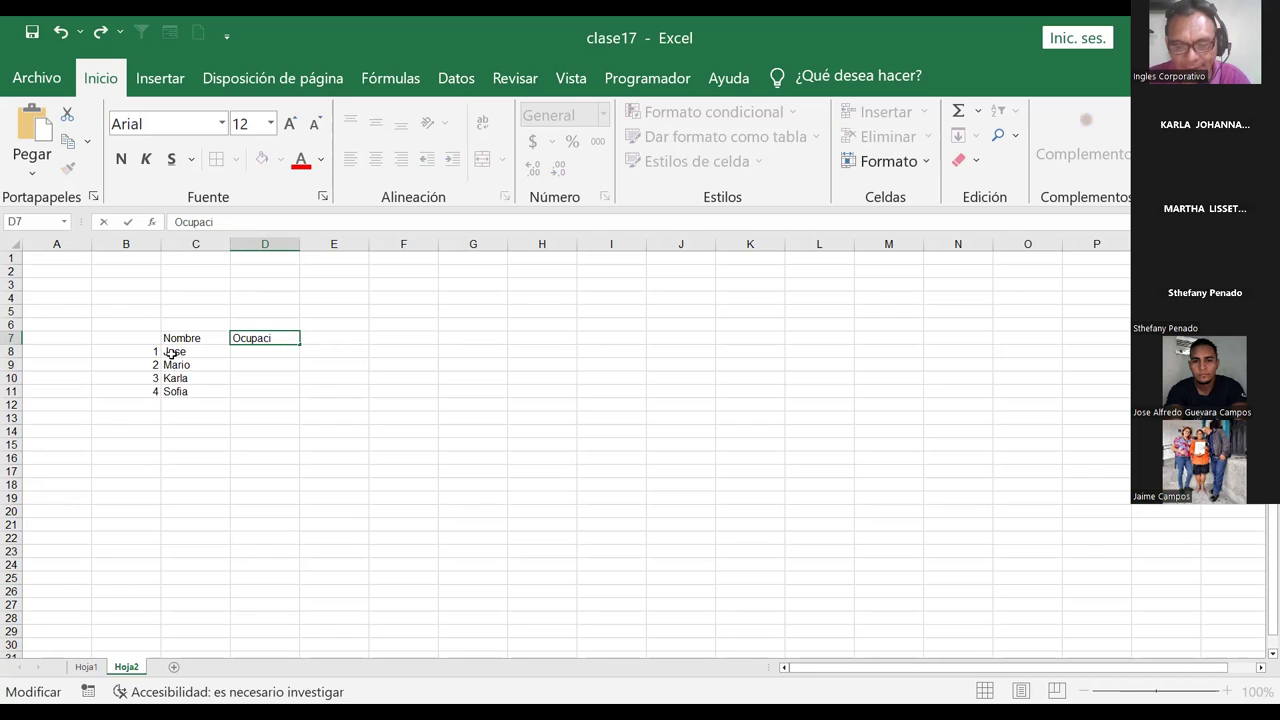
{"action": "left_click", "coordinate": [265, 338]}
{"action": "type", "text": "+"}
{"action": "key", "text": "BackSpace"}
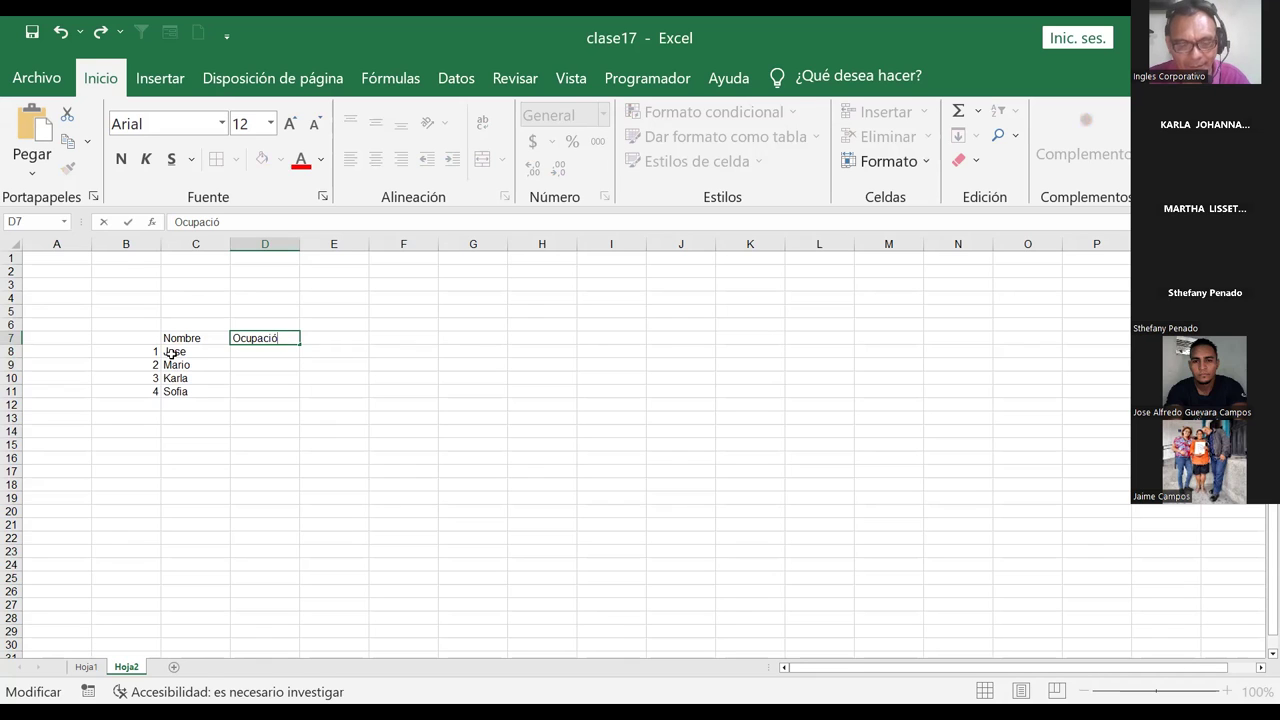
{"action": "type", "text": "n"}
{"action": "key", "text": "Return"}
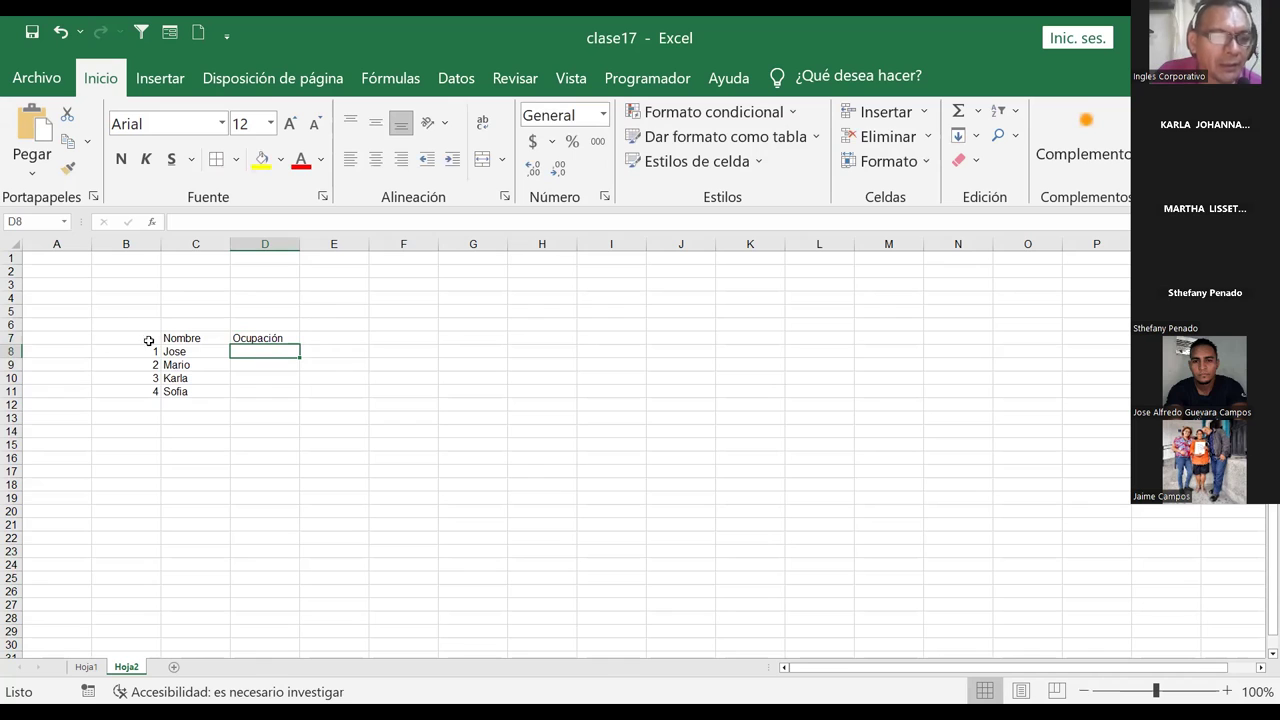
Convert B7:D11 into an Excel table with the first row as headers
{"action": "left_click_drag", "start_coordinate": [148, 341], "coordinate": [283, 391]}
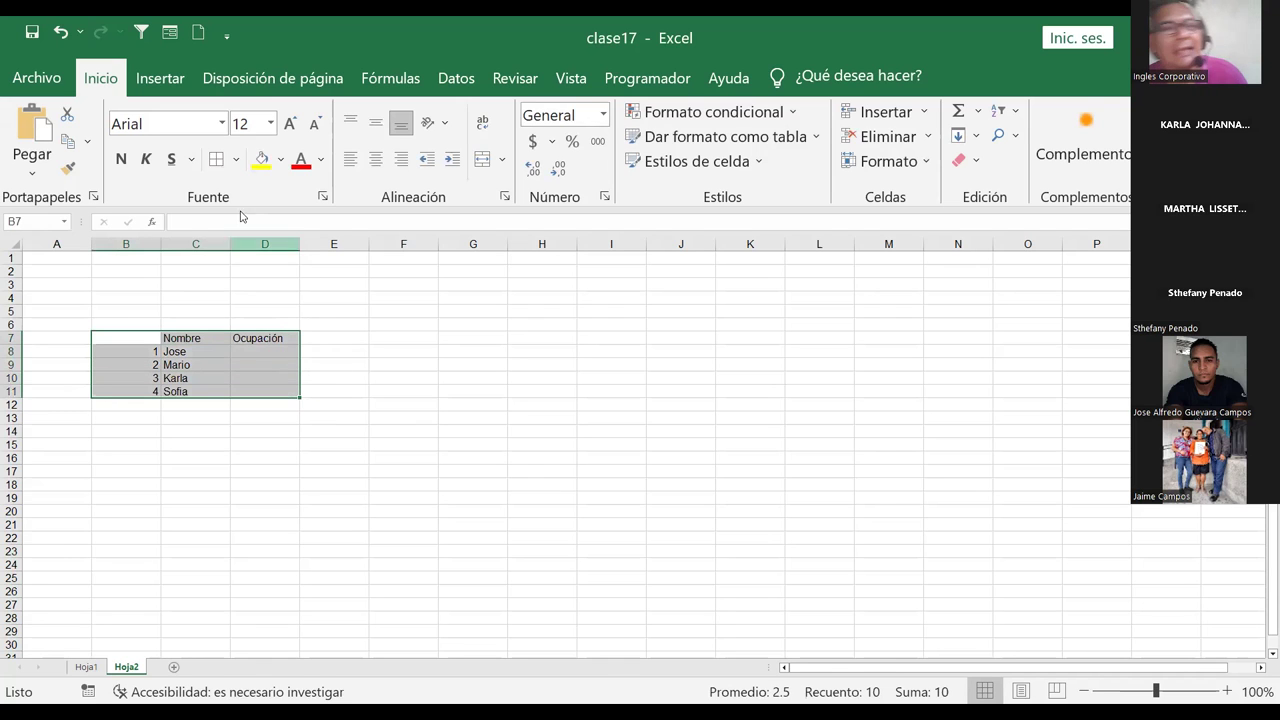
{"action": "left_click", "coordinate": [160, 78]}
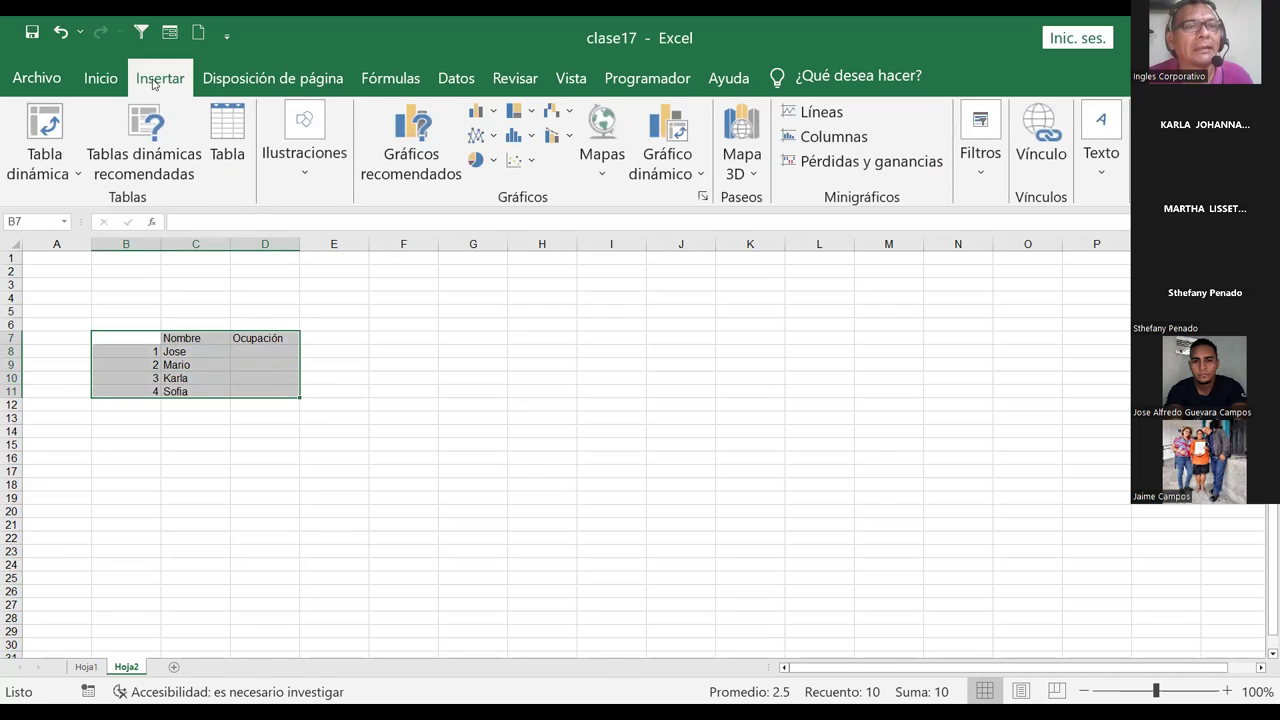
{"action": "left_click", "coordinate": [224, 140]}
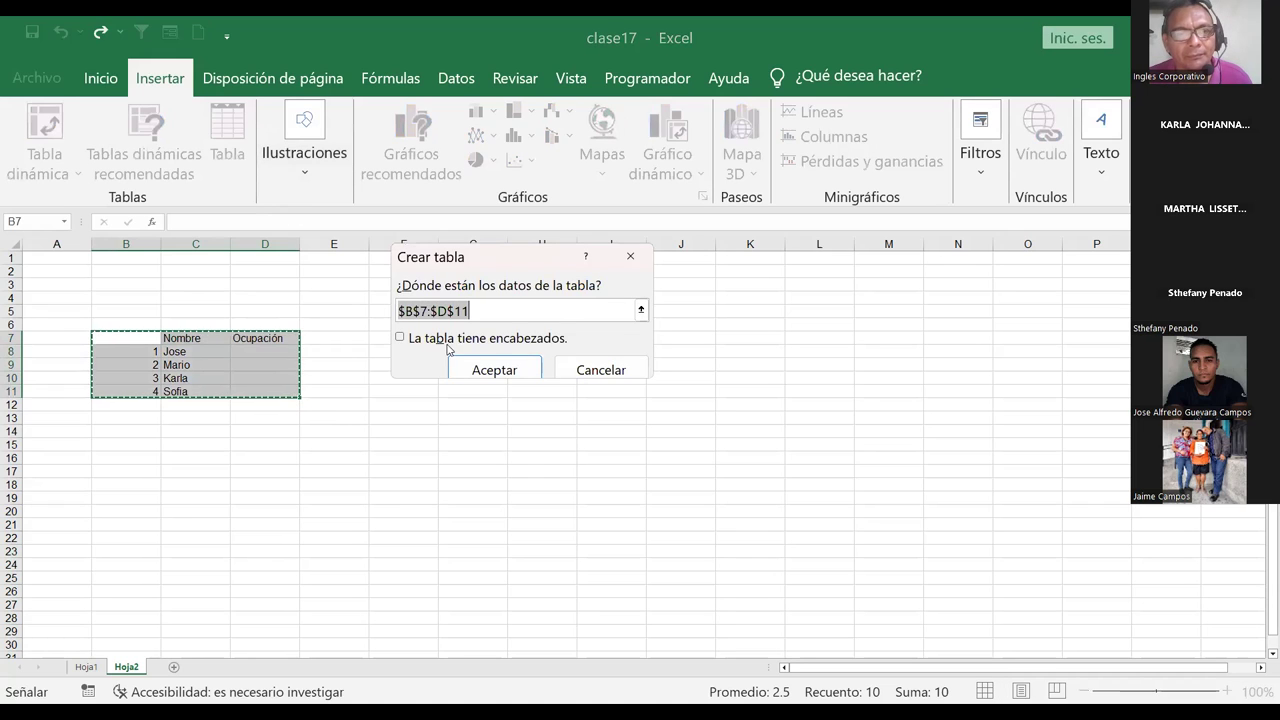
{"action": "left_click", "coordinate": [448, 340]}
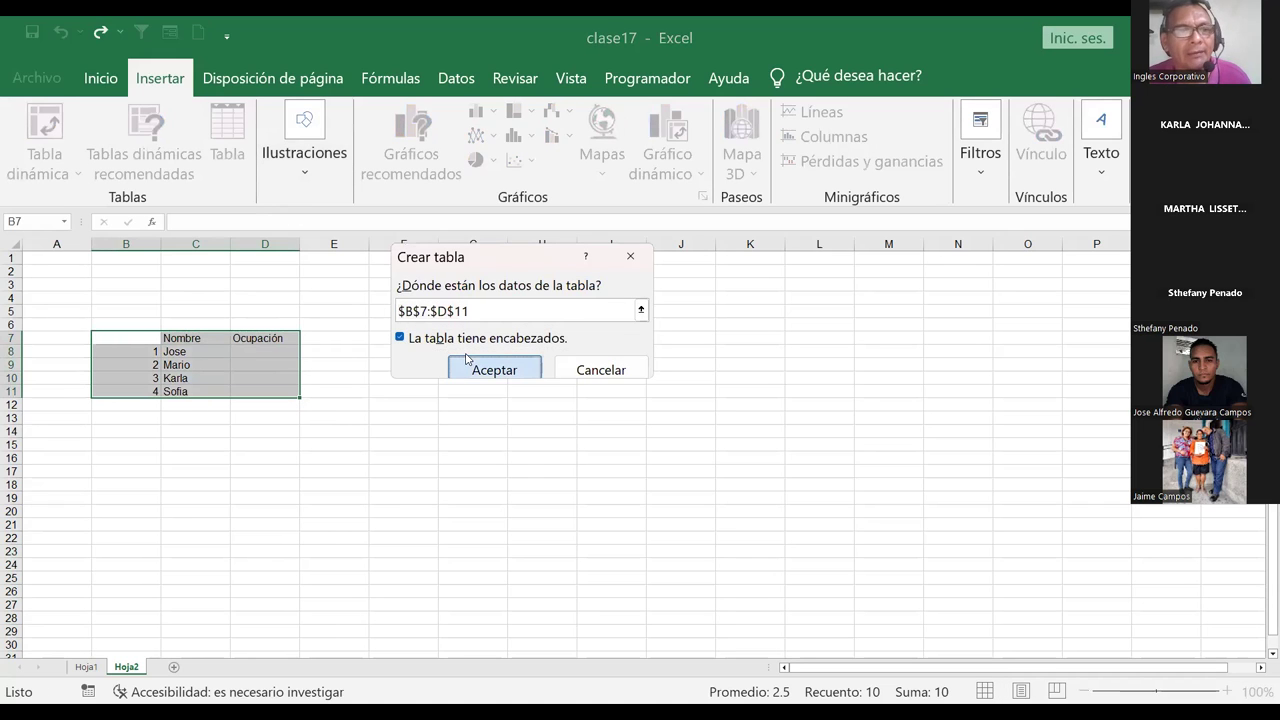
{"action": "key", "text": "Return"}
{"action": "left_click", "coordinate": [258, 353]}
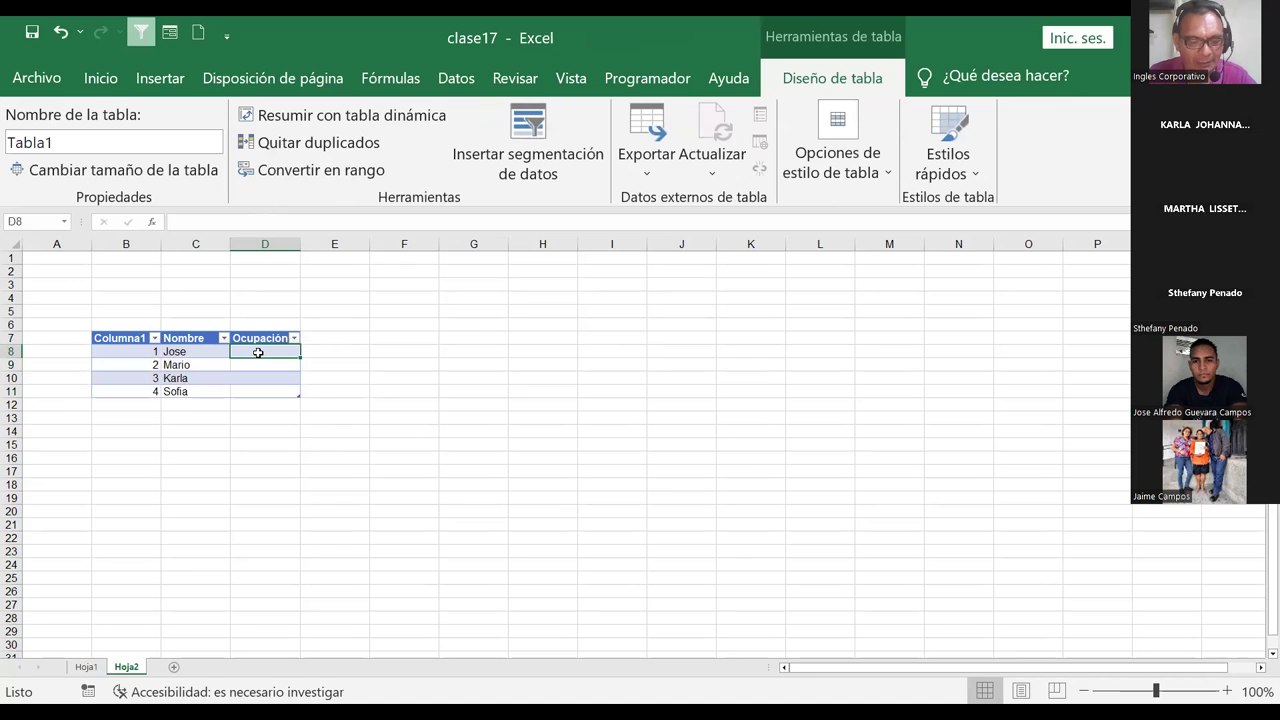
Enter Carpintero, Ingleniero, Secretaria and Abogado in the Ocupación column D8:D11
{"action": "type", "text": "Carp"}
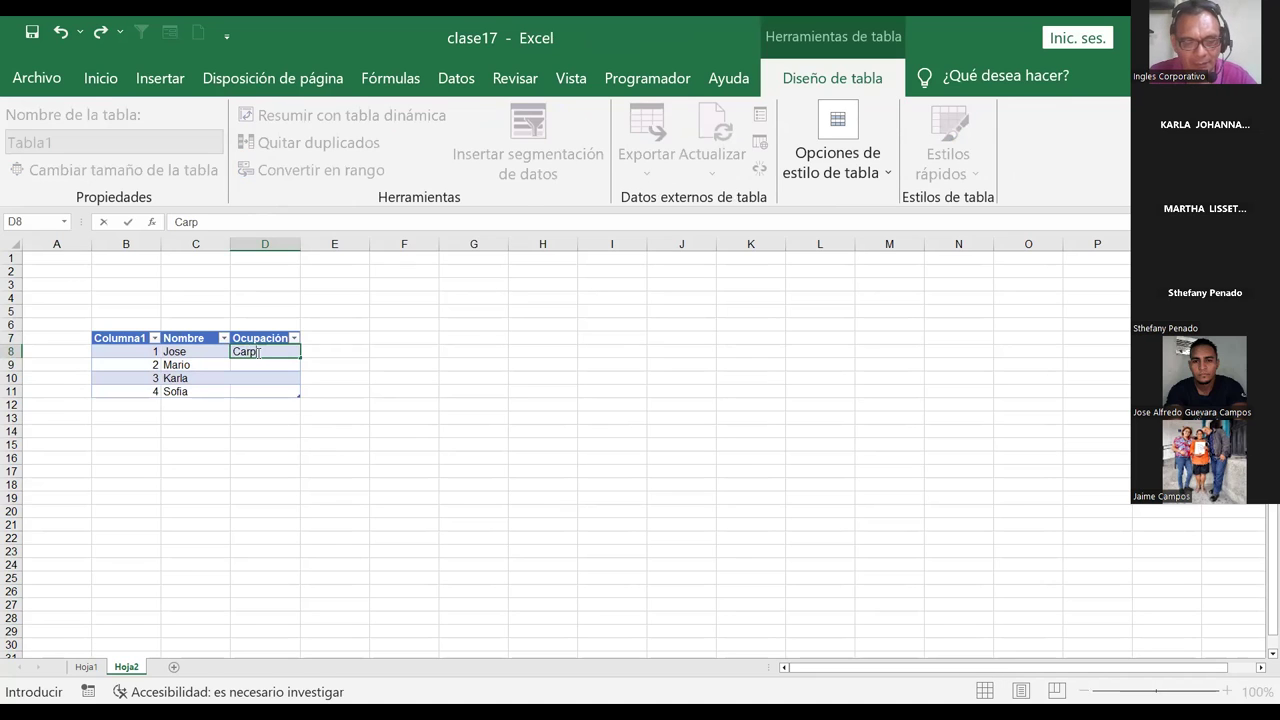
{"action": "type", "text": "intero"}
{"action": "key", "text": "Return"}
{"action": "type", "text": "Ingleniero"}
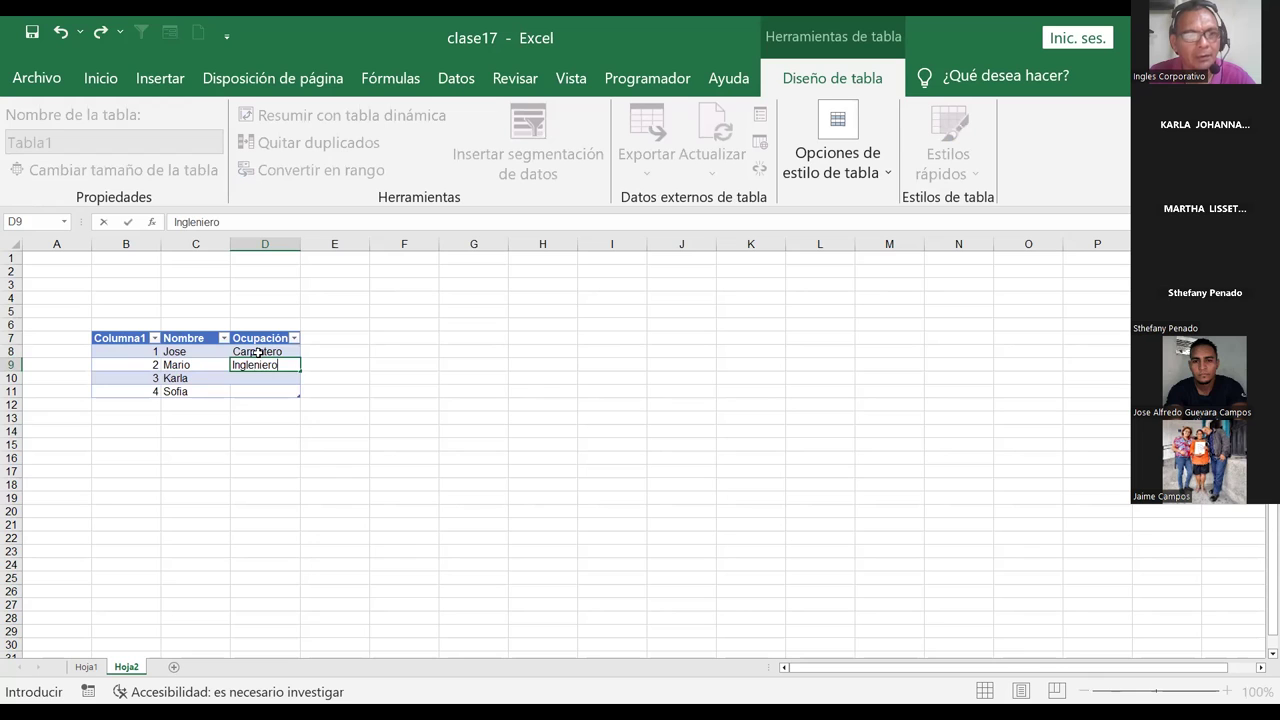
{"action": "key", "text": "Return"}
{"action": "type", "text": "Secre"}
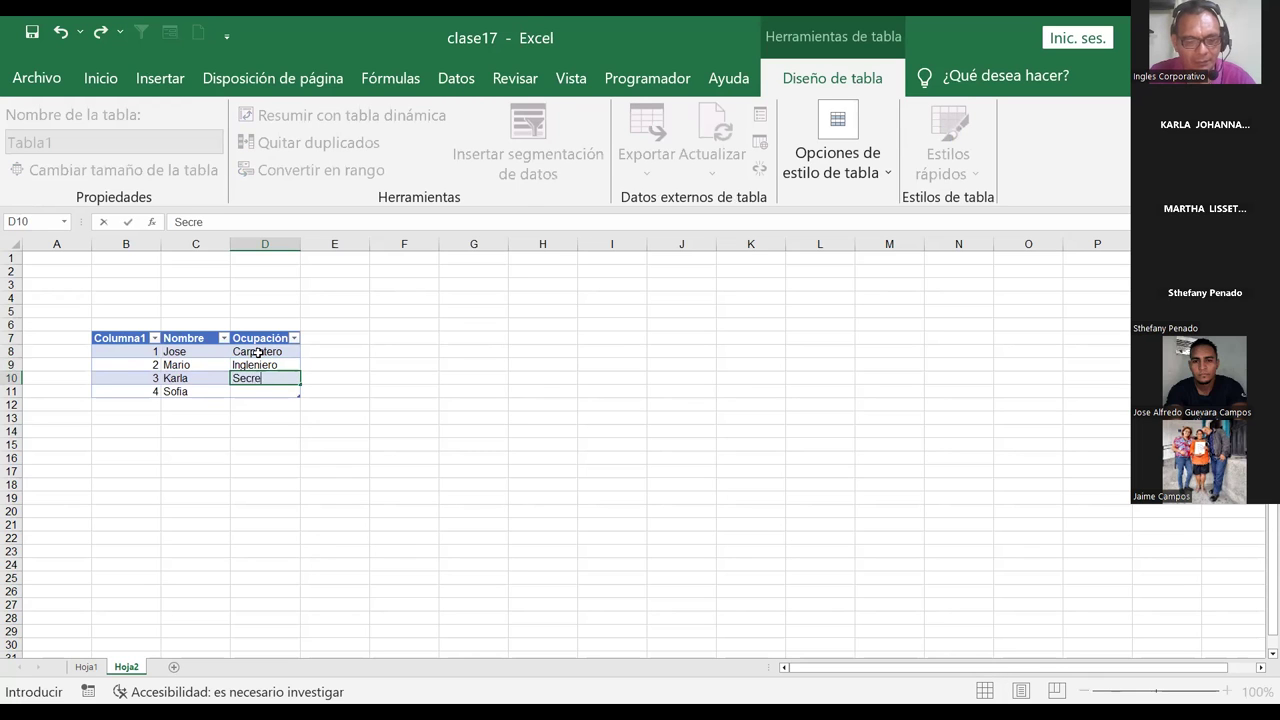
{"action": "type", "text": "tari"}
{"action": "type", "text": "a"}
{"action": "key", "text": "Return"}
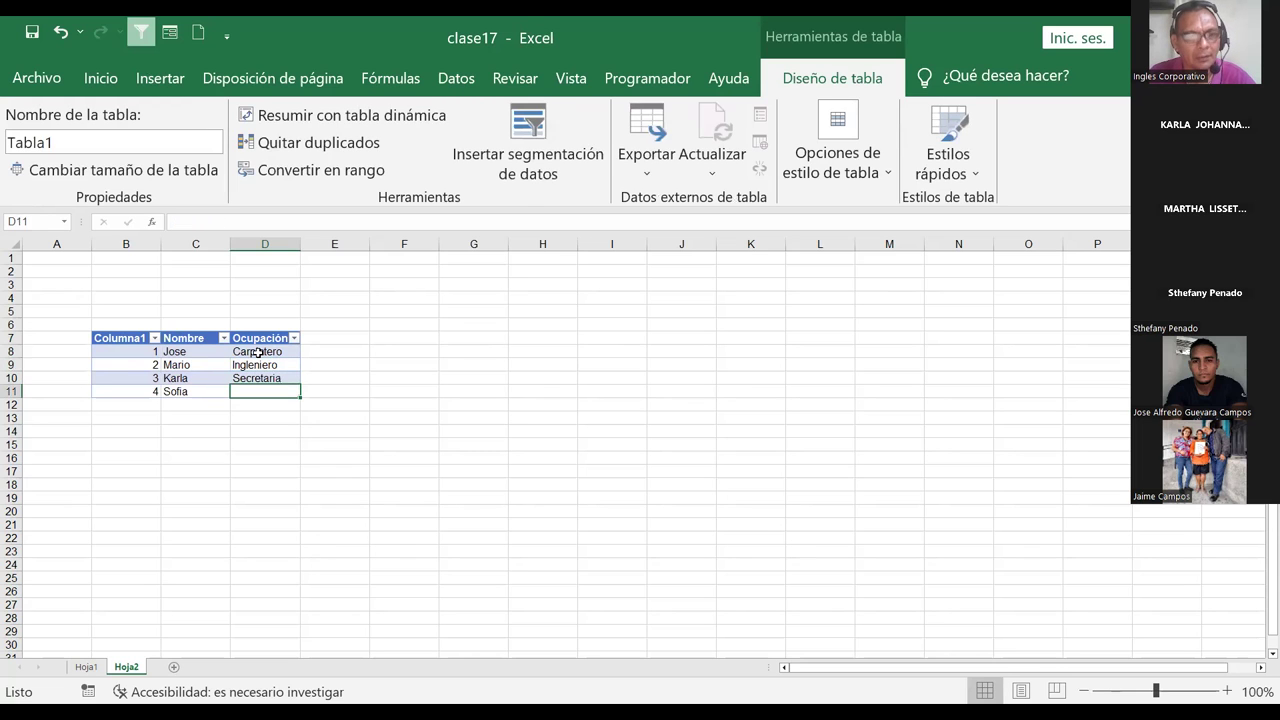
{"action": "type", "text": "AbogaD"}
{"action": "key", "text": "BackSpace"}
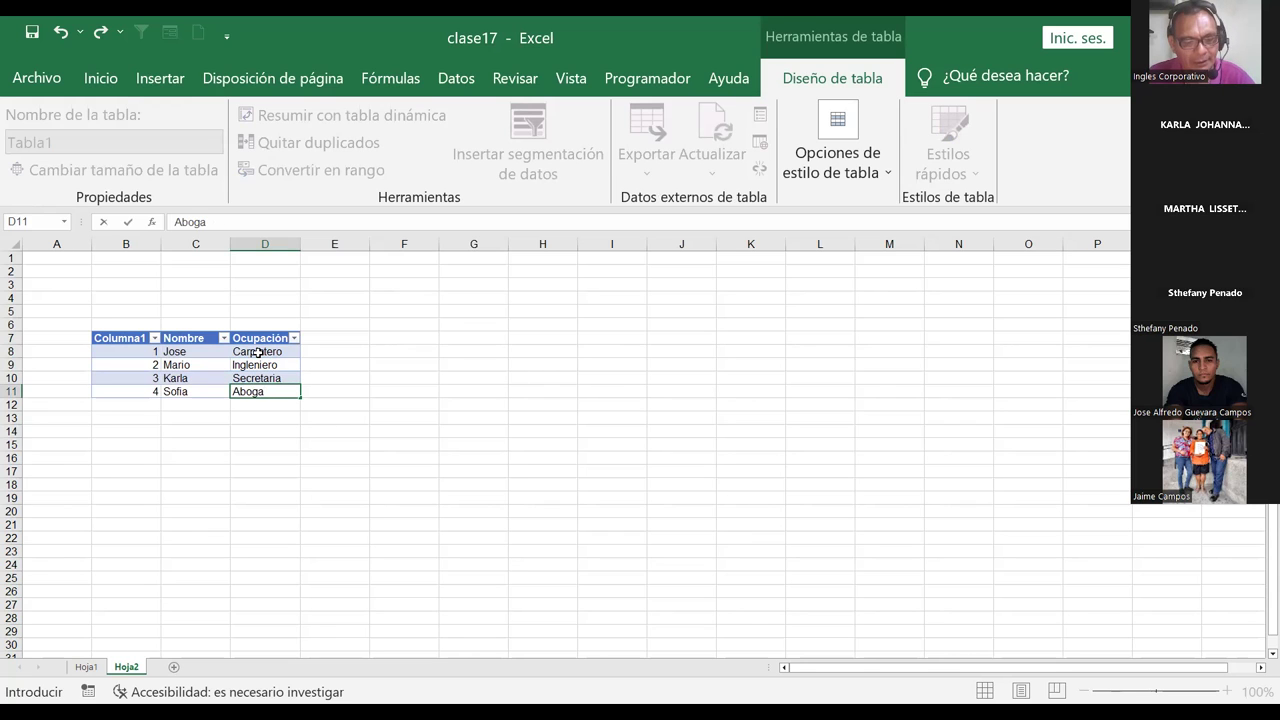
{"action": "type", "text": "do"}
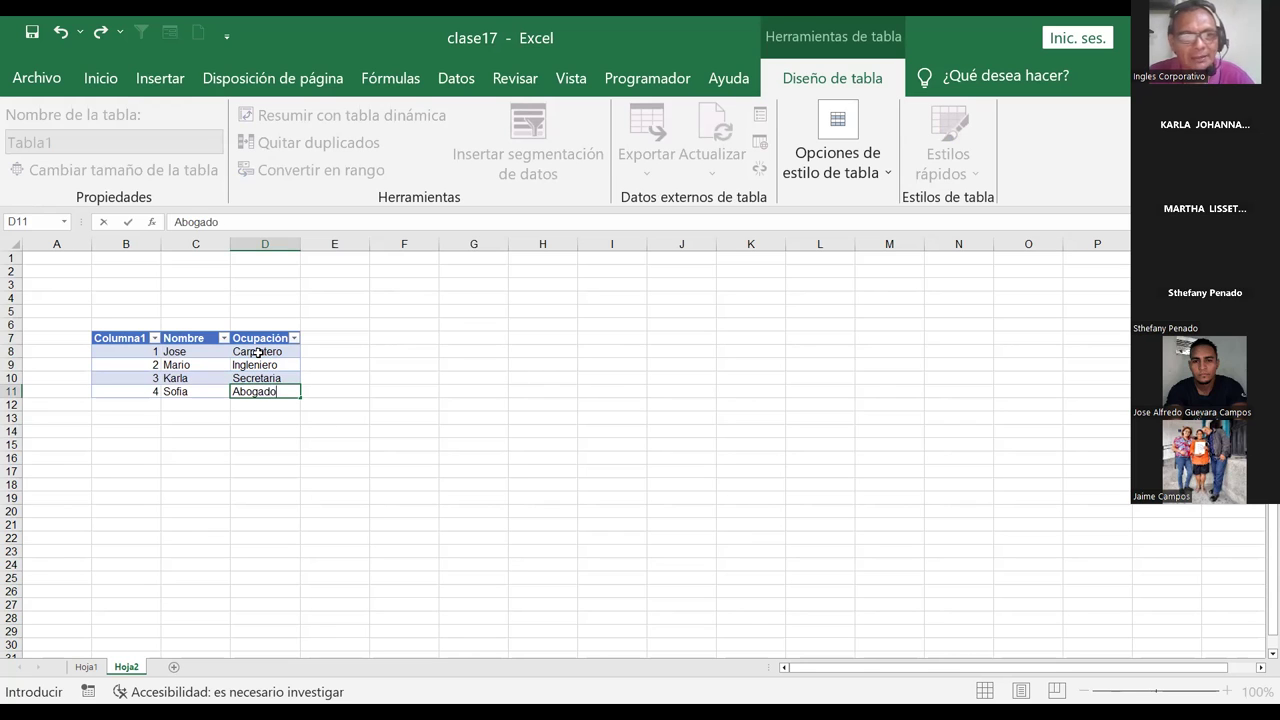
{"action": "key", "text": "Return"}
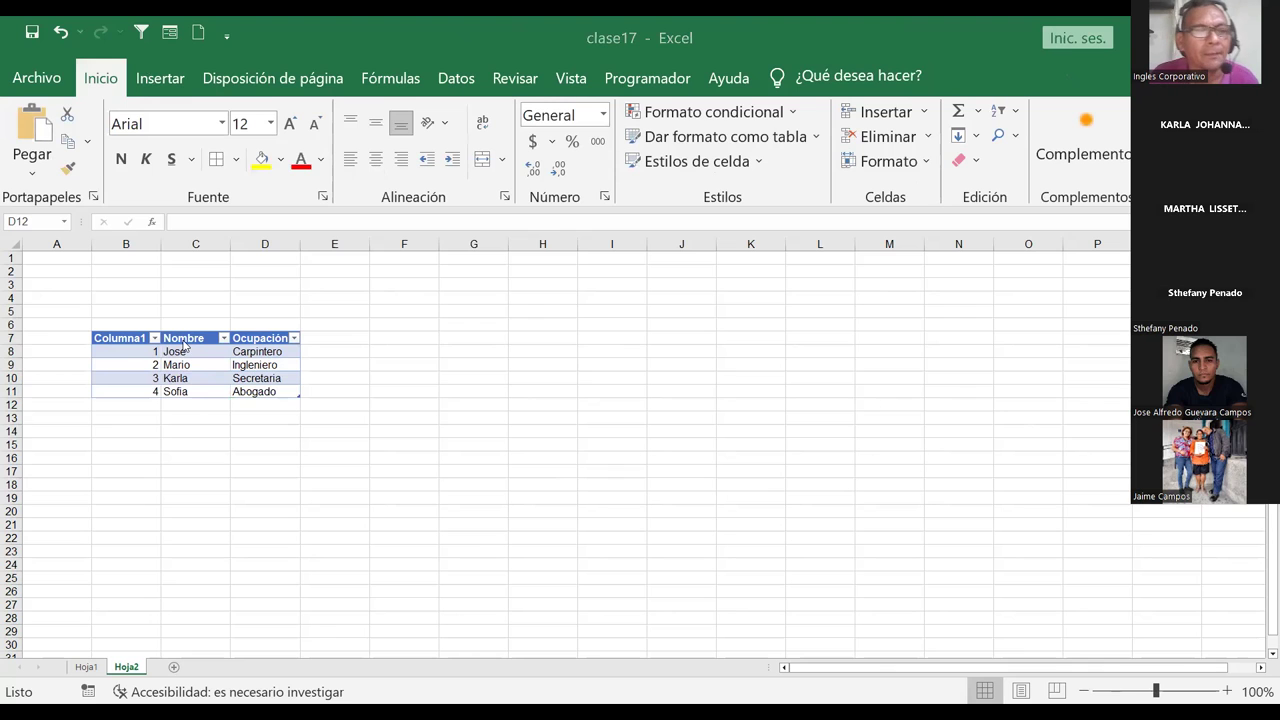
{"action": "left_click_drag", "start_coordinate": [124, 337], "coordinate": [276, 392]}
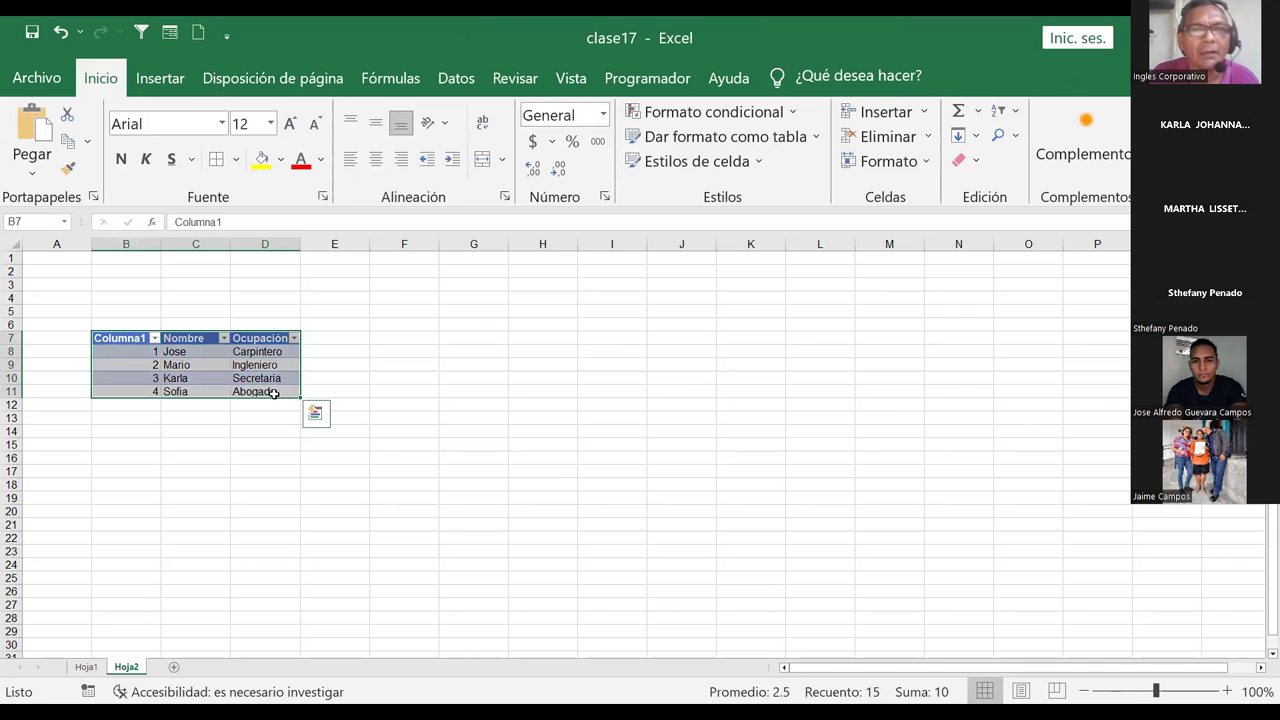
{"action": "left_click", "coordinate": [456, 78]}
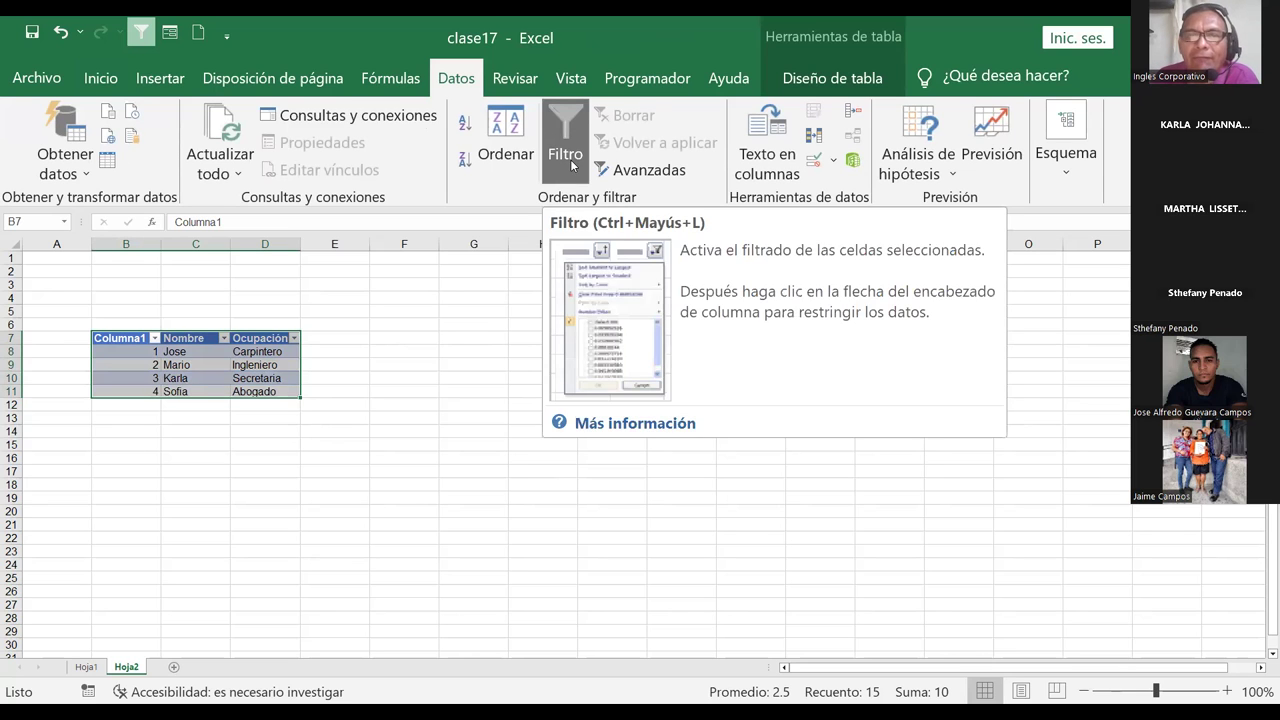
{"action": "left_click", "coordinate": [639, 172]}
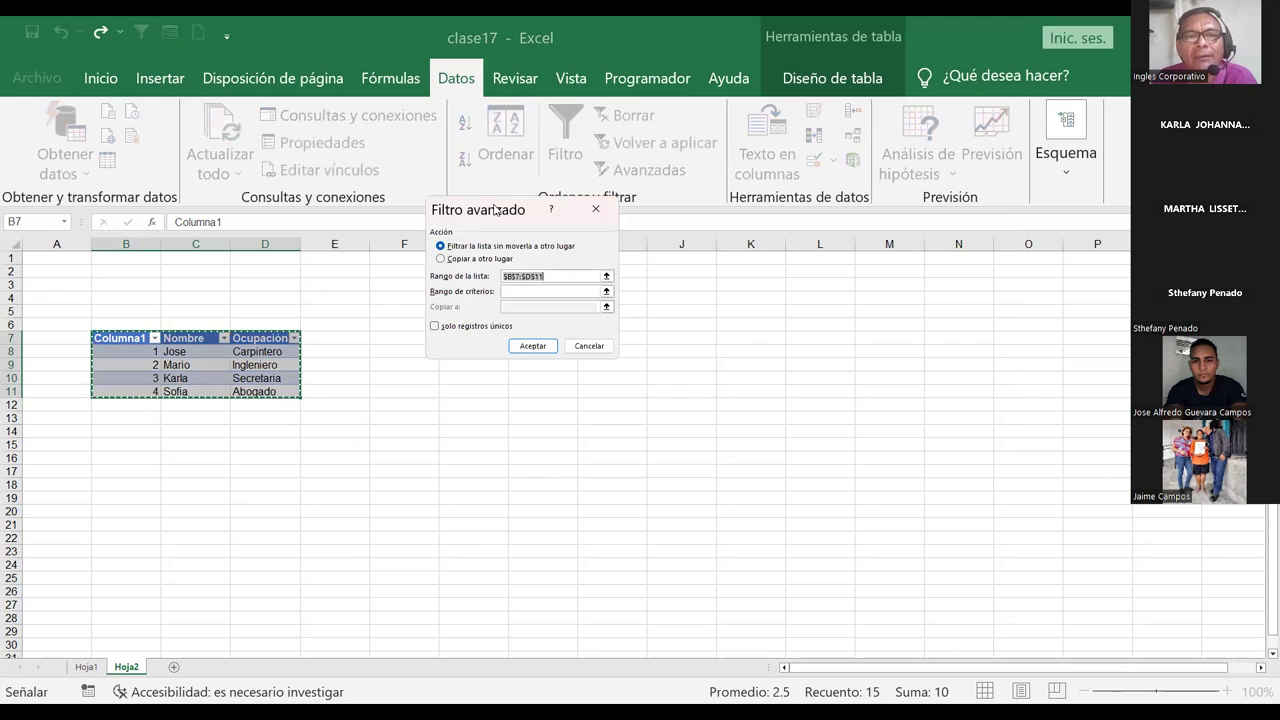
{"action": "left_click_drag", "start_coordinate": [495, 210], "coordinate": [449, 206]}
{"action": "left_click", "coordinate": [532, 343]}
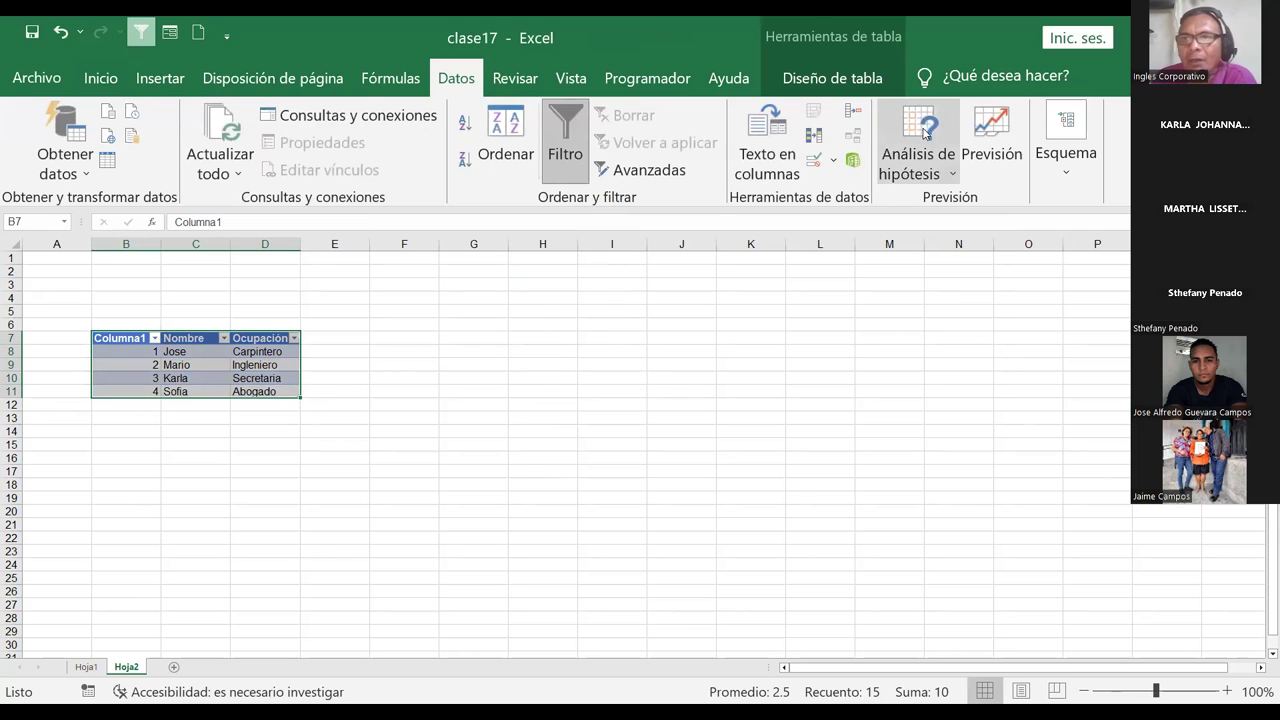
{"action": "left_click", "coordinate": [100, 80]}
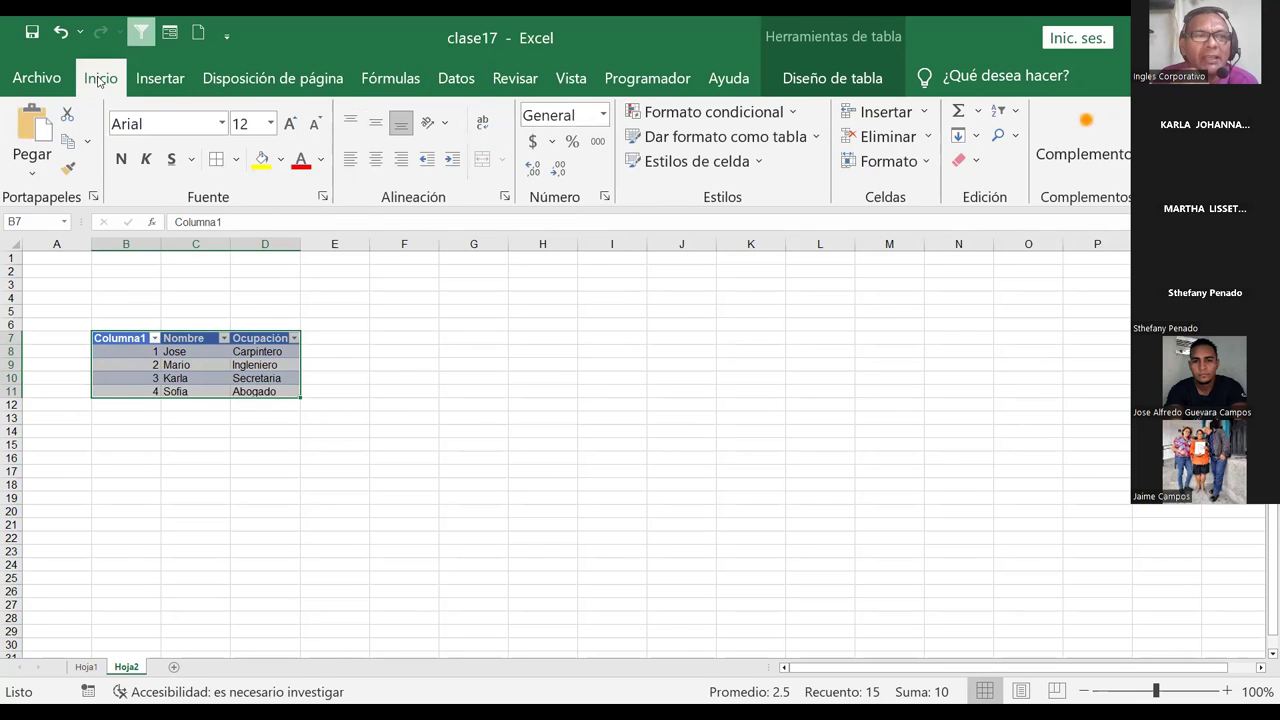
Open Find and Replace, clear the old search term, and browse earlier search and replacement lists
{"action": "left_click", "coordinate": [1018, 137]}
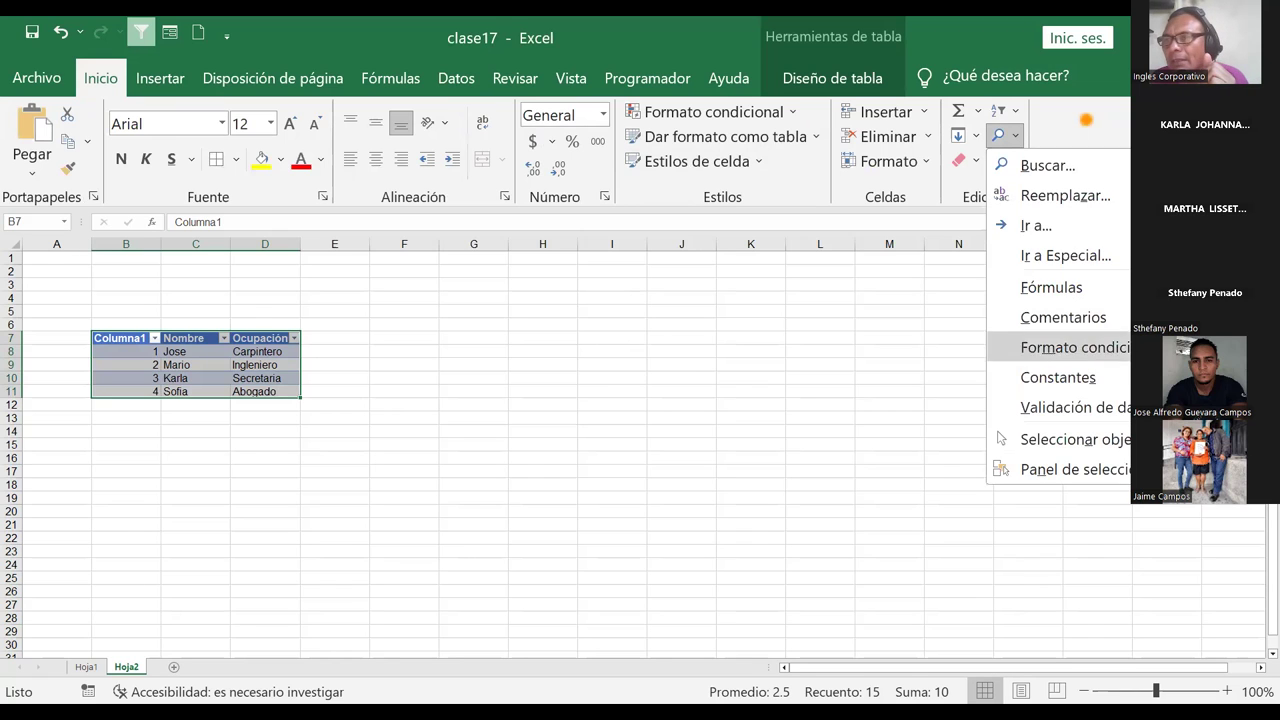
{"action": "left_click", "coordinate": [1068, 175]}
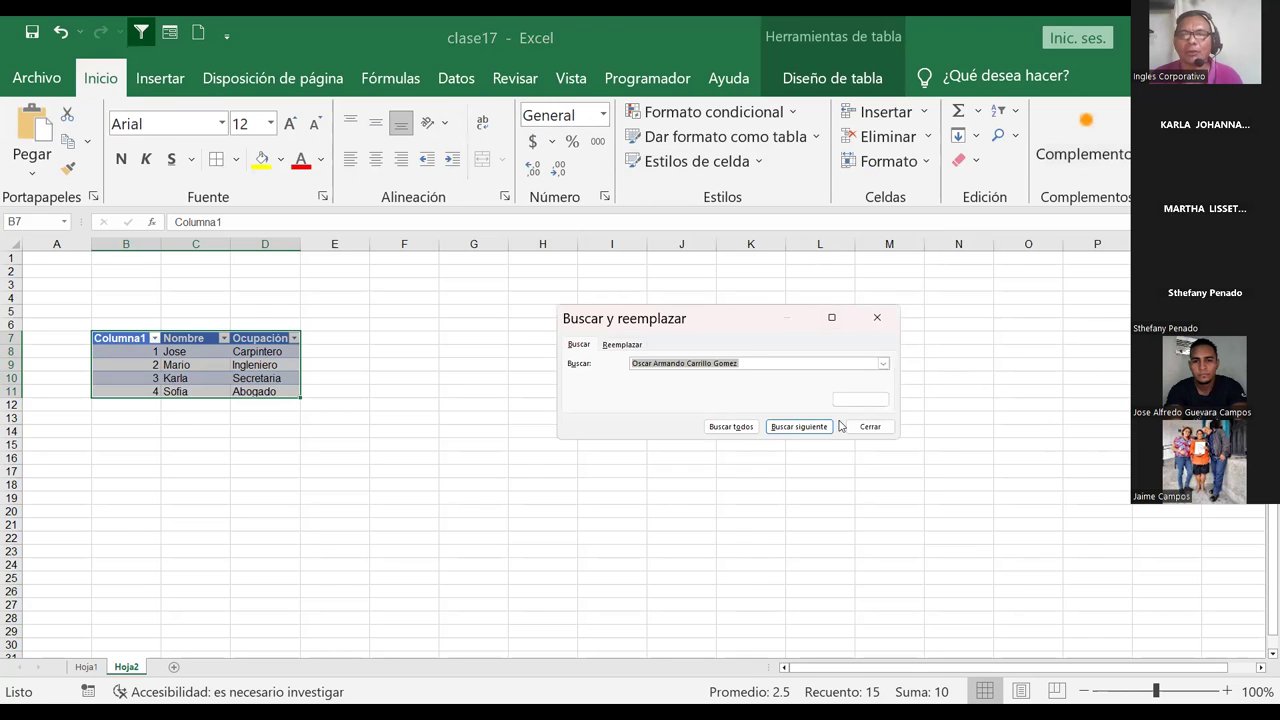
{"action": "key", "text": "BackSpace"}
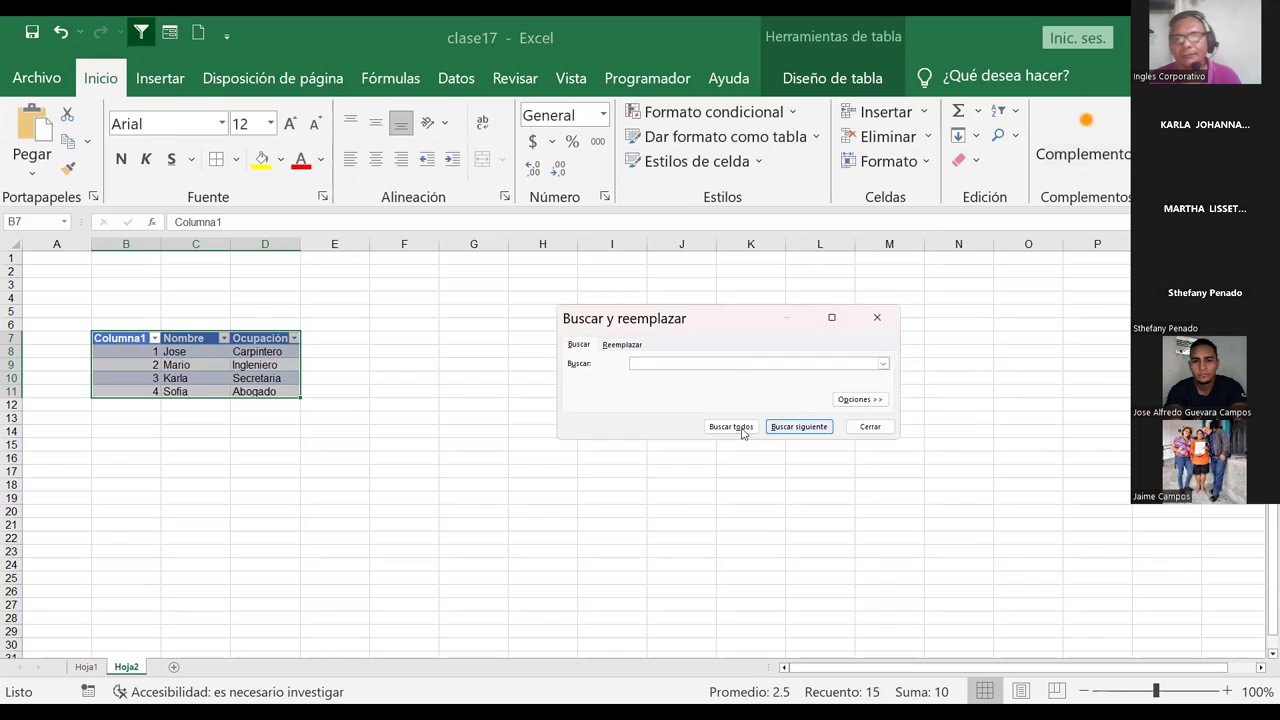
{"action": "left_click", "coordinate": [622, 344]}
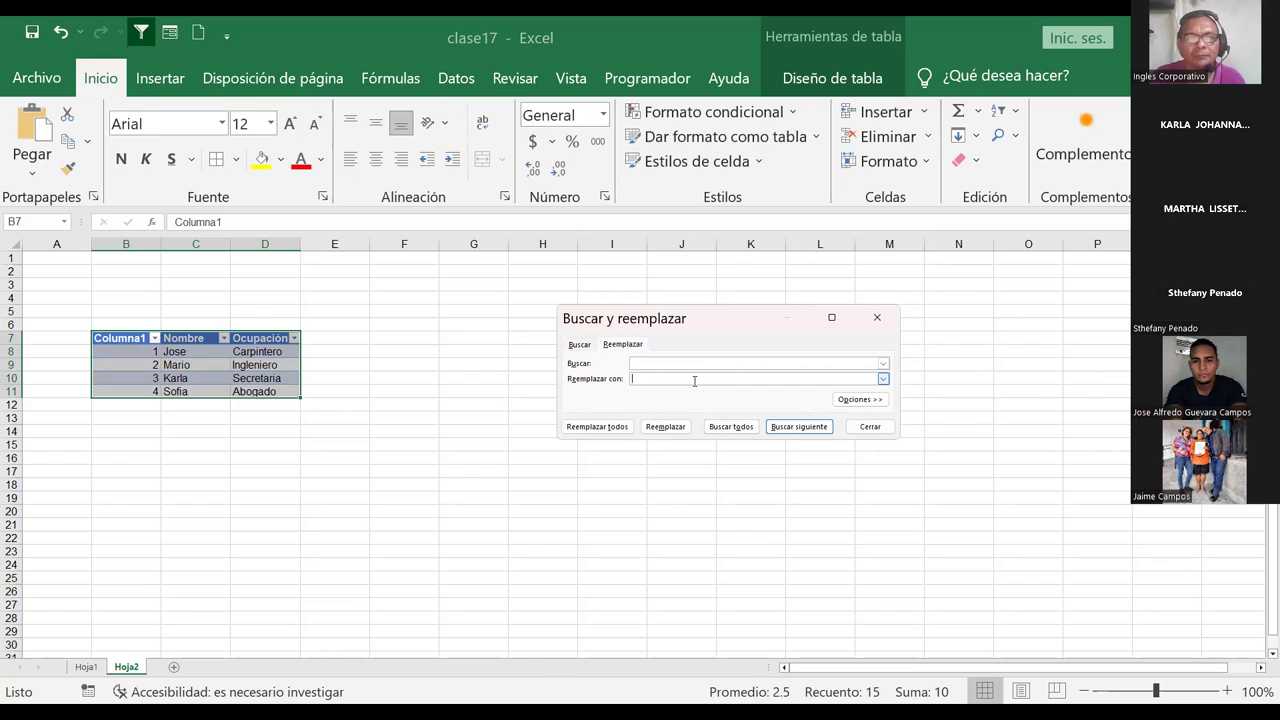
{"action": "left_click", "coordinate": [884, 364]}
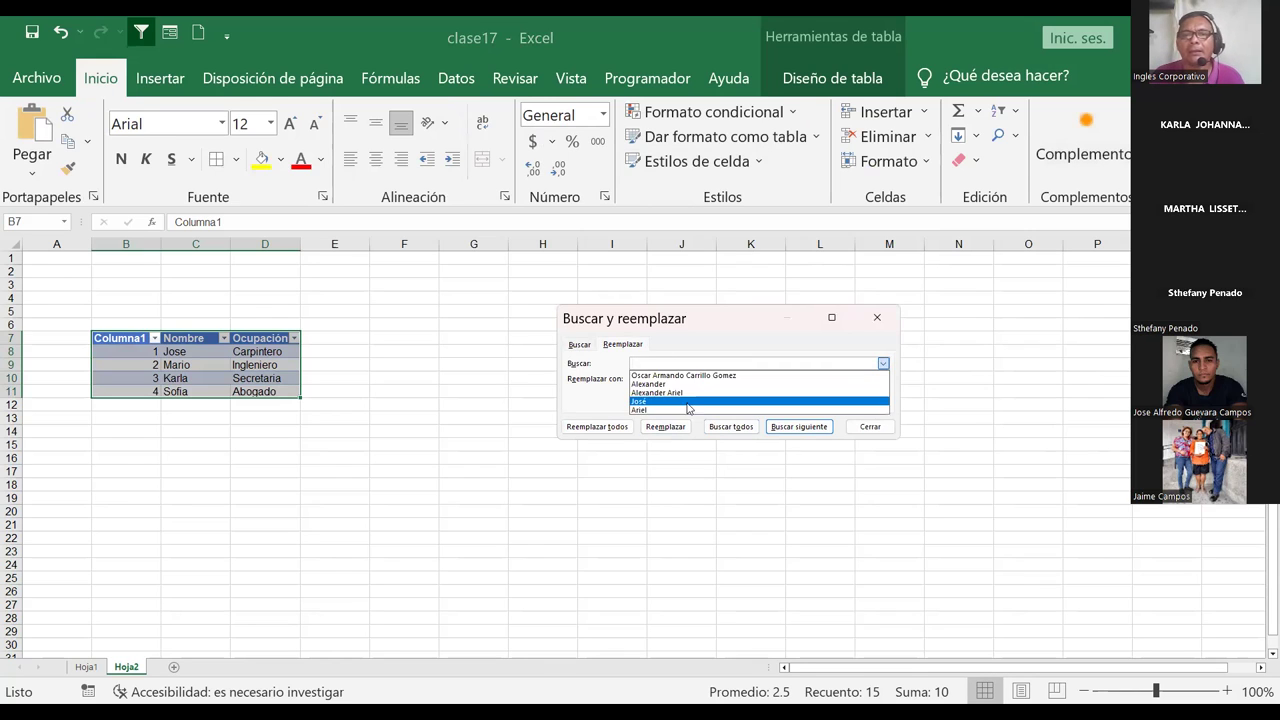
{"action": "left_click", "coordinate": [748, 342]}
{"action": "left_click", "coordinate": [703, 380]}
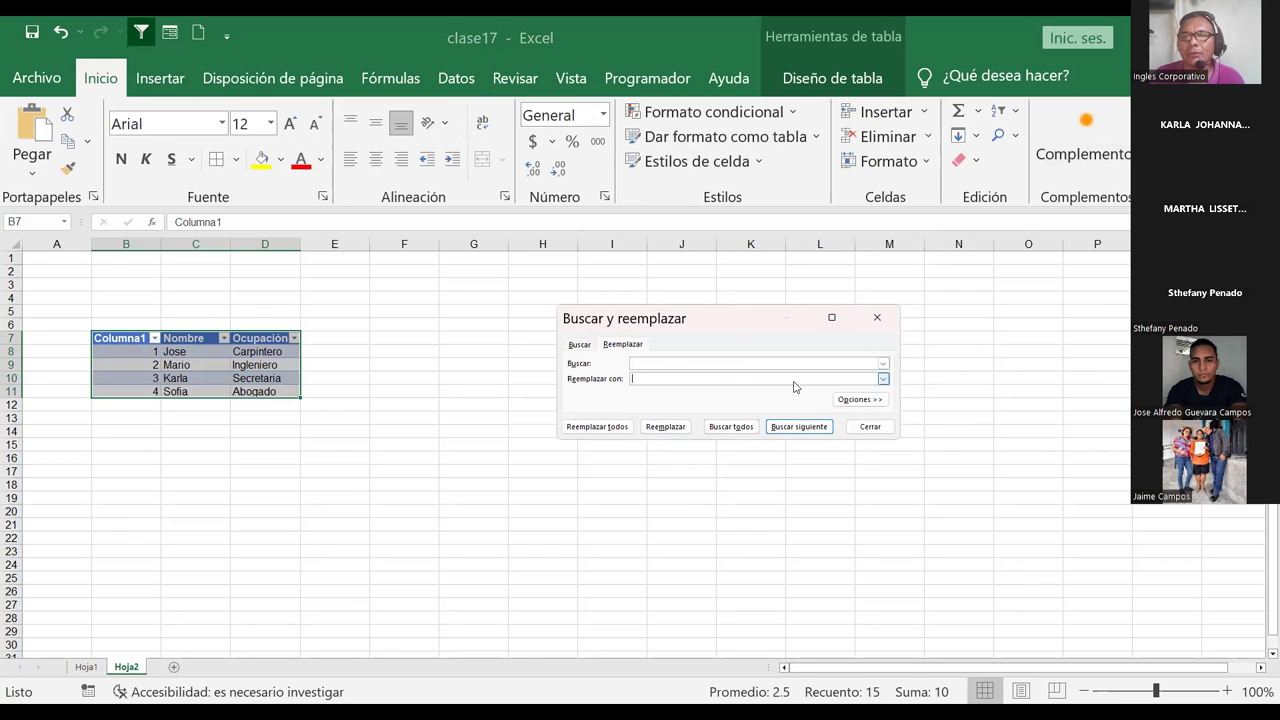
{"action": "left_click", "coordinate": [884, 380]}
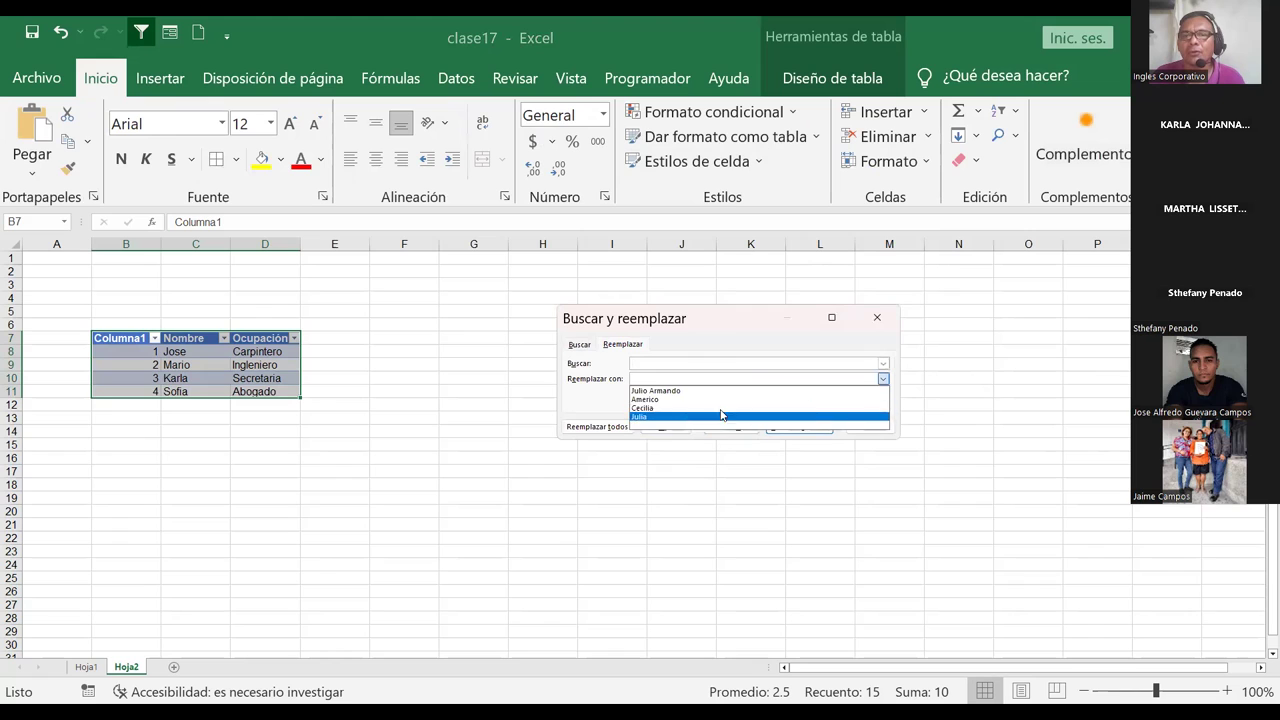
{"action": "left_click", "coordinate": [1013, 396]}
{"action": "left_click", "coordinate": [424, 436]}
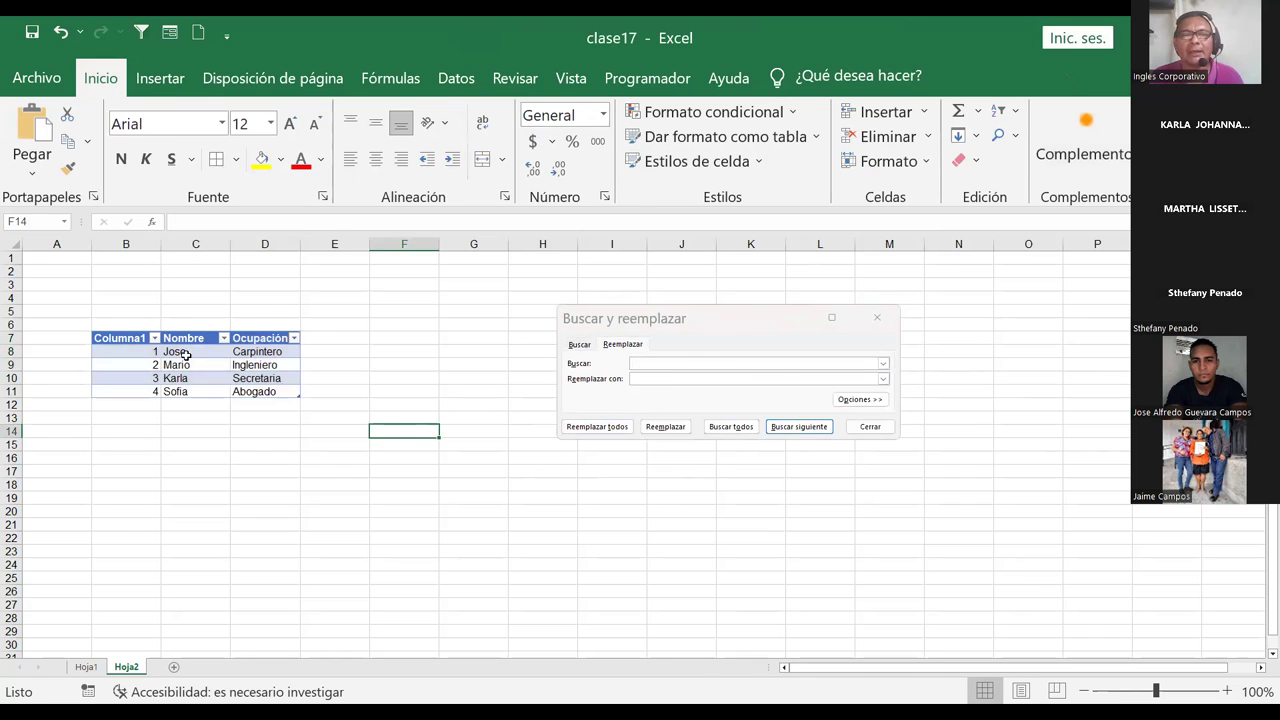
{"action": "left_click", "coordinate": [877, 318]}
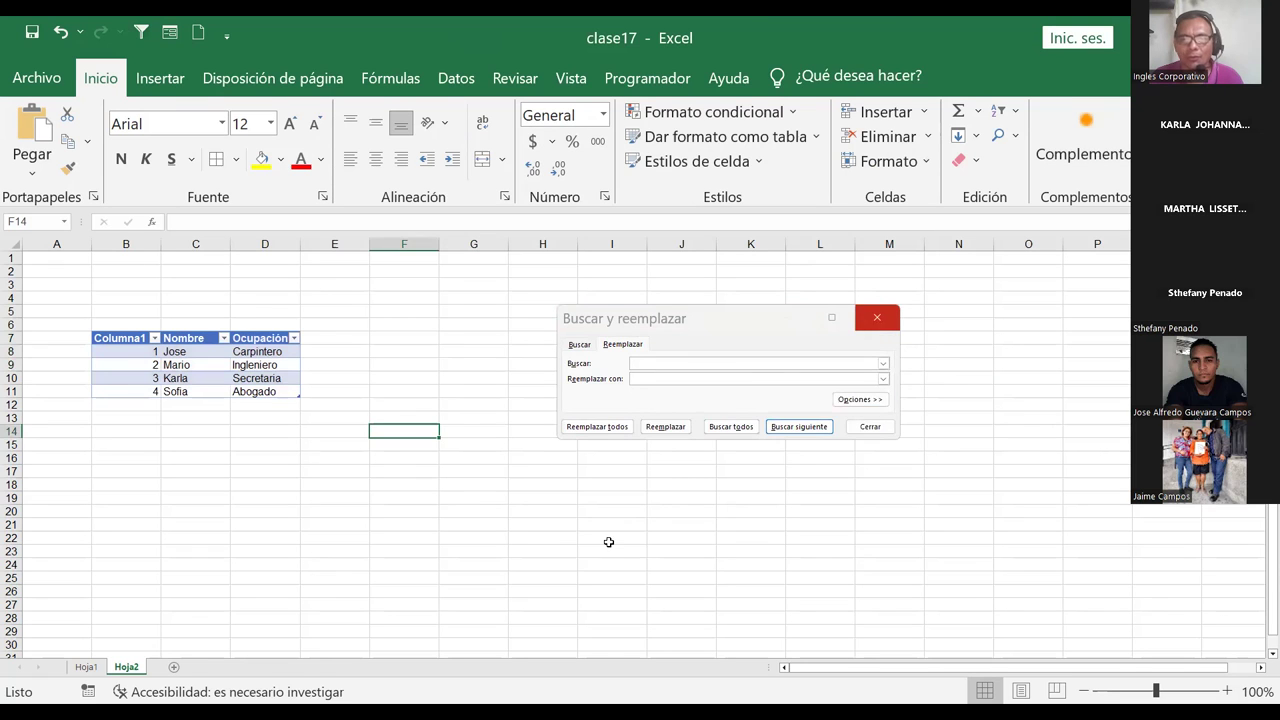
Reopen Find with Ctrl+B, select table B7:D11, and start typing the fourth participant's name
{"action": "double_click", "coordinate": [619, 522]}
{"action": "key", "text": "Escape"}
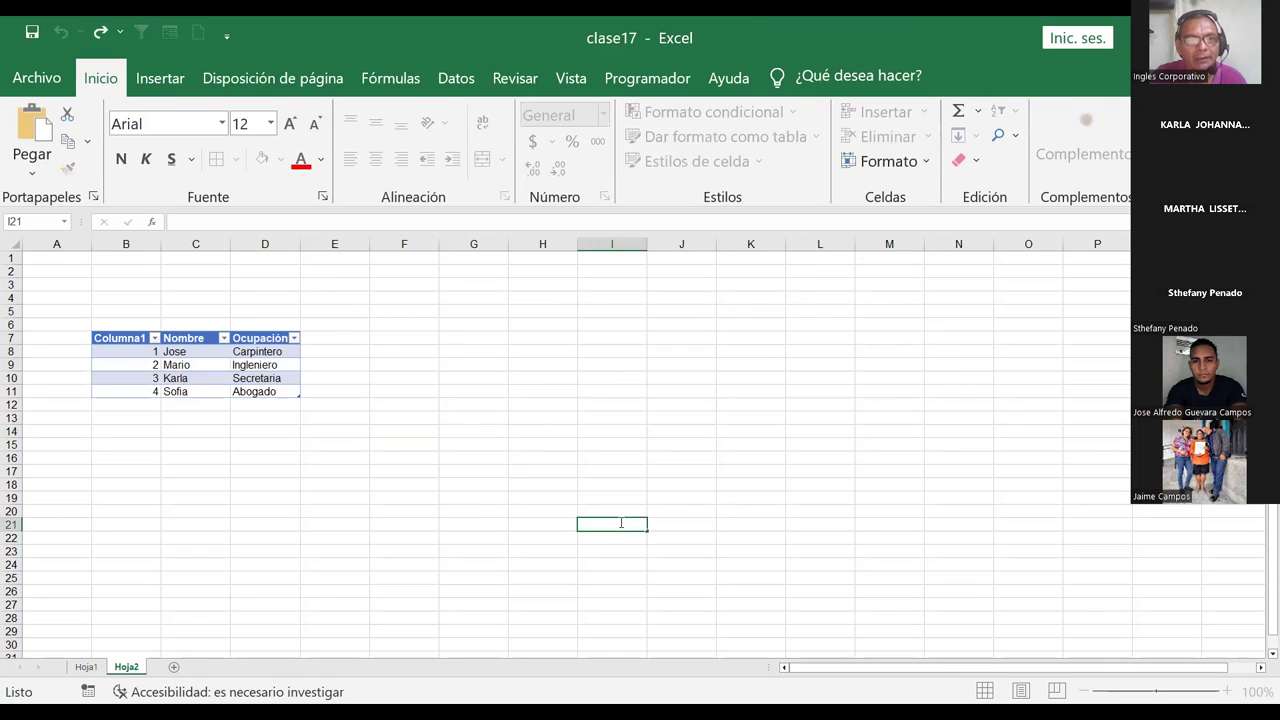
{"action": "key", "text": "ctrl+b"}
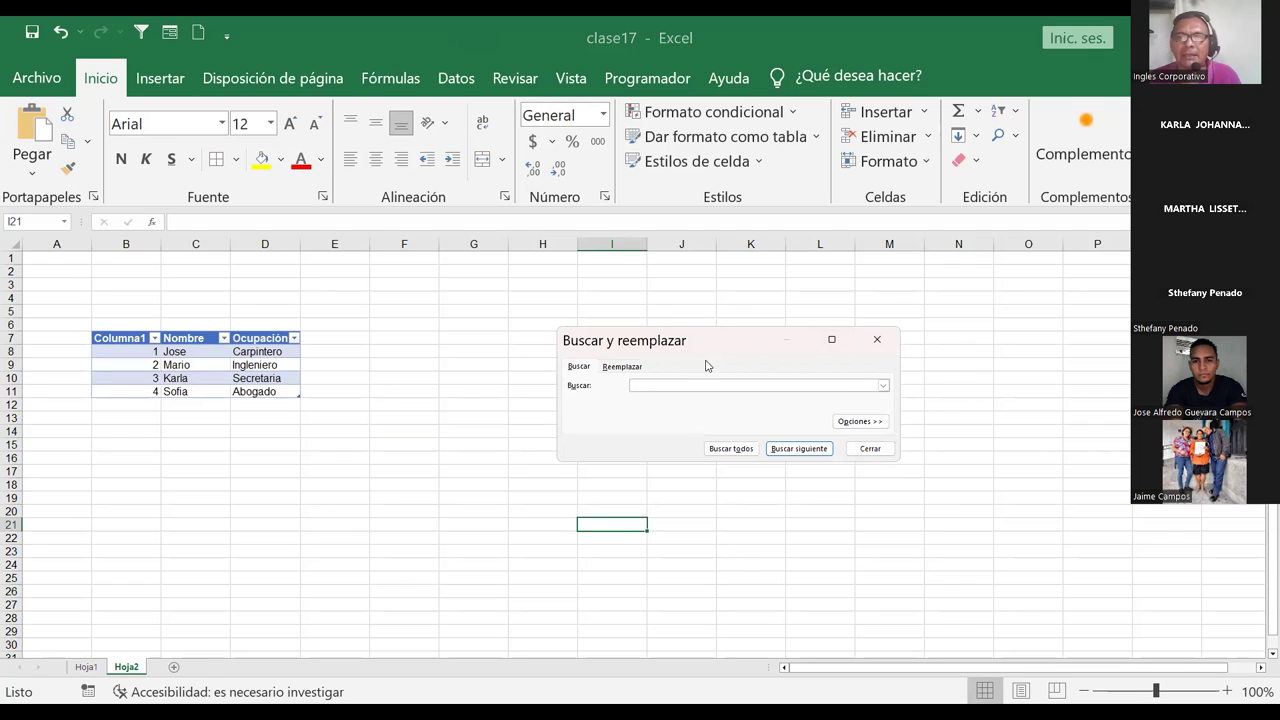
{"action": "left_click", "coordinate": [883, 386]}
{"action": "left_click", "coordinate": [883, 386]}
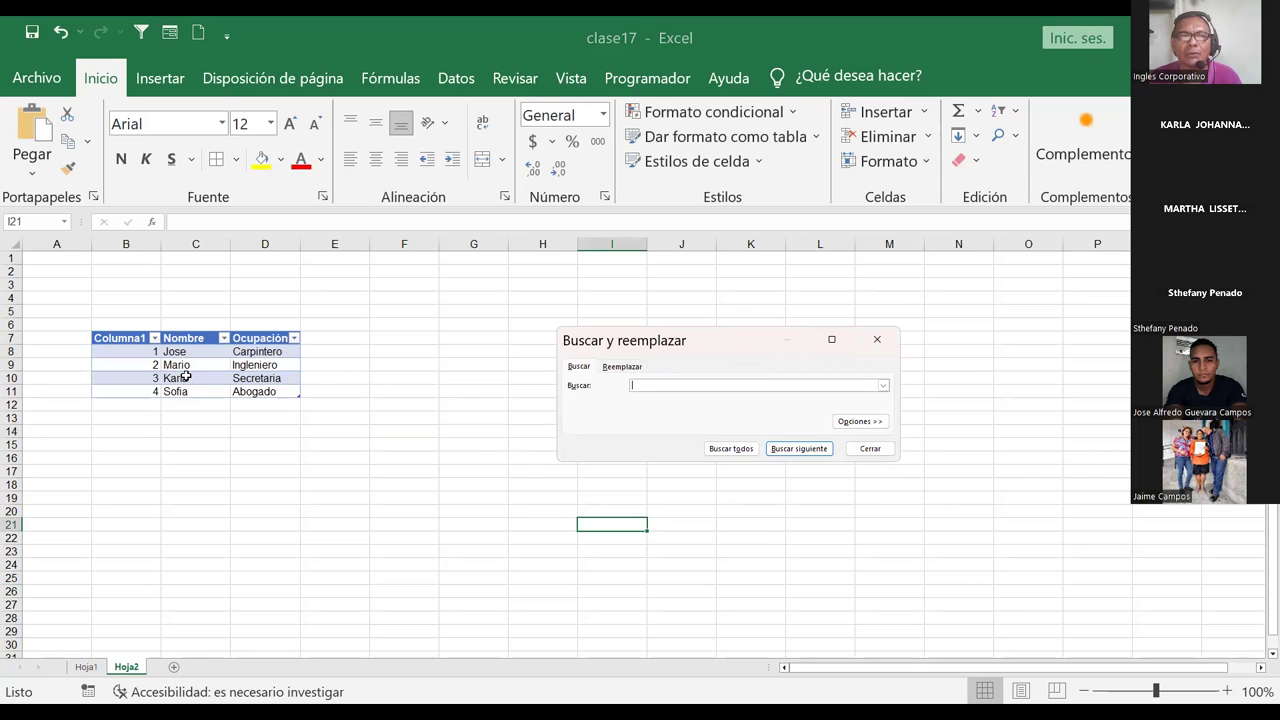
{"action": "left_click", "coordinate": [239, 378]}
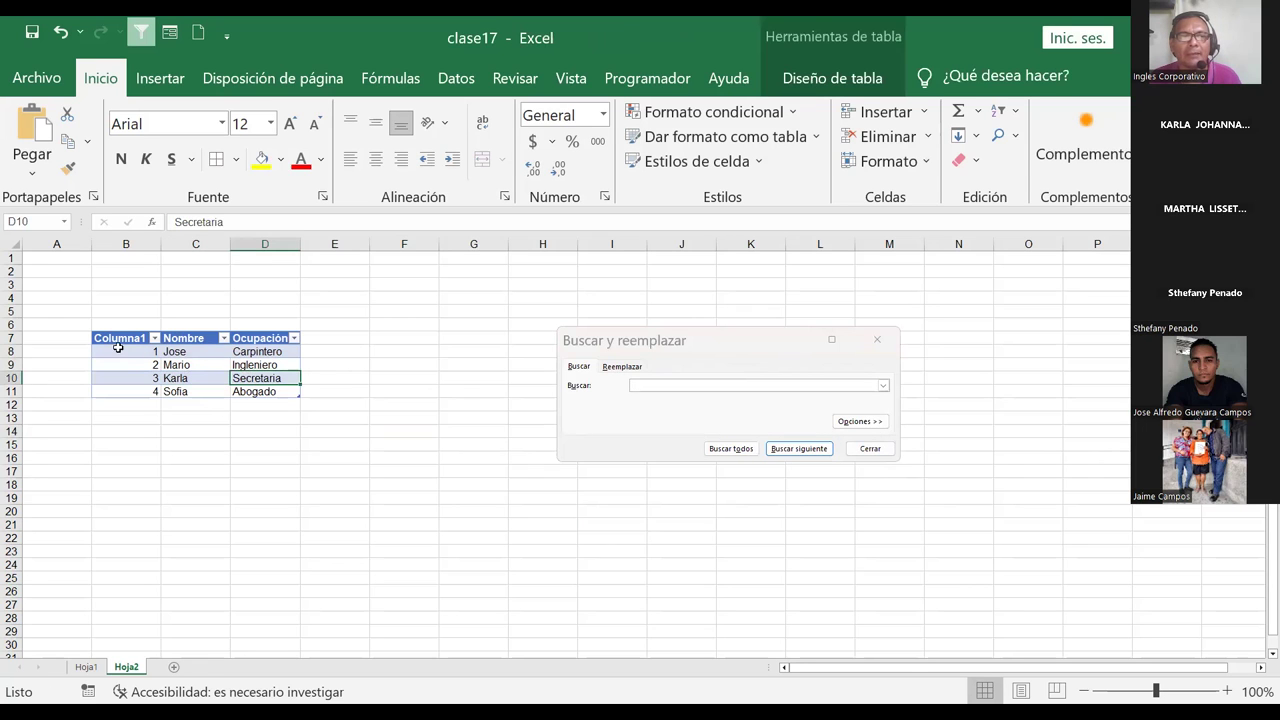
{"action": "left_click_drag", "start_coordinate": [110, 340], "coordinate": [280, 392]}
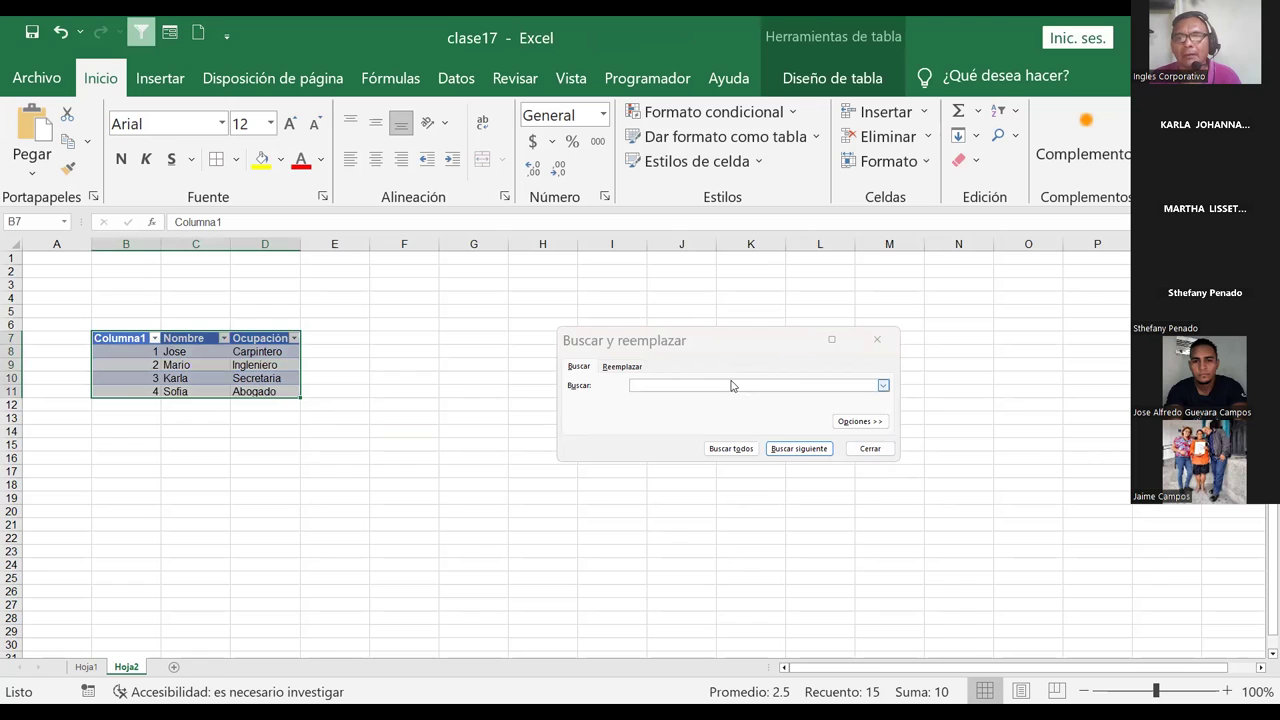
{"action": "left_click", "coordinate": [861, 385]}
{"action": "left_click", "coordinate": [883, 388]}
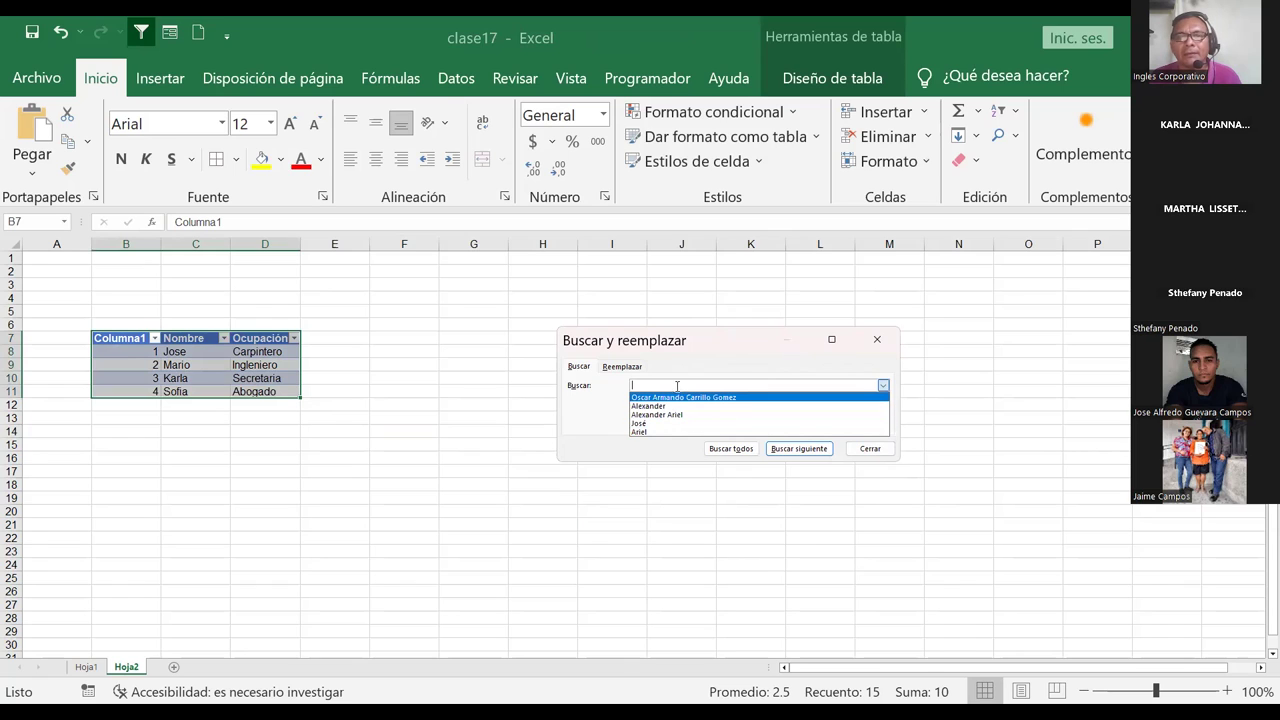
{"action": "left_click", "coordinate": [658, 384]}
{"action": "type", "text": "S"}
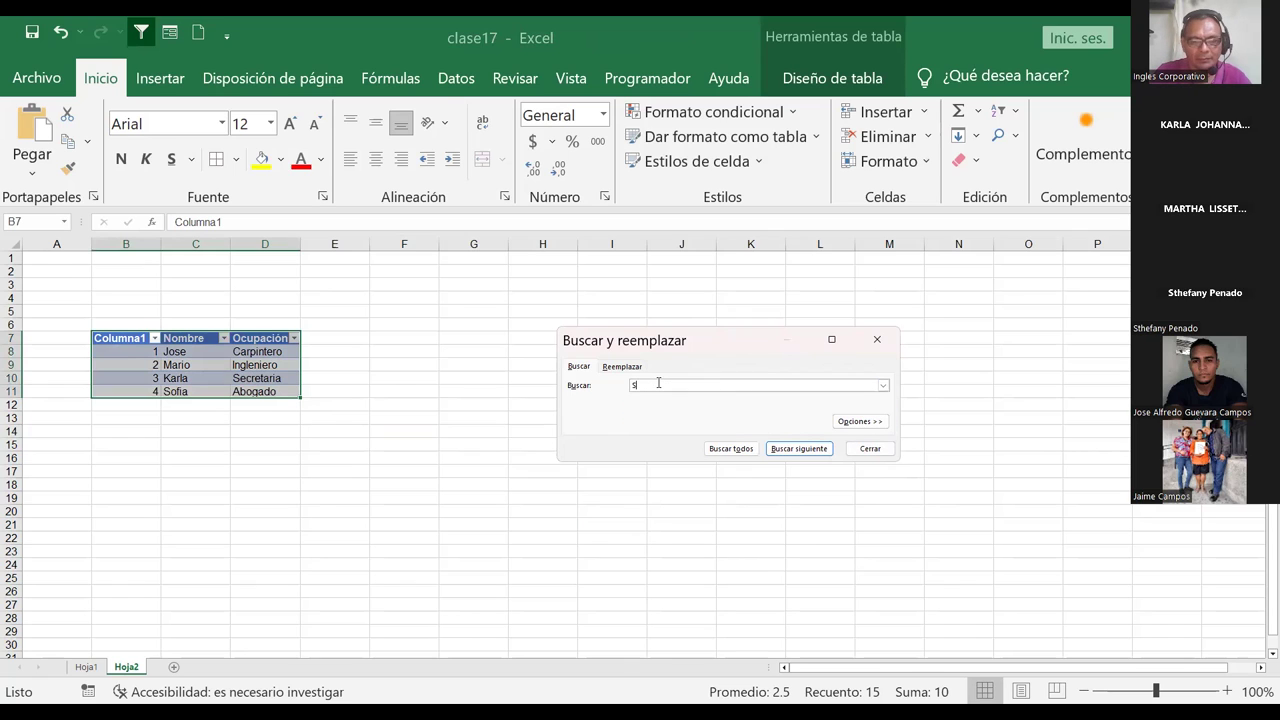
{"action": "type", "text": "ofia"}
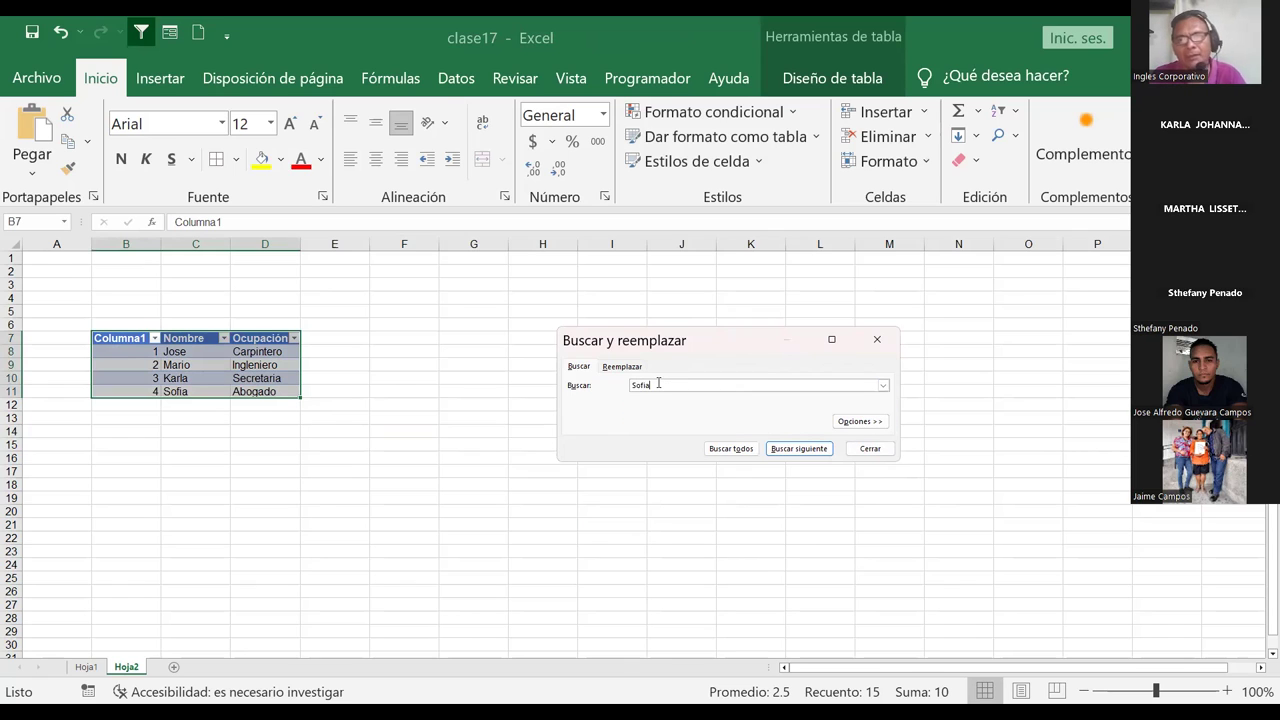
On the Replace tab, enter another first name as the replacement and expand Options
{"action": "left_click", "coordinate": [624, 367]}
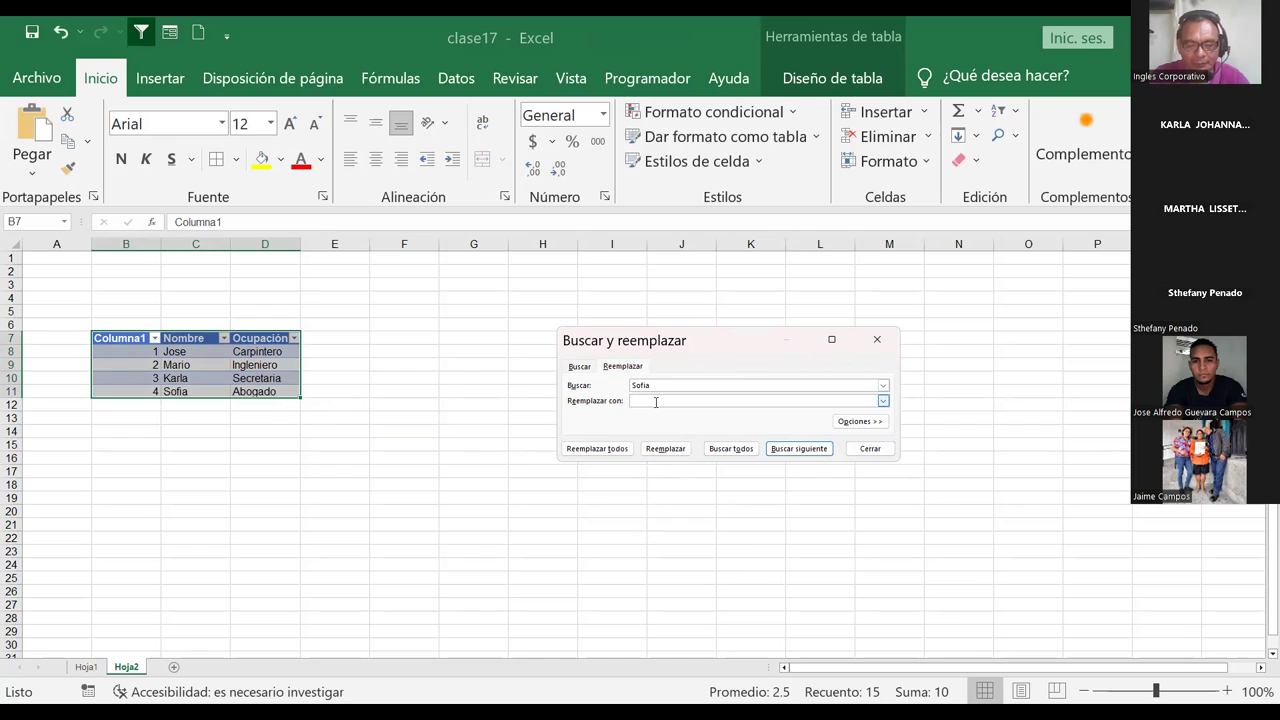
{"action": "type", "text": "JMartha"}
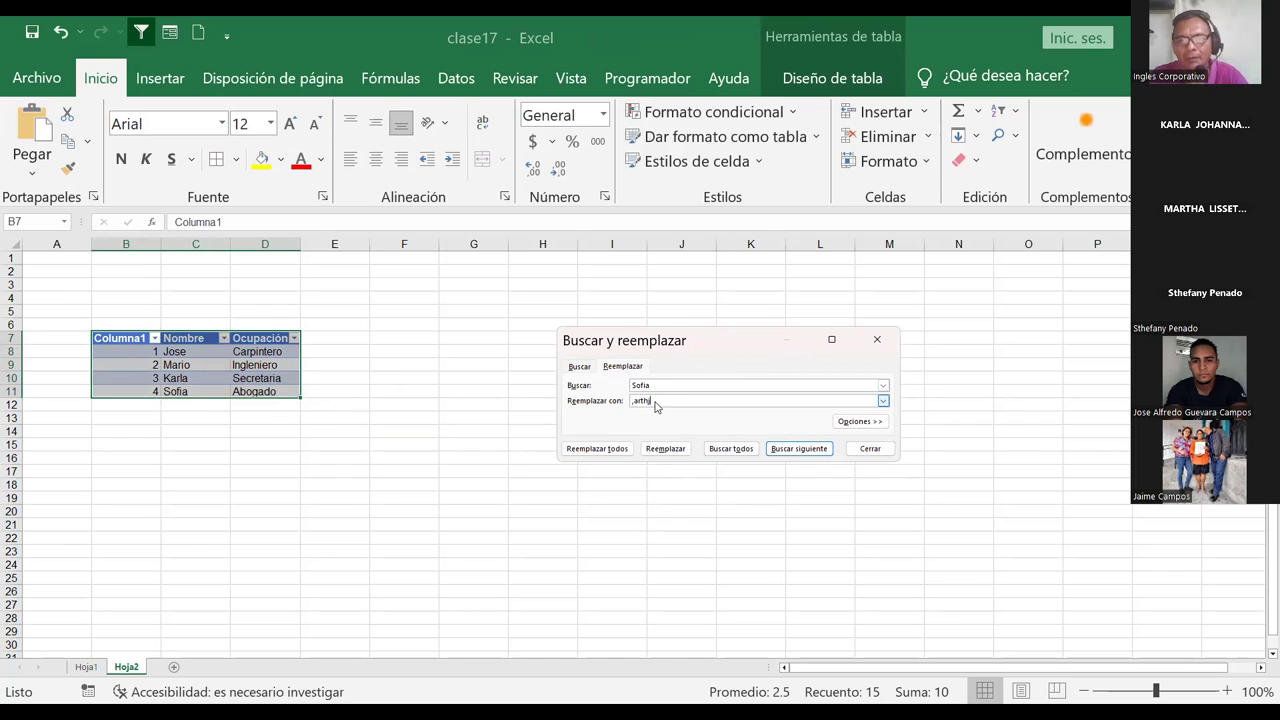
{"action": "key", "text": "alt+Down"}
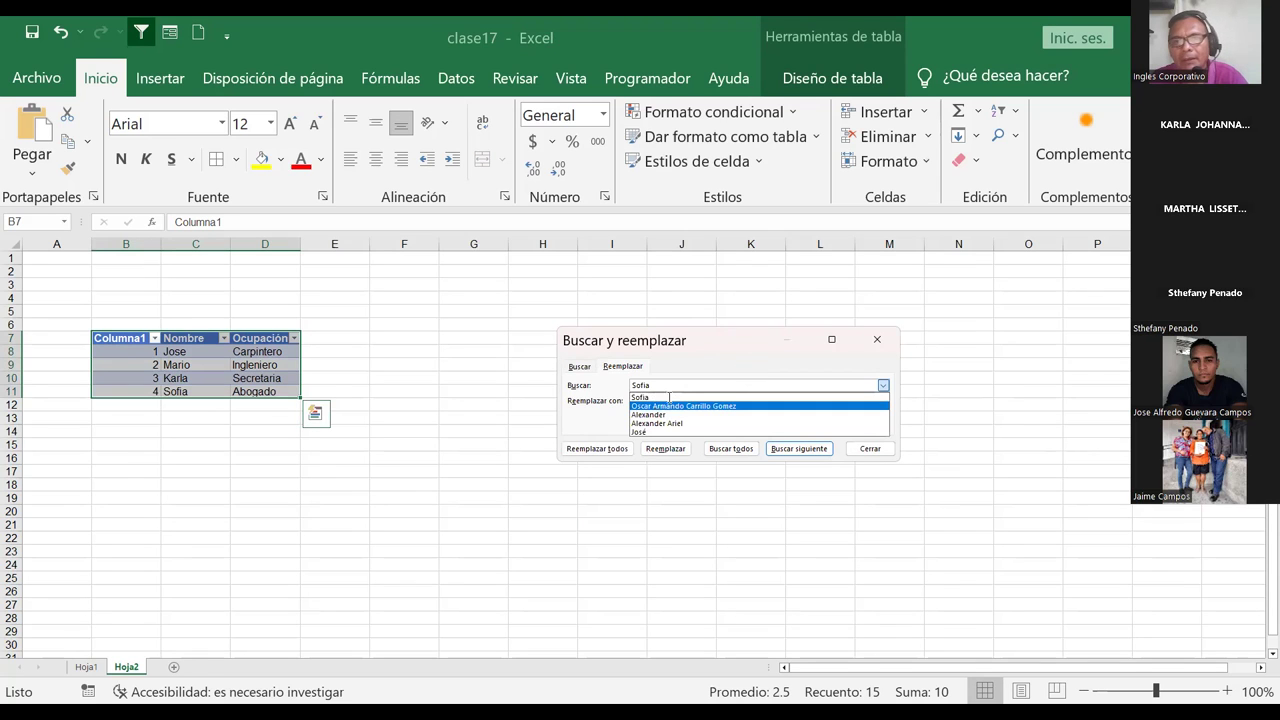
{"action": "key", "text": "Tab"}
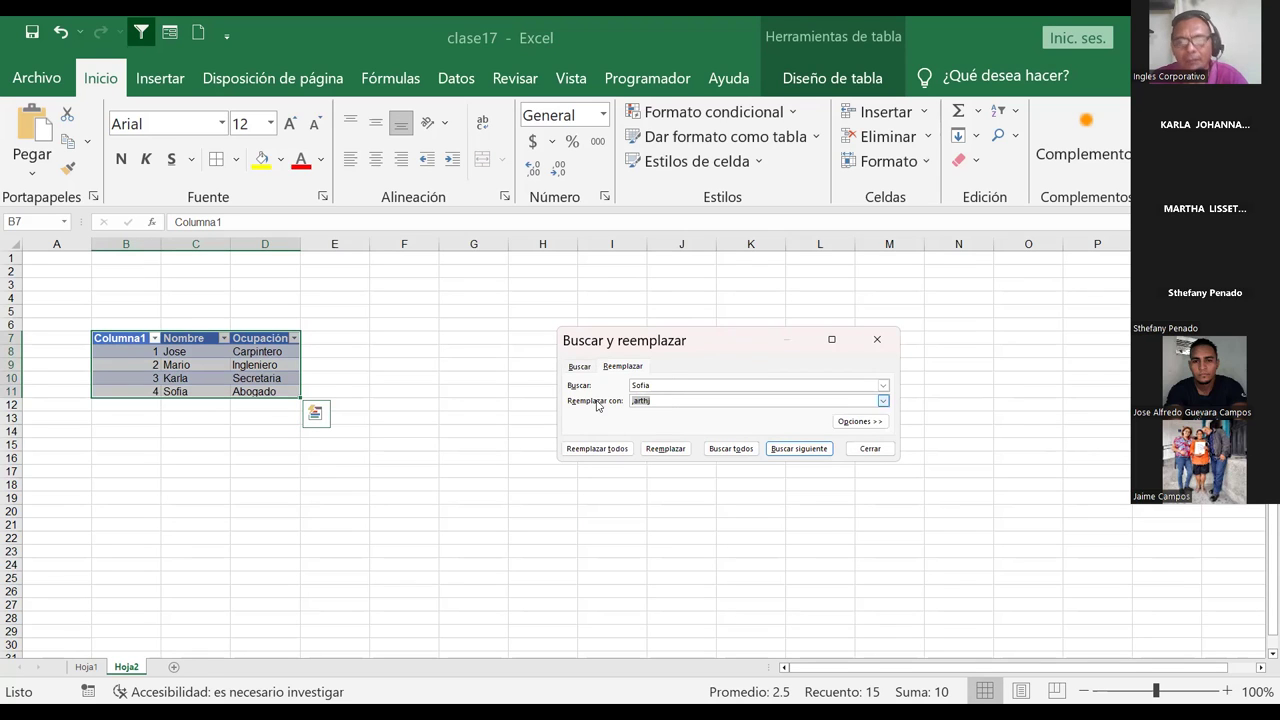
{"action": "type", "text": "Martha"}
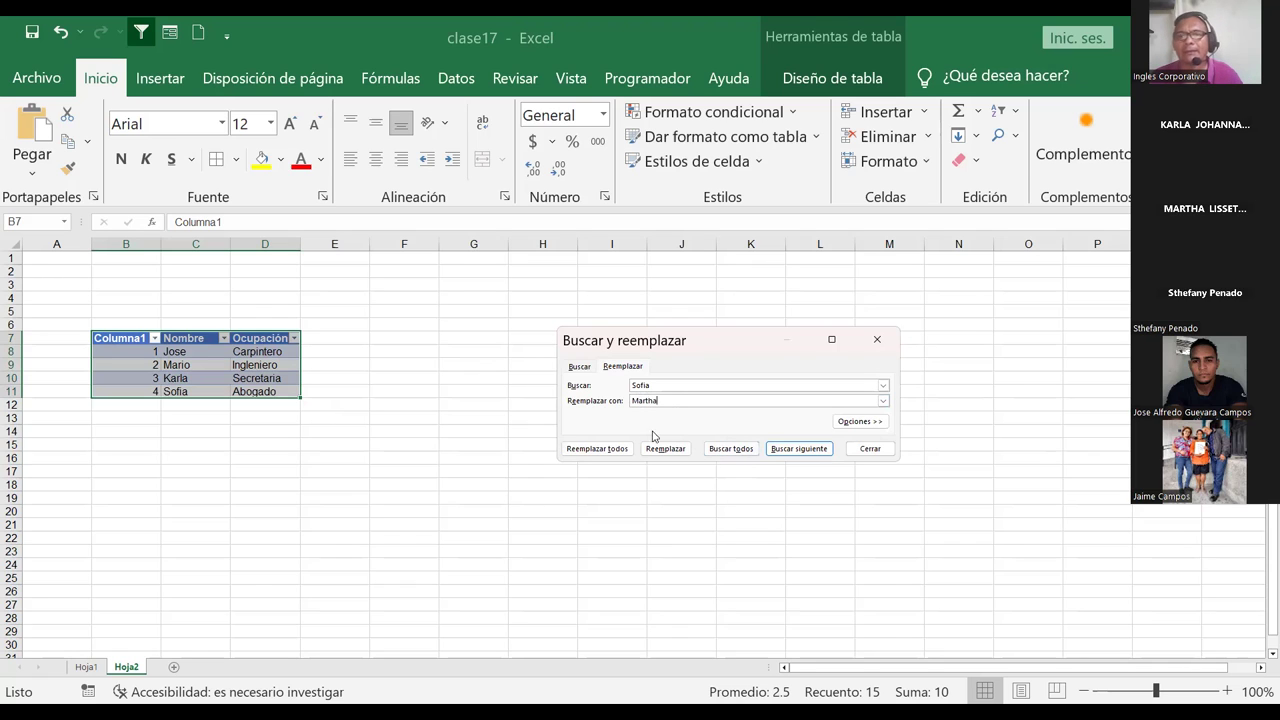
{"action": "left_click", "coordinate": [878, 423]}
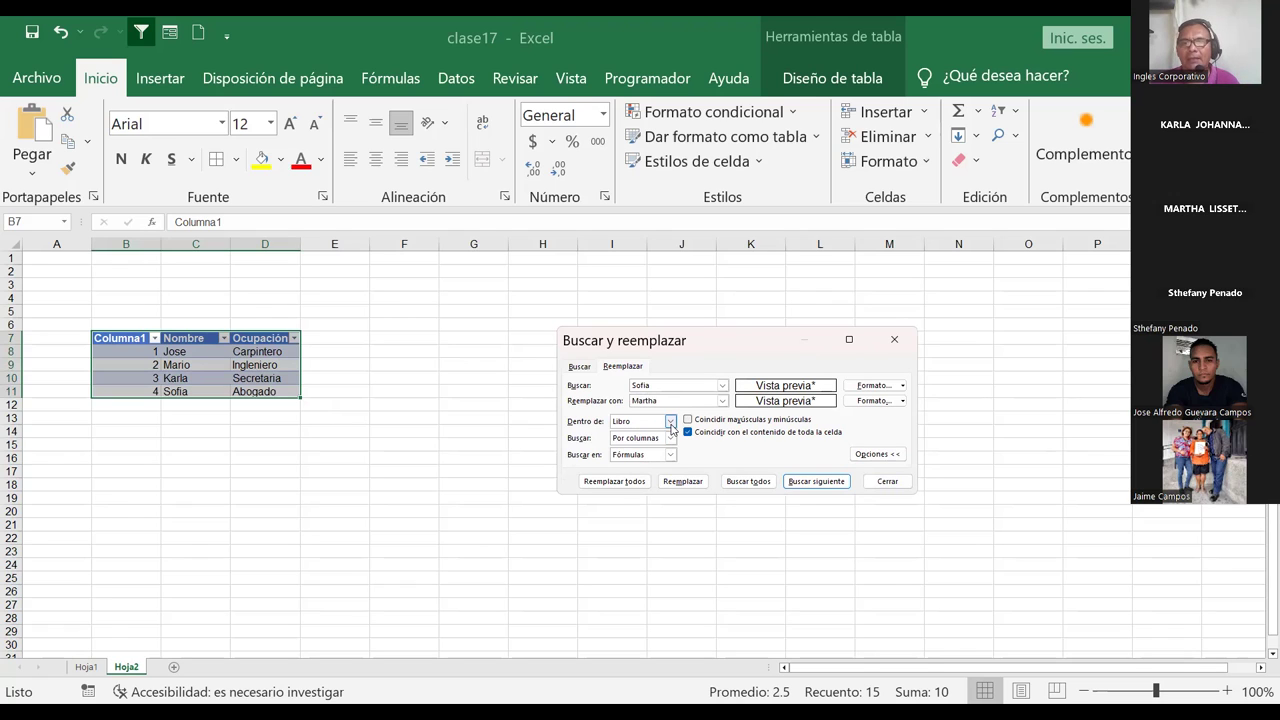
Limit the search to the sheet, match case, require locked cells, and run Find All
{"action": "left_click", "coordinate": [671, 422]}
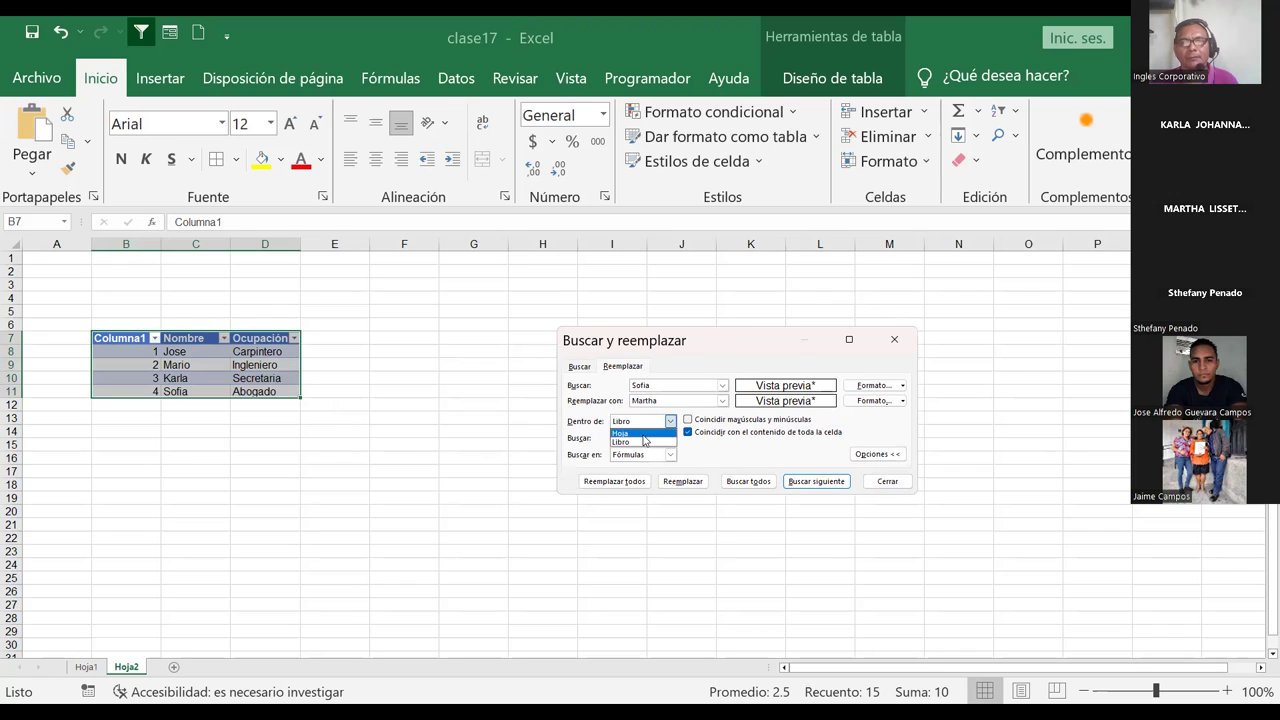
{"action": "left_click", "coordinate": [643, 434]}
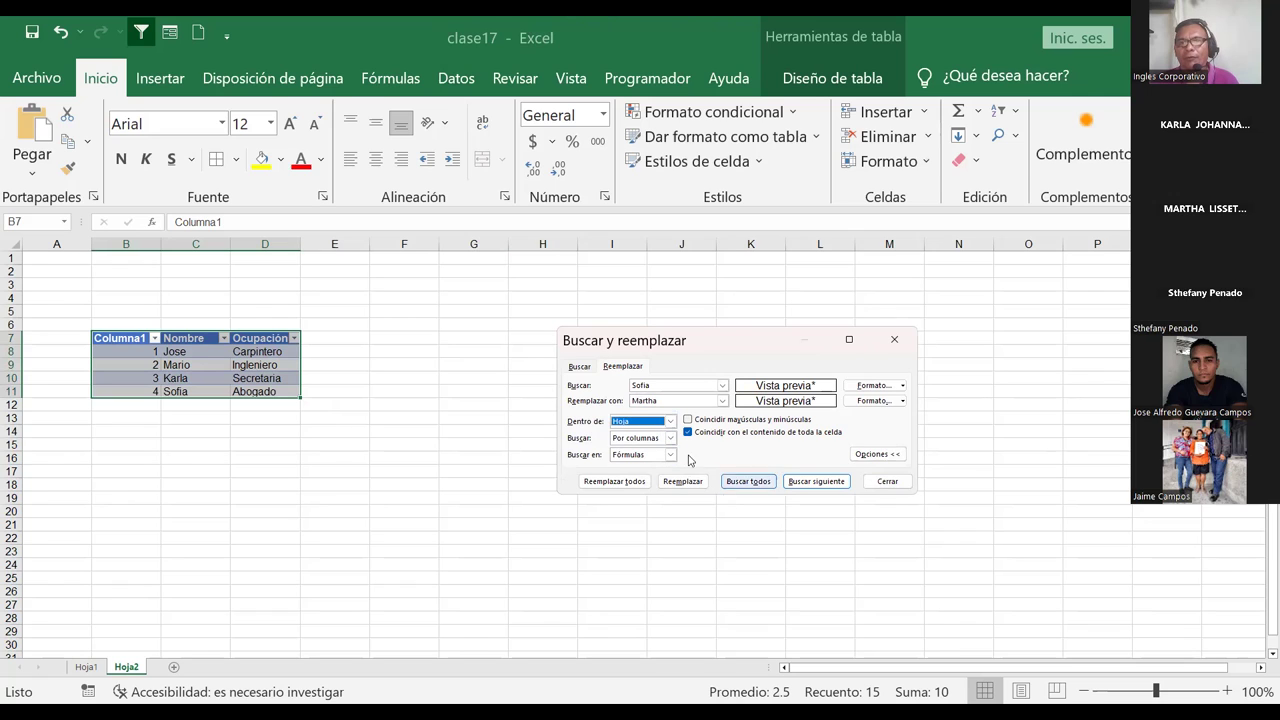
{"action": "left_click", "coordinate": [687, 420]}
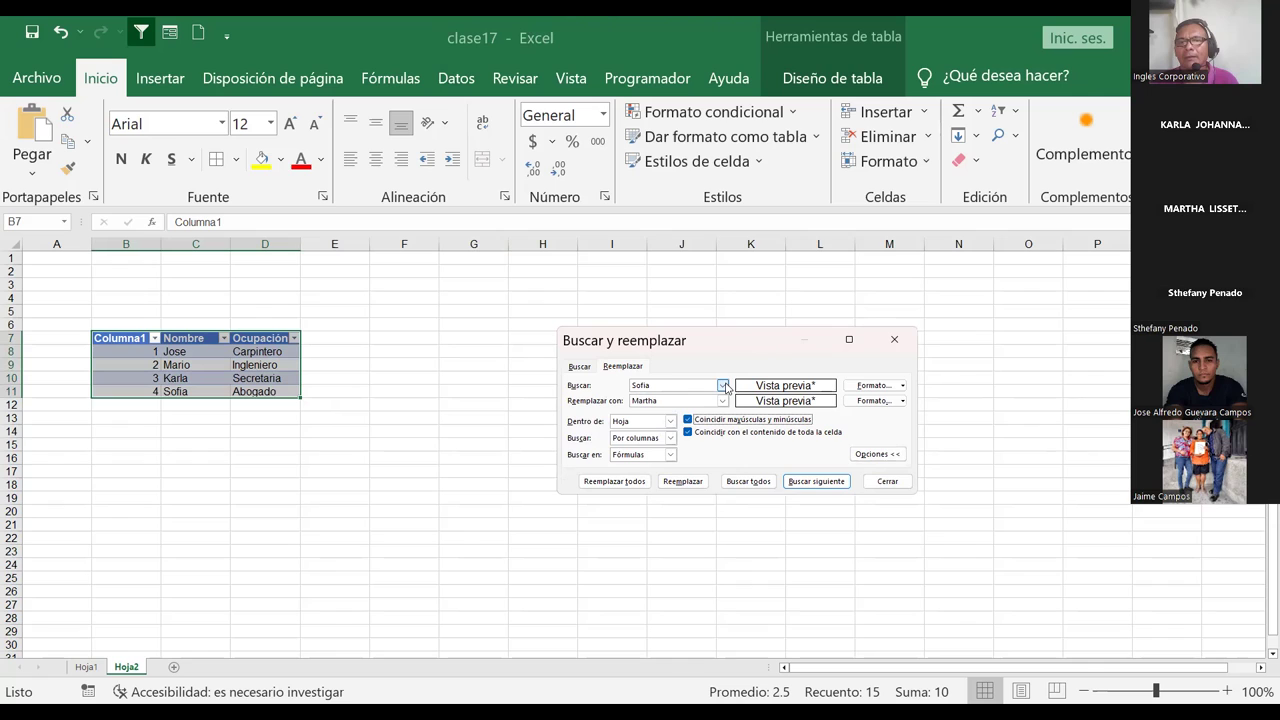
{"action": "left_click", "coordinate": [861, 388]}
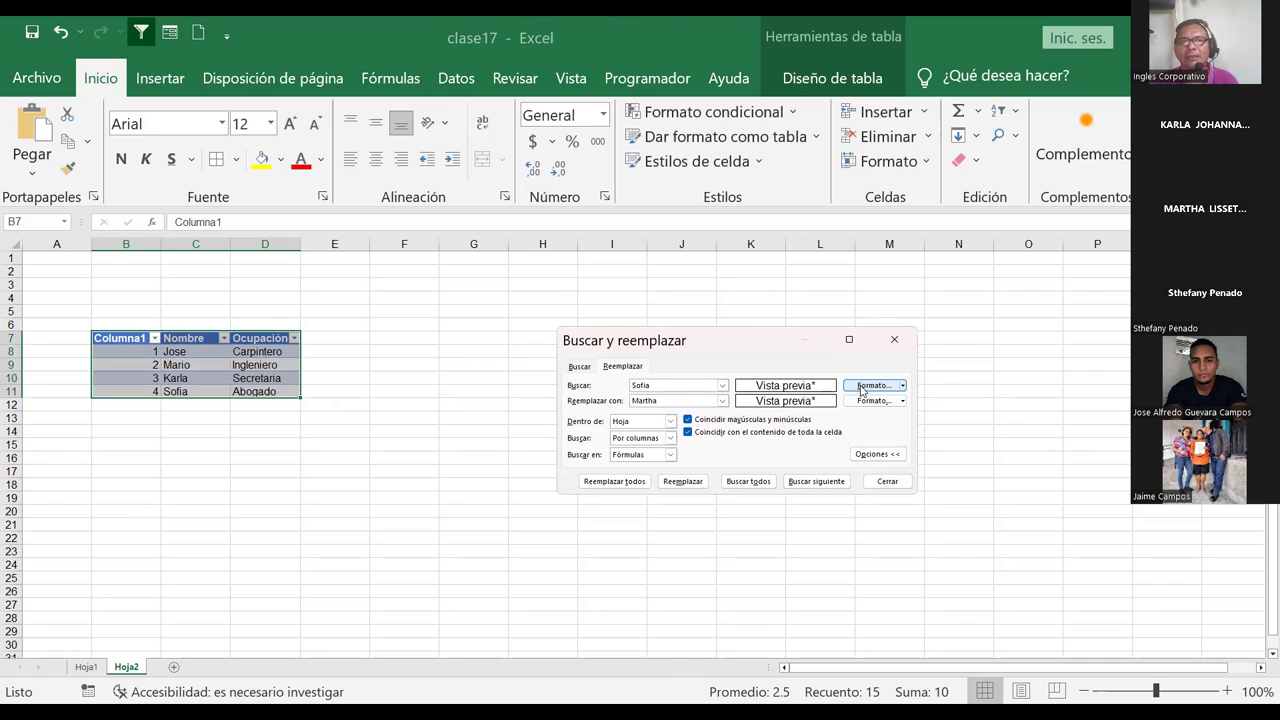
{"action": "left_click", "coordinate": [313, 157]}
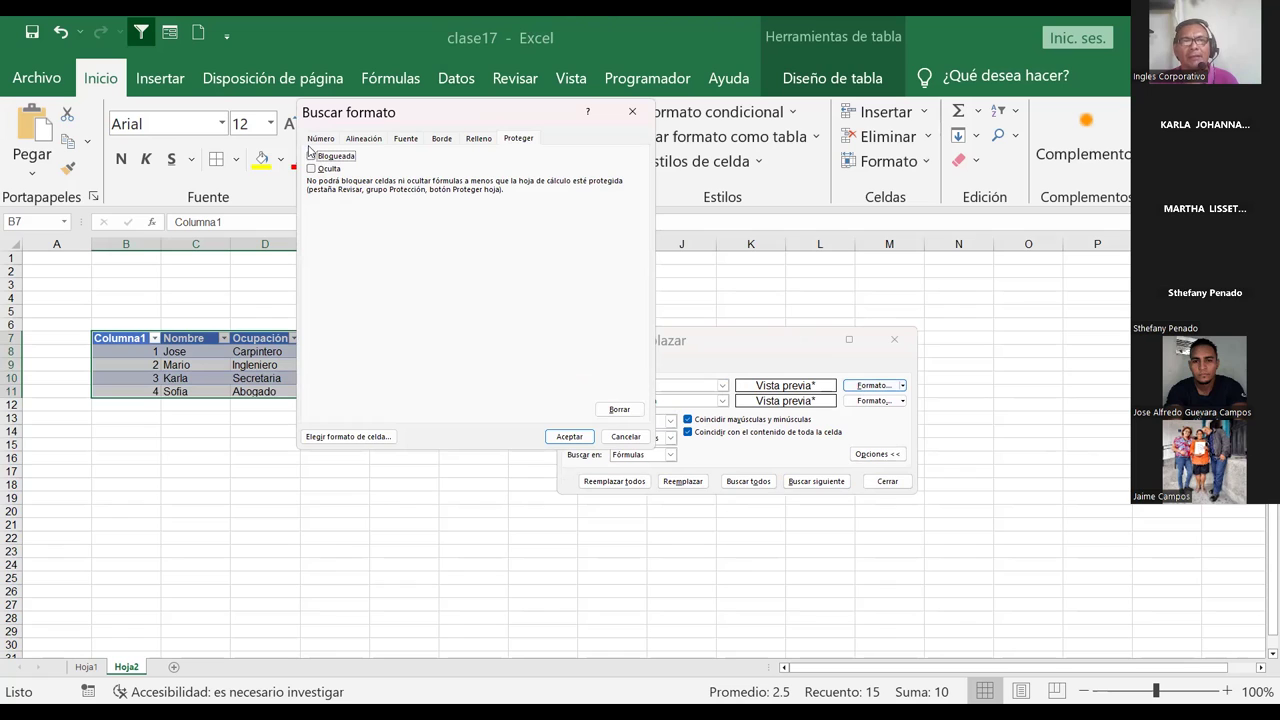
{"action": "left_click", "coordinate": [568, 437]}
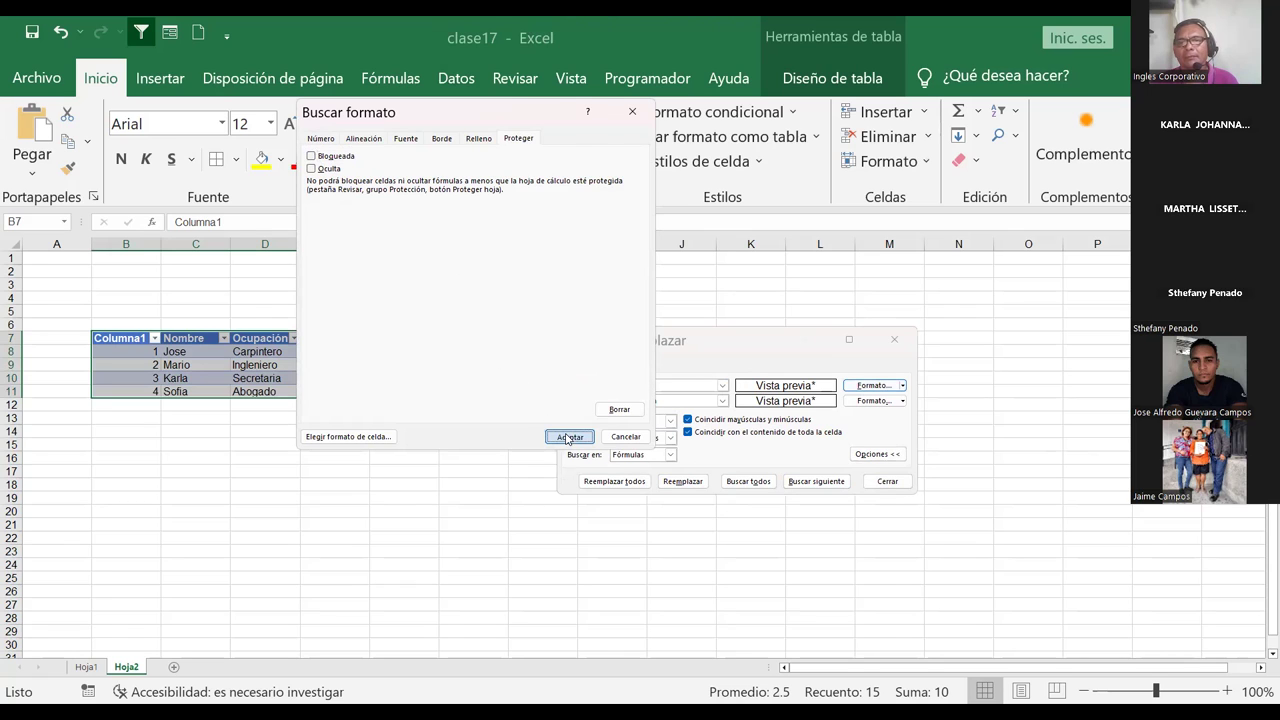
{"action": "left_click", "coordinate": [748, 482]}
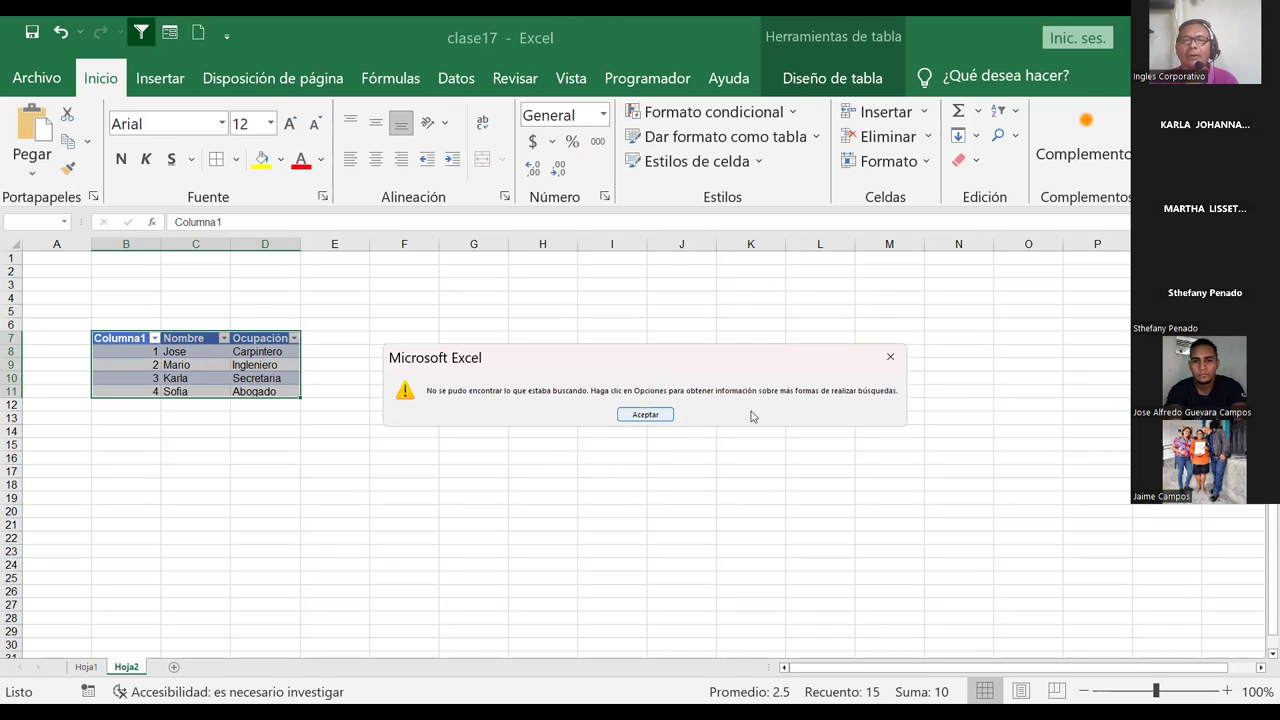
{"action": "left_click", "coordinate": [655, 414]}
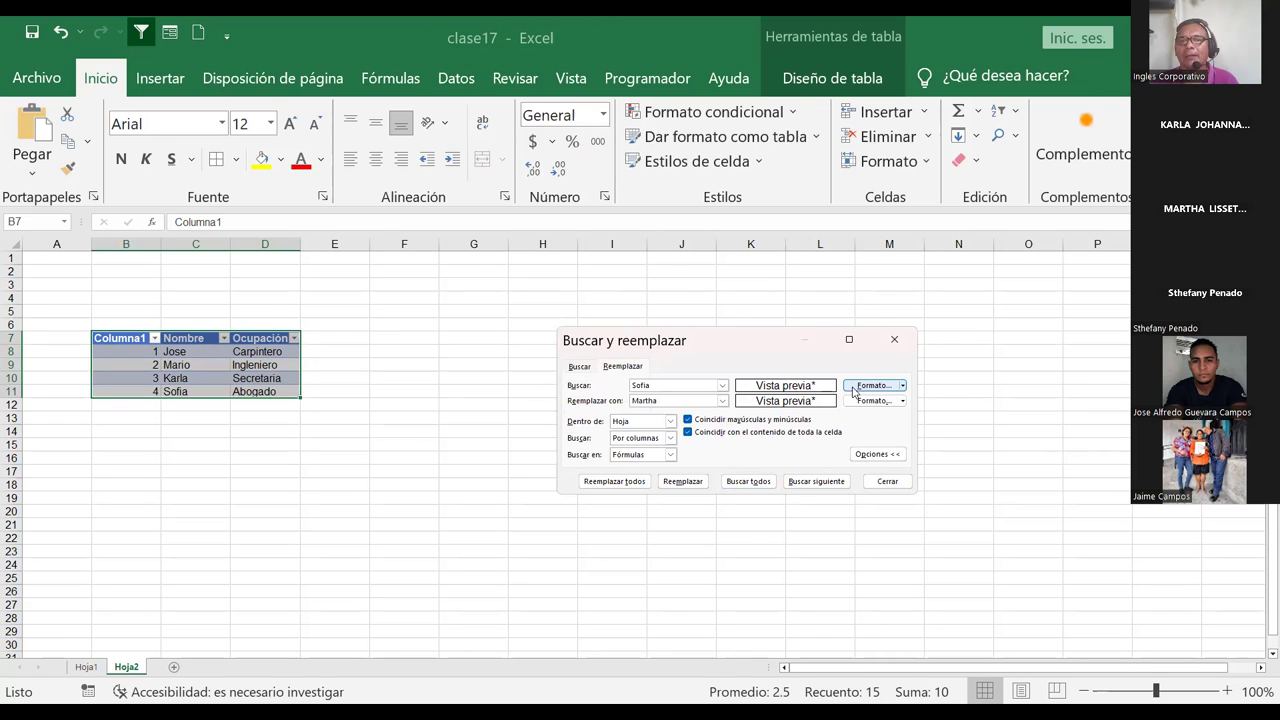
Revisit the search format, then accept a Format criterion for the replacement
{"action": "left_click", "coordinate": [873, 385]}
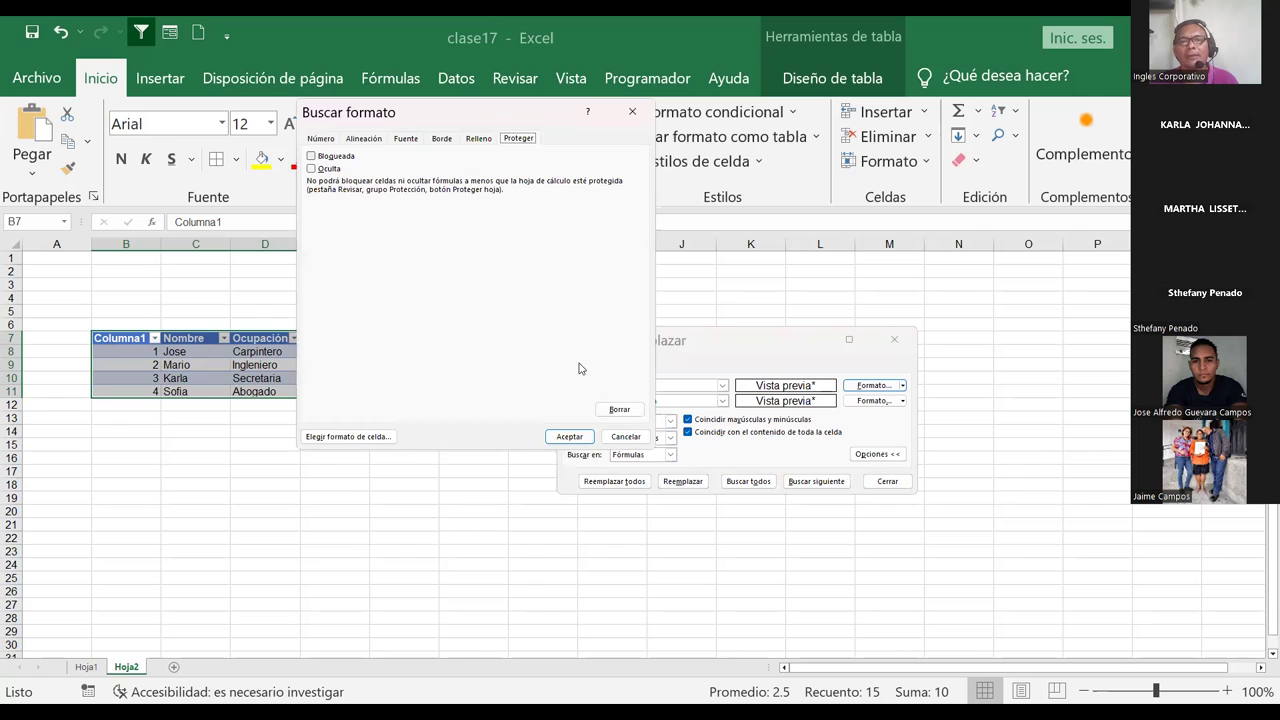
{"action": "left_click", "coordinate": [631, 436]}
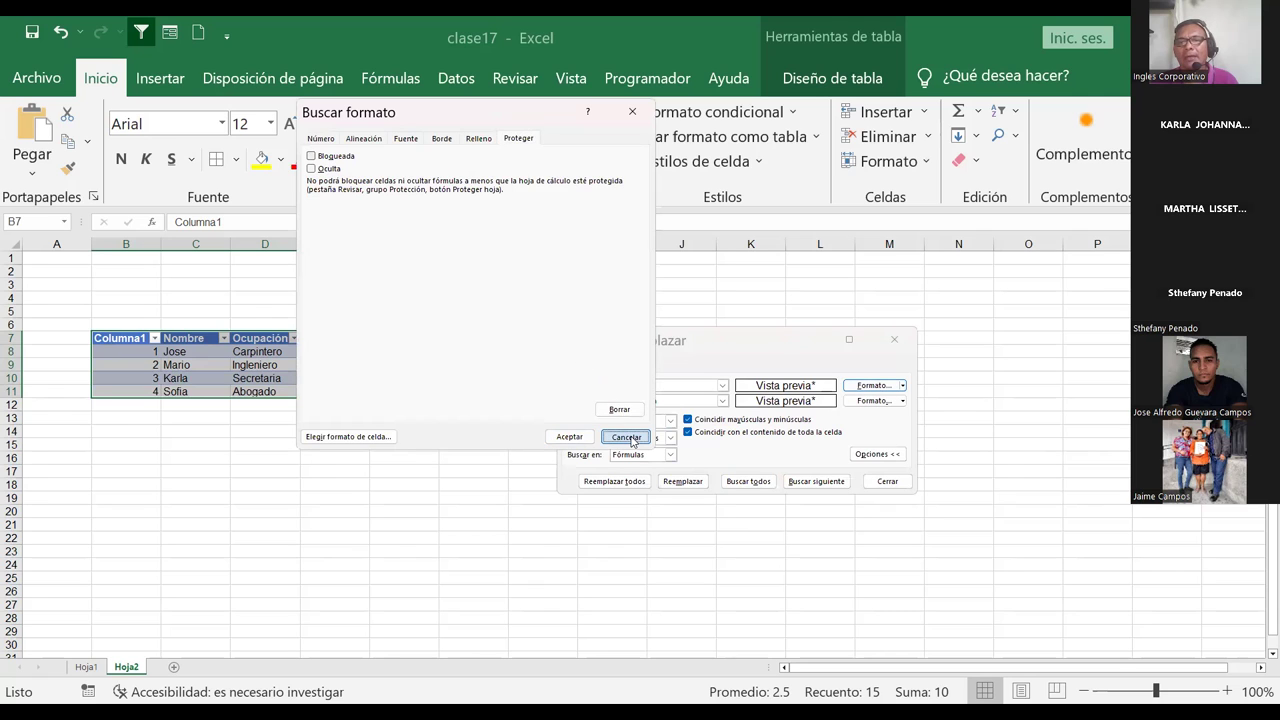
{"action": "left_click", "coordinate": [871, 401]}
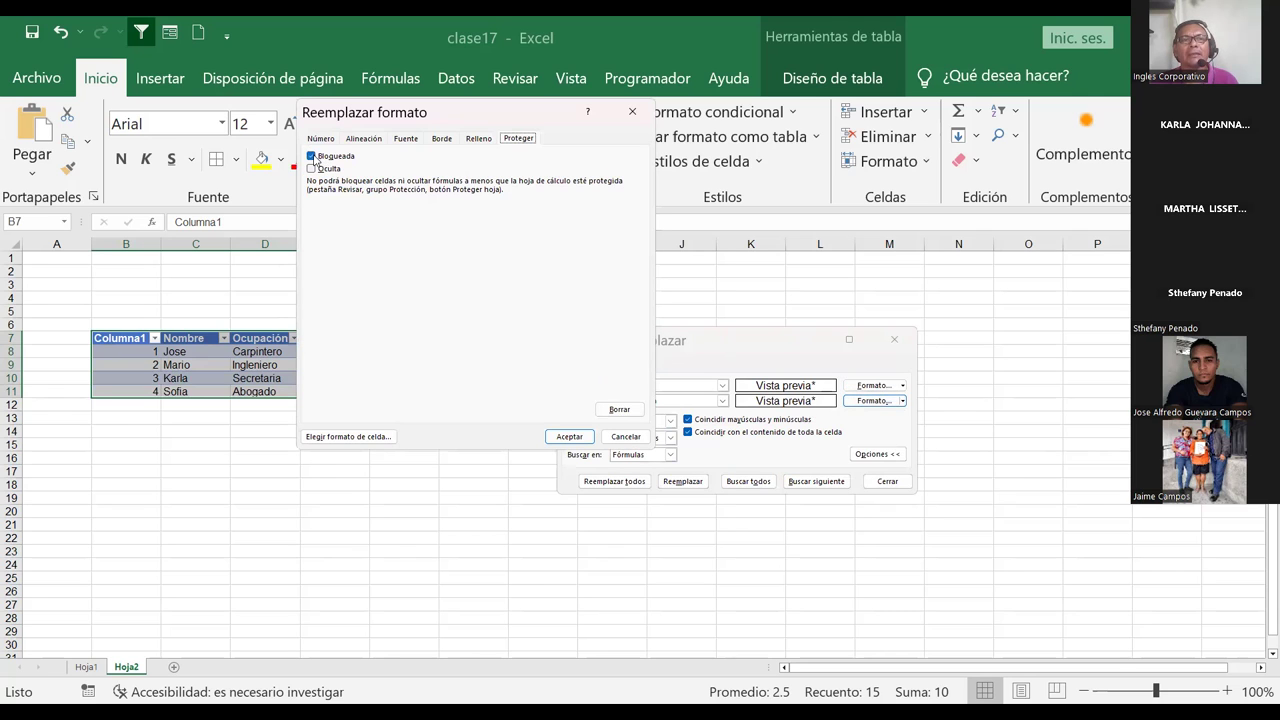
{"action": "left_click", "coordinate": [569, 440]}
{"action": "left_click", "coordinate": [569, 437]}
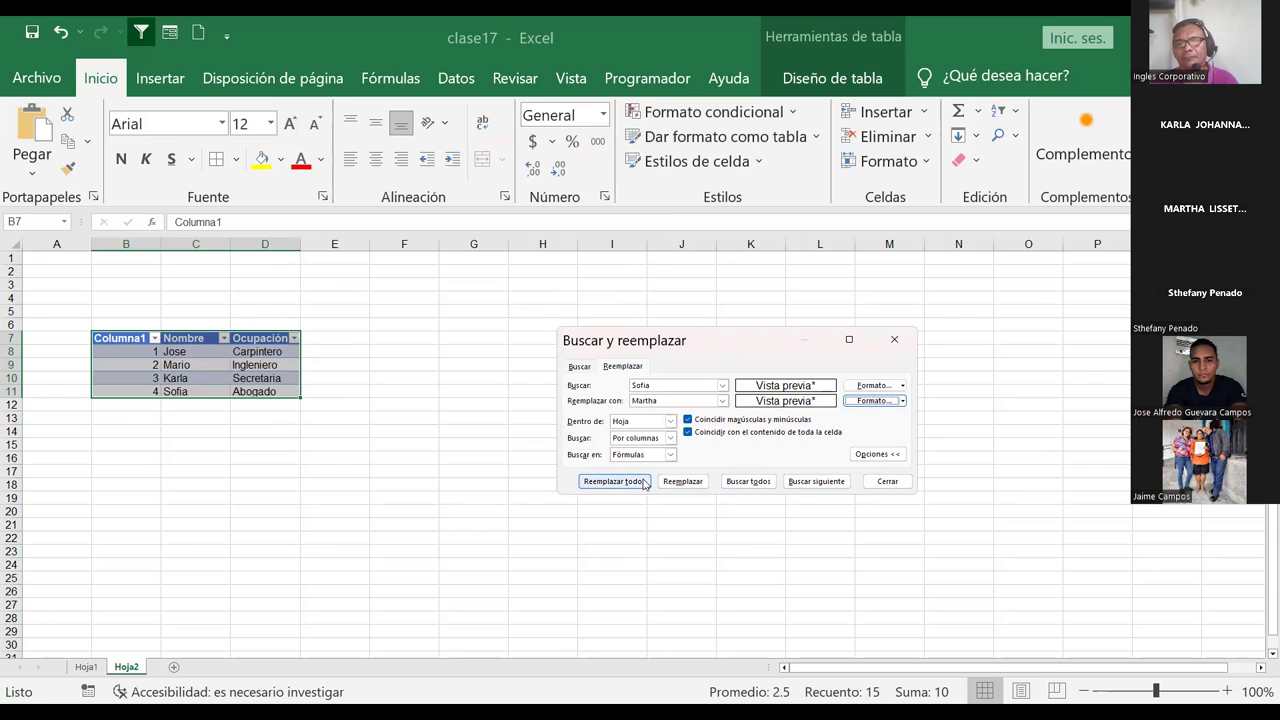
Try Replace All and Replace, dismissing the no-match messages
{"action": "left_click", "coordinate": [641, 484]}
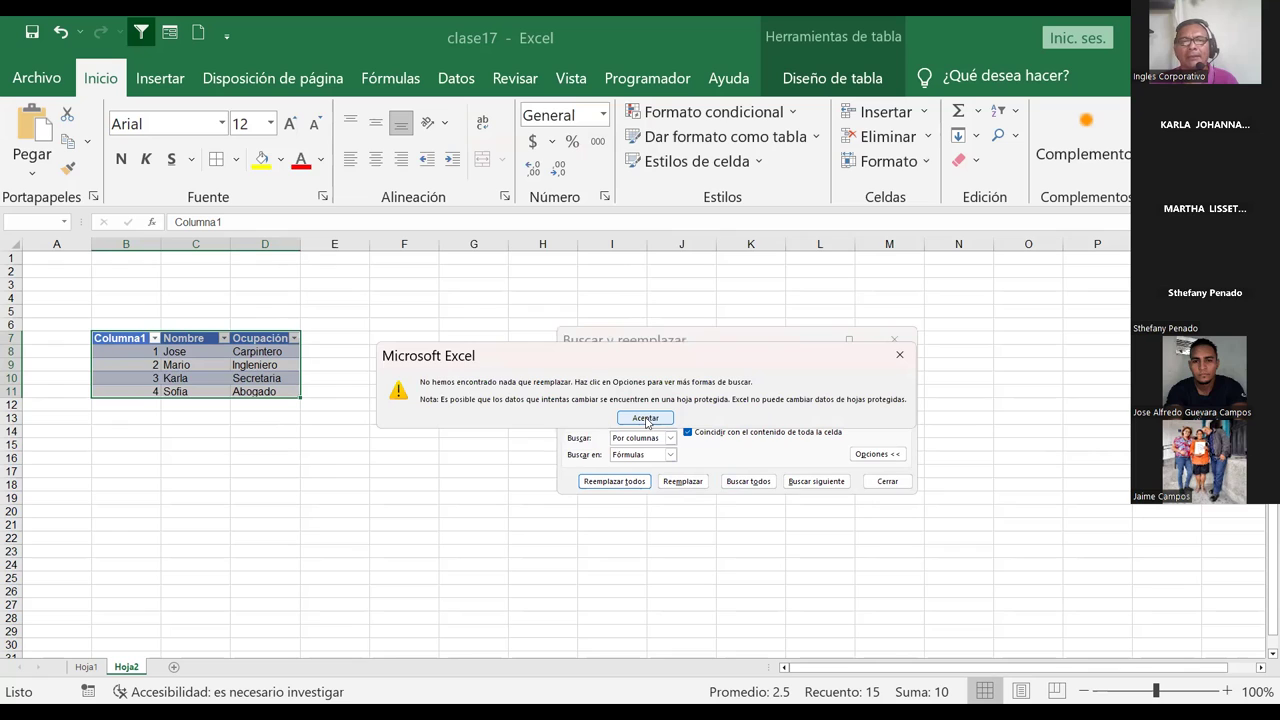
{"action": "left_click", "coordinate": [646, 422]}
{"action": "left_click", "coordinate": [683, 484]}
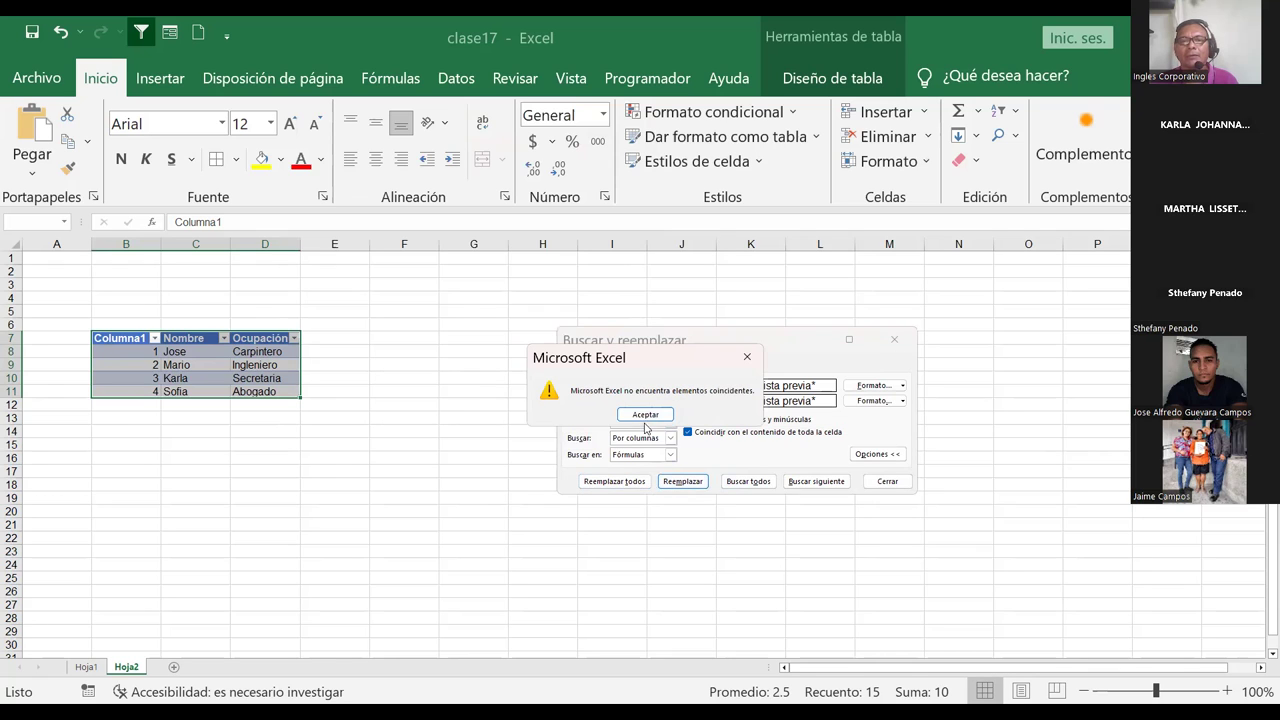
{"action": "left_click", "coordinate": [646, 416]}
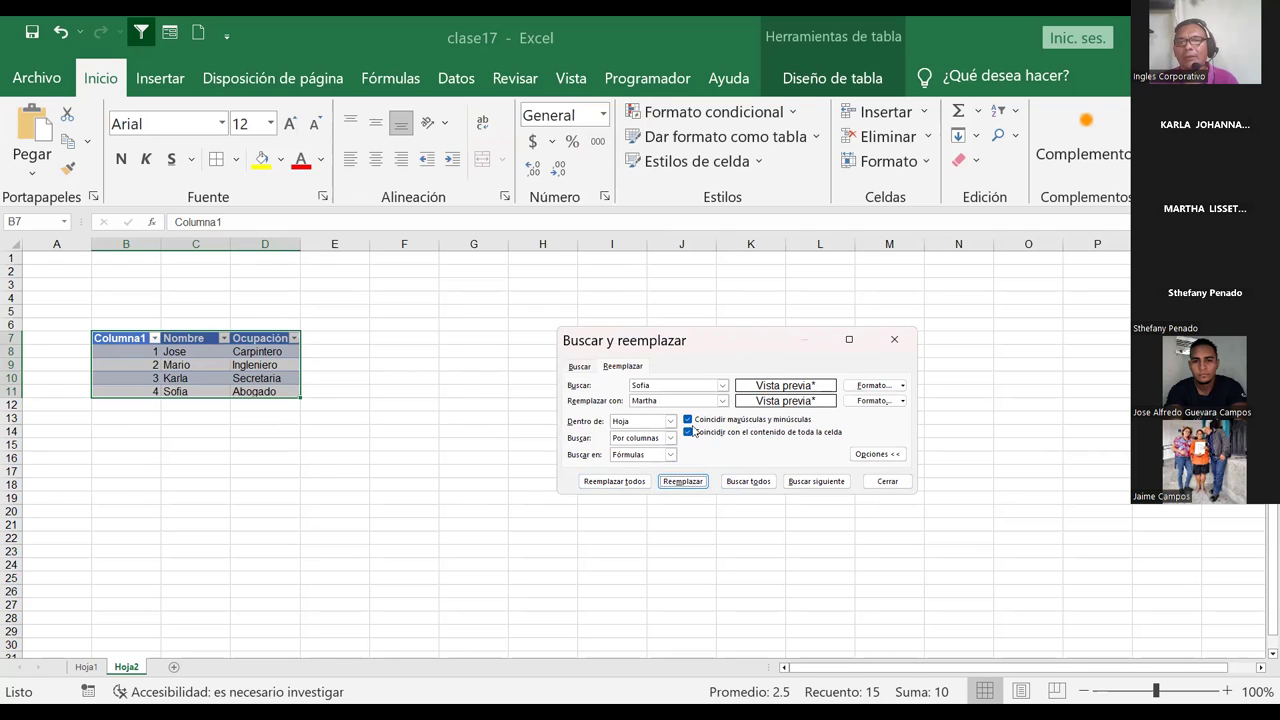
Uncheck whole-cell matching and retry Replace All and Replace, dismissing the messages
{"action": "left_click", "coordinate": [688, 433]}
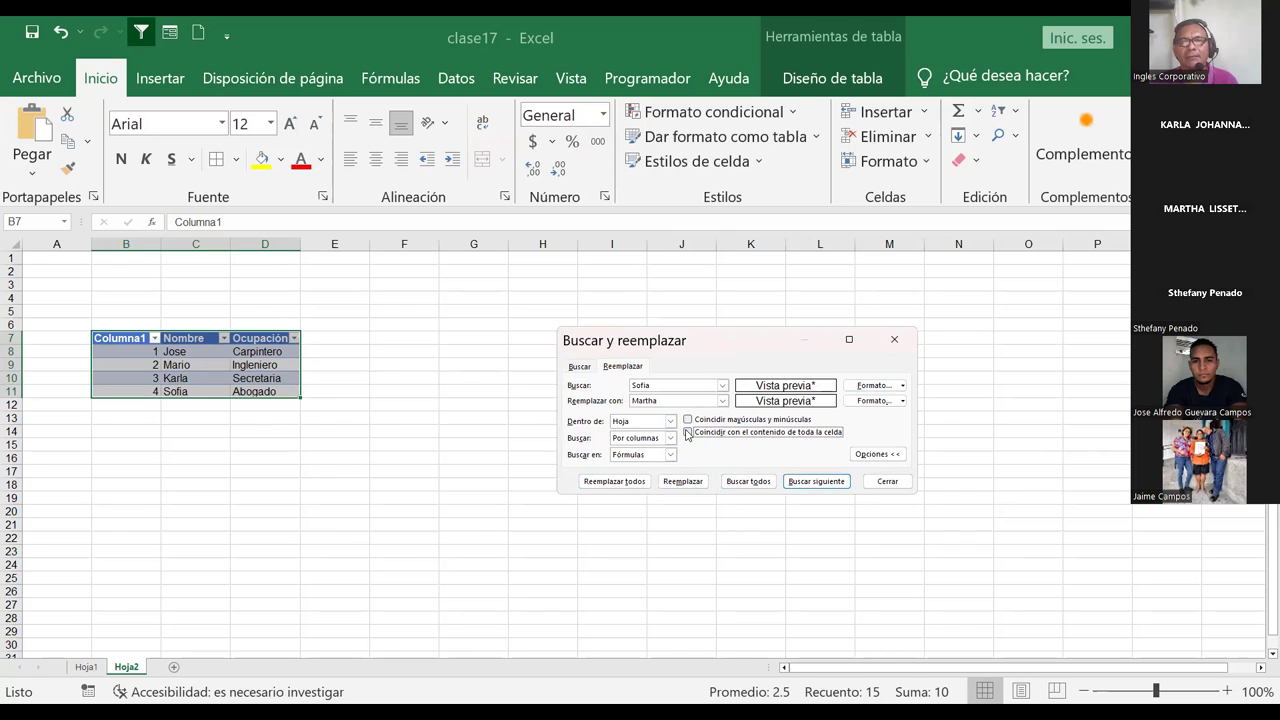
{"action": "left_click", "coordinate": [622, 483]}
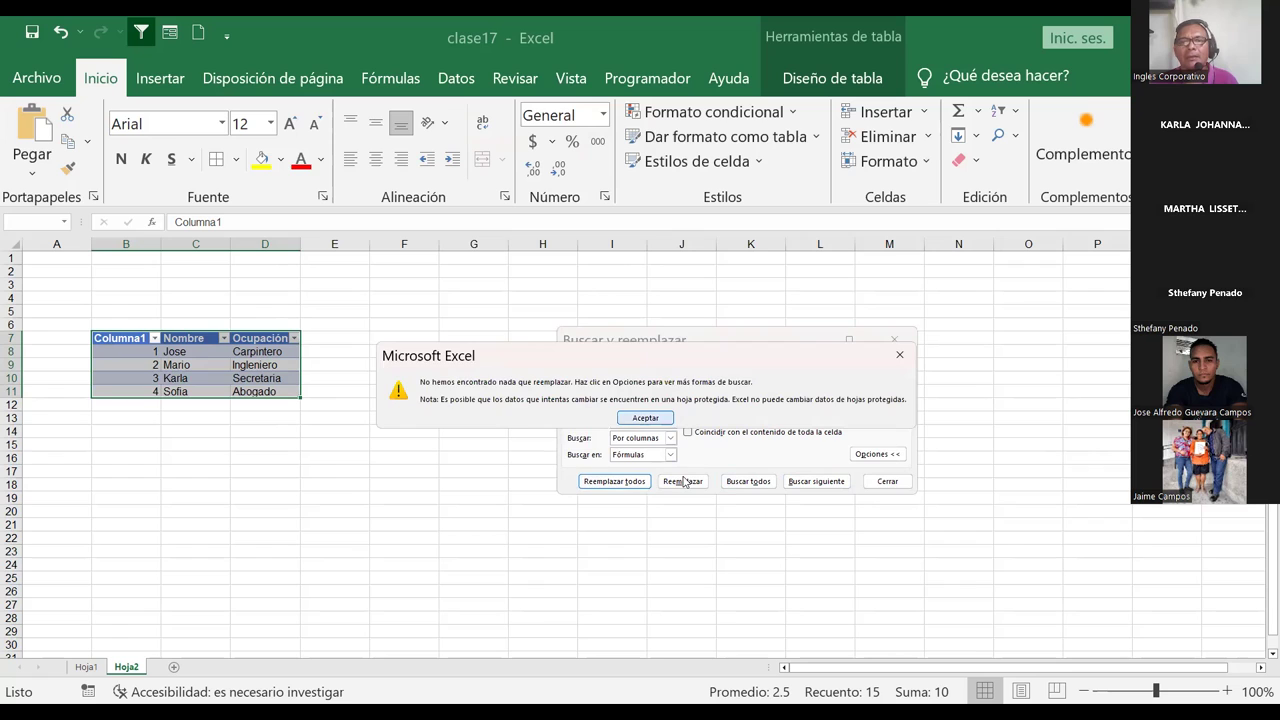
{"action": "left_click", "coordinate": [683, 482]}
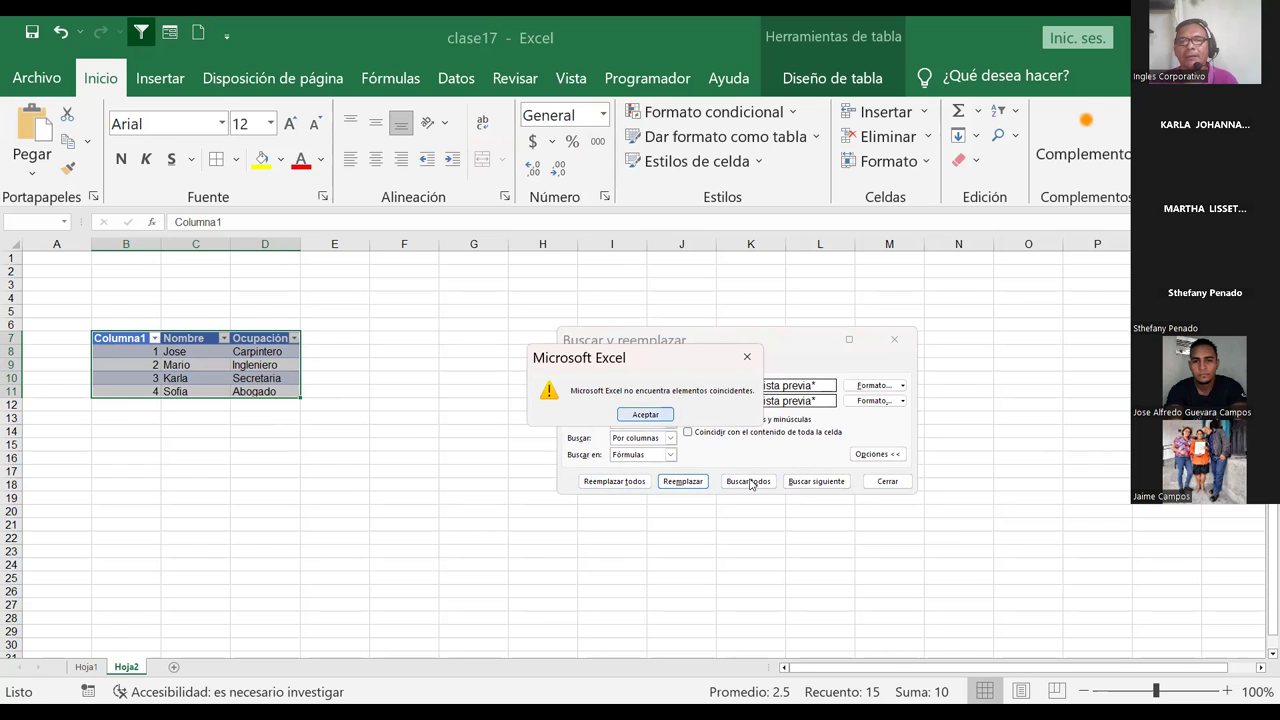
{"action": "left_click", "coordinate": [646, 415]}
{"action": "key", "text": "Return"}
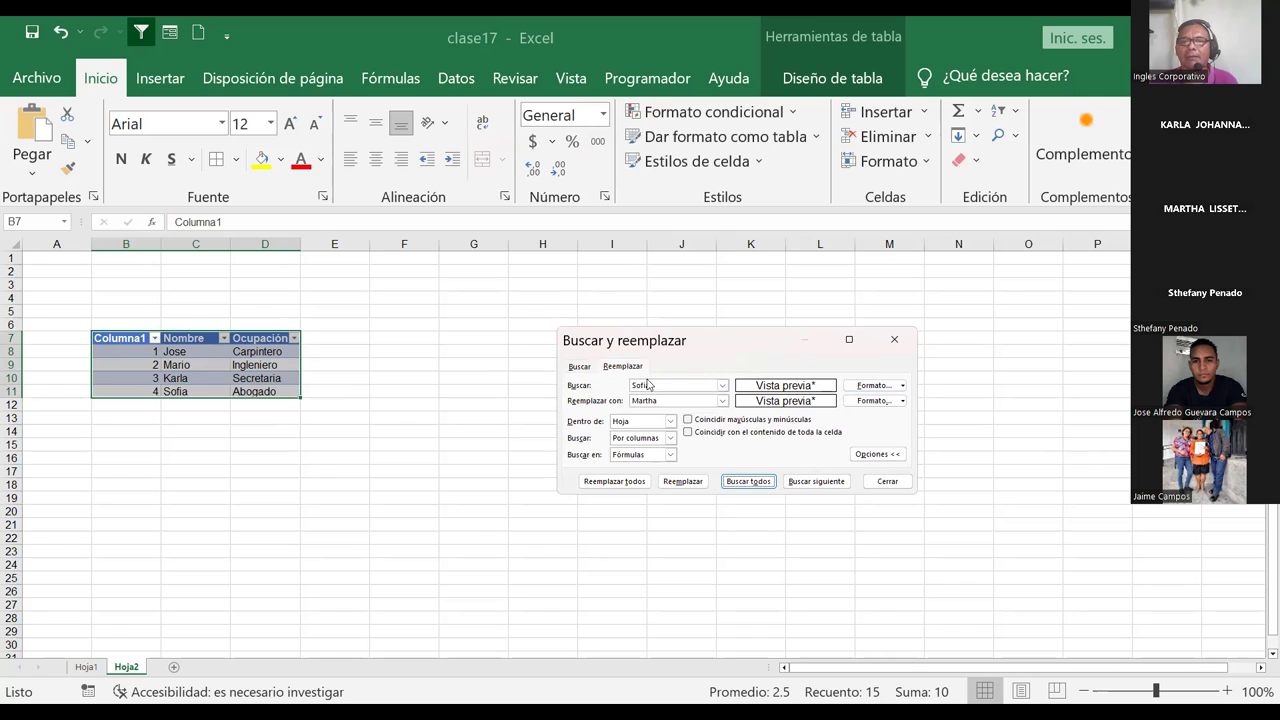
{"action": "left_click", "coordinate": [889, 388]}
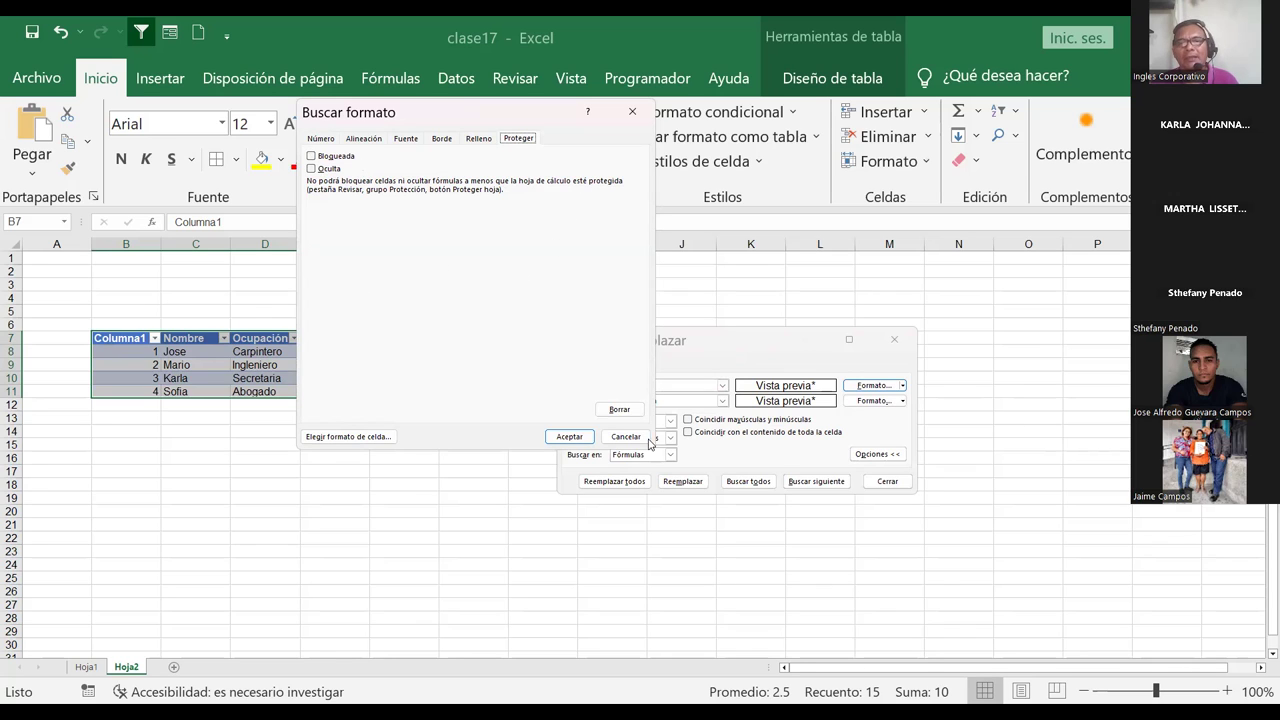
{"action": "key", "text": "Escape"}
{"action": "left_click", "coordinate": [872, 401]}
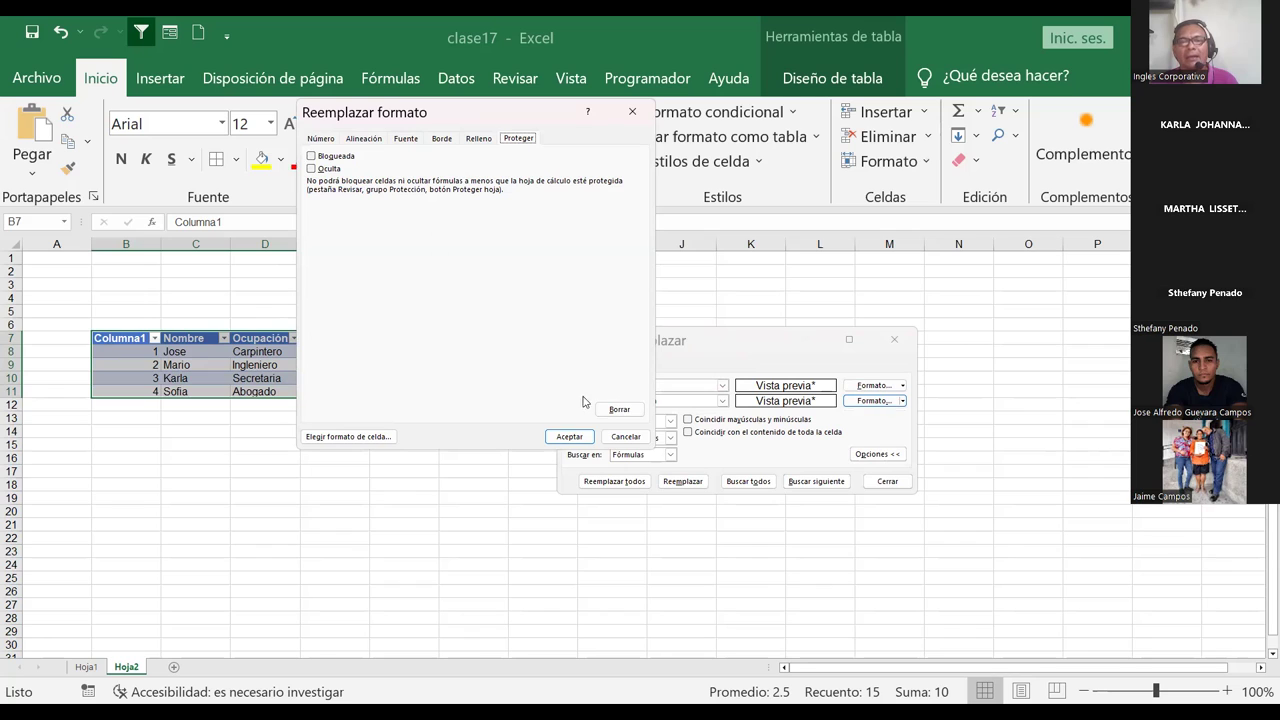
{"action": "left_click", "coordinate": [565, 437]}
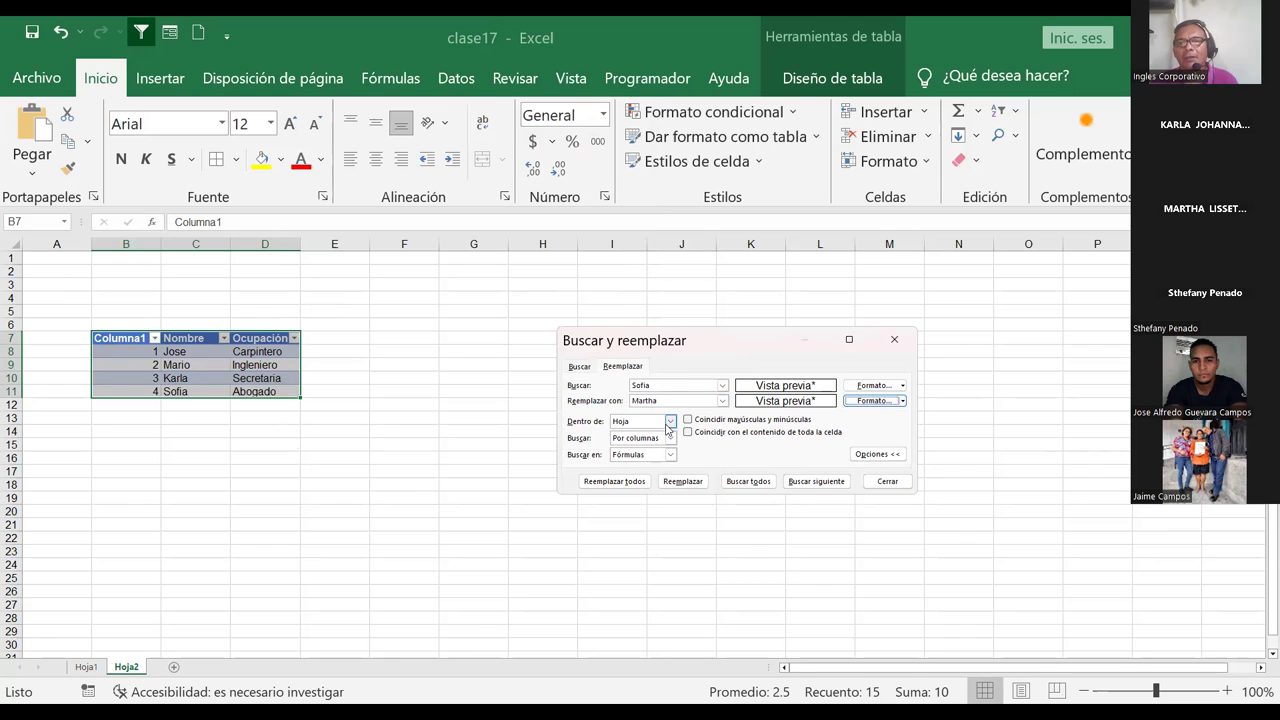
{"action": "left_click", "coordinate": [671, 422]}
{"action": "left_click", "coordinate": [671, 422]}
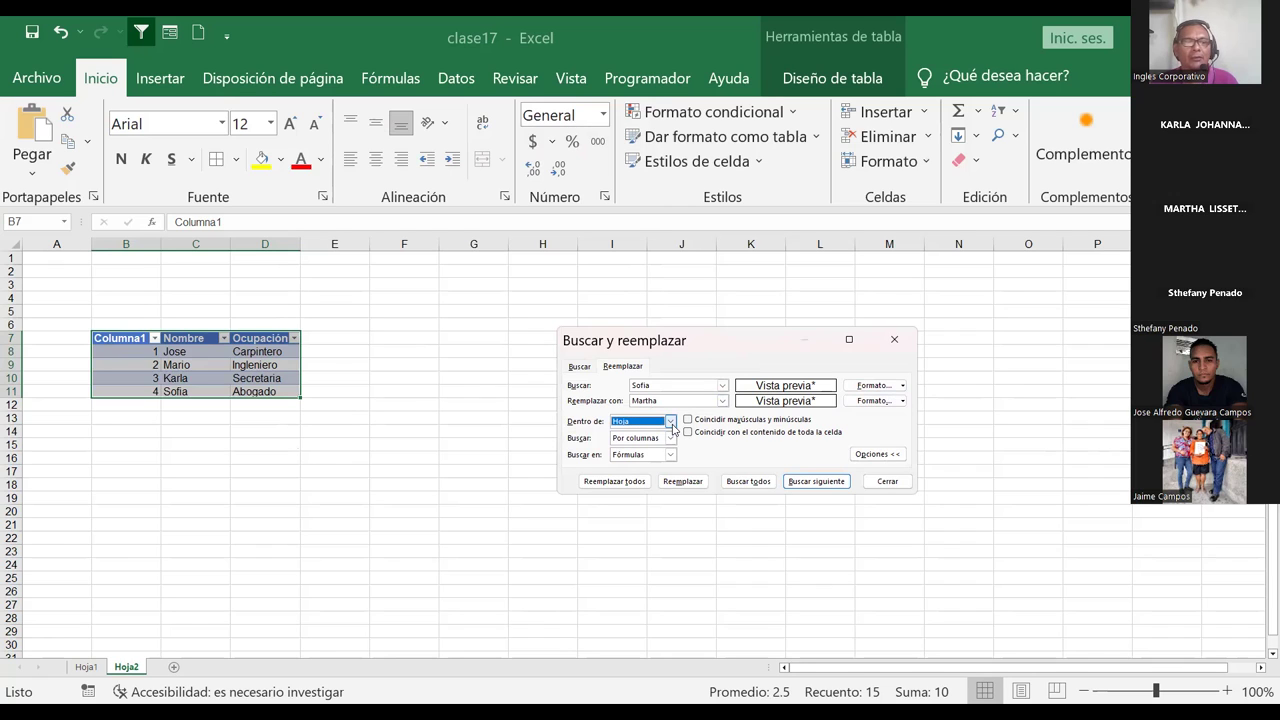
{"action": "left_click", "coordinate": [671, 422]}
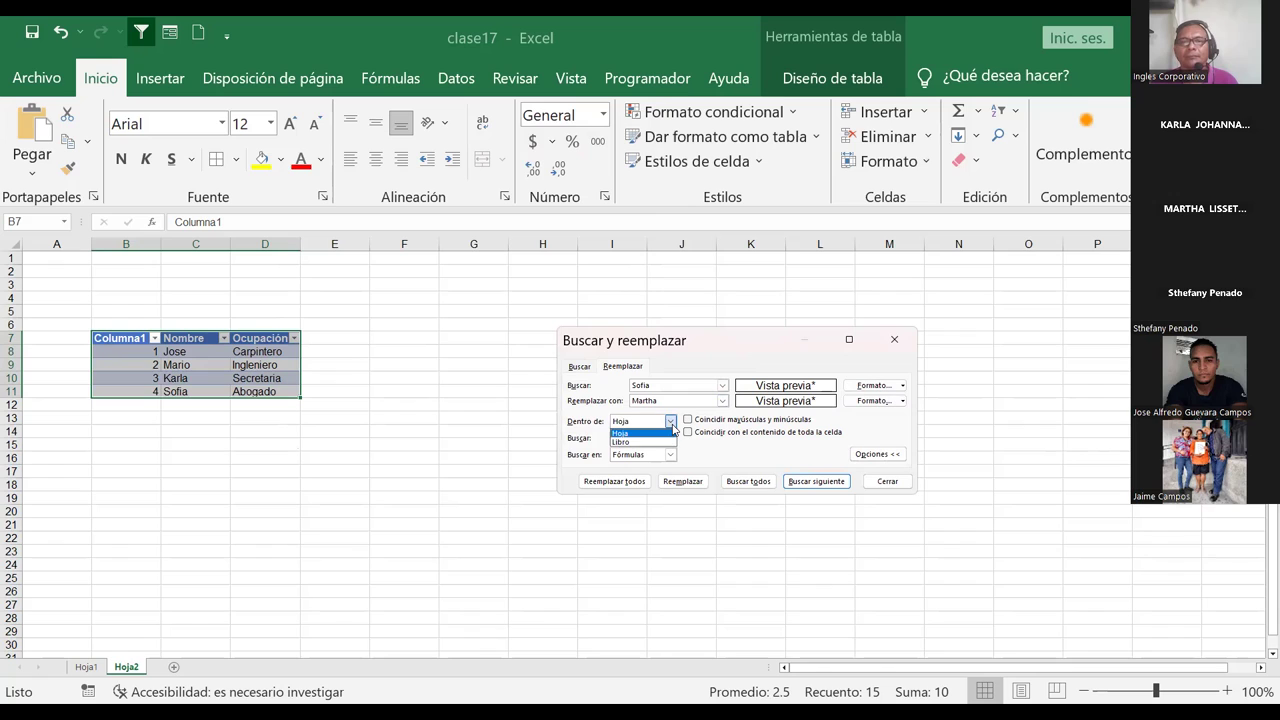
{"action": "left_click", "coordinate": [668, 433]}
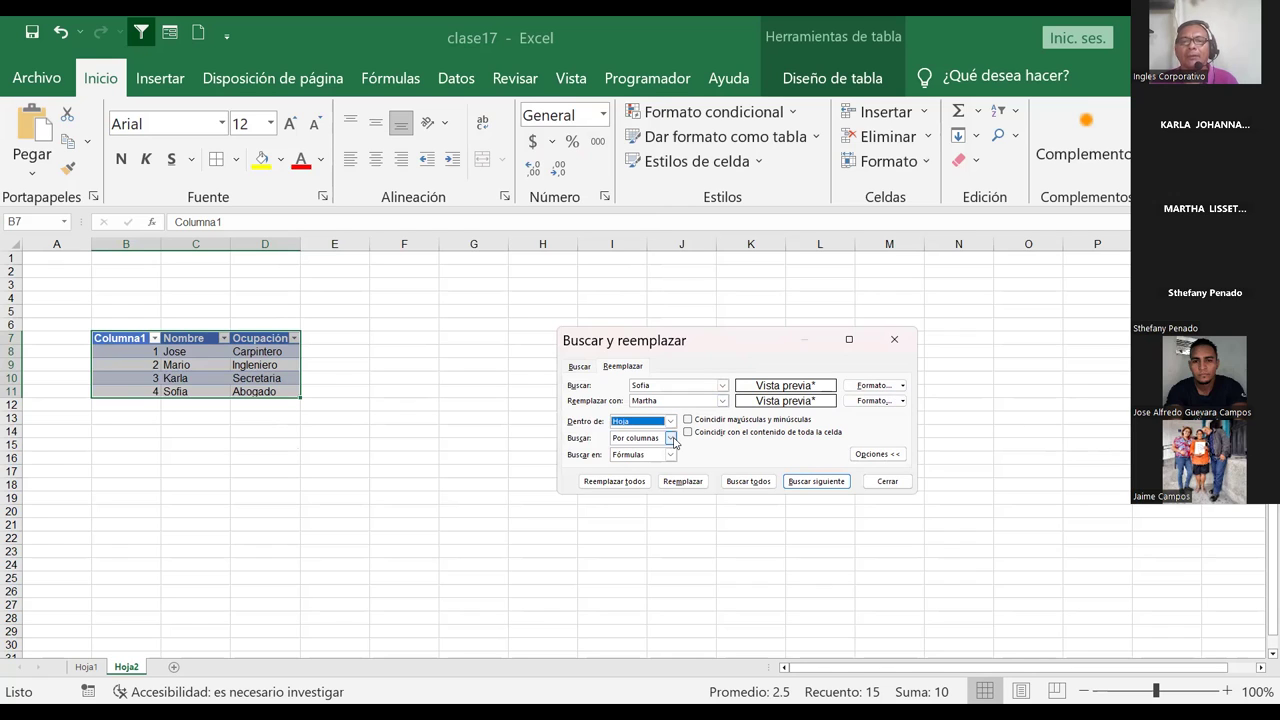
{"action": "left_click", "coordinate": [671, 438]}
{"action": "left_click", "coordinate": [671, 456]}
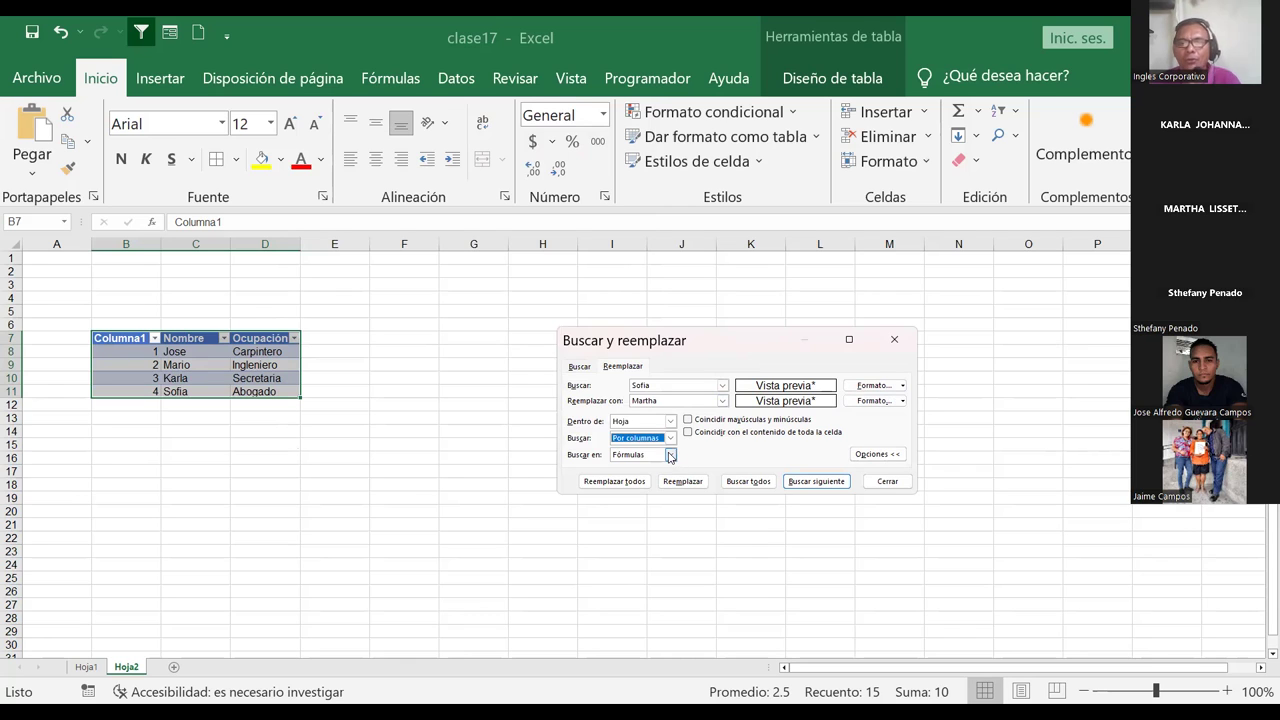
{"action": "left_click", "coordinate": [671, 456]}
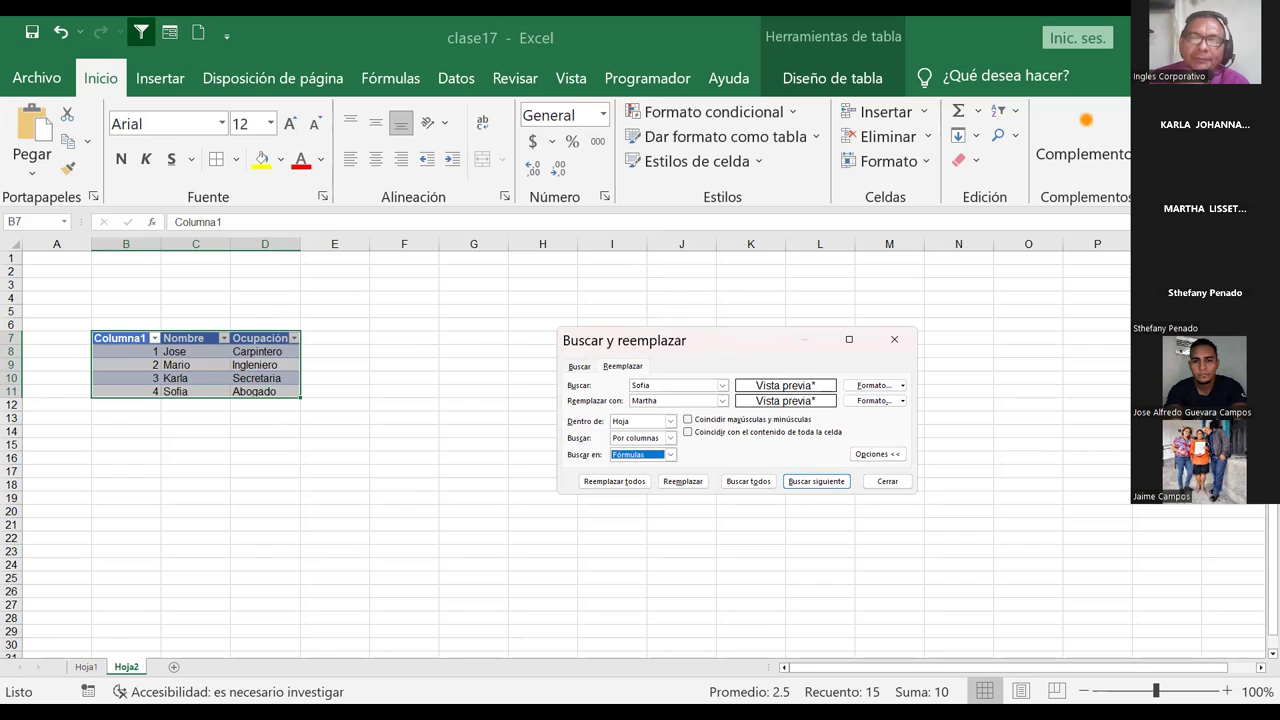
{"action": "left_click", "coordinate": [594, 587]}
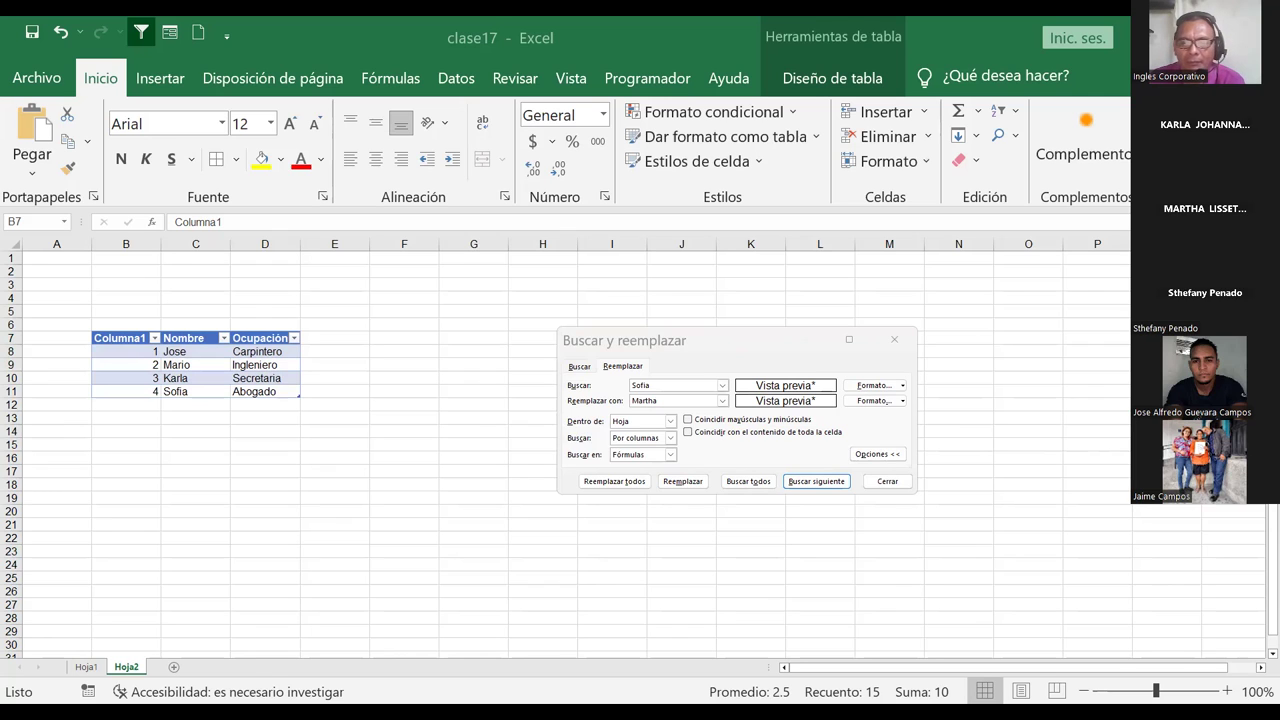
Select column C and find all Sofia entries there; no match is reported
{"action": "left_click", "coordinate": [362, 480]}
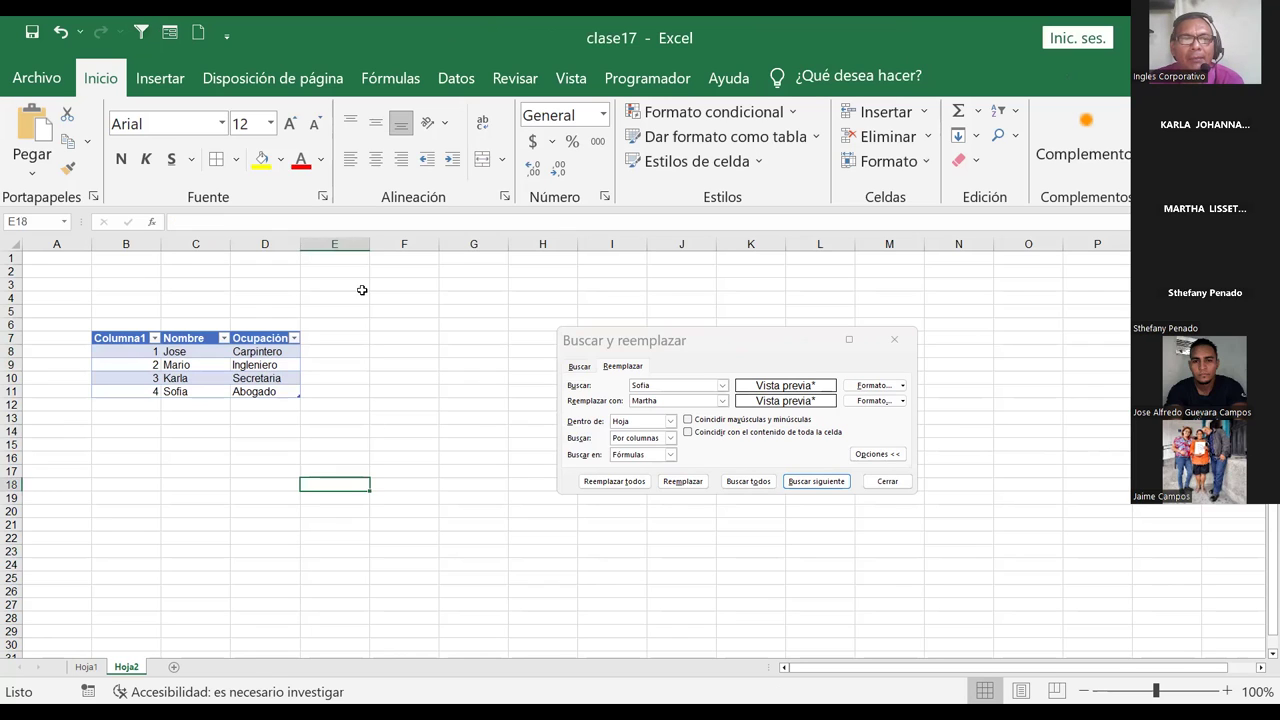
{"action": "left_click", "coordinate": [198, 243]}
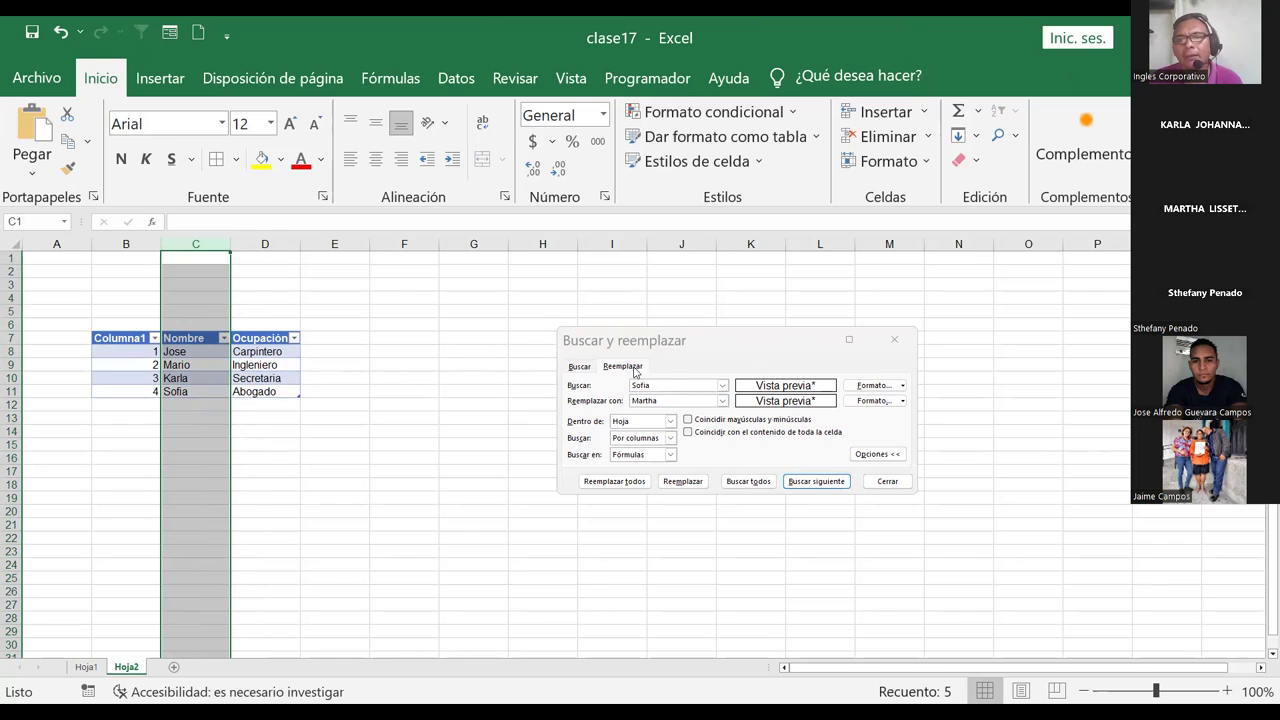
{"action": "left_click", "coordinate": [578, 367]}
{"action": "left_click", "coordinate": [622, 366]}
{"action": "left_click", "coordinate": [735, 487]}
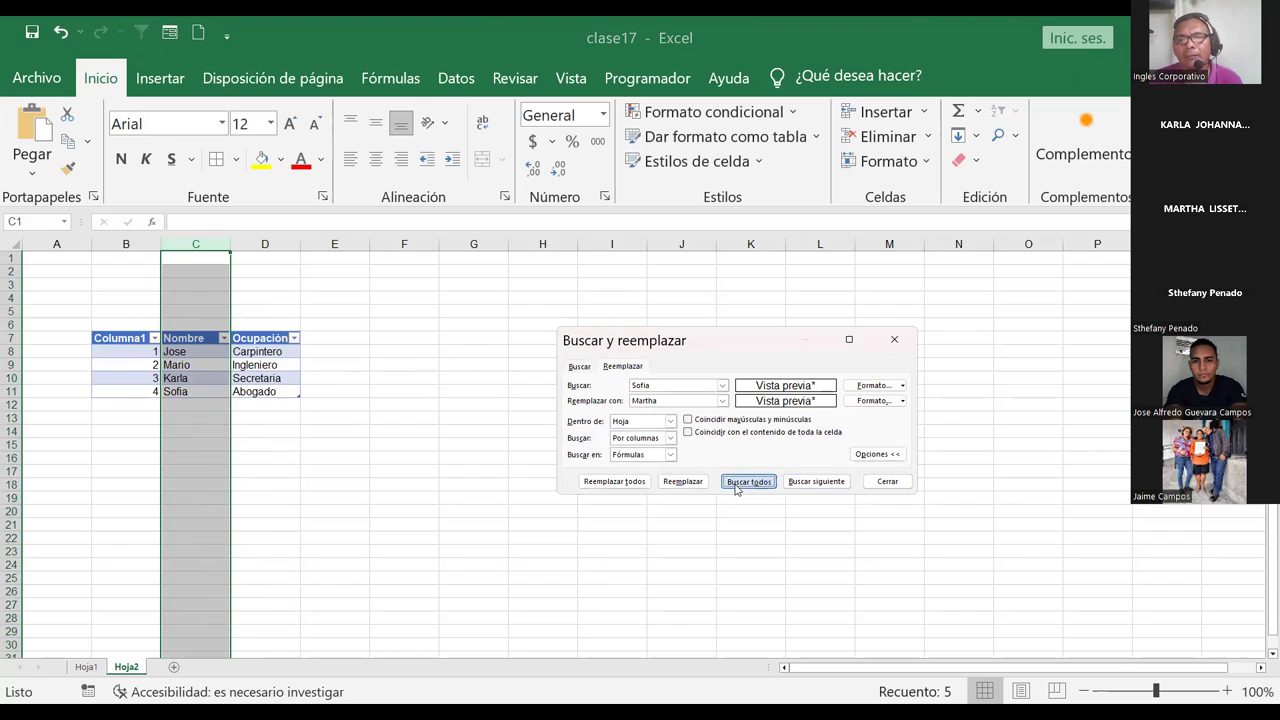
{"action": "left_click", "coordinate": [646, 418]}
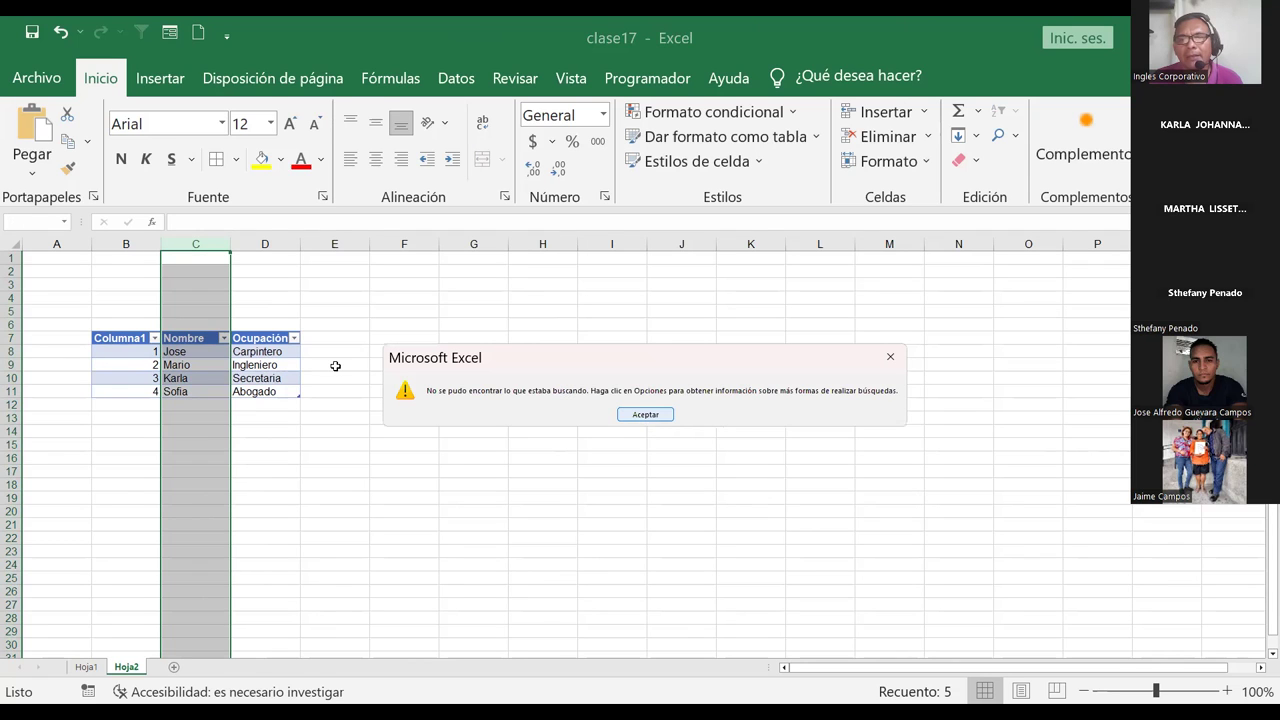
Turn whole-cell matching back on and search column C for Sofia again, still no match
{"action": "left_click", "coordinate": [688, 432]}
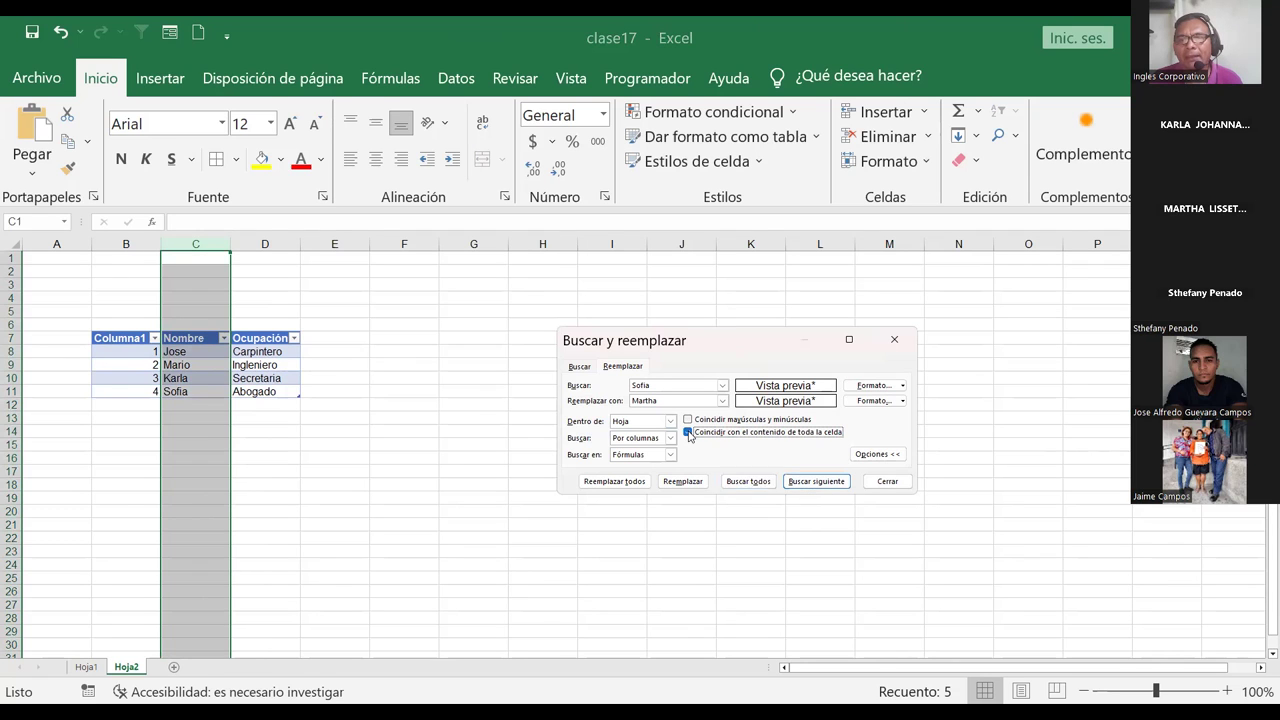
{"action": "left_click", "coordinate": [733, 483]}
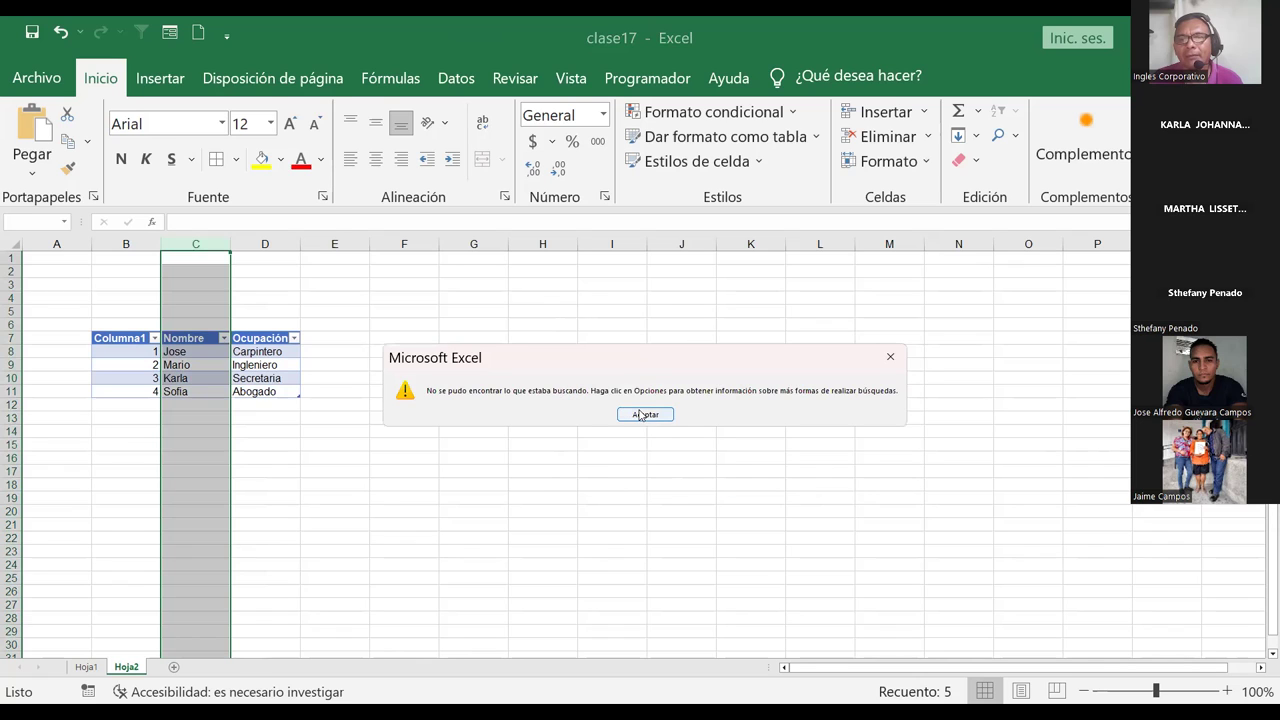
{"action": "key", "text": "Return"}
{"action": "left_click", "coordinate": [745, 485]}
{"action": "key", "text": "Return"}
Try the search row by row, then set the search order back to by columns
{"action": "left_click", "coordinate": [660, 438]}
{"action": "left_click", "coordinate": [630, 450]}
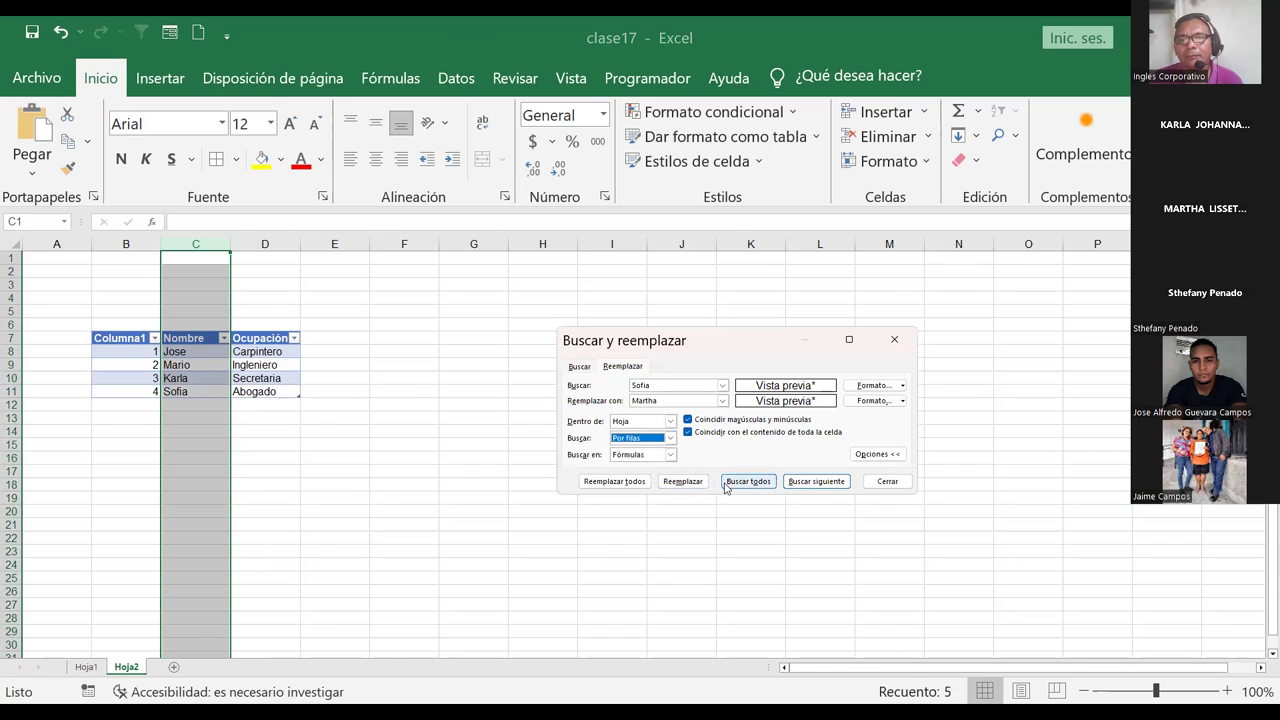
{"action": "left_click", "coordinate": [748, 482]}
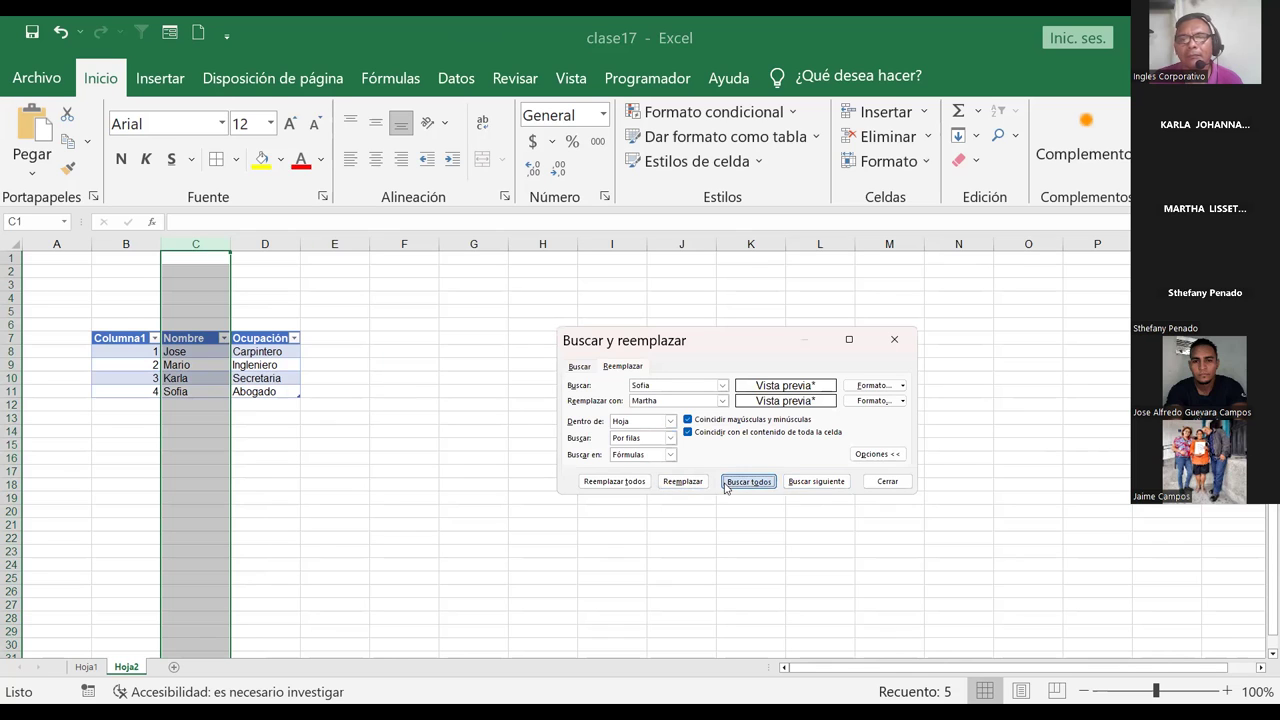
{"action": "left_click", "coordinate": [671, 455]}
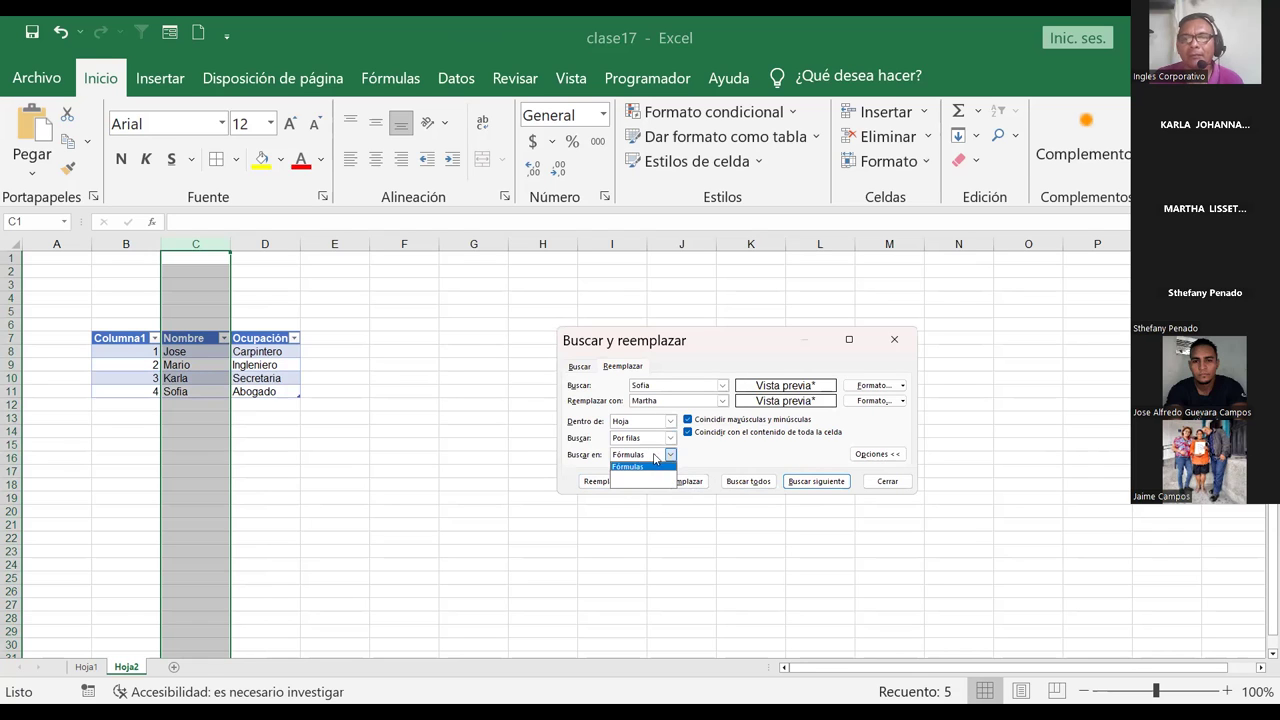
{"action": "left_click", "coordinate": [671, 455]}
{"action": "left_click", "coordinate": [670, 438]}
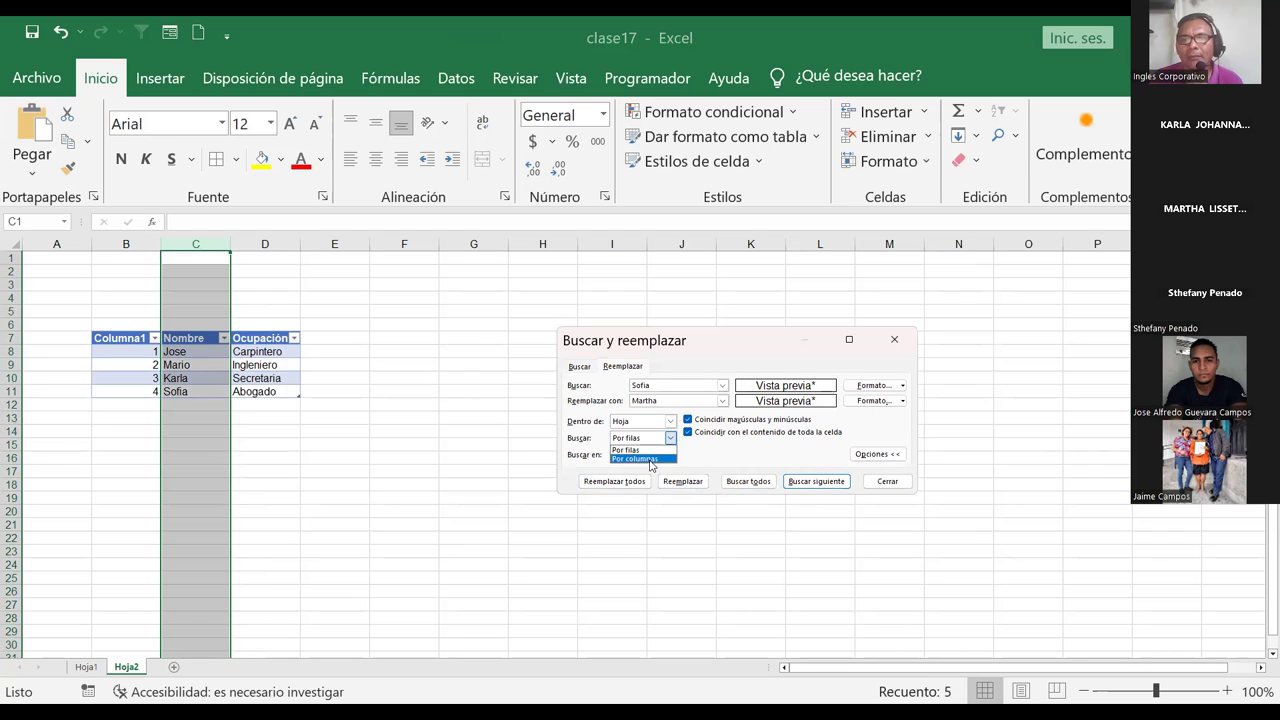
{"action": "left_click", "coordinate": [670, 422]}
Widen the search scope to the whole workbook and find all Sofia entries; none found
{"action": "left_click", "coordinate": [670, 422]}
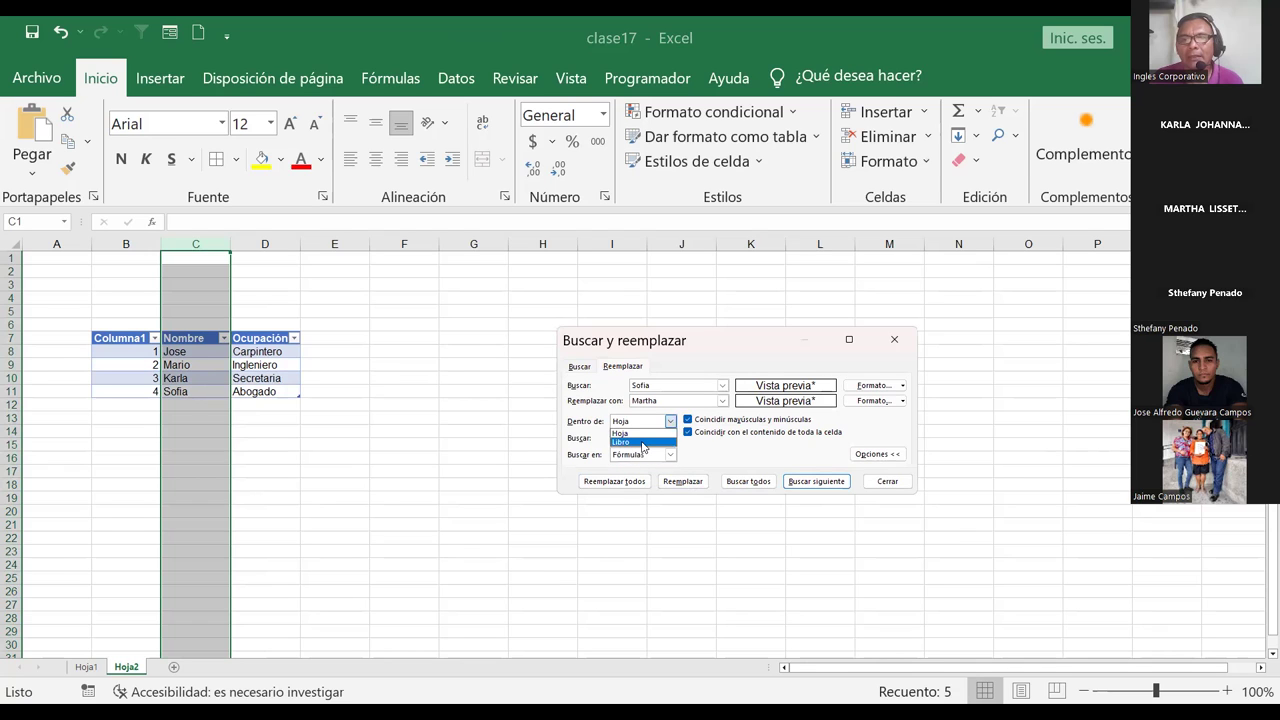
{"action": "left_click", "coordinate": [643, 443]}
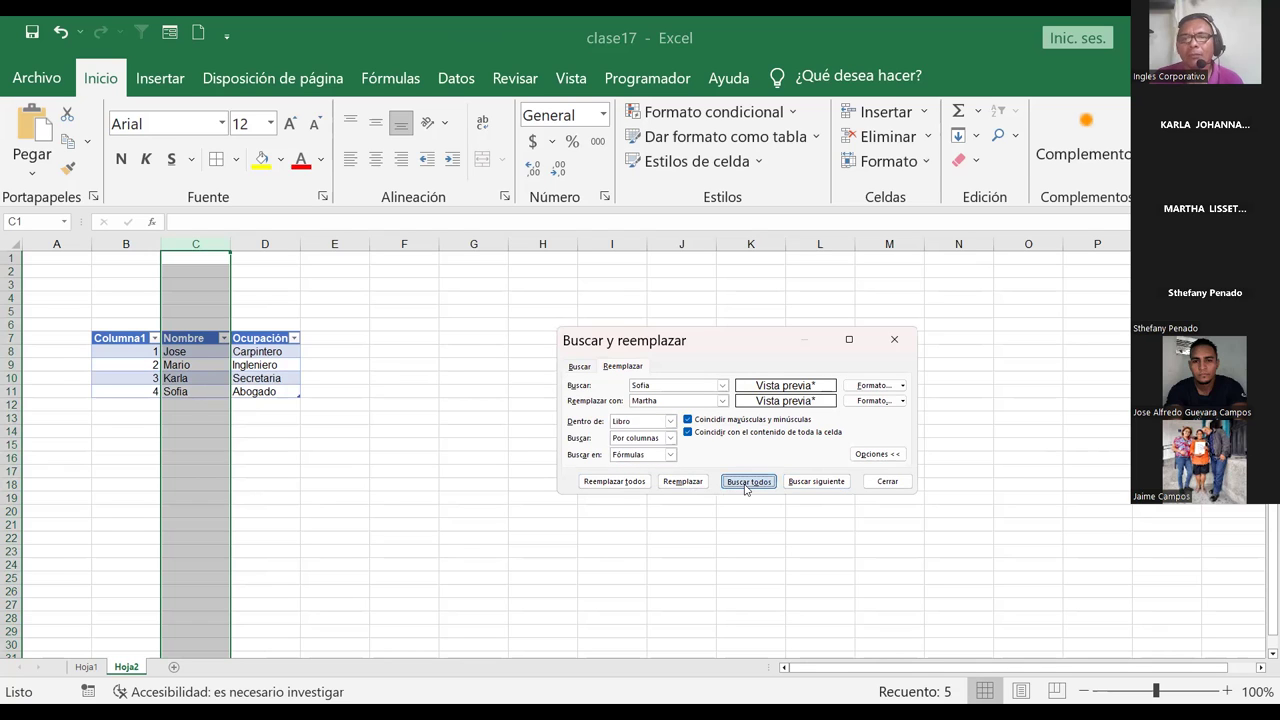
{"action": "left_click", "coordinate": [745, 484]}
{"action": "key", "text": "Return"}
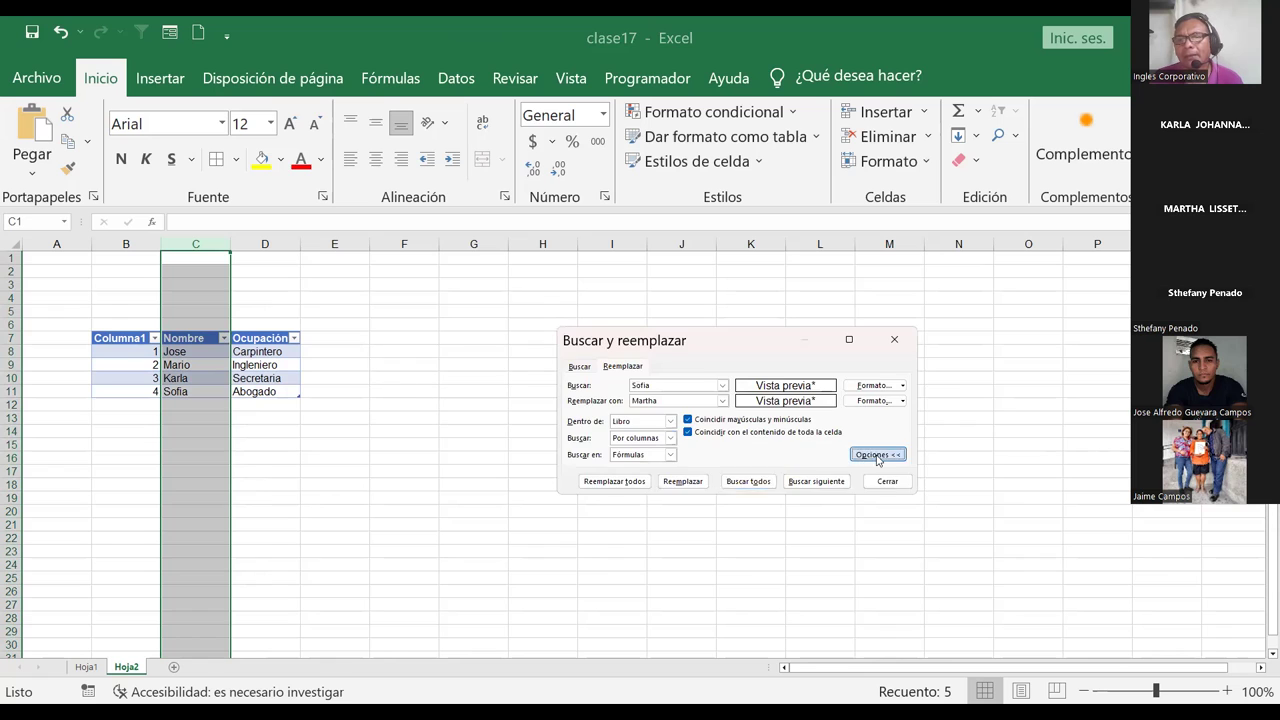
Hide and then reshow the extra search options in the Replace dialog
{"action": "left_click", "coordinate": [877, 456]}
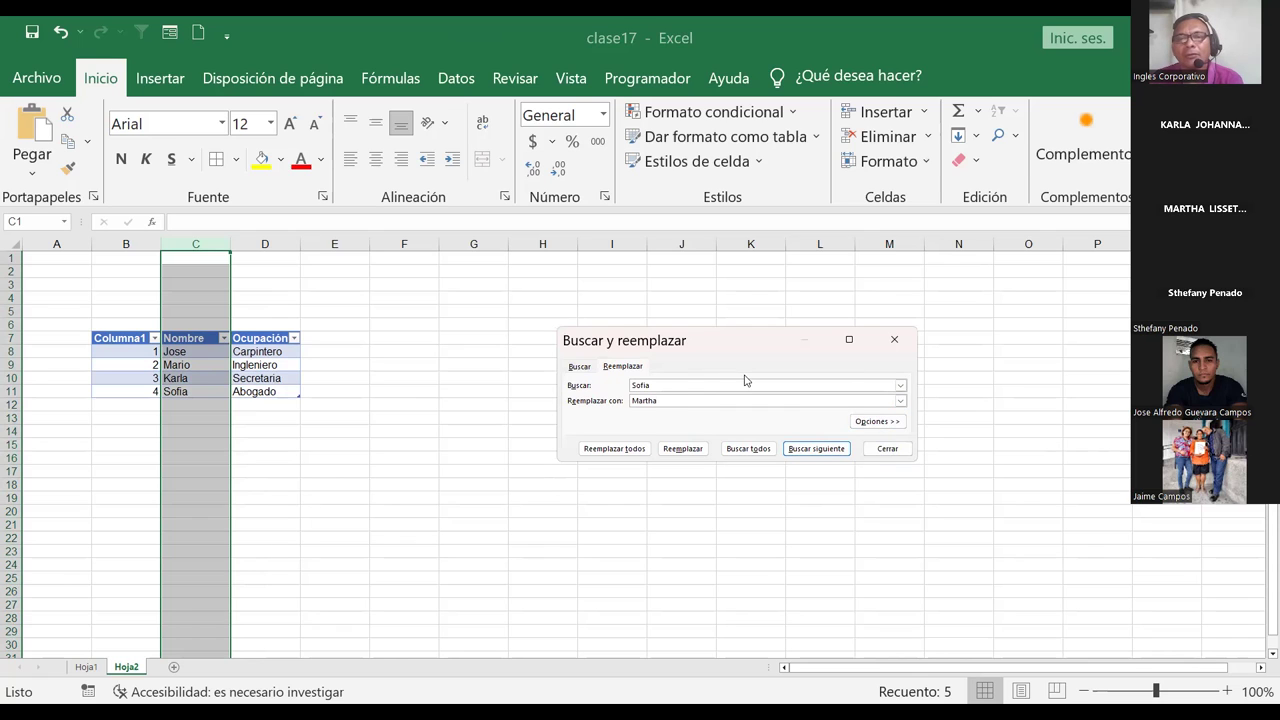
{"action": "left_click", "coordinate": [877, 422]}
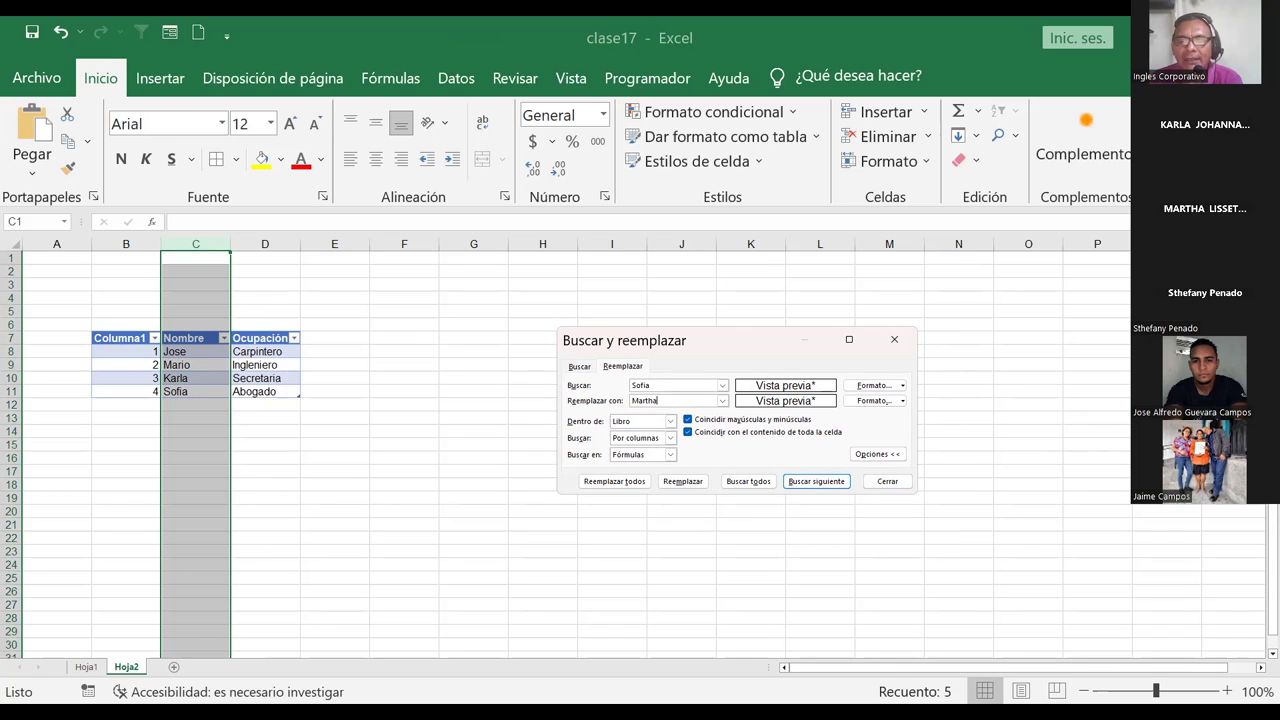
{"action": "key", "text": "alt+Tab"}
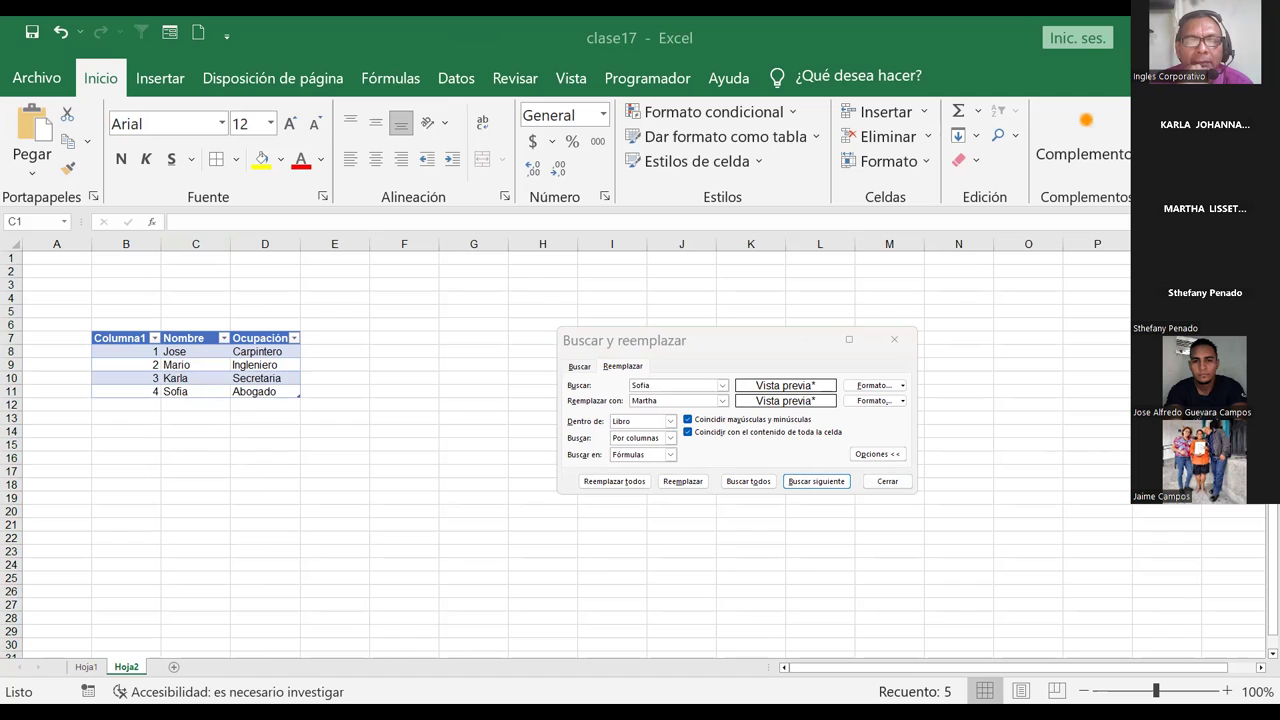
Reselect column C, attempt replacing Sofia with Martha, then close the dialog
{"action": "key", "text": "ctrl+space"}
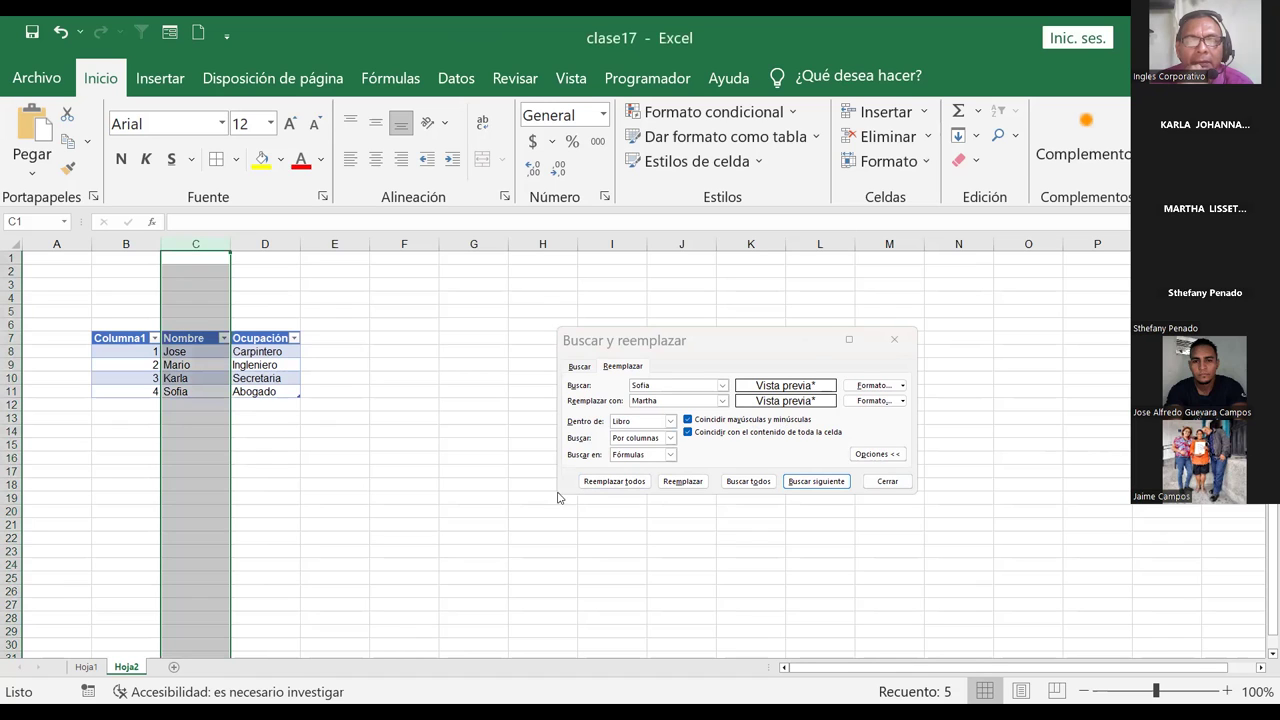
{"action": "left_click", "coordinate": [683, 481]}
{"action": "left_click", "coordinate": [888, 481]}
{"action": "left_click", "coordinate": [56, 444]}
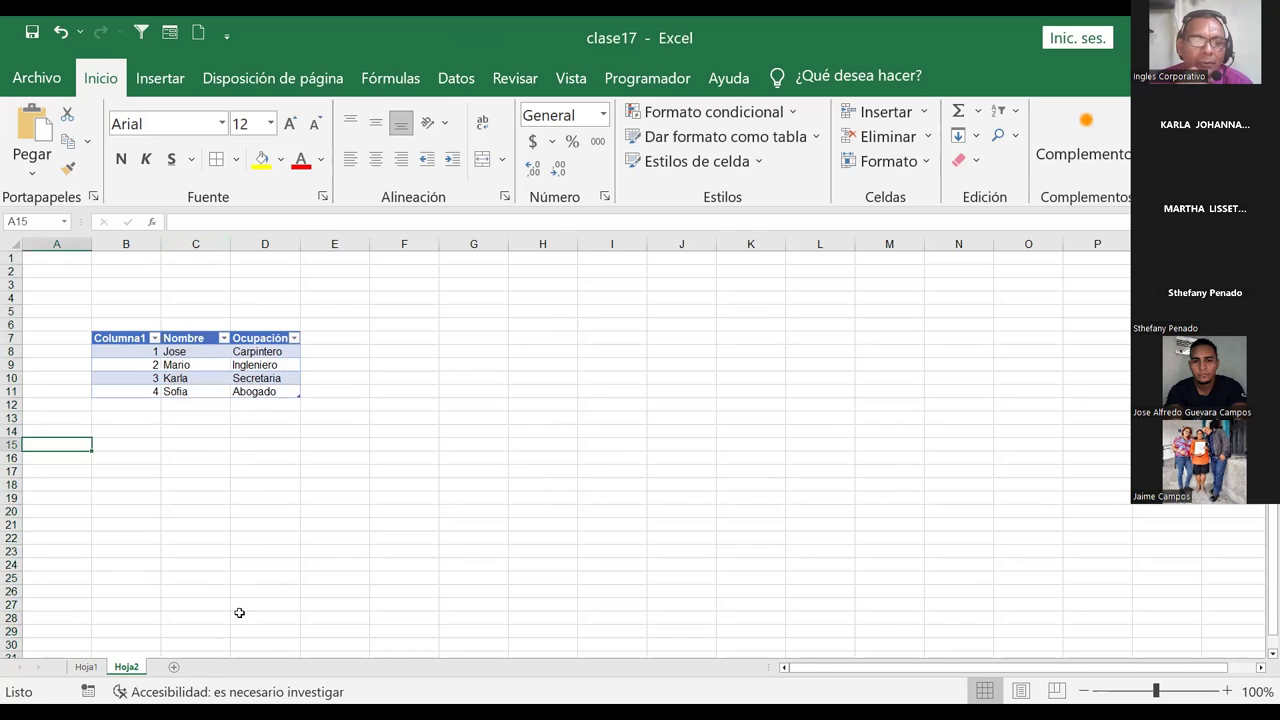
Add a new sheet Hoja3 and bring up Find and Replace from Buscar y seleccionar
{"action": "left_click", "coordinate": [173, 666]}
{"action": "left_click", "coordinate": [209, 349]}
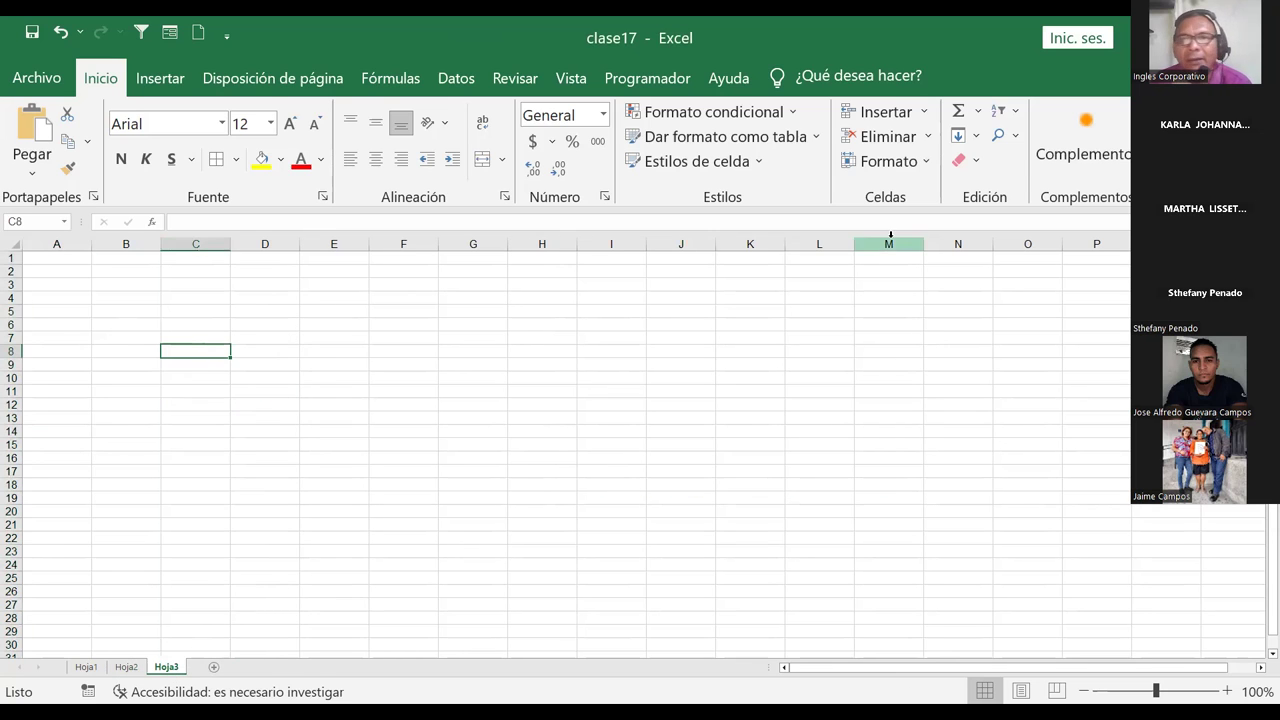
{"action": "left_click", "coordinate": [1017, 137]}
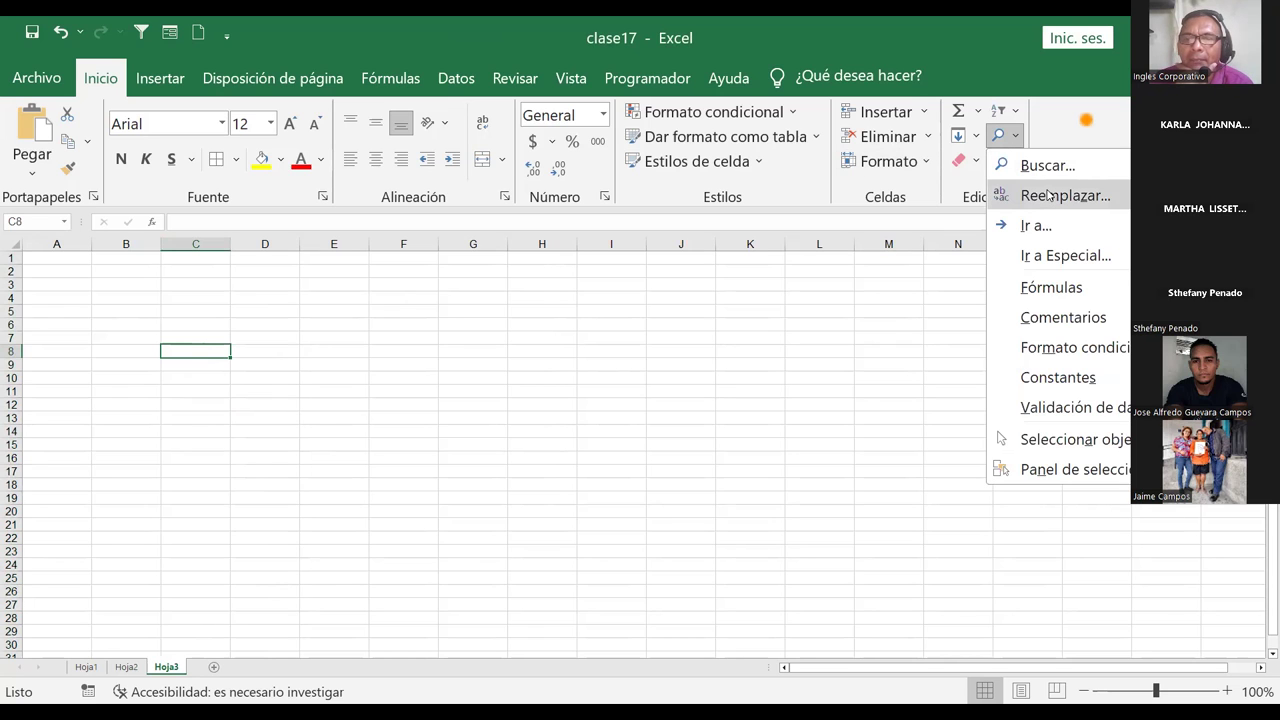
{"action": "left_click", "coordinate": [1047, 195]}
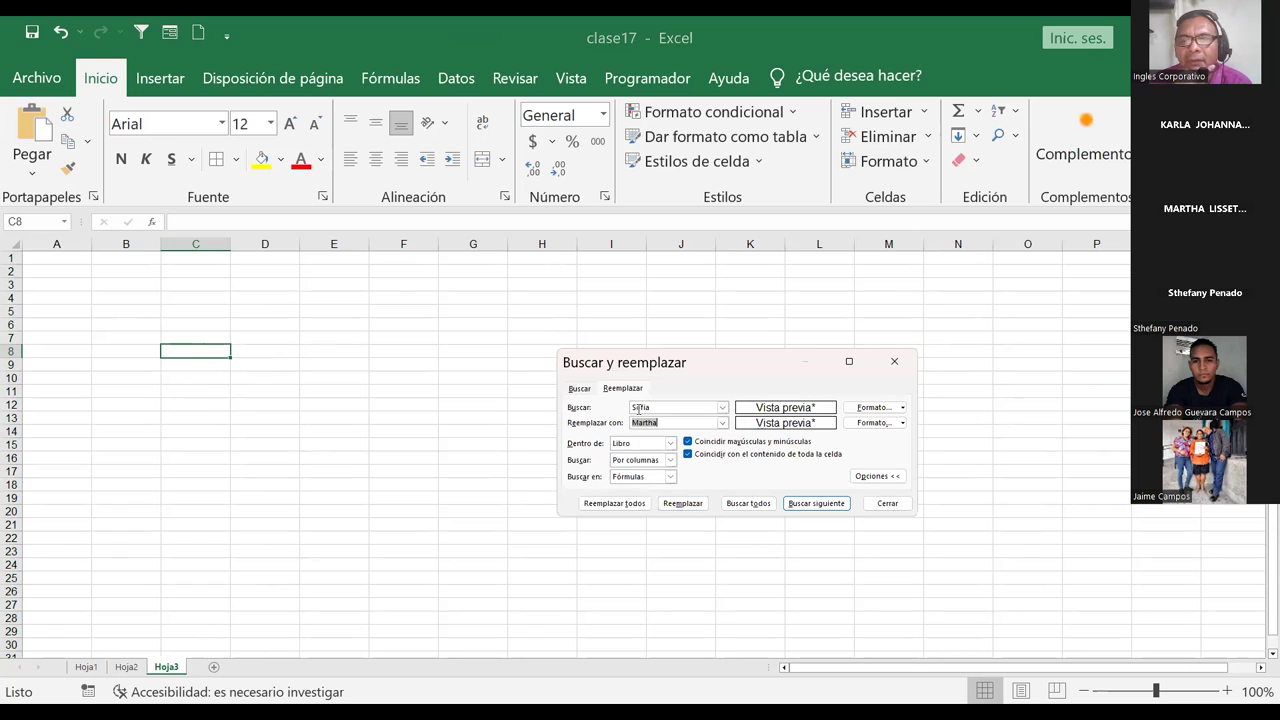
Take the search format from cells C8:C11 on Hoja2 and find the next Sofia
{"action": "left_click", "coordinate": [904, 408]}
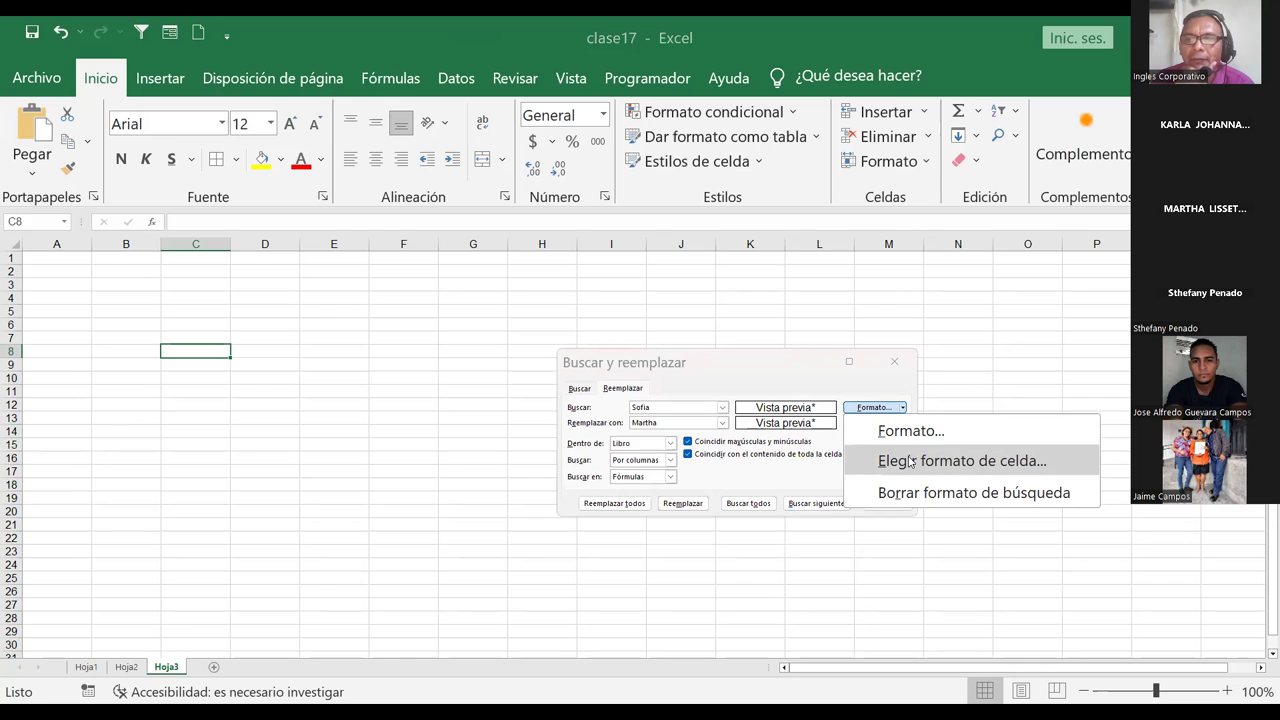
{"action": "left_click", "coordinate": [911, 461]}
{"action": "left_click", "coordinate": [126, 670]}
{"action": "left_click_drag", "start_coordinate": [168, 352], "coordinate": [174, 387]}
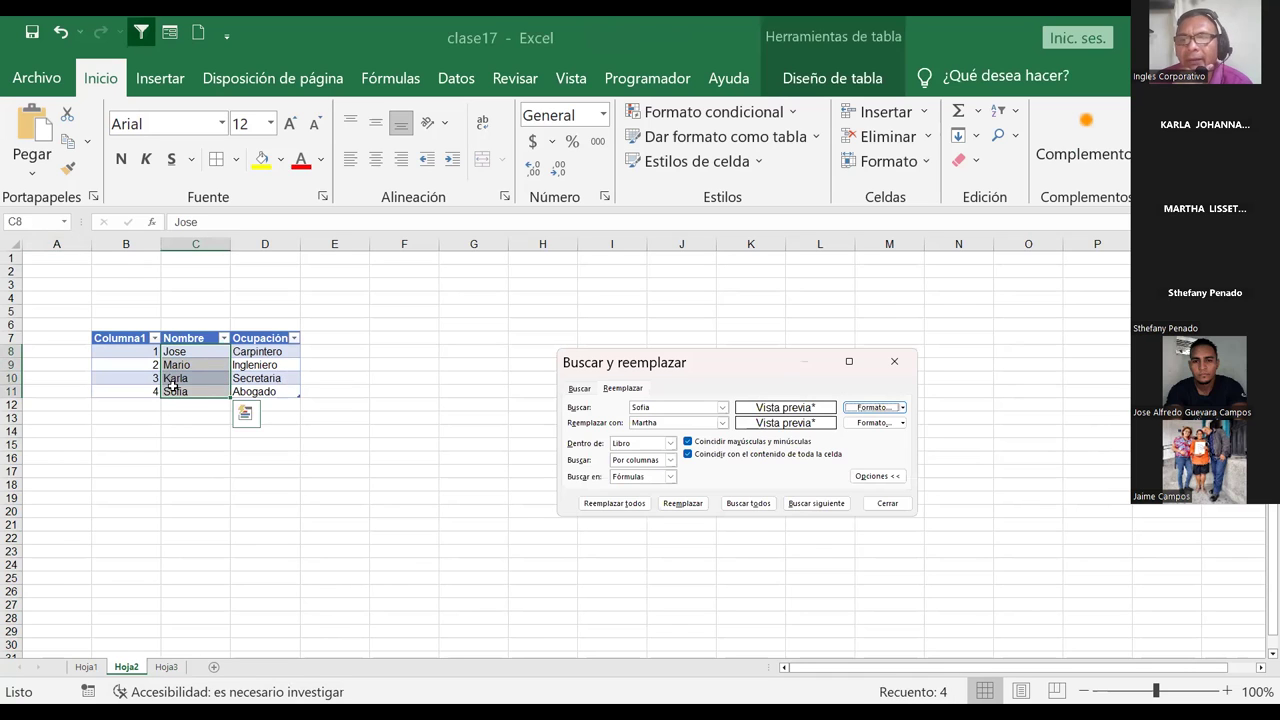
{"action": "left_click", "coordinate": [816, 503]}
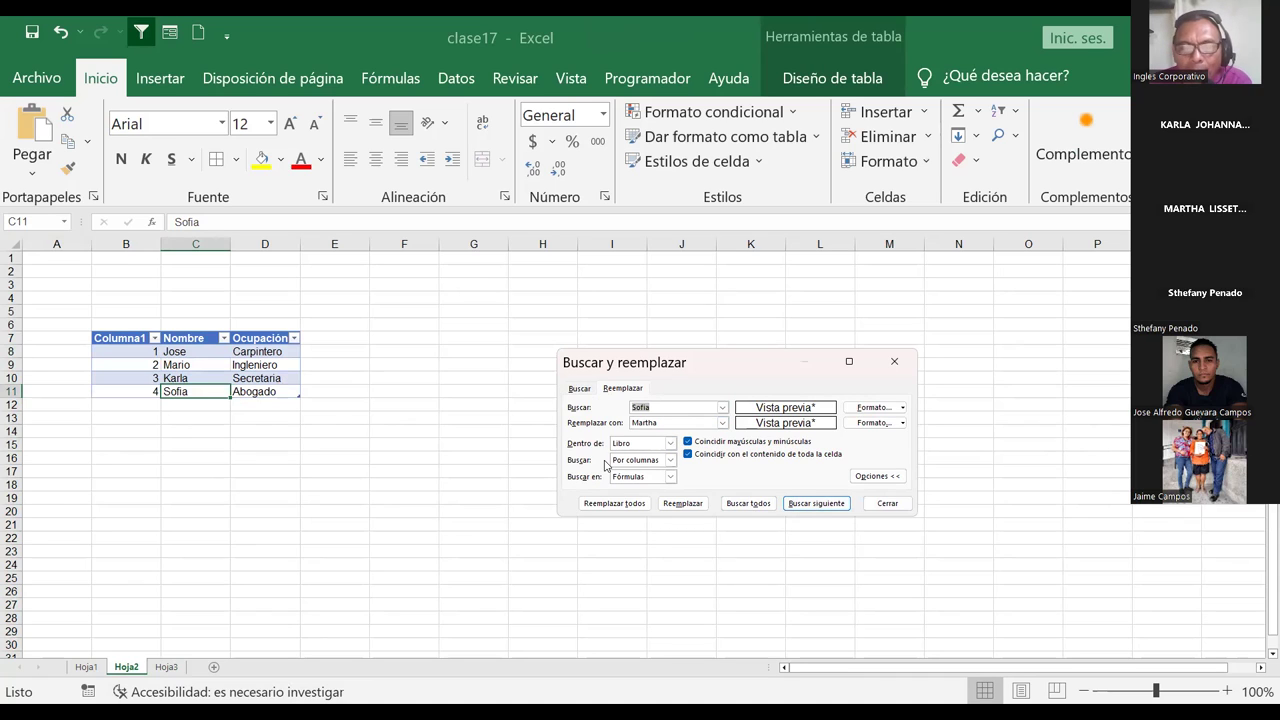
{"action": "left_click", "coordinate": [905, 409]}
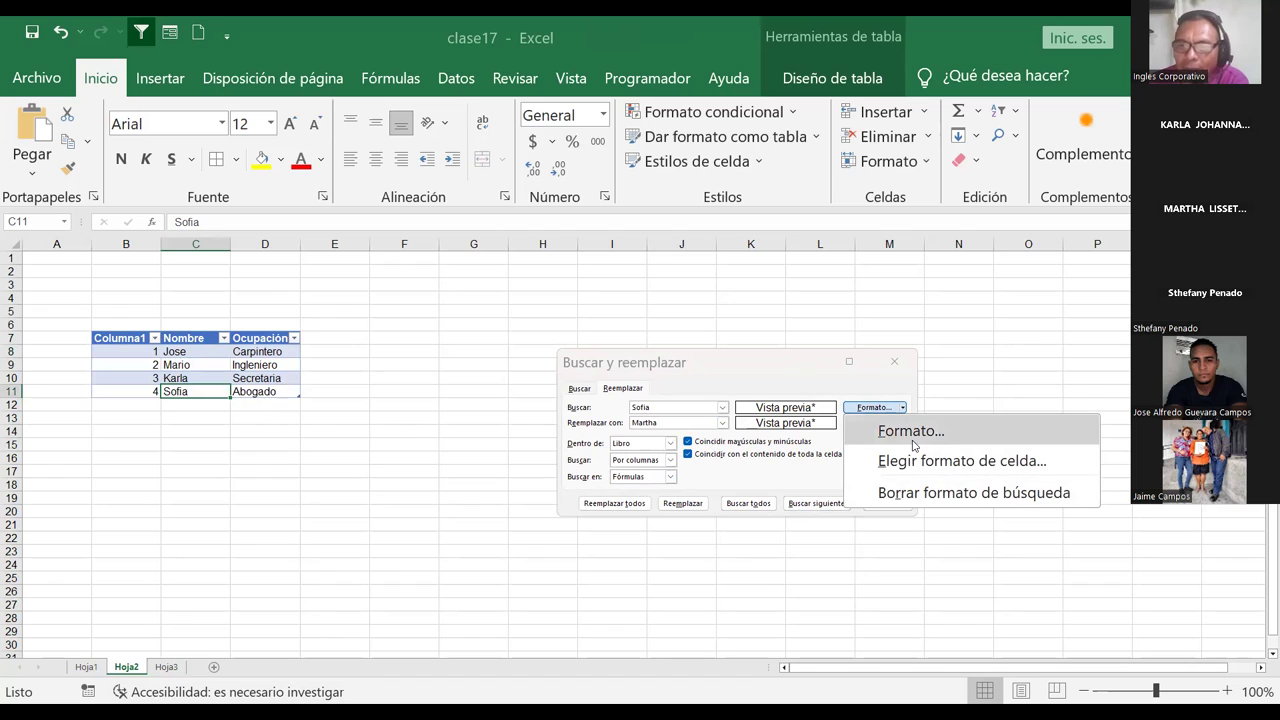
{"action": "left_click", "coordinate": [92, 670]}
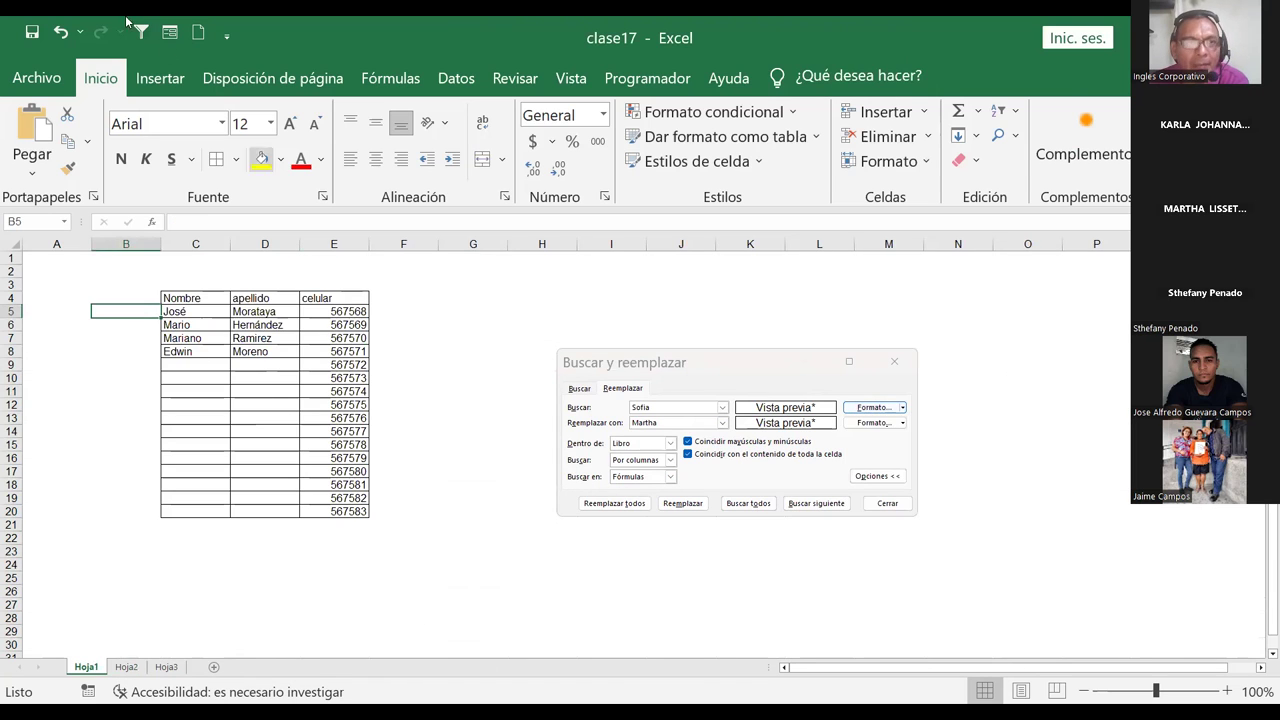
Look at the File menu's Open page, then return to the Hoja2 sheet
{"action": "left_click", "coordinate": [37, 79]}
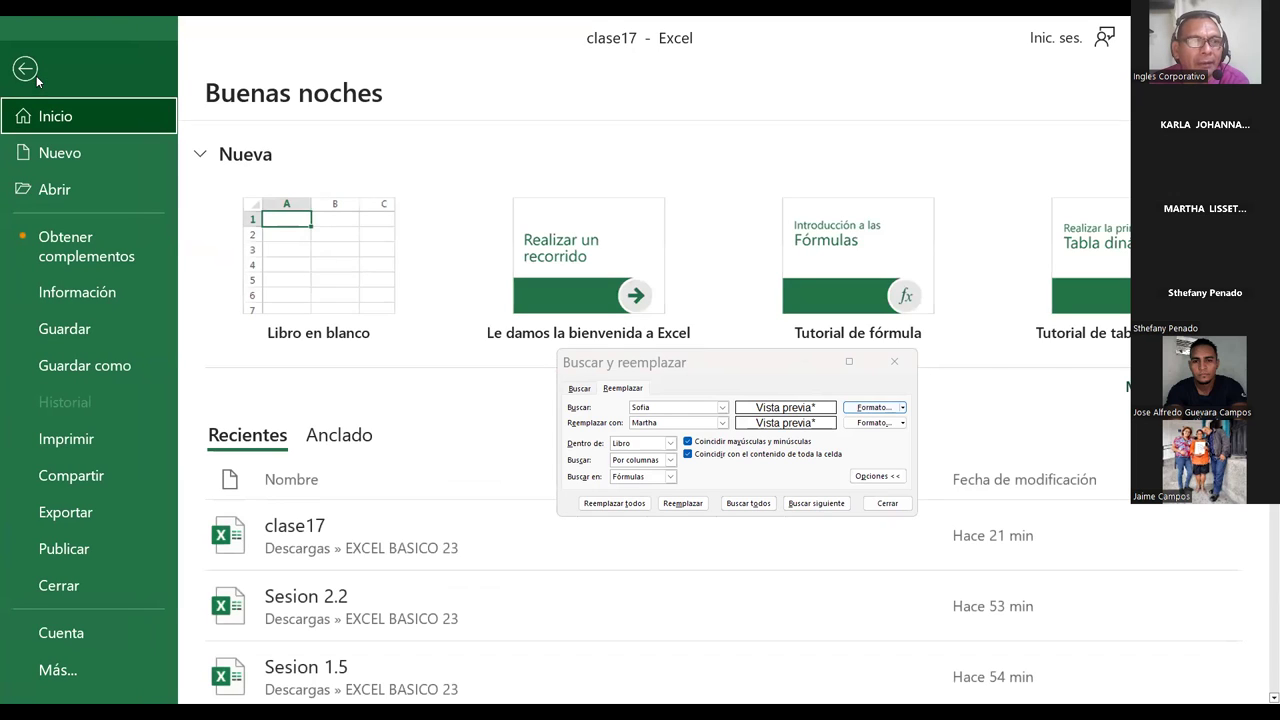
{"action": "left_click", "coordinate": [80, 191]}
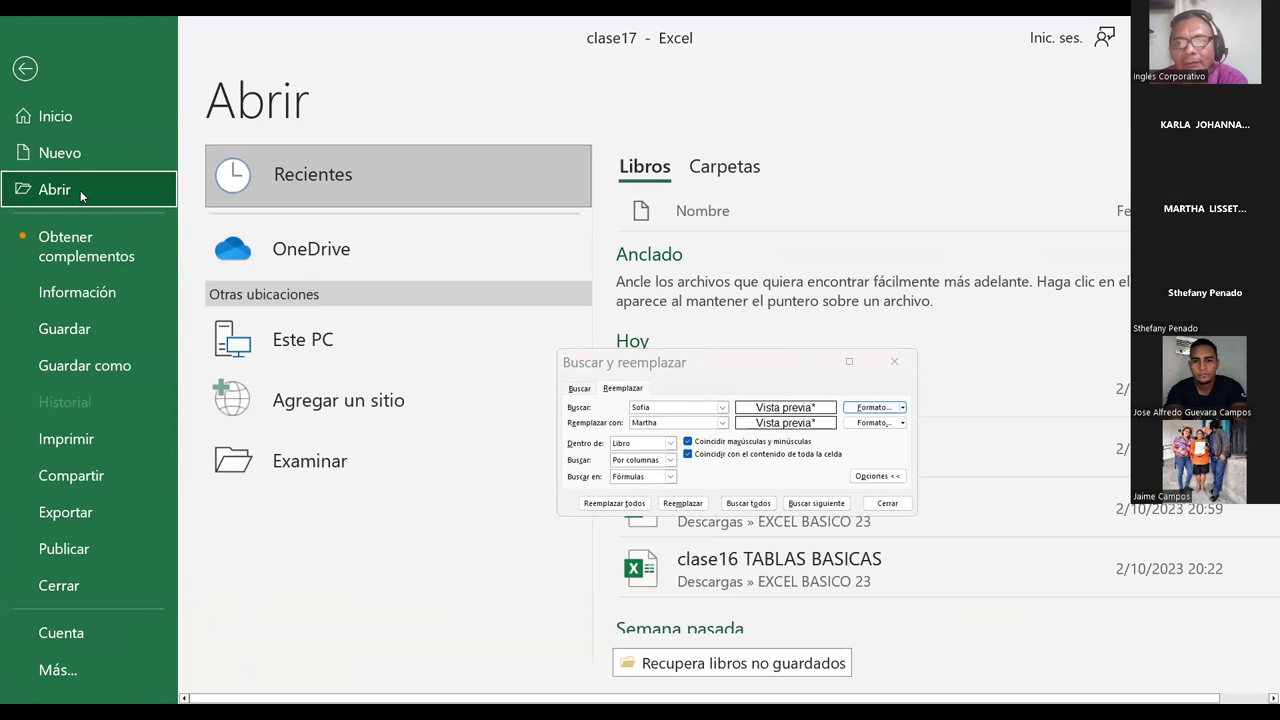
{"action": "left_click", "coordinate": [24, 70]}
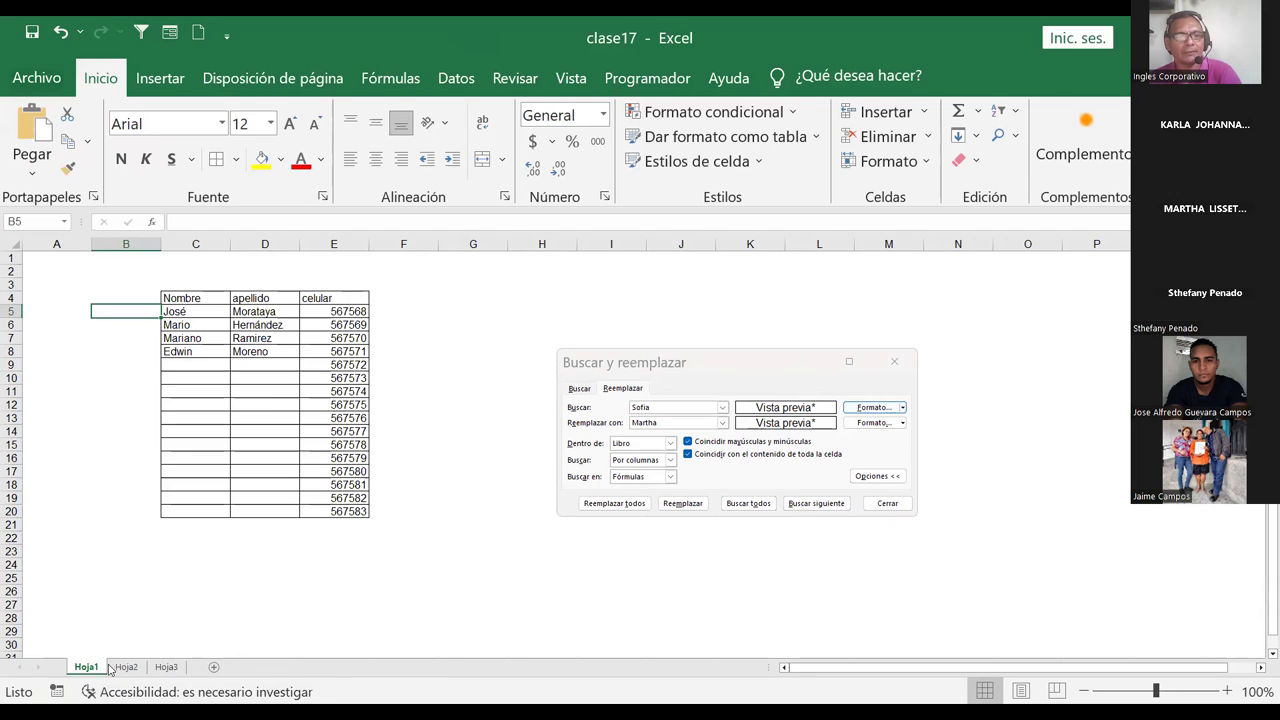
{"action": "left_click", "coordinate": [124, 667]}
{"action": "left_click", "coordinate": [404, 511]}
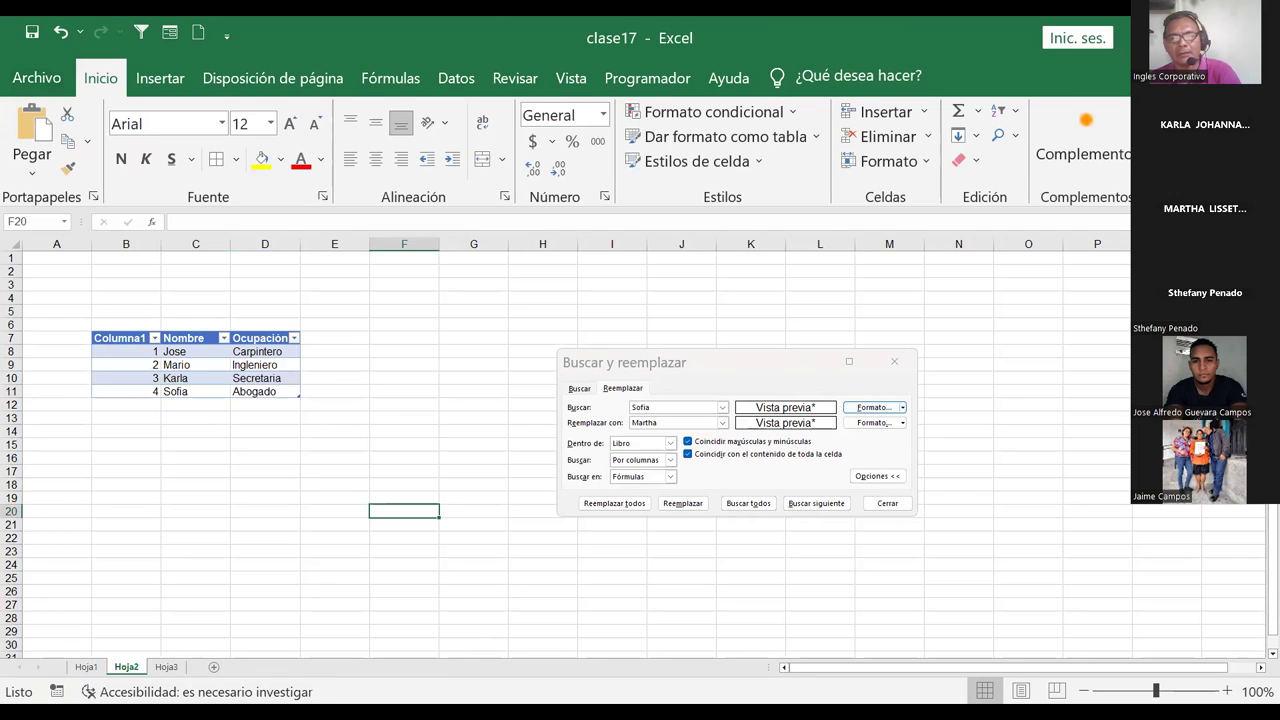
Start browsing the computer for a workbook from the Open page, then cancel
{"action": "left_click", "coordinate": [36, 78]}
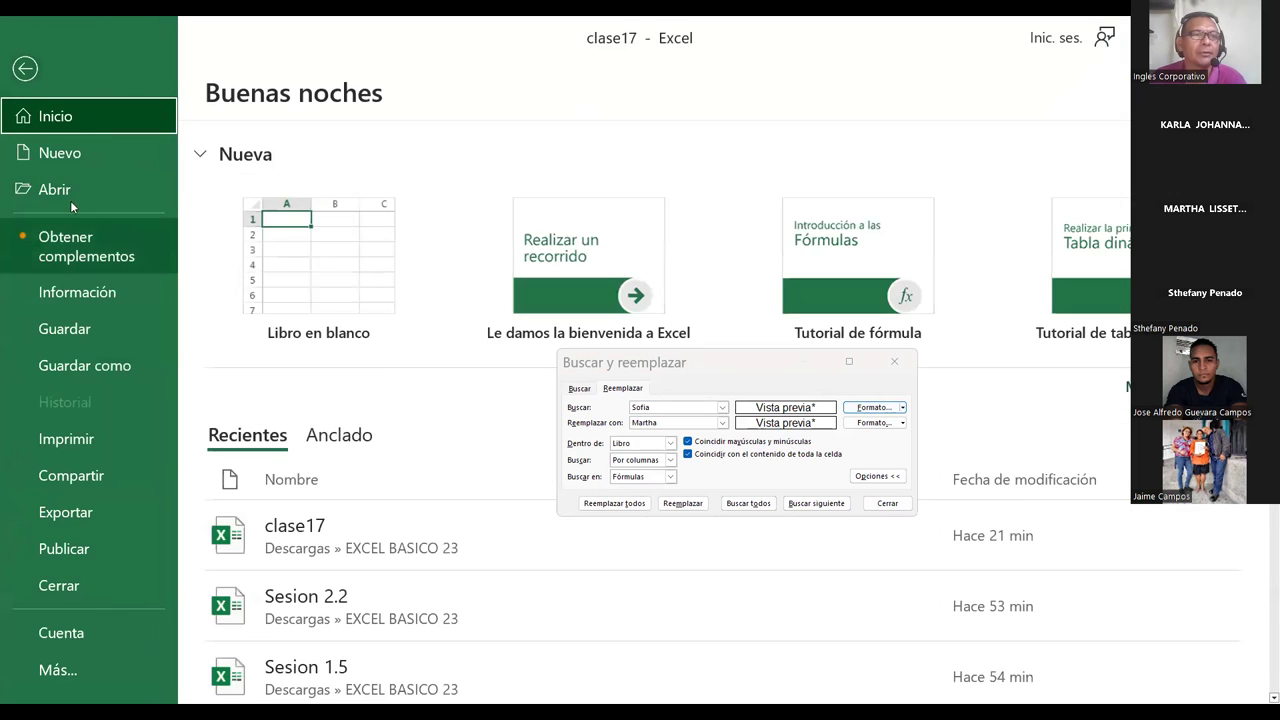
{"action": "left_click", "coordinate": [65, 190]}
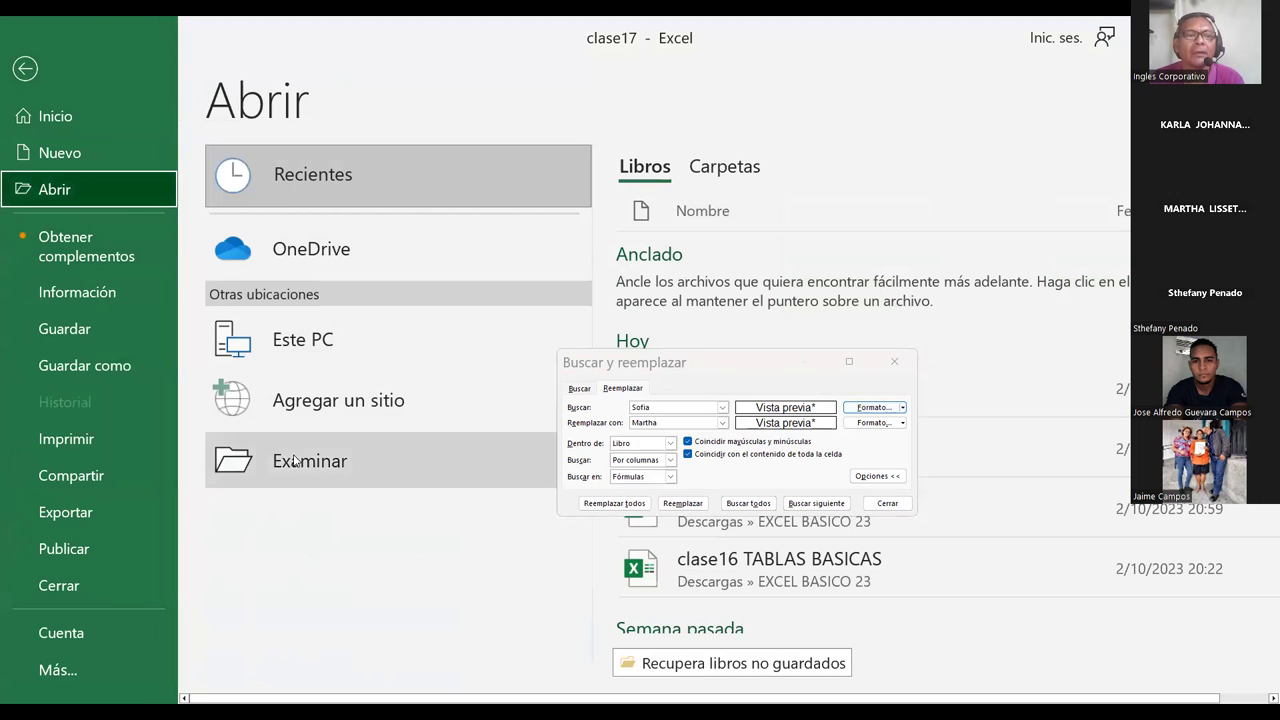
{"action": "left_click", "coordinate": [296, 460]}
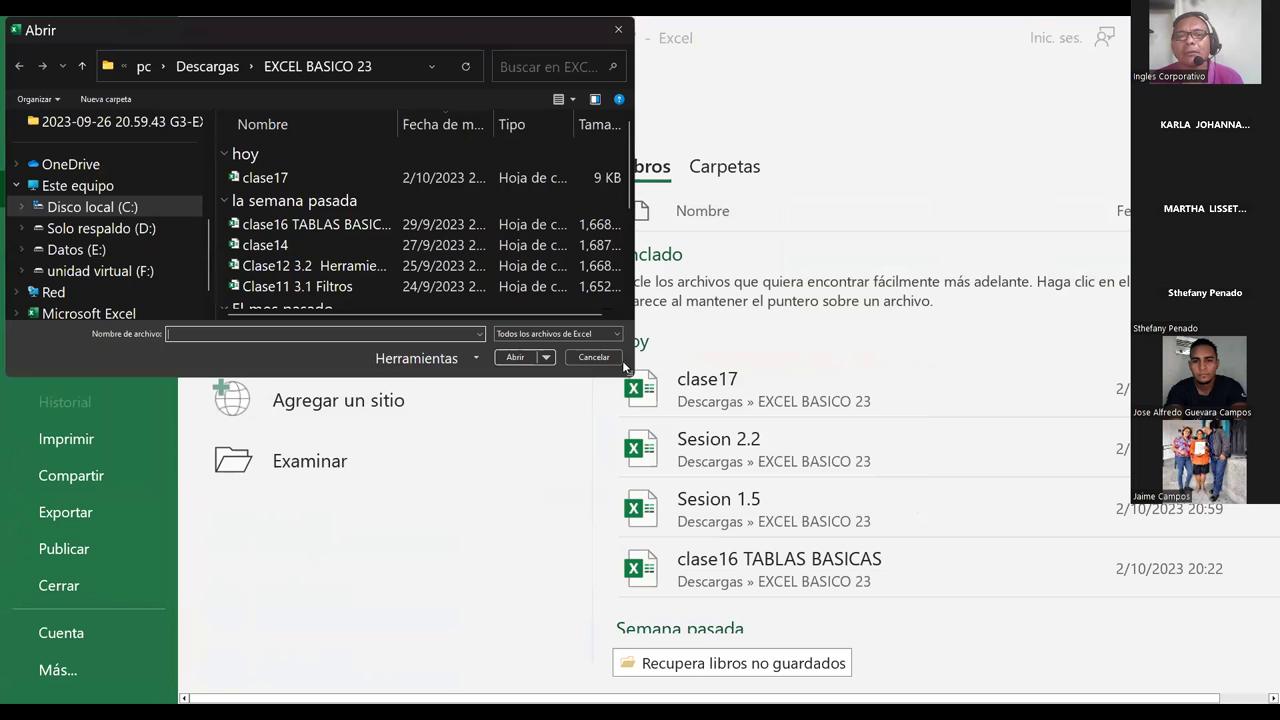
{"action": "key", "text": "Escape"}
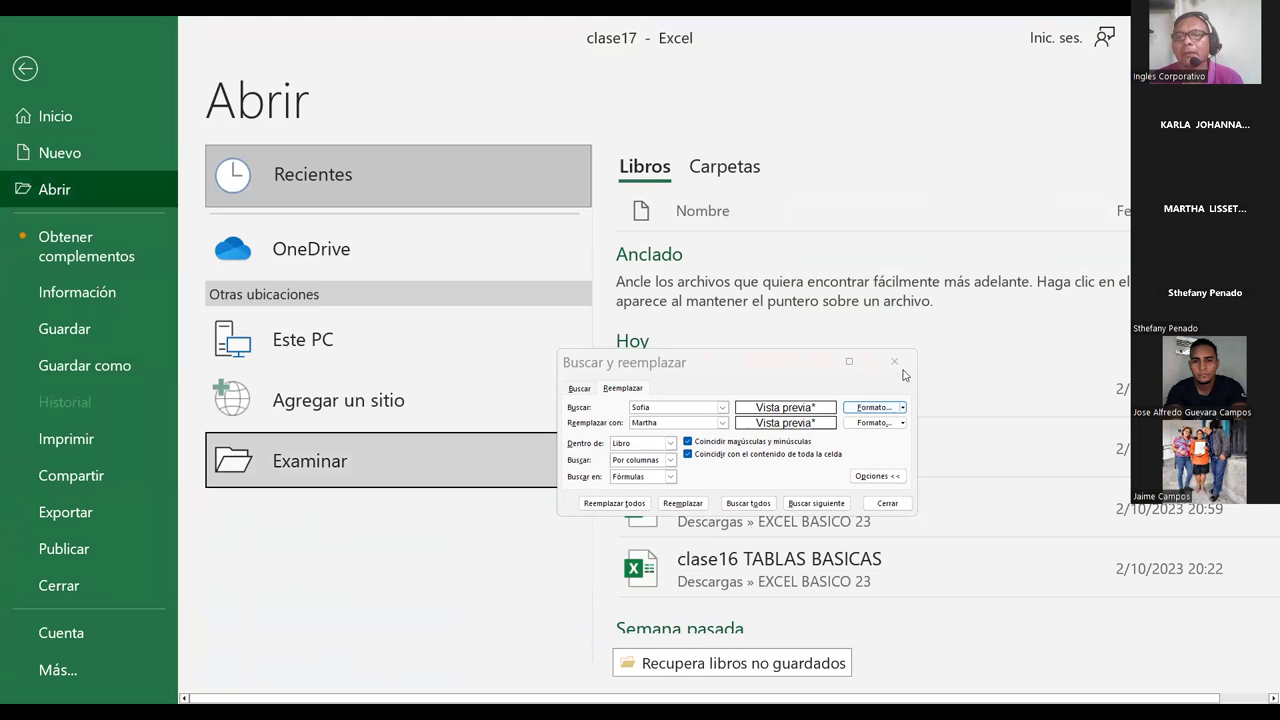
{"action": "key", "text": "Escape"}
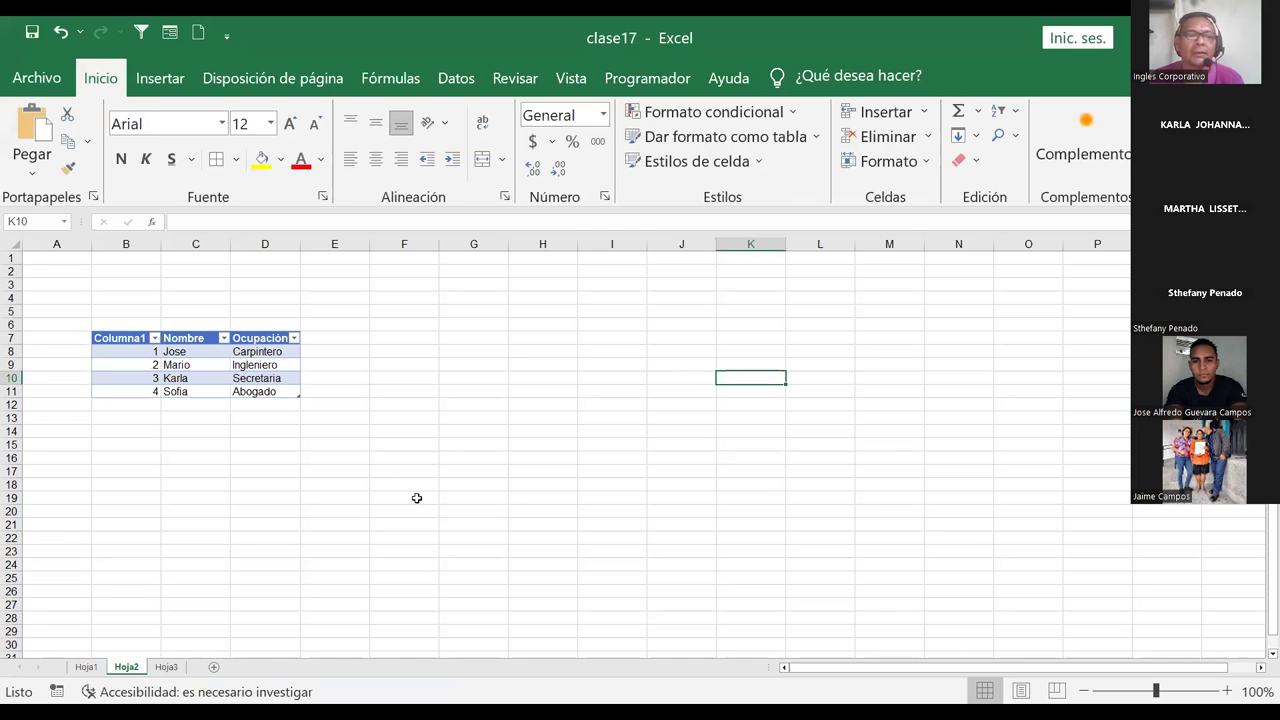
Open the recent workbook clase16 TABLAS BASICAS, then switch to the clase14 window
{"action": "left_click", "coordinate": [87, 667]}
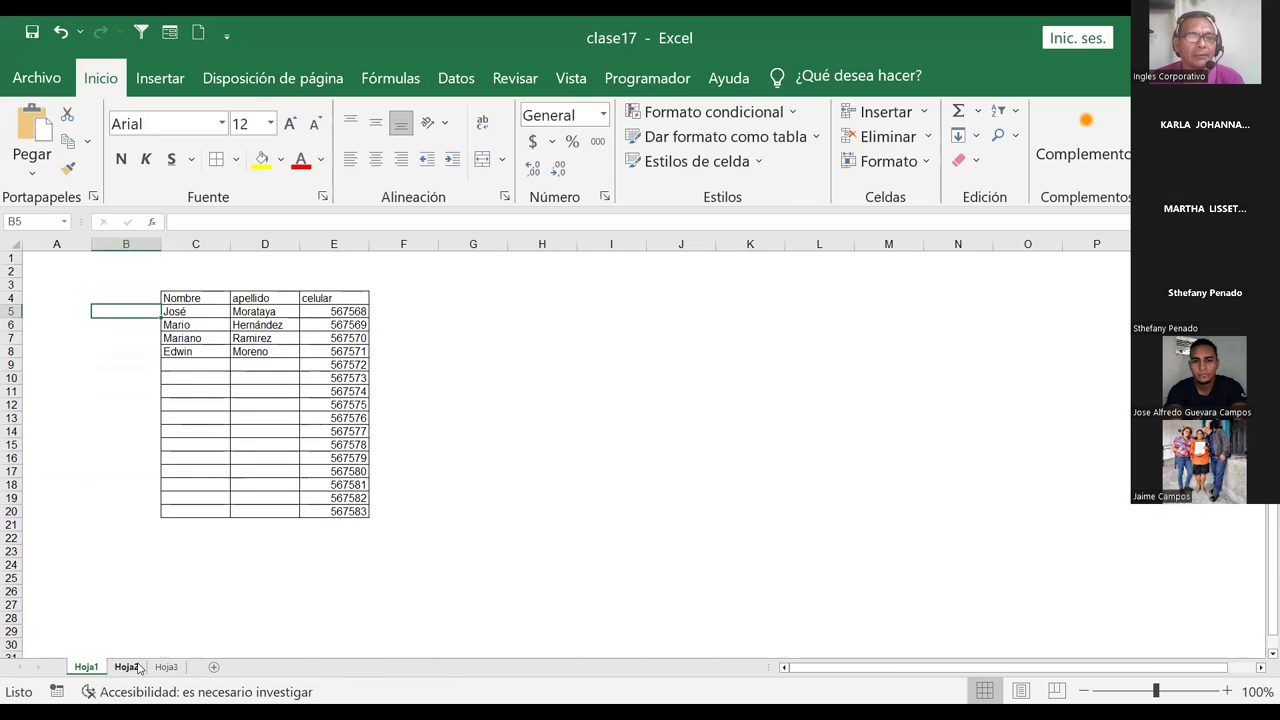
{"action": "left_click", "coordinate": [128, 667]}
{"action": "left_click", "coordinate": [166, 667]}
{"action": "left_click", "coordinate": [20, 84]}
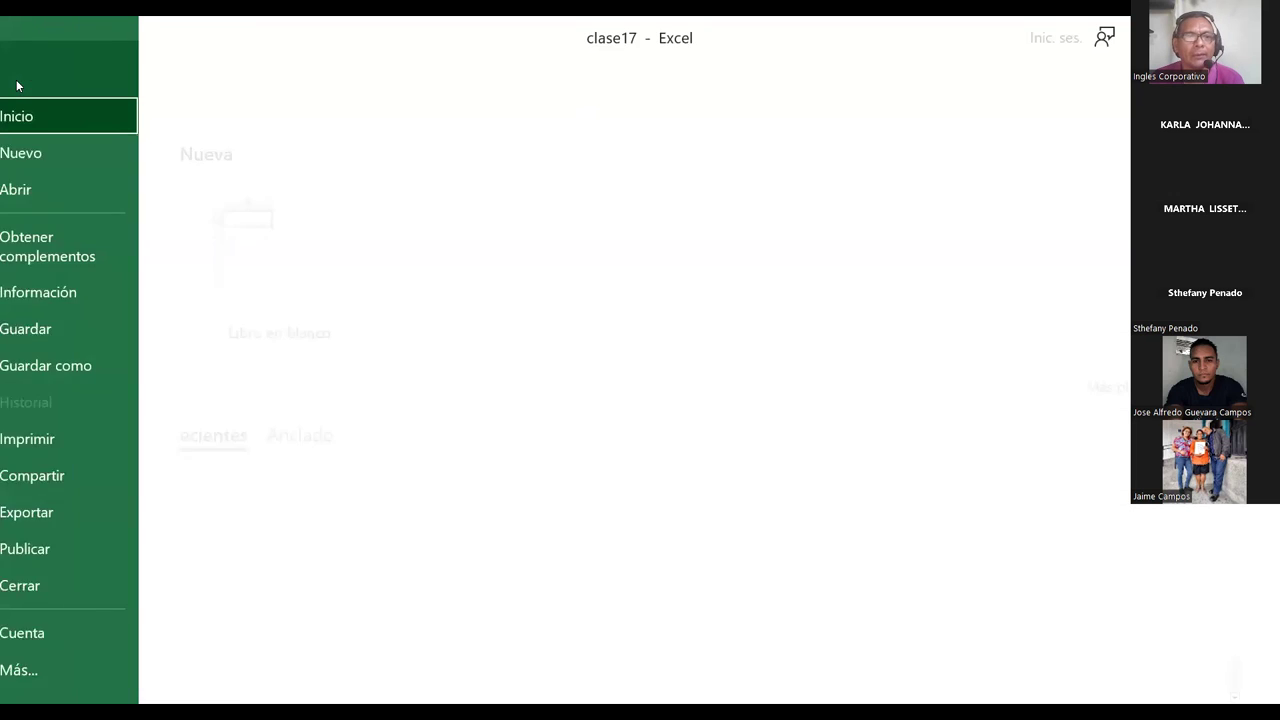
{"action": "left_click", "coordinate": [66, 186]}
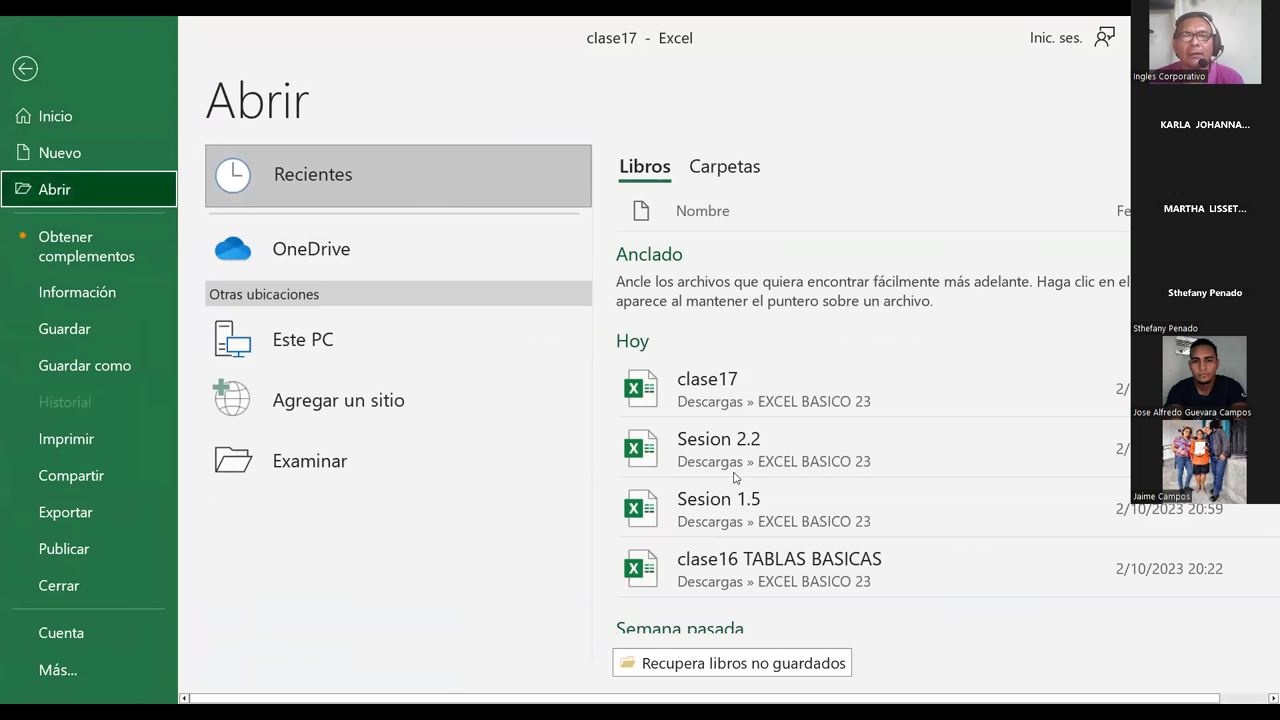
{"action": "left_click", "coordinate": [806, 557]}
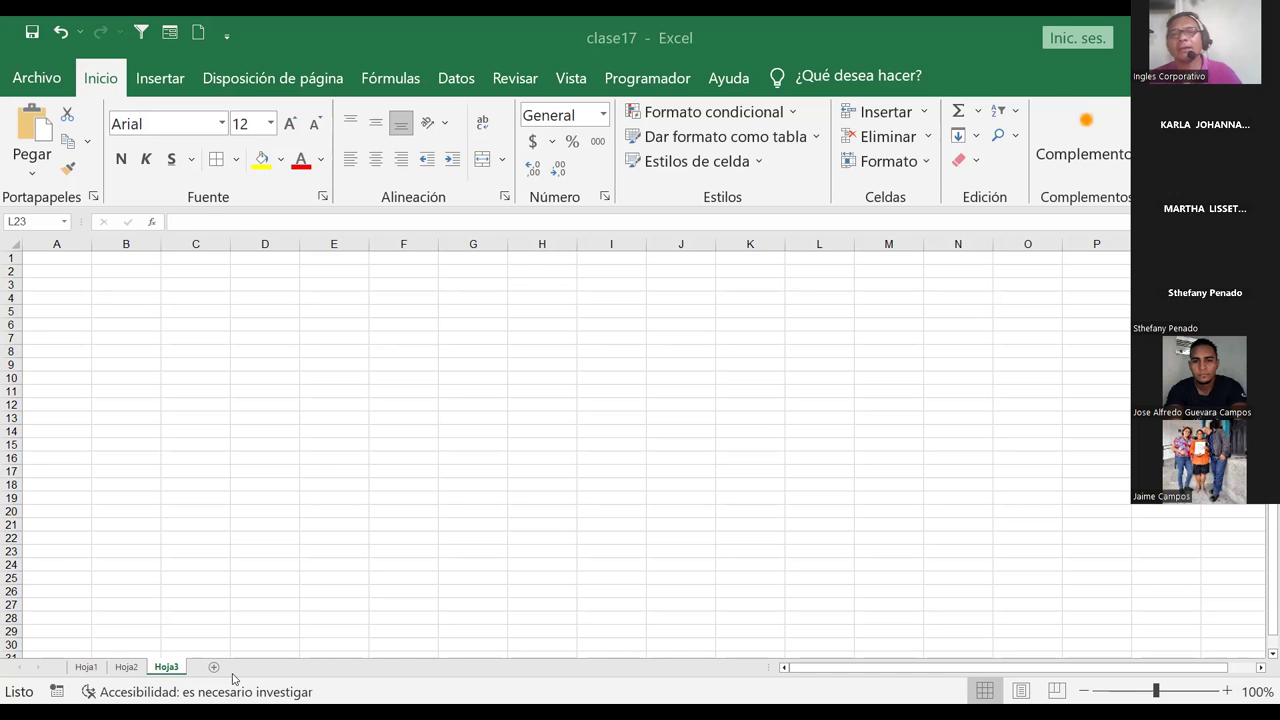
{"action": "key", "text": "alt+Tab"}
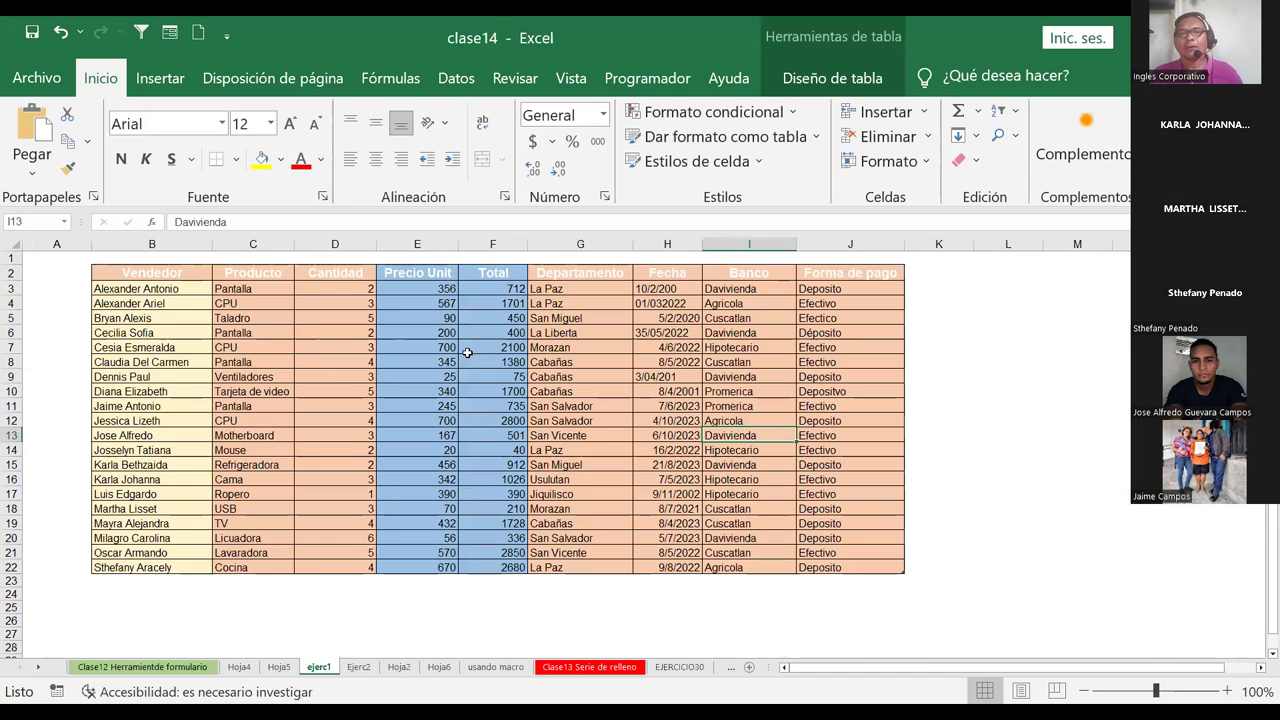
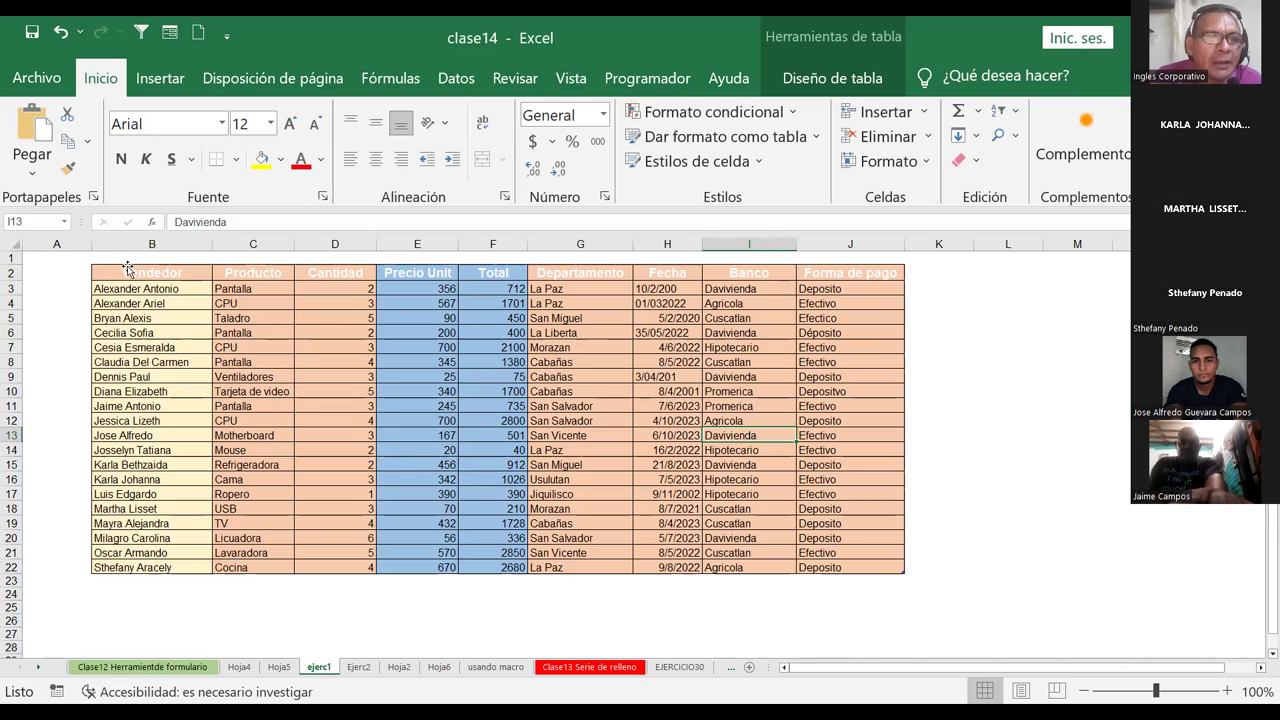
Select the 20-row sales table B2:J22, from the Vendedor header to Forma de pago
{"action": "left_click", "coordinate": [131, 273]}
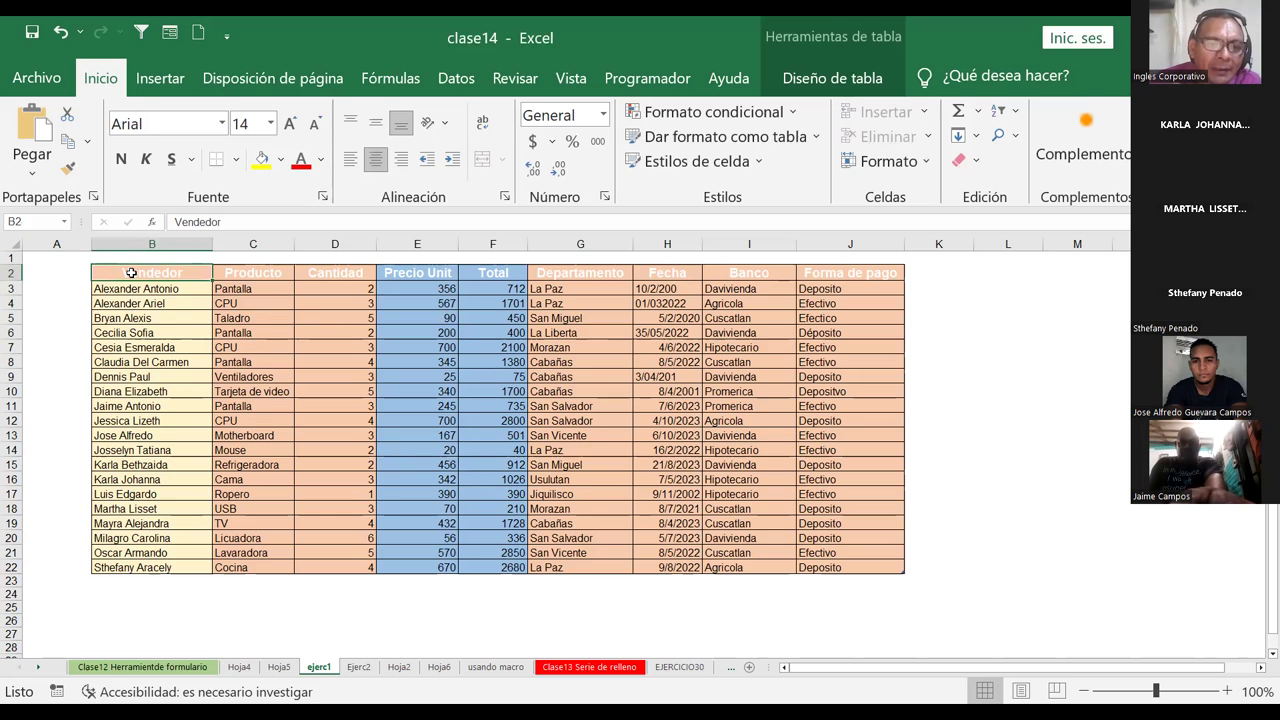
{"action": "mouse_move", "coordinate": [131, 273]}
{"action": "left_mouse_down"}
{"action": "mouse_move", "coordinate": [820, 340]}
{"action": "mouse_move", "coordinate": [832, 568]}
{"action": "left_mouse_up"}
{"action": "left_click", "coordinate": [568, 452]}
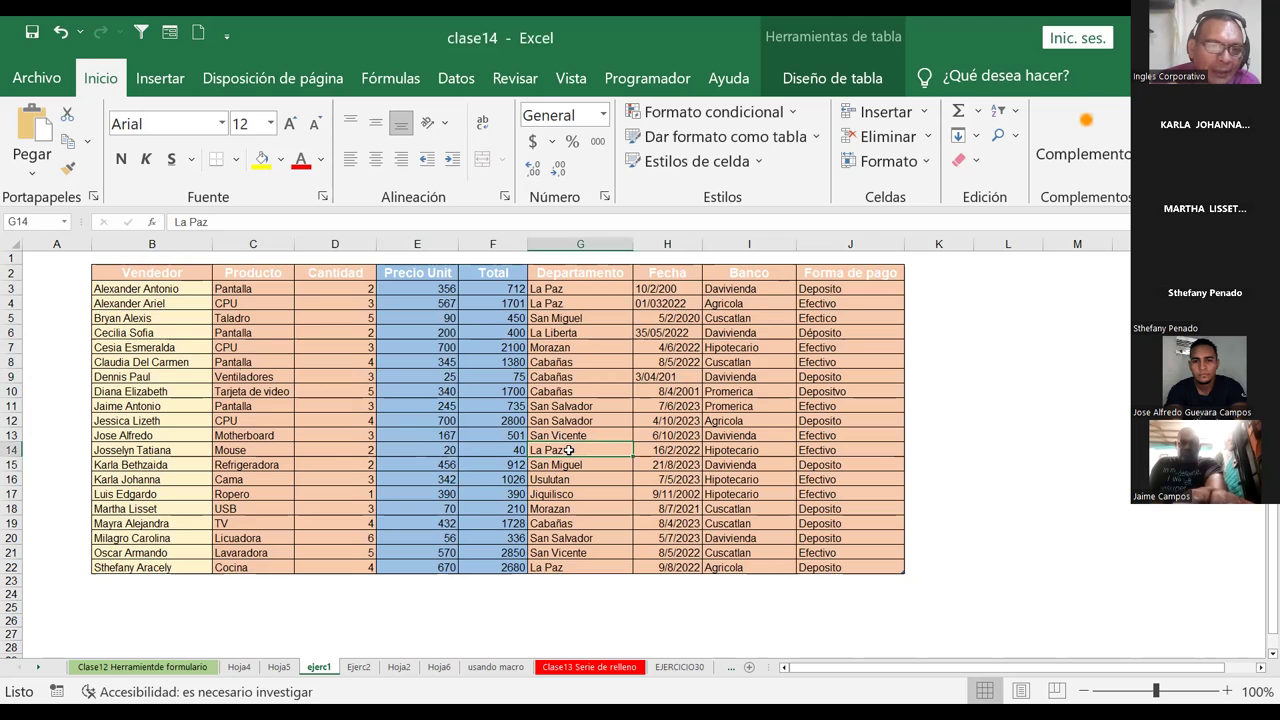
{"action": "left_click_drag", "start_coordinate": [118, 277], "coordinate": [888, 566]}
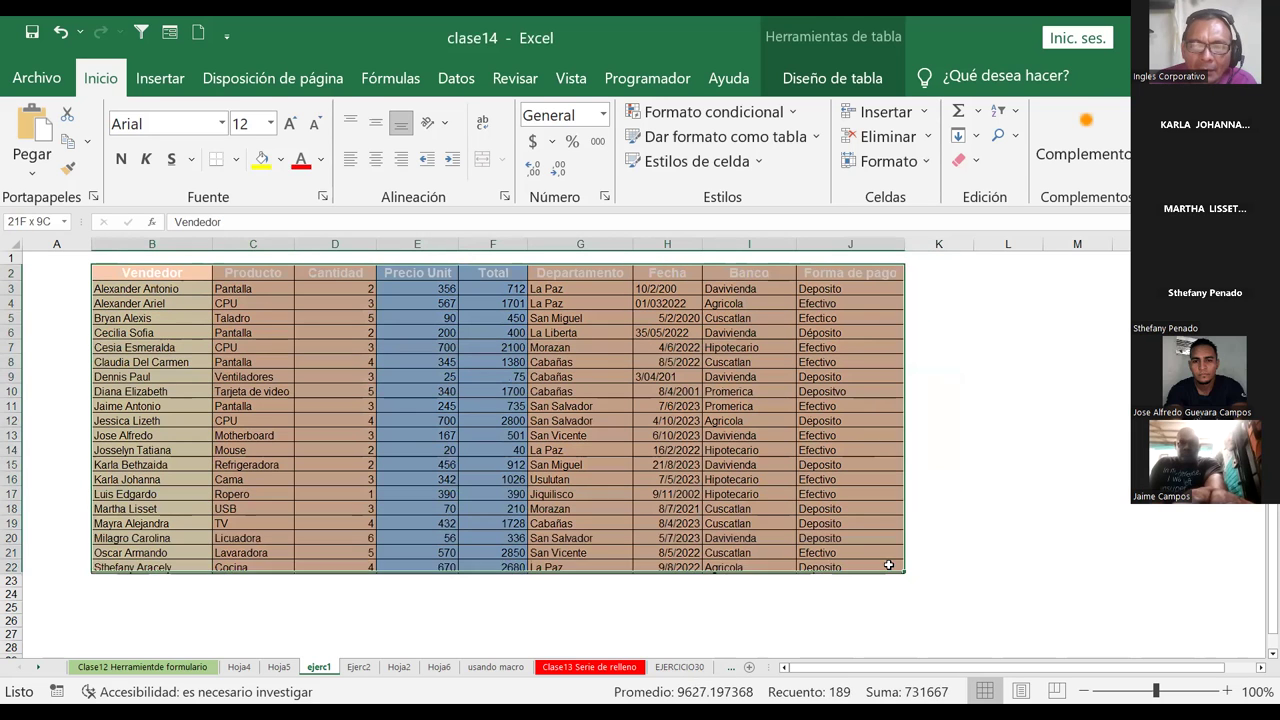
{"action": "left_click", "coordinate": [1008, 449]}
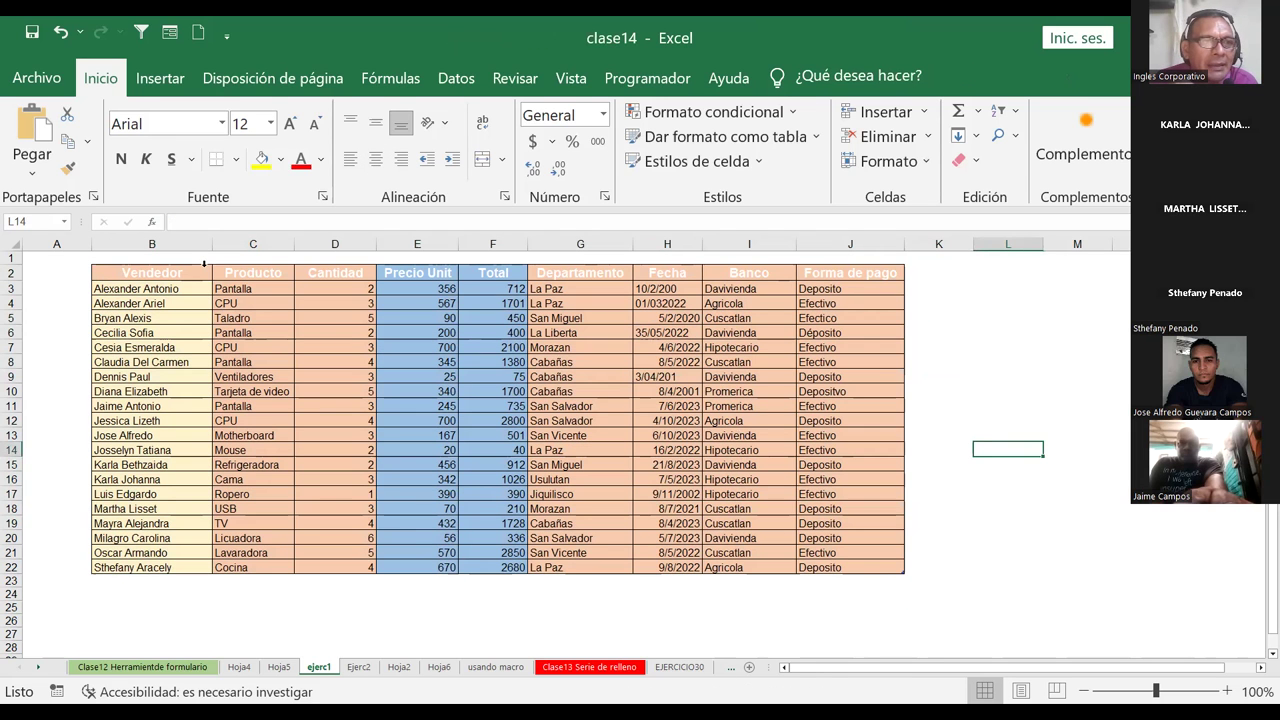
{"action": "mouse_move", "coordinate": [124, 276]}
{"action": "left_mouse_down"}
{"action": "mouse_move", "coordinate": [844, 523]}
{"action": "mouse_move", "coordinate": [844, 567]}
{"action": "left_mouse_up"}
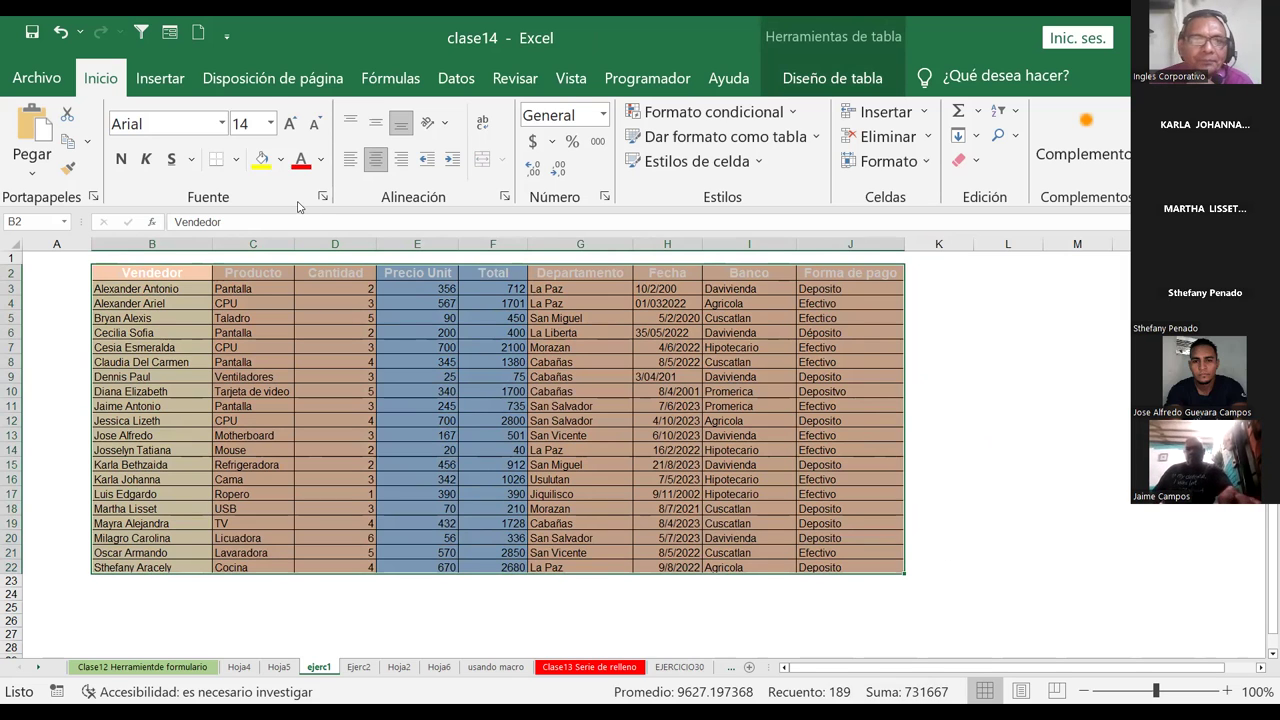
Open Buscar with the previous term and choose Elegir formato de celda for the search format
{"action": "left_click", "coordinate": [1019, 138]}
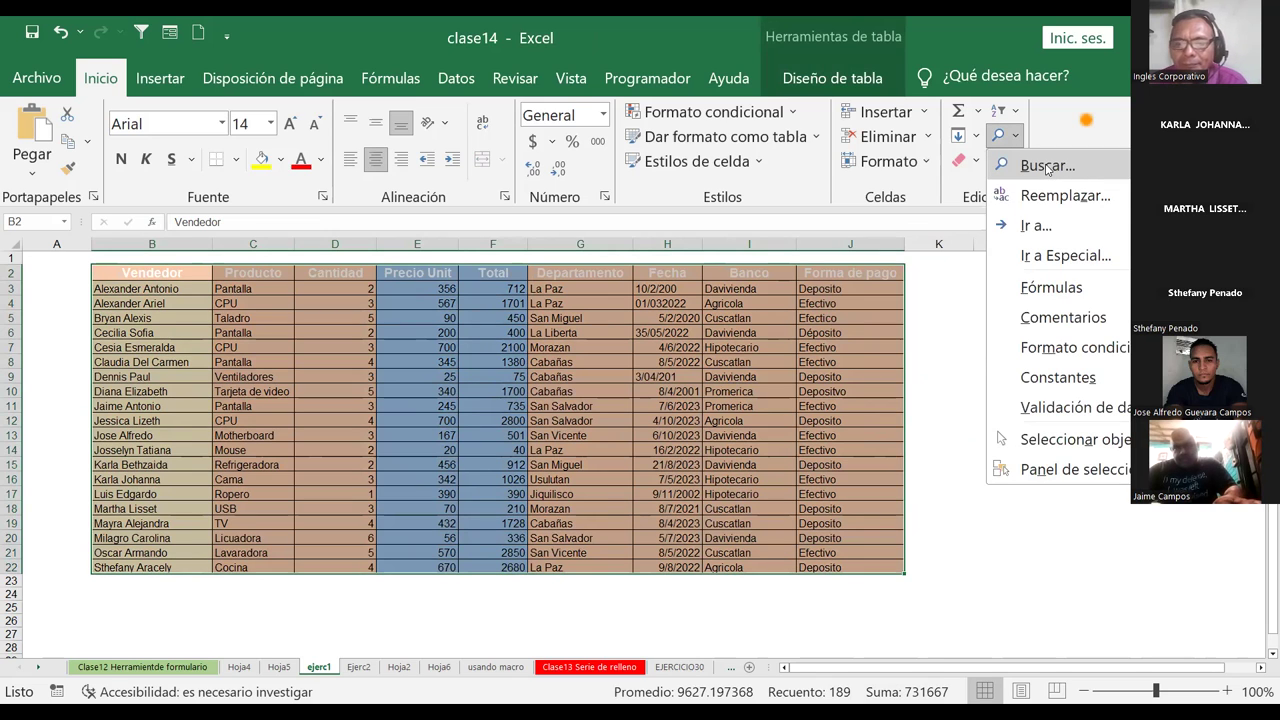
{"action": "left_click", "coordinate": [1047, 167]}
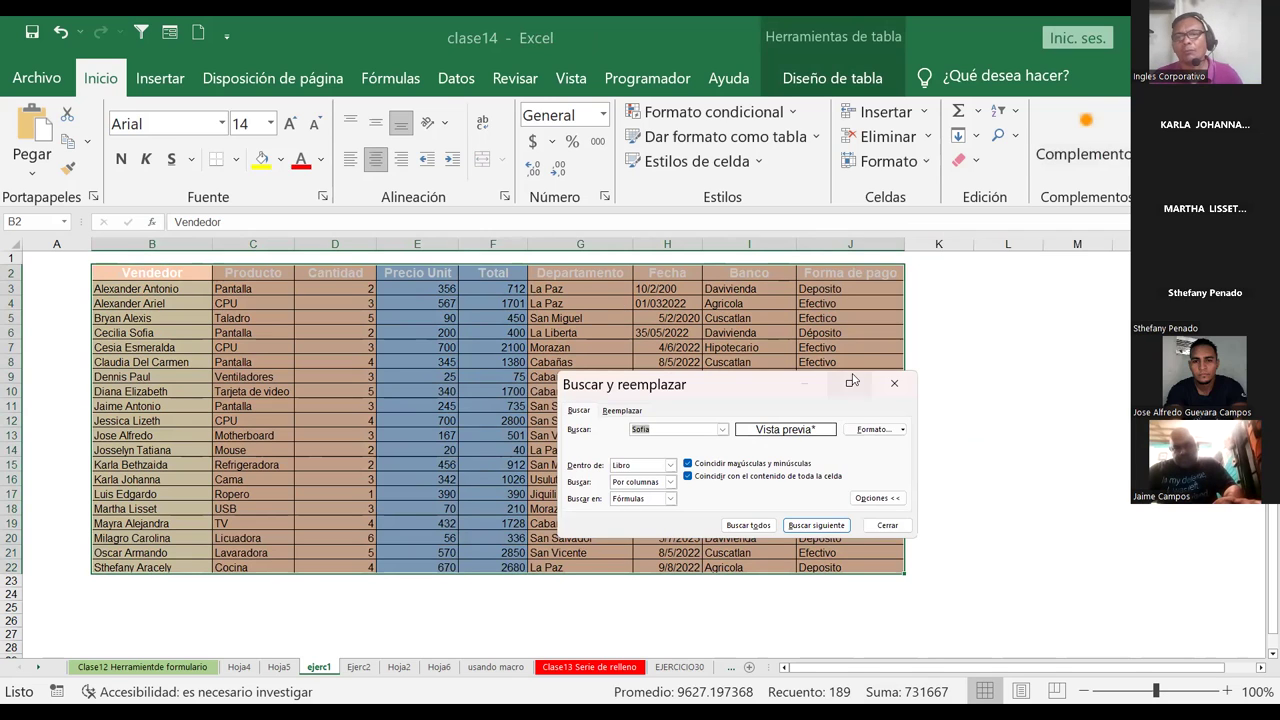
{"action": "left_click", "coordinate": [903, 430]}
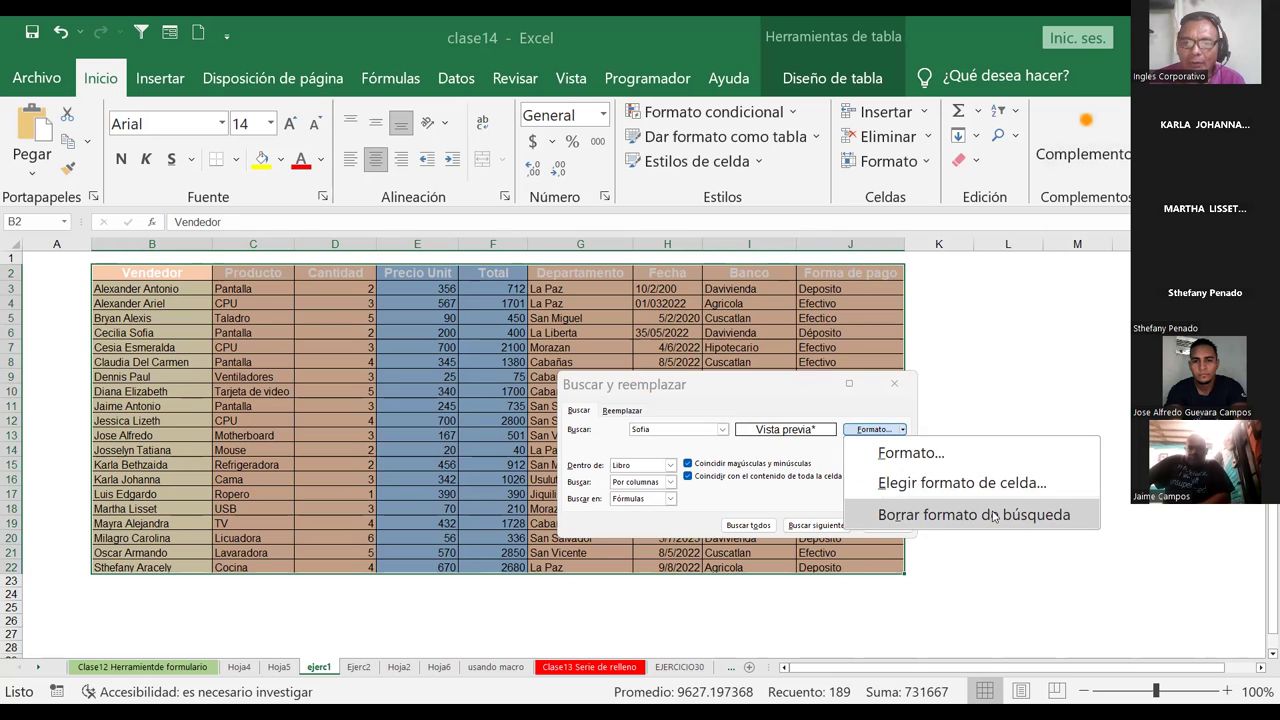
{"action": "left_click", "coordinate": [711, 360]}
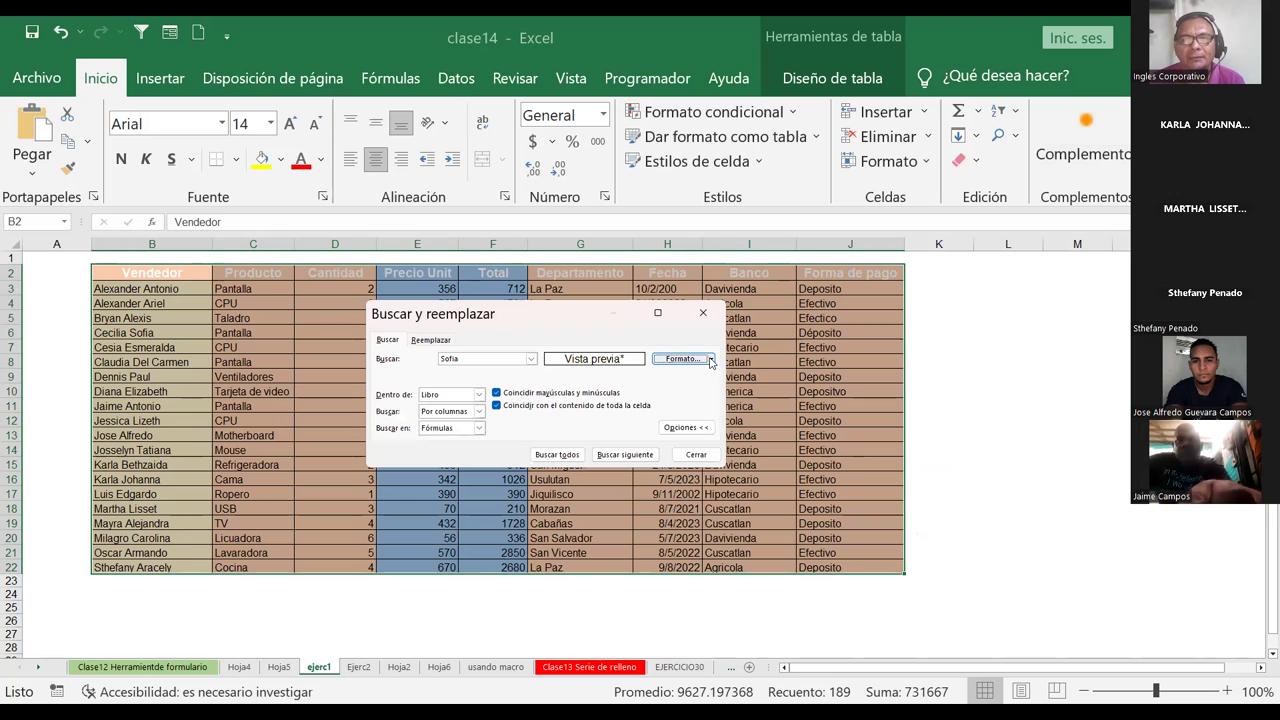
{"action": "left_click", "coordinate": [711, 359]}
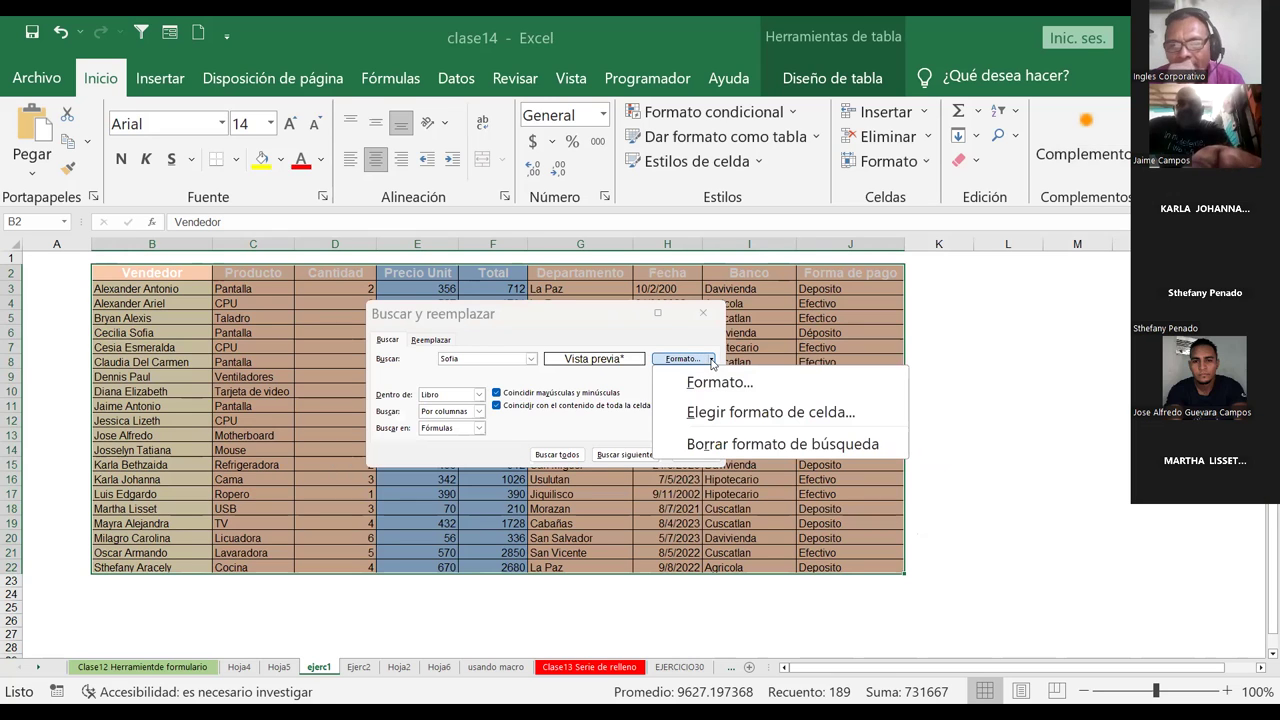
{"action": "left_click", "coordinate": [697, 414]}
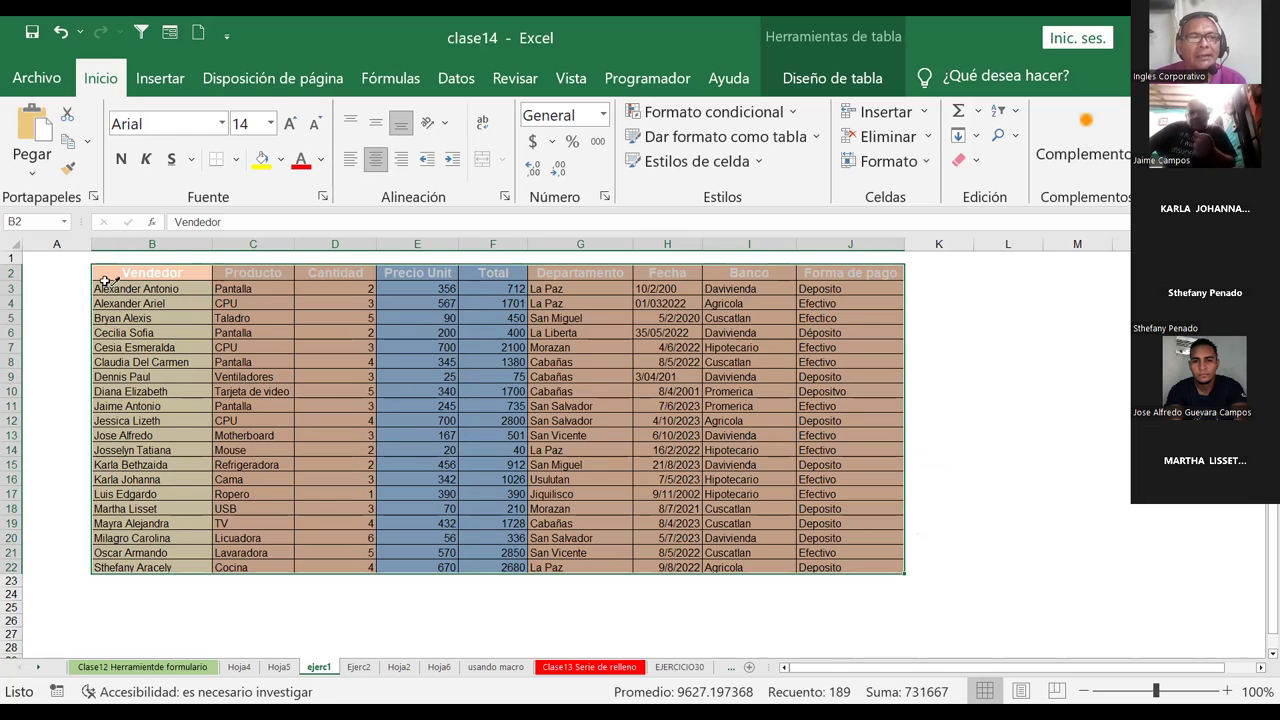
Take the search format from seller cells B2:B22 and bring Find back with Ctrl+B
{"action": "left_click_drag", "start_coordinate": [97, 279], "coordinate": [160, 567]}
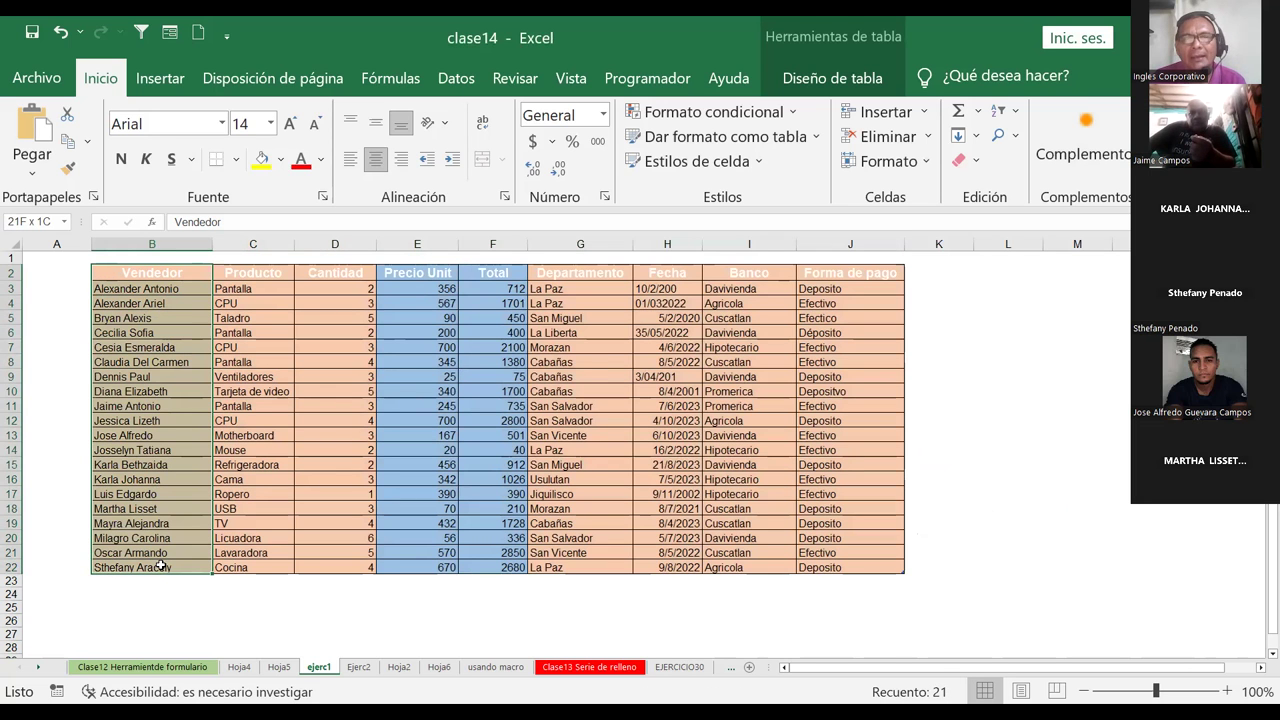
{"action": "key", "text": "ctrl+b"}
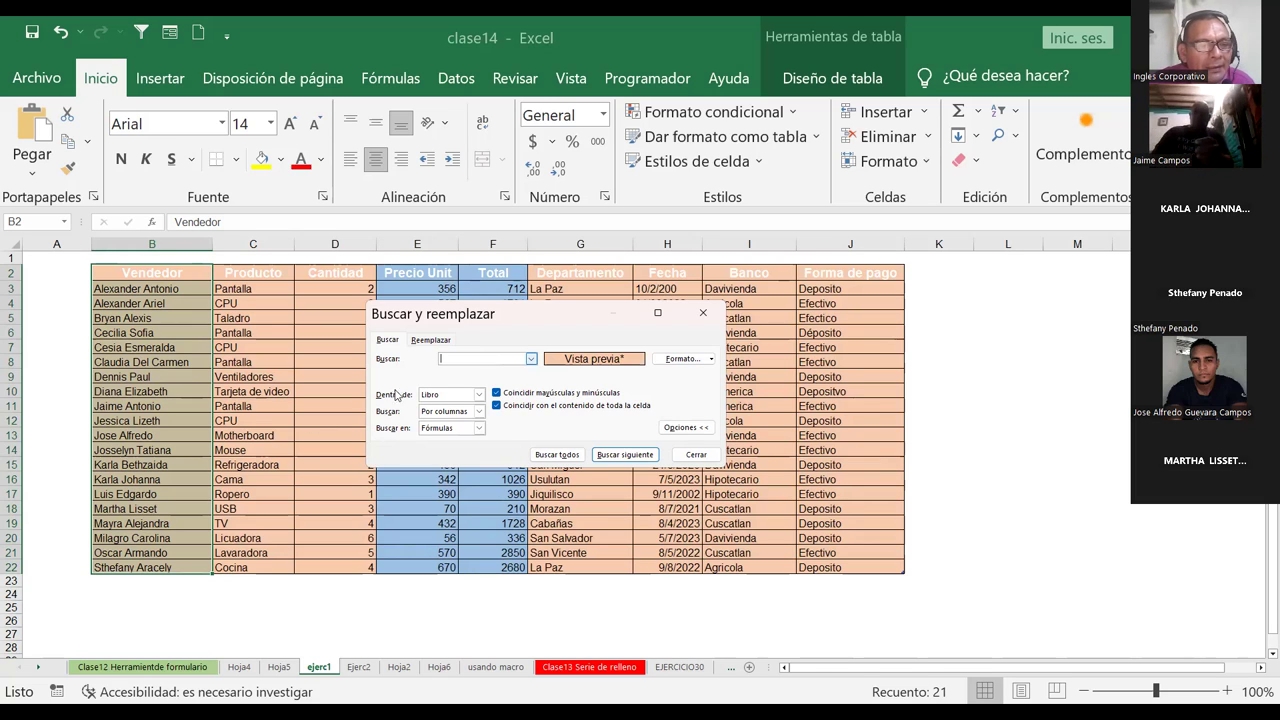
Select cell B16 and try Find Next, which reports no match
{"action": "left_click", "coordinate": [133, 481]}
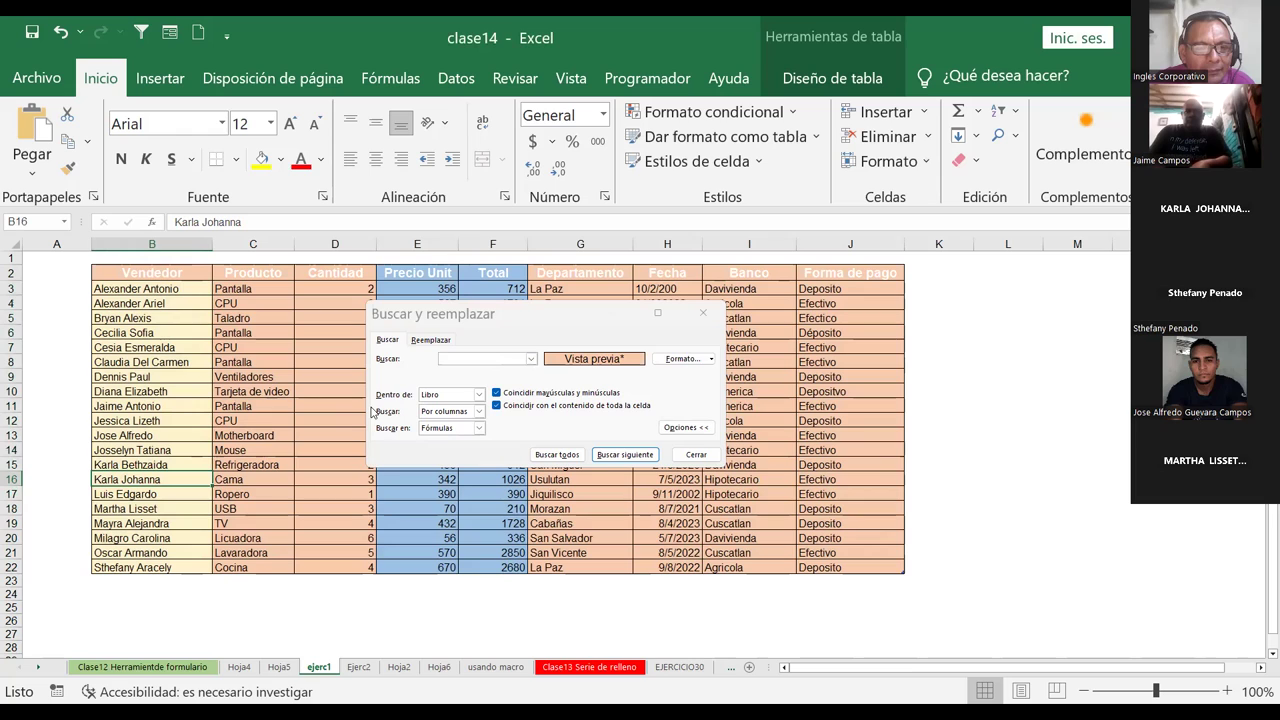
{"action": "left_click", "coordinate": [493, 358]}
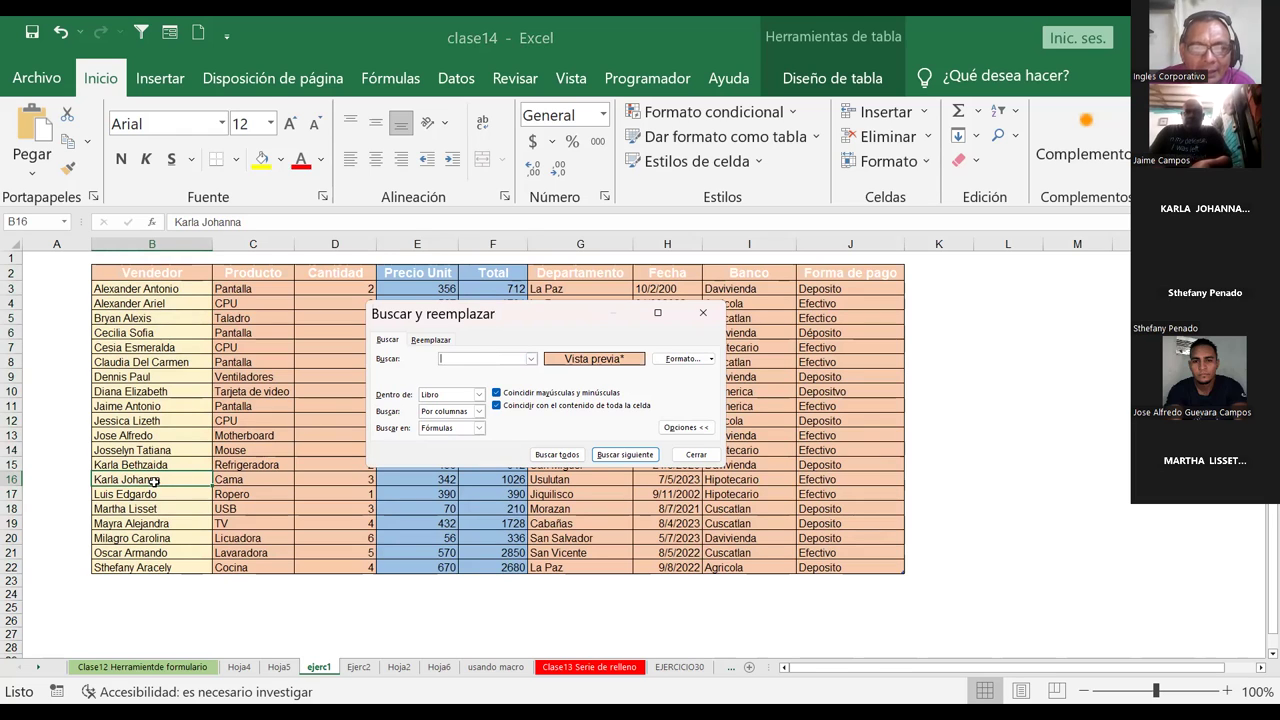
{"action": "left_click", "coordinate": [619, 456]}
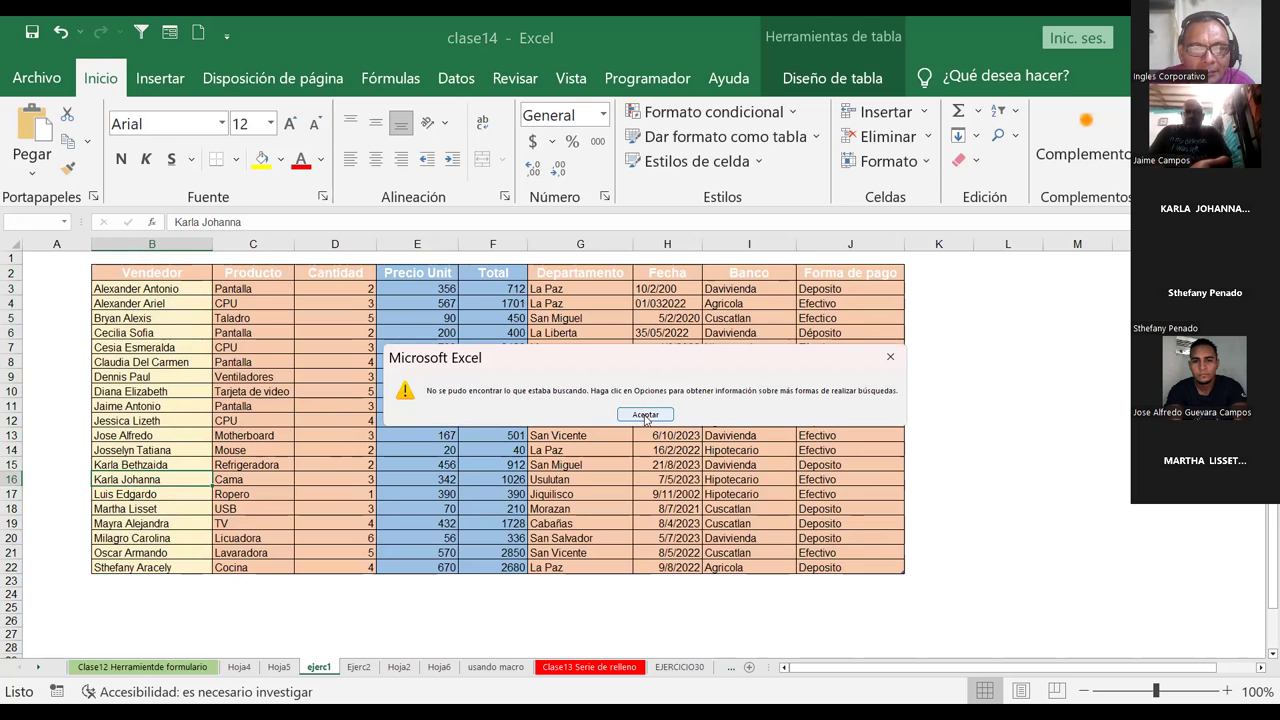
{"action": "left_click", "coordinate": [646, 414]}
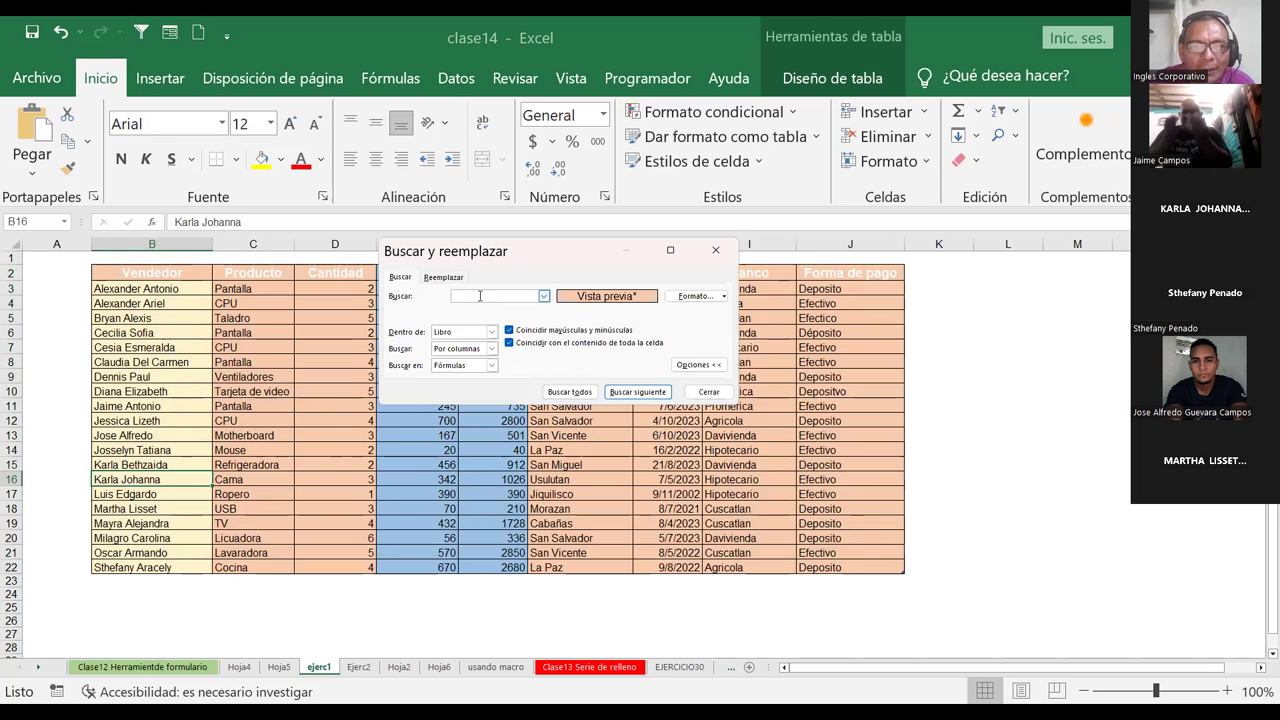
{"action": "left_click", "coordinate": [545, 296]}
{"action": "left_click", "coordinate": [545, 296]}
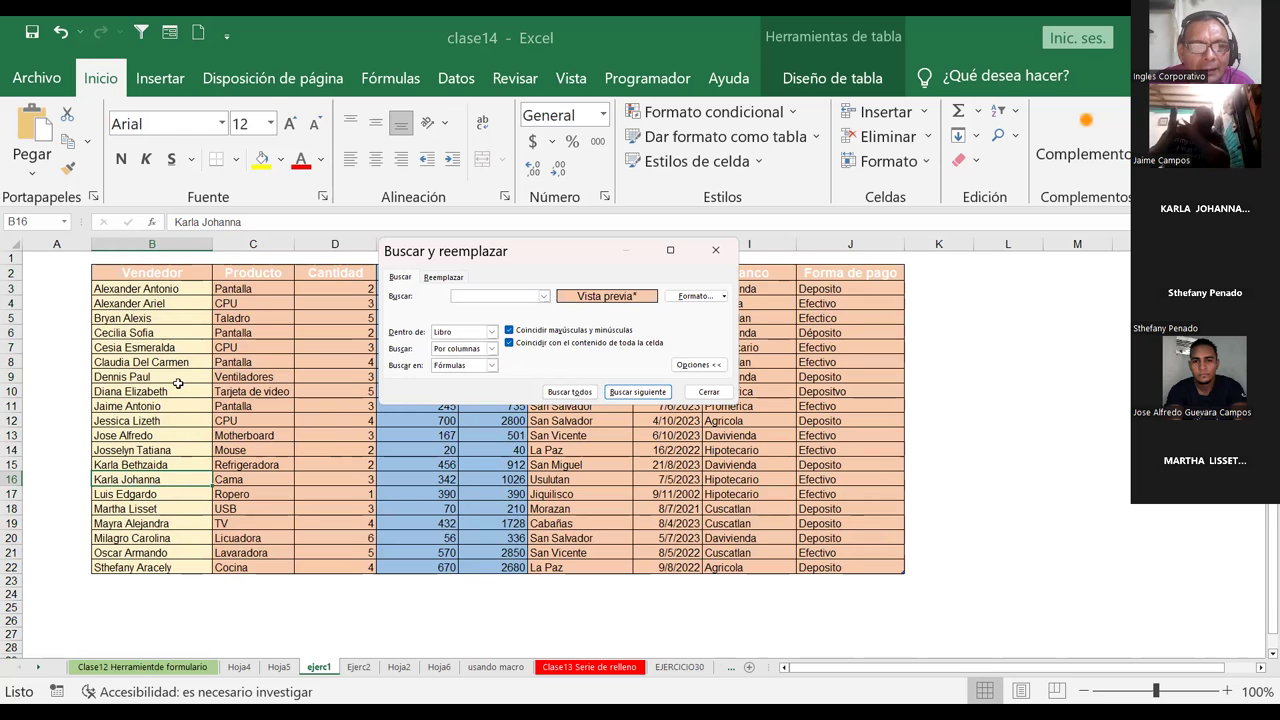
{"action": "left_click", "coordinate": [131, 481]}
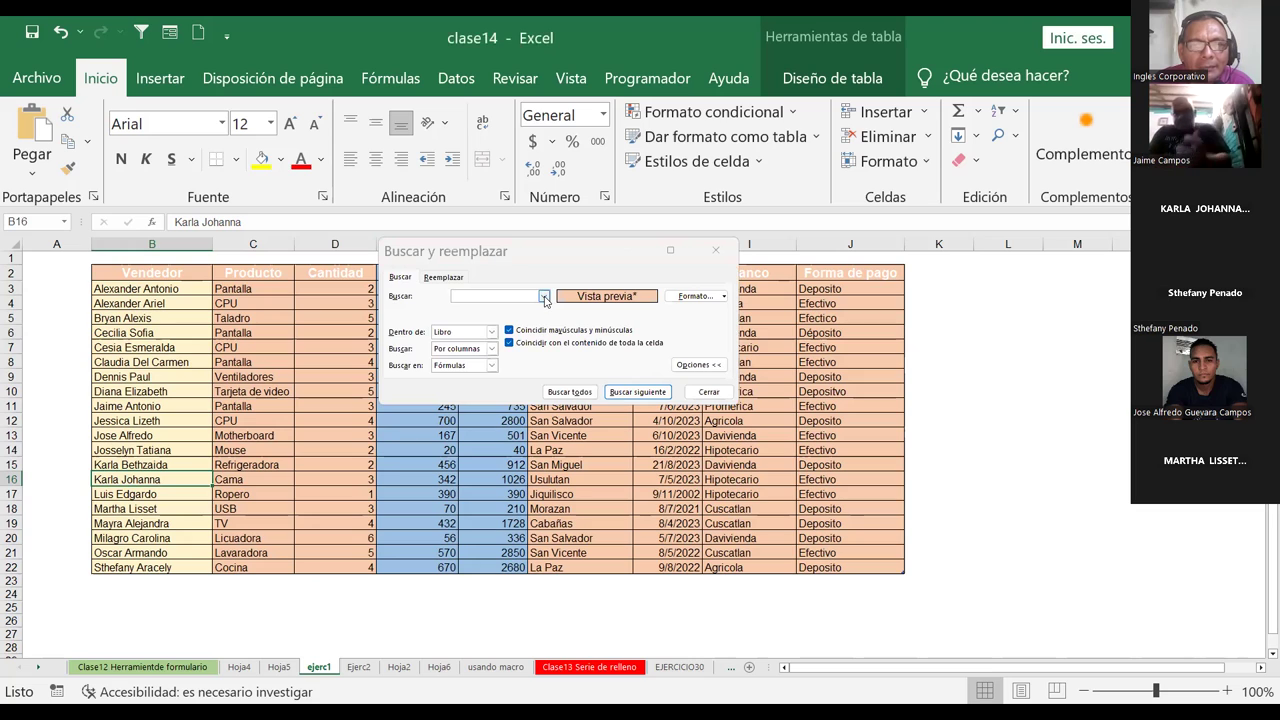
{"action": "left_click", "coordinate": [545, 297]}
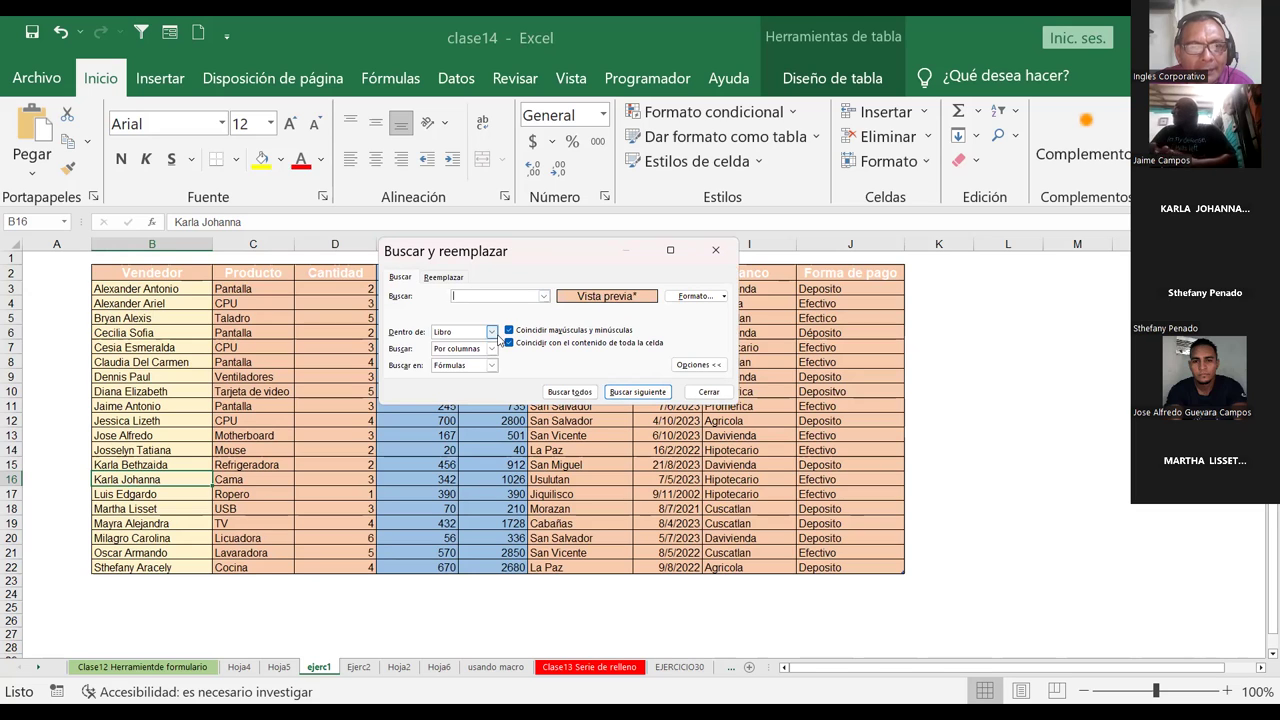
Limit the search to the current sheet with Dentro de set to Hoja
{"action": "left_click", "coordinate": [491, 333]}
{"action": "left_click", "coordinate": [457, 344]}
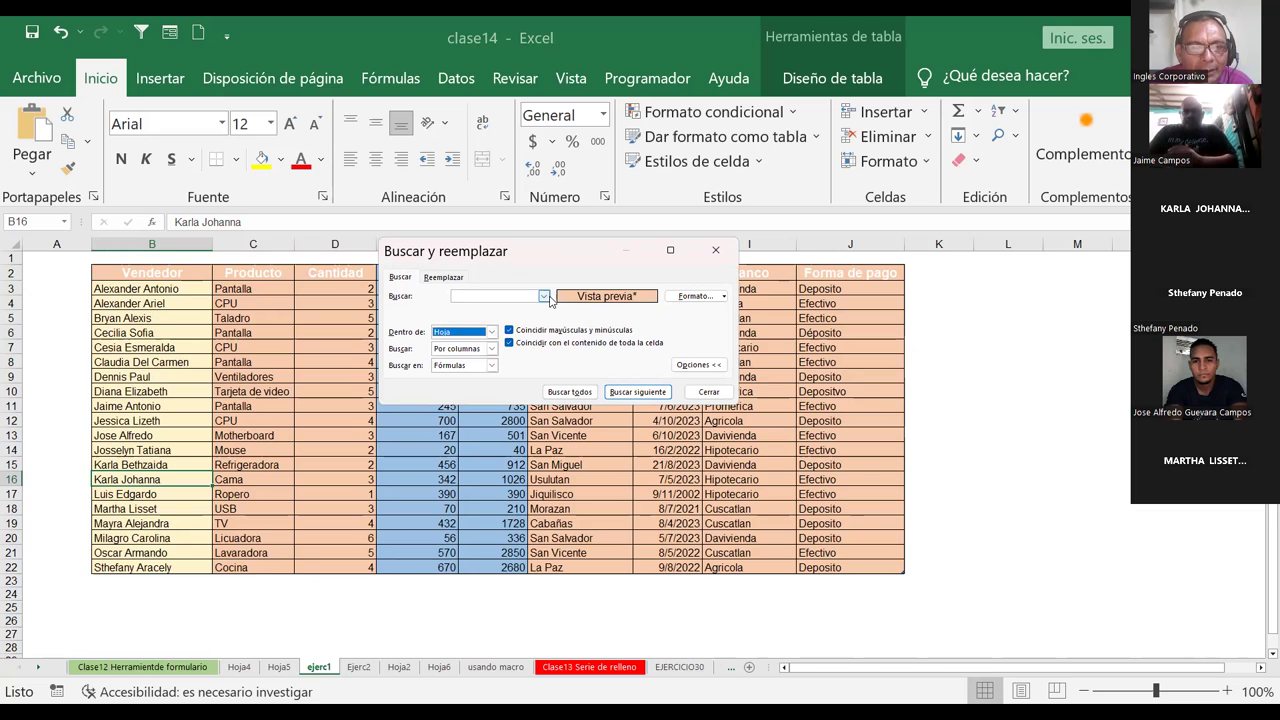
{"action": "left_click", "coordinate": [544, 297]}
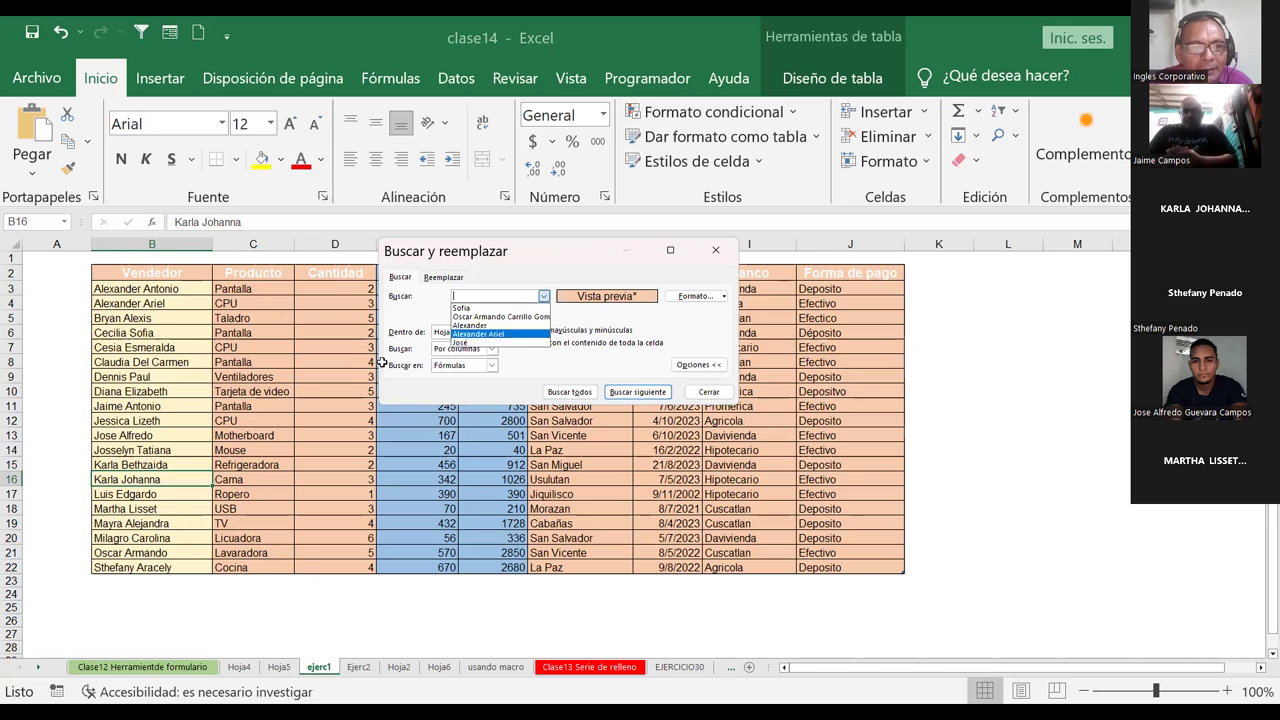
{"action": "left_click", "coordinate": [120, 480]}
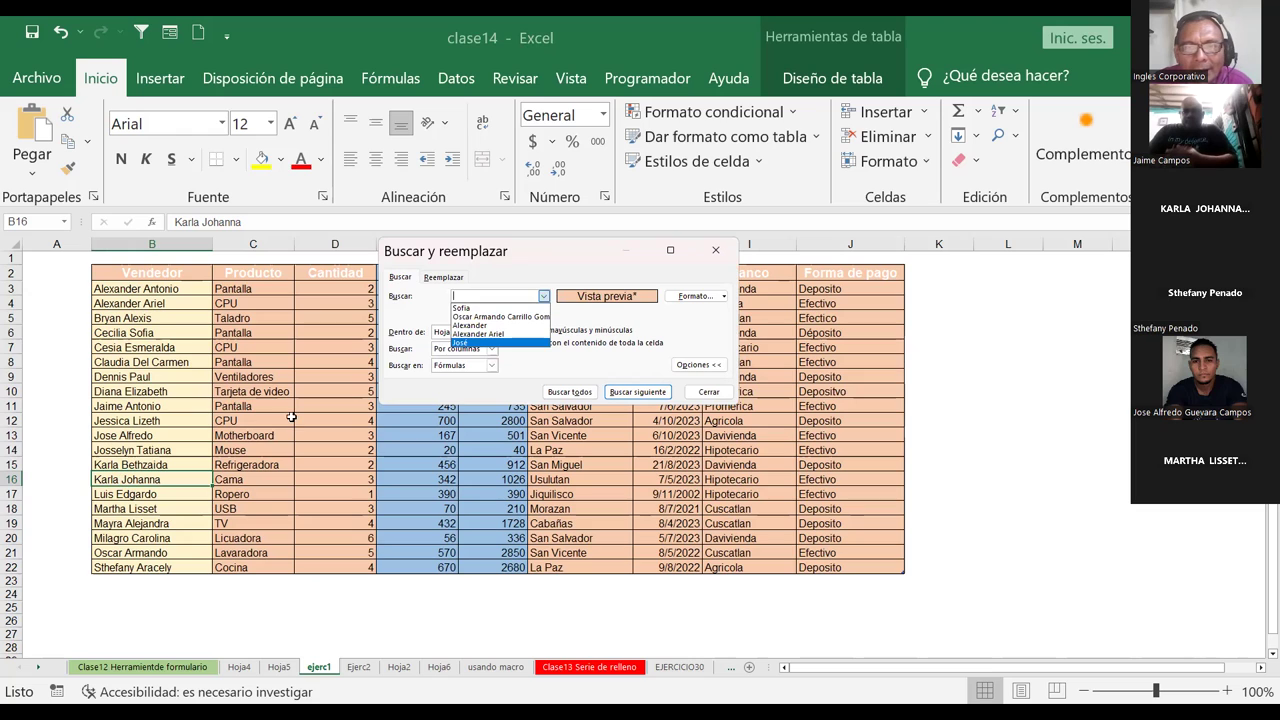
Take the search format from cell B16 and show the replace options
{"action": "left_click", "coordinate": [724, 297]}
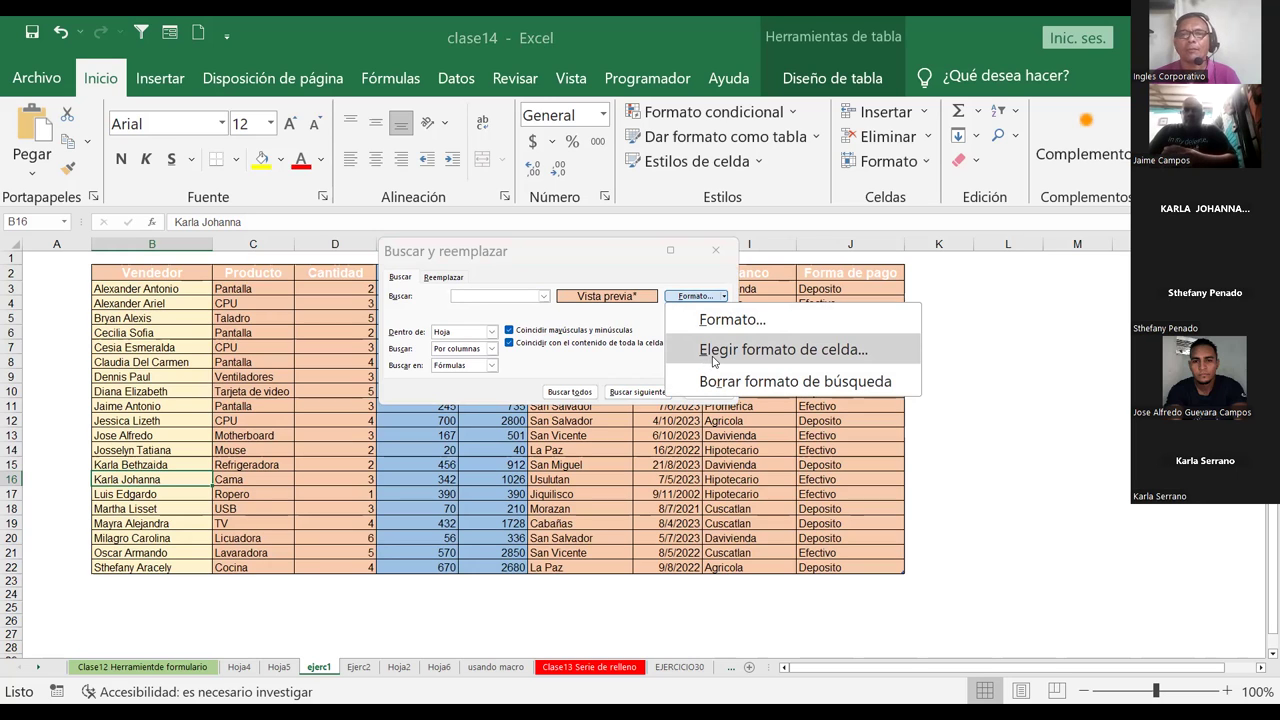
{"action": "left_click", "coordinate": [714, 350]}
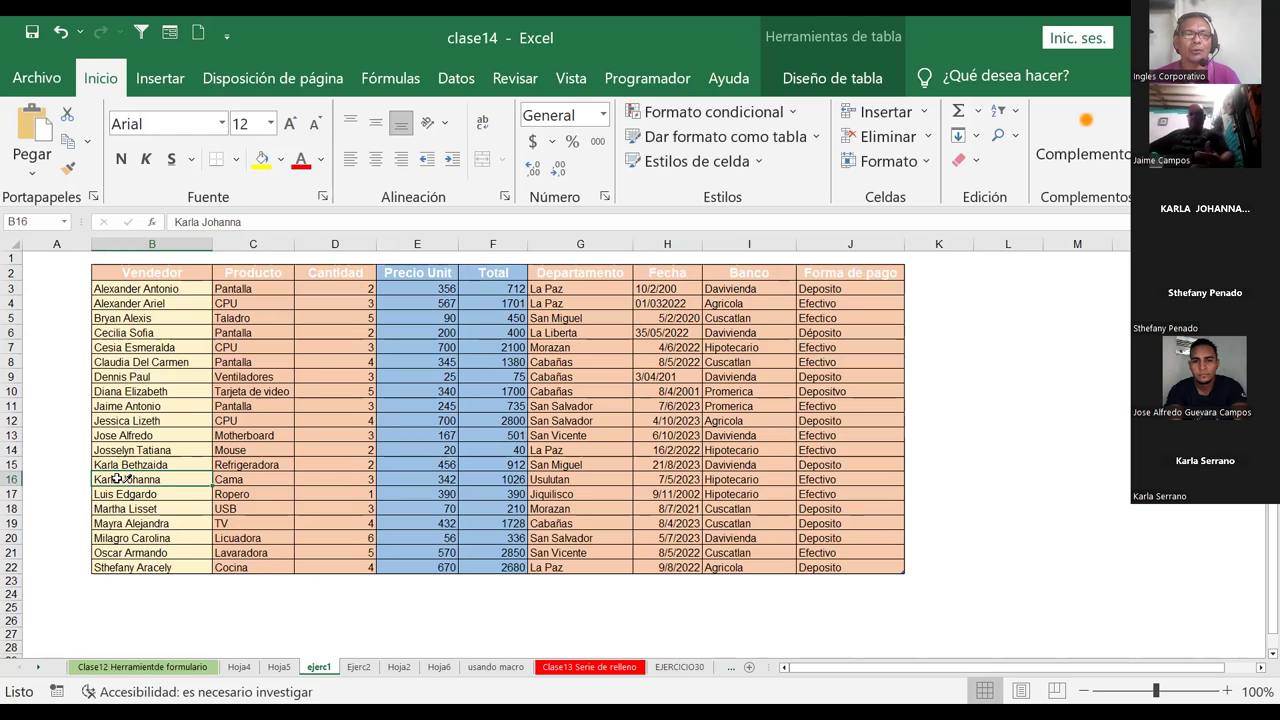
{"action": "left_click", "coordinate": [117, 478]}
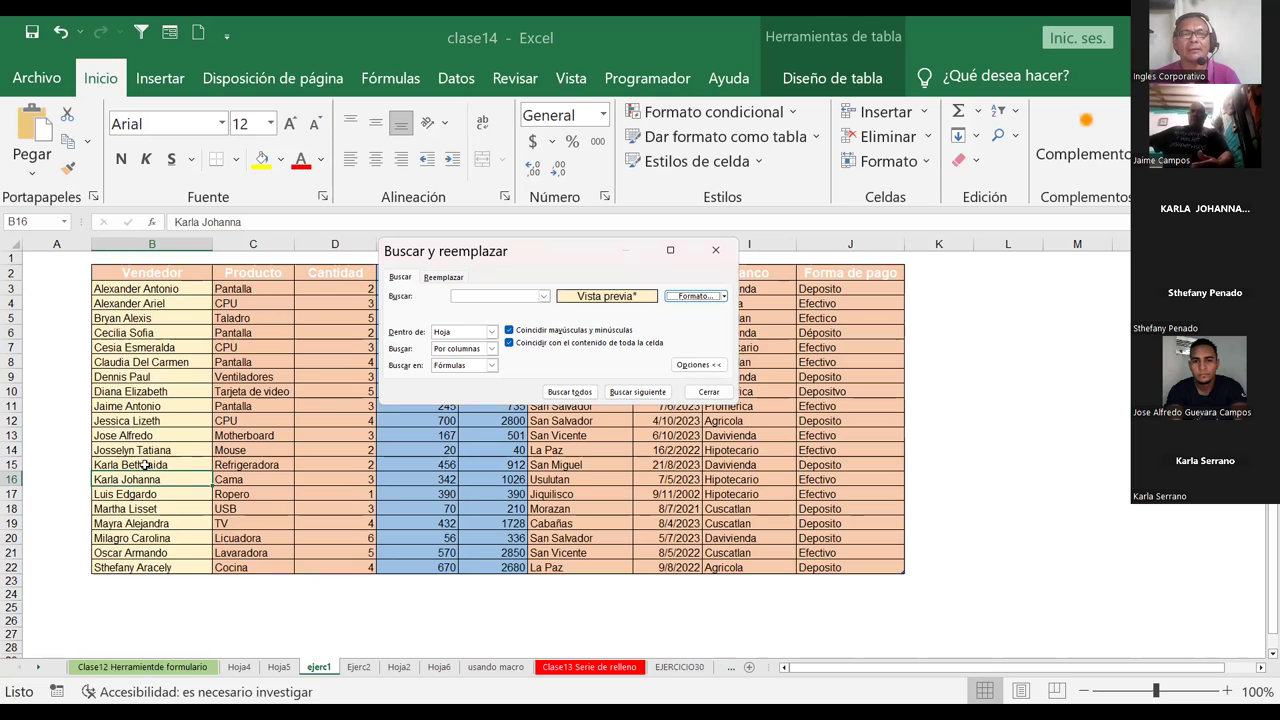
{"action": "left_click", "coordinate": [444, 277]}
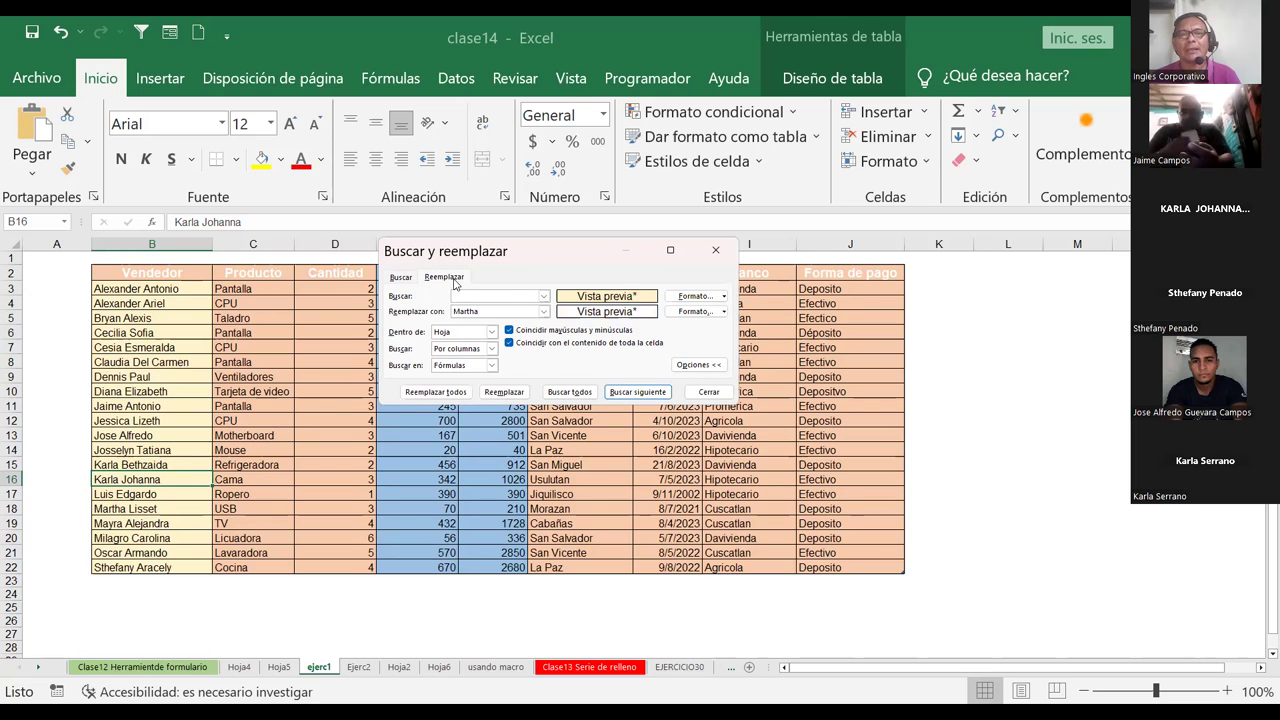
Switch between the Find and Replace tabs, trying and then clearing 'Martha' as replacement text
{"action": "left_click", "coordinate": [399, 277]}
{"action": "left_click", "coordinate": [452, 279]}
{"action": "left_click", "coordinate": [403, 278]}
{"action": "left_click", "coordinate": [443, 277]}
{"action": "left_click", "coordinate": [488, 311]}
{"action": "type", "text": "Martha"}
{"action": "key", "text": "BackSpace"}
{"action": "key", "text": "BackSpace"}
{"action": "key", "text": "BackSpace"}
{"action": "key", "text": "BackSpace"}
{"action": "key", "text": "BackSpace"}
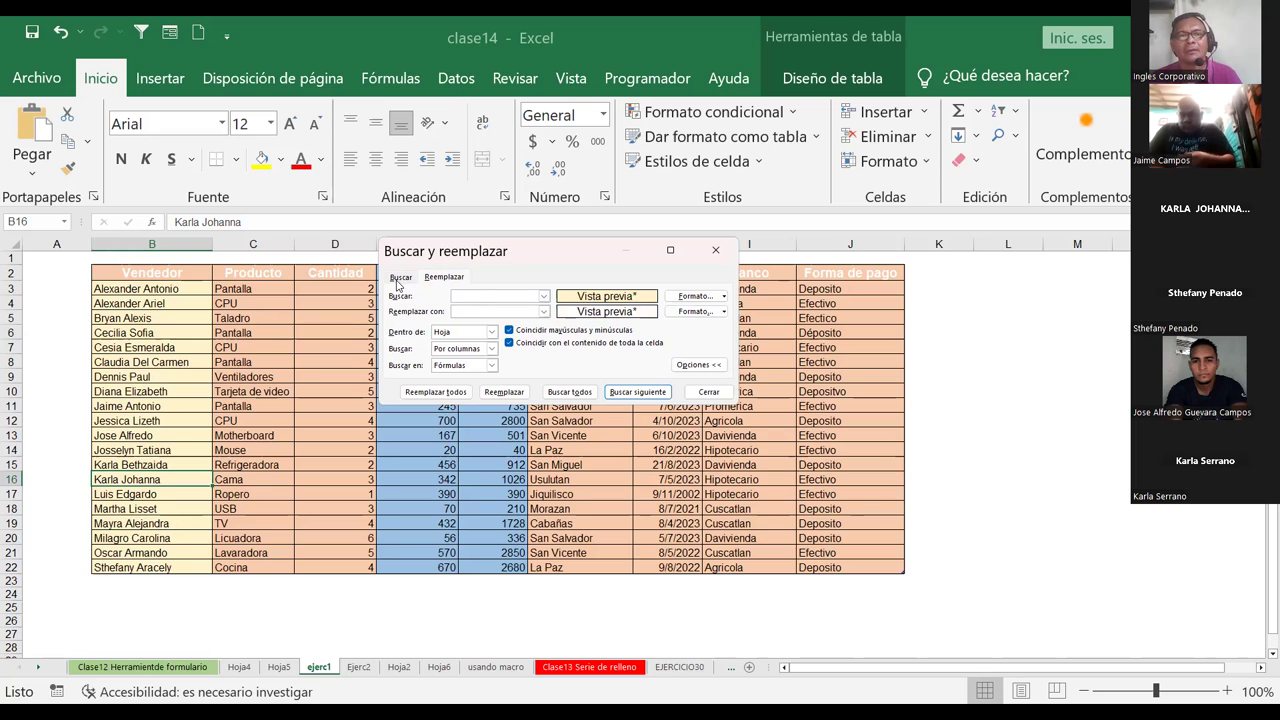
{"action": "left_click", "coordinate": [398, 280]}
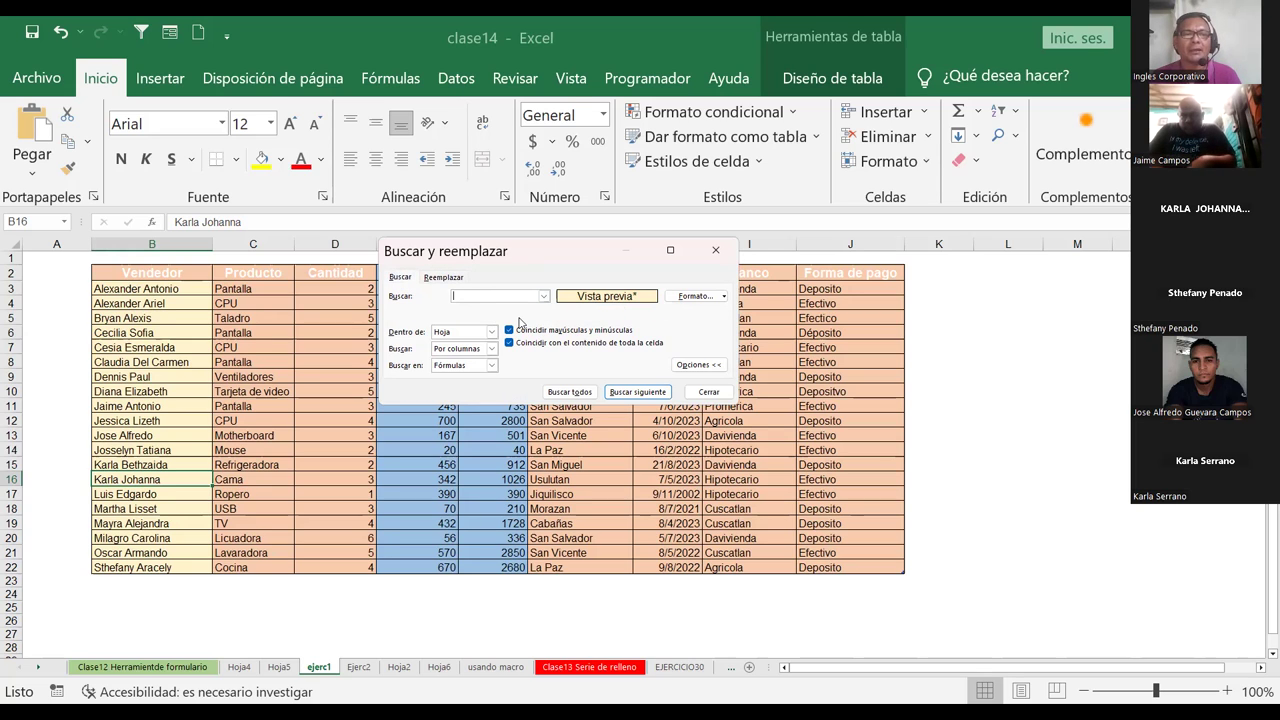
Set 'Karla' as the search term and begin entering the replacement on the Replace tab
{"action": "type", "text": "Kar"}
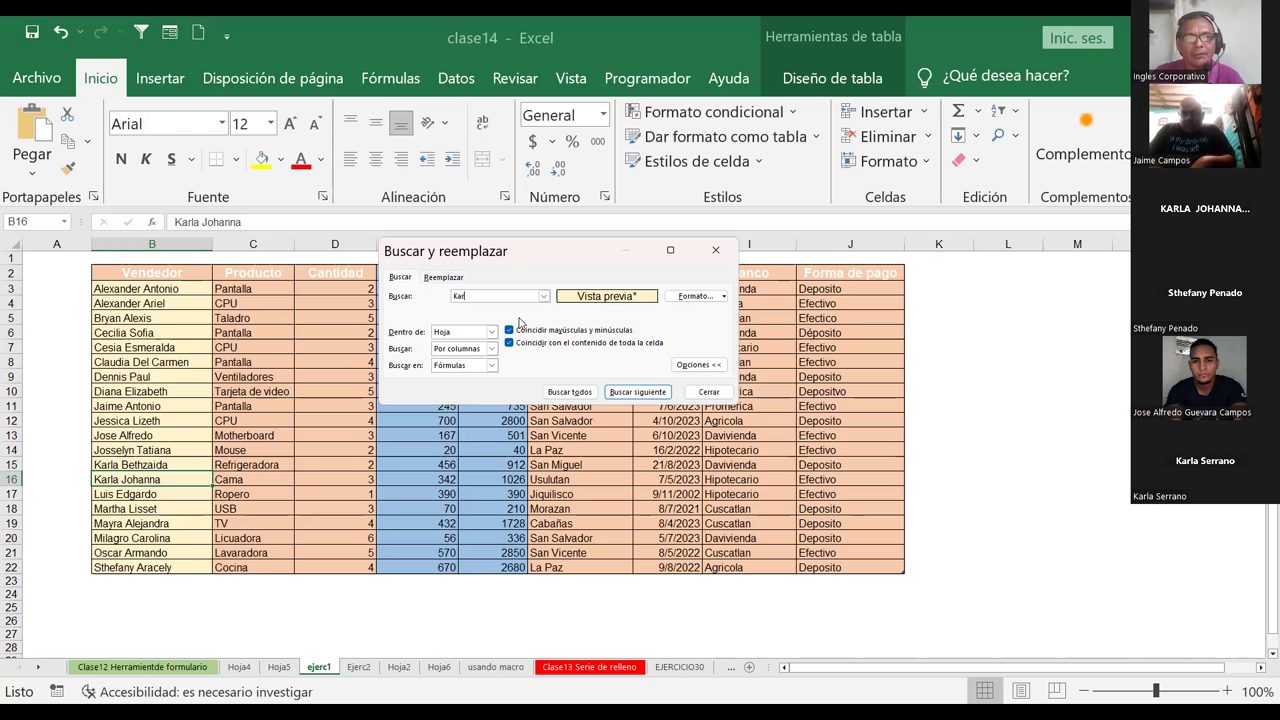
{"action": "type", "text": "la"}
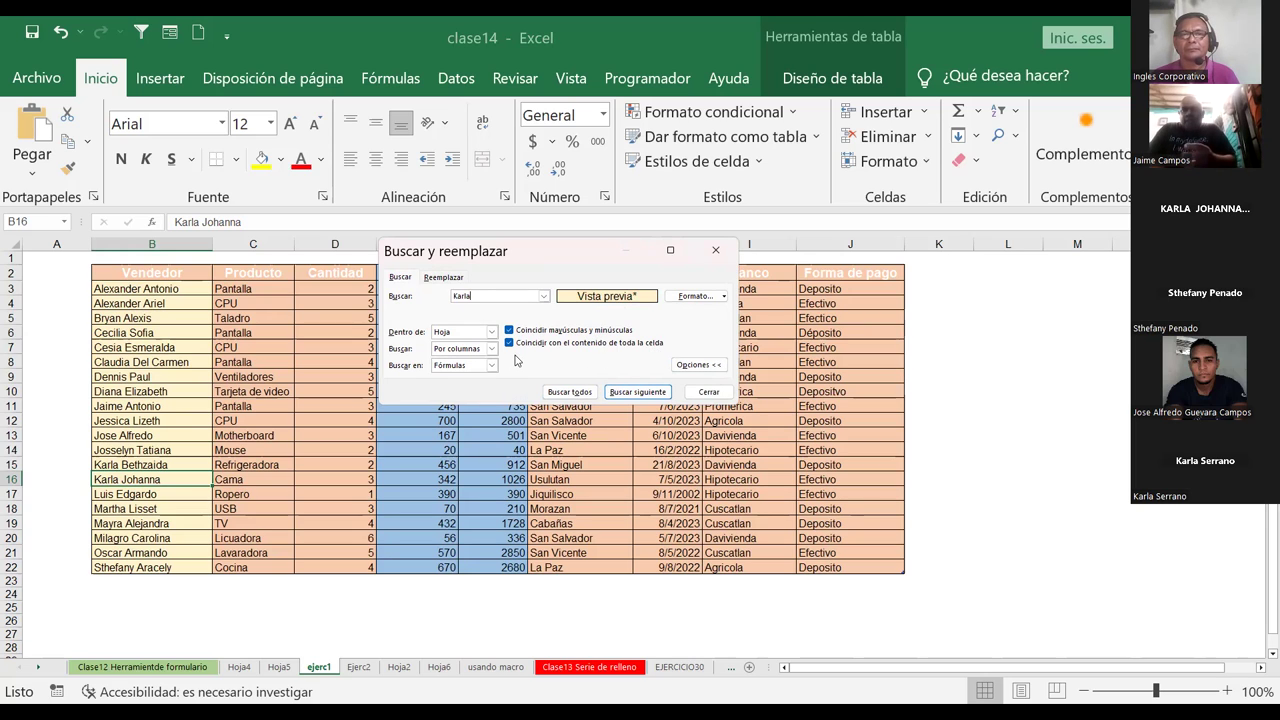
{"action": "left_click", "coordinate": [443, 277]}
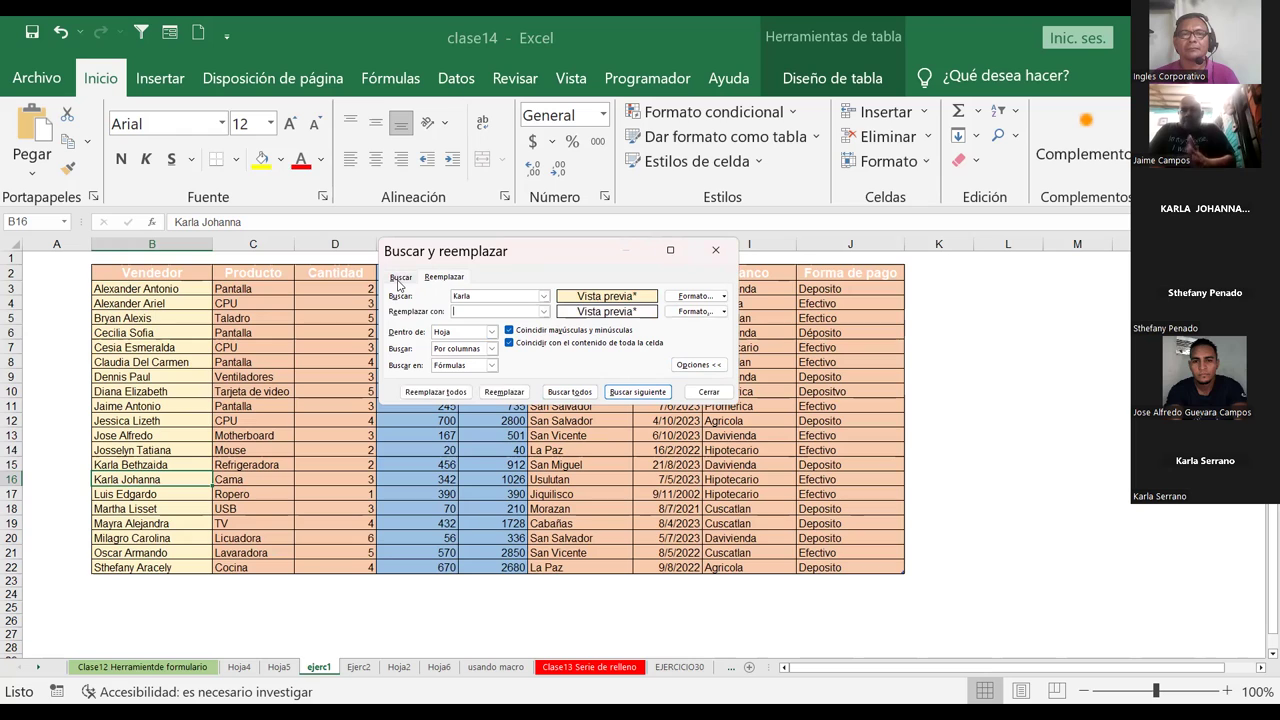
{"action": "left_click", "coordinate": [399, 277]}
{"action": "left_click", "coordinate": [440, 278]}
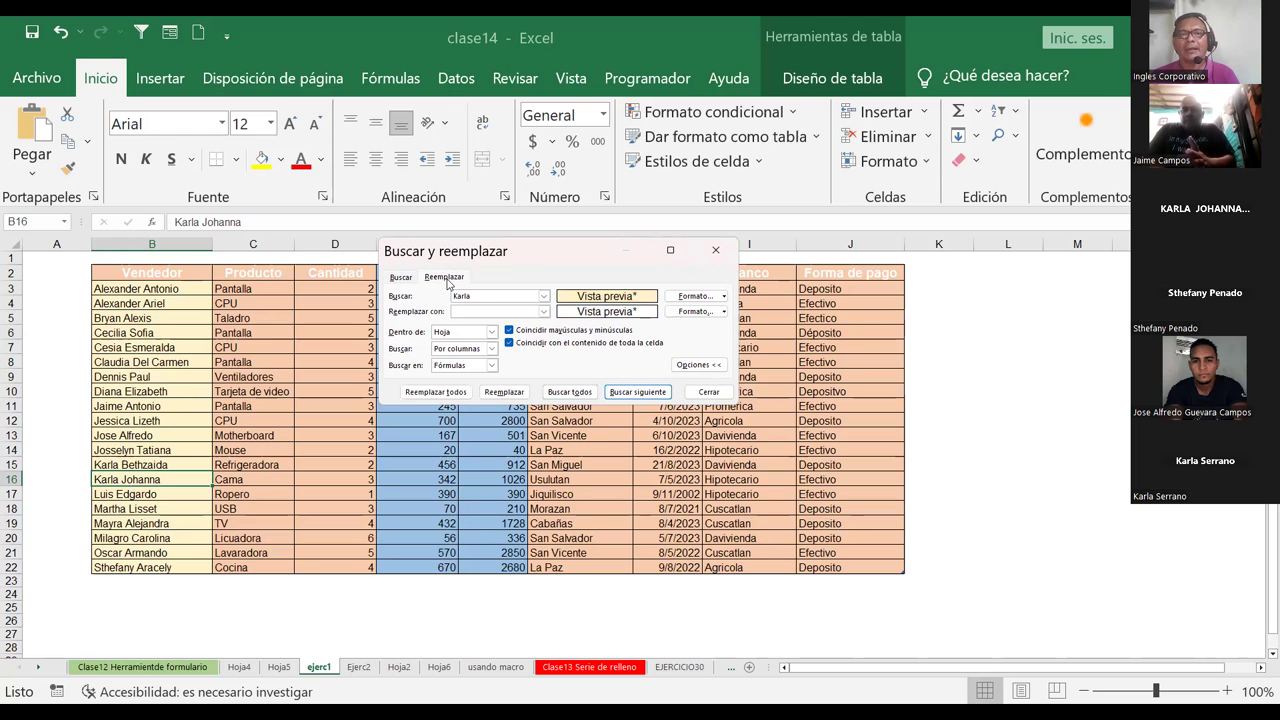
{"action": "left_click", "coordinate": [455, 311]}
{"action": "type", "text": "Claudia"}
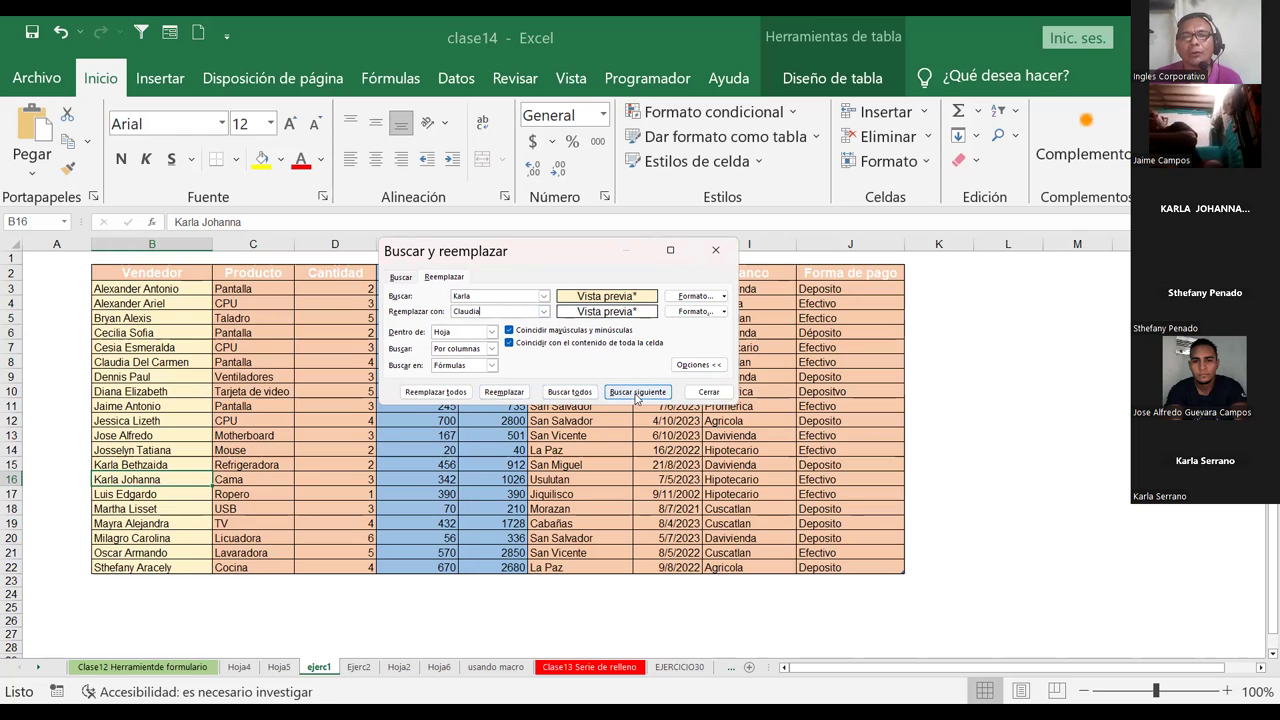
After Find All returns nothing, take the search format from the Vendedor name cells
{"action": "left_click", "coordinate": [559, 394]}
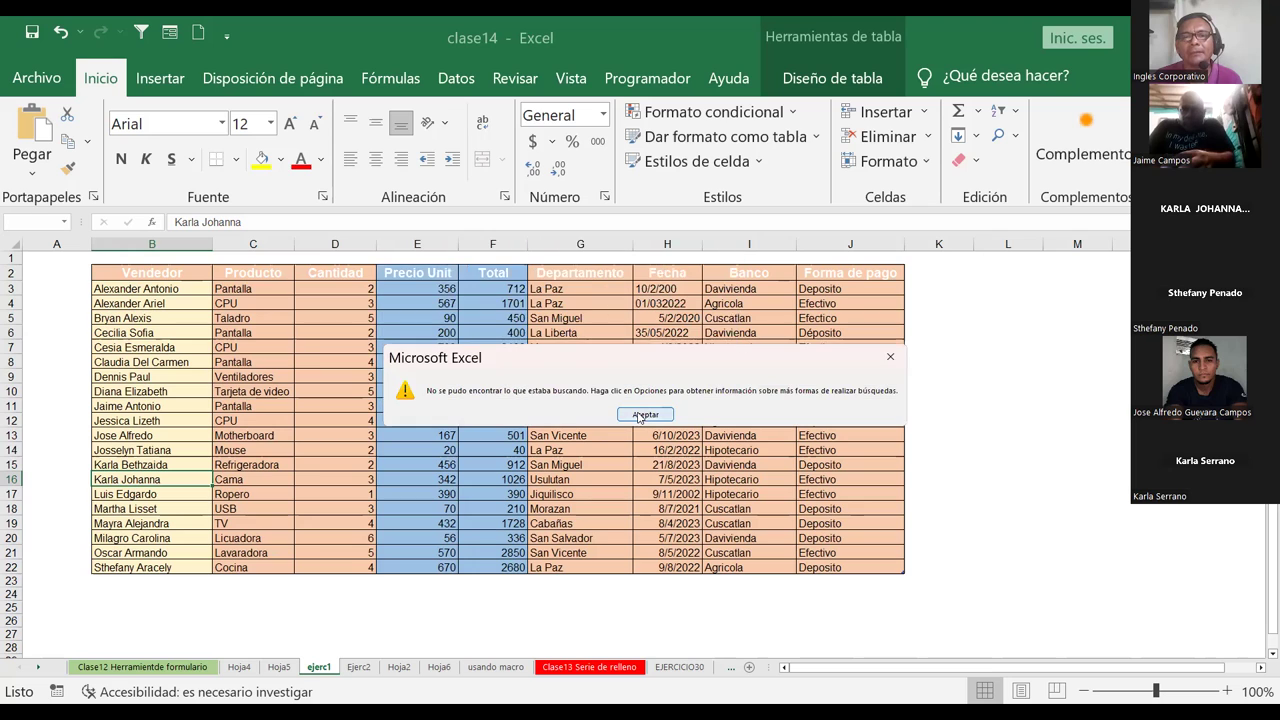
{"action": "left_click", "coordinate": [638, 412]}
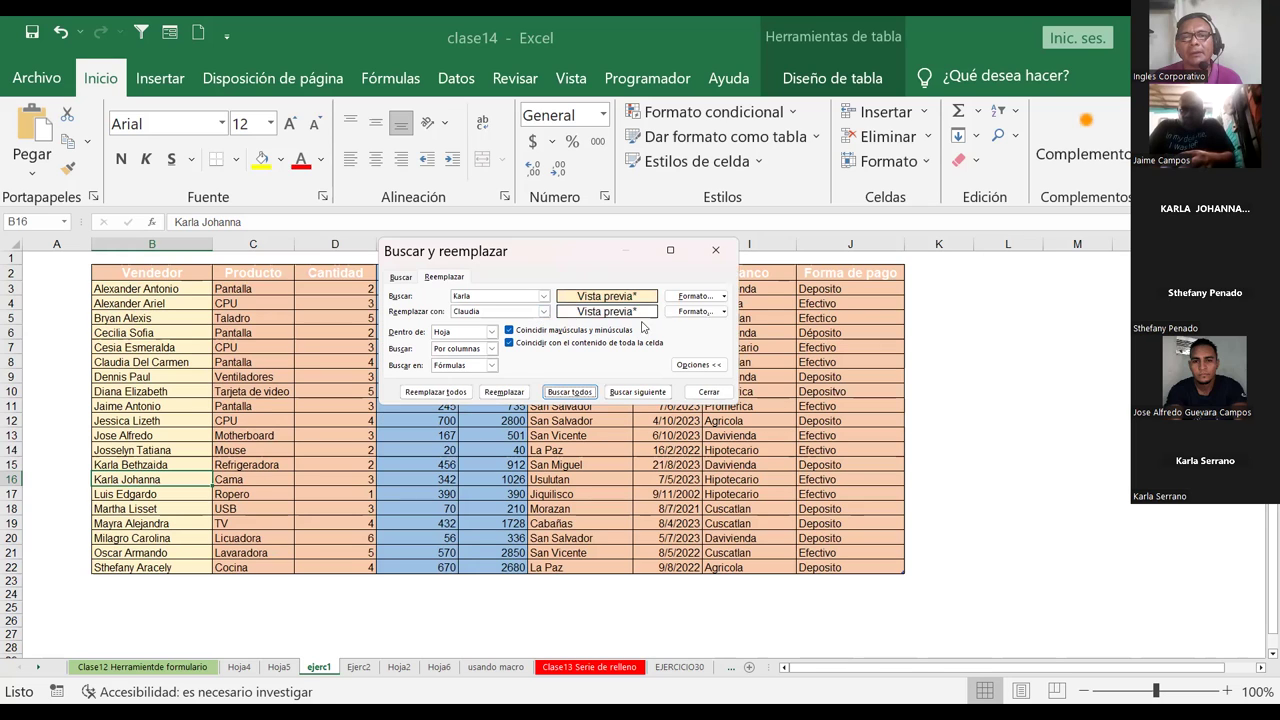
{"action": "left_click", "coordinate": [725, 297]}
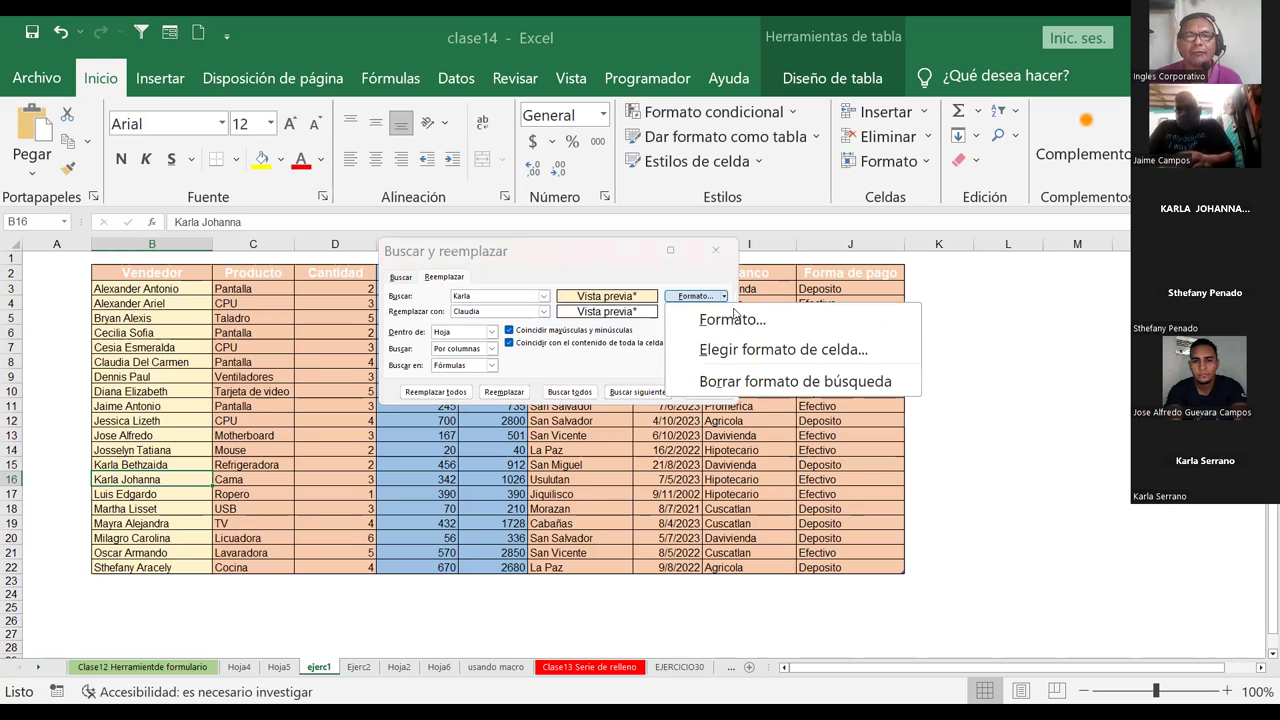
{"action": "left_click", "coordinate": [728, 350]}
{"action": "left_click_drag", "start_coordinate": [125, 288], "coordinate": [138, 567]}
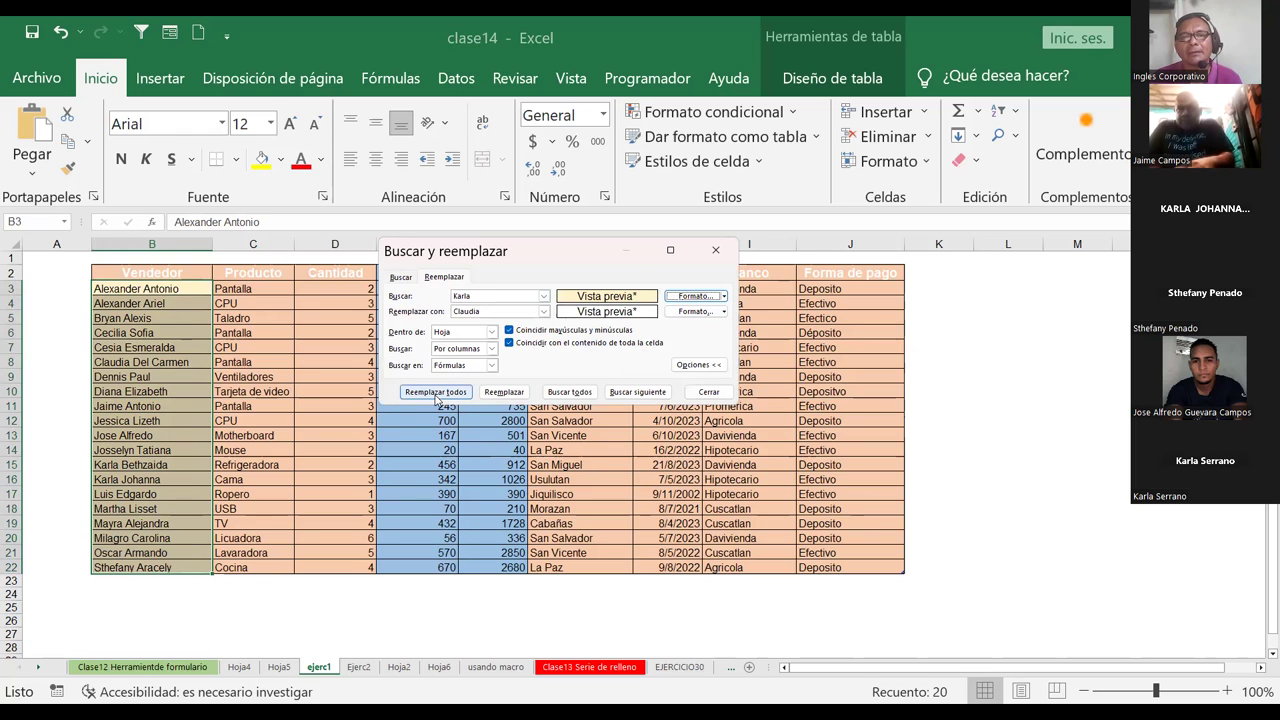
Rerun Find All with the format requirement, still no matches, then pick a replacement format from a cell
{"action": "left_click", "coordinate": [579, 398]}
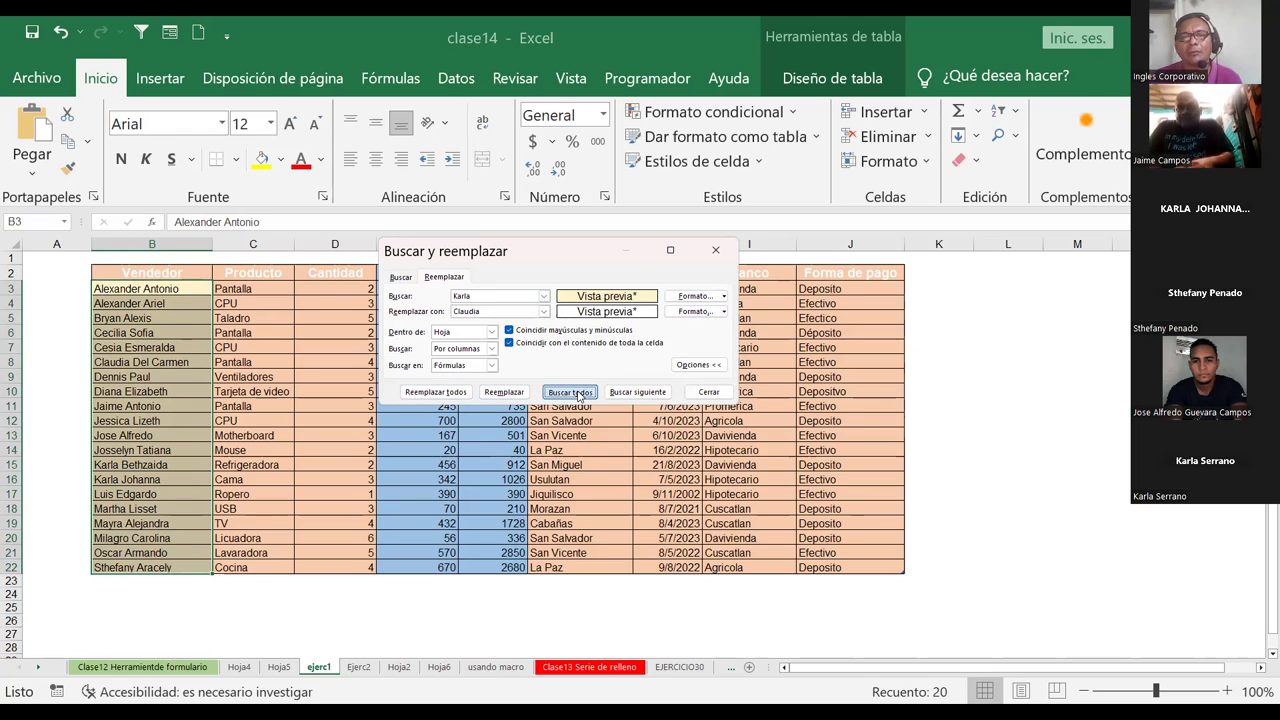
{"action": "left_click", "coordinate": [643, 414]}
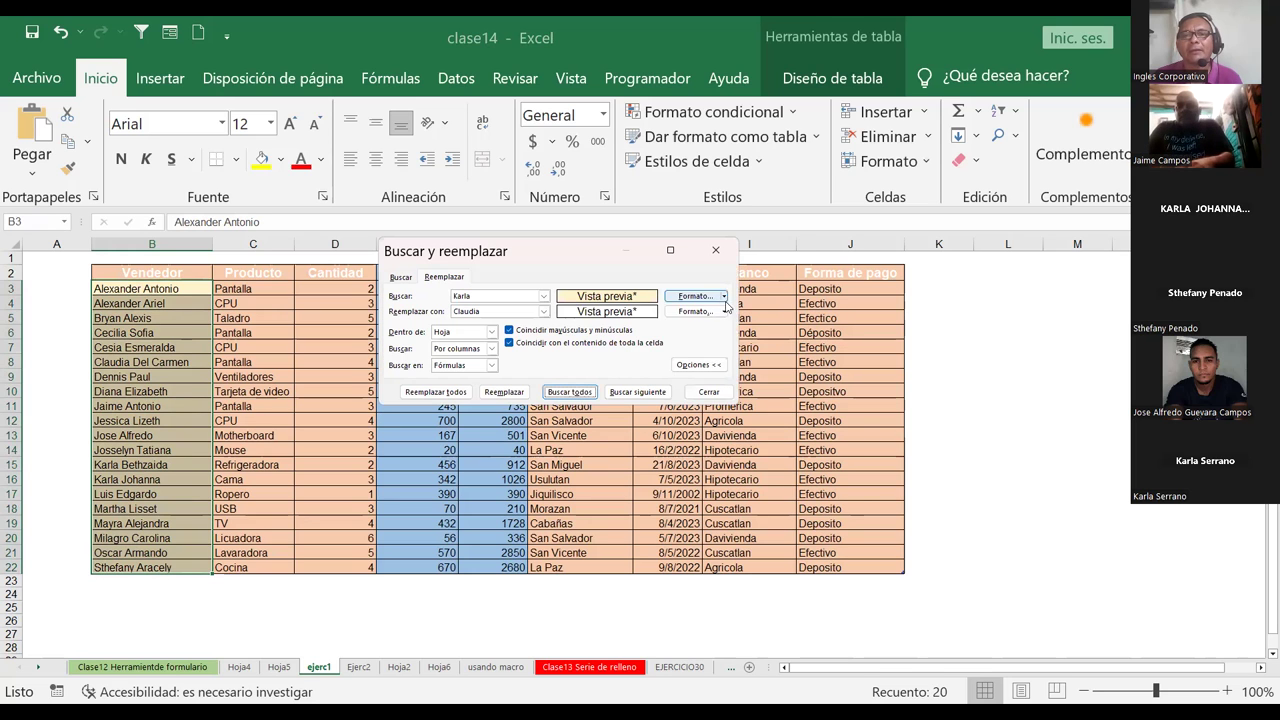
{"action": "left_click", "coordinate": [723, 311]}
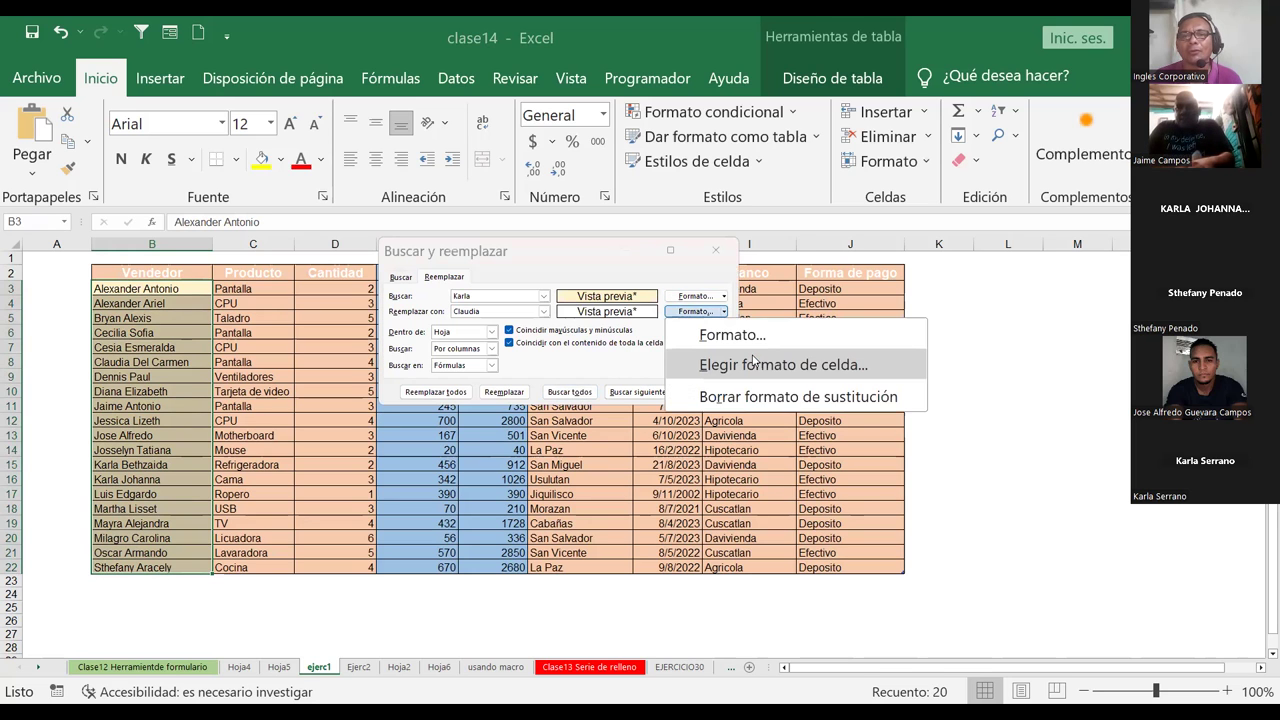
{"action": "left_click", "coordinate": [754, 364]}
Apply the Vendedor cells' format to the replacement and run Find All, again with no matches
{"action": "left_click_drag", "start_coordinate": [130, 303], "coordinate": [120, 570]}
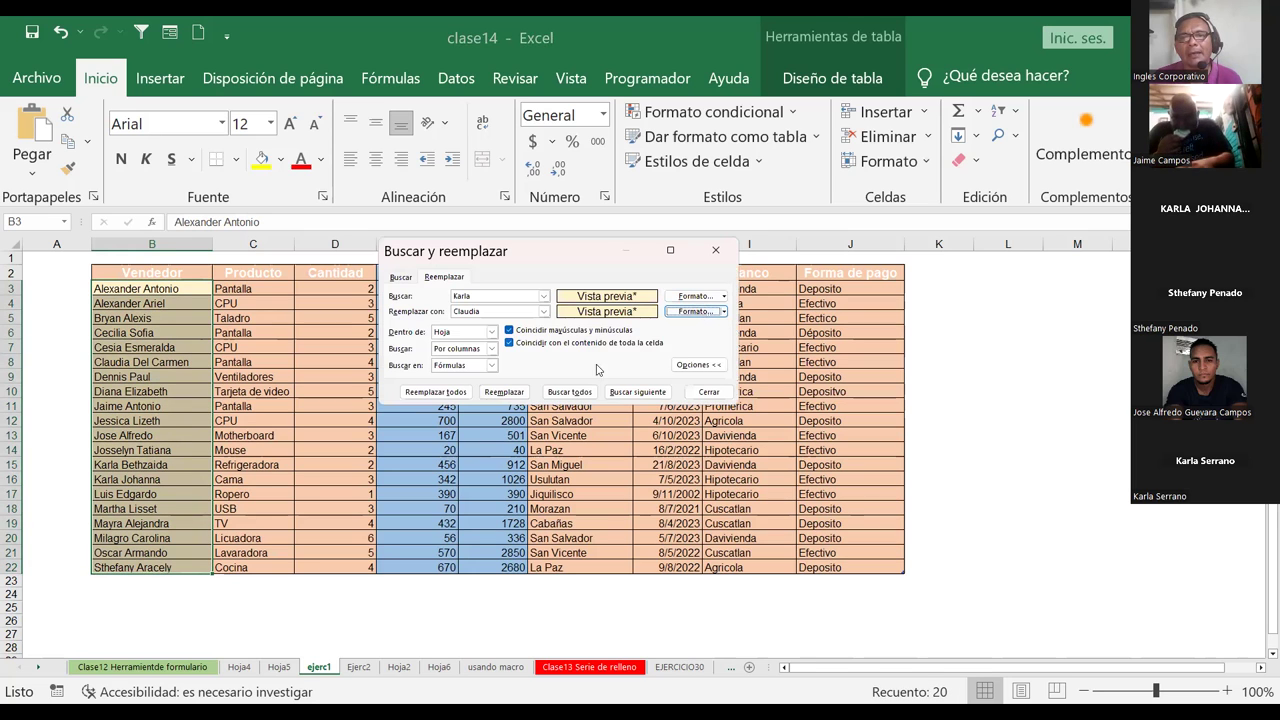
{"action": "left_click", "coordinate": [560, 393]}
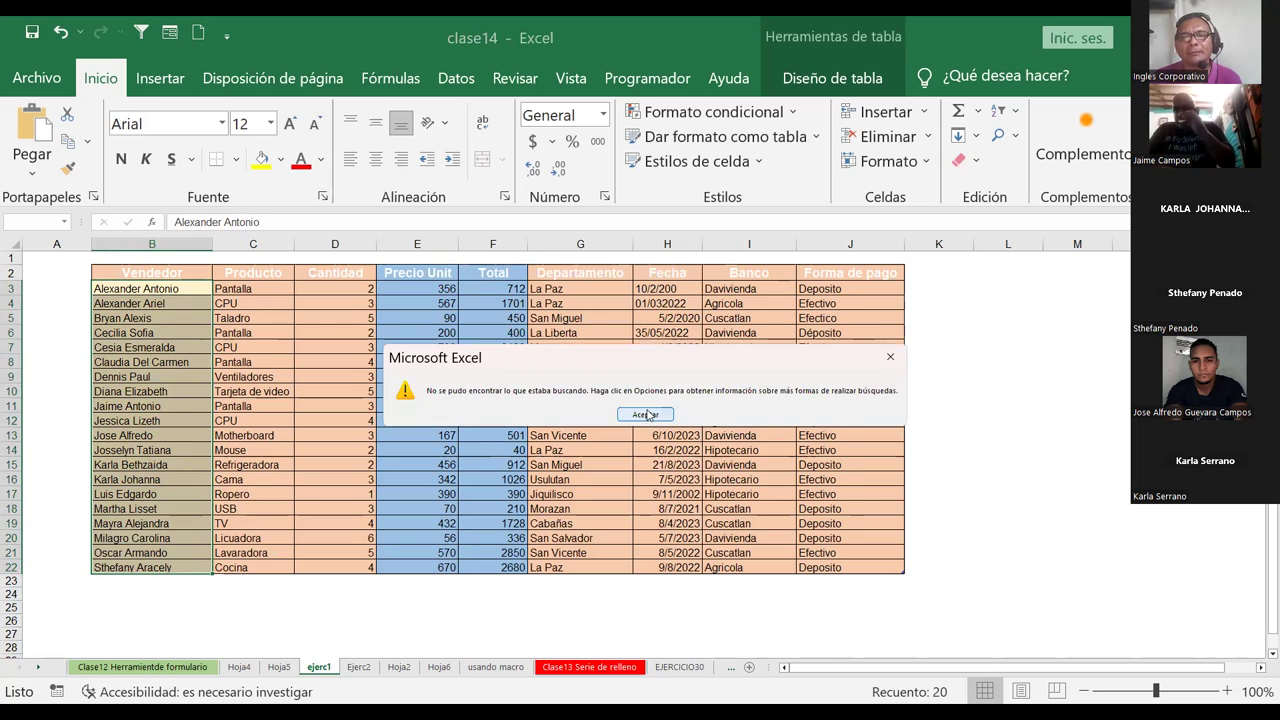
{"action": "key", "text": "Return"}
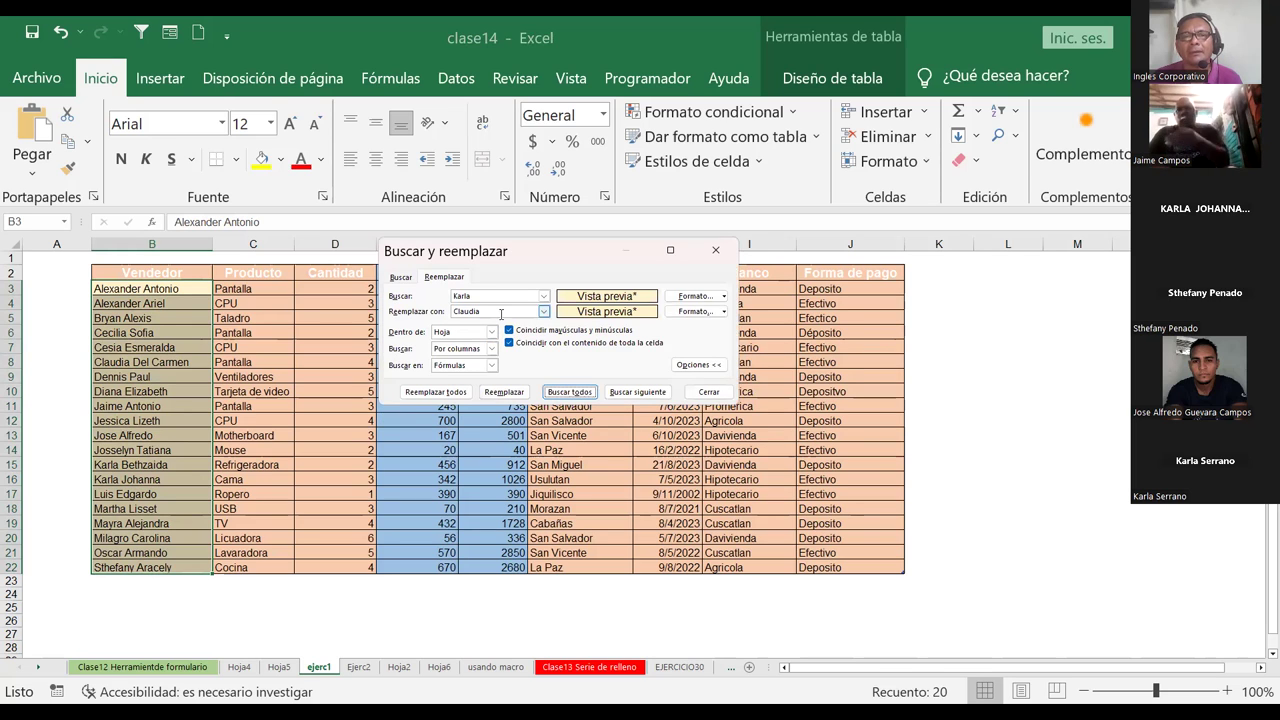
Clear both the search and replacement formats and return to the Find tab
{"action": "left_click", "coordinate": [724, 296]}
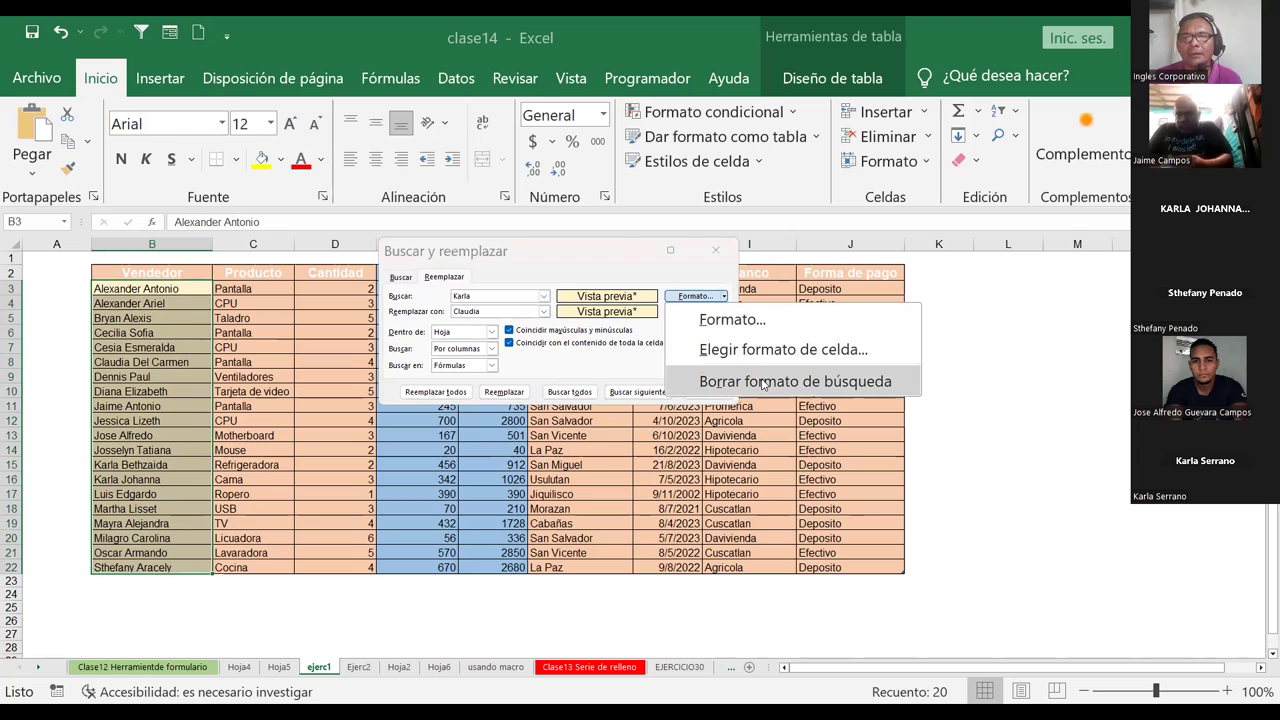
{"action": "left_click", "coordinate": [762, 380]}
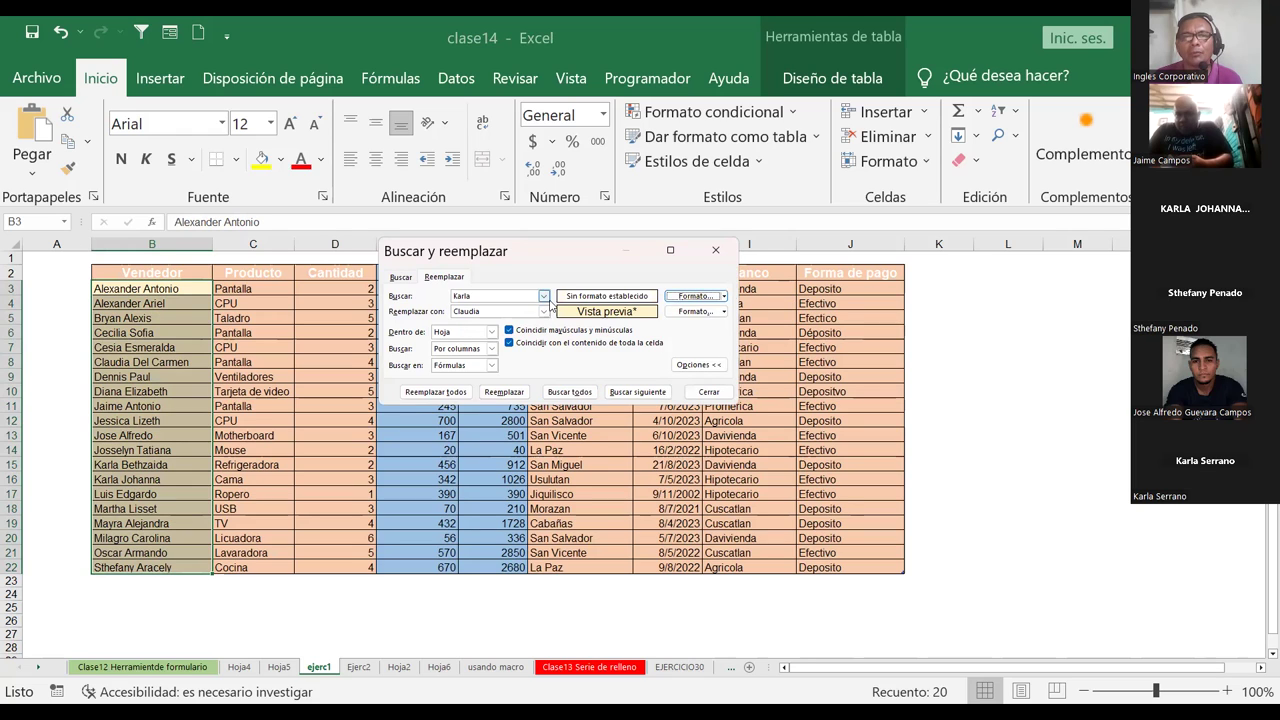
{"action": "left_click", "coordinate": [724, 311]}
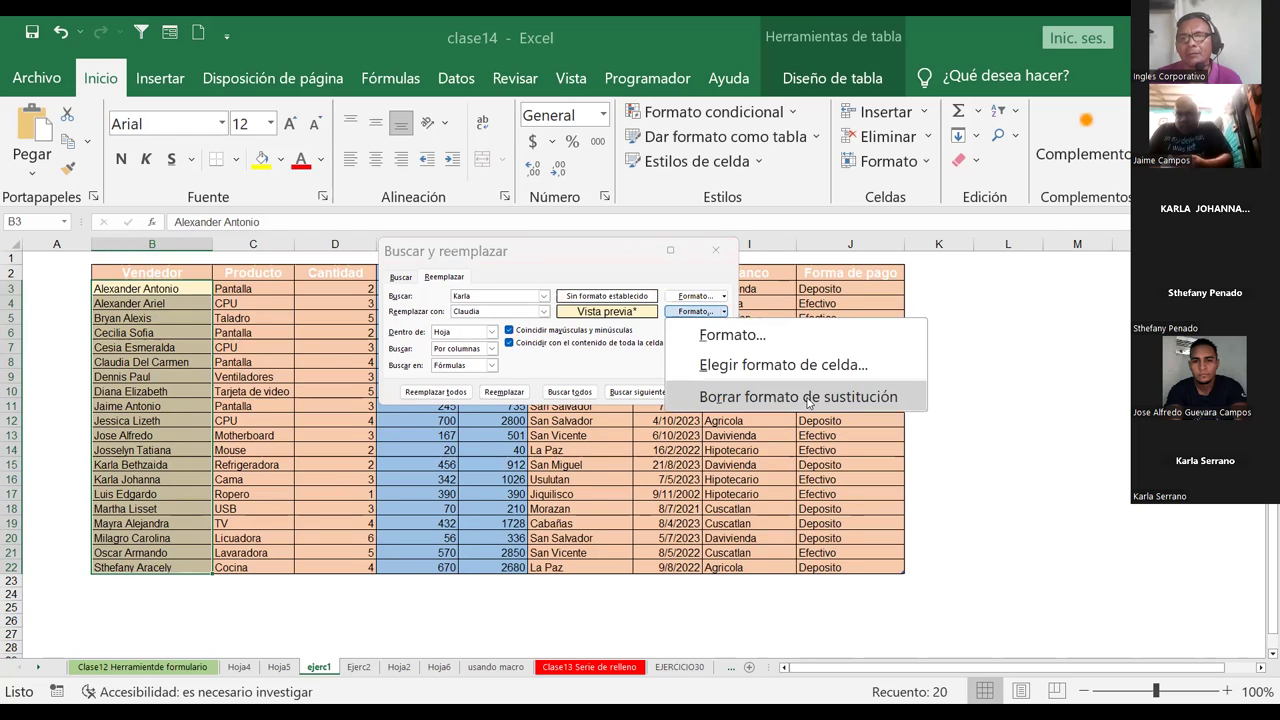
{"action": "left_click", "coordinate": [740, 396]}
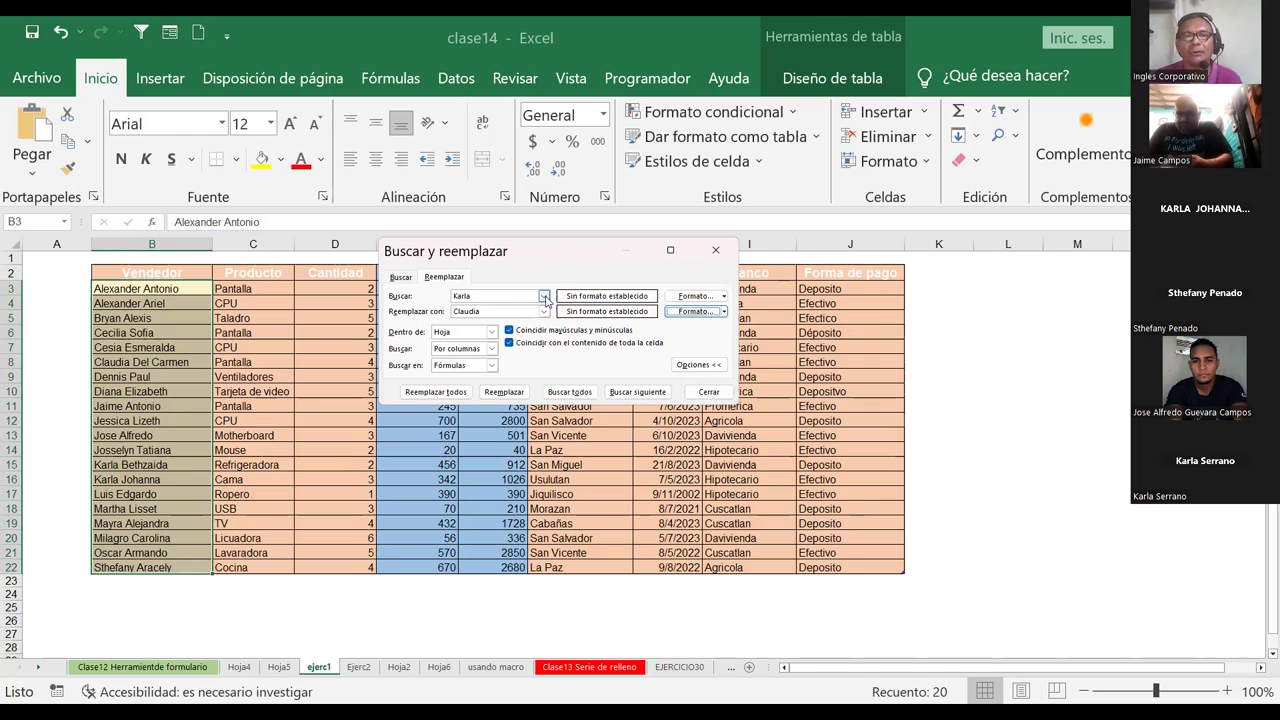
{"action": "left_click", "coordinate": [545, 296]}
{"action": "left_click", "coordinate": [401, 277]}
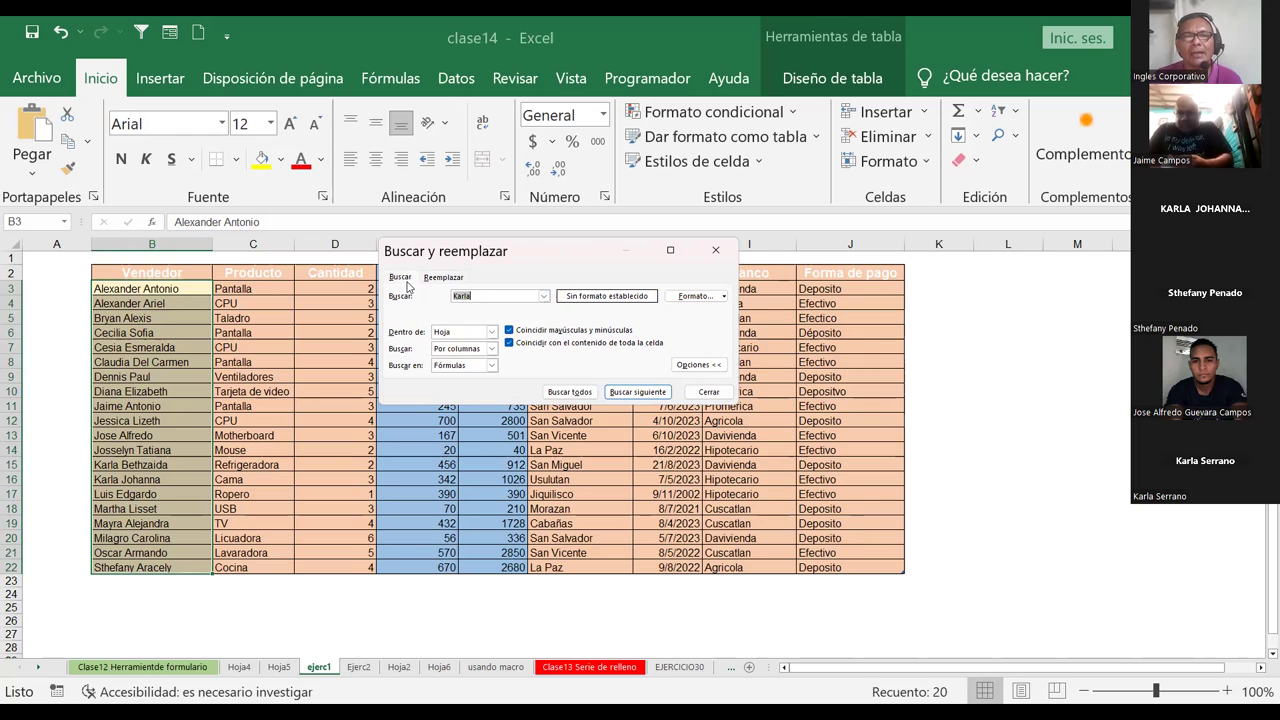
{"action": "left_click", "coordinate": [709, 300]}
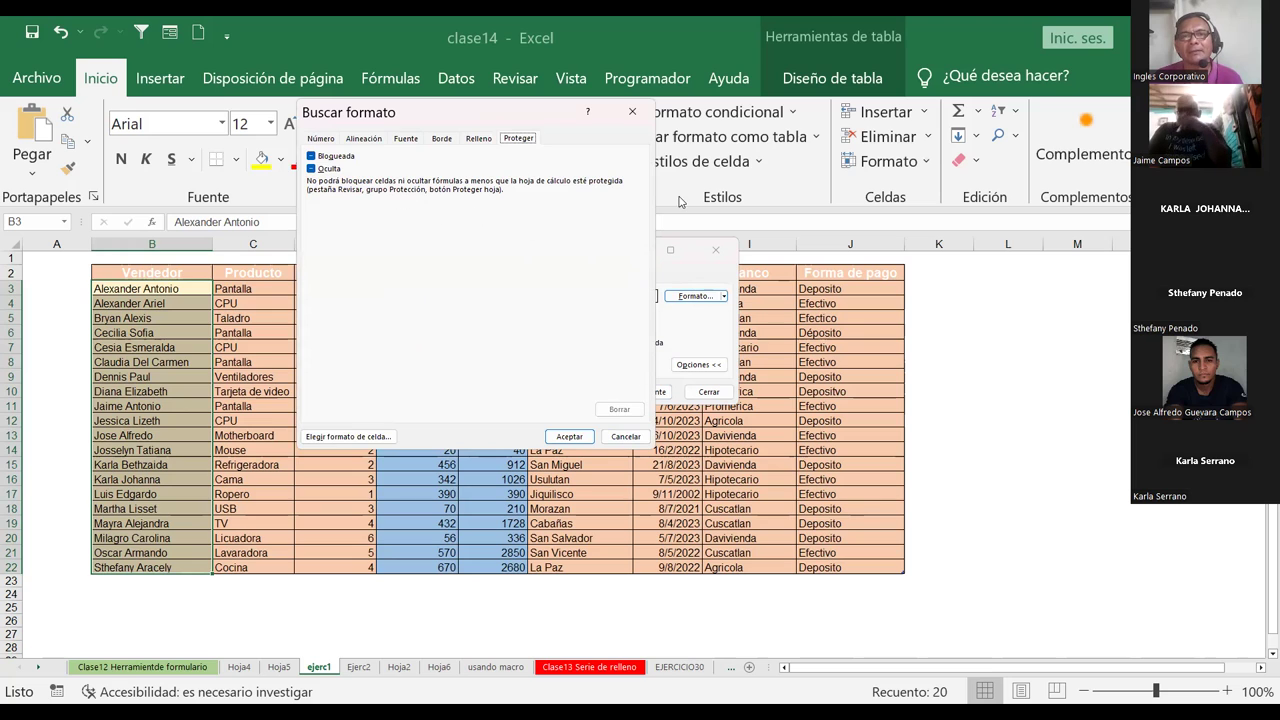
{"action": "left_click", "coordinate": [633, 119]}
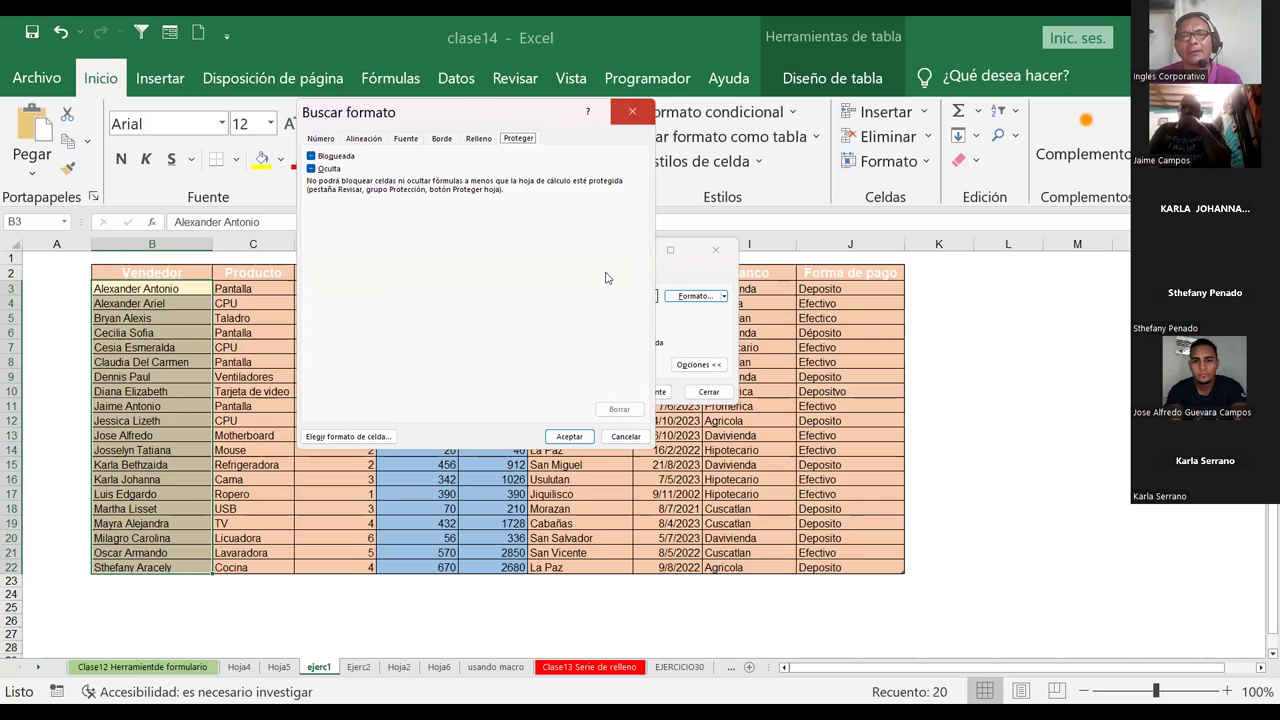
Select the whole table B2:J22 and bring Find back with Ctrl+B
{"action": "left_click_drag", "start_coordinate": [569, 253], "coordinate": [690, 347]}
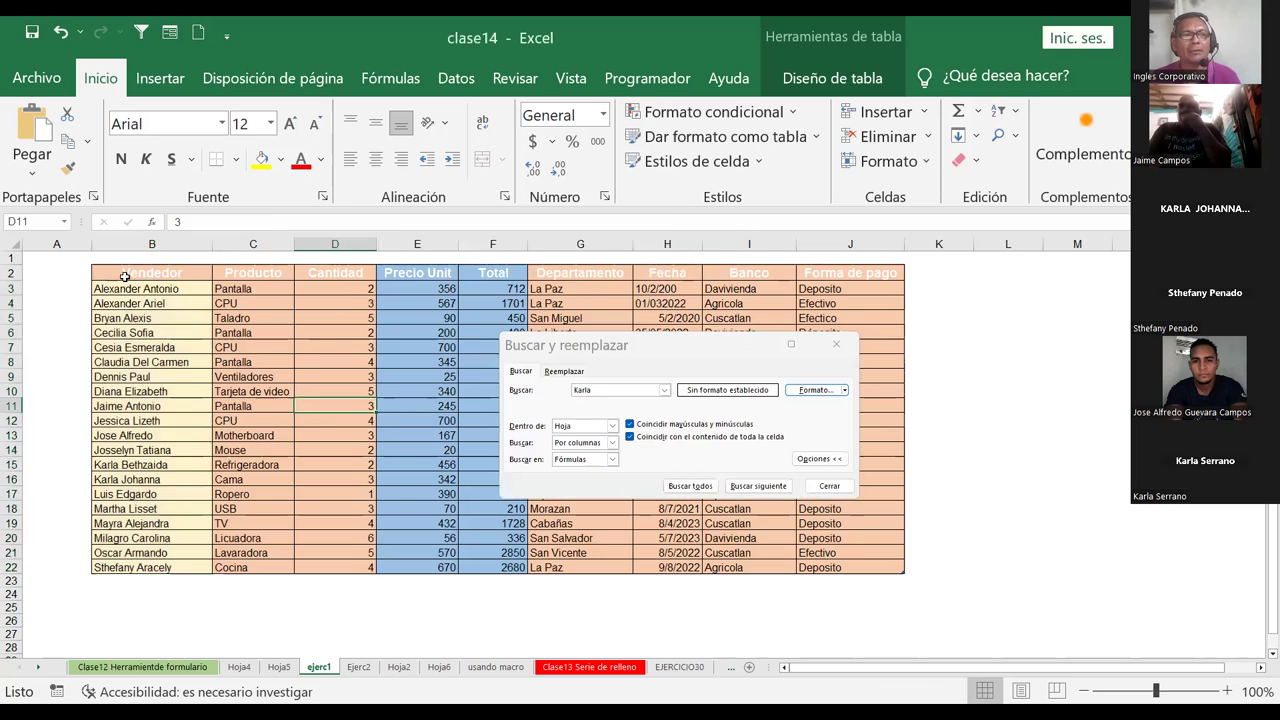
{"action": "left_click_drag", "start_coordinate": [886, 516], "coordinate": [1100, 545]}
{"action": "key", "text": "ctrl+a"}
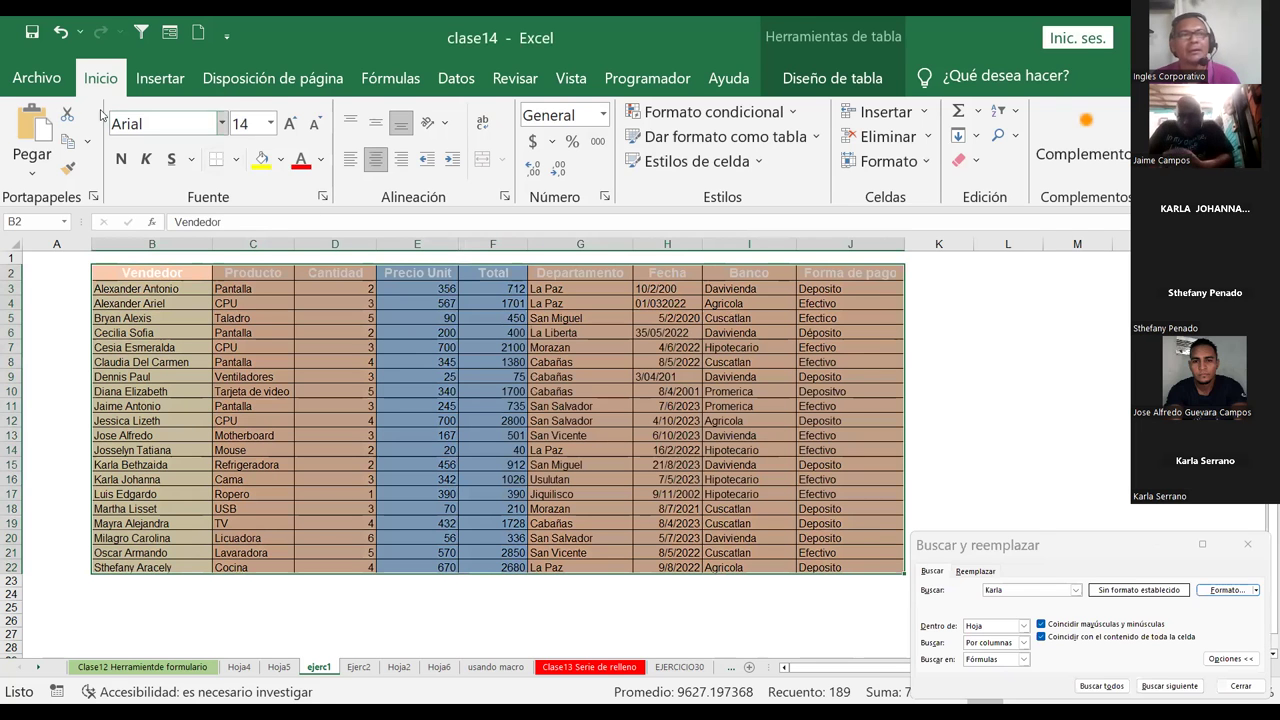
{"action": "left_click", "coordinate": [160, 78]}
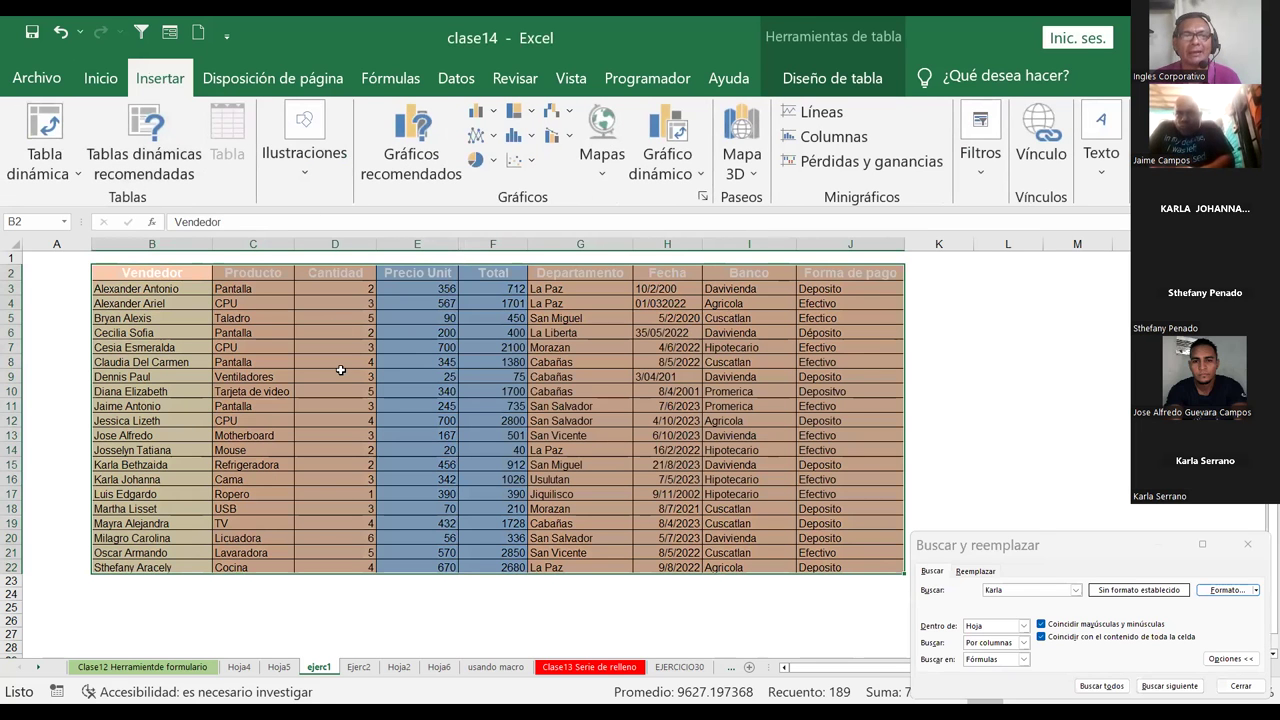
{"action": "left_click_drag", "start_coordinate": [125, 273], "coordinate": [841, 572]}
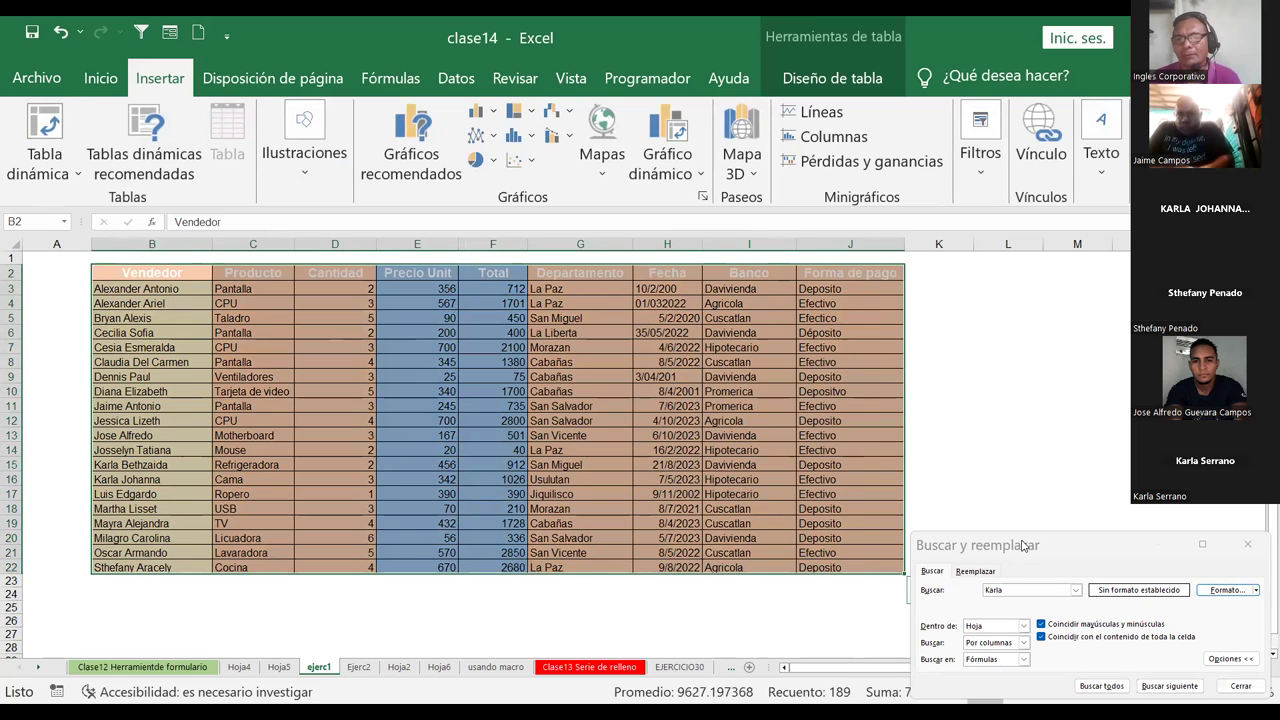
{"action": "key", "text": "ctrl+b"}
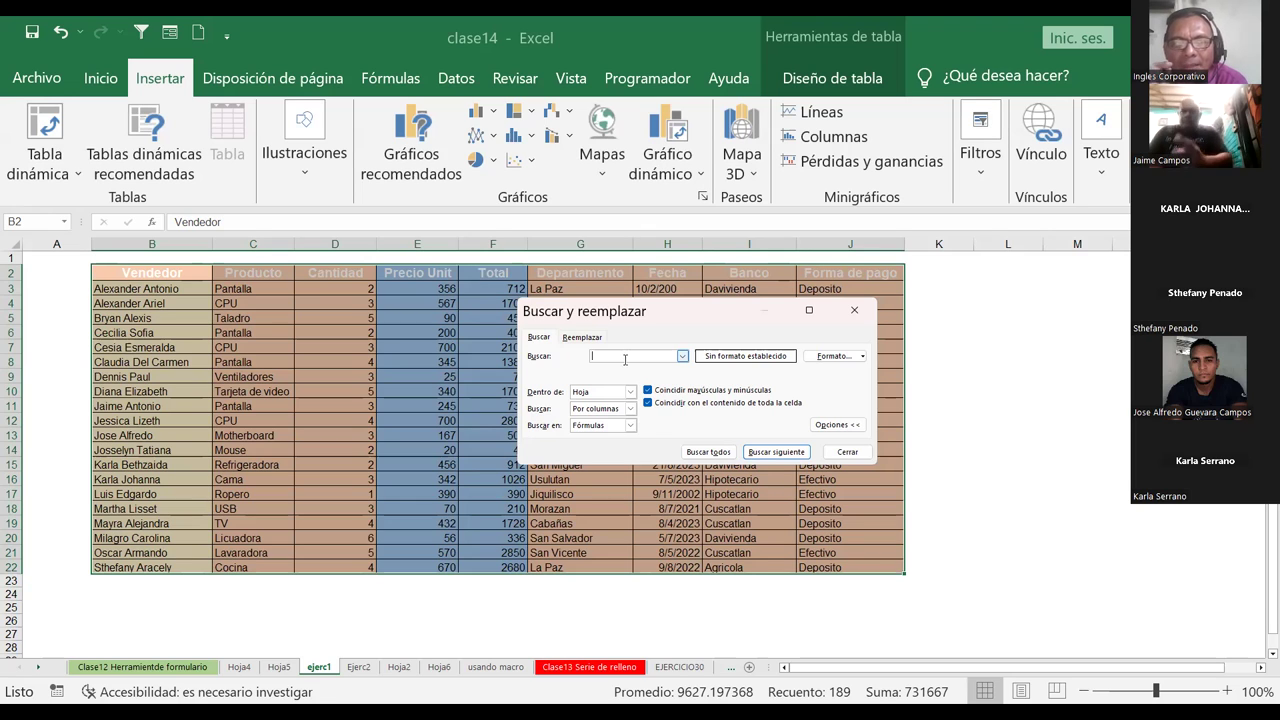
Search for 'Pantalla' using the Producto column's cell format and select the old 'Claudia' replacement
{"action": "type", "text": "Pa"}
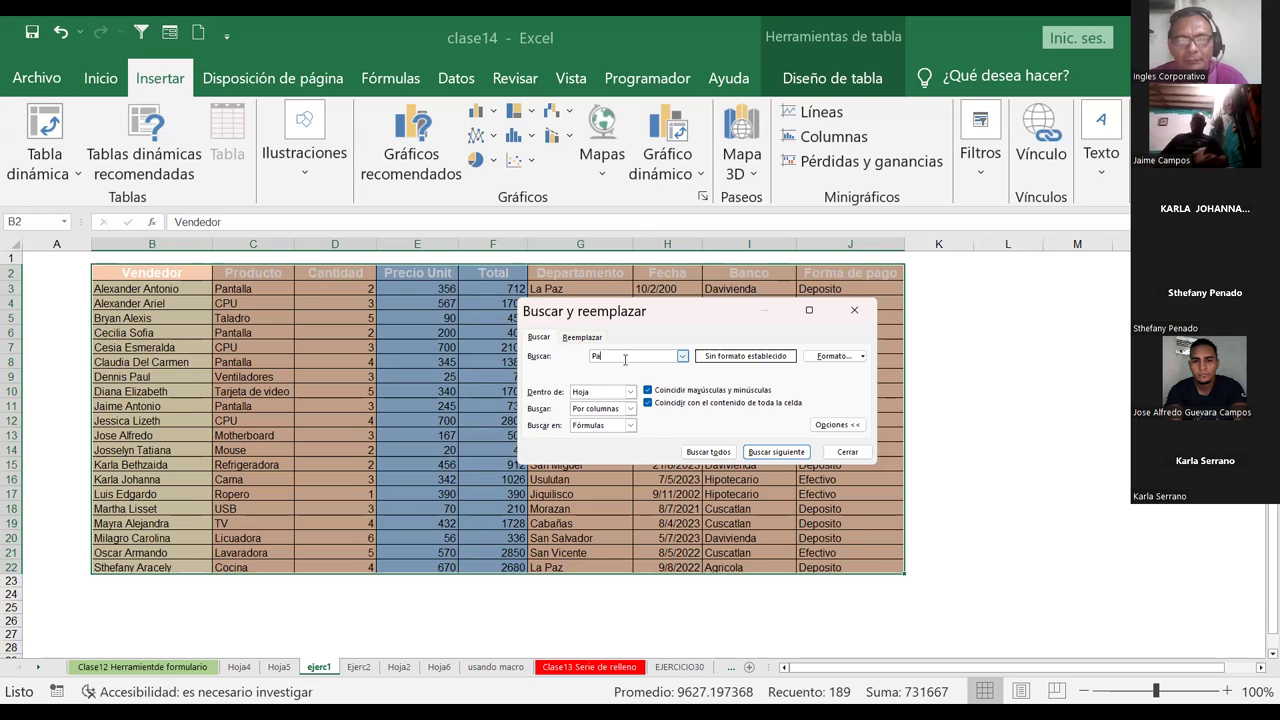
{"action": "type", "text": "ntalla"}
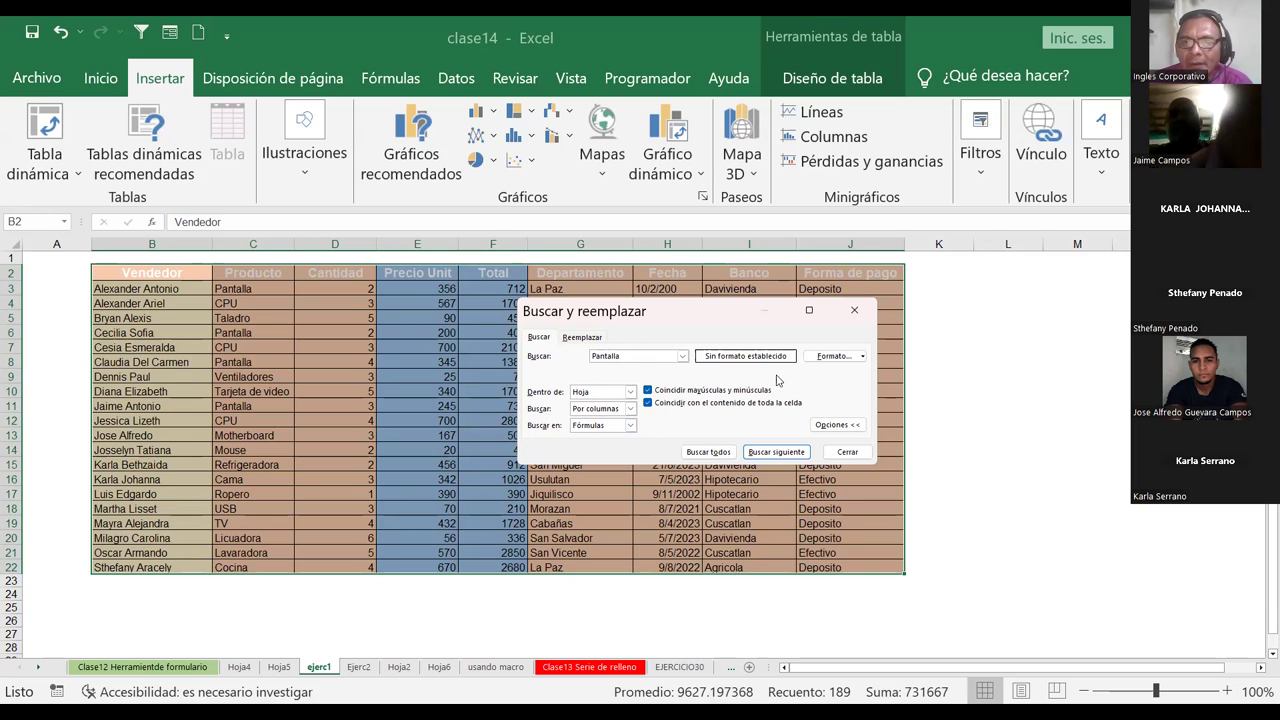
{"action": "left_click", "coordinate": [862, 358]}
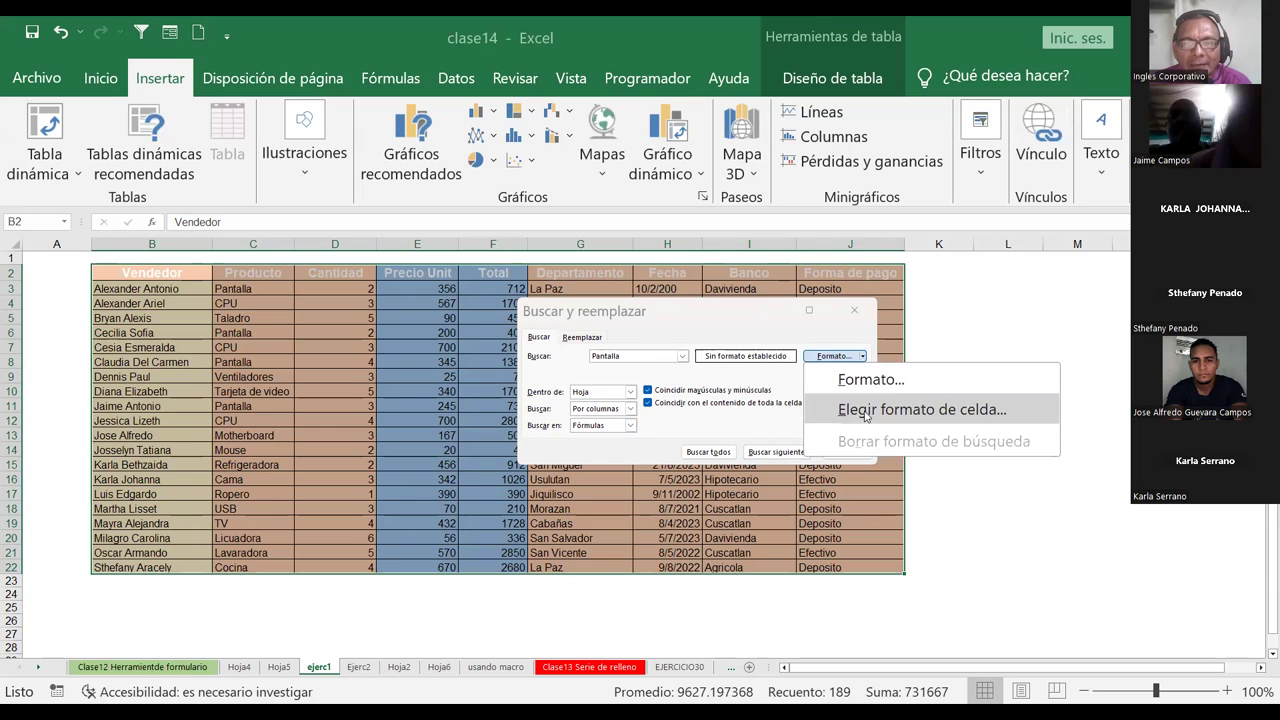
{"action": "left_click", "coordinate": [866, 414]}
{"action": "left_click_drag", "start_coordinate": [238, 288], "coordinate": [231, 567]}
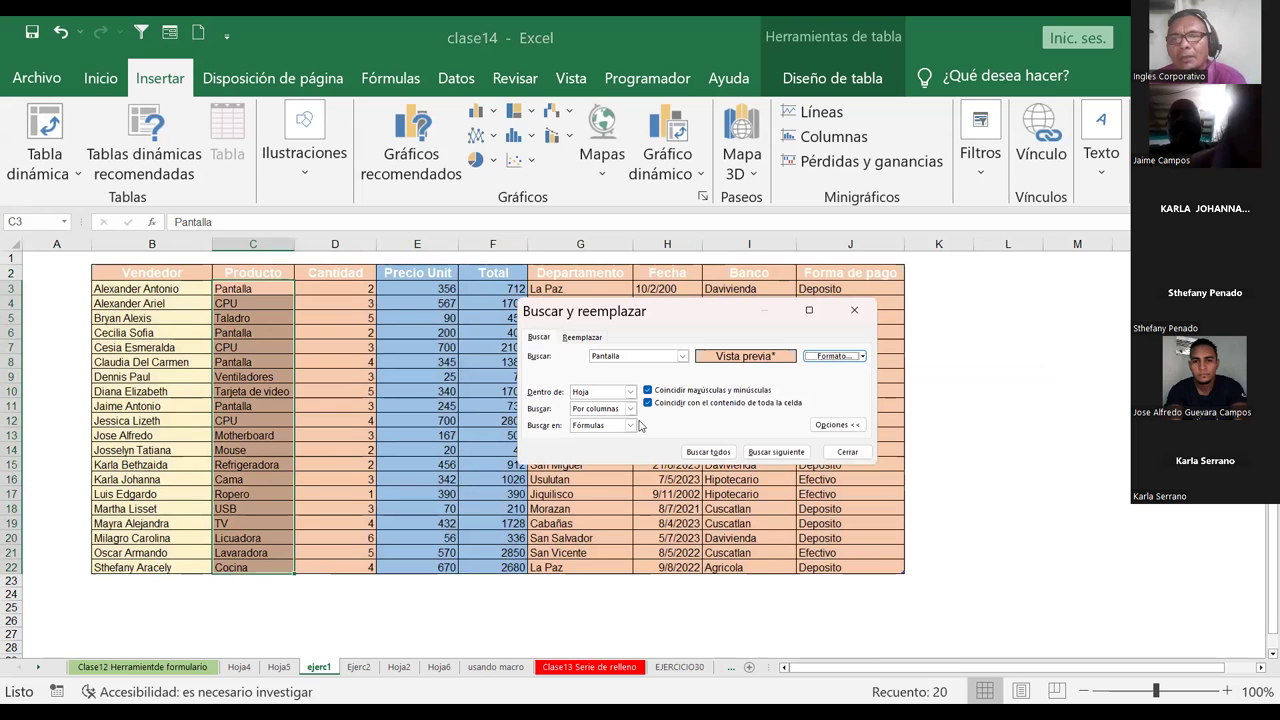
{"action": "left_click", "coordinate": [572, 338]}
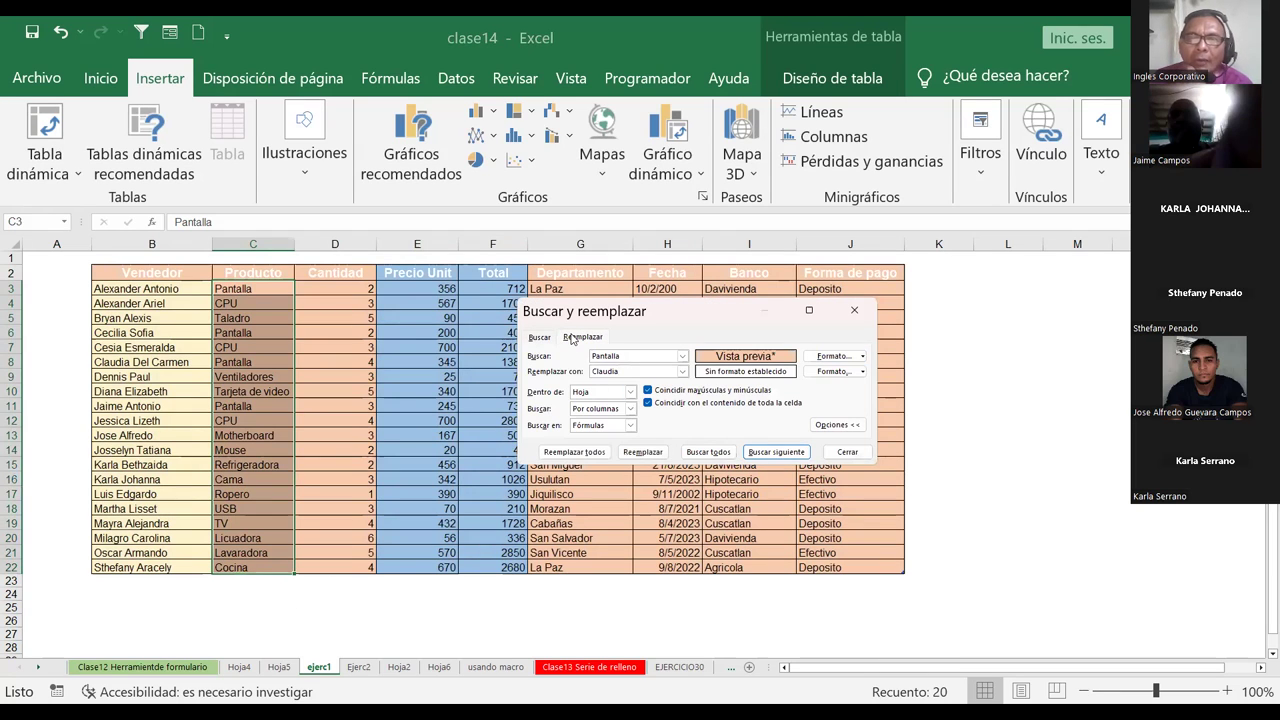
{"action": "left_click_drag", "start_coordinate": [642, 370], "coordinate": [547, 370]}
Replace Pantalla with Camas using a replacement format from the Producto cells; nothing matches
{"action": "key", "text": "BackSpace"}
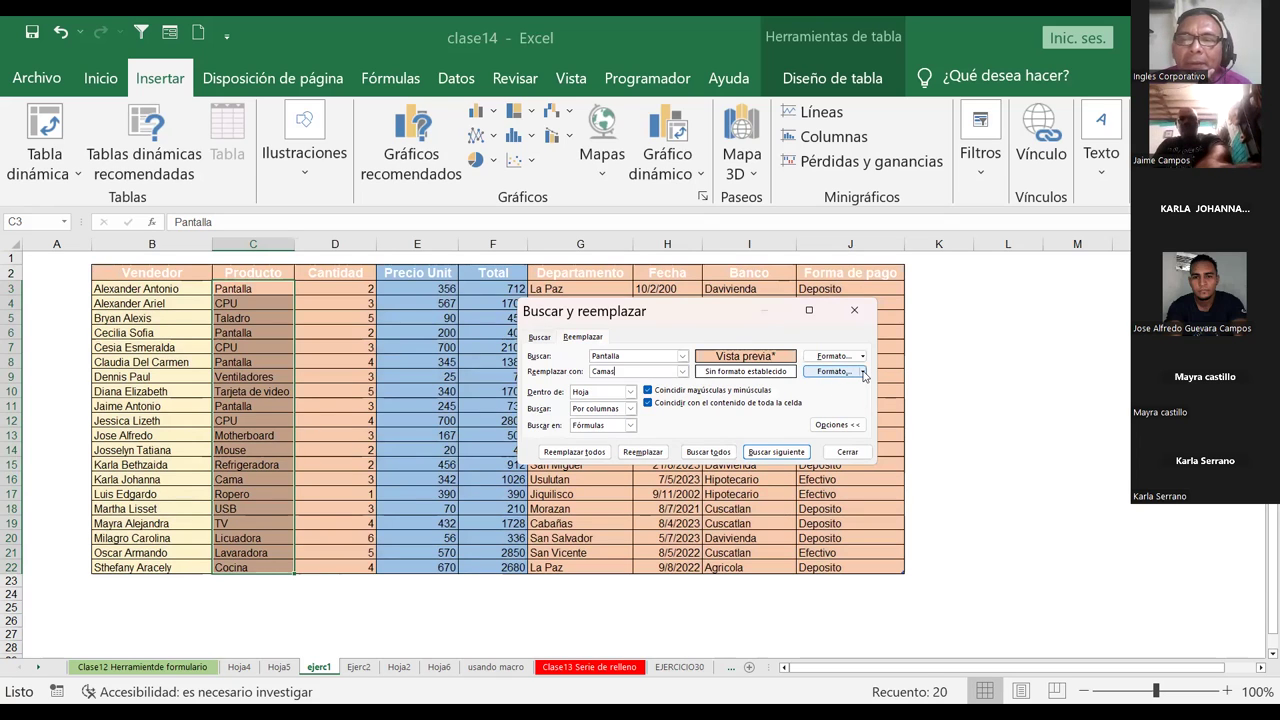
{"action": "left_click", "coordinate": [863, 372]}
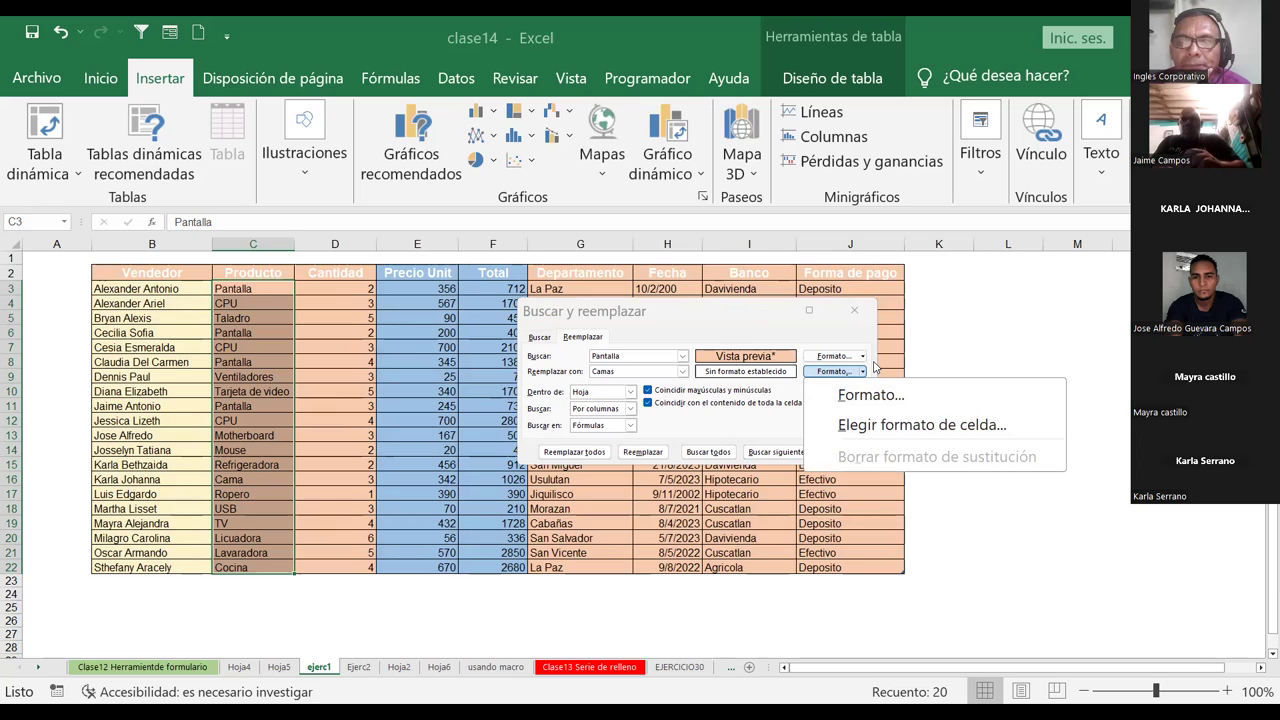
{"action": "left_click", "coordinate": [902, 425]}
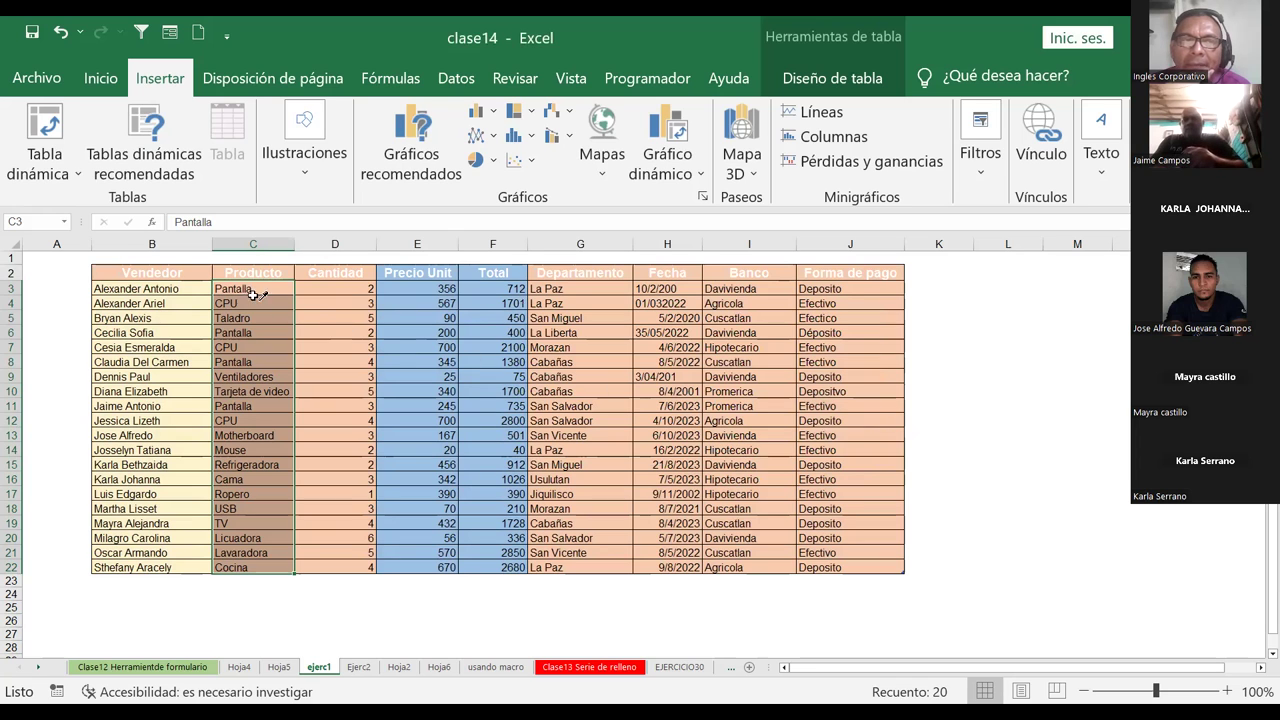
{"action": "mouse_move", "coordinate": [253, 290]}
{"action": "left_mouse_down"}
{"action": "mouse_move", "coordinate": [240, 494]}
{"action": "mouse_move", "coordinate": [250, 569]}
{"action": "left_mouse_up"}
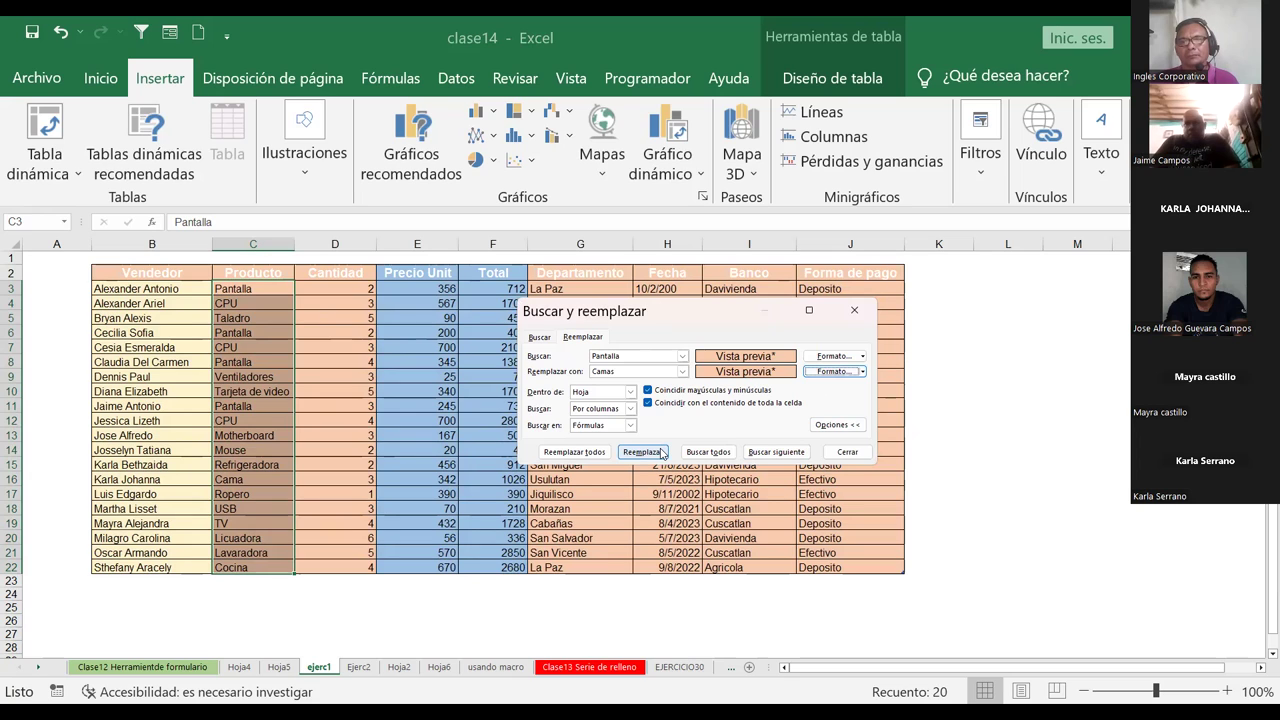
{"action": "left_click", "coordinate": [661, 453]}
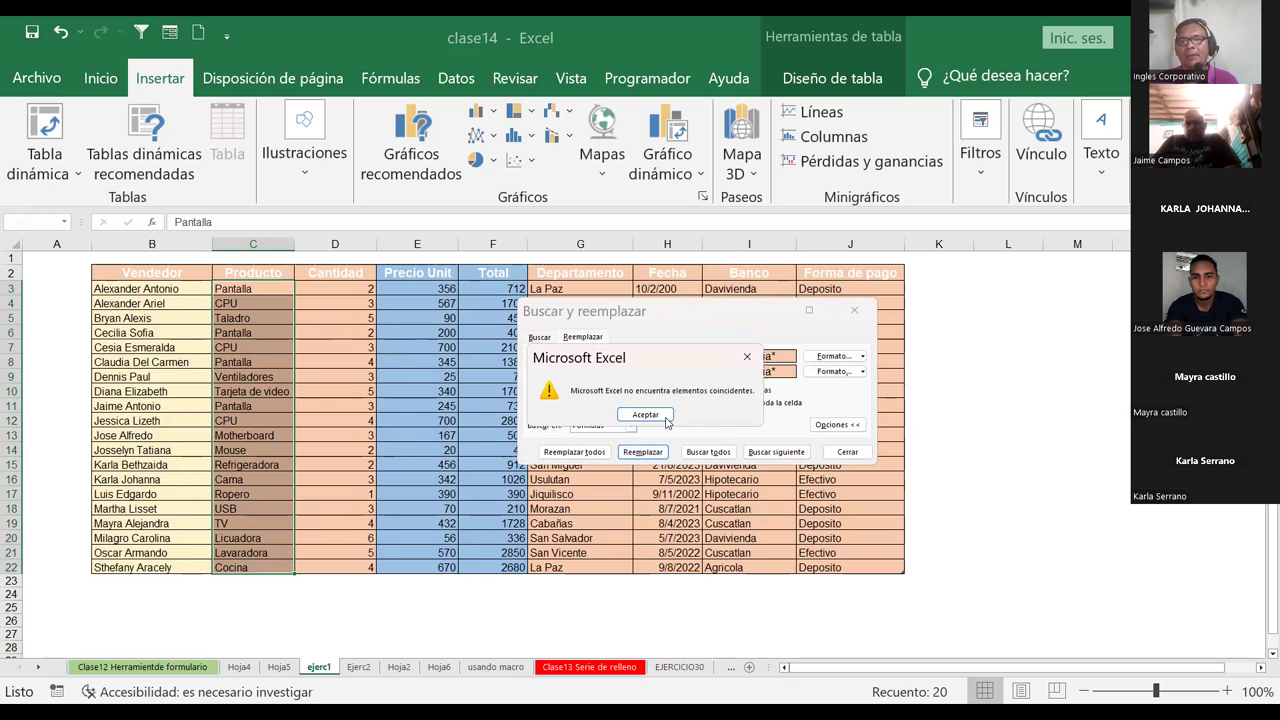
Widen the scope to the whole workbook (Libro) and retry the replacement, still with no matches
{"action": "left_click", "coordinate": [645, 416]}
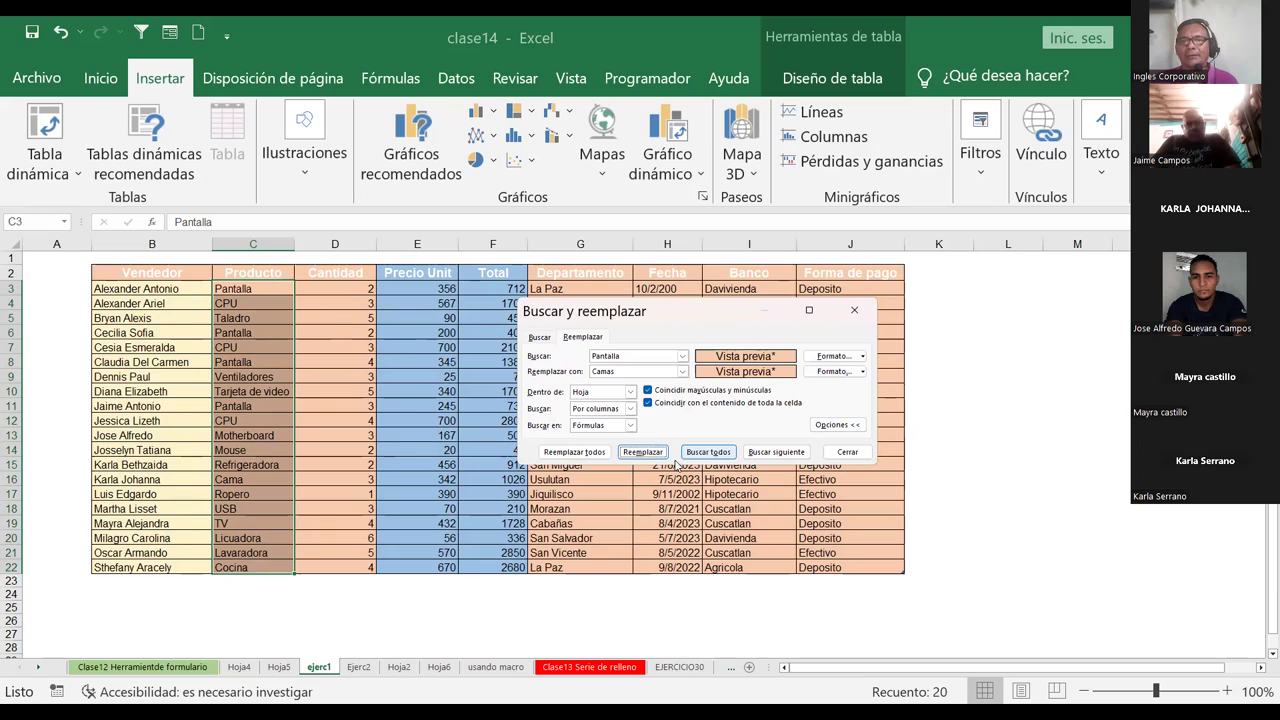
{"action": "left_click", "coordinate": [631, 391]}
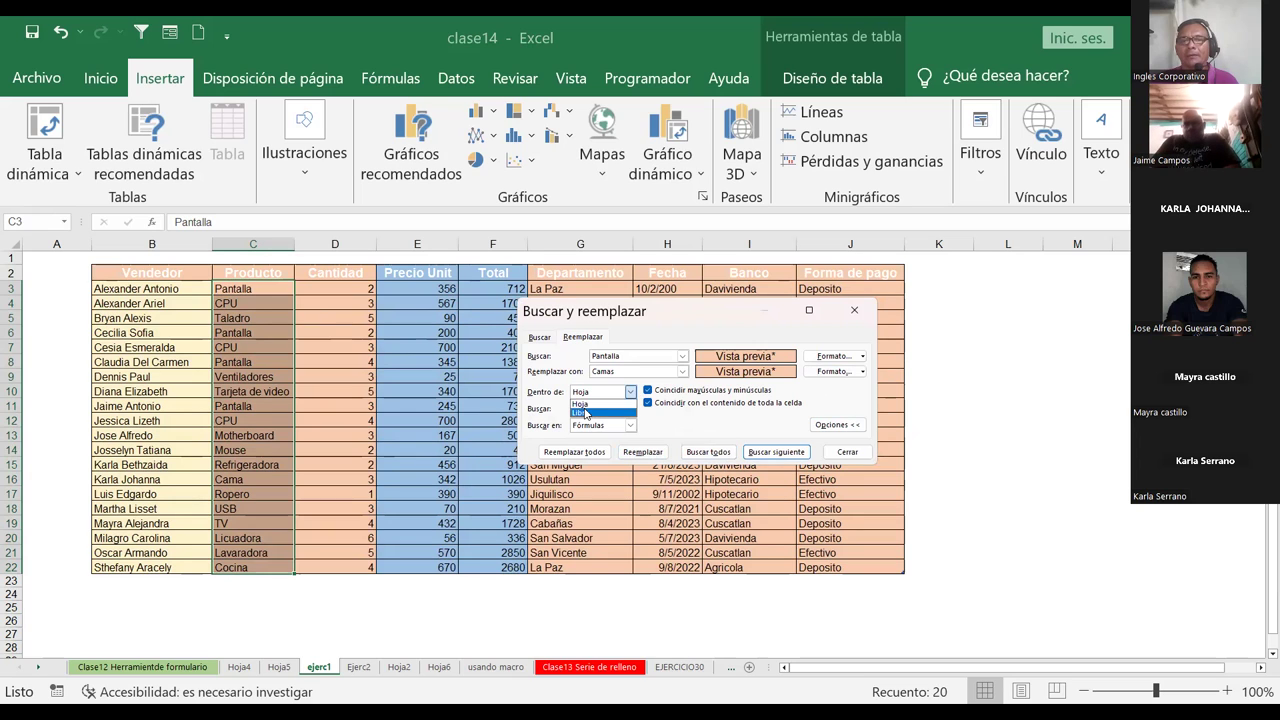
{"action": "left_click", "coordinate": [586, 413]}
{"action": "left_click", "coordinate": [642, 451]}
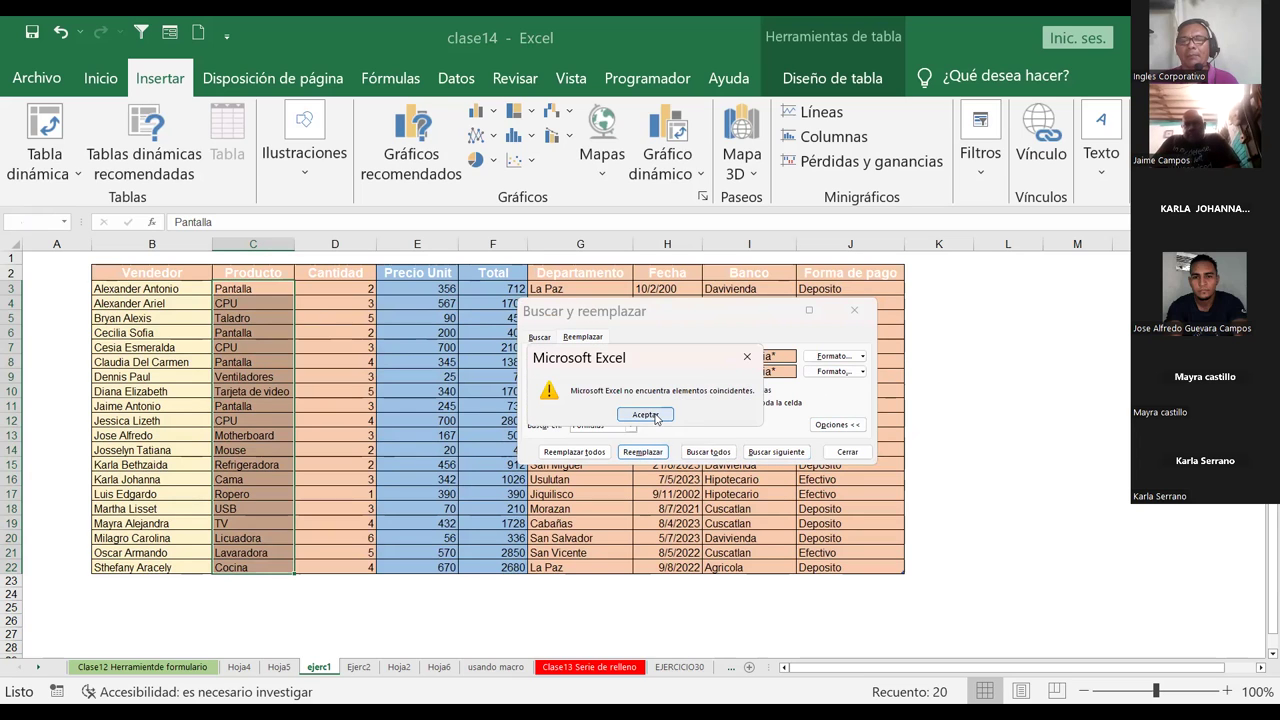
{"action": "left_click", "coordinate": [631, 413]}
Search Por filas instead of by columns, keeping Fórmulas as the look-in option
{"action": "left_click", "coordinate": [631, 408]}
{"action": "left_click", "coordinate": [600, 421]}
{"action": "left_click", "coordinate": [650, 455]}
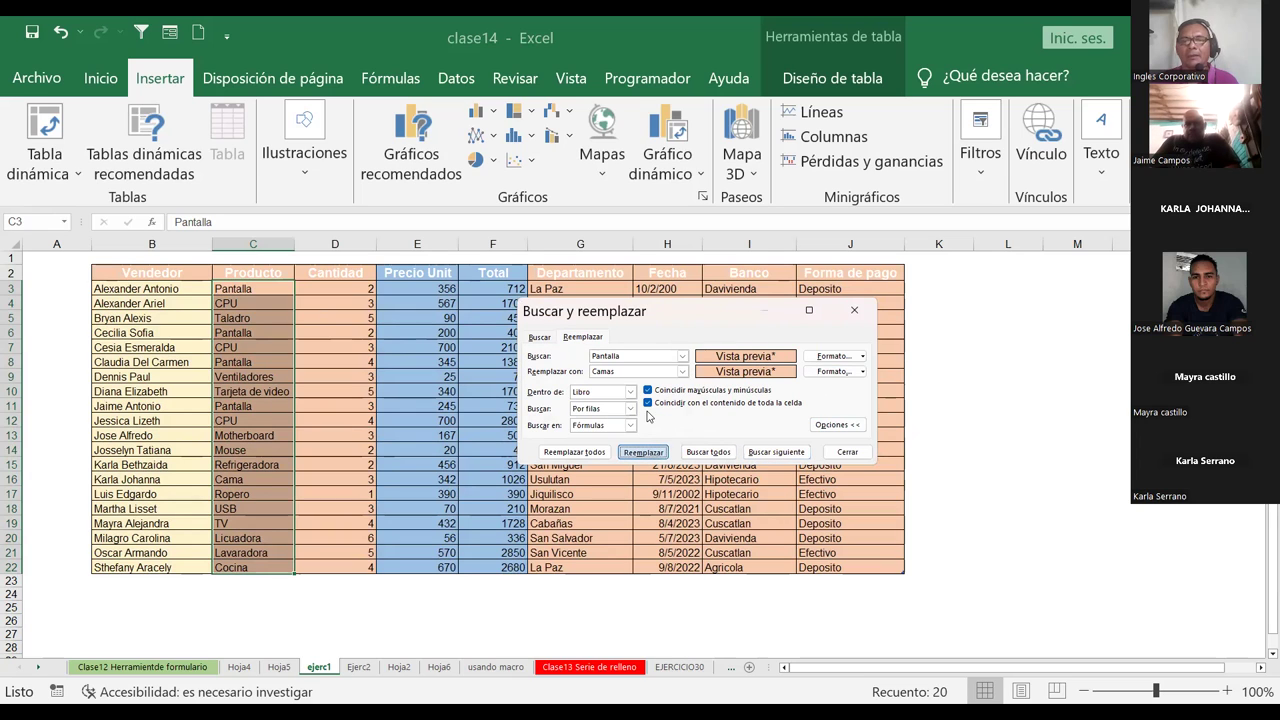
{"action": "left_click", "coordinate": [630, 425]}
{"action": "left_click", "coordinate": [592, 438]}
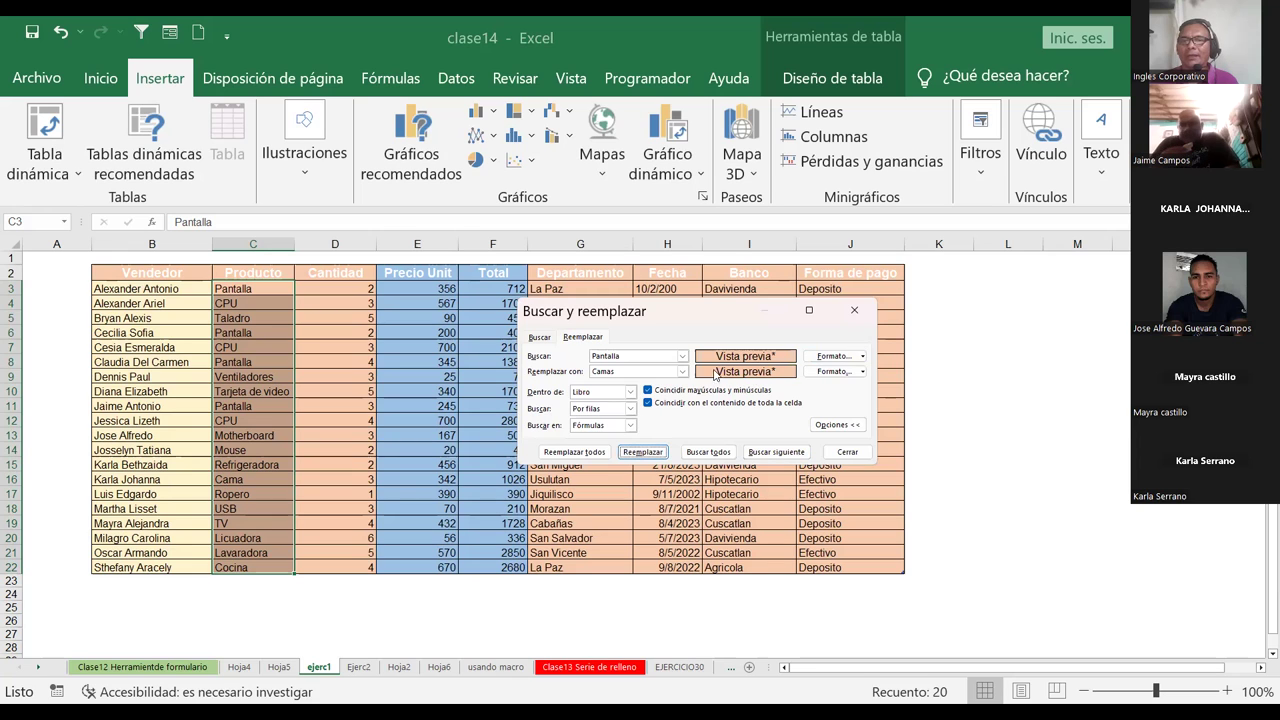
{"action": "left_click", "coordinate": [838, 426]}
{"action": "left_click", "coordinate": [836, 391]}
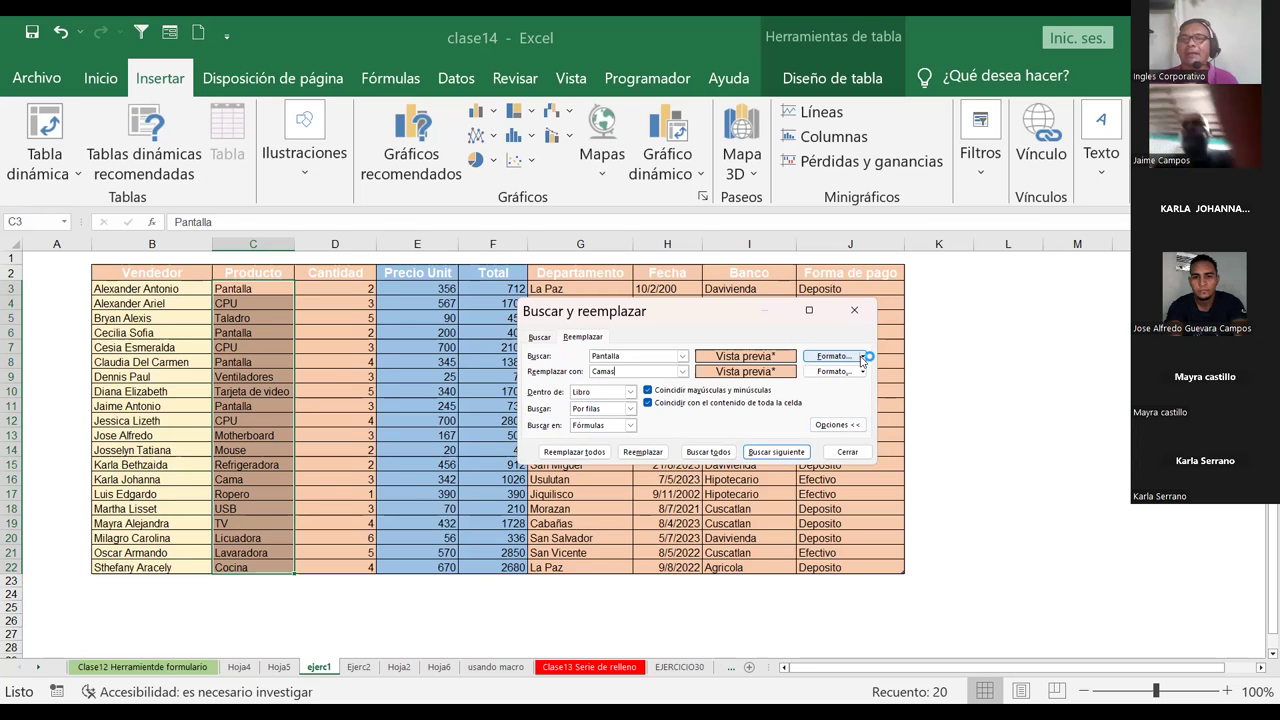
{"action": "left_click", "coordinate": [862, 356]}
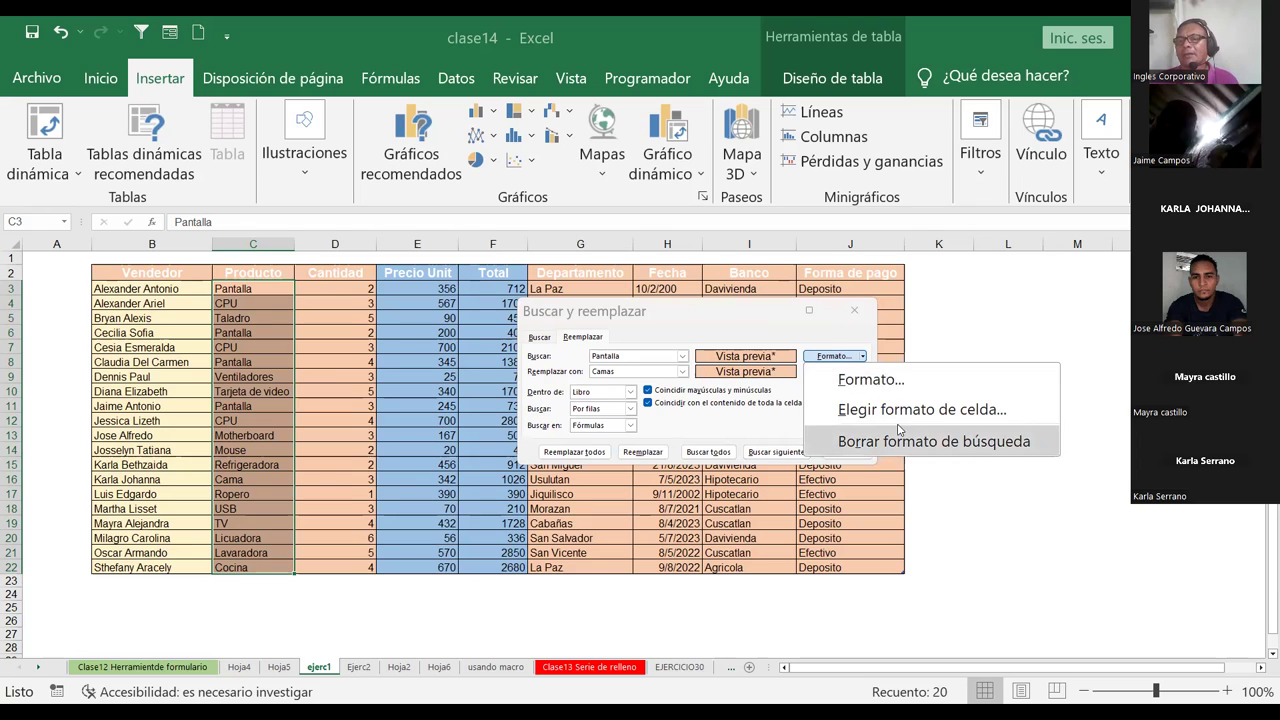
Clear the find-format criteria and confirm both the find and replacement formats
{"action": "left_click", "coordinate": [870, 380]}
{"action": "left_click", "coordinate": [1037, 506]}
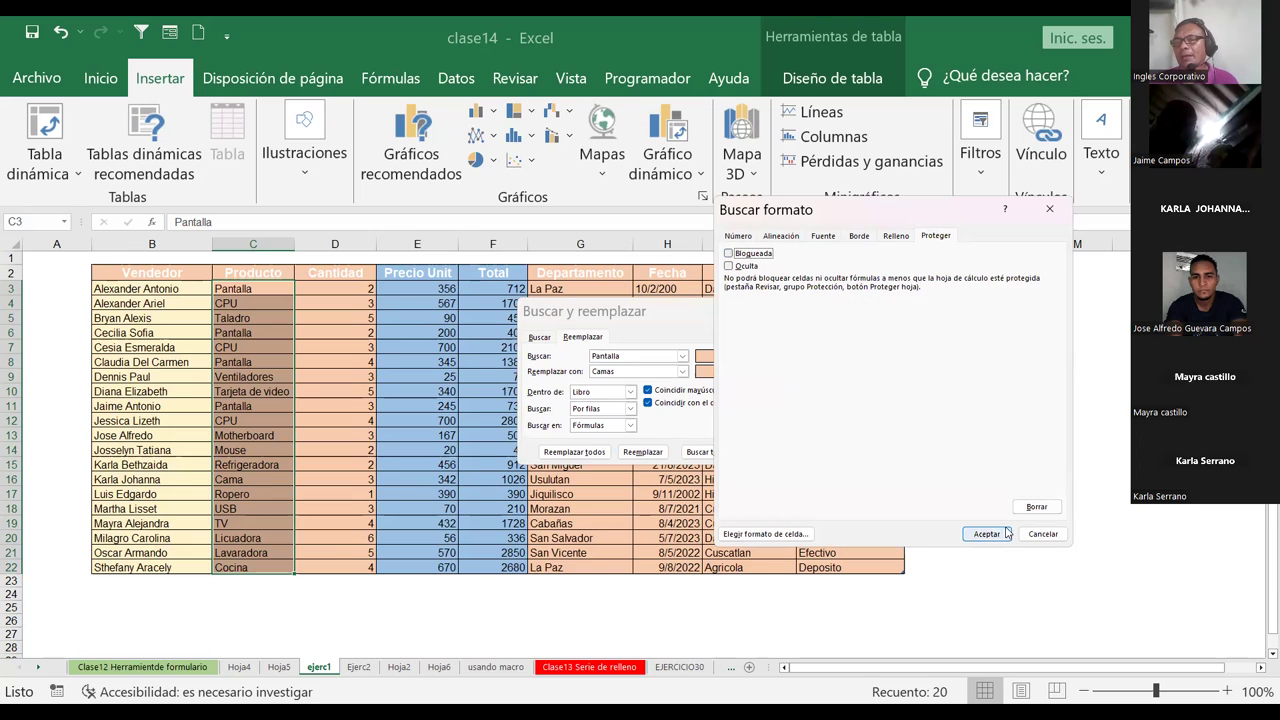
{"action": "key", "text": "Return"}
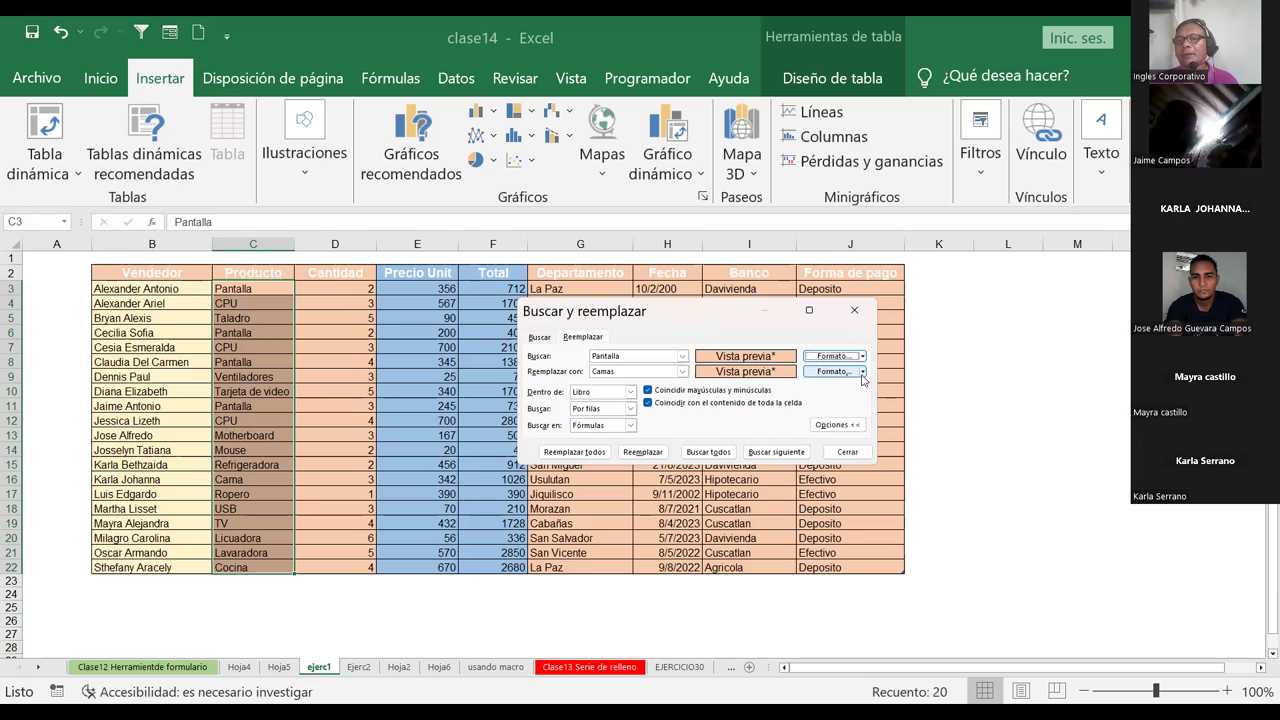
{"action": "left_click", "coordinate": [832, 371]}
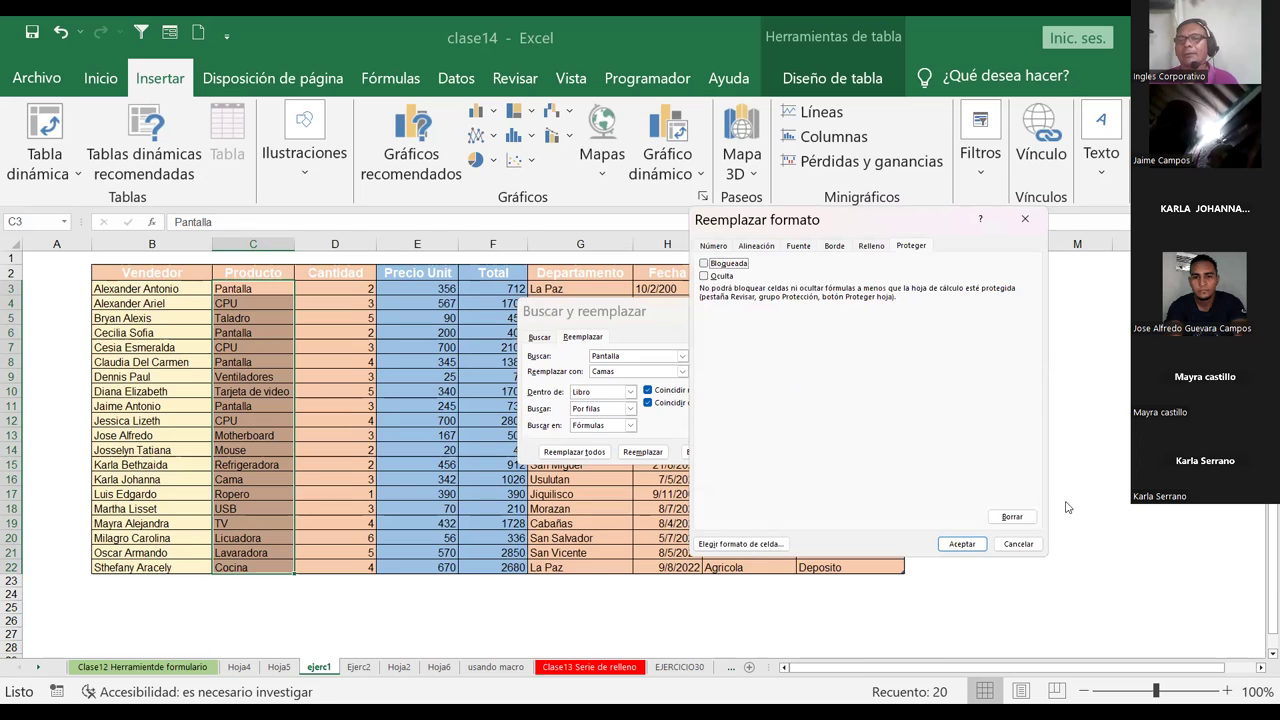
{"action": "left_click", "coordinate": [962, 544]}
Run Find All and Find Next for Pantalla; both report no matches
{"action": "left_click", "coordinate": [709, 452]}
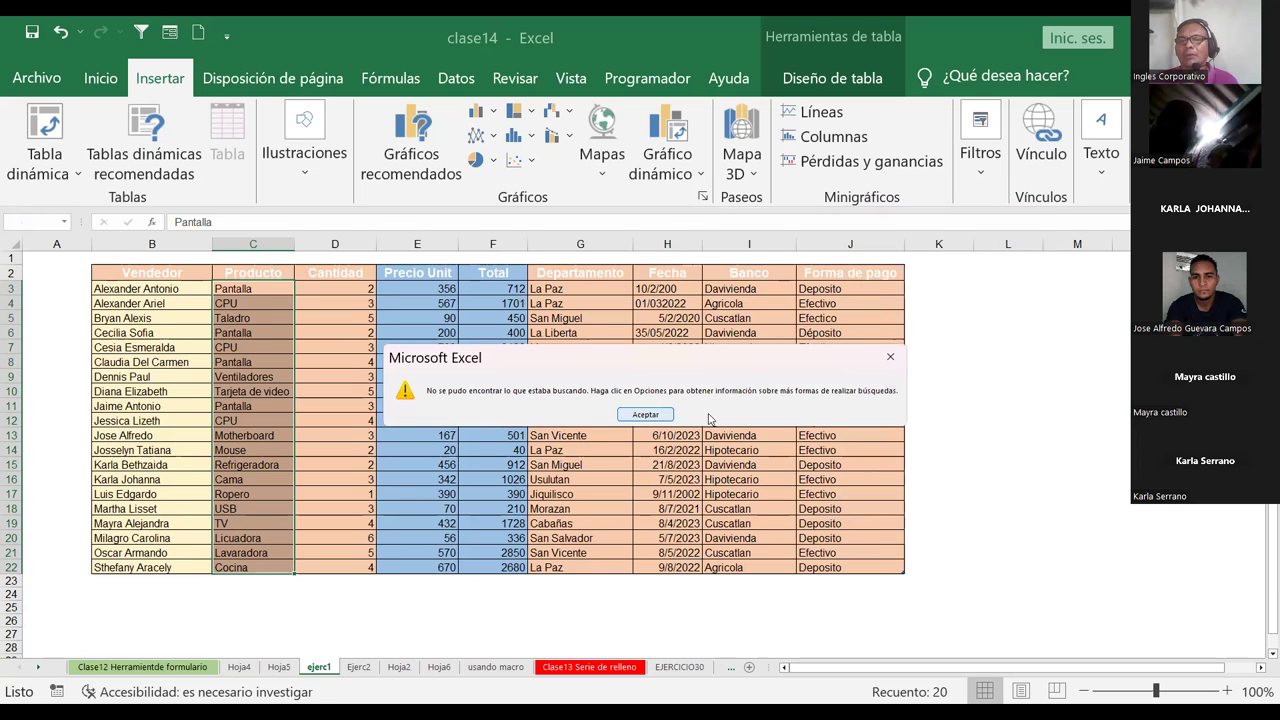
{"action": "key", "text": "Return"}
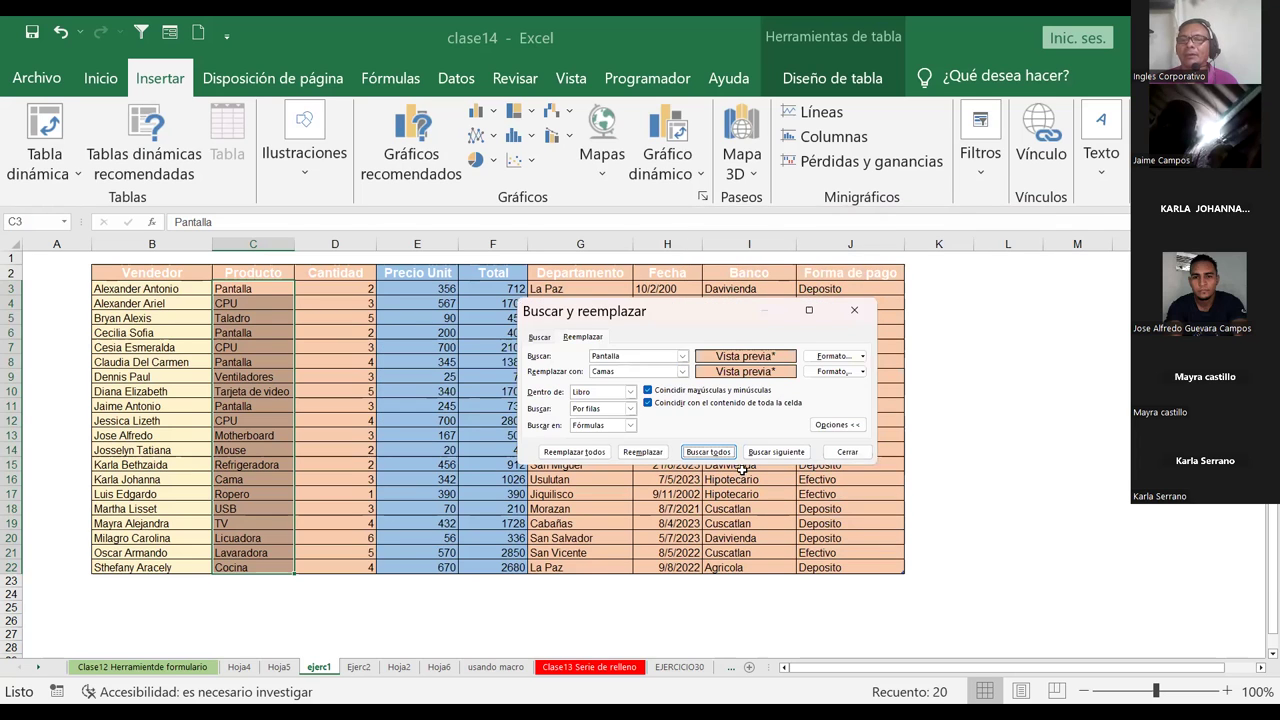
{"action": "key", "text": "Return"}
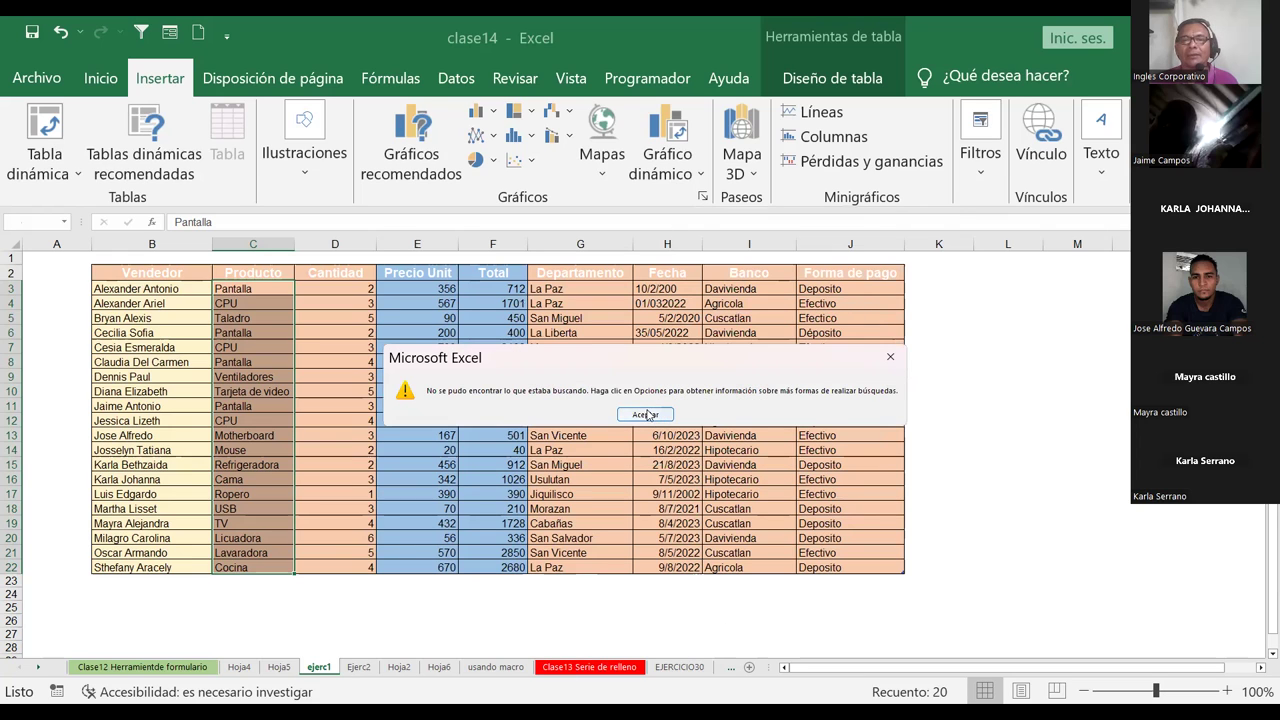
{"action": "key", "text": "Return"}
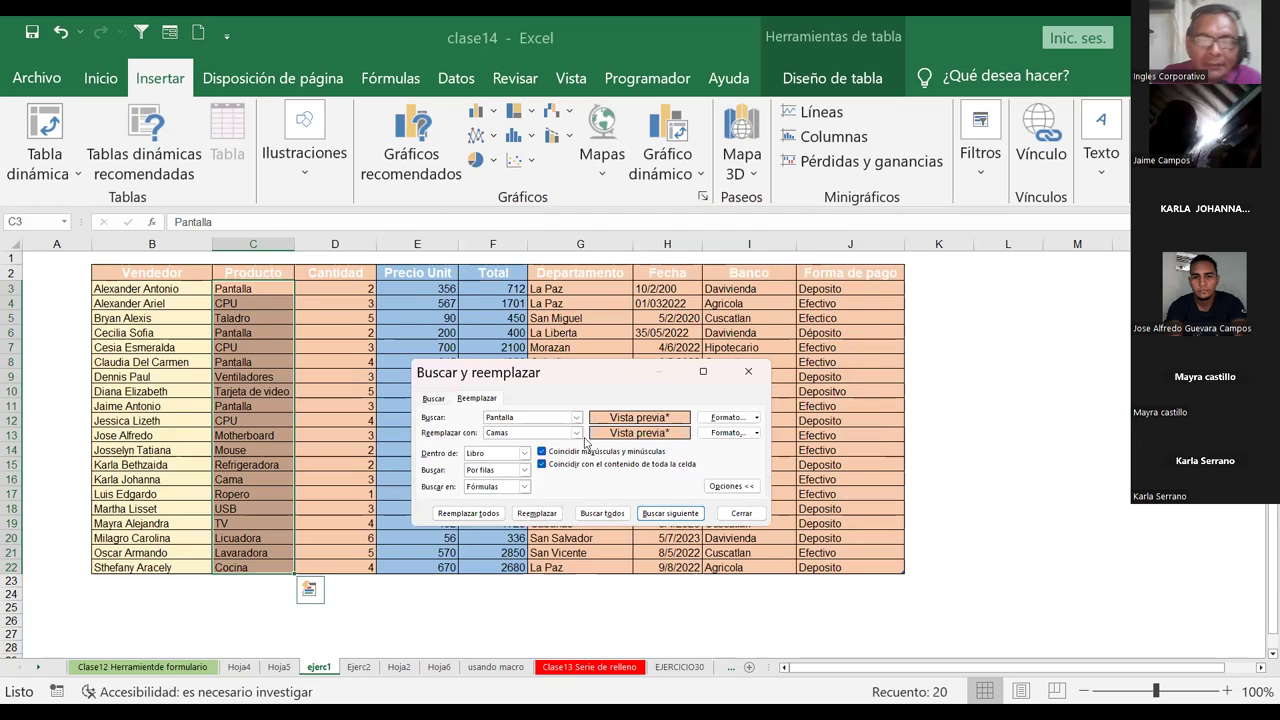
On the Find tab, try taking the search format from a sheet cell
{"action": "left_click", "coordinate": [433, 398]}
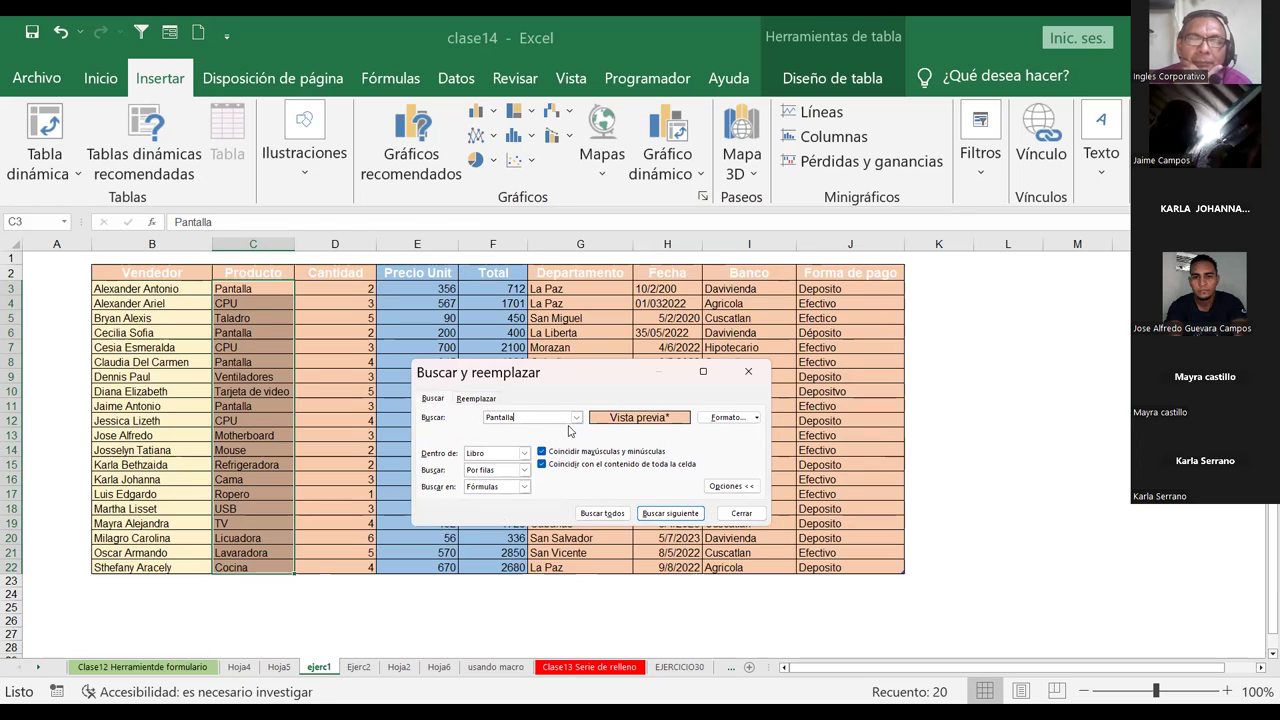
{"action": "left_click", "coordinate": [757, 419]}
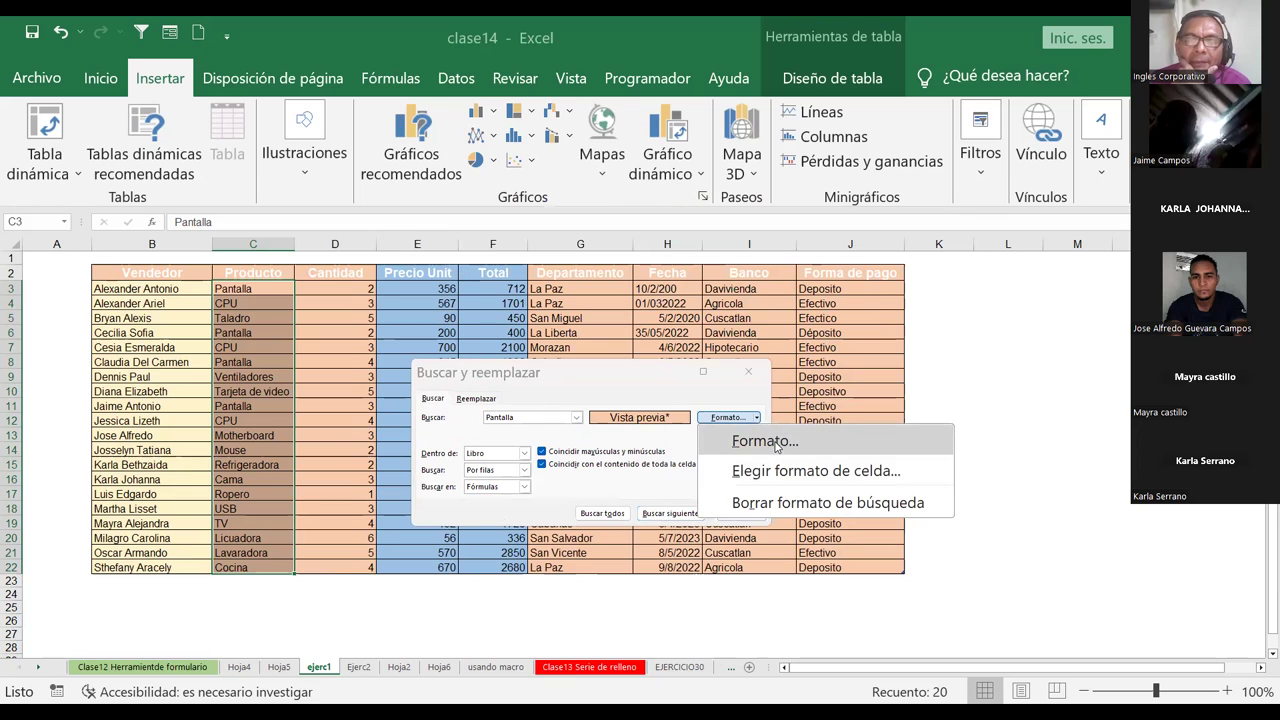
{"action": "left_click", "coordinate": [777, 447]}
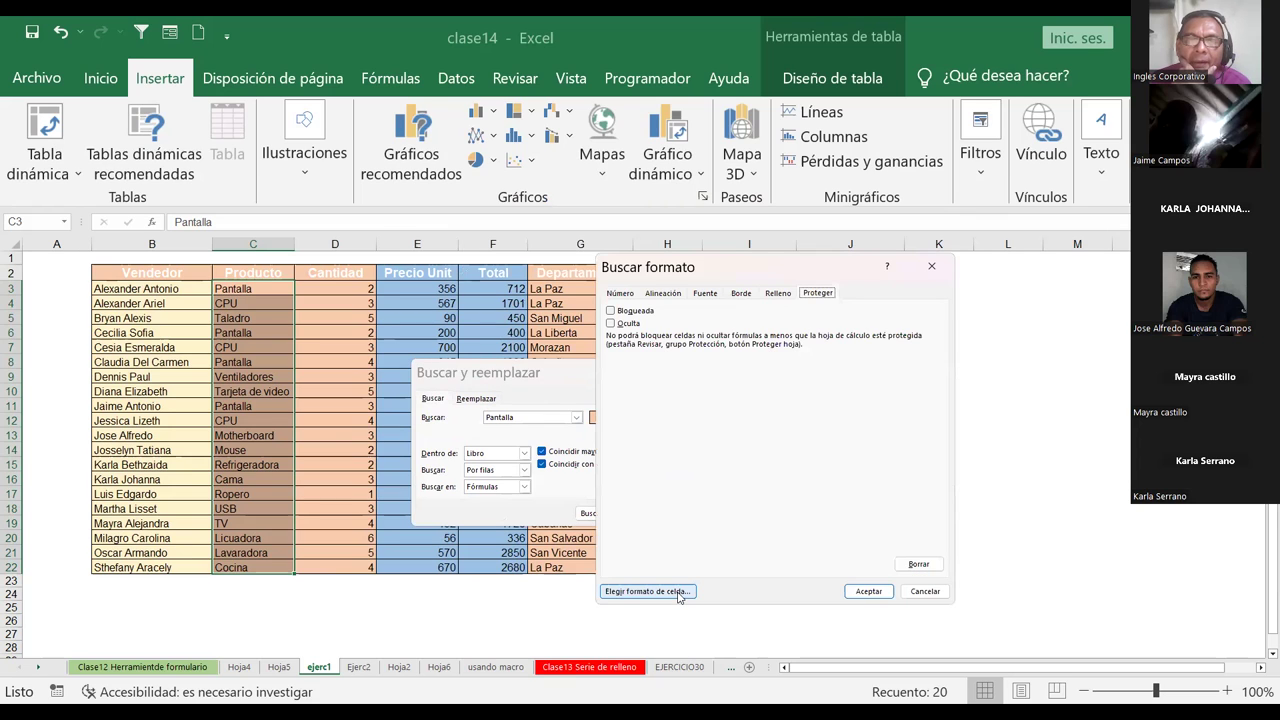
{"action": "left_click", "coordinate": [678, 592]}
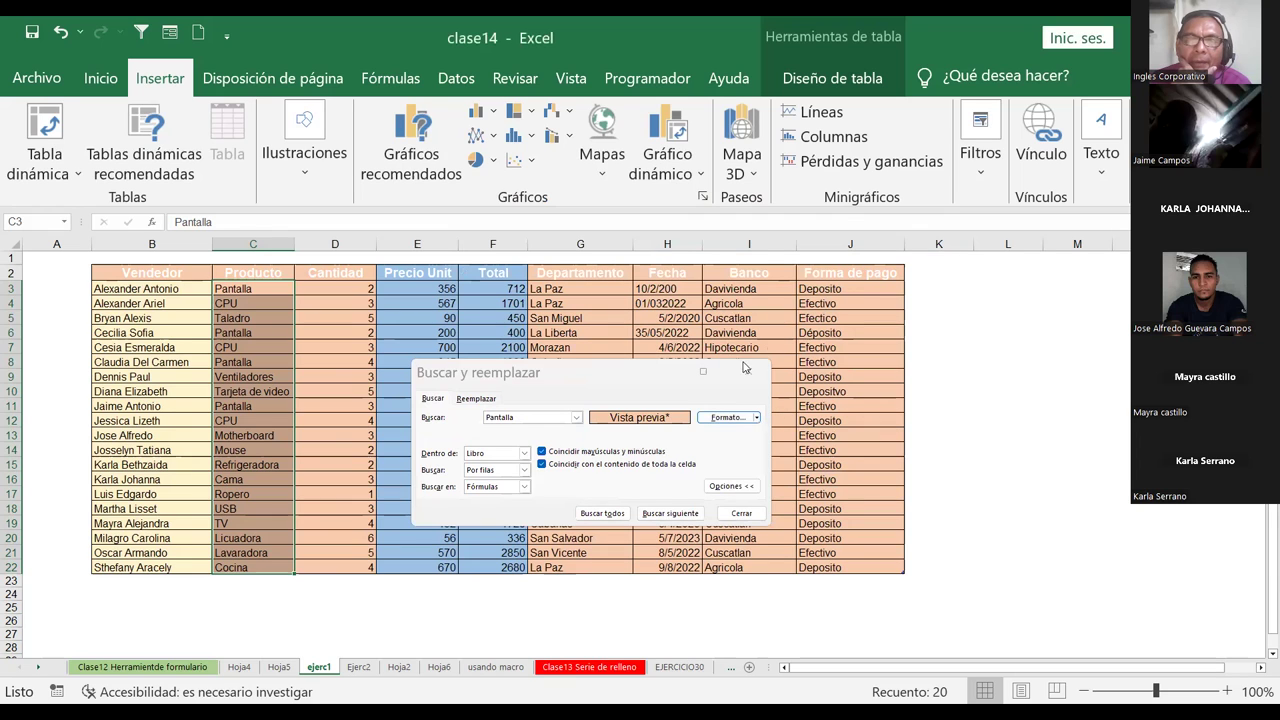
{"action": "left_click", "coordinate": [757, 418]}
{"action": "left_click", "coordinate": [757, 418]}
{"action": "left_click", "coordinate": [757, 418]}
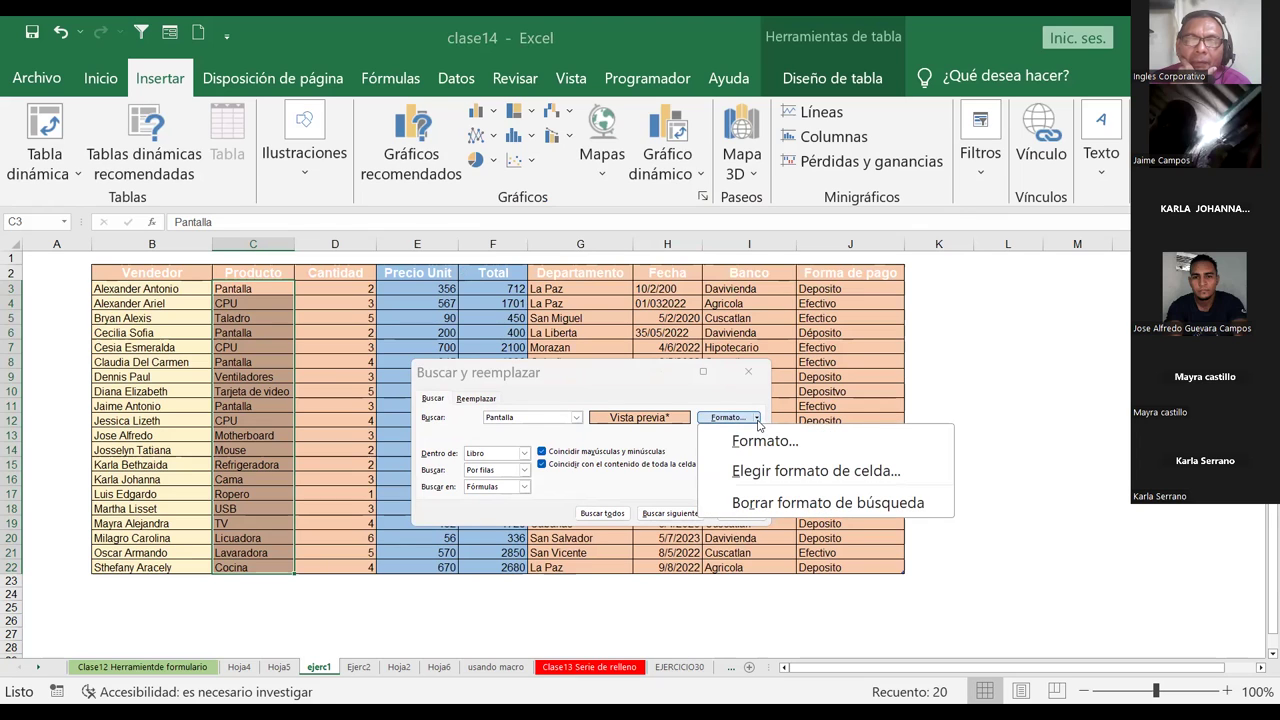
{"action": "left_click", "coordinate": [757, 418]}
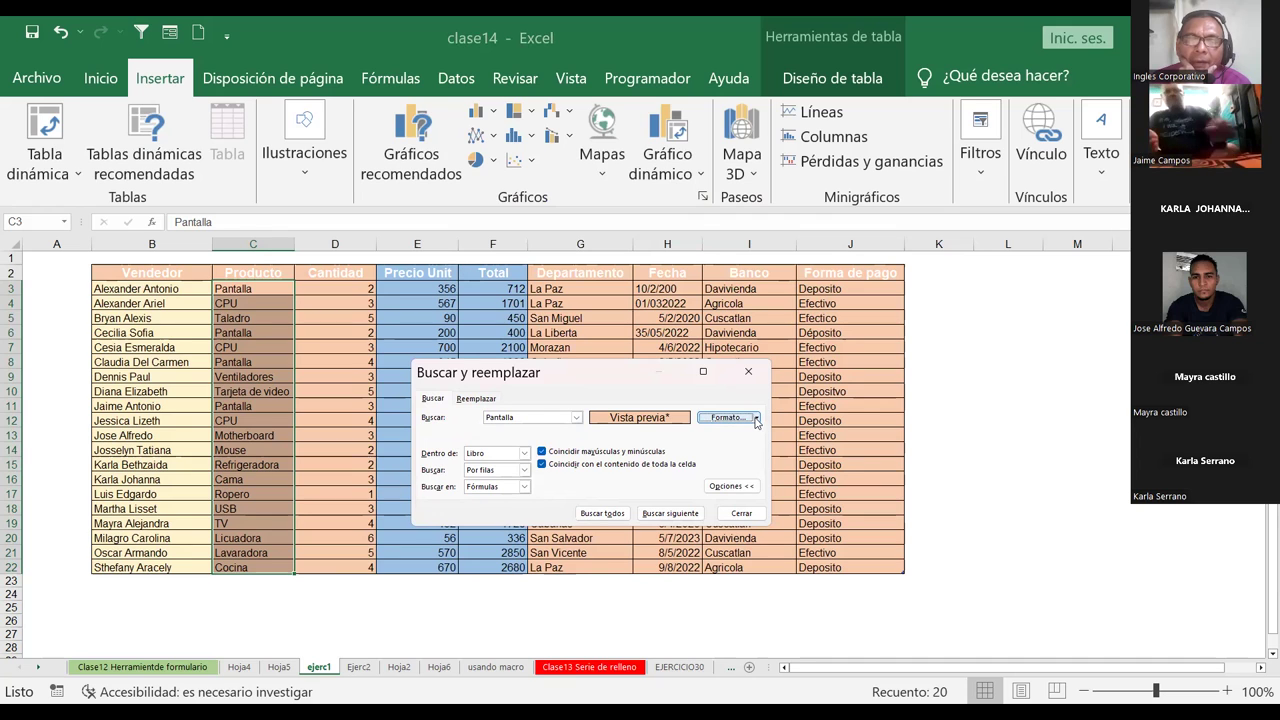
Review the find format's Number criteria, cancel, close Find and Replace, and select C3:C22
{"action": "left_click", "coordinate": [757, 418]}
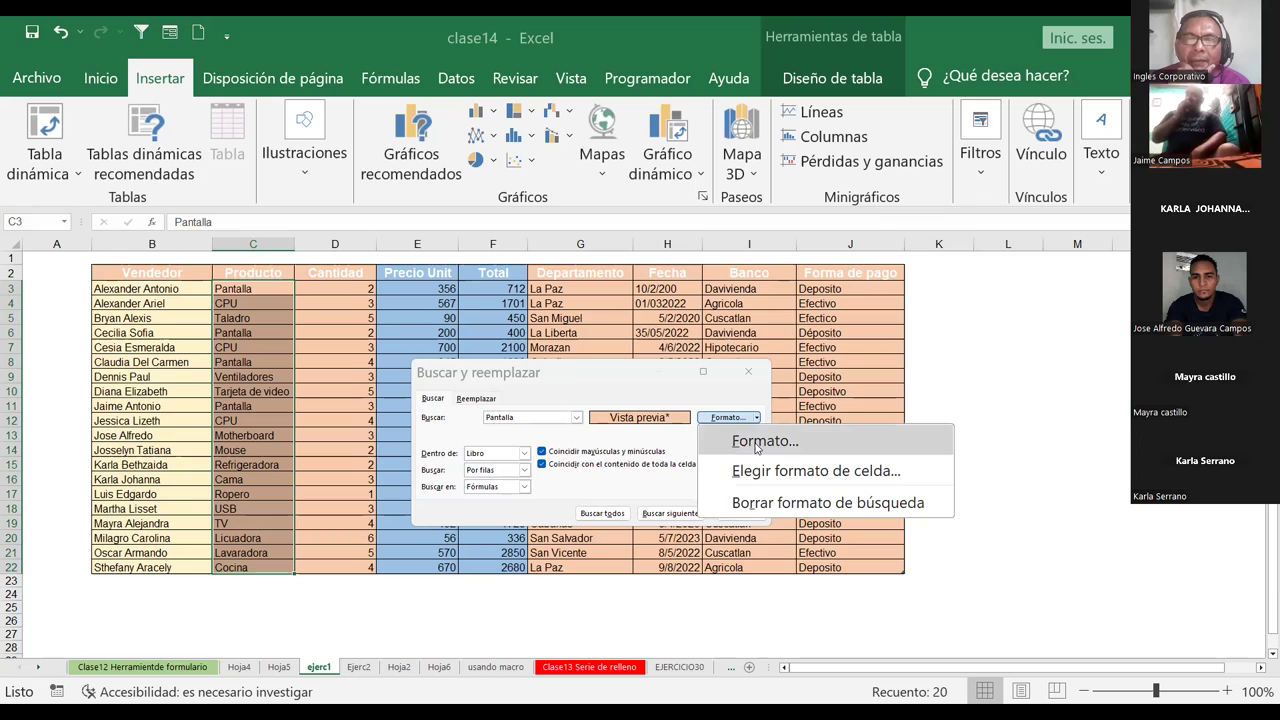
{"action": "left_click", "coordinate": [757, 445]}
{"action": "left_click", "coordinate": [612, 296]}
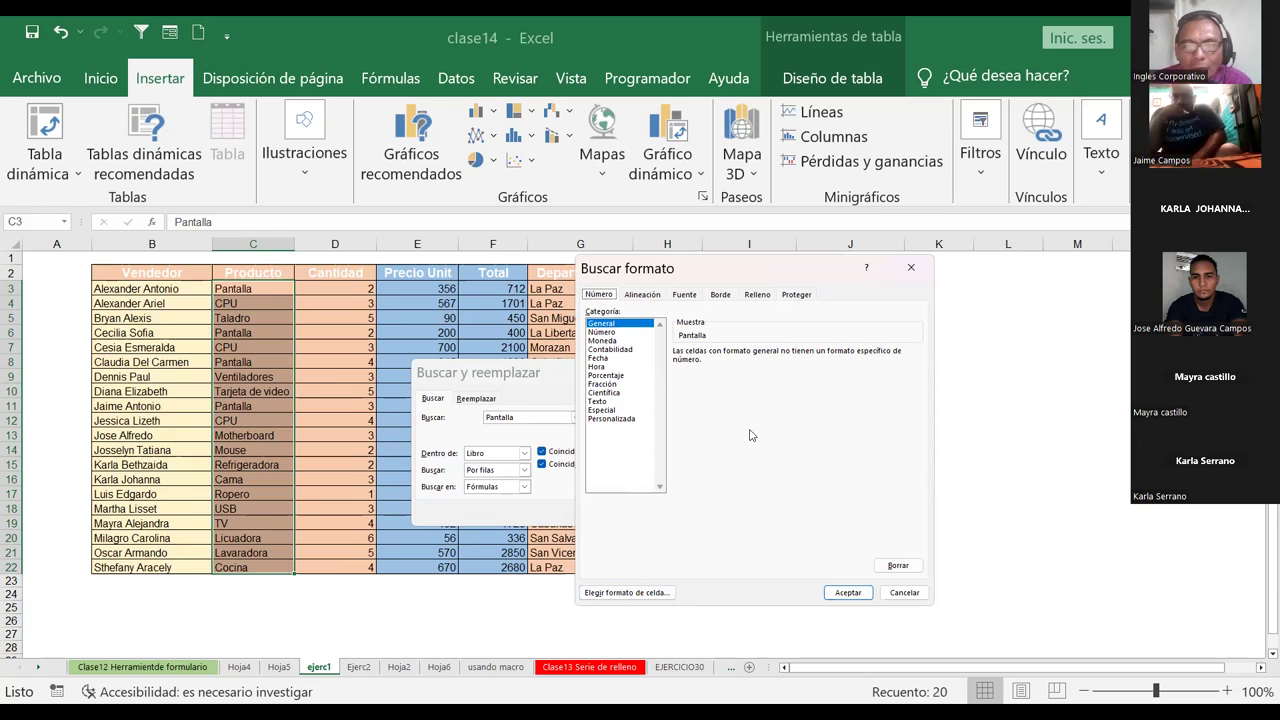
{"action": "left_click_drag", "start_coordinate": [904, 593], "coordinate": [745, 519]}
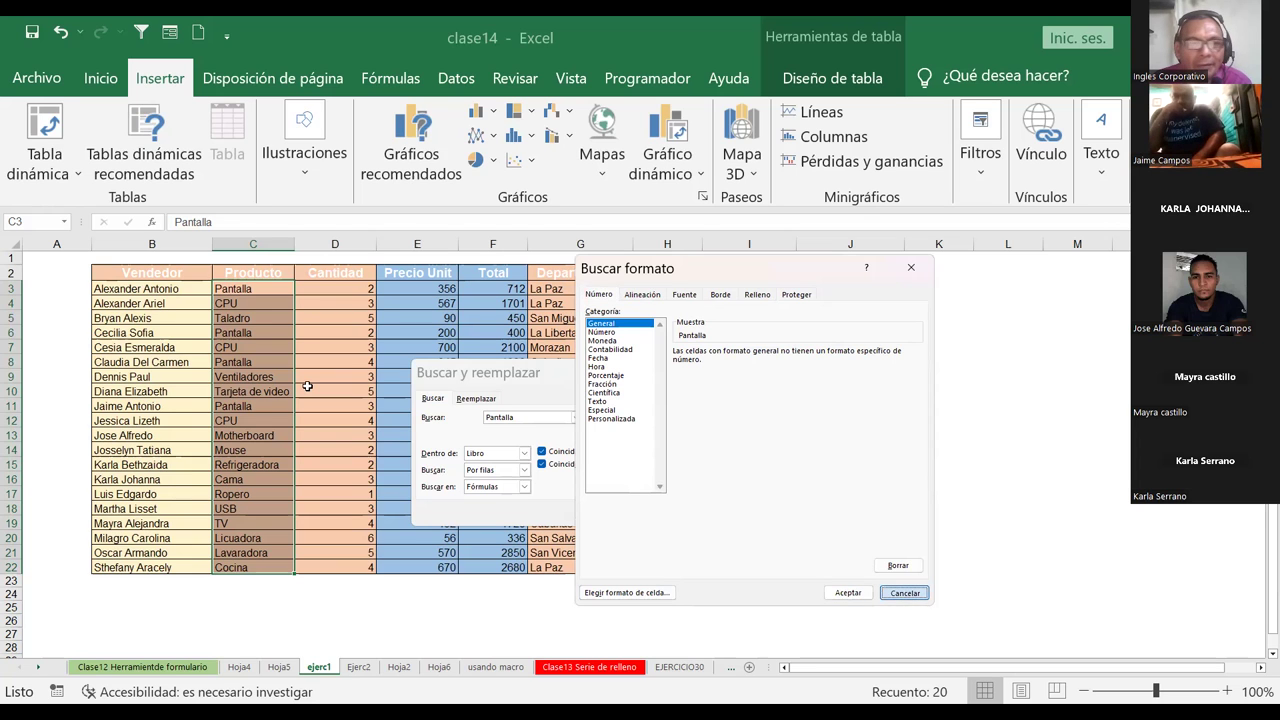
{"action": "key", "text": "Return"}
{"action": "left_click_drag", "start_coordinate": [258, 288], "coordinate": [253, 567]}
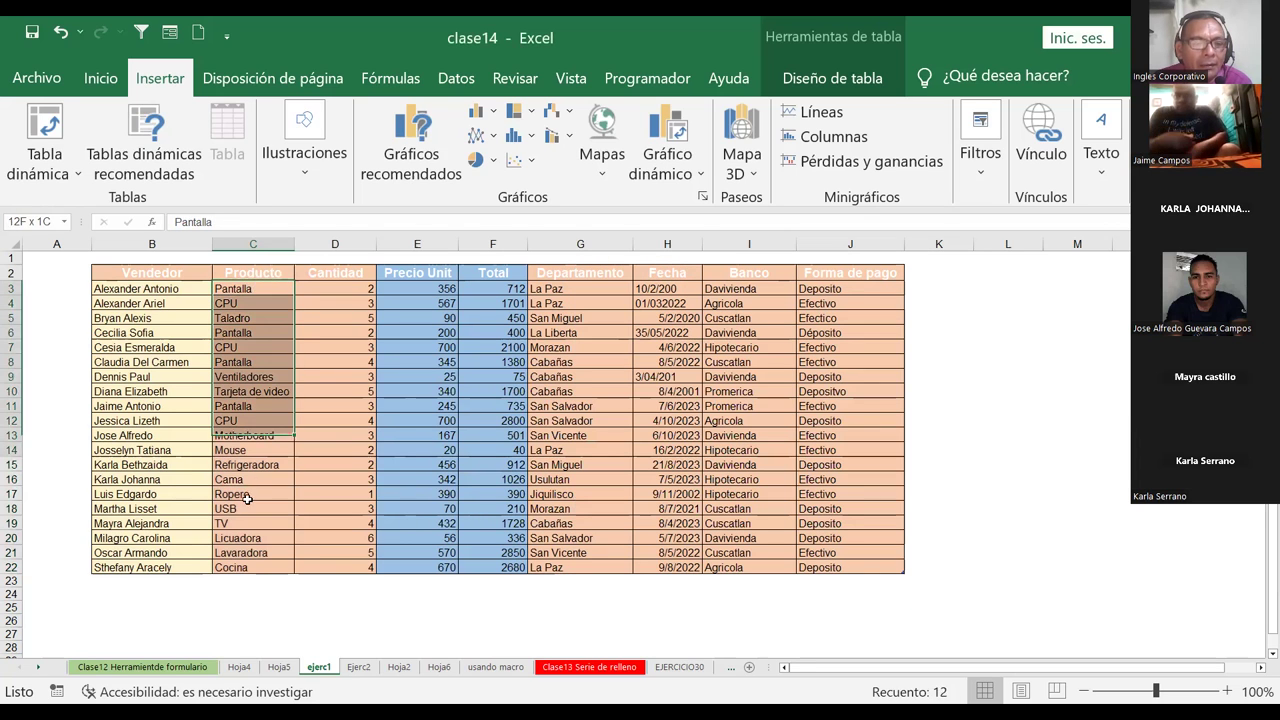
Check the Format Cells settings of the selection, then reselect Producto cells C3:C22
{"action": "right_click", "coordinate": [256, 303]}
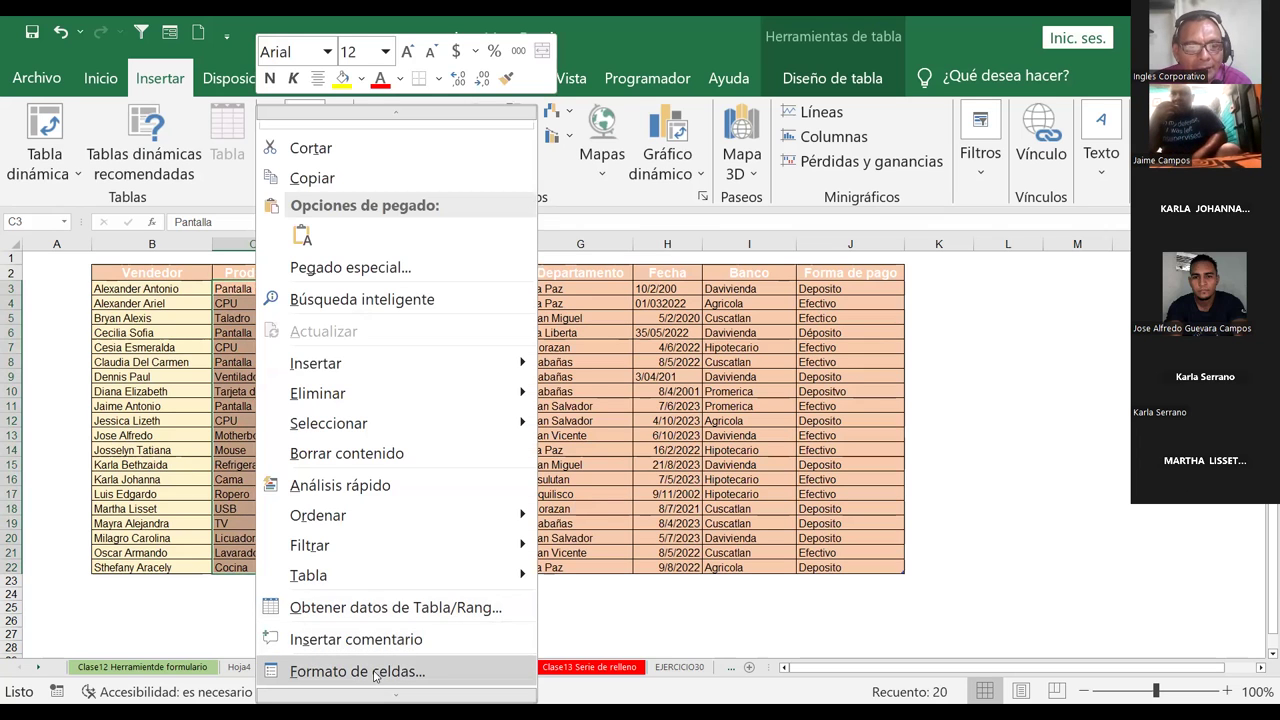
{"action": "key", "text": "Return"}
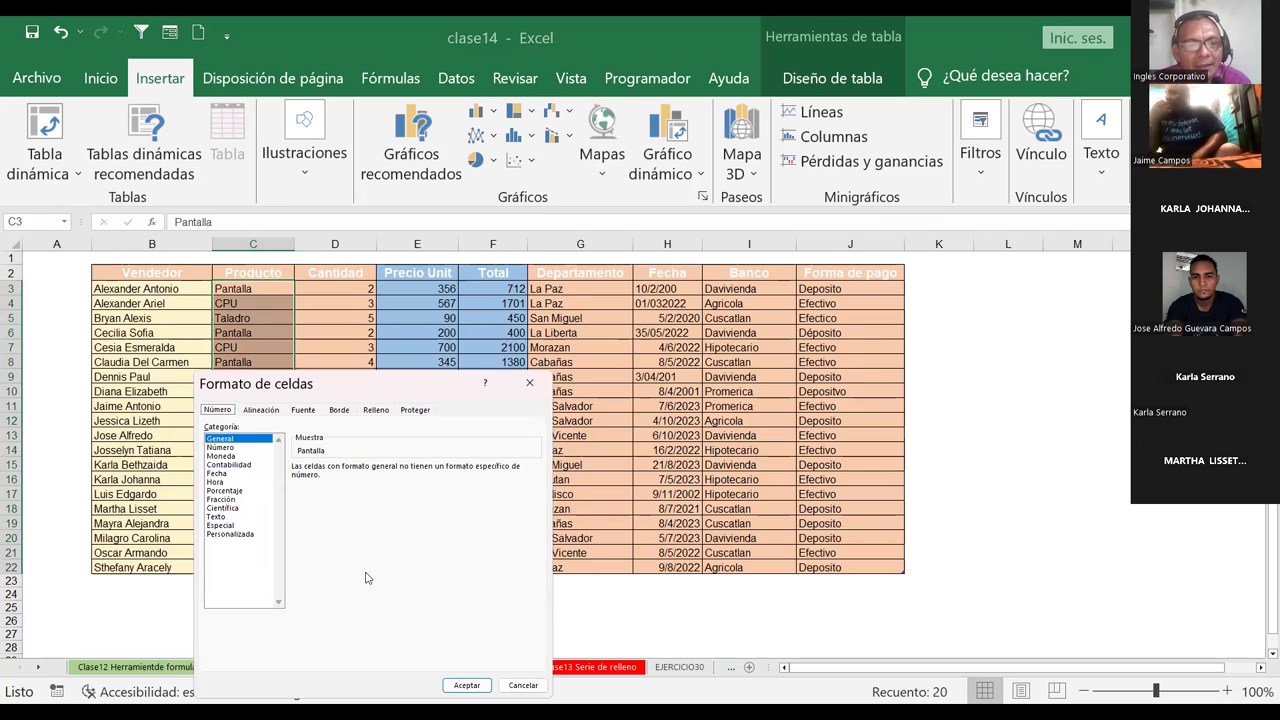
{"action": "key", "text": "Return"}
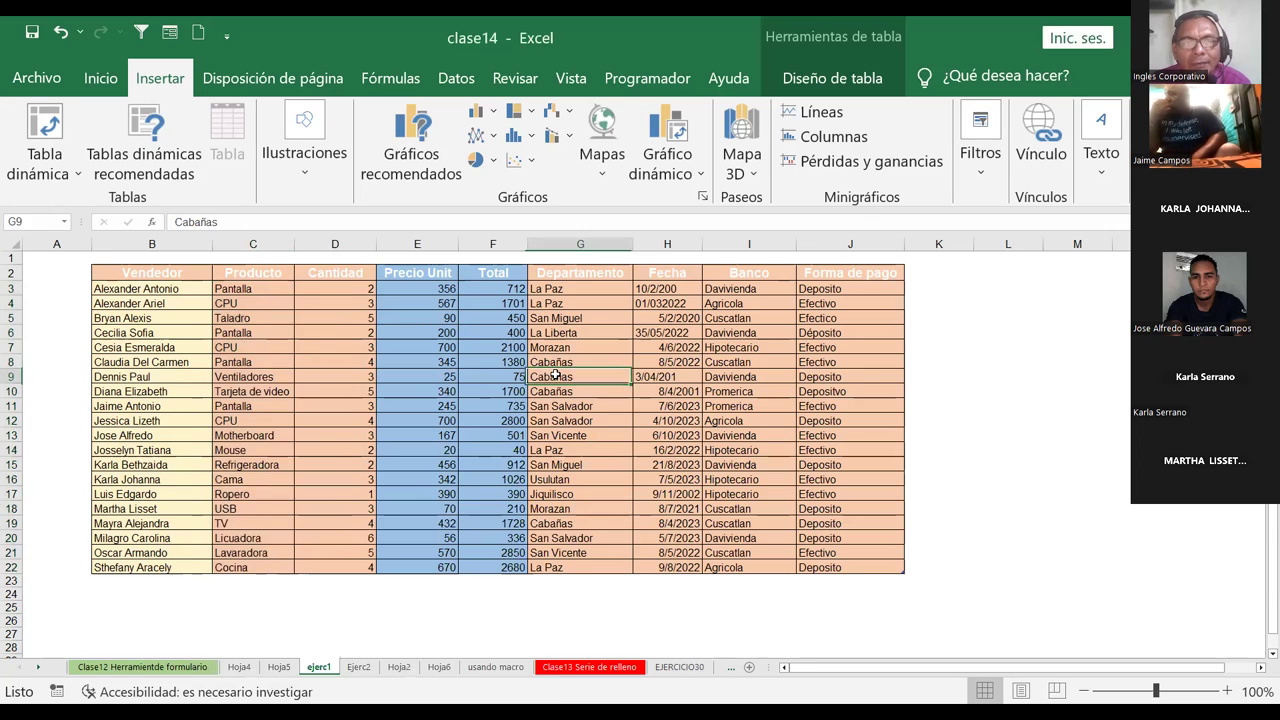
{"action": "left_click_drag", "start_coordinate": [250, 288], "coordinate": [253, 566]}
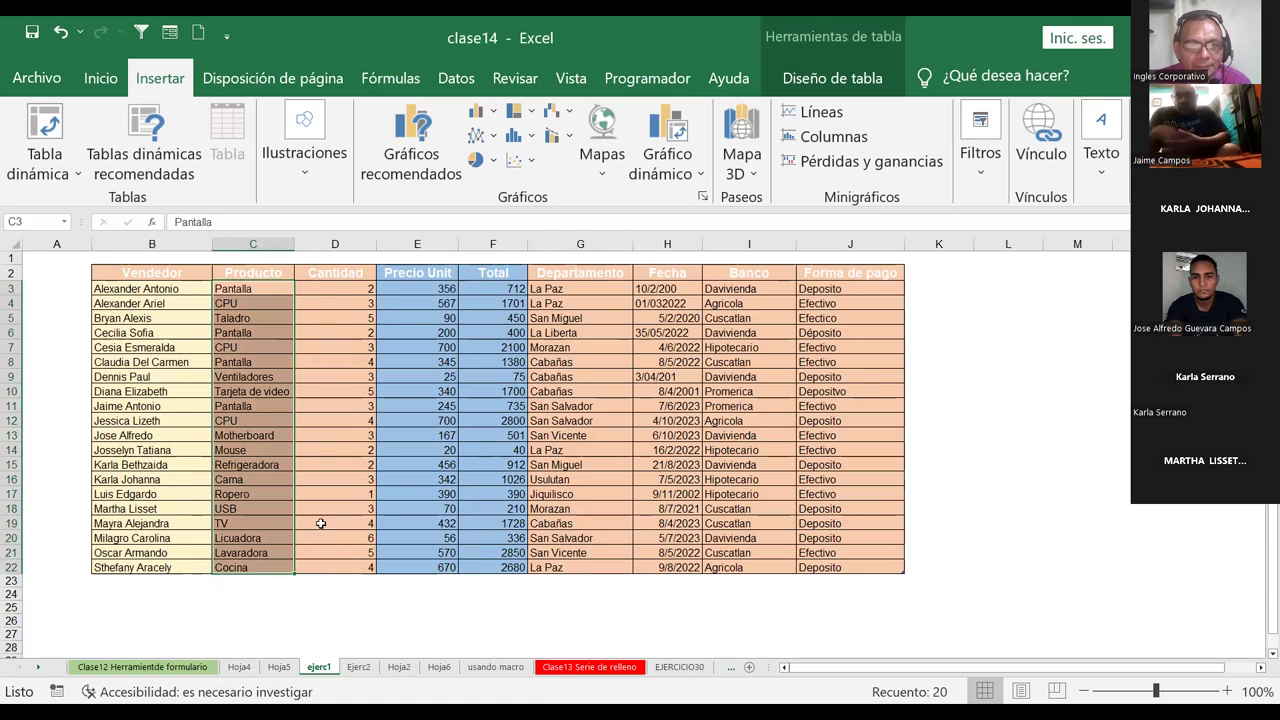
Open Find from Home > Find & Select with Match case and Match entire cell contents unchecked
{"action": "left_click", "coordinate": [456, 78]}
{"action": "left_click", "coordinate": [367, 83]}
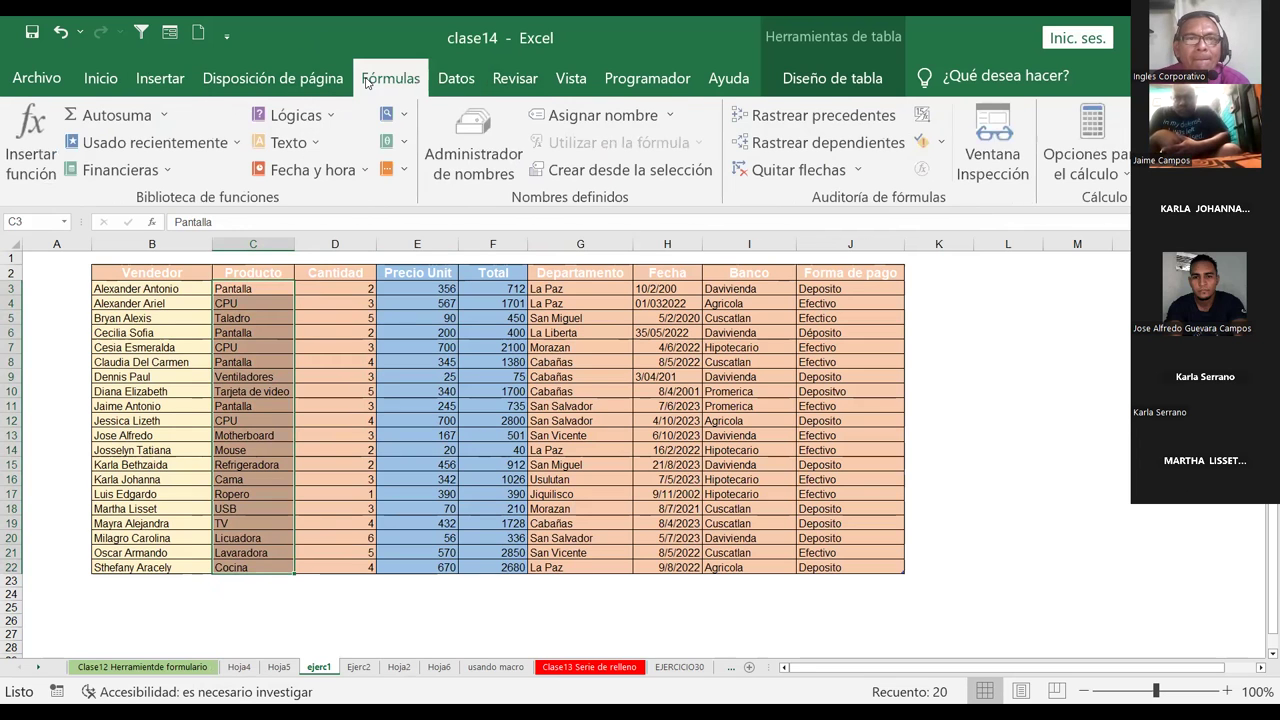
{"action": "left_click", "coordinate": [100, 78]}
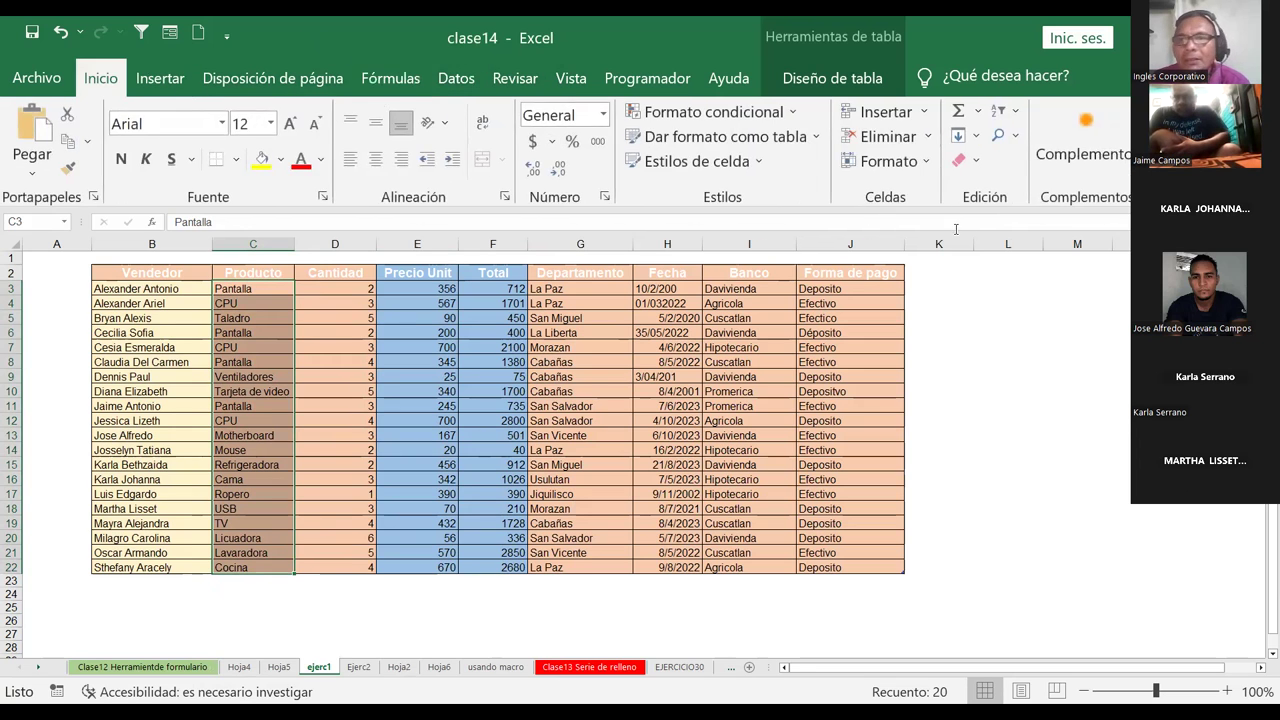
{"action": "left_click", "coordinate": [1015, 137]}
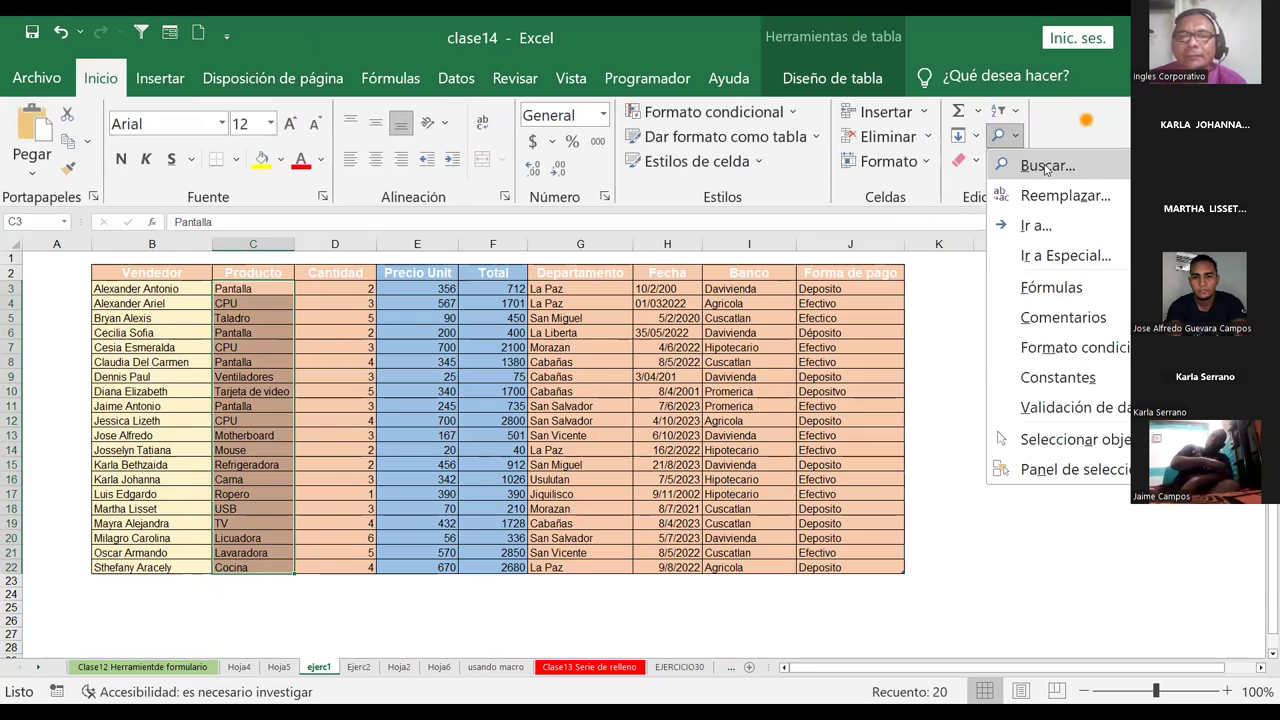
{"action": "left_click", "coordinate": [1046, 166]}
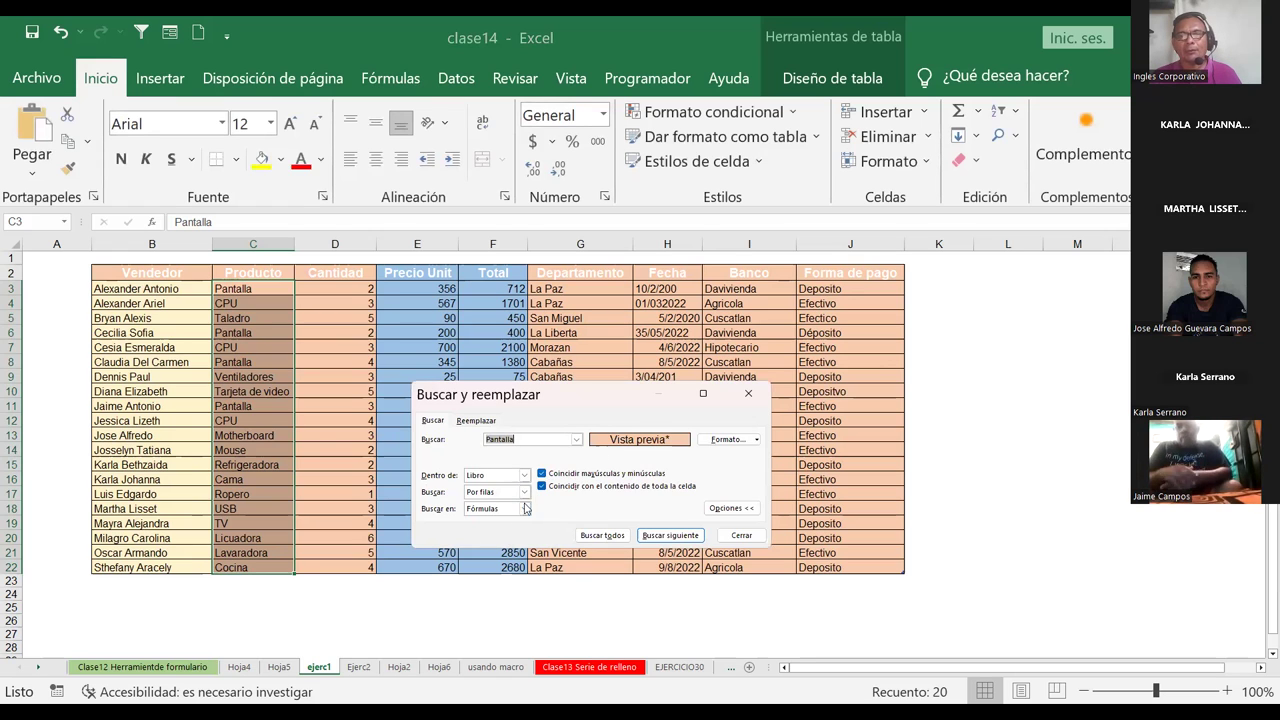
{"action": "left_click", "coordinate": [541, 474]}
{"action": "left_click", "coordinate": [541, 486]}
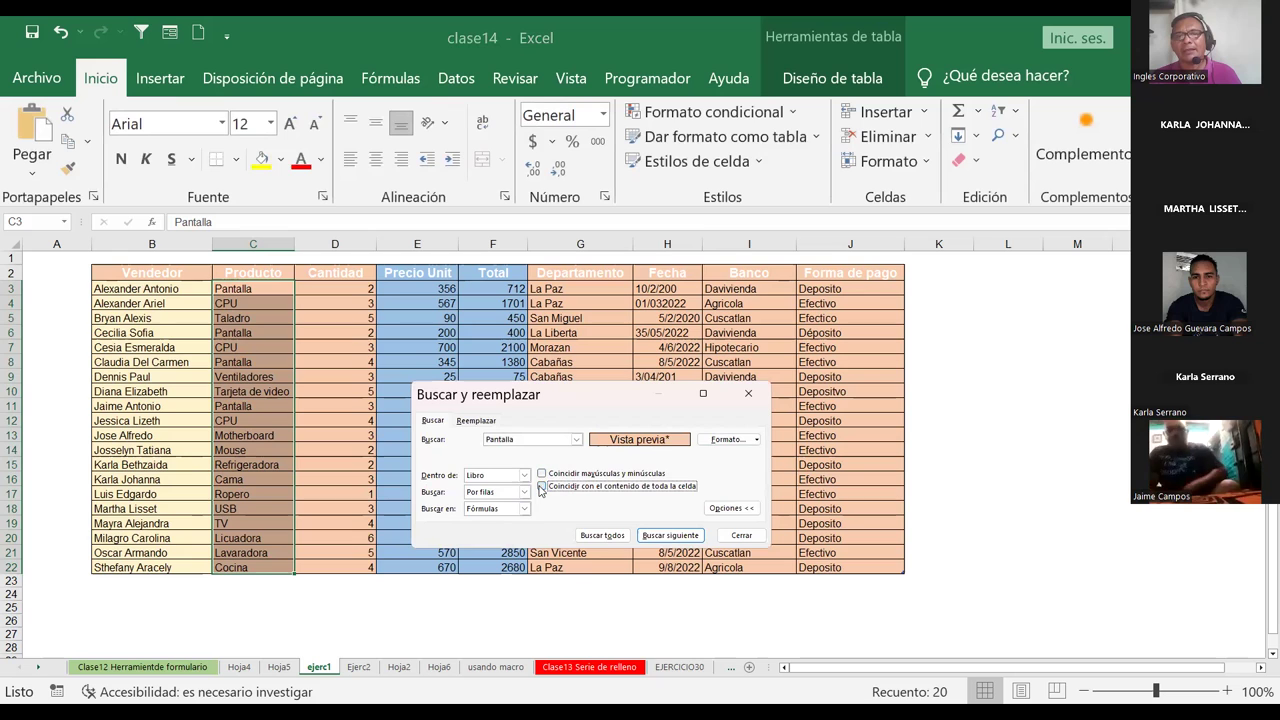
On the Replace tab, review and accept the search format, then open and close the replacement format
{"action": "left_click", "coordinate": [475, 420]}
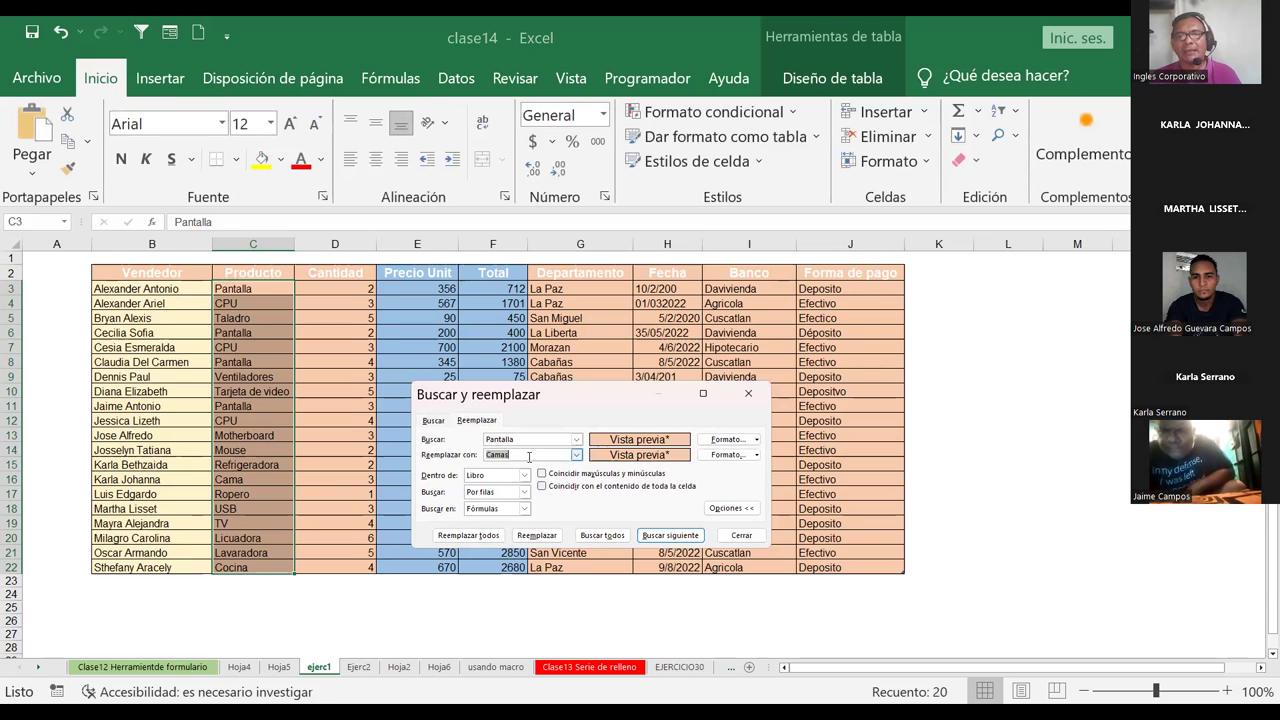
{"action": "left_click", "coordinate": [758, 444]}
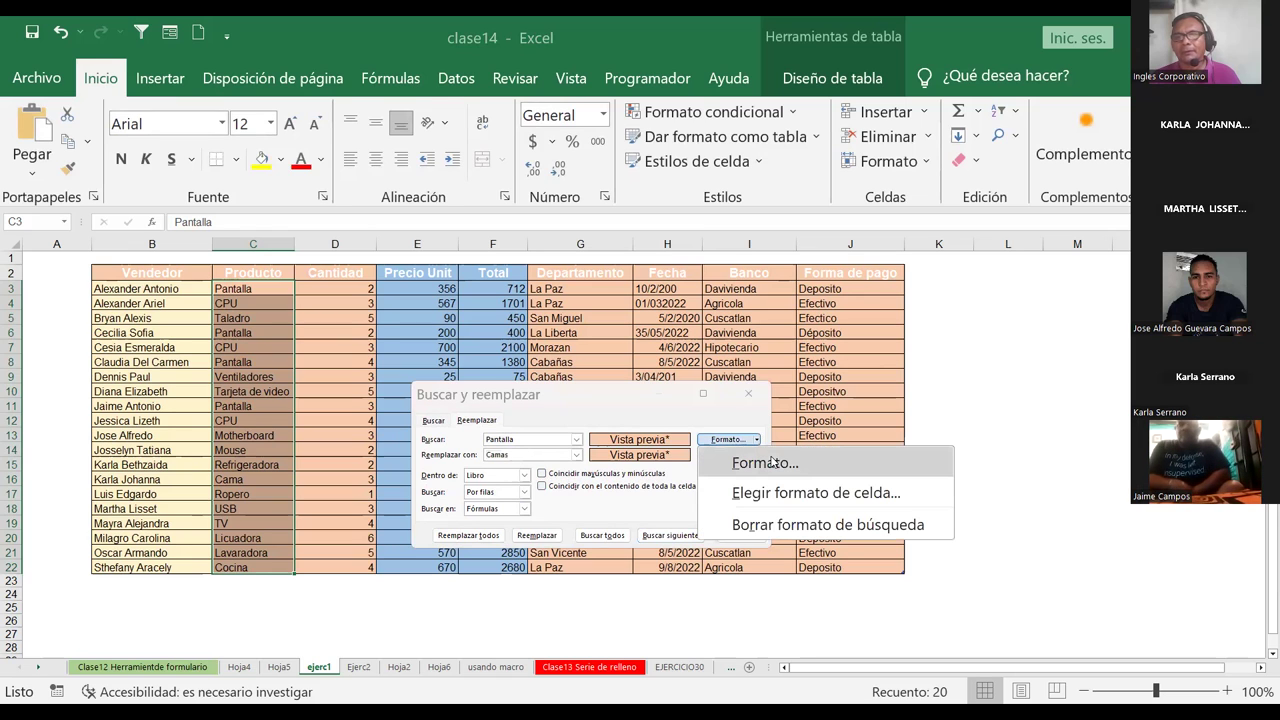
{"action": "left_click", "coordinate": [765, 460]}
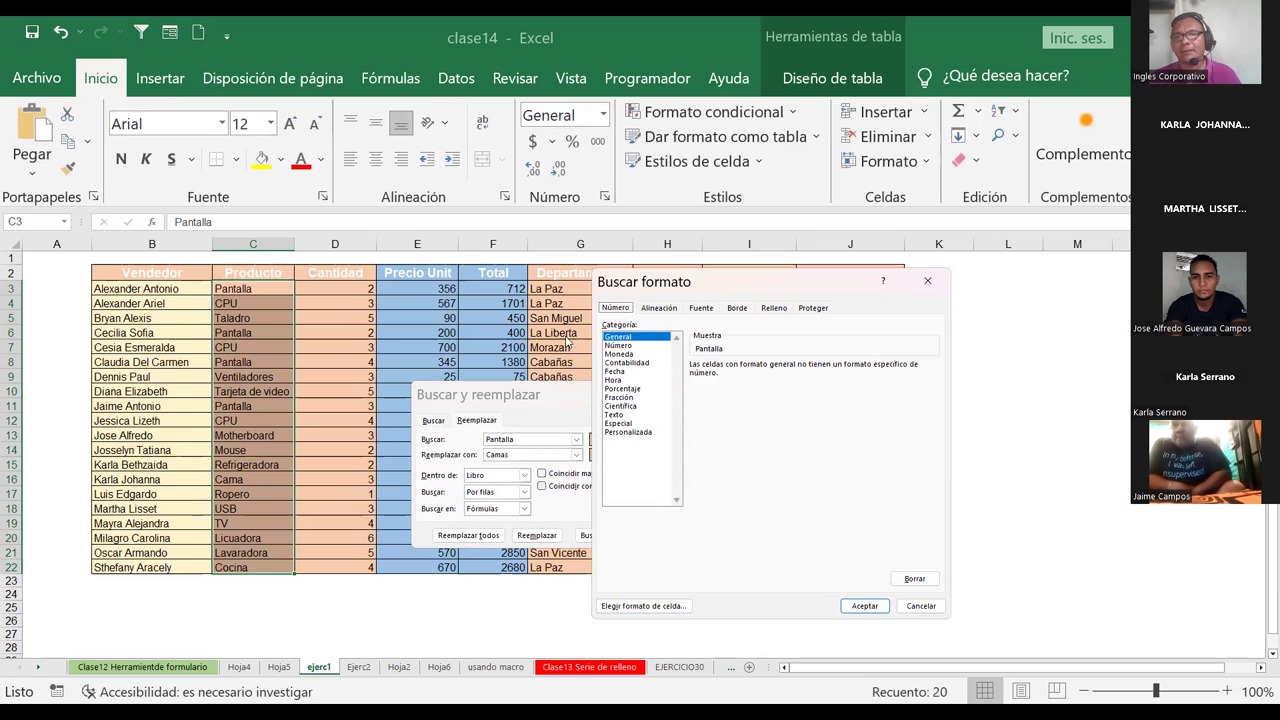
{"action": "left_click", "coordinate": [815, 309]}
{"action": "left_click", "coordinate": [617, 308]}
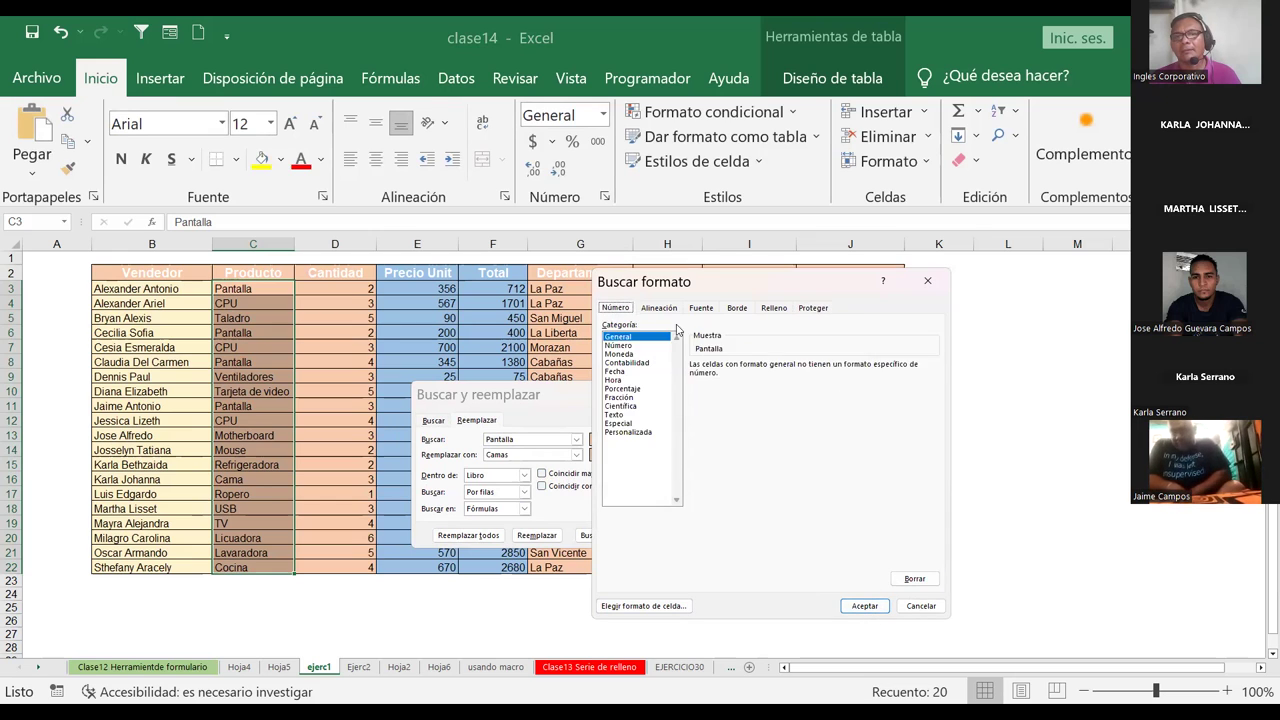
{"action": "left_click", "coordinate": [863, 604]}
{"action": "left_click", "coordinate": [756, 455]}
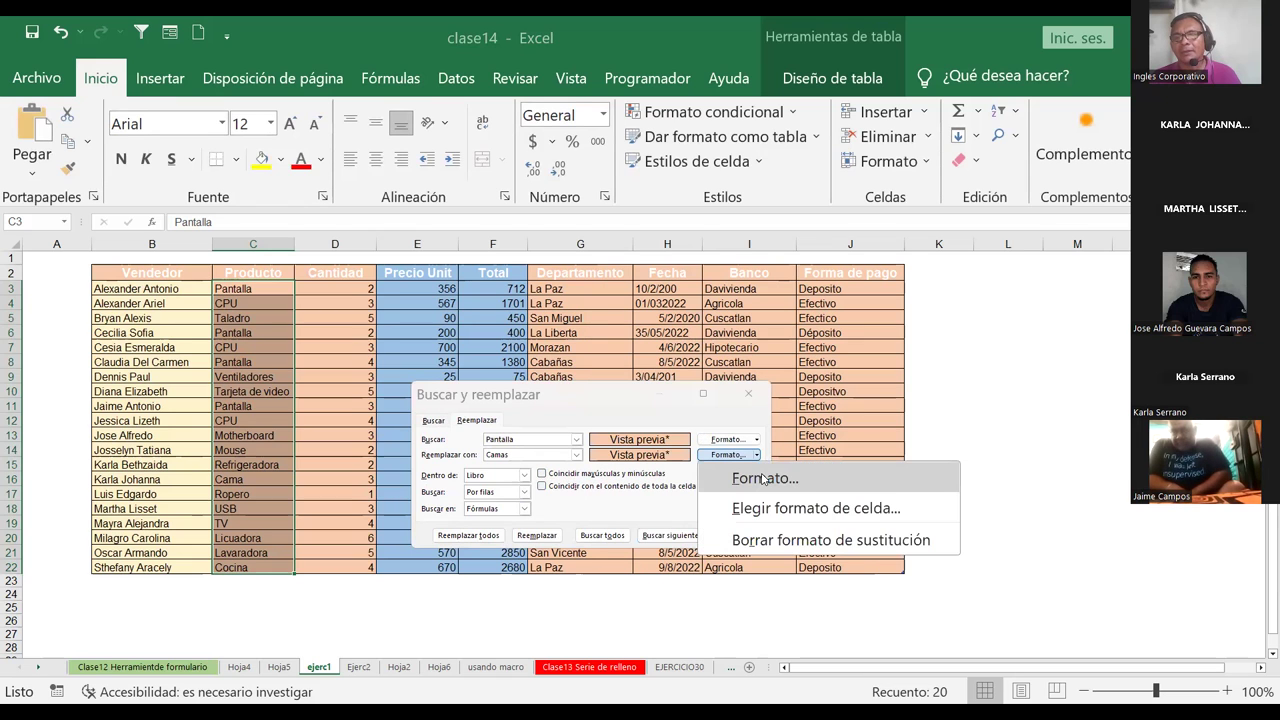
{"action": "left_click", "coordinate": [763, 480]}
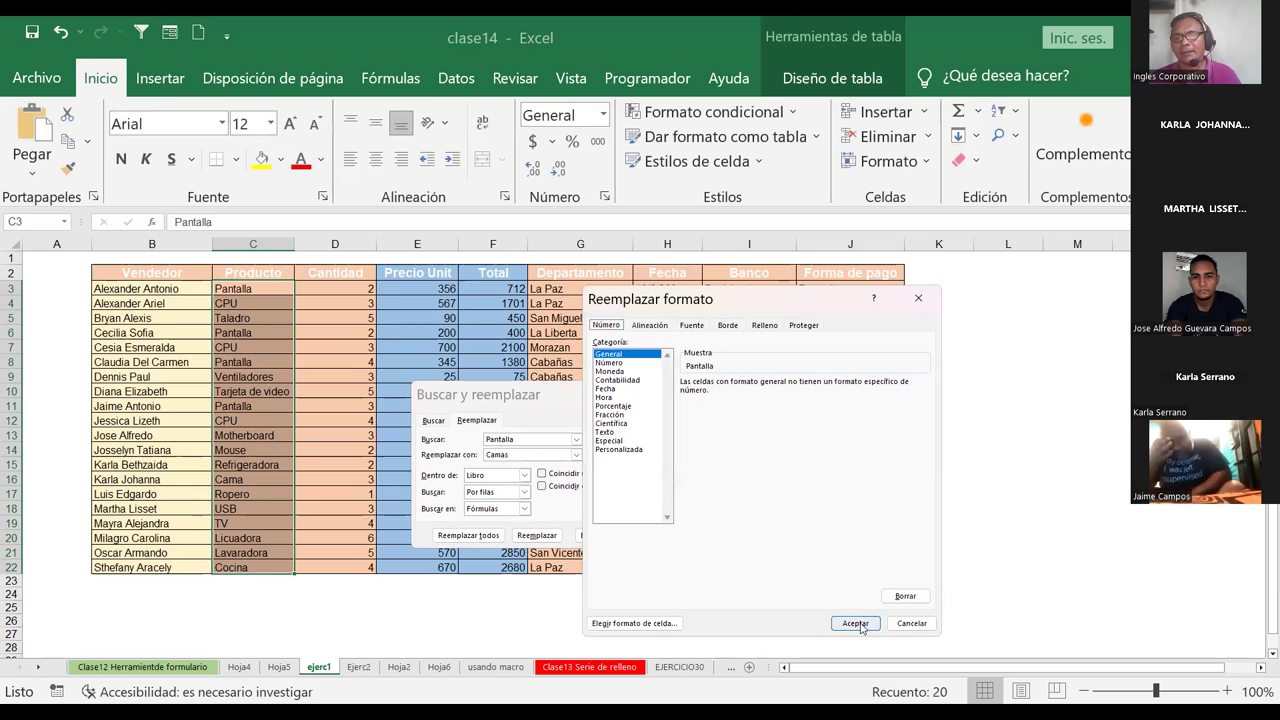
{"action": "key", "text": "Escape"}
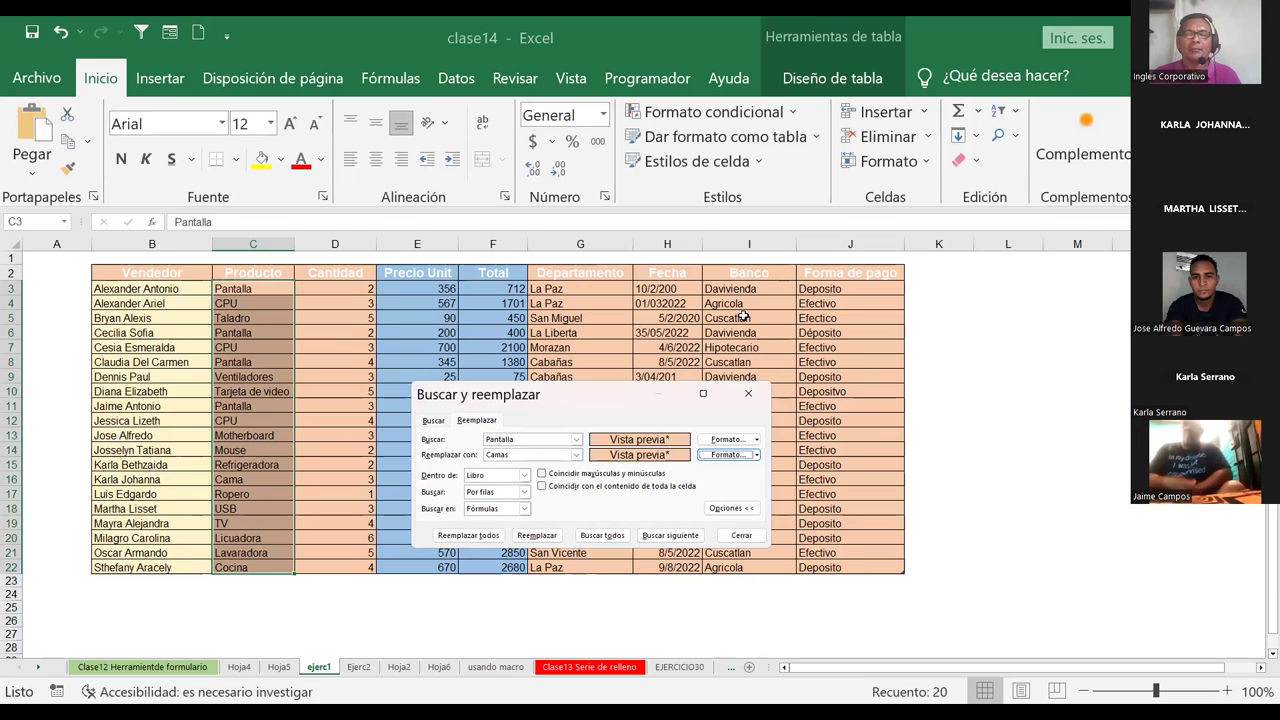
Turn on Match case and Match entire cell contents for the Pantalla search
{"action": "left_click", "coordinate": [541, 474]}
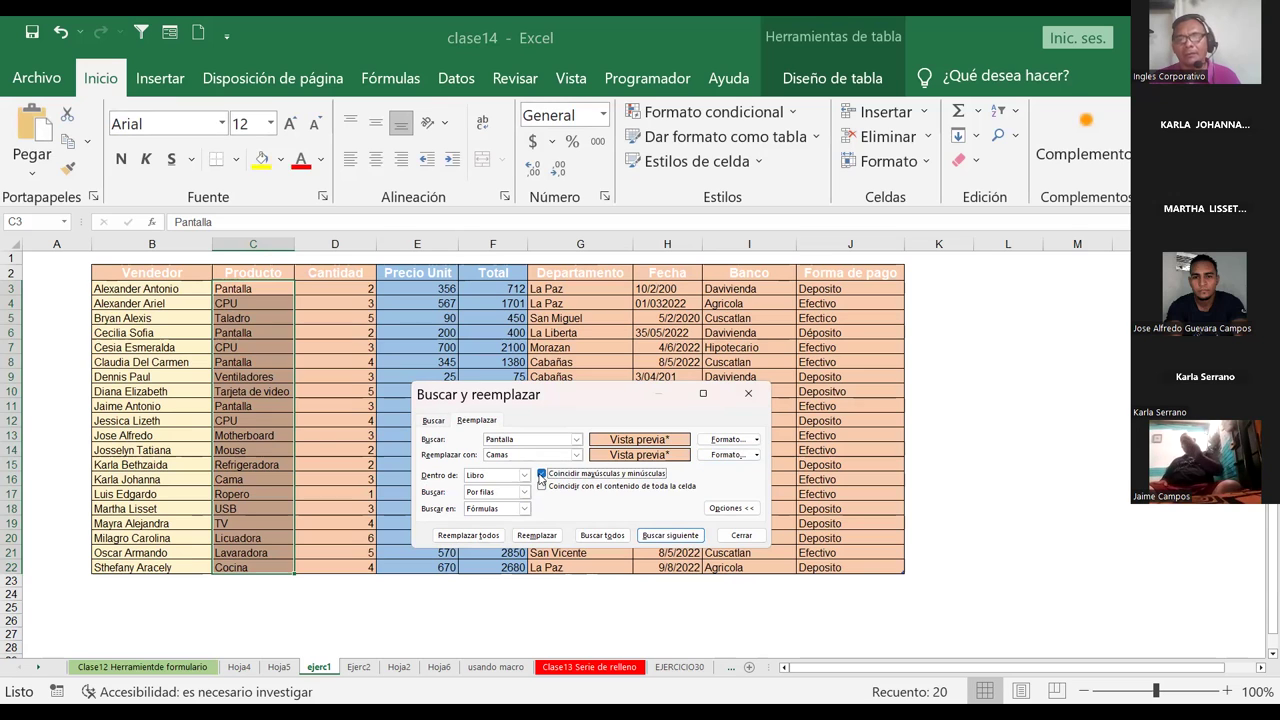
{"action": "key", "text": "Tab"}
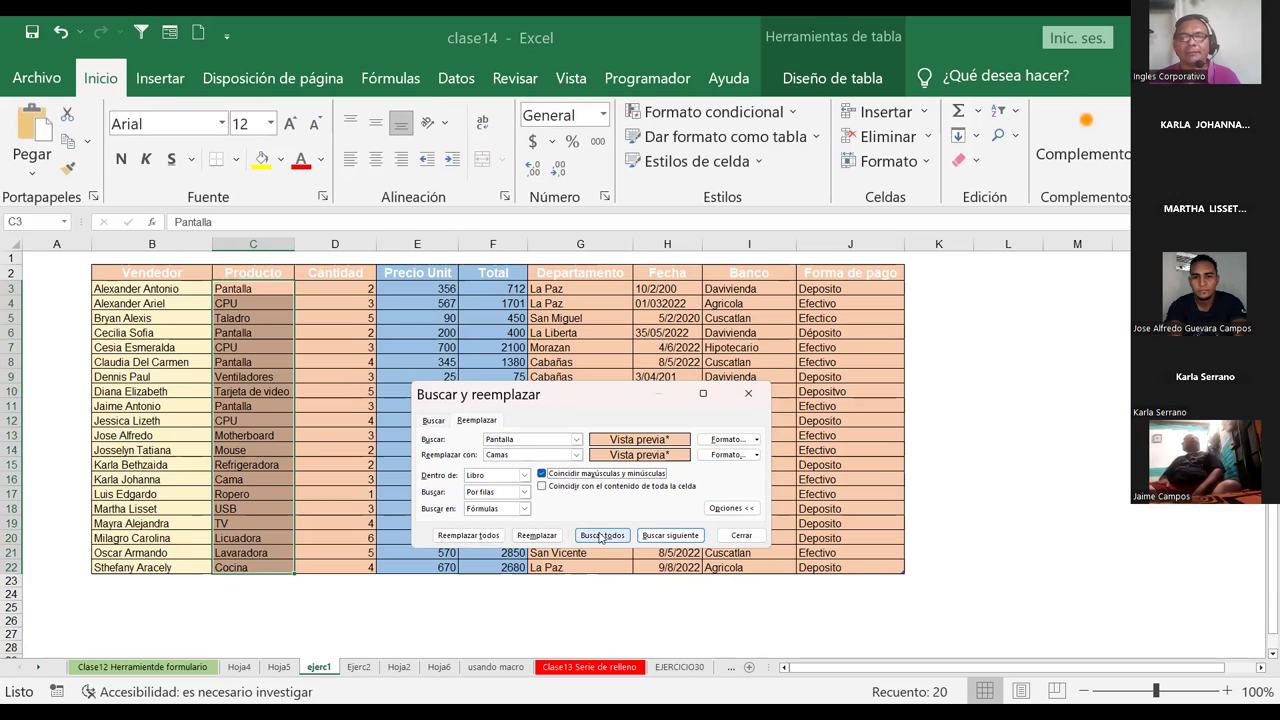
{"action": "key", "text": "Tab"}
{"action": "key", "text": "Tab"}
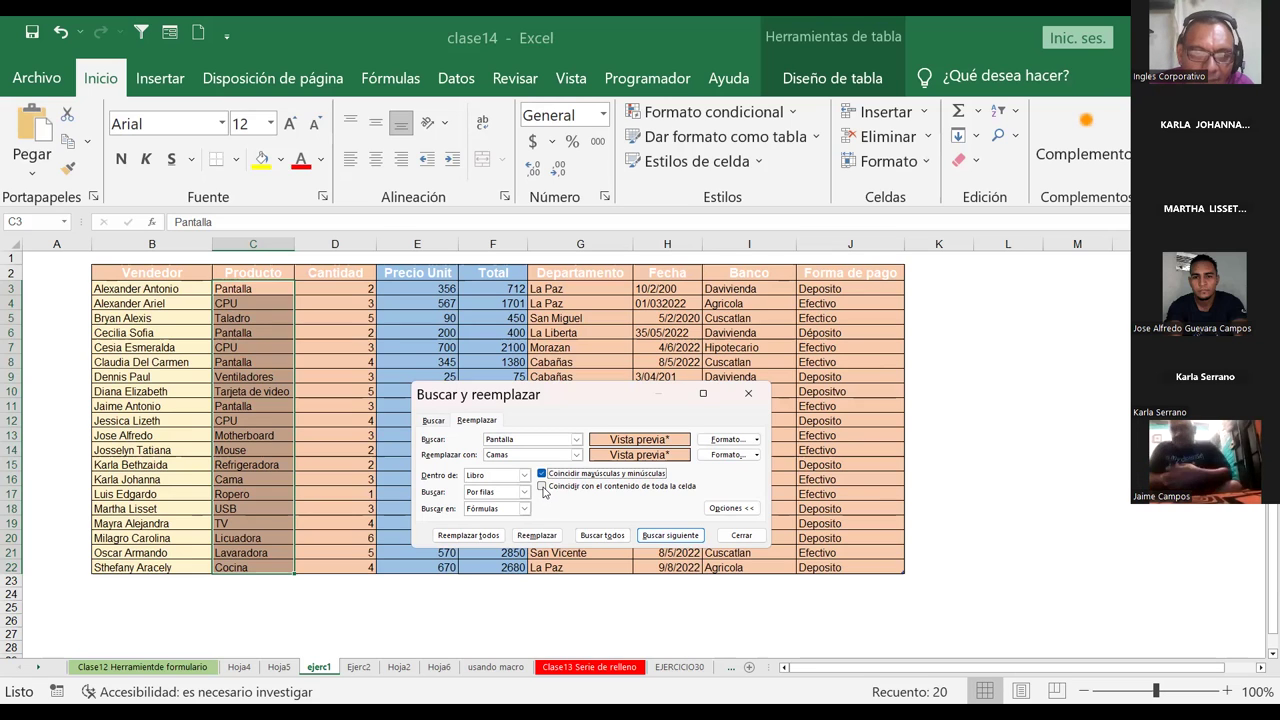
{"action": "left_click", "coordinate": [544, 490]}
{"action": "left_click", "coordinate": [544, 490]}
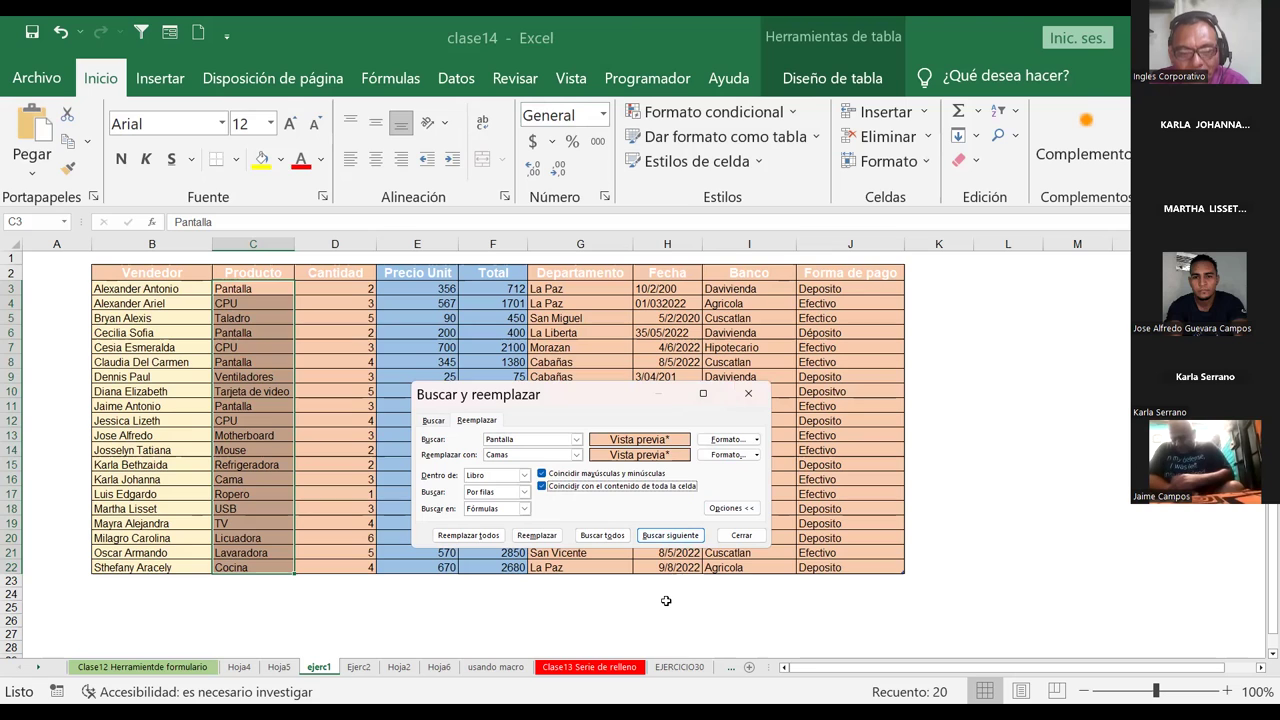
Try replacing Pantalla with Camas (no matches), then choose to take the search format from a cell
{"action": "left_click", "coordinate": [545, 542]}
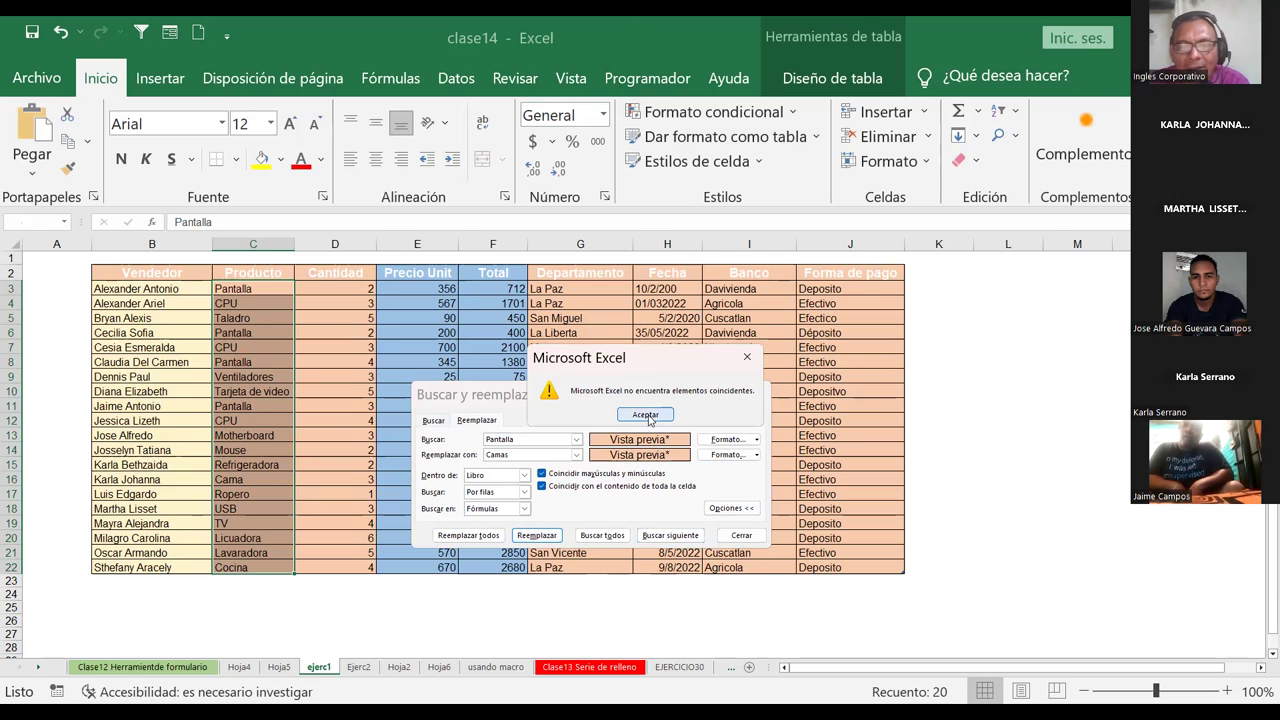
{"action": "key", "text": "Return"}
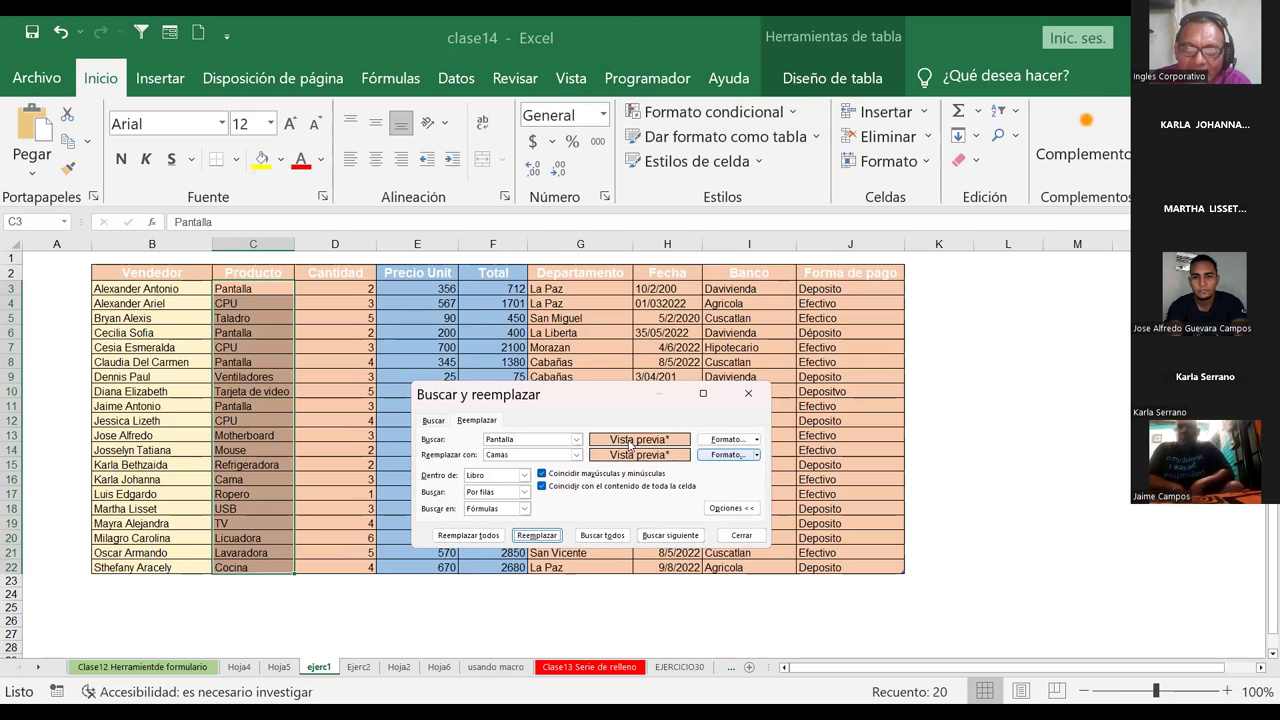
{"action": "left_click", "coordinate": [757, 440]}
{"action": "left_click", "coordinate": [760, 490]}
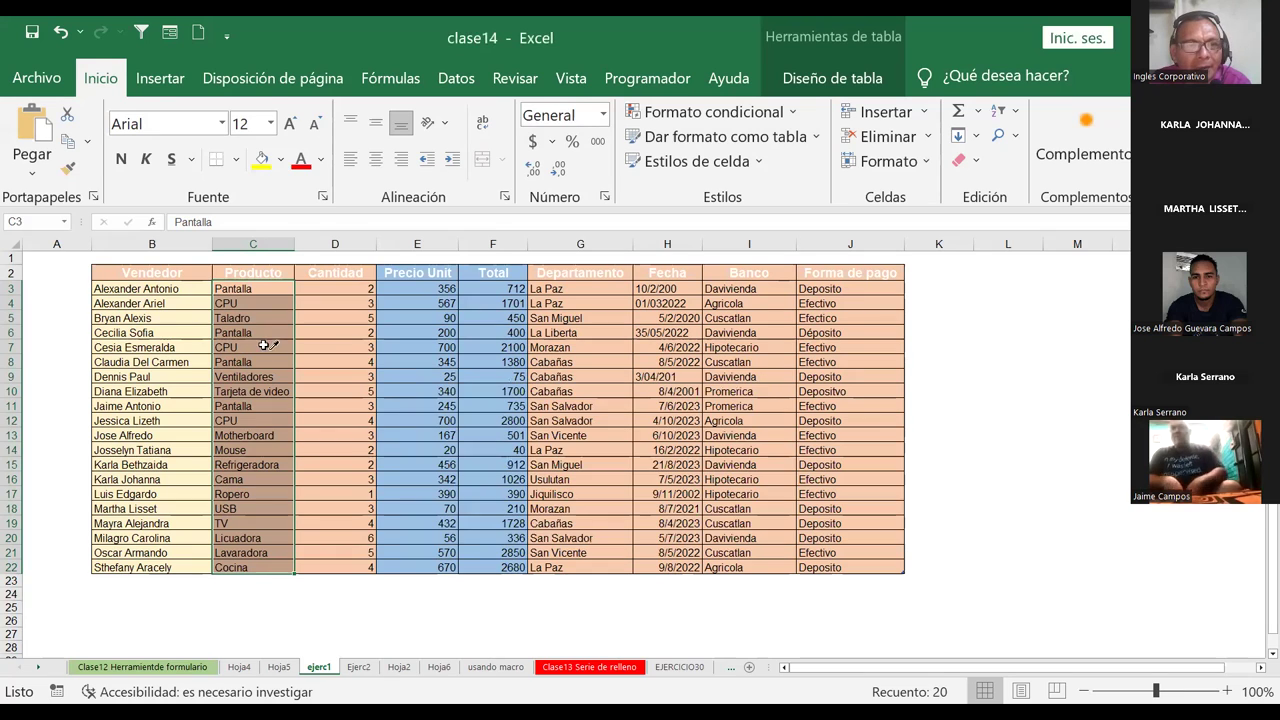
Take the search format from C3 and the replacement format from Producto cells C3:C23
{"action": "left_click", "coordinate": [249, 289]}
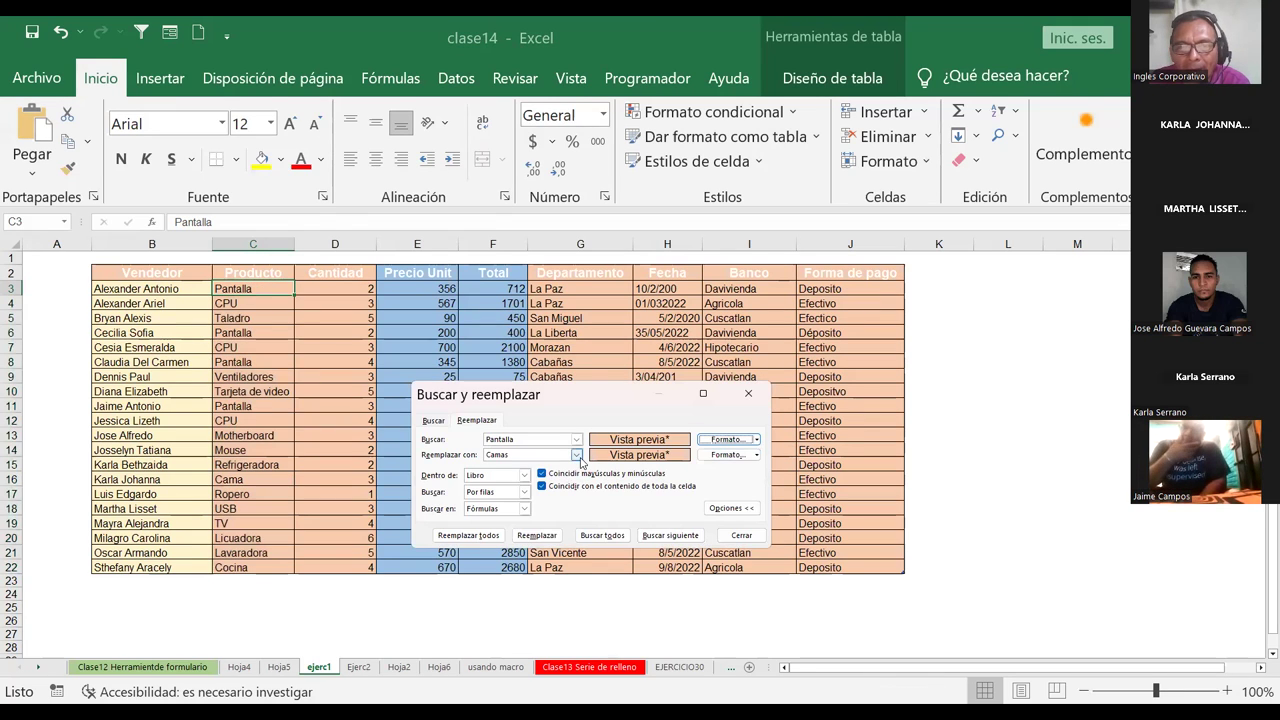
{"action": "left_click", "coordinate": [758, 459]}
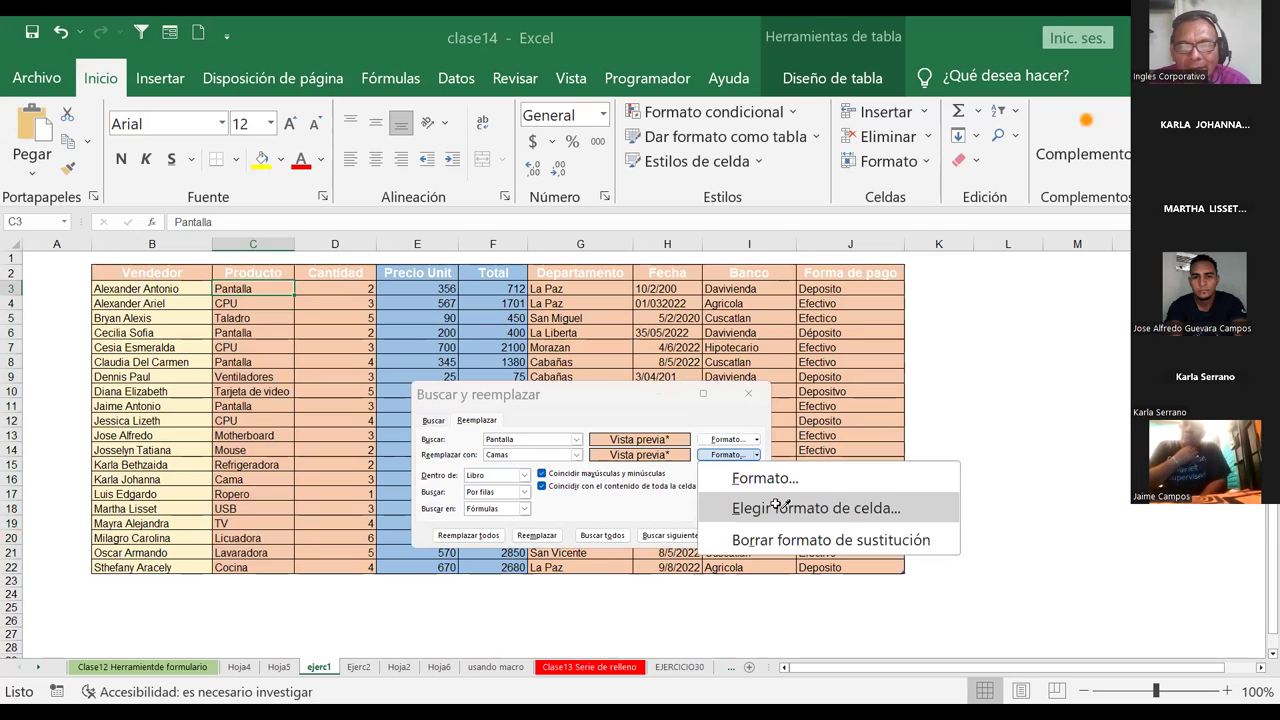
{"action": "left_click", "coordinate": [774, 506]}
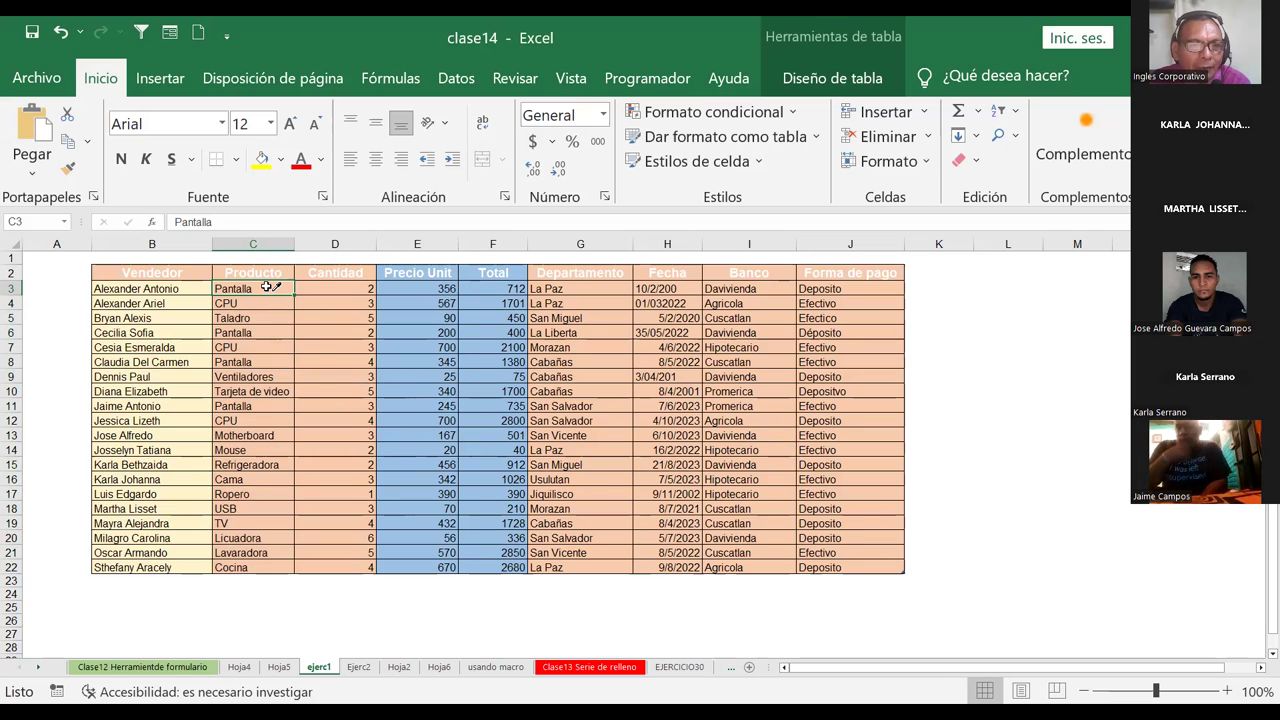
{"action": "left_click_drag", "start_coordinate": [267, 287], "coordinate": [275, 574]}
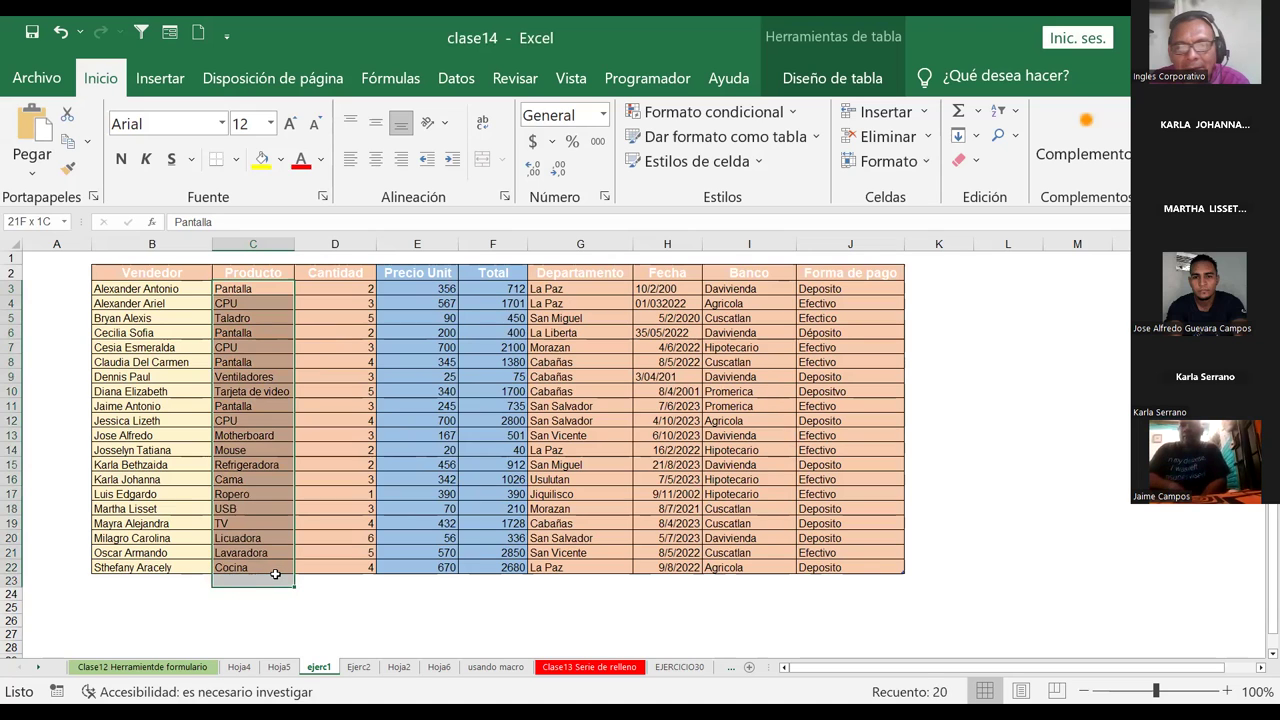
{"action": "key", "text": "ctrl+l"}
Replace Pantalla in C3 with Camas, then check the search and replacement format menus
{"action": "left_click", "coordinate": [545, 536]}
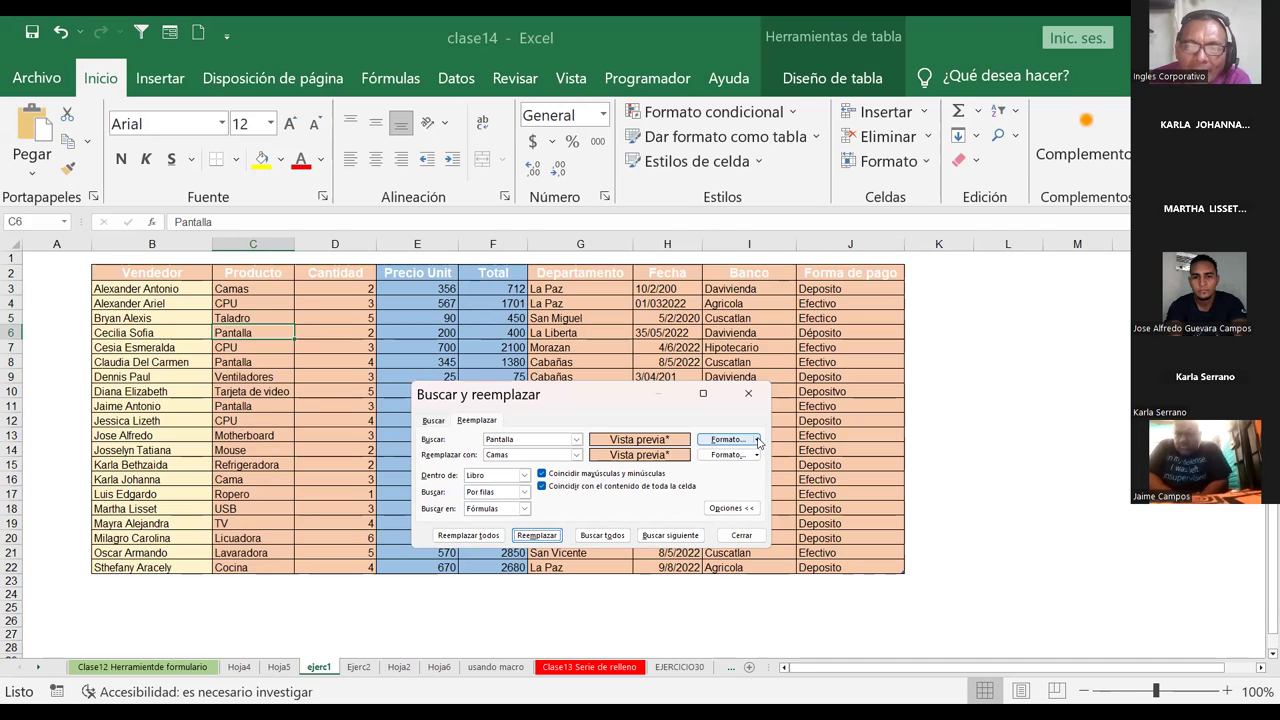
{"action": "left_click", "coordinate": [758, 441]}
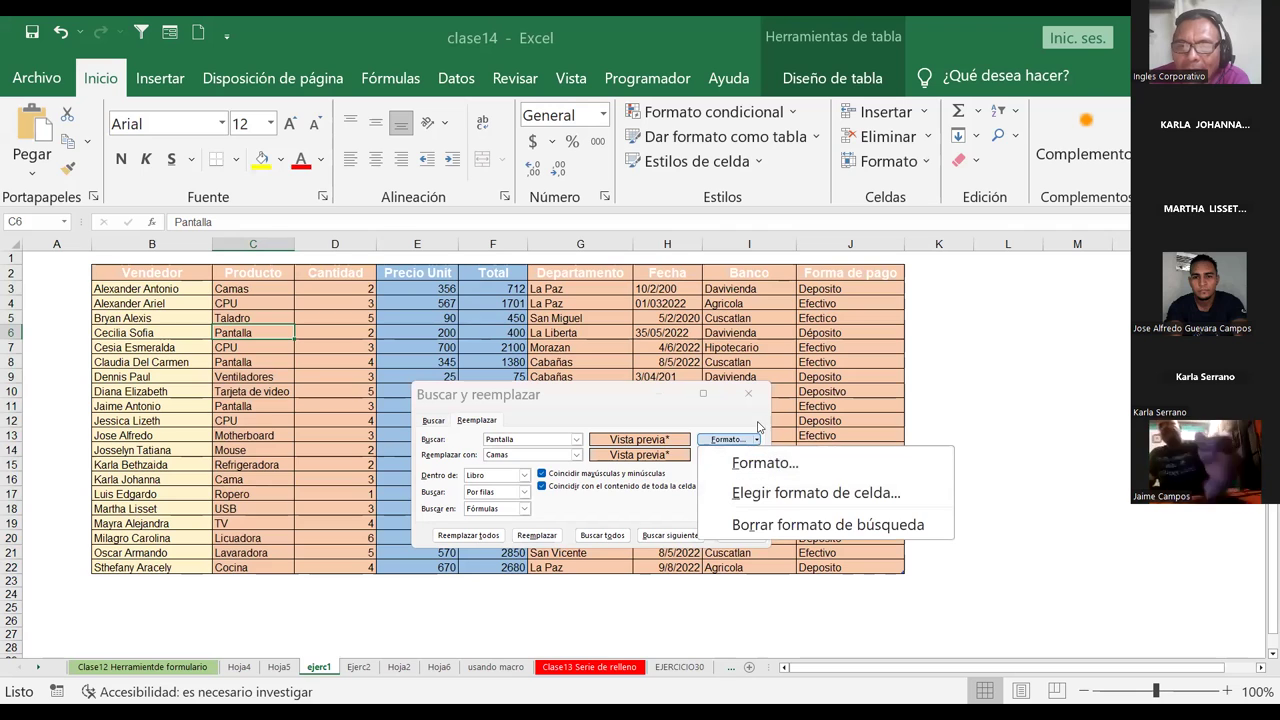
{"action": "left_click", "coordinate": [757, 455]}
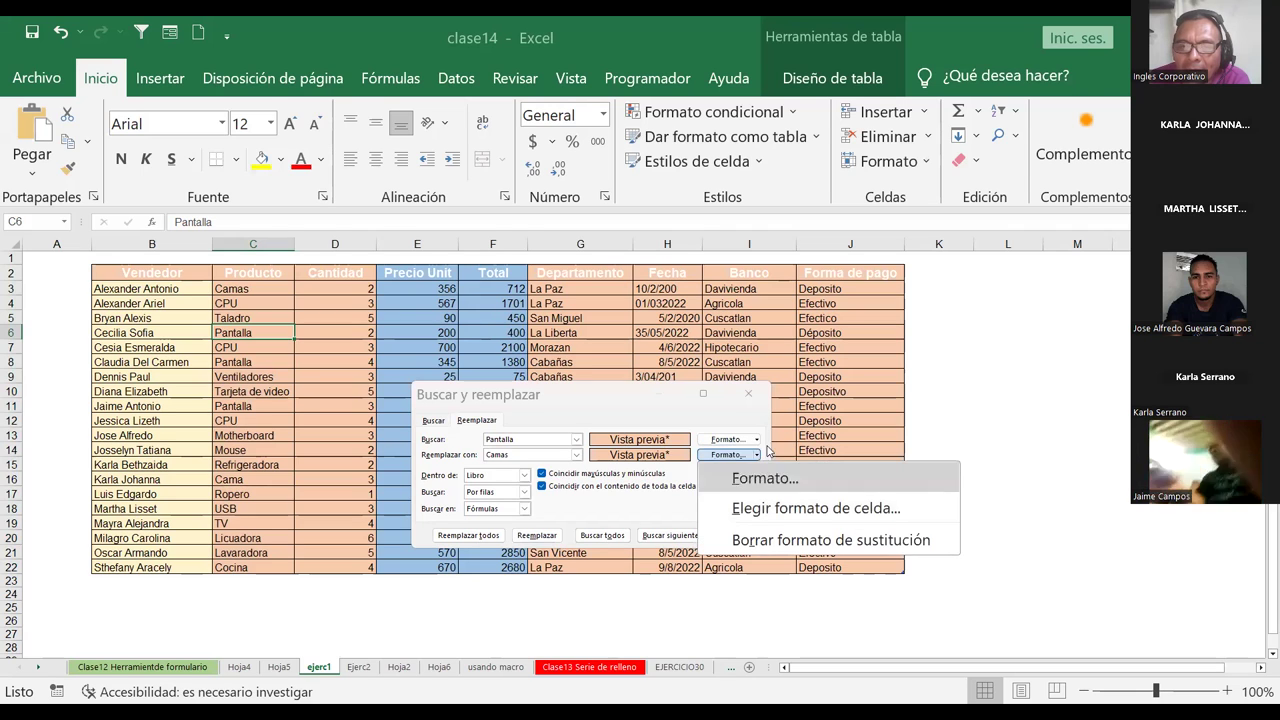
{"action": "left_click", "coordinate": [764, 423]}
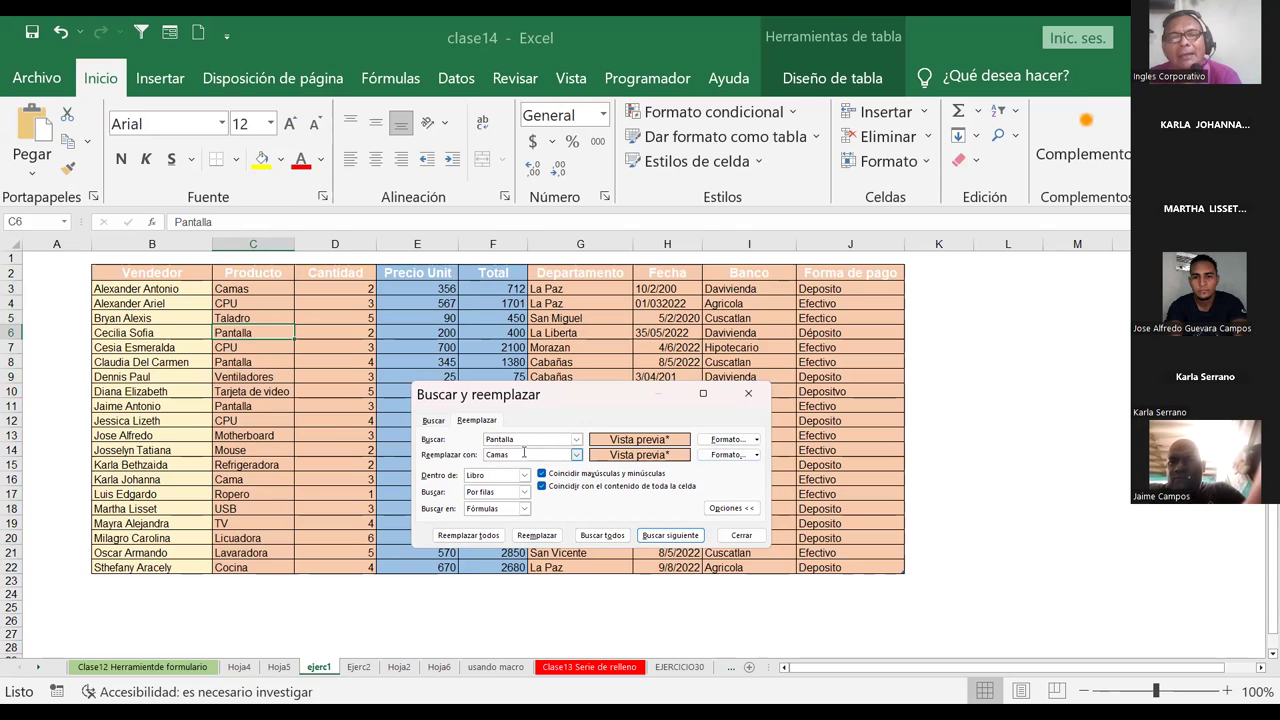
Change the search text from Pantalla to camas
{"action": "left_click", "coordinate": [434, 422]}
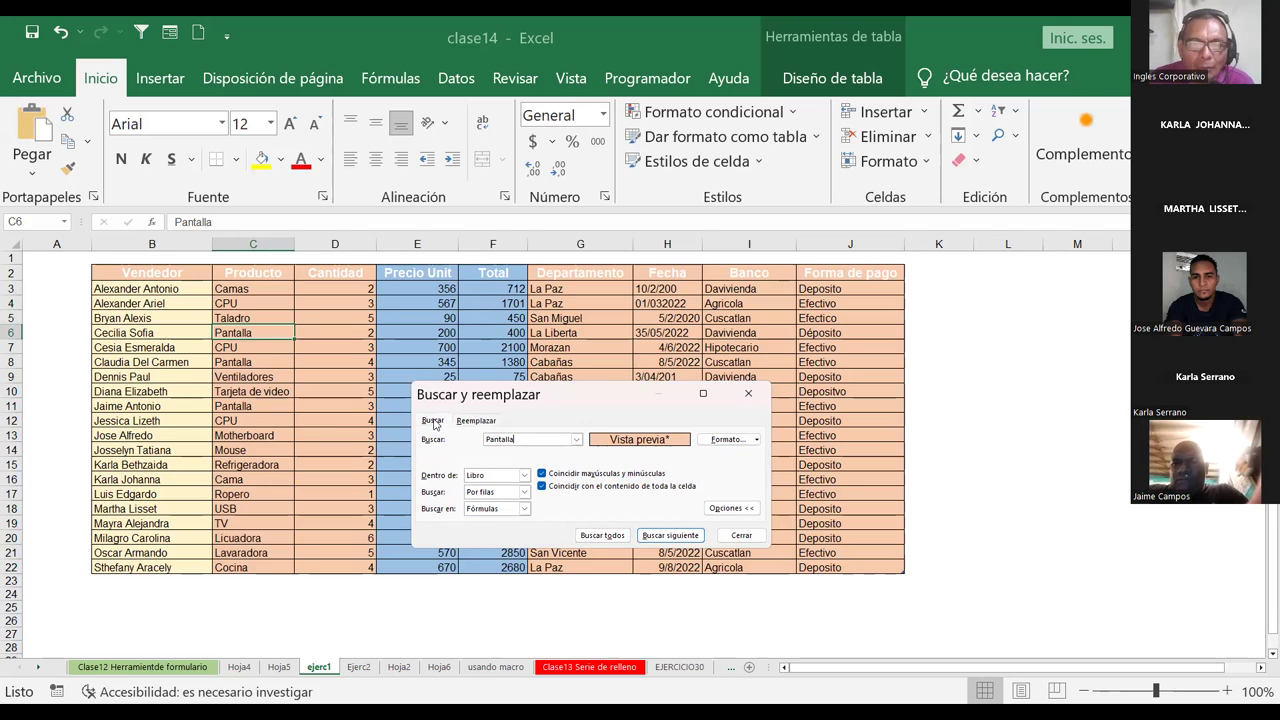
{"action": "double_click", "coordinate": [540, 440]}
{"action": "type", "text": "cama"}
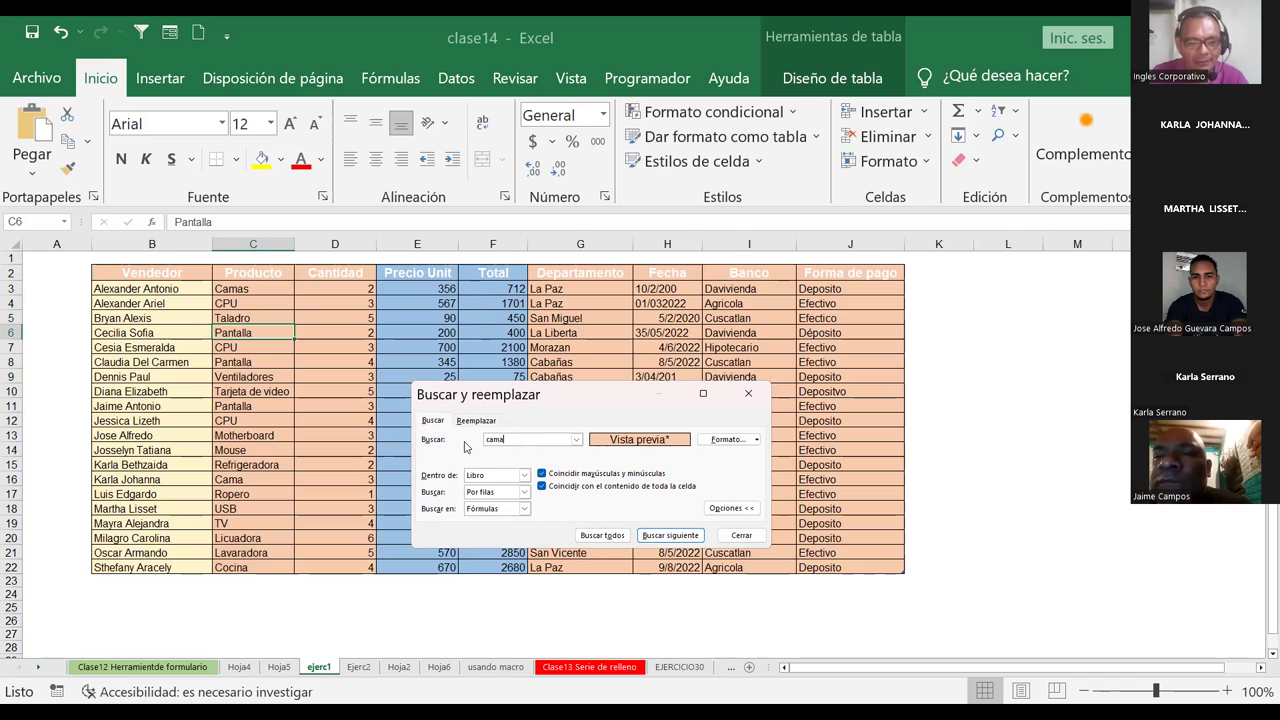
{"action": "type", "text": "s"}
{"action": "left_click", "coordinate": [578, 446]}
Set the replacement to Ventilador, replace (no matches found), and close Find and Replace
{"action": "left_click", "coordinate": [476, 420]}
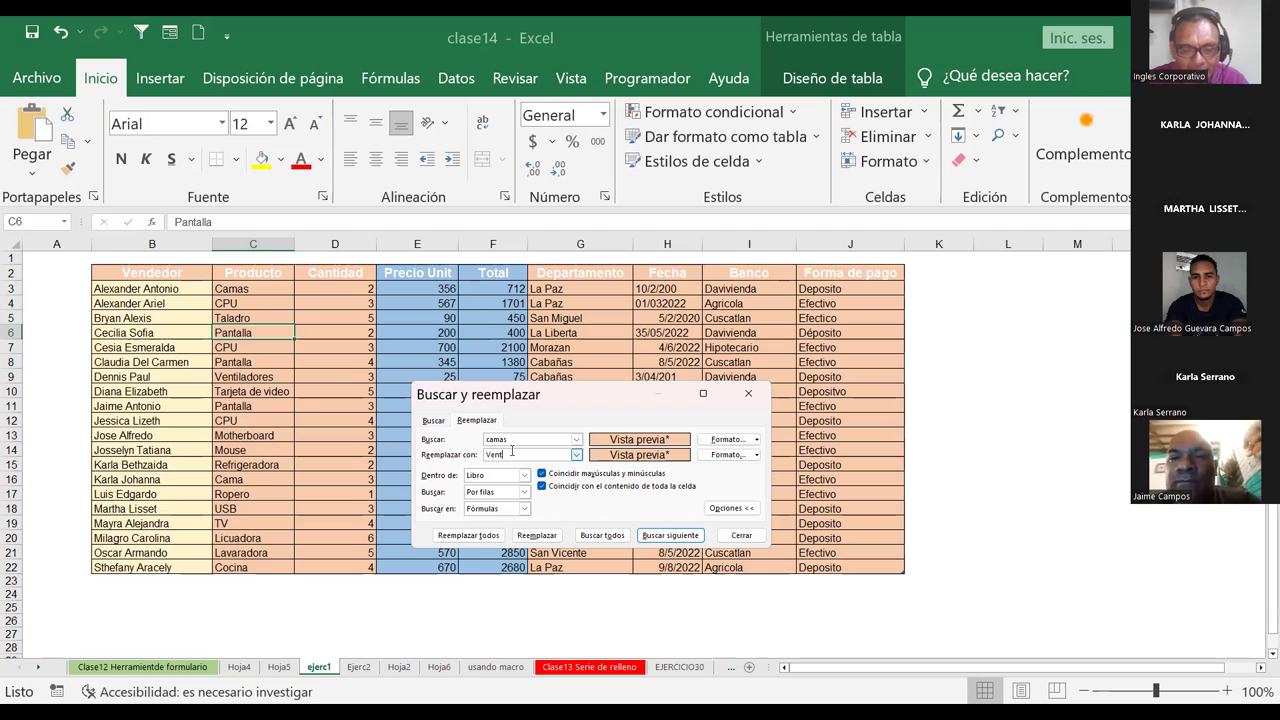
{"action": "key", "text": "BackSpace"}
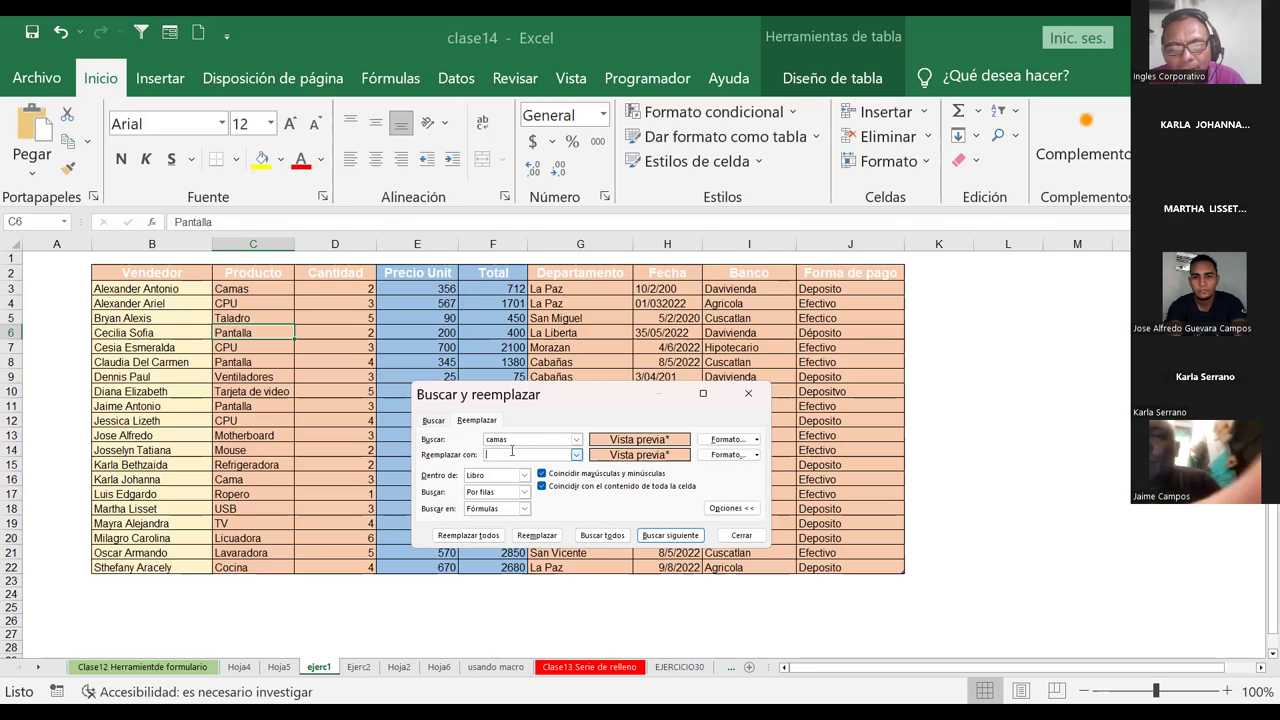
{"action": "type", "text": "Ven"}
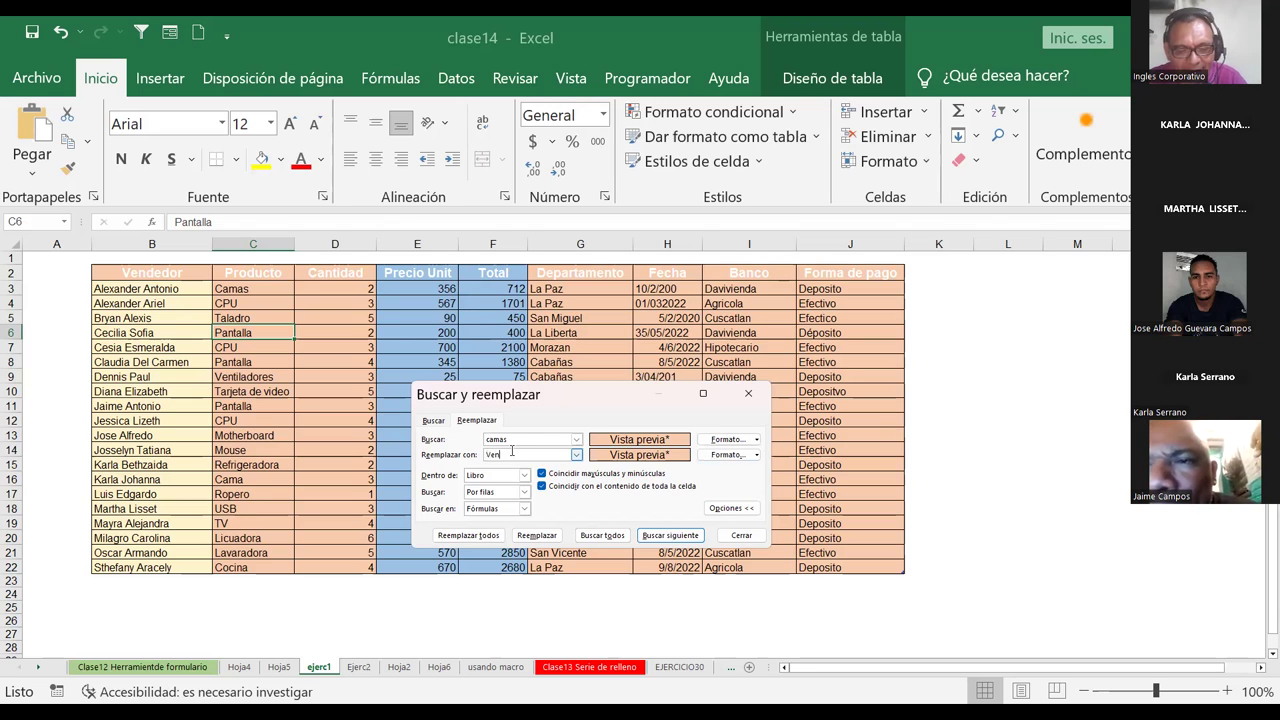
{"action": "type", "text": "tilador"}
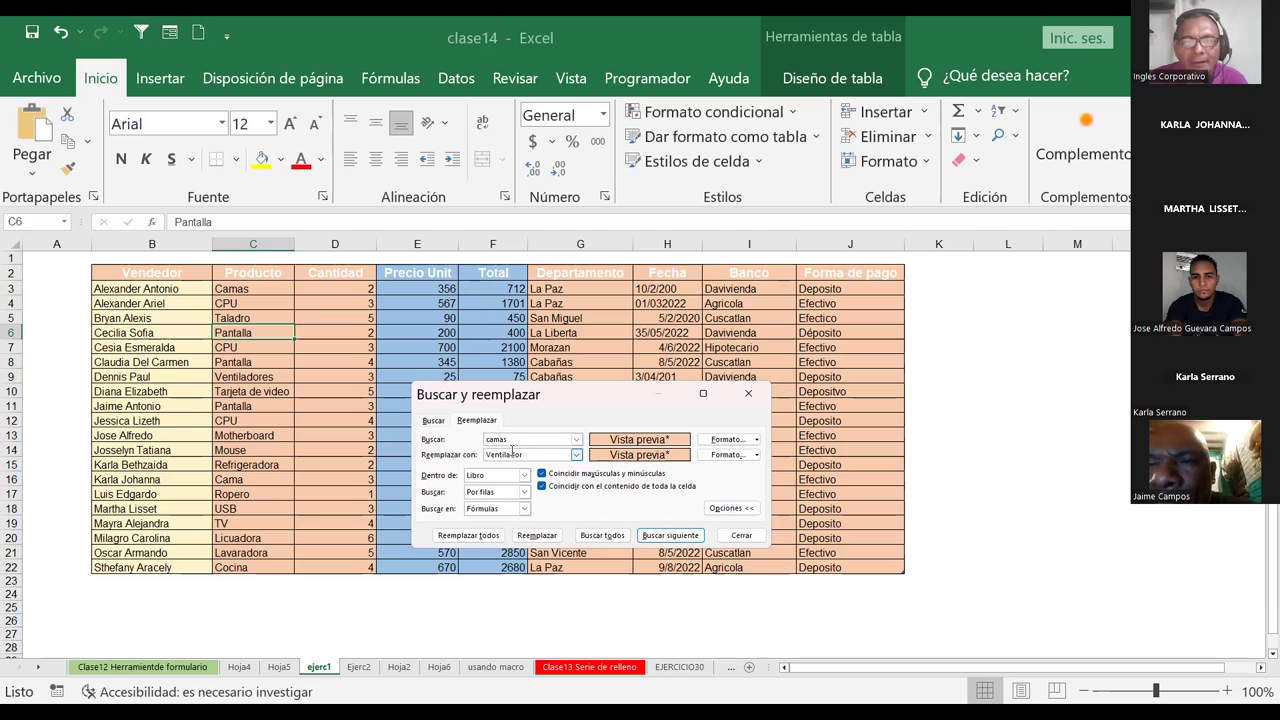
{"action": "left_click", "coordinate": [544, 539]}
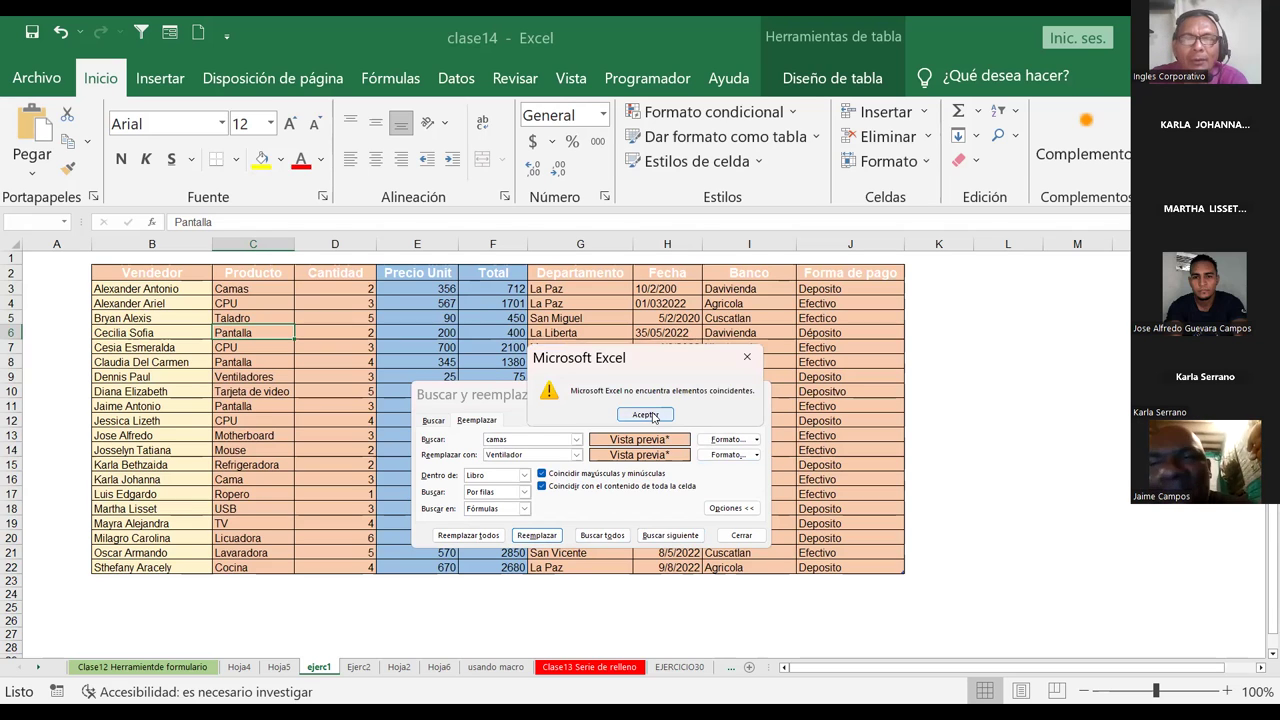
{"action": "left_click", "coordinate": [646, 415]}
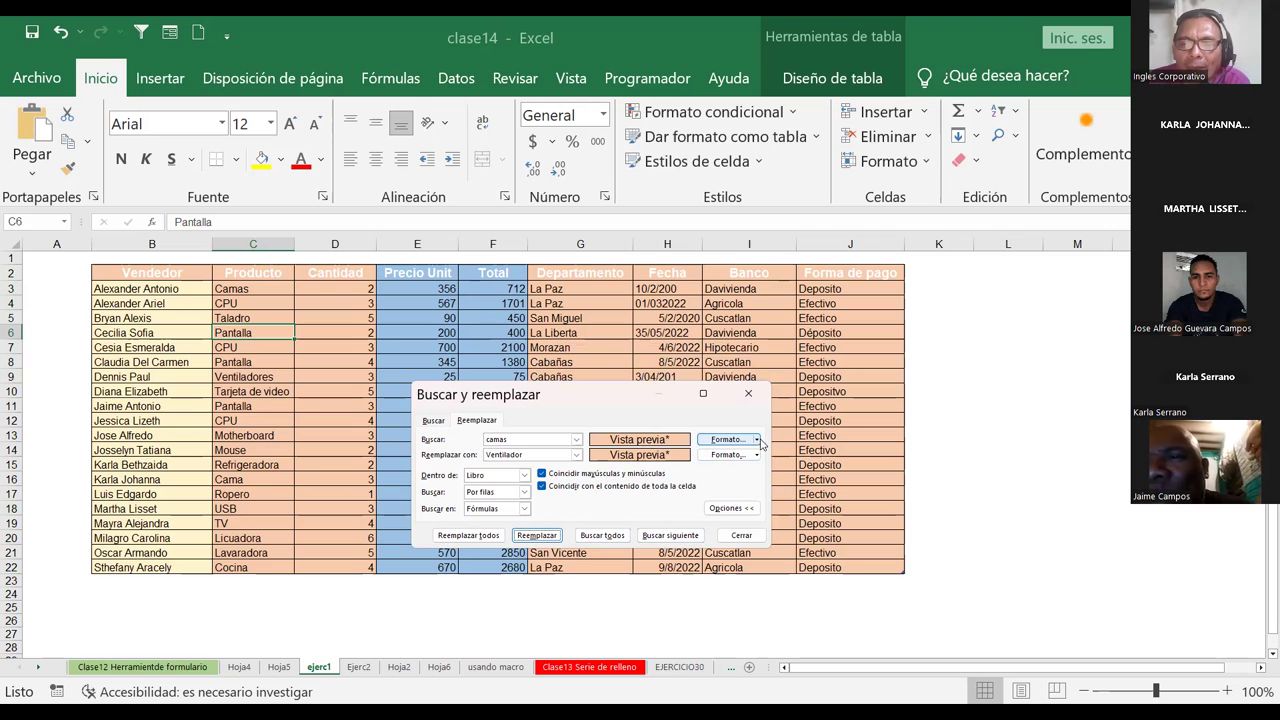
{"action": "key", "text": "Escape"}
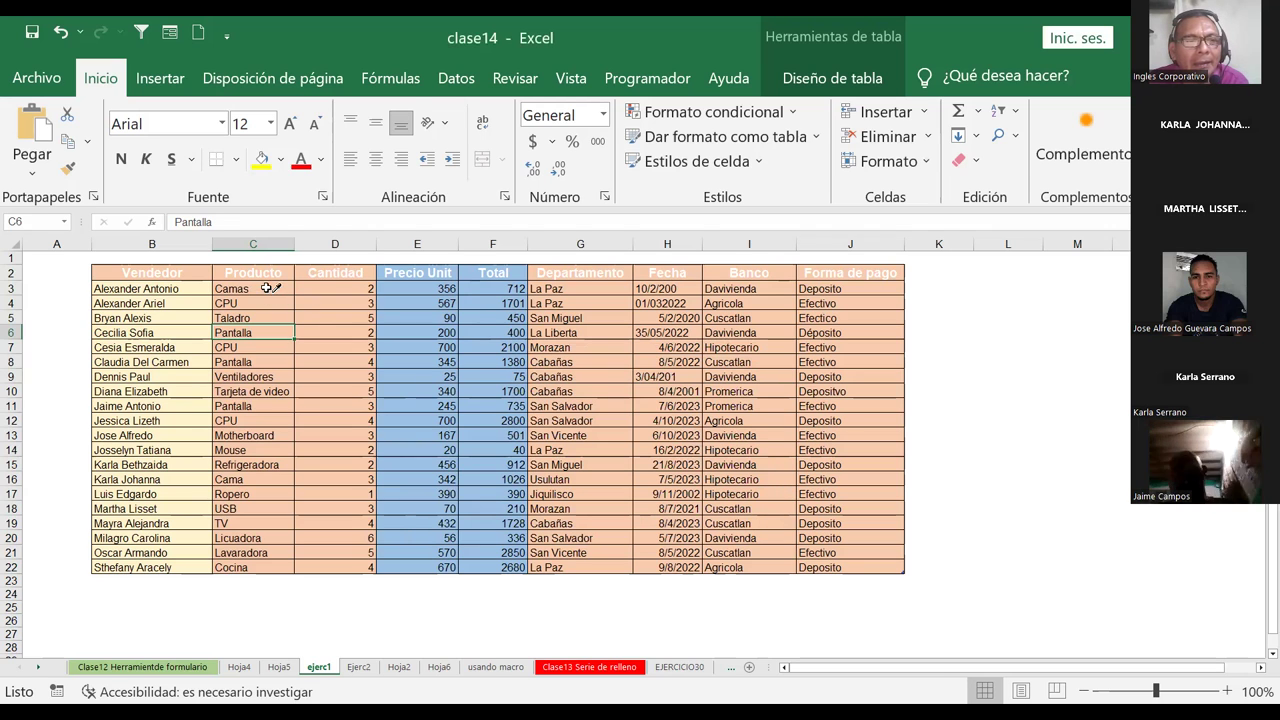
For C3:C22, take the replacement format from the Producto cells and retry replacing camas—no matches
{"action": "left_click_drag", "start_coordinate": [268, 289], "coordinate": [290, 562]}
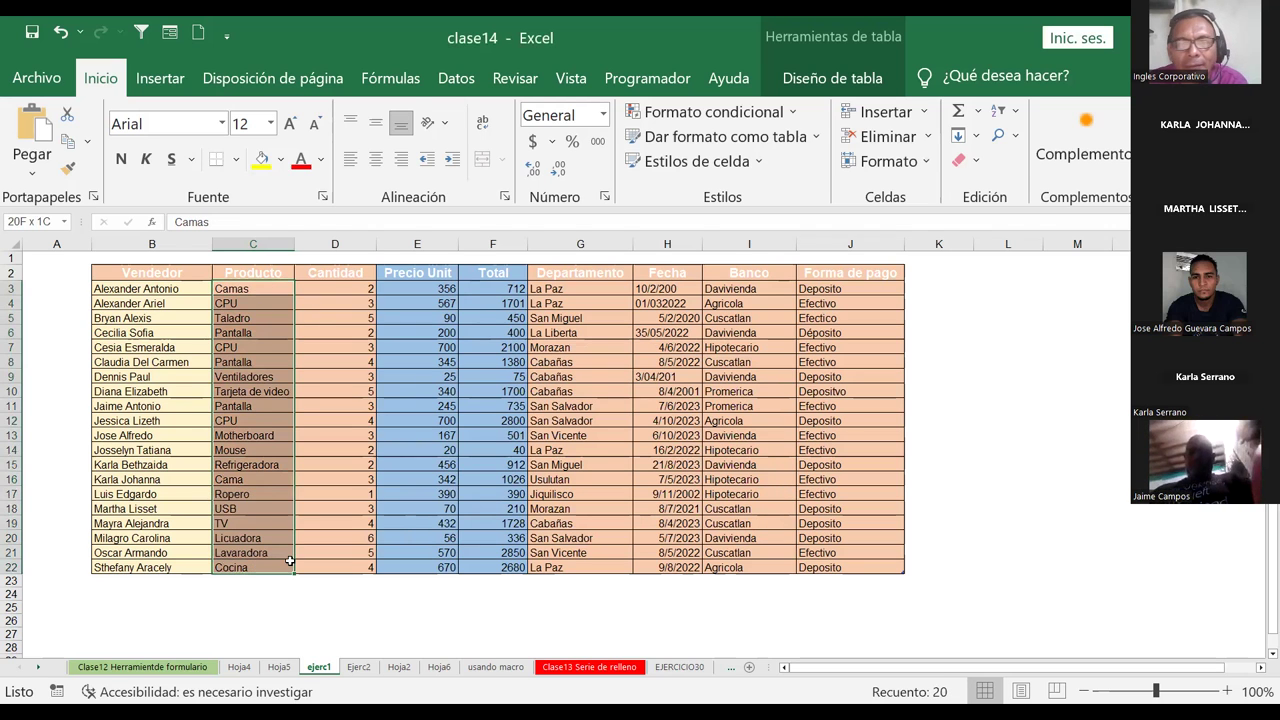
{"action": "key", "text": "ctrl+h"}
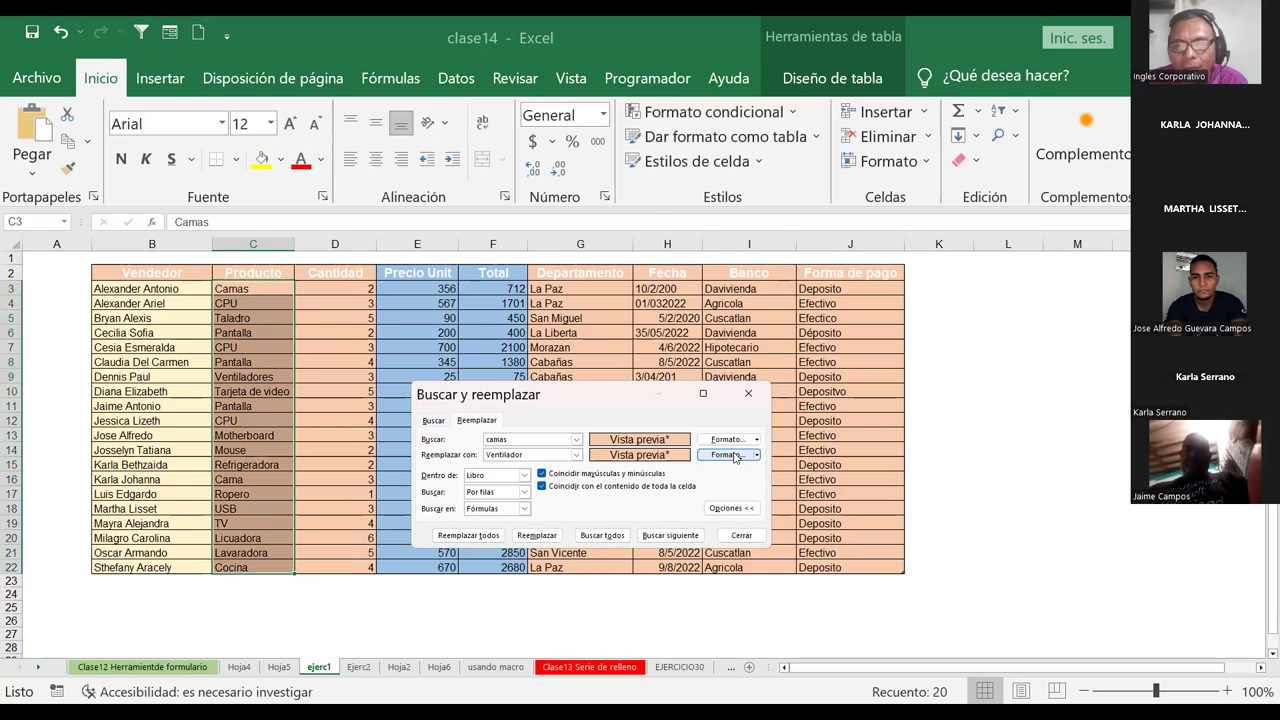
{"action": "left_click", "coordinate": [735, 456]}
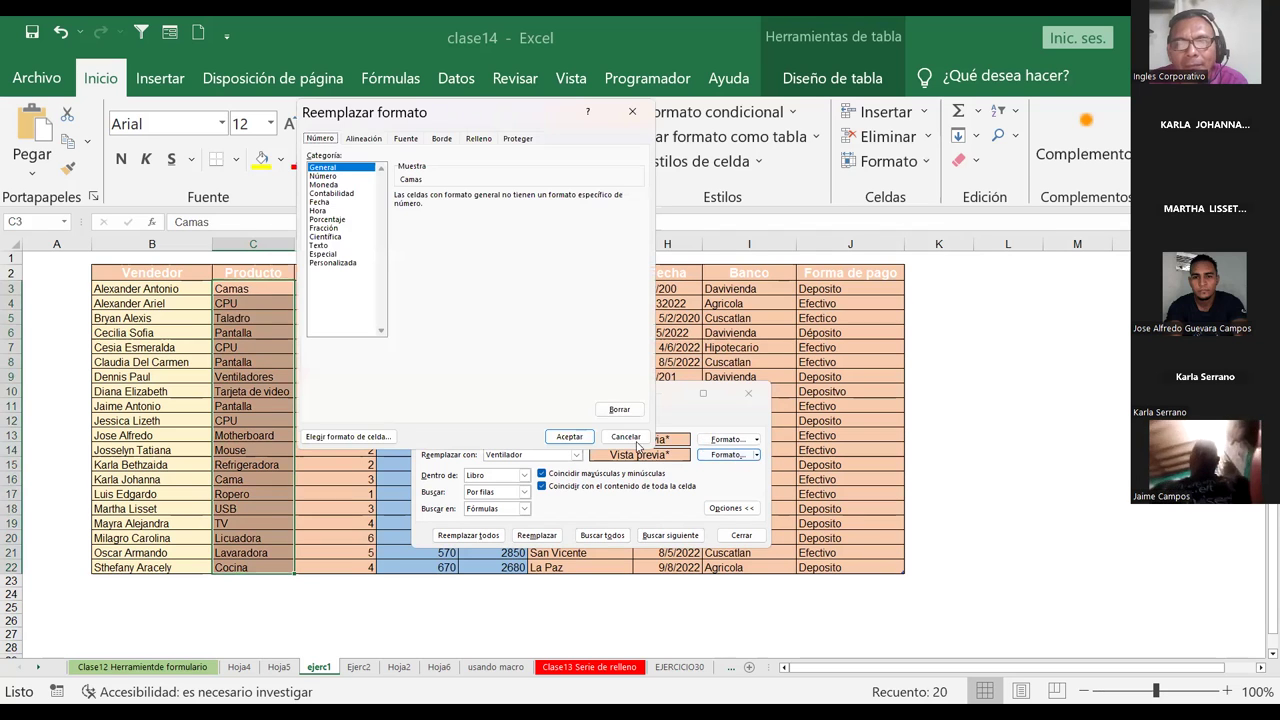
{"action": "left_click", "coordinate": [758, 455]}
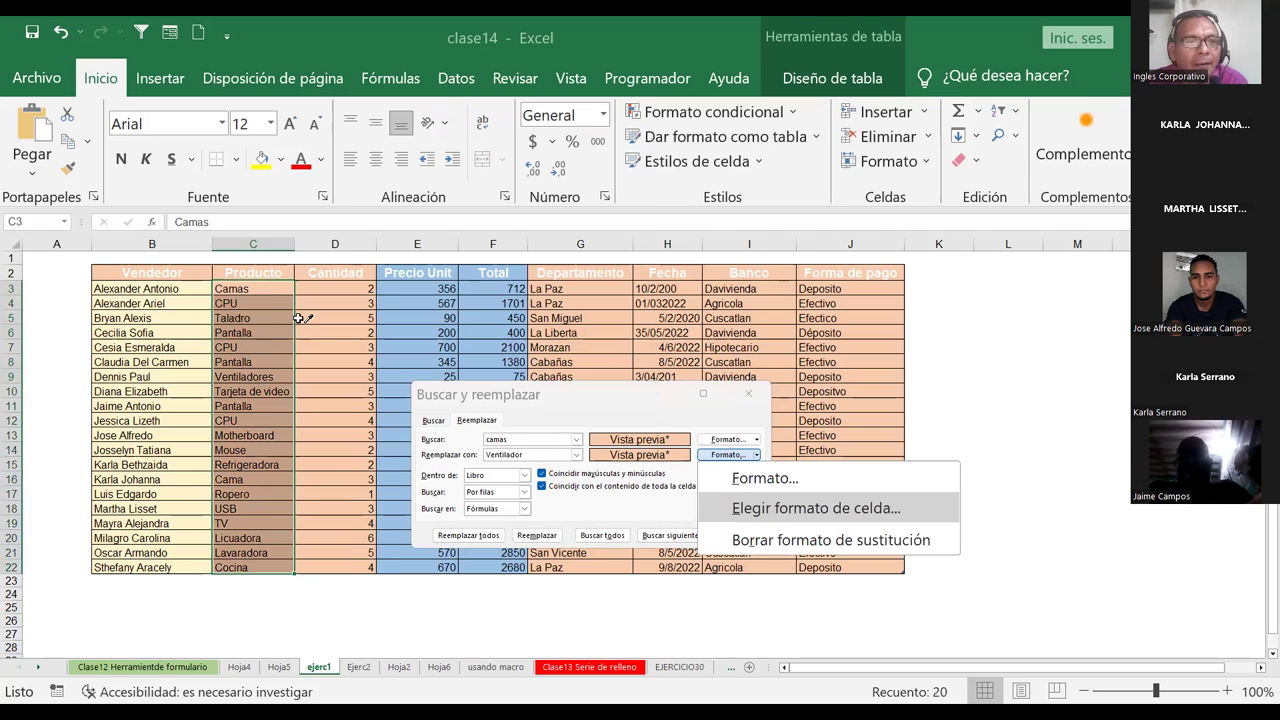
{"action": "left_click", "coordinate": [740, 506]}
{"action": "left_click_drag", "start_coordinate": [258, 458], "coordinate": [255, 566]}
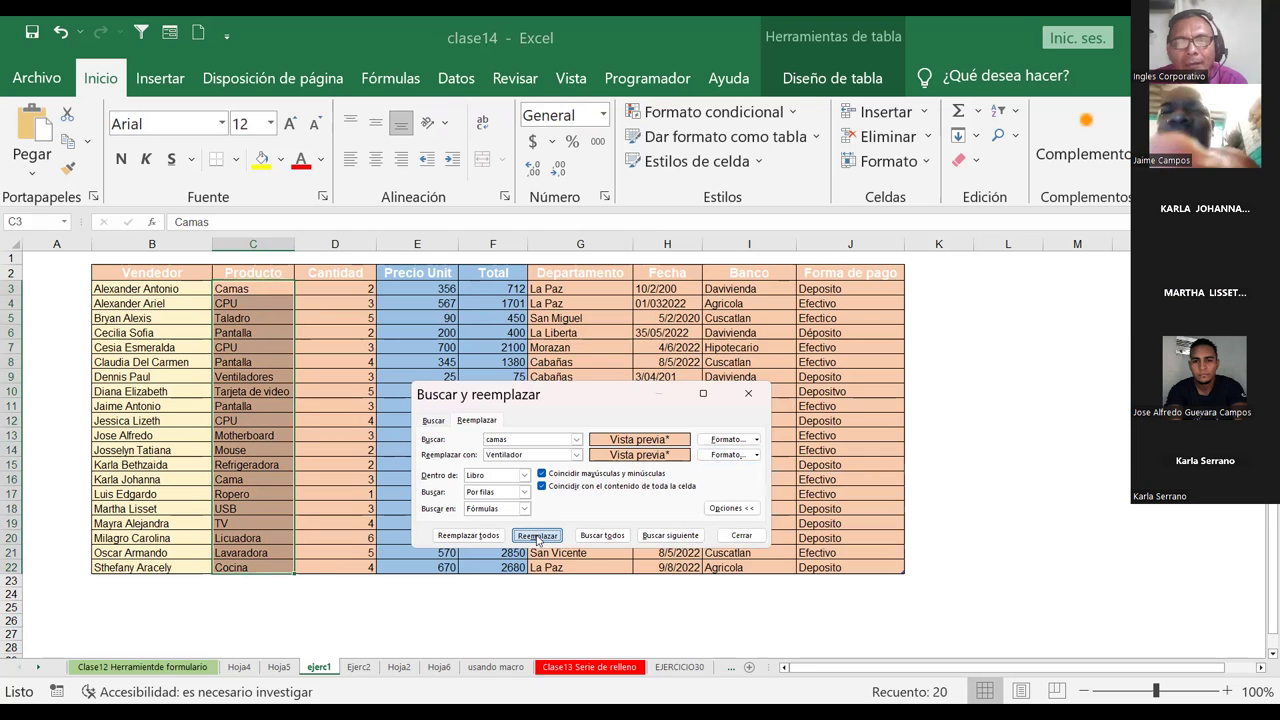
{"action": "left_click", "coordinate": [537, 536]}
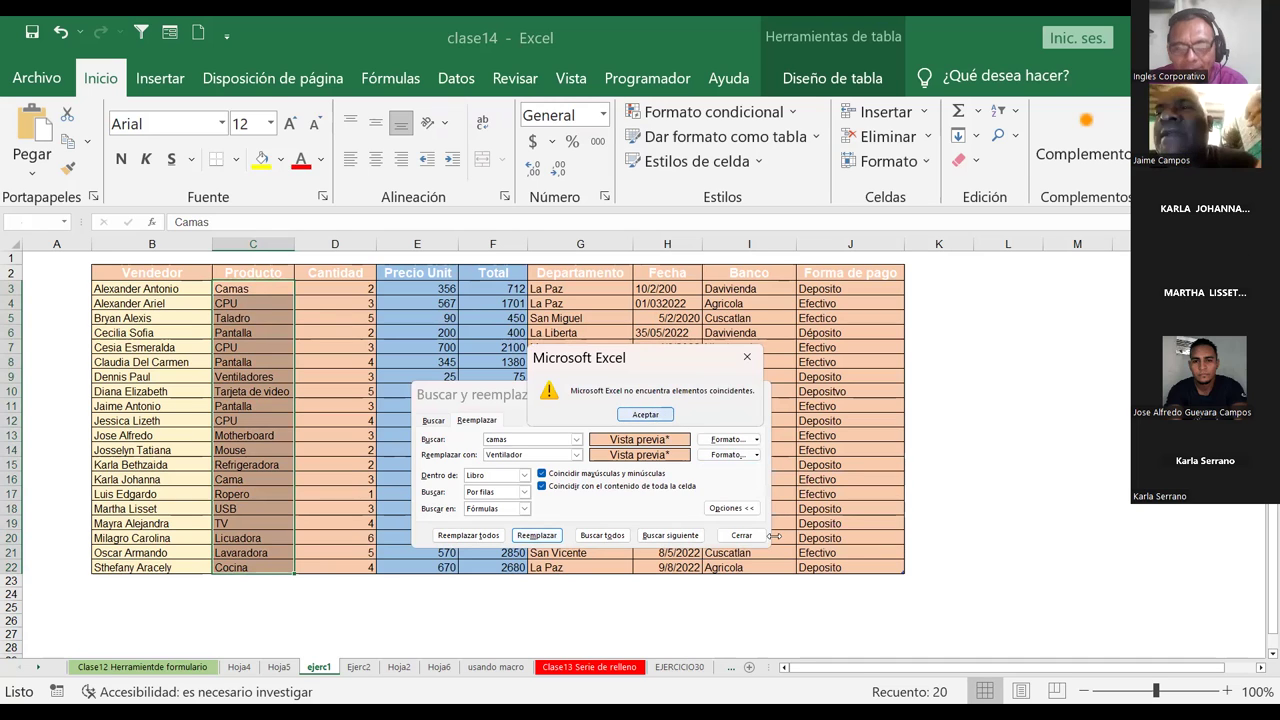
{"action": "left_click", "coordinate": [656, 413]}
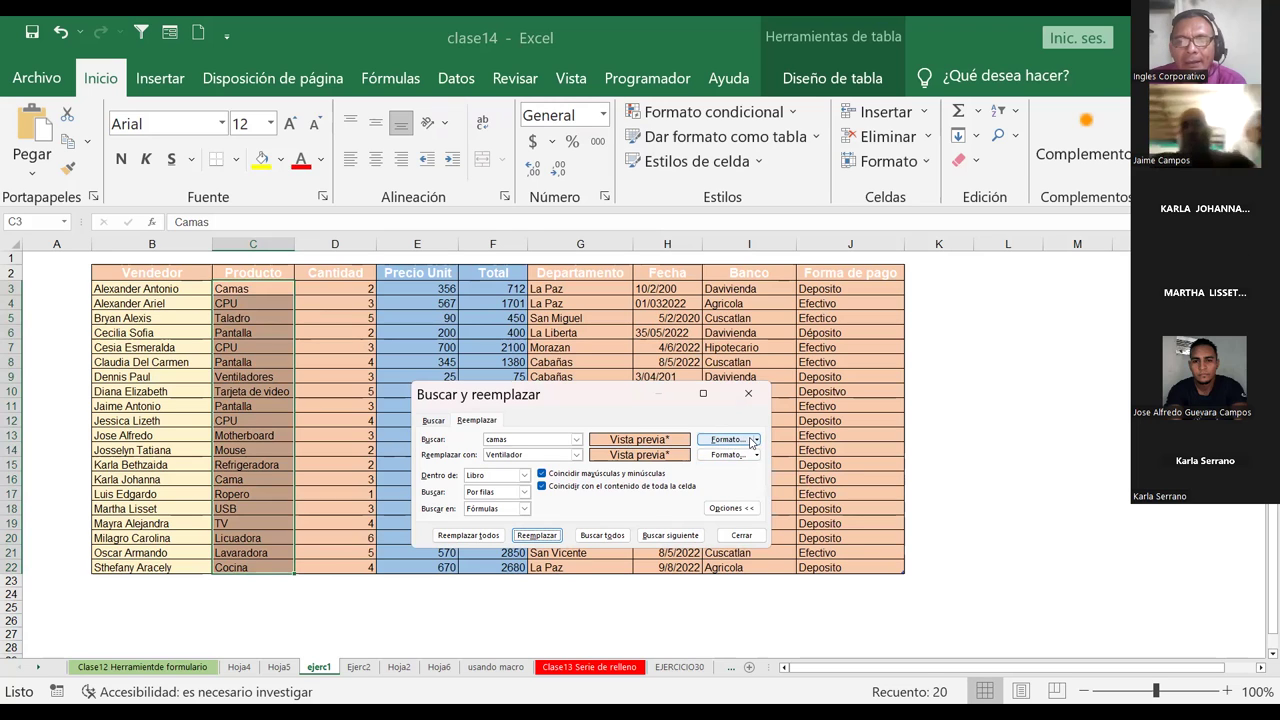
Open the find format settings, cancel them, and reopen the find format options
{"action": "left_click", "coordinate": [753, 440]}
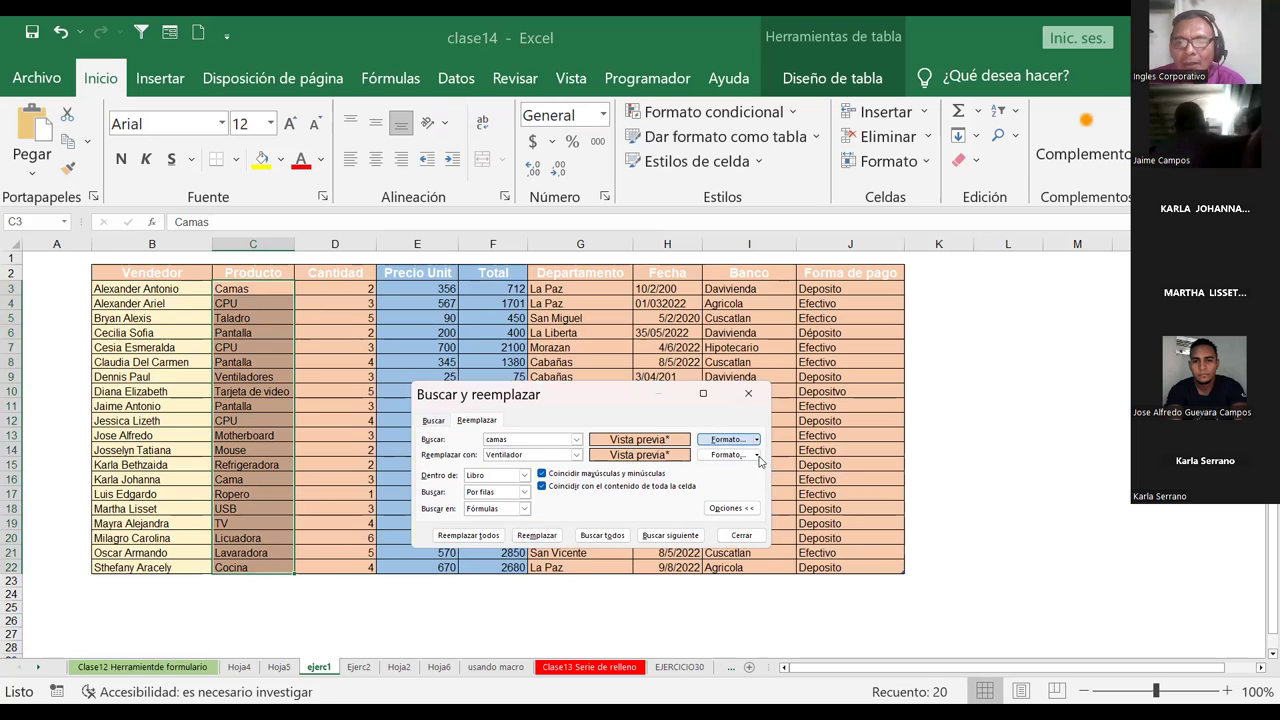
{"action": "left_click", "coordinate": [758, 456]}
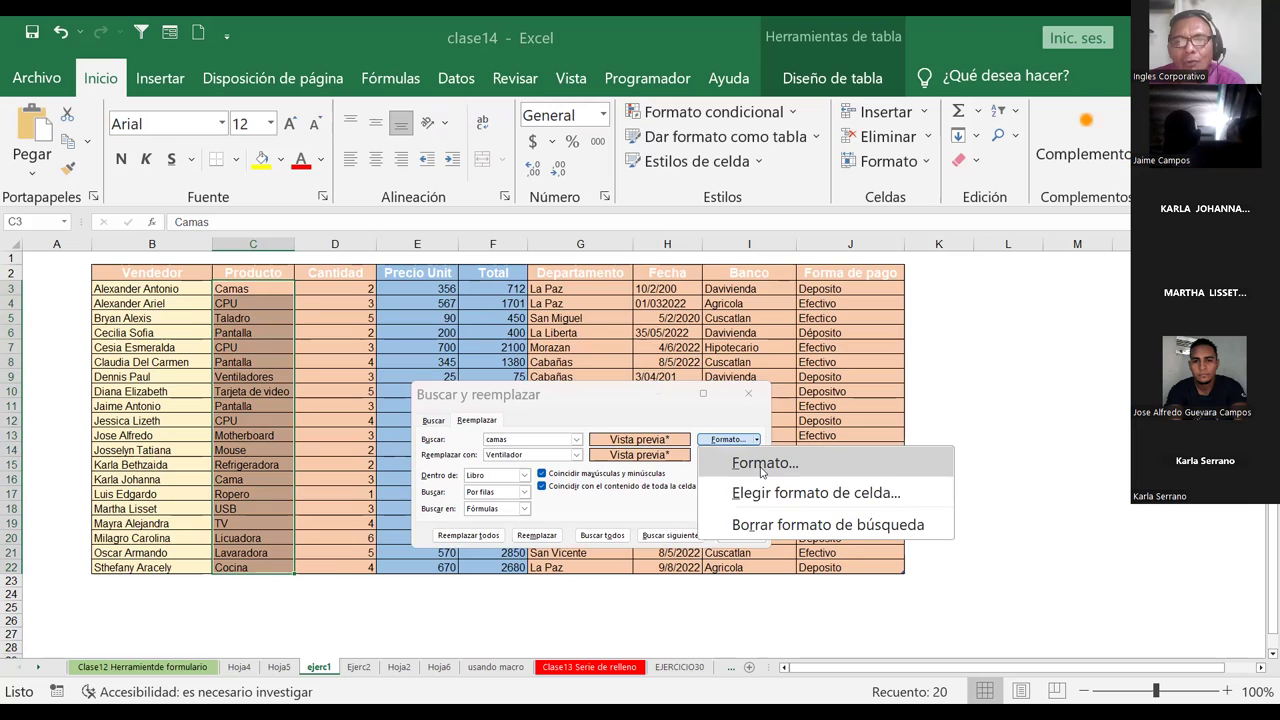
{"action": "left_click", "coordinate": [762, 468]}
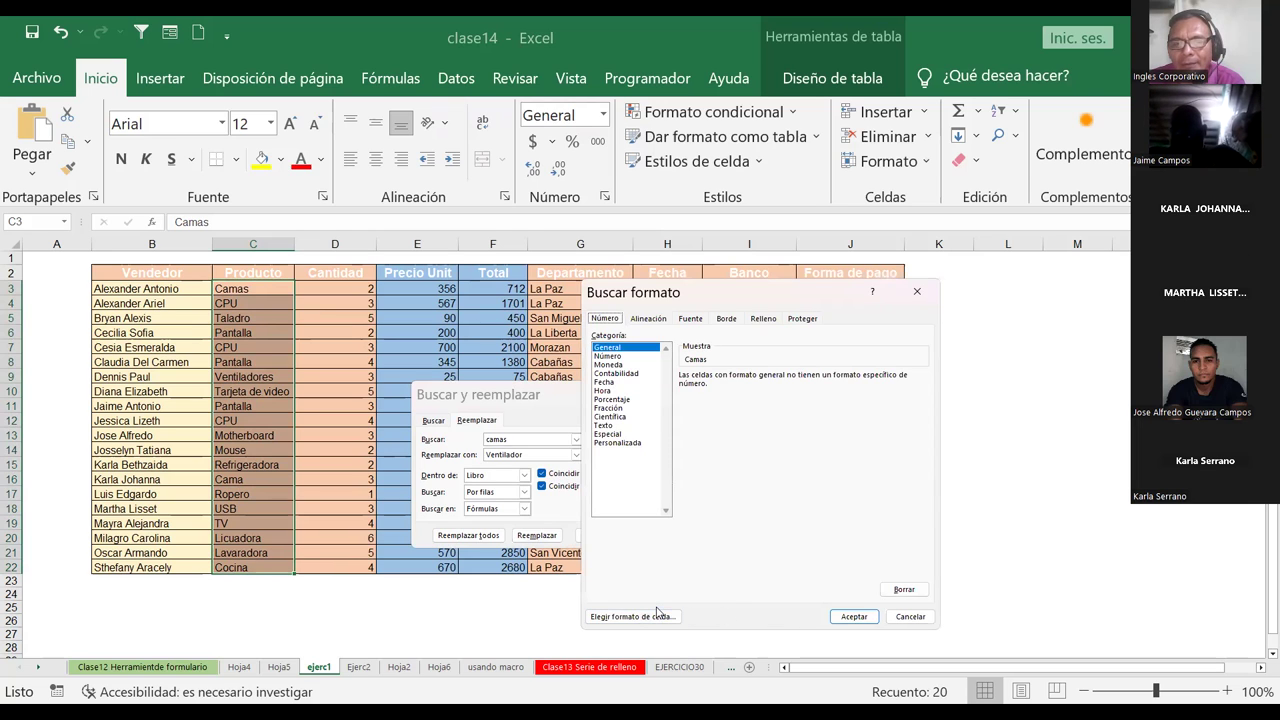
{"action": "left_click", "coordinate": [910, 617]}
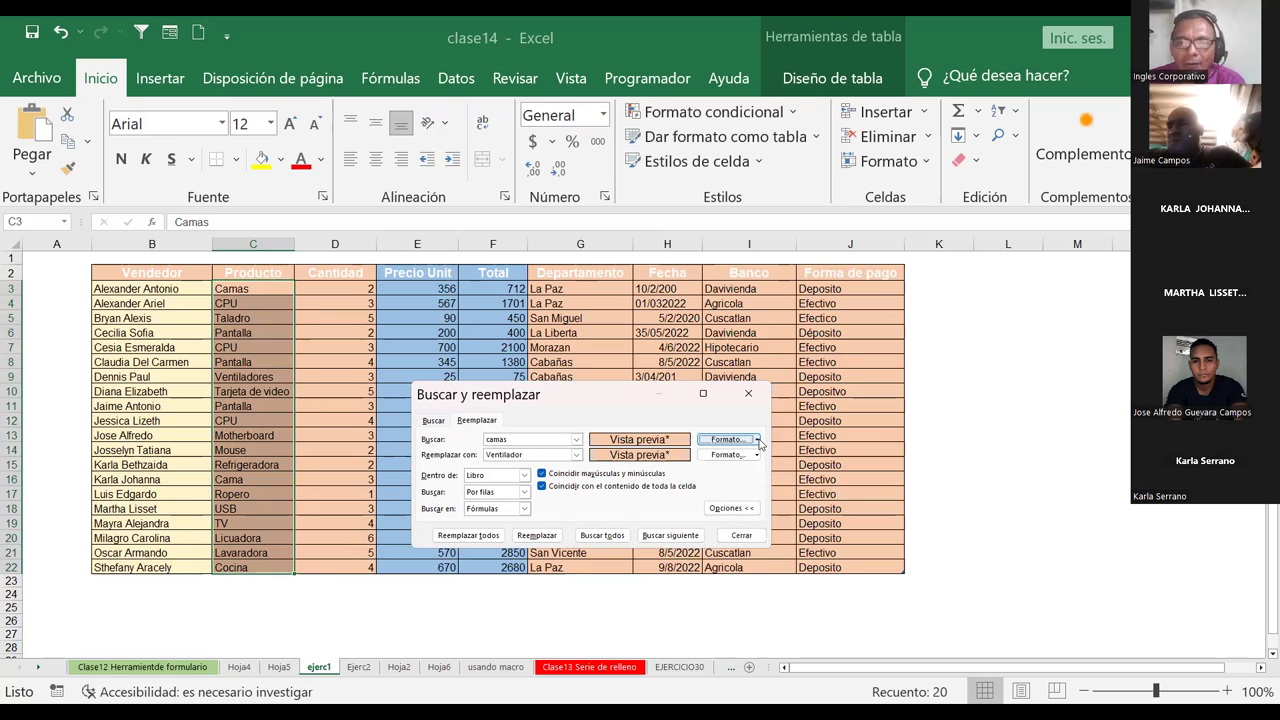
{"action": "left_click", "coordinate": [758, 440]}
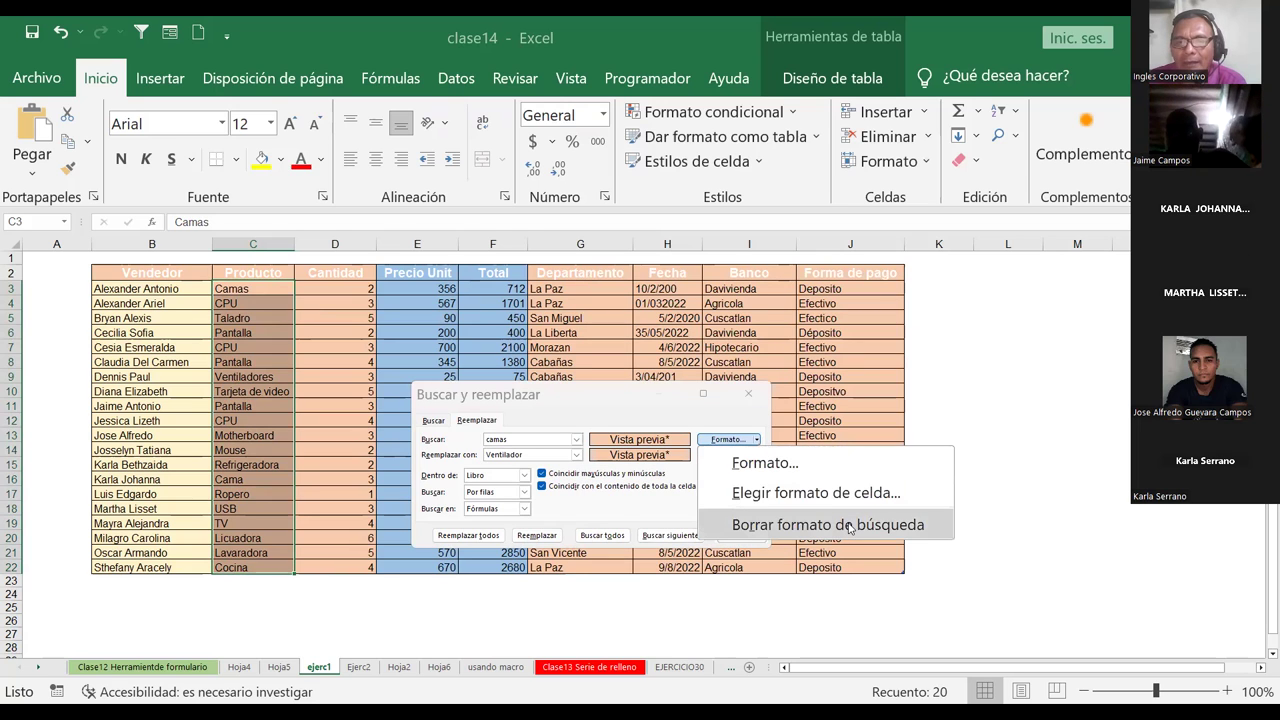
Clear the find format, then take the find format from cell C3
{"action": "left_click", "coordinate": [767, 516]}
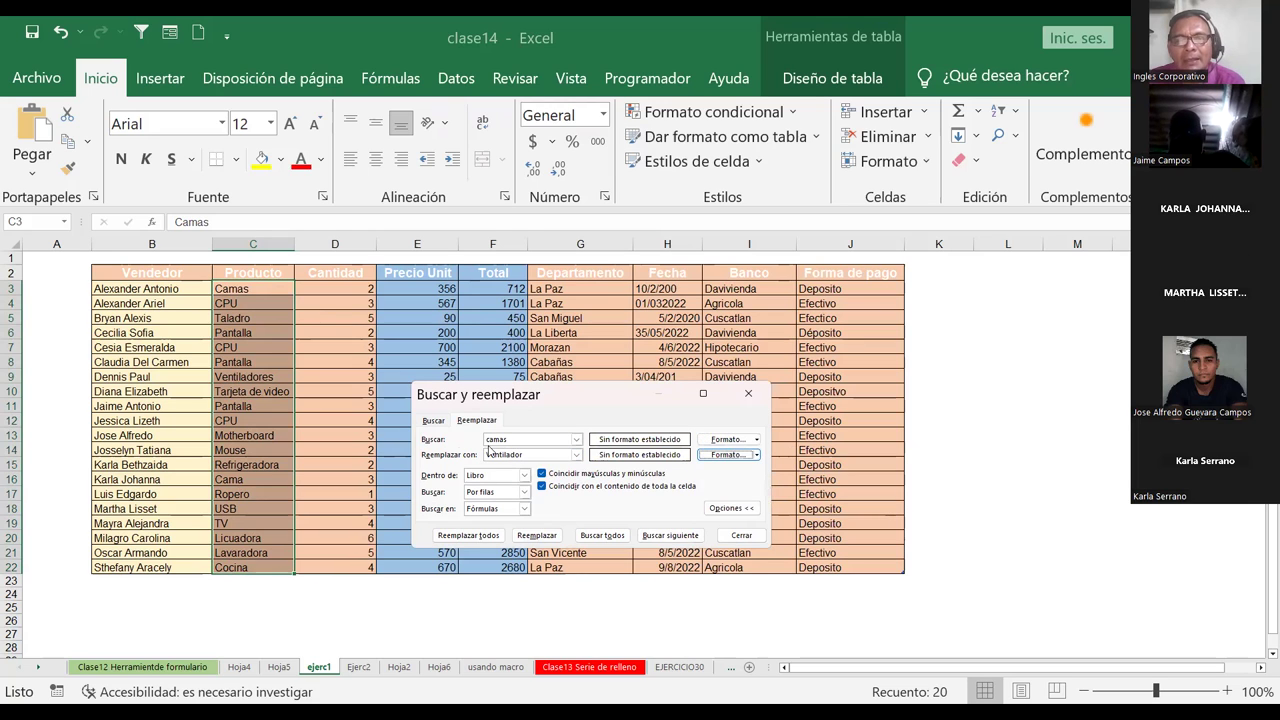
{"action": "left_click", "coordinate": [433, 421]}
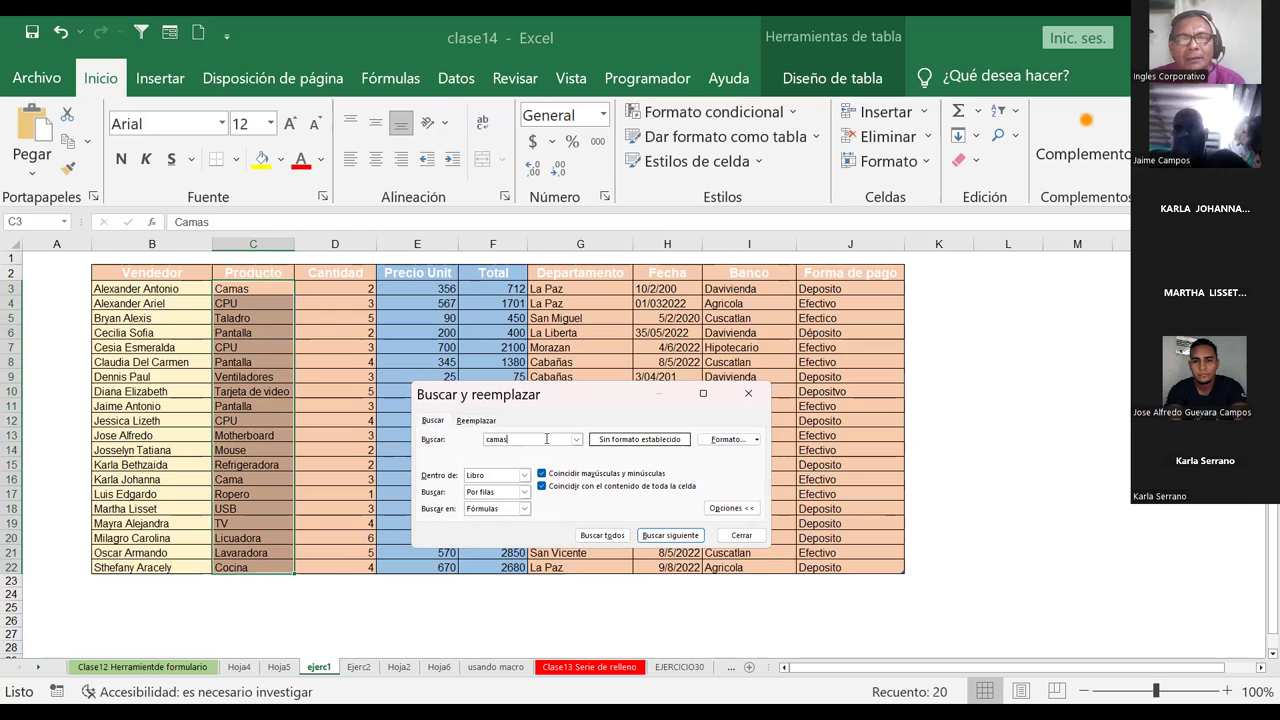
{"action": "left_click", "coordinate": [480, 421]}
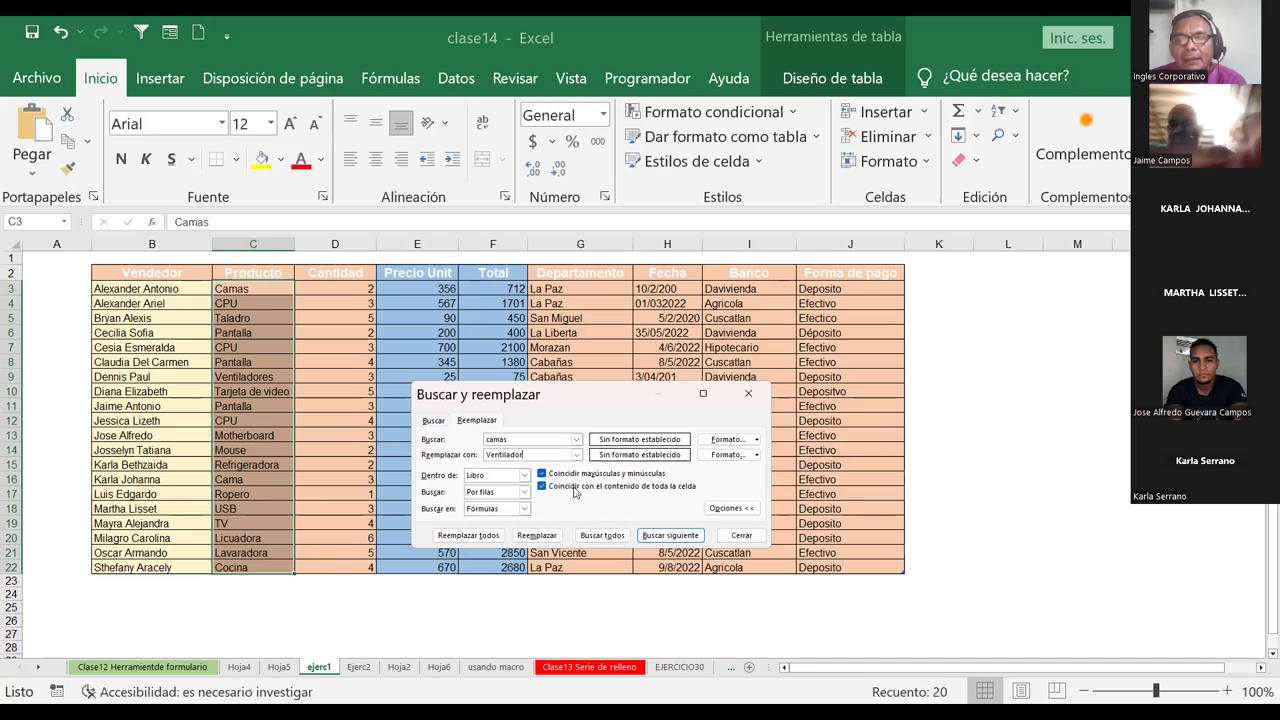
{"action": "left_click", "coordinate": [757, 440]}
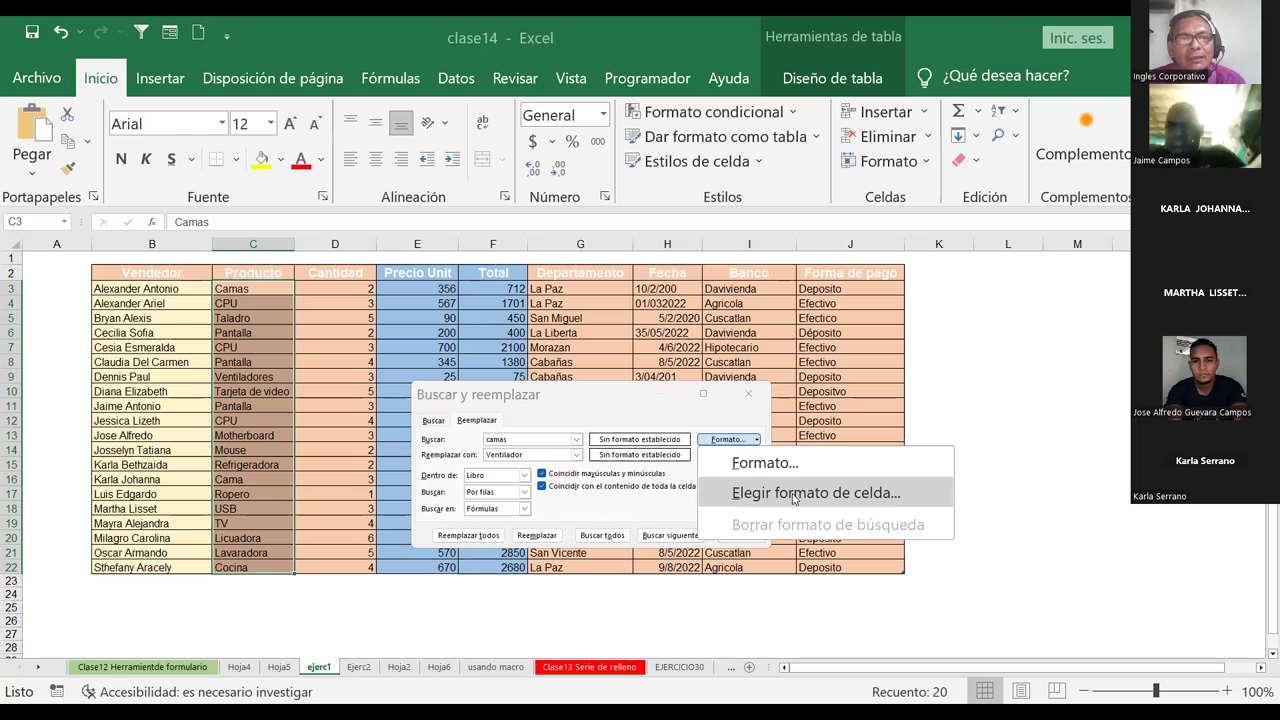
{"action": "left_click", "coordinate": [793, 494]}
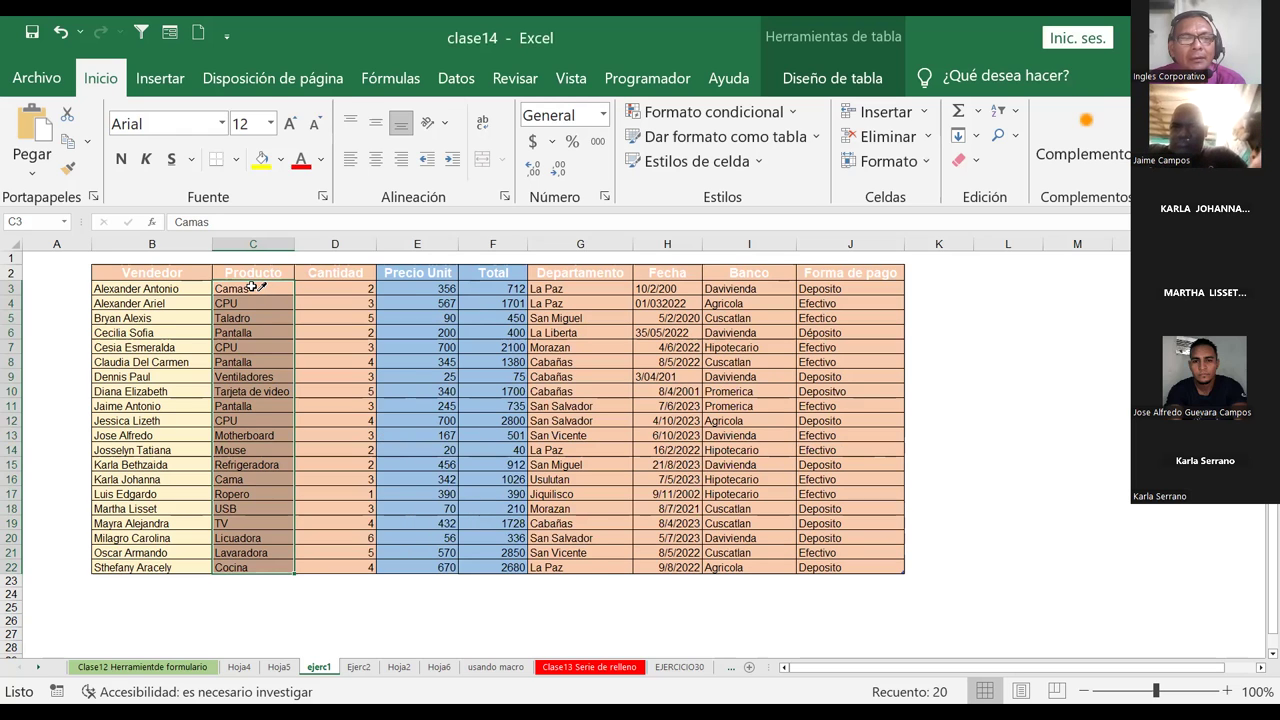
{"action": "left_click", "coordinate": [252, 287]}
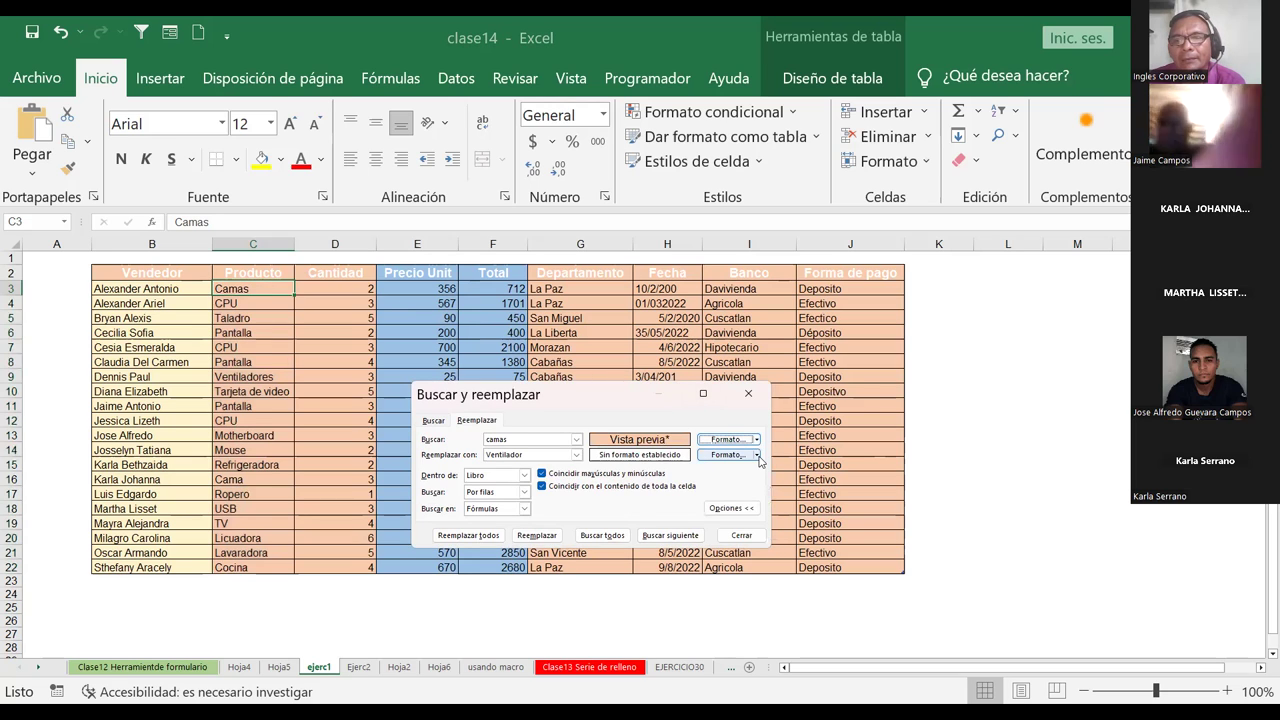
Retry replacing camas with Ventilador (no matches), then take the replacement format from C3:C22
{"action": "left_click", "coordinate": [757, 455]}
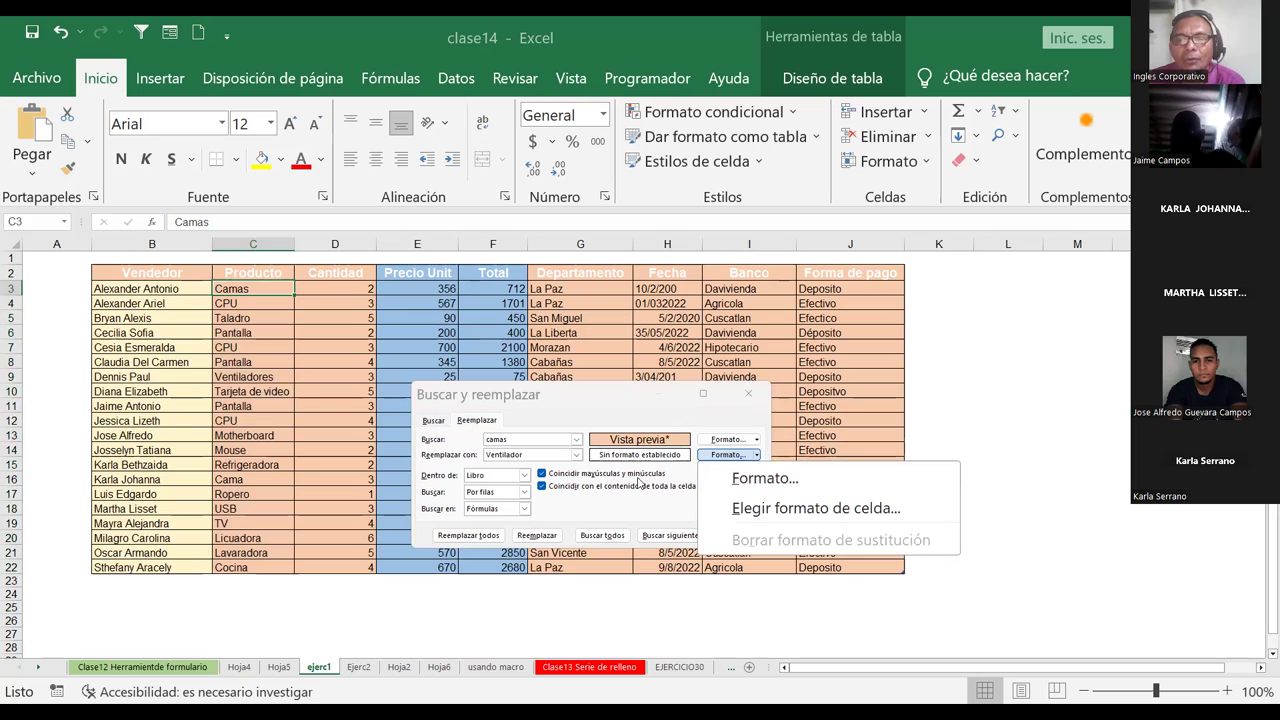
{"action": "left_click", "coordinate": [600, 537]}
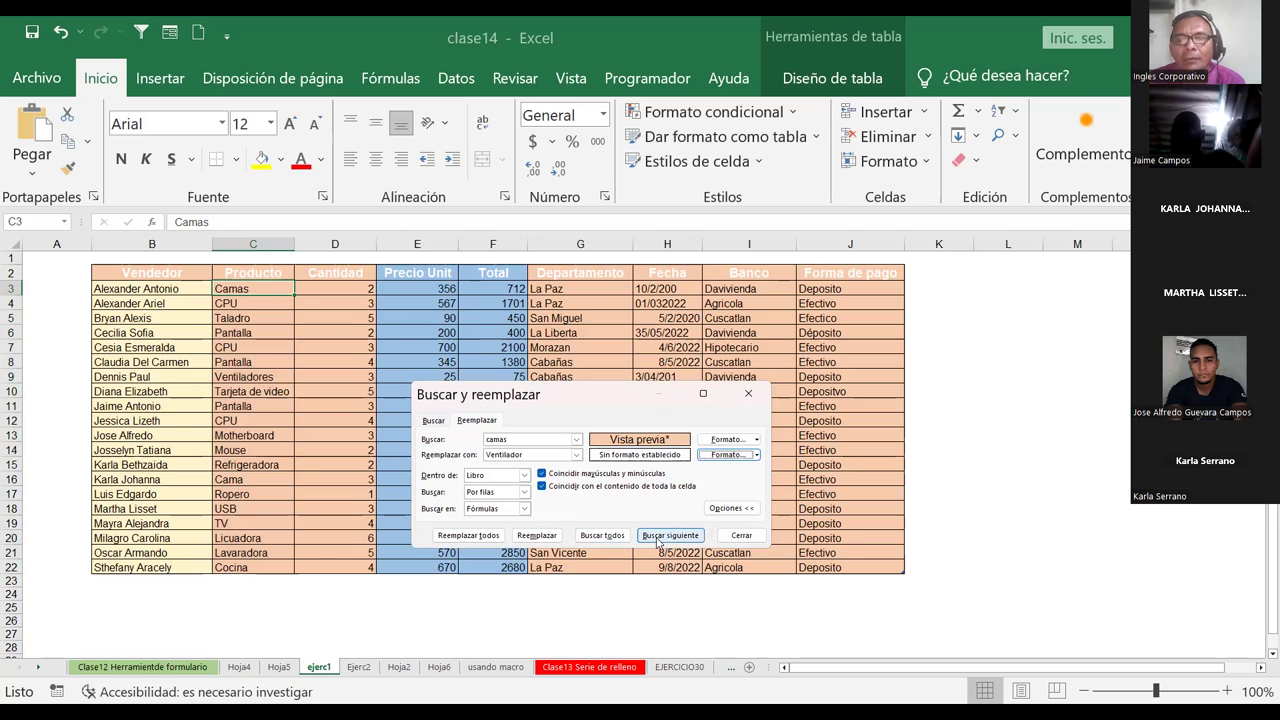
{"action": "left_click", "coordinate": [558, 535]}
{"action": "left_click", "coordinate": [563, 535]}
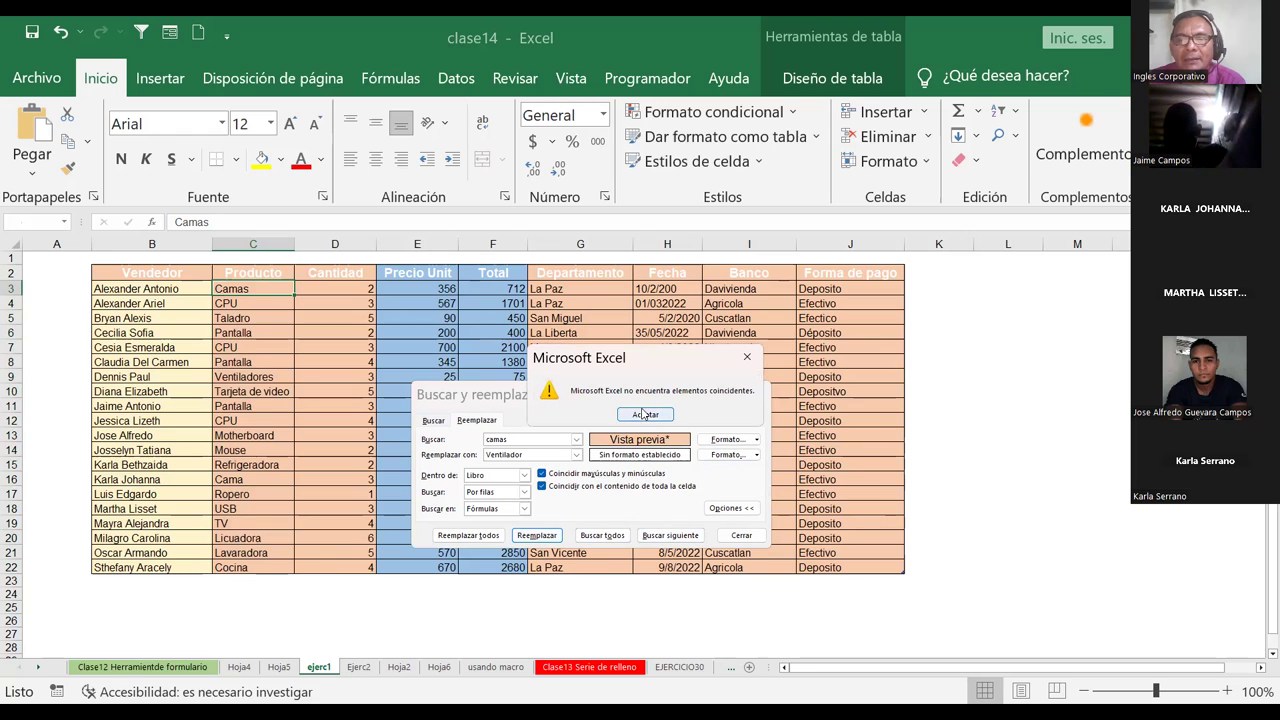
{"action": "key", "text": "Return"}
{"action": "left_click", "coordinate": [756, 455]}
{"action": "left_click", "coordinate": [782, 510]}
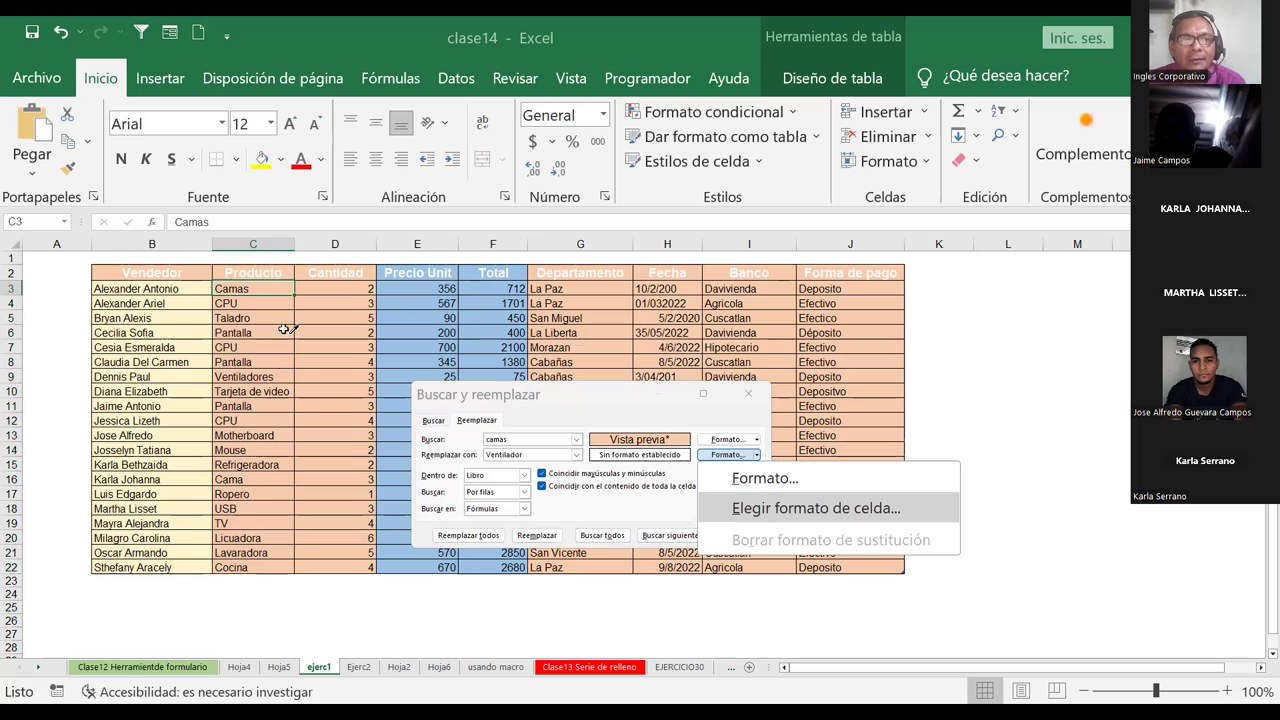
{"action": "left_click_drag", "start_coordinate": [260, 288], "coordinate": [270, 564]}
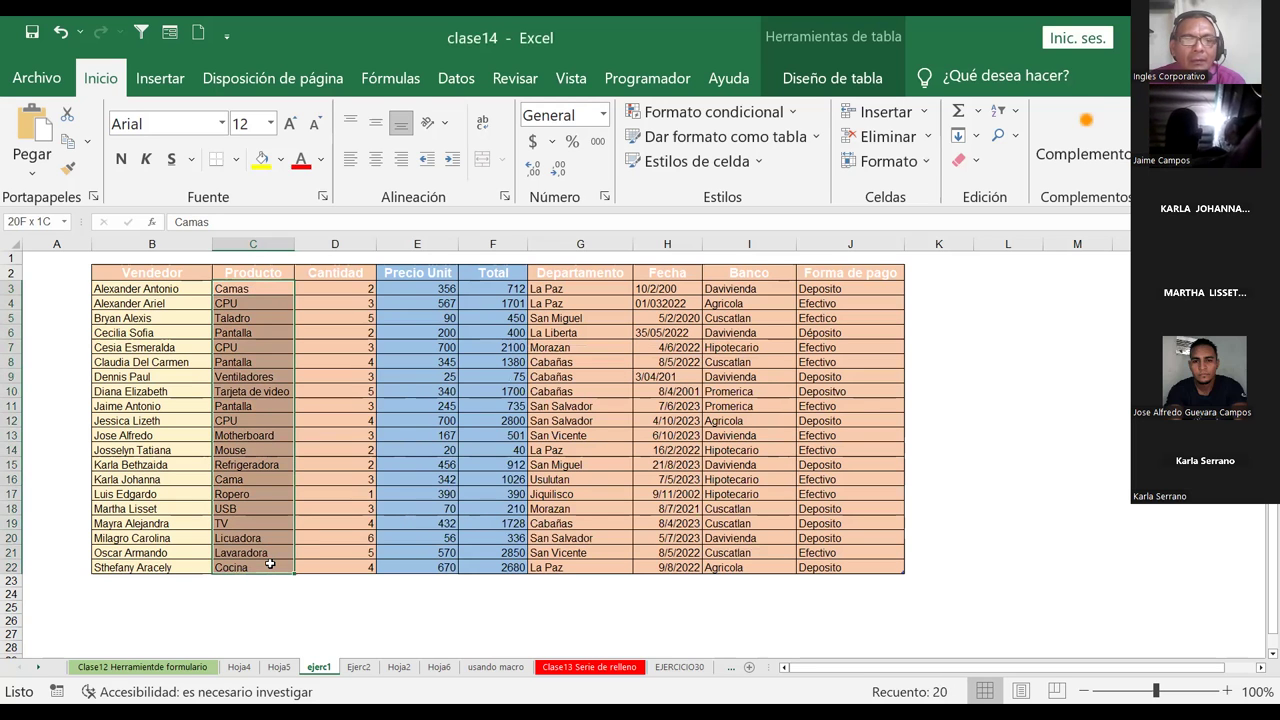
Limit the search to the current sheet and retry replacing camas; still no matches
{"action": "left_click", "coordinate": [538, 536]}
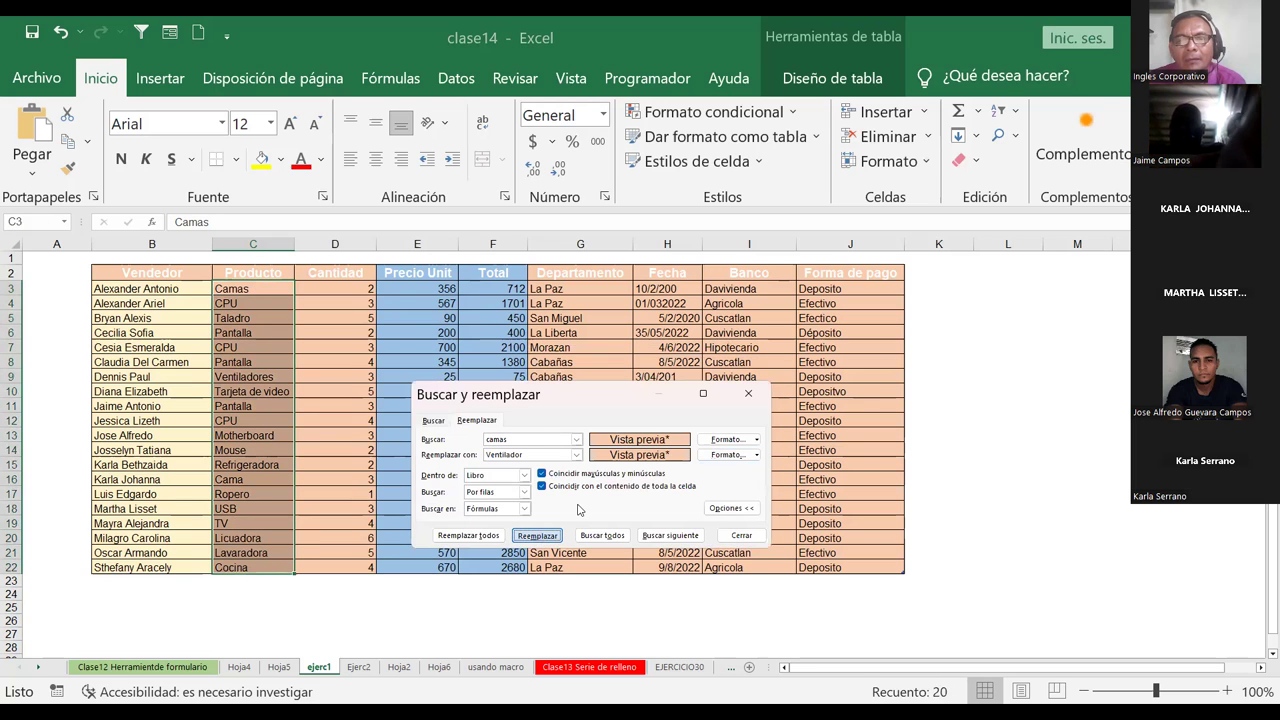
{"action": "left_click", "coordinate": [648, 413]}
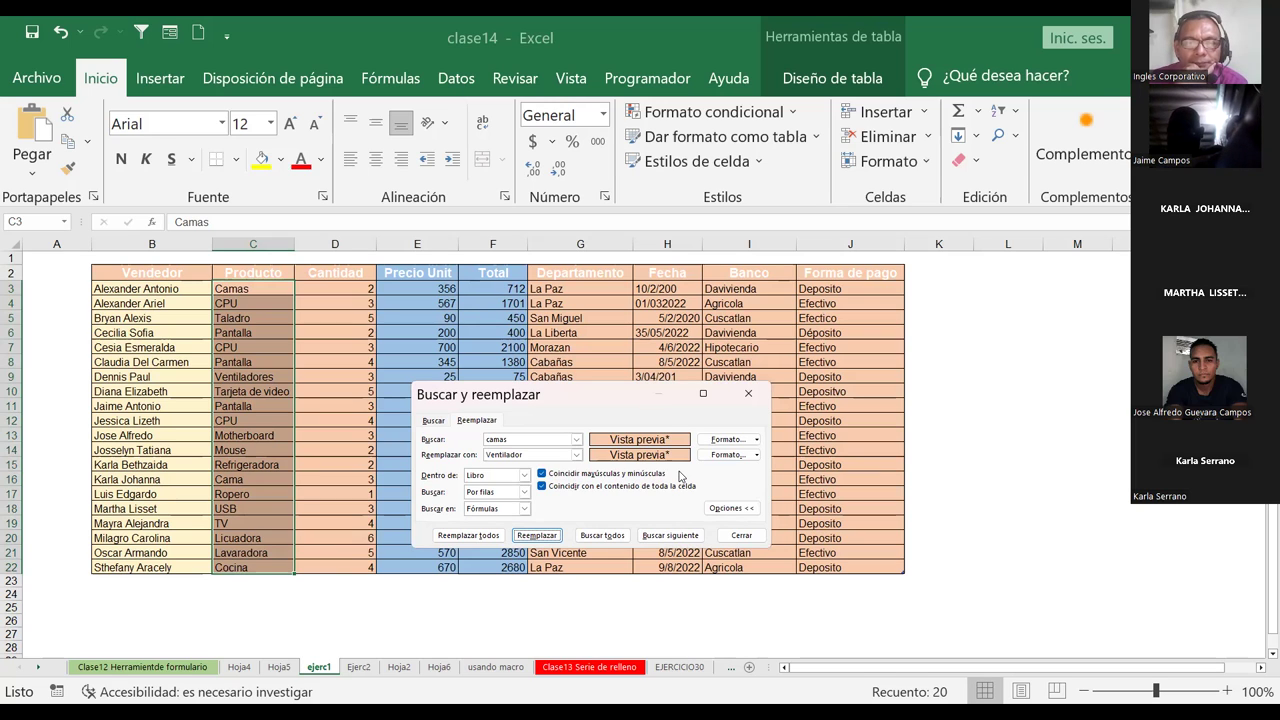
{"action": "left_click", "coordinate": [757, 440]}
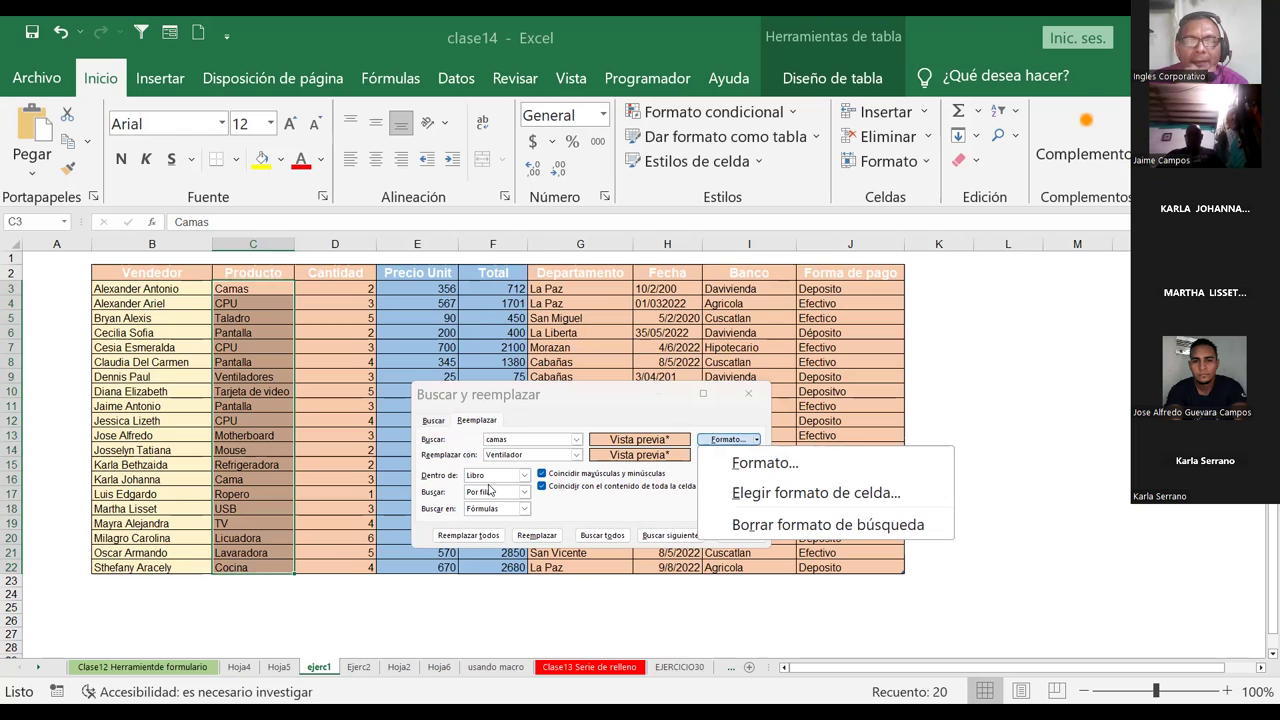
{"action": "left_click", "coordinate": [495, 475]}
{"action": "left_click", "coordinate": [490, 489]}
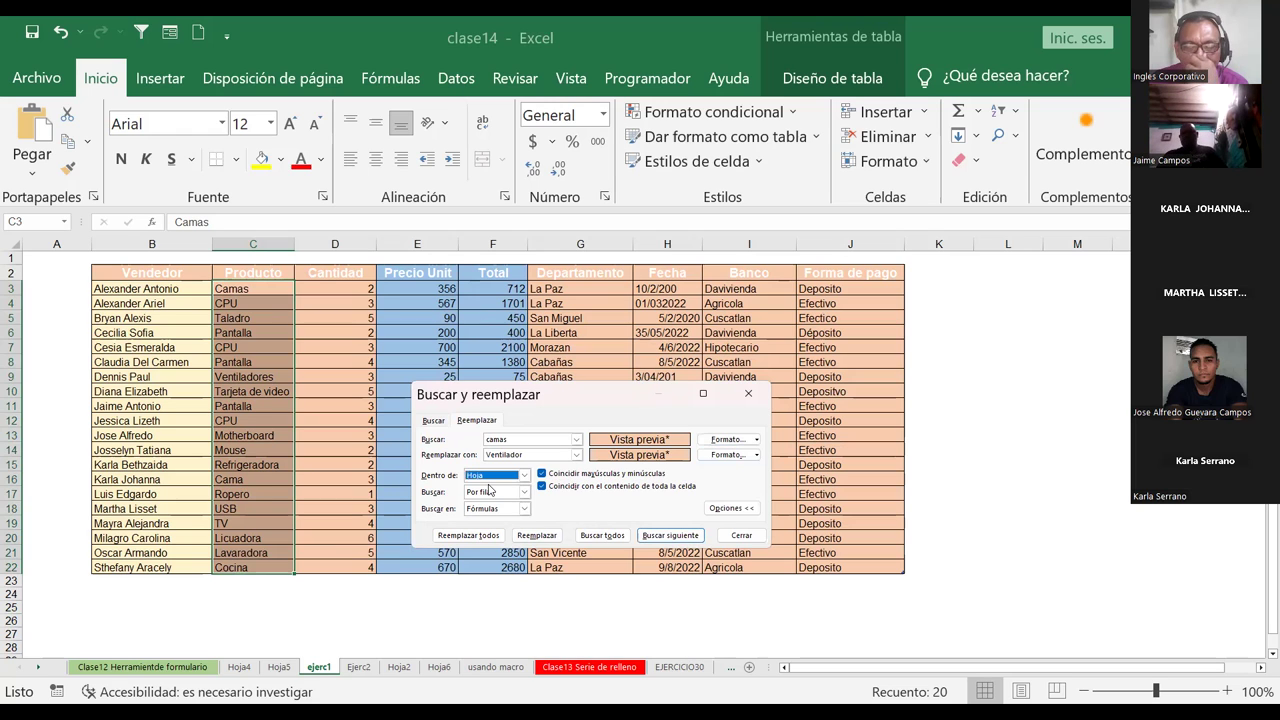
{"action": "left_click", "coordinate": [543, 537]}
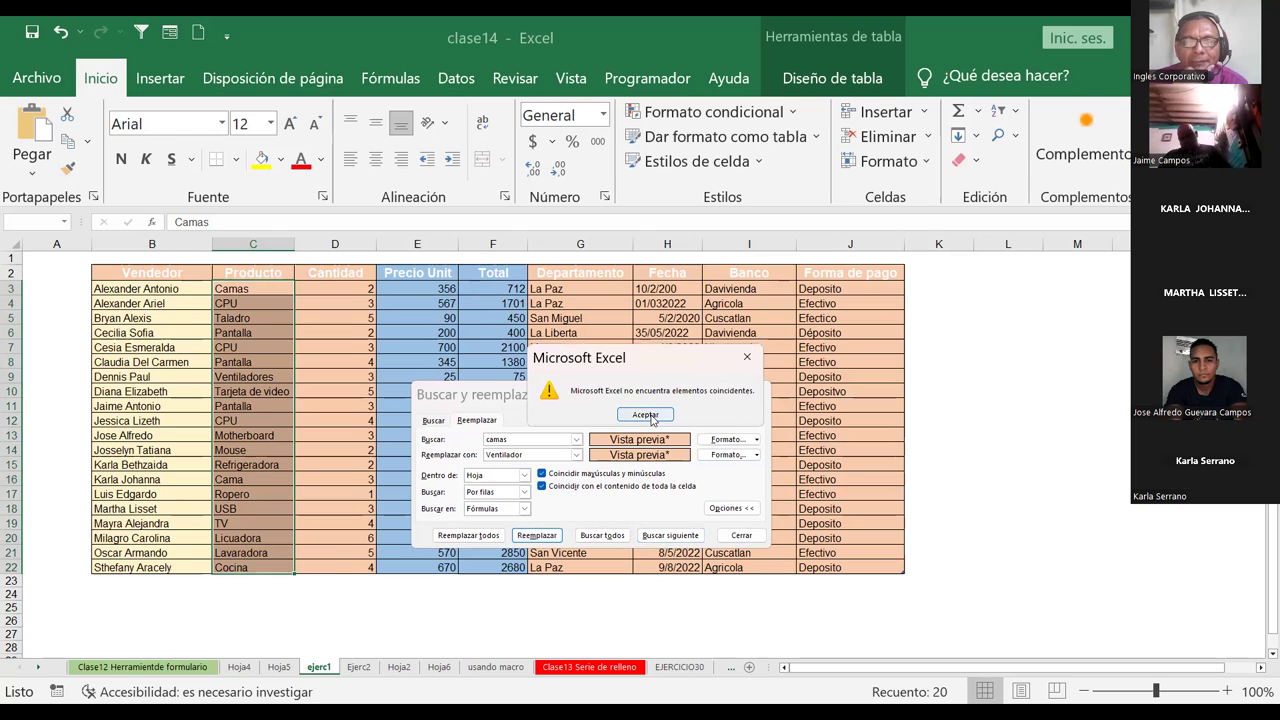
{"action": "left_click", "coordinate": [538, 533]}
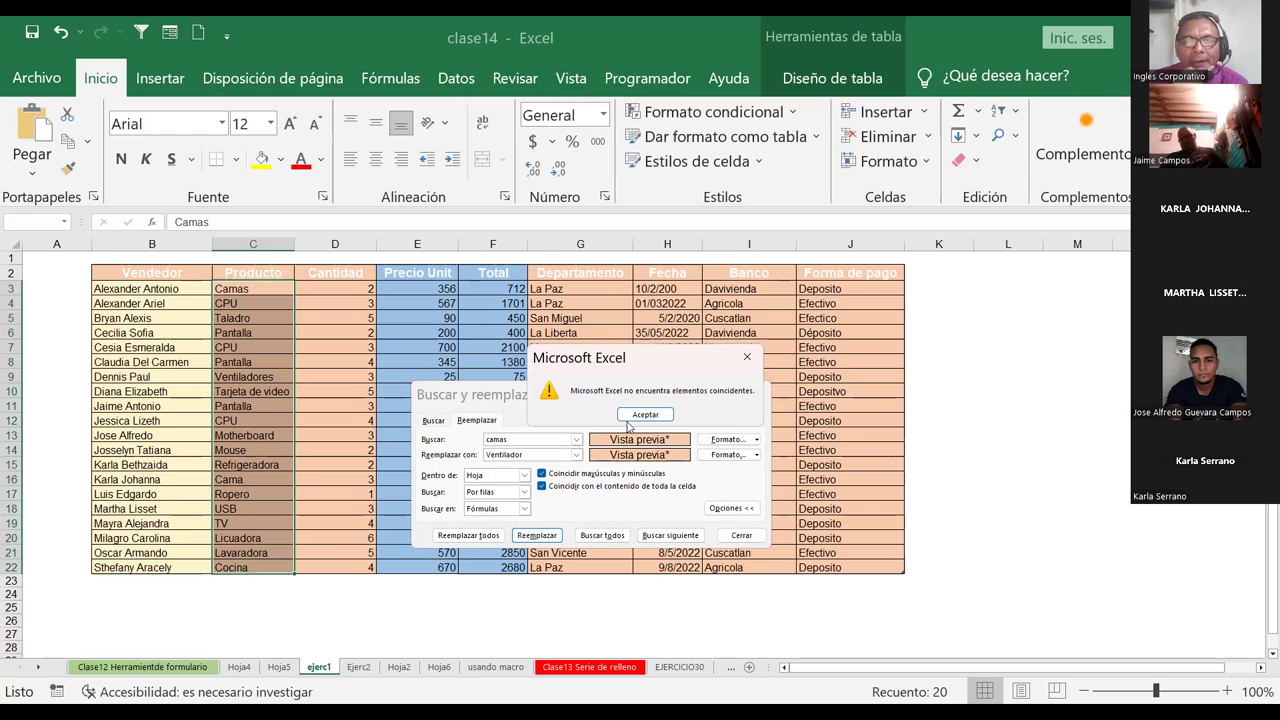
{"action": "key", "text": "Return"}
Switch the search to By columns and replace camas again, which finds nothing
{"action": "left_click", "coordinate": [525, 492]}
{"action": "left_click", "coordinate": [492, 513]}
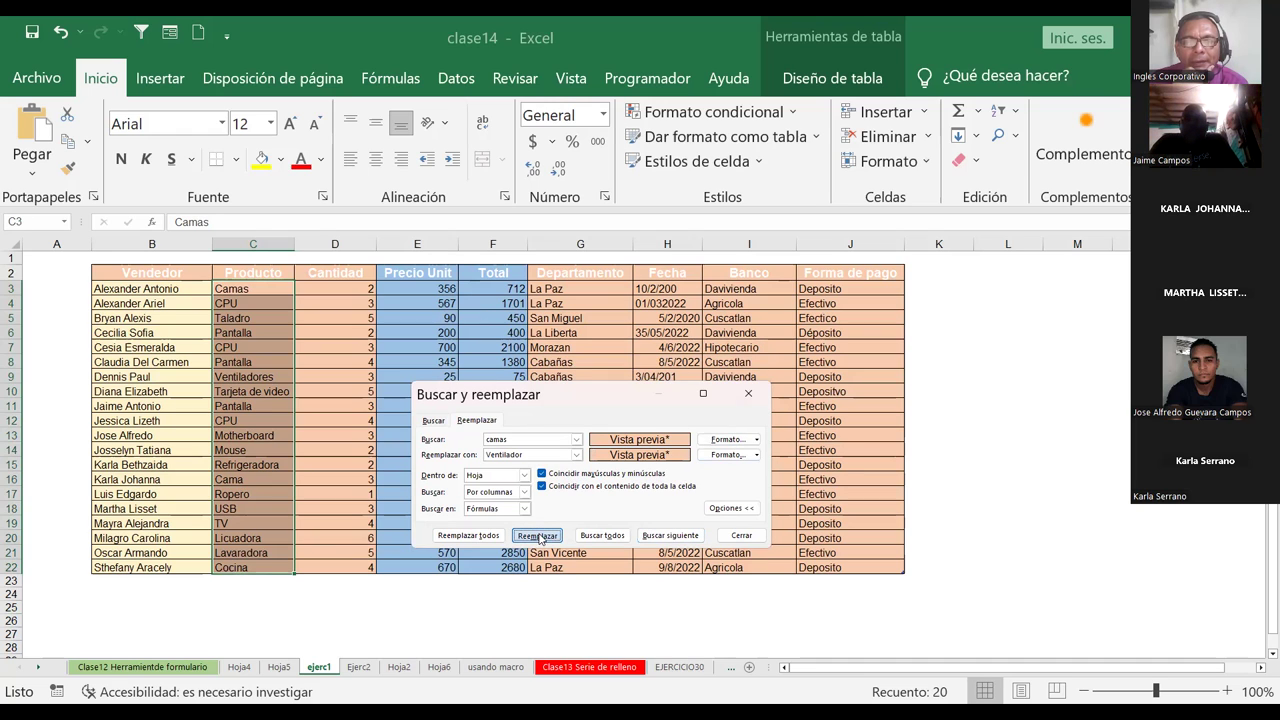
{"action": "left_click", "coordinate": [538, 536]}
{"action": "left_click", "coordinate": [646, 416]}
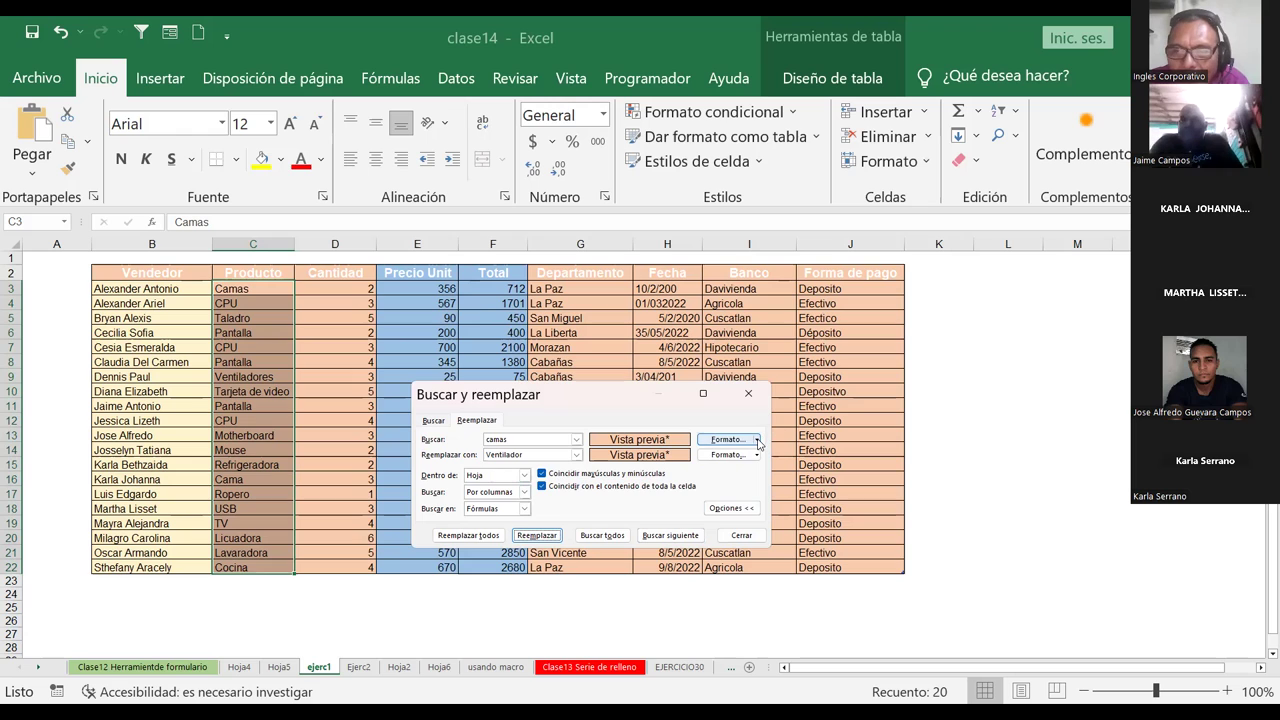
Set the search format by sampling cell C3, after cancelling the Format dialog
{"action": "left_click", "coordinate": [758, 443]}
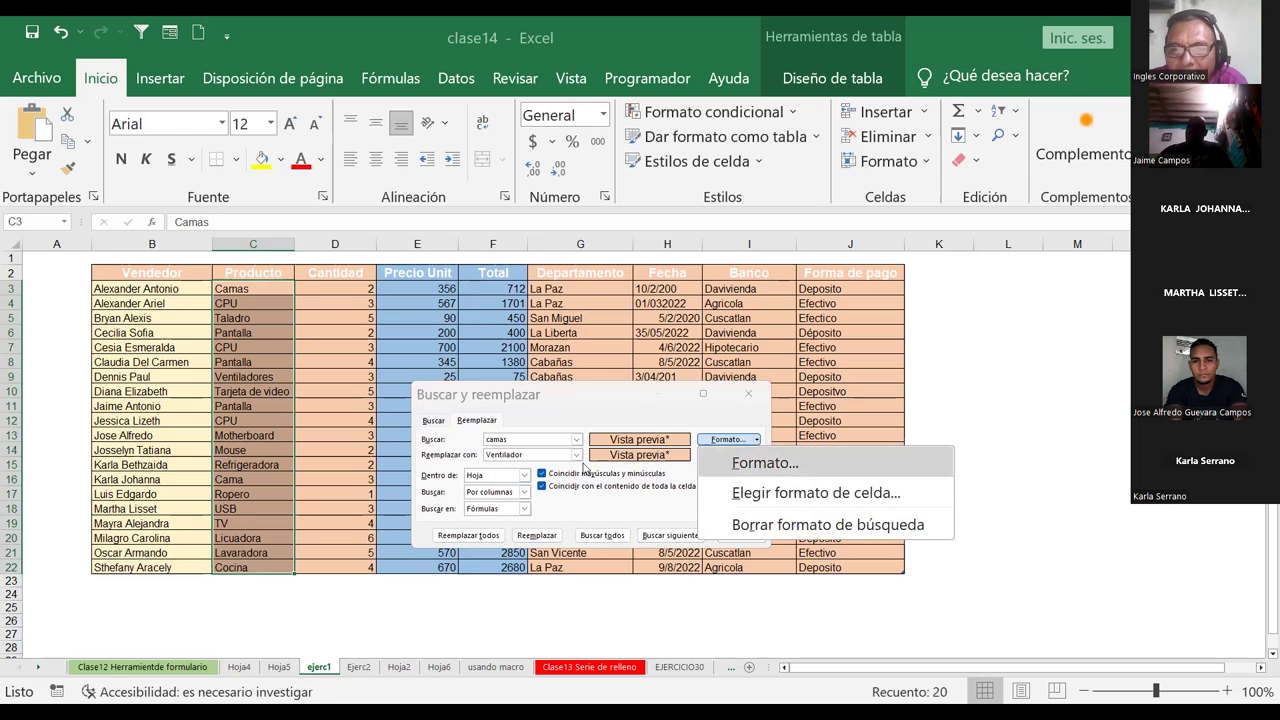
{"action": "left_click", "coordinate": [745, 462]}
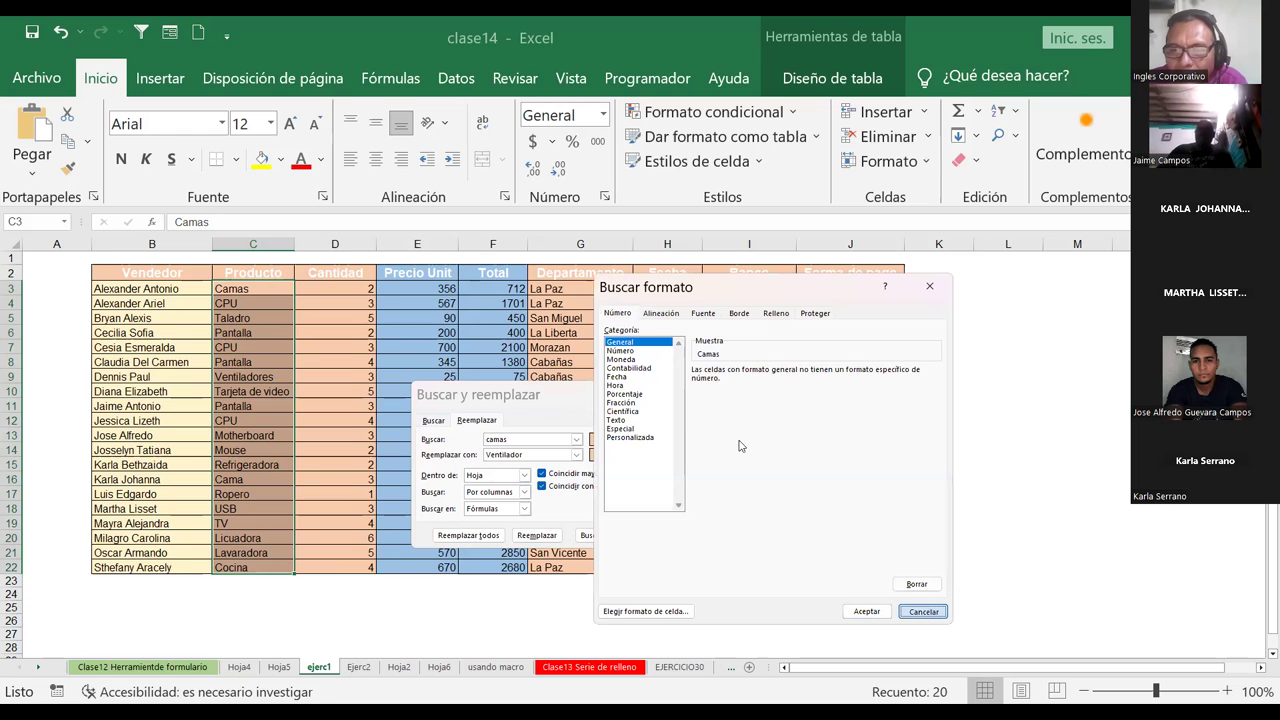
{"action": "key", "text": "Escape"}
{"action": "left_click", "coordinate": [757, 441]}
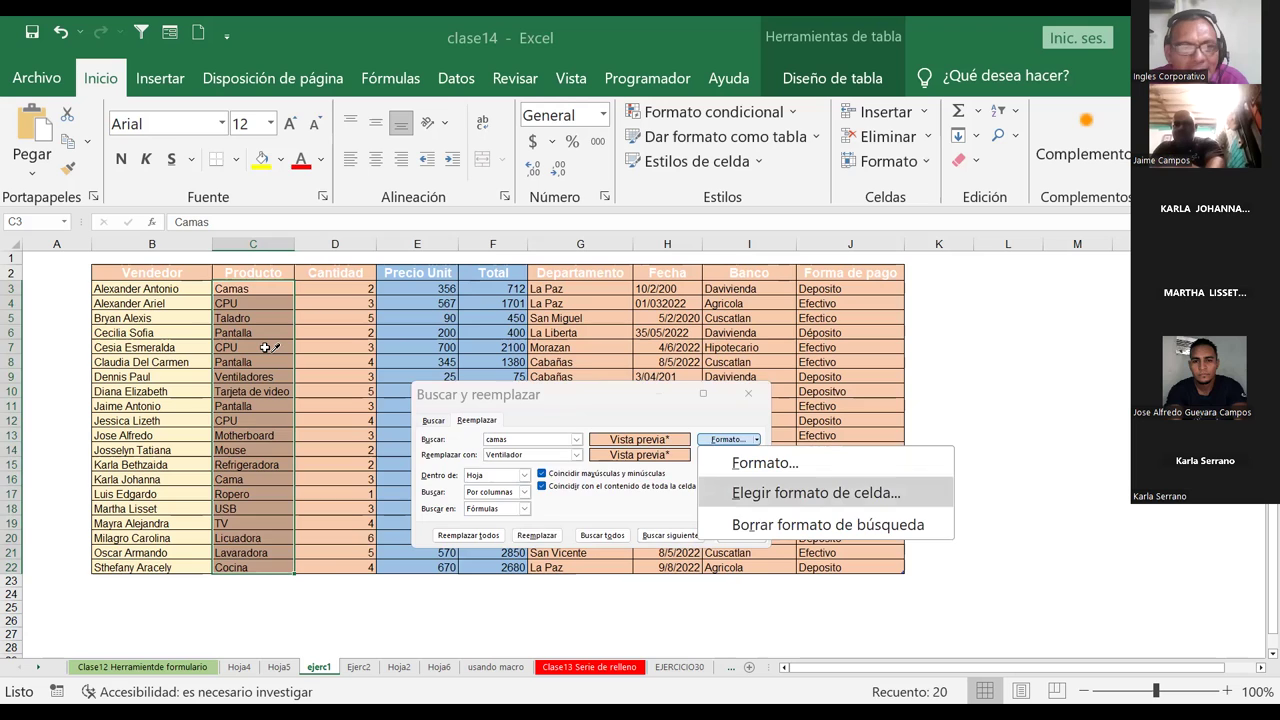
{"action": "left_click", "coordinate": [789, 493]}
{"action": "left_click", "coordinate": [246, 288]}
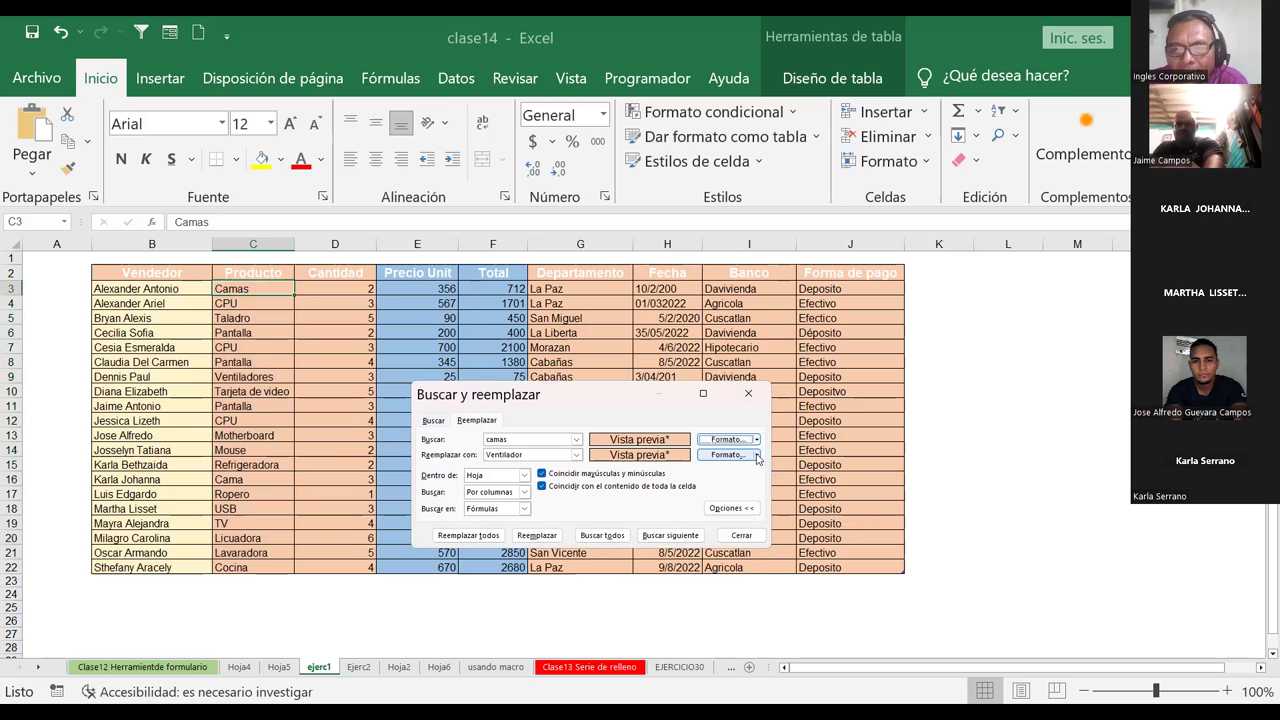
Open the replacement Format settings and close them without changes
{"action": "left_click", "coordinate": [757, 455]}
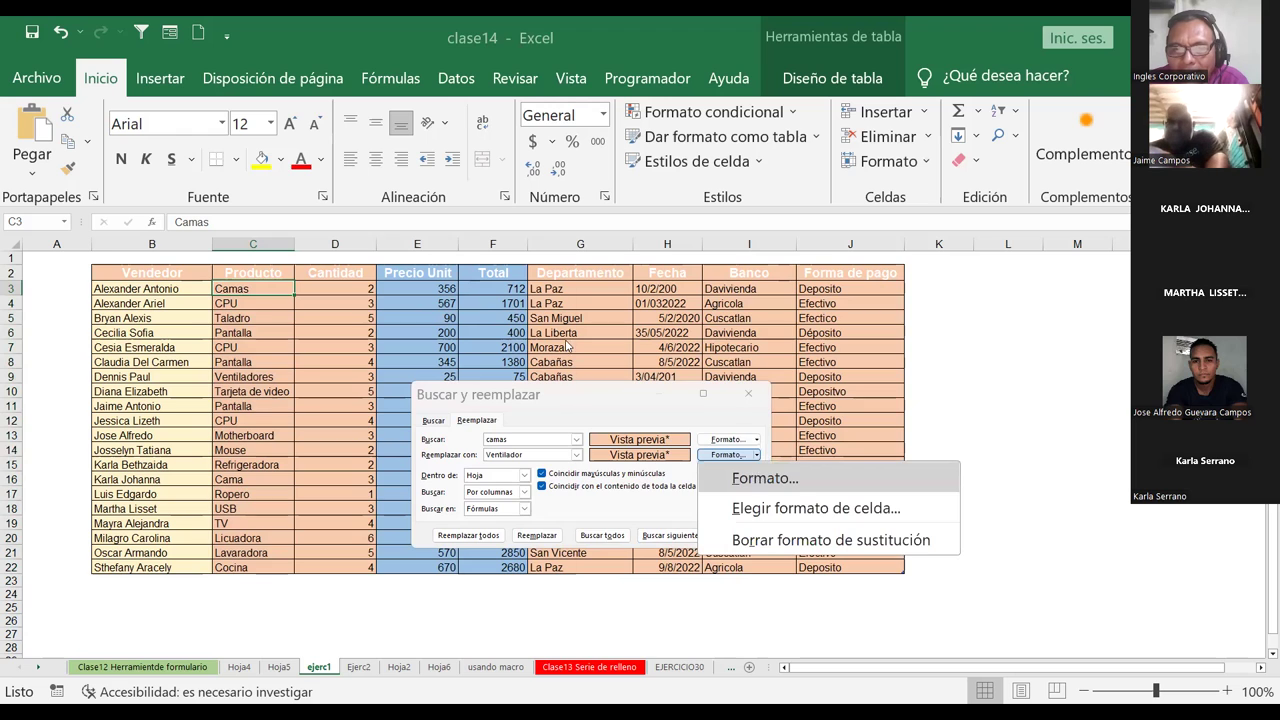
{"action": "left_click", "coordinate": [765, 478]}
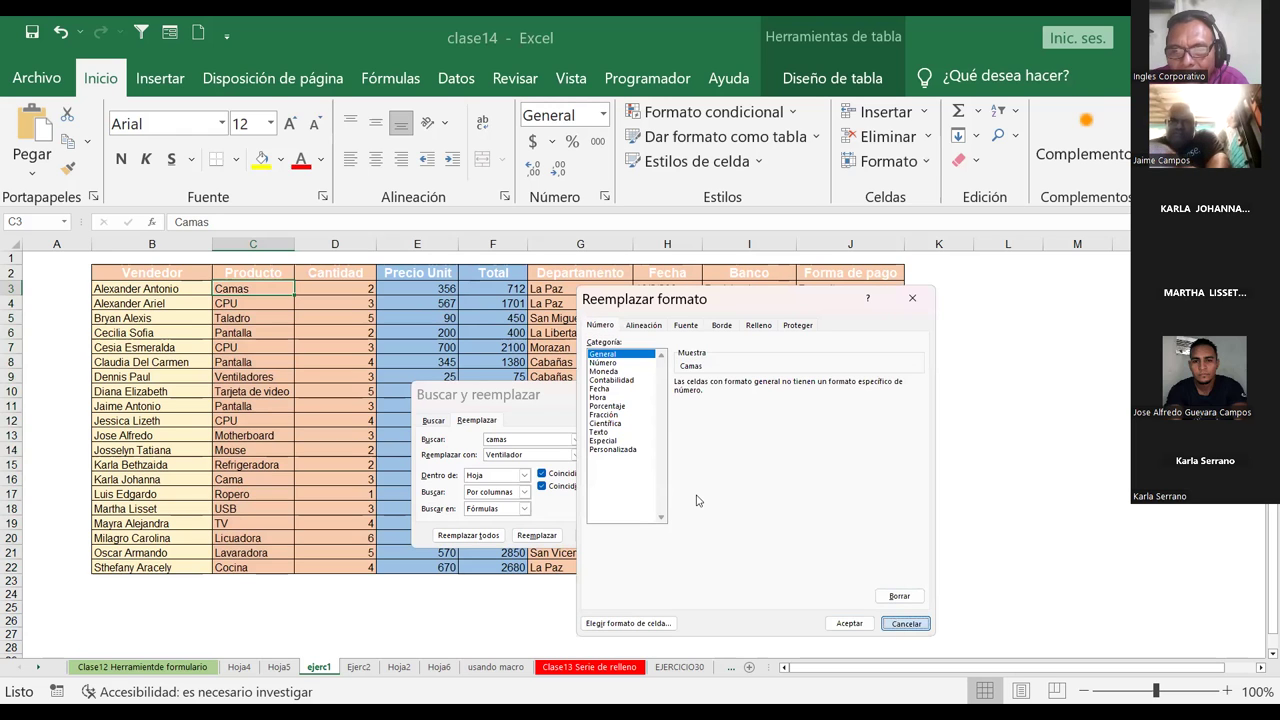
{"action": "key", "text": "Escape"}
Clear both the search and replacement formats and delete 'Ventilador' from the replacement text
{"action": "left_click", "coordinate": [758, 455]}
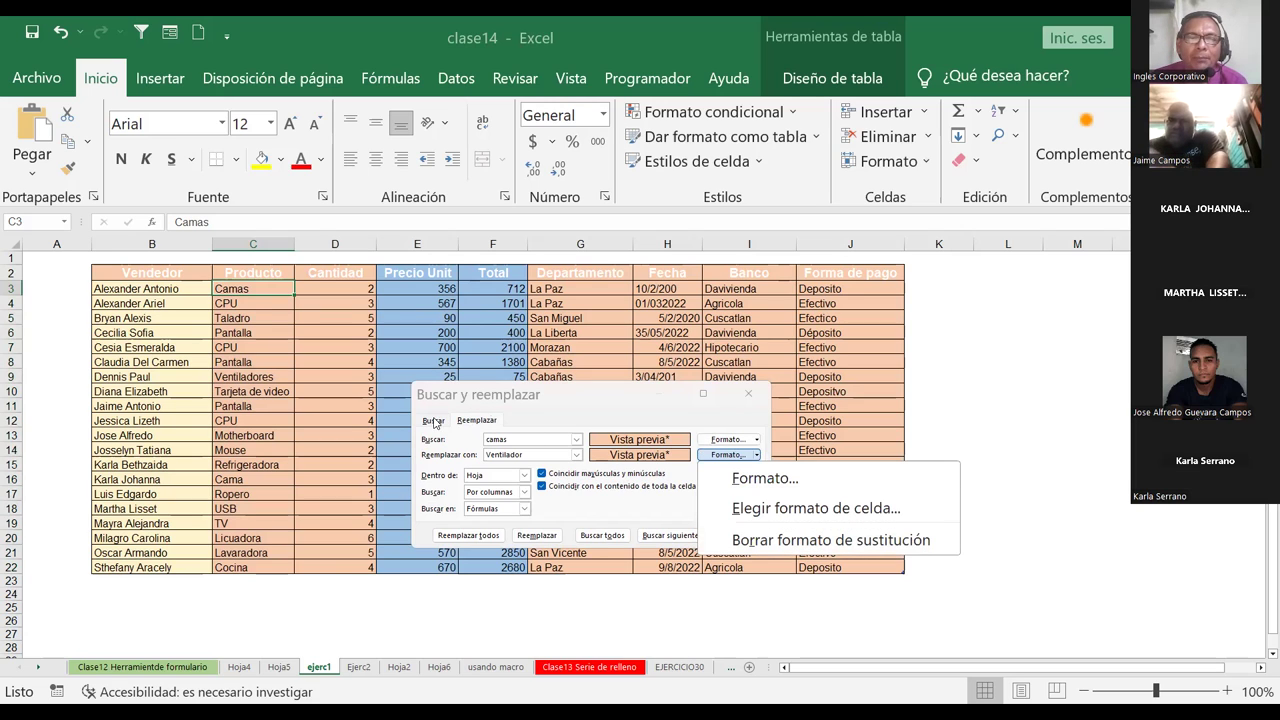
{"action": "left_click", "coordinate": [546, 439]}
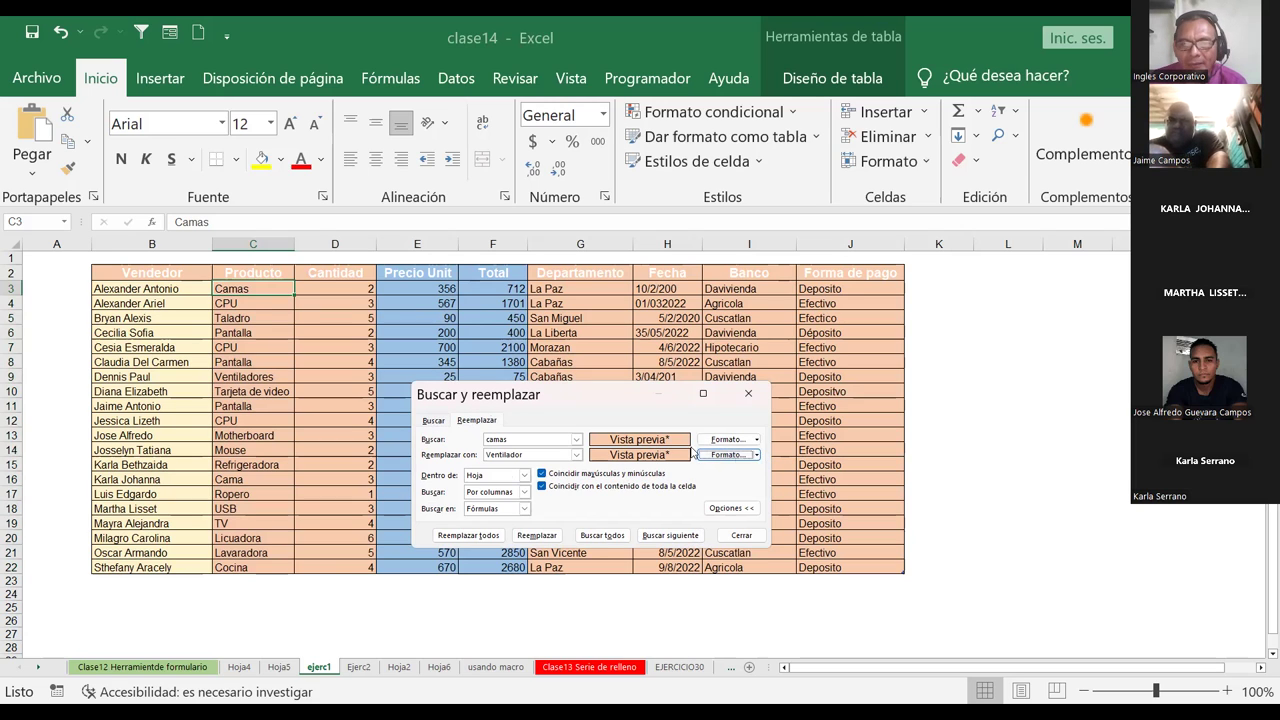
{"action": "left_click", "coordinate": [758, 440]}
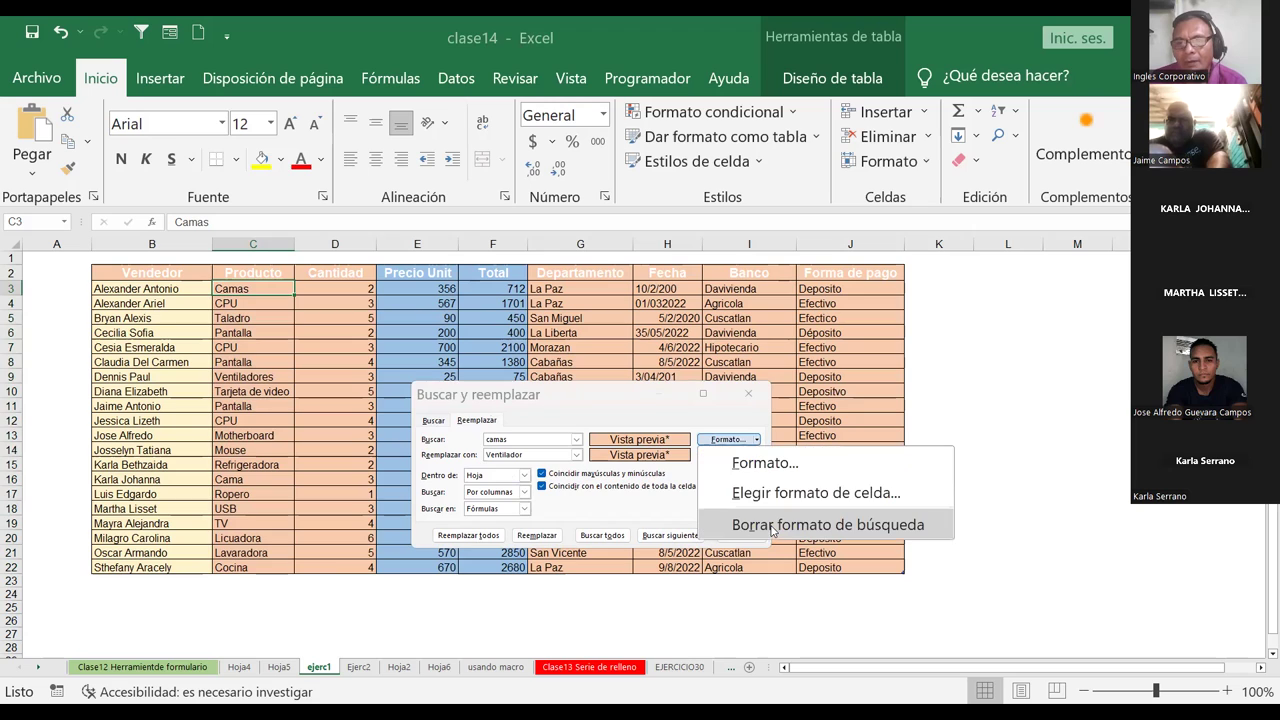
{"action": "left_click", "coordinate": [757, 456]}
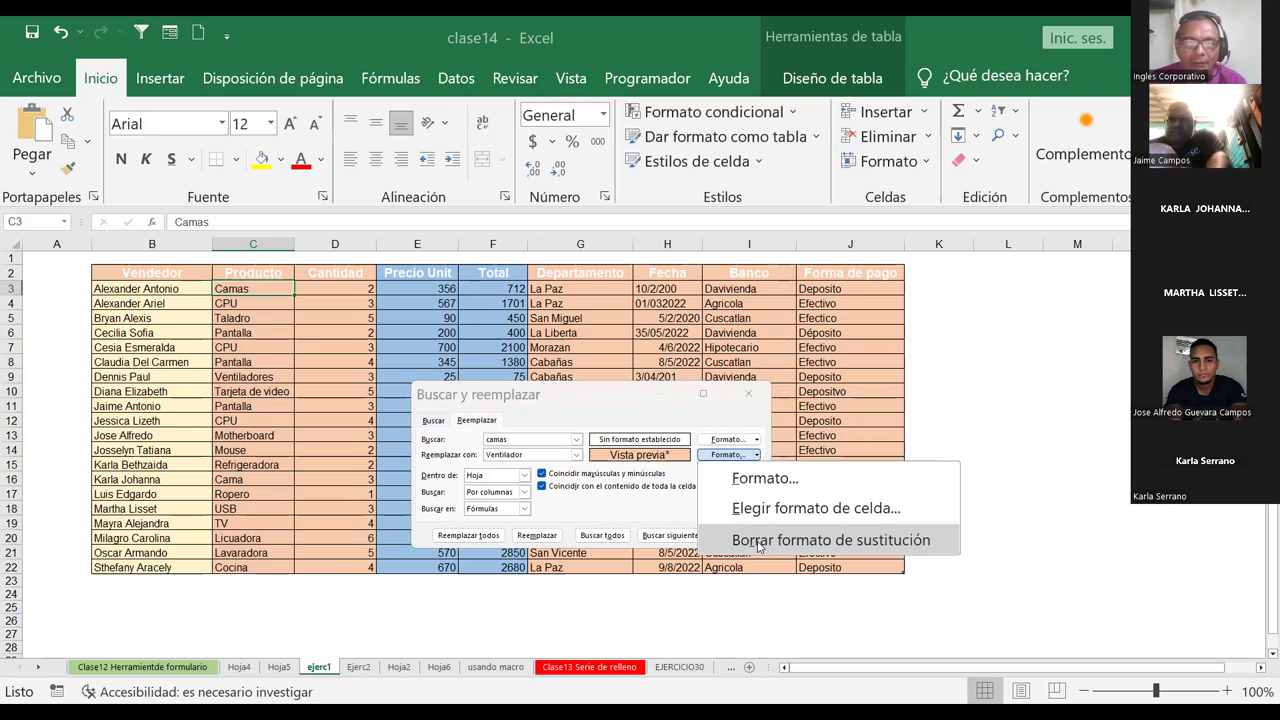
{"action": "left_click", "coordinate": [740, 540]}
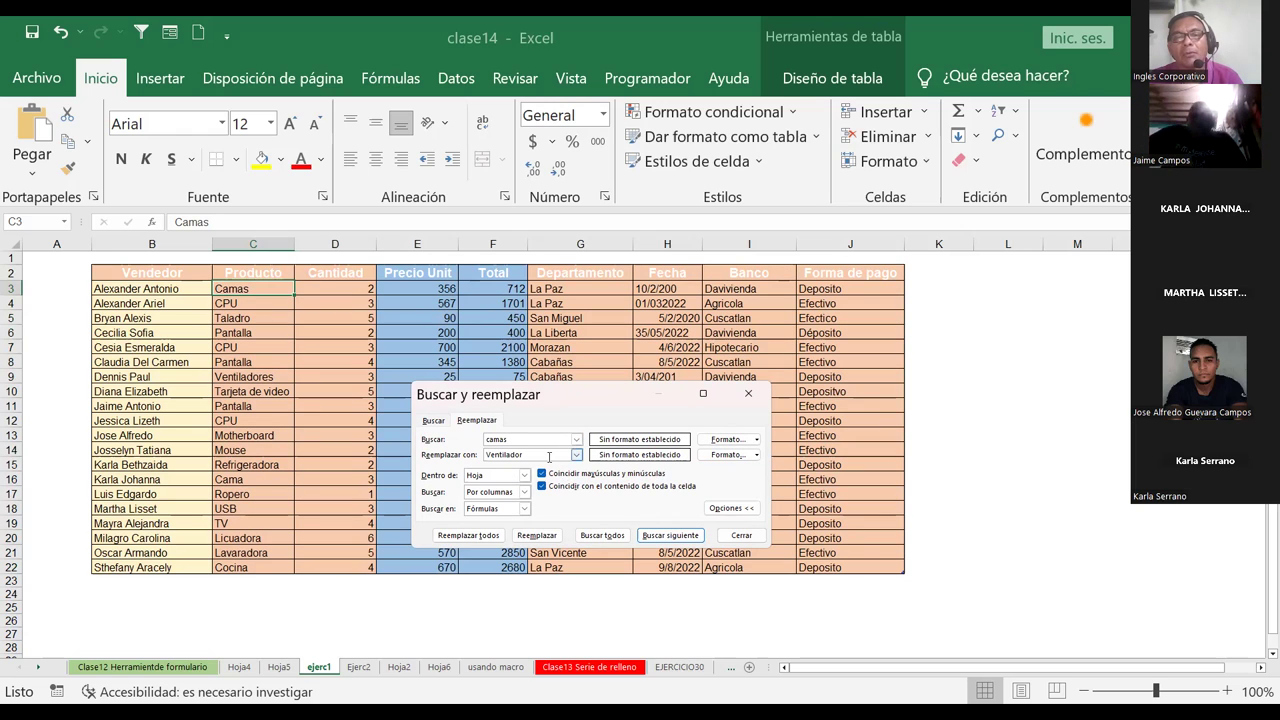
{"action": "left_click_drag", "start_coordinate": [557, 455], "coordinate": [447, 455]}
{"action": "key", "text": "BackSpace"}
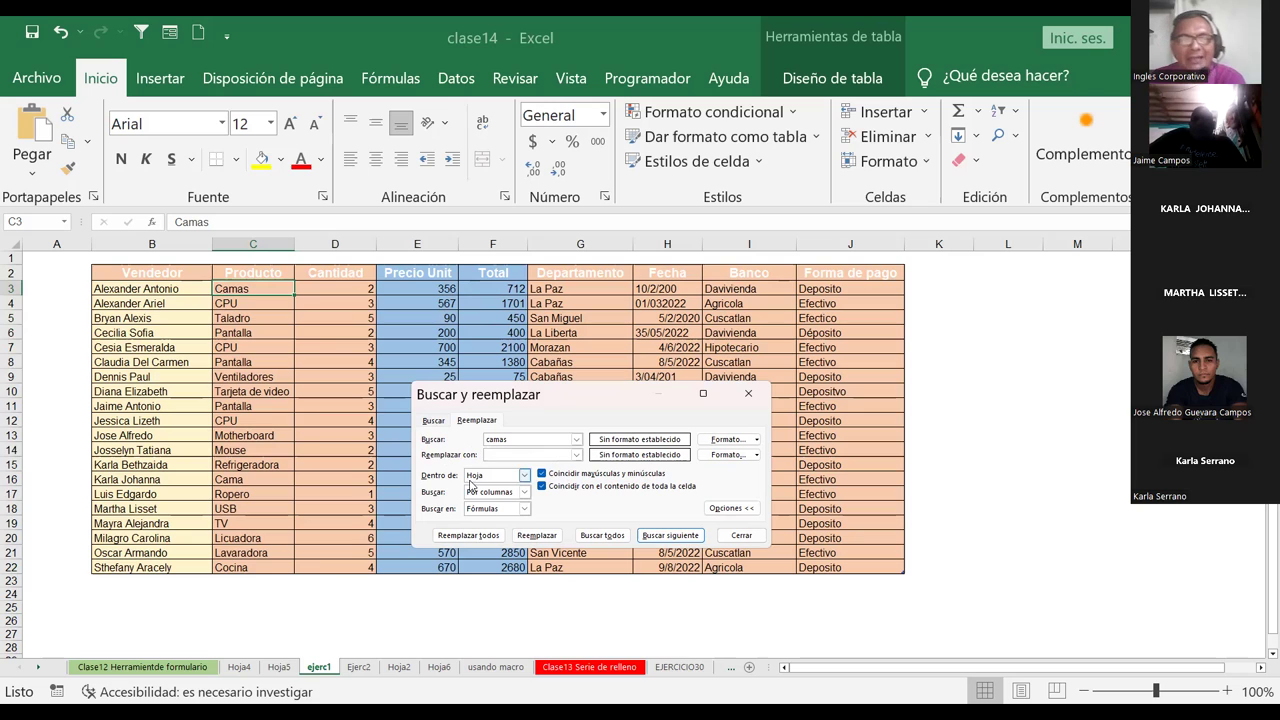
Switch to plain Find and search for camas case-sensitively, which finds no match
{"action": "left_click", "coordinate": [432, 421]}
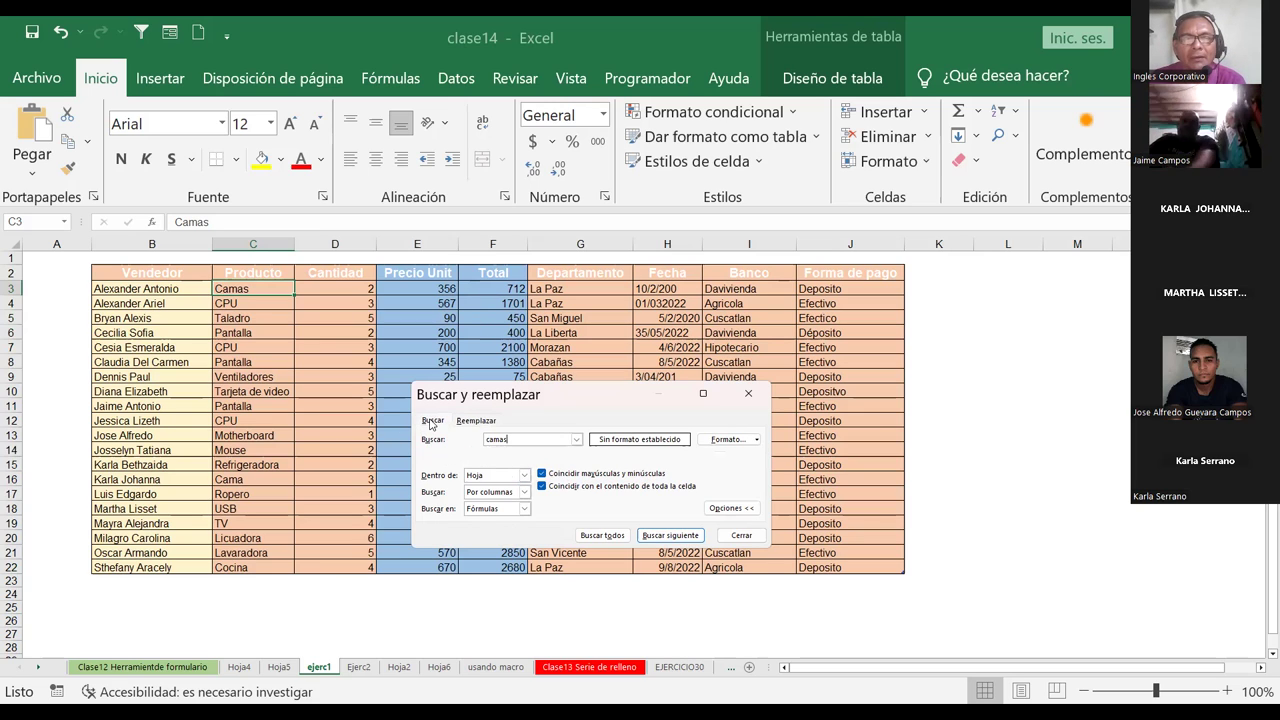
{"action": "left_click", "coordinate": [541, 473]}
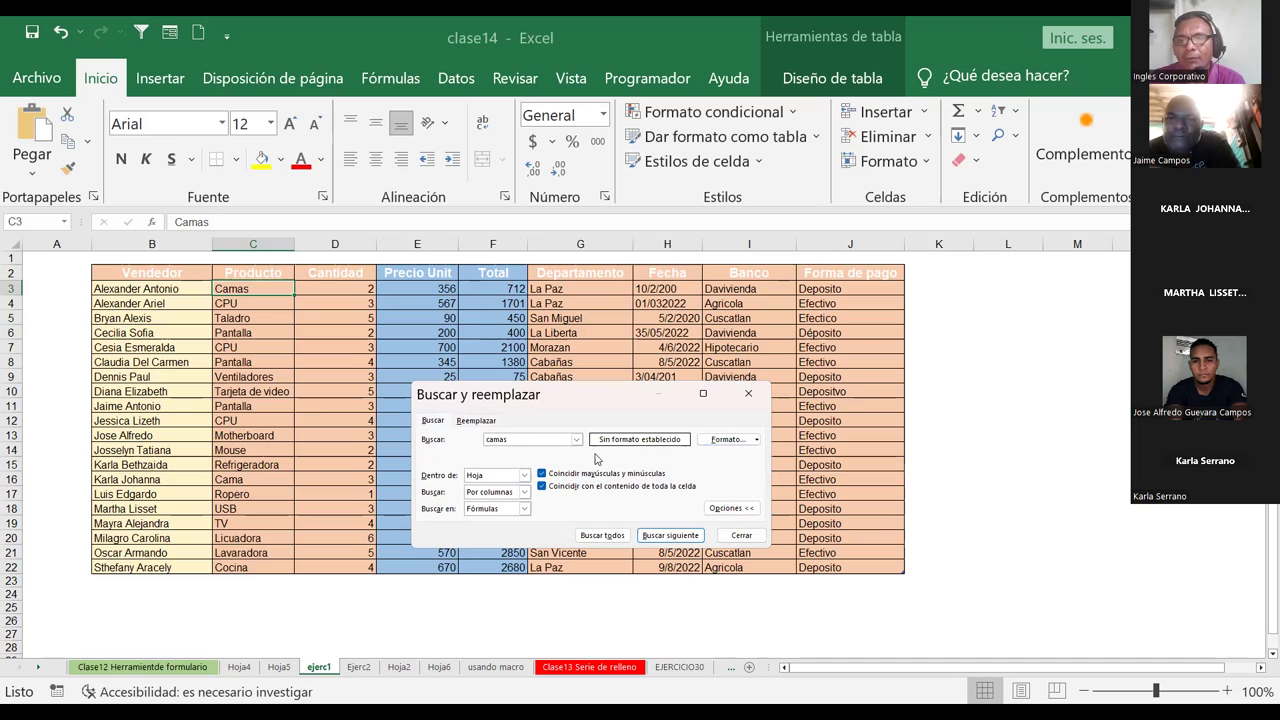
{"action": "left_click", "coordinate": [648, 537]}
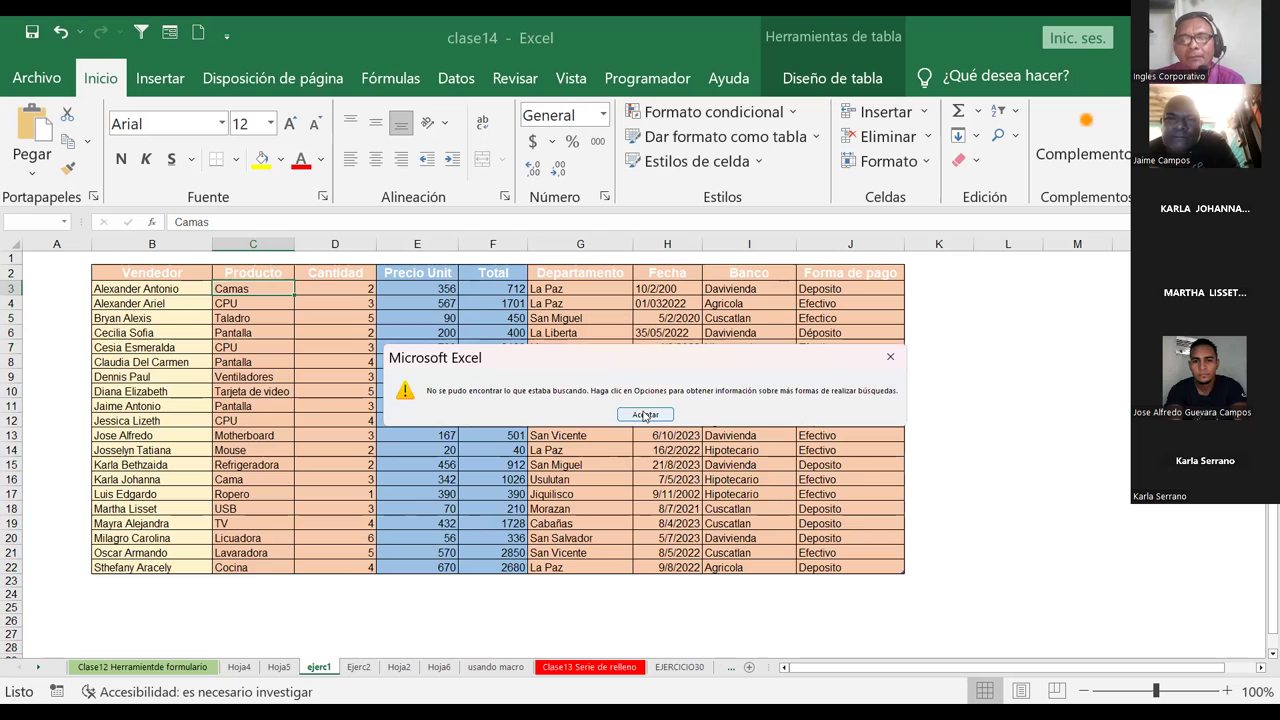
{"action": "left_click", "coordinate": [645, 415]}
{"action": "key", "text": "Return"}
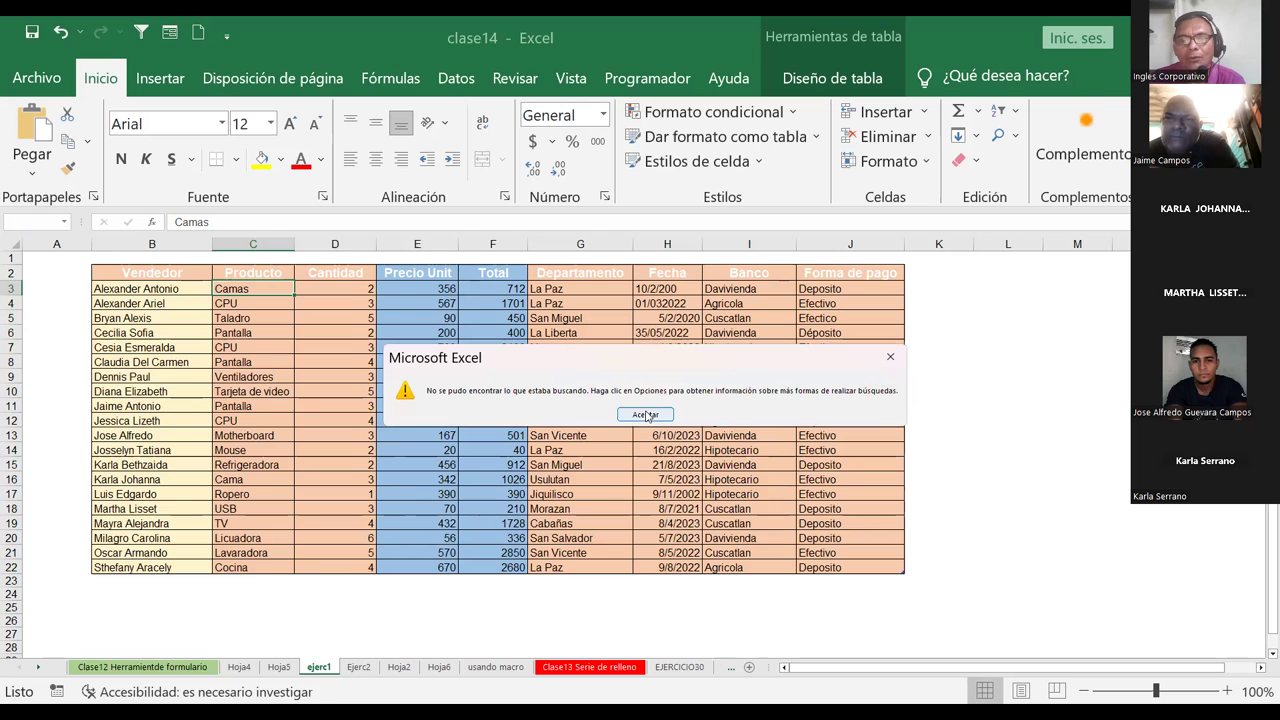
{"action": "key", "text": "Return"}
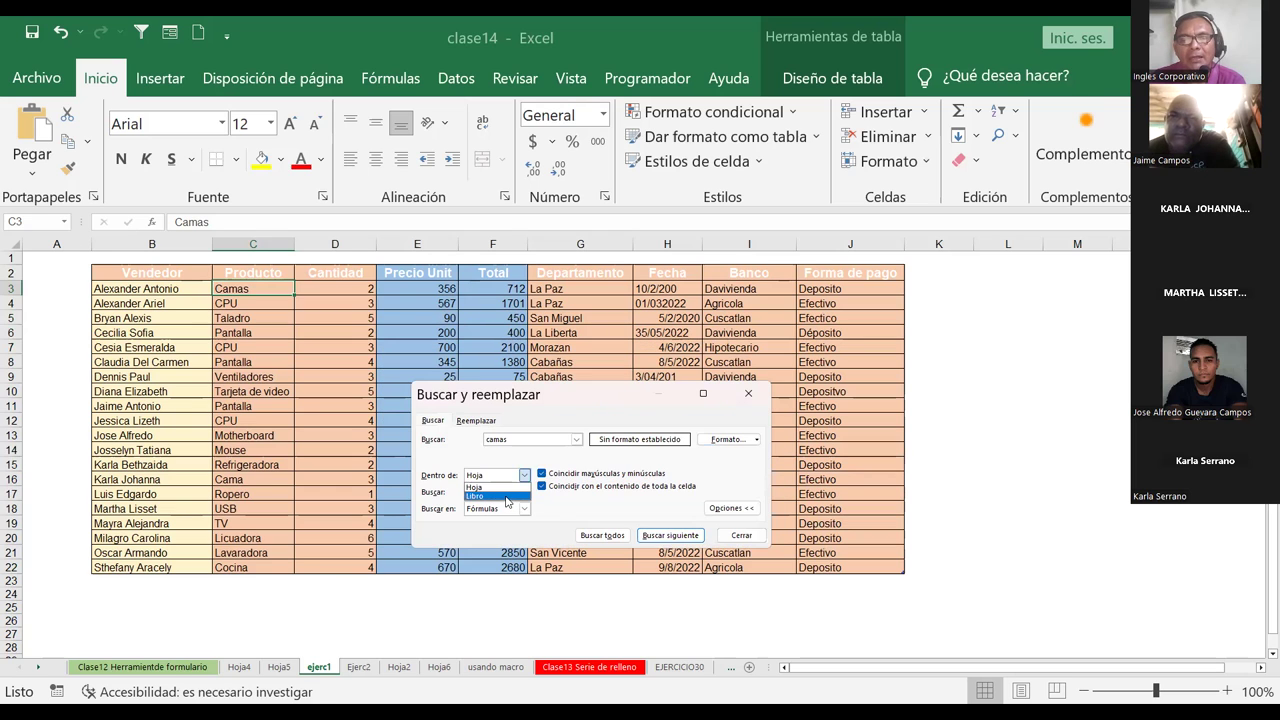
Search the whole workbook by rows with Find All, again finding nothing
{"action": "left_click", "coordinate": [609, 532]}
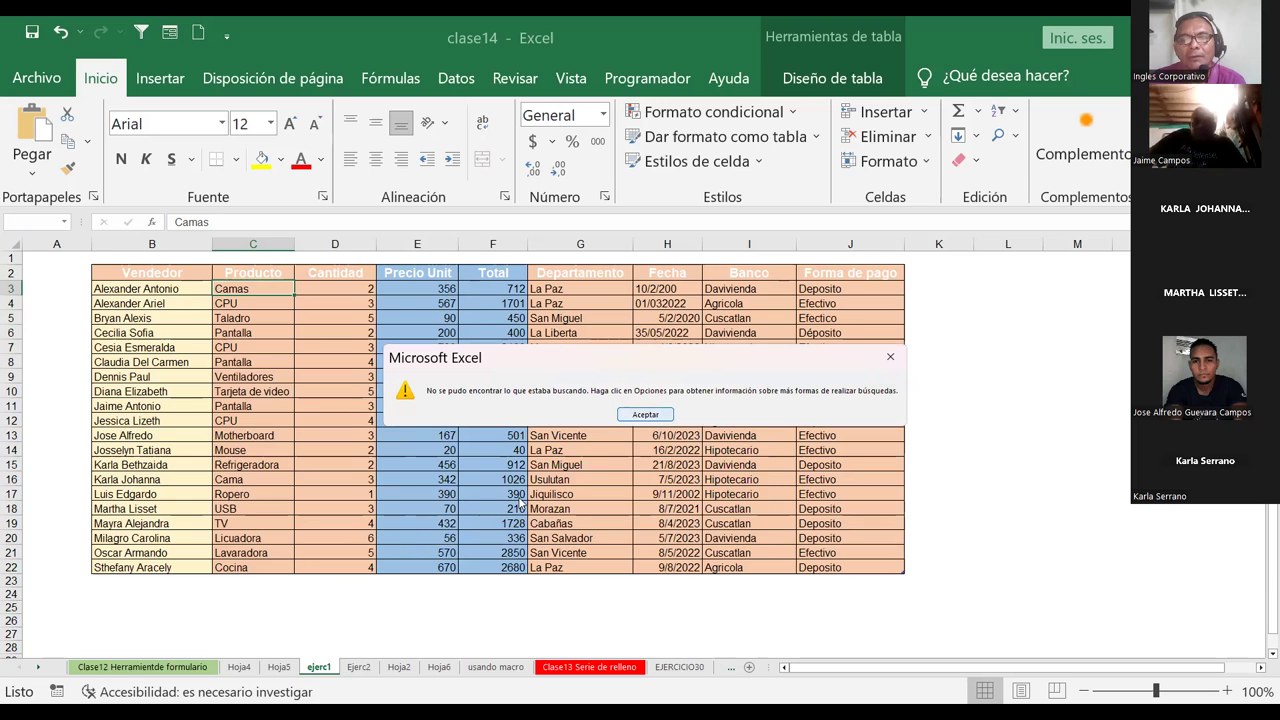
{"action": "key", "text": "Return"}
{"action": "left_click", "coordinate": [522, 492]}
{"action": "left_click", "coordinate": [508, 504]}
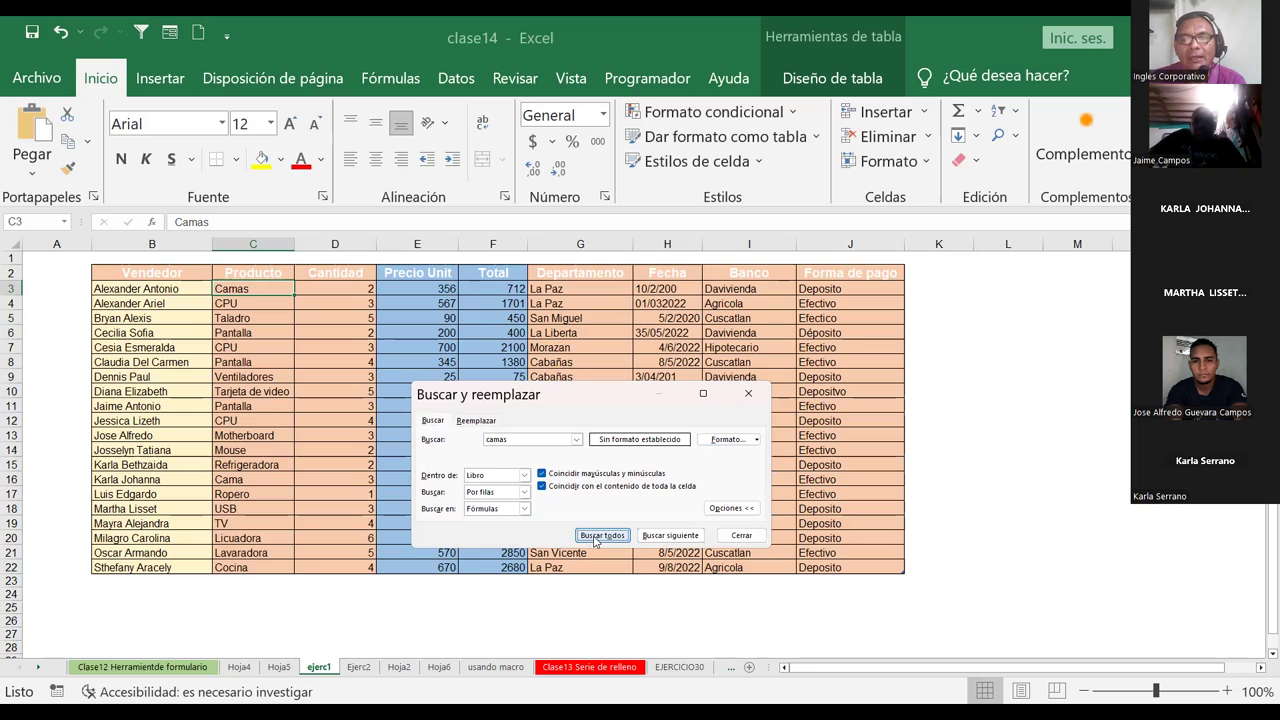
{"action": "left_click", "coordinate": [600, 536]}
{"action": "key", "text": "Return"}
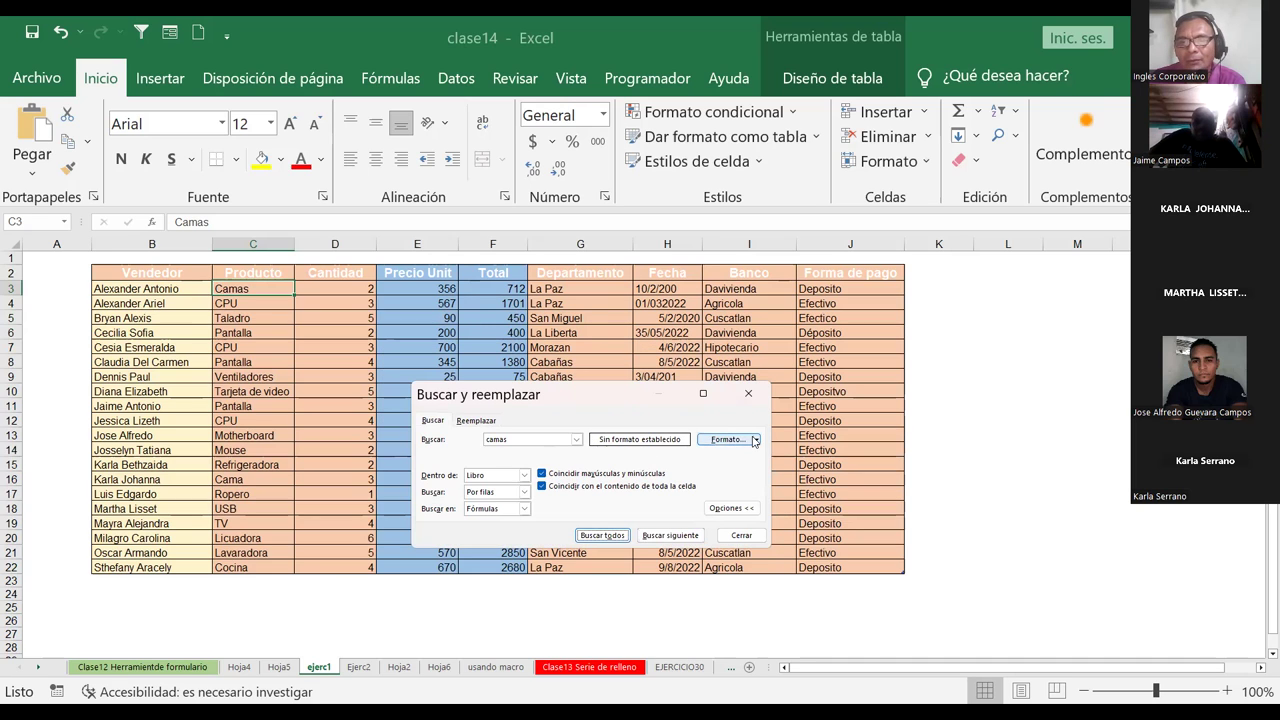
Require the format of the Producto cells C3:C22 and rerun the search
{"action": "left_click", "coordinate": [758, 444]}
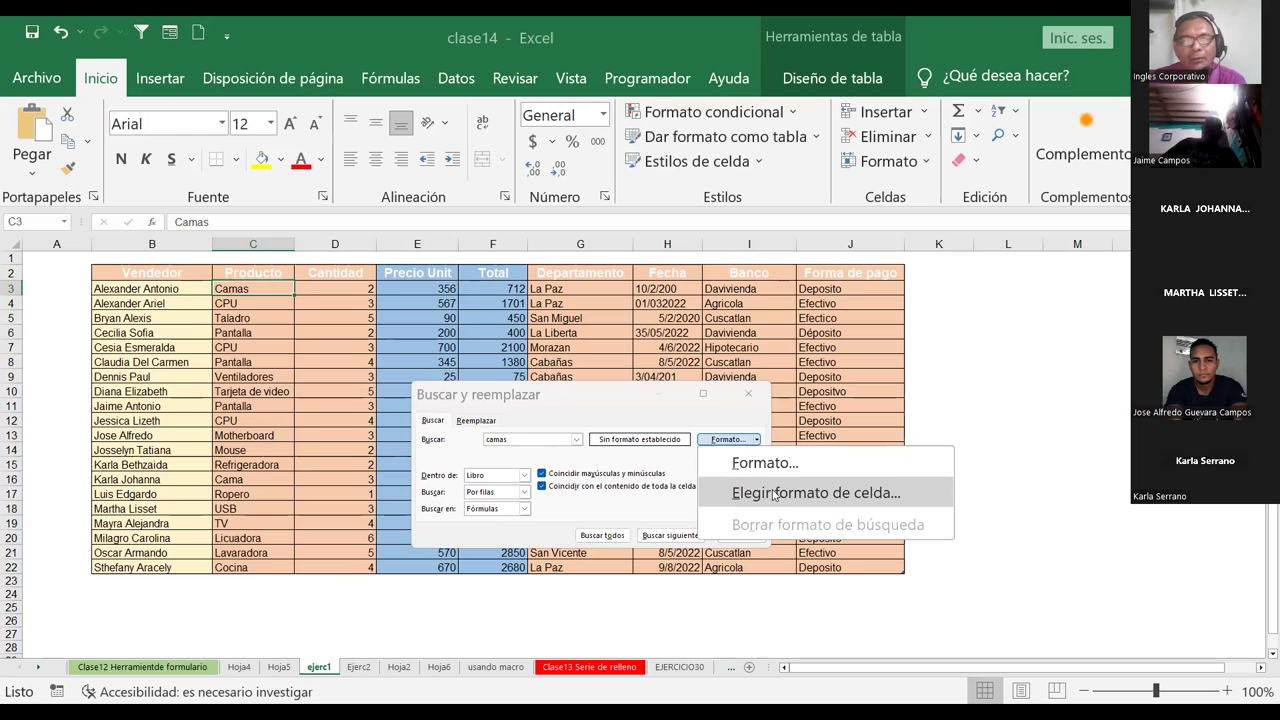
{"action": "left_click", "coordinate": [750, 489]}
{"action": "left_click_drag", "start_coordinate": [253, 288], "coordinate": [226, 568]}
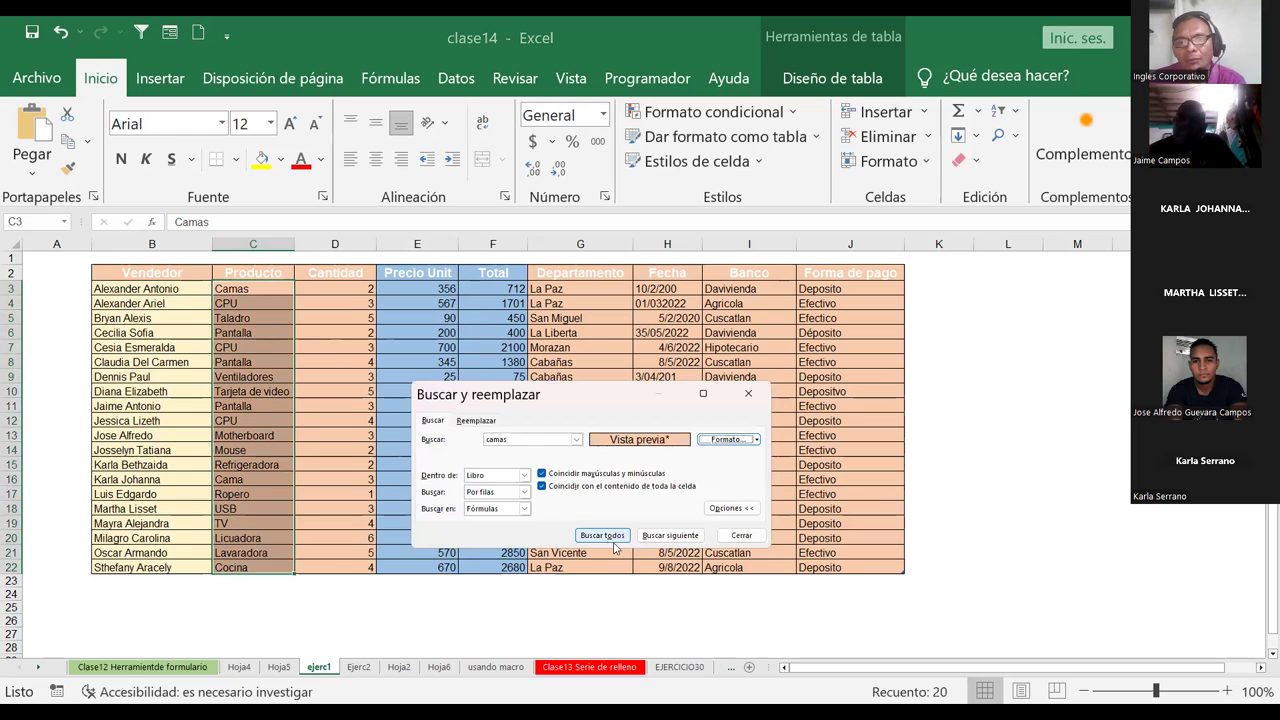
{"action": "key", "text": "Return"}
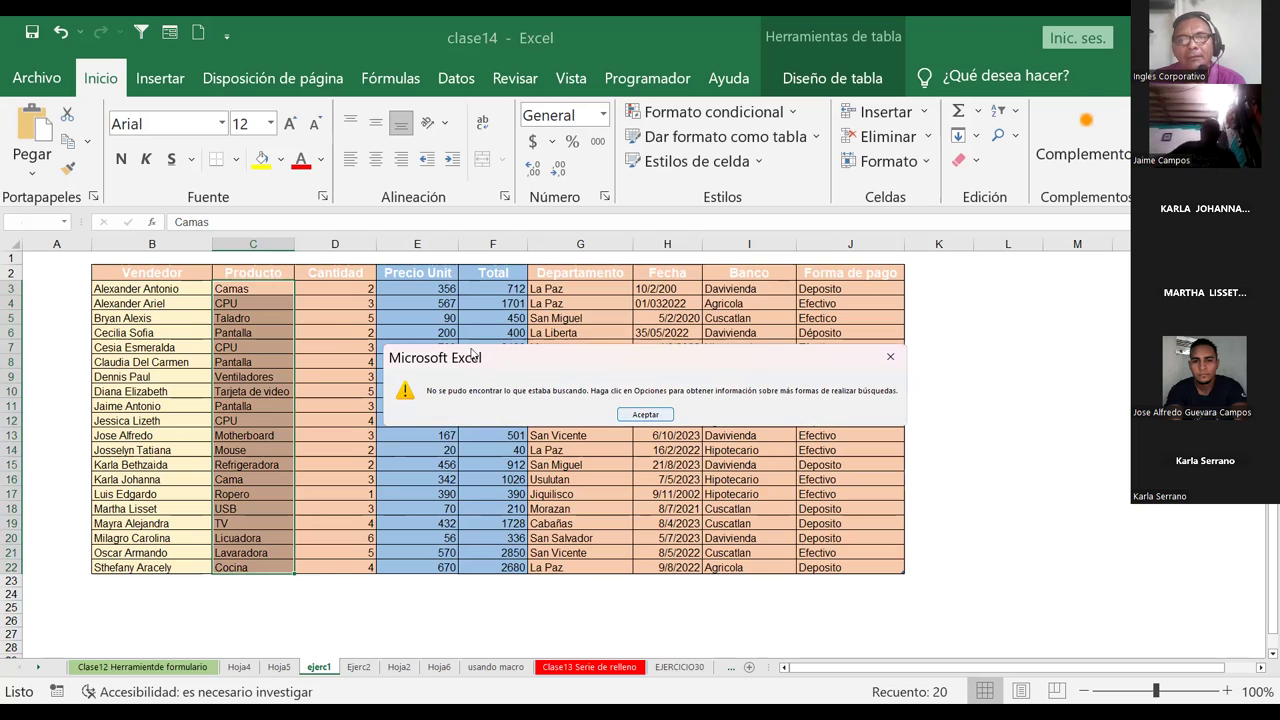
Limit the search to the sheet, by columns, and find all camas, still with no match
{"action": "left_click", "coordinate": [630, 414]}
{"action": "left_click", "coordinate": [462, 331]}
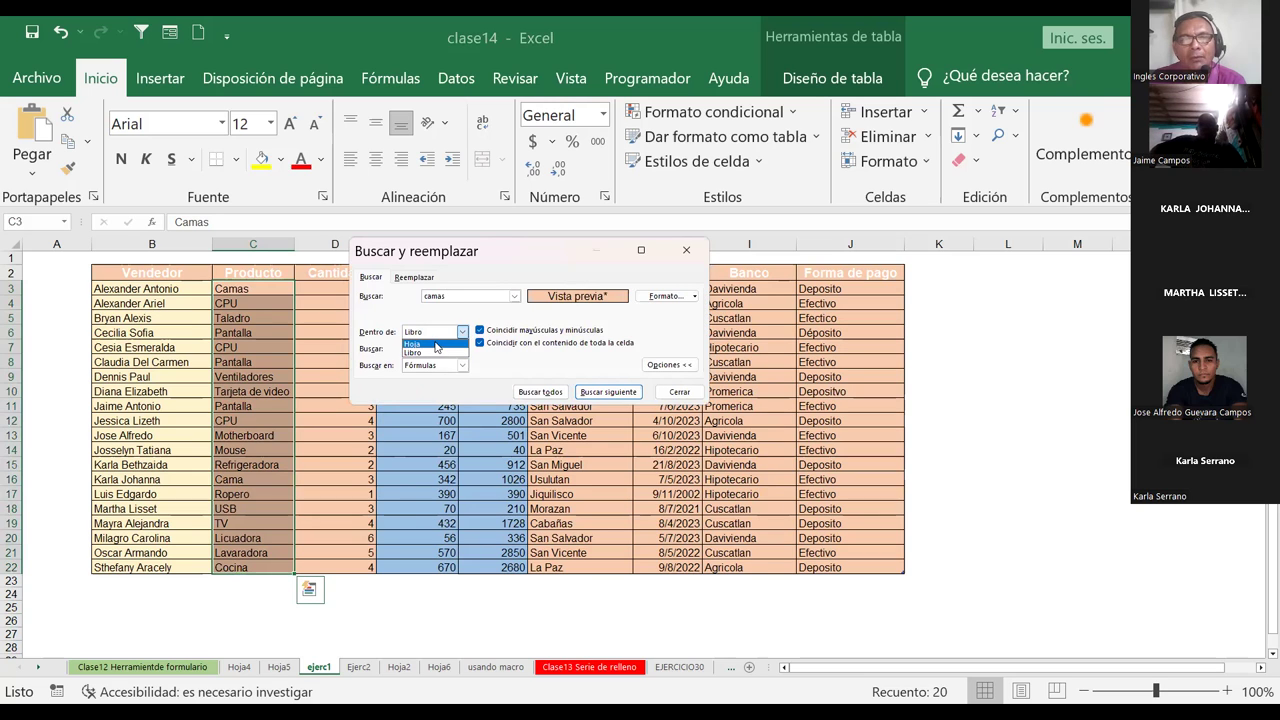
{"action": "left_click", "coordinate": [435, 346]}
{"action": "left_click", "coordinate": [462, 348]}
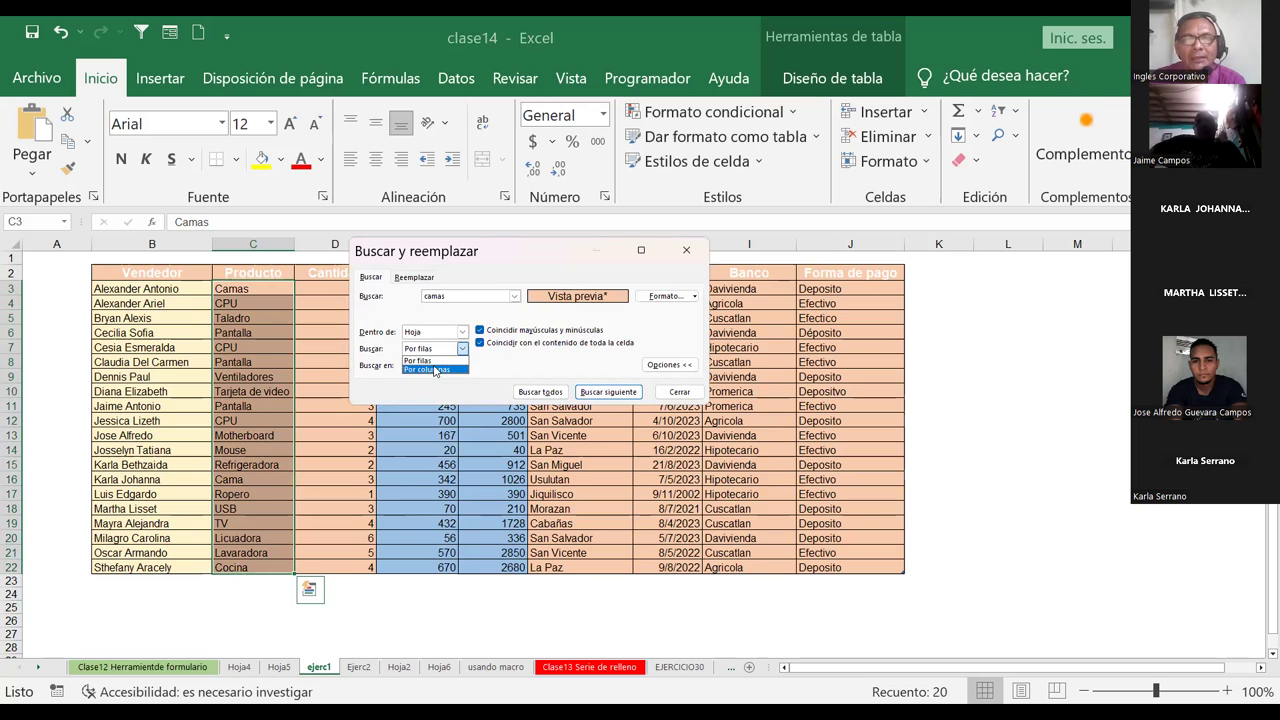
{"action": "left_click", "coordinate": [435, 370]}
{"action": "left_click", "coordinate": [541, 392]}
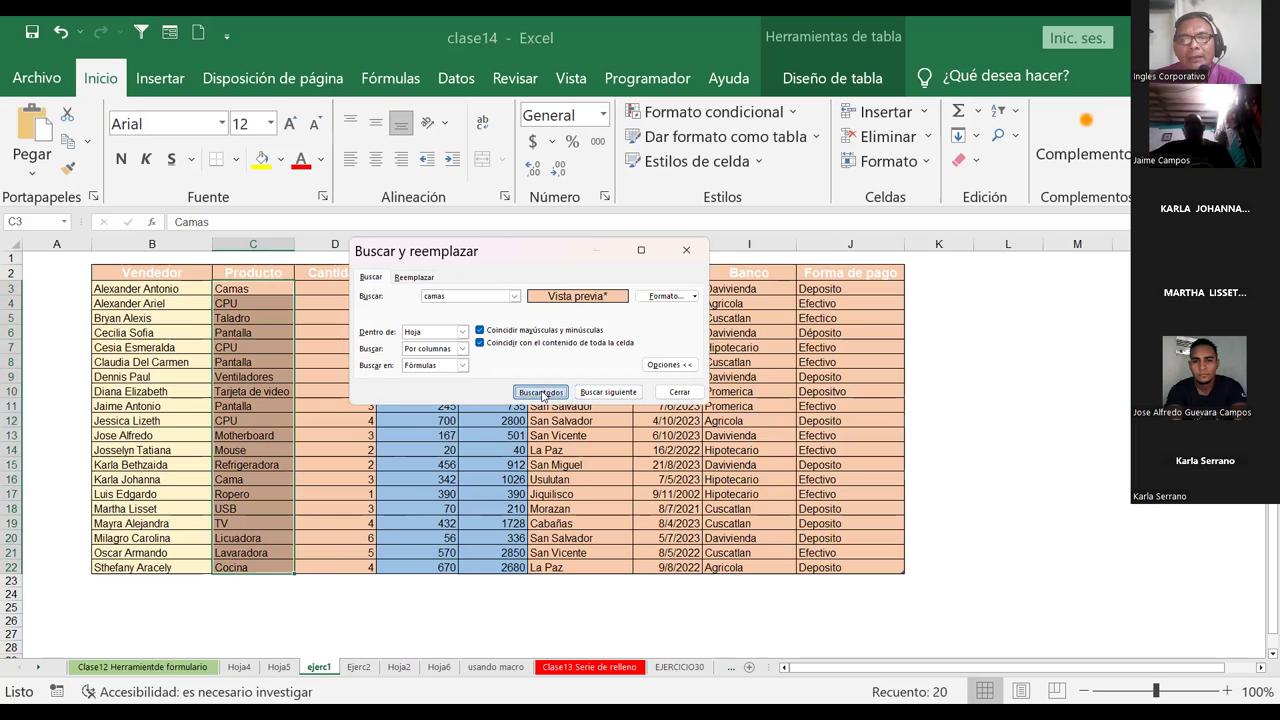
{"action": "left_click", "coordinate": [646, 413]}
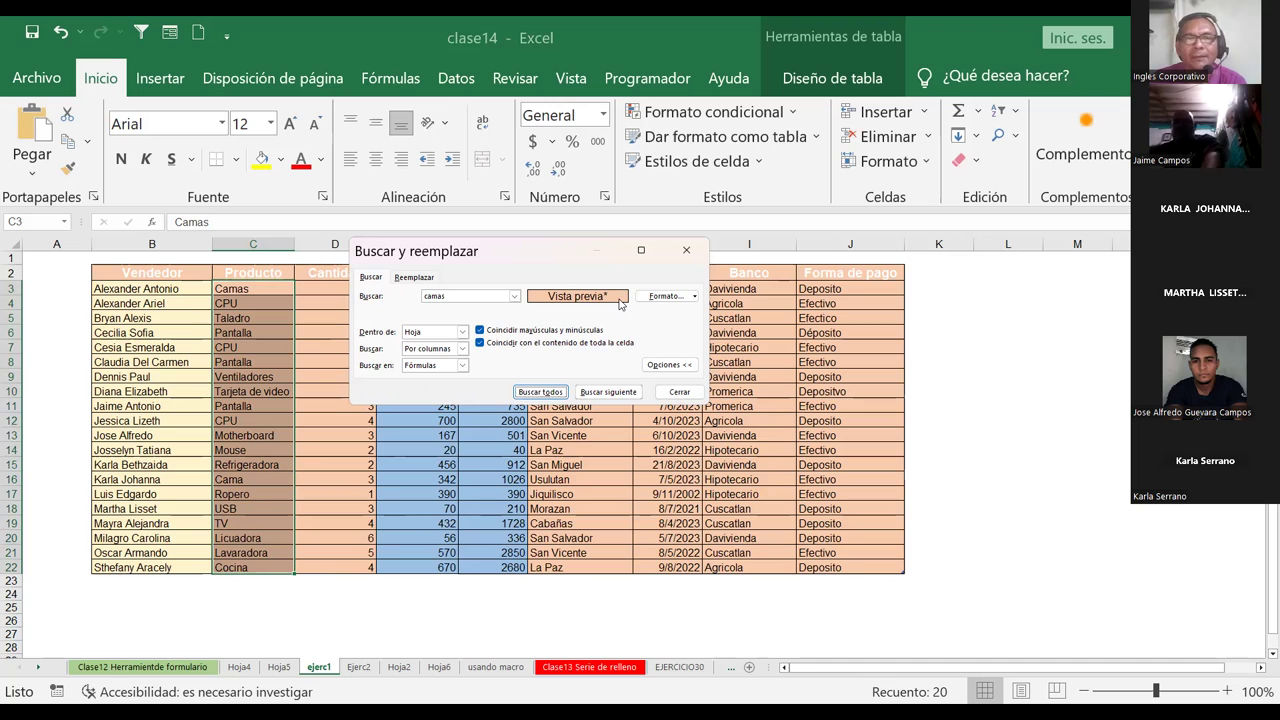
Turn off match case and whole-cell matching, then find all, locating Camas in C3
{"action": "left_click", "coordinate": [480, 330]}
{"action": "left_click", "coordinate": [480, 343]}
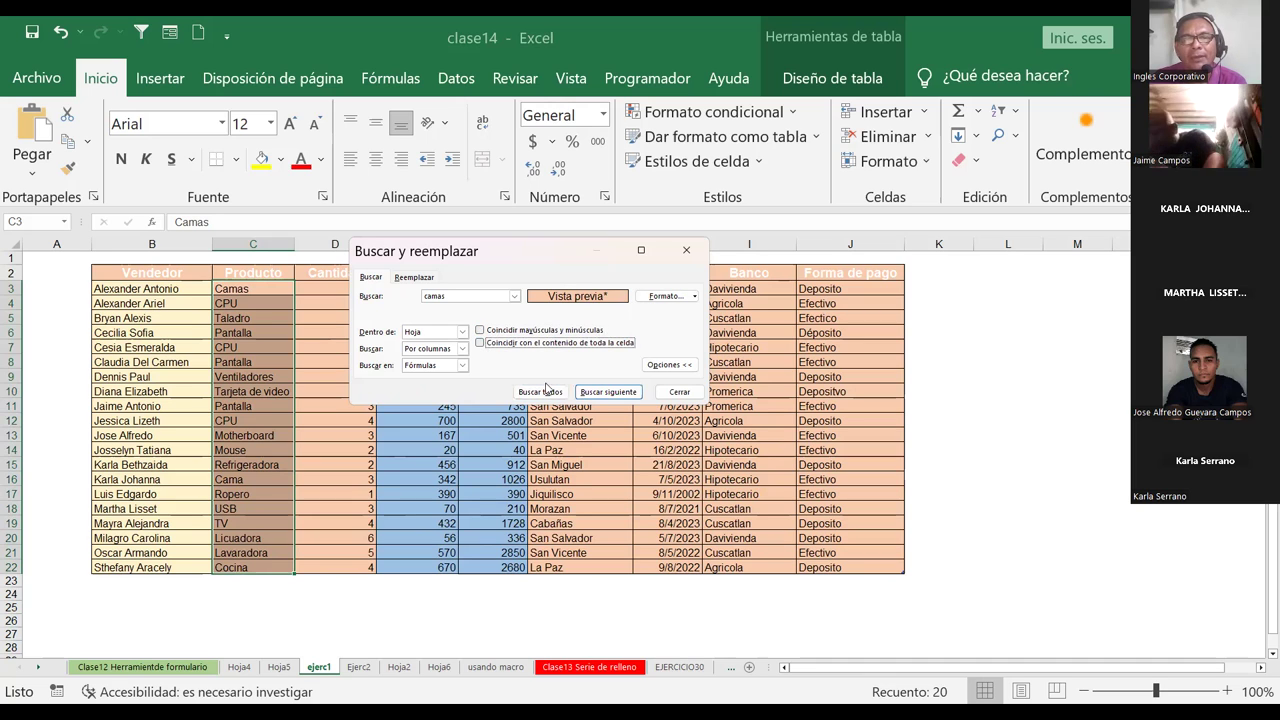
{"action": "left_click", "coordinate": [592, 393]}
{"action": "left_click", "coordinate": [565, 393]}
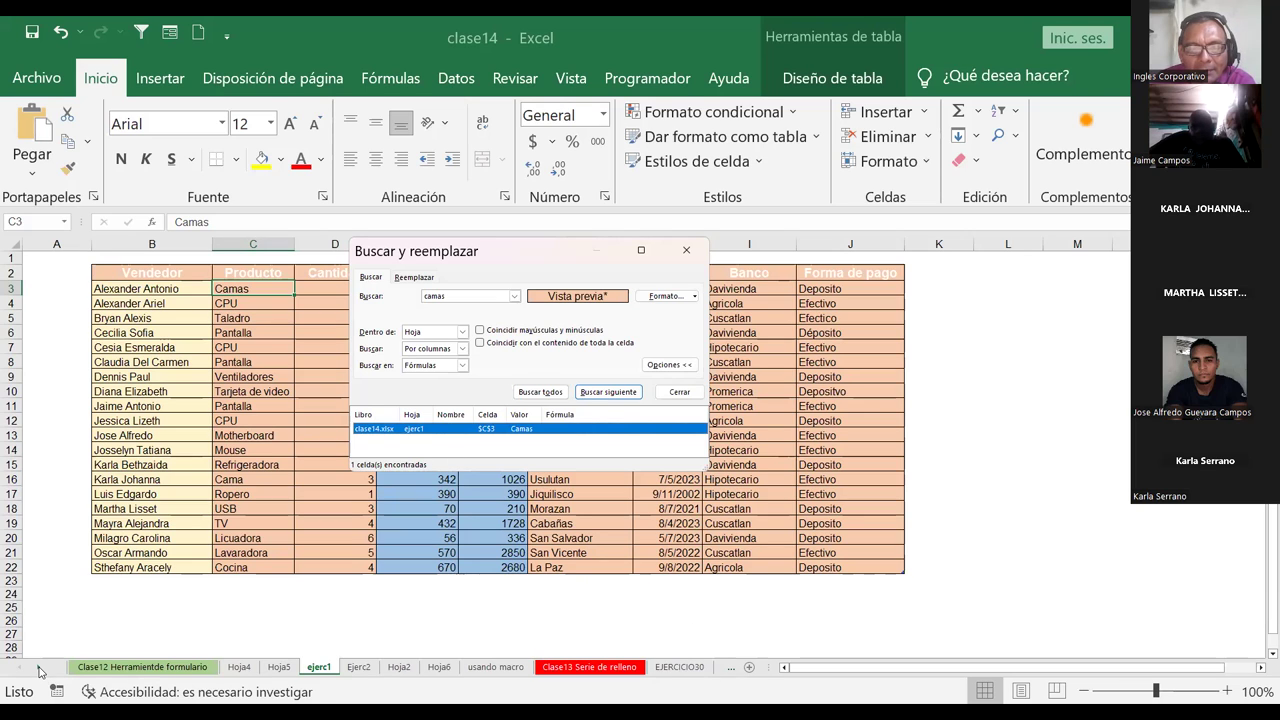
Browse the sheet tabs, select the C3 Camas result, and close Find and Replace
{"action": "left_click", "coordinate": [40, 670]}
{"action": "left_click", "coordinate": [40, 670]}
{"action": "left_click", "coordinate": [40, 671]}
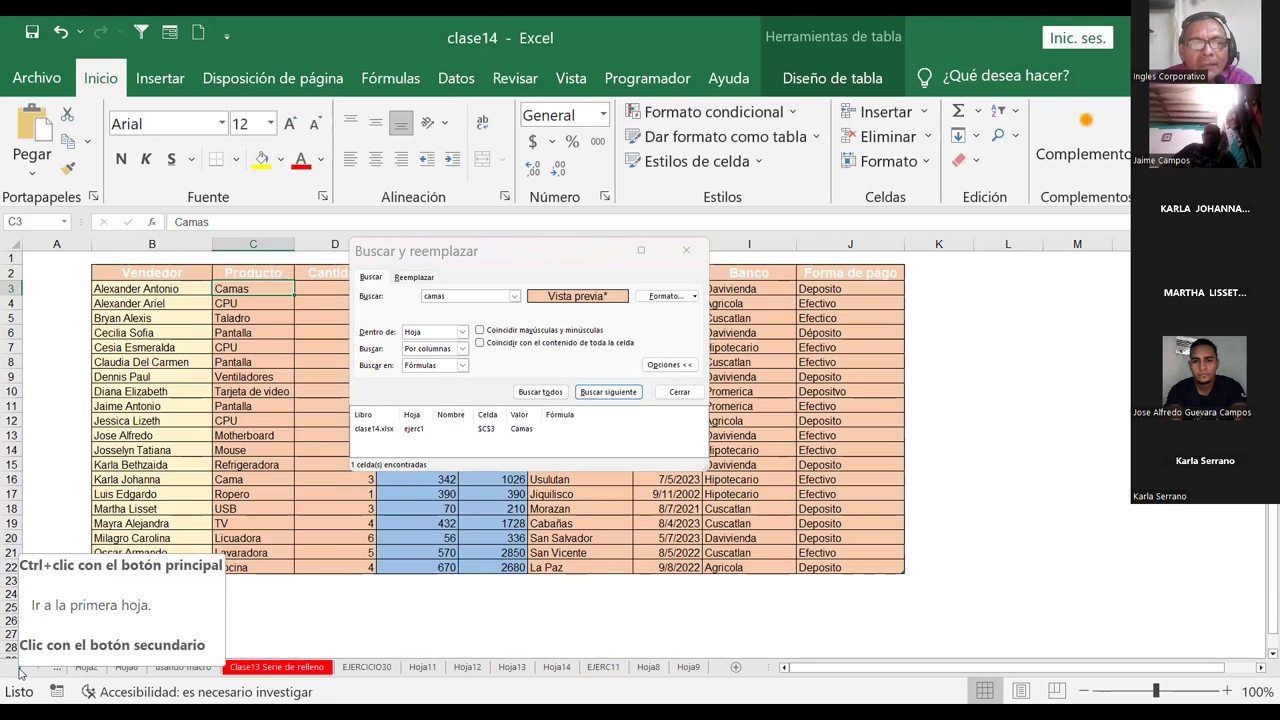
{"action": "left_click", "coordinate": [20, 668]}
{"action": "left_click", "coordinate": [20, 668]}
{"action": "left_click", "coordinate": [20, 668]}
{"action": "left_click", "coordinate": [20, 668]}
{"action": "left_click", "coordinate": [20, 668]}
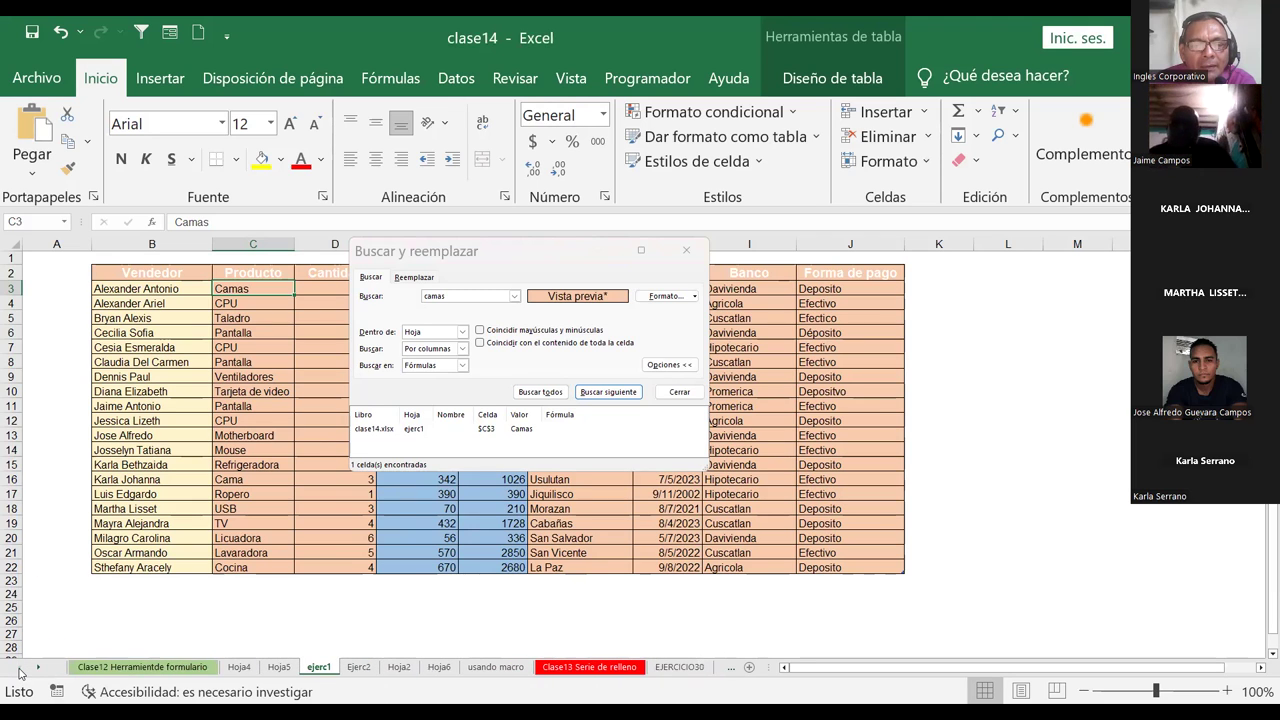
{"action": "left_click", "coordinate": [395, 429]}
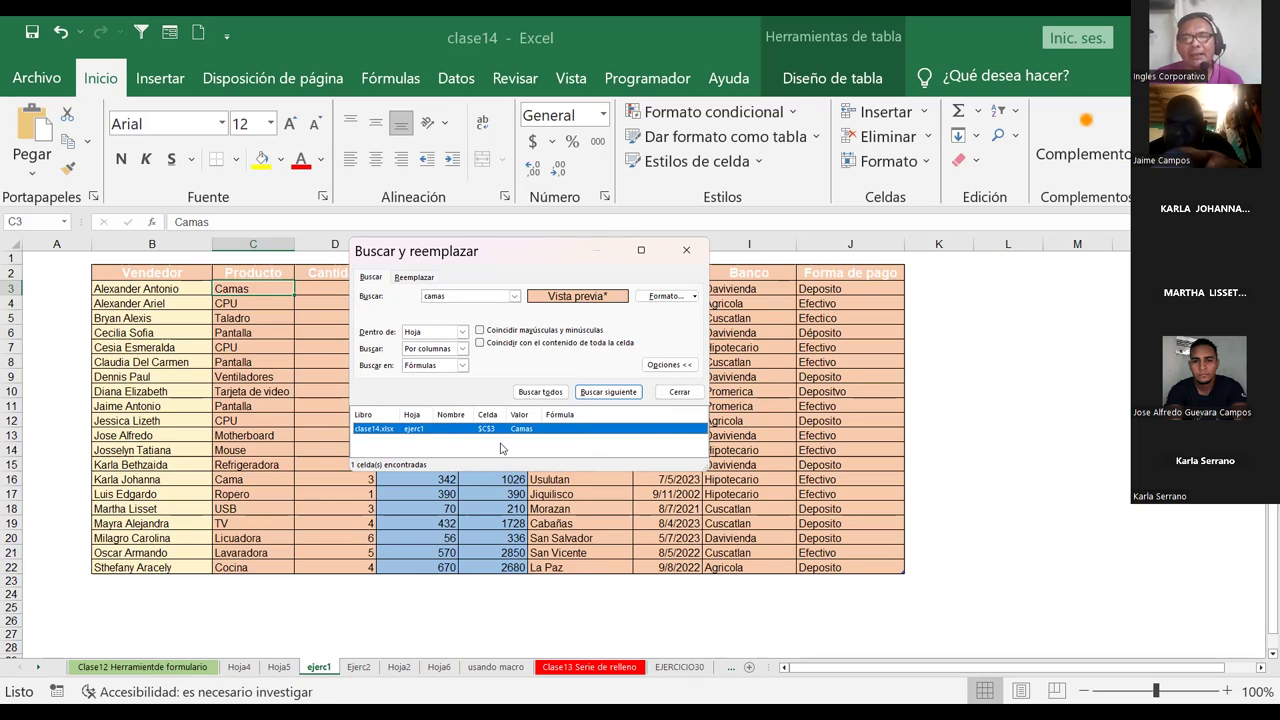
{"action": "left_click", "coordinate": [686, 250]}
{"action": "left_click", "coordinate": [417, 332]}
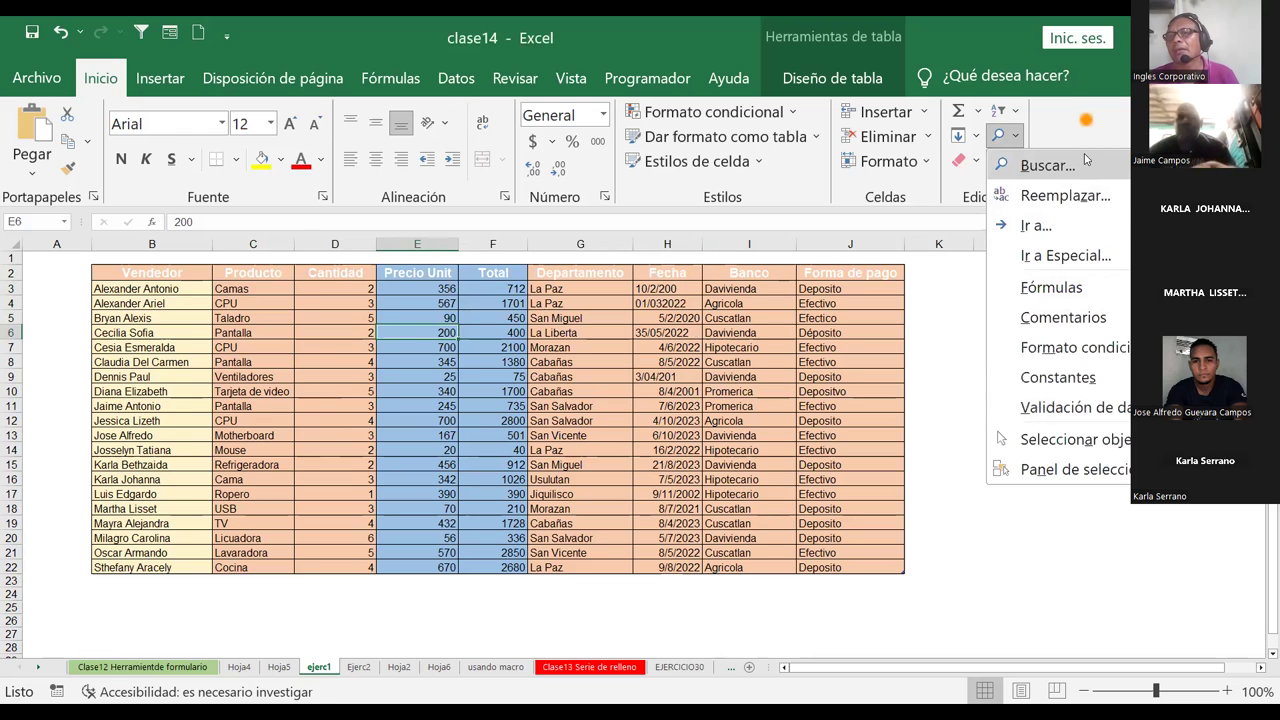
Reopen Find, clear the old search format, and replace camas with CPU as the search text
{"action": "left_click", "coordinate": [1047, 165]}
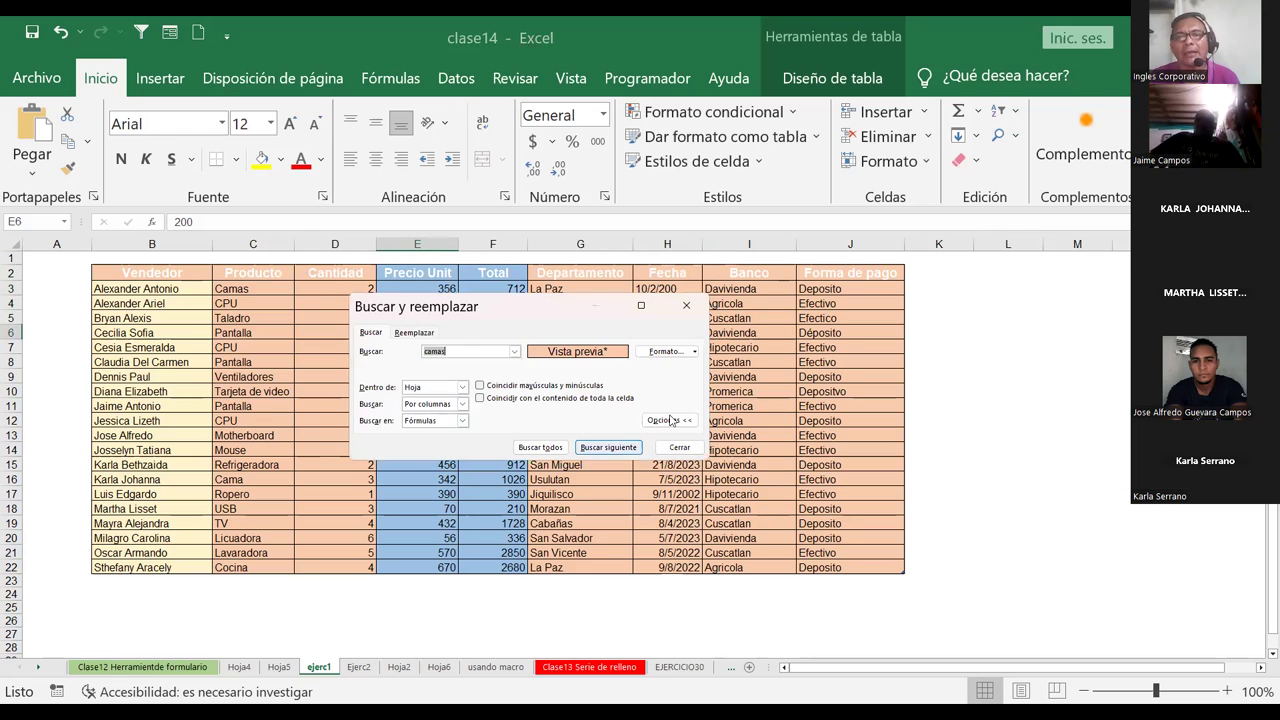
{"action": "left_click", "coordinate": [690, 354]}
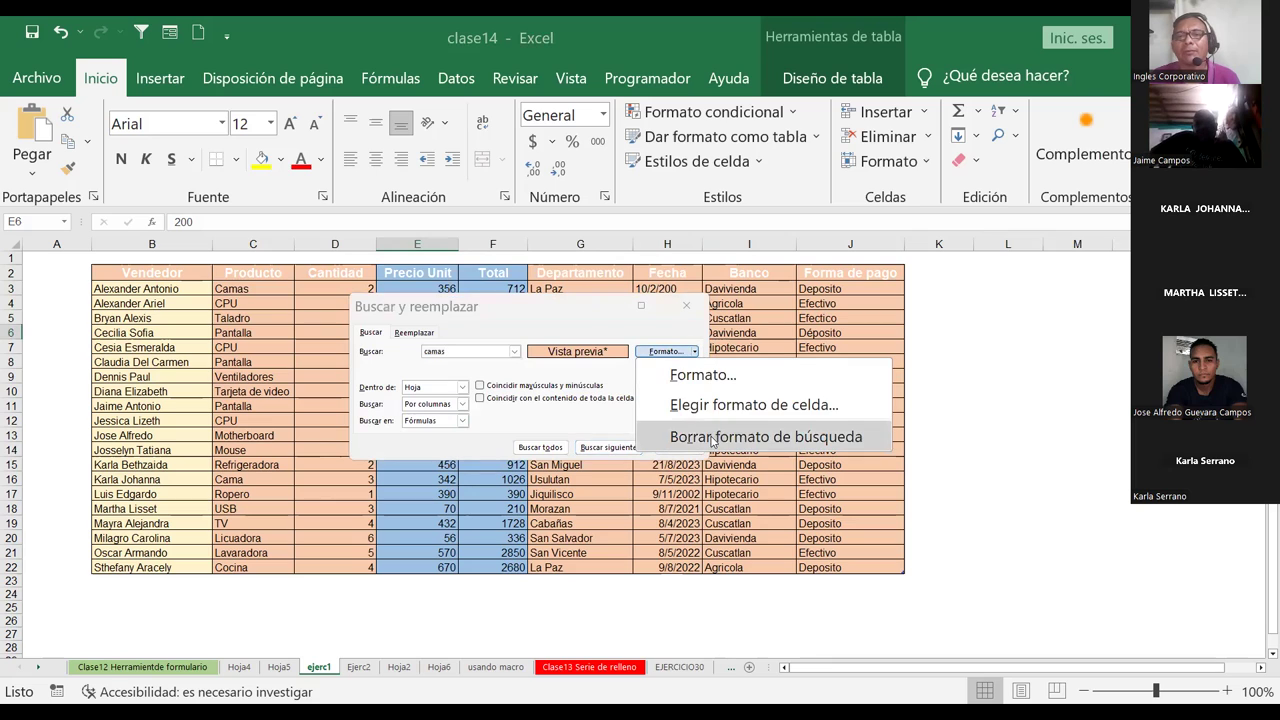
{"action": "left_click", "coordinate": [640, 432]}
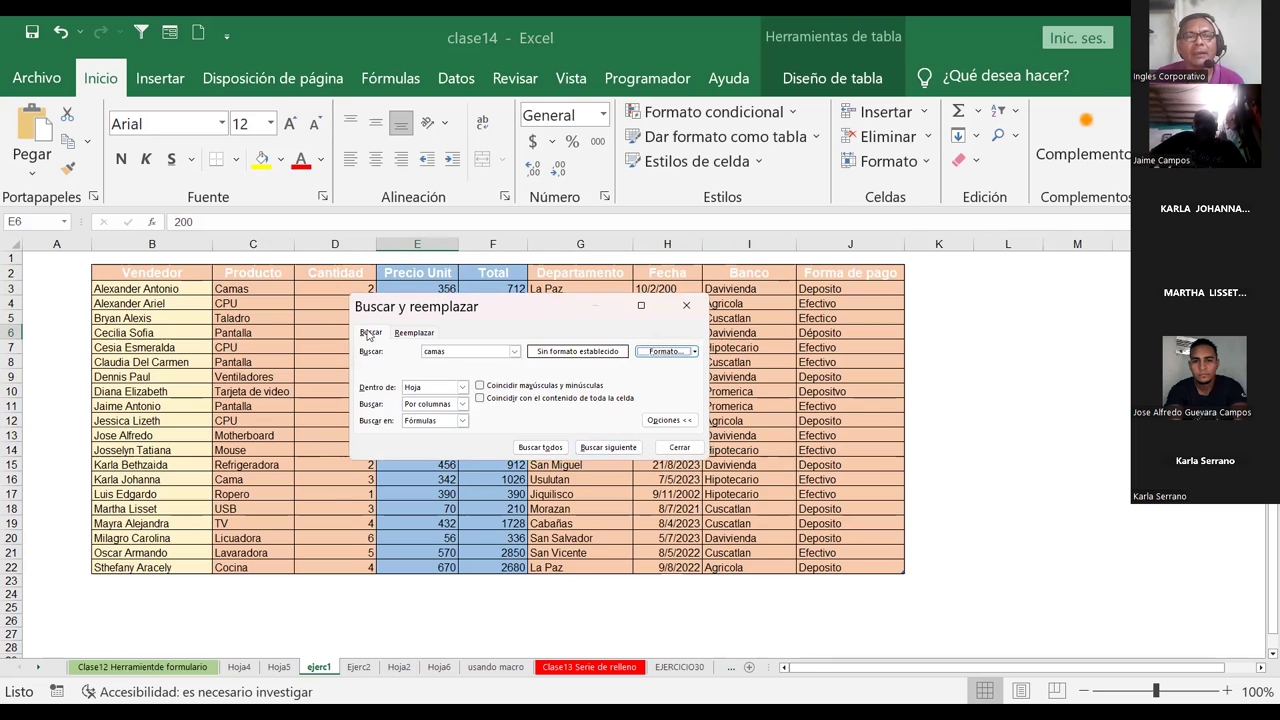
{"action": "left_click_drag", "start_coordinate": [448, 352], "coordinate": [410, 356]}
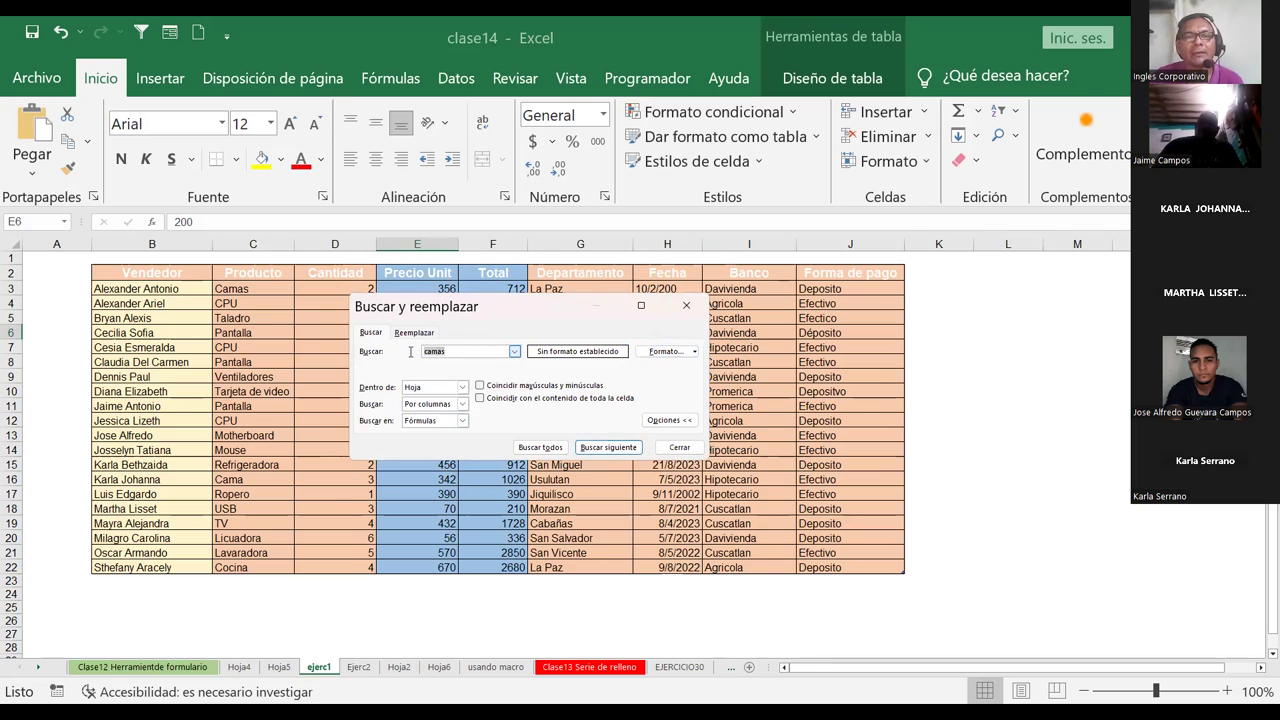
{"action": "type", "text": "c"}
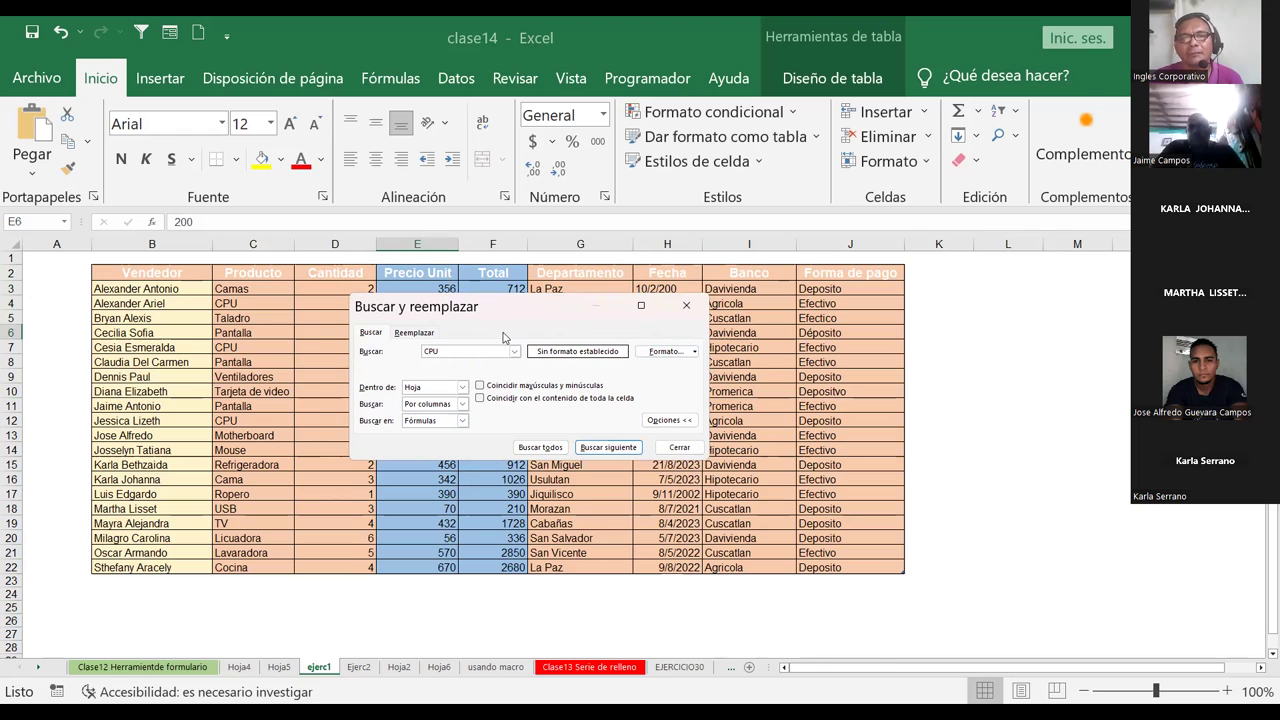
Take the search format from CPU cell C4 and find all, listing C4, C7 and C12
{"action": "left_click", "coordinate": [694, 352]}
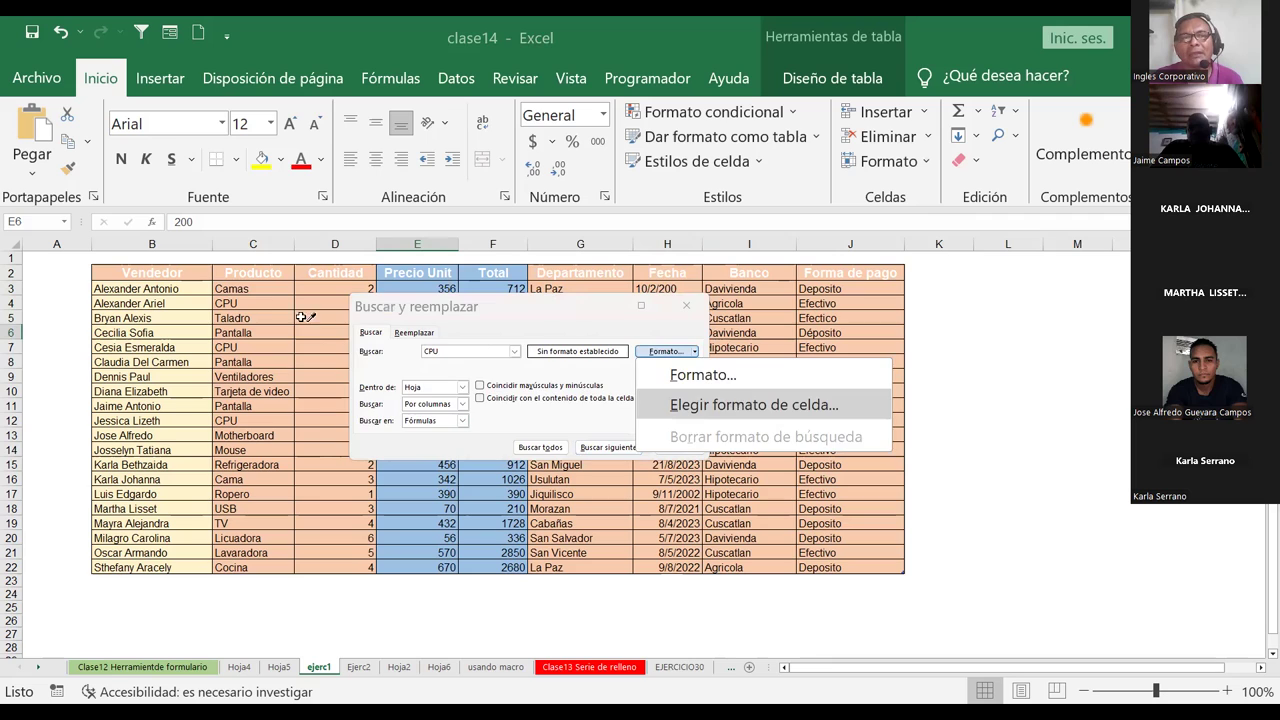
{"action": "left_click", "coordinate": [733, 404]}
{"action": "left_click", "coordinate": [254, 299]}
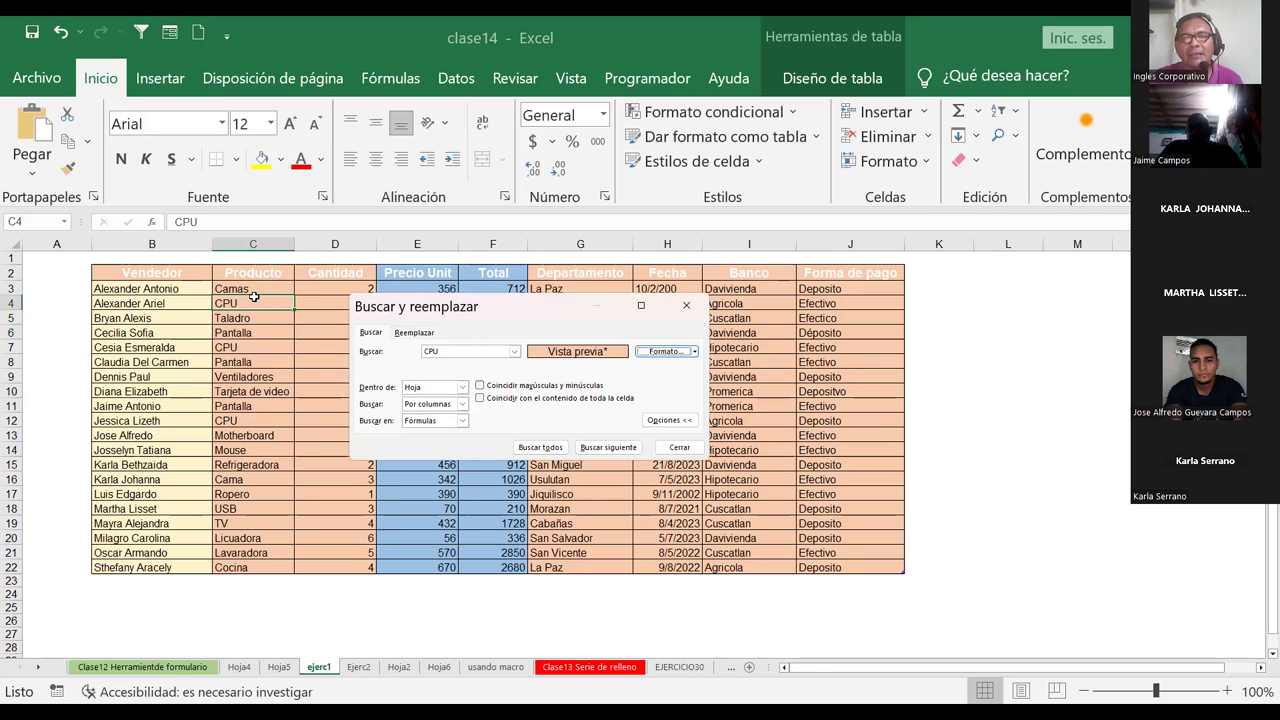
{"action": "left_click", "coordinate": [606, 447]}
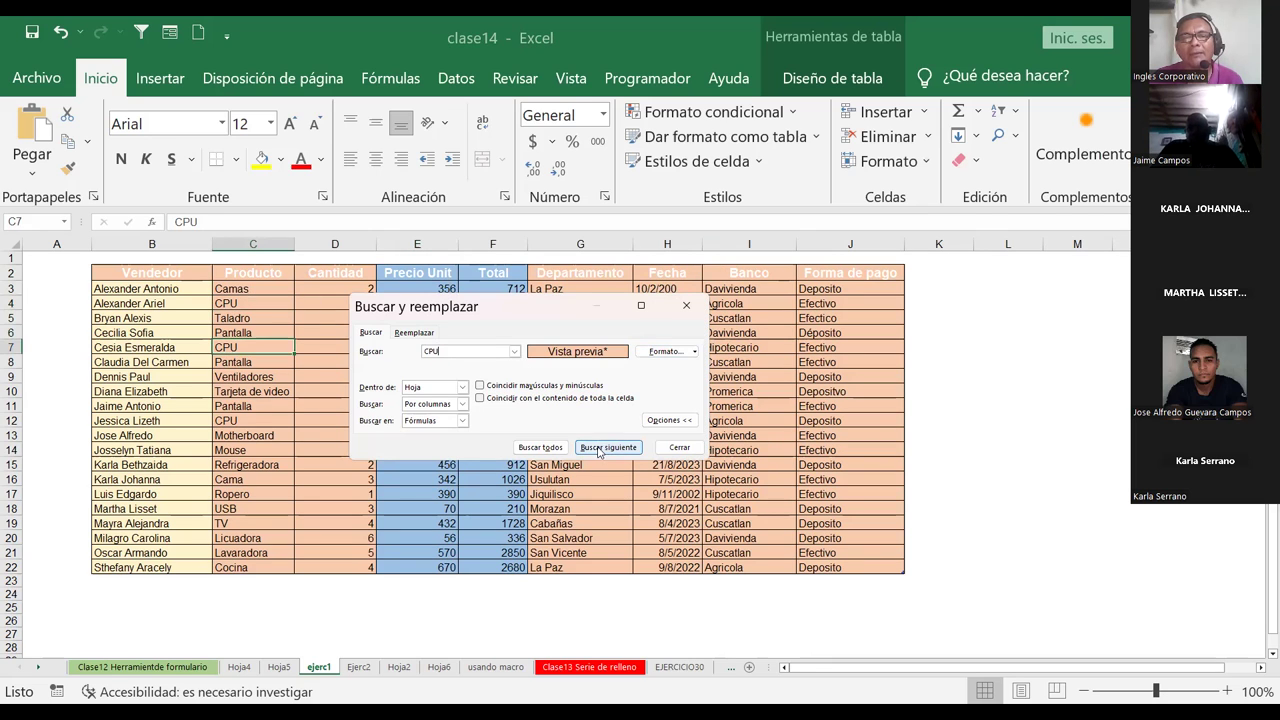
{"action": "left_click", "coordinate": [545, 446]}
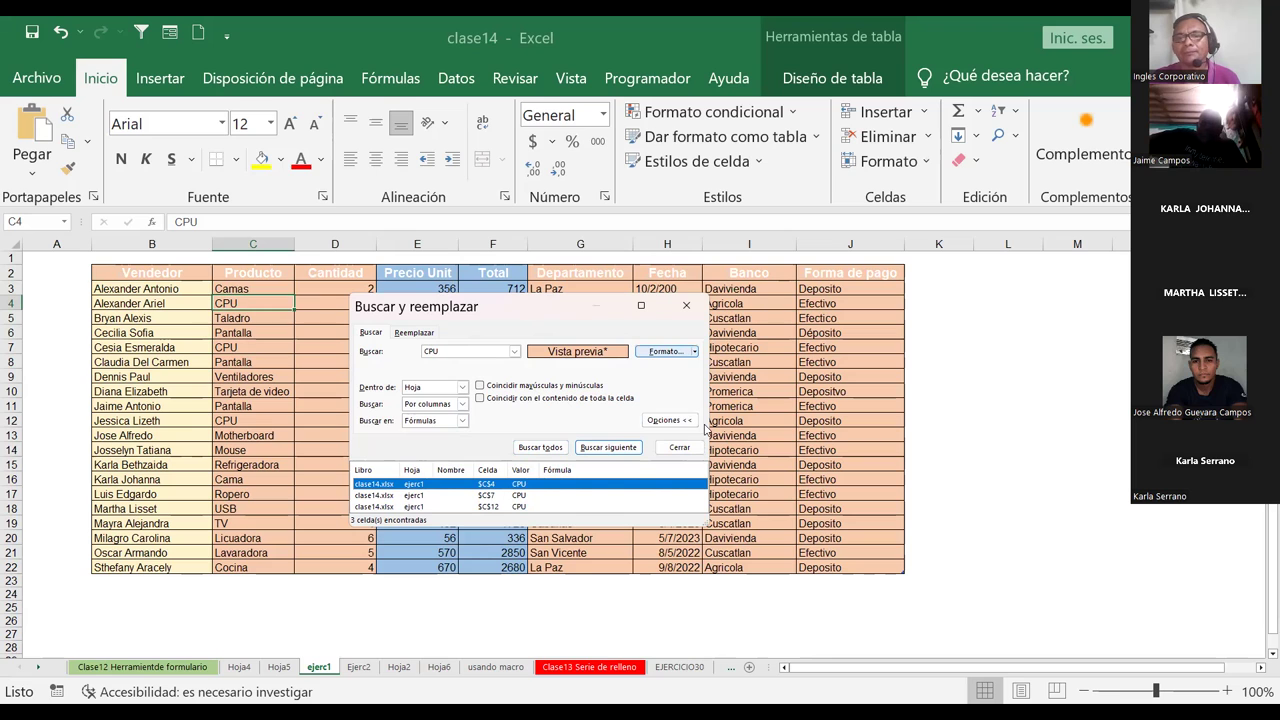
Leave the search and move through the sheet tabs to the Ejerc2 grades sheet
{"action": "left_click", "coordinate": [398, 667]}
{"action": "left_click", "coordinate": [496, 667]}
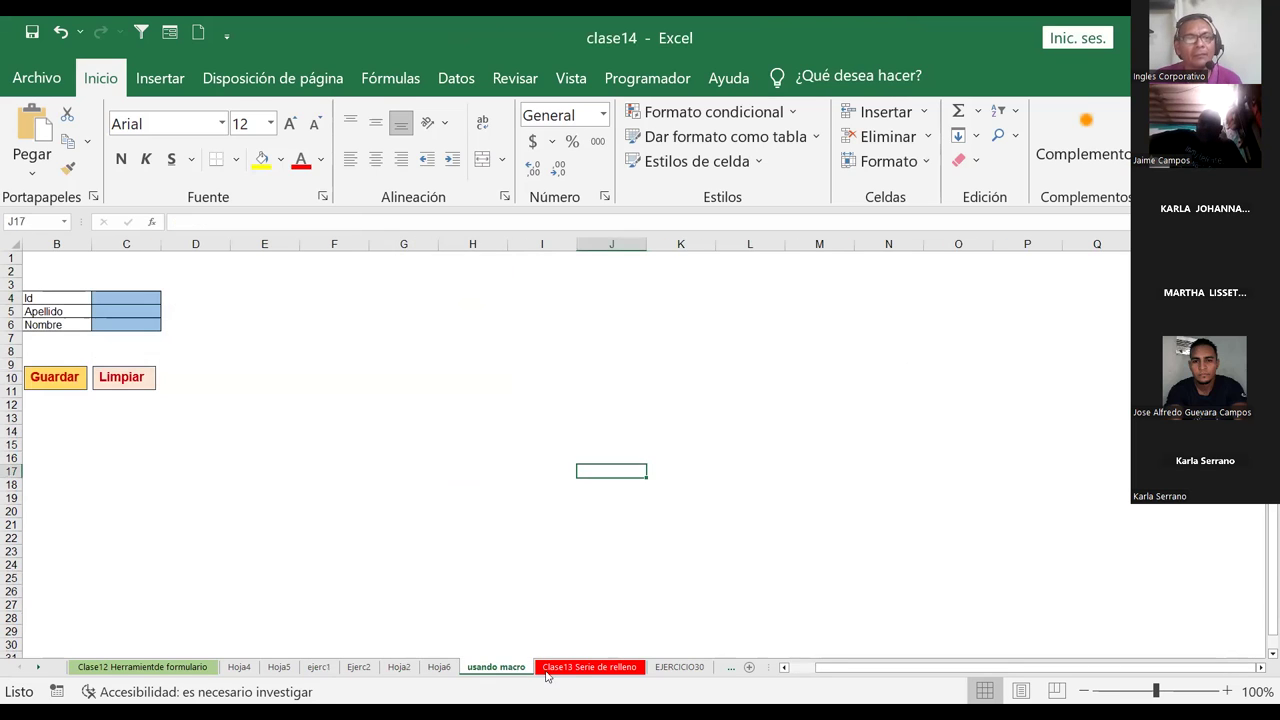
{"action": "left_click", "coordinate": [673, 668]}
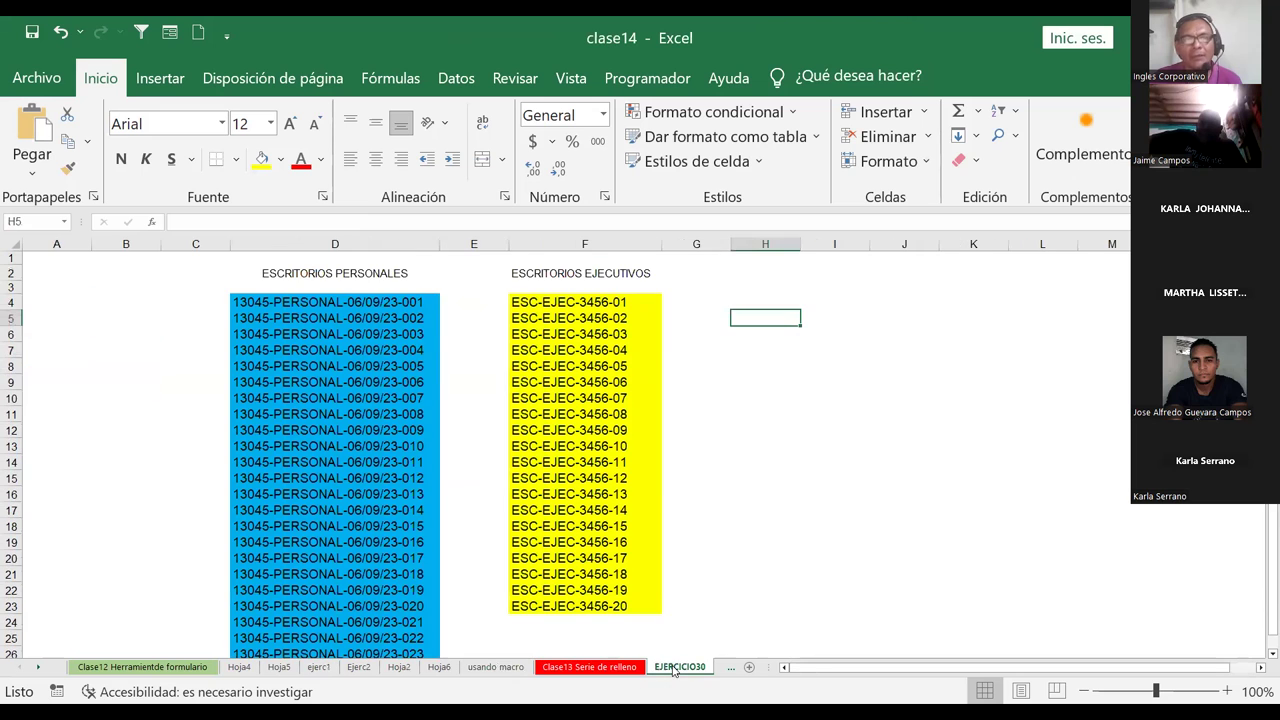
{"action": "left_click", "coordinate": [562, 667]}
{"action": "left_click", "coordinate": [282, 668]}
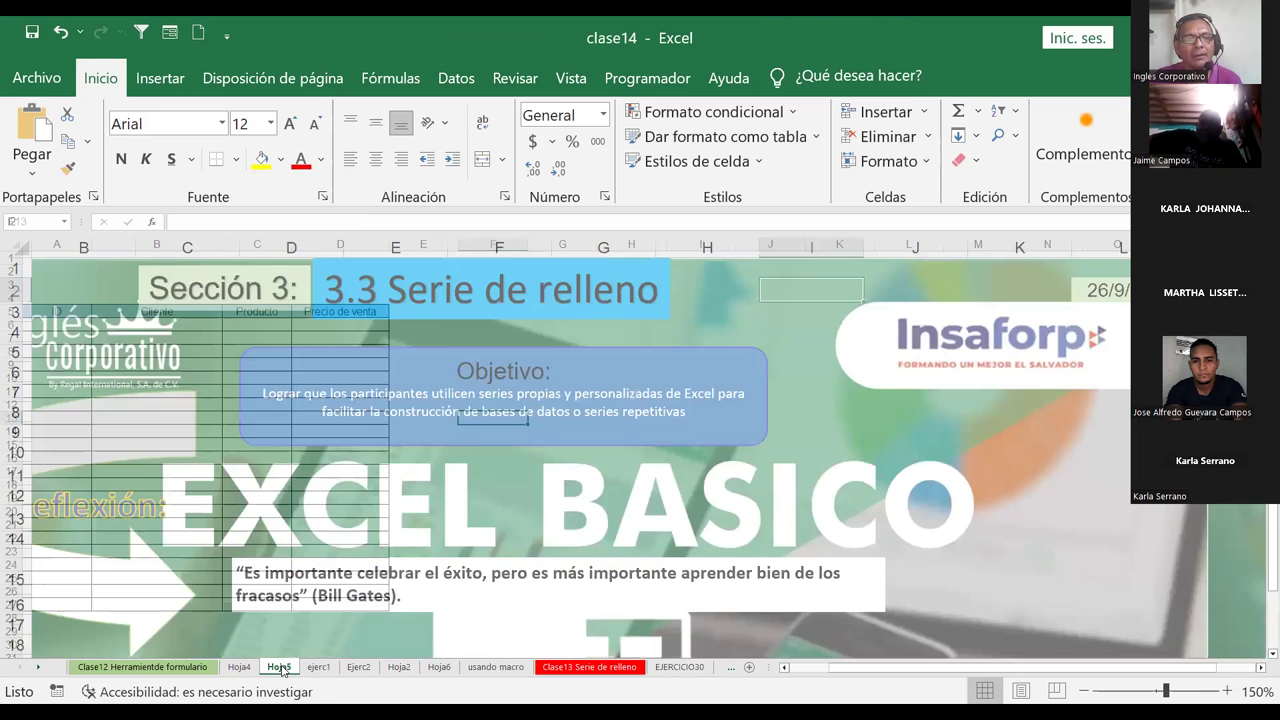
{"action": "left_click", "coordinate": [318, 667]}
{"action": "left_click", "coordinate": [360, 667]}
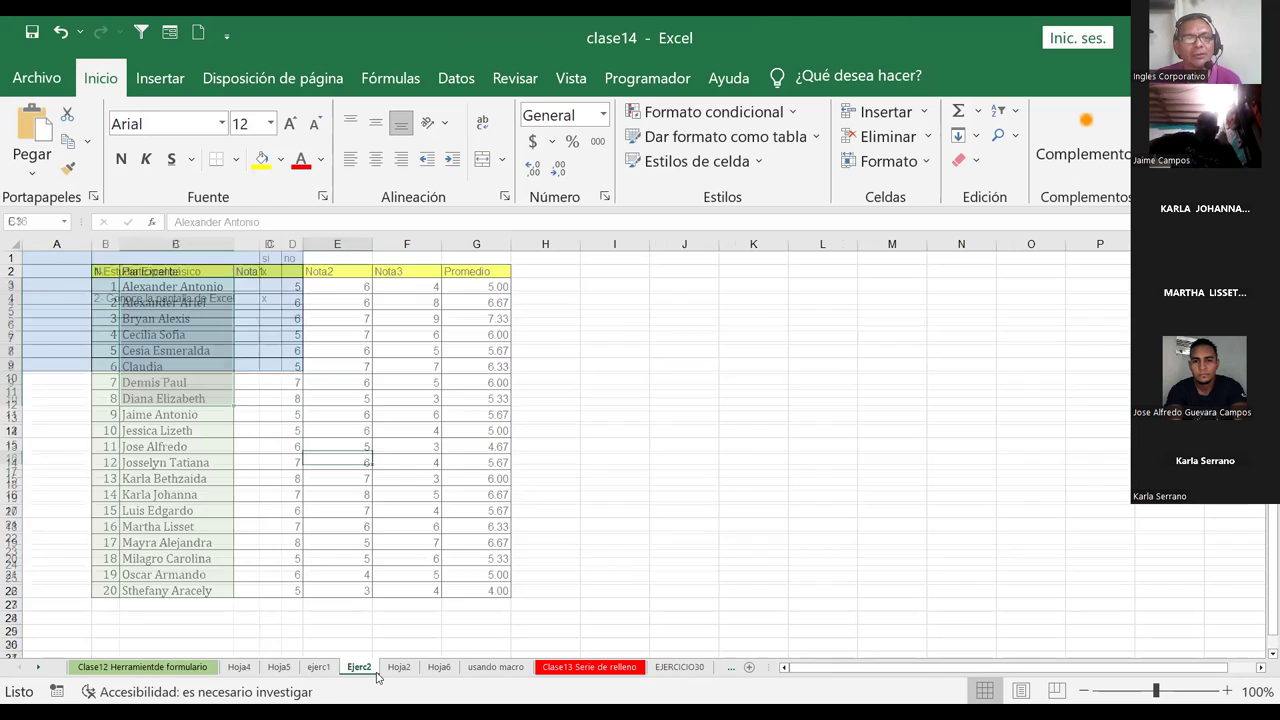
Select the grades table B2:G23, then deselect it
{"action": "left_click", "coordinate": [100, 271]}
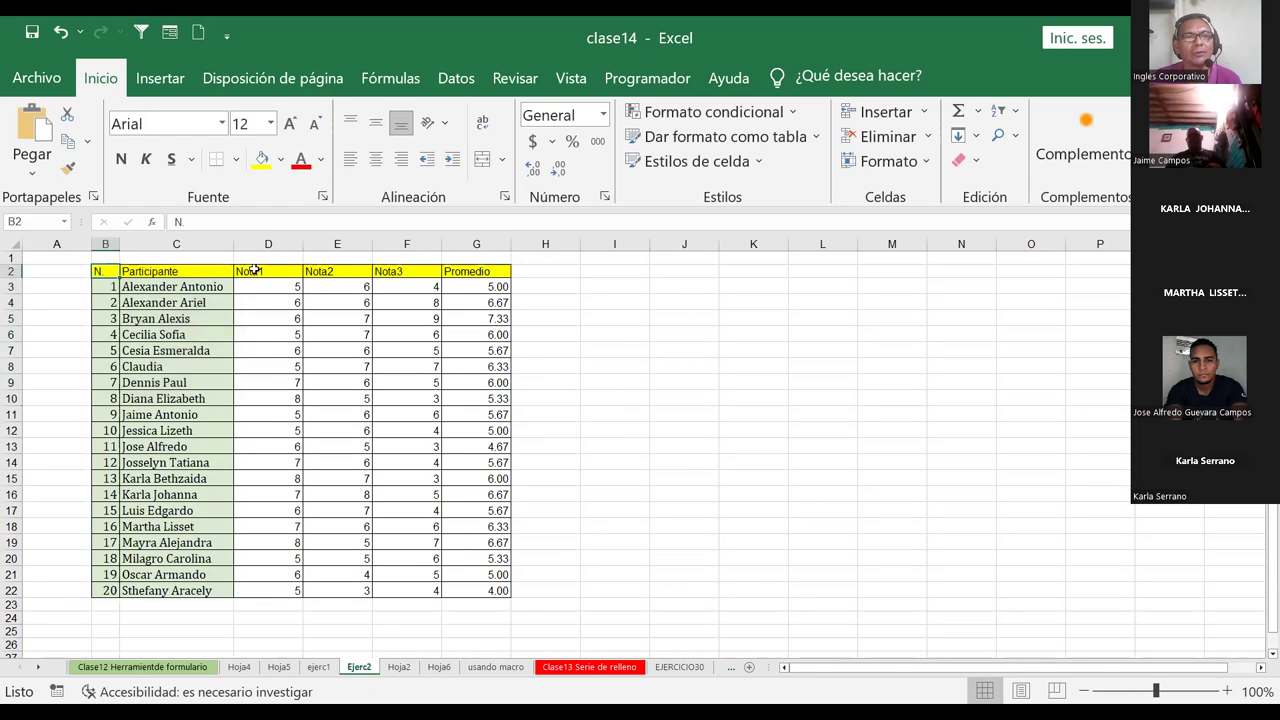
{"action": "left_click_drag", "start_coordinate": [255, 271], "coordinate": [476, 604]}
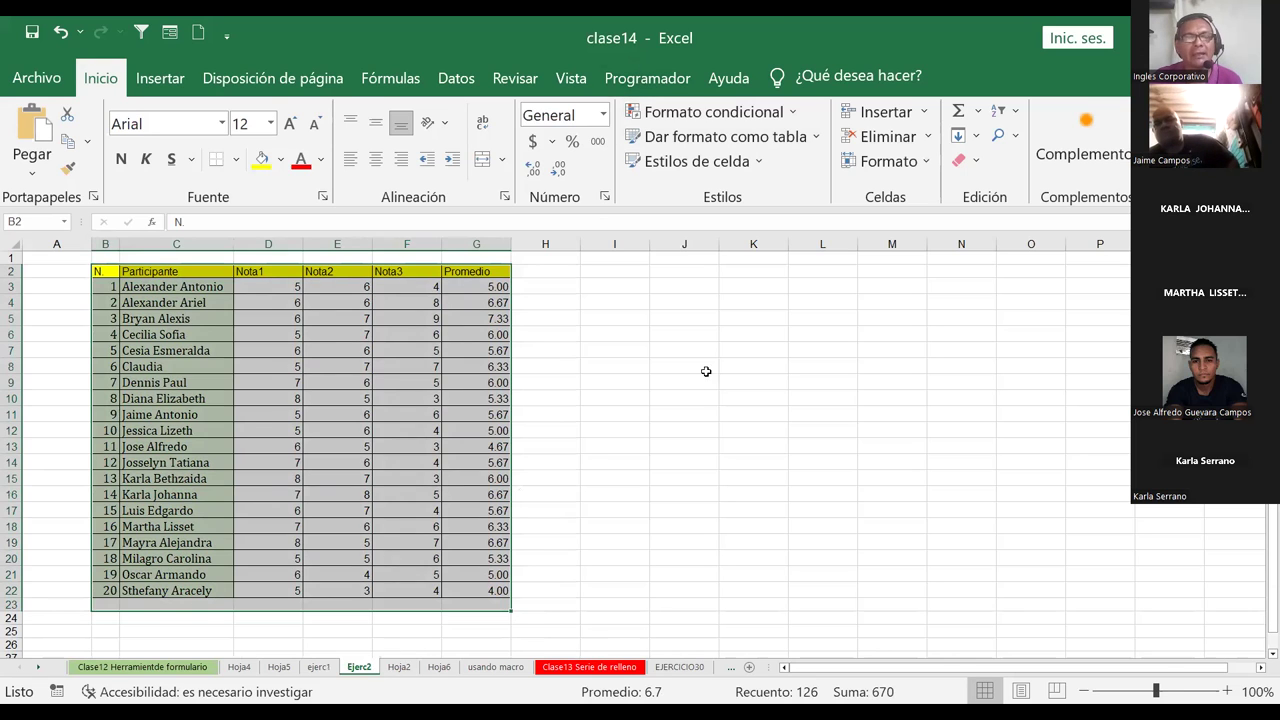
{"action": "left_click", "coordinate": [740, 380]}
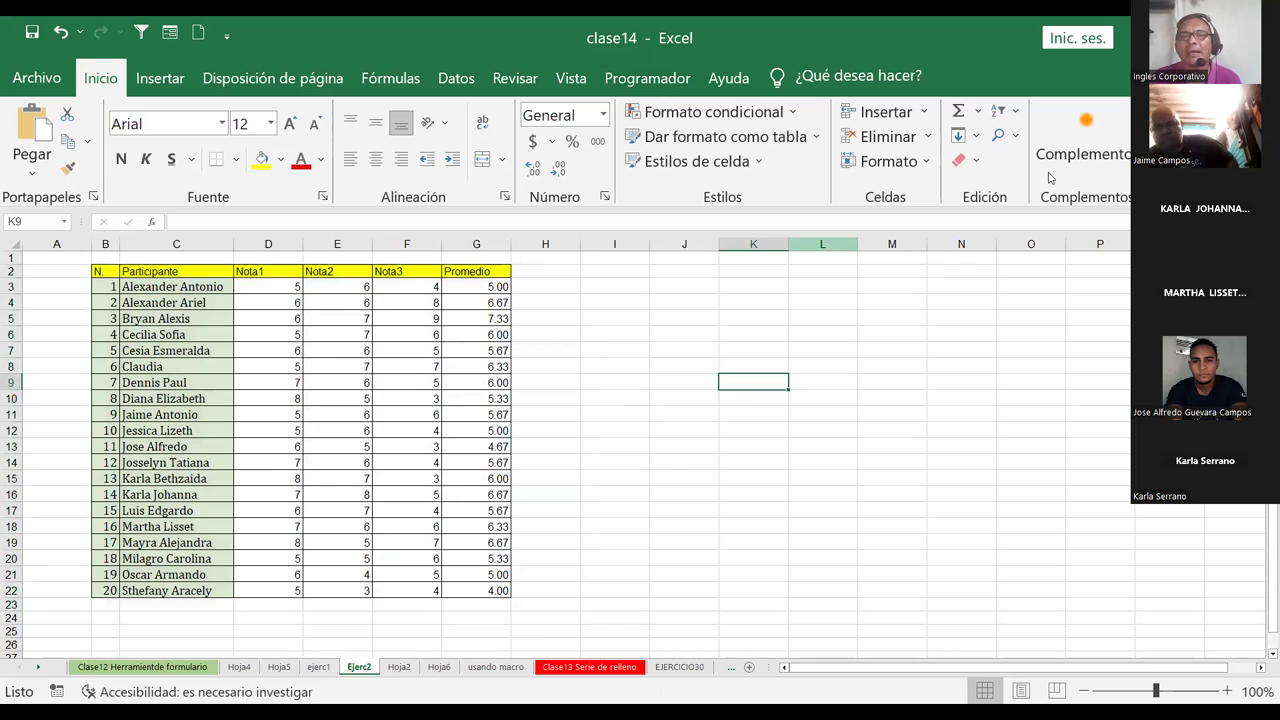
Reopen Find with Ctrl+B and take the search format from the Claudia cell C8
{"action": "key", "text": "ctrl+b"}
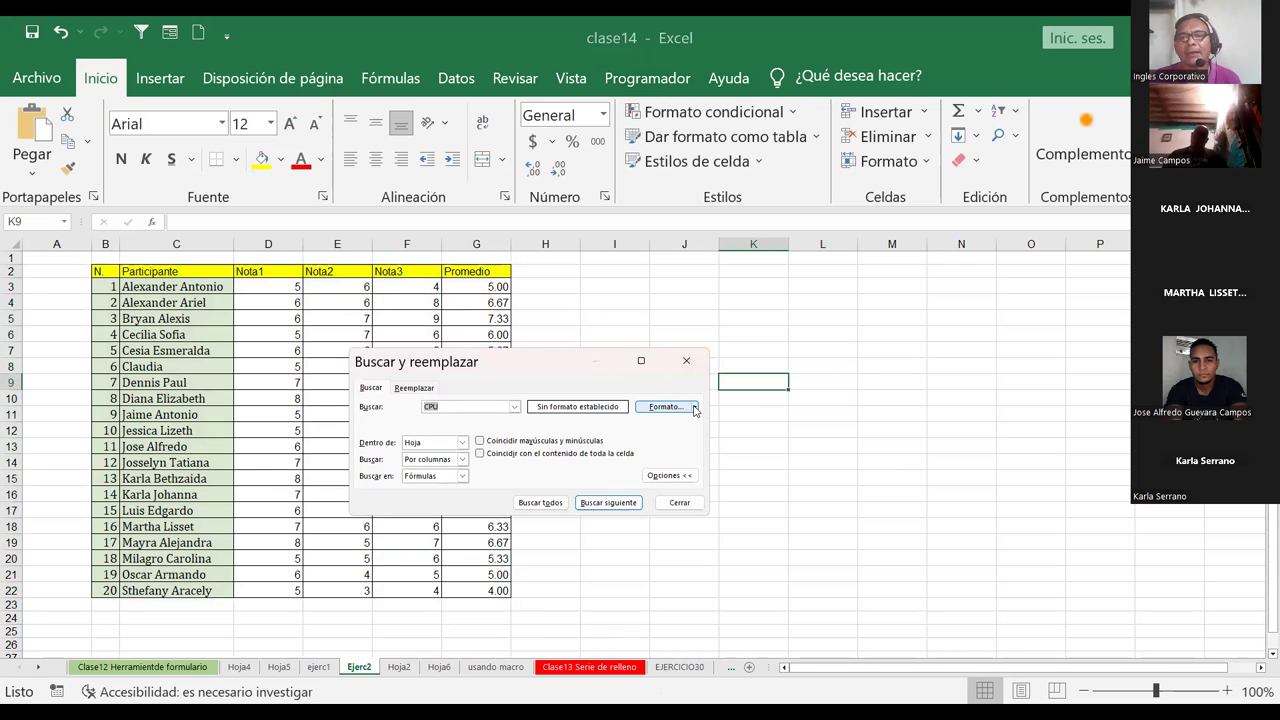
{"action": "left_click", "coordinate": [694, 408]}
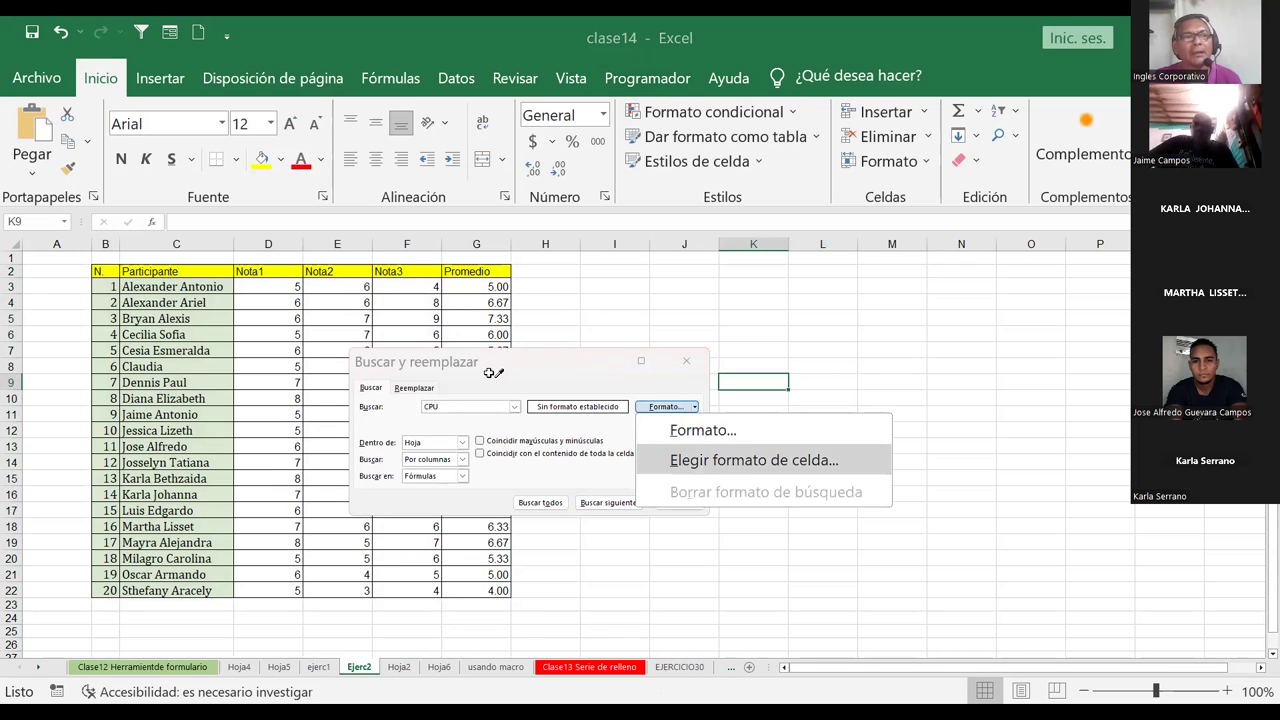
{"action": "left_click", "coordinate": [736, 459]}
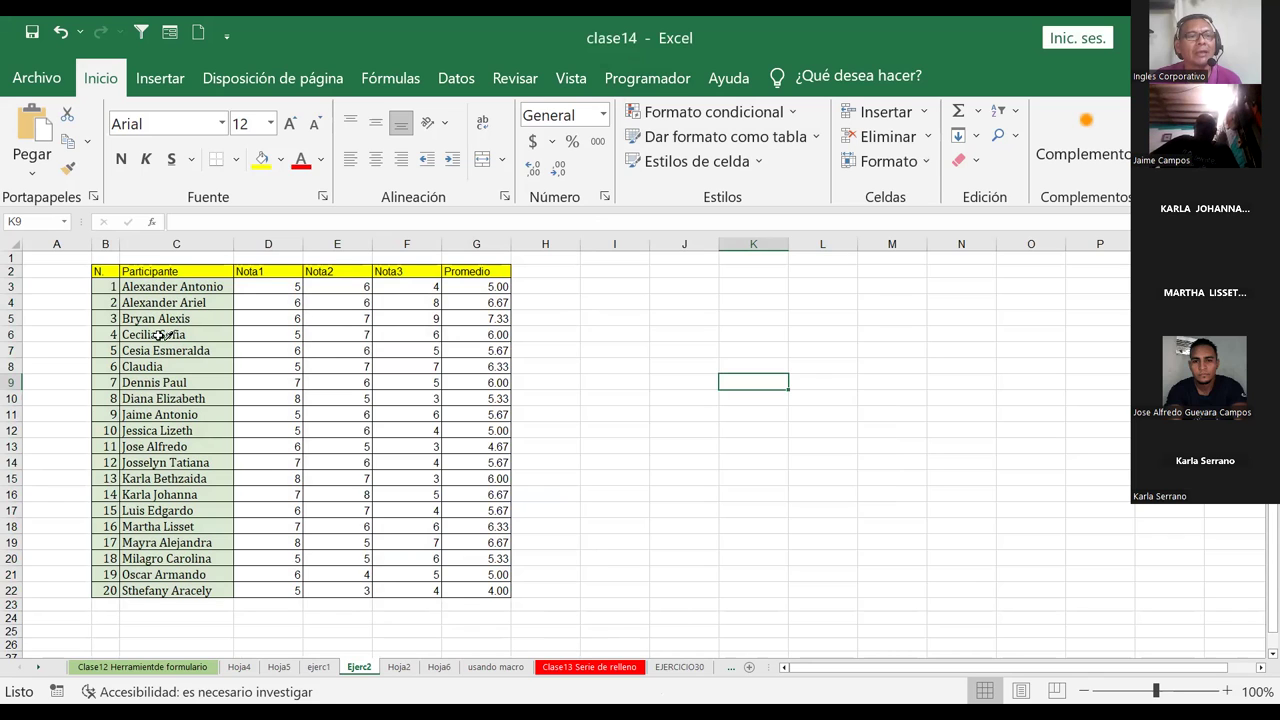
{"action": "left_click", "coordinate": [152, 367]}
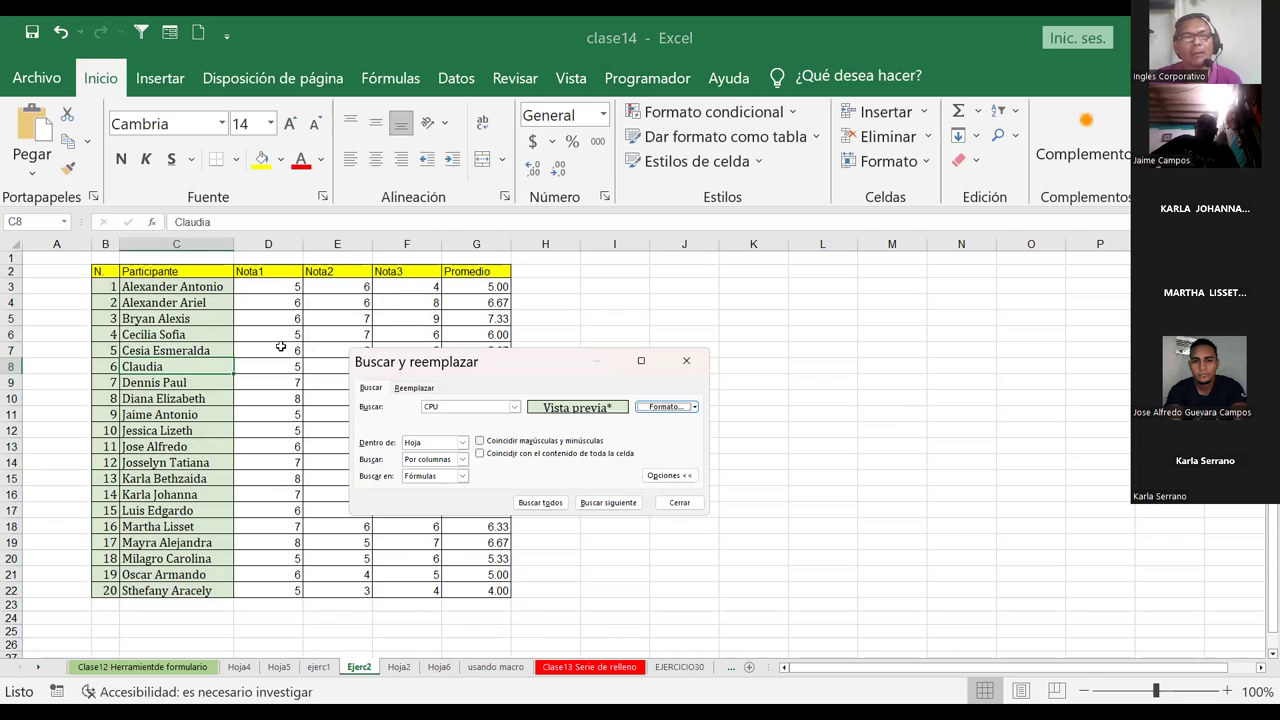
Delete CPU from the search text and clear the search format
{"action": "left_click", "coordinate": [442, 408]}
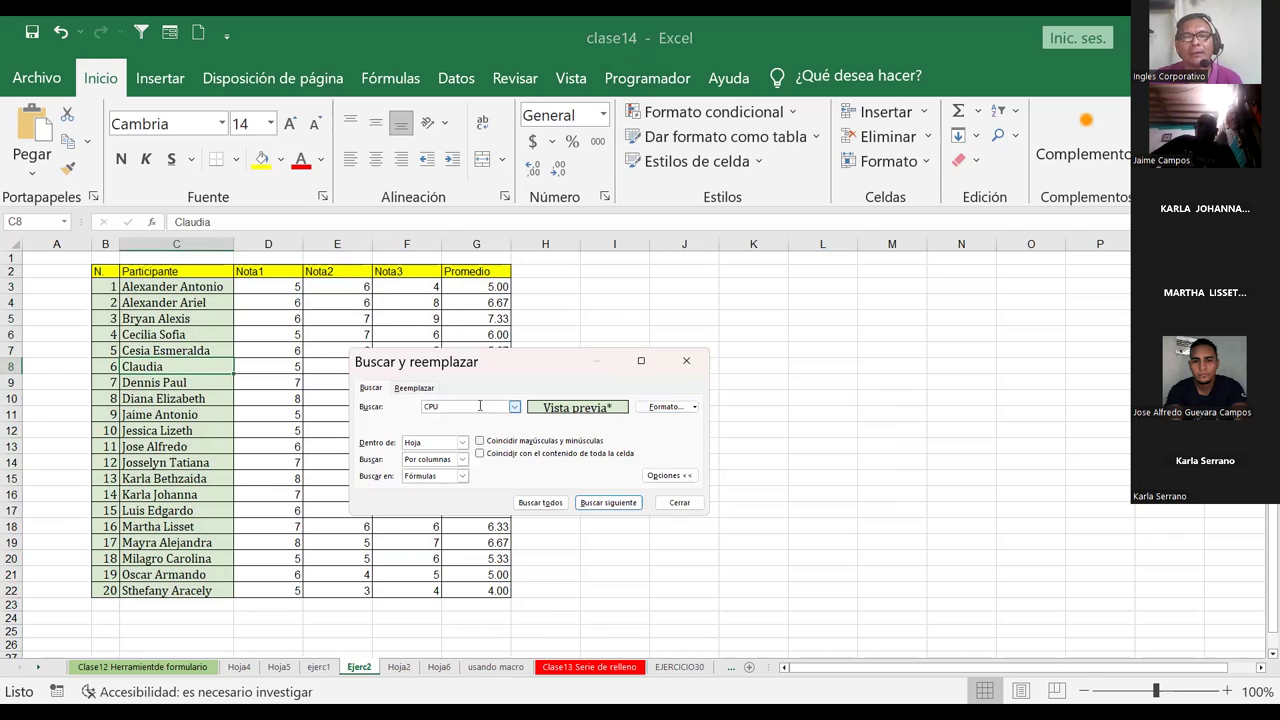
{"action": "key", "text": "BackSpace"}
{"action": "key", "text": "BackSpace"}
{"action": "key", "text": "BackSpace"}
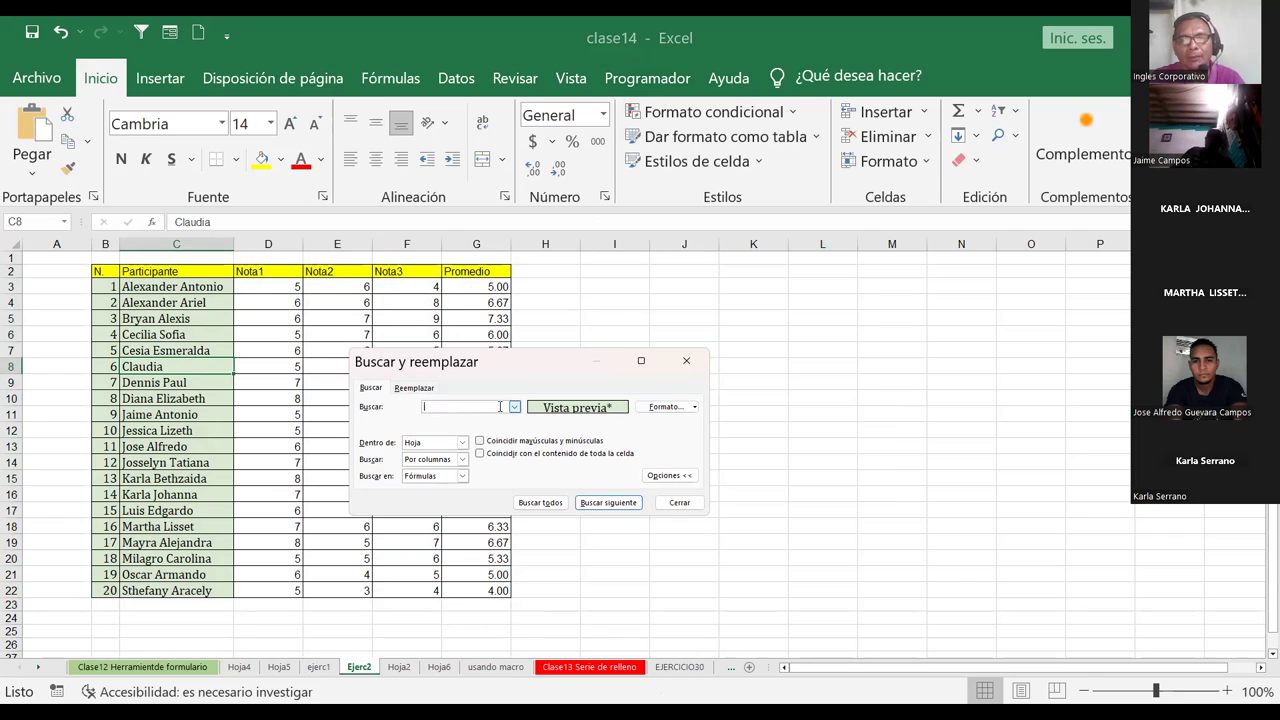
{"action": "left_click", "coordinate": [695, 408]}
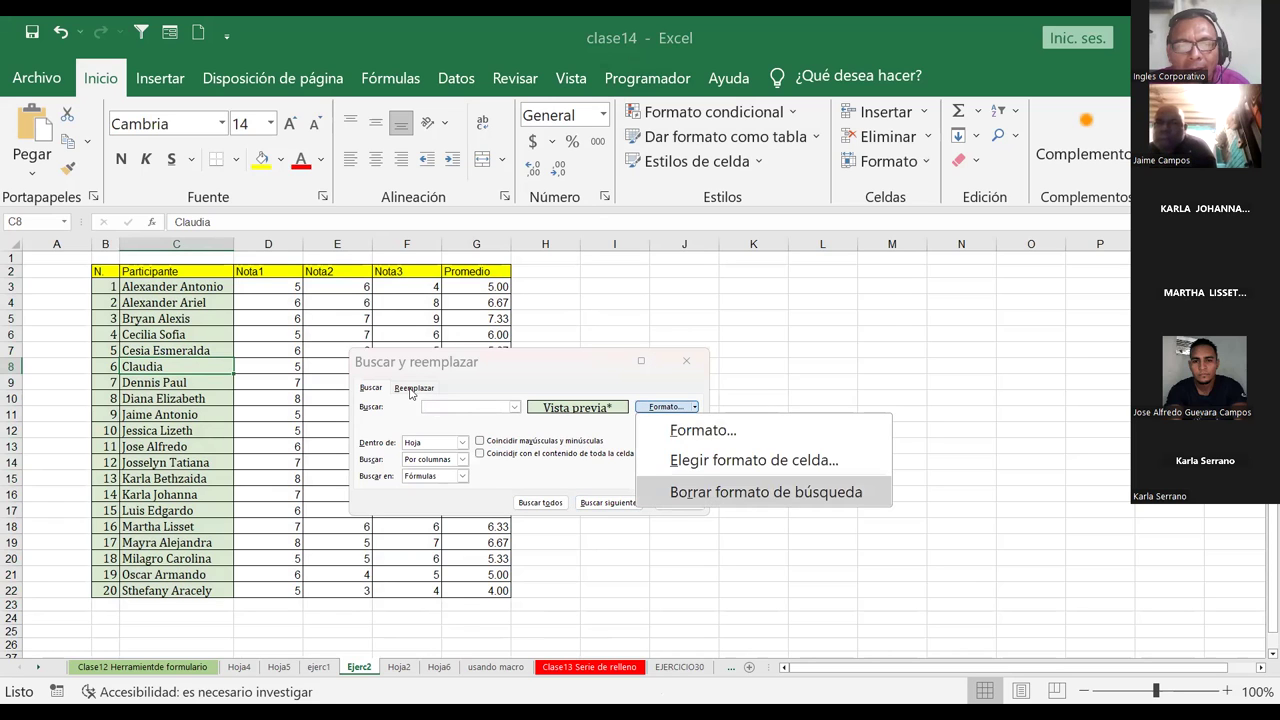
{"action": "key", "text": "Return"}
{"action": "left_click", "coordinate": [437, 408]}
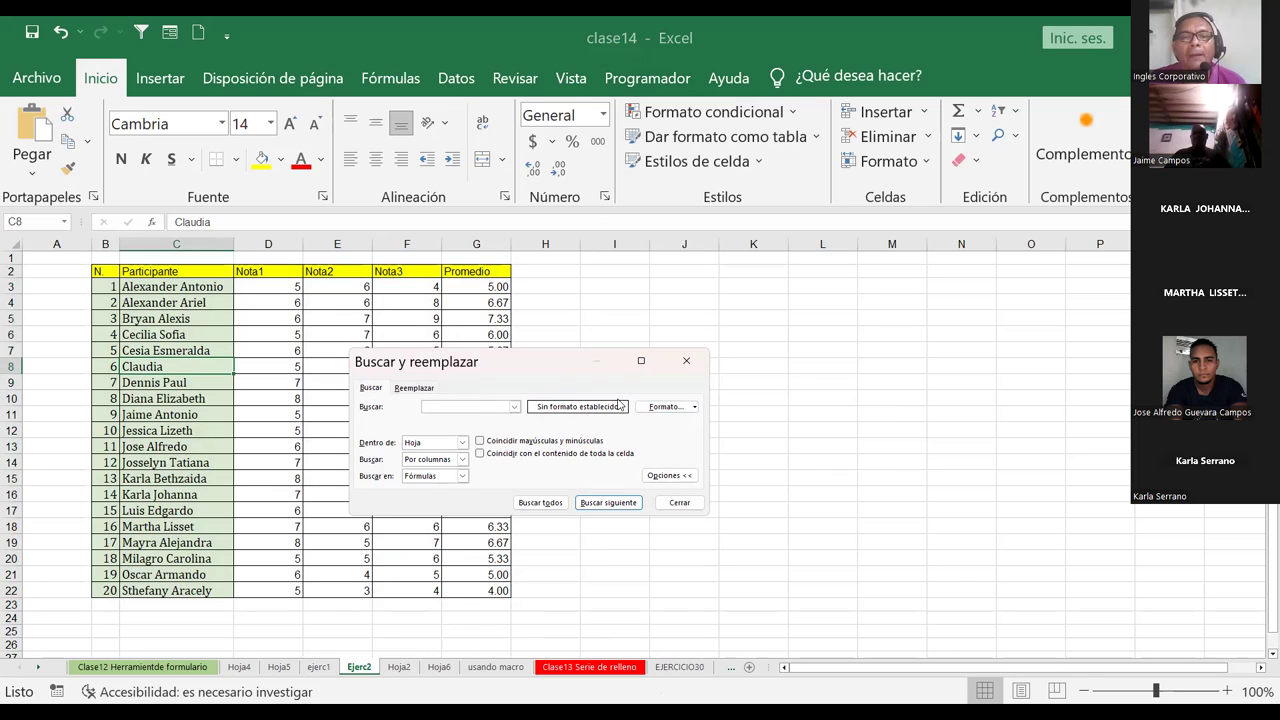
{"action": "left_click", "coordinate": [694, 406]}
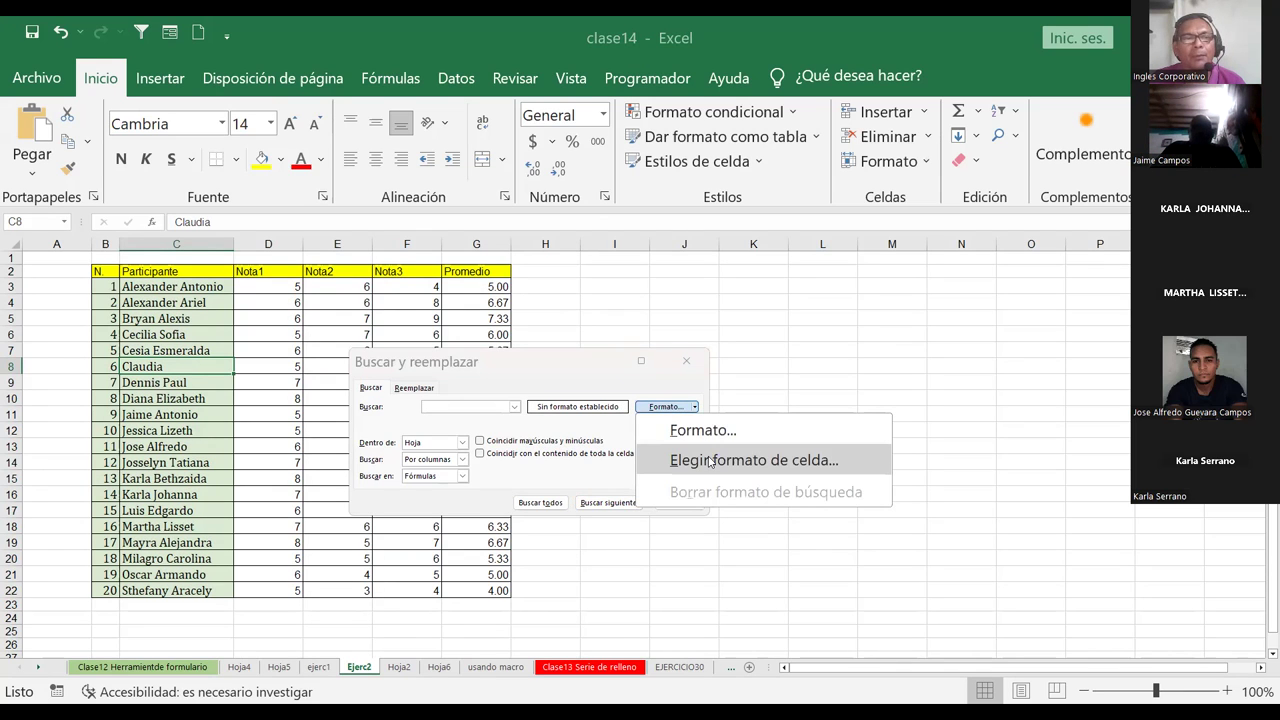
Apply the Claudia cell's format, enter Claudia as search text, and find all, which finds nothing
{"action": "left_click", "coordinate": [139, 366]}
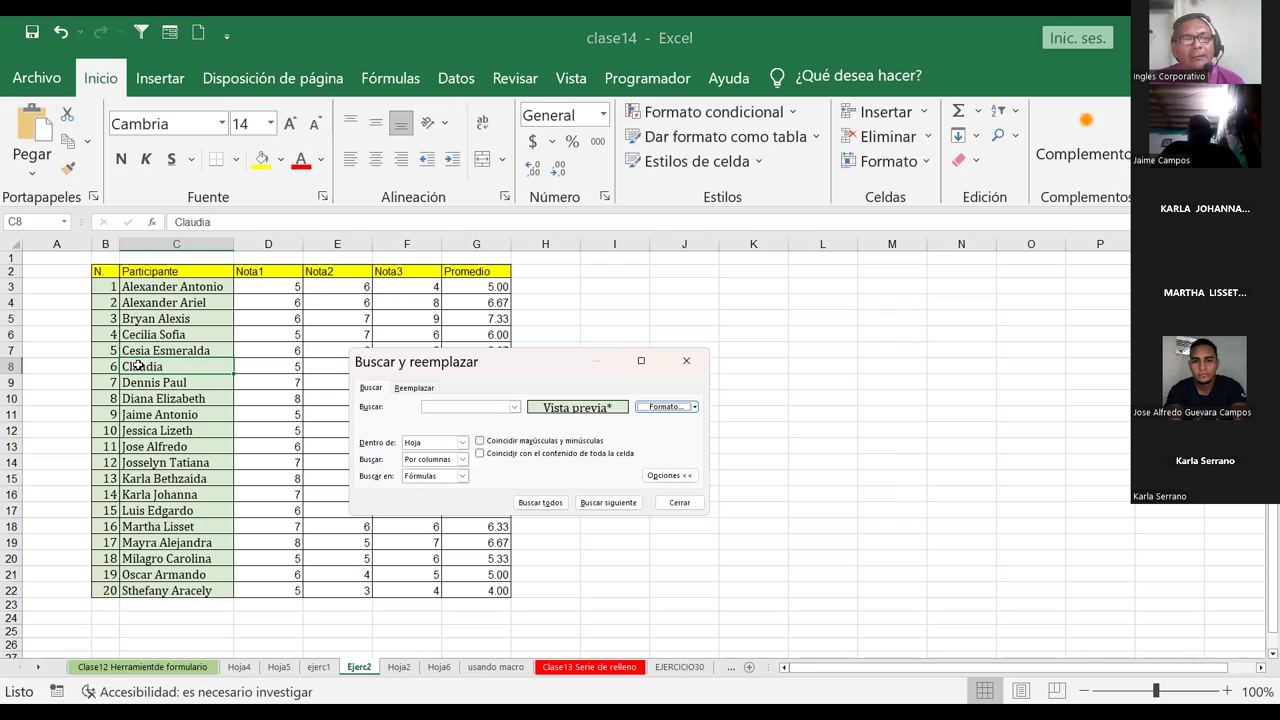
{"action": "left_click", "coordinate": [454, 406]}
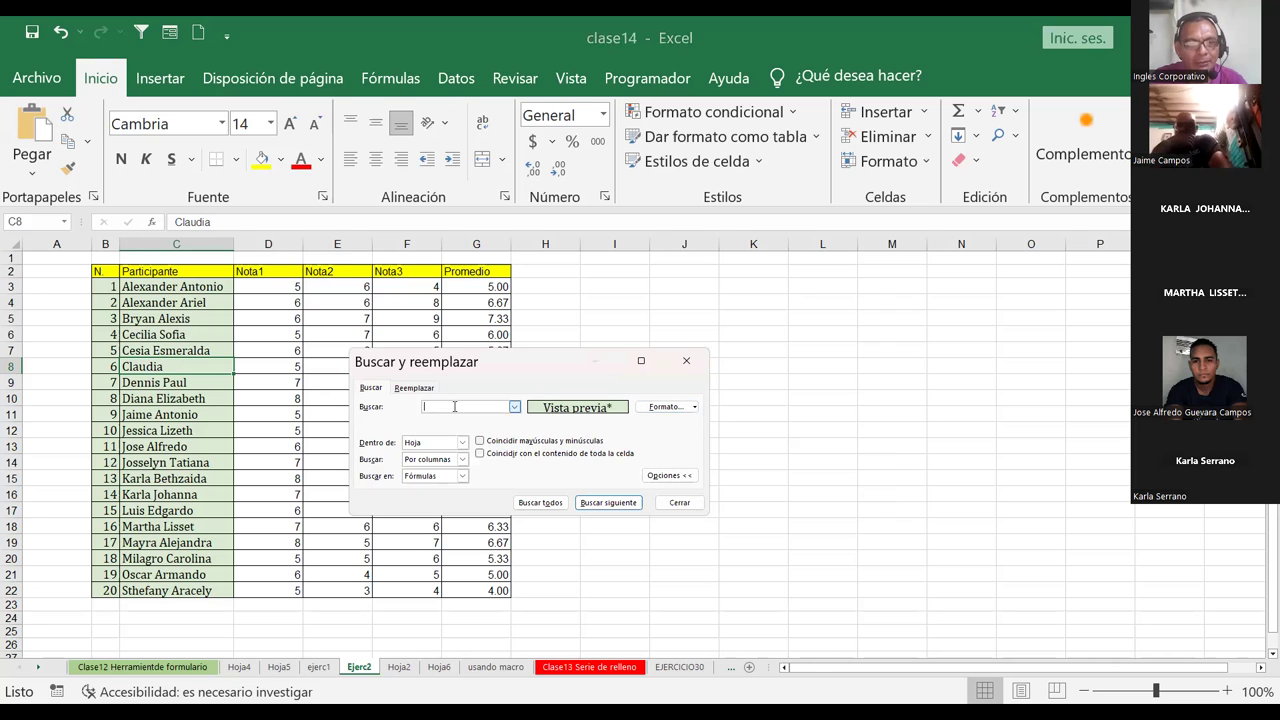
{"action": "type", "text": "c"}
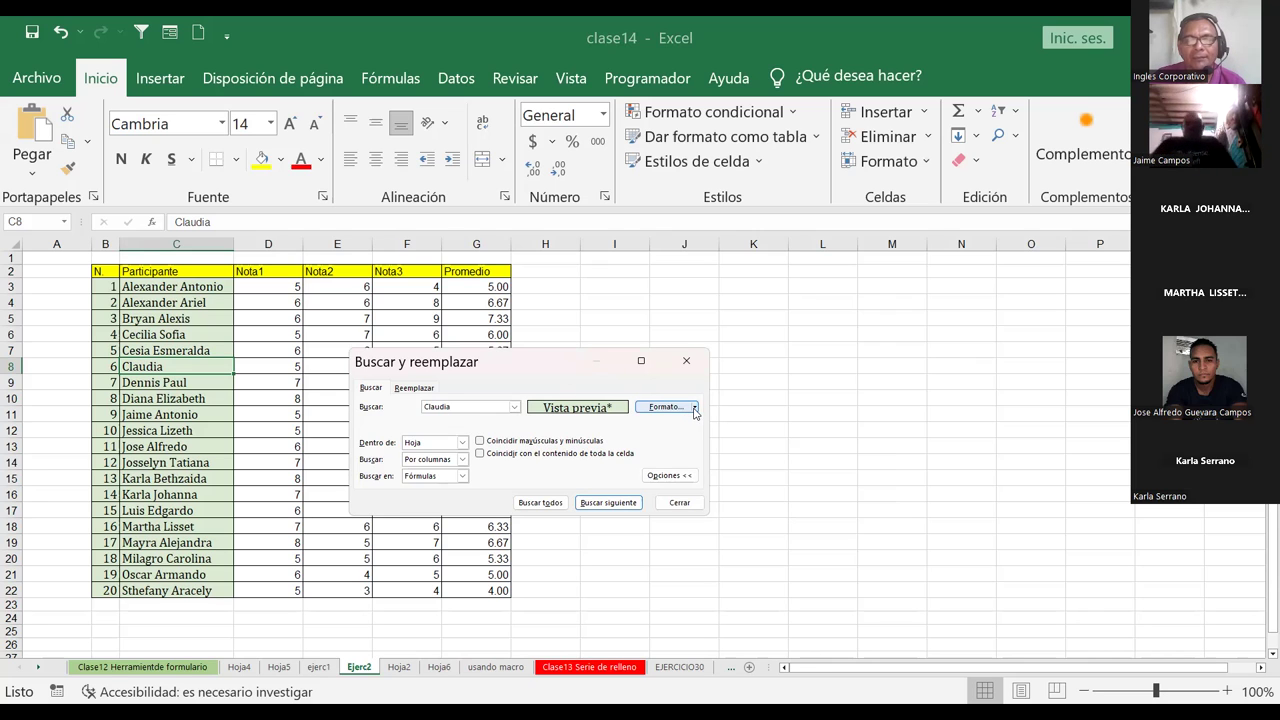
{"action": "left_click", "coordinate": [549, 507]}
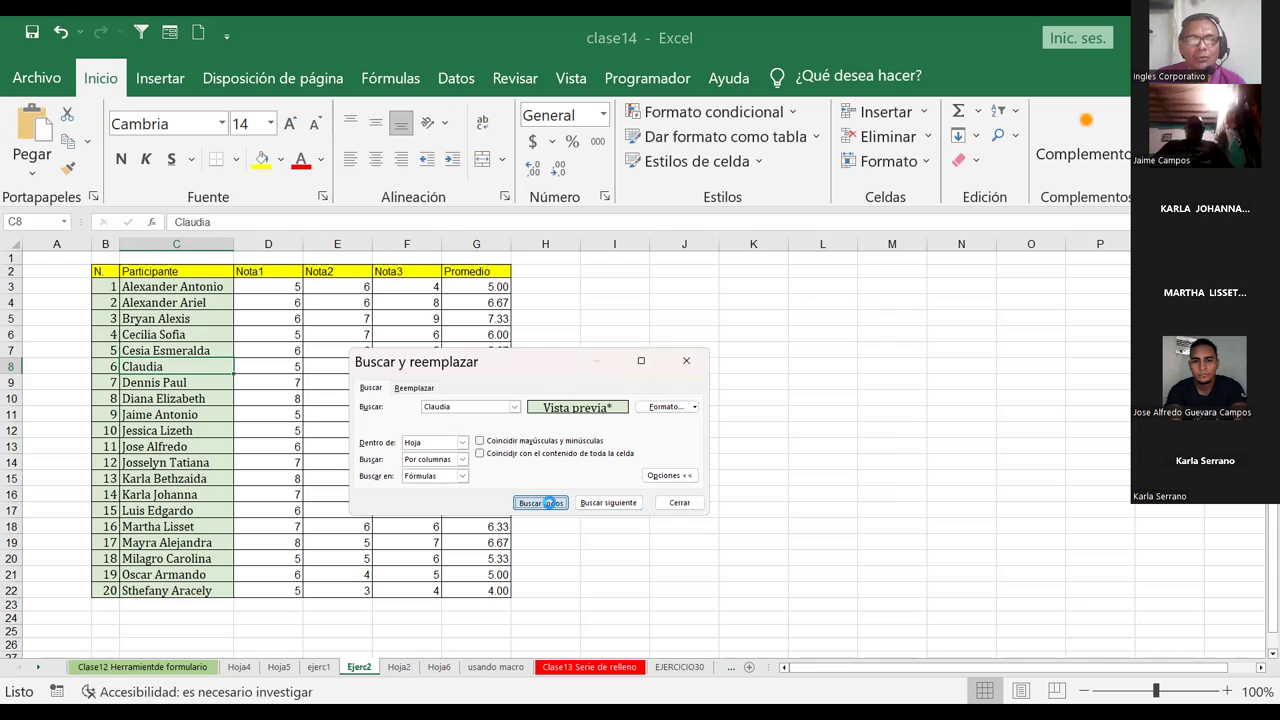
{"action": "key", "text": "Return"}
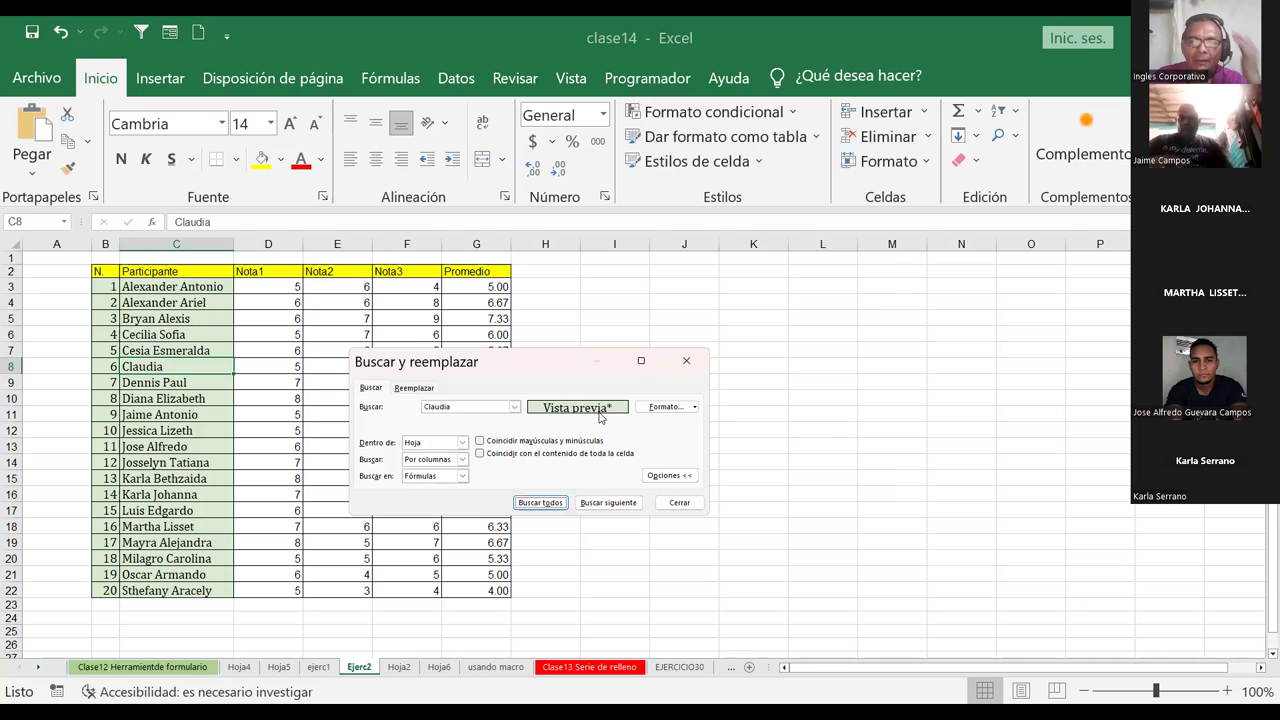
Pick cell C8's format again as the search criterion and rerun Find All
{"action": "left_click", "coordinate": [695, 408]}
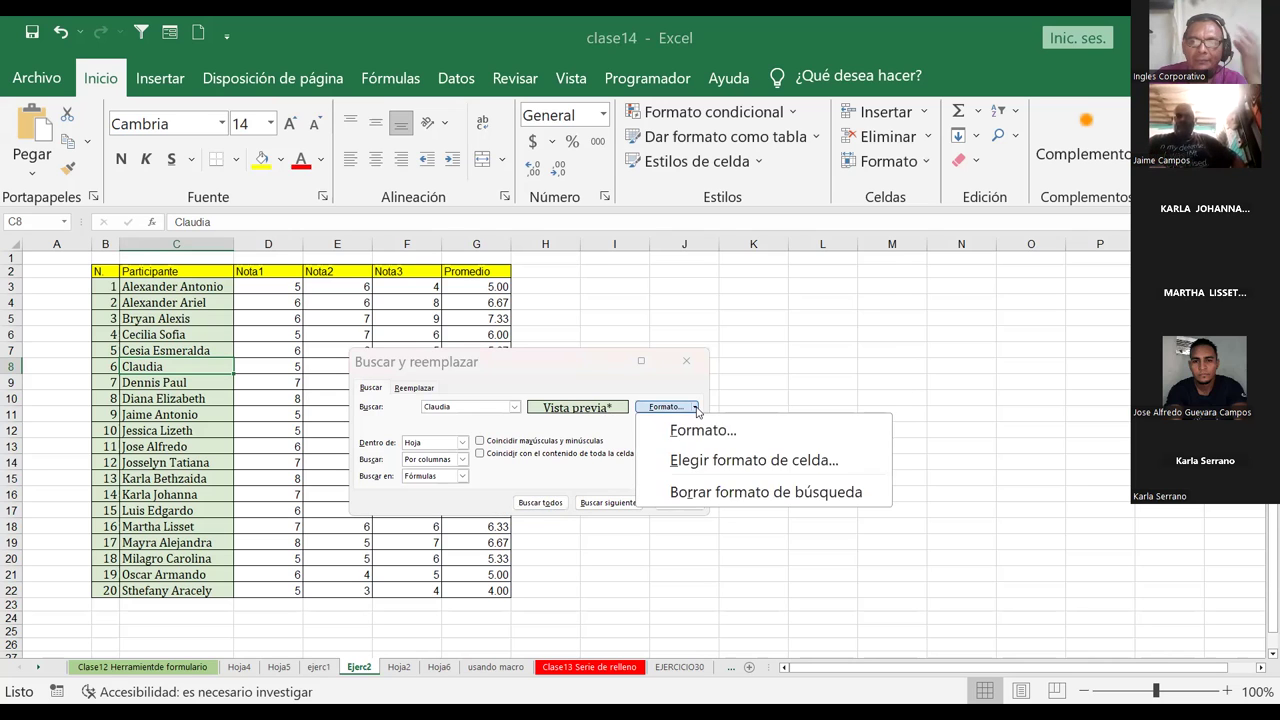
{"action": "left_click", "coordinate": [722, 459]}
{"action": "left_click", "coordinate": [150, 366]}
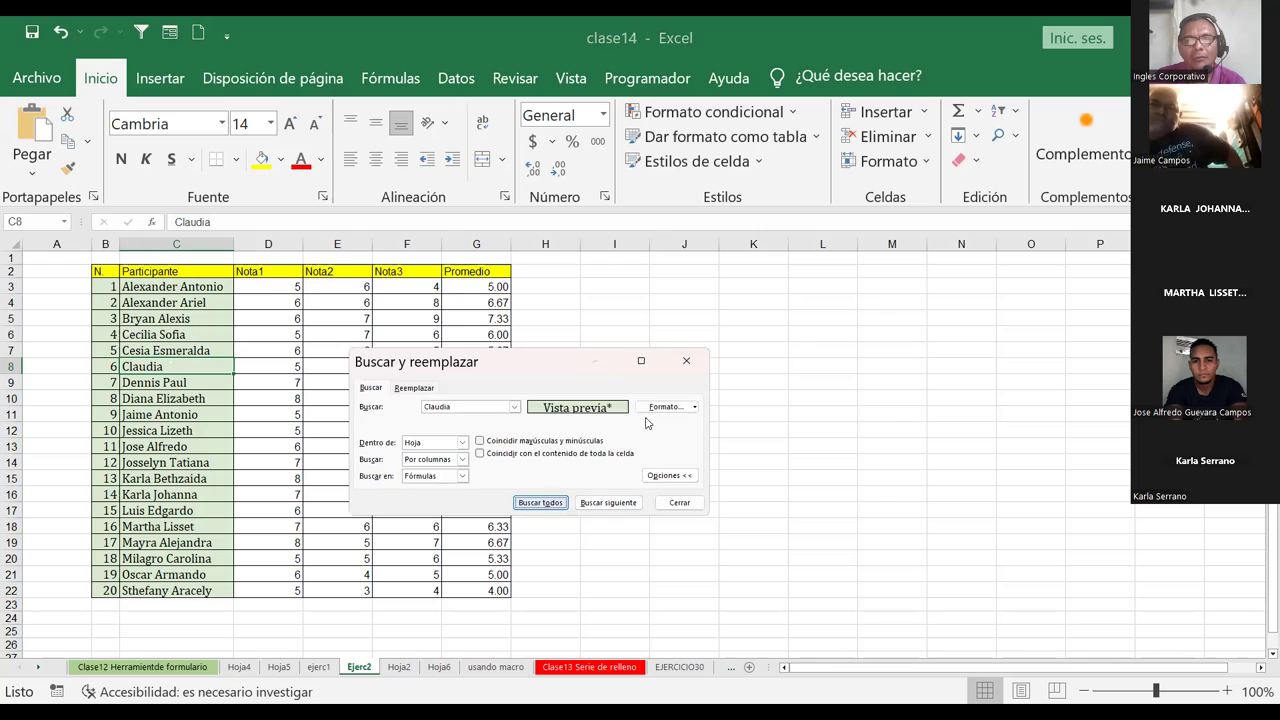
{"action": "key", "text": "Return"}
{"action": "key", "text": "Return"}
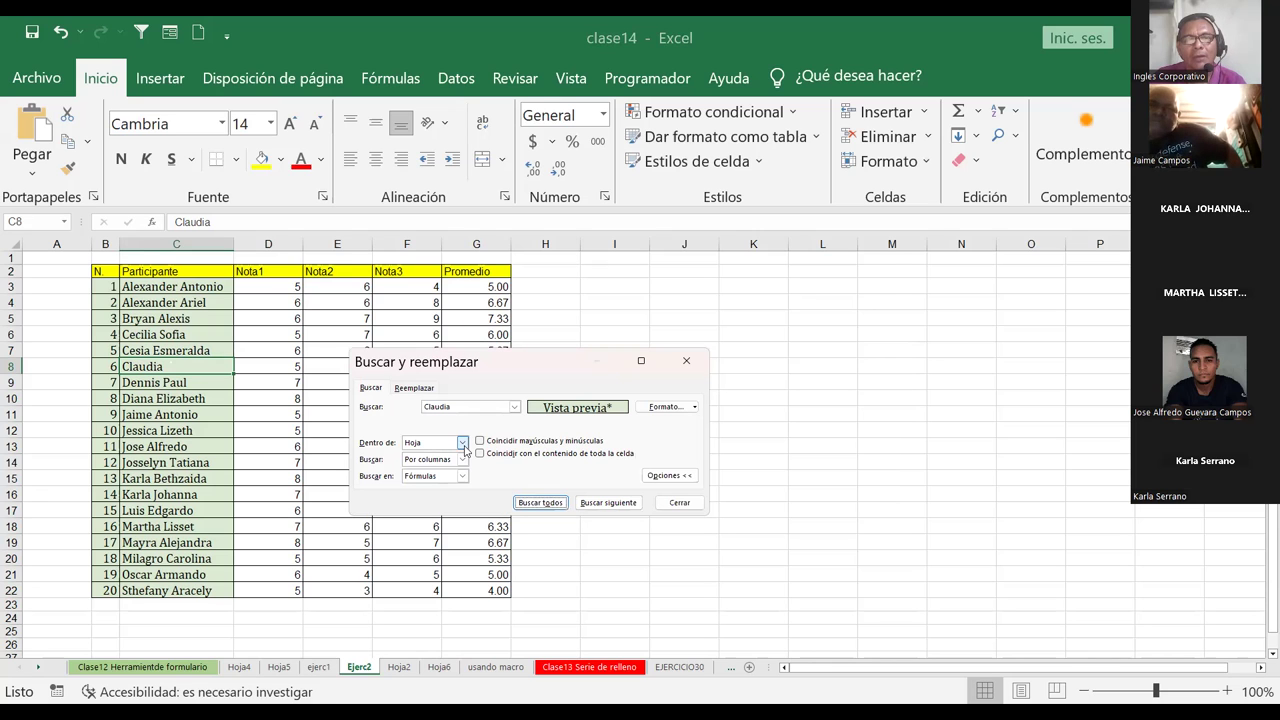
{"action": "left_click", "coordinate": [695, 407]}
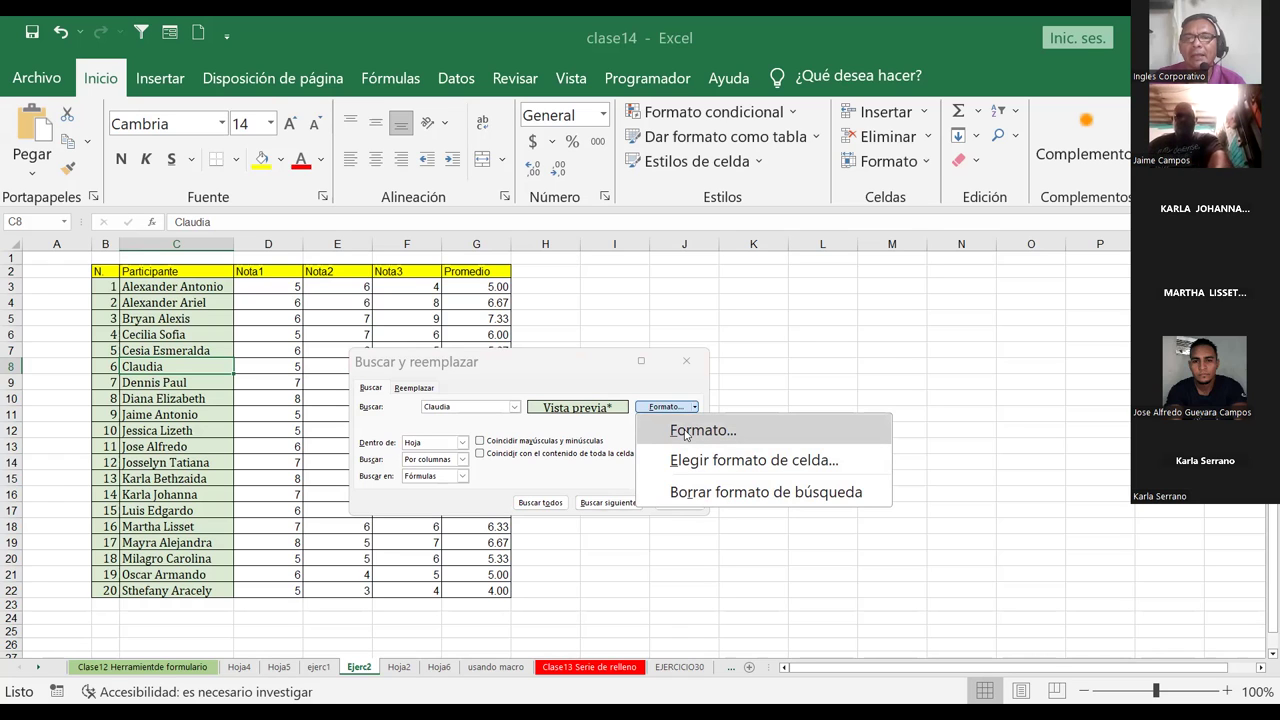
Cancel the Find Format settings and close the Find dialog
{"action": "left_click", "coordinate": [686, 432]}
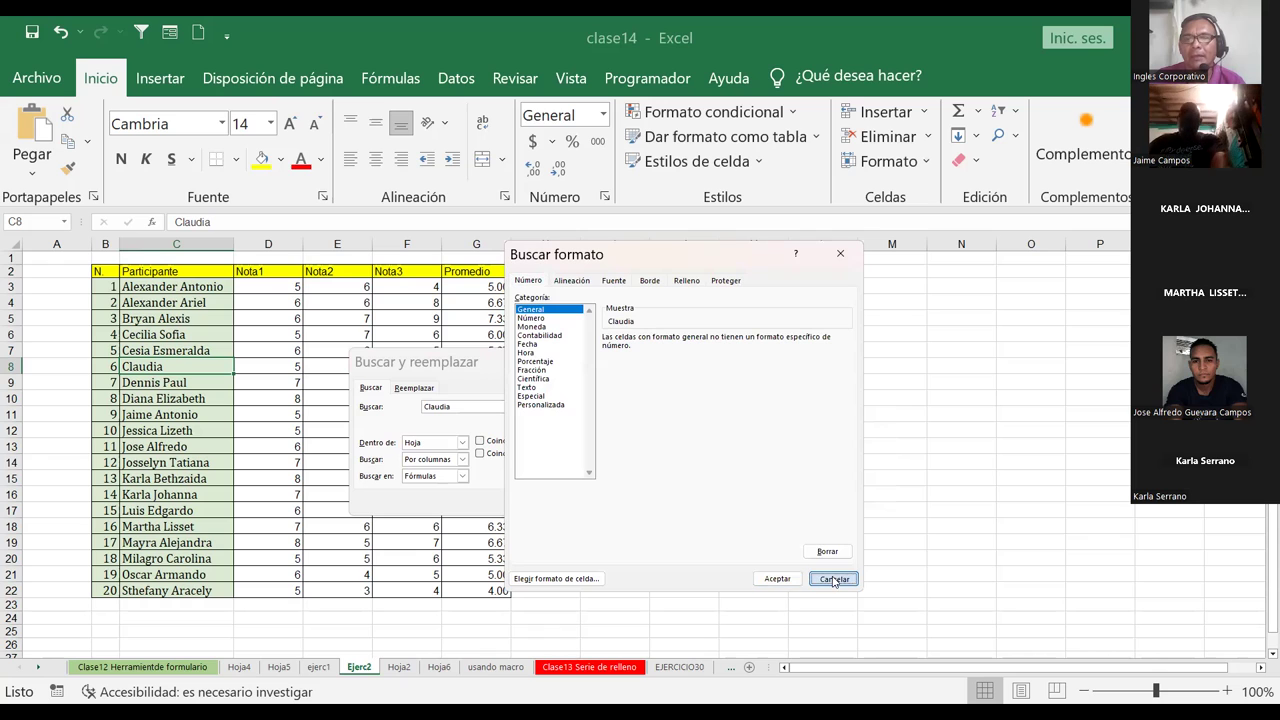
{"action": "key", "text": "Escape"}
{"action": "key", "text": "Escape"}
{"action": "left_click", "coordinate": [174, 285]}
Open Format Cells for C3 and cancel without changes, then select the grades range B2:G22
{"action": "right_click", "coordinate": [178, 300]}
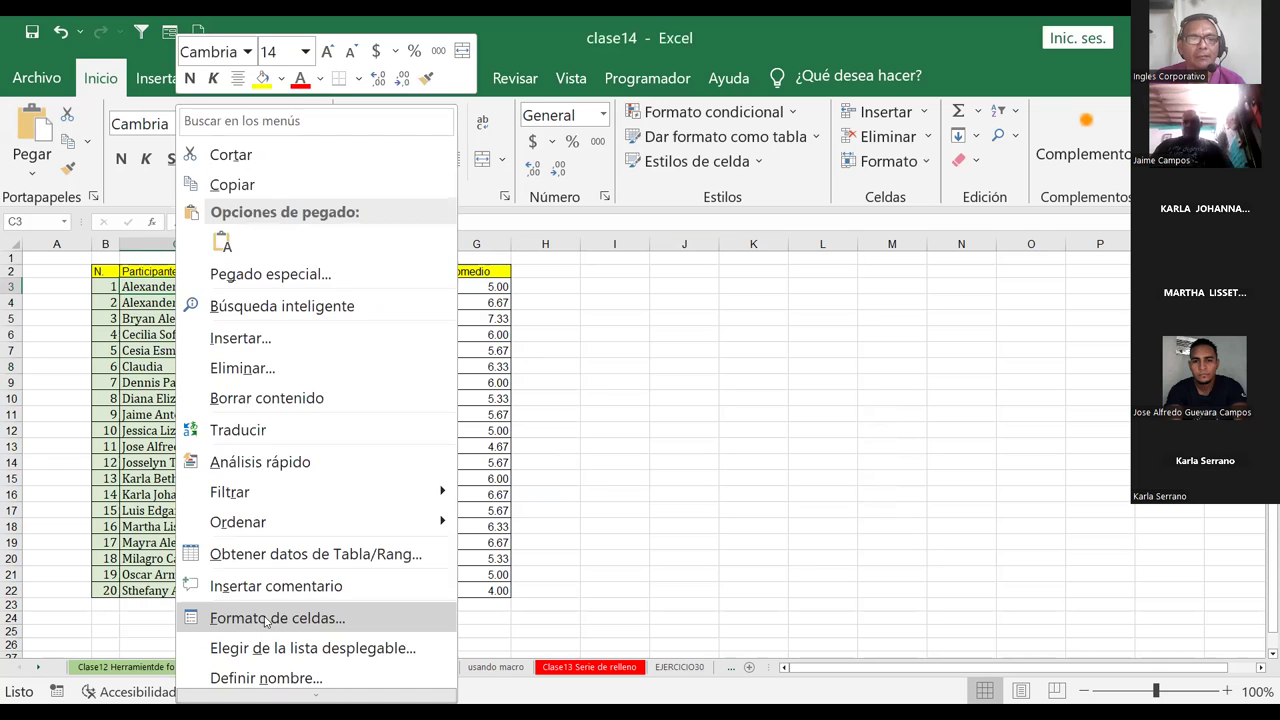
{"action": "left_click", "coordinate": [277, 618]}
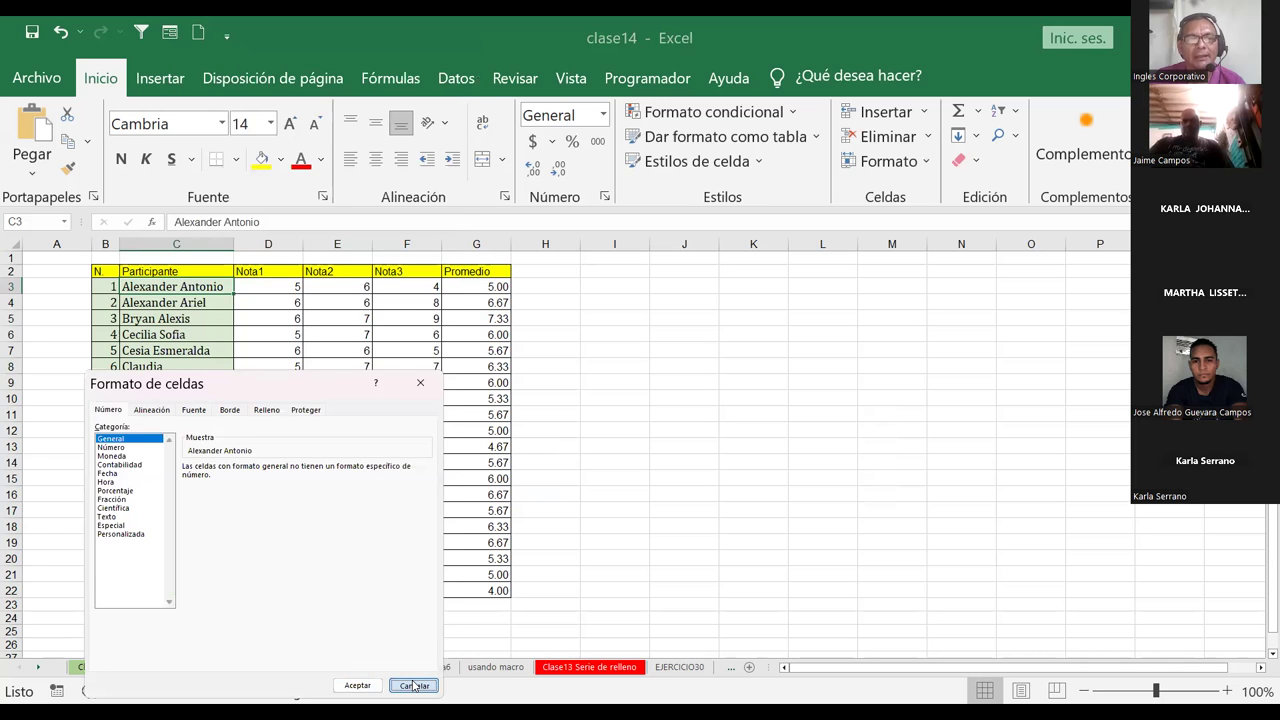
{"action": "key", "text": "Escape"}
{"action": "mouse_move", "coordinate": [108, 272]}
{"action": "left_mouse_down"}
{"action": "mouse_move", "coordinate": [492, 497]}
{"action": "mouse_move", "coordinate": [500, 595]}
{"action": "left_mouse_up"}
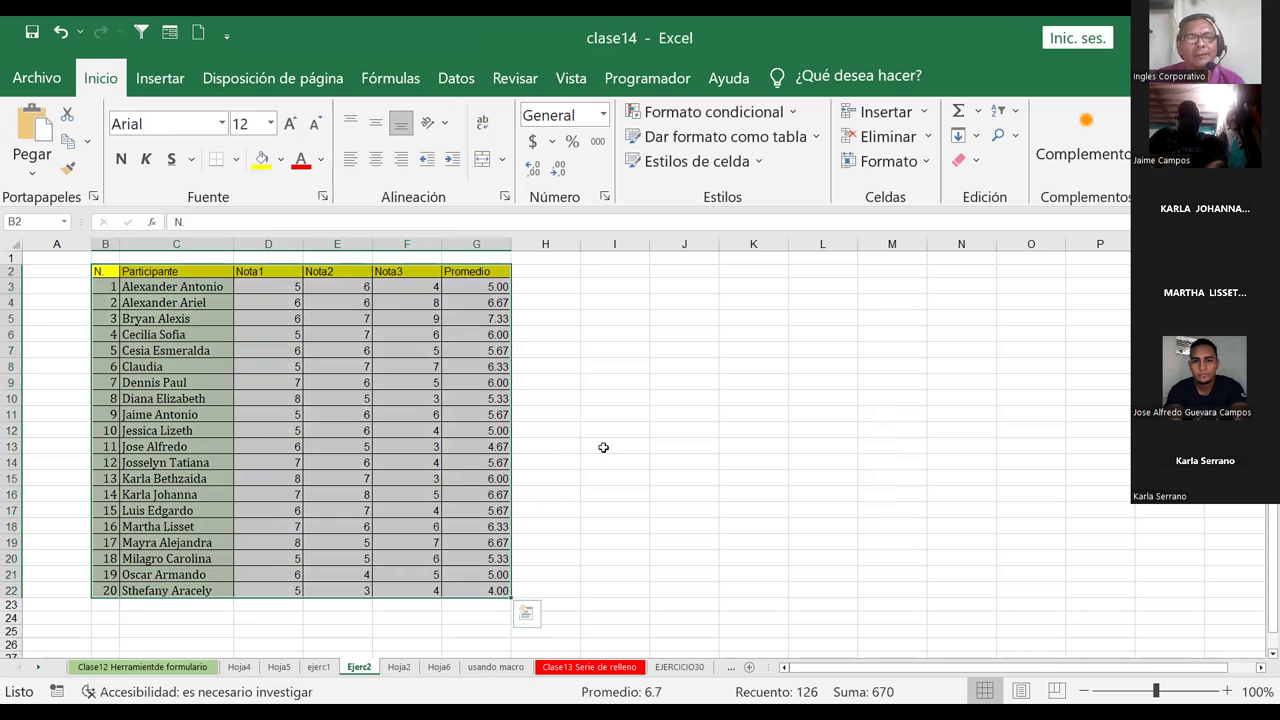
Convert the selected range $B$2:$G$22 into a table with headers
{"action": "left_click", "coordinate": [160, 78]}
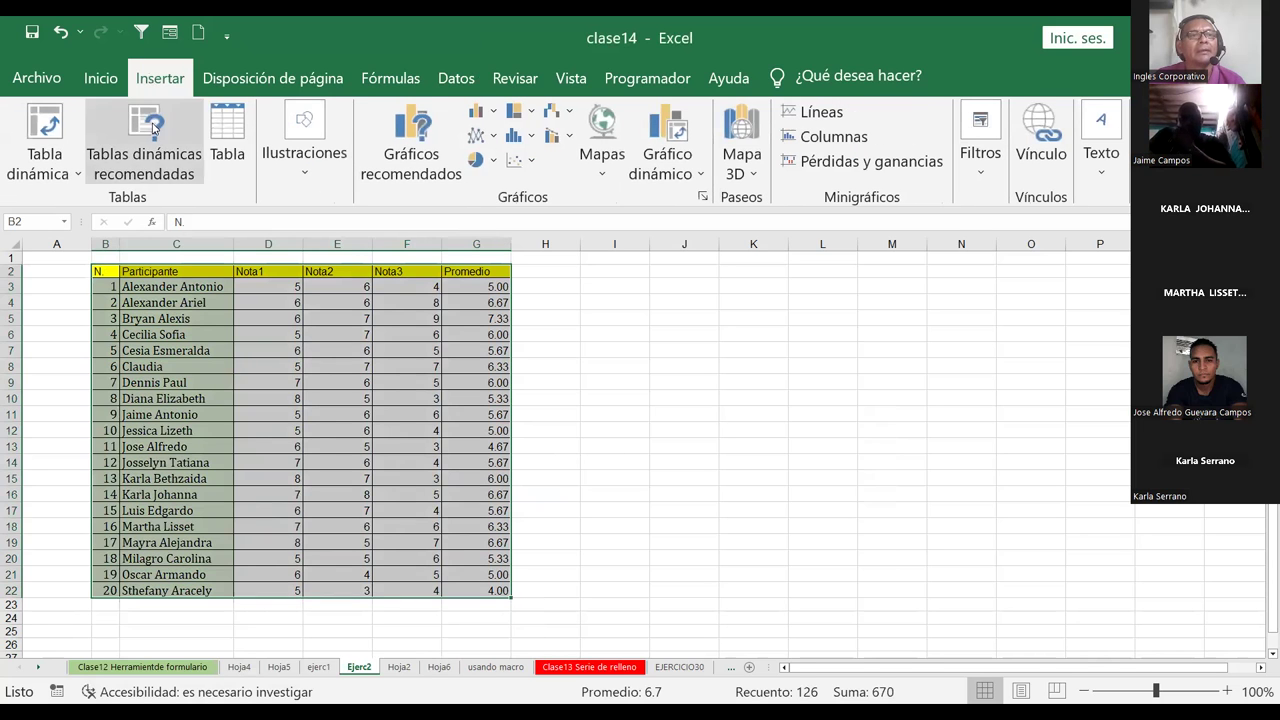
{"action": "left_click", "coordinate": [222, 125]}
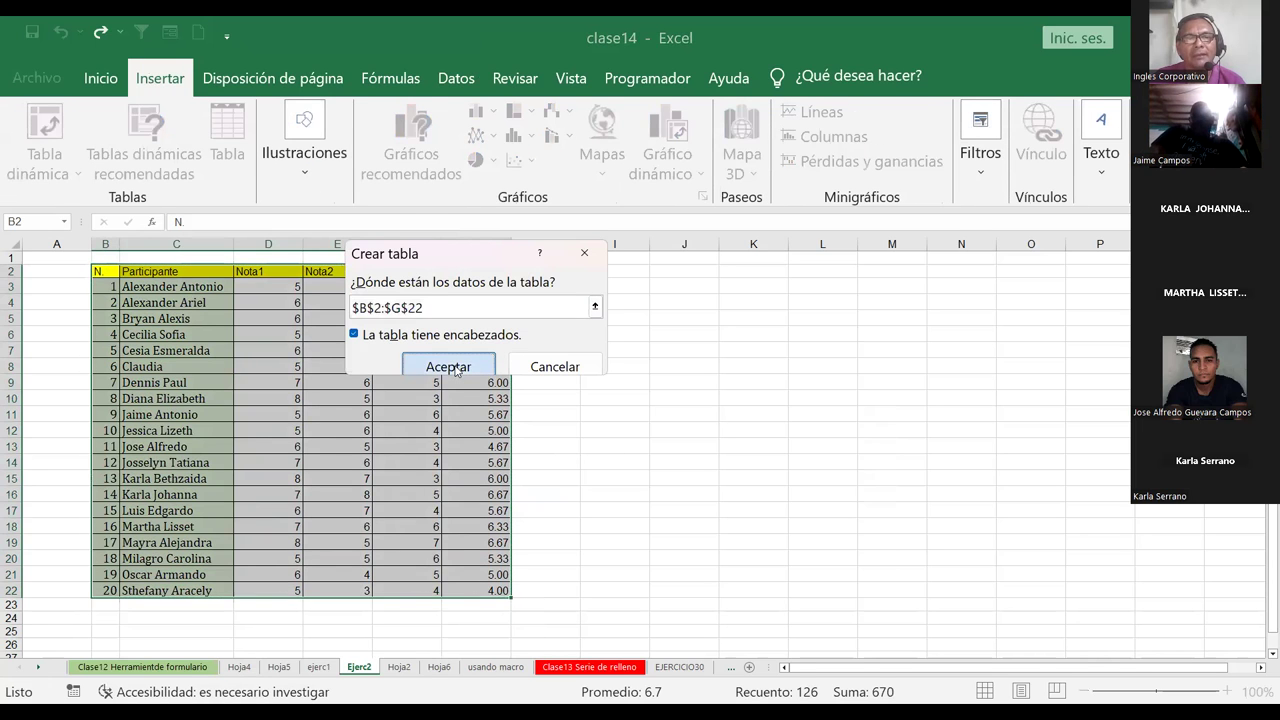
{"action": "key", "text": "Return"}
{"action": "left_click", "coordinate": [690, 388]}
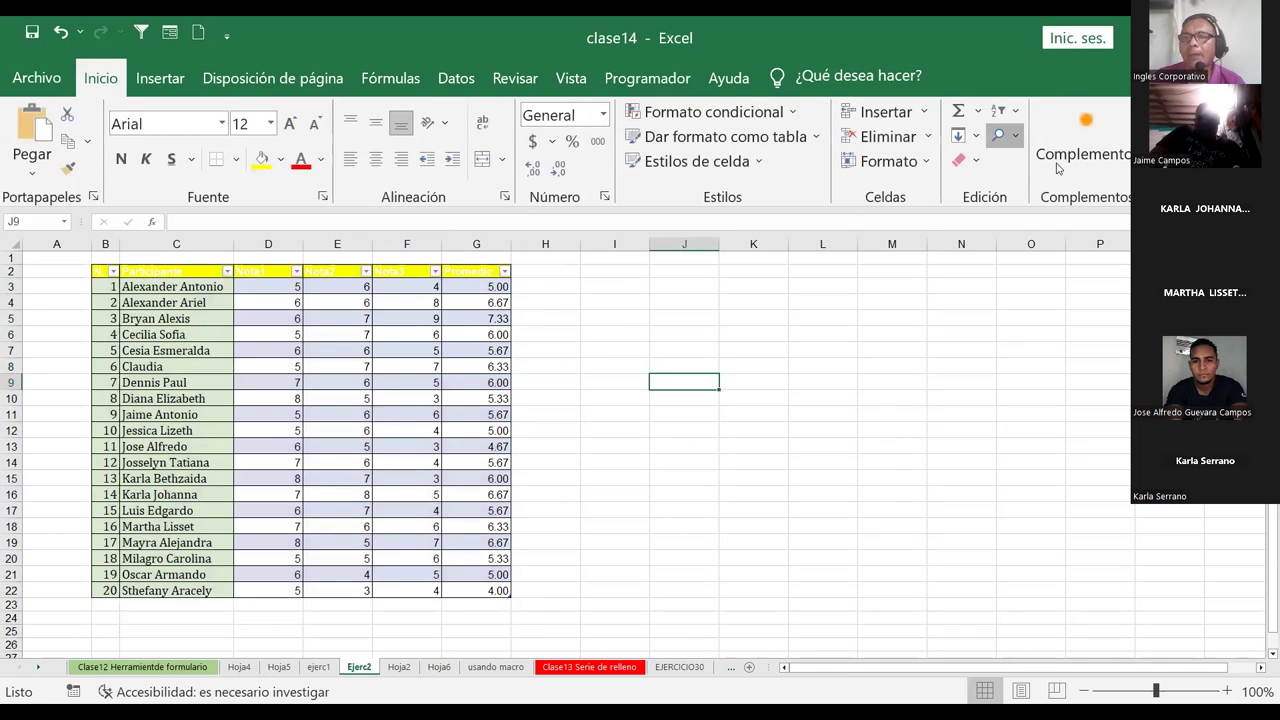
Search for Claudia with Find All using cell C8's format, which finds nothing
{"action": "key", "text": "ctrl+b"}
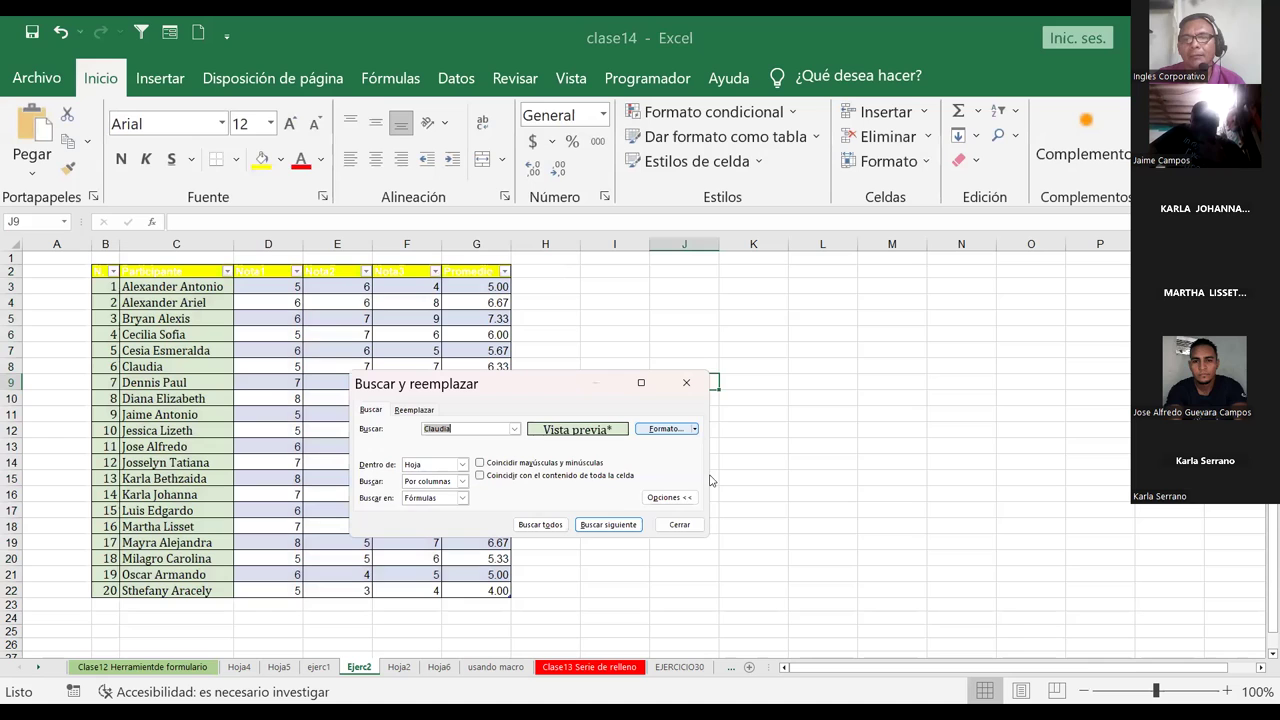
{"action": "left_click", "coordinate": [465, 432]}
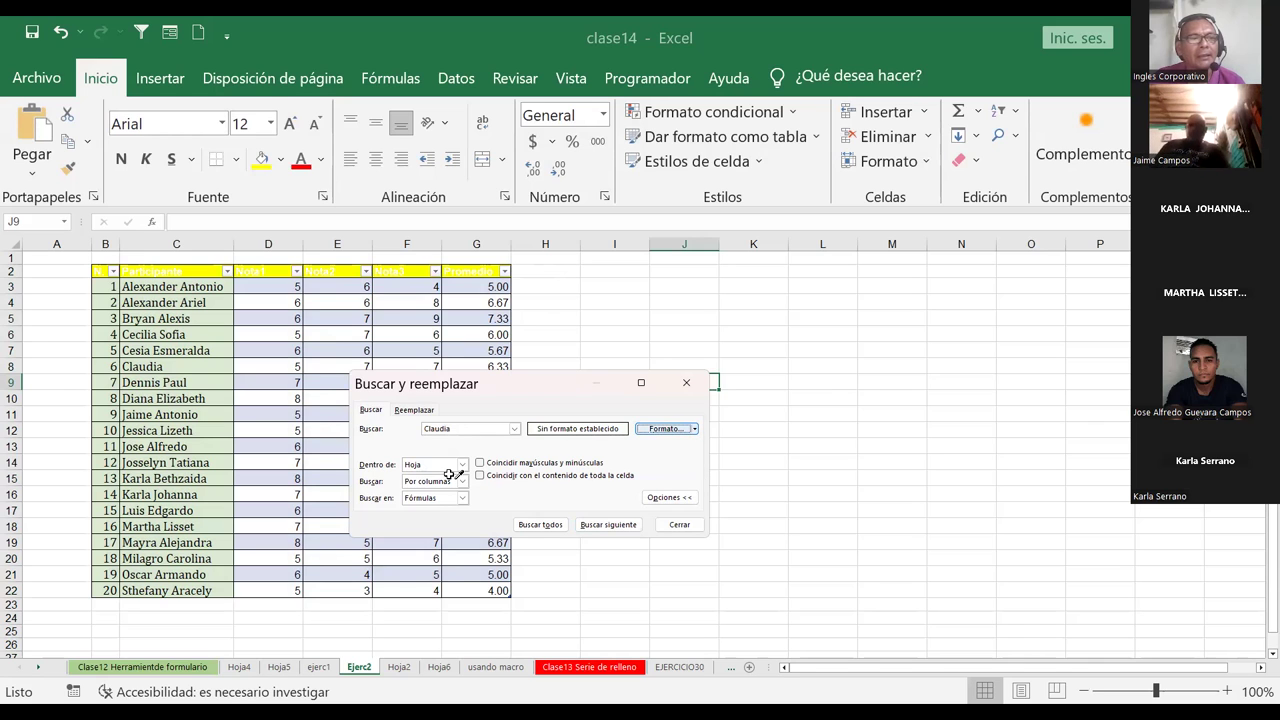
{"action": "key", "text": "Escape"}
{"action": "left_click", "coordinate": [150, 367]}
{"action": "key", "text": "ctrl+b"}
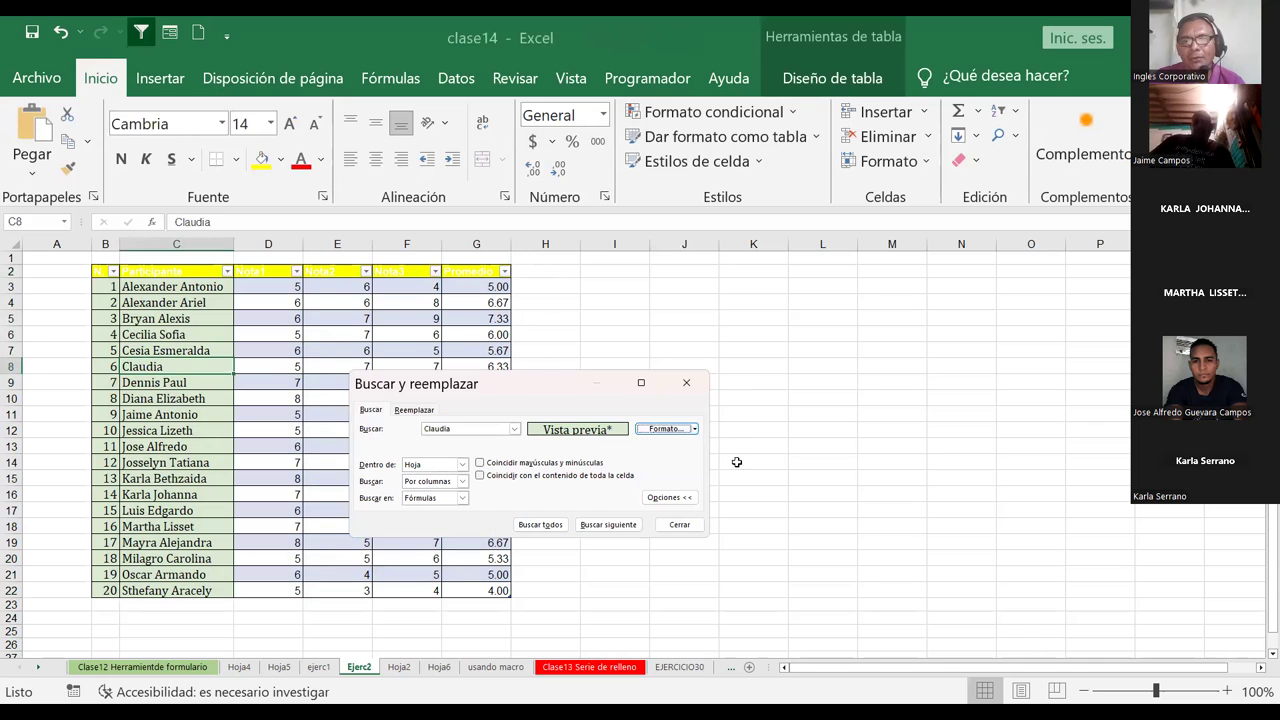
{"action": "left_click", "coordinate": [539, 525]}
{"action": "left_click", "coordinate": [648, 416]}
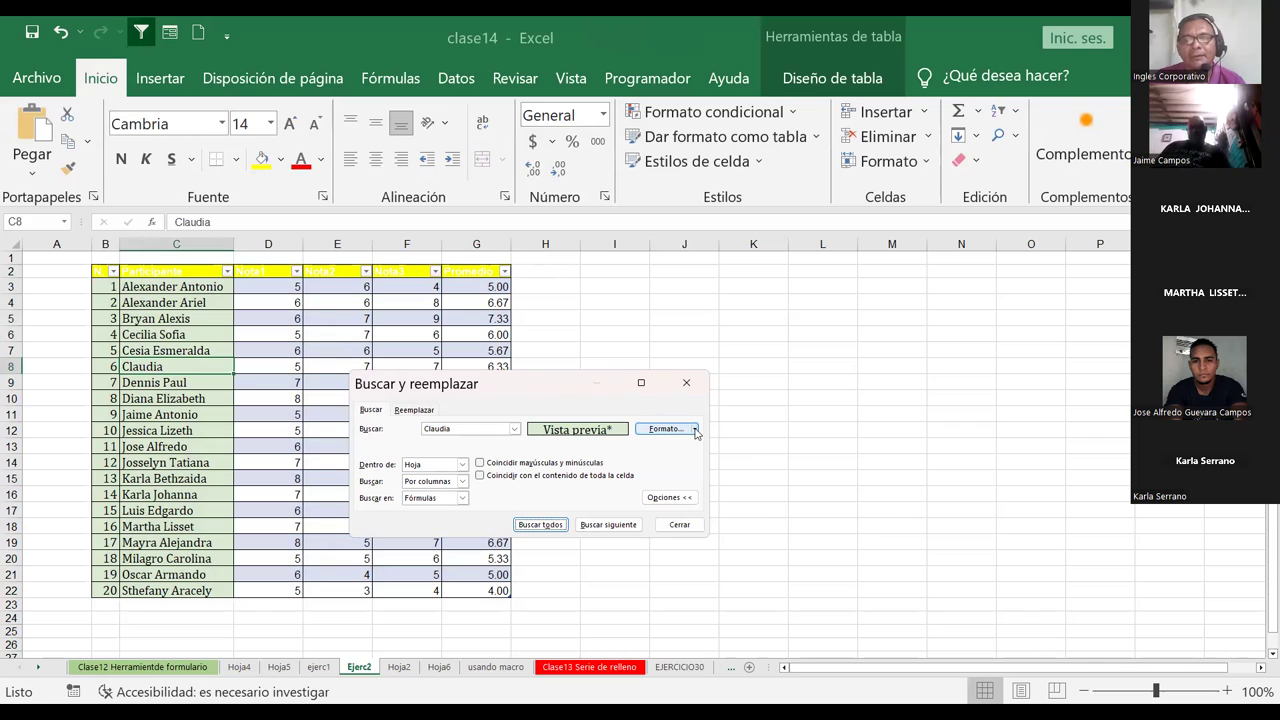
{"action": "left_click", "coordinate": [694, 429]}
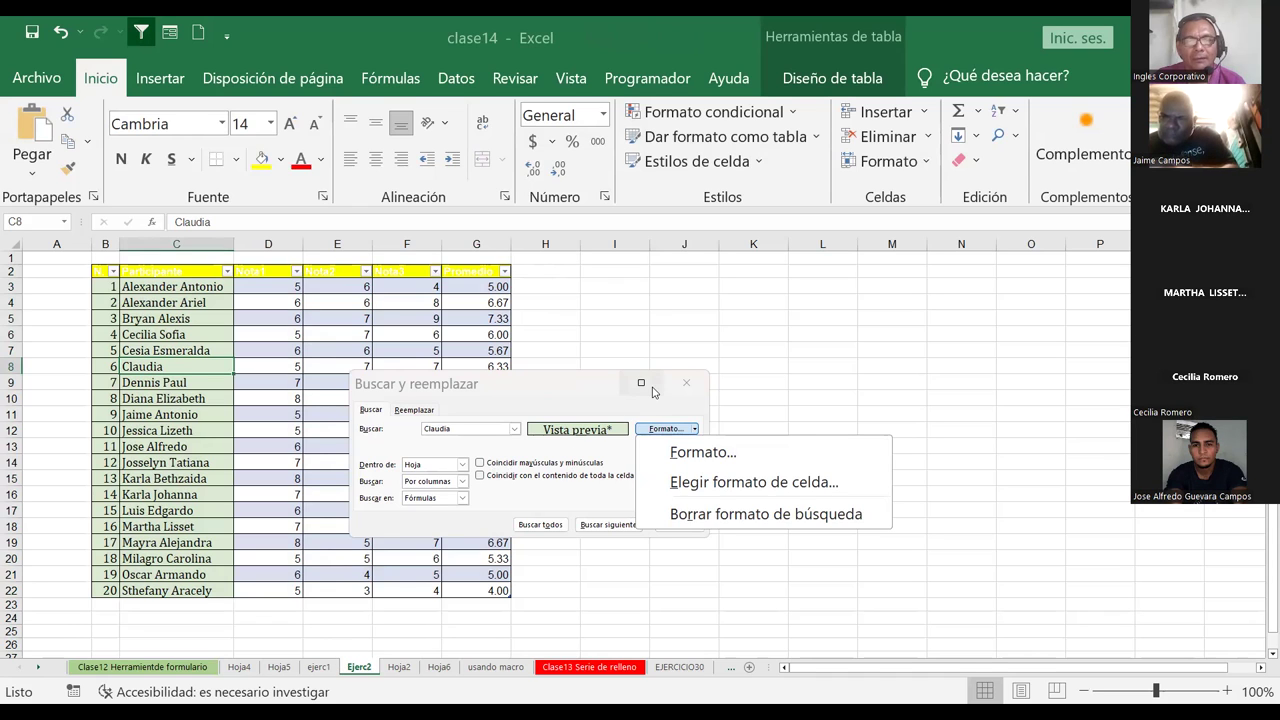
Run a case-sensitive Find All for Claudia and dismiss the nothing-found message
{"action": "left_click", "coordinate": [481, 465]}
{"action": "left_click", "coordinate": [481, 464]}
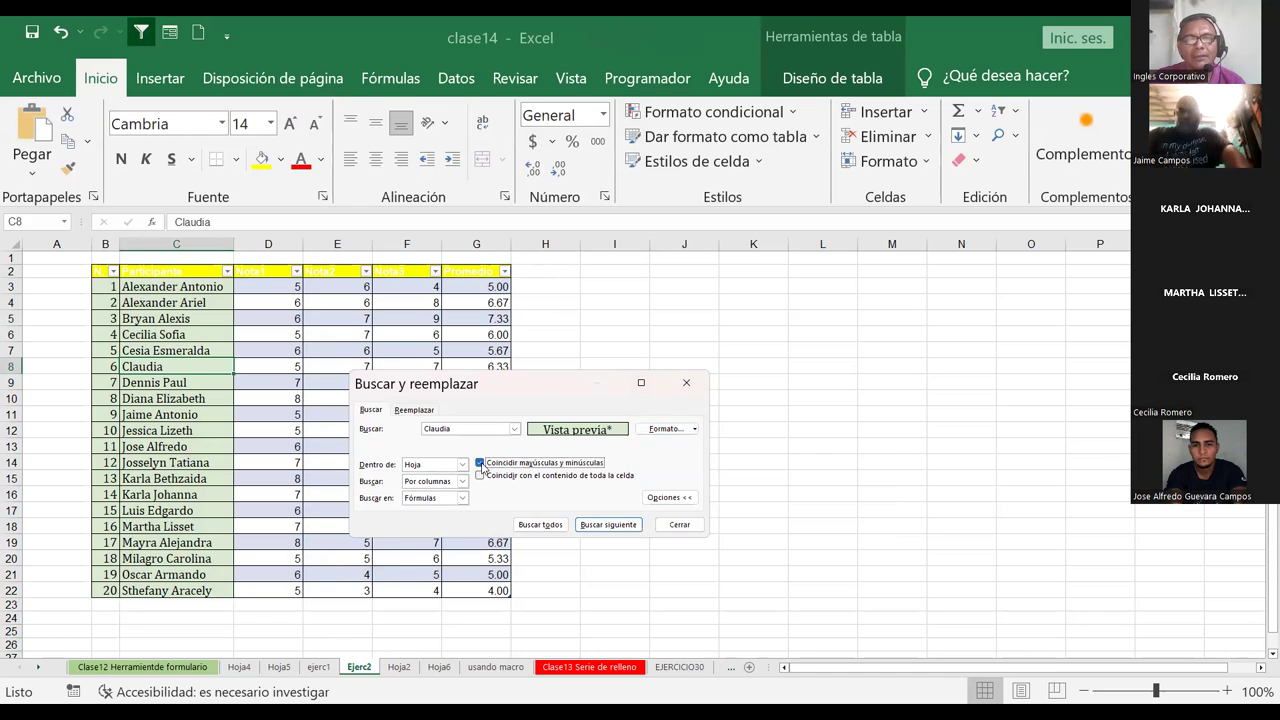
{"action": "left_click", "coordinate": [539, 525]}
{"action": "key", "text": "Return"}
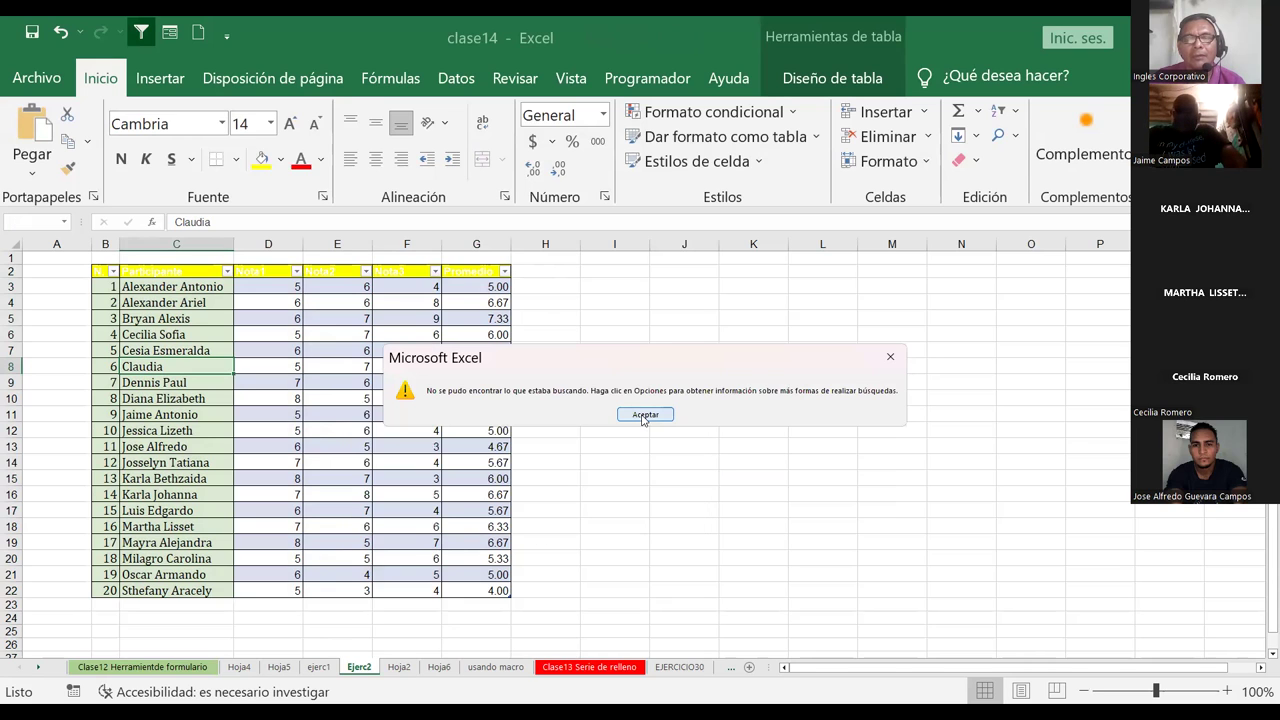
{"action": "key", "text": "Return"}
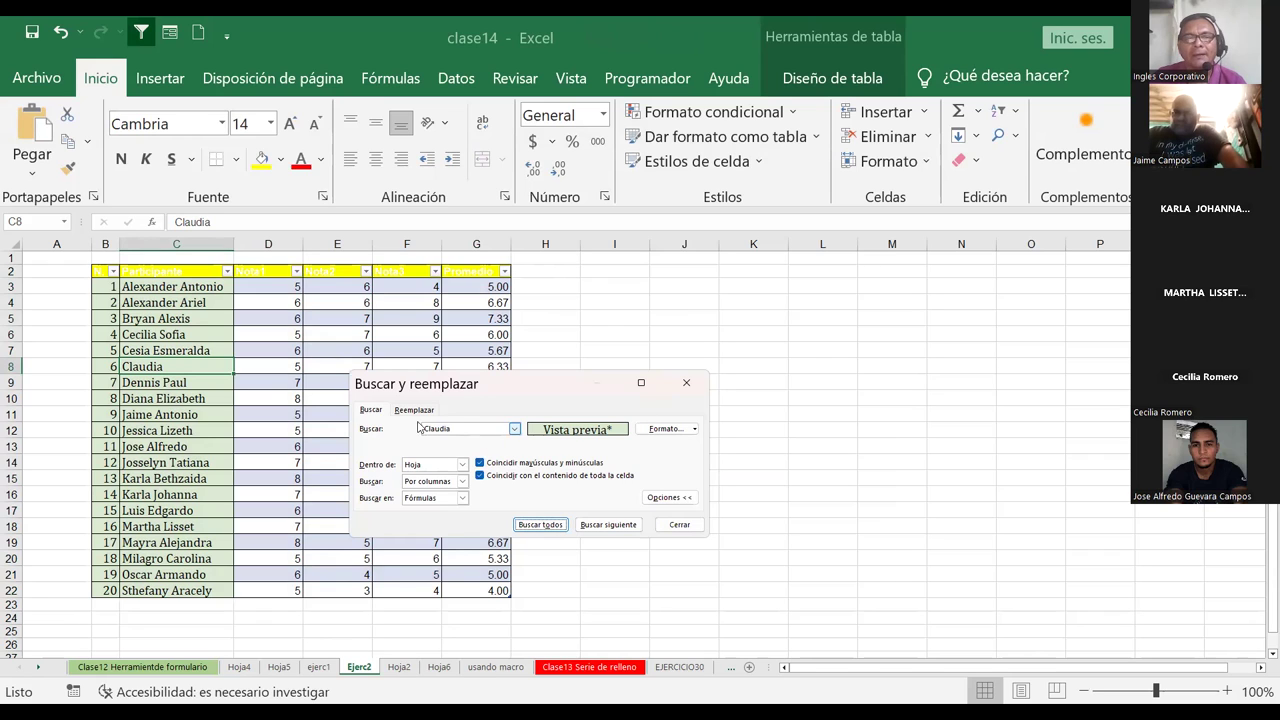
Clear the search format criterion from the Find options
{"action": "left_click", "coordinate": [514, 429]}
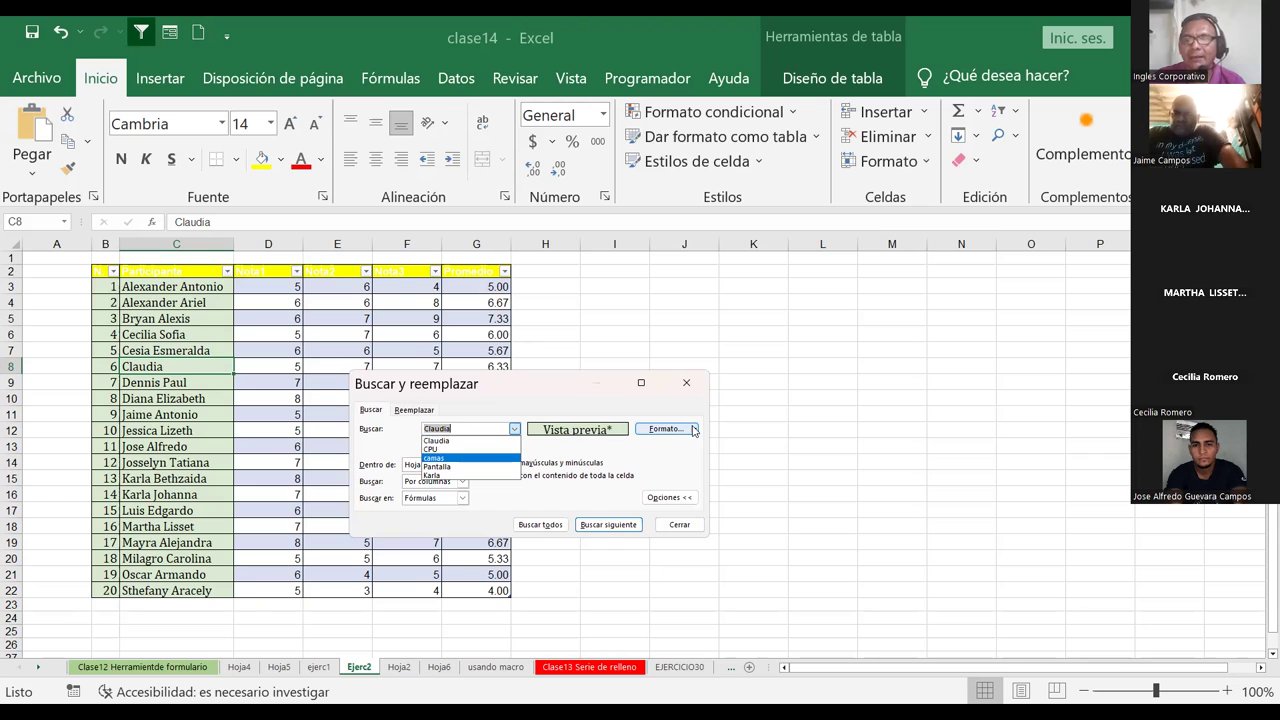
{"action": "left_click", "coordinate": [695, 508]}
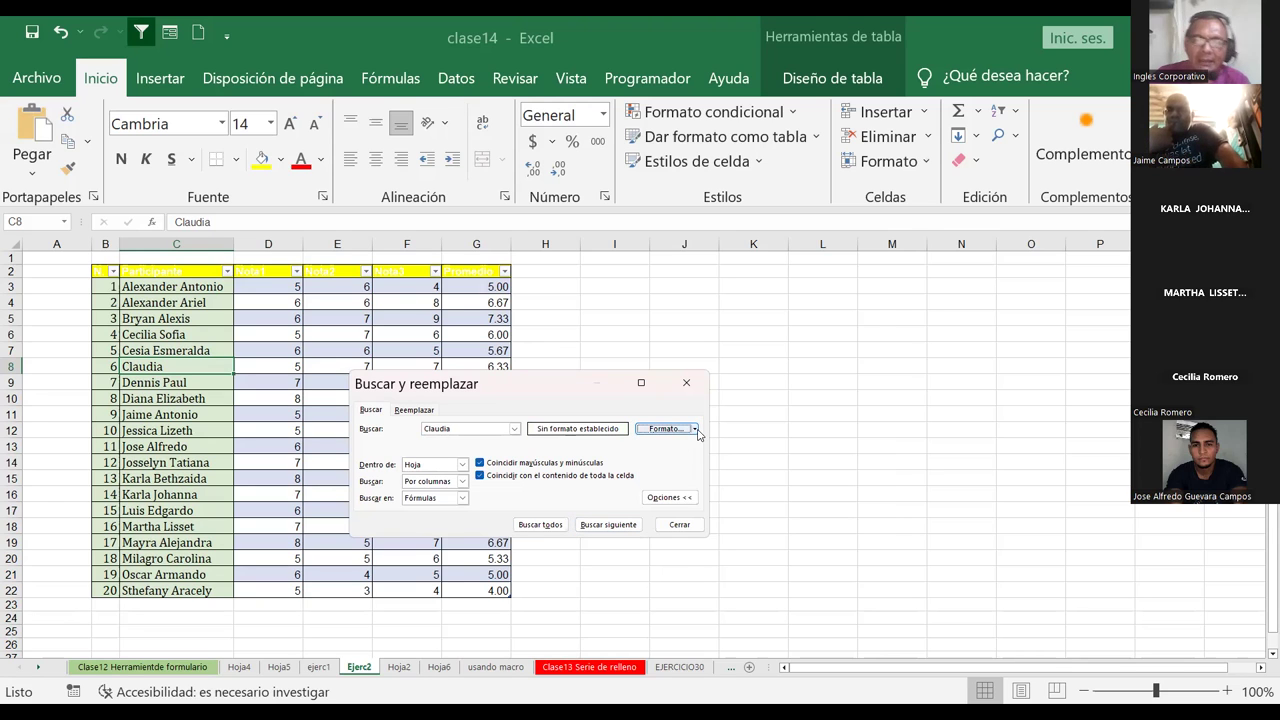
{"action": "left_click", "coordinate": [695, 429]}
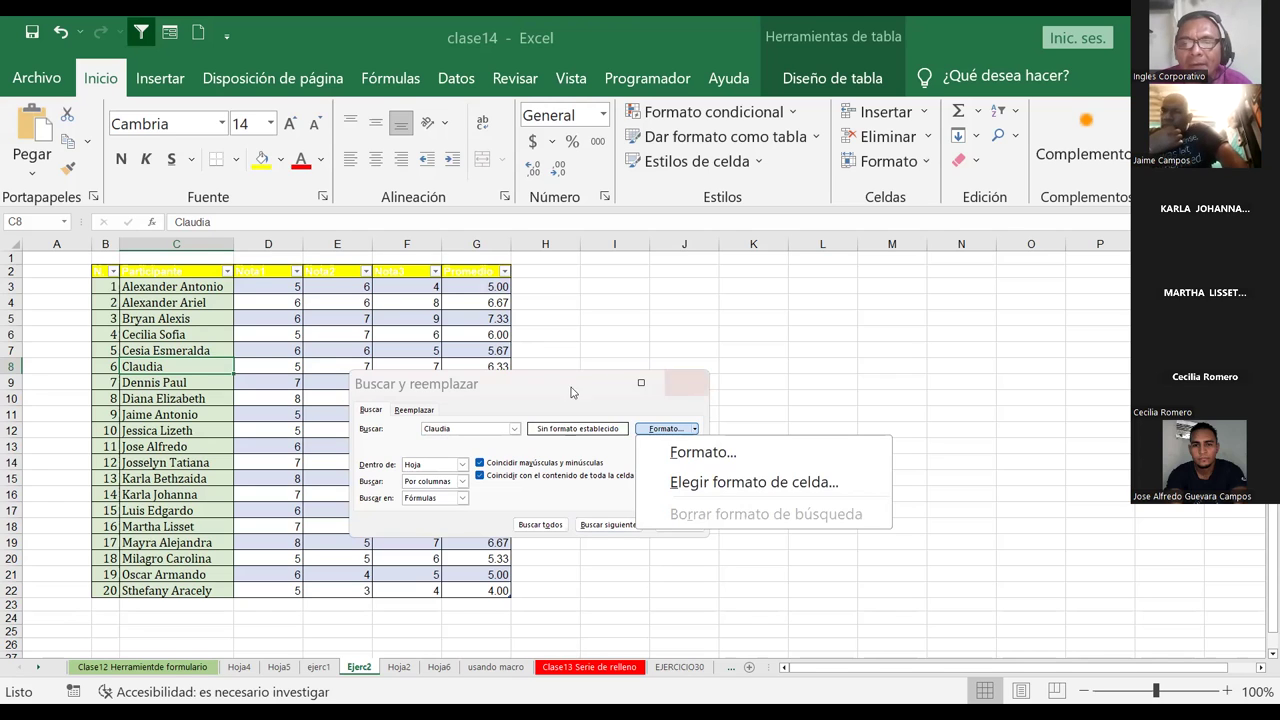
{"action": "left_click", "coordinate": [518, 387]}
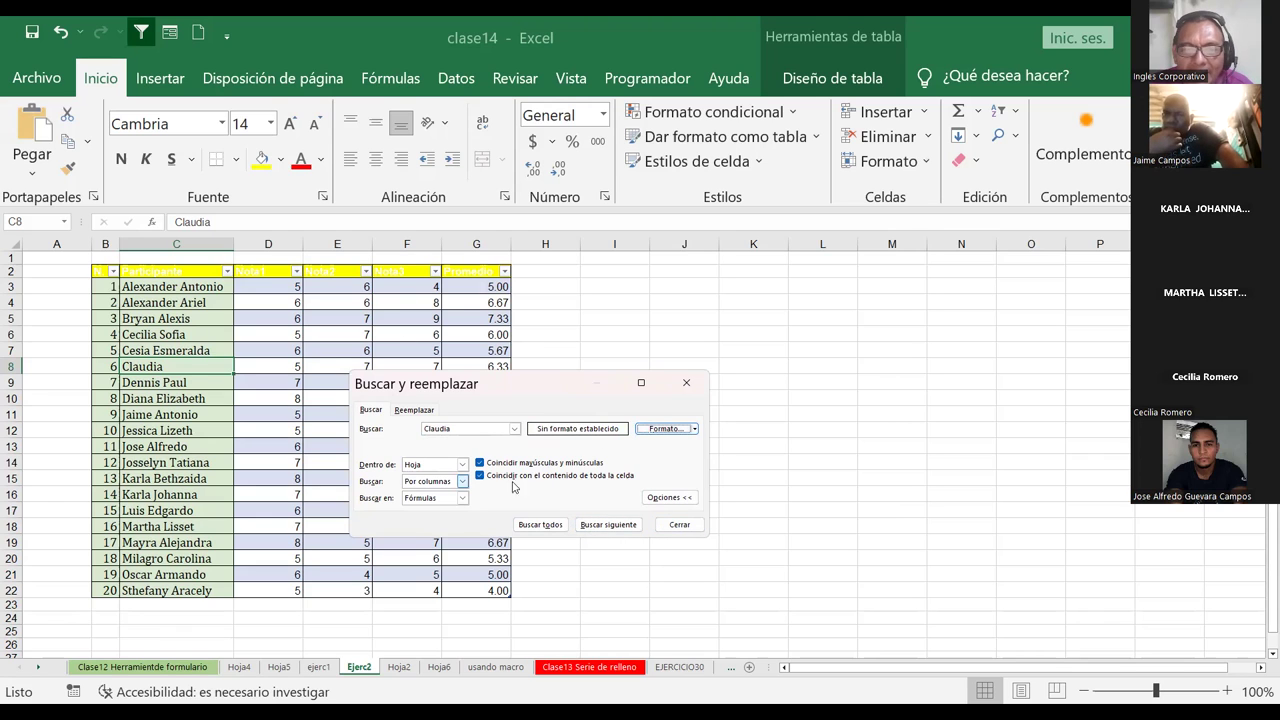
Turn off case and whole-cell matching, close Find, and select the grades table
{"action": "left_click", "coordinate": [479, 463]}
{"action": "left_click", "coordinate": [479, 475]}
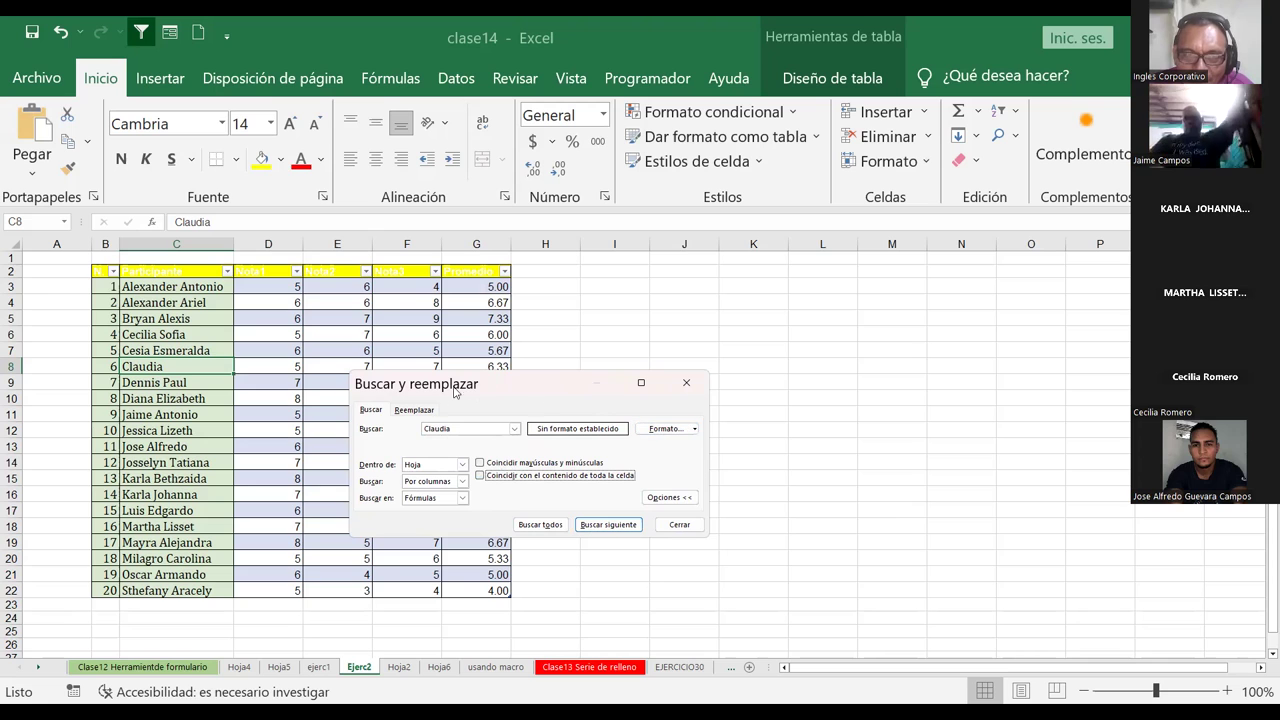
{"action": "left_click", "coordinate": [685, 384]}
{"action": "mouse_move", "coordinate": [104, 271]}
{"action": "left_mouse_down"}
{"action": "mouse_move", "coordinate": [500, 380]}
{"action": "mouse_move", "coordinate": [463, 606]}
{"action": "mouse_move", "coordinate": [463, 591]}
{"action": "left_mouse_up"}
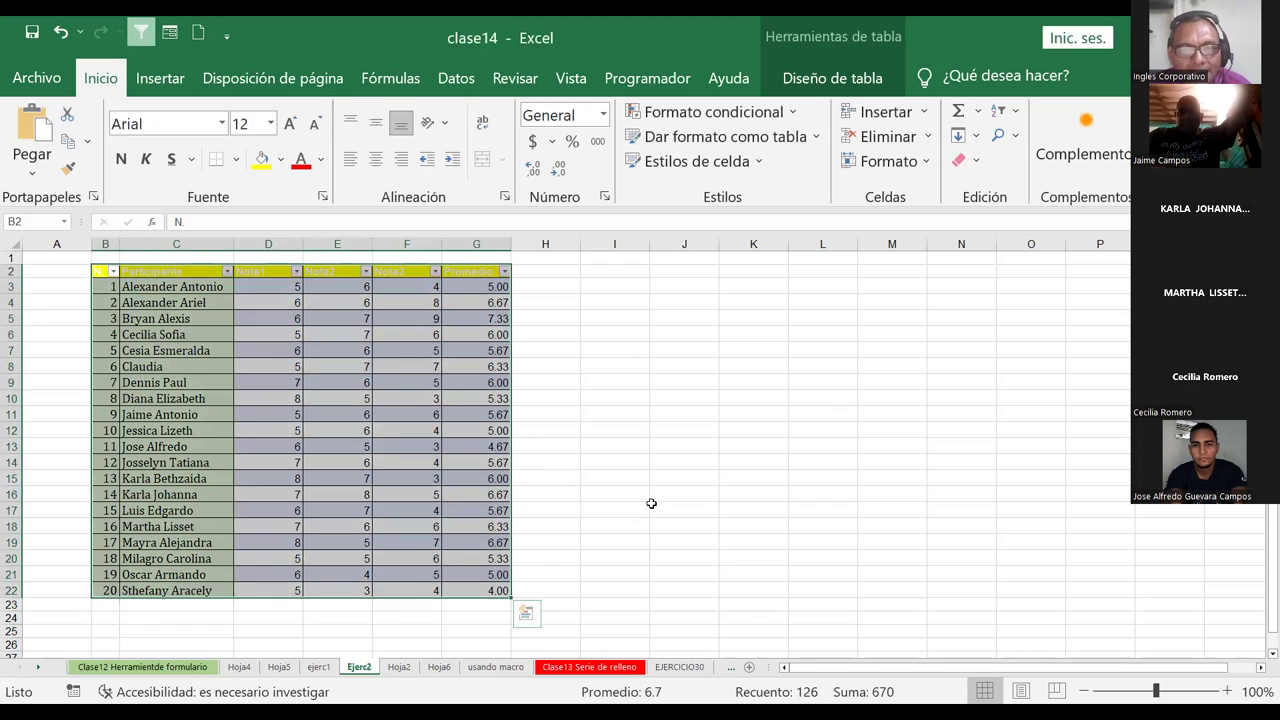